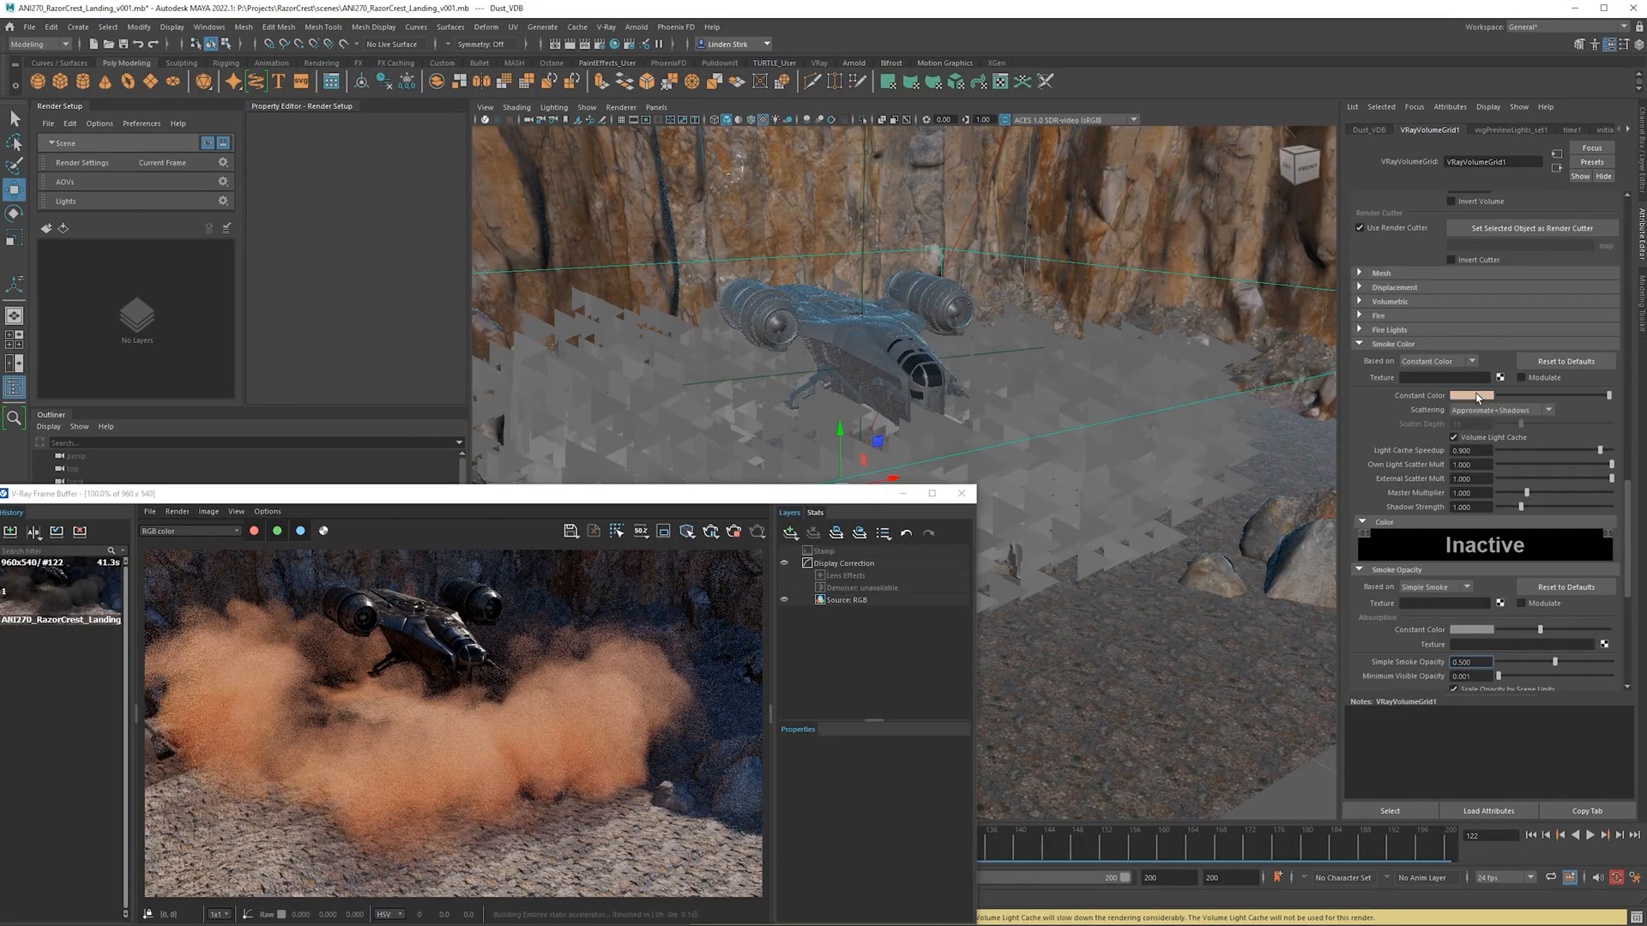
Open the smoke's constant color of VRayVolumeGrid1 for editing.
left_click(1477, 396)
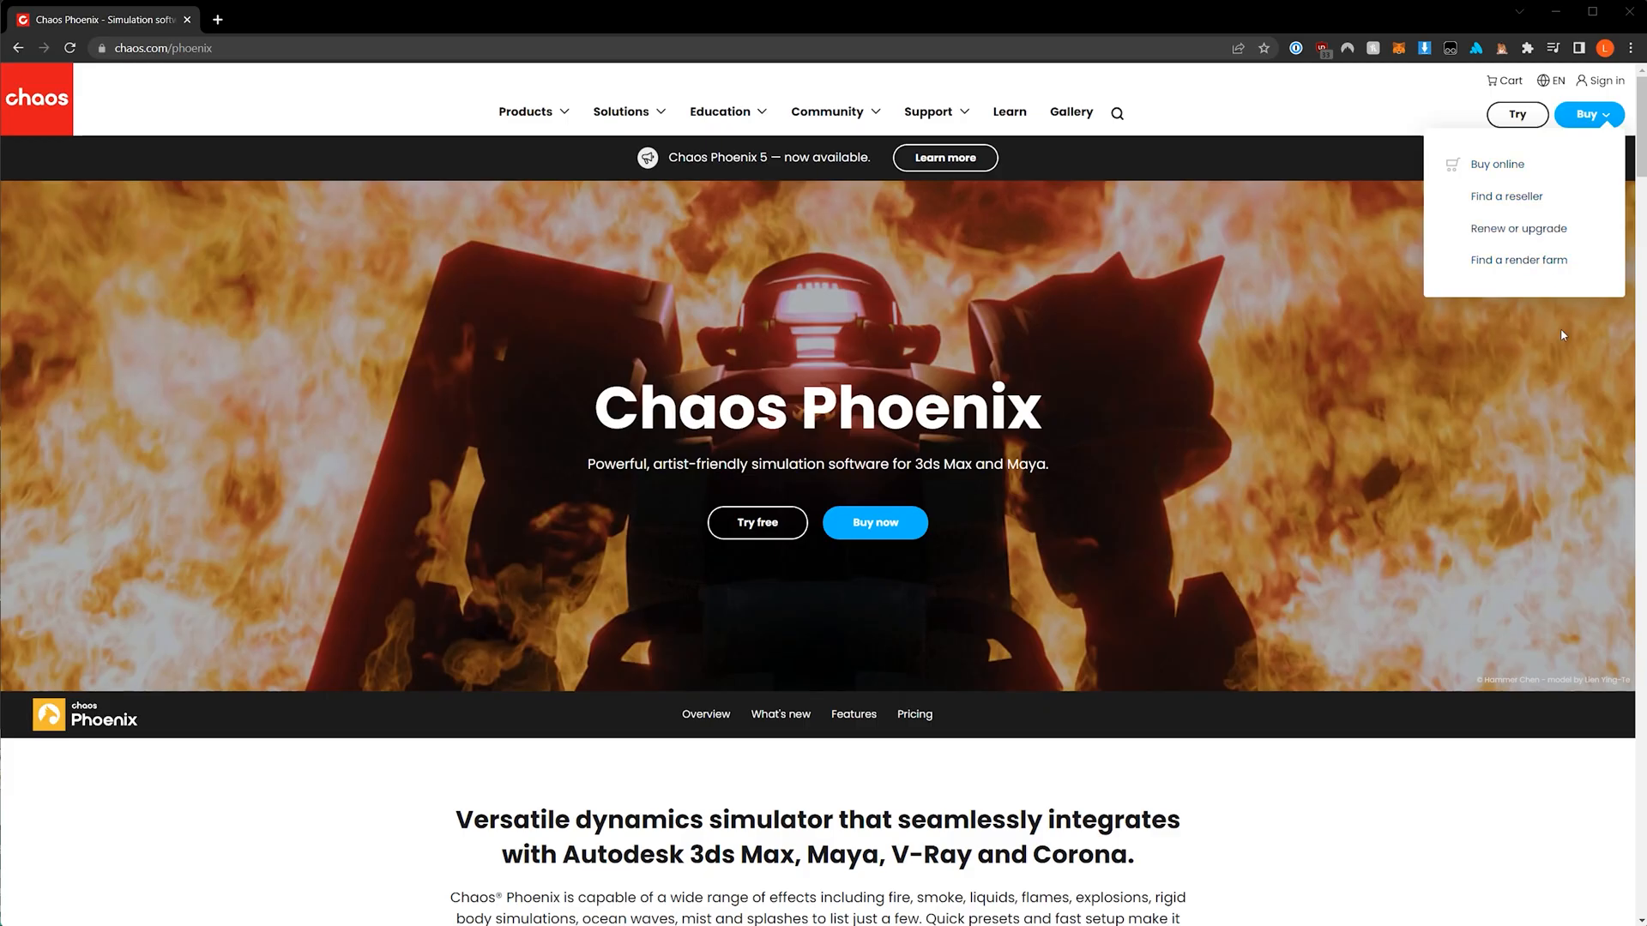
Read through the Chaos Phoenix product page in the browser, covering its overview, key features, V-Ray Collection and what's-new sections.
scroll(1557, 391, "down", 1)
scroll(1557, 391, "down", 2)
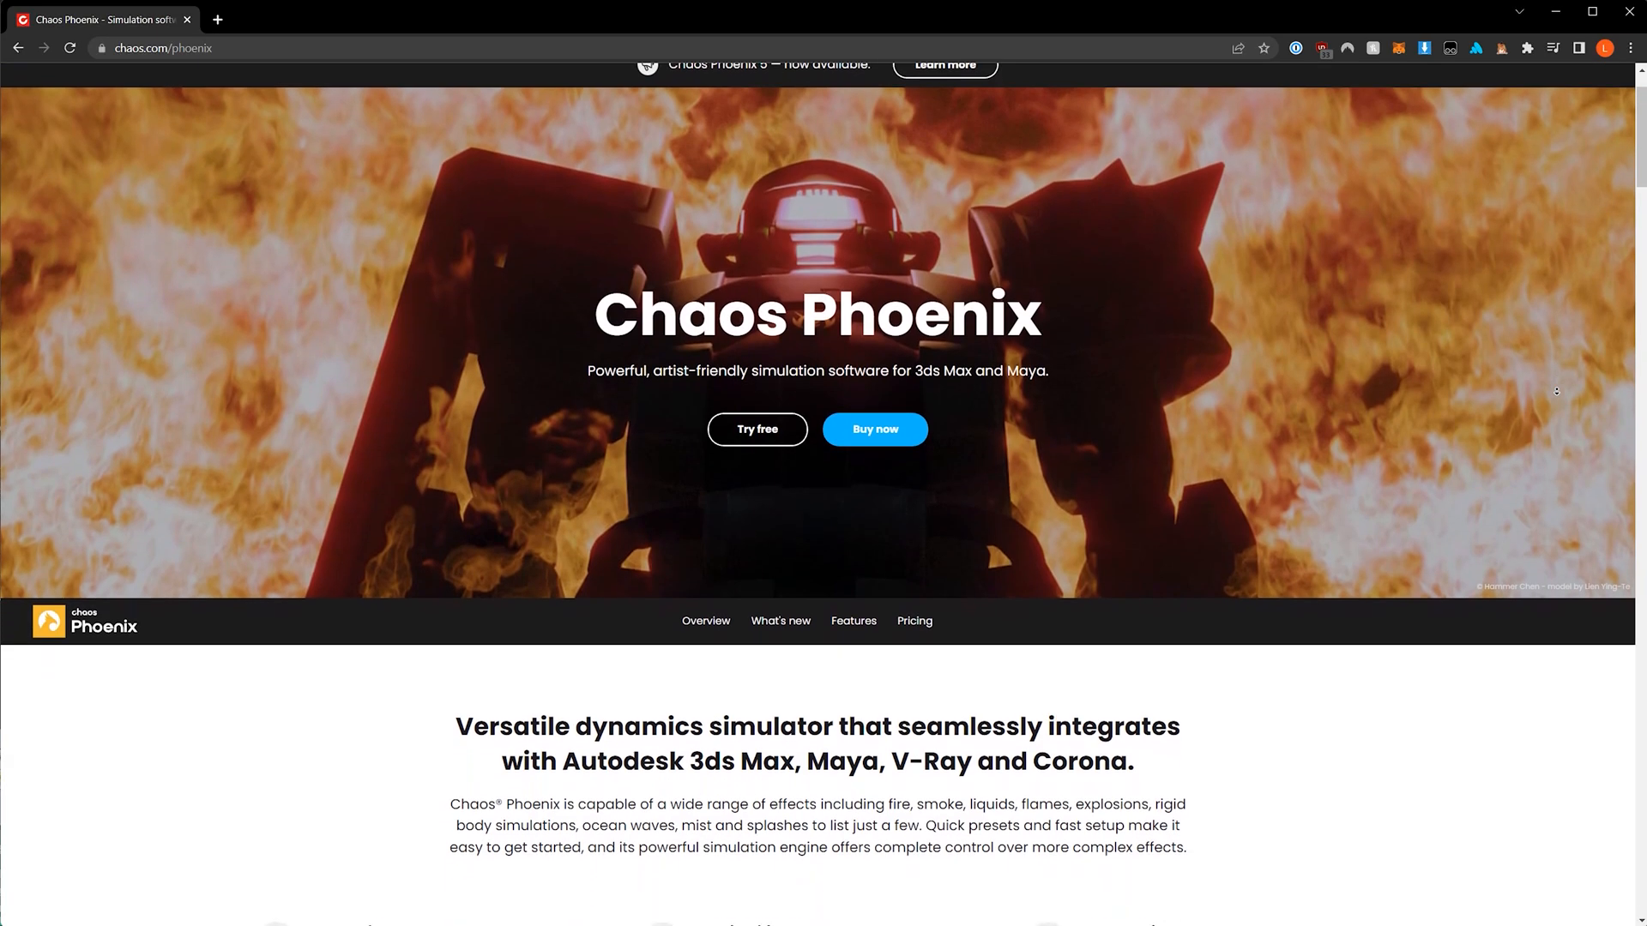
scroll(1556, 391, "down", 2)
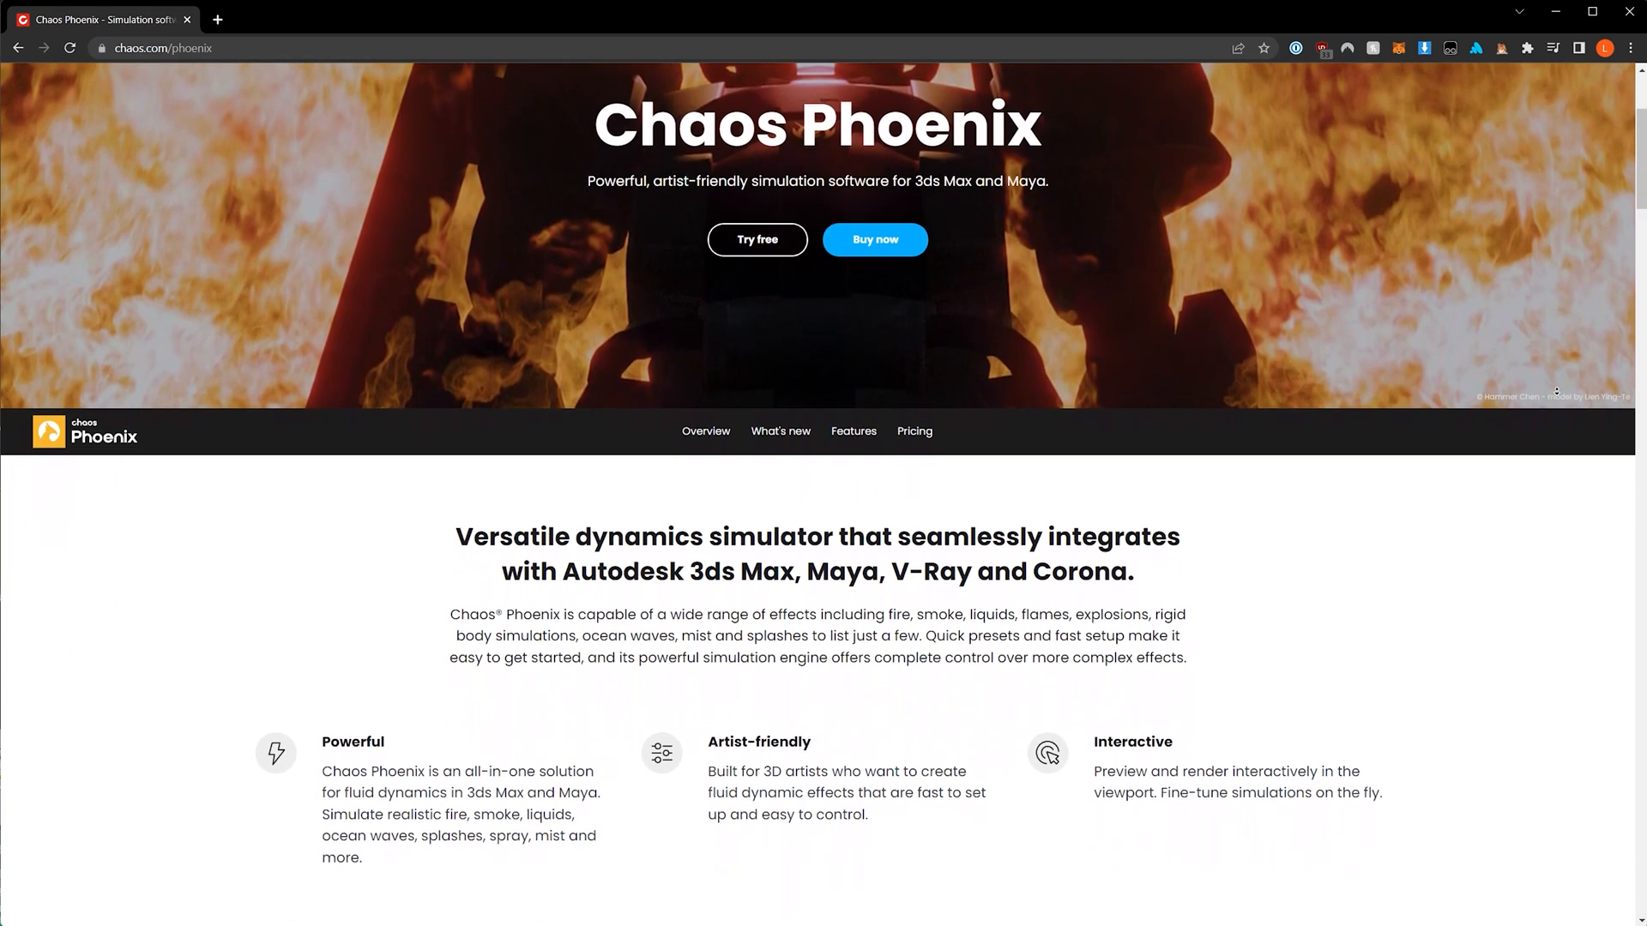
scroll(1557, 391, "down", 2)
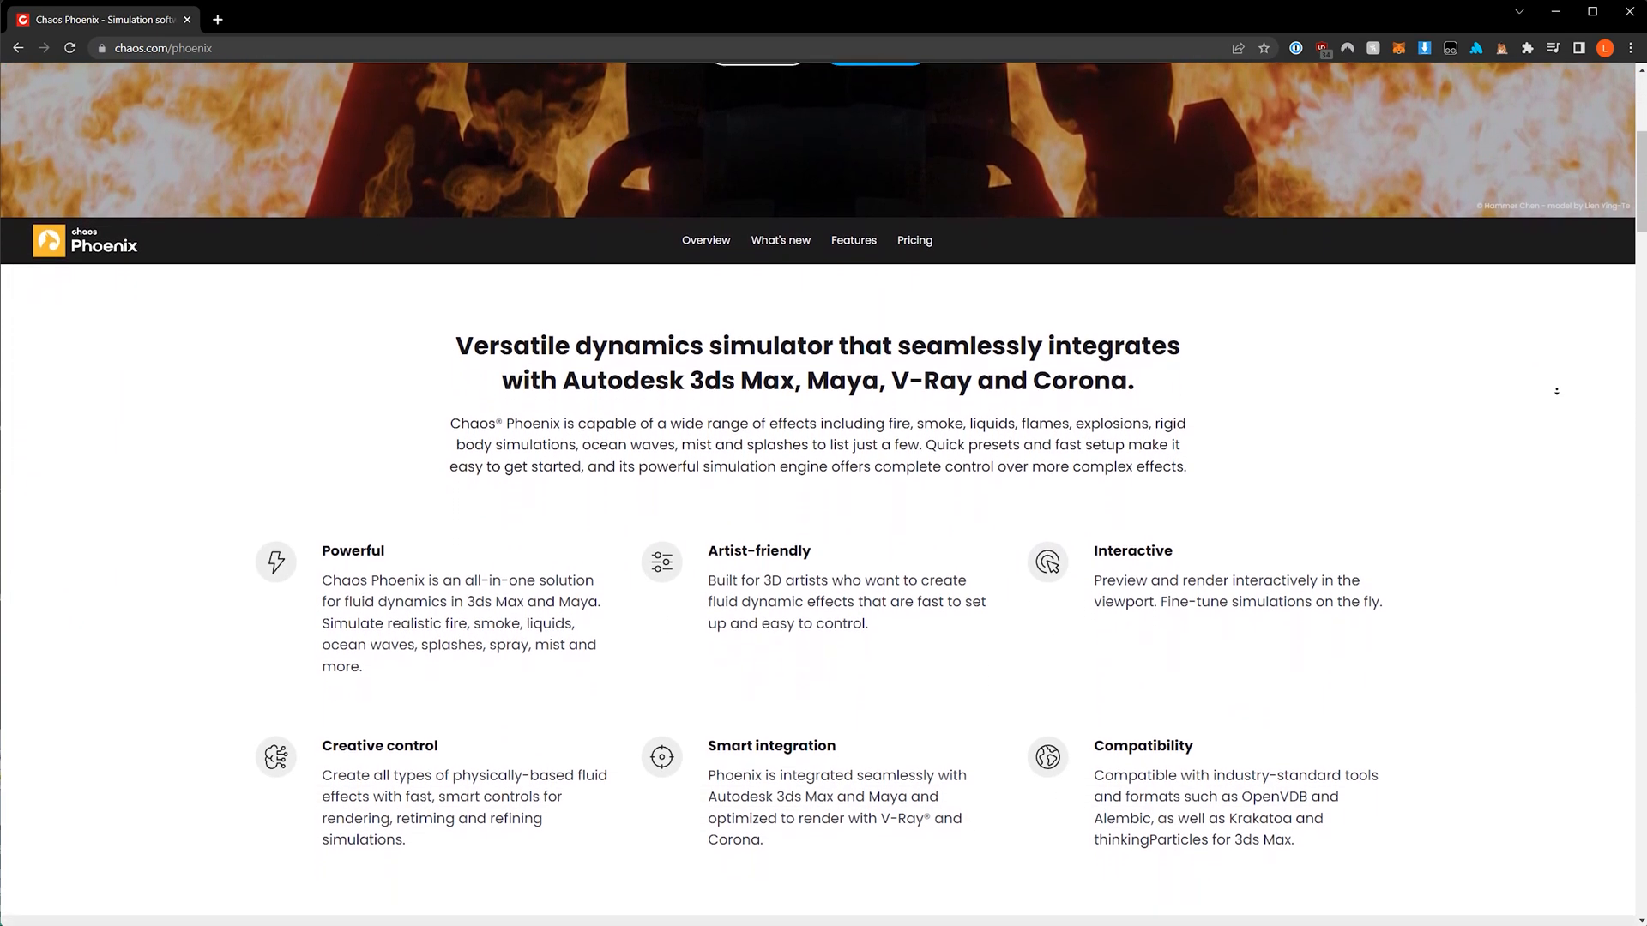
scroll(1557, 391, "down", 2)
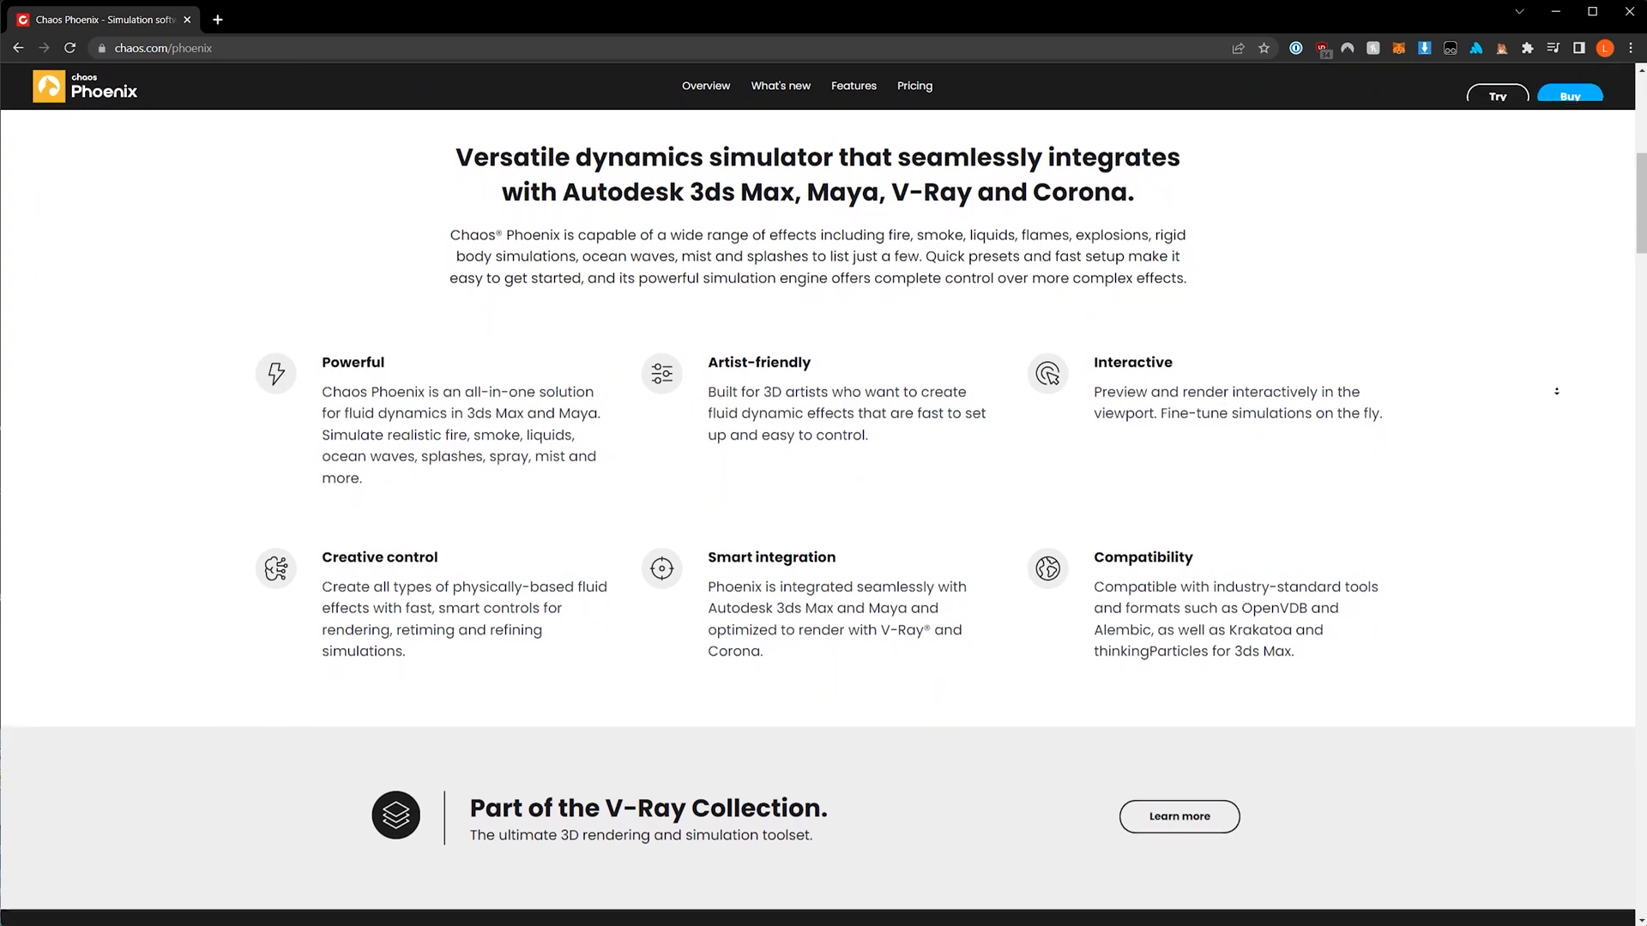
scroll(1557, 391, "down", 2)
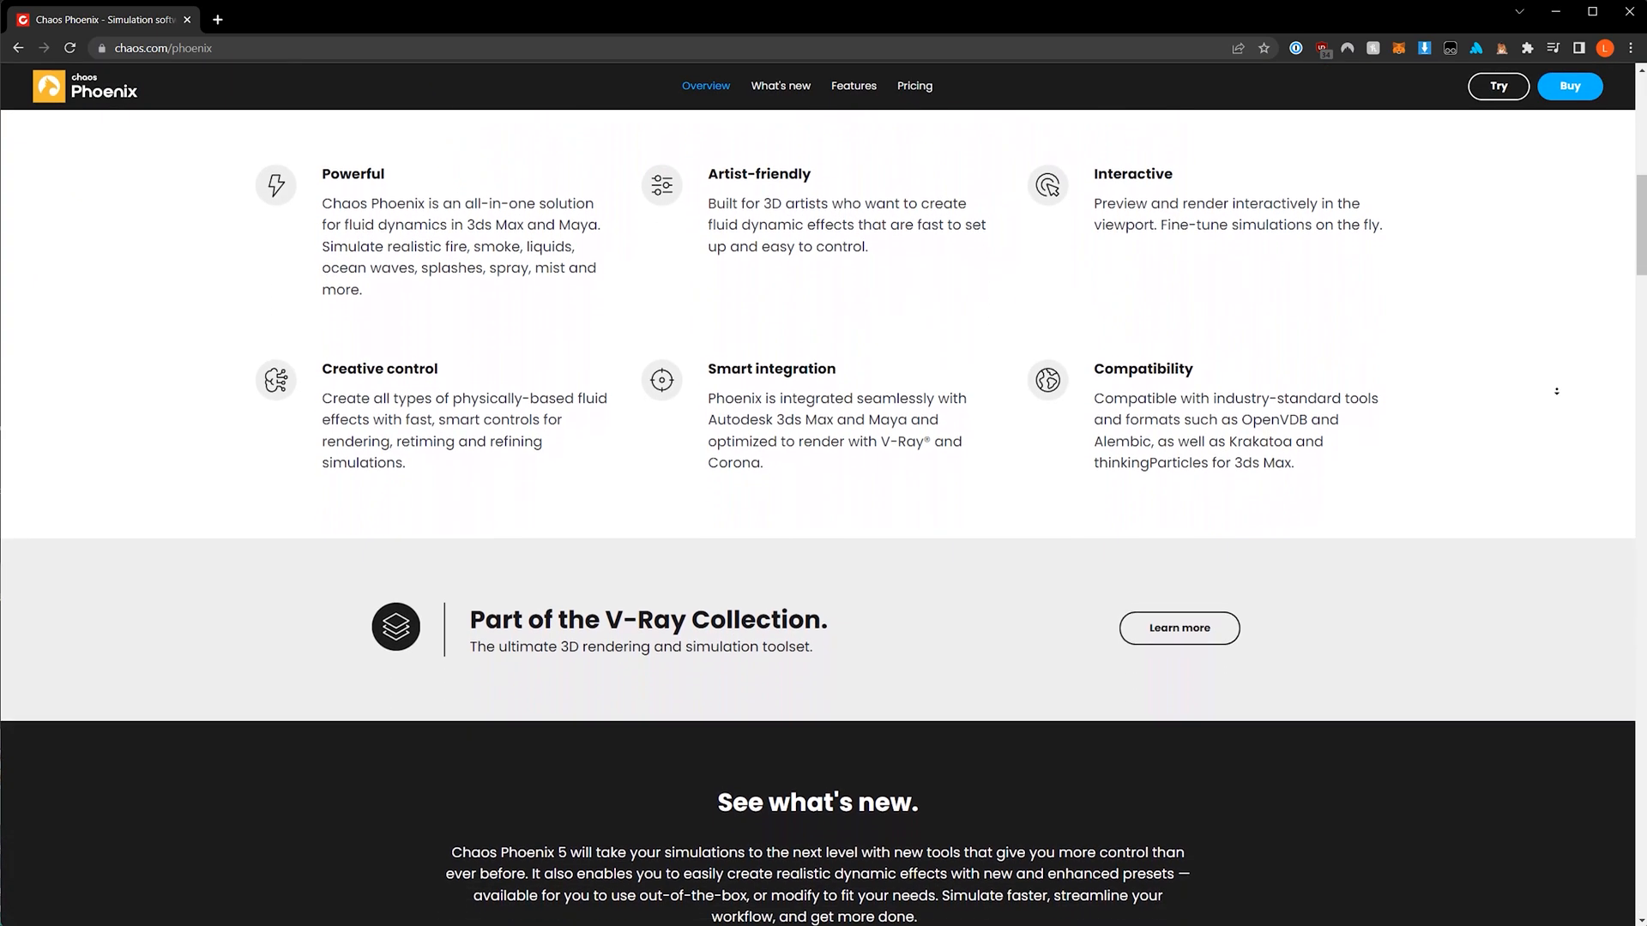
scroll(1557, 391, "down", 2)
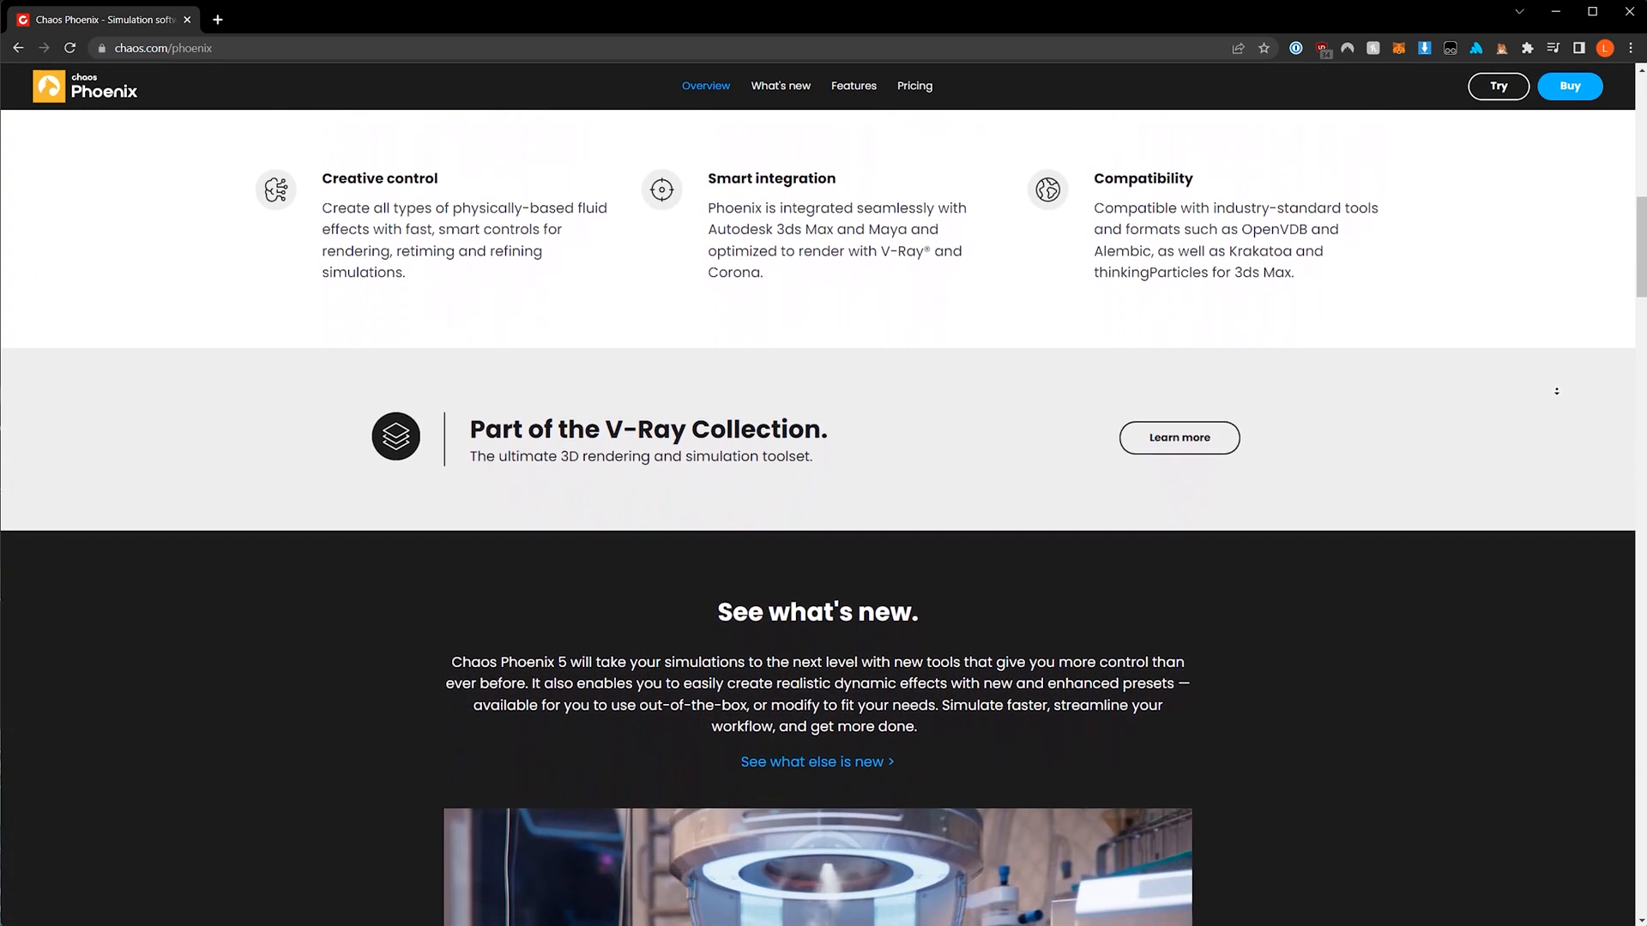
scroll(1557, 391, "down", 2)
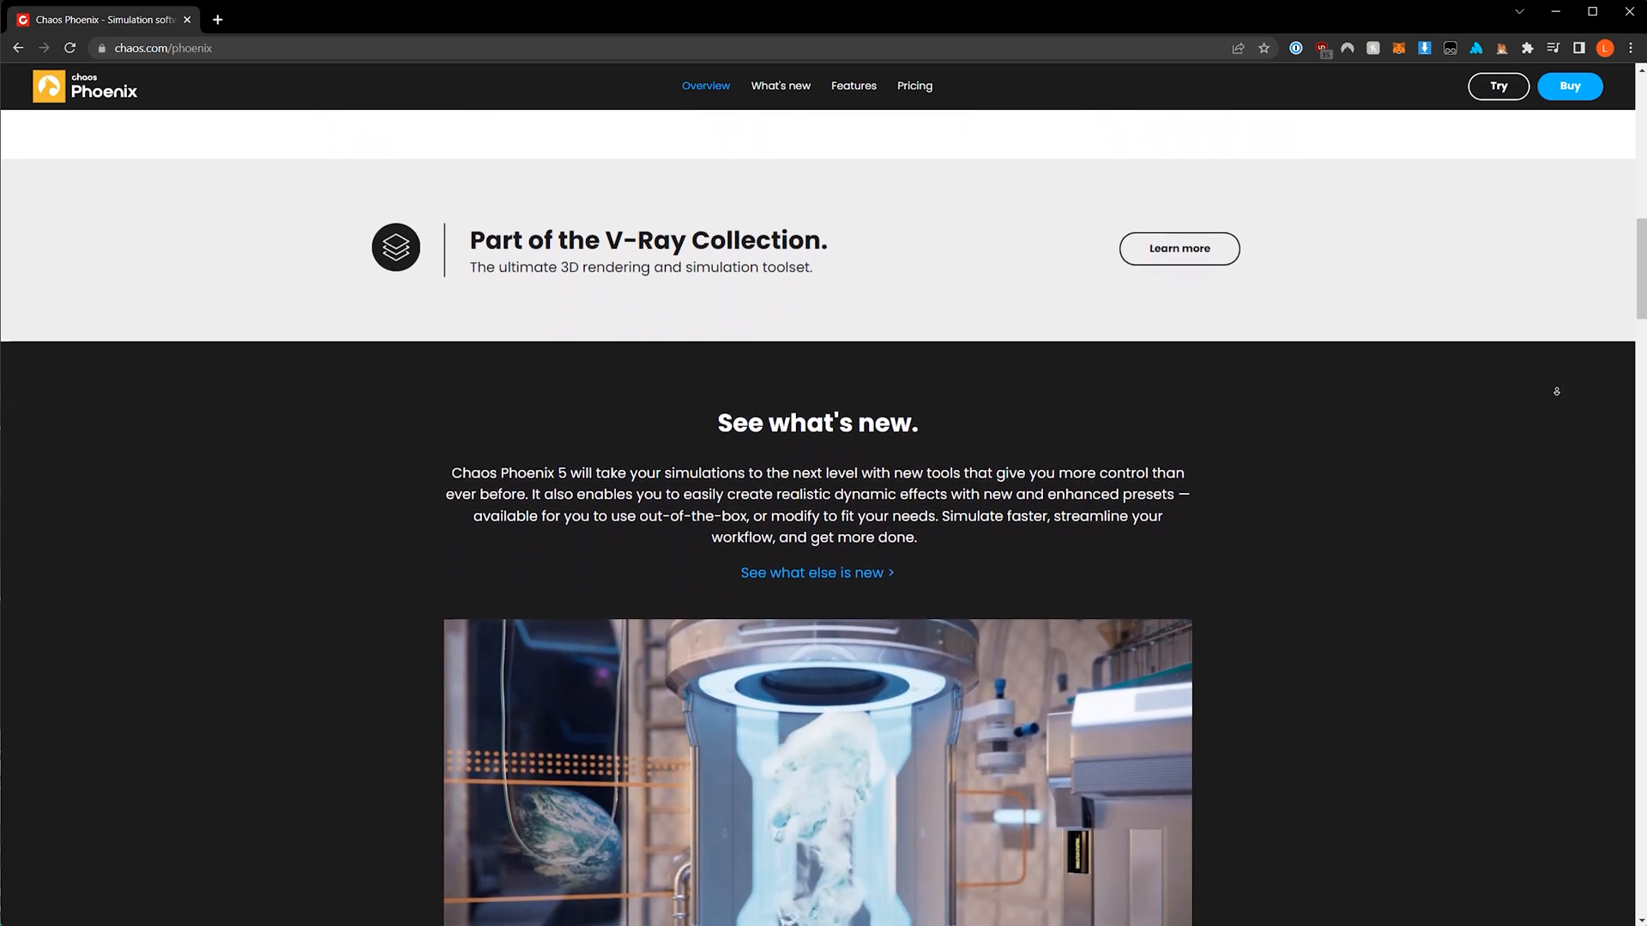
scroll(1557, 391, "down", 2)
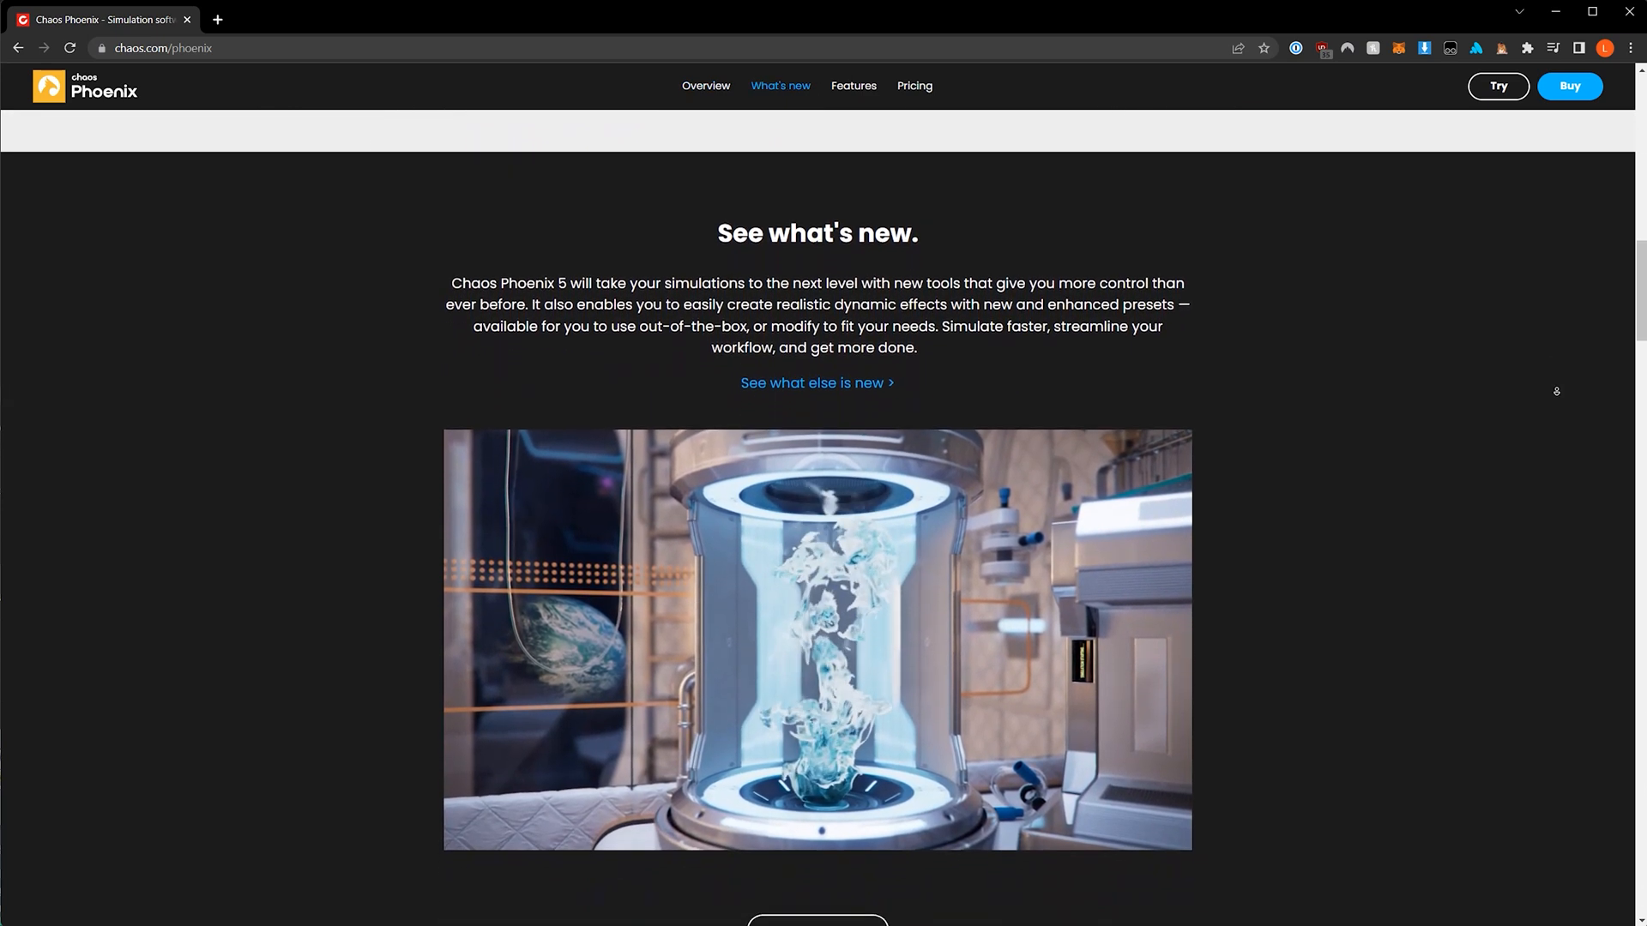
scroll(1556, 391, "down", 1)
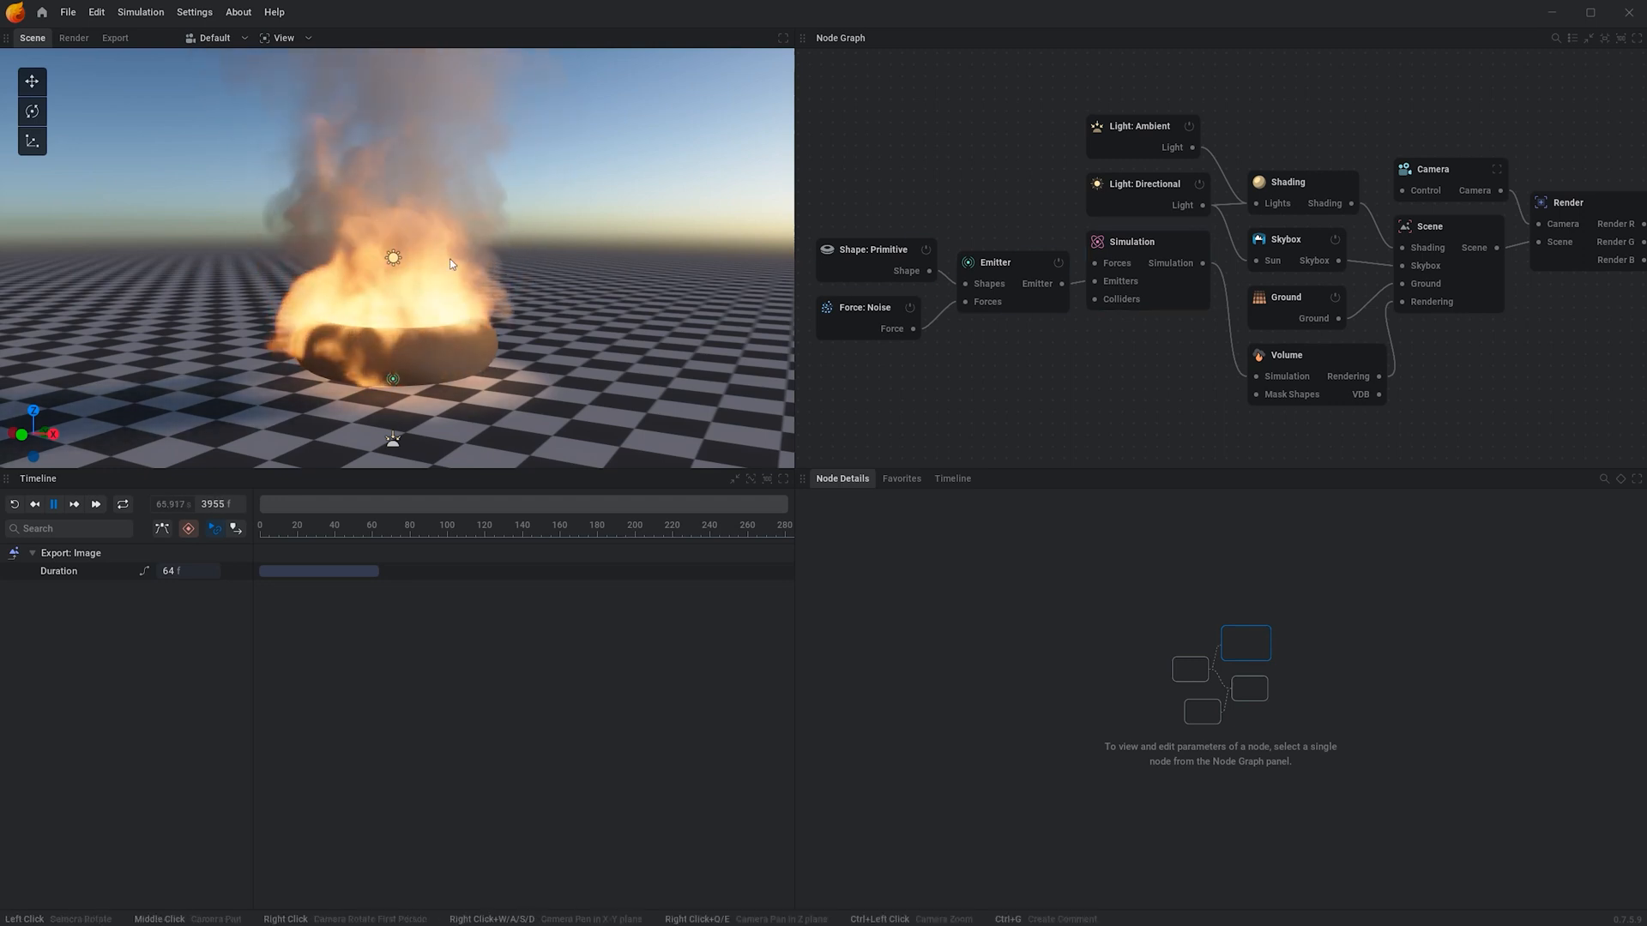
Switch to EmberGen and set the Simulation node's combustion flame intensity to 100%.
left_click(1192, 281)
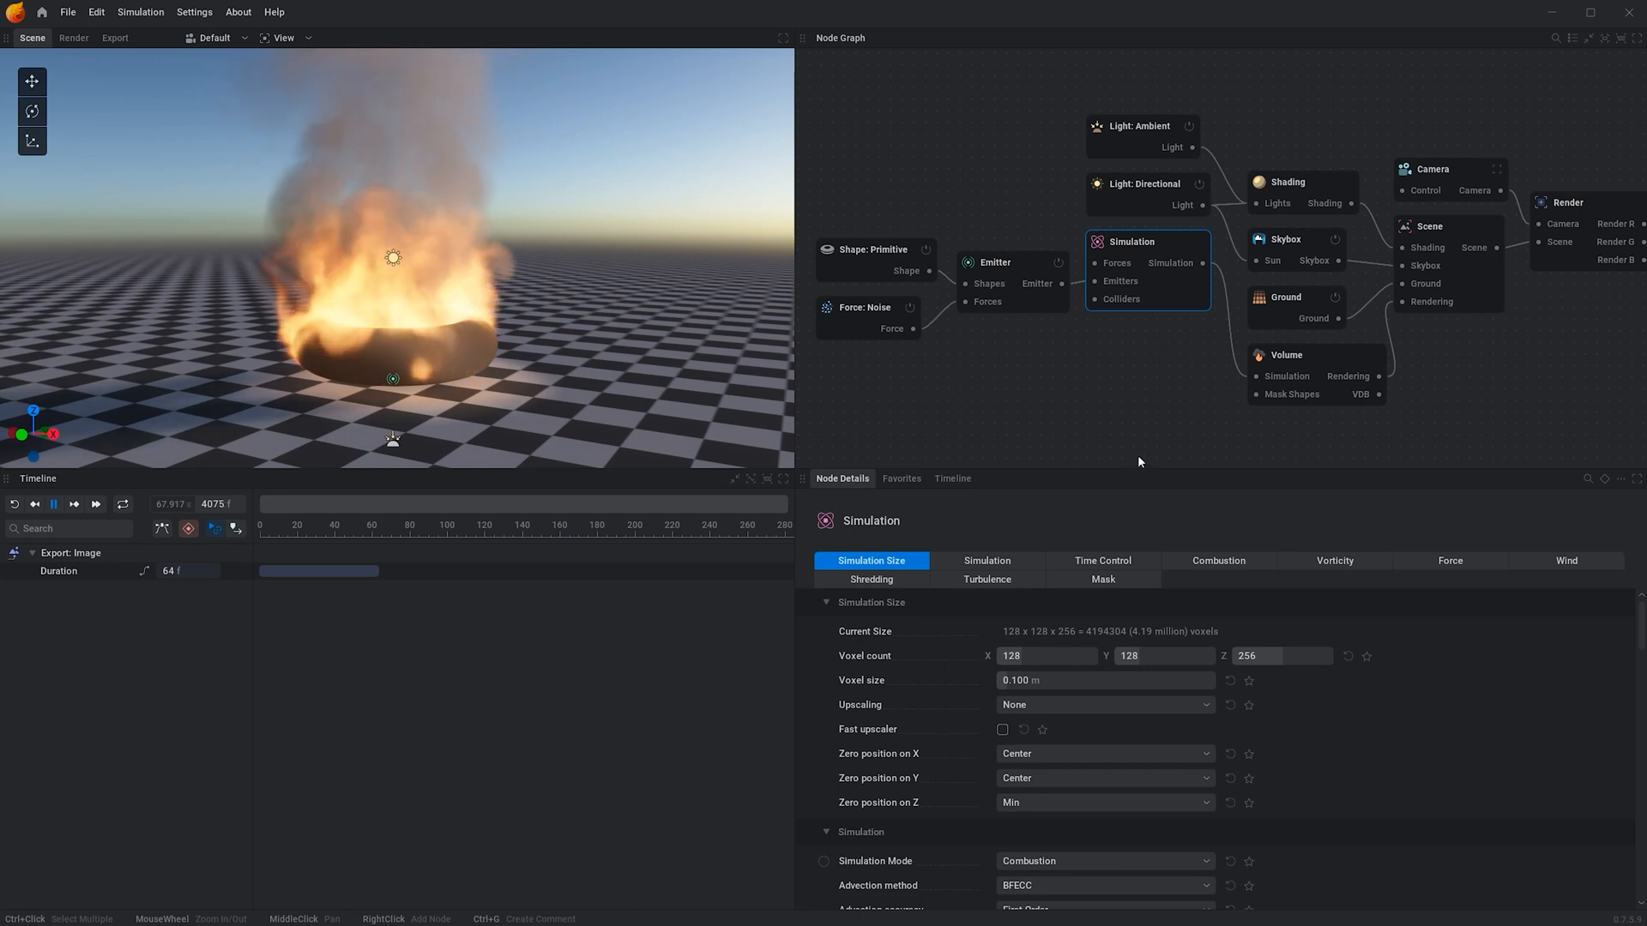
left_click(1225, 563)
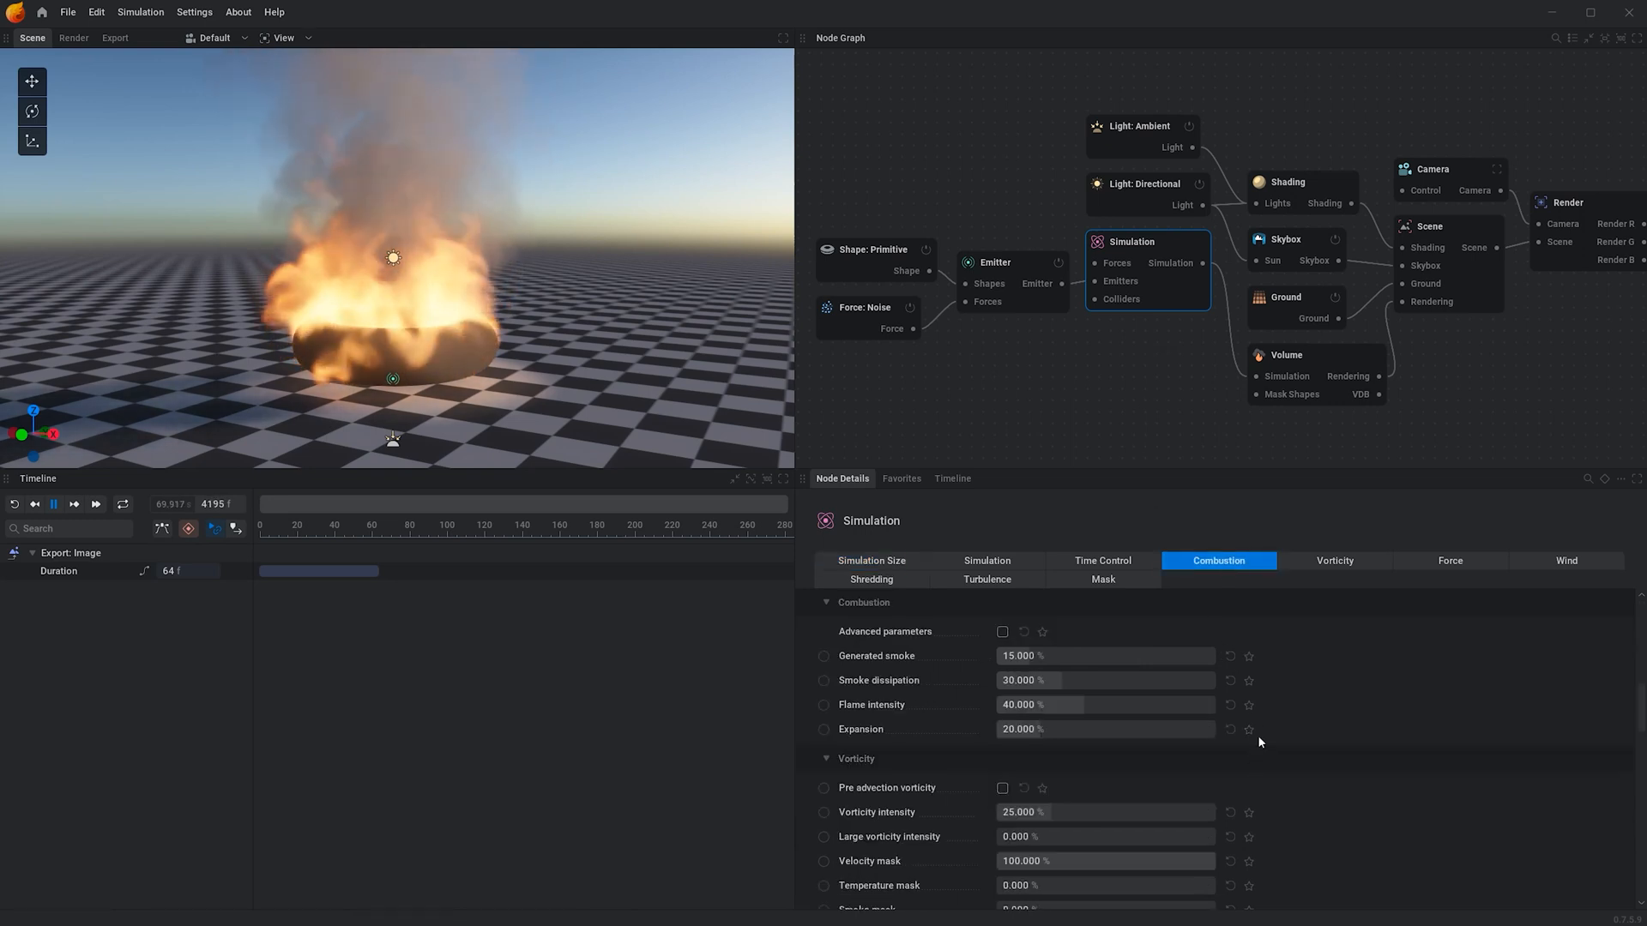
left_click_drag(1134, 705, 1216, 705)
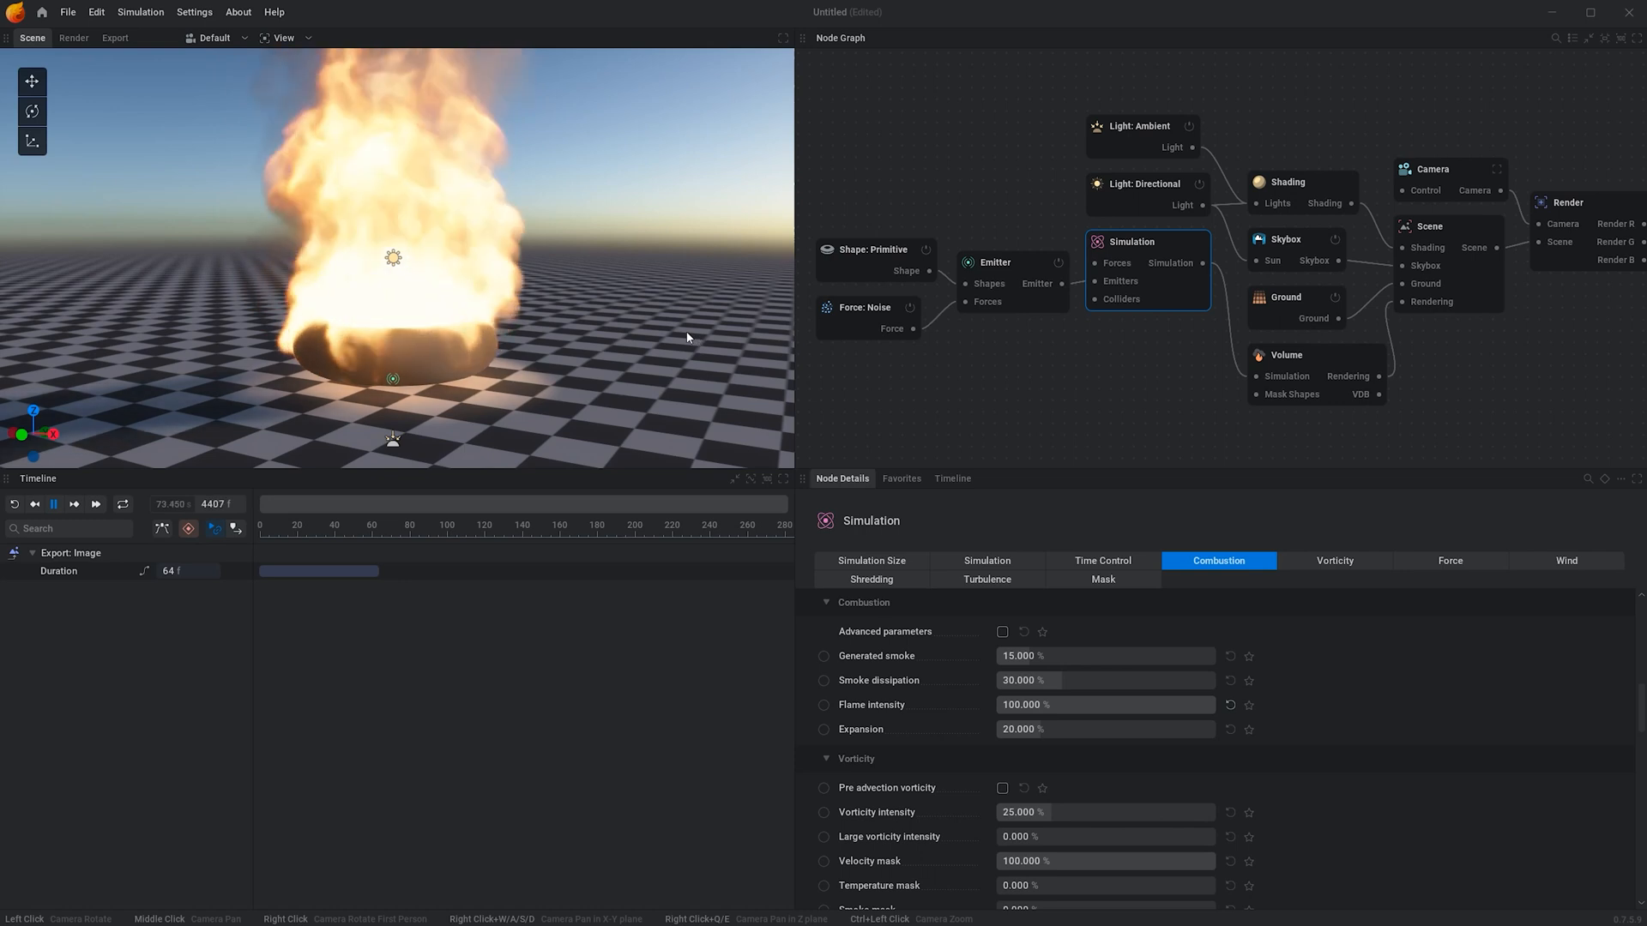
scroll(684, 331, "down", 1)
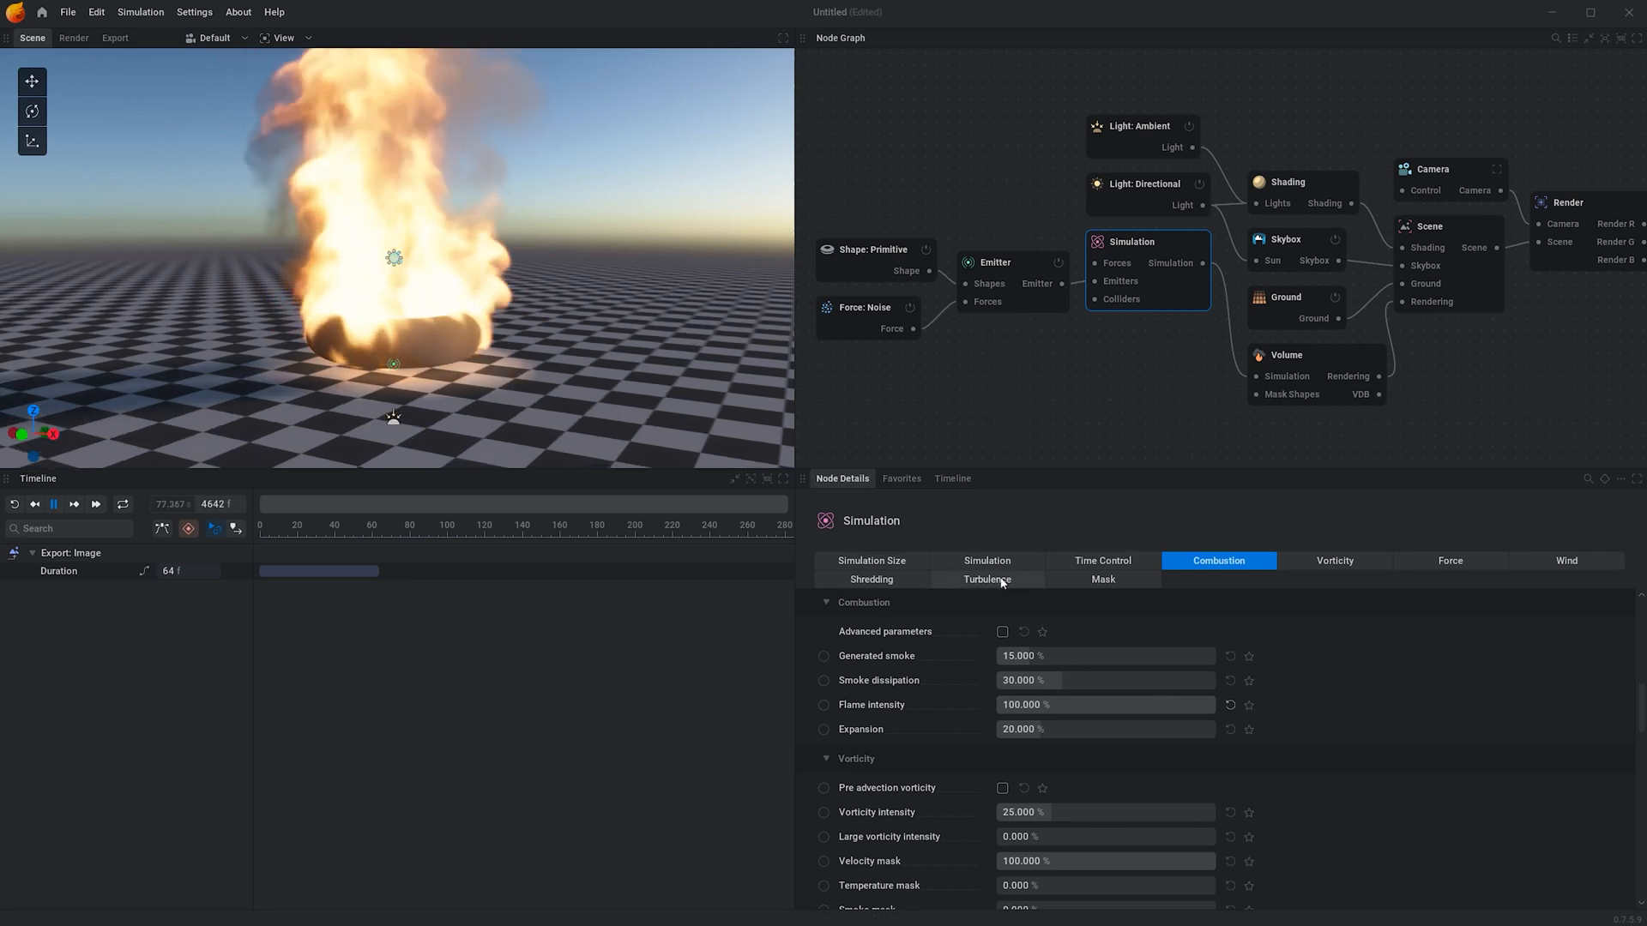
Look through the Simulation node's advection and time control settings, and set the Emitter node's temperature to 2433.333 K.
left_click(954, 563)
scroll(1195, 794, "down", 3)
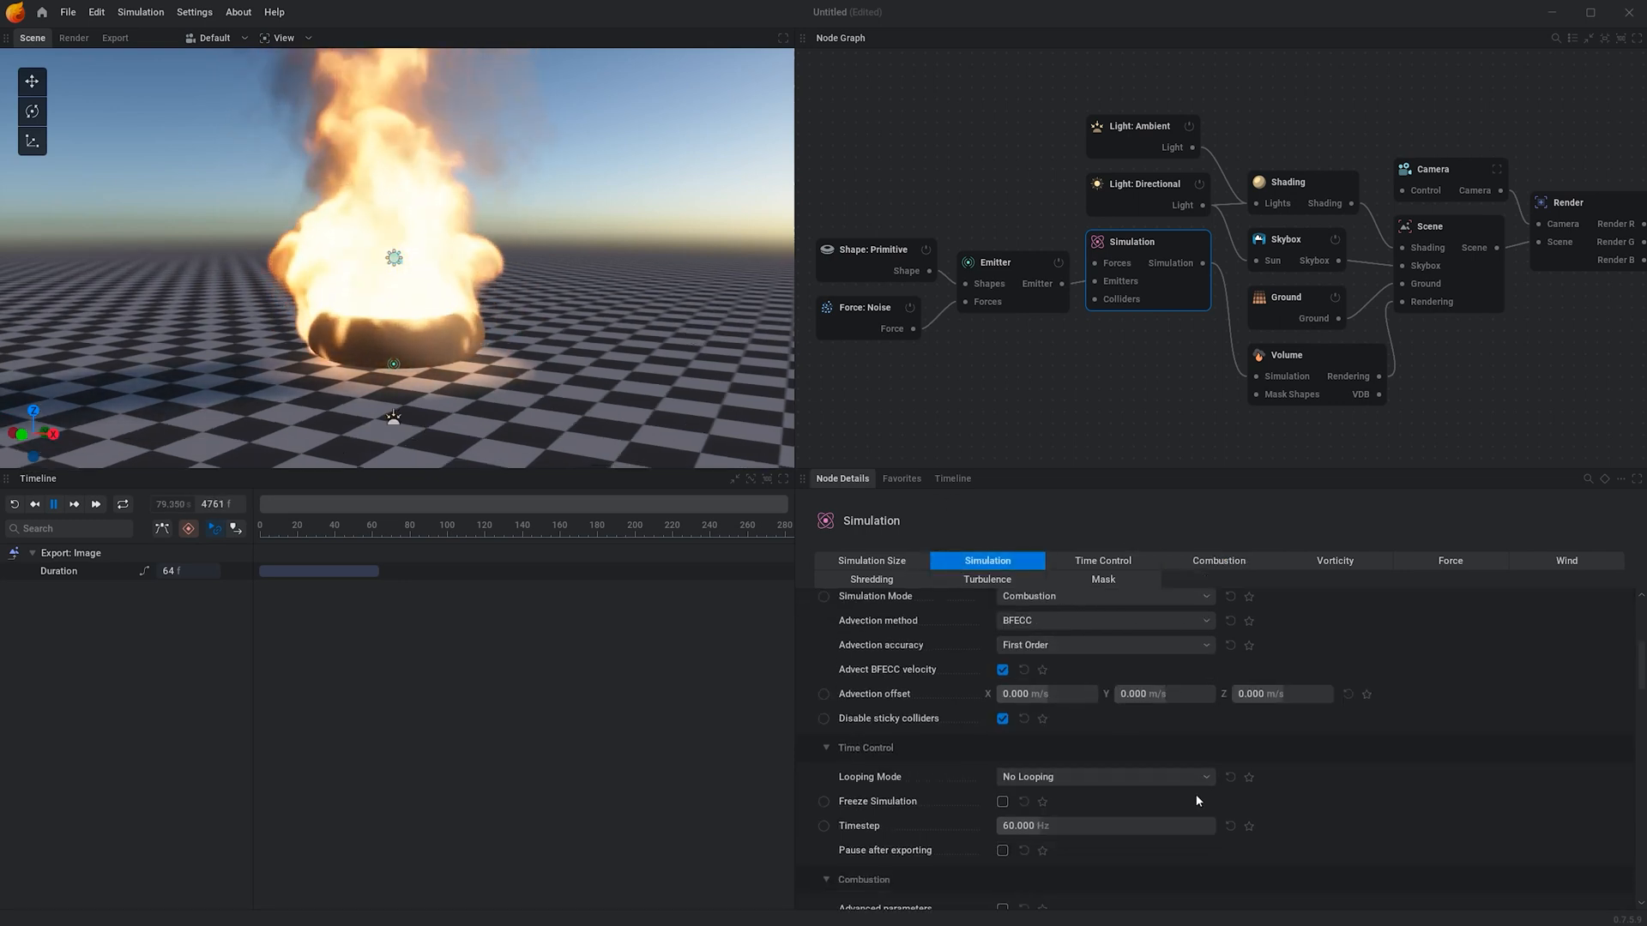
left_click(999, 263)
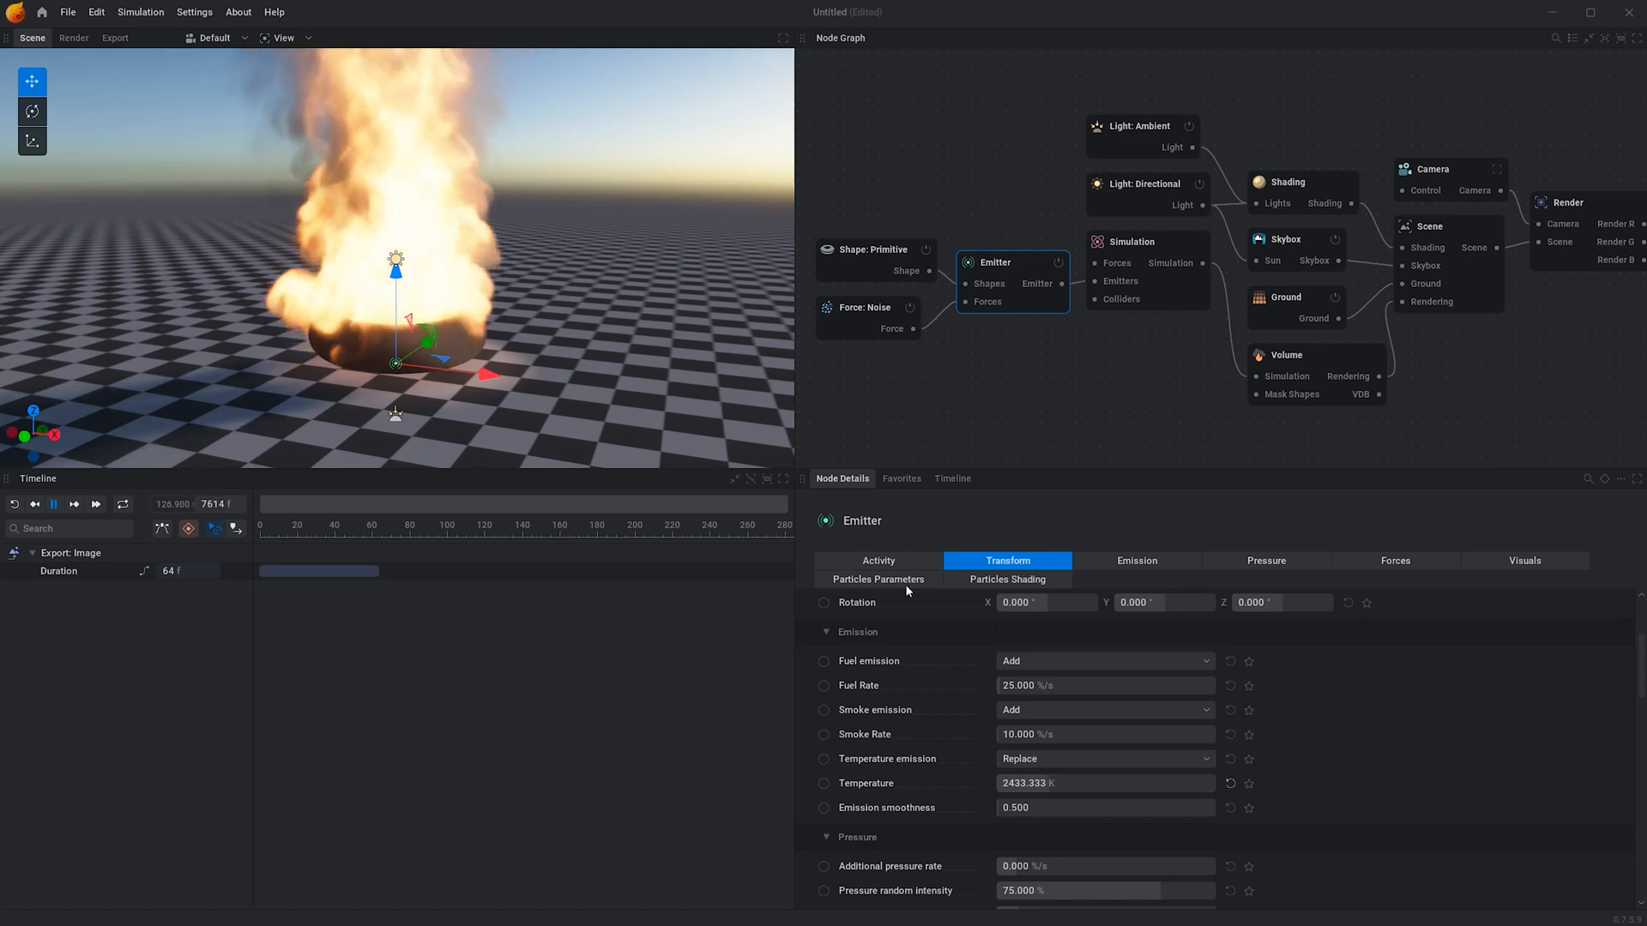
Open the preset project 08_fire_tornadoes.ember from the EmberGen presets folder.
left_click(57, 506)
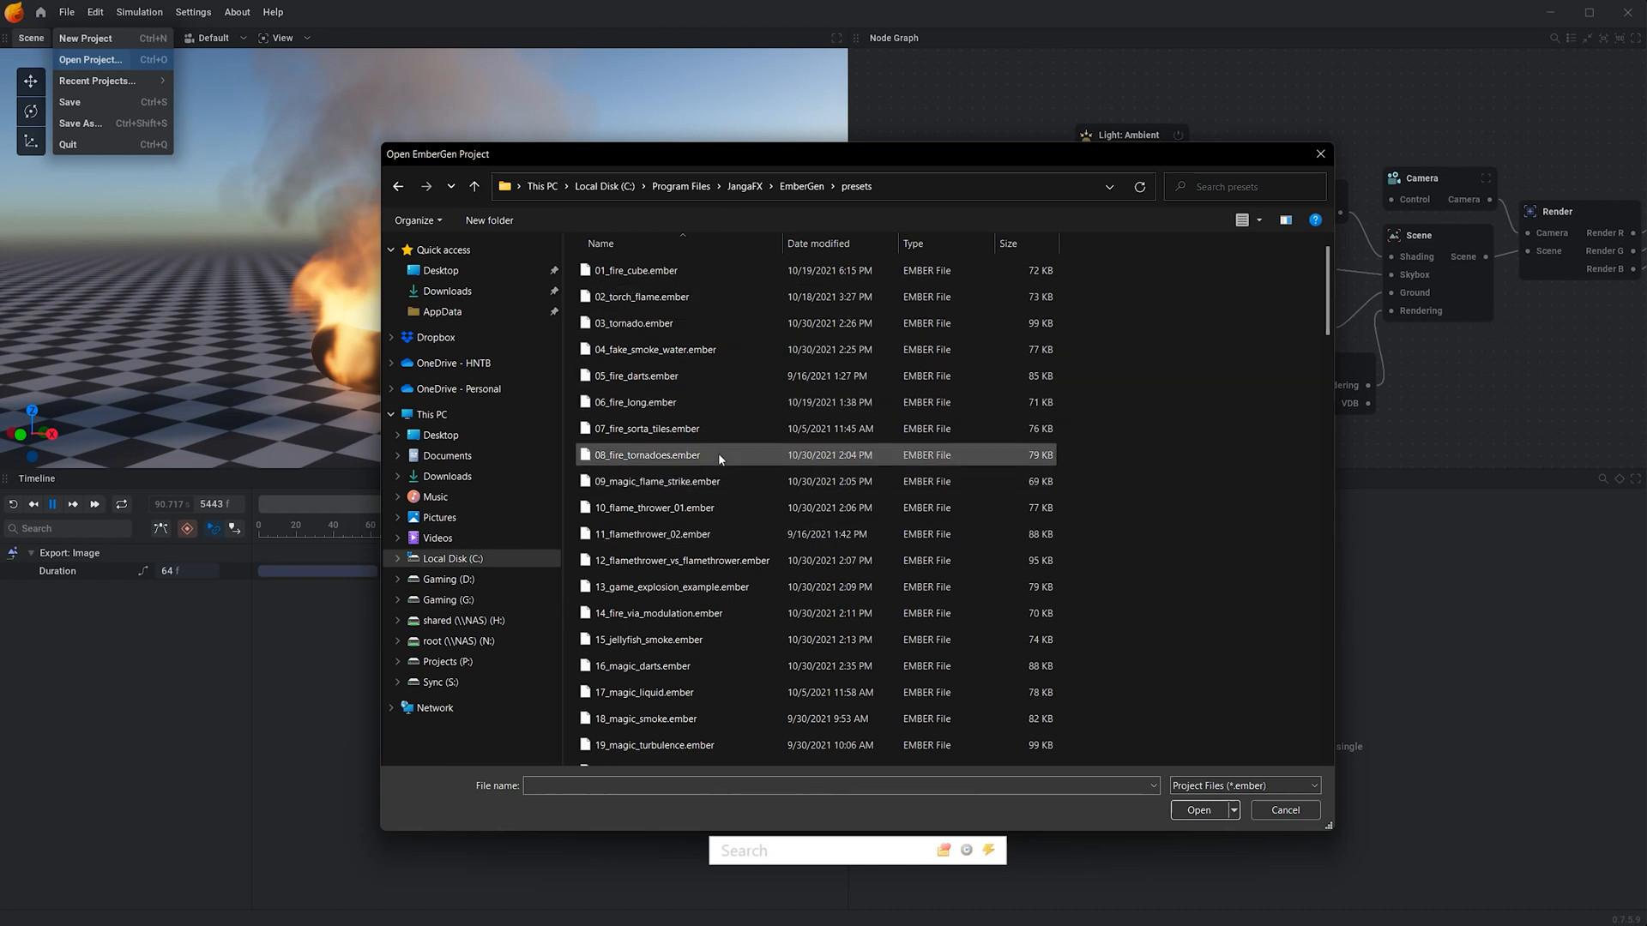
double_click(676, 455)
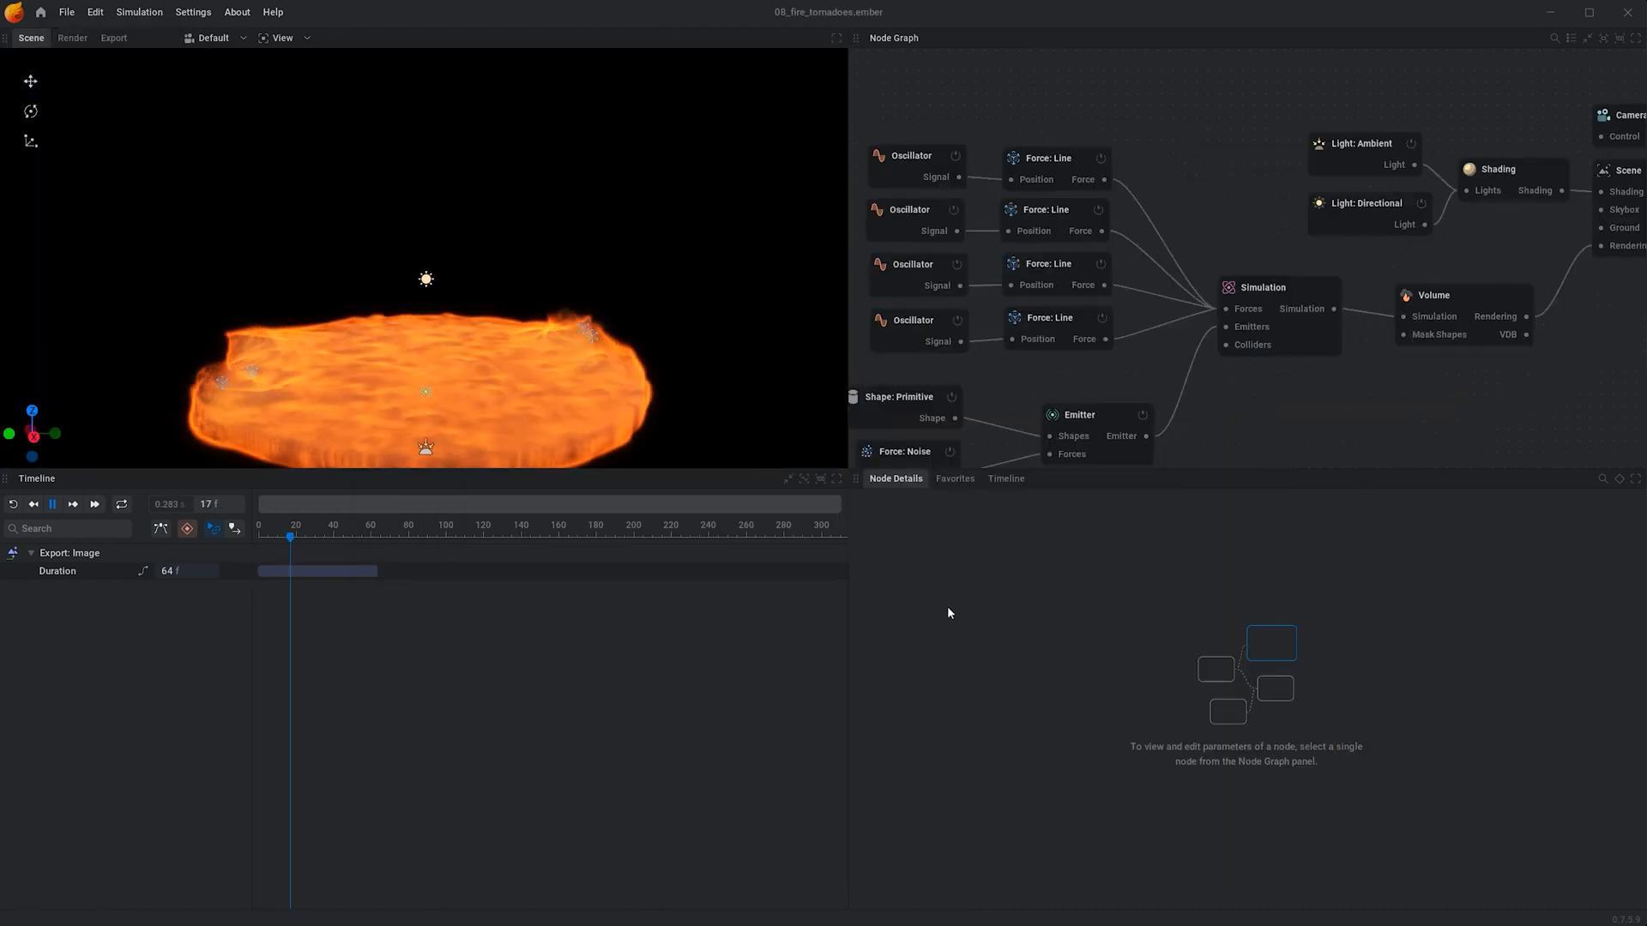
scroll(689, 361, "down", 3)
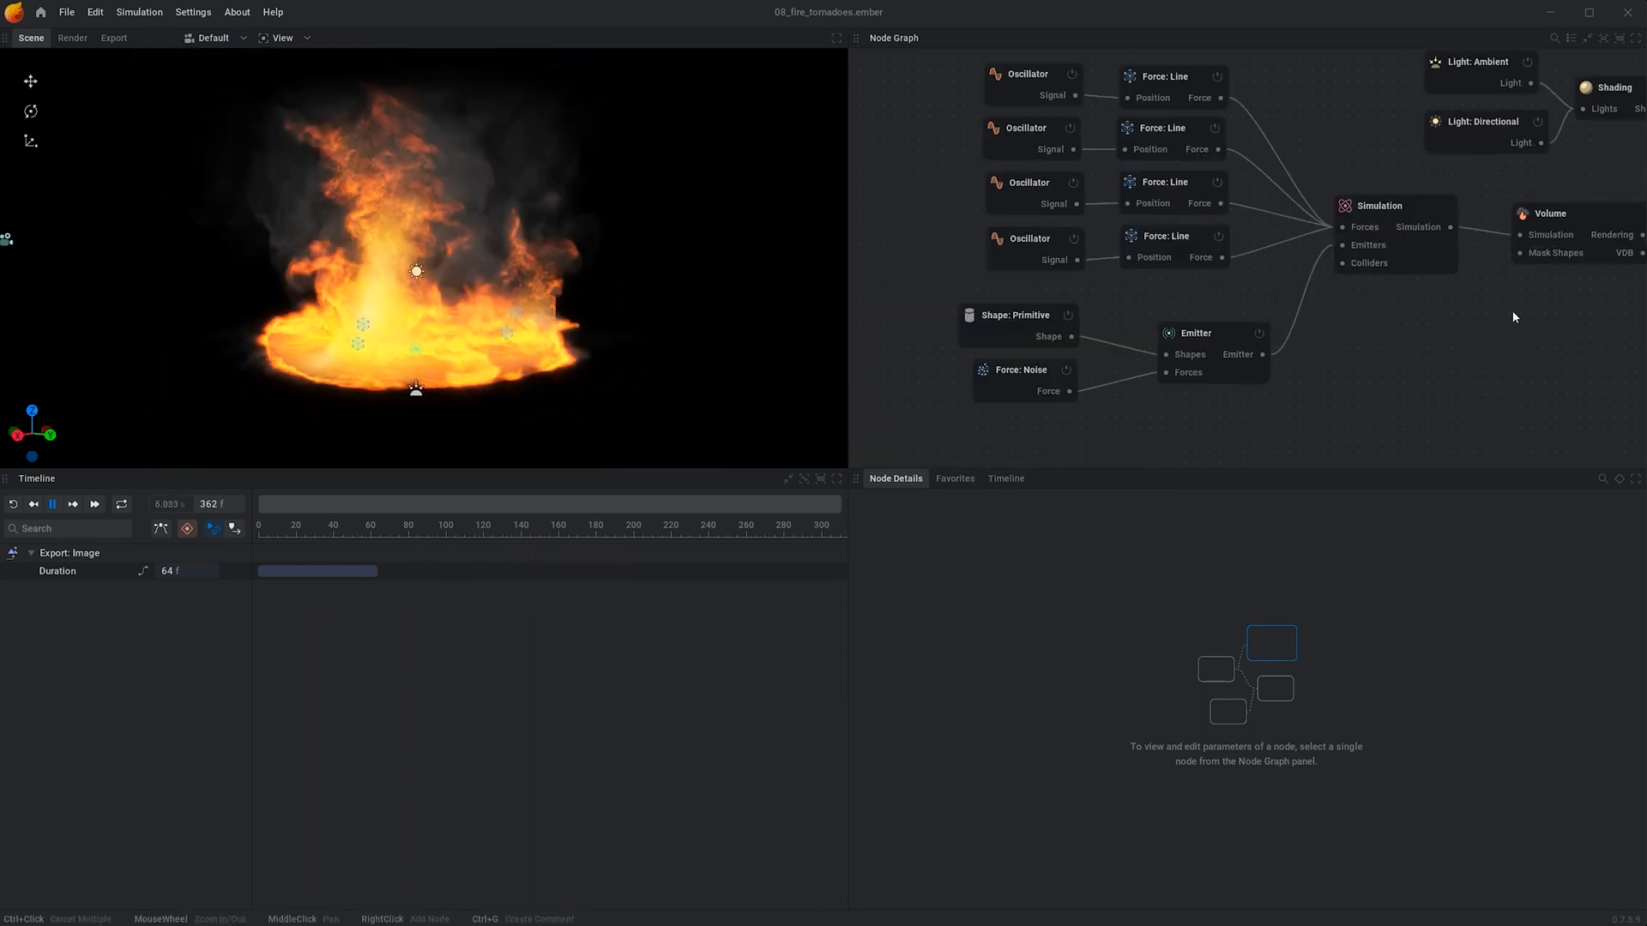
Set the Emitter node's burst duration to 8.5 s, time between bursts to 6.4 s and fuel rate to 140 %/s.
middle_click_drag(1514, 317, 1421, 347)
left_click(1160, 363)
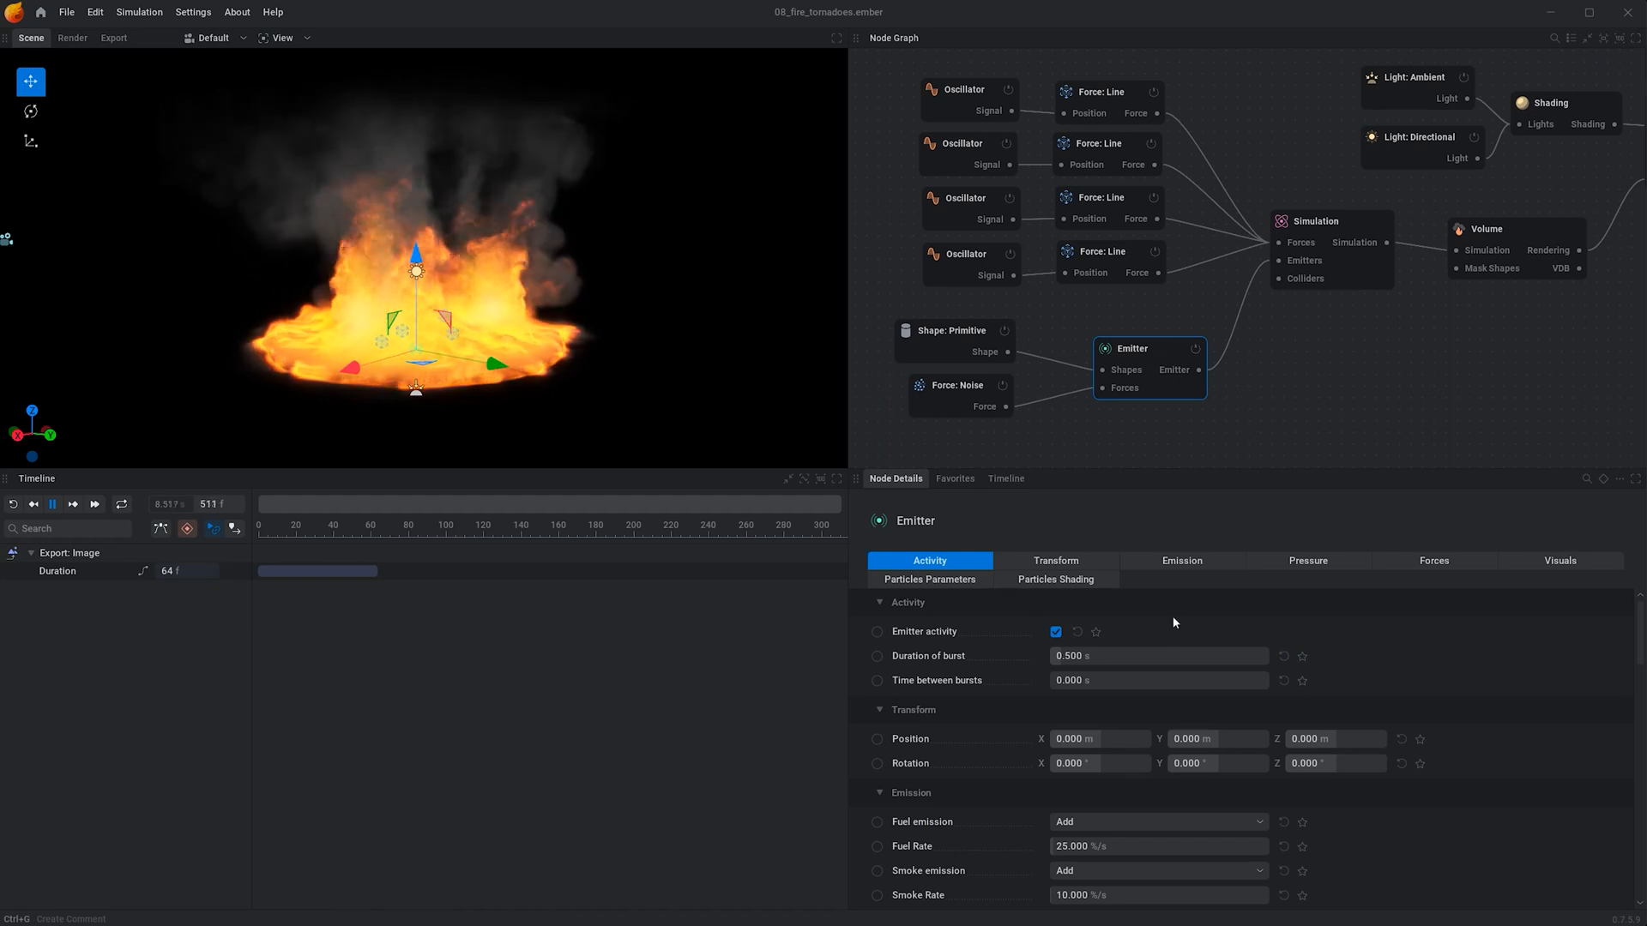
scroll(1372, 643, "down", 1)
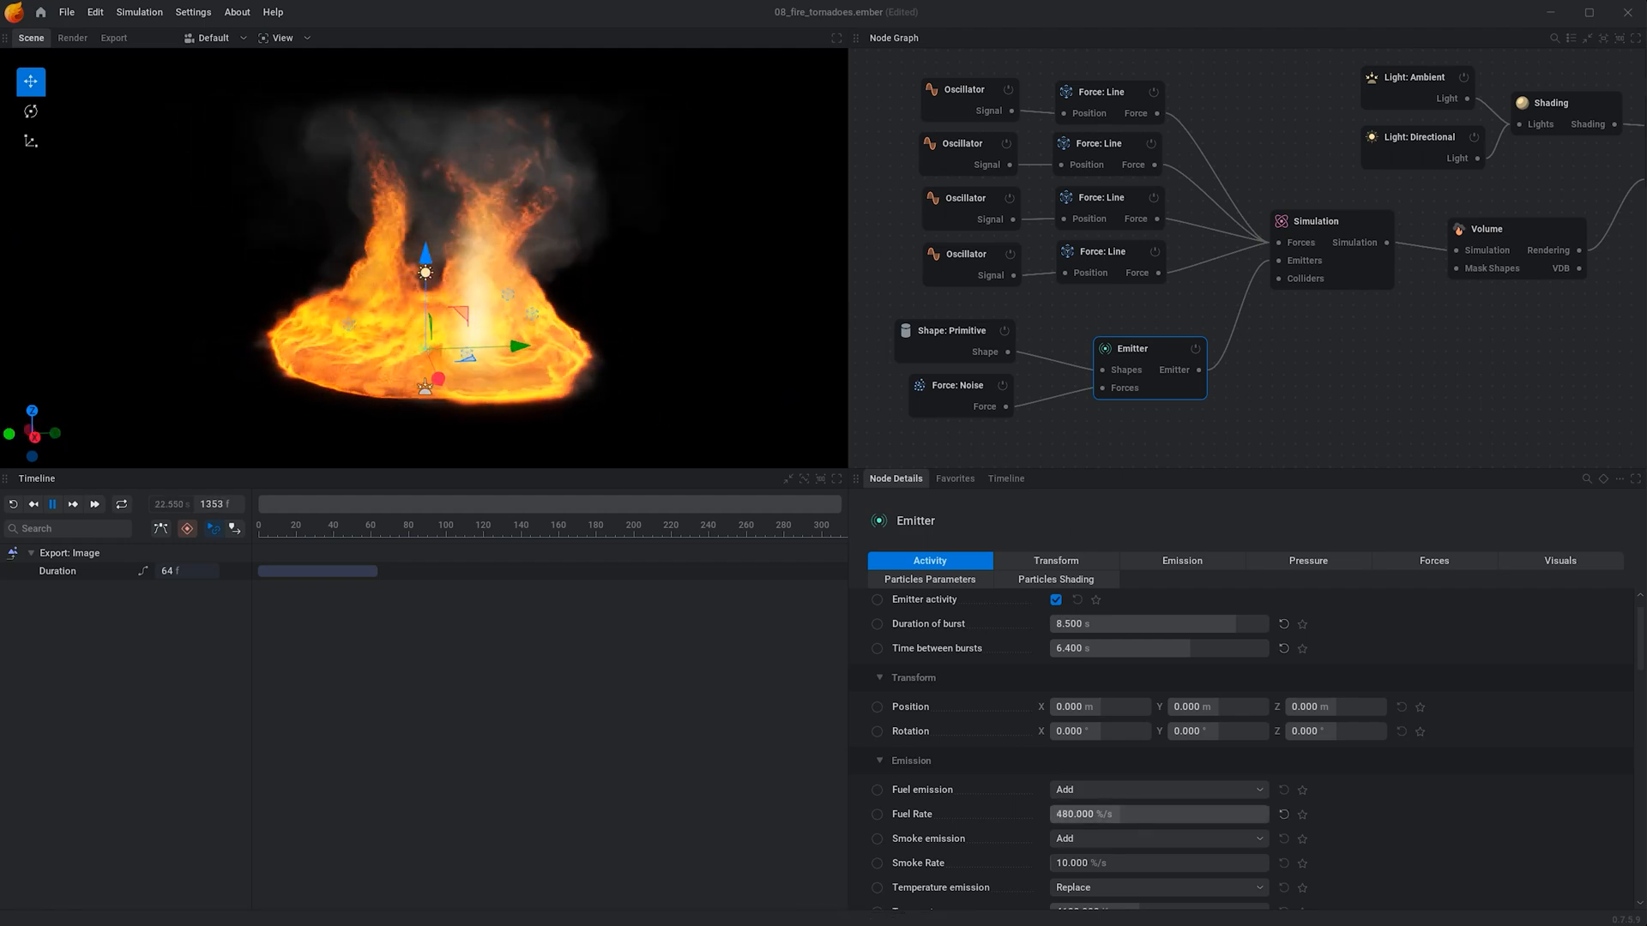
left_click_drag(1112, 811, 1049, 812)
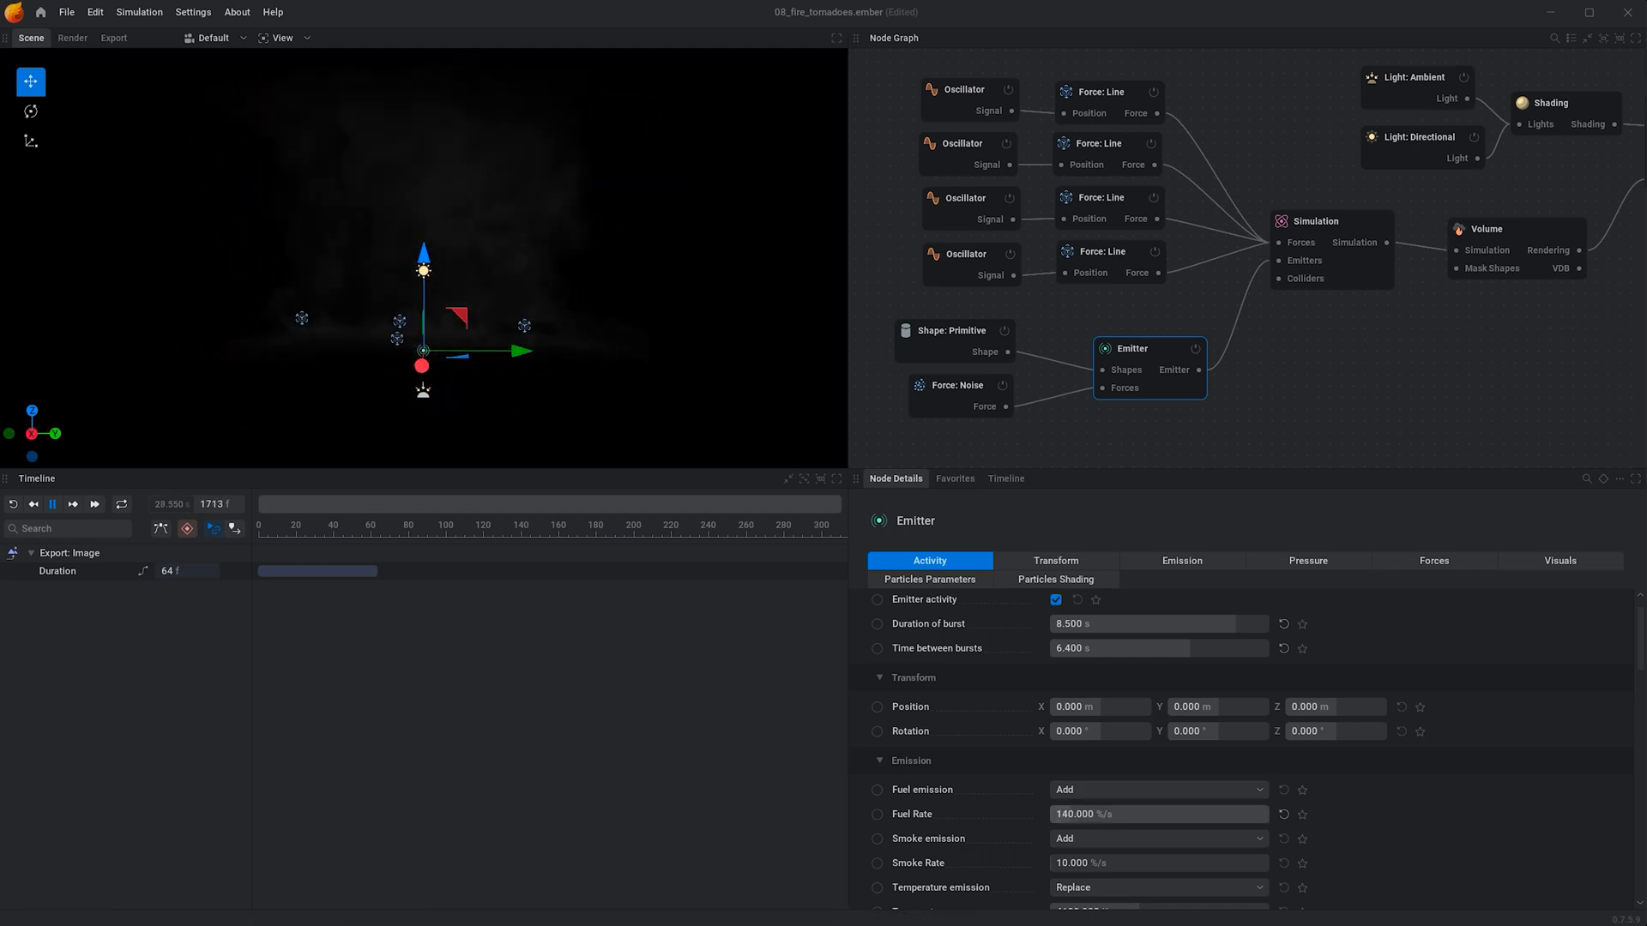
View the fire simulation from another angle and browse for another project to open.
left_click_drag(506, 206, 605, 239)
left_click(41, 15)
left_click(121, 61)
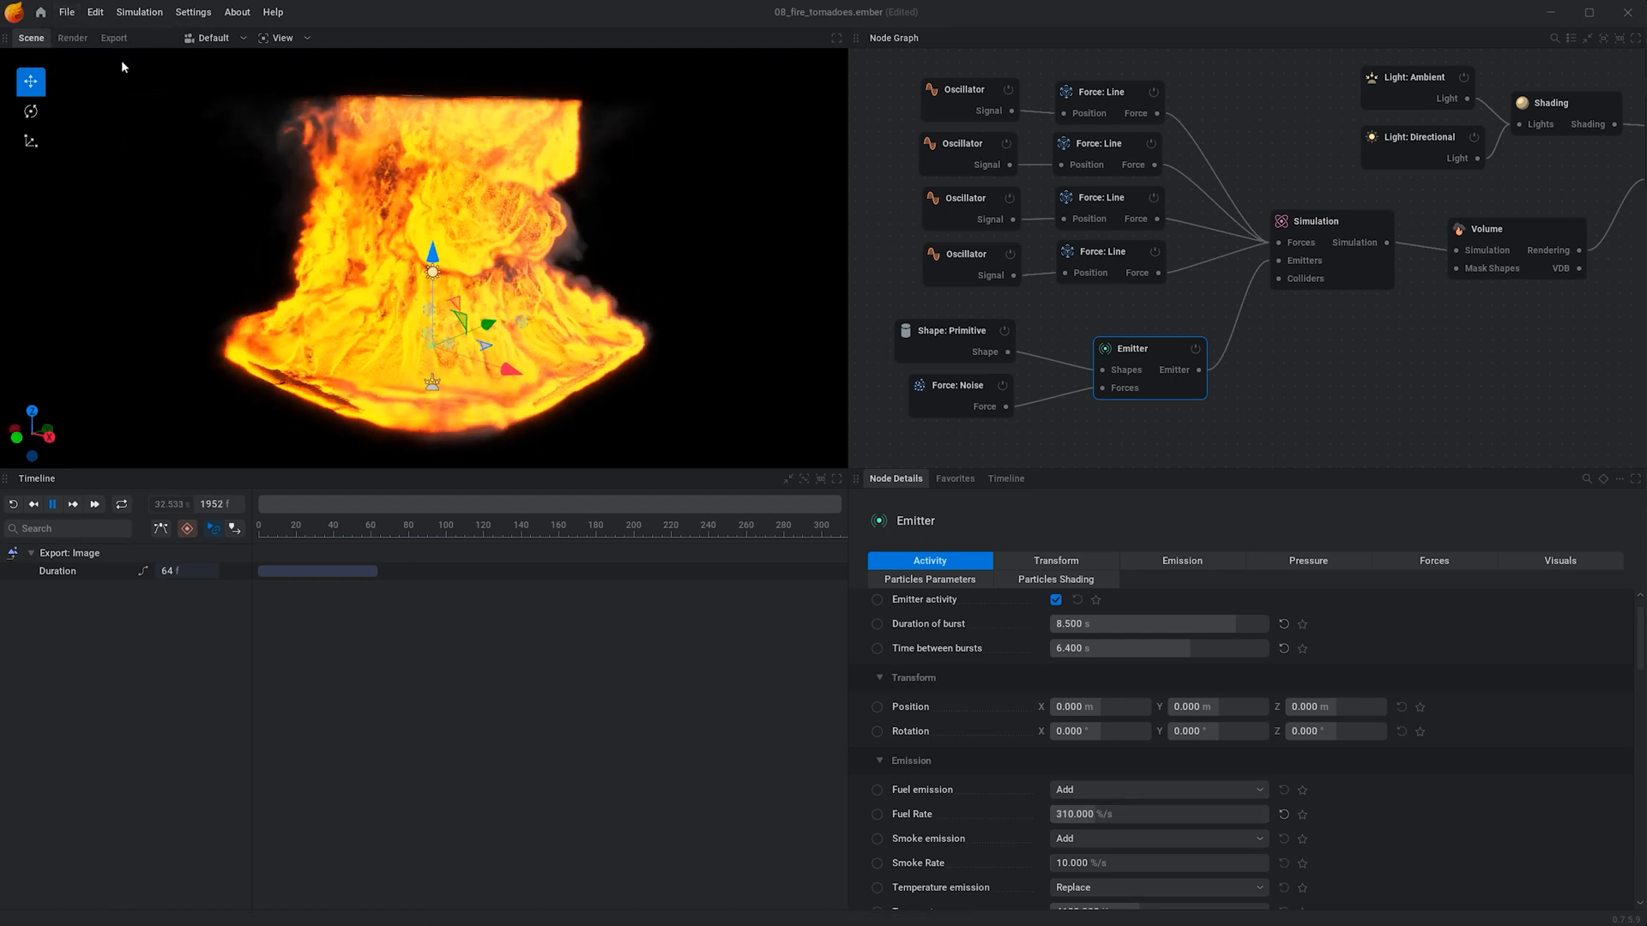
left_click(831, 518)
scroll(743, 576, "down", 3)
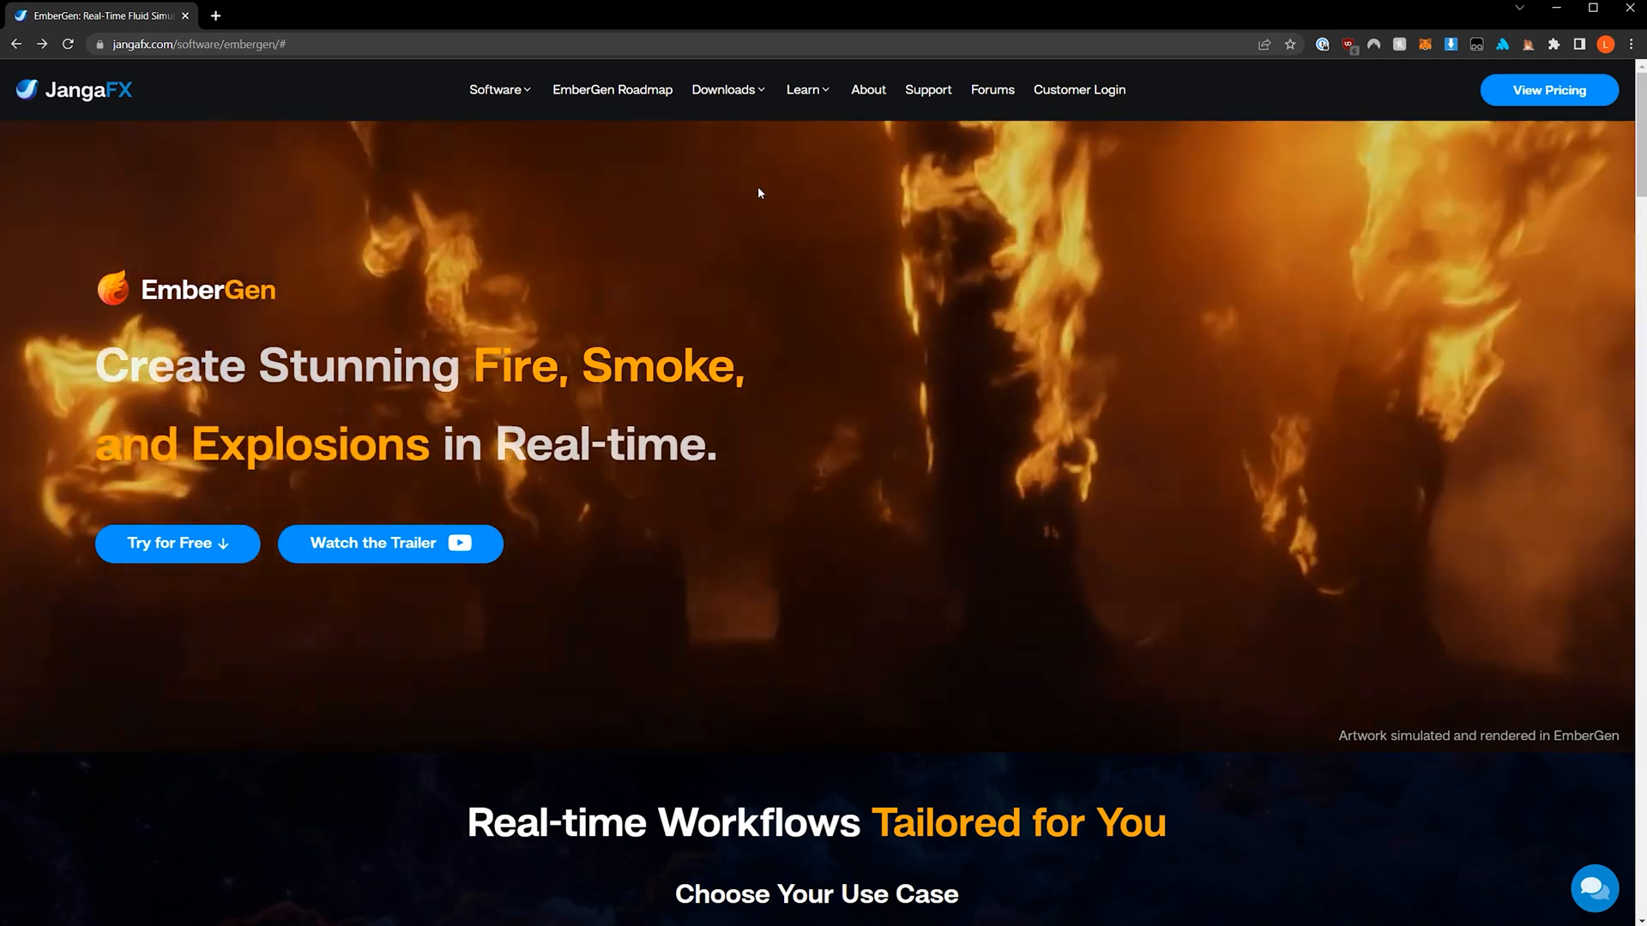
Open the free VDB examples page on the JangaFX website in the browser and look through the downloadable volume simulations.
mouse_move(728, 94)
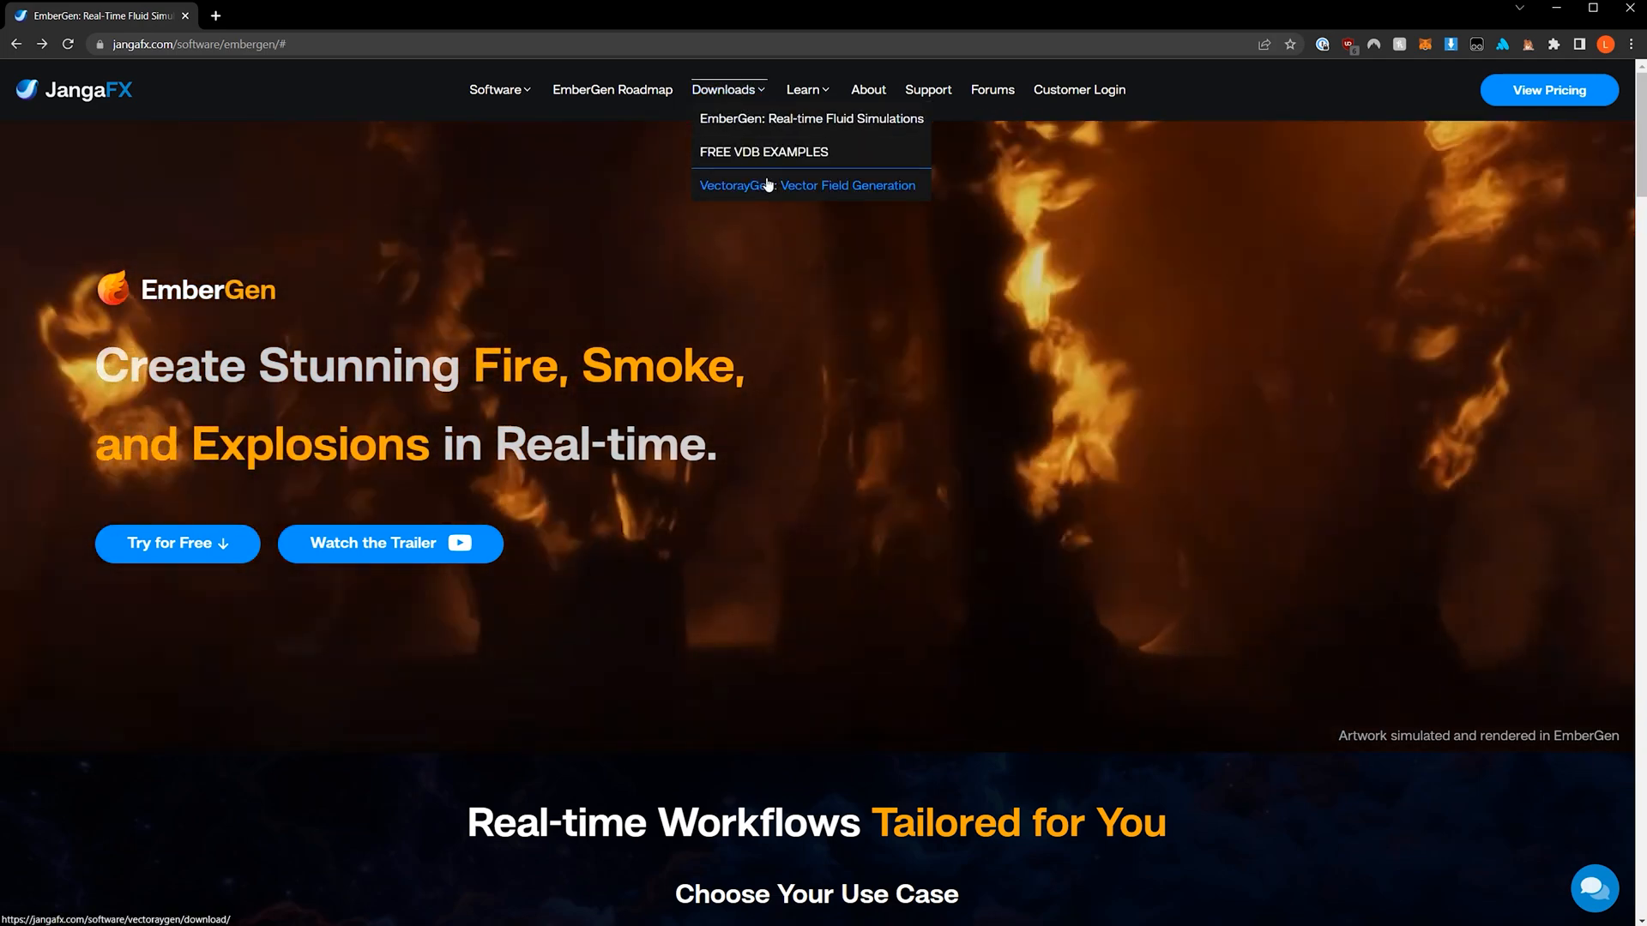
left_click(809, 153)
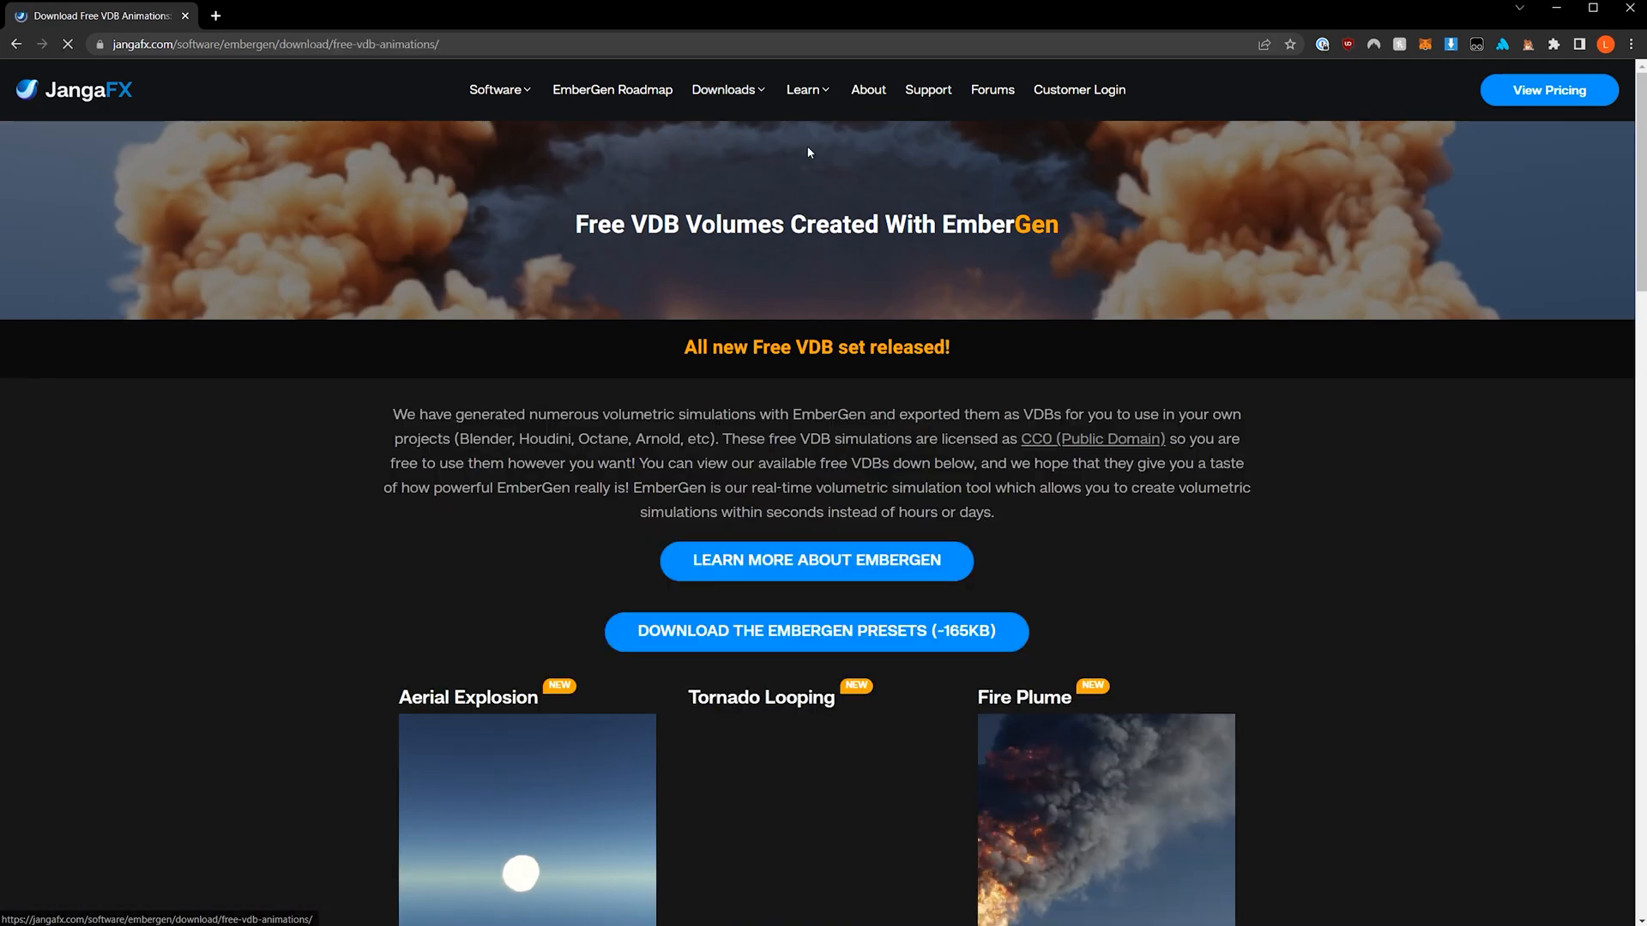
scroll(1391, 410, "down", 5)
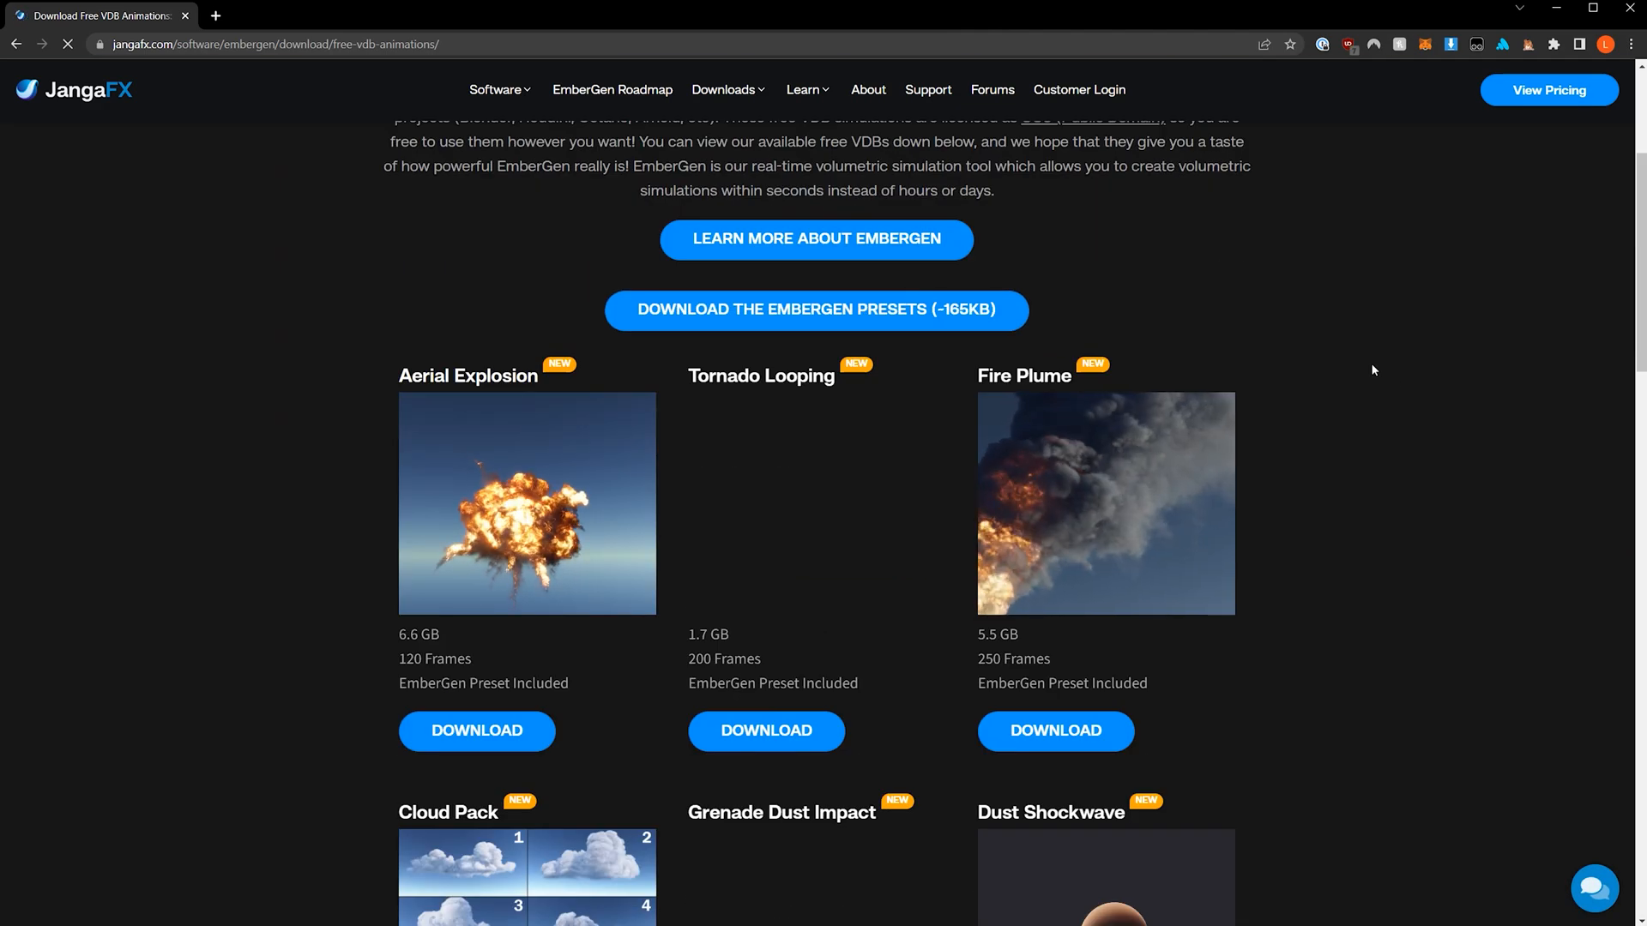
scroll(1372, 365, "down", 9)
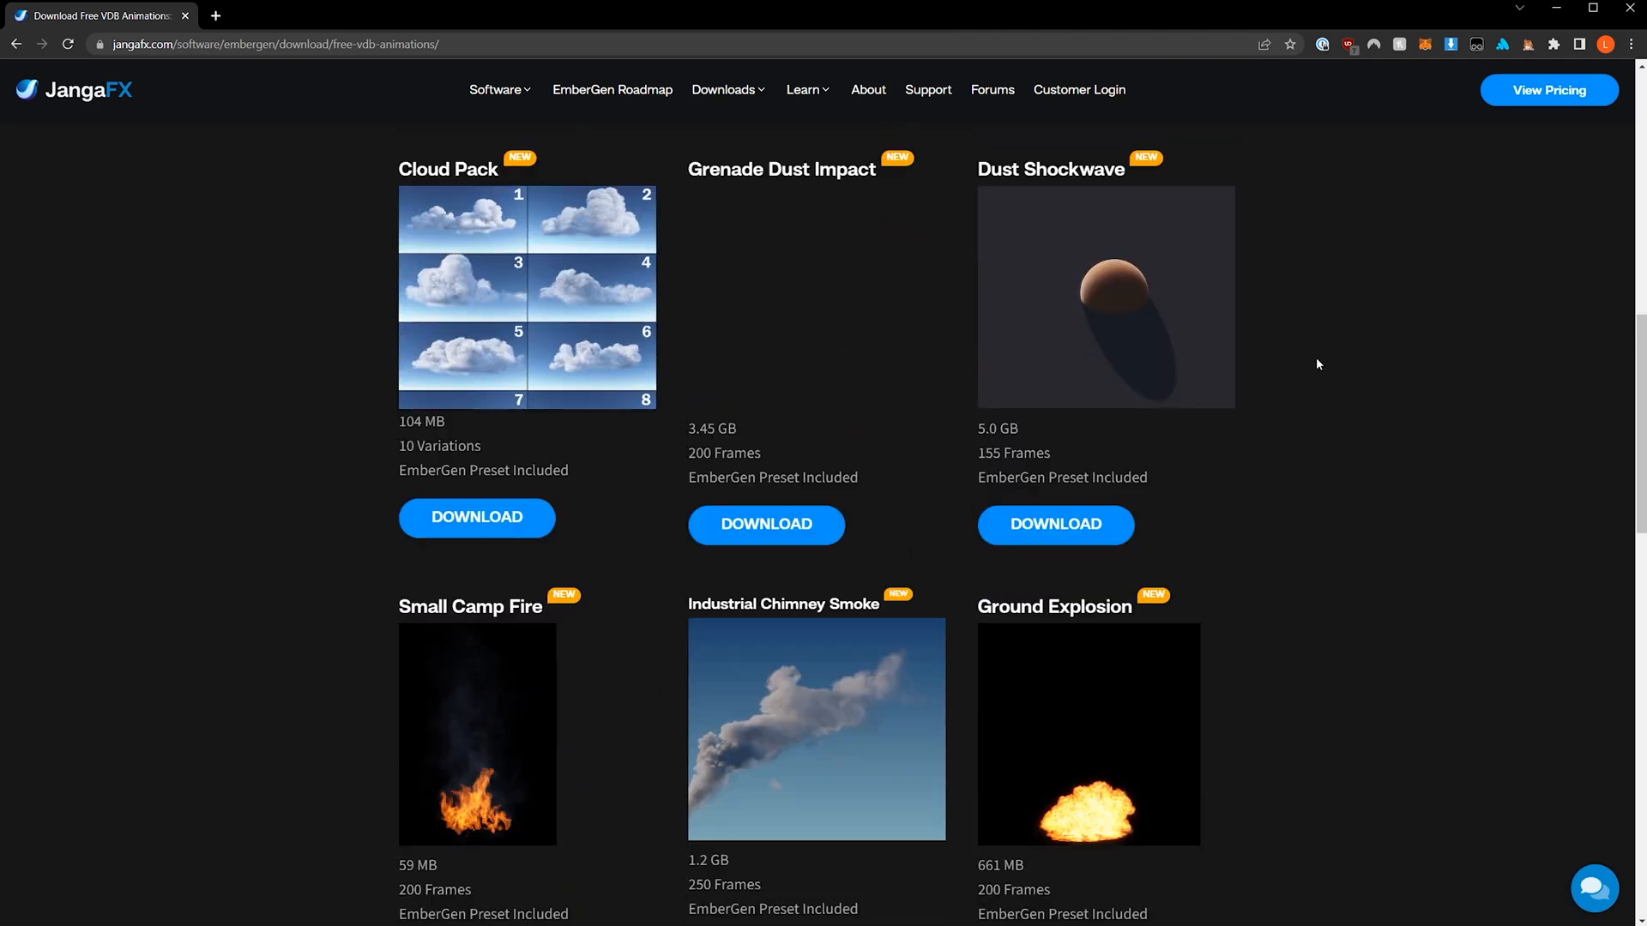
scroll(1320, 368, "down", 4)
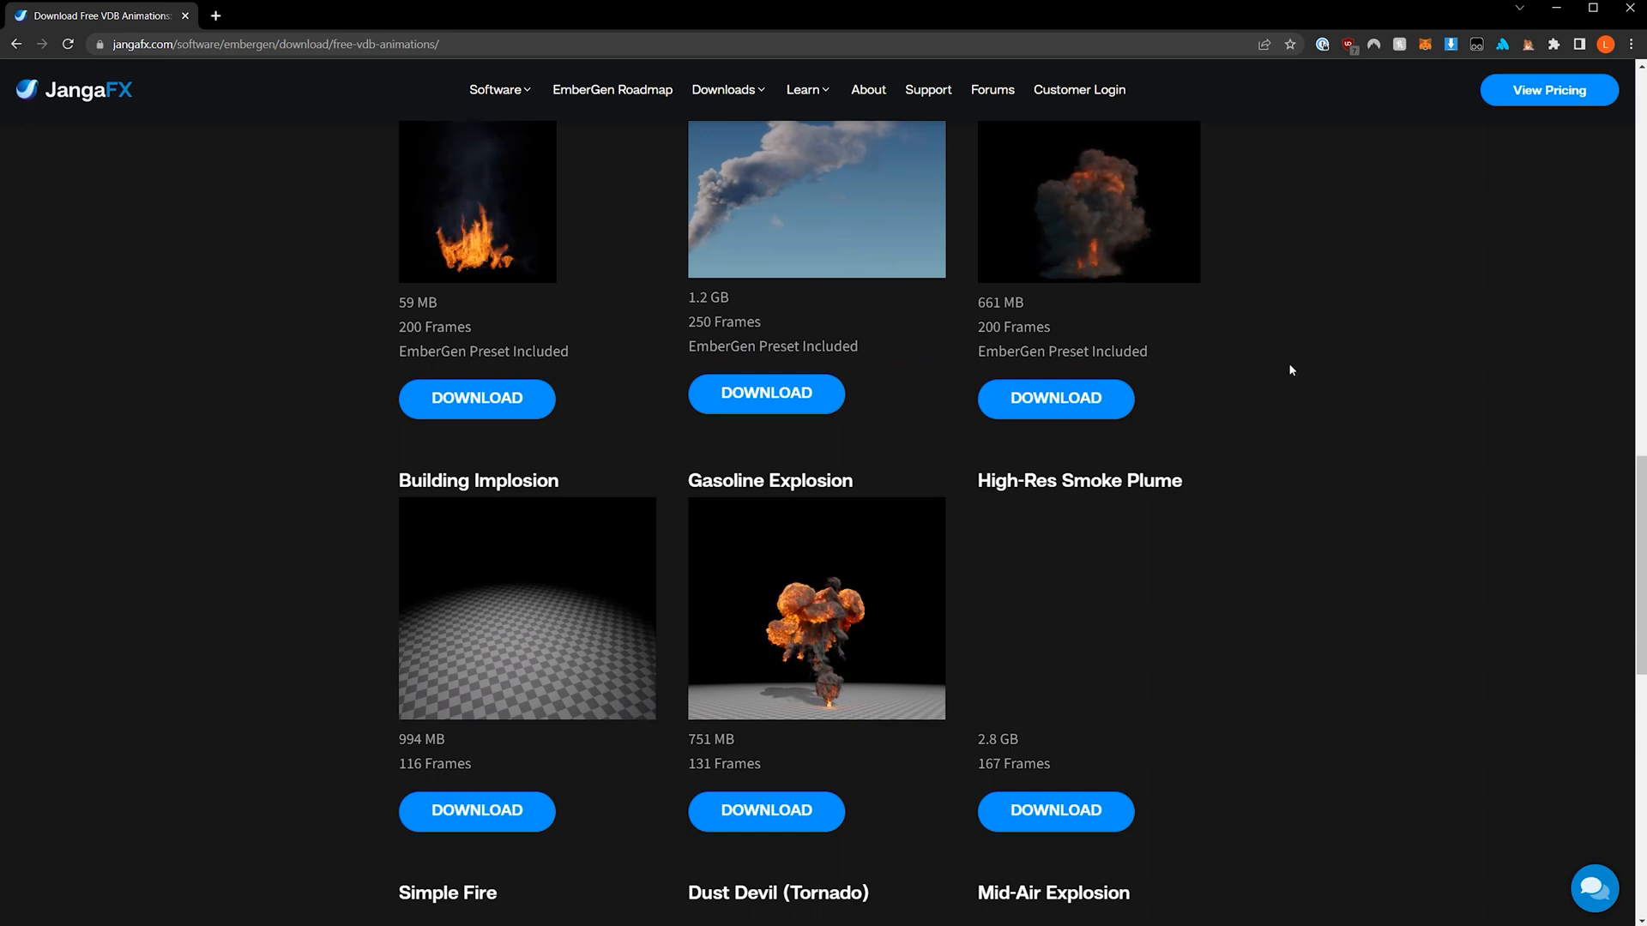
scroll(1312, 446, "up", 8)
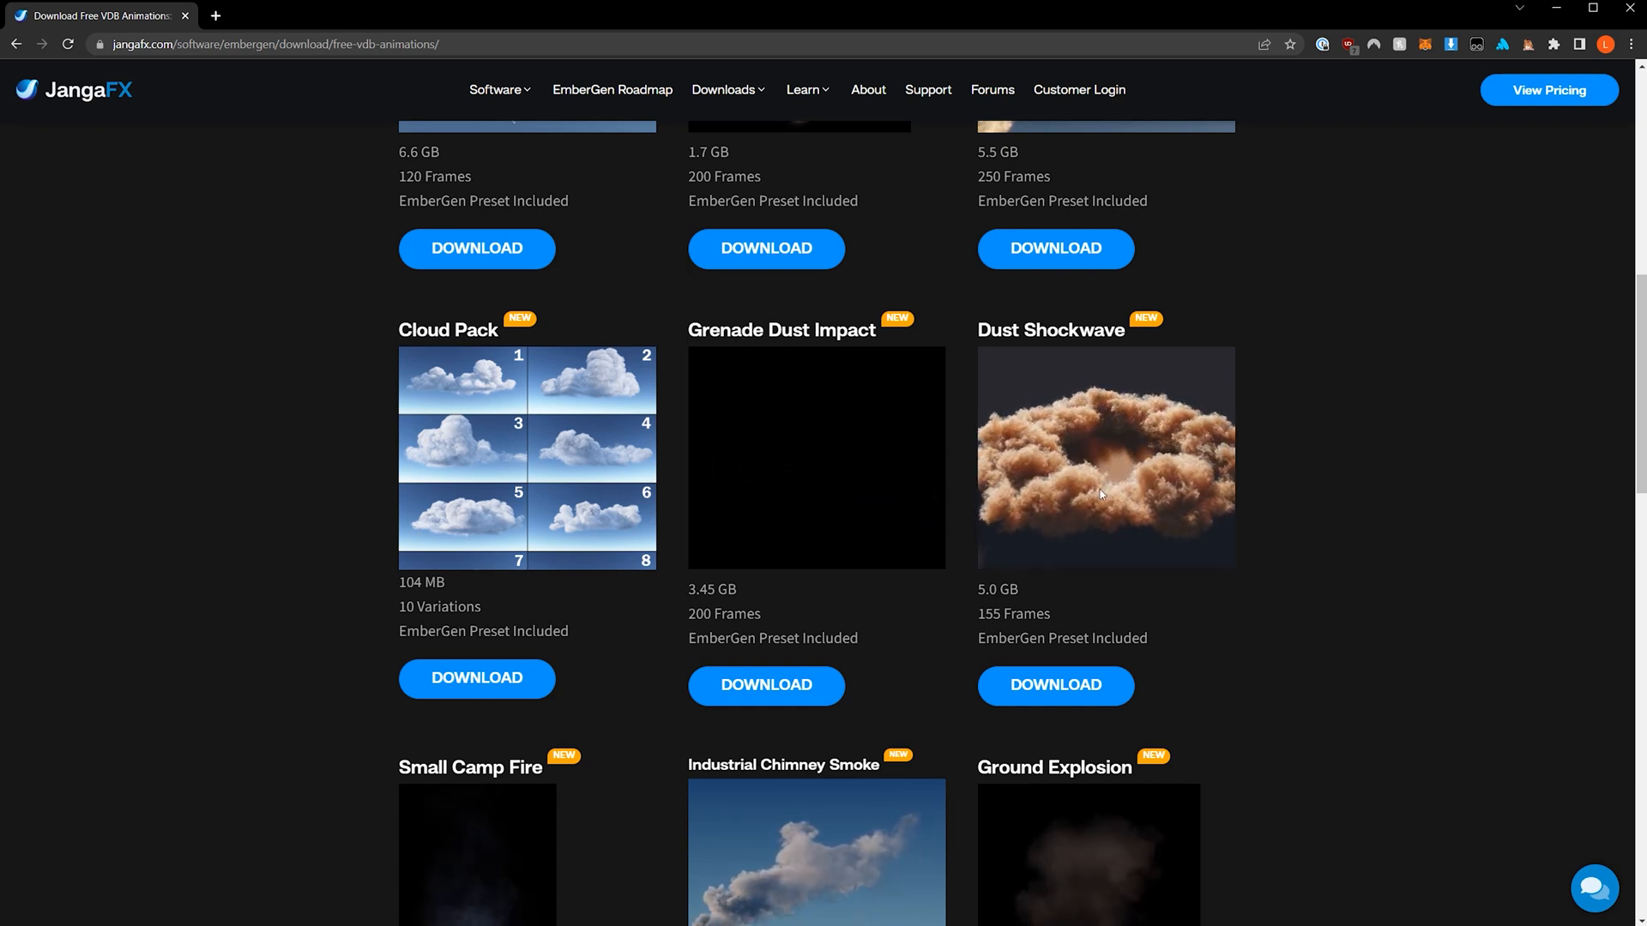
scroll(1399, 601, "up", 3)
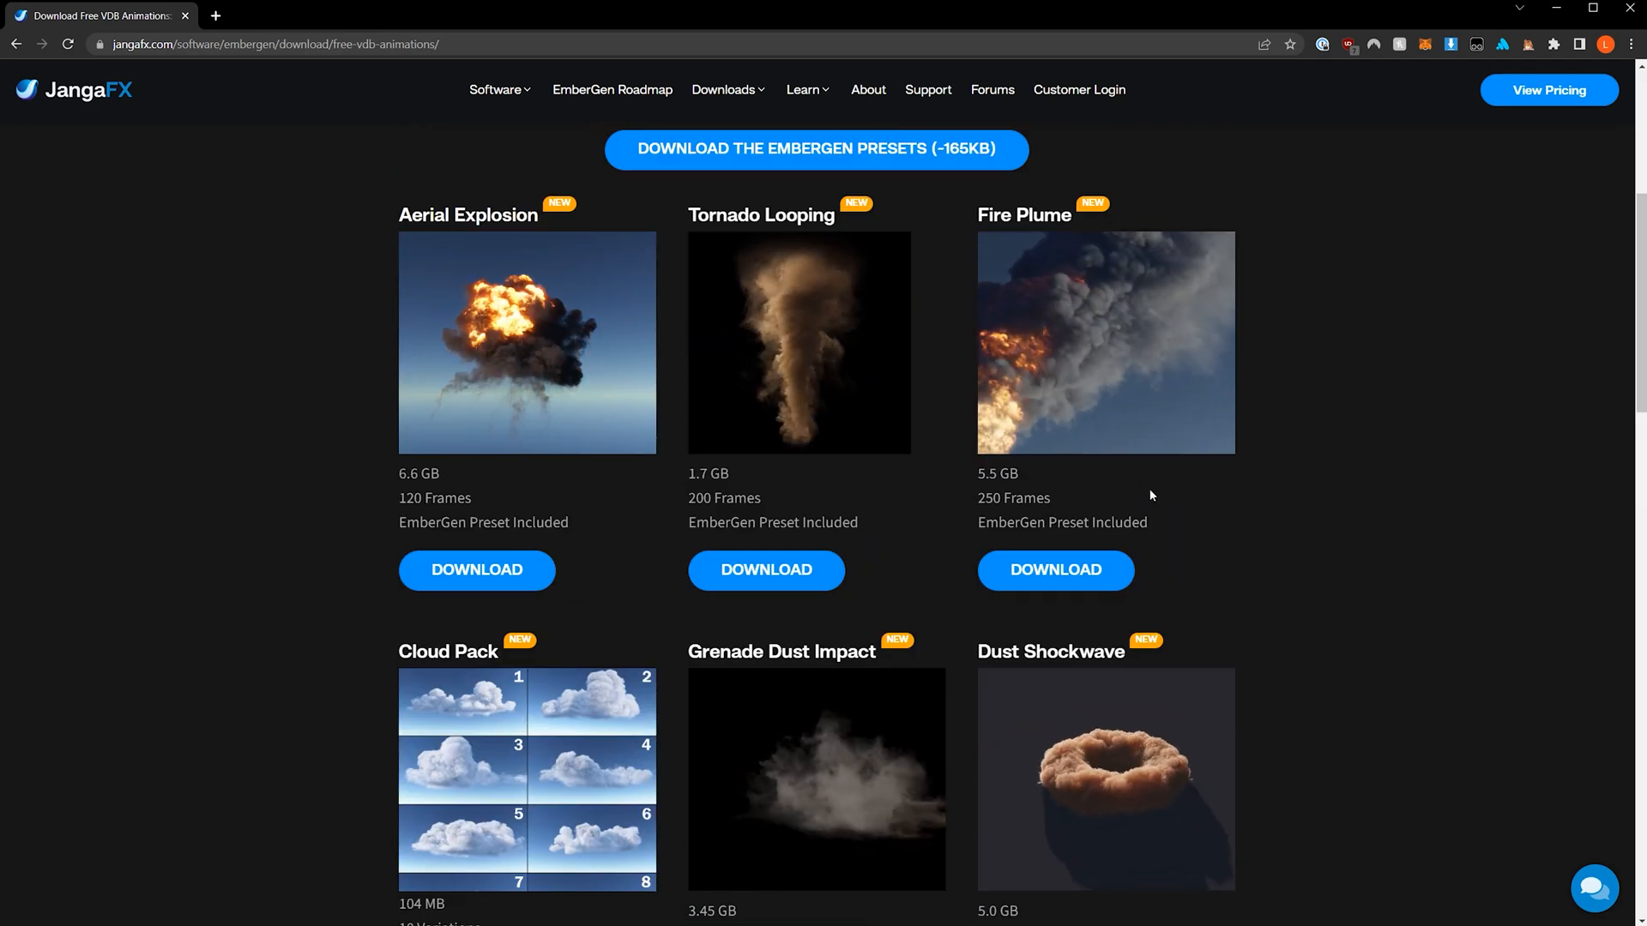
scroll(1210, 624, "down", 3)
scroll(996, 469, "down", 3)
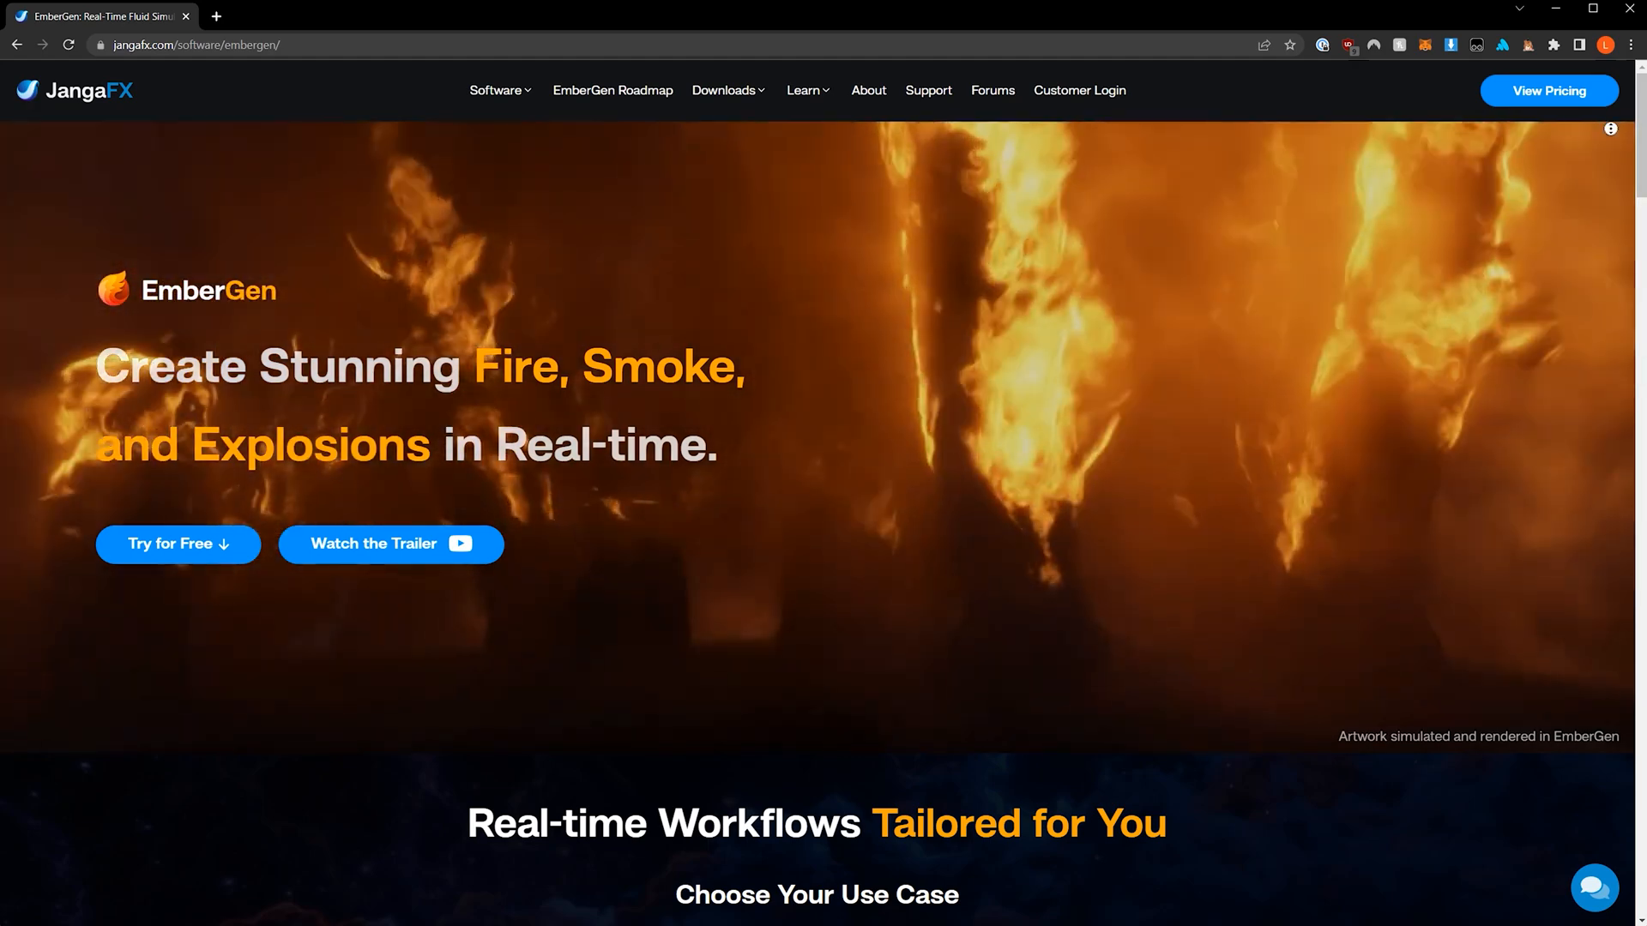
Look through the EmberGen product page, from its introduction to the use cases and the section on games.
scroll(1613, 162, "down", 1)
scroll(1613, 162, "down", 2)
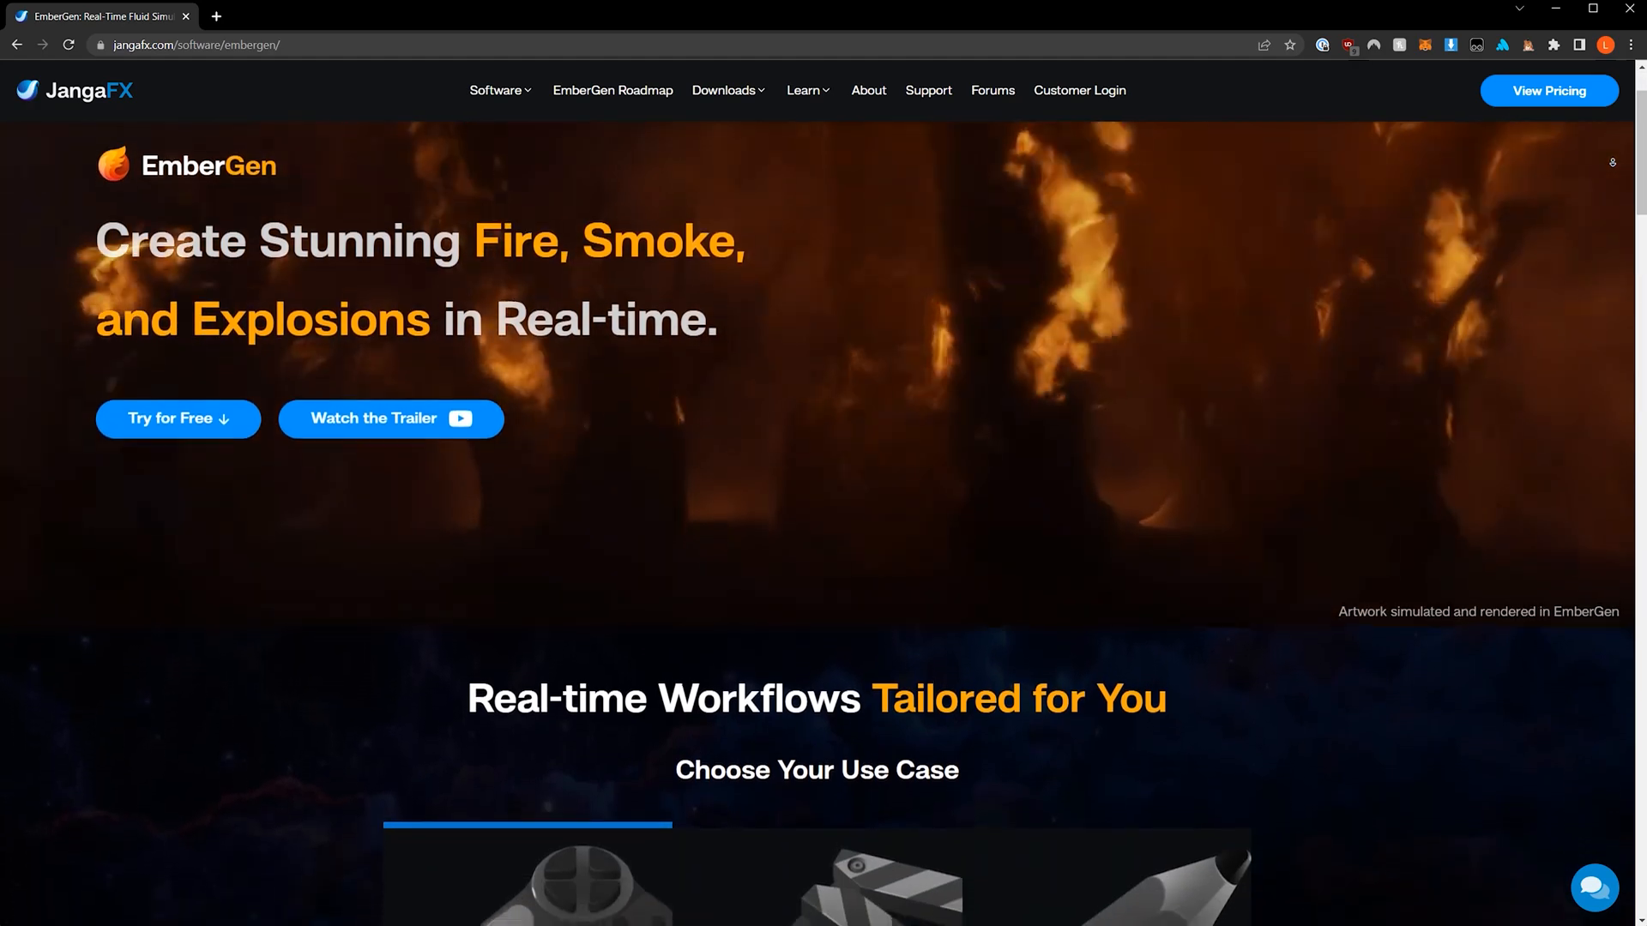
scroll(1613, 165, "down", 2)
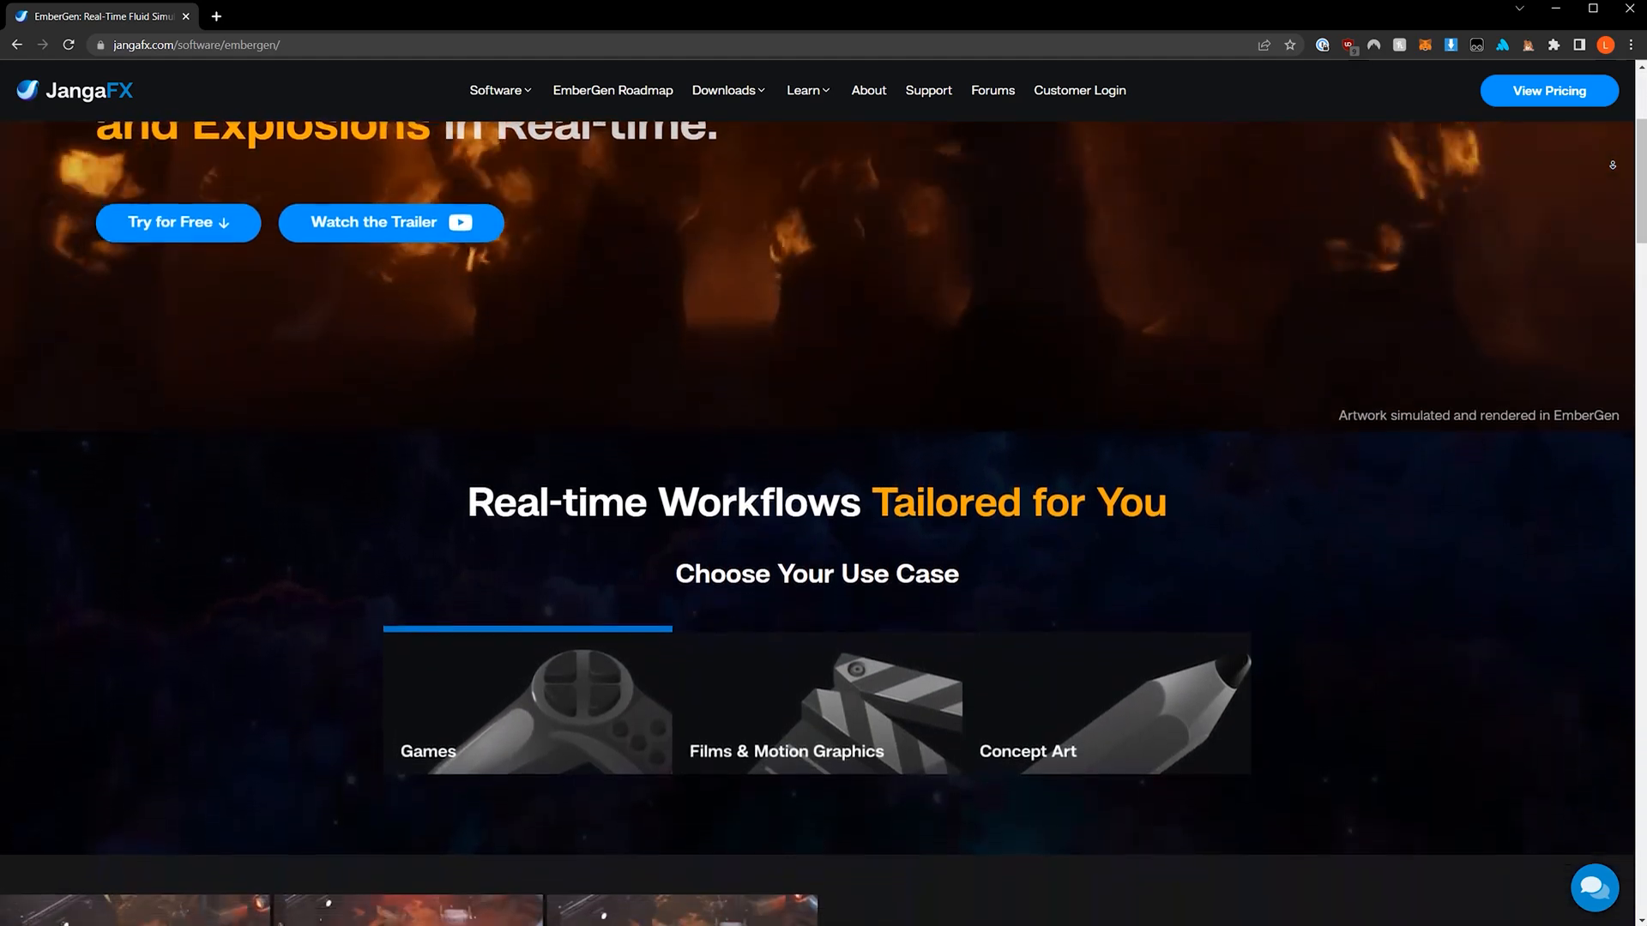
scroll(1613, 164, "down", 2)
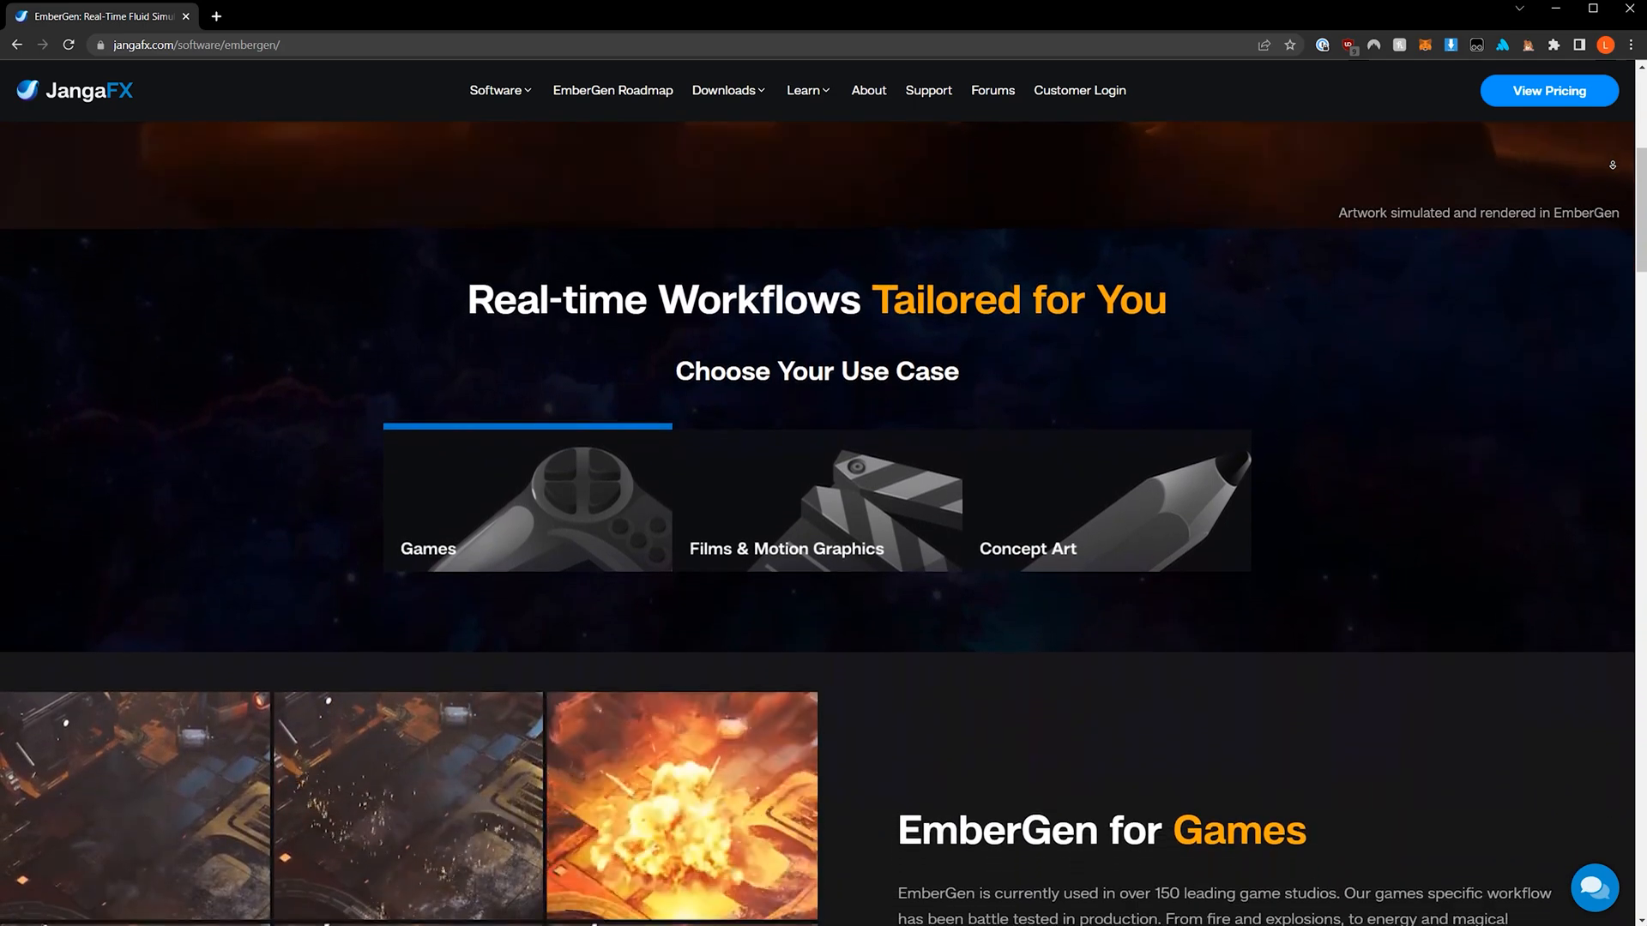
Read the EmberGen for Games section and the section on generating flipbooks and sprite sheets.
scroll(1613, 165, "down", 2)
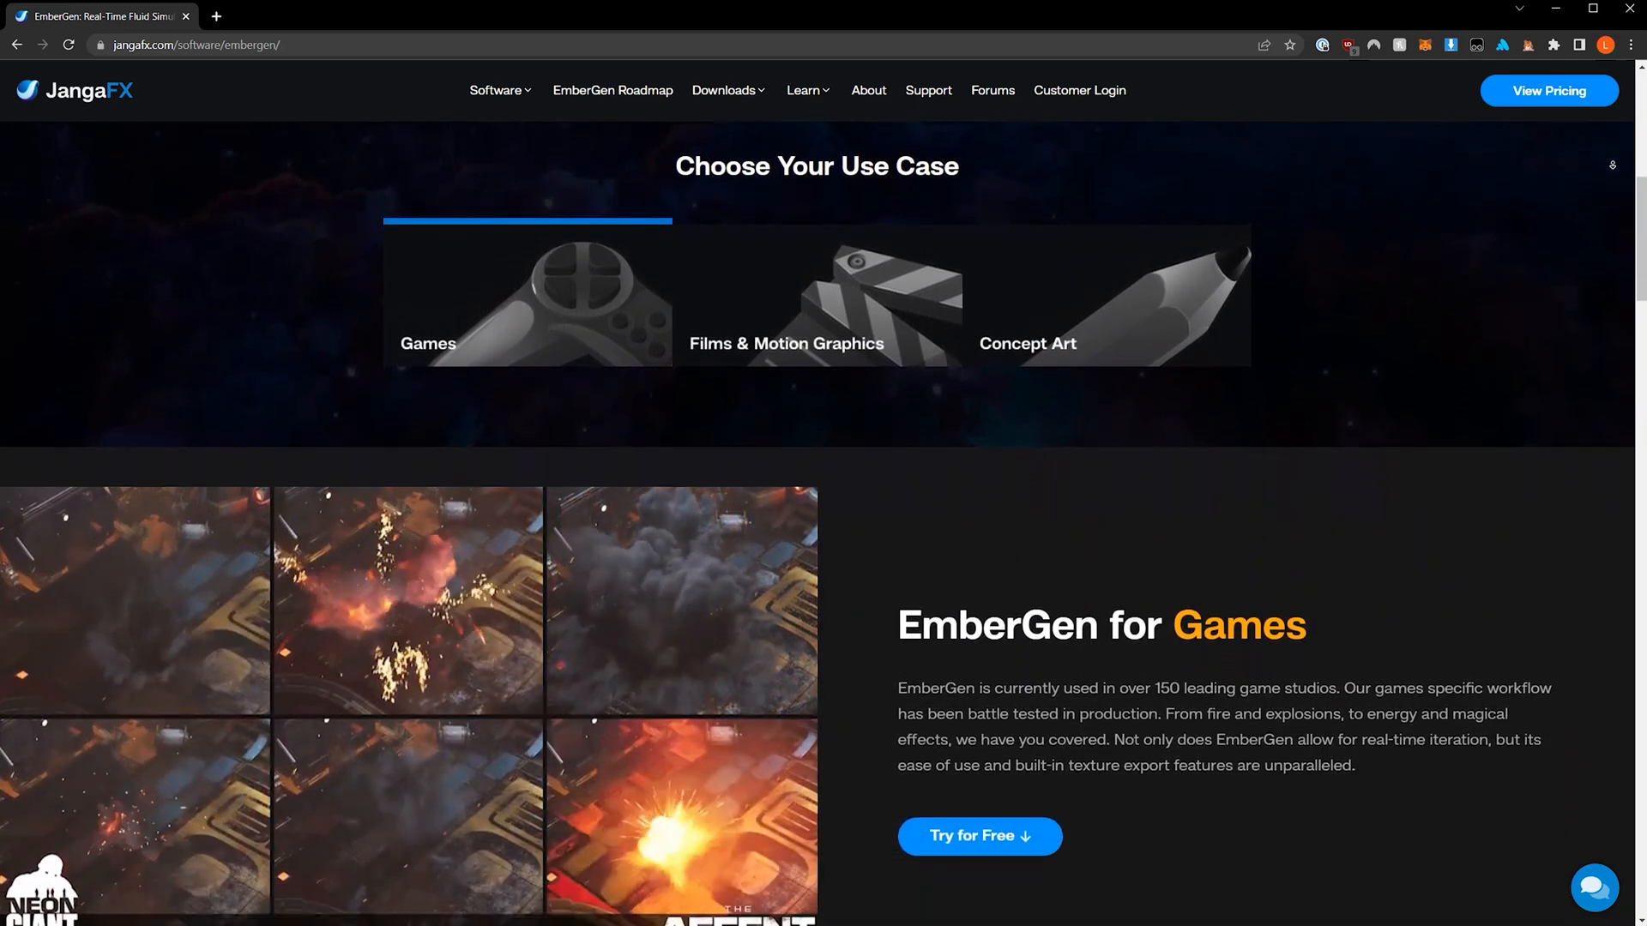
scroll(1613, 165, "down", 2)
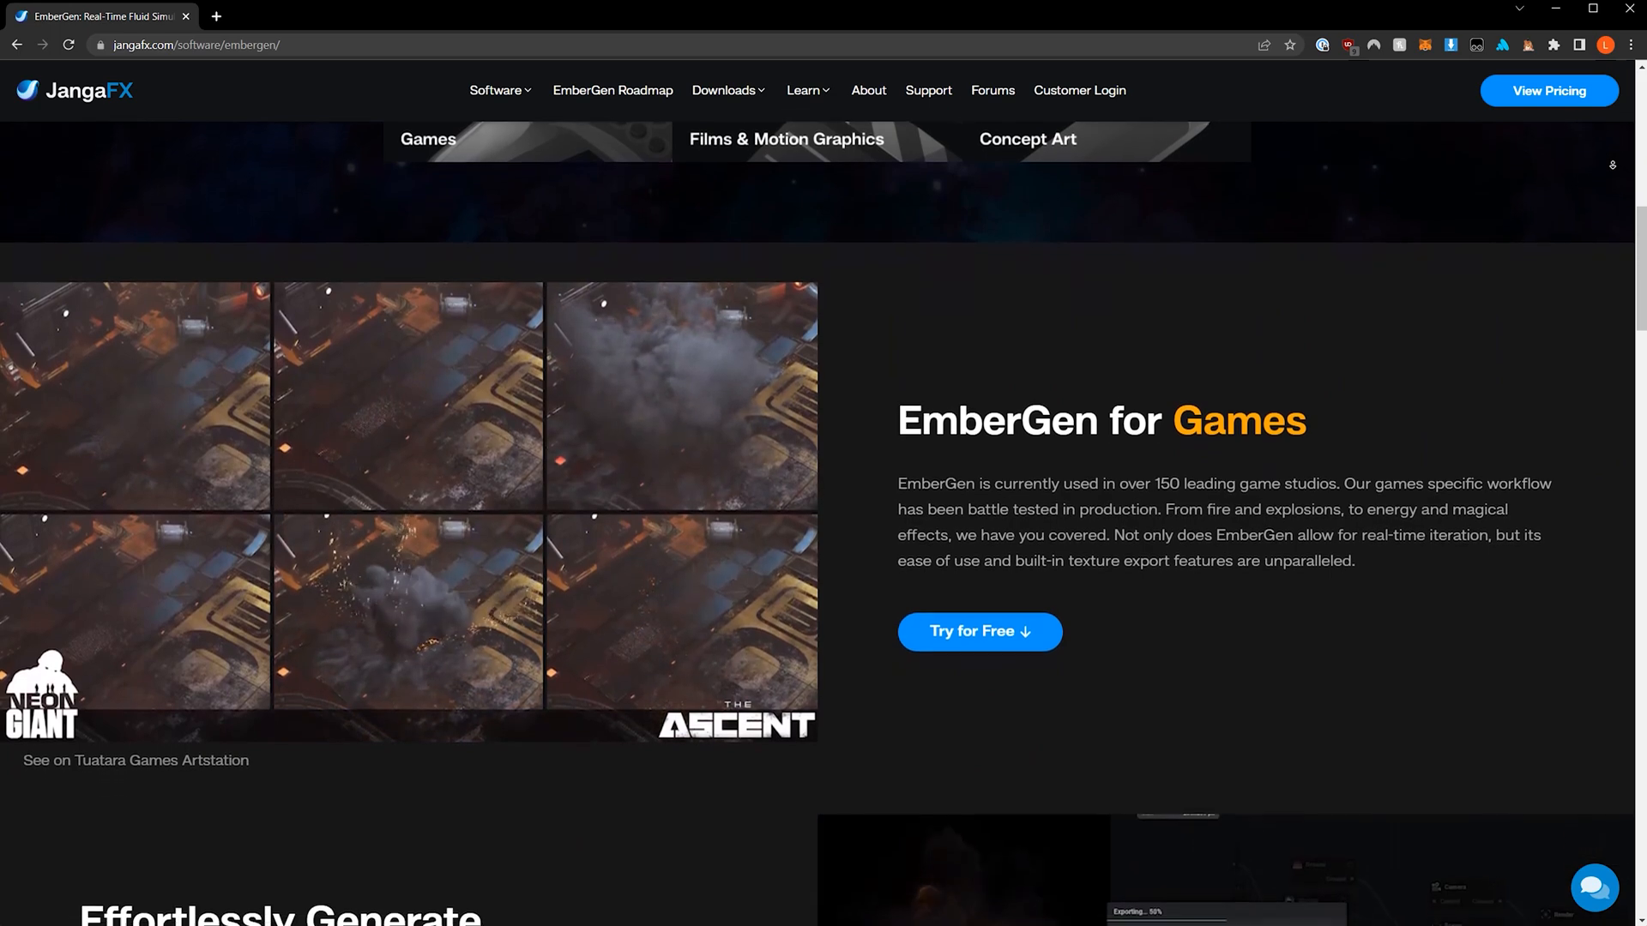
scroll(1613, 165, "down", 2)
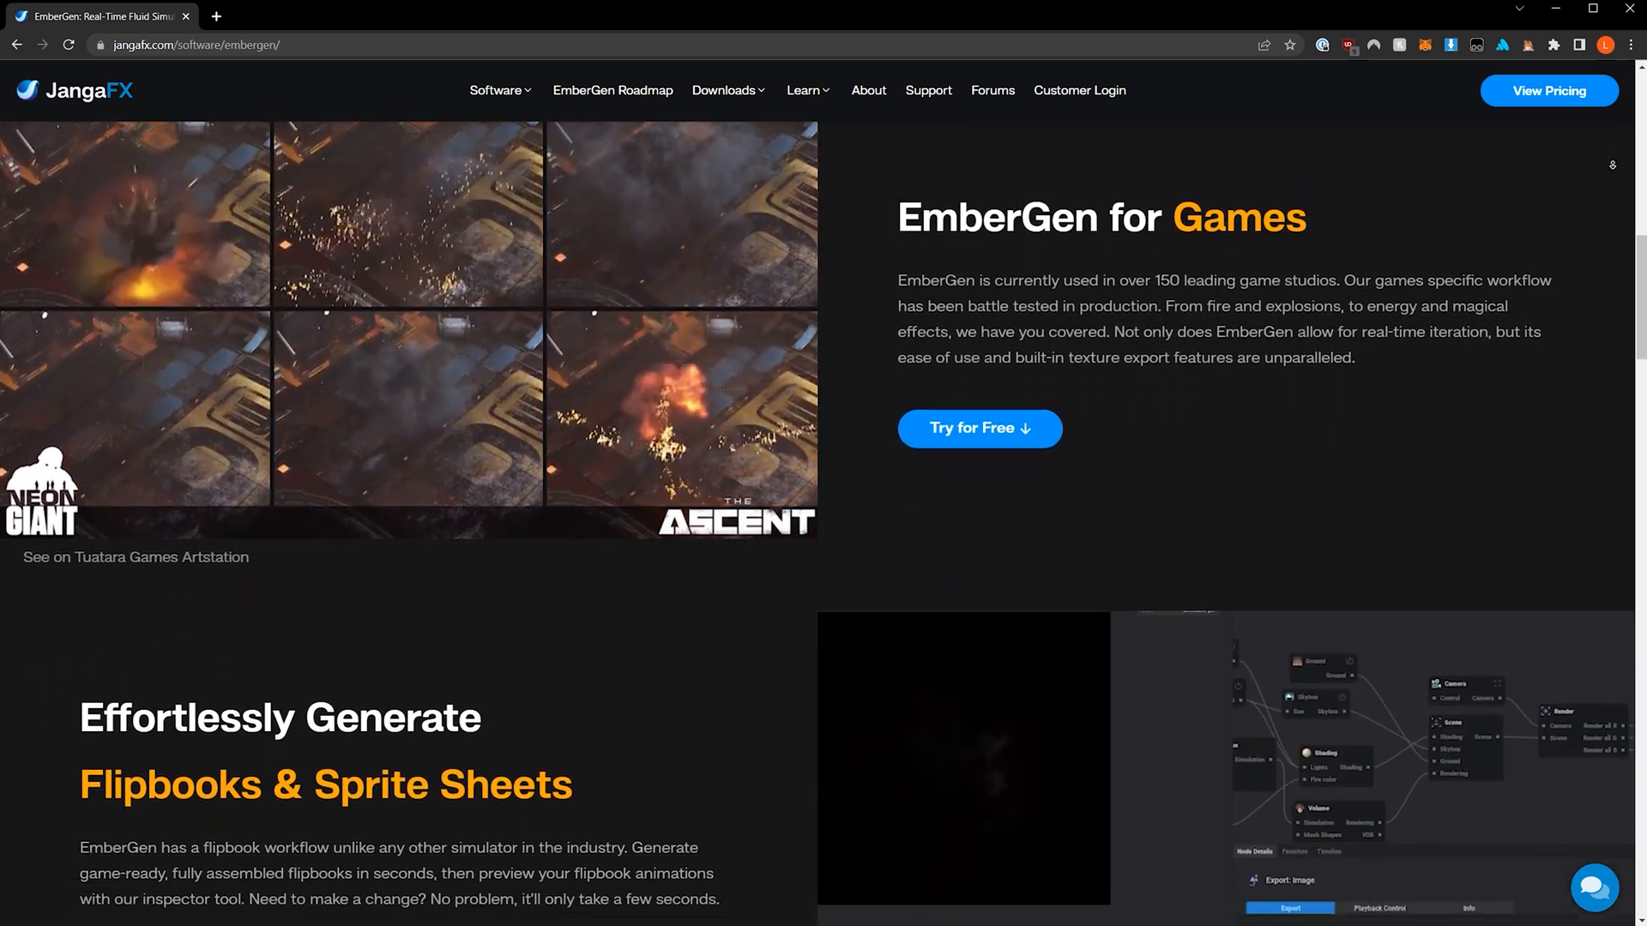
scroll(1612, 165, "down", 3)
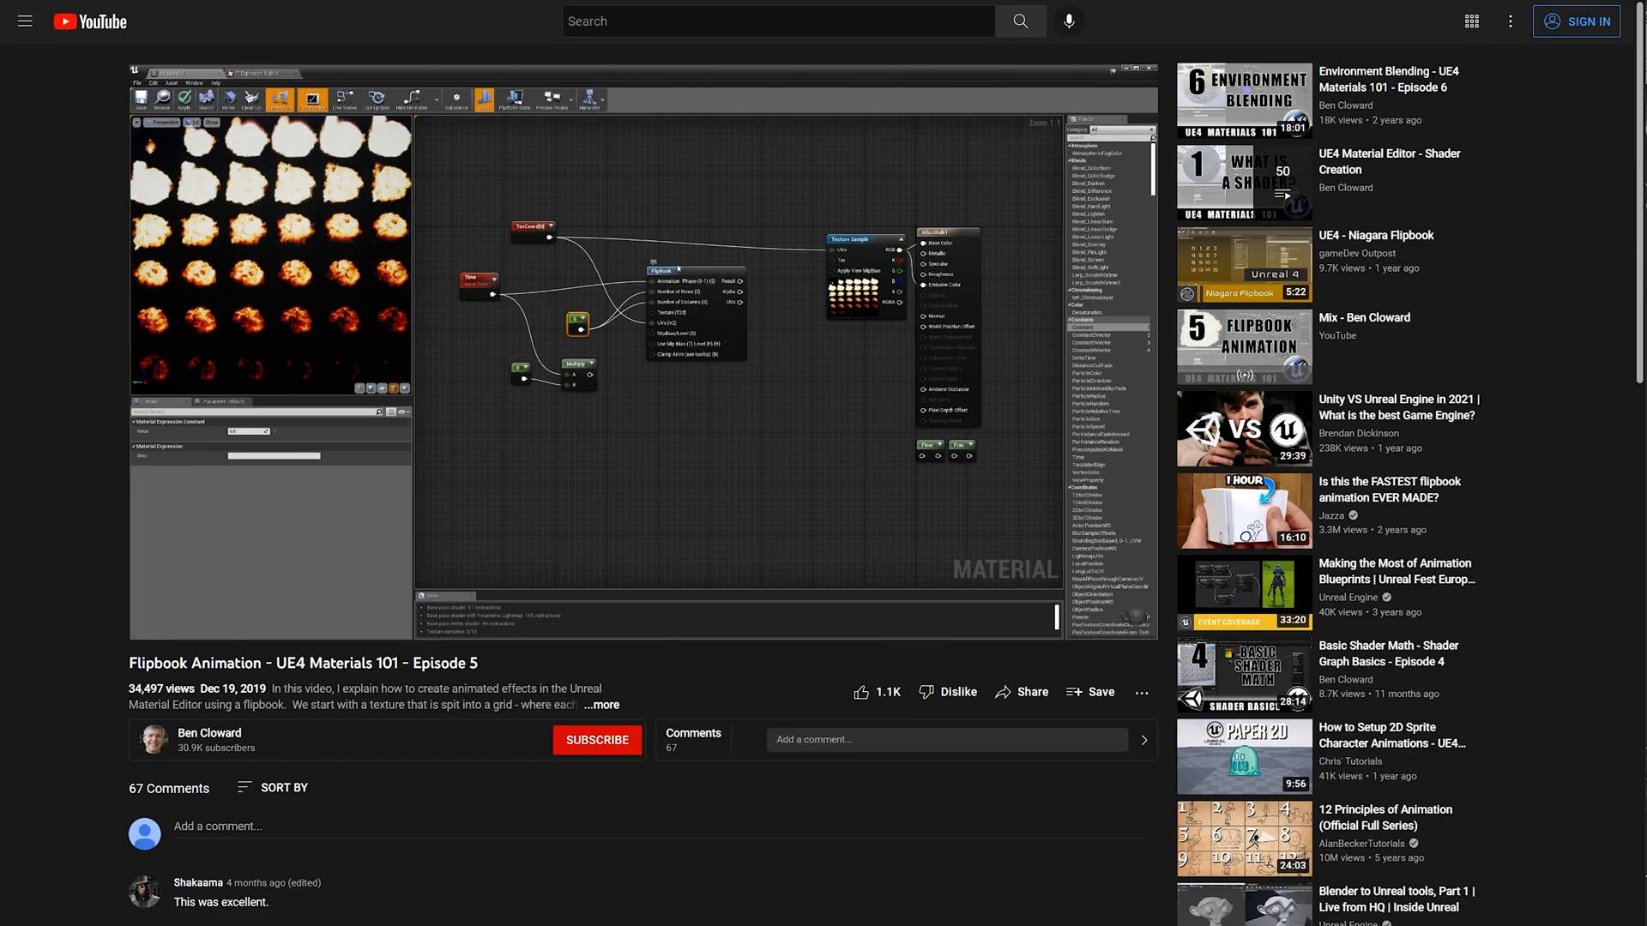
View the flipbook animation tutorial and Unreal flipbook explosion videos on YouTube, and look through the rest of the EmberGen page.
key("Right")
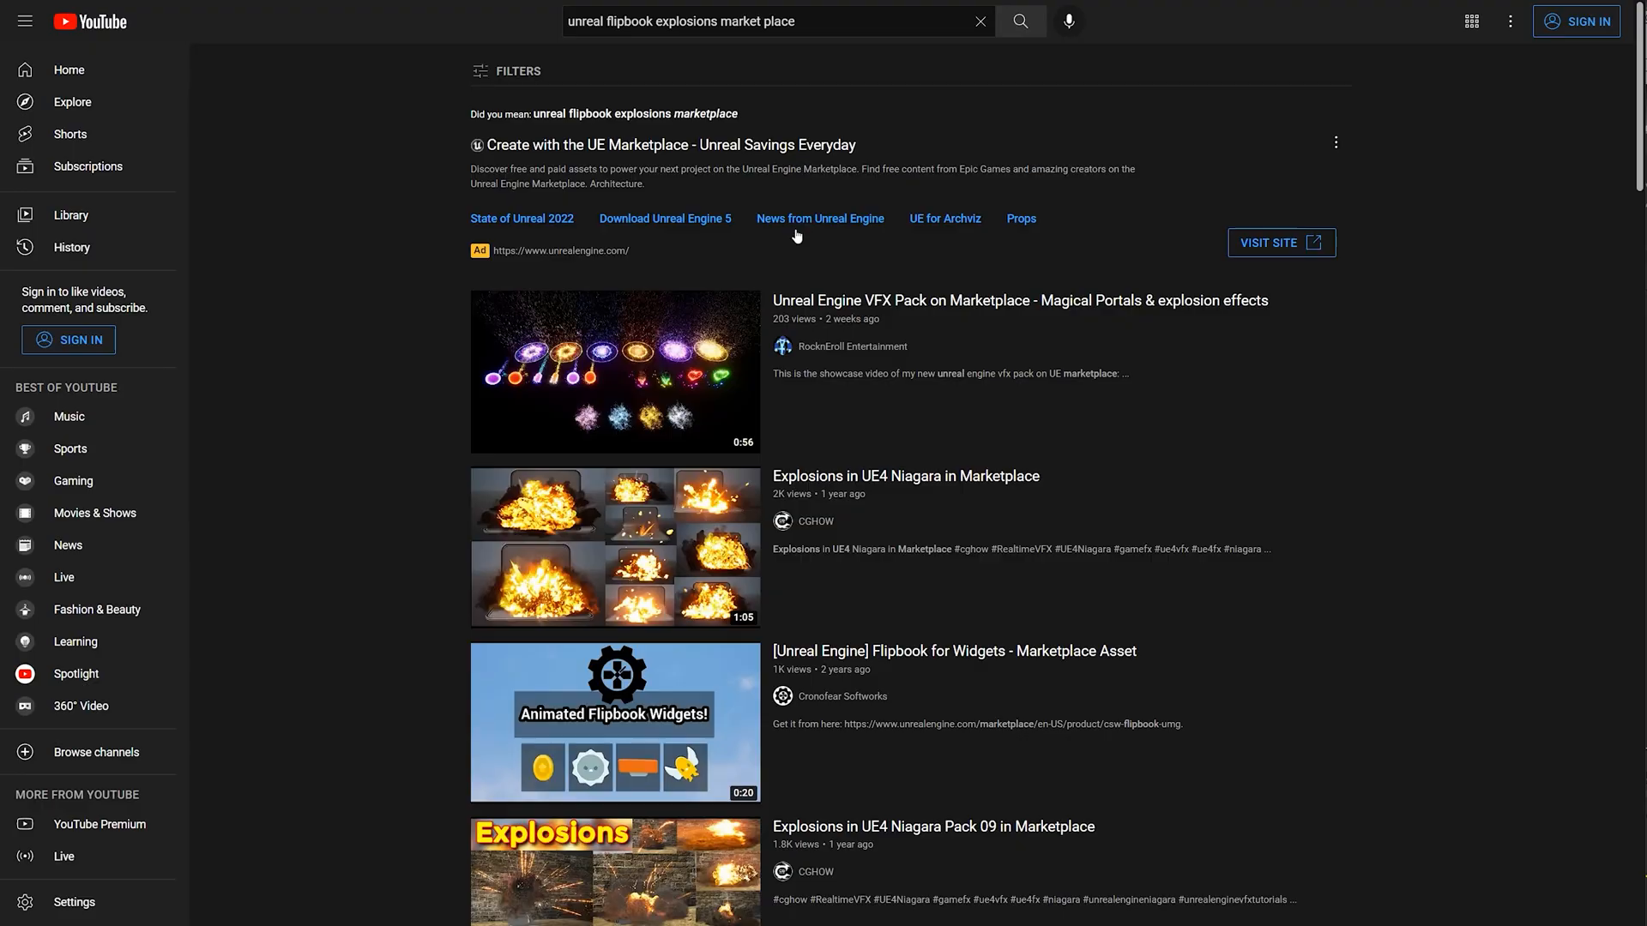
left_click(678, 523)
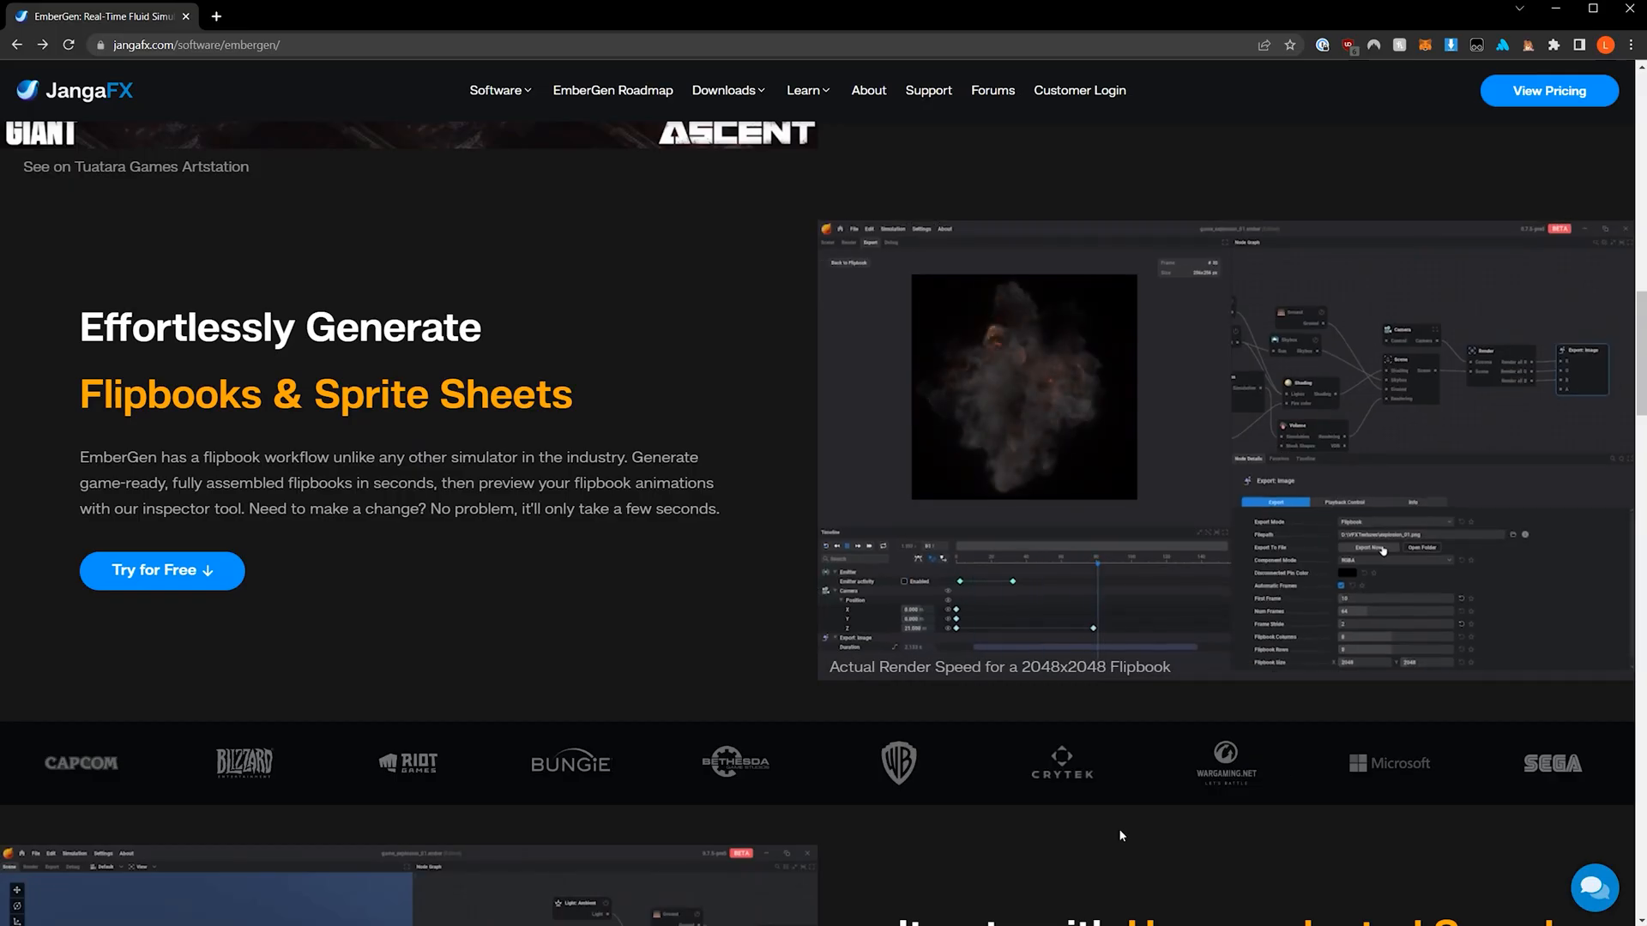
left_click_drag(1639, 361, 1639, 521)
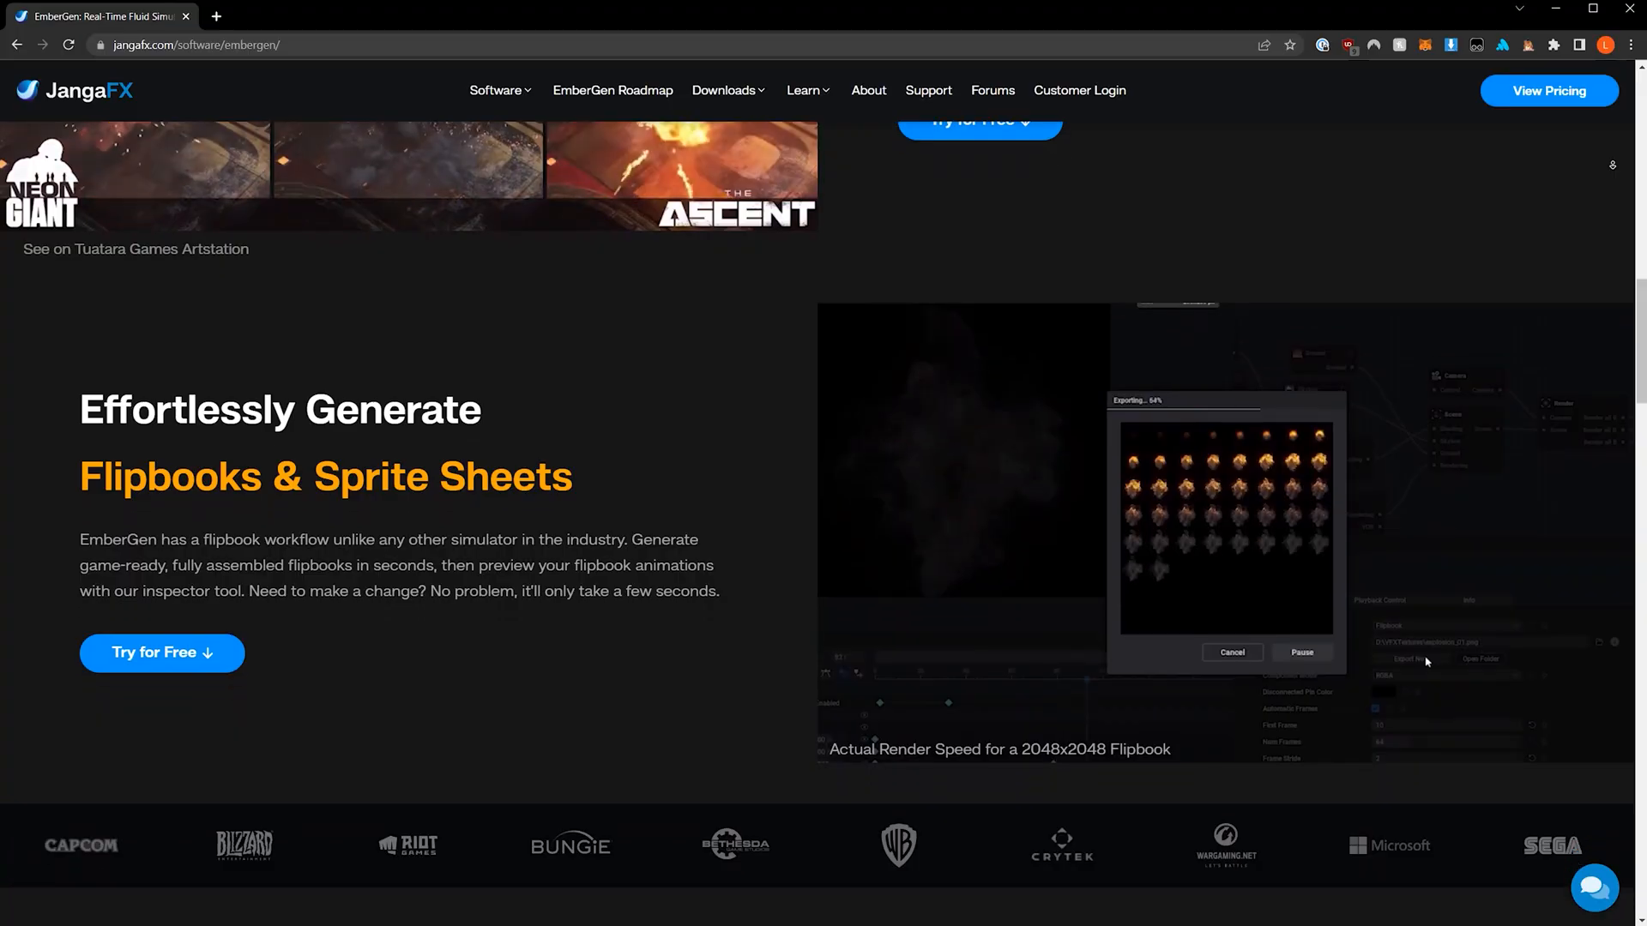
scroll(823, 524, "down", 1)
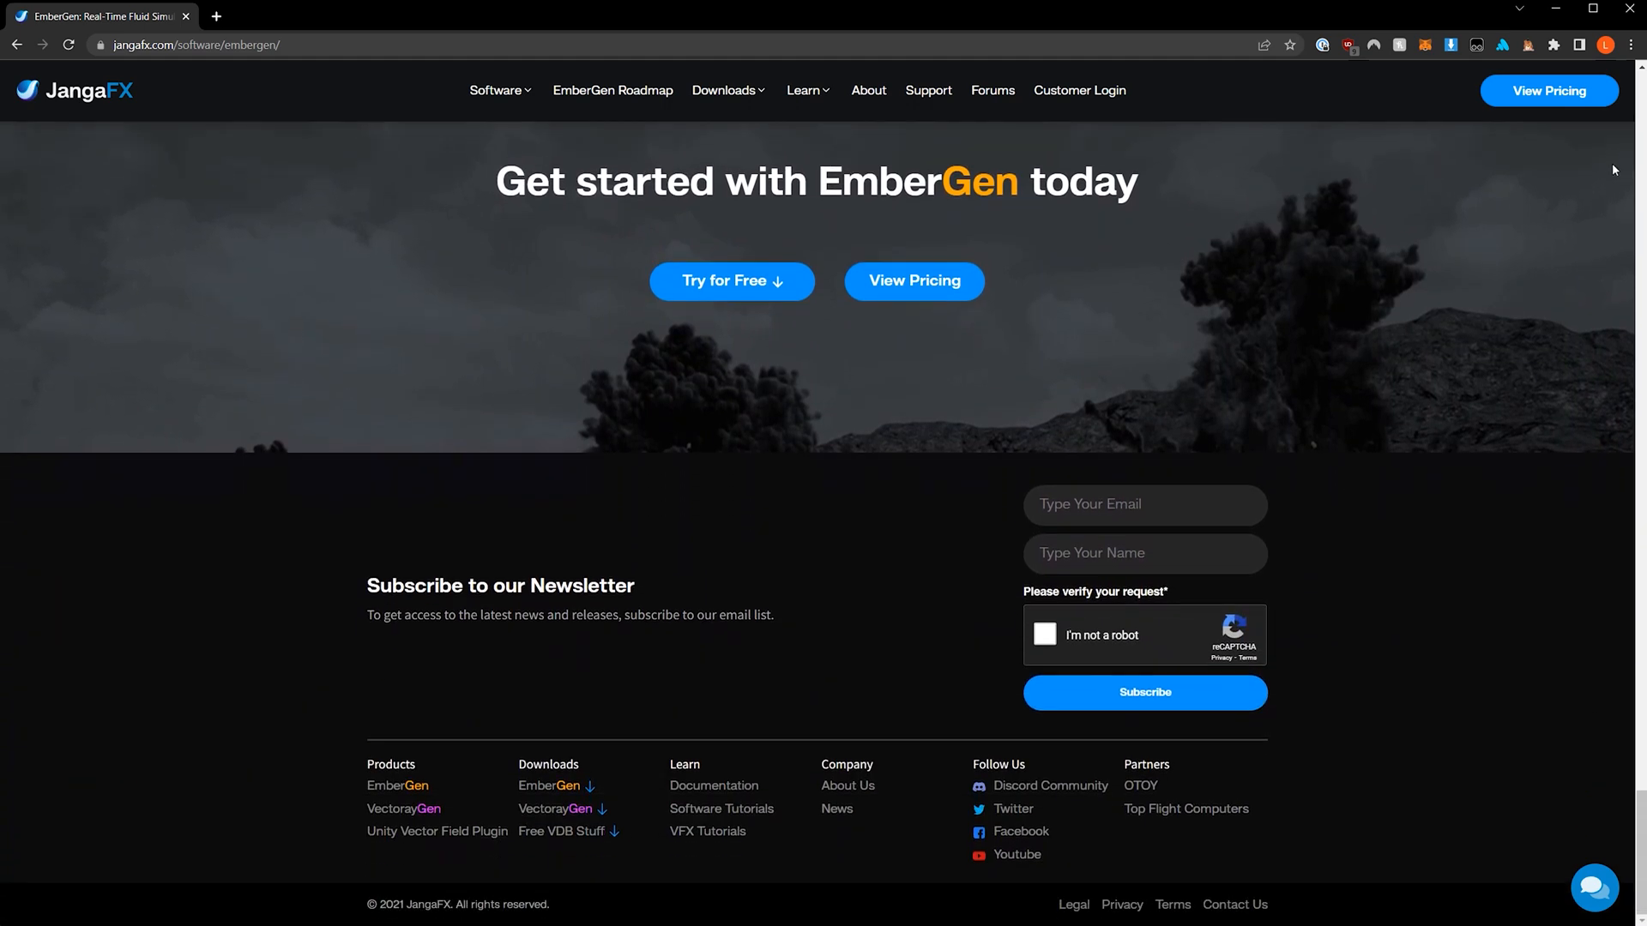
Look at EmberGen's free trial page and the software pricing page, including the Educational license option and its application.
left_click(769, 284)
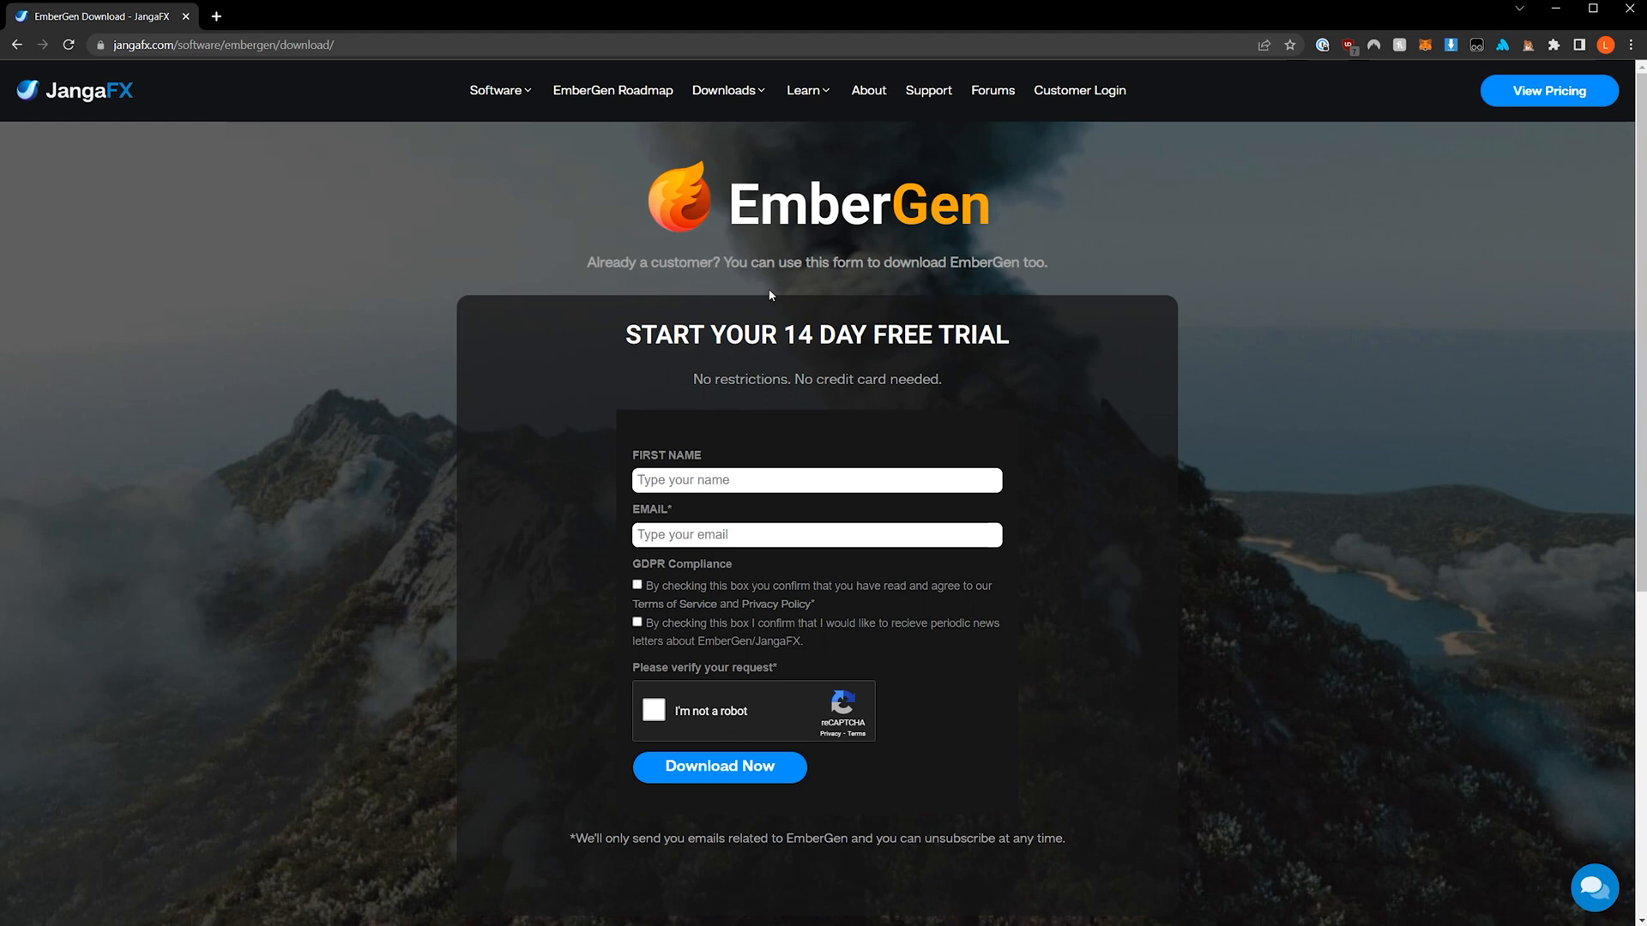
key("alt+Left")
left_click(961, 524)
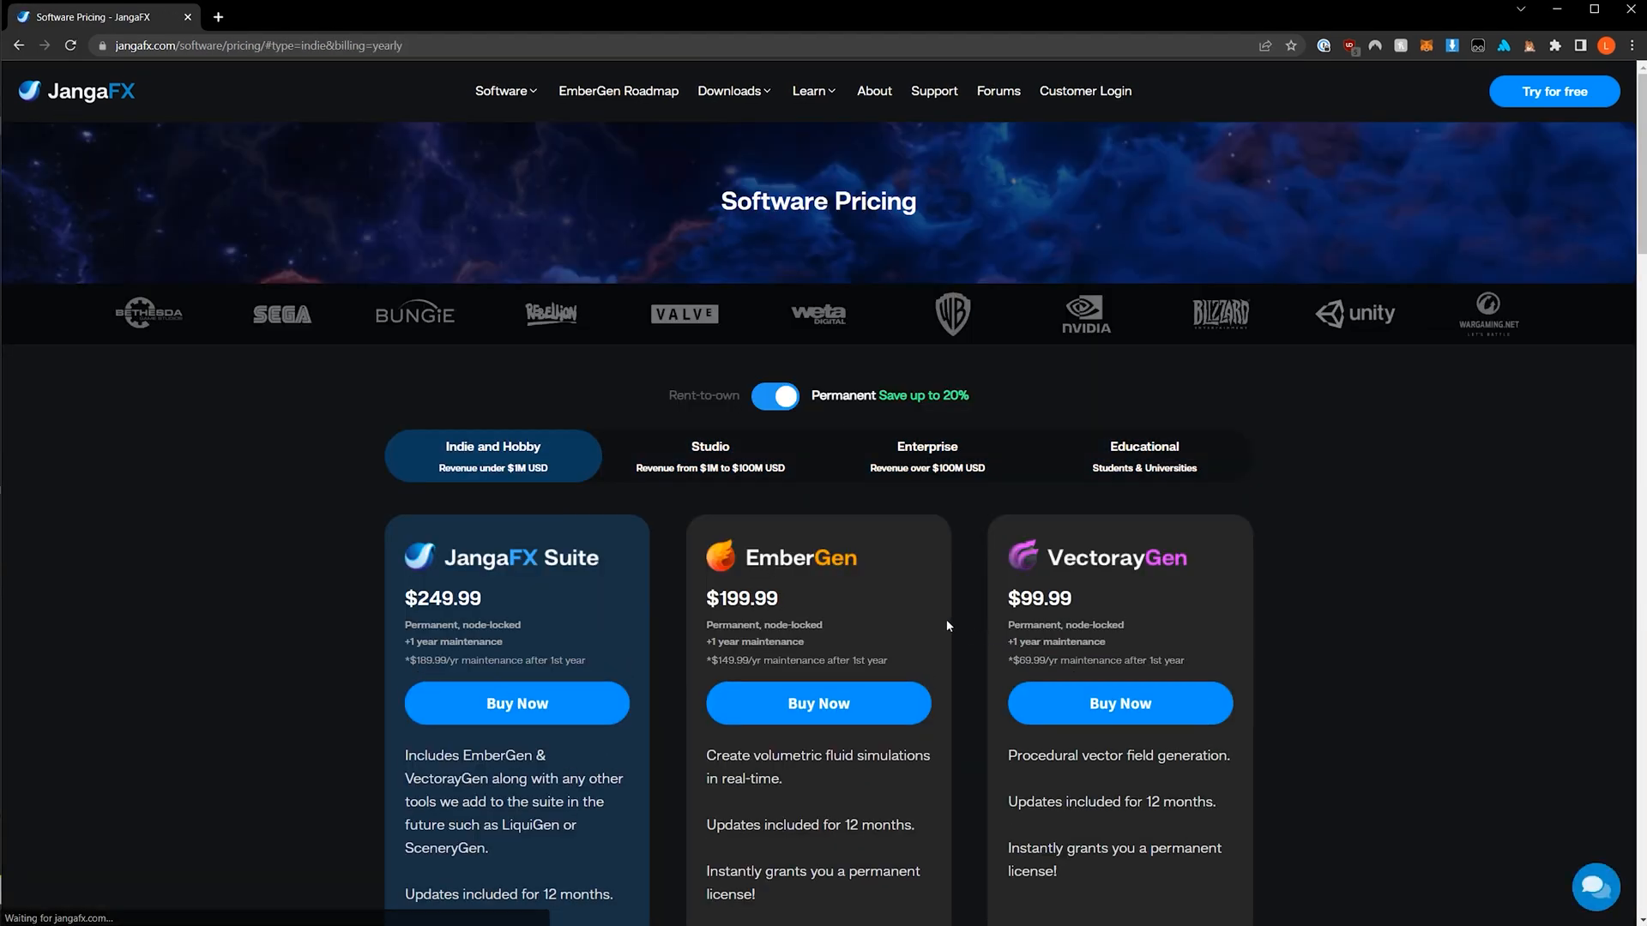
scroll(938, 527, "down", 1)
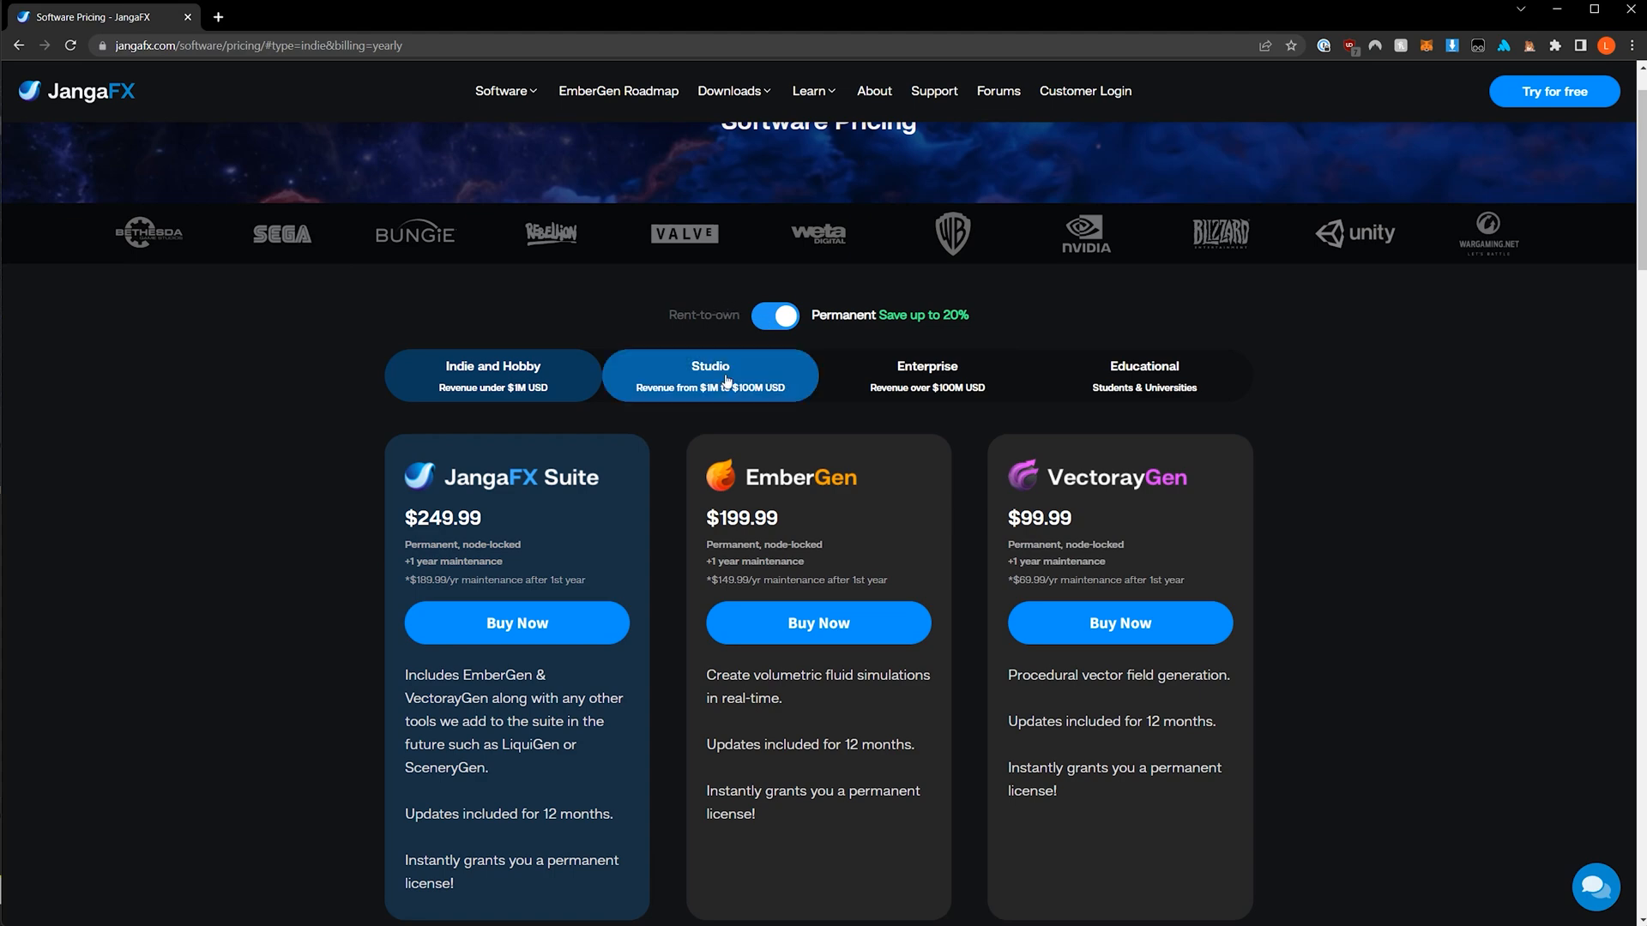
left_click(1136, 390)
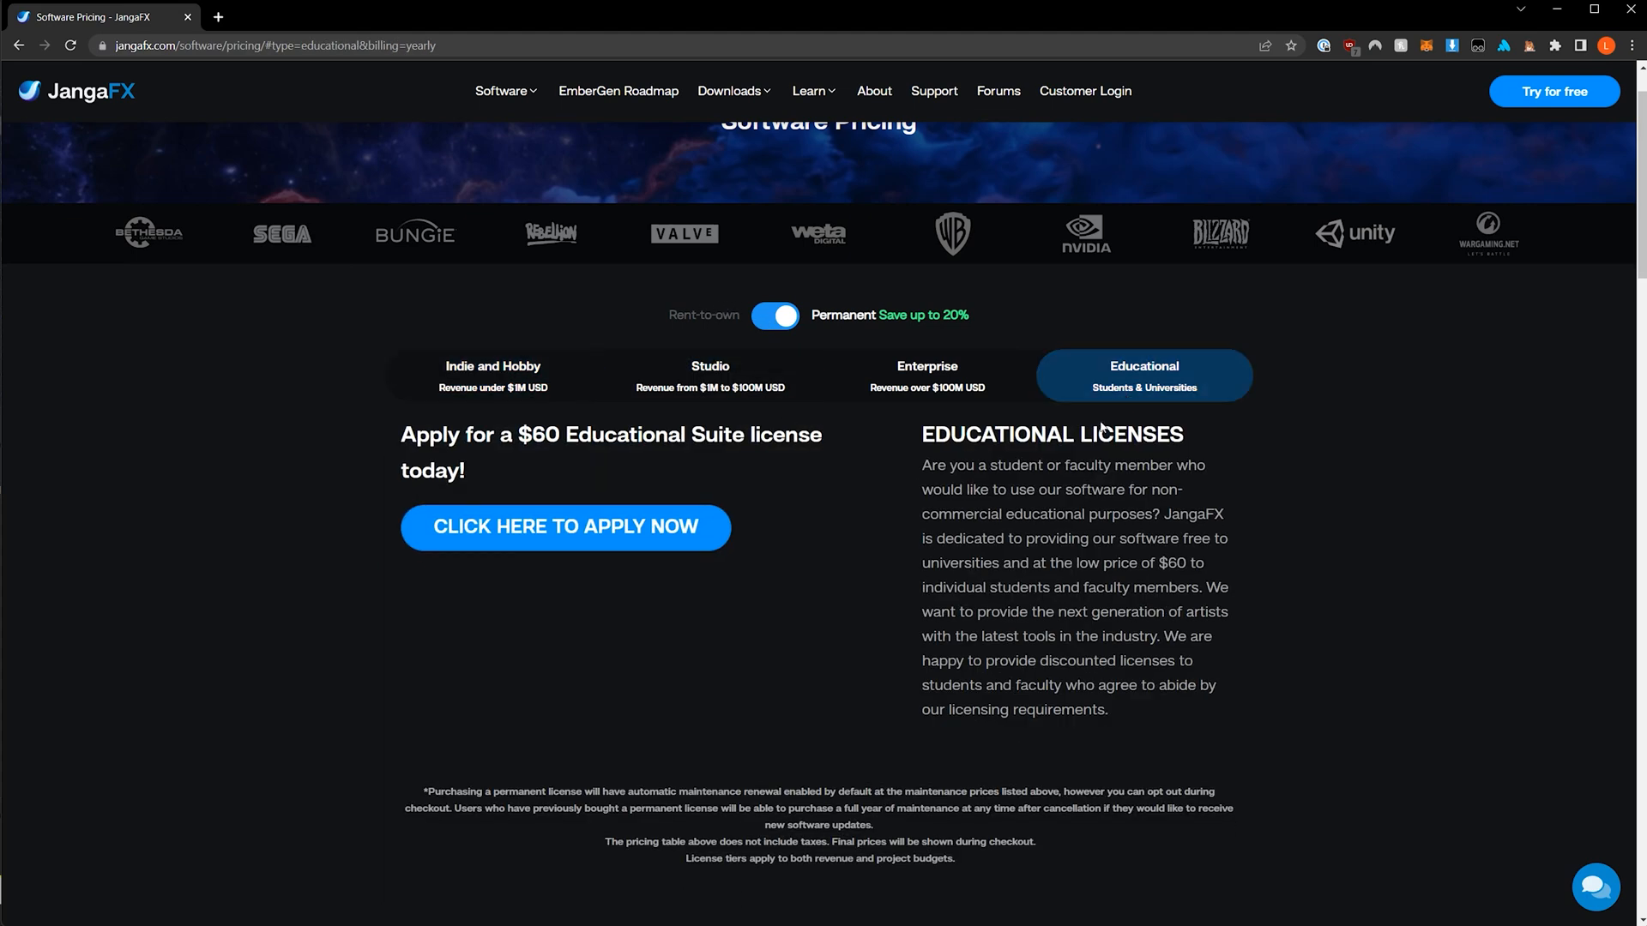
left_click(649, 533)
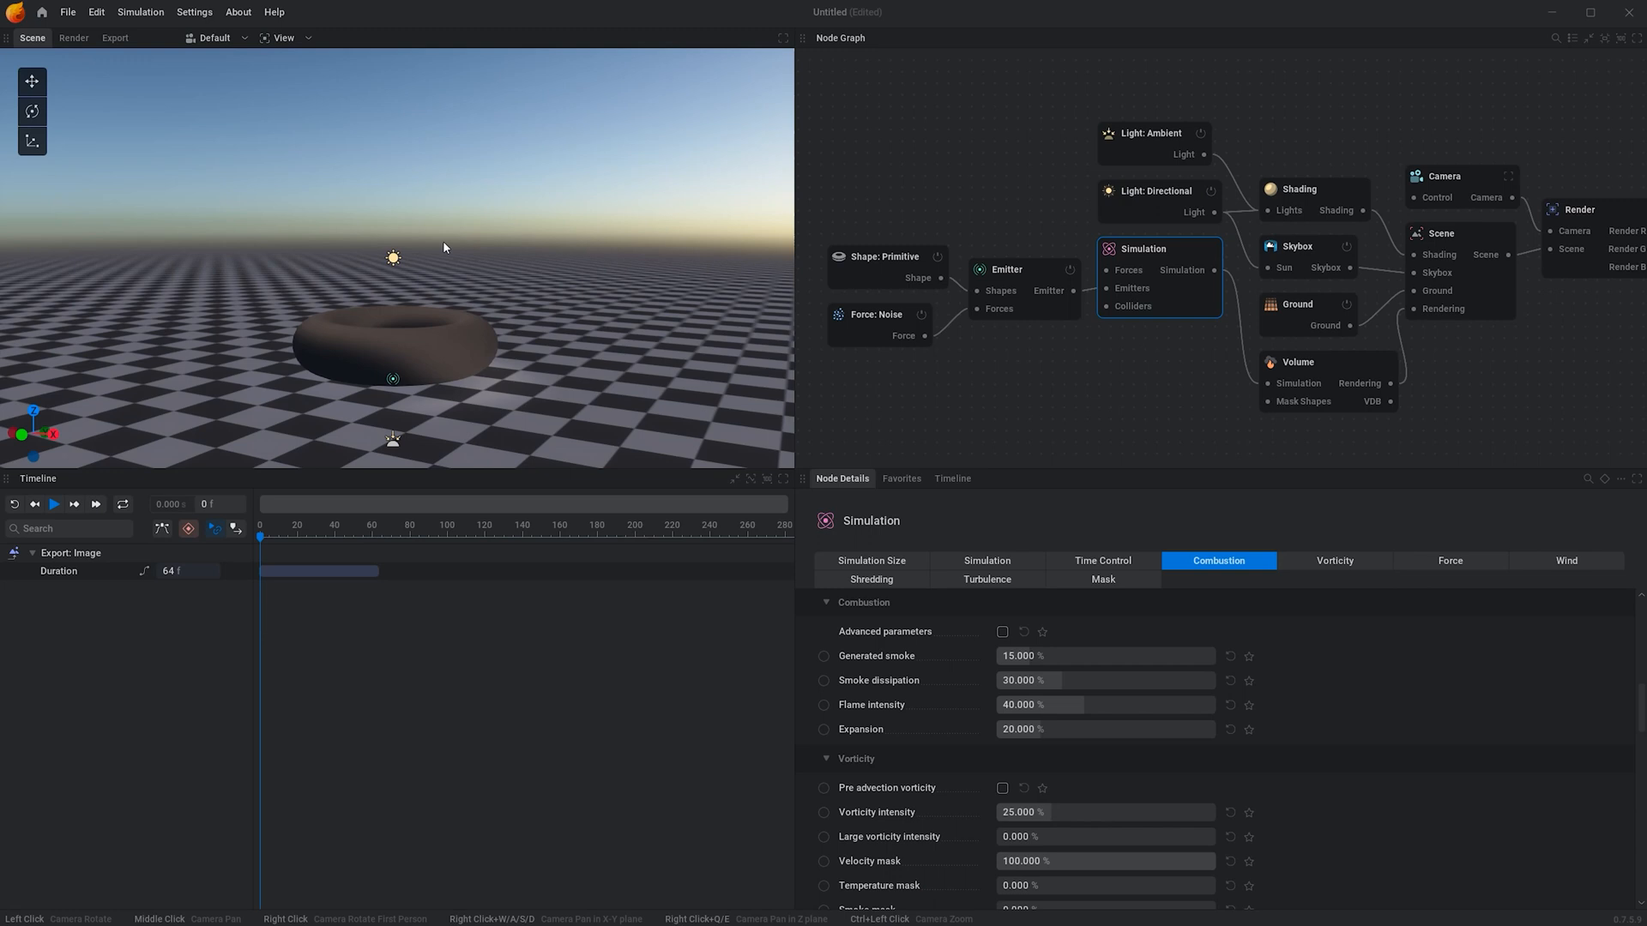
In EmberGen, play the torus fire simulation, pause it at frame 163 and return the timeline to frame 0.
left_click_drag(541, 217, 530, 225)
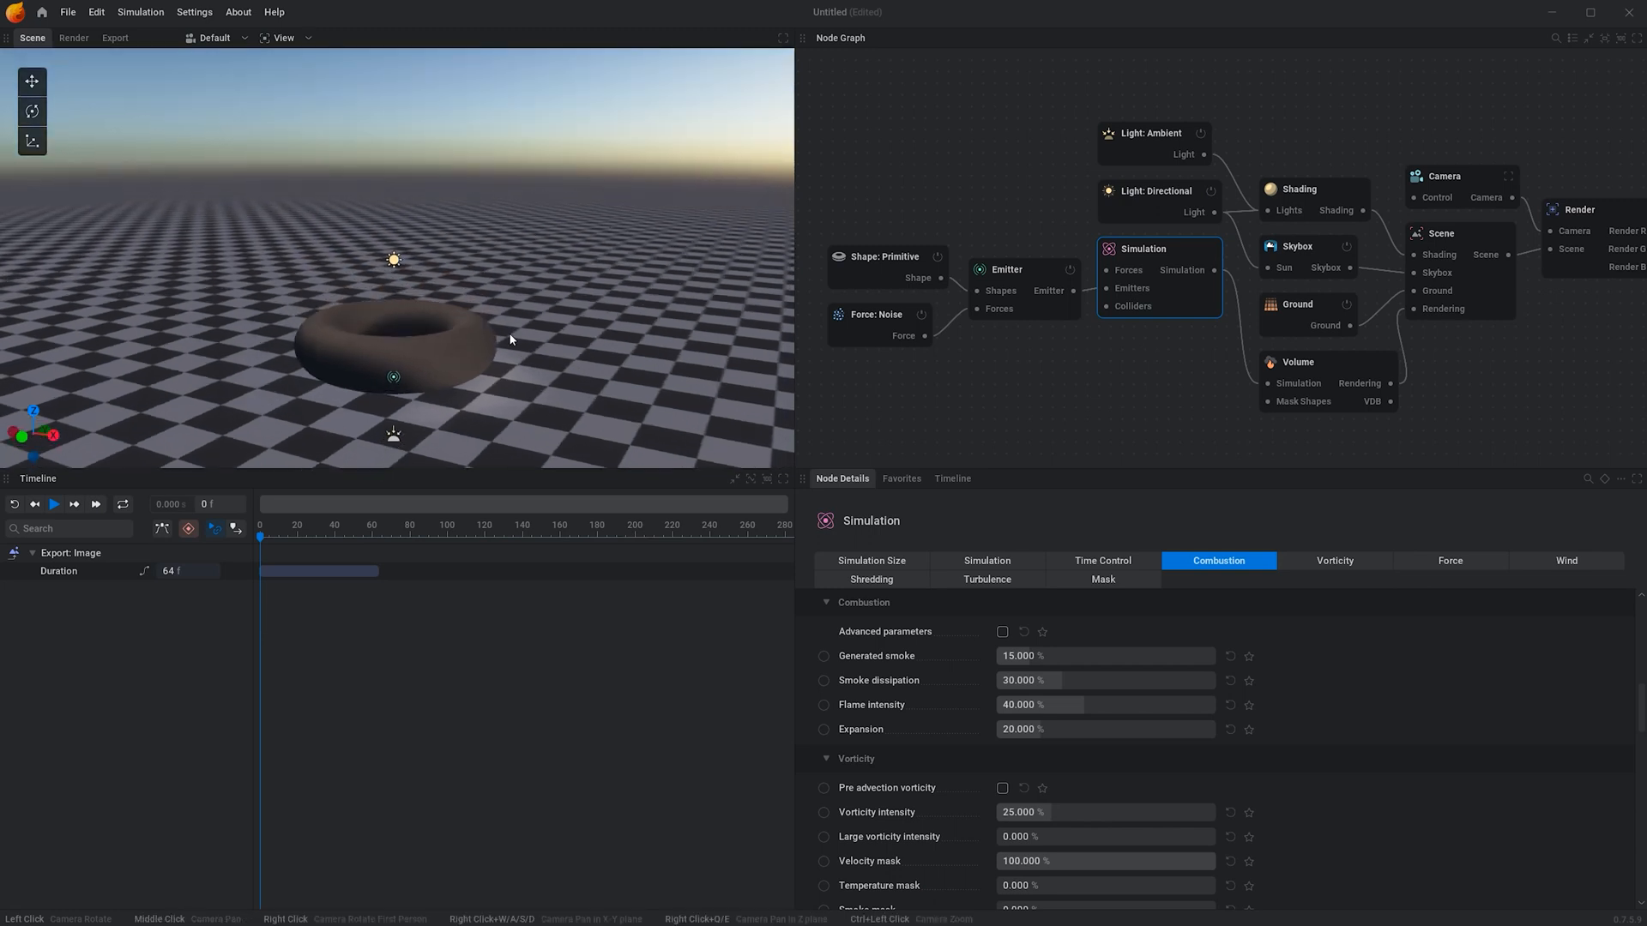
left_click(55, 504)
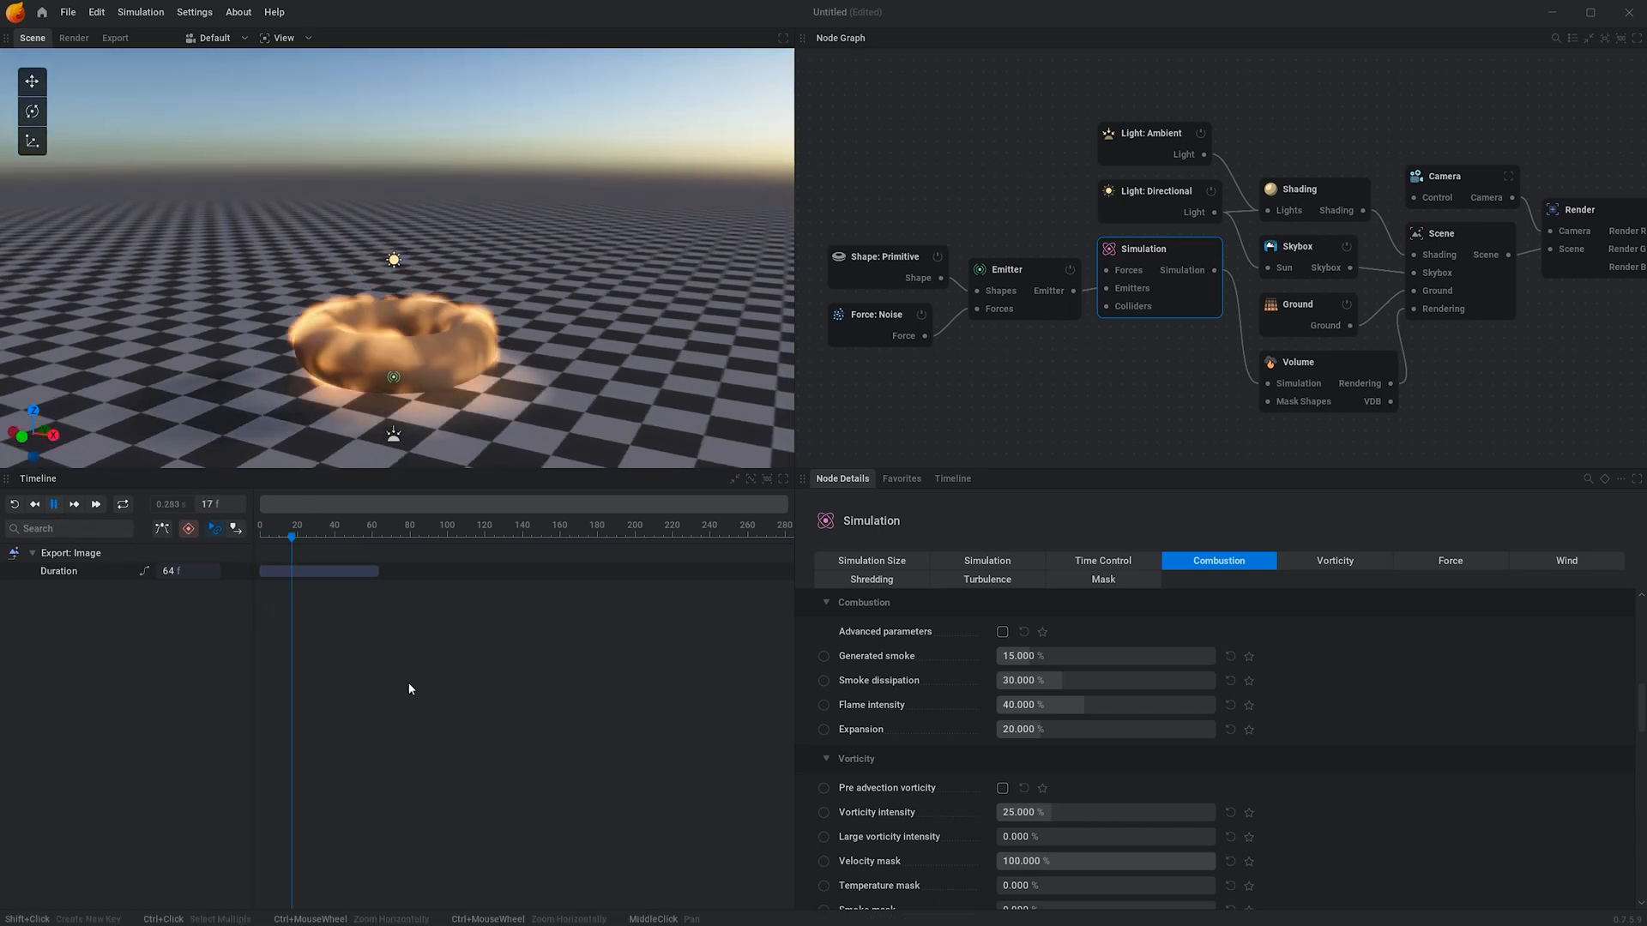
left_click(54, 505)
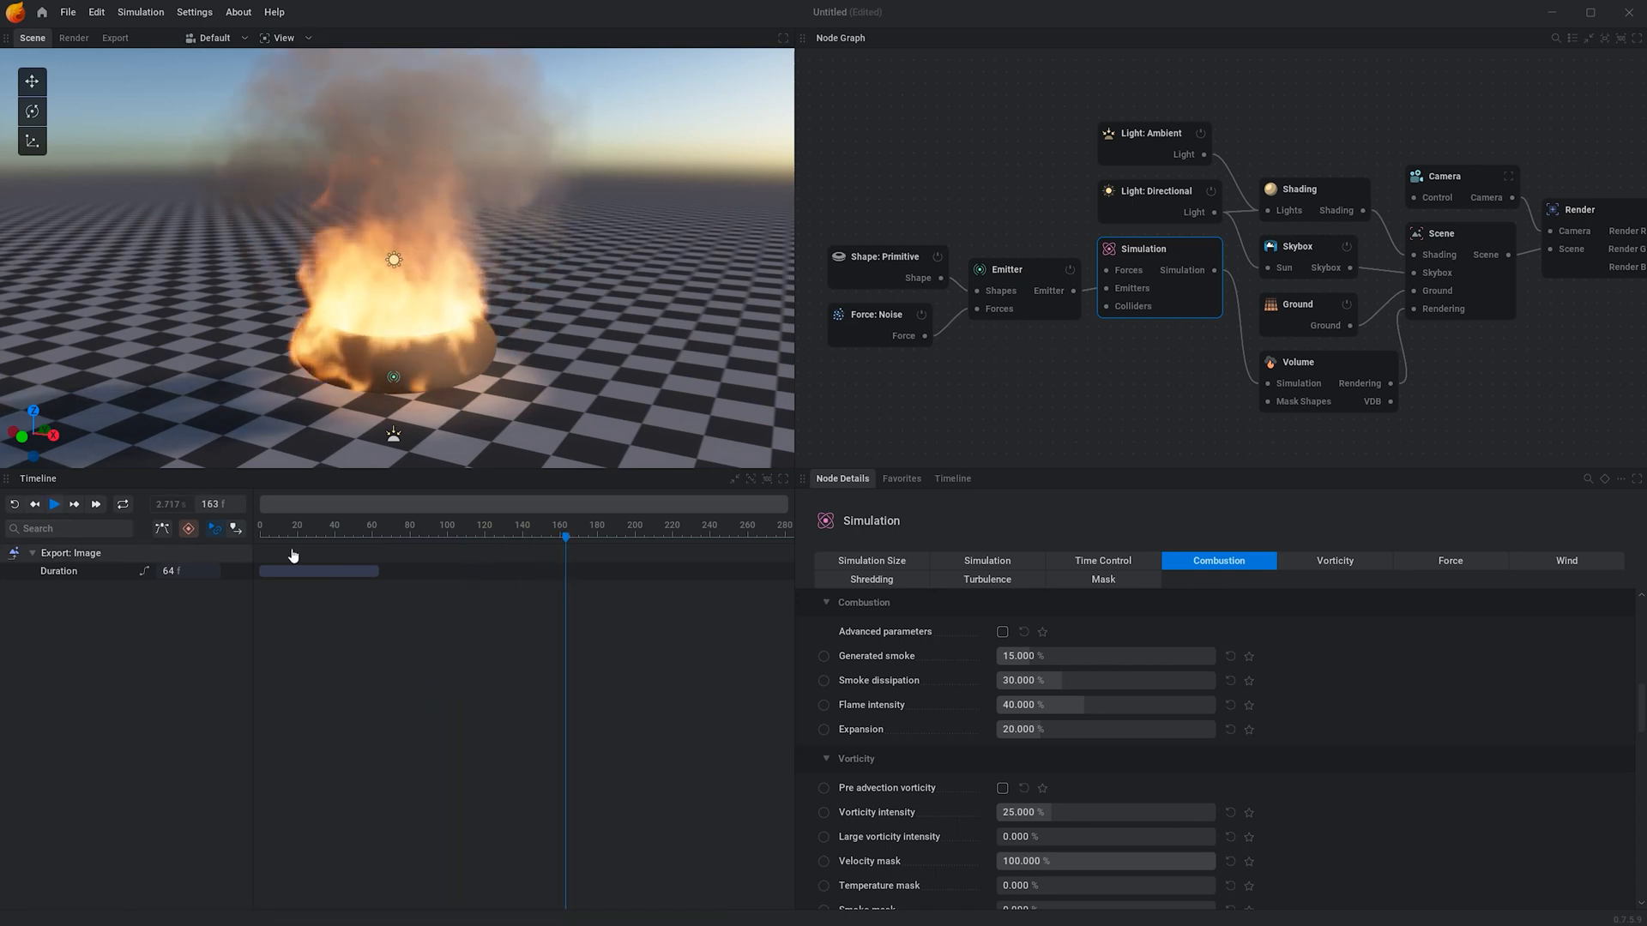
left_click_drag(558, 527, 260, 526)
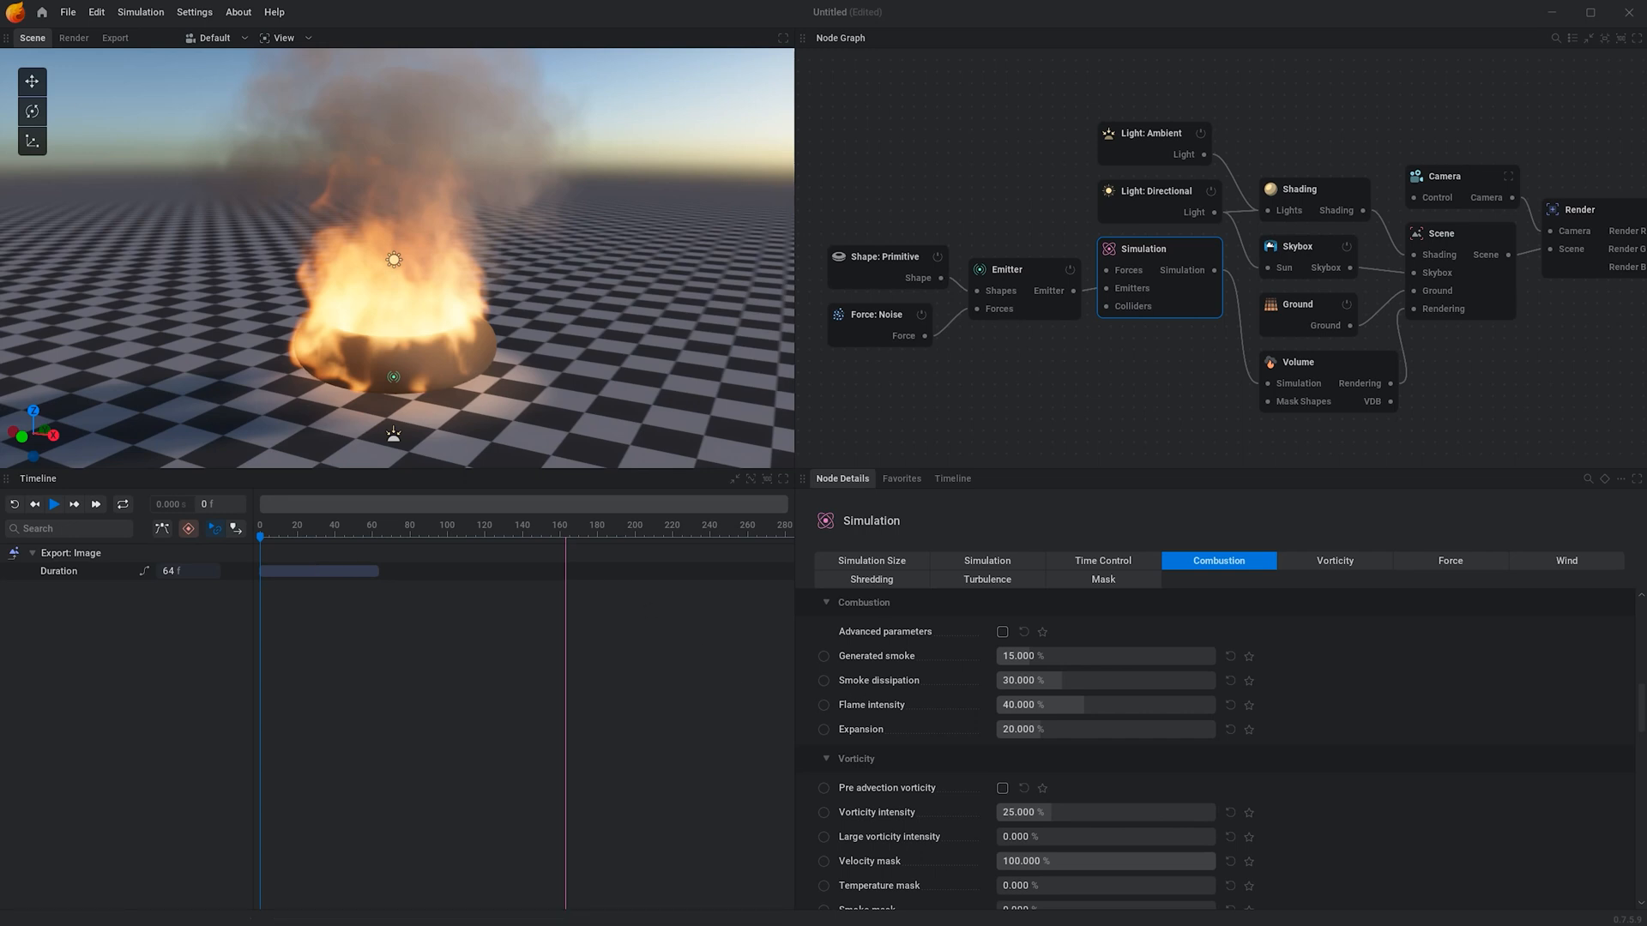
Bring up the TechPowerUp GPU-Z window, check the graphics card's sensor readings and move the window away again.
left_click_drag(1646, 98, 1237, 87)
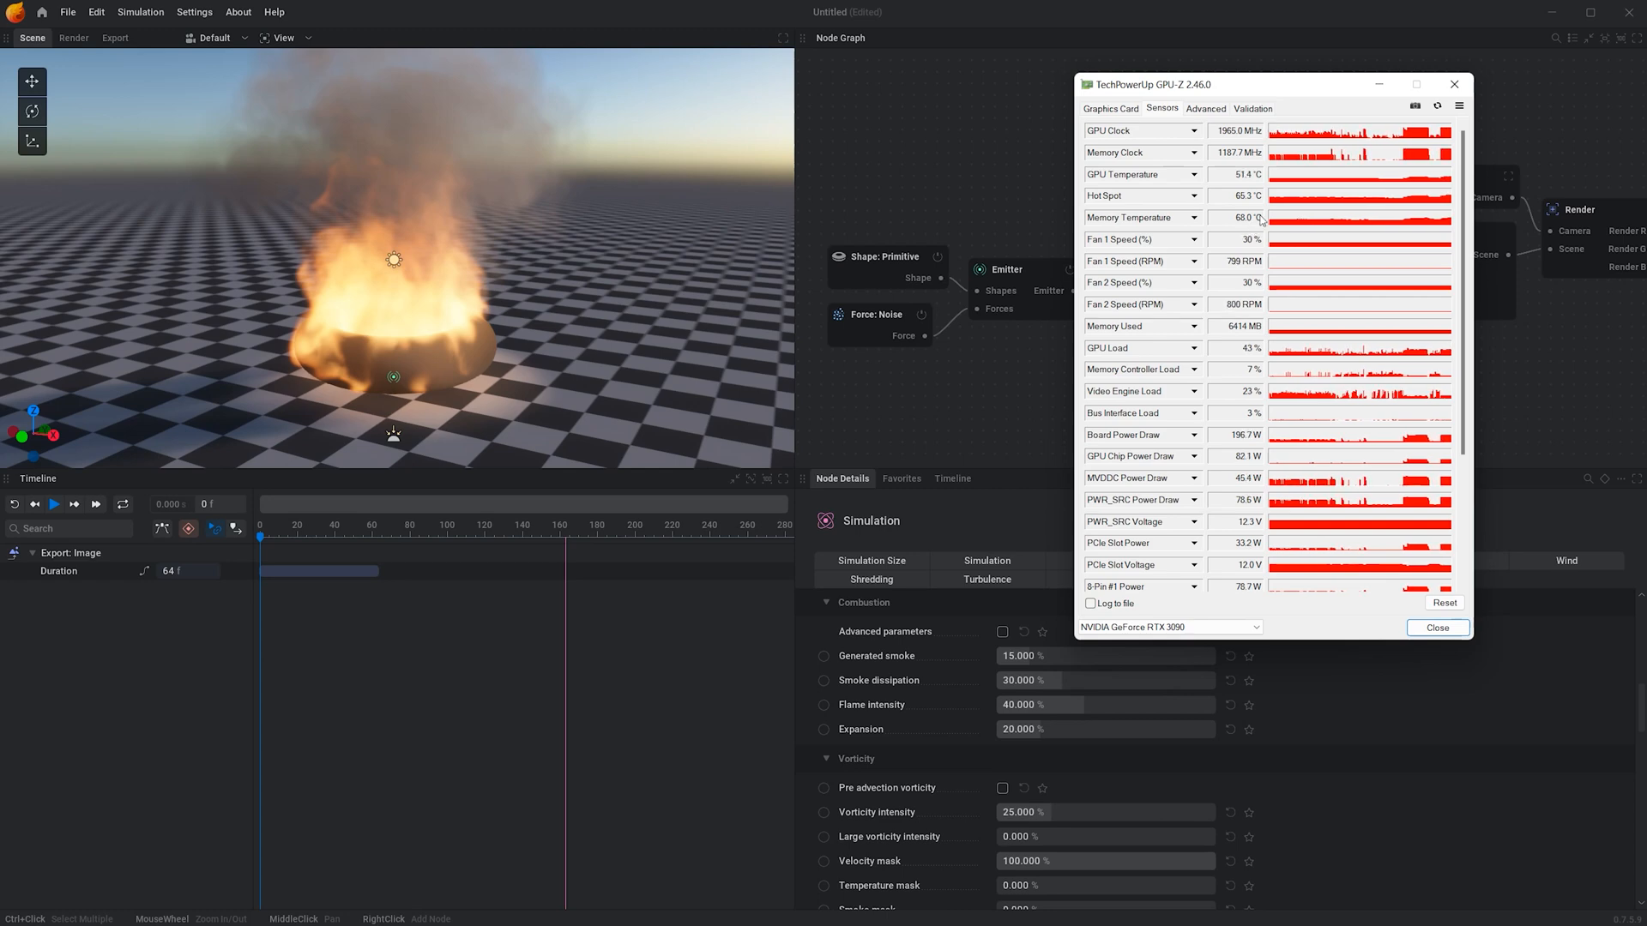
left_click_drag(1228, 85, 1646, 96)
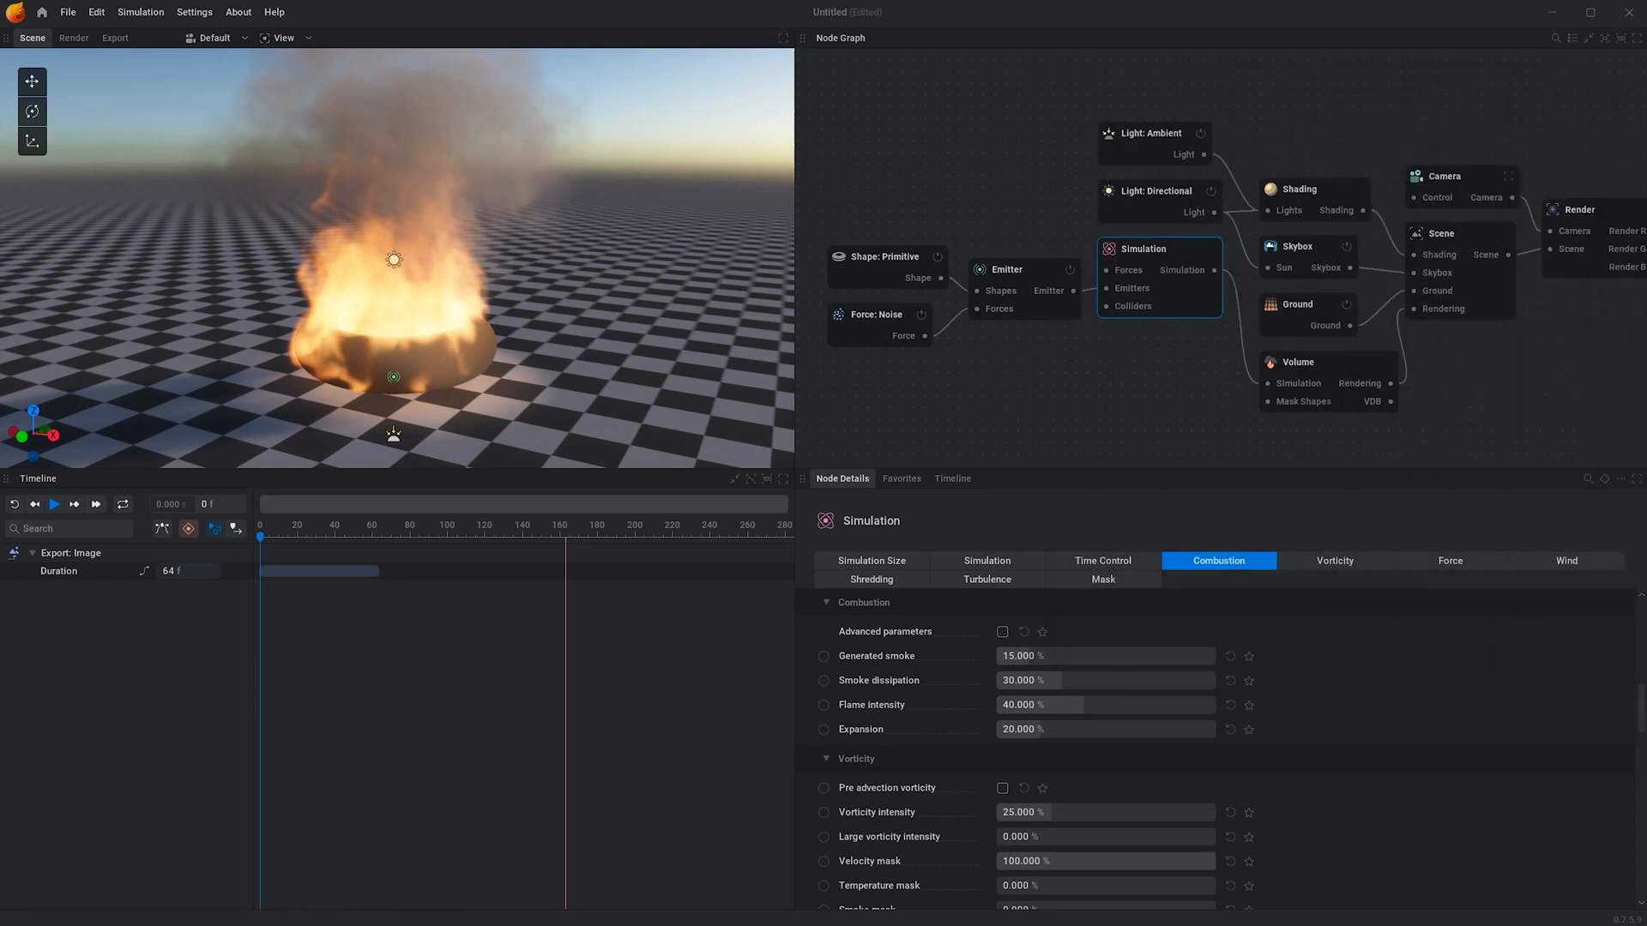
Review the frame limiter in the general preferences and the viewport quality settings, and close the preferences without changes.
left_click(205, 13)
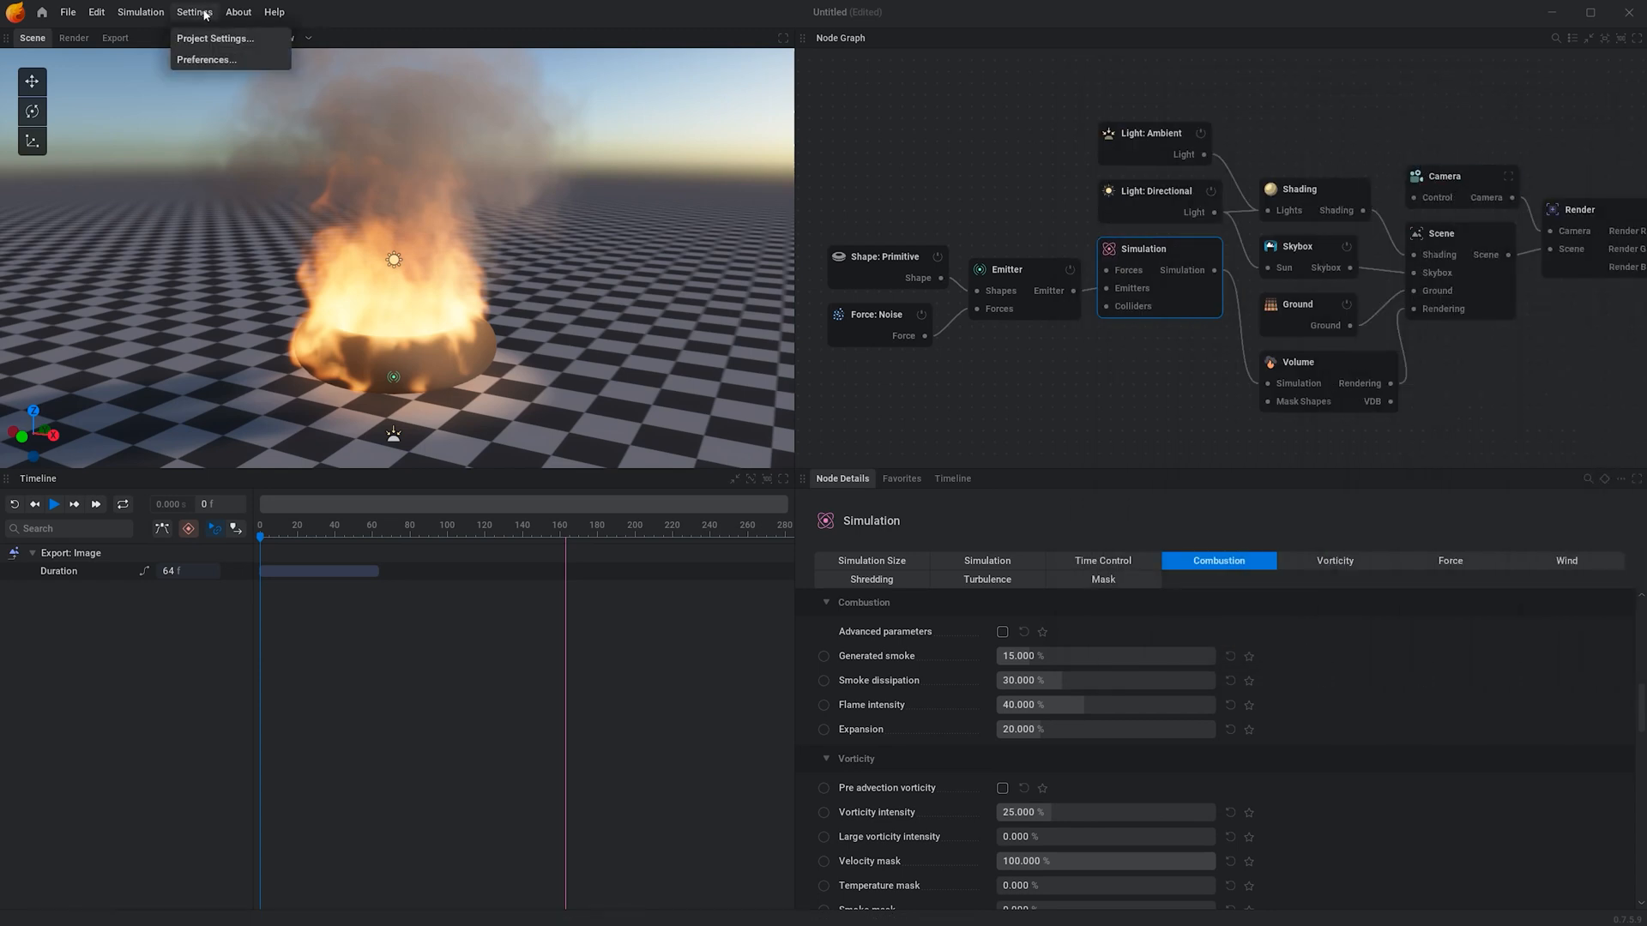
left_click(205, 61)
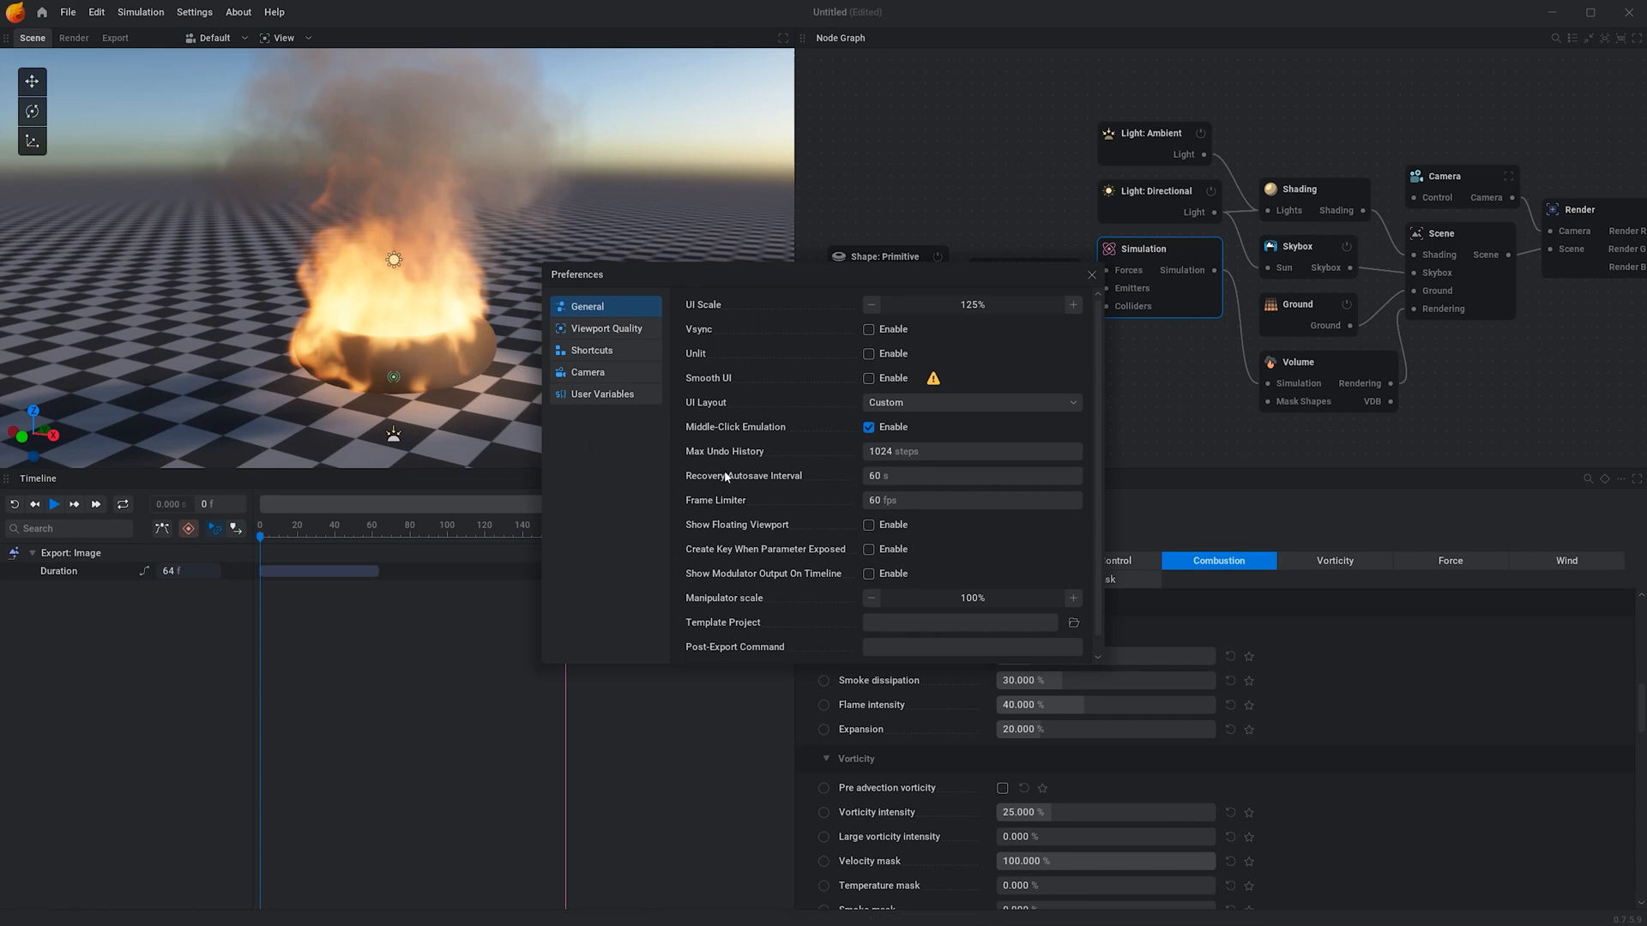
left_click(922, 501)
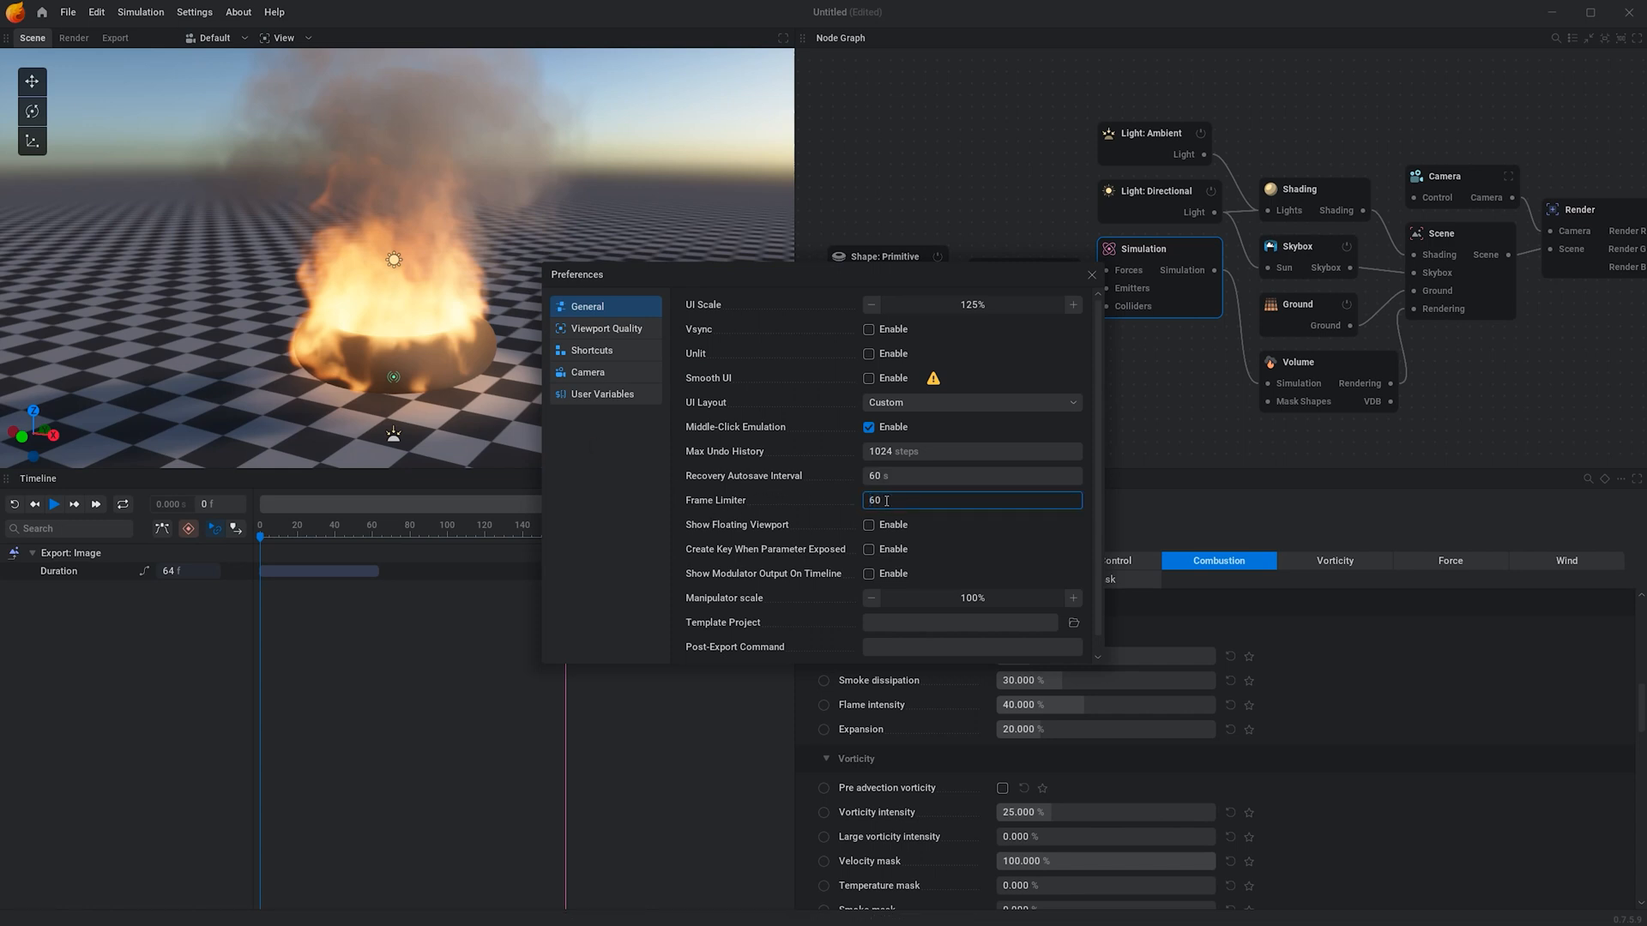
left_click(623, 331)
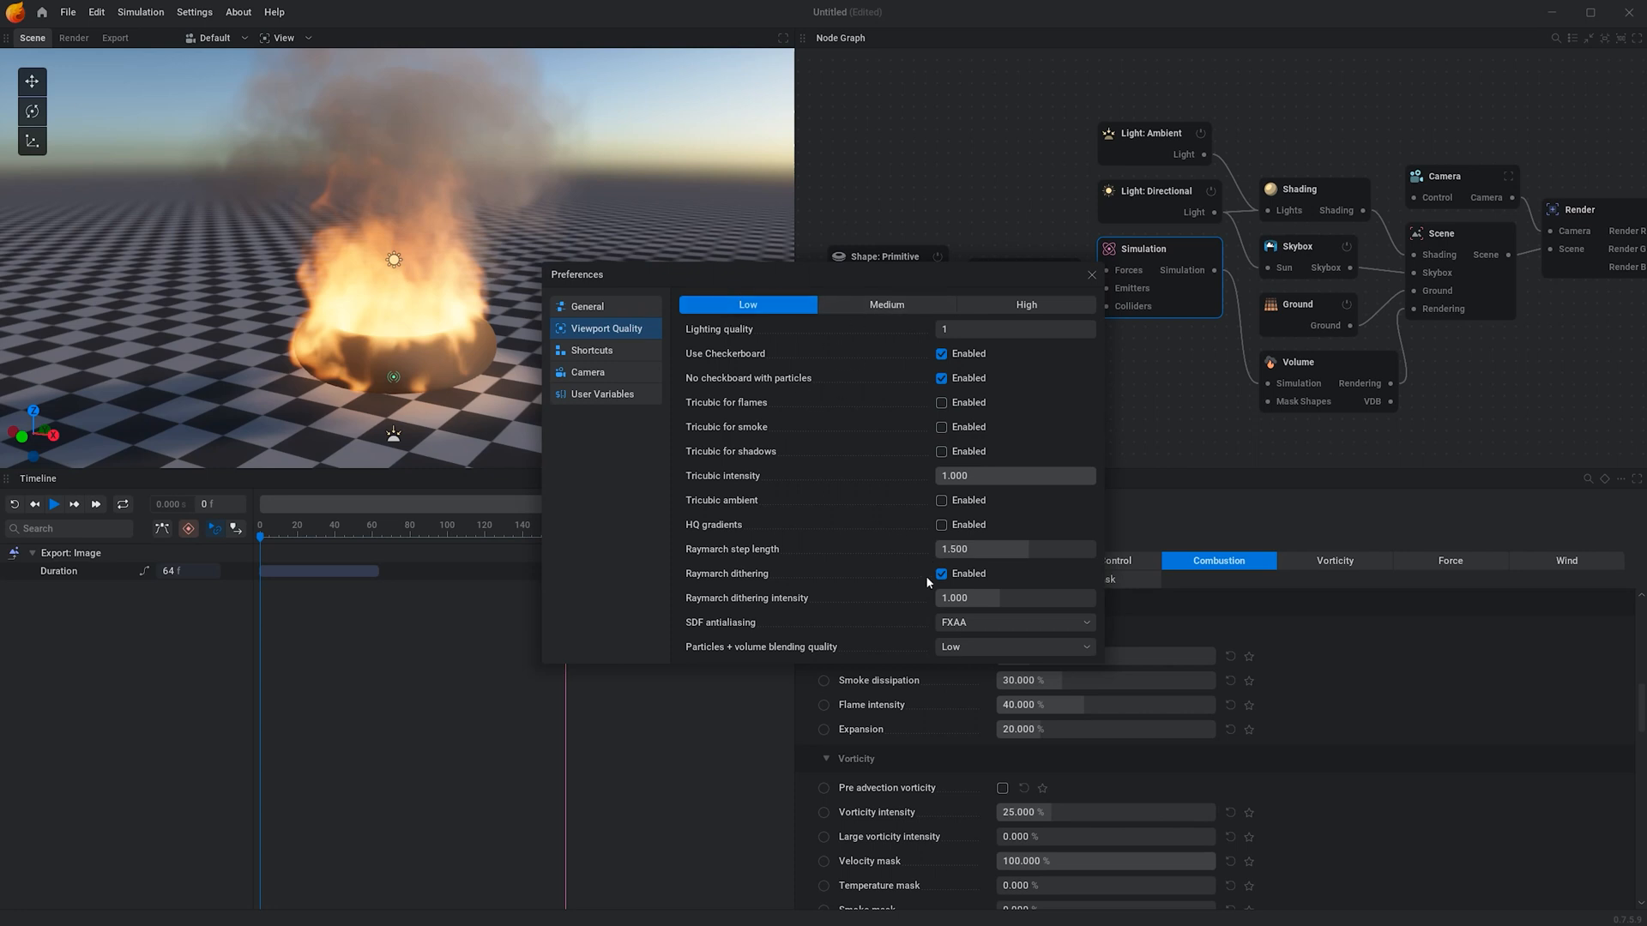
left_click(1091, 275)
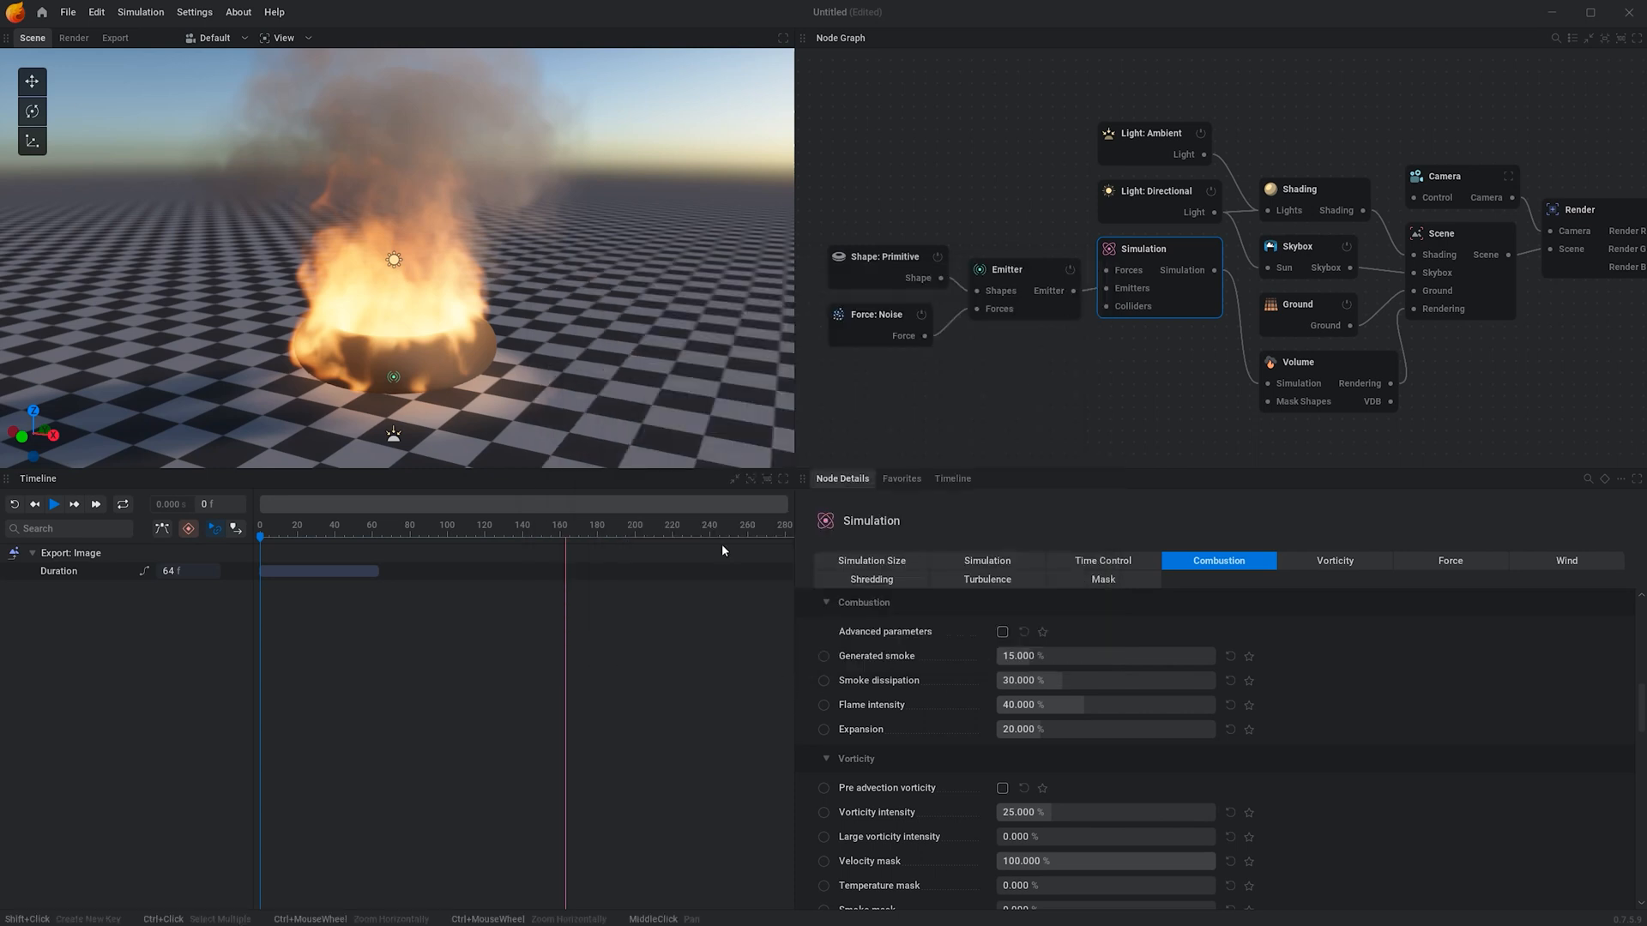
Set the Skybox node's sky to None.
middle_click_drag(1499, 358, 1448, 366)
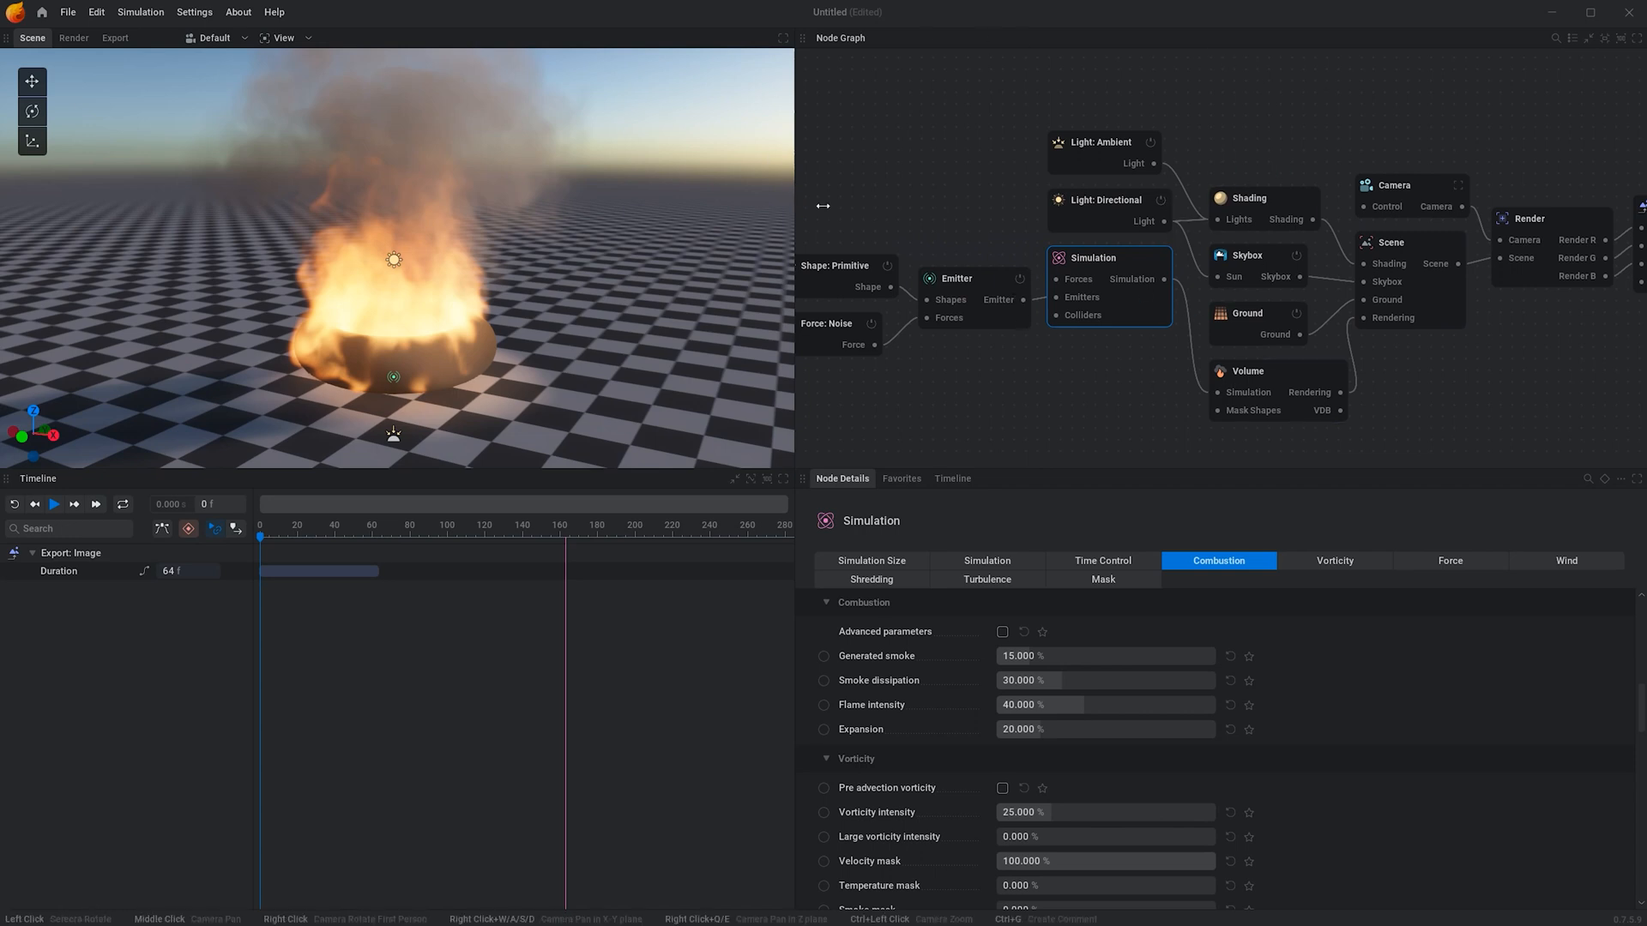
middle_click_drag(843, 141, 889, 130)
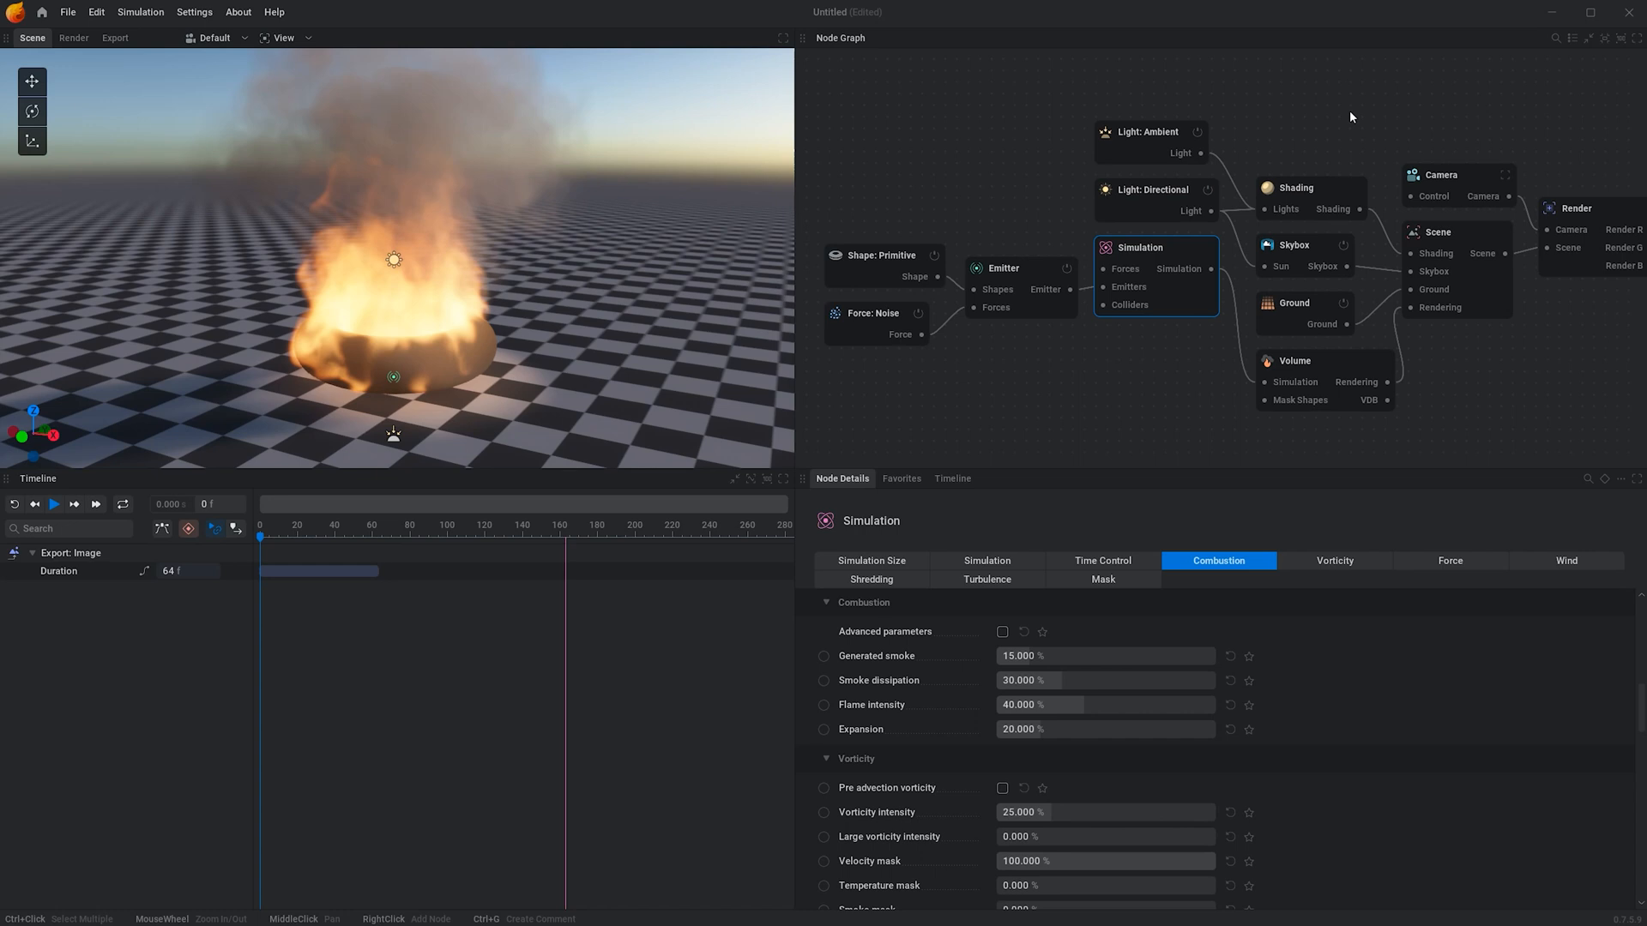
middle_click_drag(1351, 109, 1285, 223)
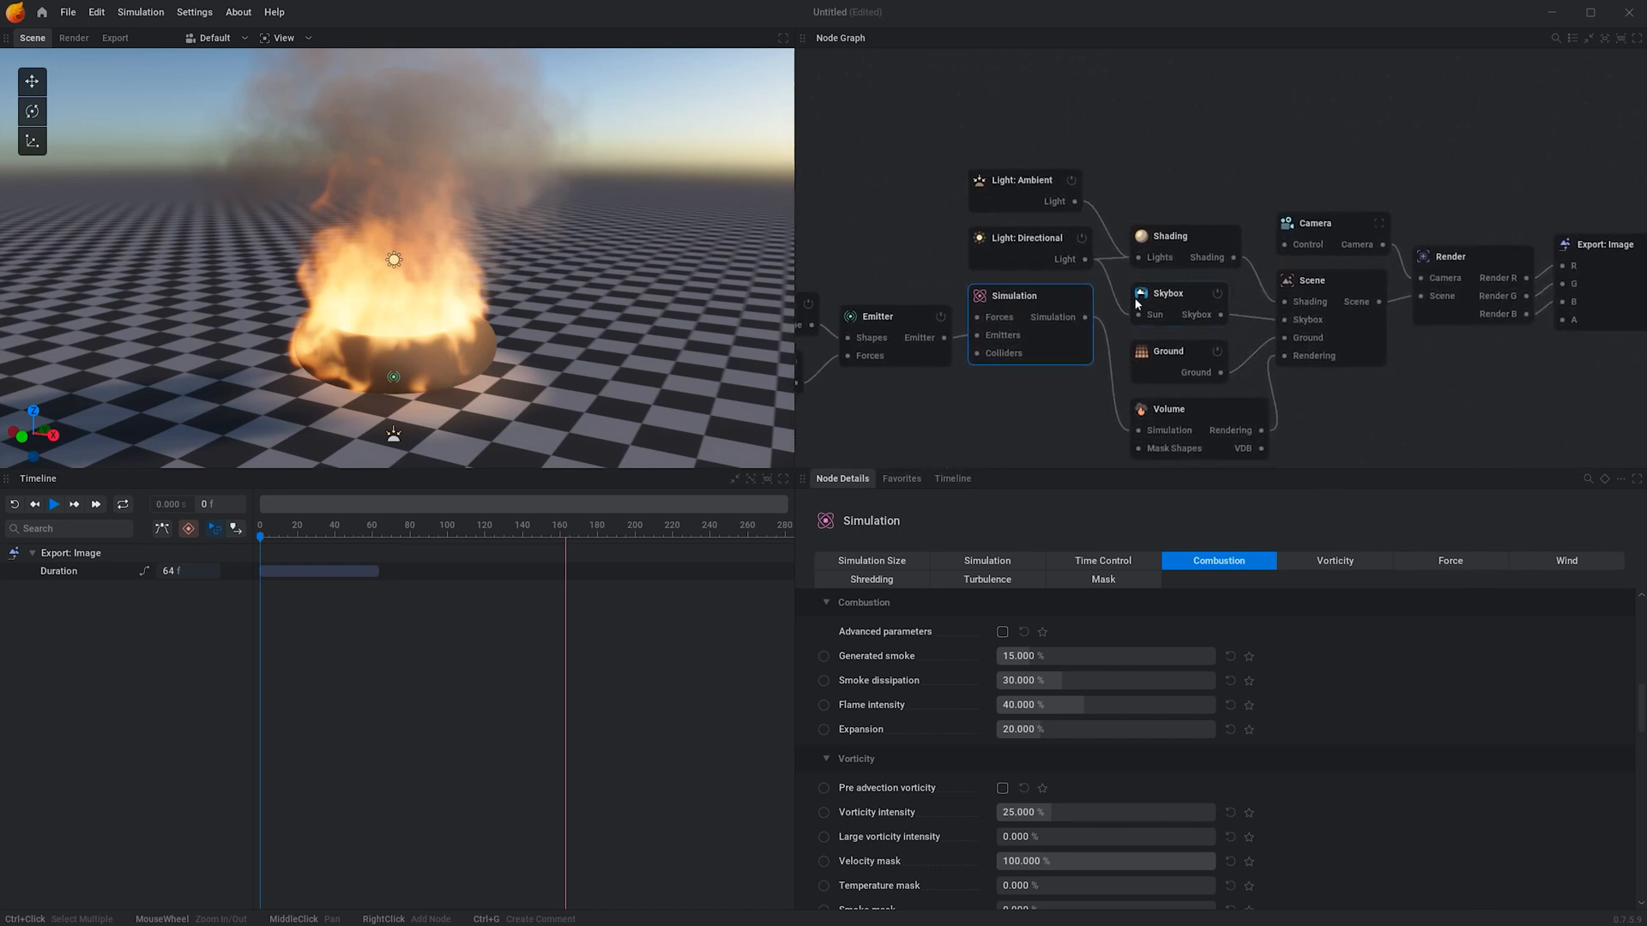
scroll(1108, 317, "up", 5)
scroll(1108, 318, "down", 7)
scroll(1083, 360, "up", 2)
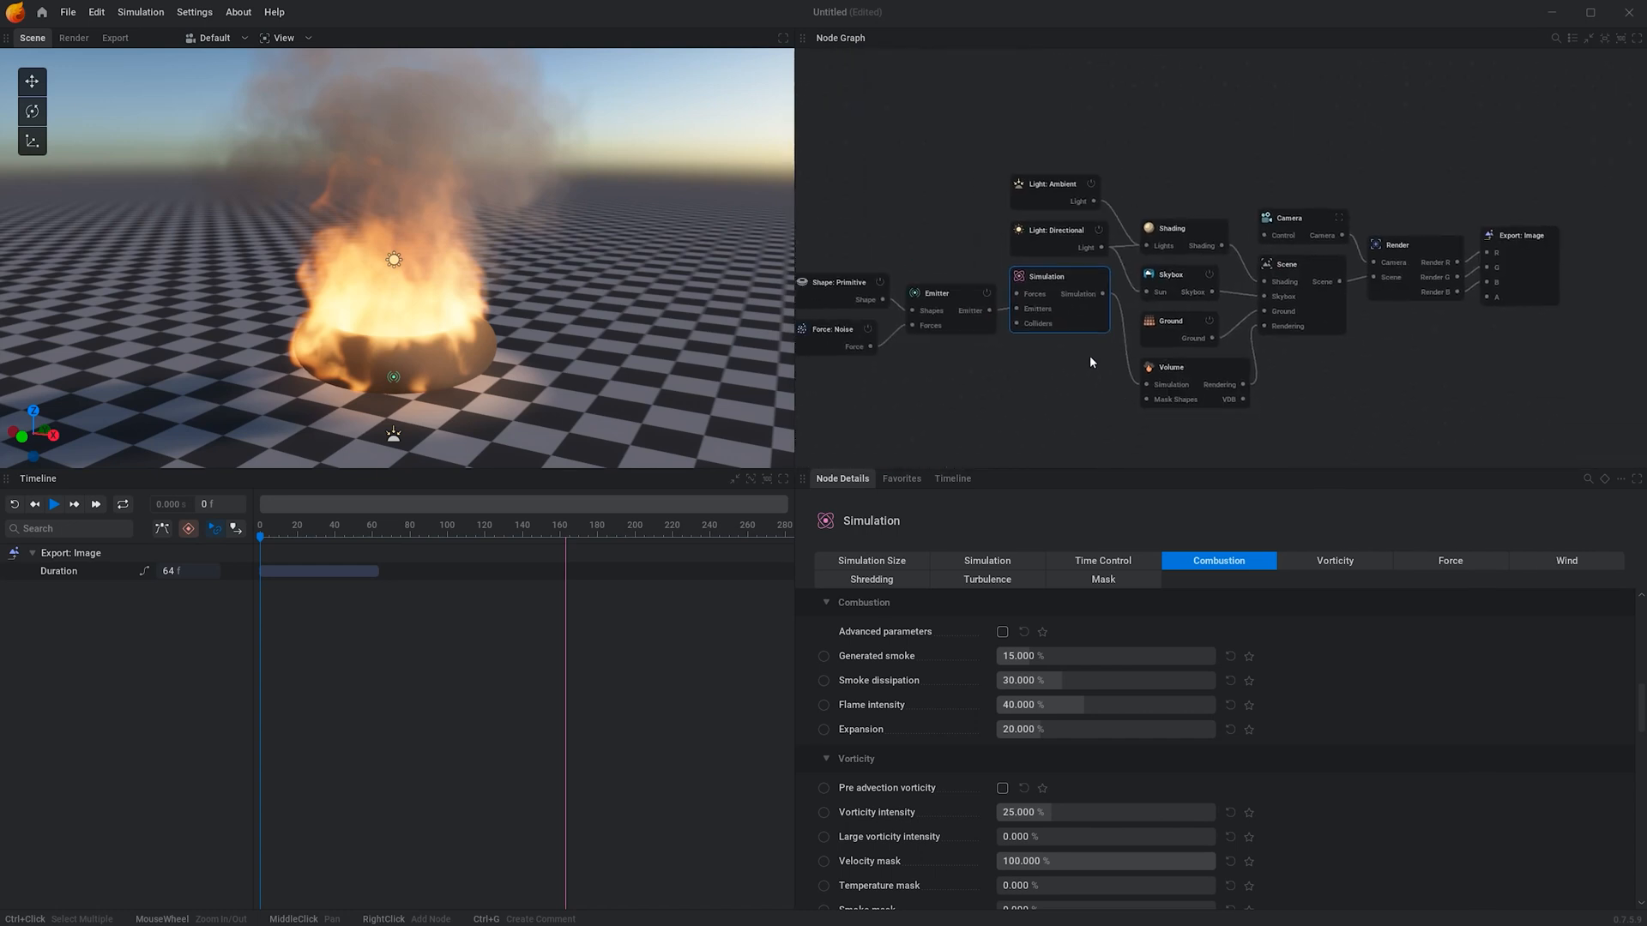
left_click(1201, 274)
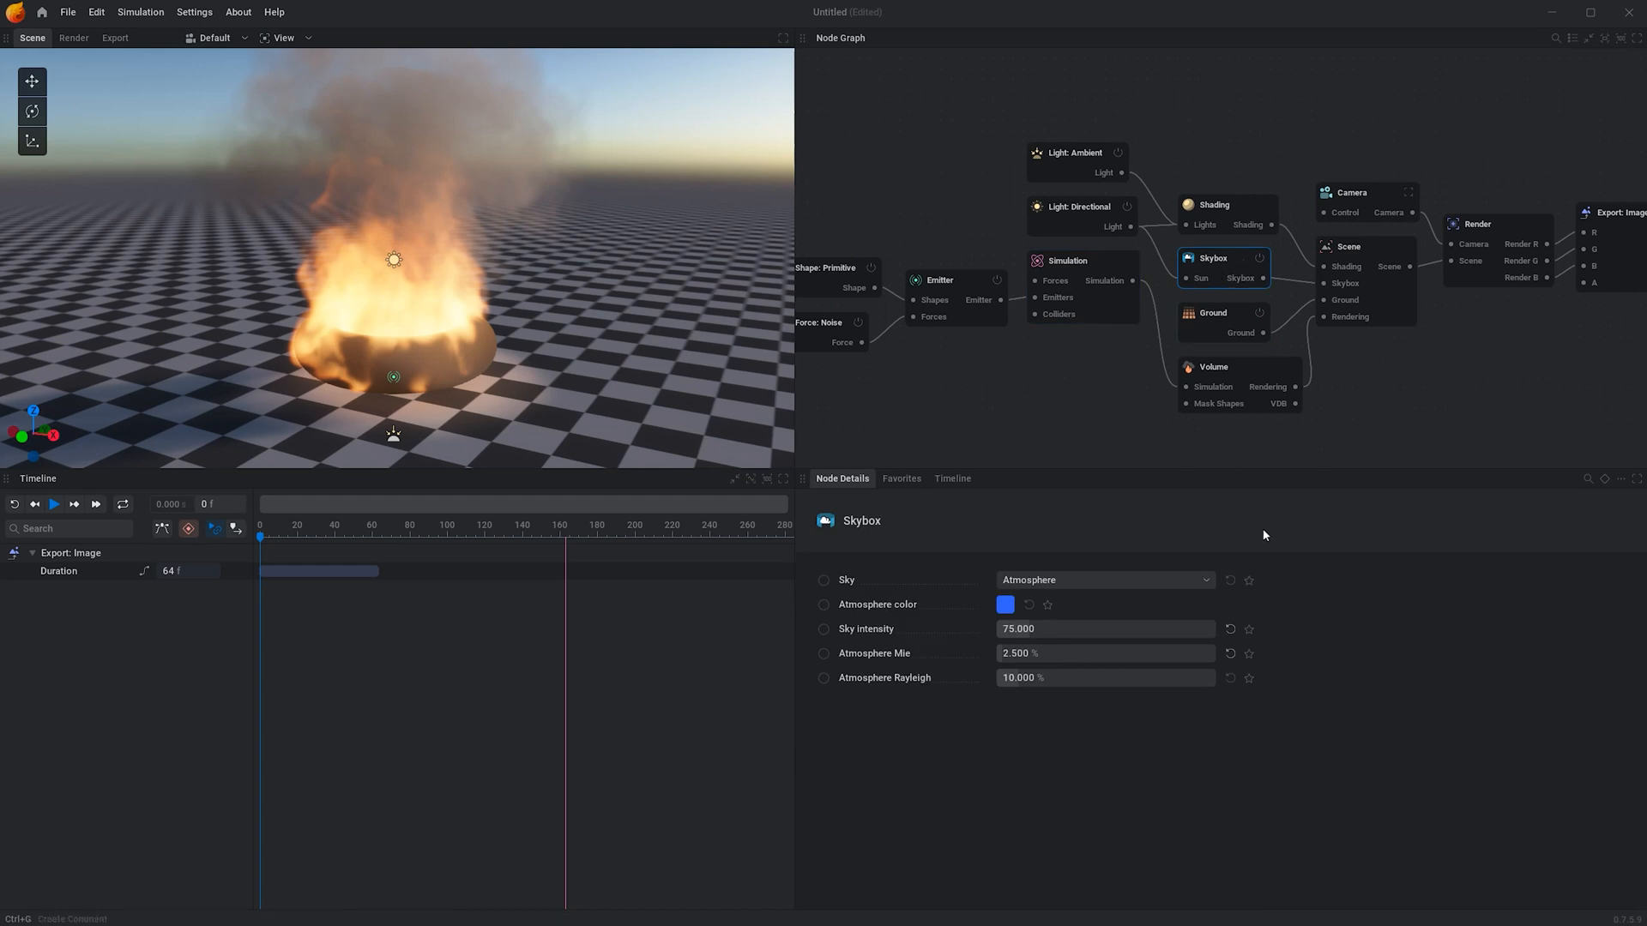
left_click(1049, 583)
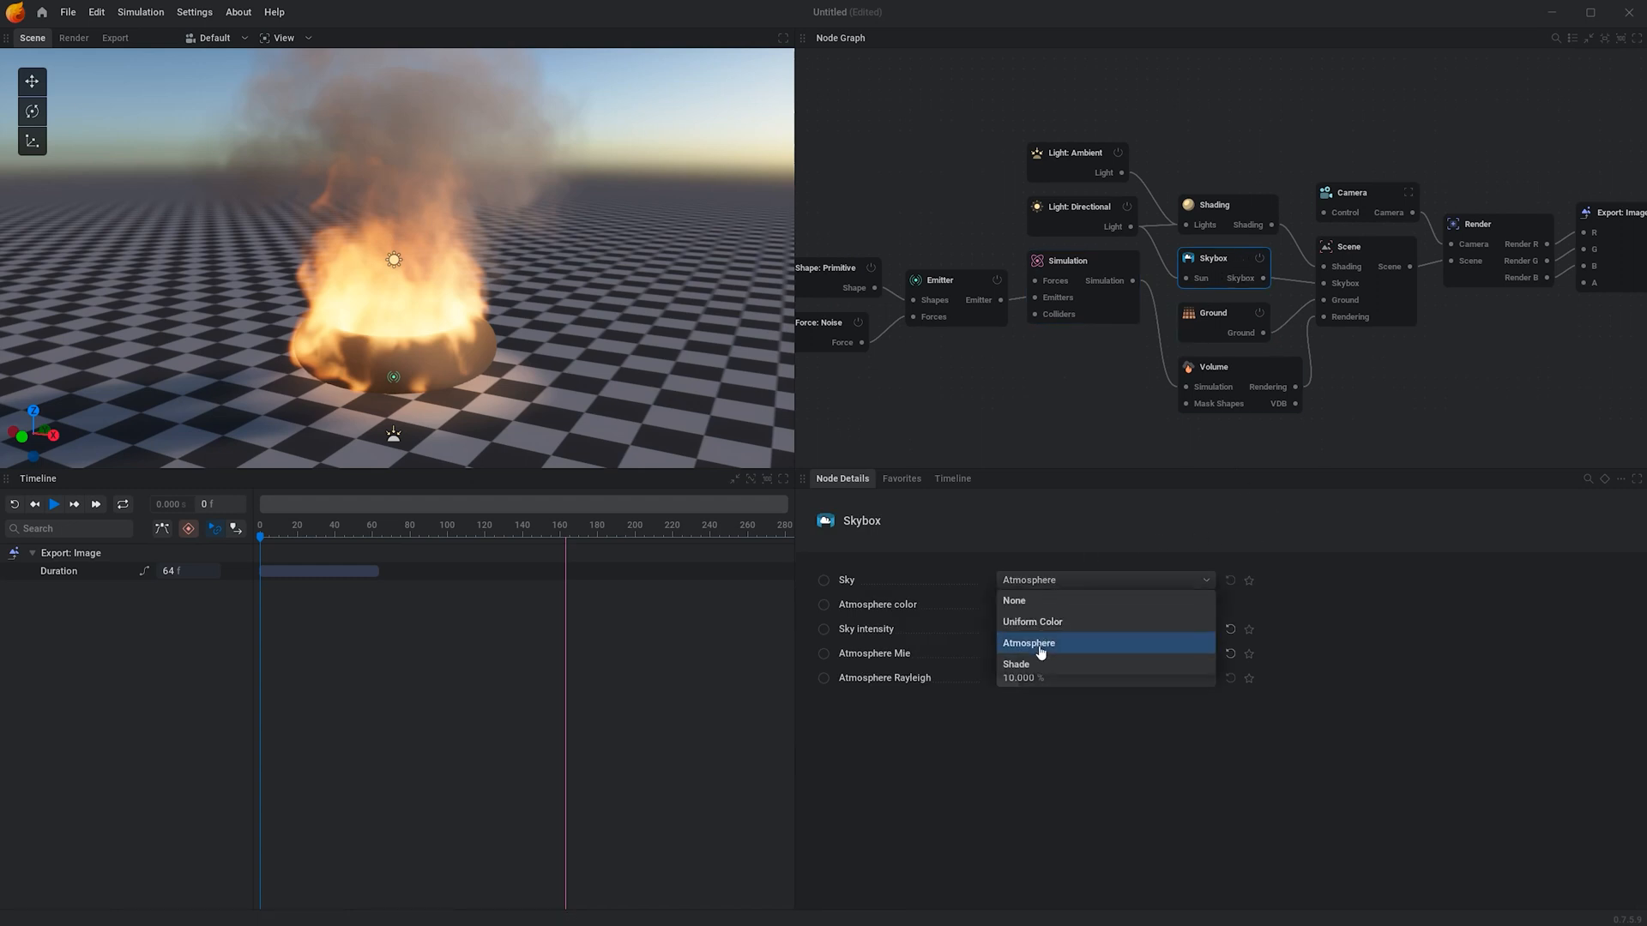
left_click(1039, 601)
Try Noise as the Ground node's ground type and settle on Uniform Color.
left_click_drag(656, 321, 659, 295)
scroll(662, 310, "down", 1)
middle_click_drag(592, 236, 614, 301)
left_click_drag(614, 301, 619, 281)
middle_click_drag(619, 281, 666, 283)
left_click_drag(617, 257, 611, 298)
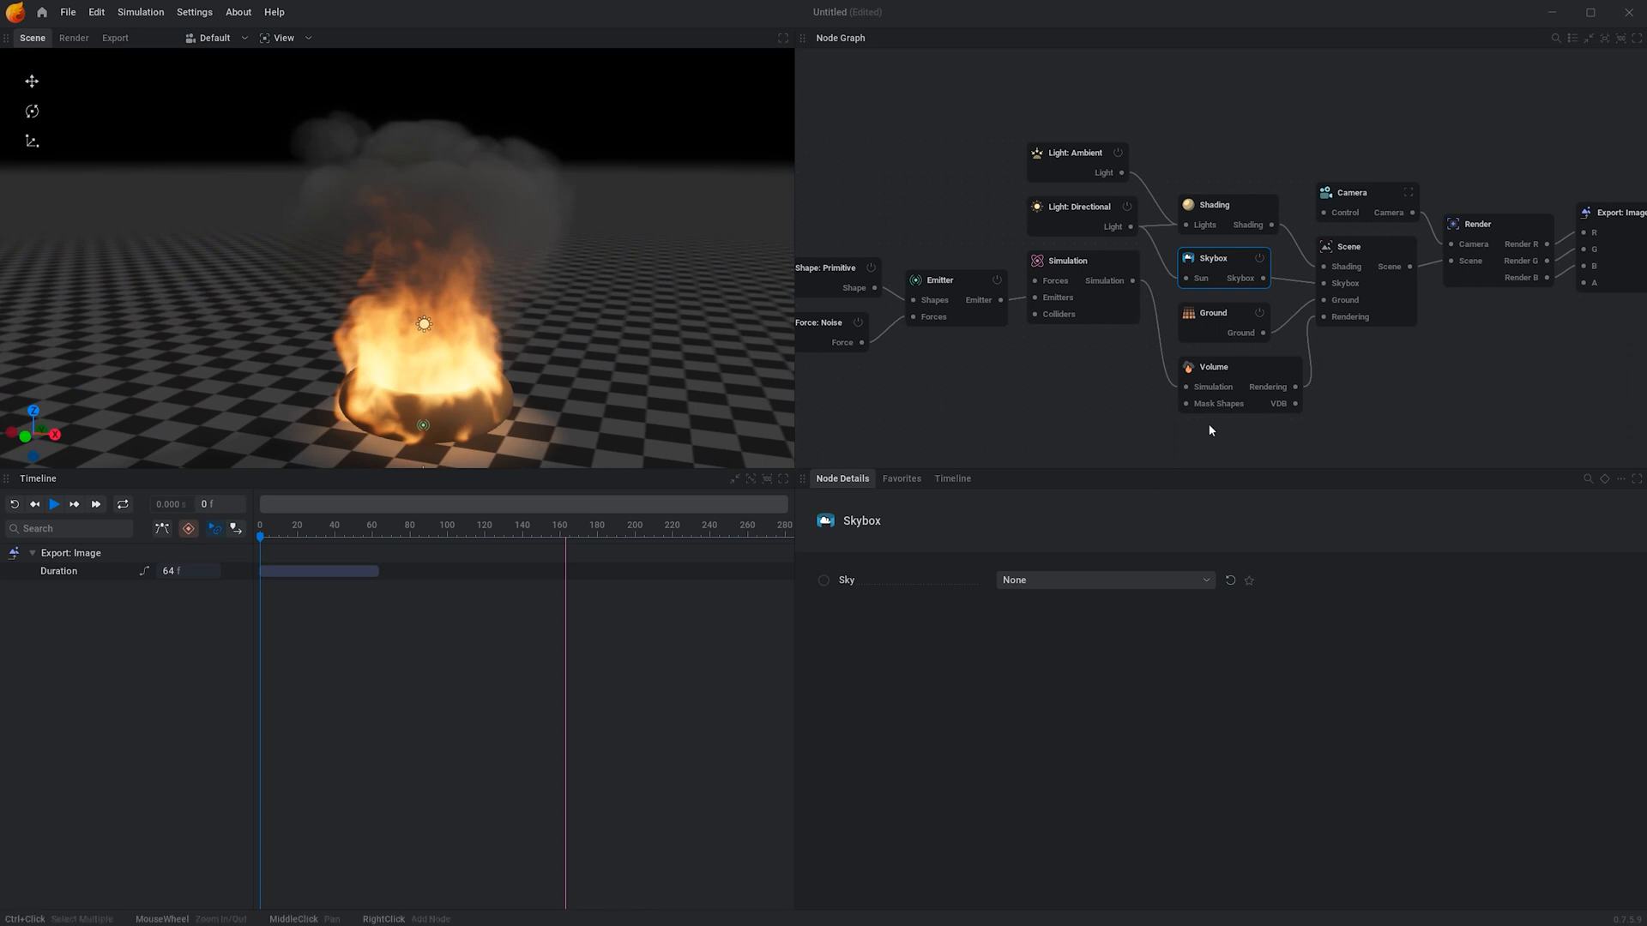
left_click(1222, 332)
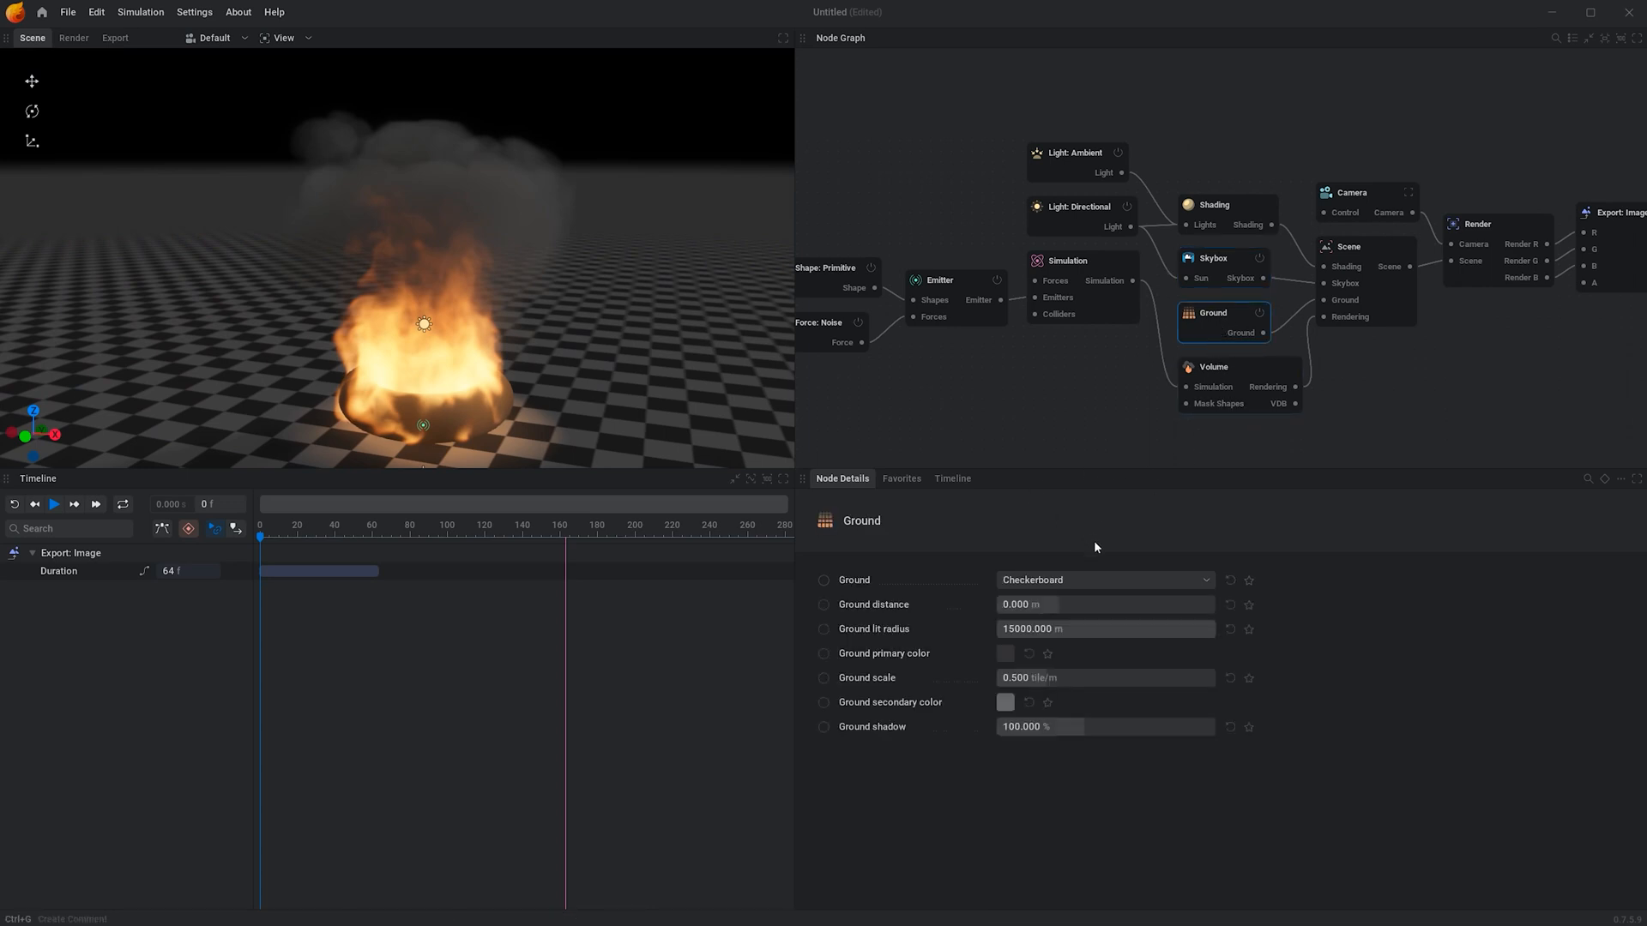
left_click(1098, 584)
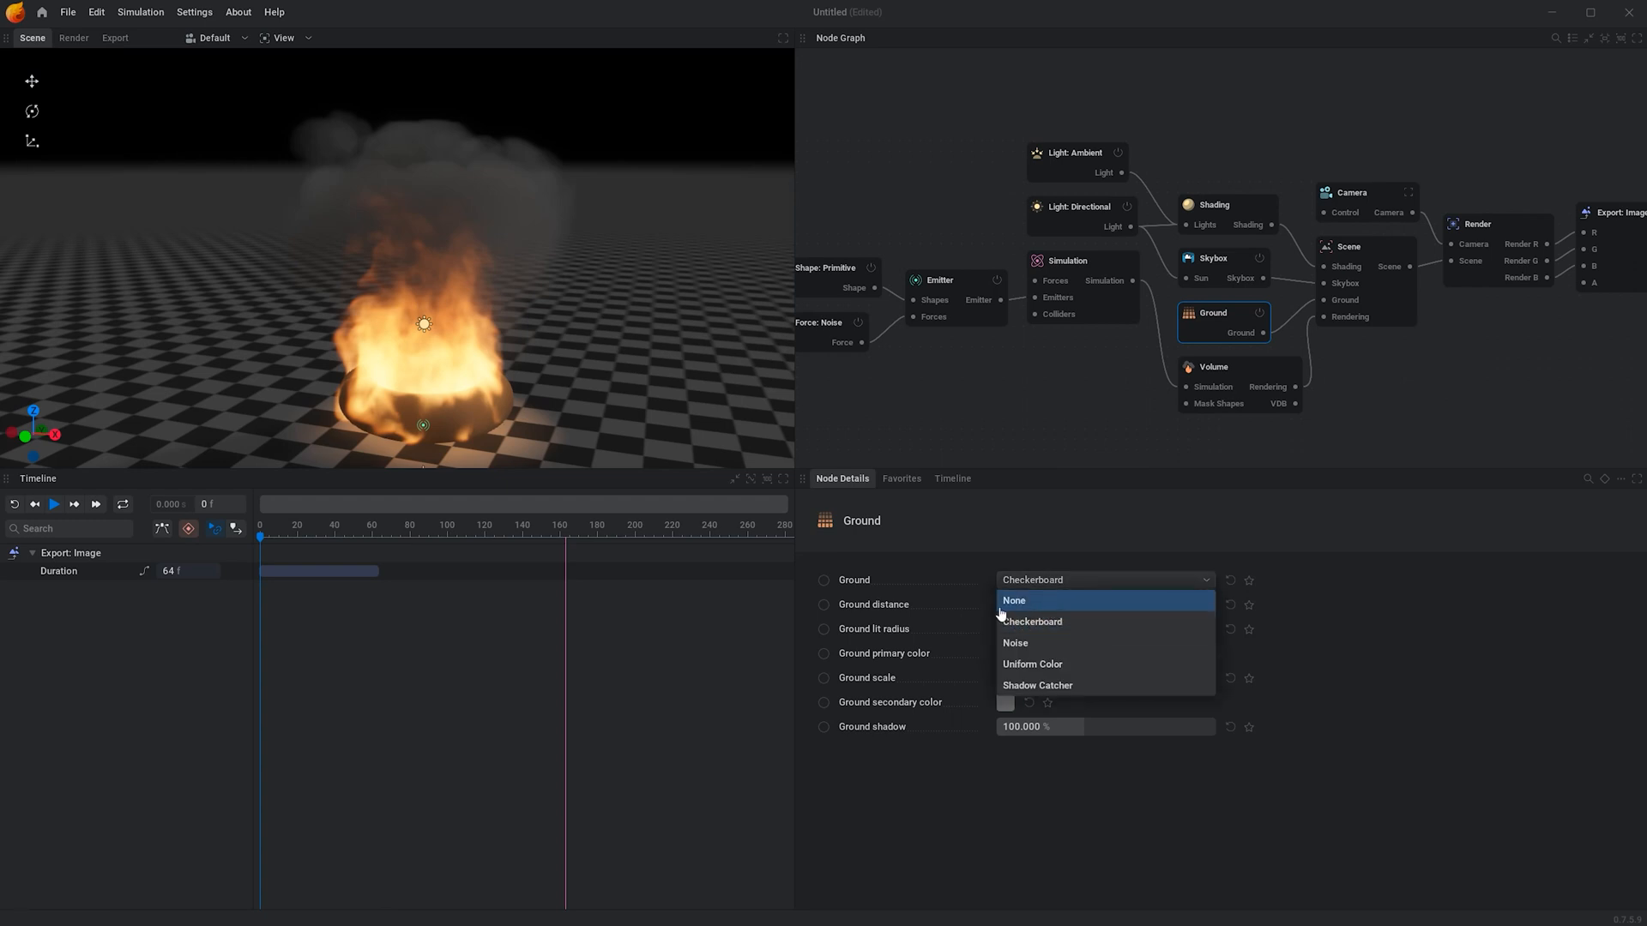
left_click(1026, 643)
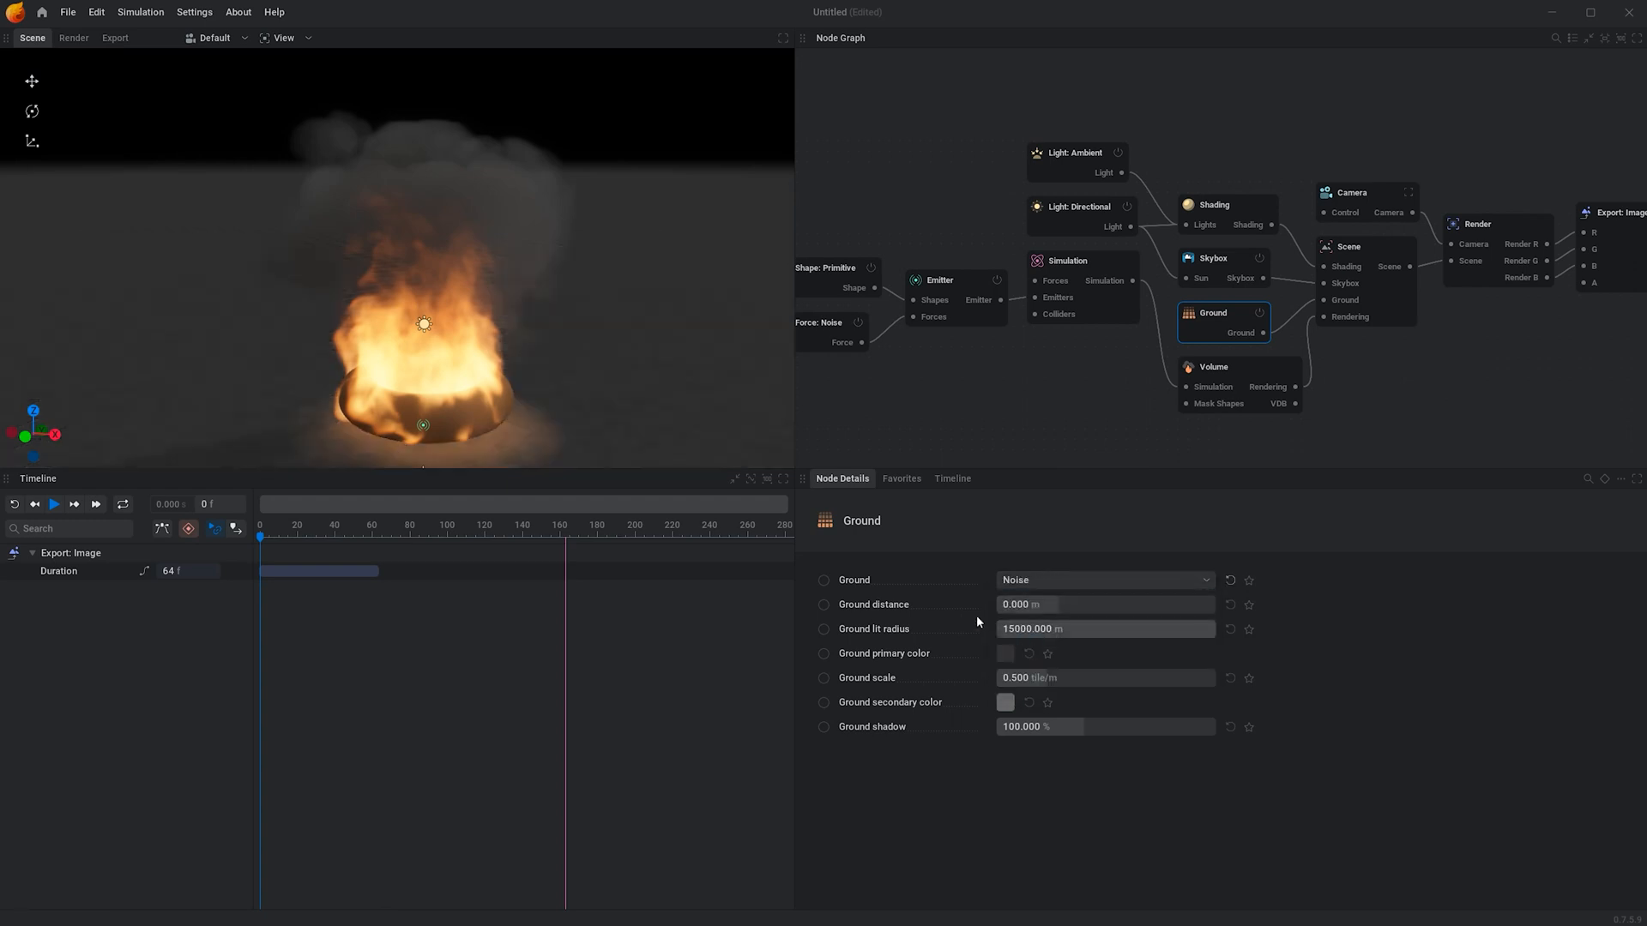
left_click(1086, 581)
left_click(1055, 667)
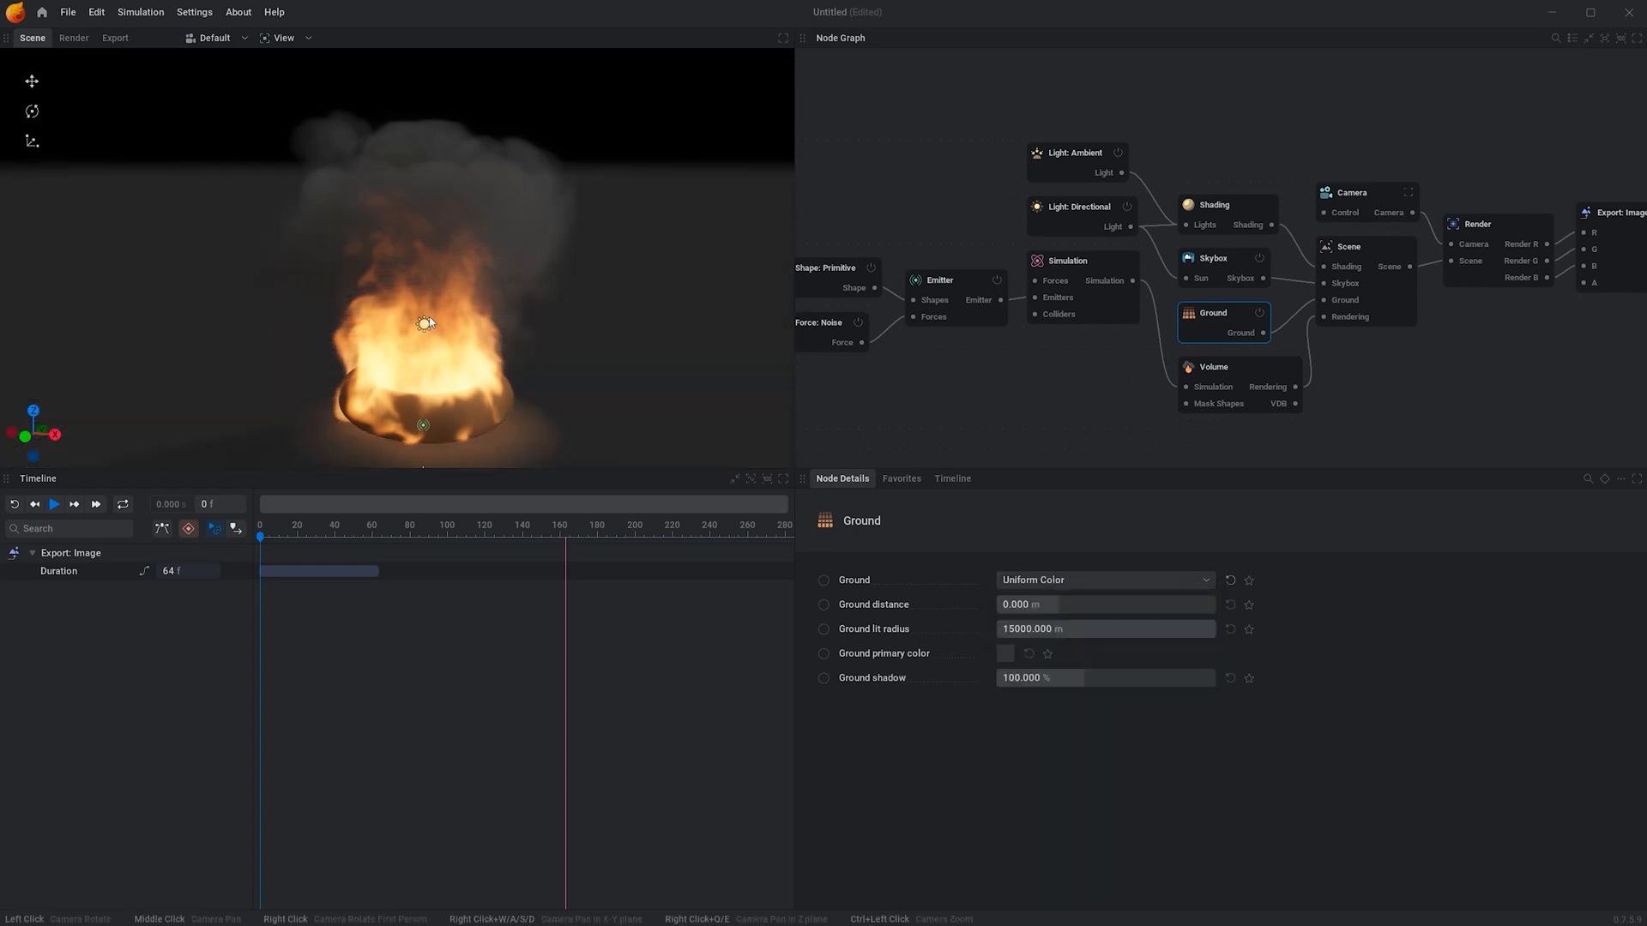
Set the Ground node's ground type to Noise.
left_click(1068, 587)
left_click(1038, 640)
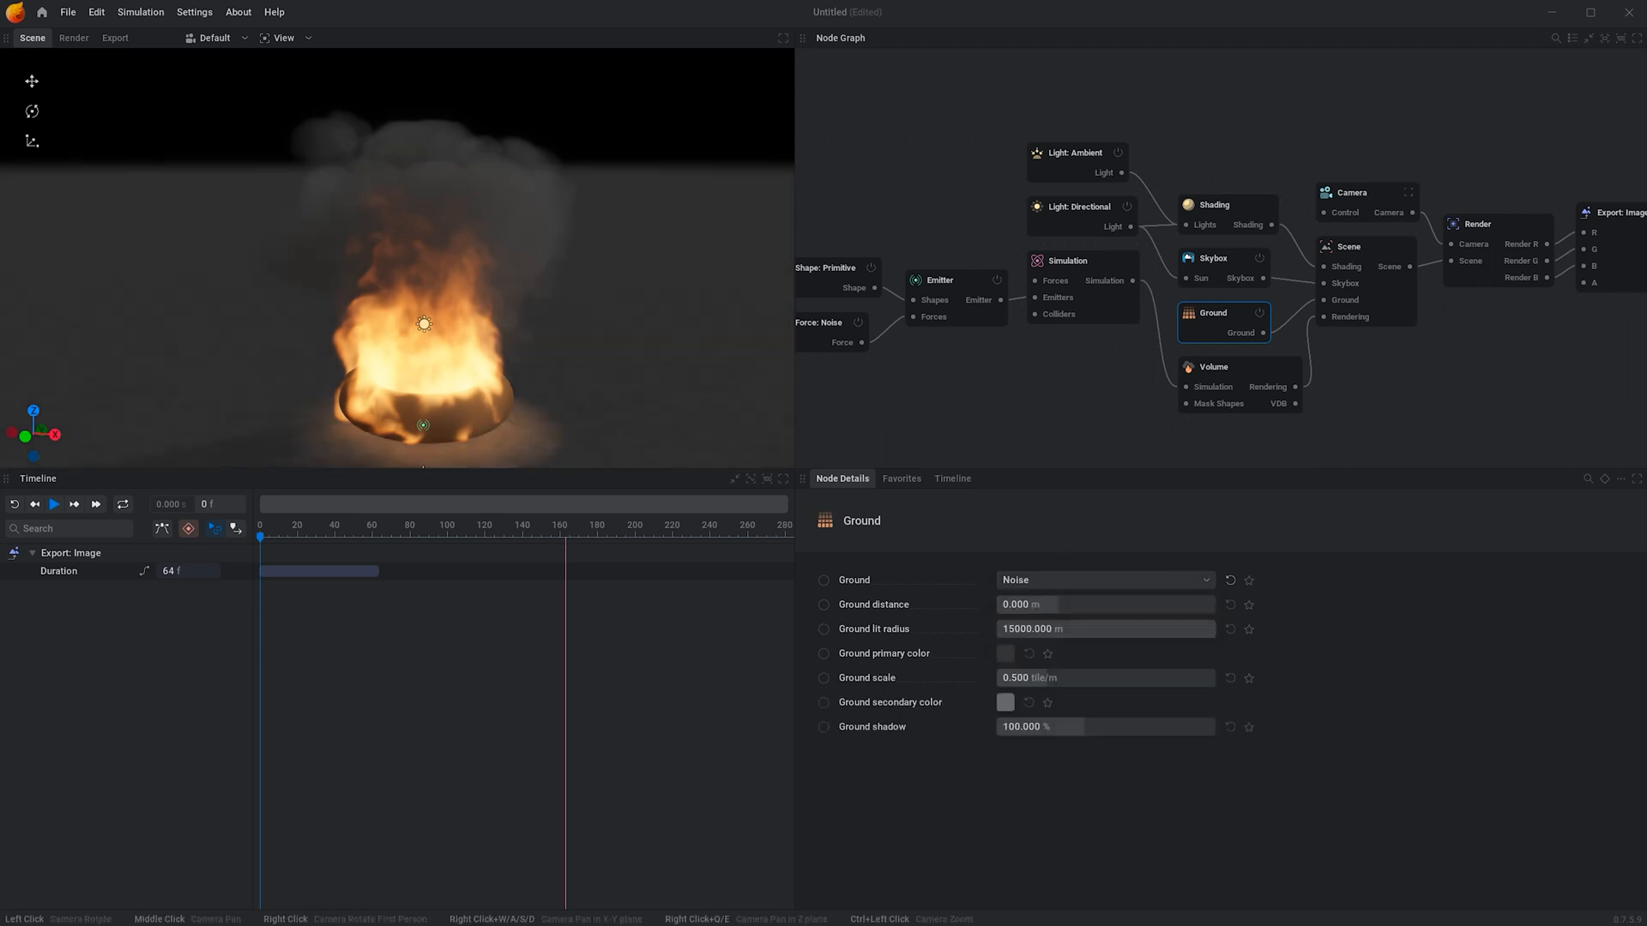
left_click_drag(576, 446, 583, 413)
middle_click_drag(582, 413, 644, 368)
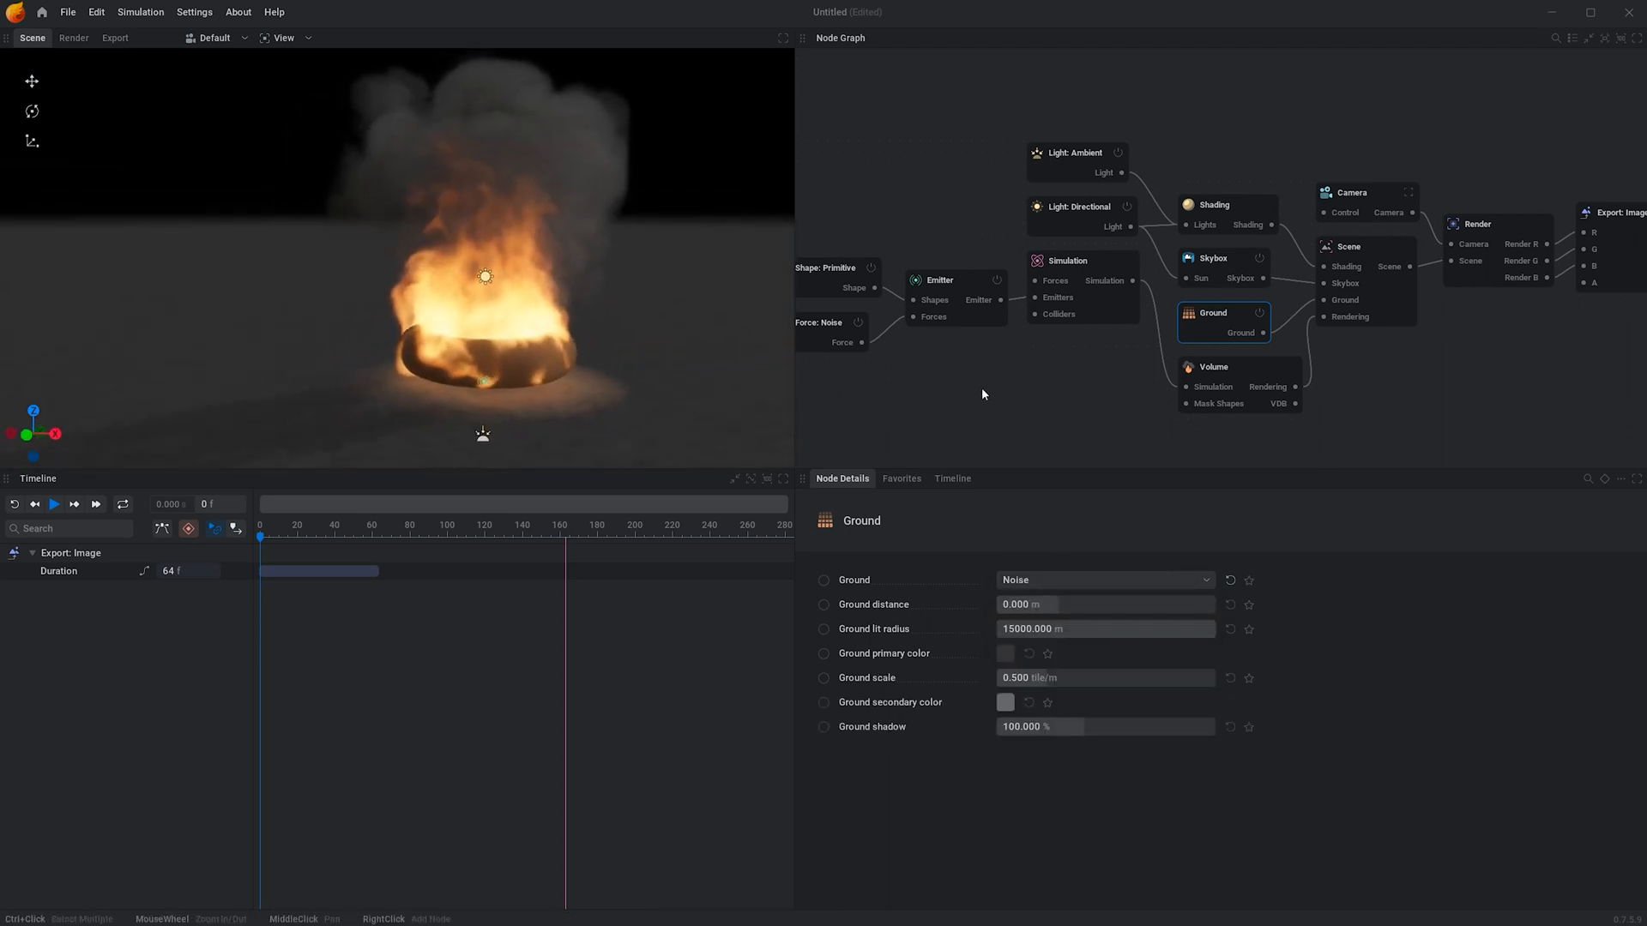
middle_click_drag(983, 394, 1067, 390)
scroll(544, 594, "down", 5, "ctrl")
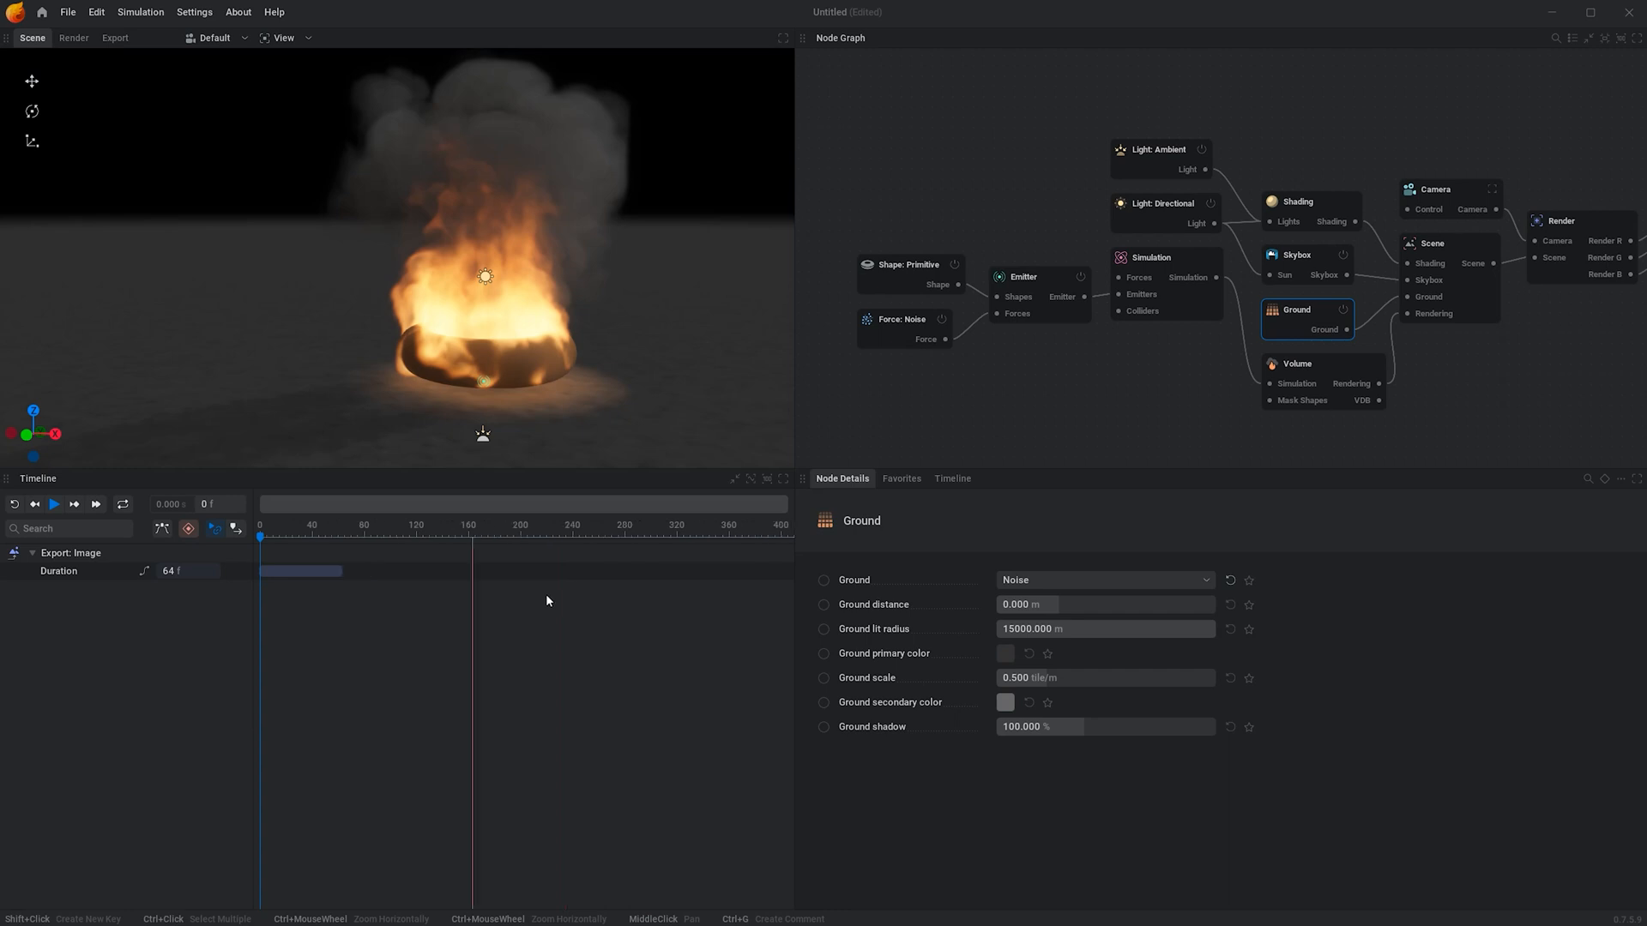
scroll(441, 630, "down", 3)
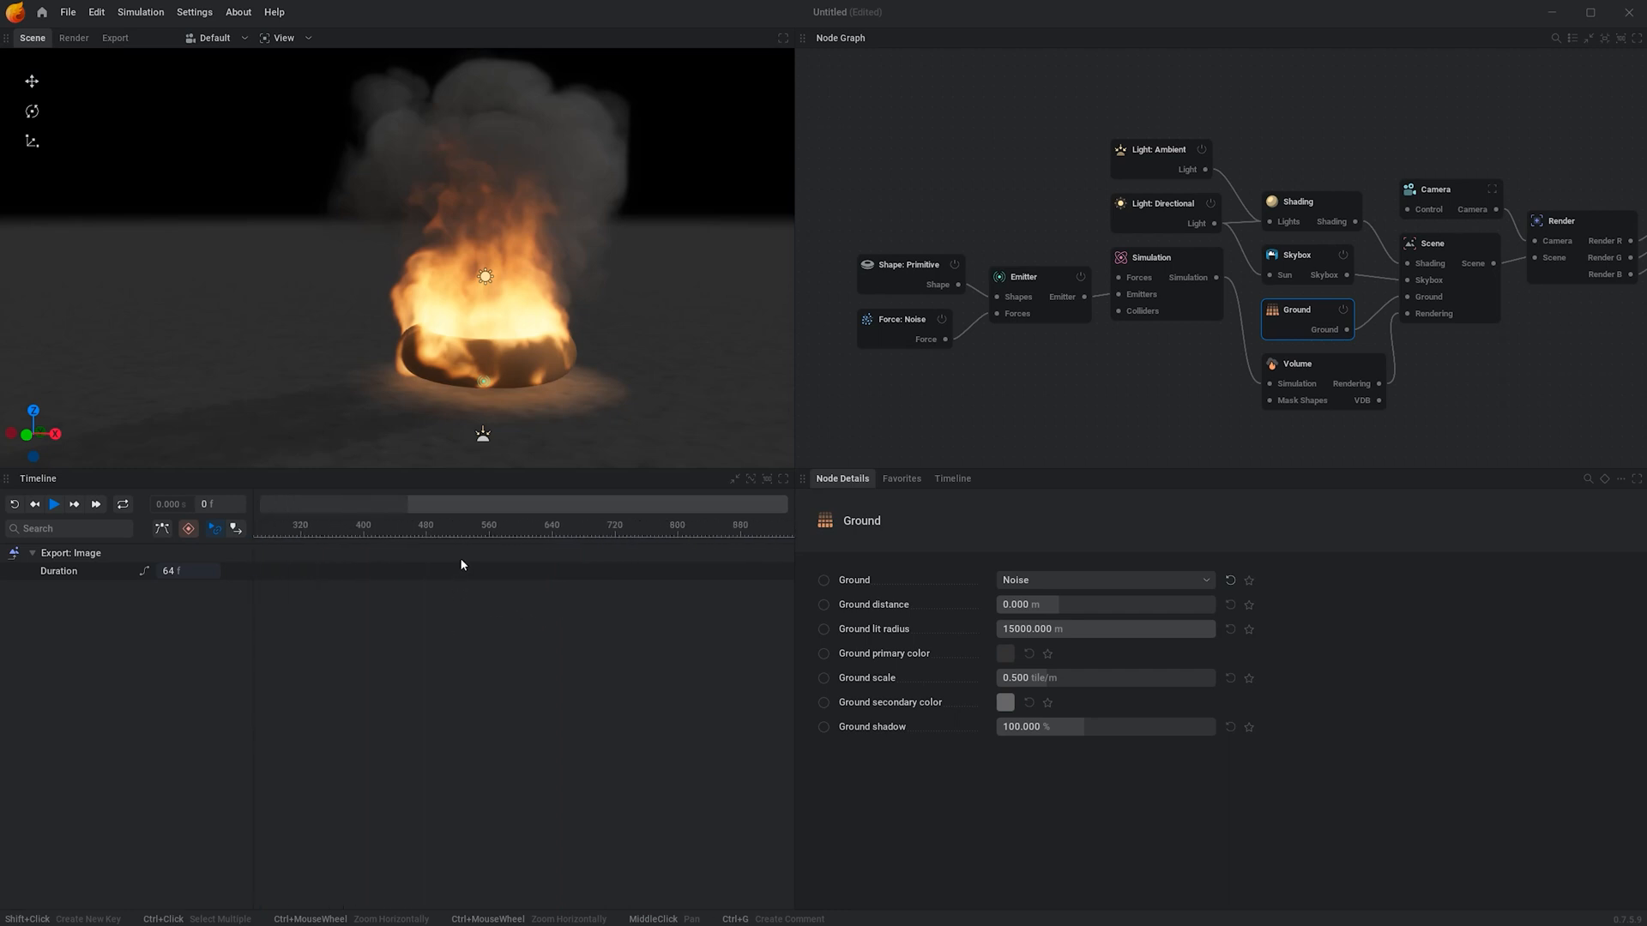
scroll(460, 558, "up", 3)
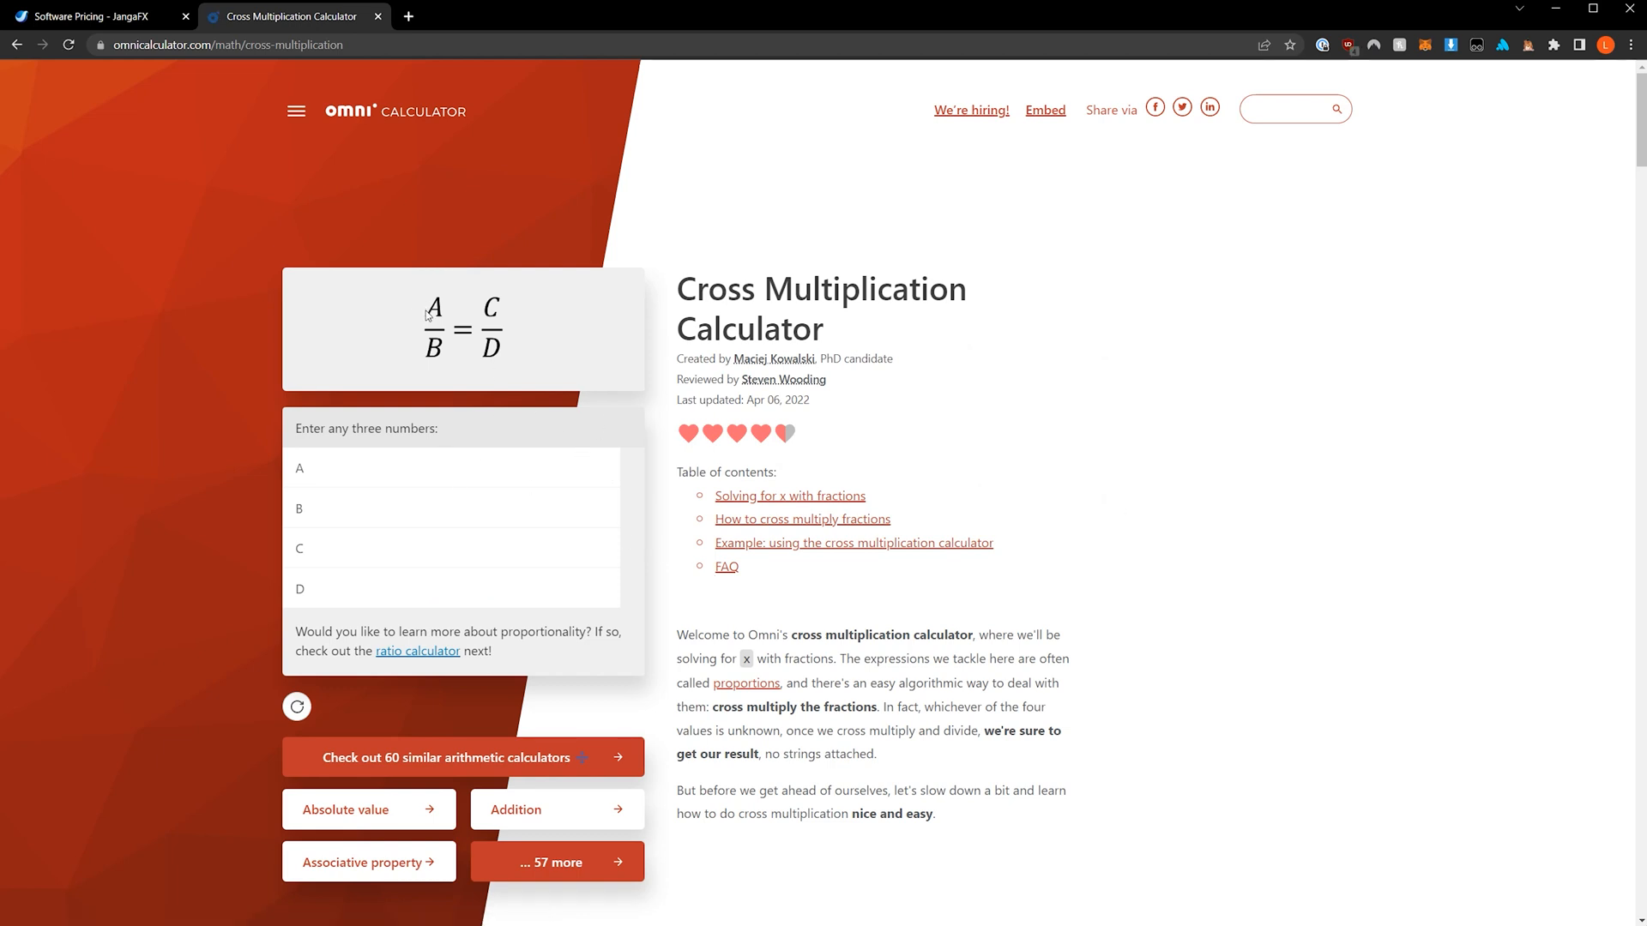
Switch to the browser's cross multiplication calculator and solve for D with A 24, B 60 and C 200.
left_click(571, 464)
type("24")
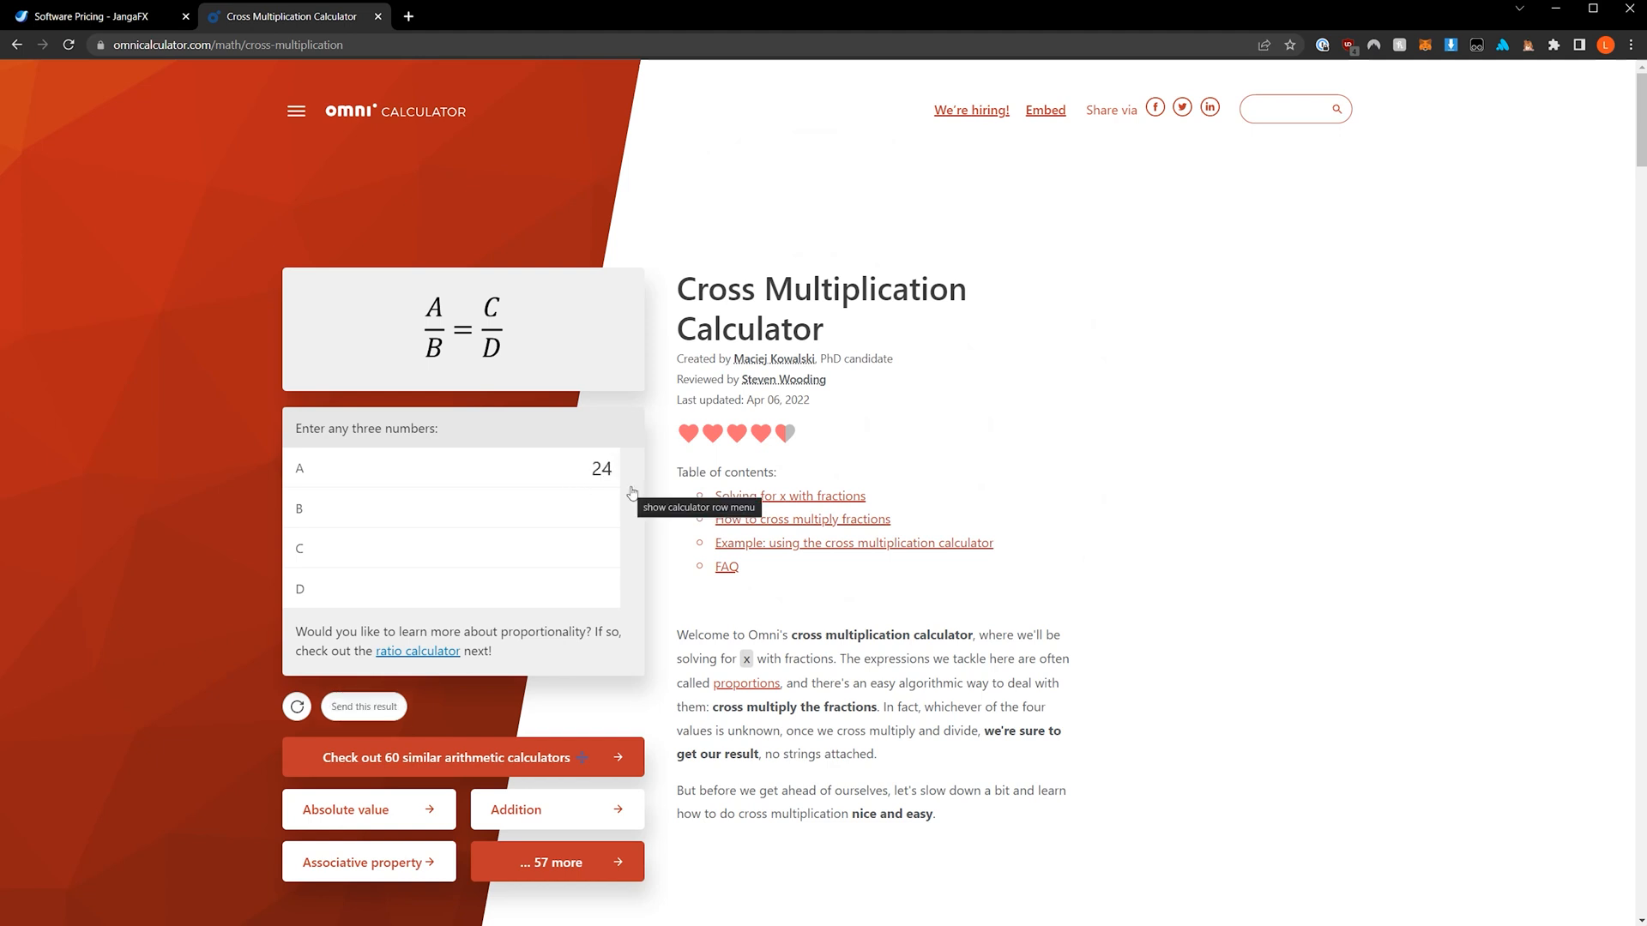
key("Tab")
type("60")
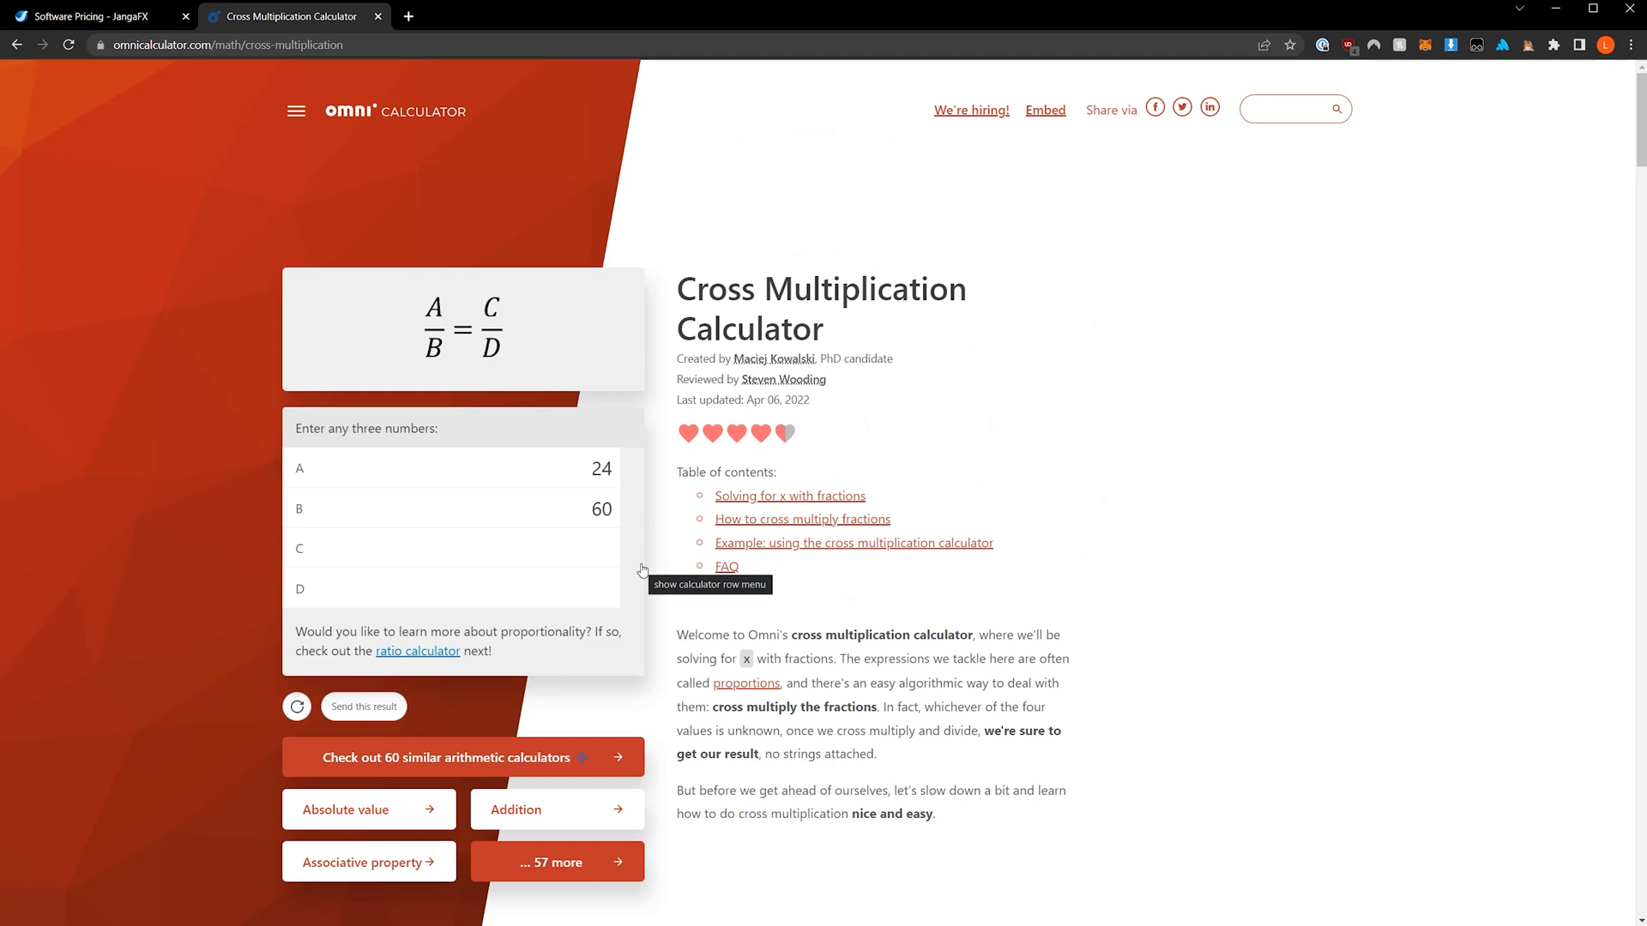
key("Tab")
type("200")
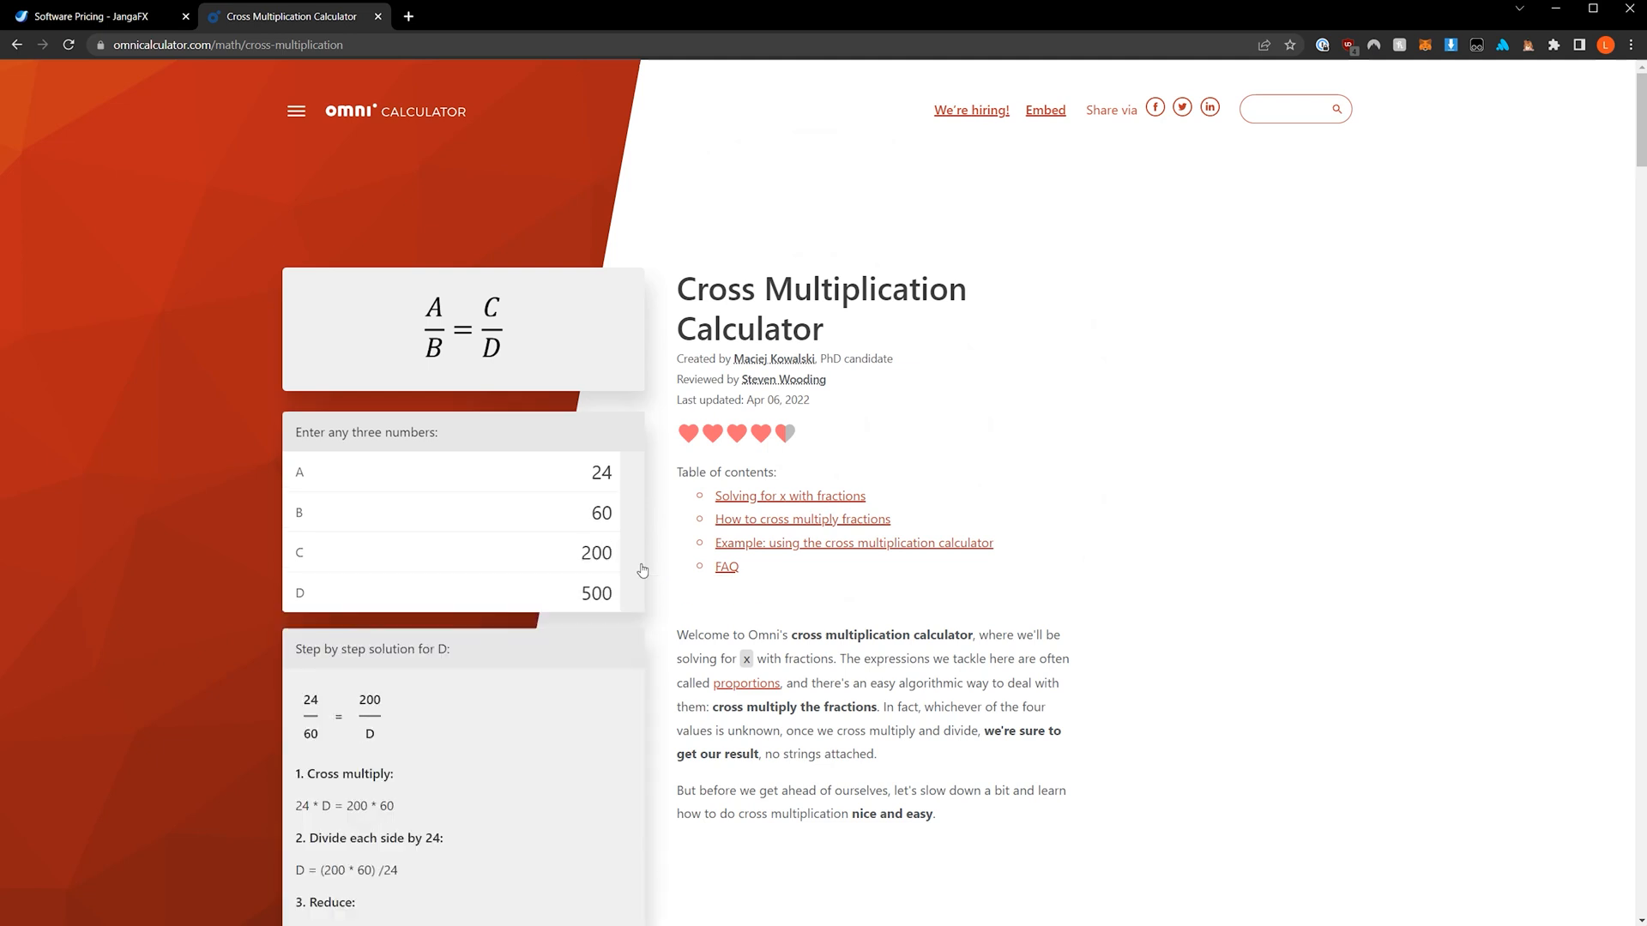
double_click(583, 592)
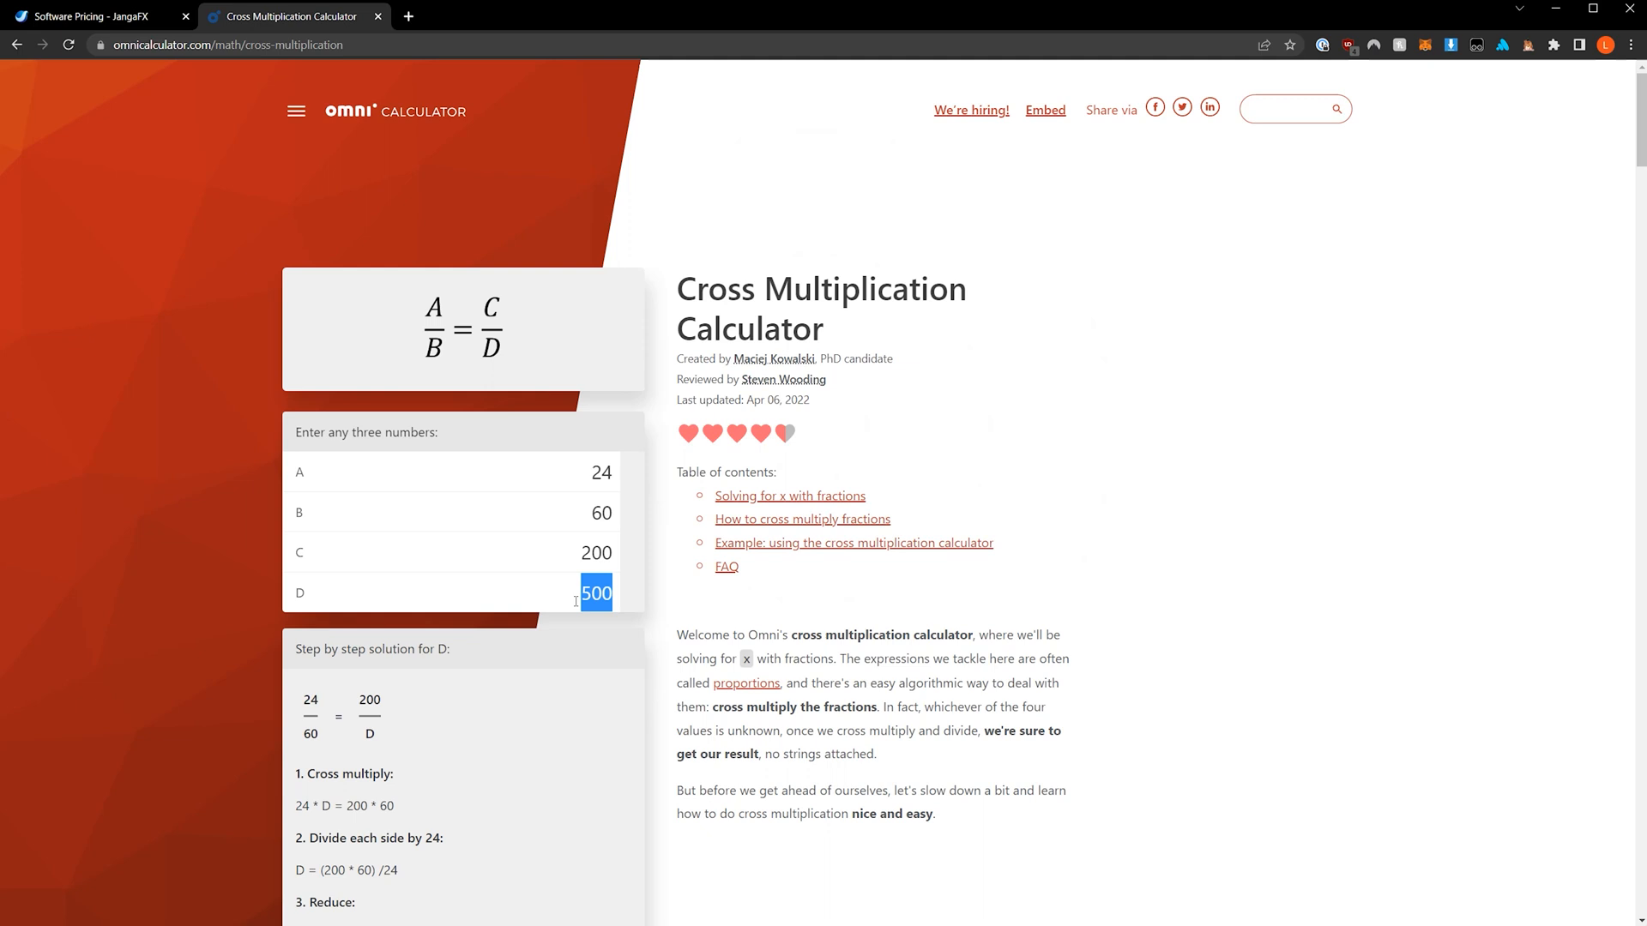
left_click(575, 601)
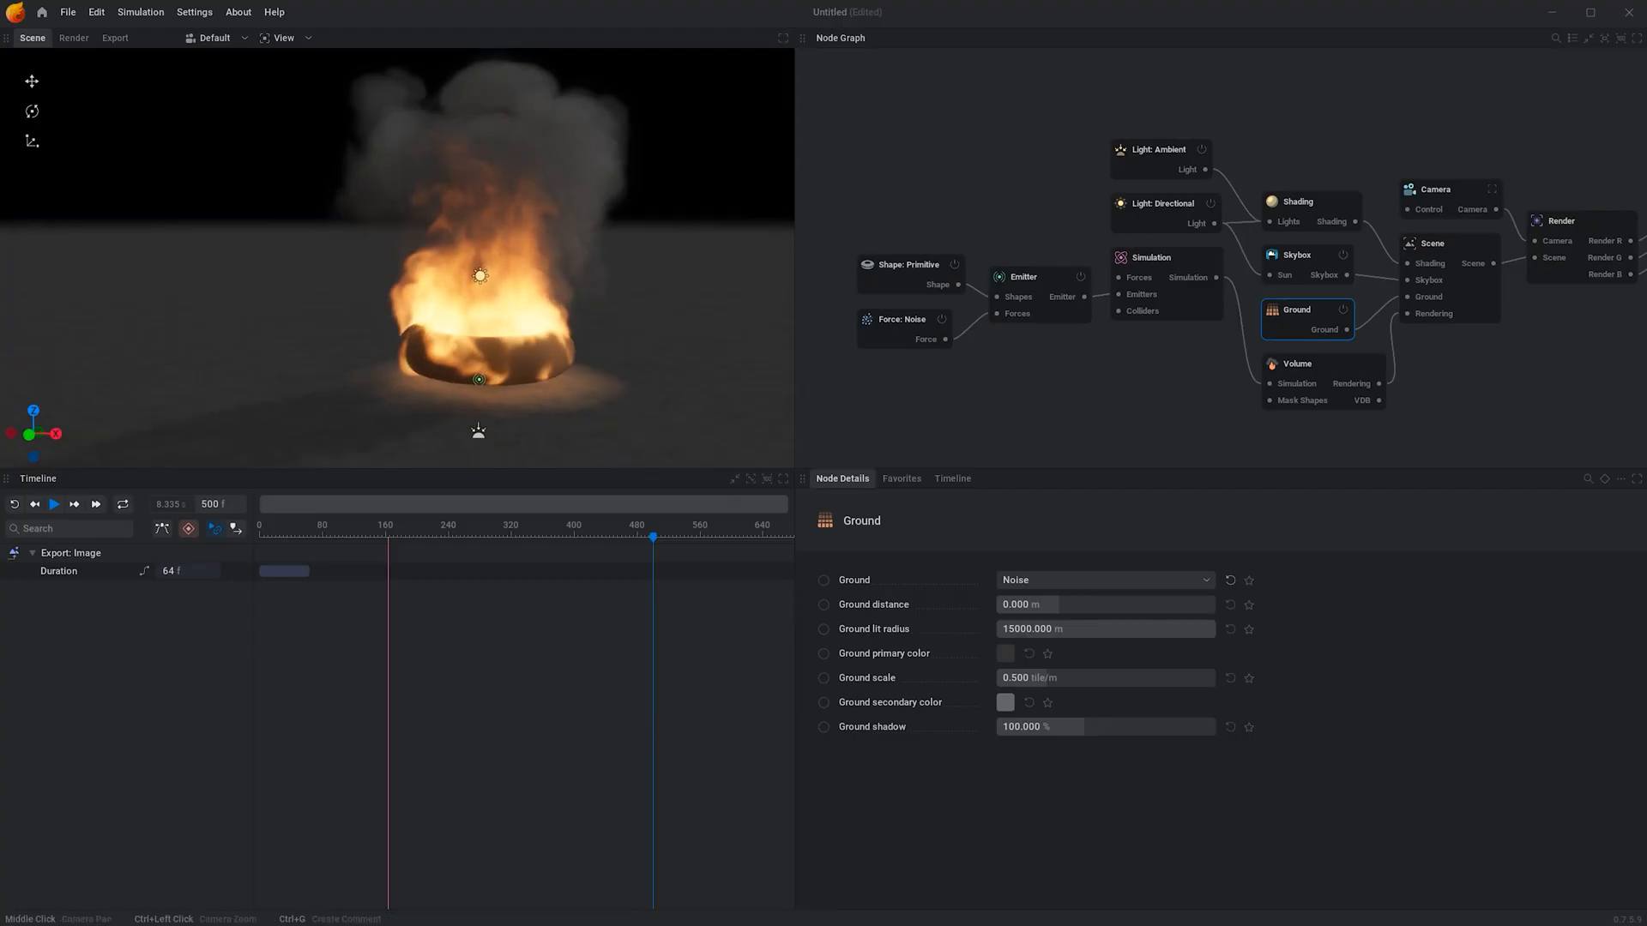
Switch back to EmberGen, scrub the timeline to about frame 246 and reset the simulation to frame 0.
middle_click_drag(697, 315, 627, 320)
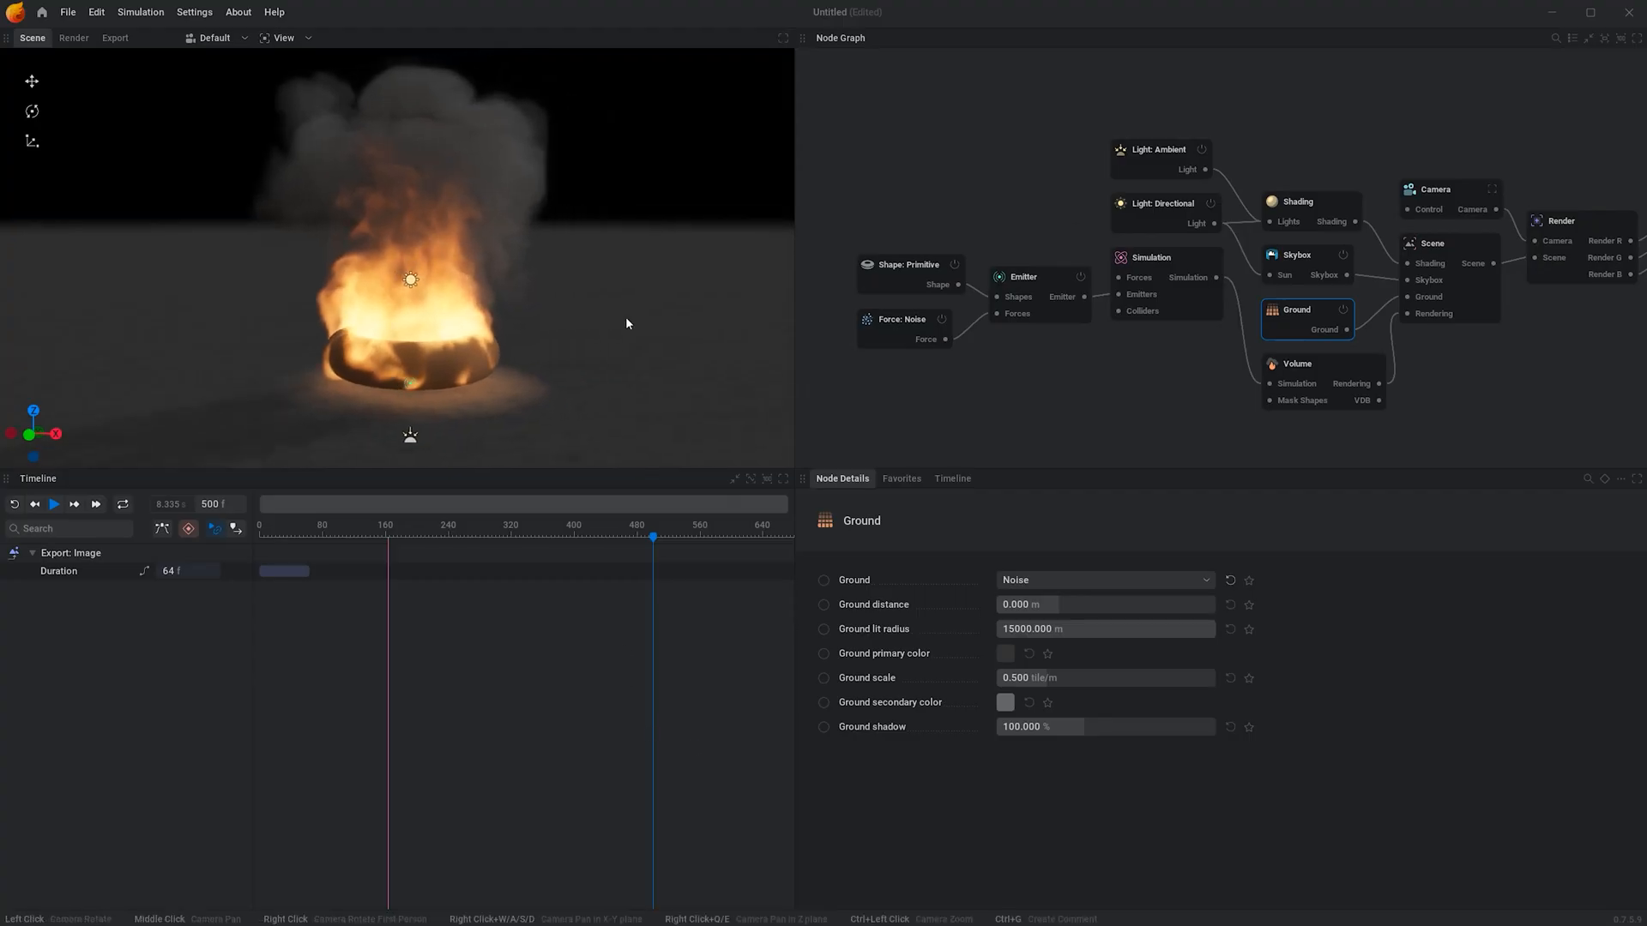
mouse_move(627, 320)
left_mouse_down()
mouse_move(636, 288)
mouse_move(630, 316)
left_mouse_up()
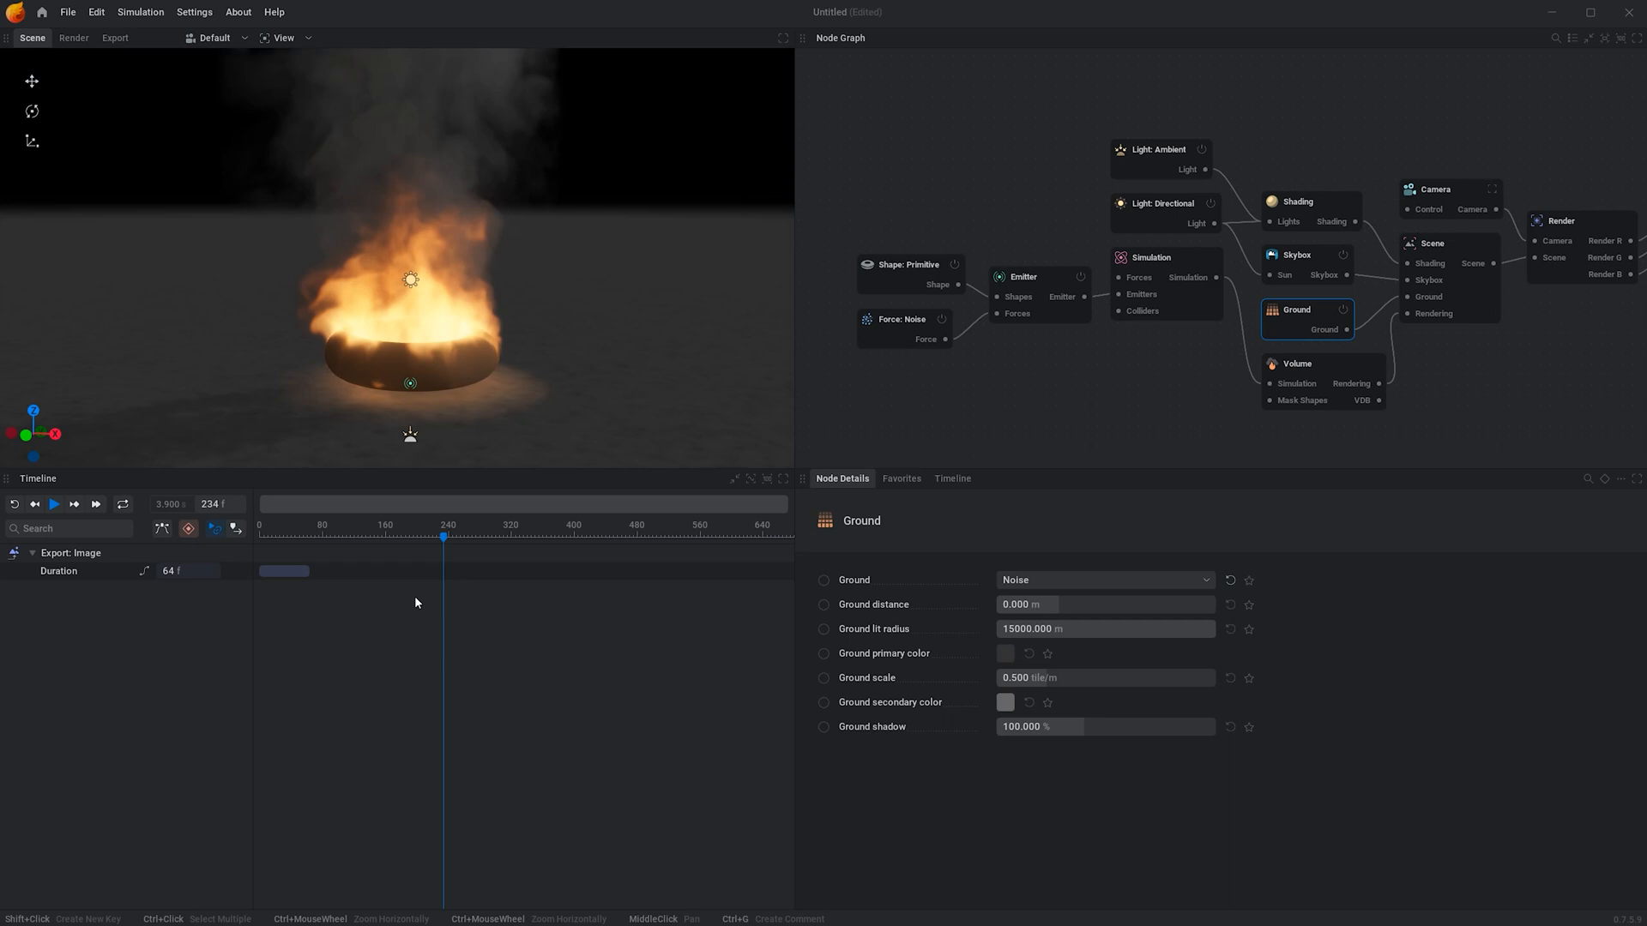
left_click_drag(508, 534, 453, 534)
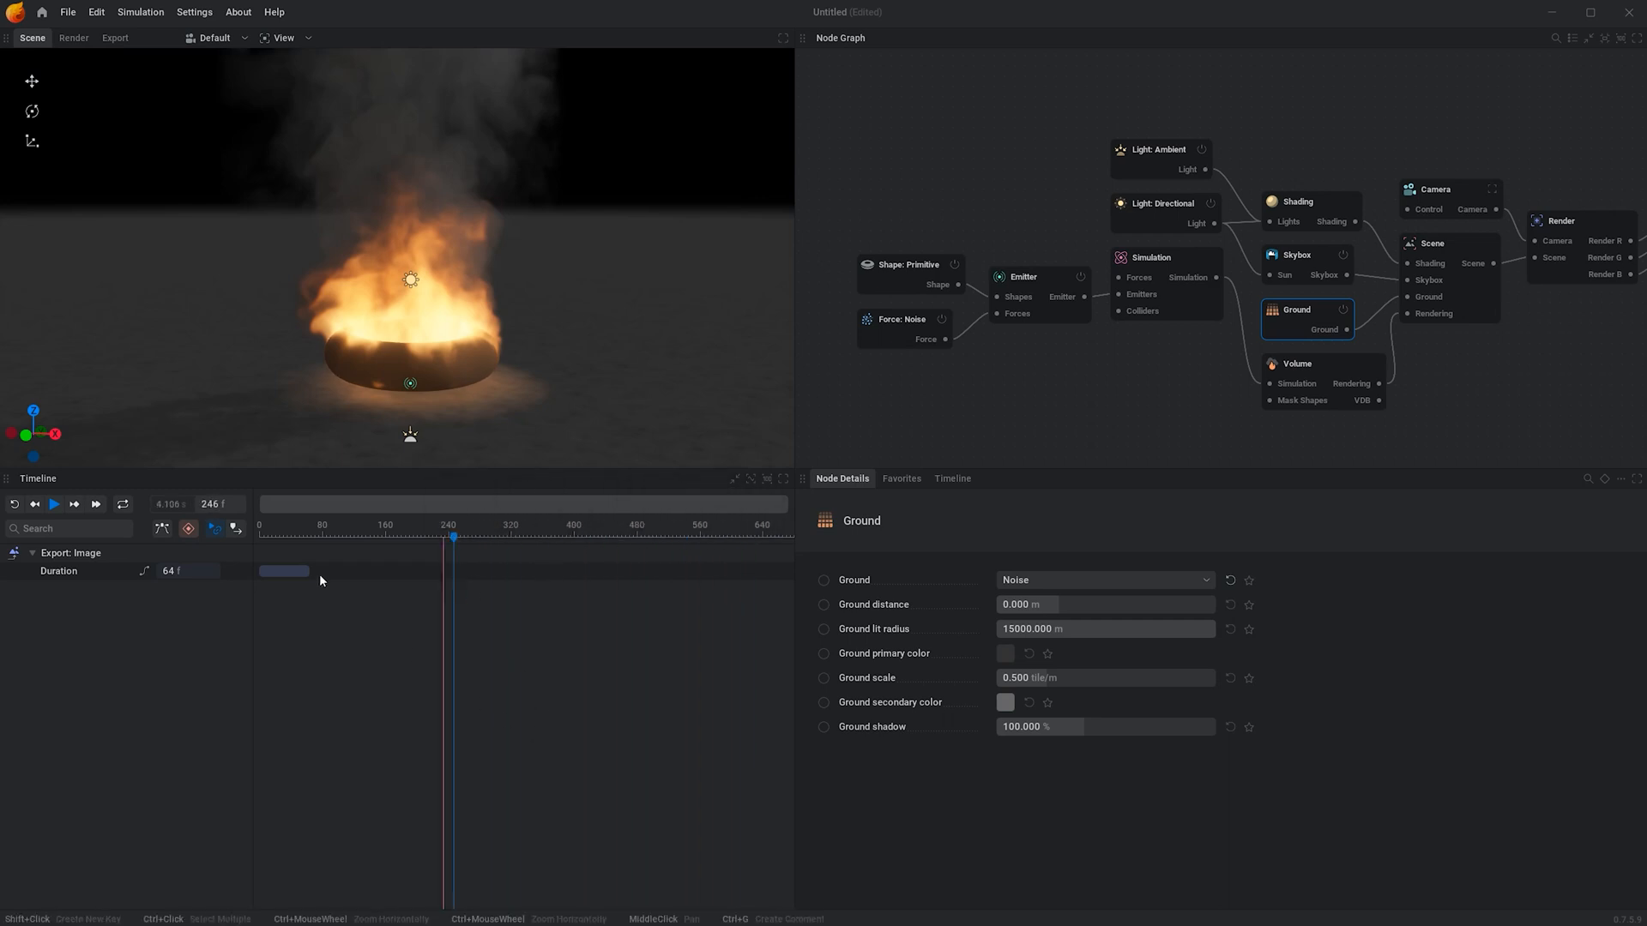
left_click(14, 504)
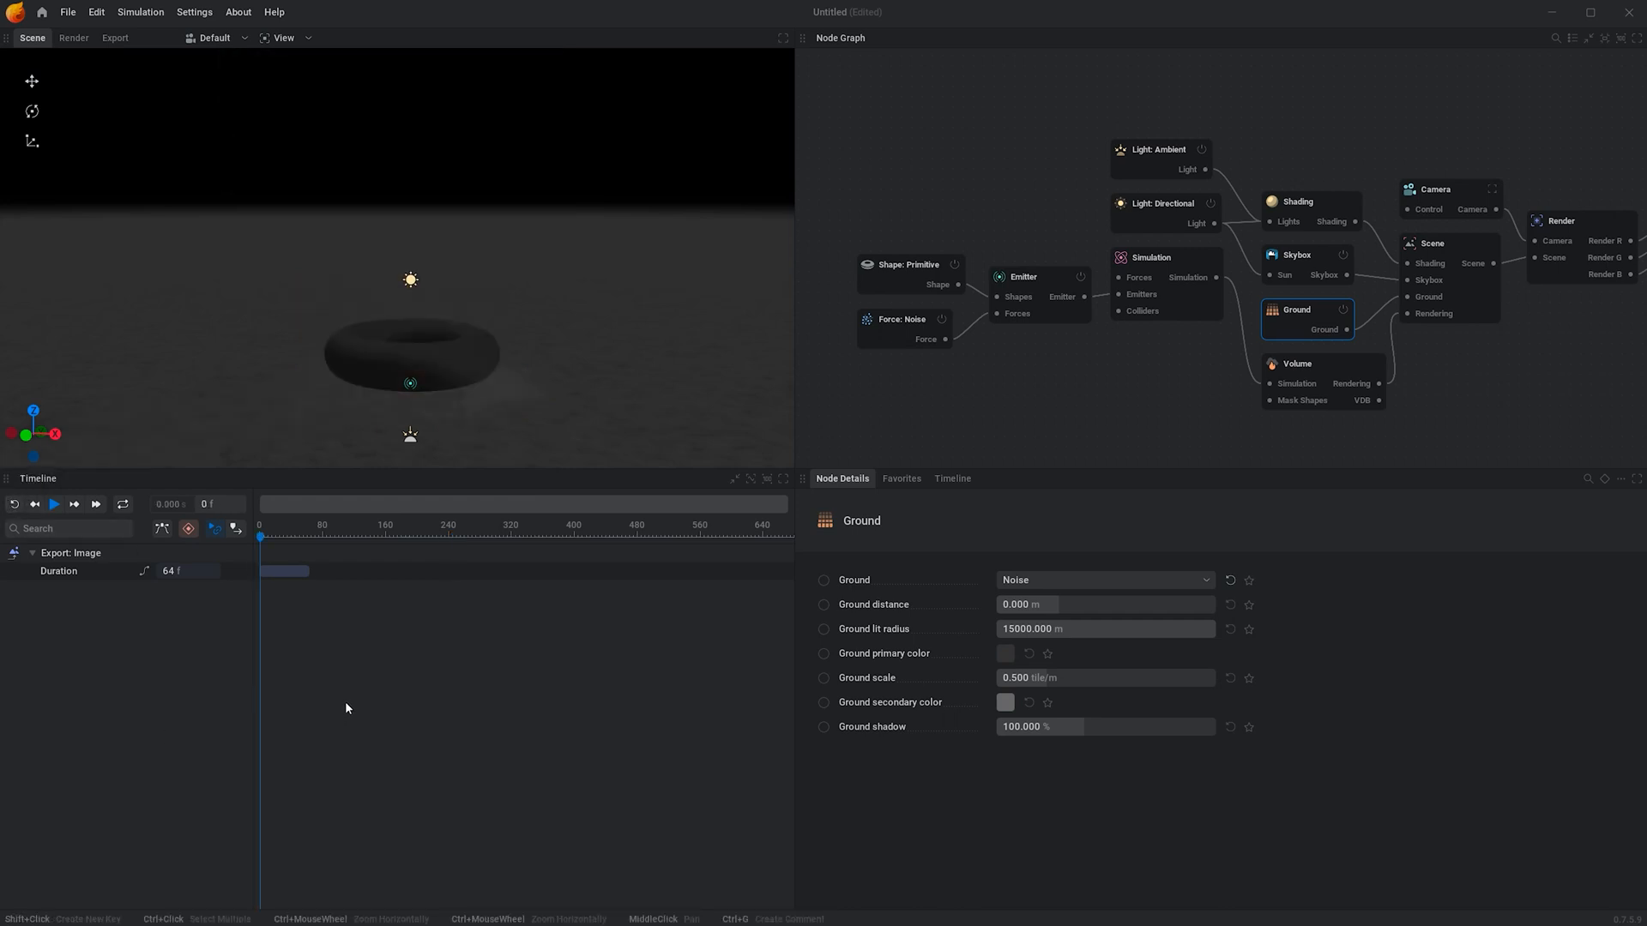
key("space")
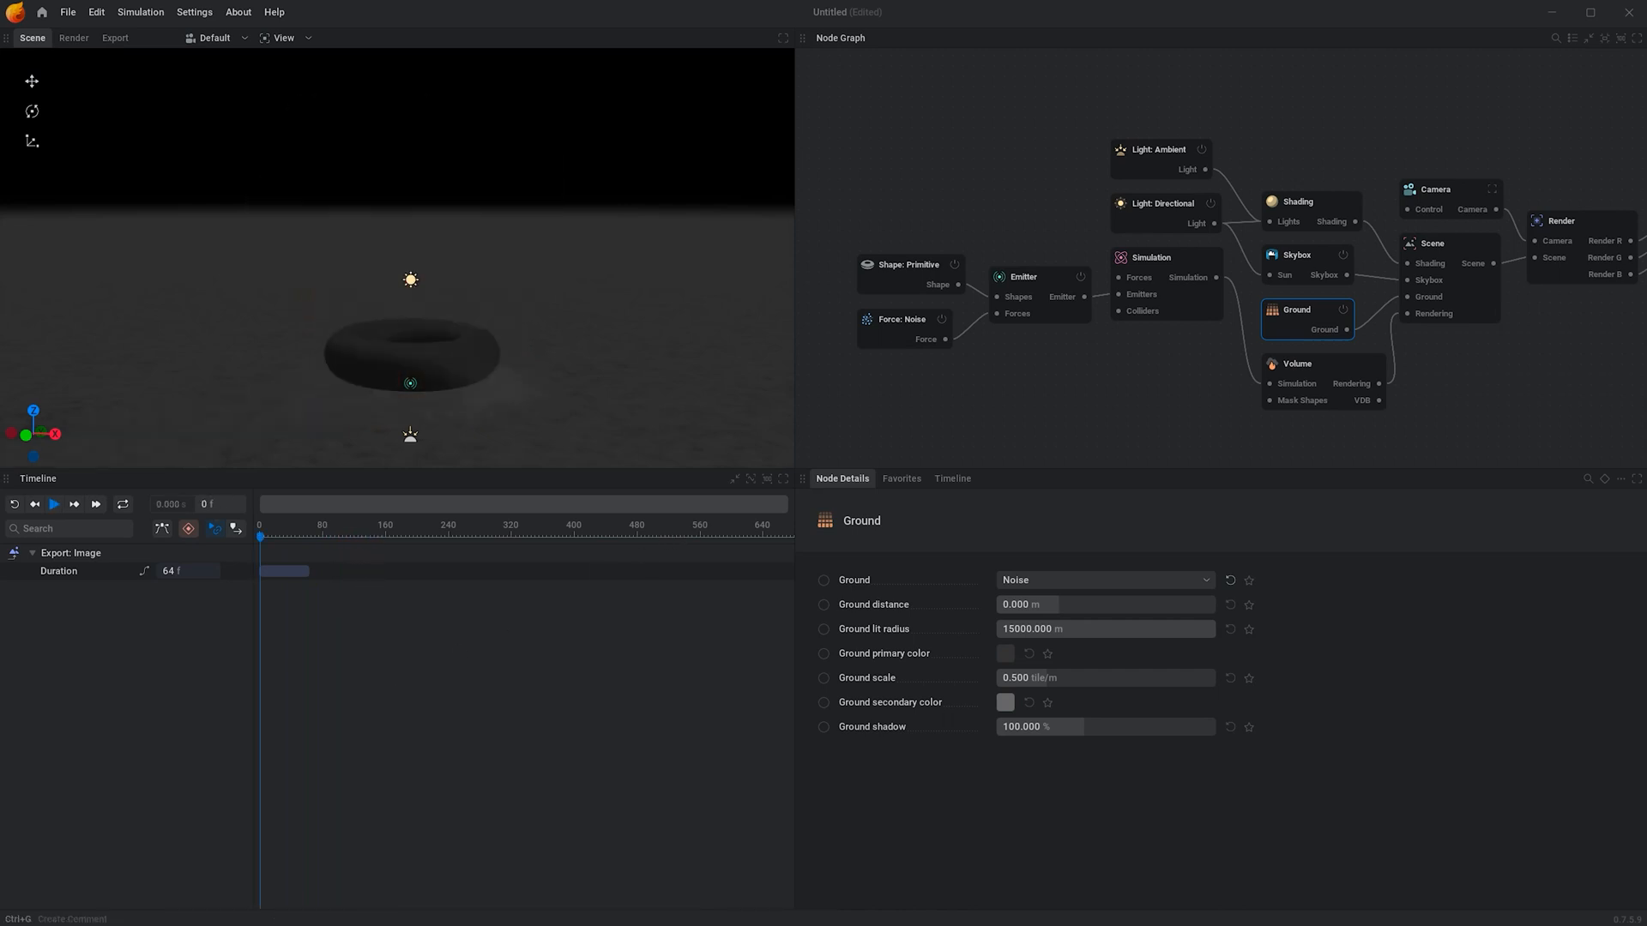
Change the Shape: Primitive node to a Cylinder with a height of 0.1 m and play the simulation.
left_click(893, 276)
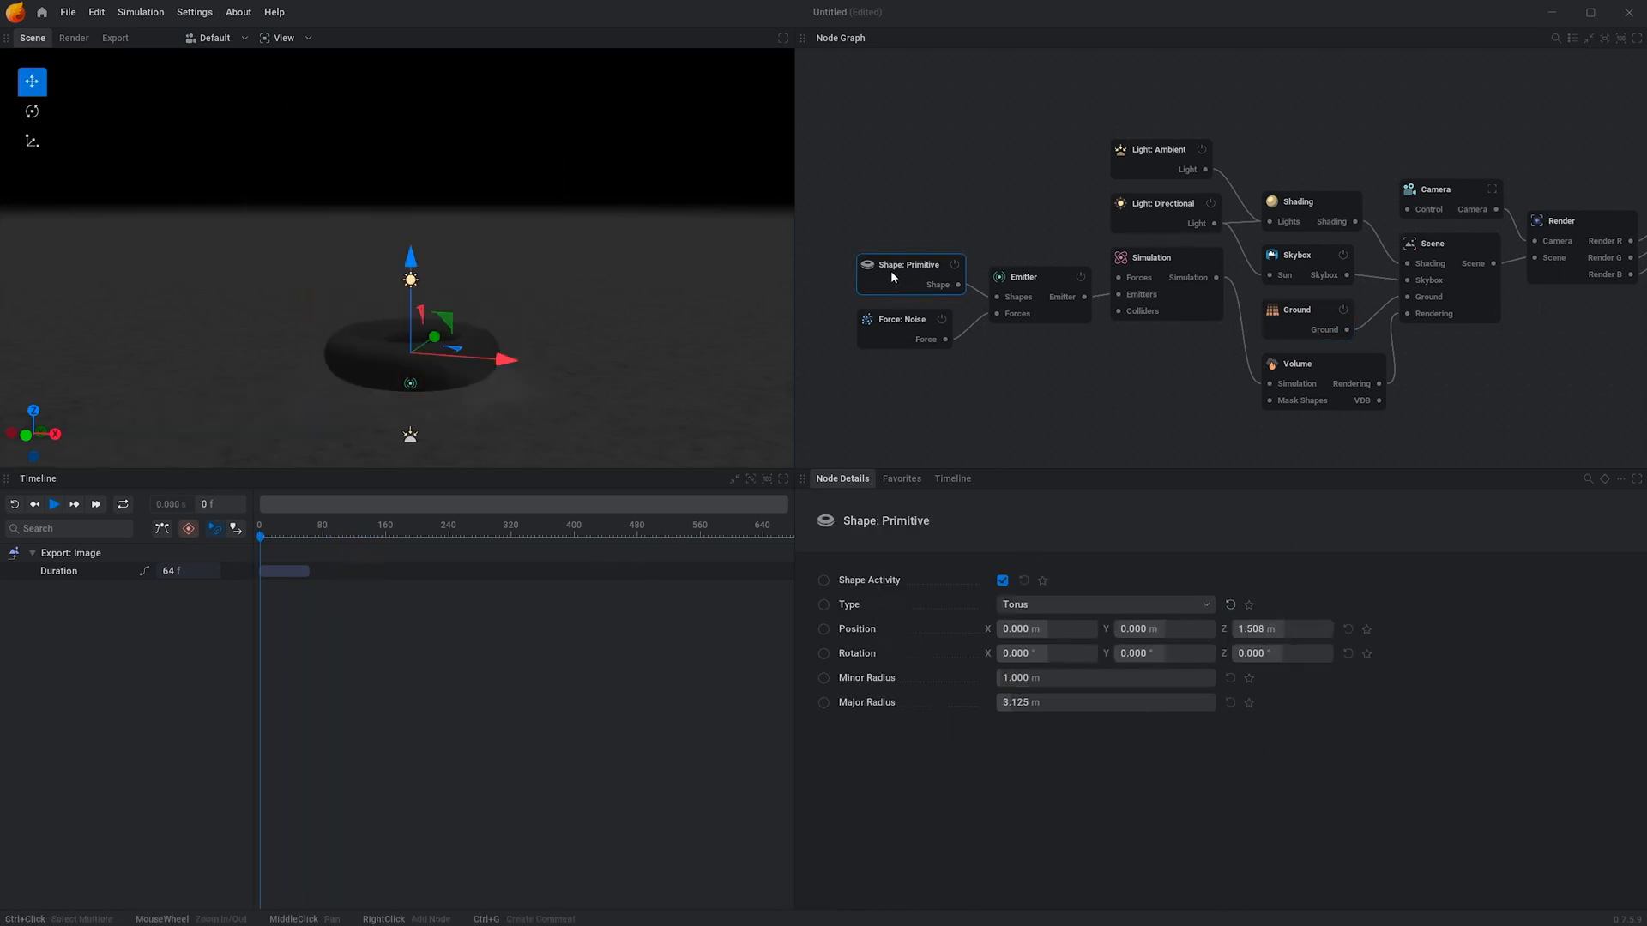
left_click(1060, 607)
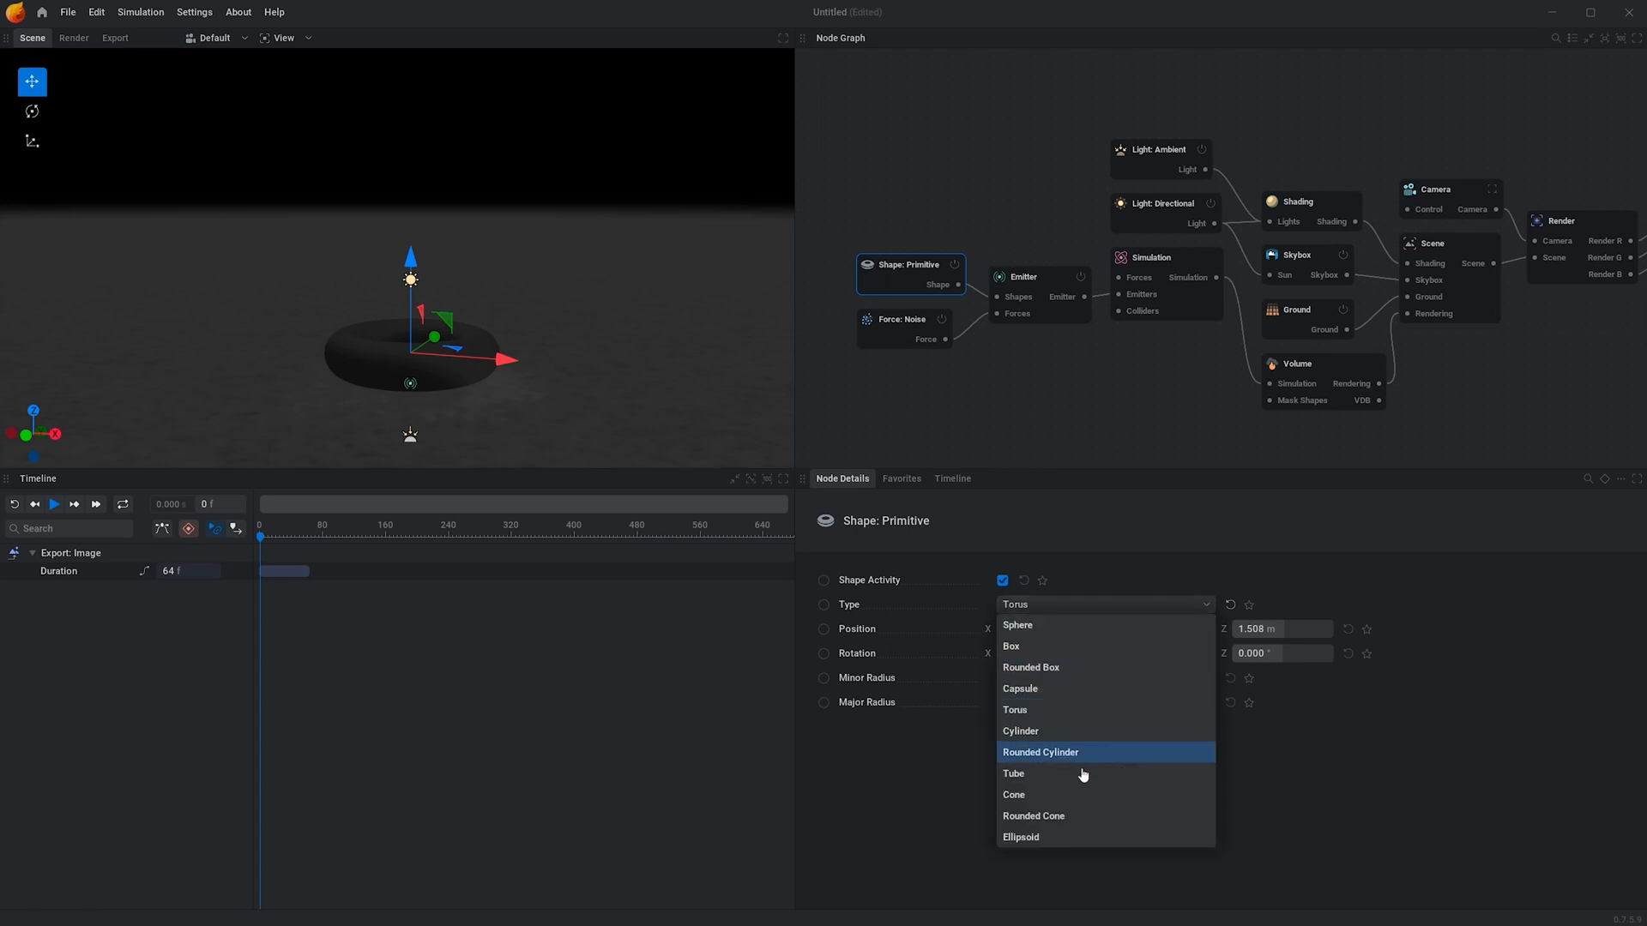
left_click(1077, 732)
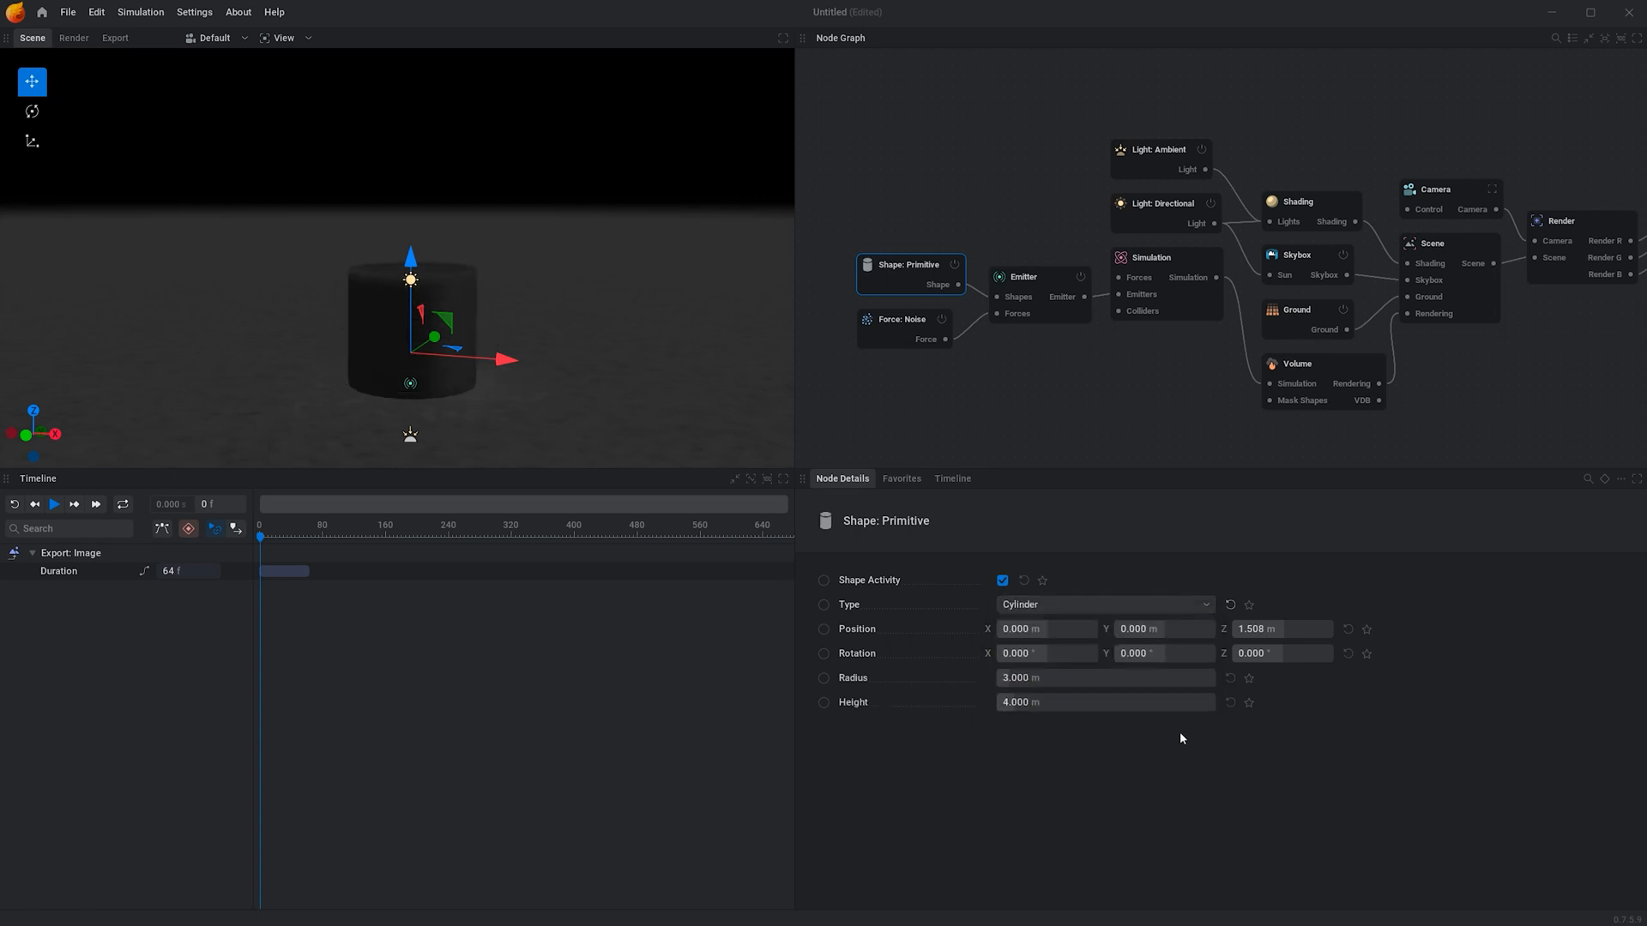
left_click(1121, 703)
type("60")
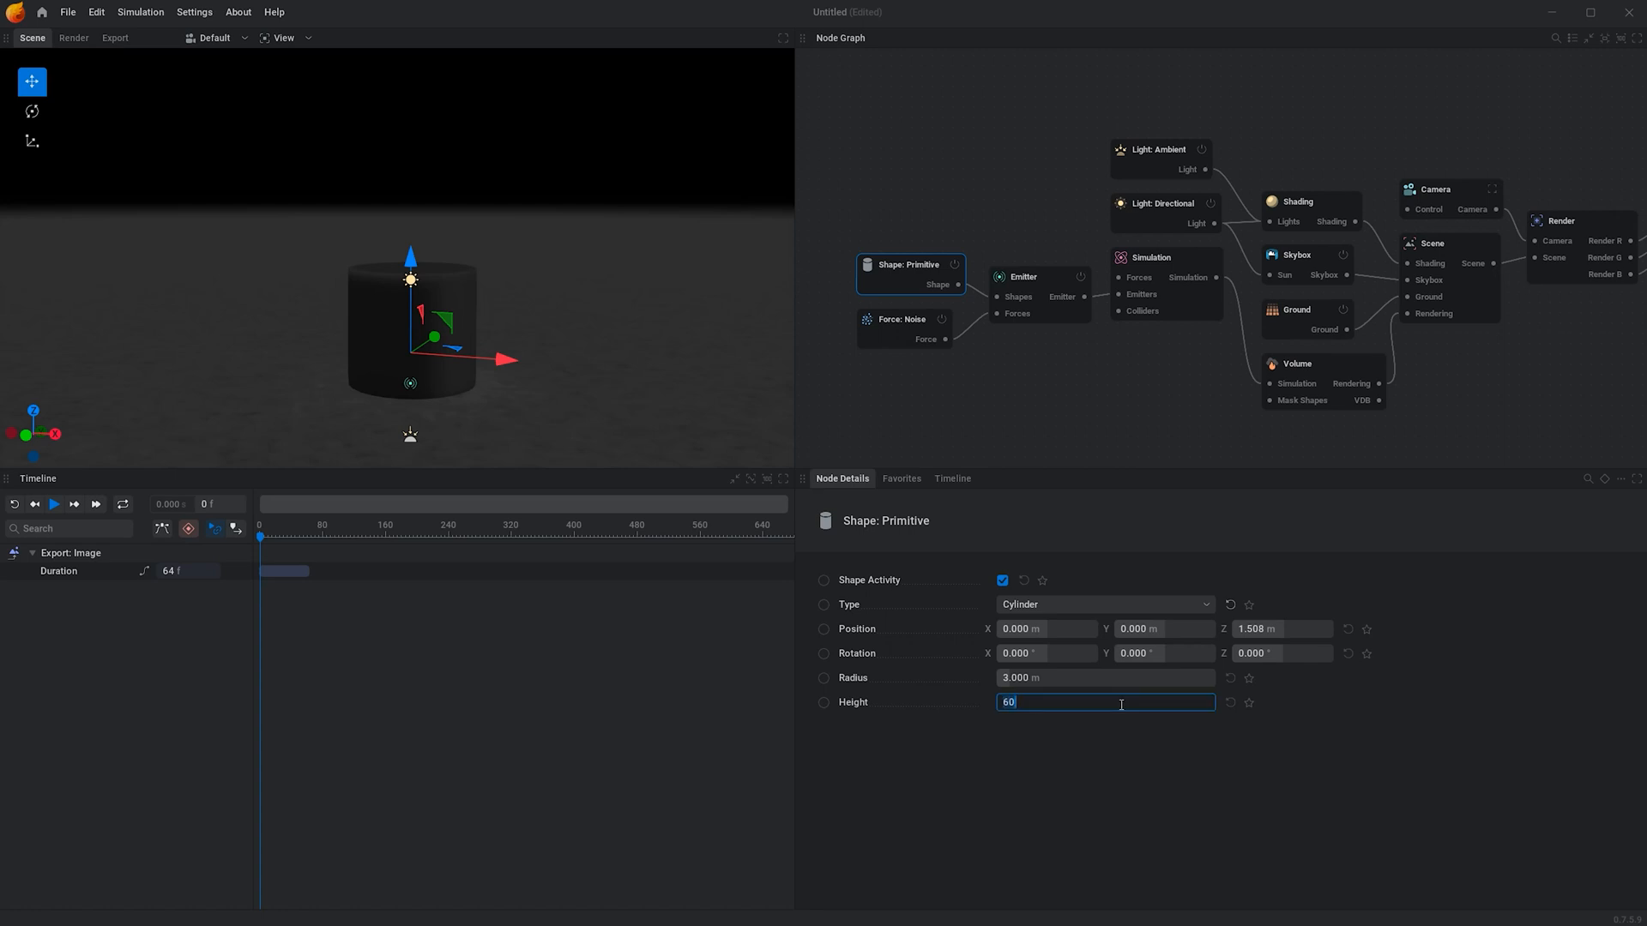
type("100")
key("Return")
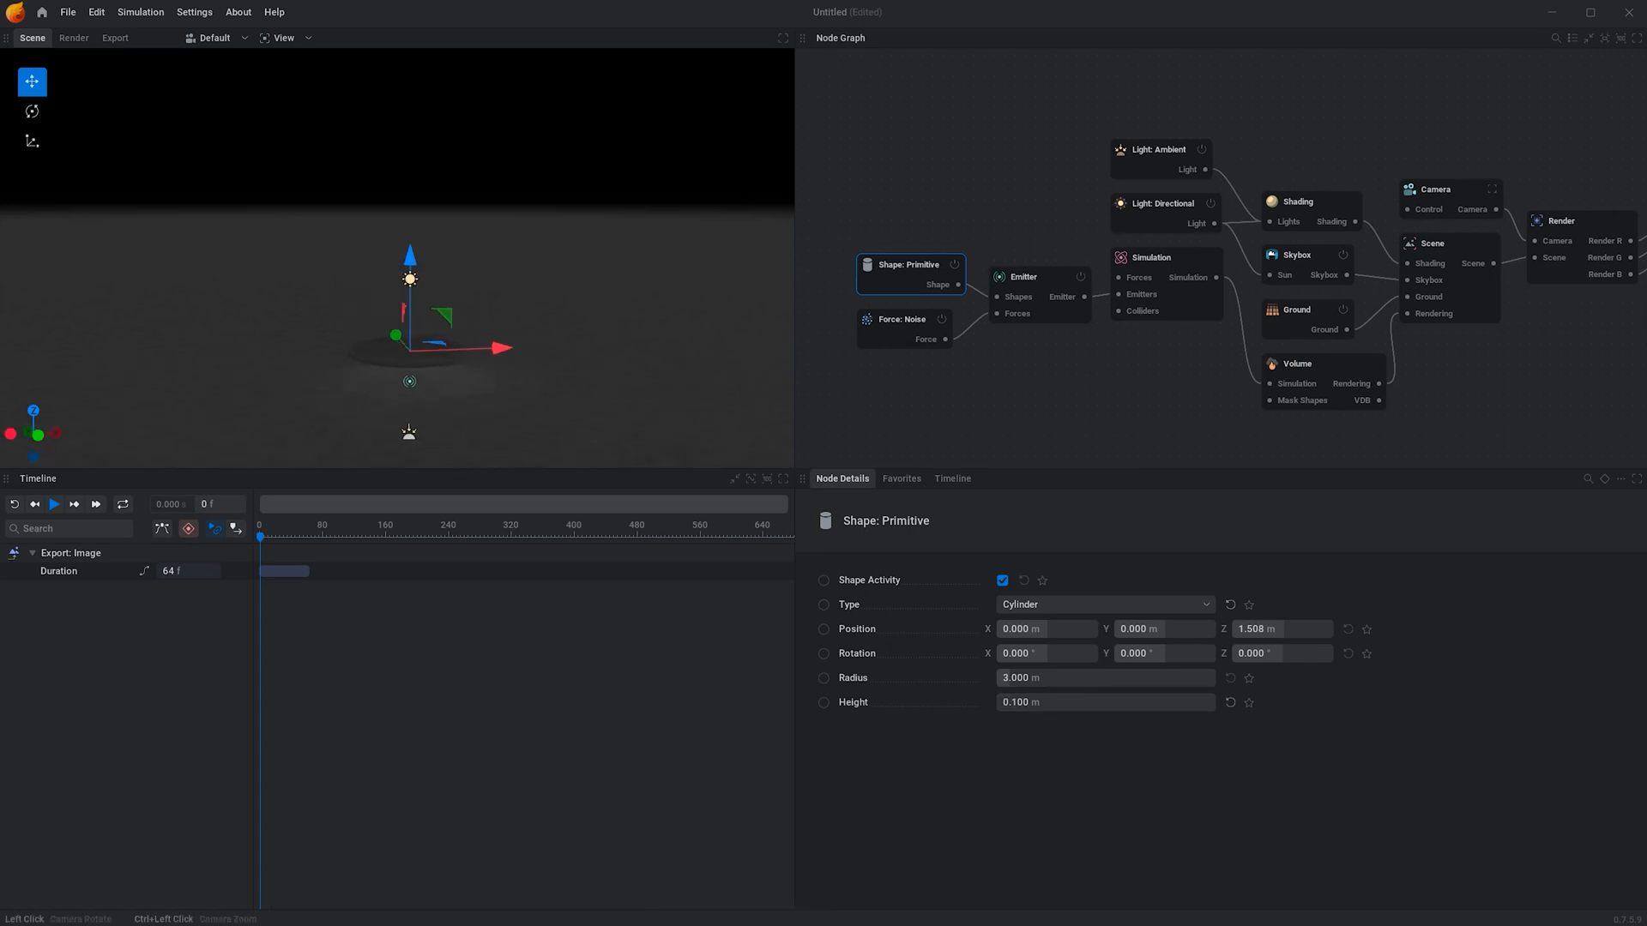
left_click(54, 505)
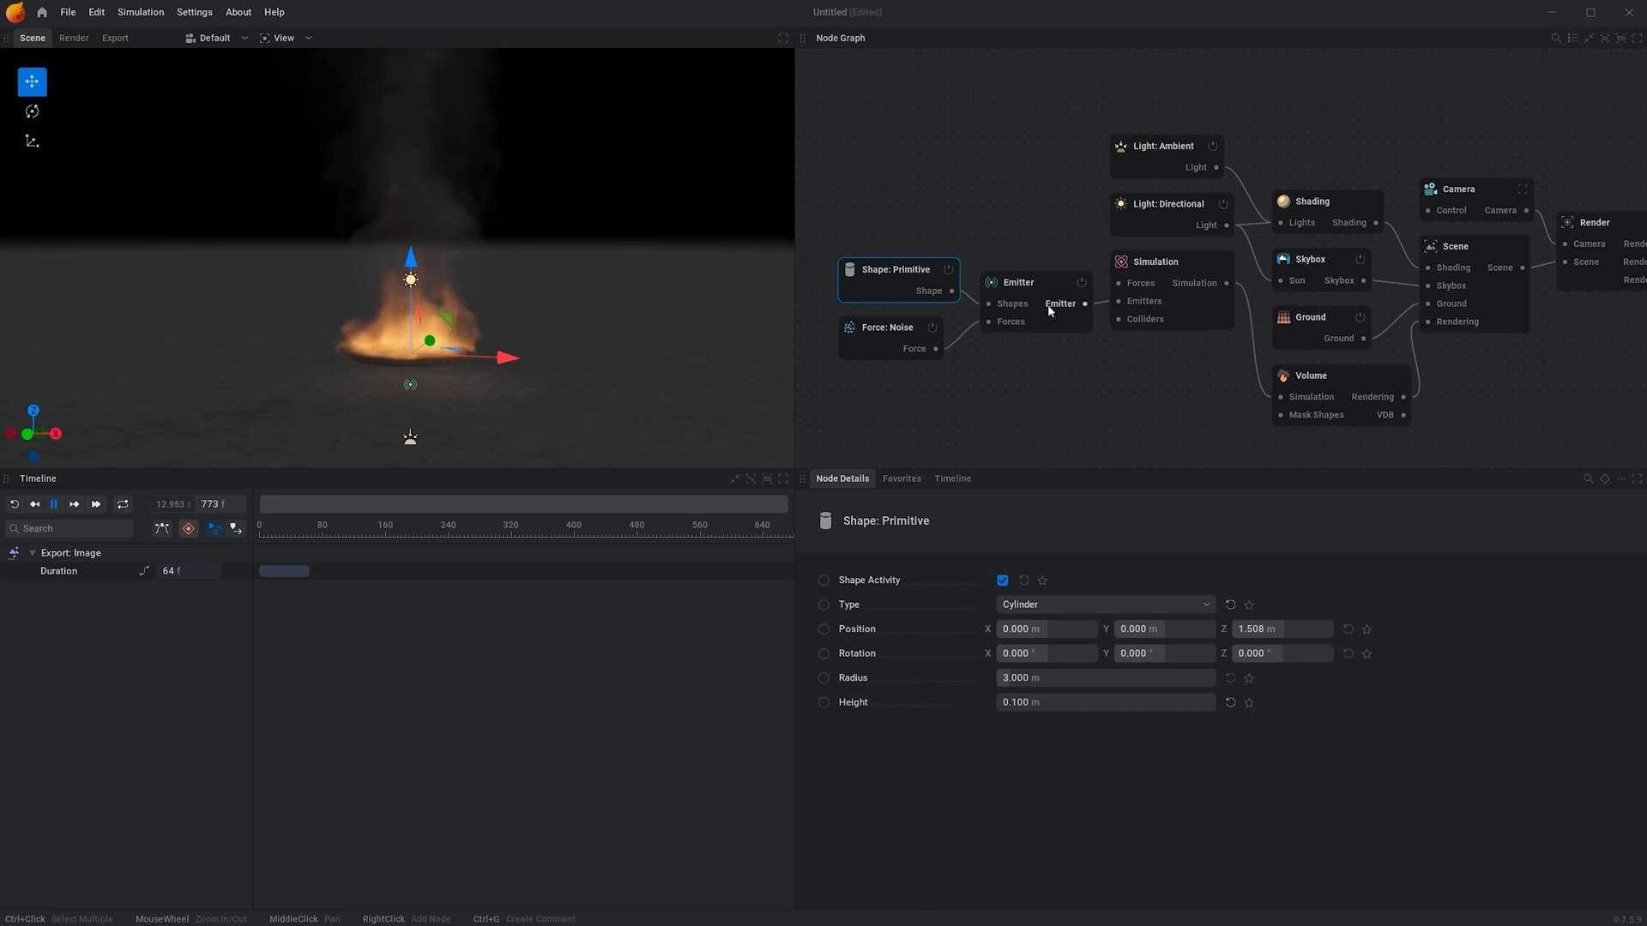
Try No Emission as the Emitter node's fuel emission and return it to Add.
left_click(1050, 310)
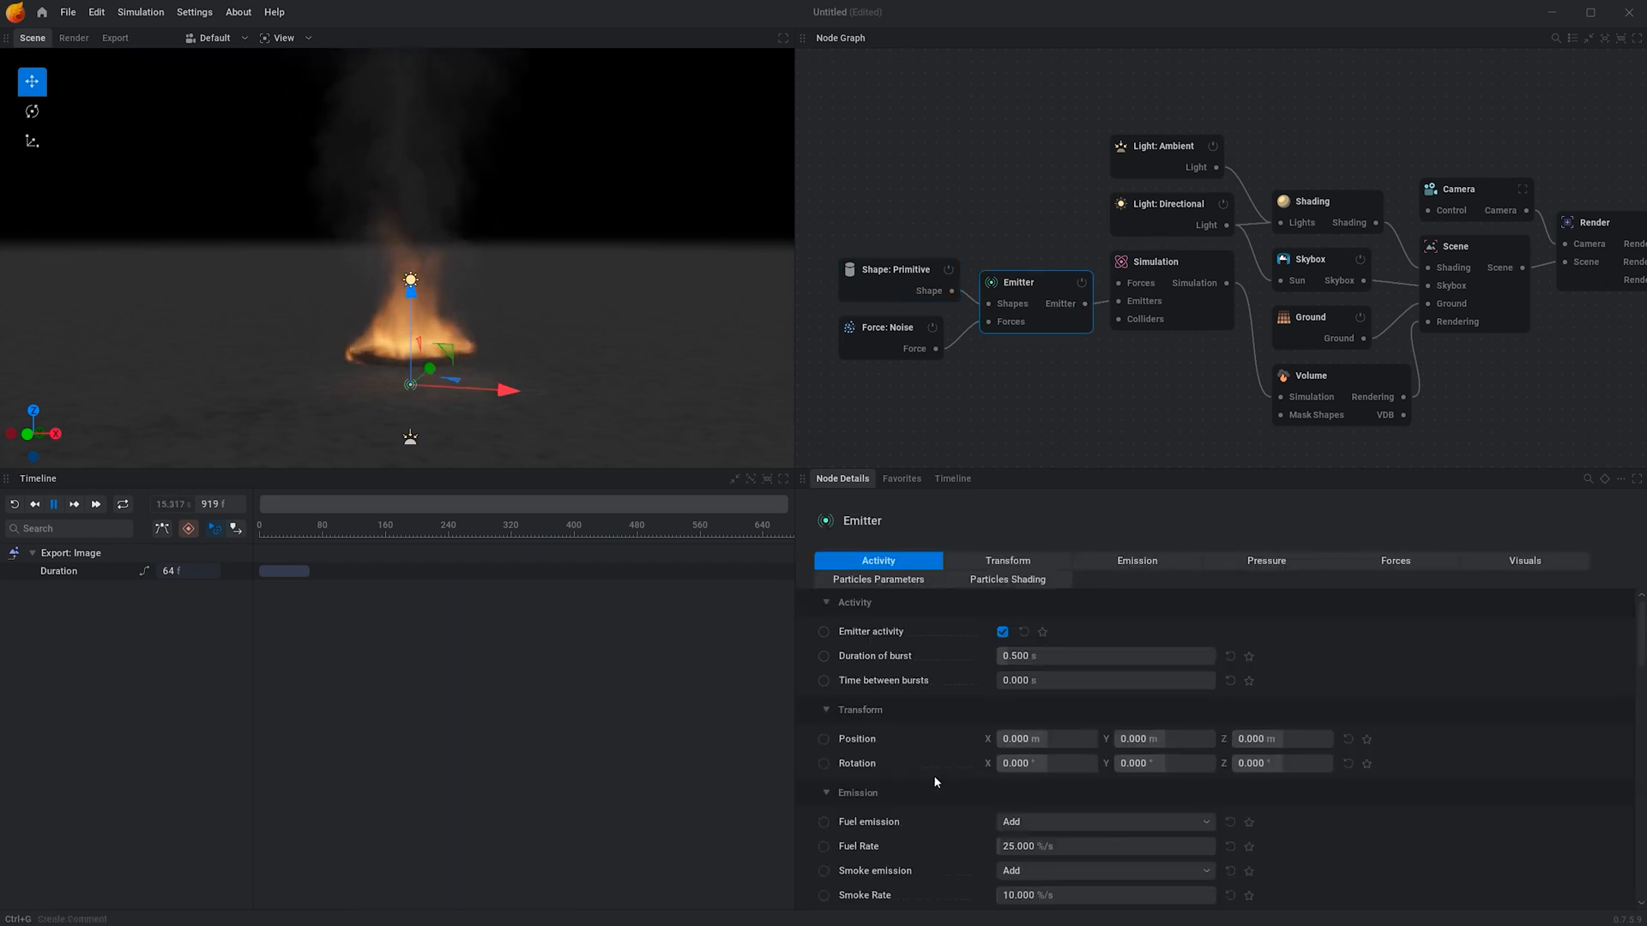
scroll(953, 811, "down", 1)
scroll(954, 811, "down", 1)
left_click(1045, 756)
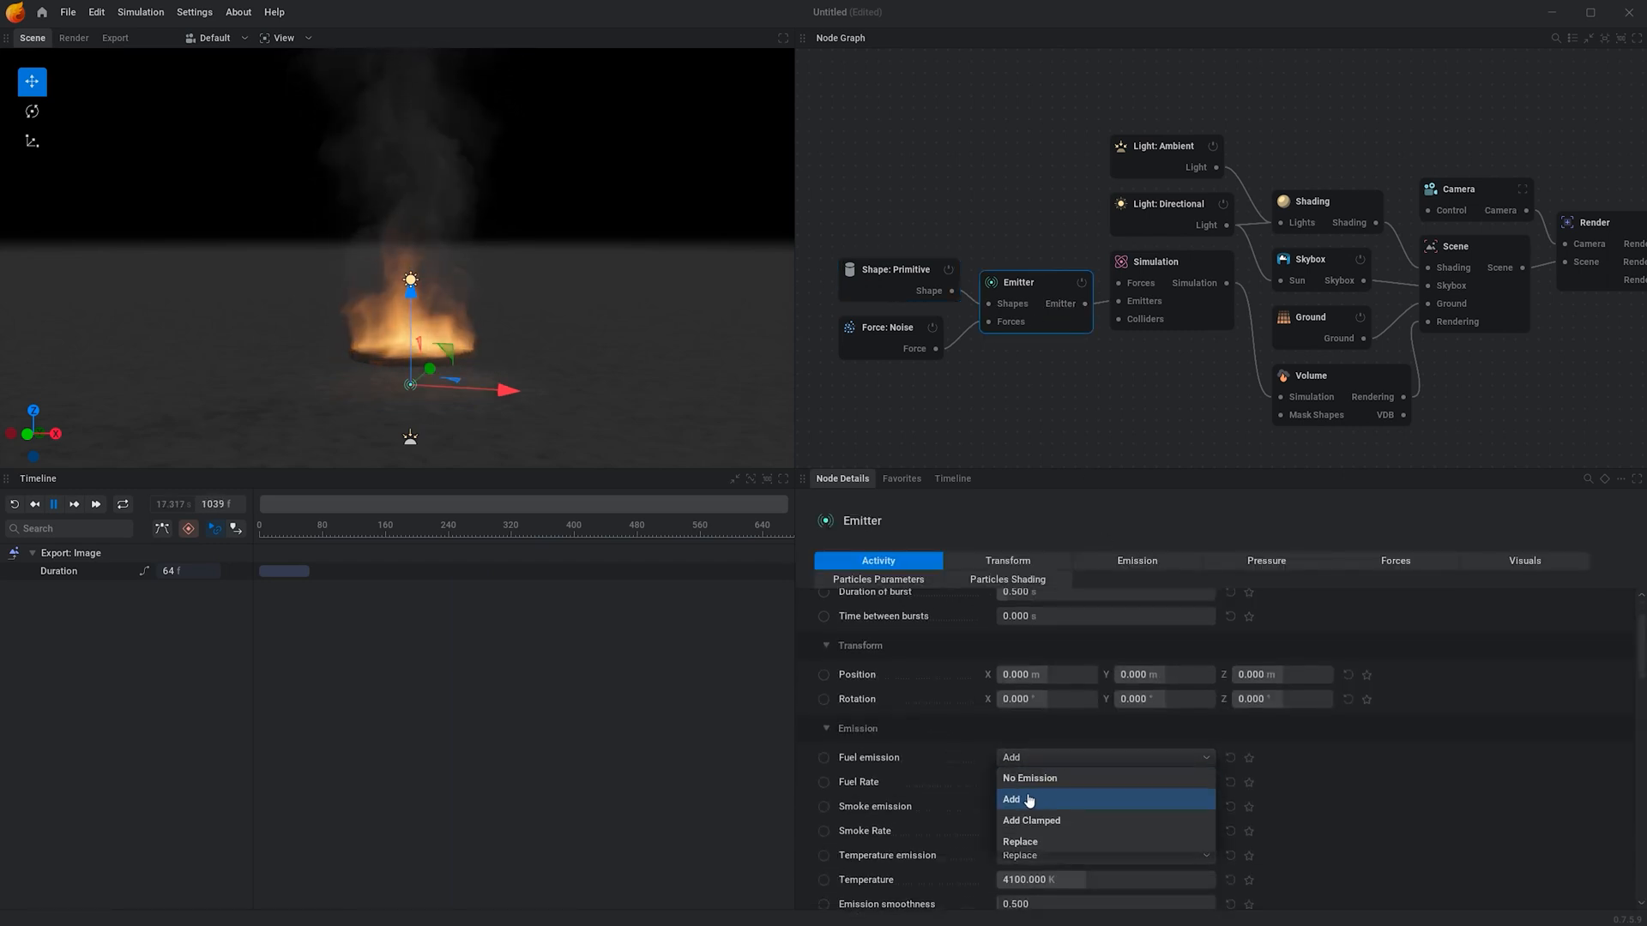
left_click(1070, 782)
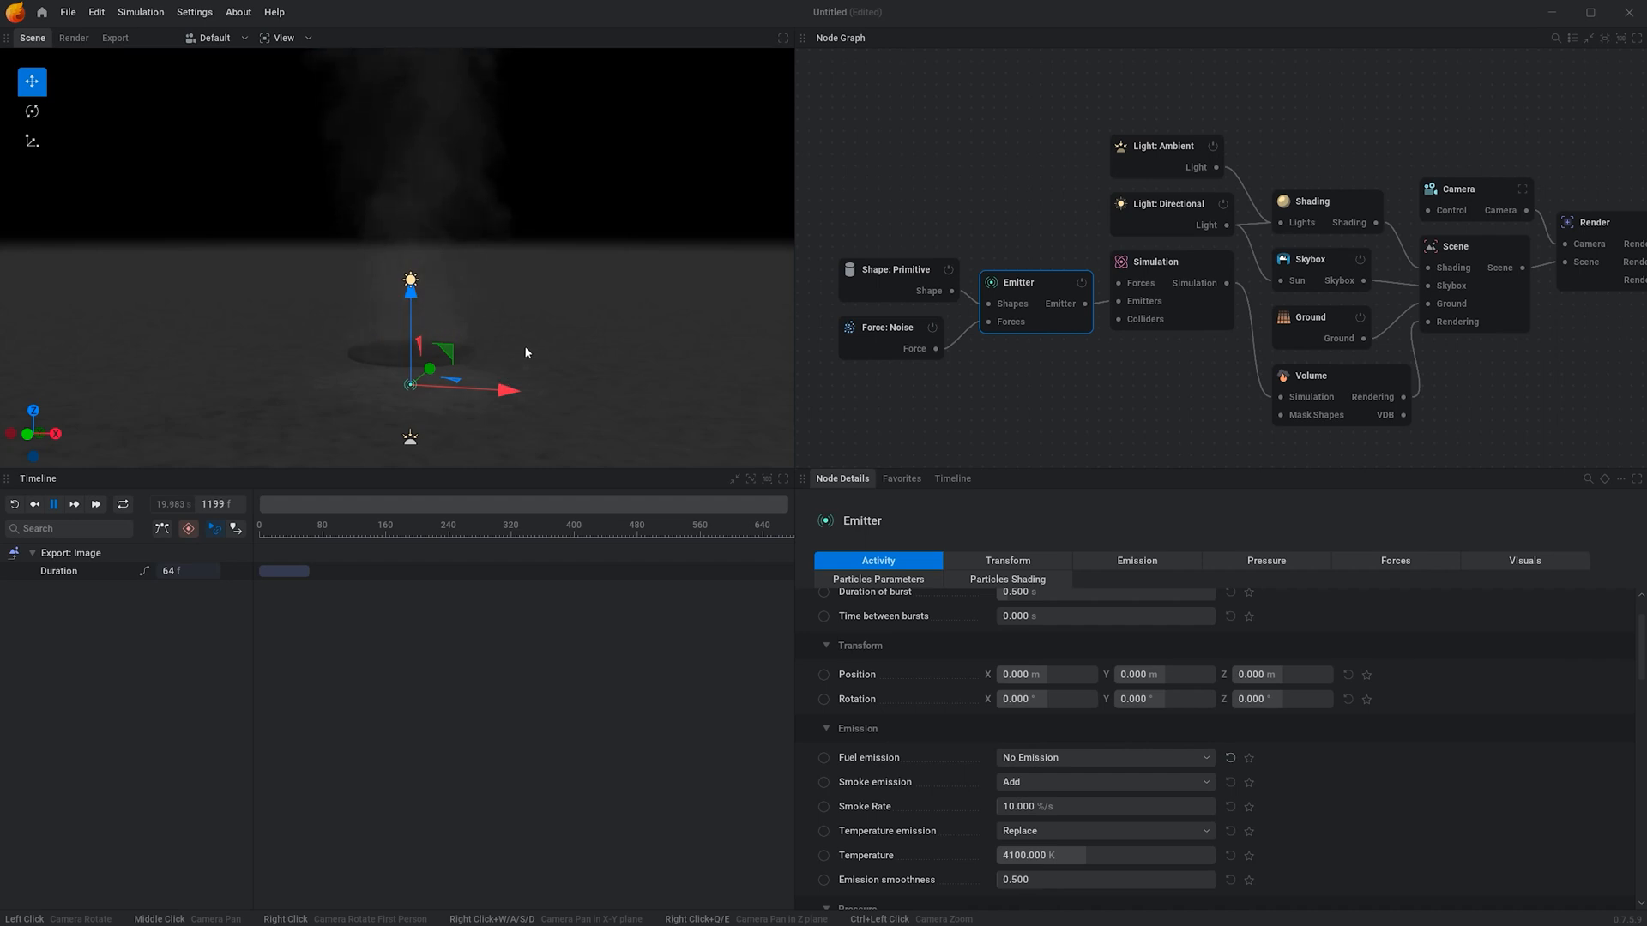
mouse_move(600, 378)
left_mouse_down()
mouse_move(523, 385)
mouse_move(589, 363)
left_mouse_up()
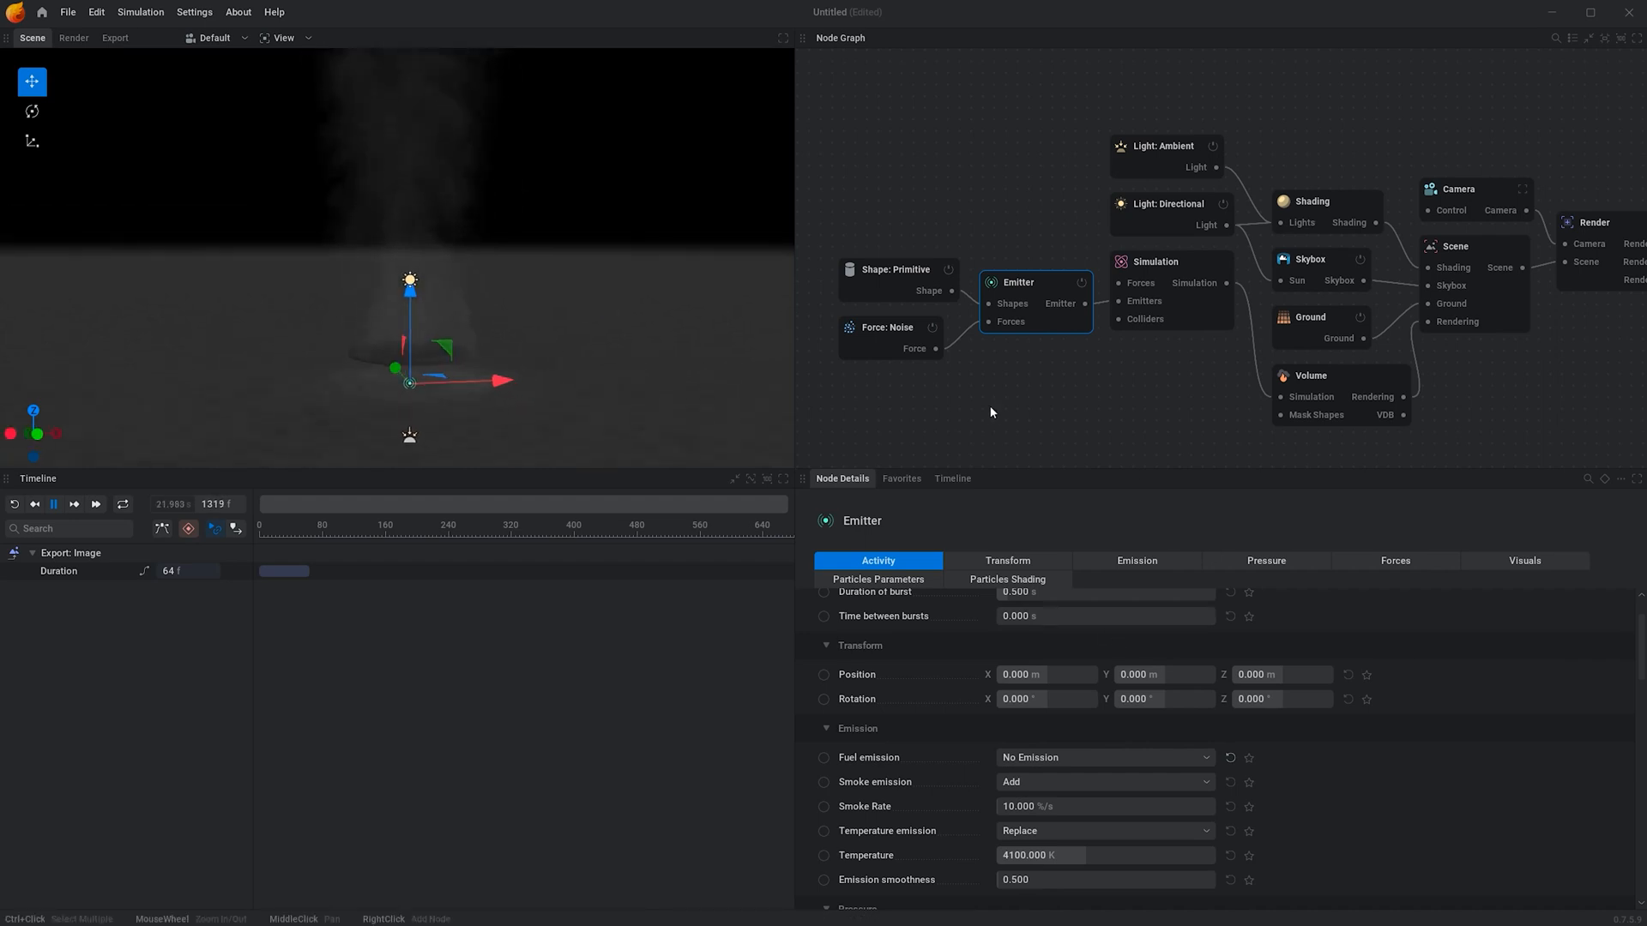
left_click(1088, 757)
left_click(1068, 803)
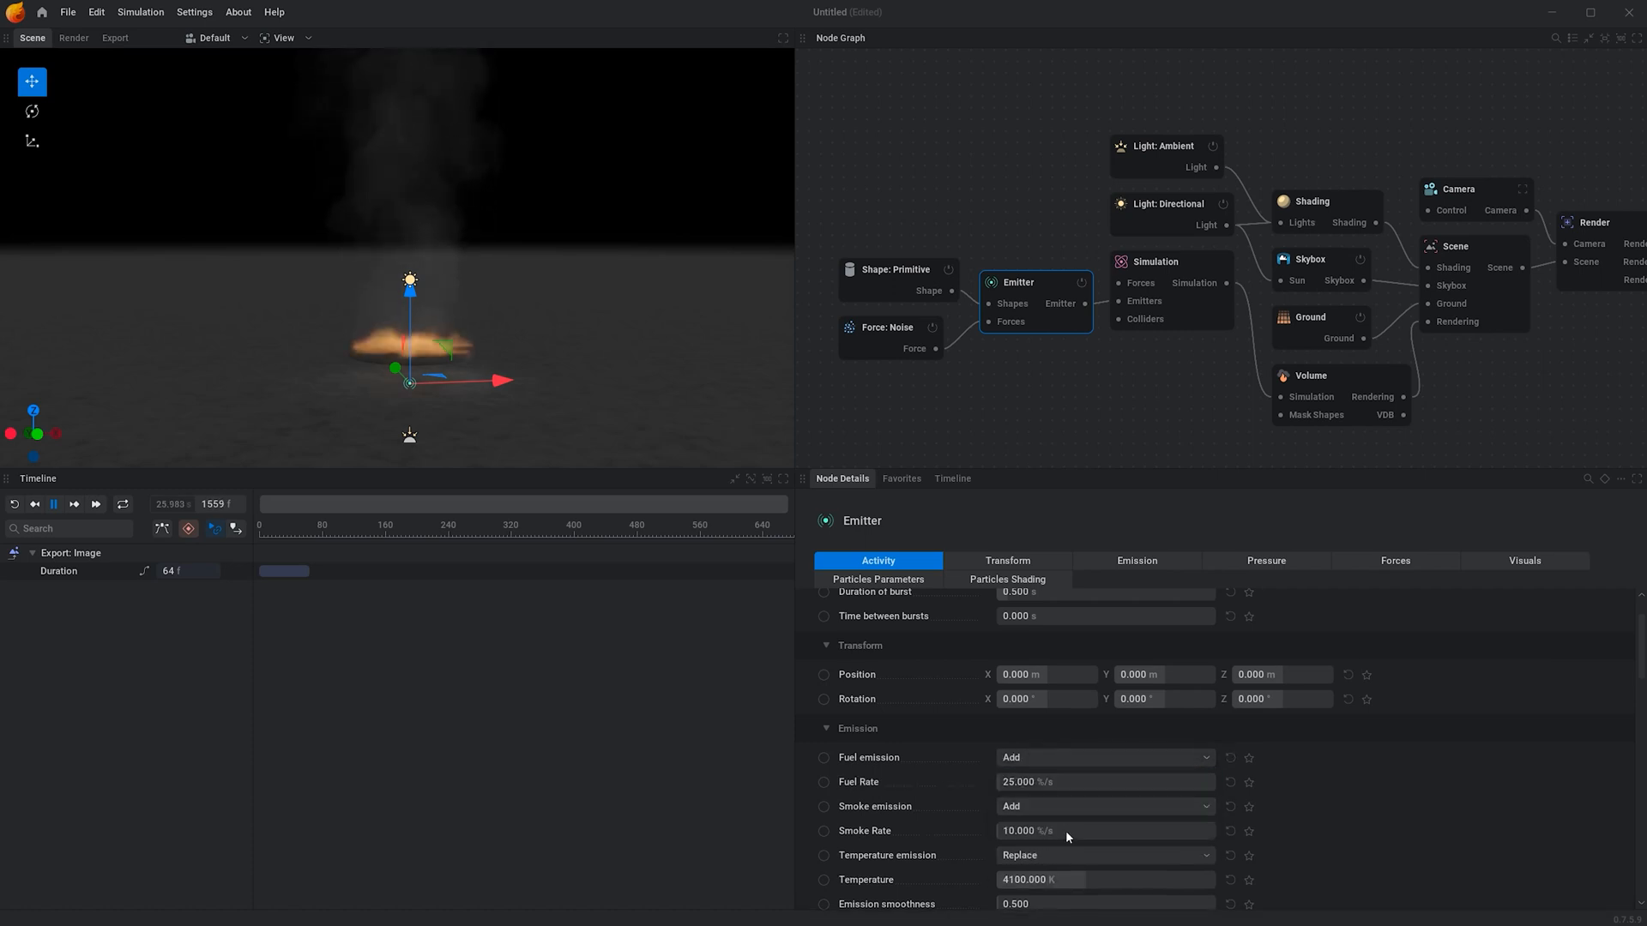
Set the Emitter's temperature to 300 K and its fuel emission to No Emission.
left_click(1114, 873)
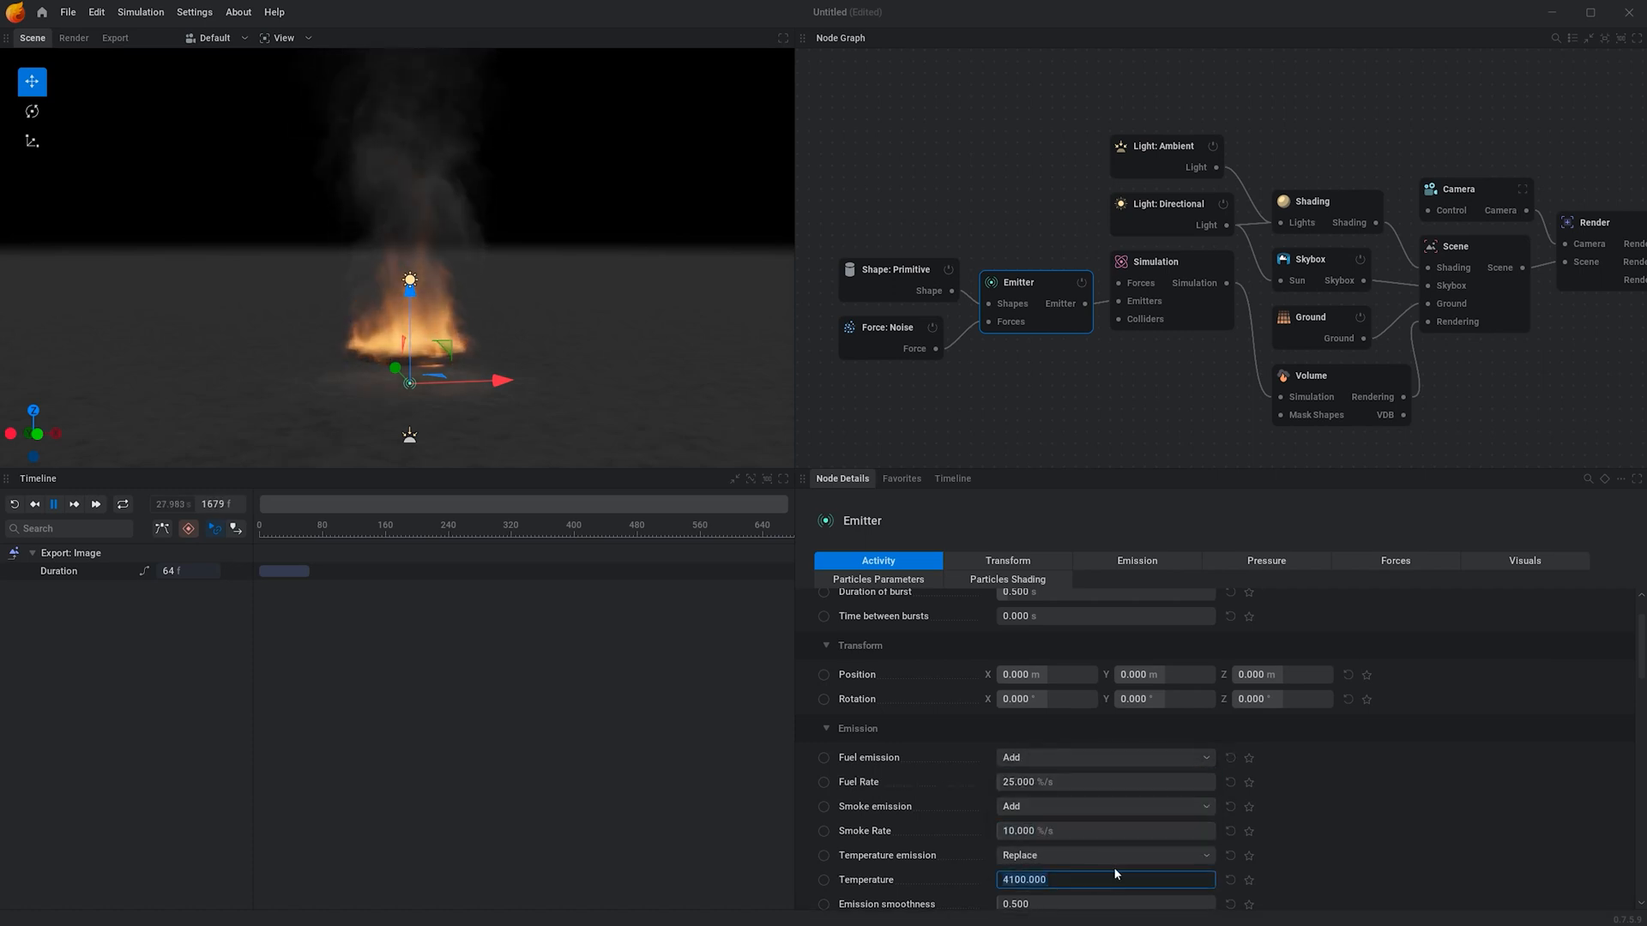
type("300")
key("Return")
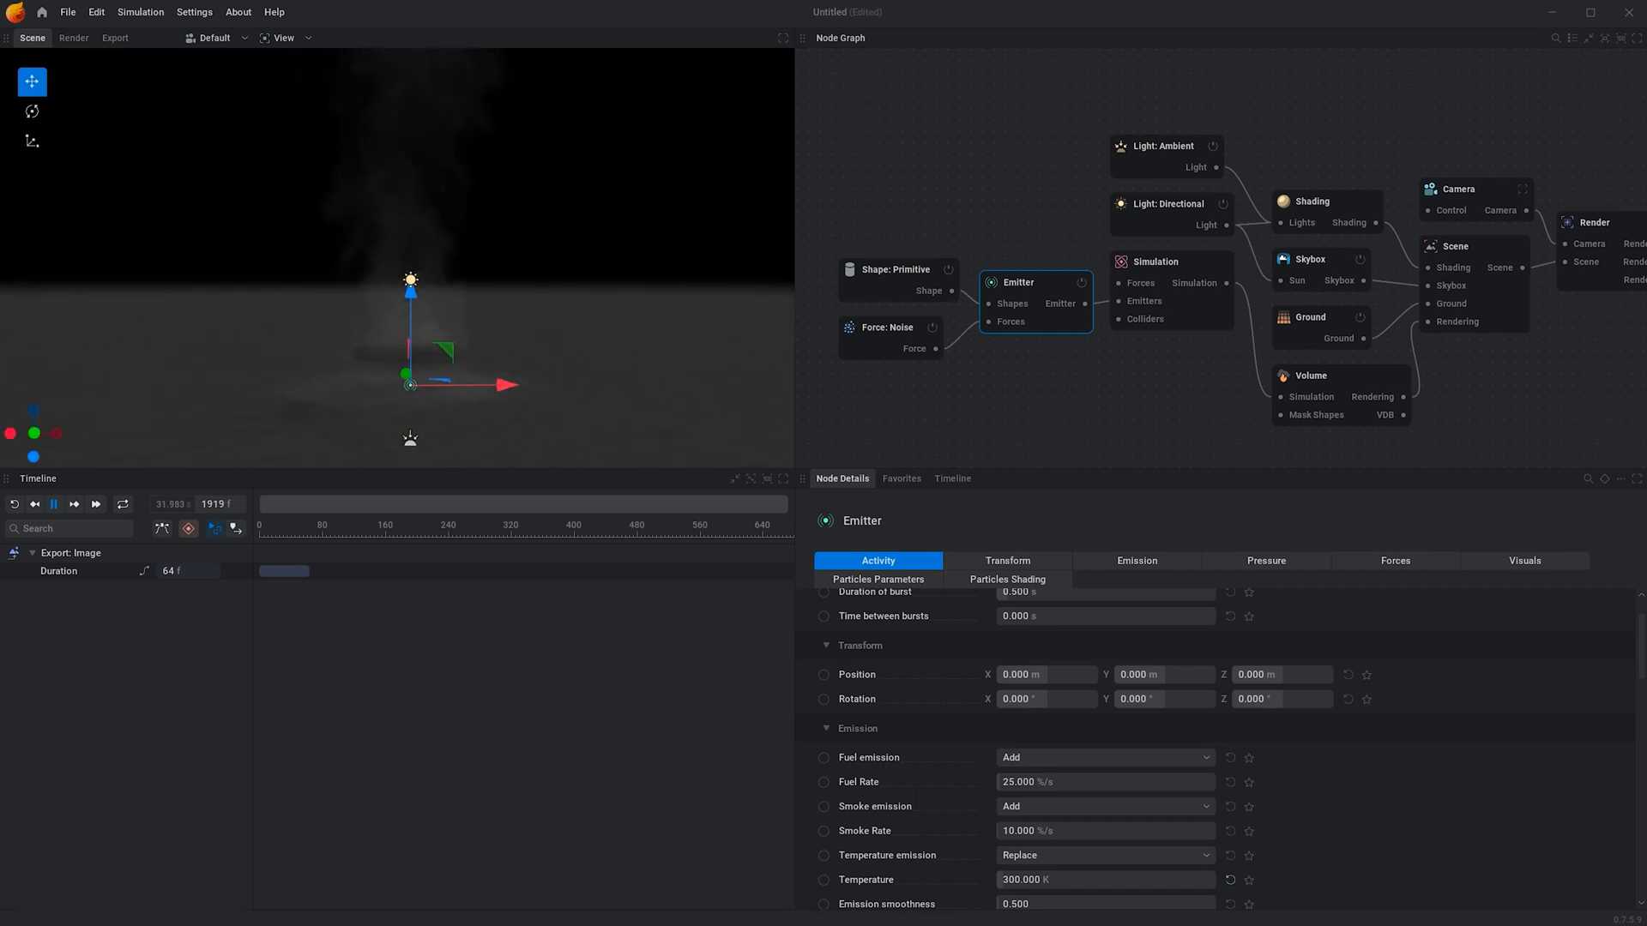
left_click_drag(620, 235, 732, 367)
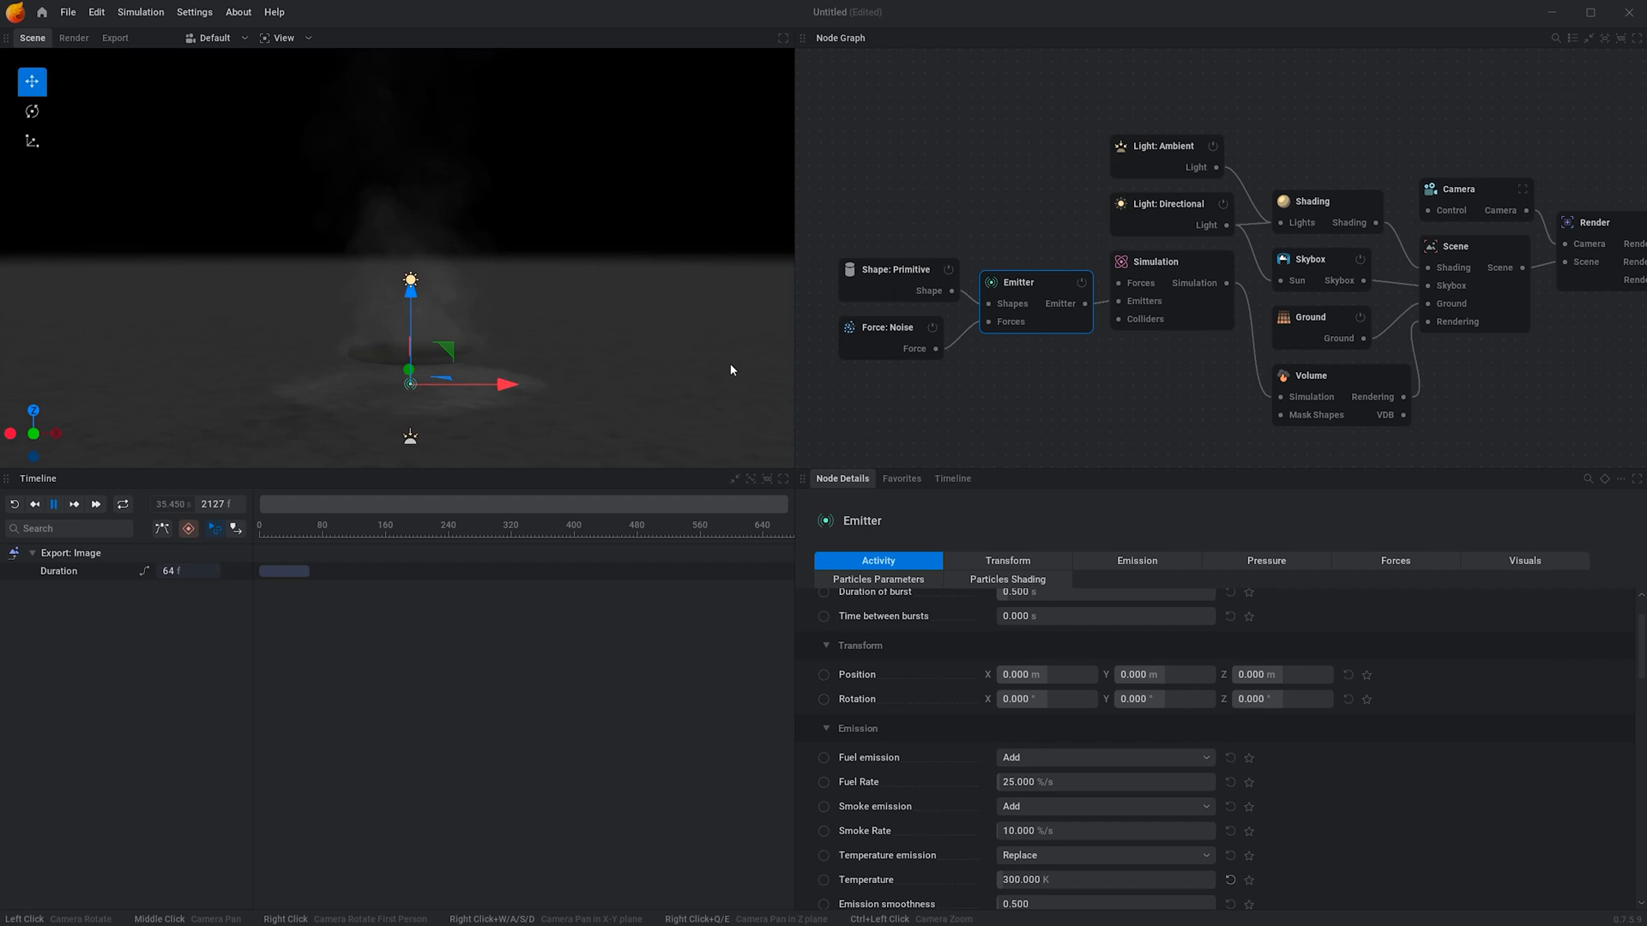
left_click(1099, 759)
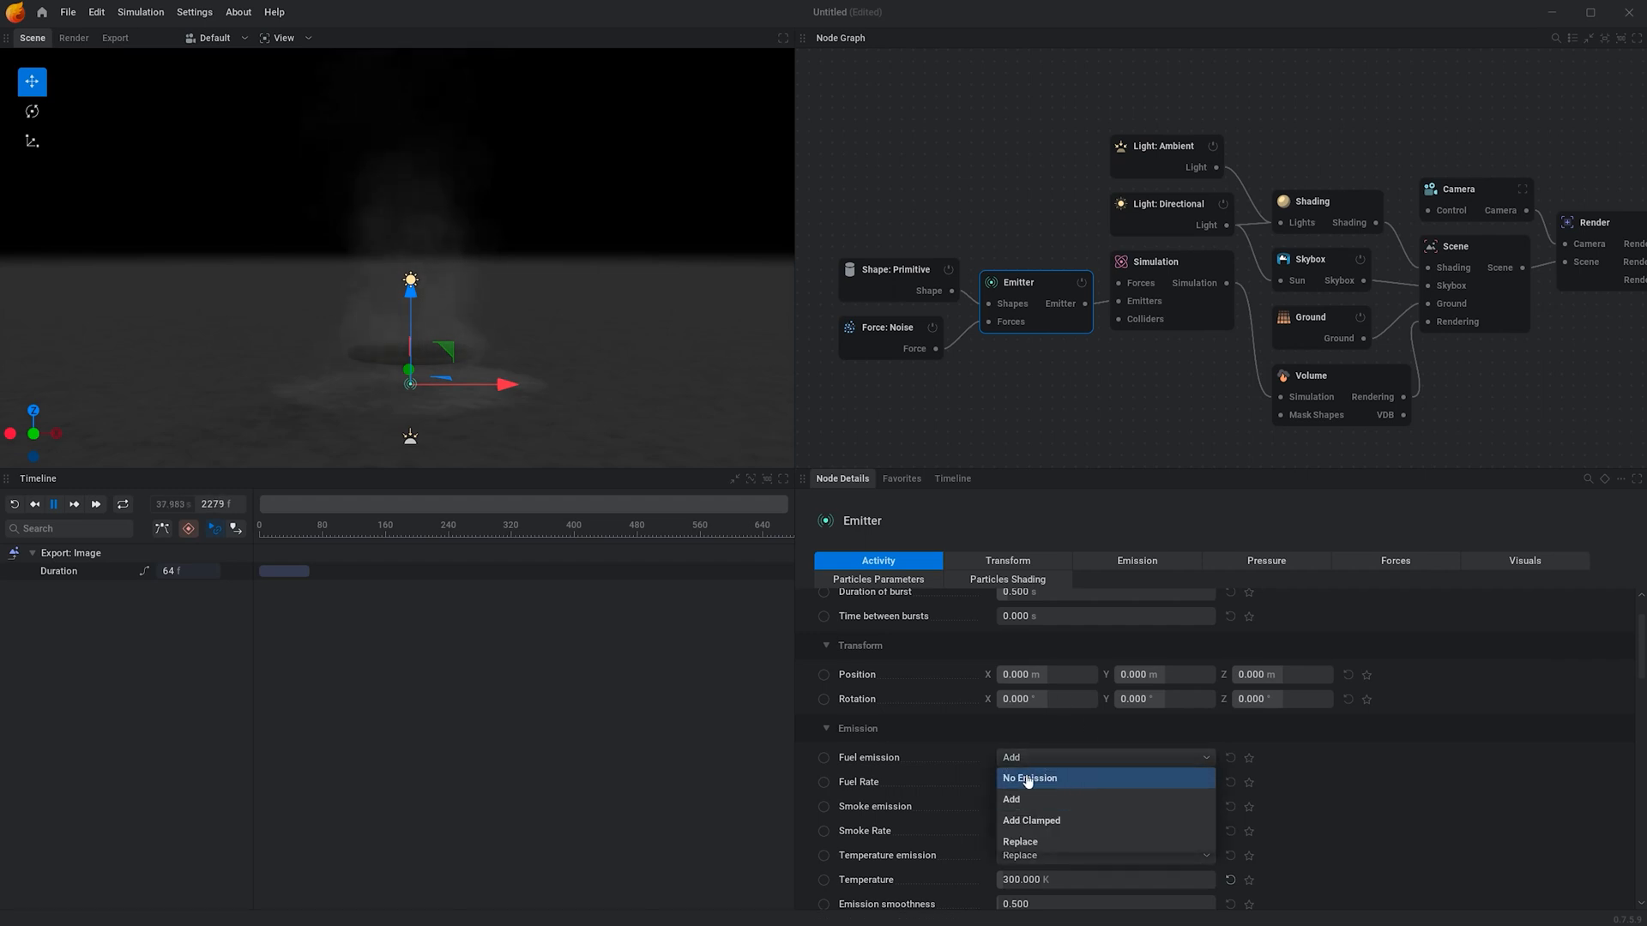
left_click(1114, 782)
scroll(1335, 769, "down", 1)
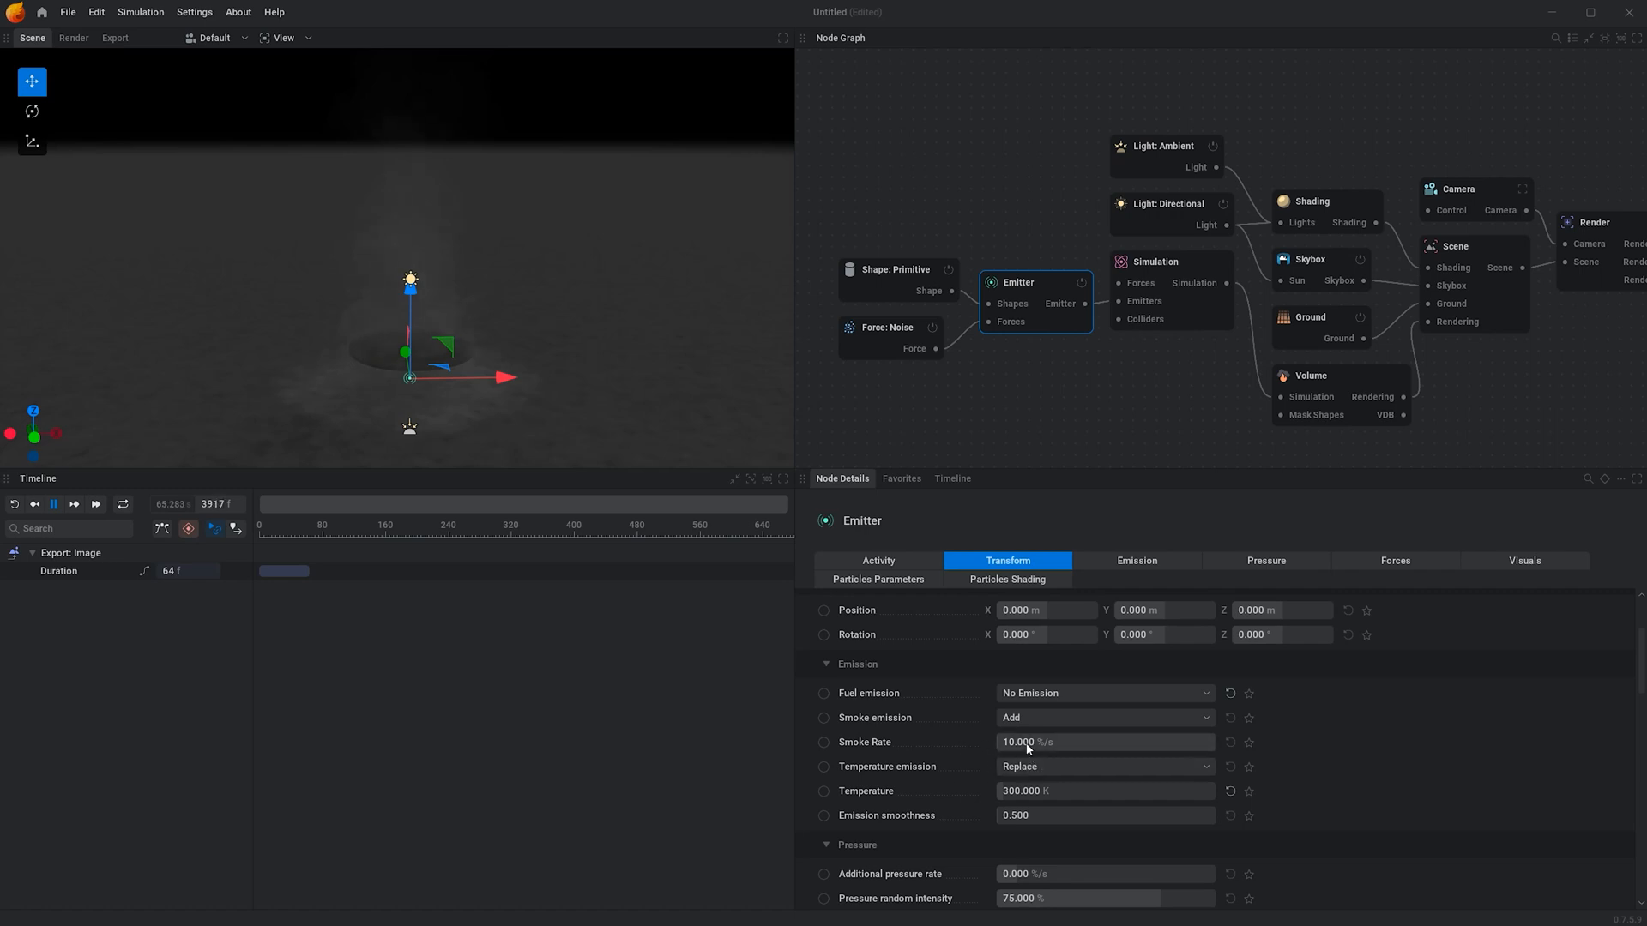
Pause the simulation and keyframe the Emitter's Smoke Rate at 0 %/s on frame 0.
left_click(52, 505)
left_click_drag(355, 530, 214, 531)
left_click(824, 743)
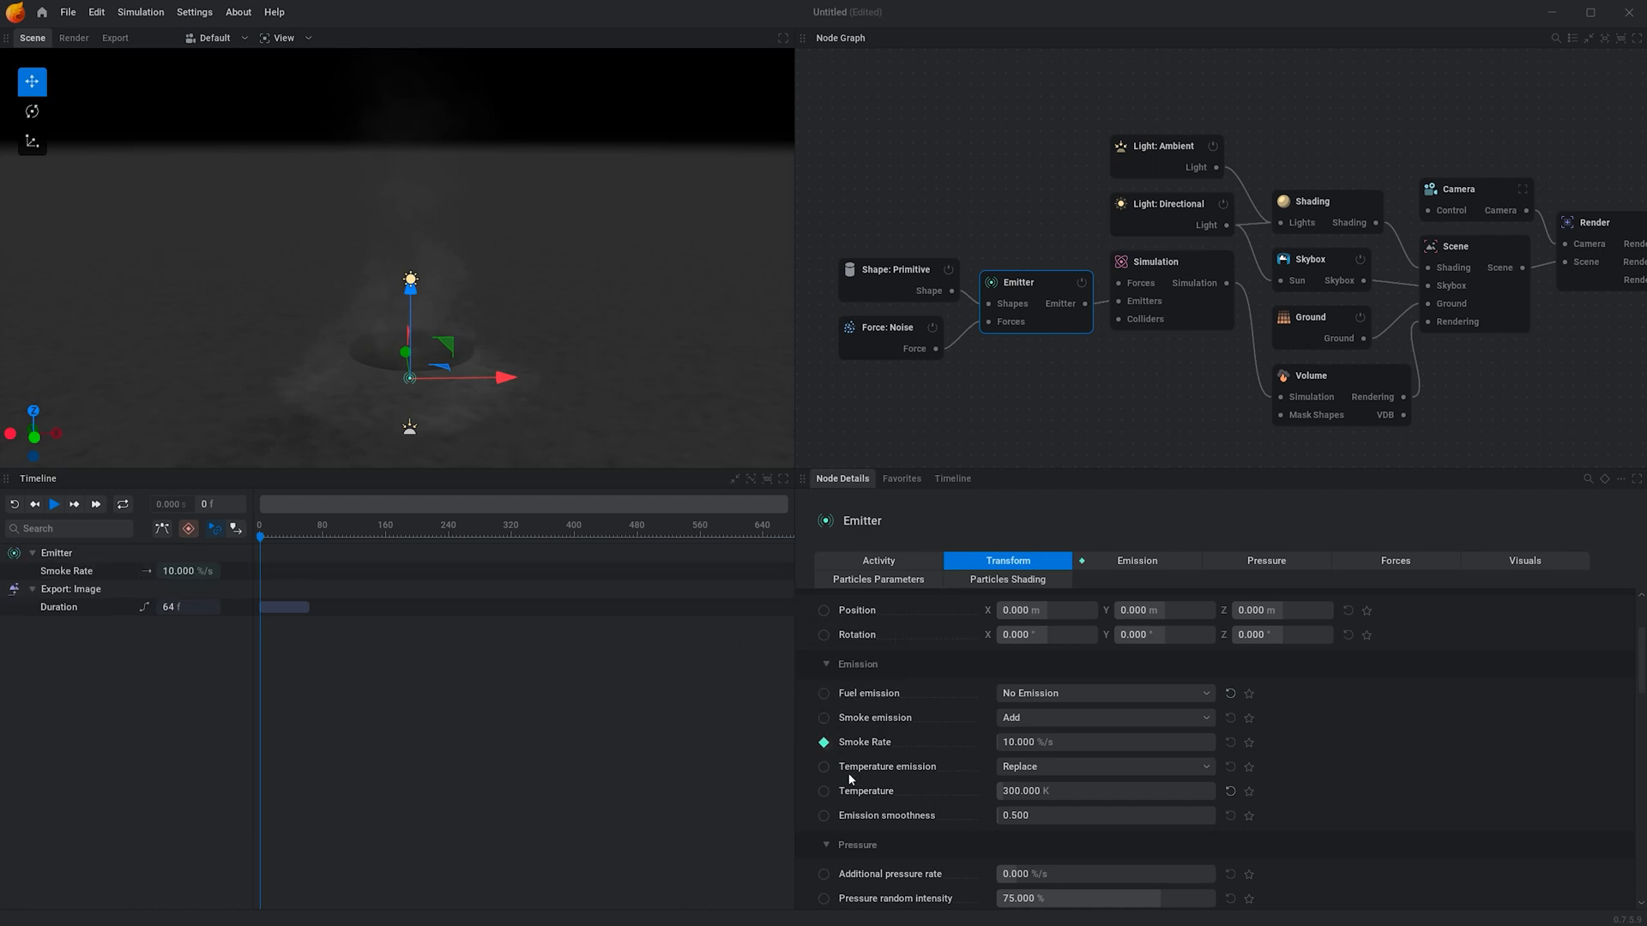
left_click(1027, 748)
type("0")
key("Return")
Add a second Smoke Rate keyframe of 50 %/s at frame 140.
left_click_drag(319, 536, 370, 537)
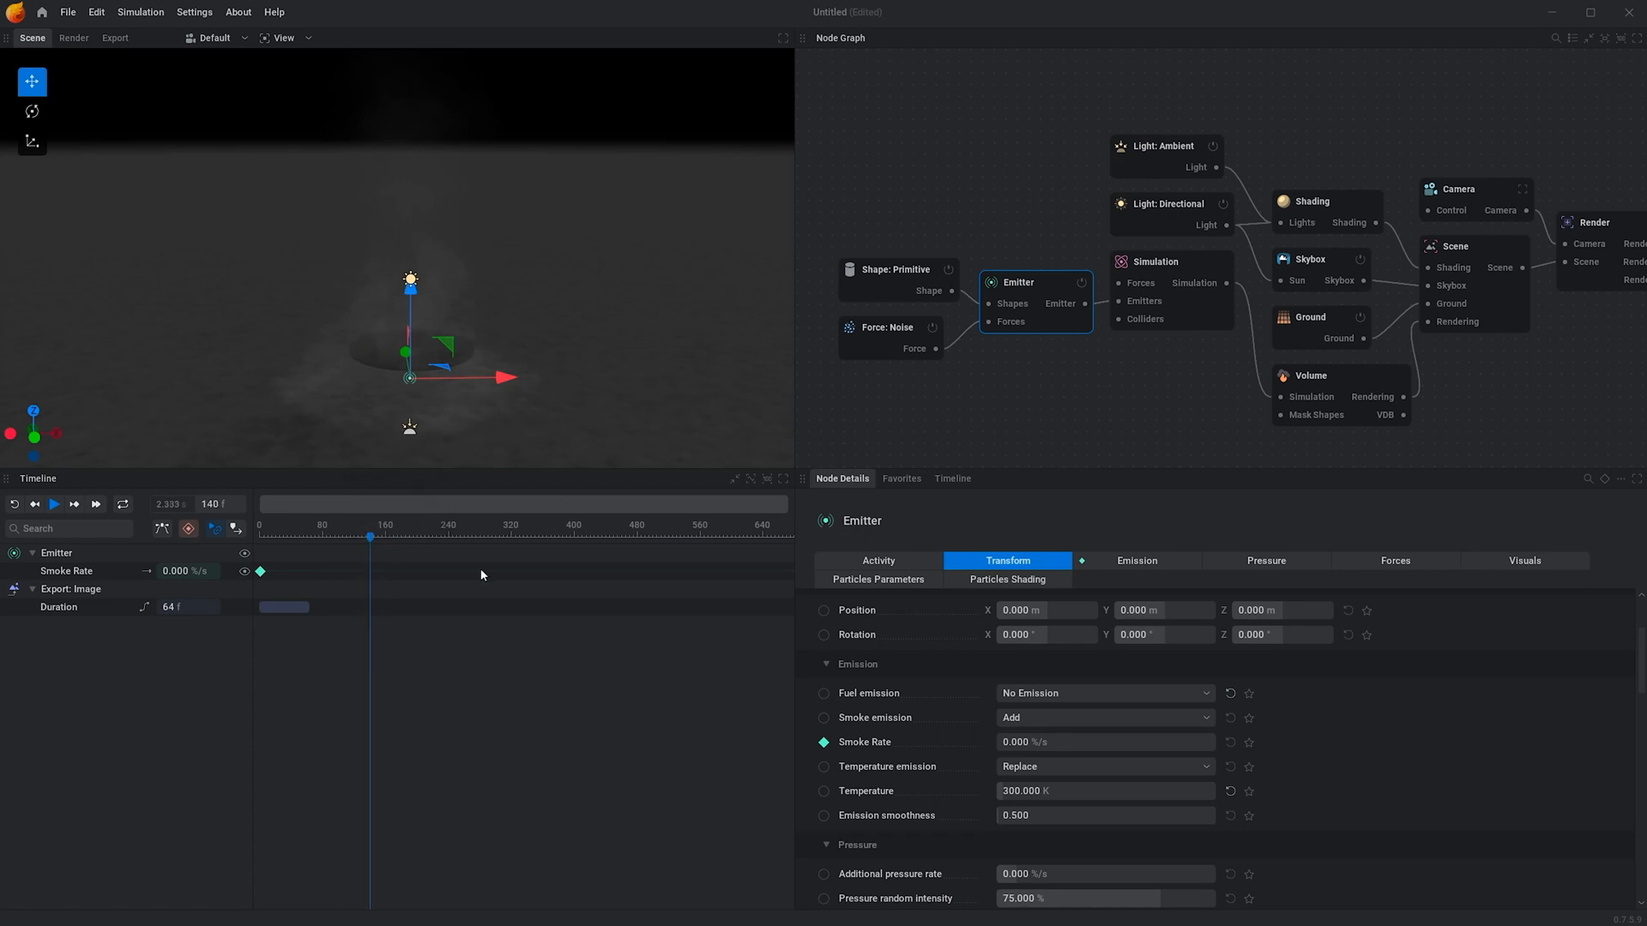
left_click(1055, 744)
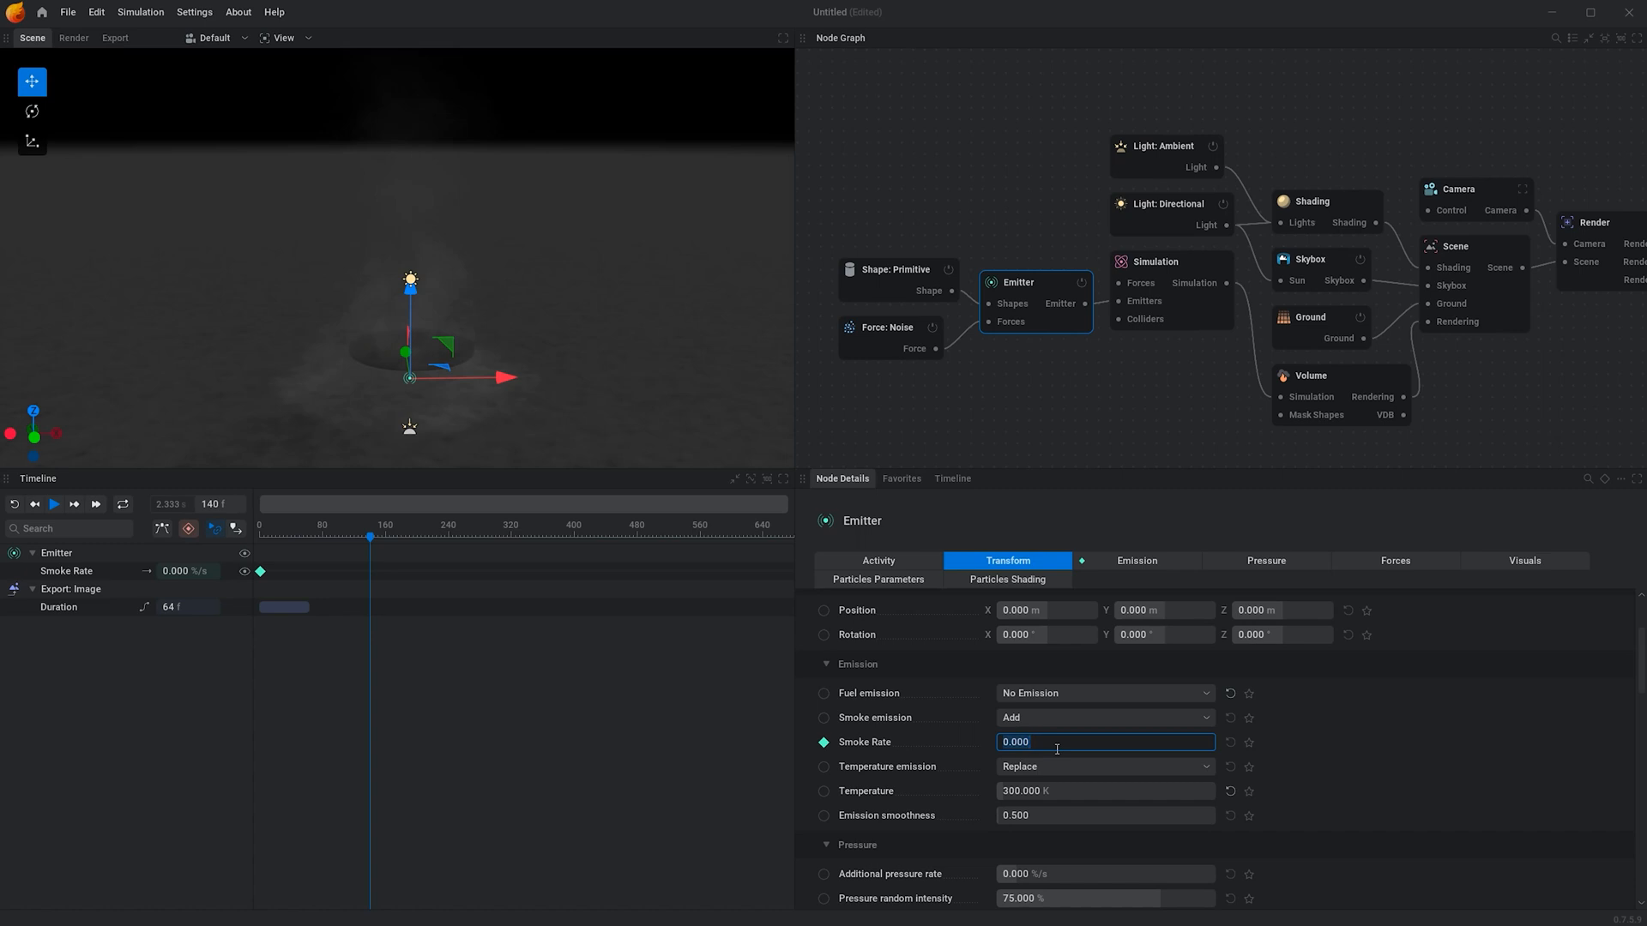
double_click(1029, 735)
type("50")
key("Return")
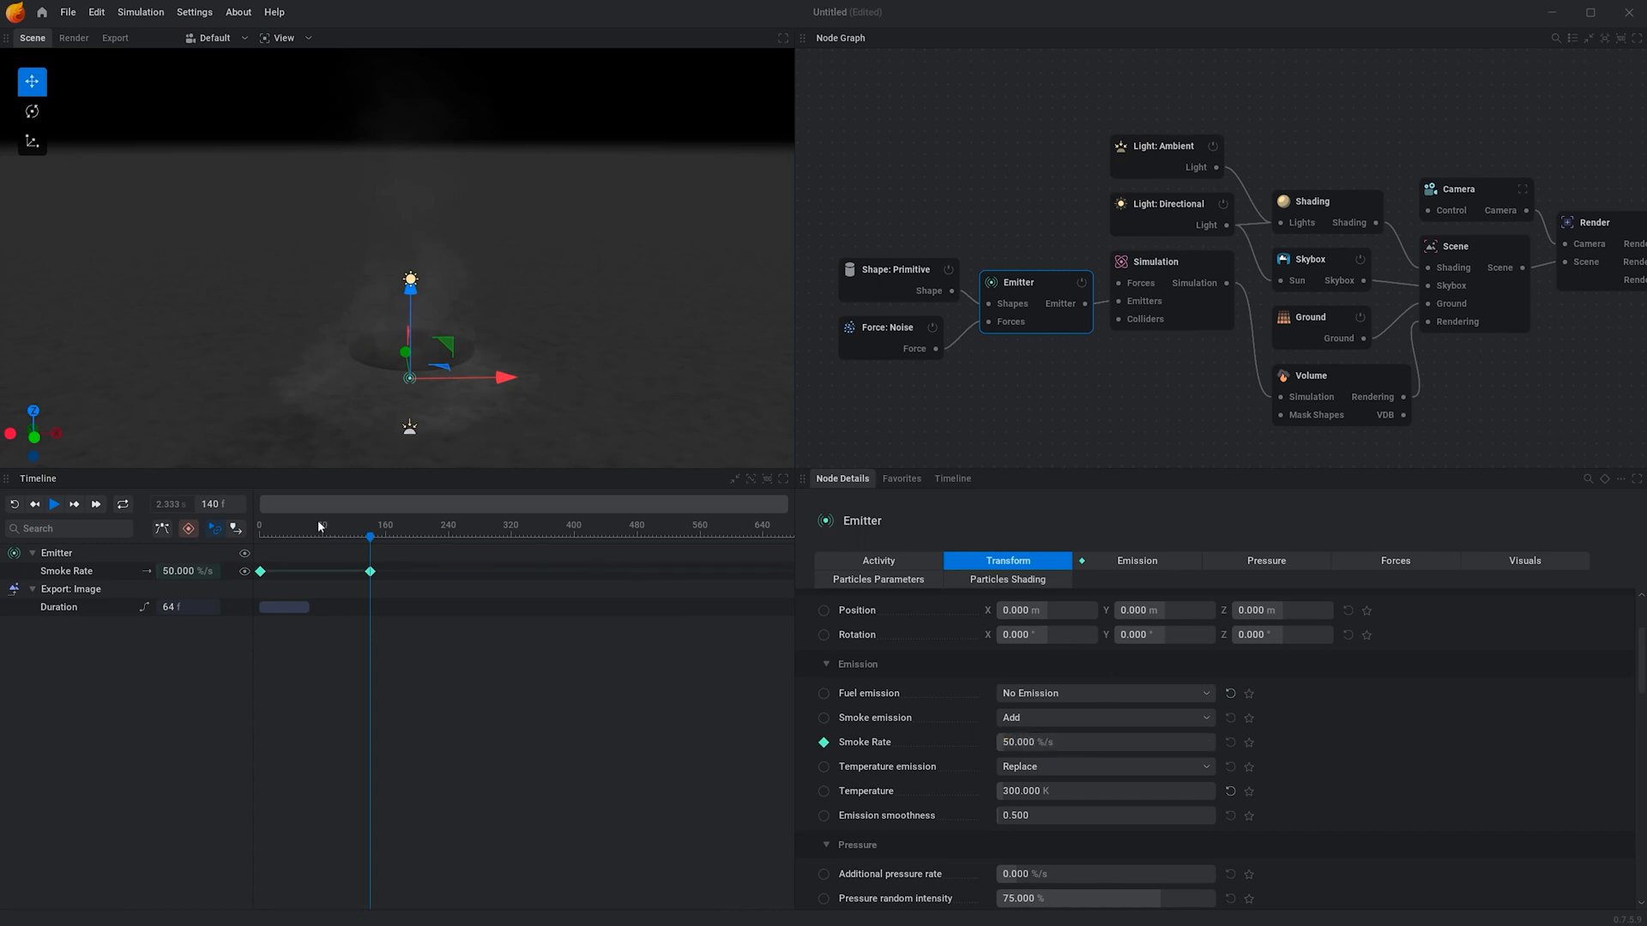
Replay the simulation from the start to check the keyframed smoke from several angles, and pause it around frame 256.
left_click(54, 504)
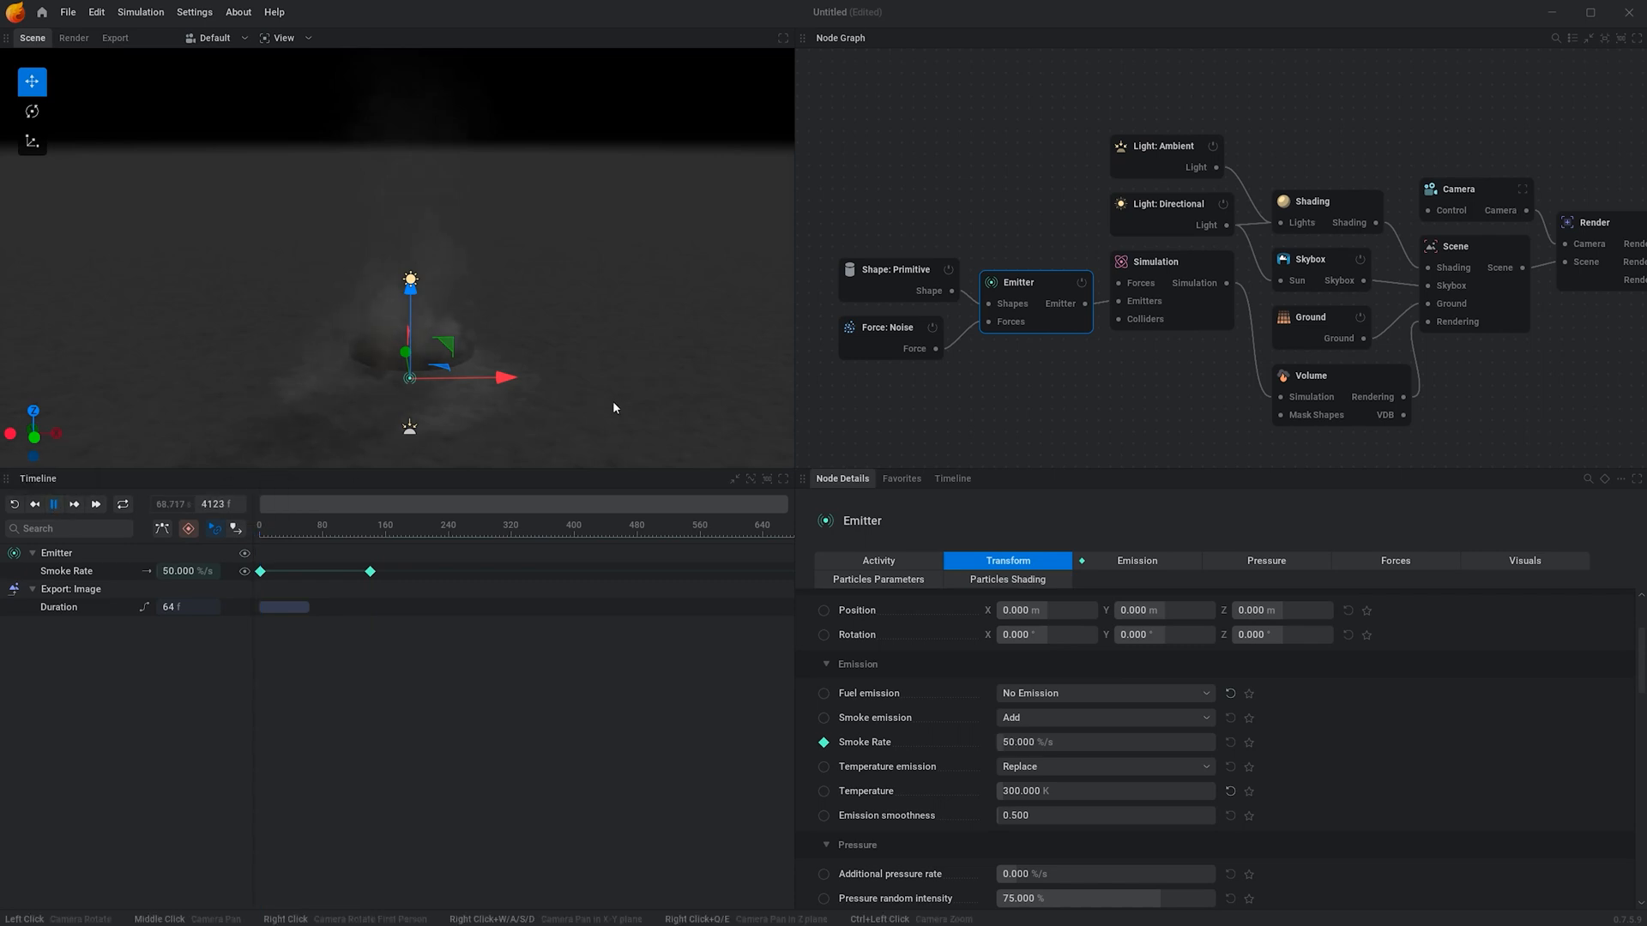
left_click_drag(612, 407, 539, 430)
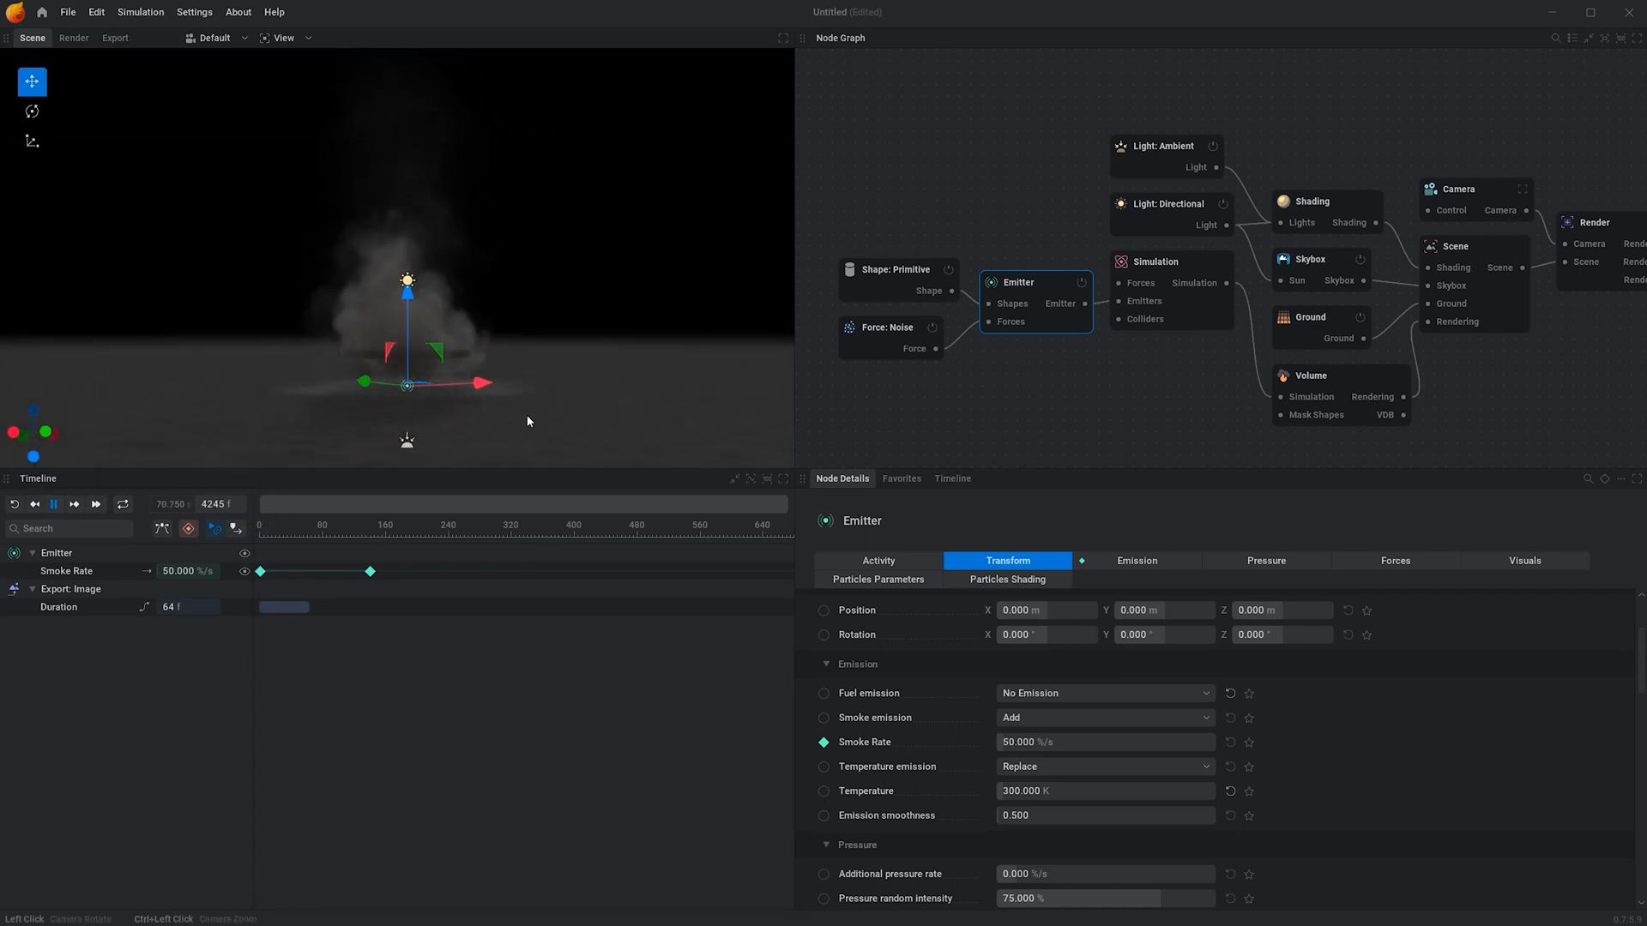
left_click(14, 505)
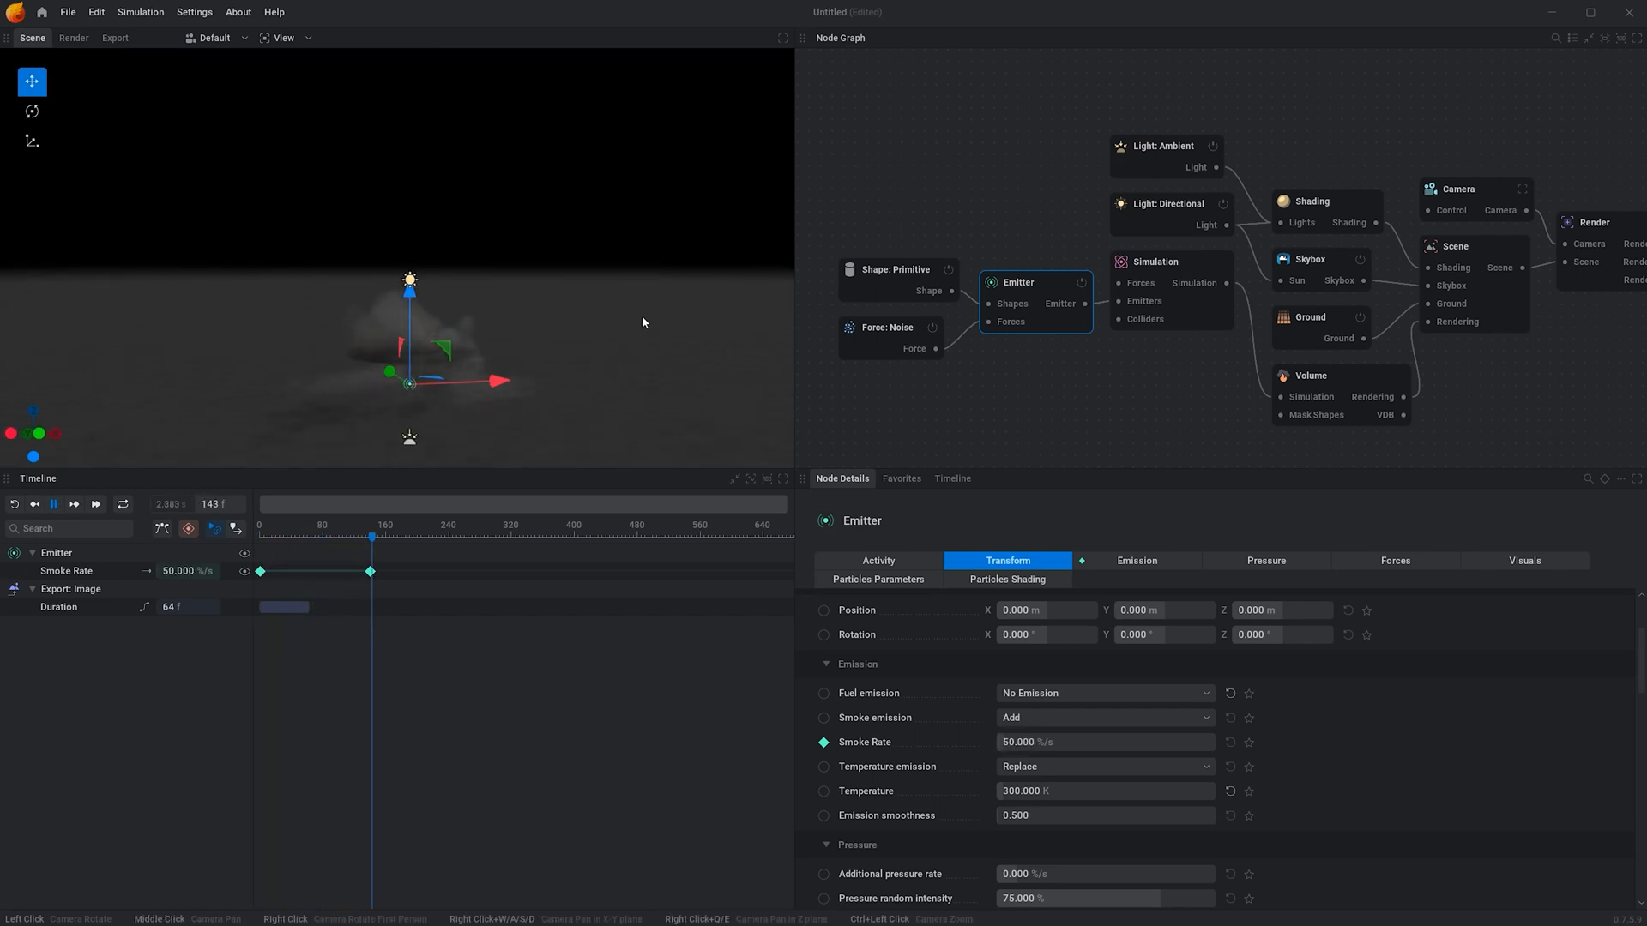
left_click_drag(644, 322, 549, 326)
key("space")
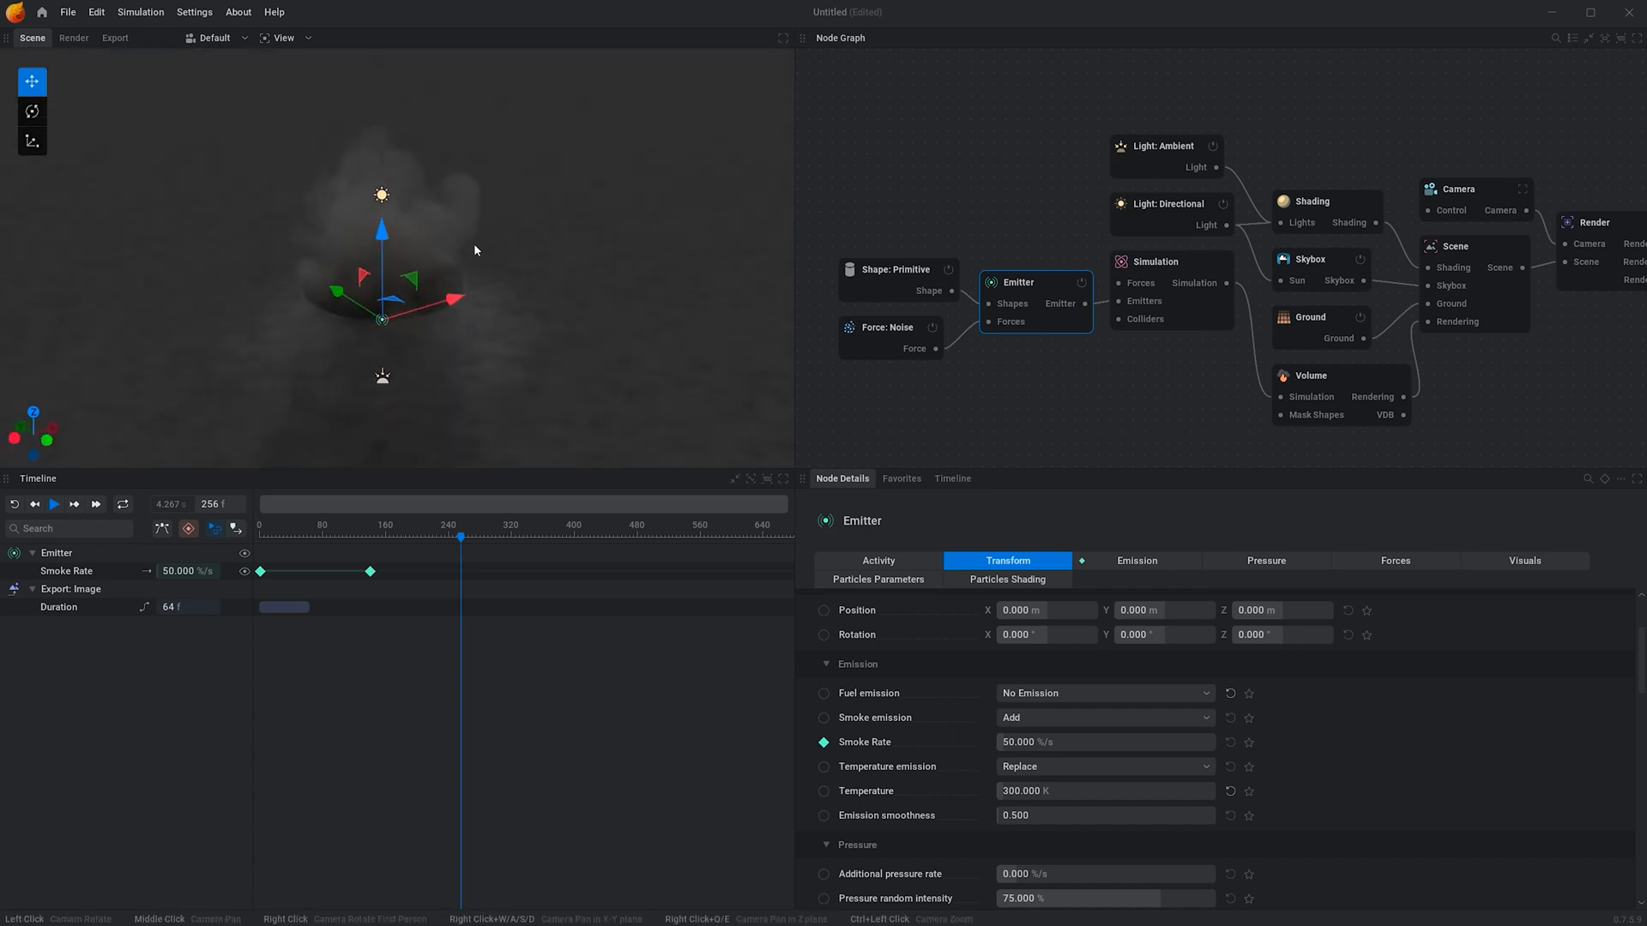
left_click_drag(412, 276, 361, 272)
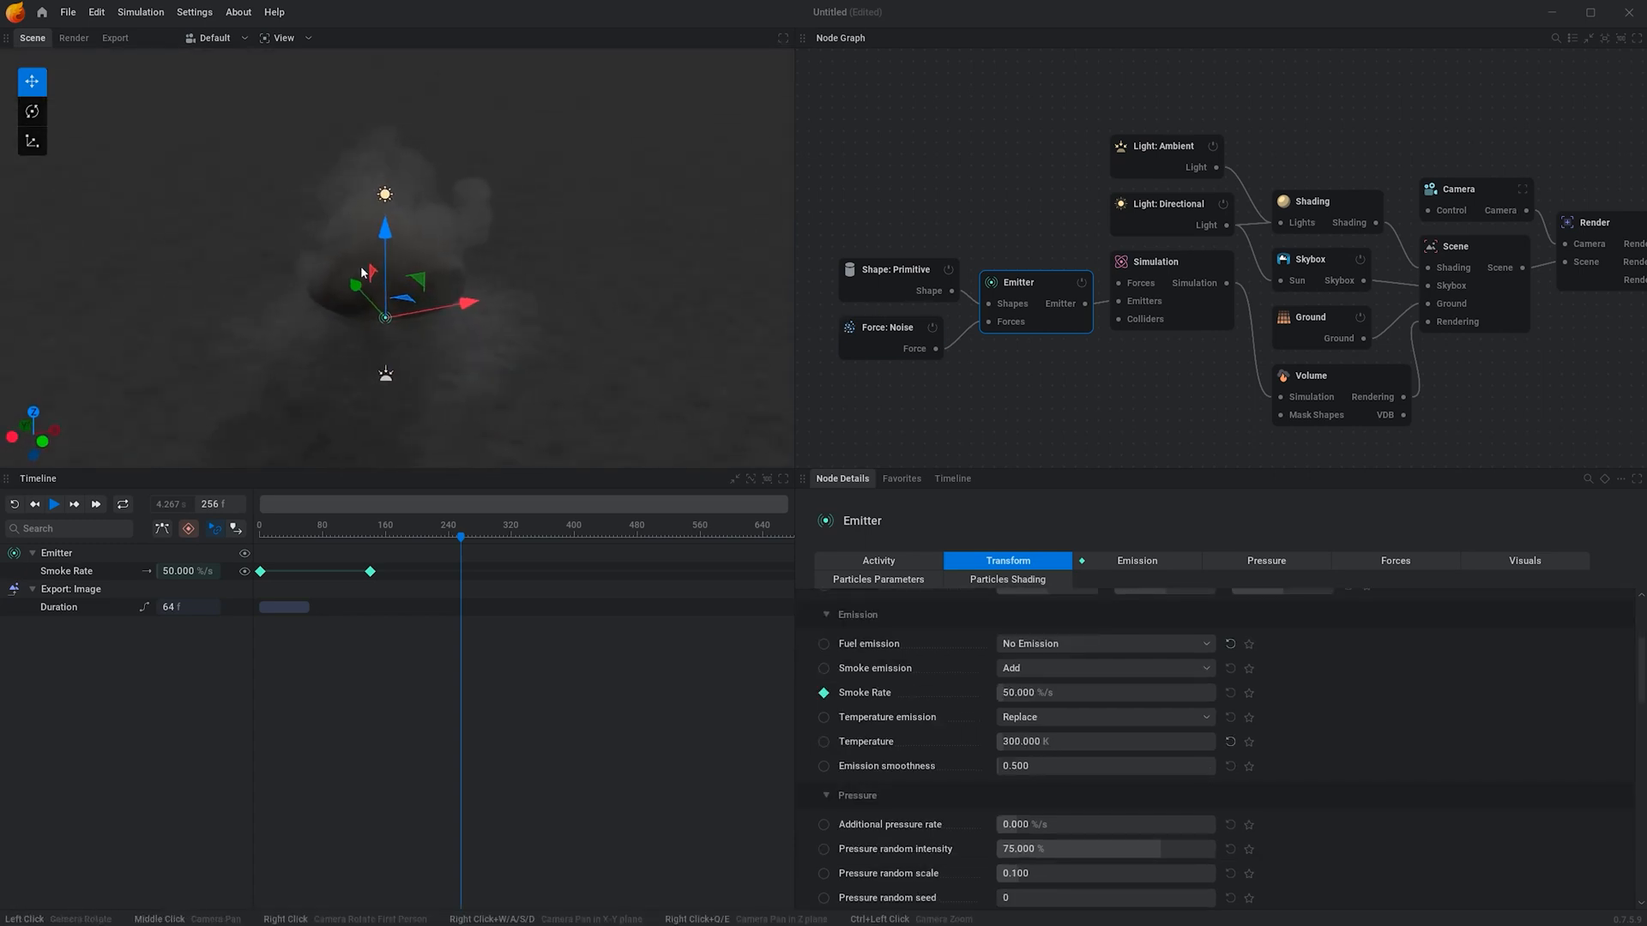
Turn off Show emitter in the Emitter node's visual settings and look through its particle parameters.
left_click(1545, 560)
left_click(1002, 633)
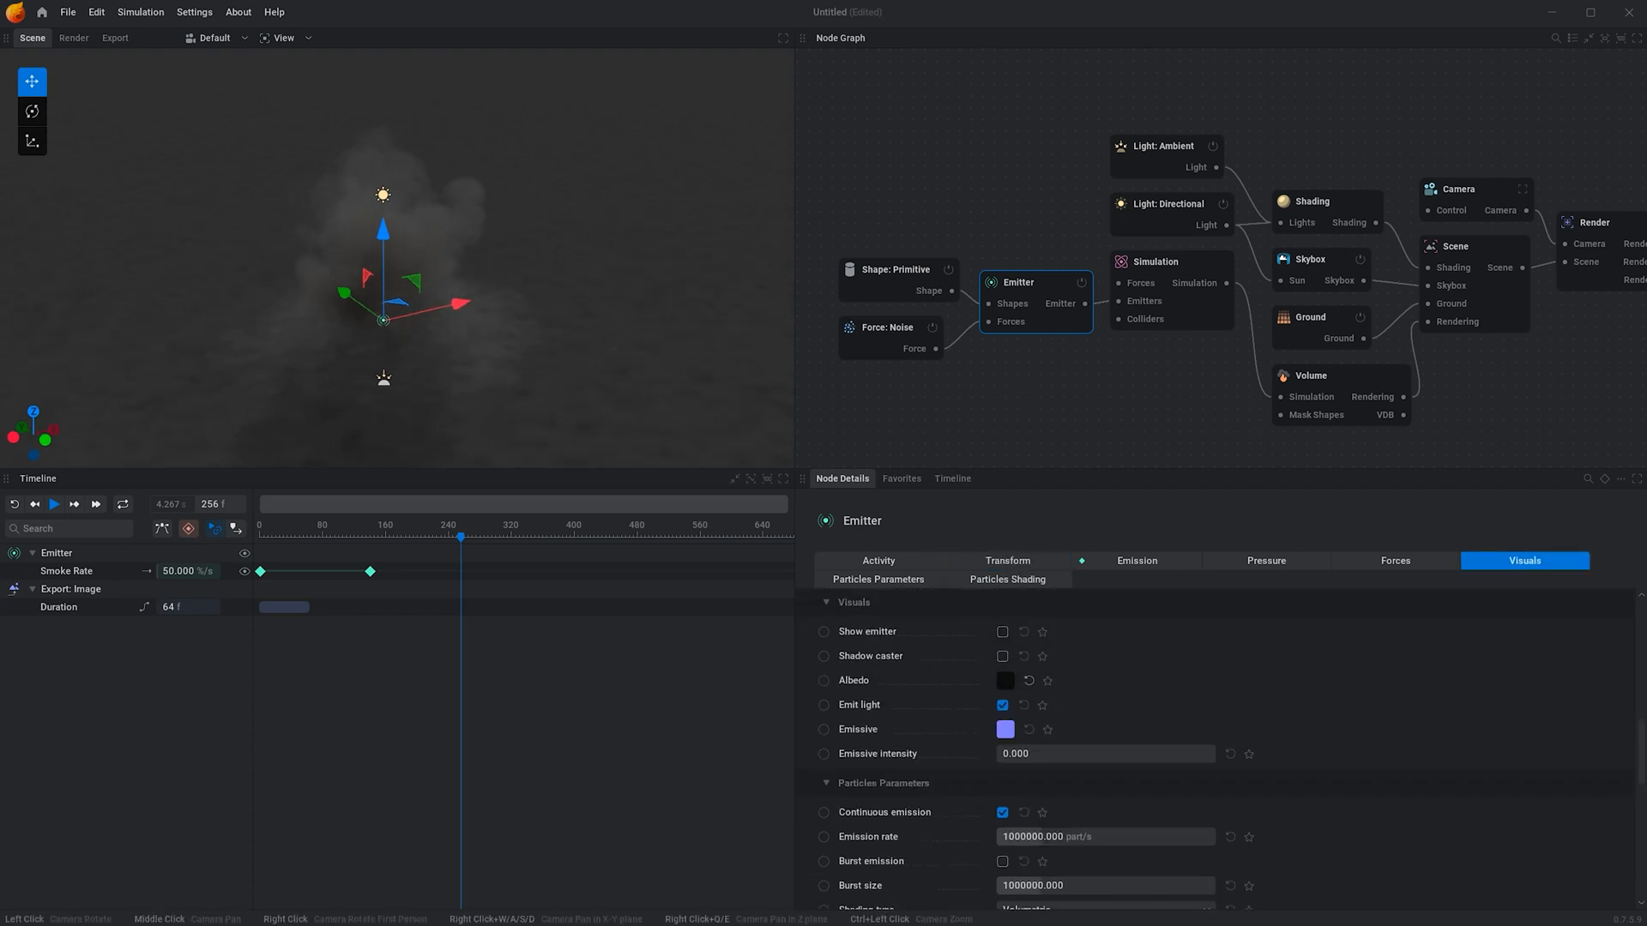
left_click_drag(194, 455, 237, 363)
scroll(1343, 738, "down", 2)
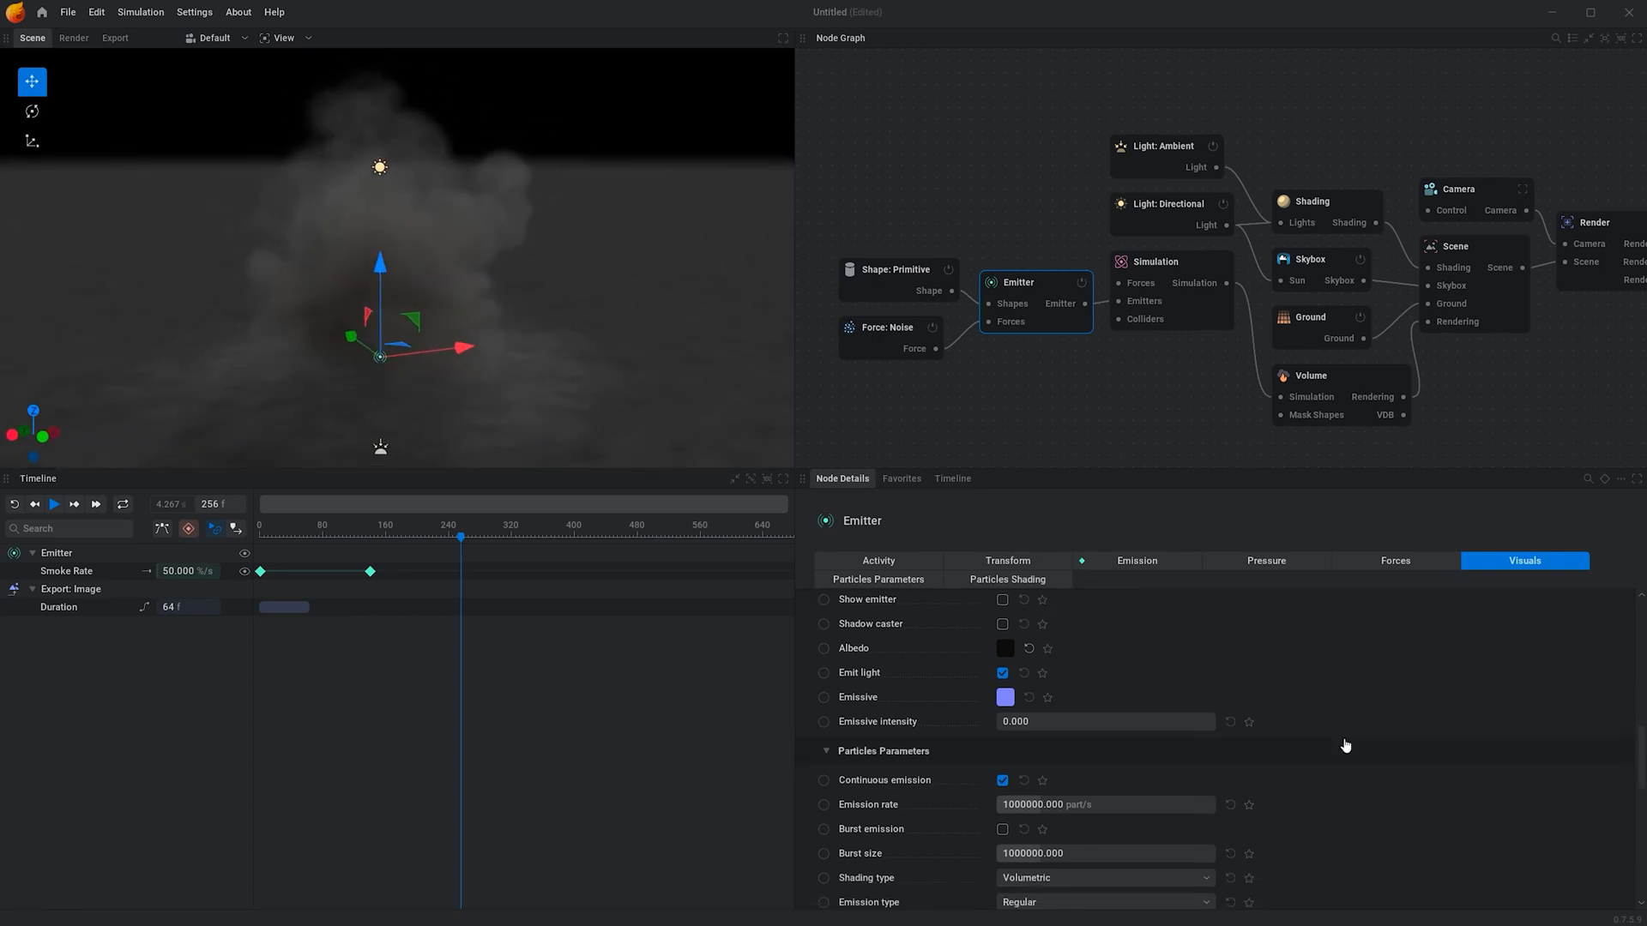
scroll(1345, 745, "down", 7)
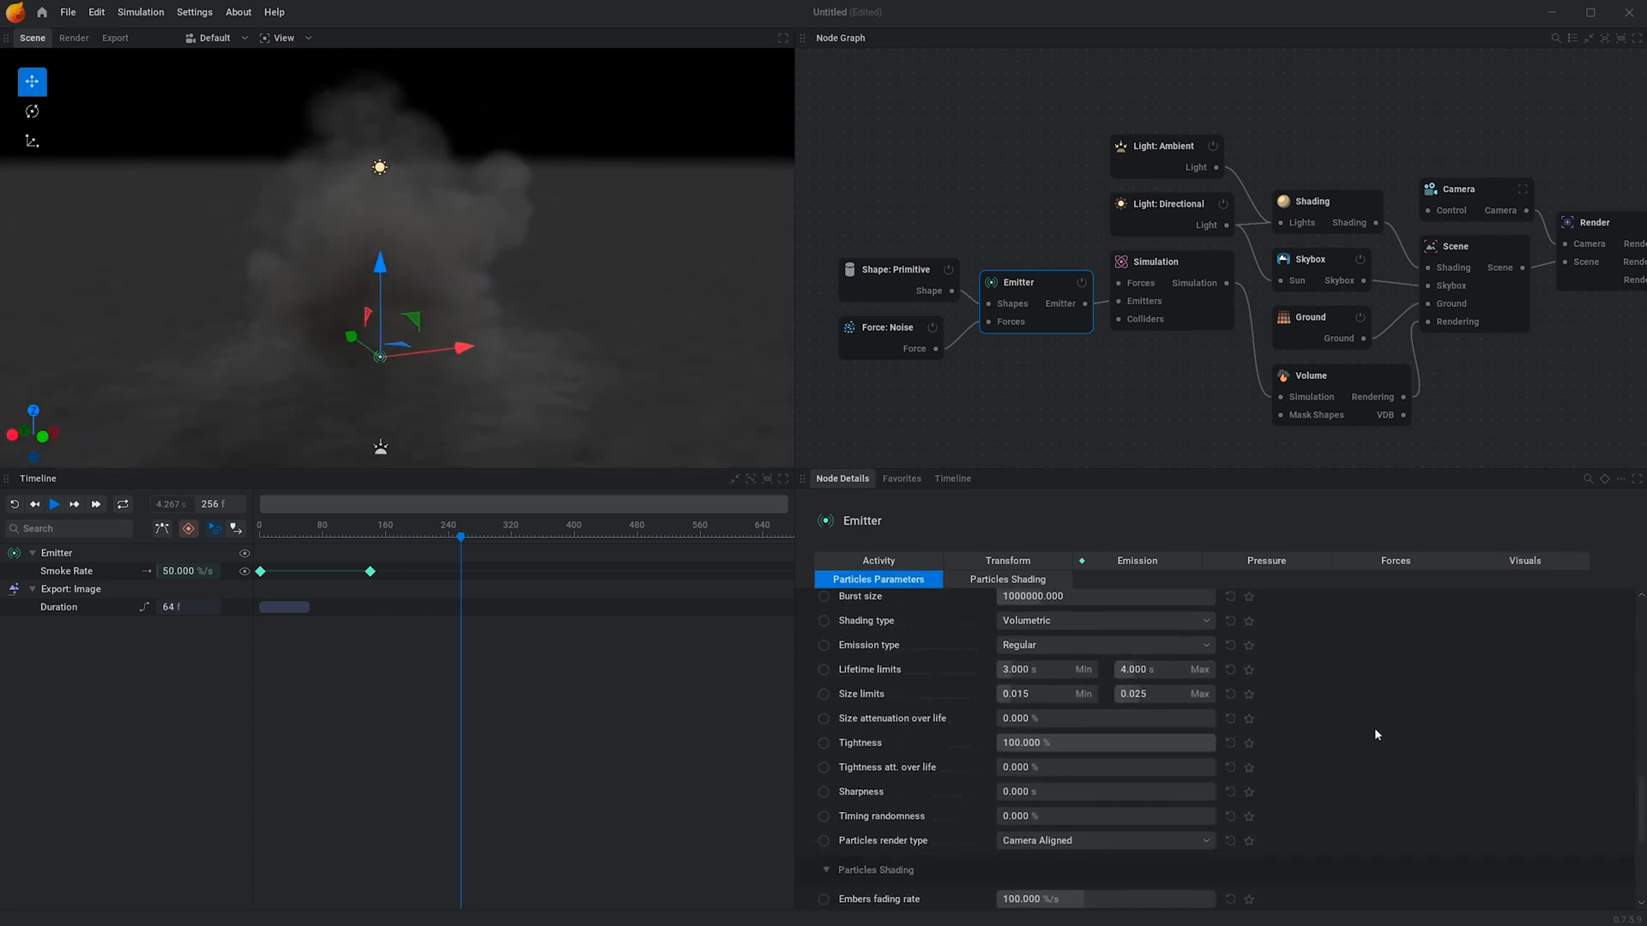
scroll(1364, 755, "up", 7)
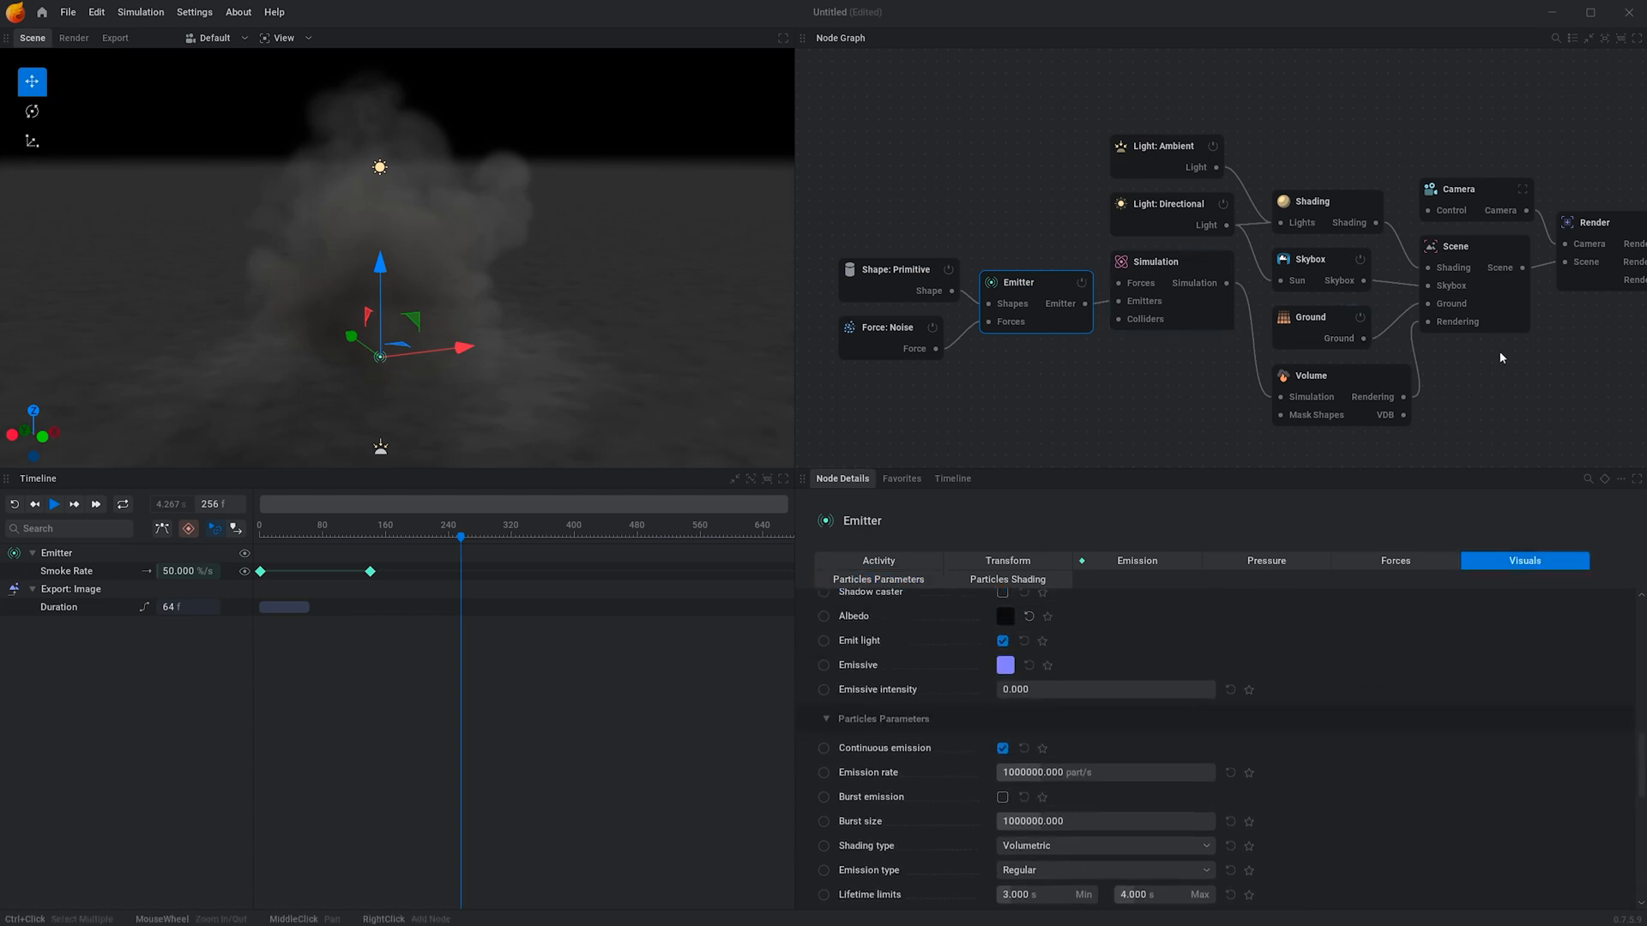
Change the Shading node's smoke color to an orange-brown and inspect the paused smoke cloud from several angles.
left_click(1325, 210)
scroll(1343, 798, "down", 10)
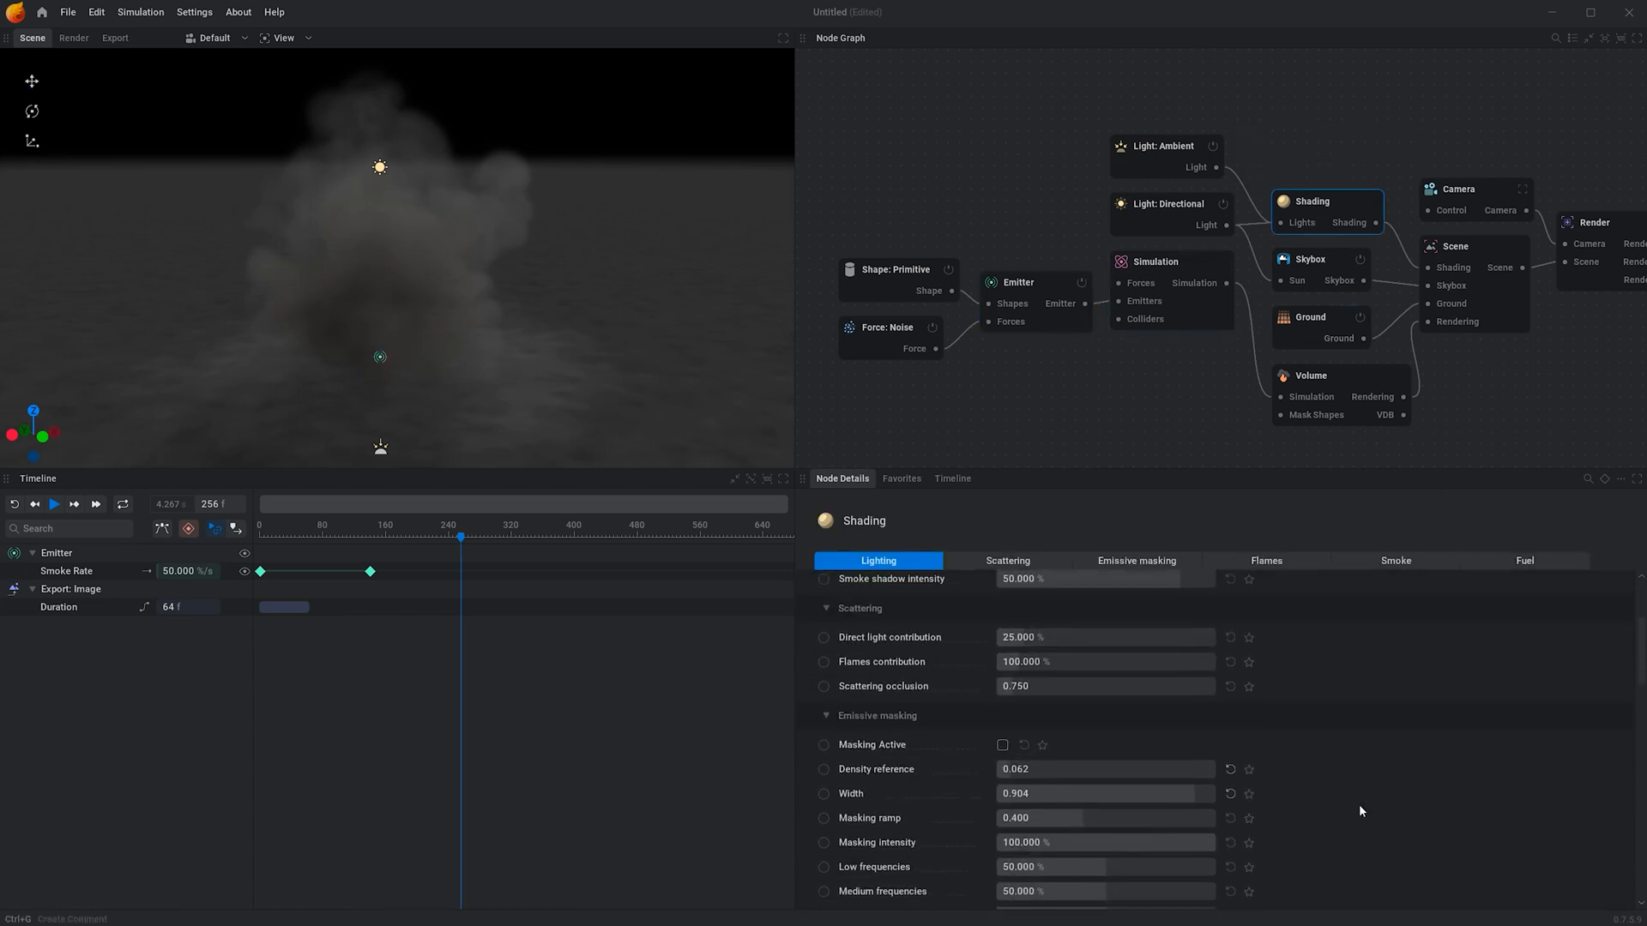
scroll(1345, 794, "down", 5)
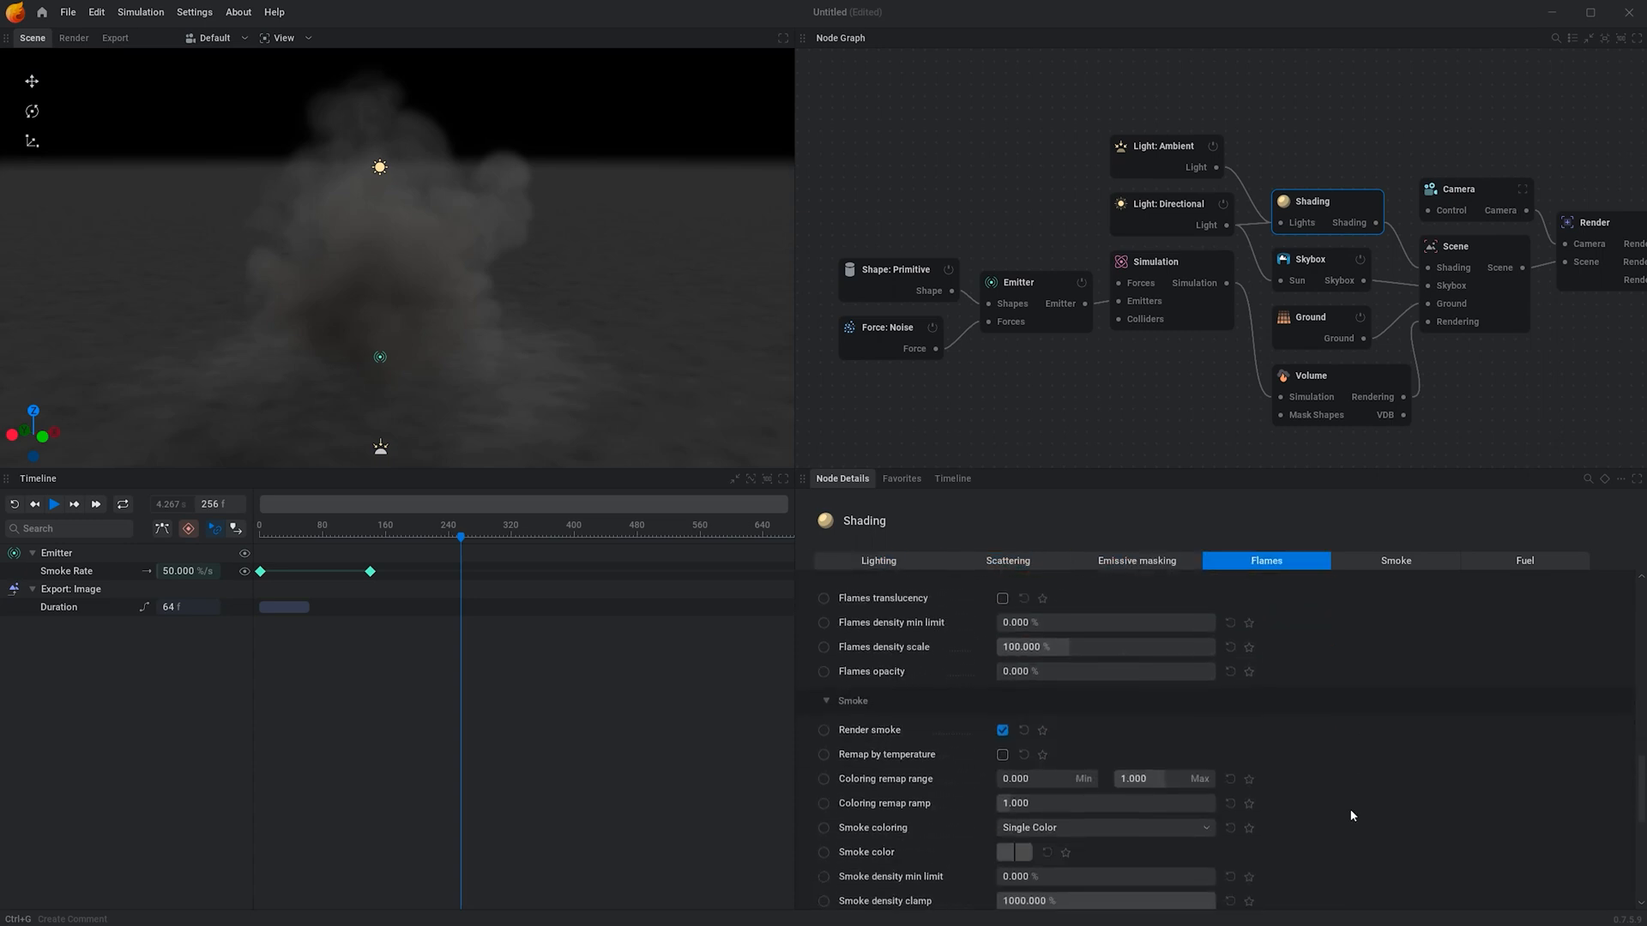
scroll(1353, 806, "down", 2)
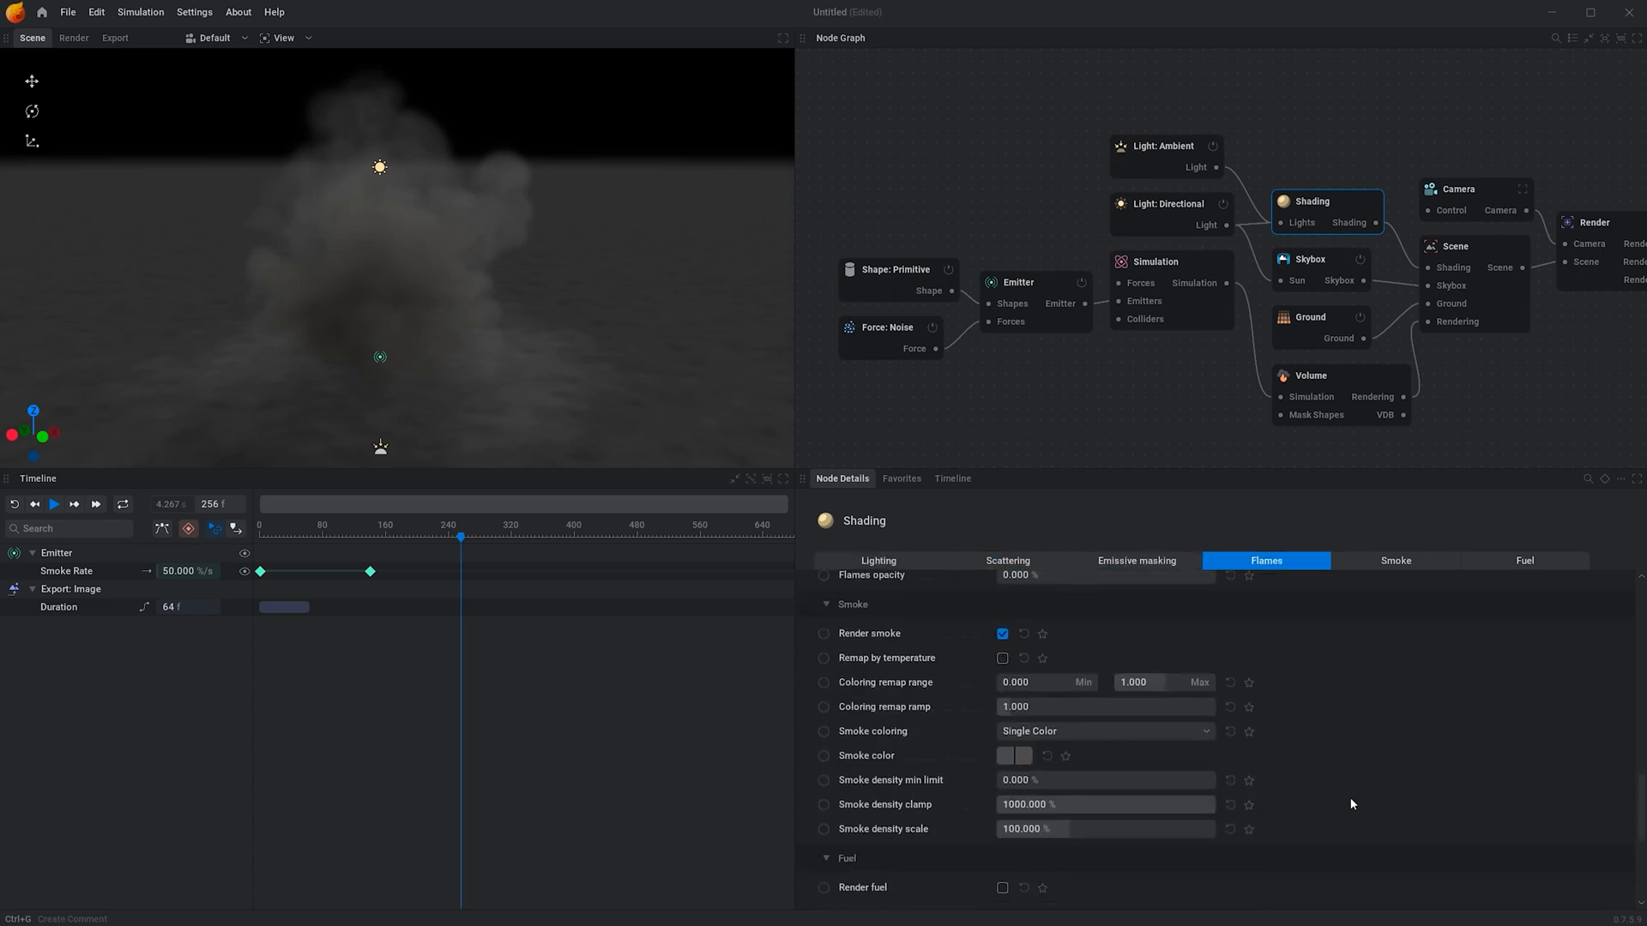
left_click(1003, 760)
mouse_move(1159, 623)
left_mouse_down()
mouse_move(1105, 623)
mouse_move(1155, 603)
mouse_move(1091, 622)
mouse_move(1159, 610)
mouse_move(1106, 626)
left_mouse_up()
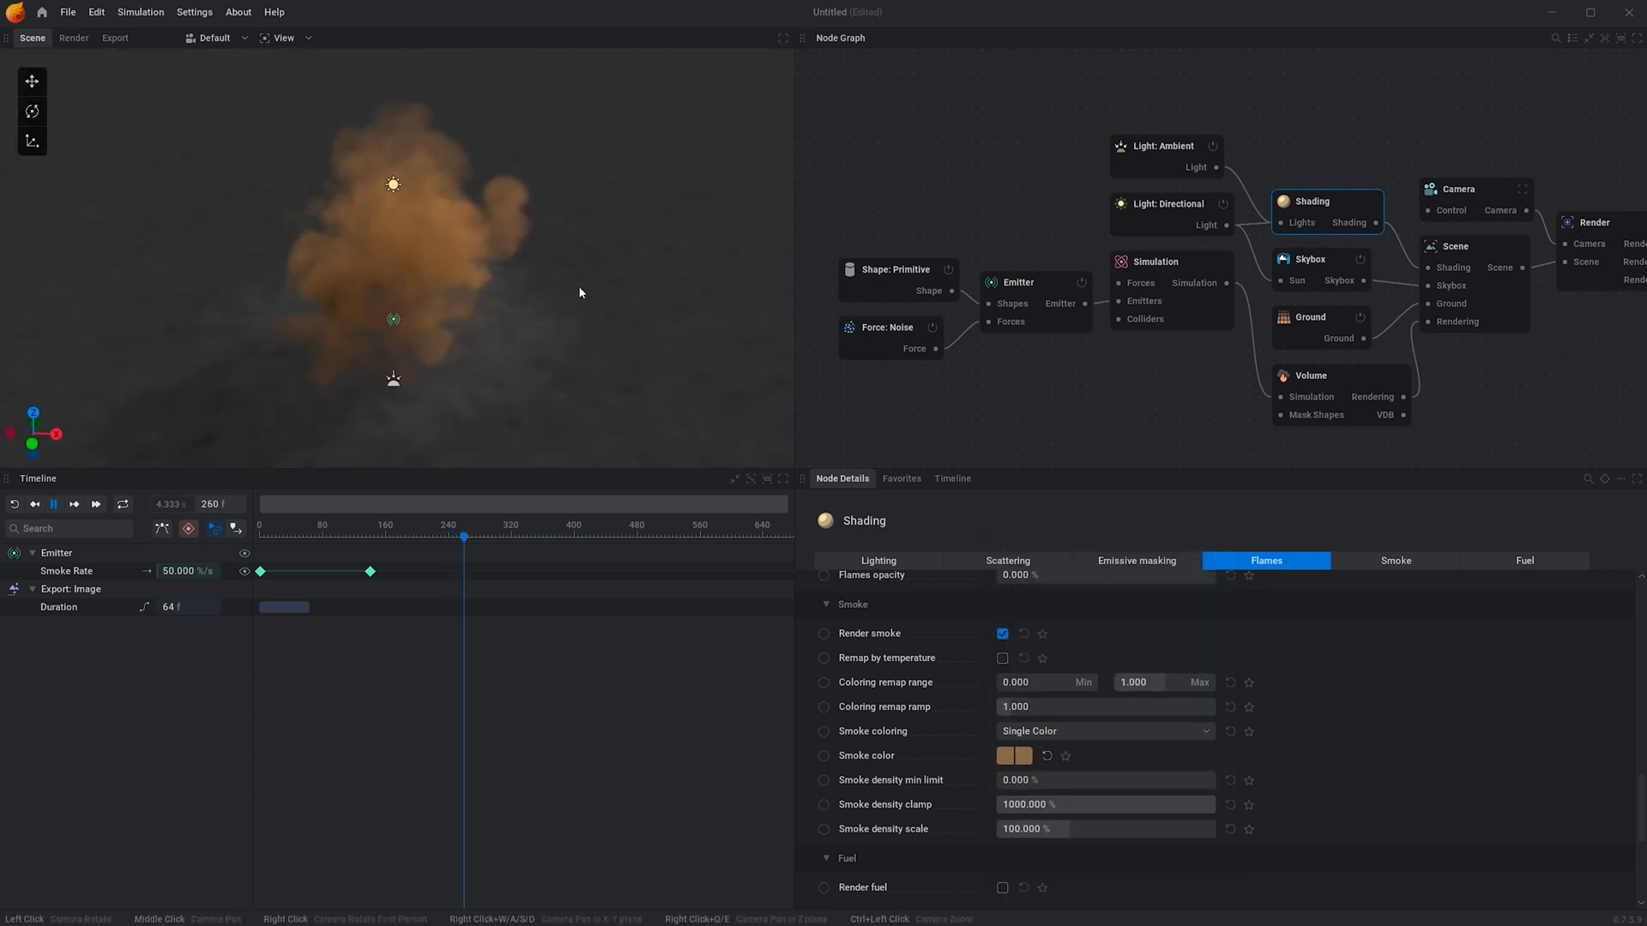
key("space")
left_click_drag(578, 285, 443, 125)
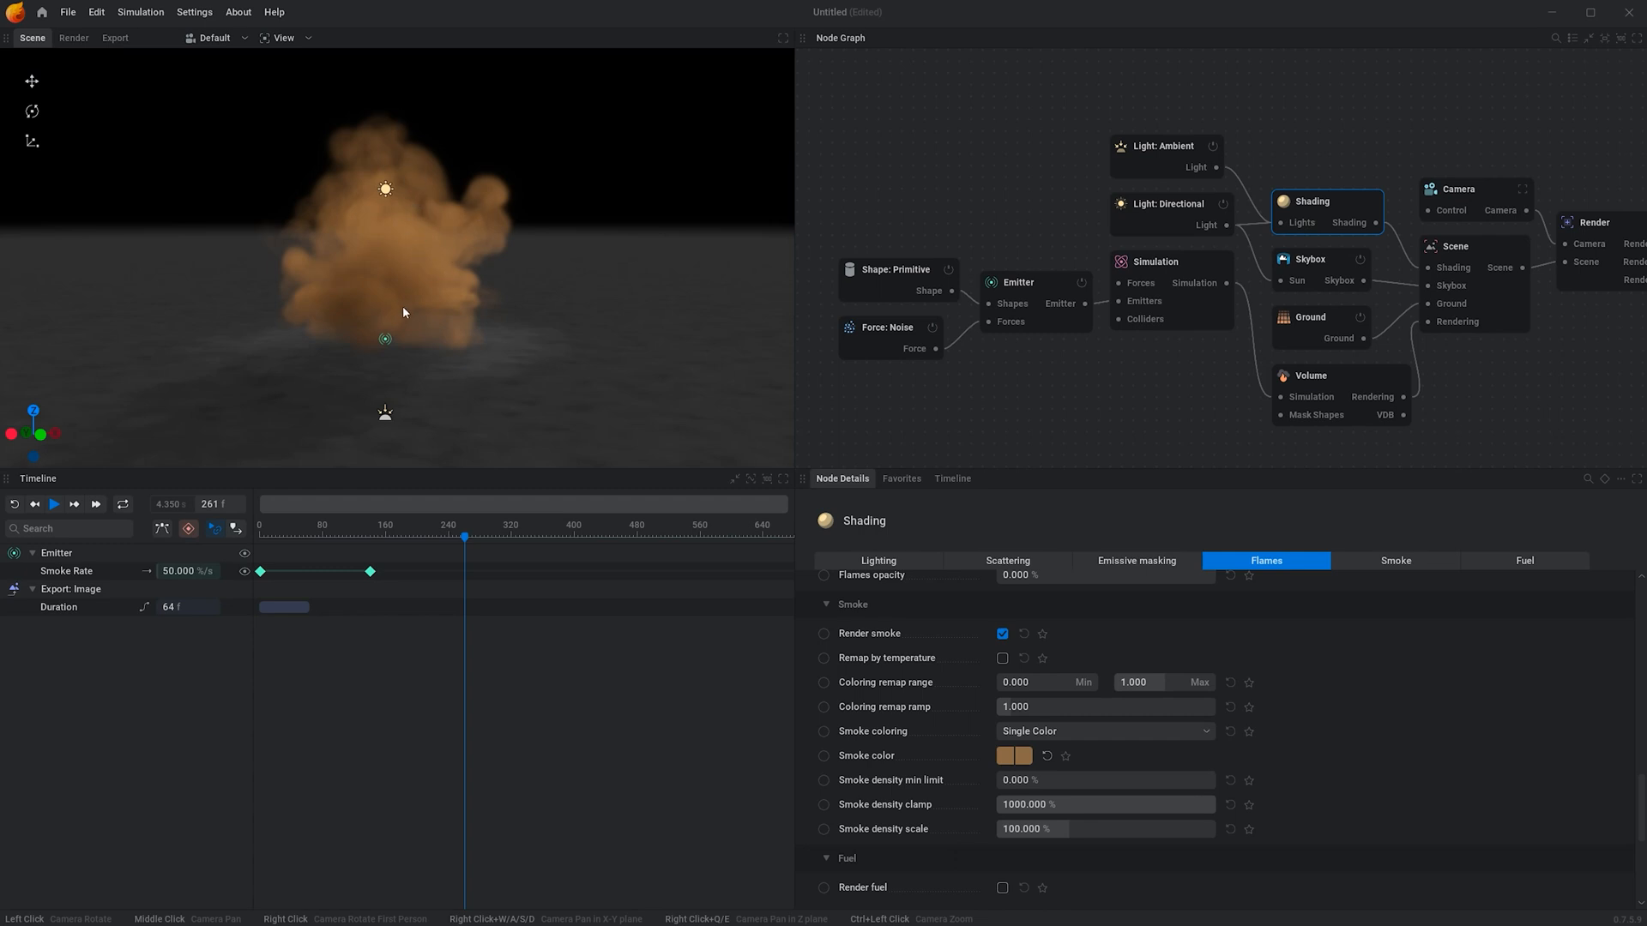
left_click_drag(403, 306, 447, 207)
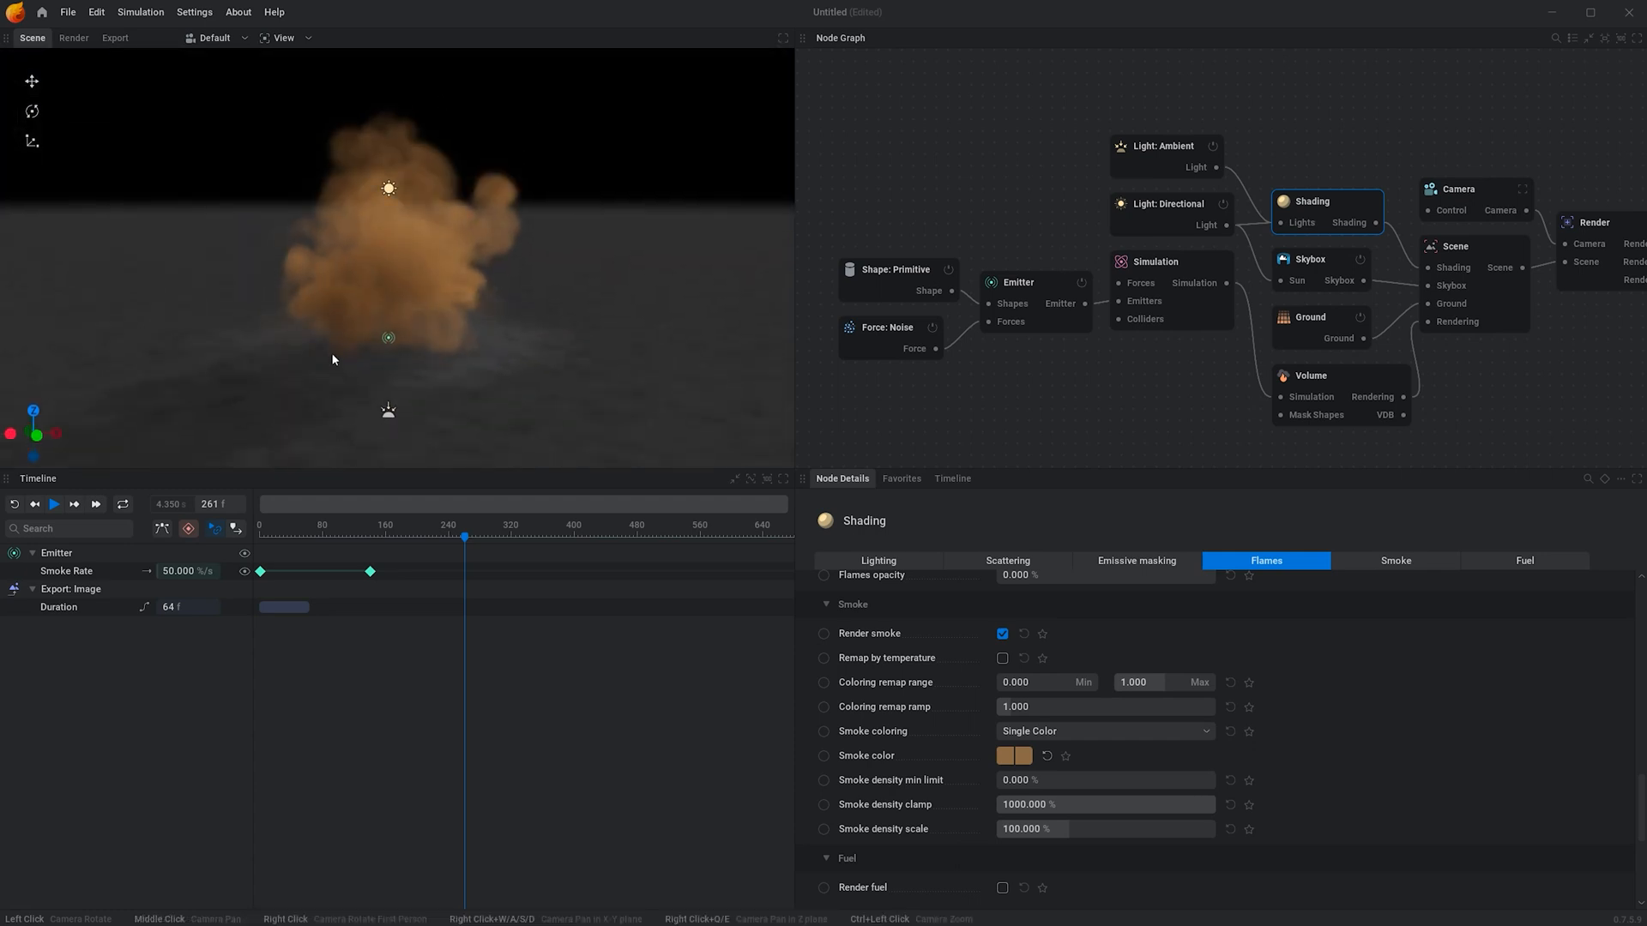
left_click_drag(434, 318, 377, 333)
Keyframe the Shape: Primitive cylinder's Radius at 0 m on frame 0.
left_click_drag(884, 401, 925, 372)
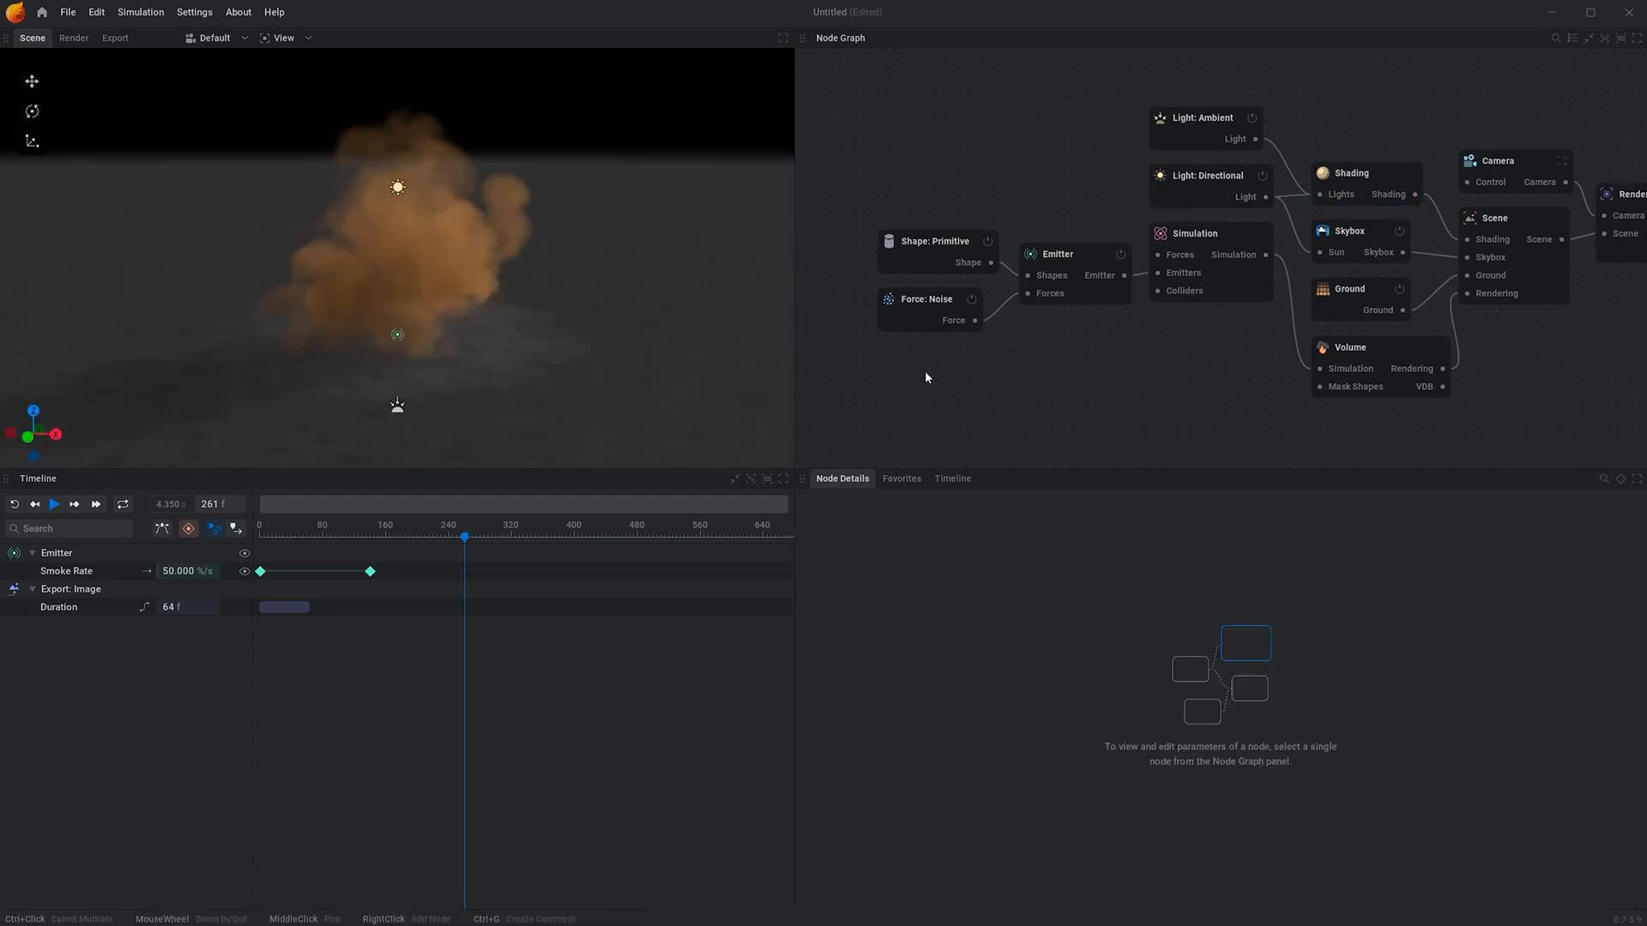
left_click(946, 250)
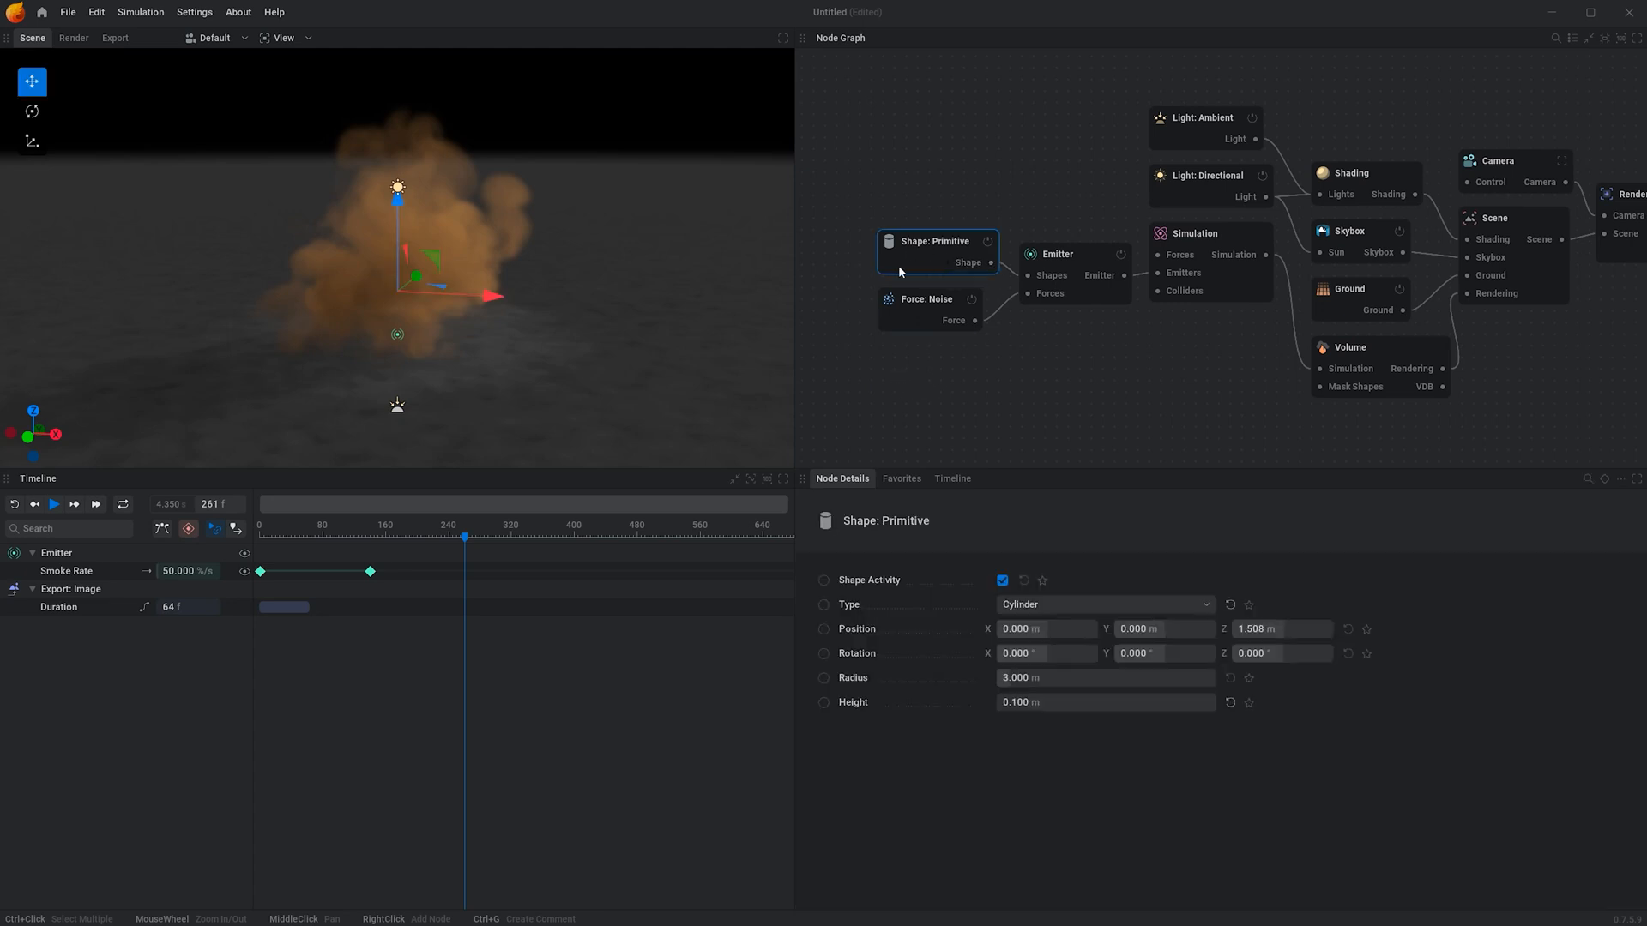
left_click_drag(464, 535, 260, 536)
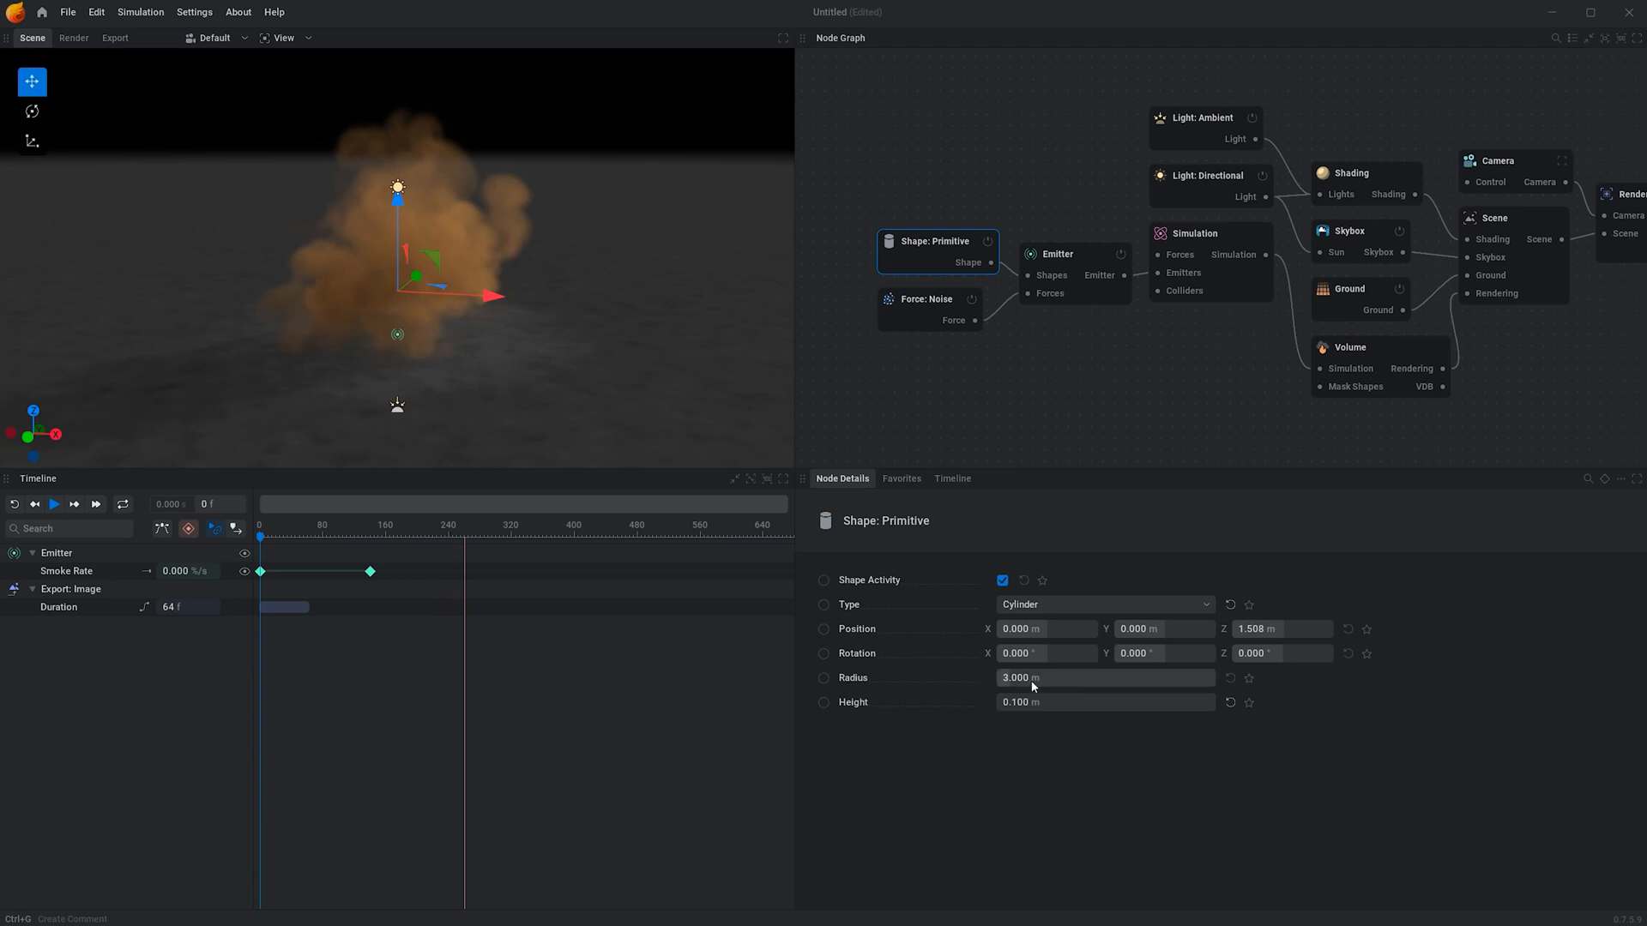
left_click(824, 678)
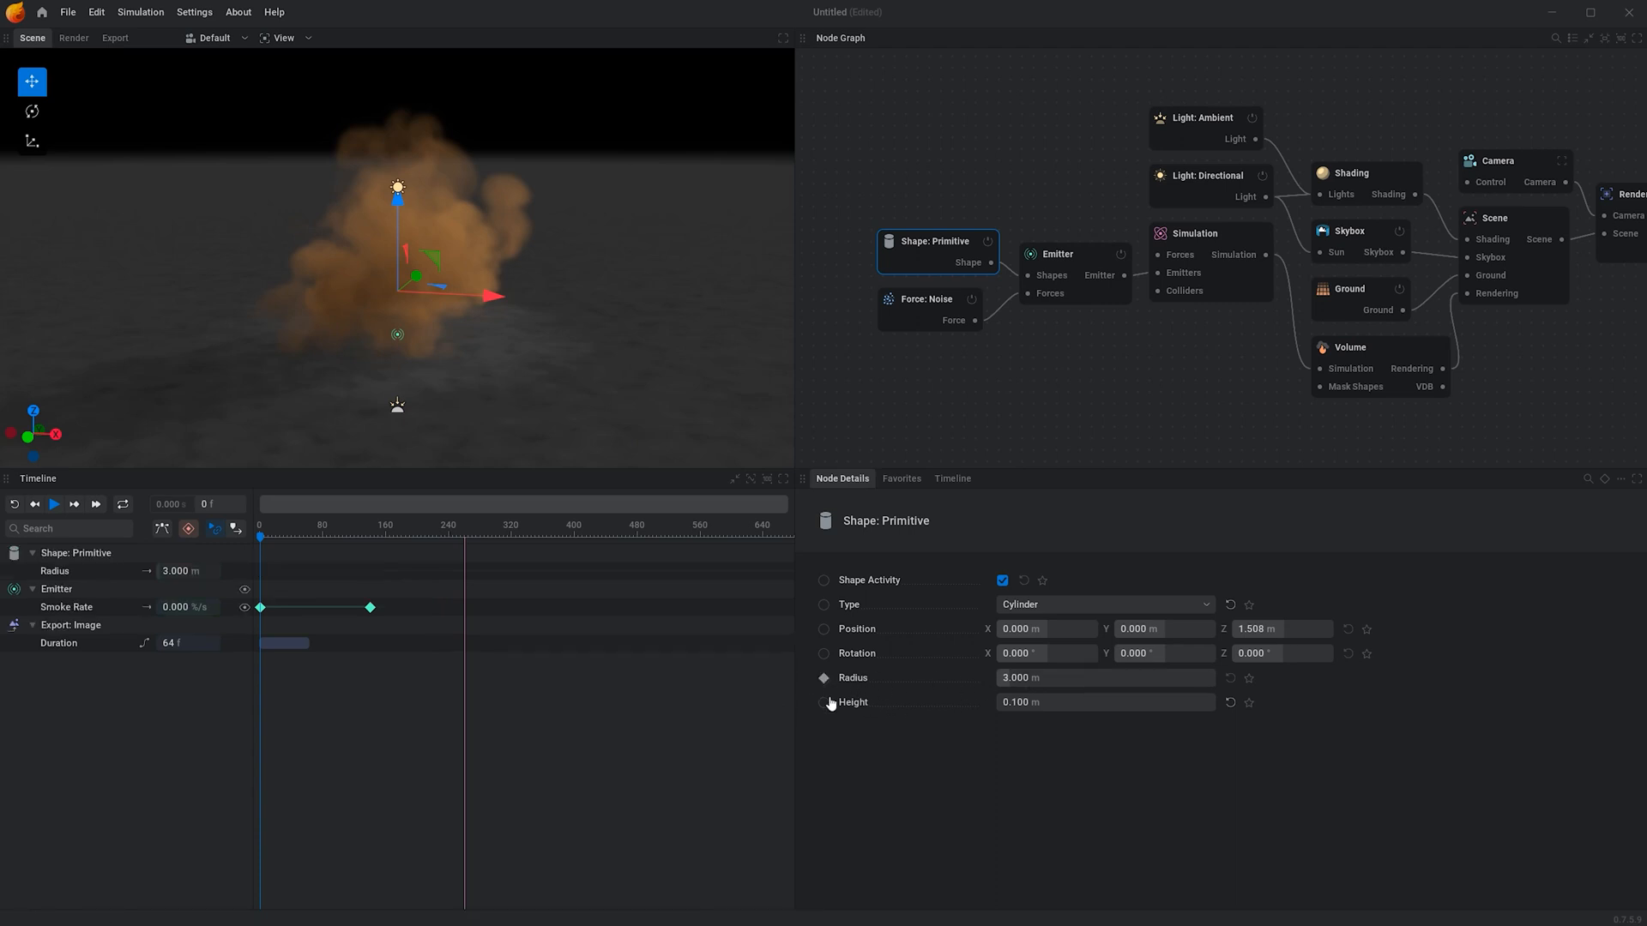
left_click(1046, 678)
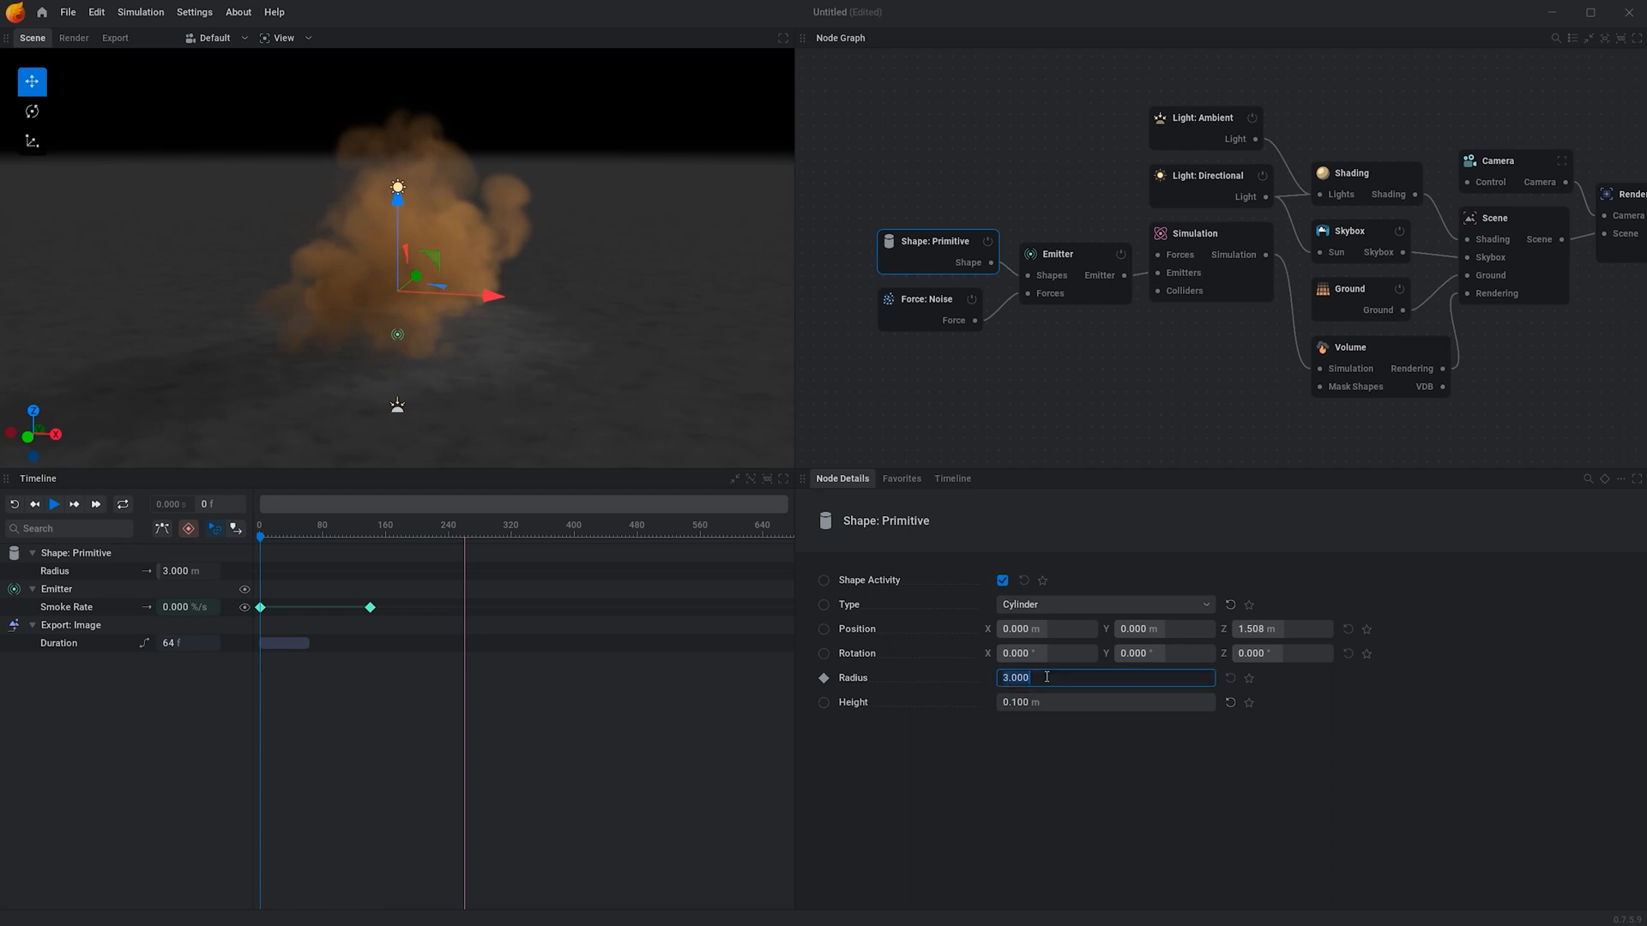
type("0")
key("Return")
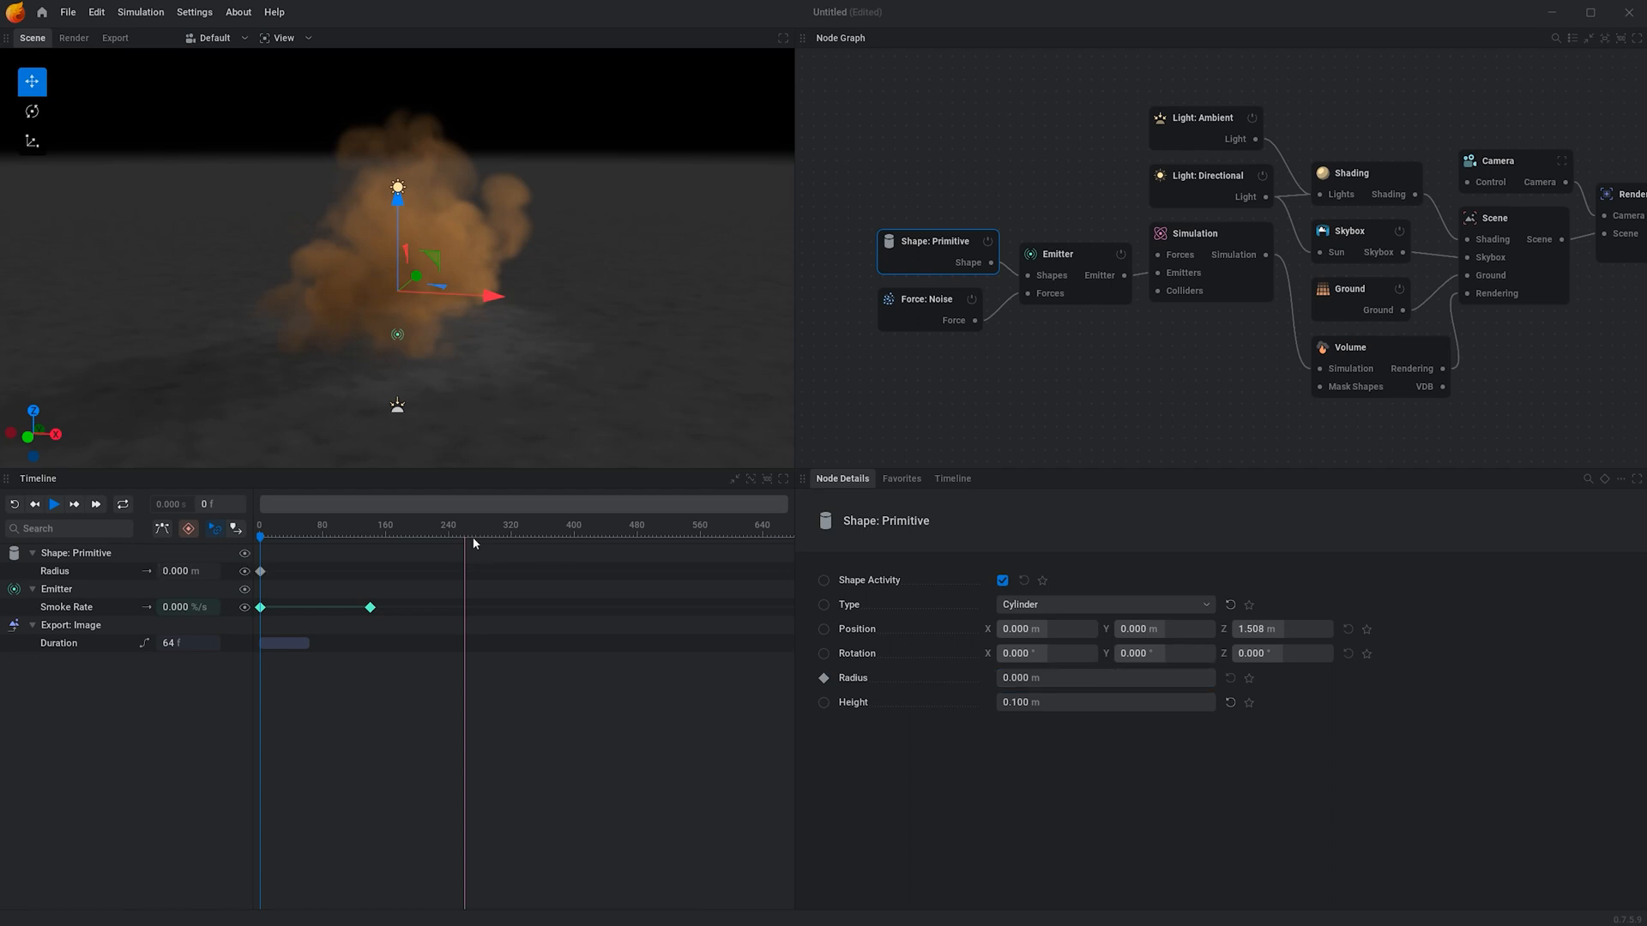
Add a second keyframe of 5 m to the cylinder's Radius at frame 300.
left_click_drag(535, 528, 498, 532)
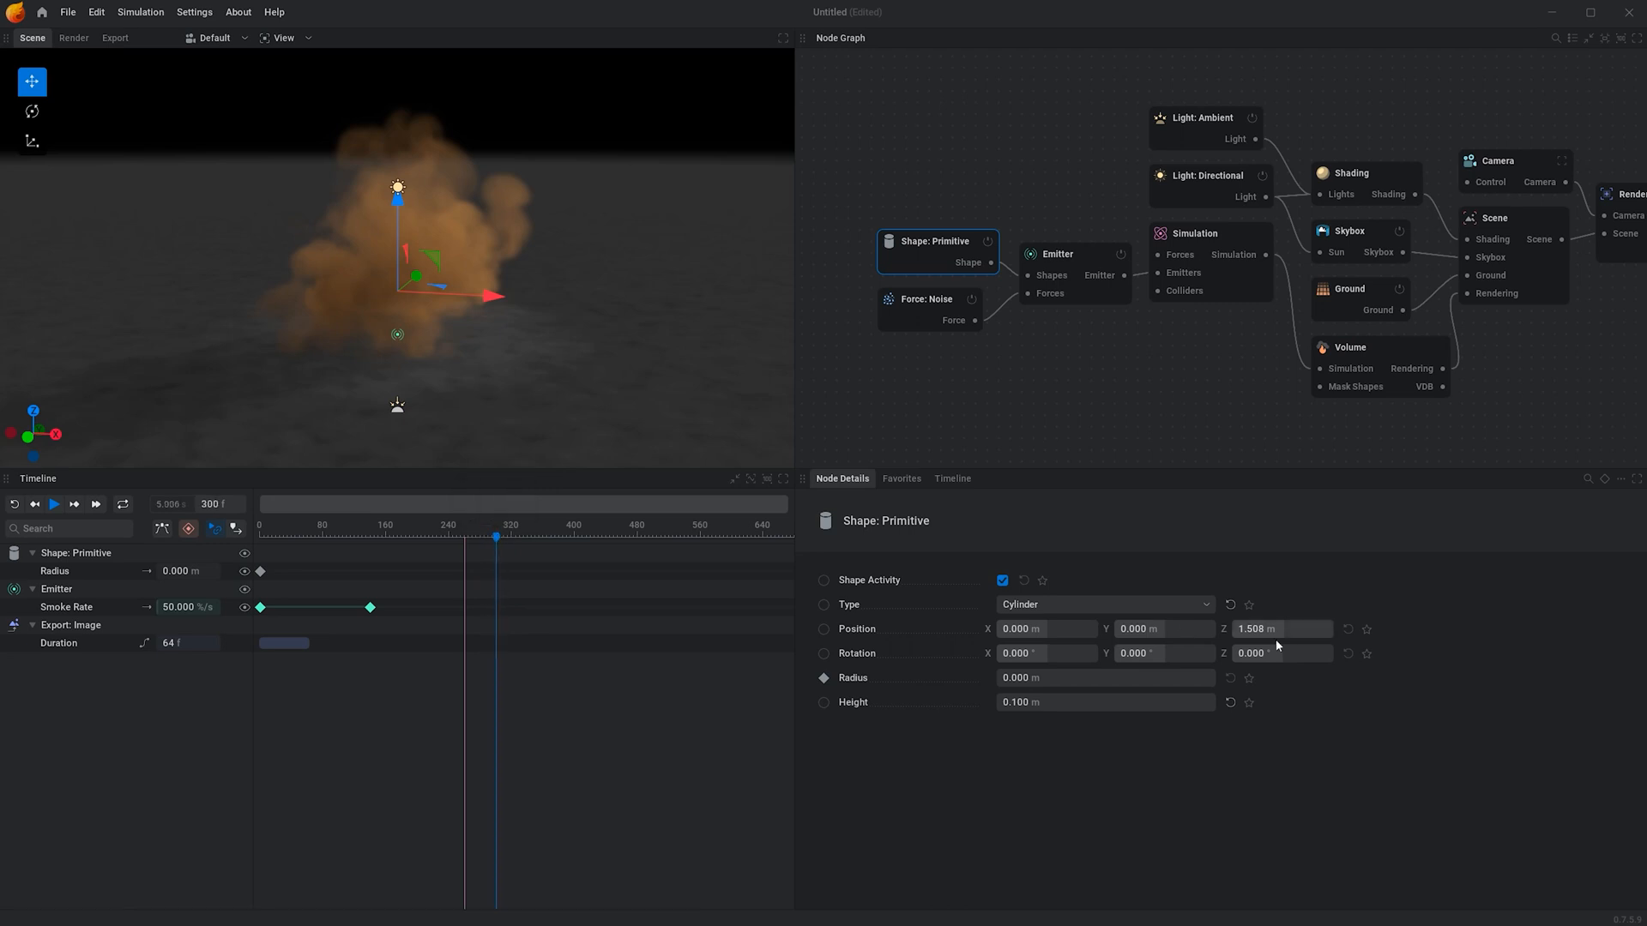
left_click(1075, 678)
type("5")
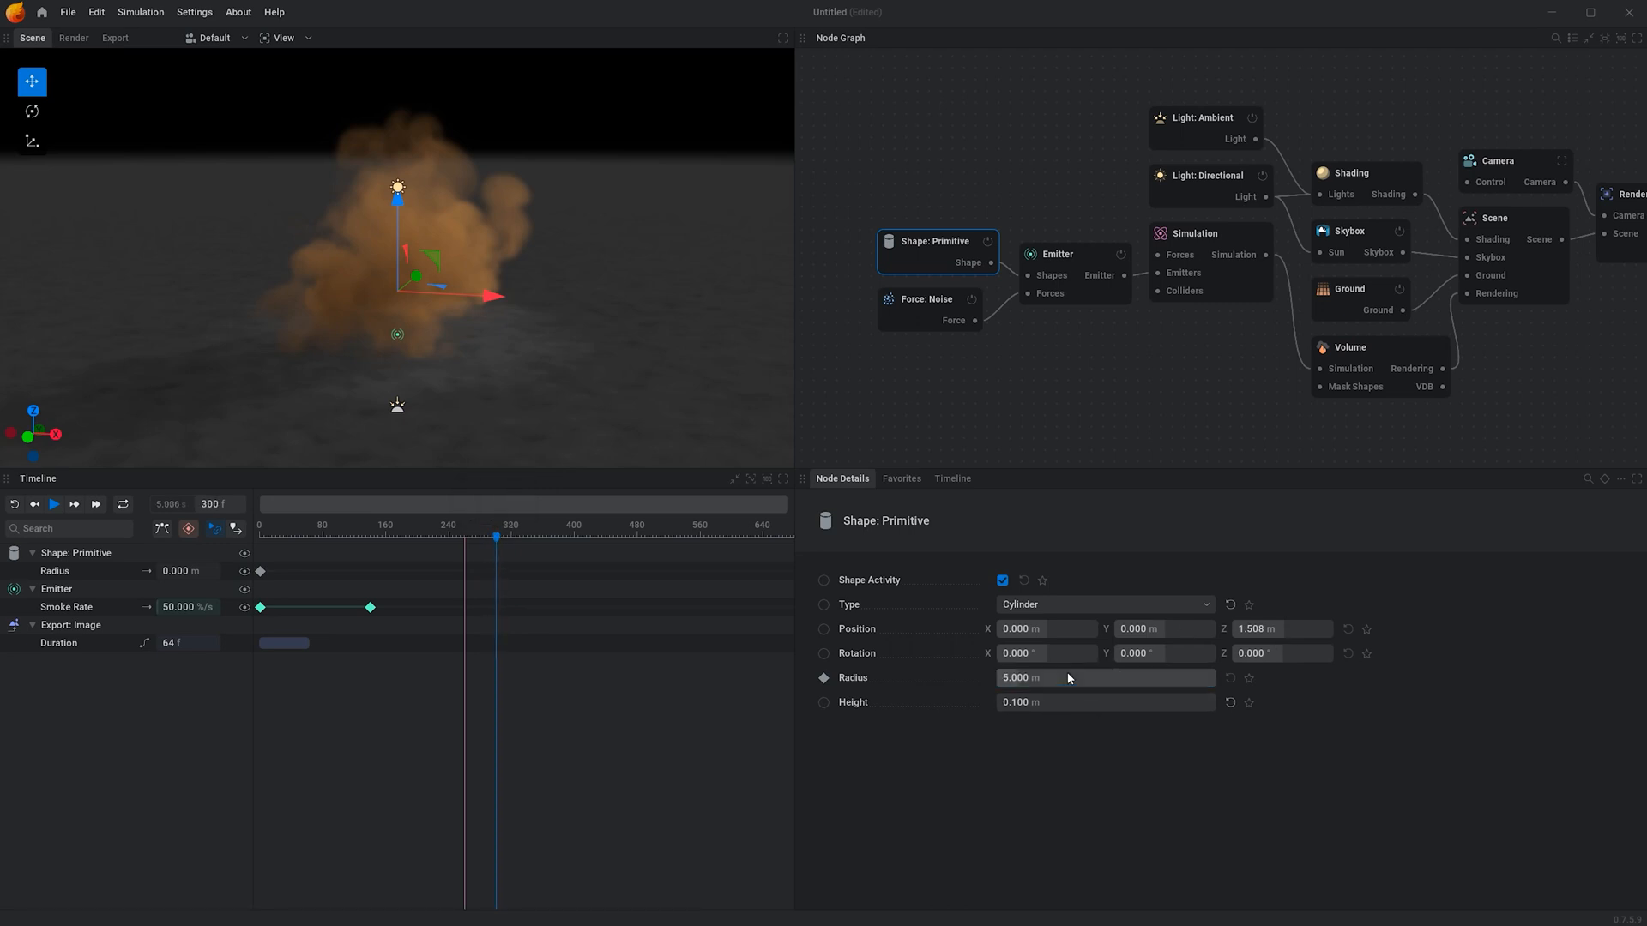
key("Return")
Play the simulation from frame 0 to check the expanding smoke, and restart and pause it.
left_click_drag(377, 525, 259, 528)
left_click(54, 504)
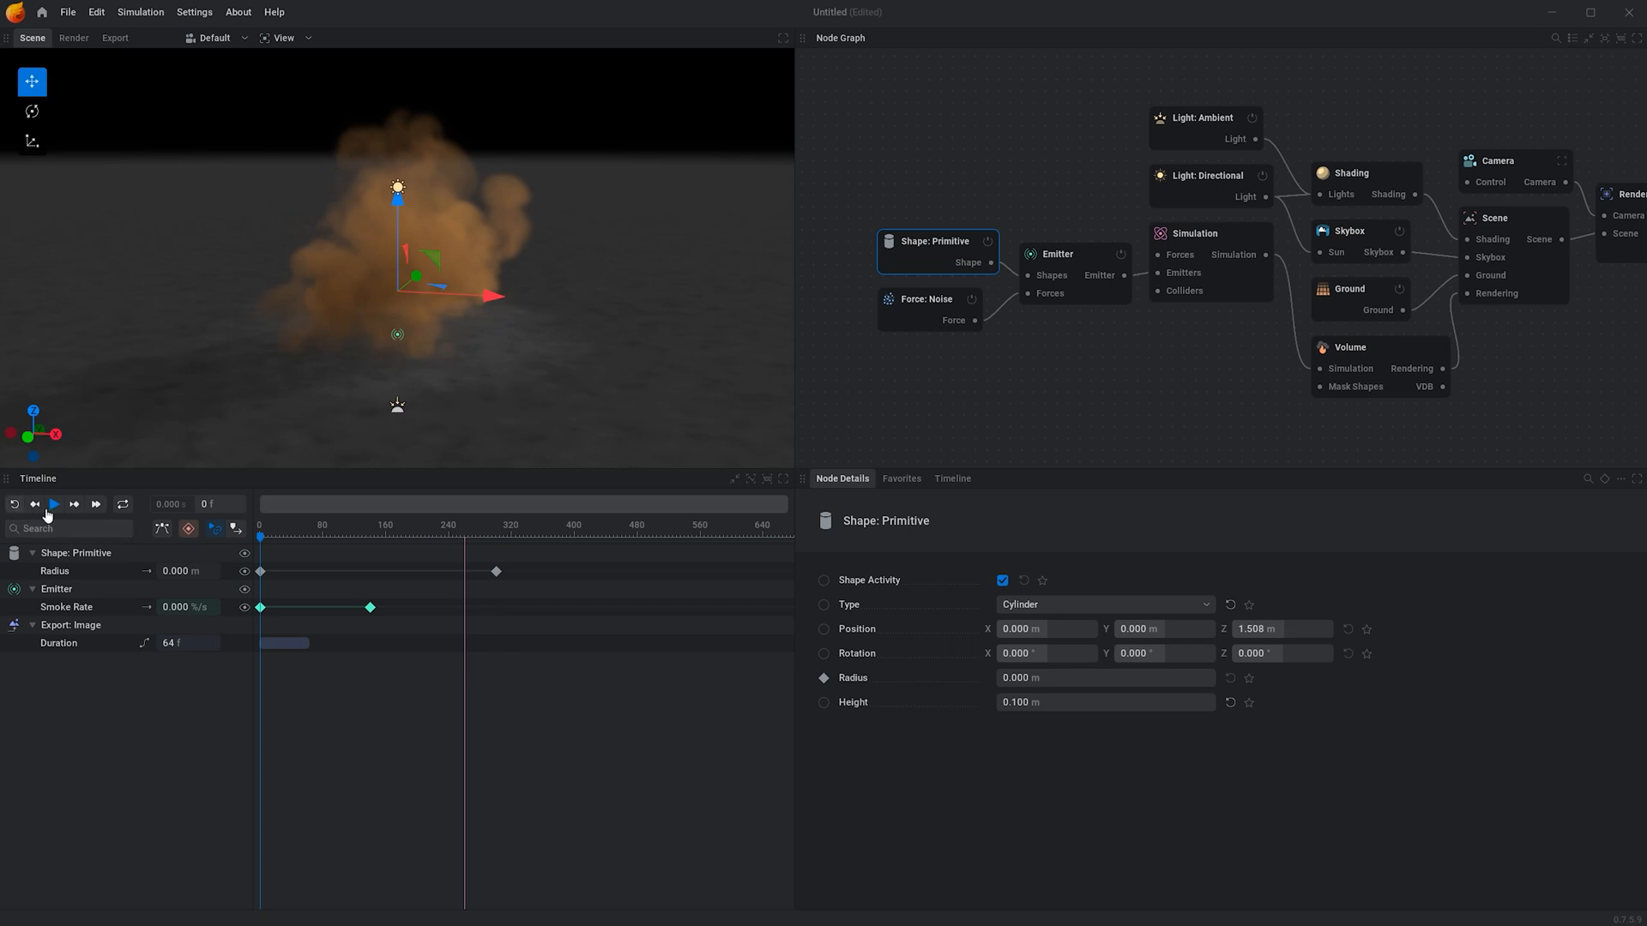
mouse_move(310, 428)
left_mouse_down()
mouse_move(309, 463)
mouse_move(311, 436)
left_mouse_up()
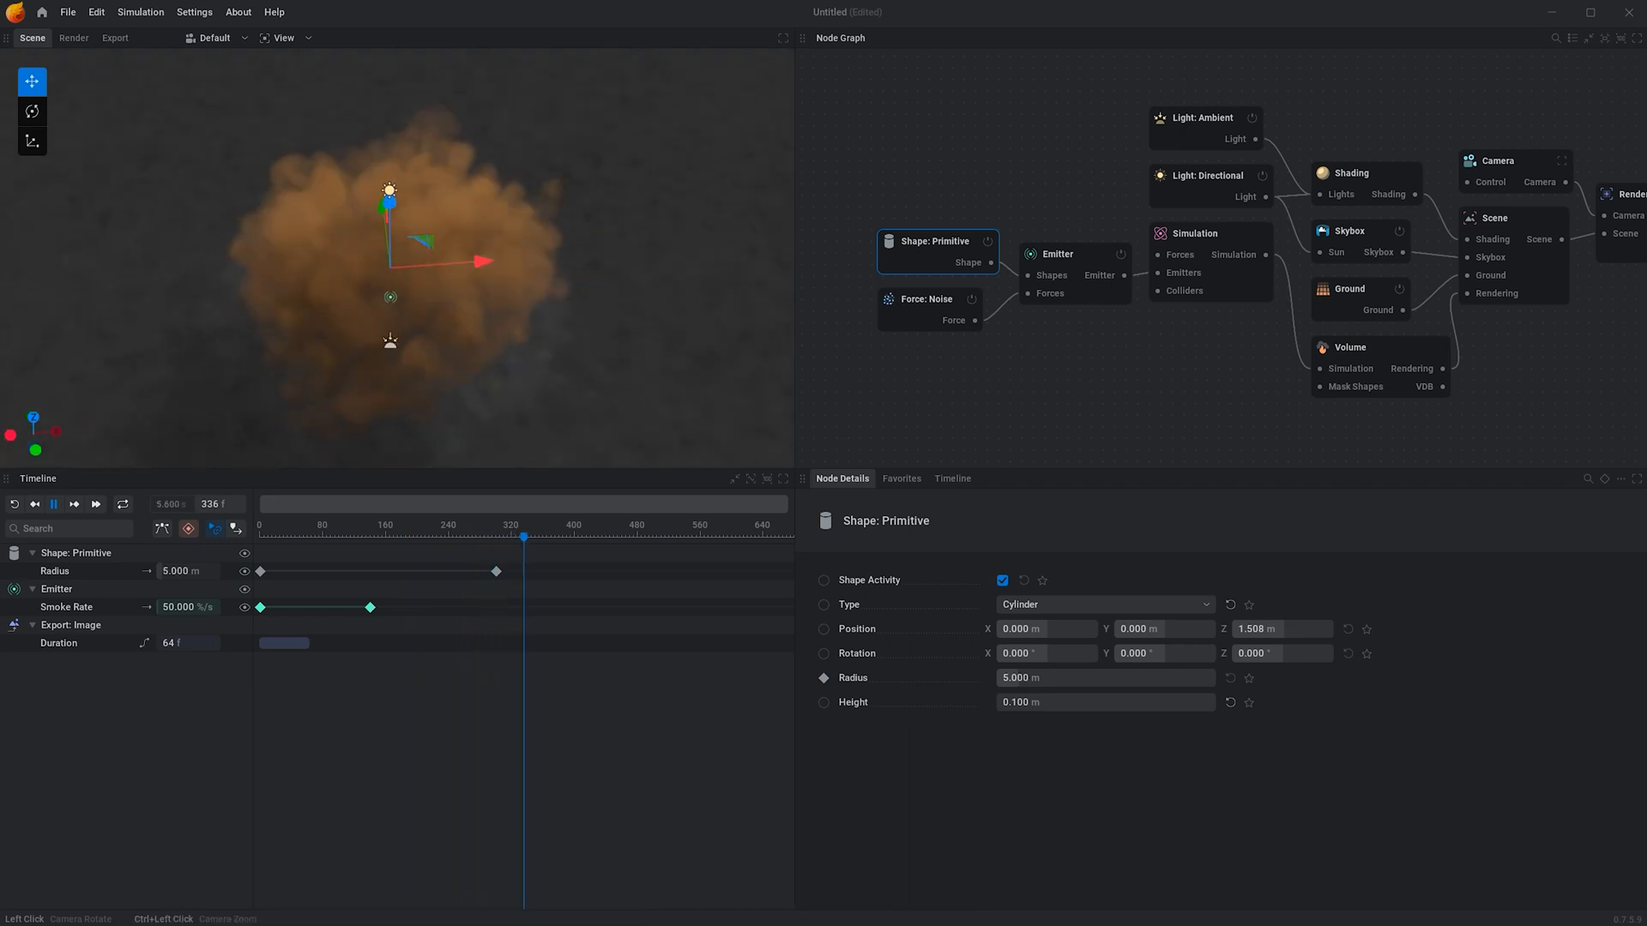
left_click(16, 506)
left_click(55, 505)
Add a Force: Line node below Force: Noise and connect it to the Emitter's Forces input.
left_click(910, 386)
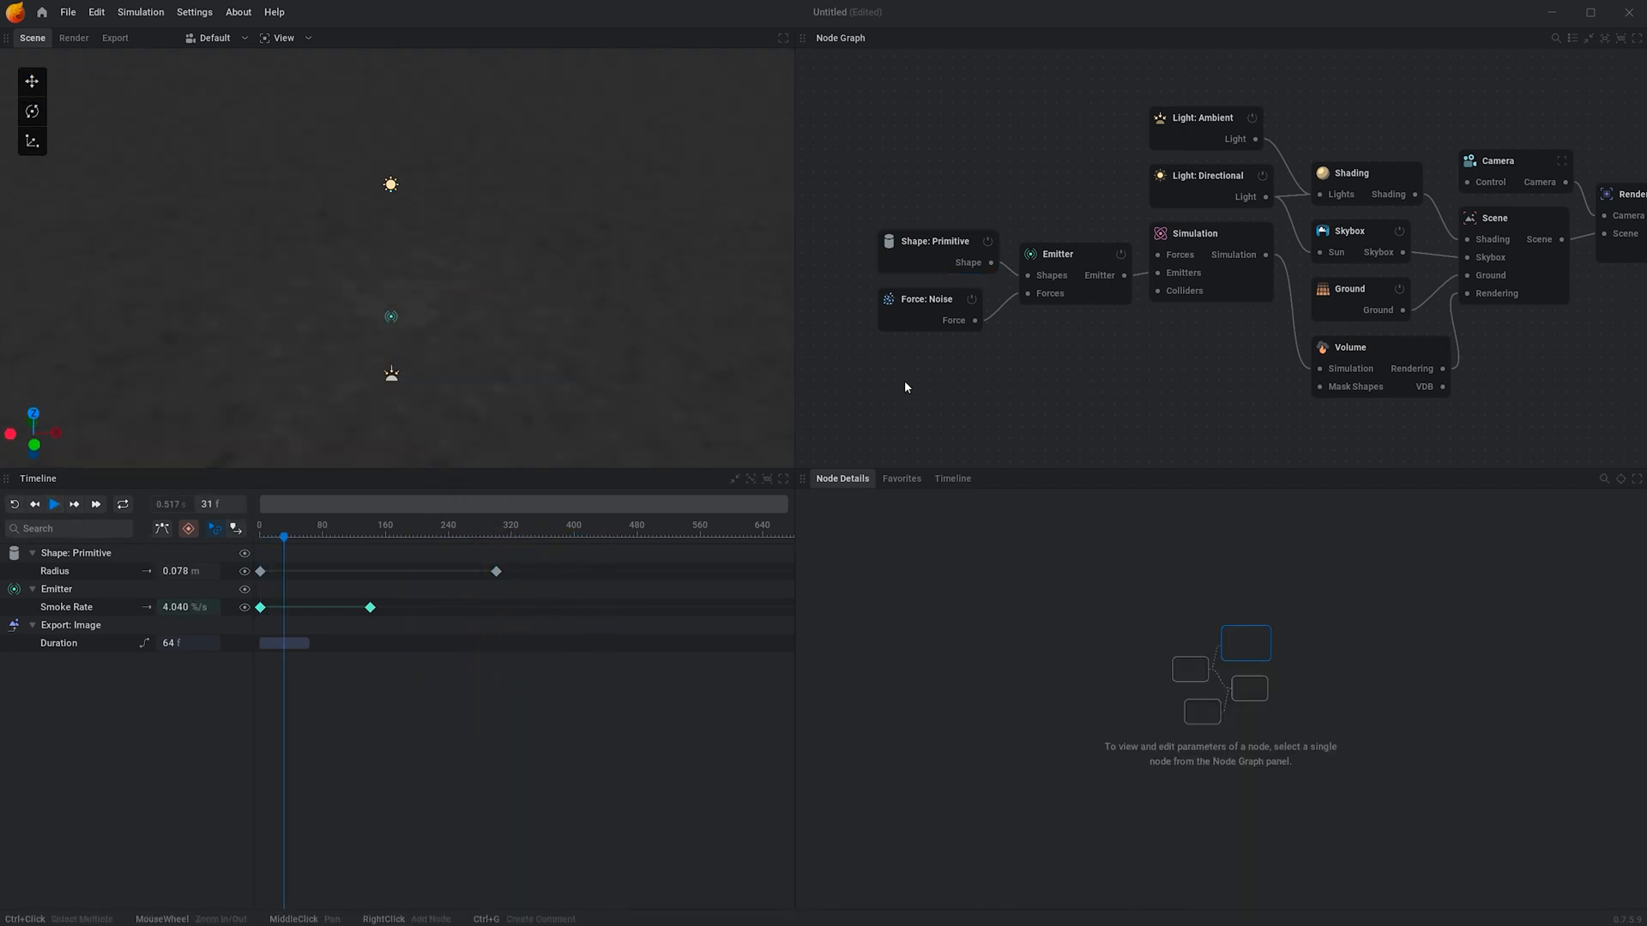
right_click(905, 384)
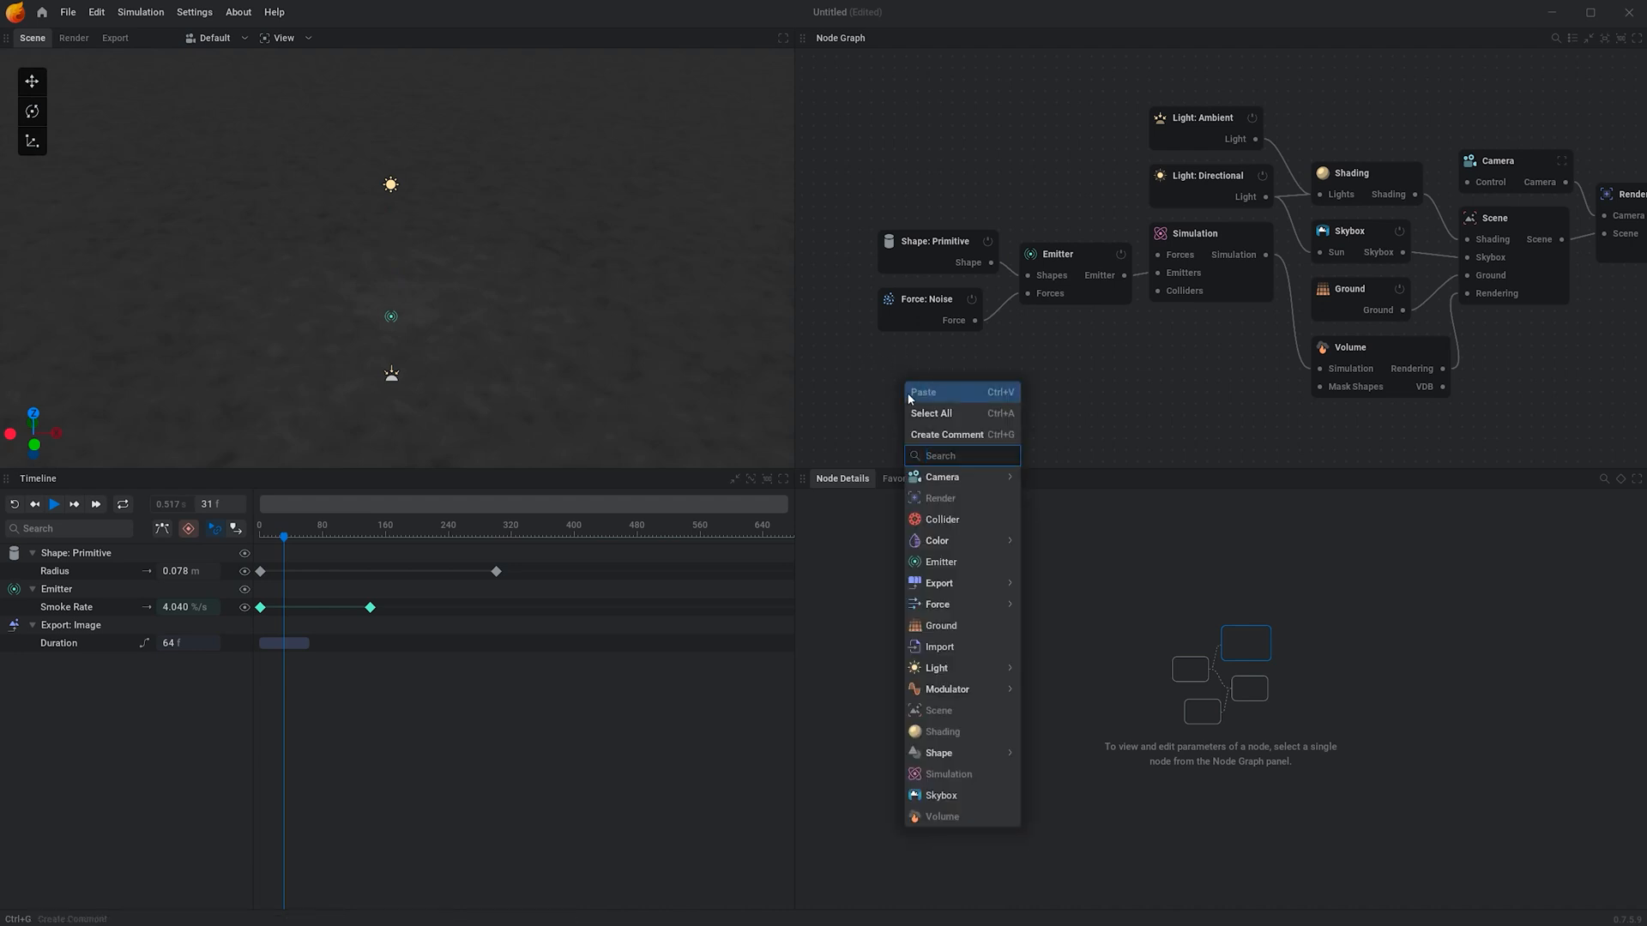
type("force")
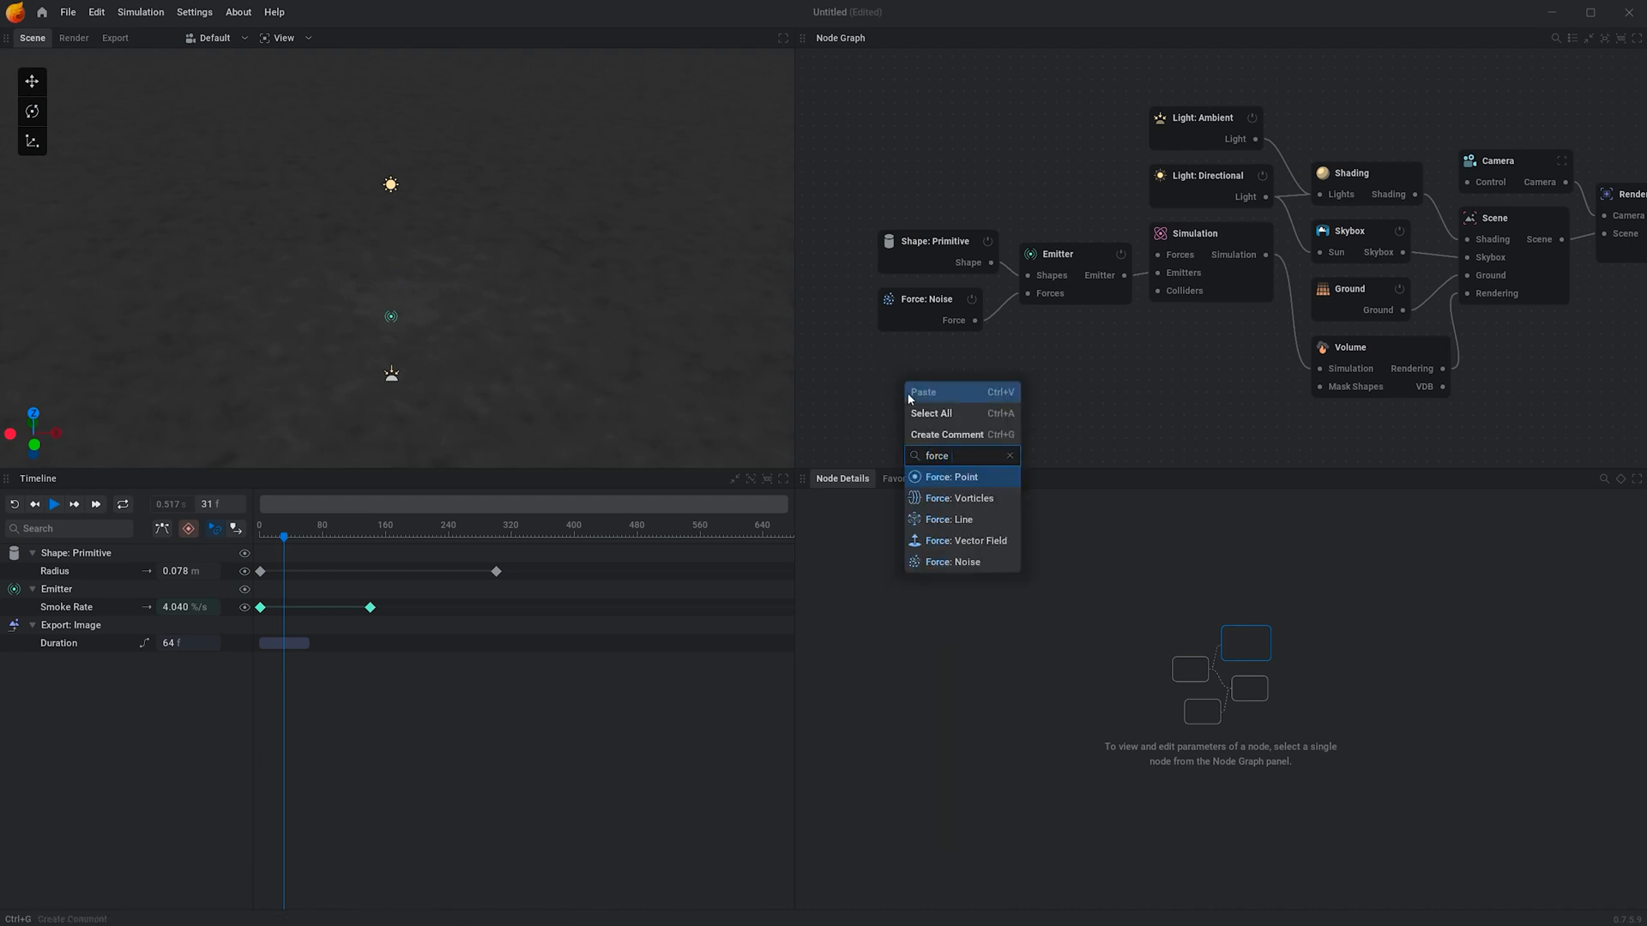
left_click(943, 519)
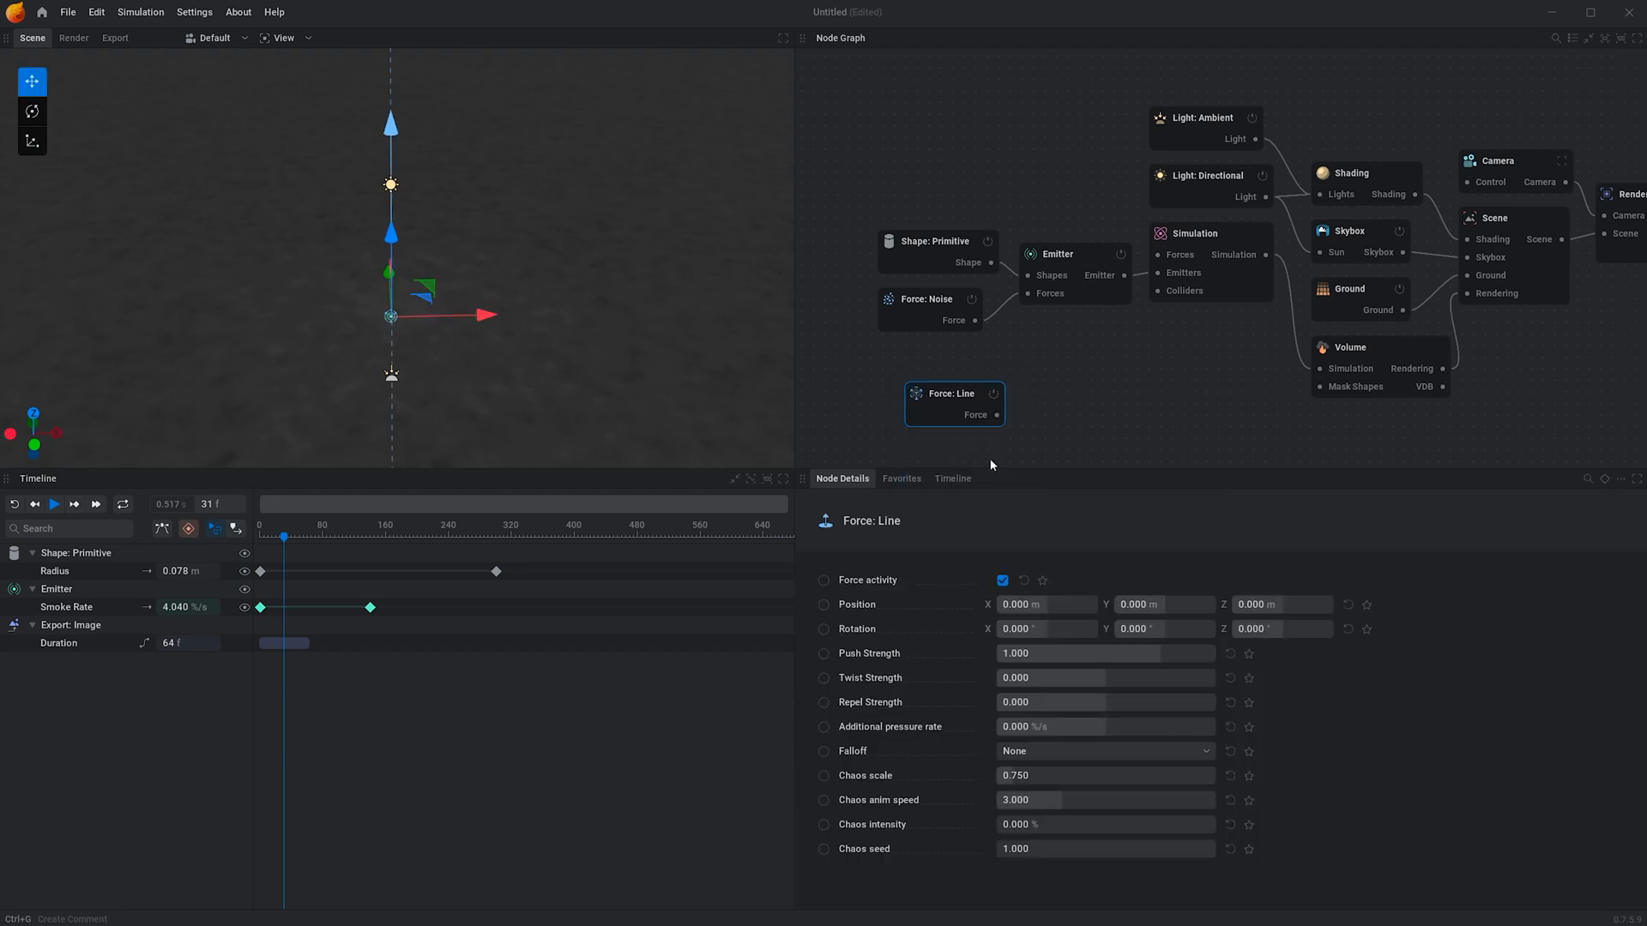
left_click_drag(957, 416, 1029, 294)
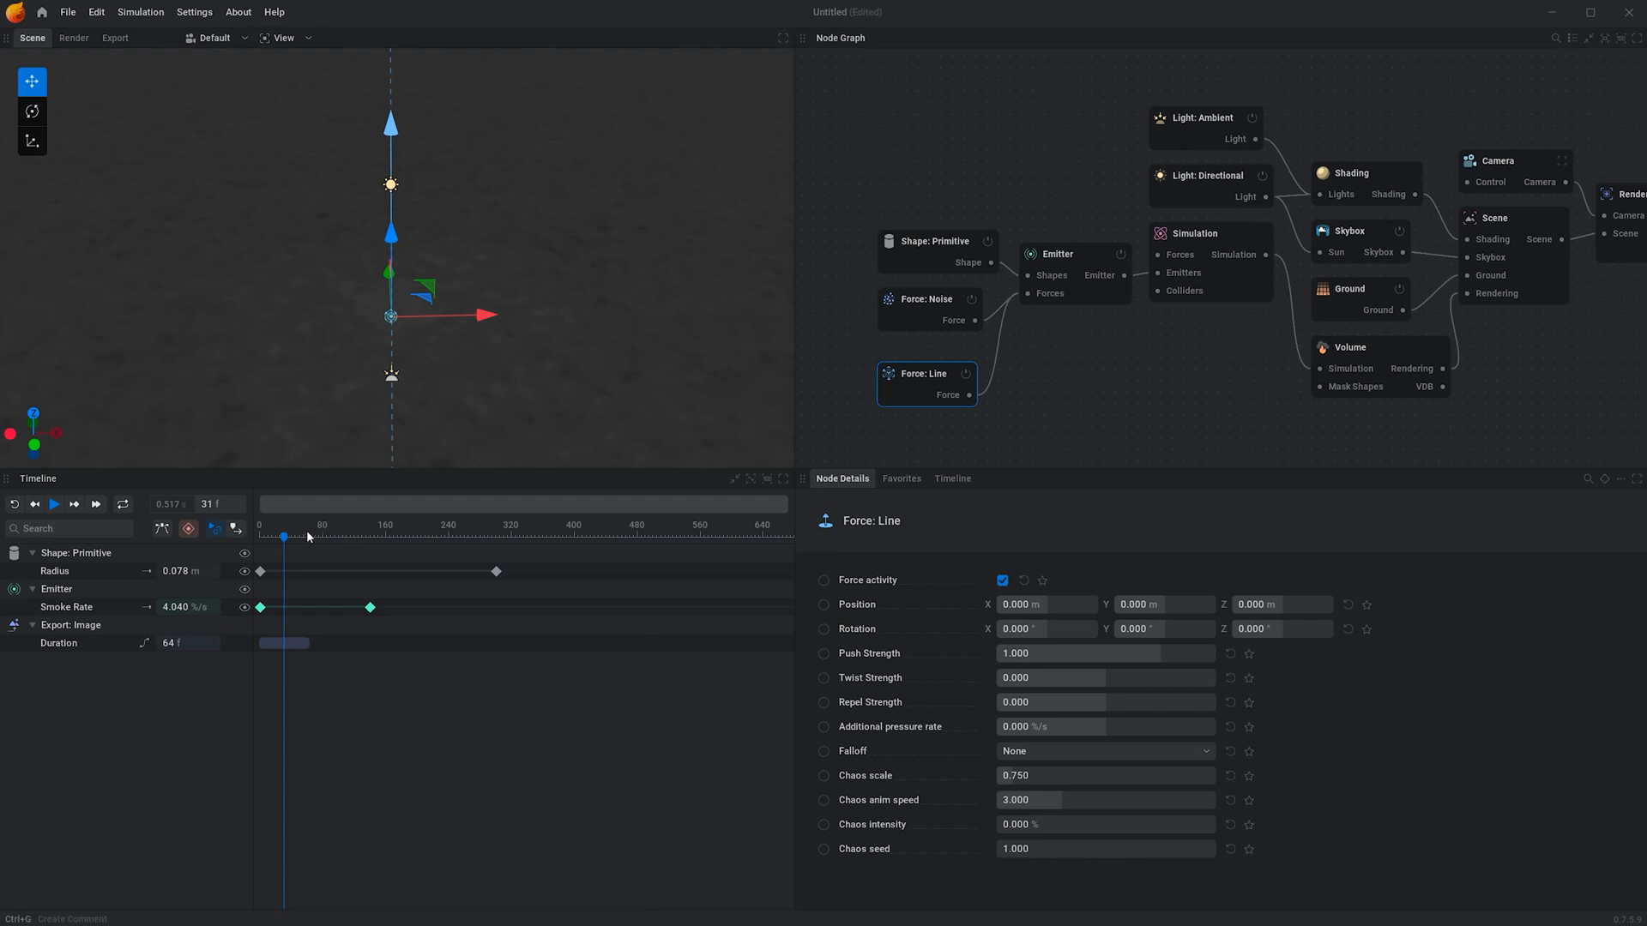
Enable animation of Force: Line's Repel Strength at frame 0, keyframe it at 50 on frame 140, and replay the simulation.
left_click_drag(295, 535, 257, 537)
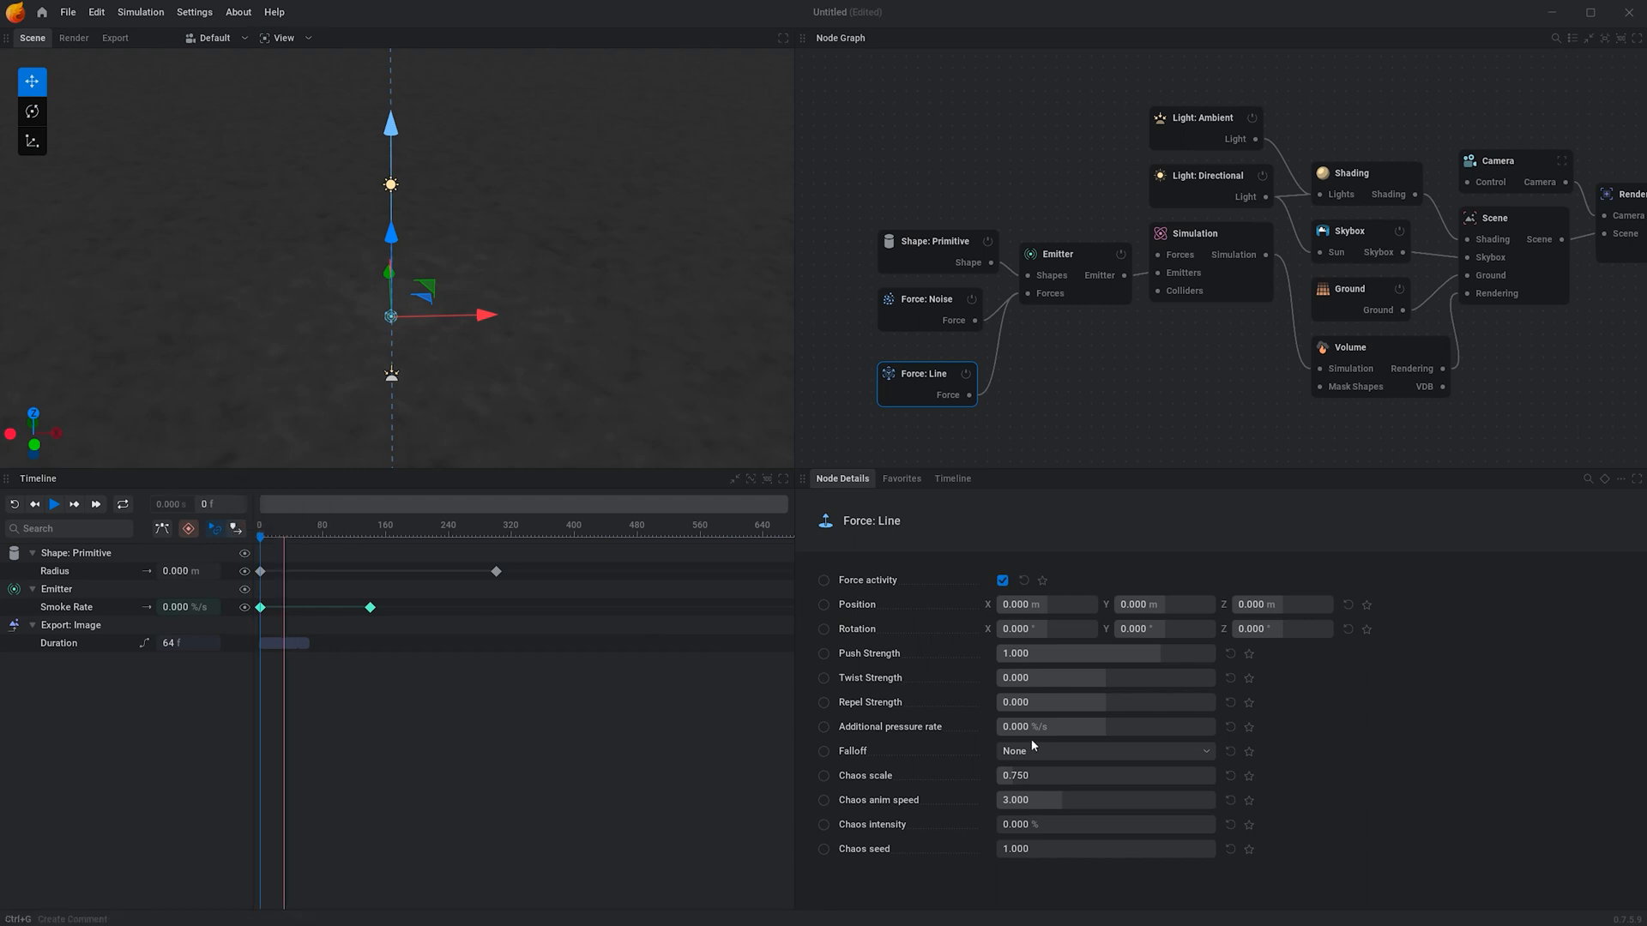
left_click(825, 704)
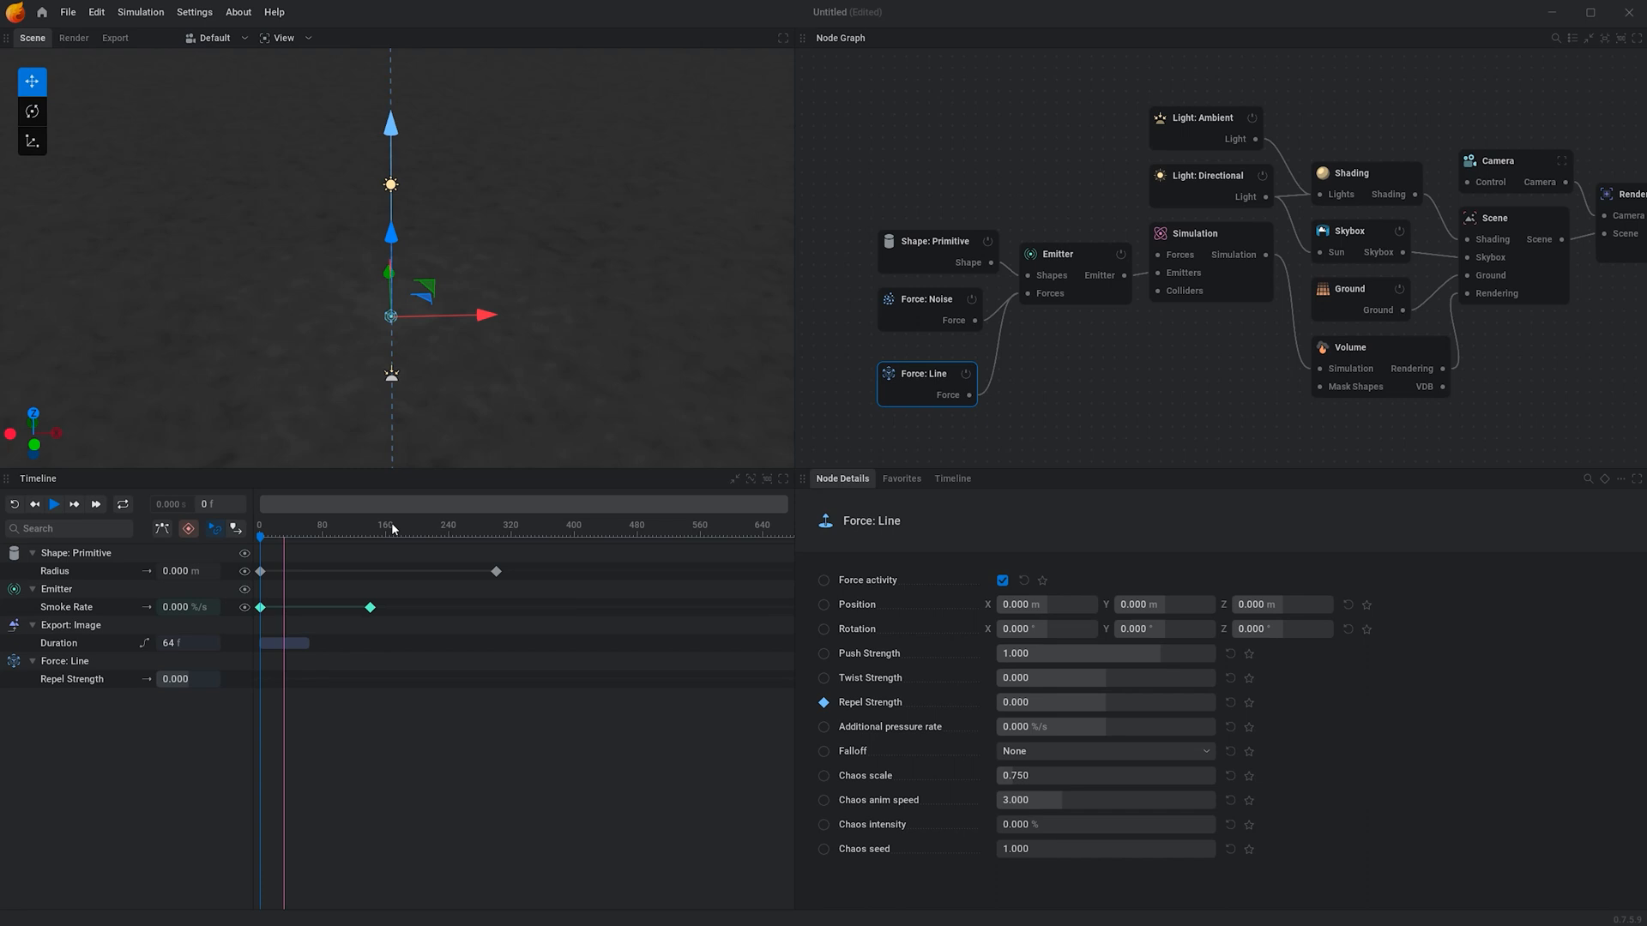
mouse_move(394, 532)
left_mouse_down()
mouse_move(429, 531)
mouse_move(371, 540)
left_mouse_up()
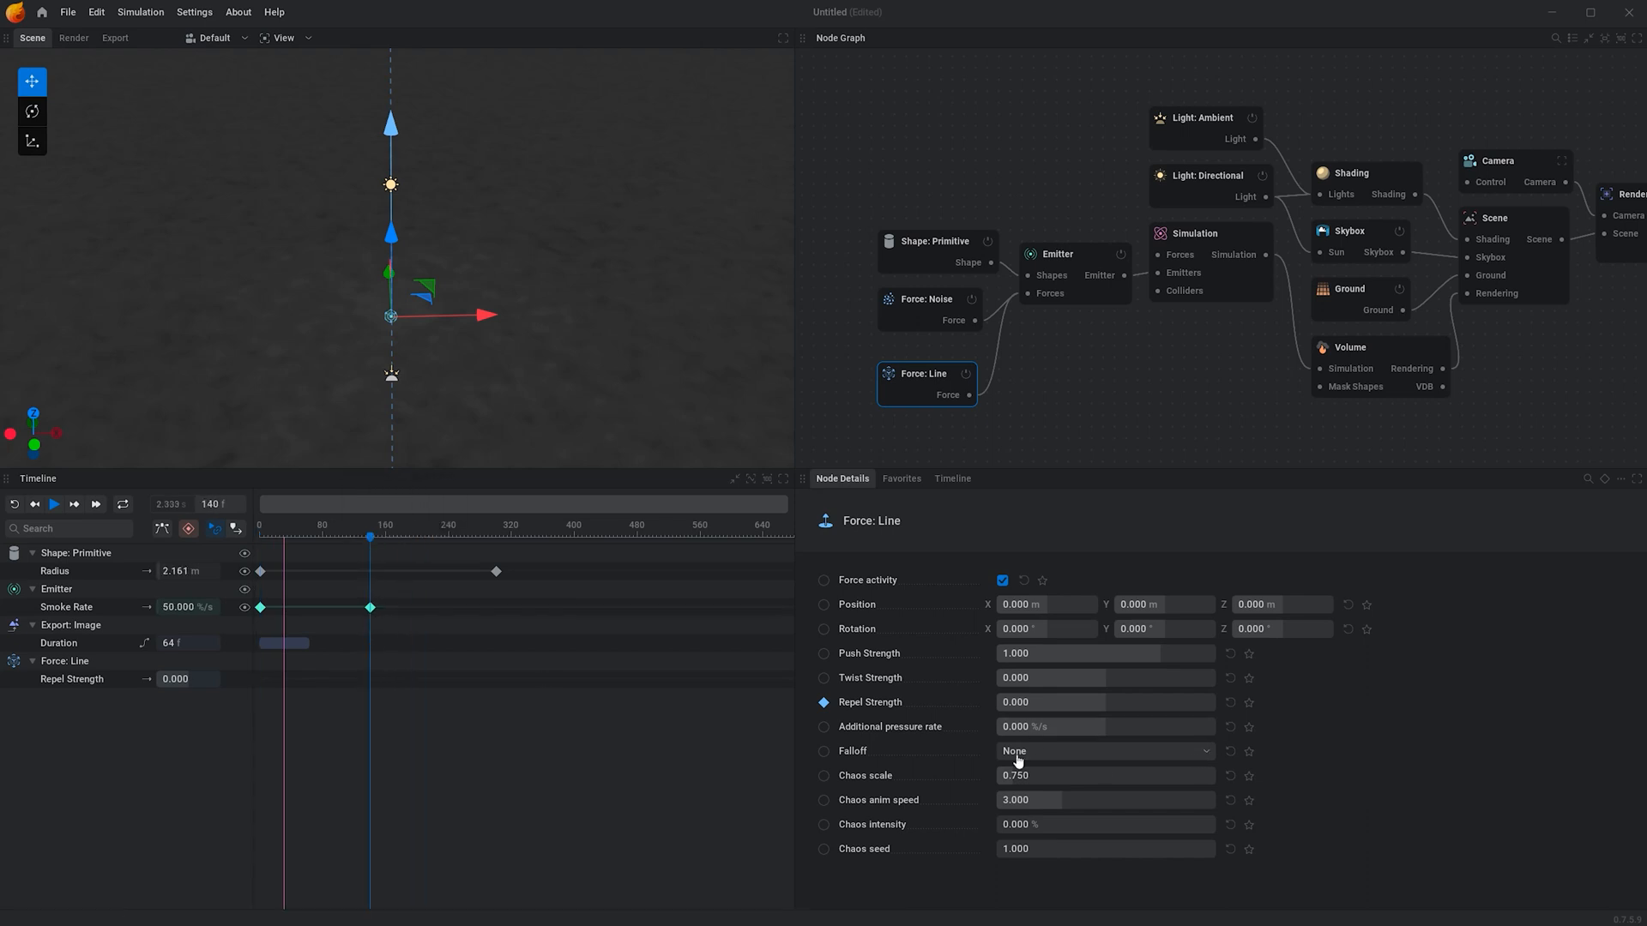
left_click(1064, 701)
type("50")
key("Return")
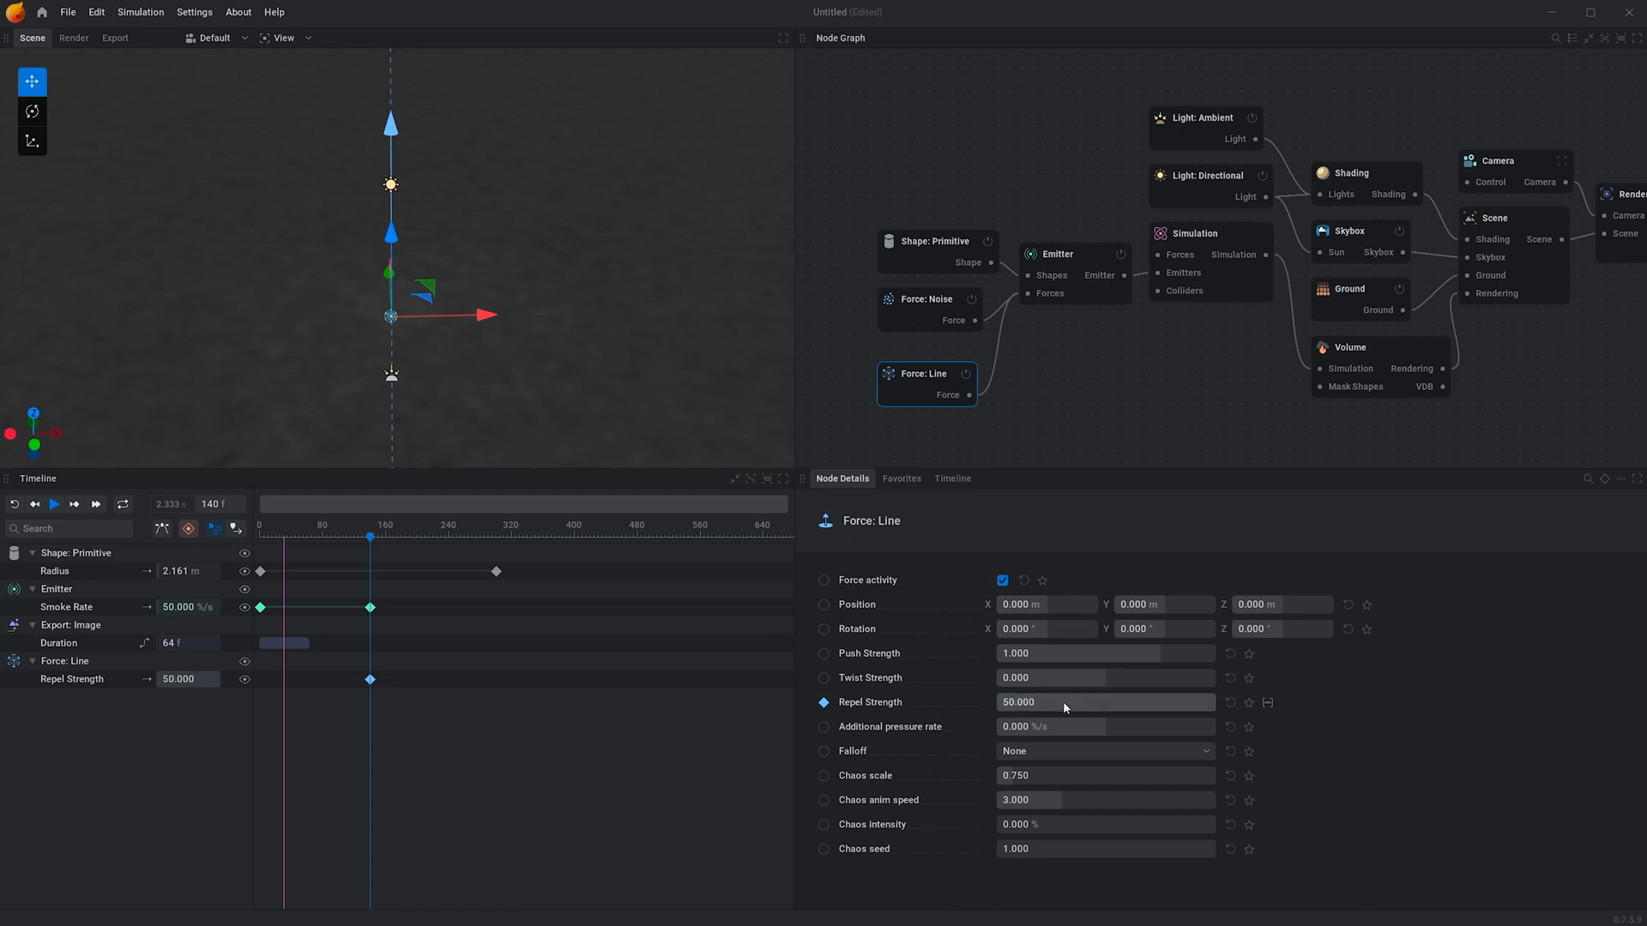
left_click(14, 504)
left_click(50, 507)
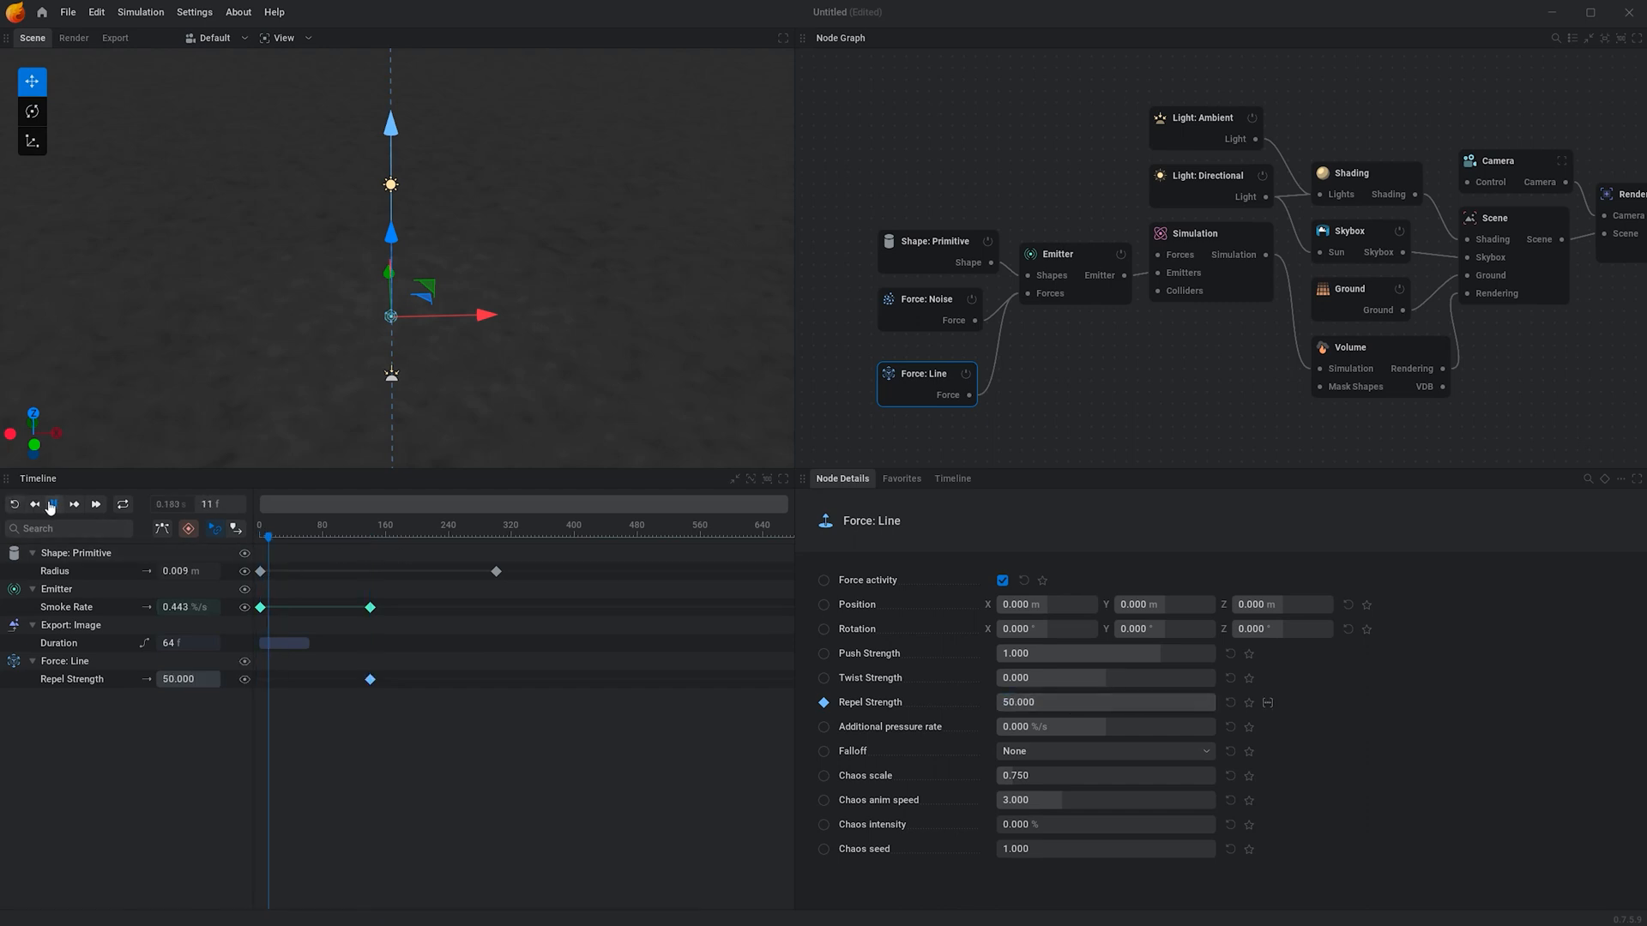
Watch the smoke spread from several angles, then pause the simulation and examine how it meets the domain boundaries.
left_click_drag(297, 417, 281, 395)
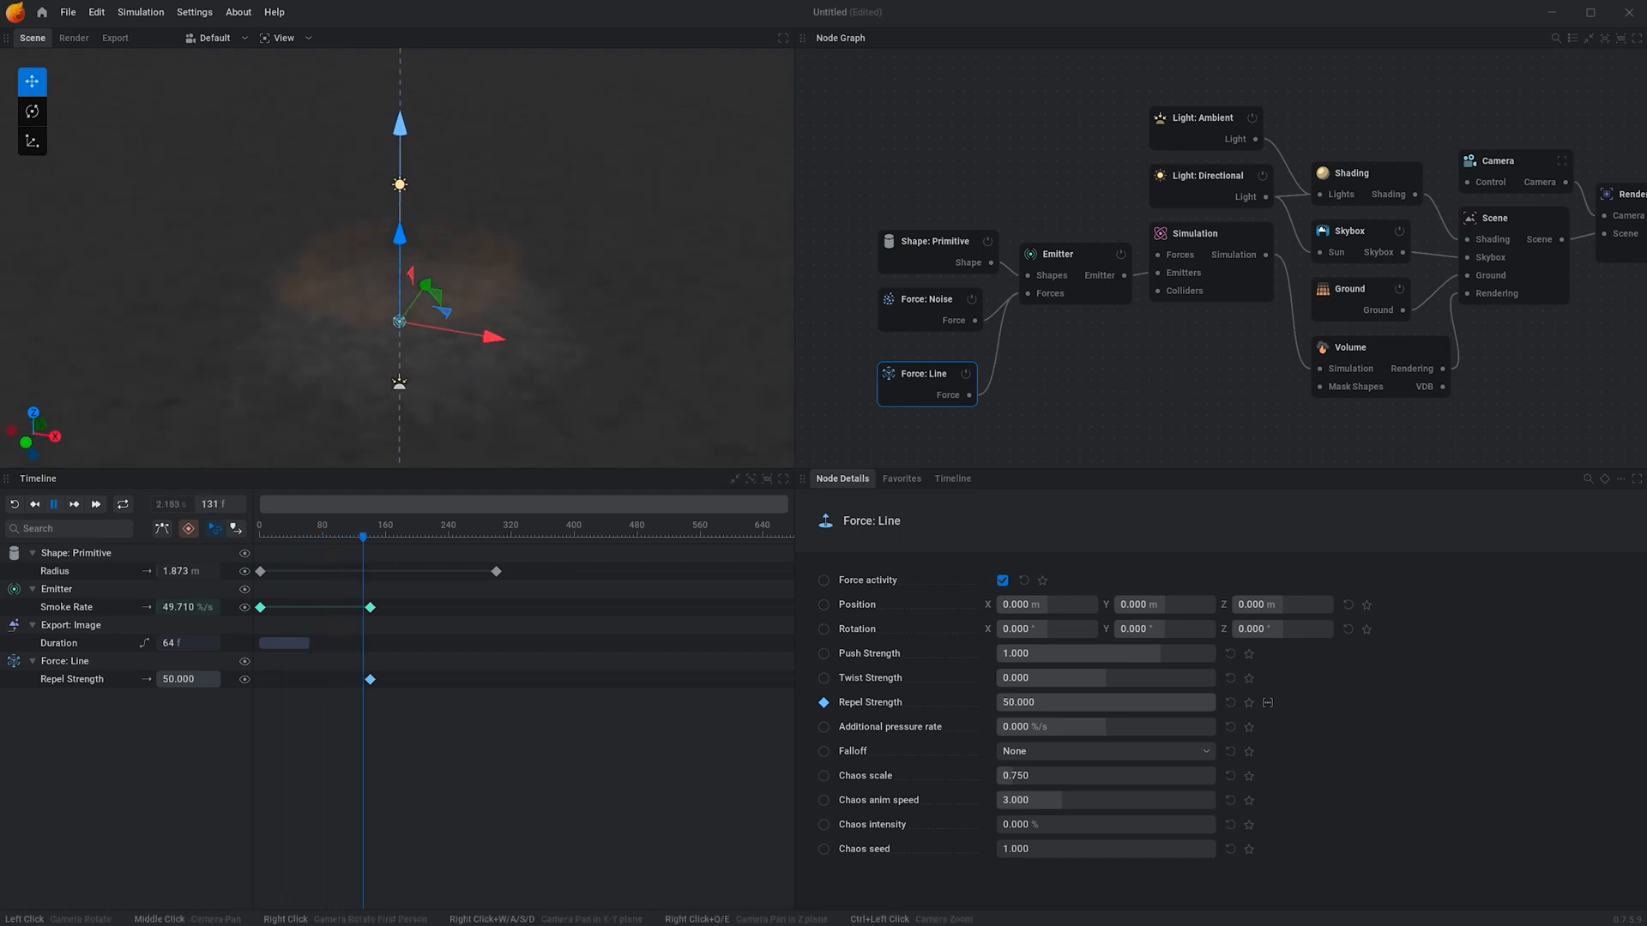
left_click_drag(319, 322, 327, 294)
scroll(328, 288, "down", 3)
left_click_drag(517, 242, 578, 225)
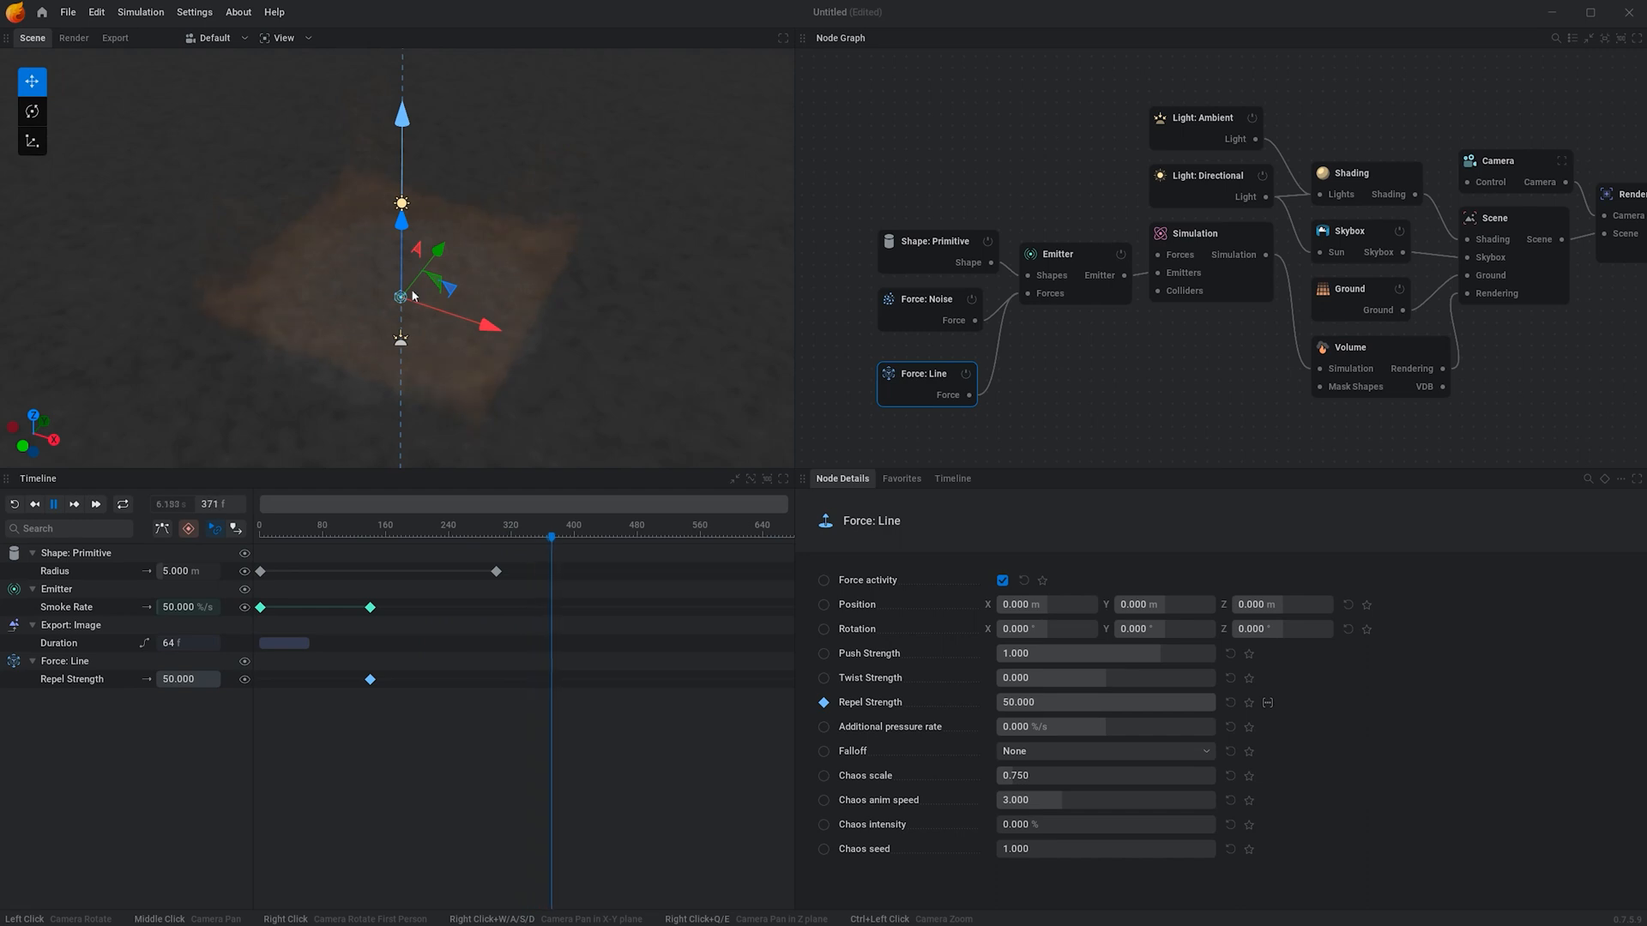
left_click(53, 504)
left_click_drag(600, 343, 590, 331)
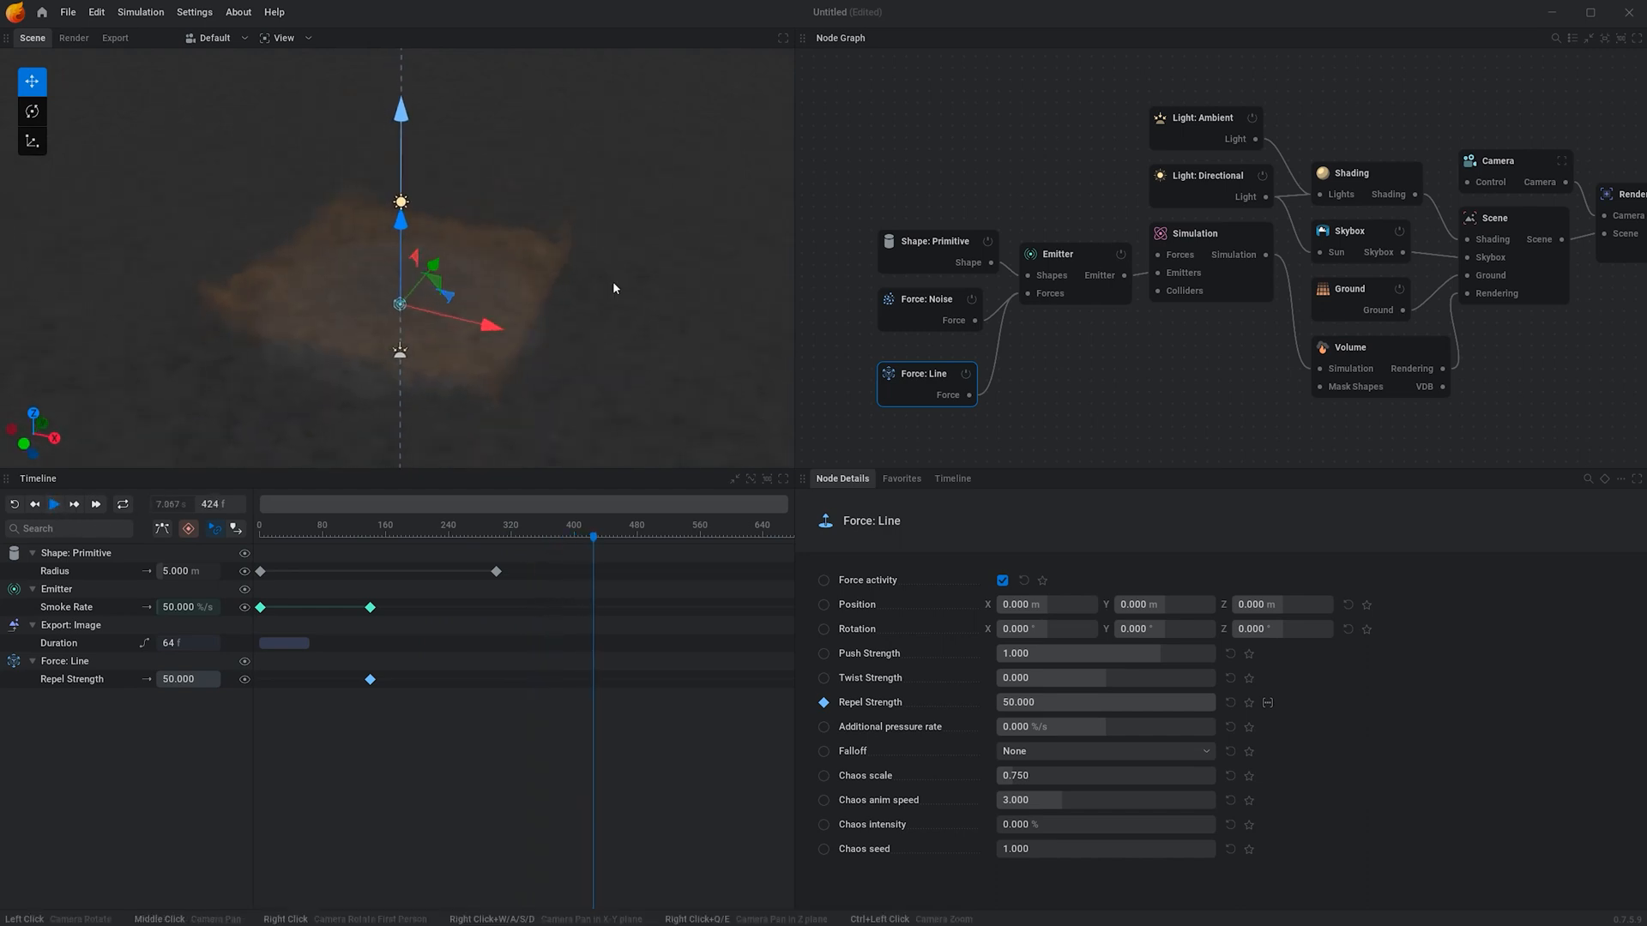
scroll(615, 288, "down", 1)
left_click_drag(616, 288, 667, 266)
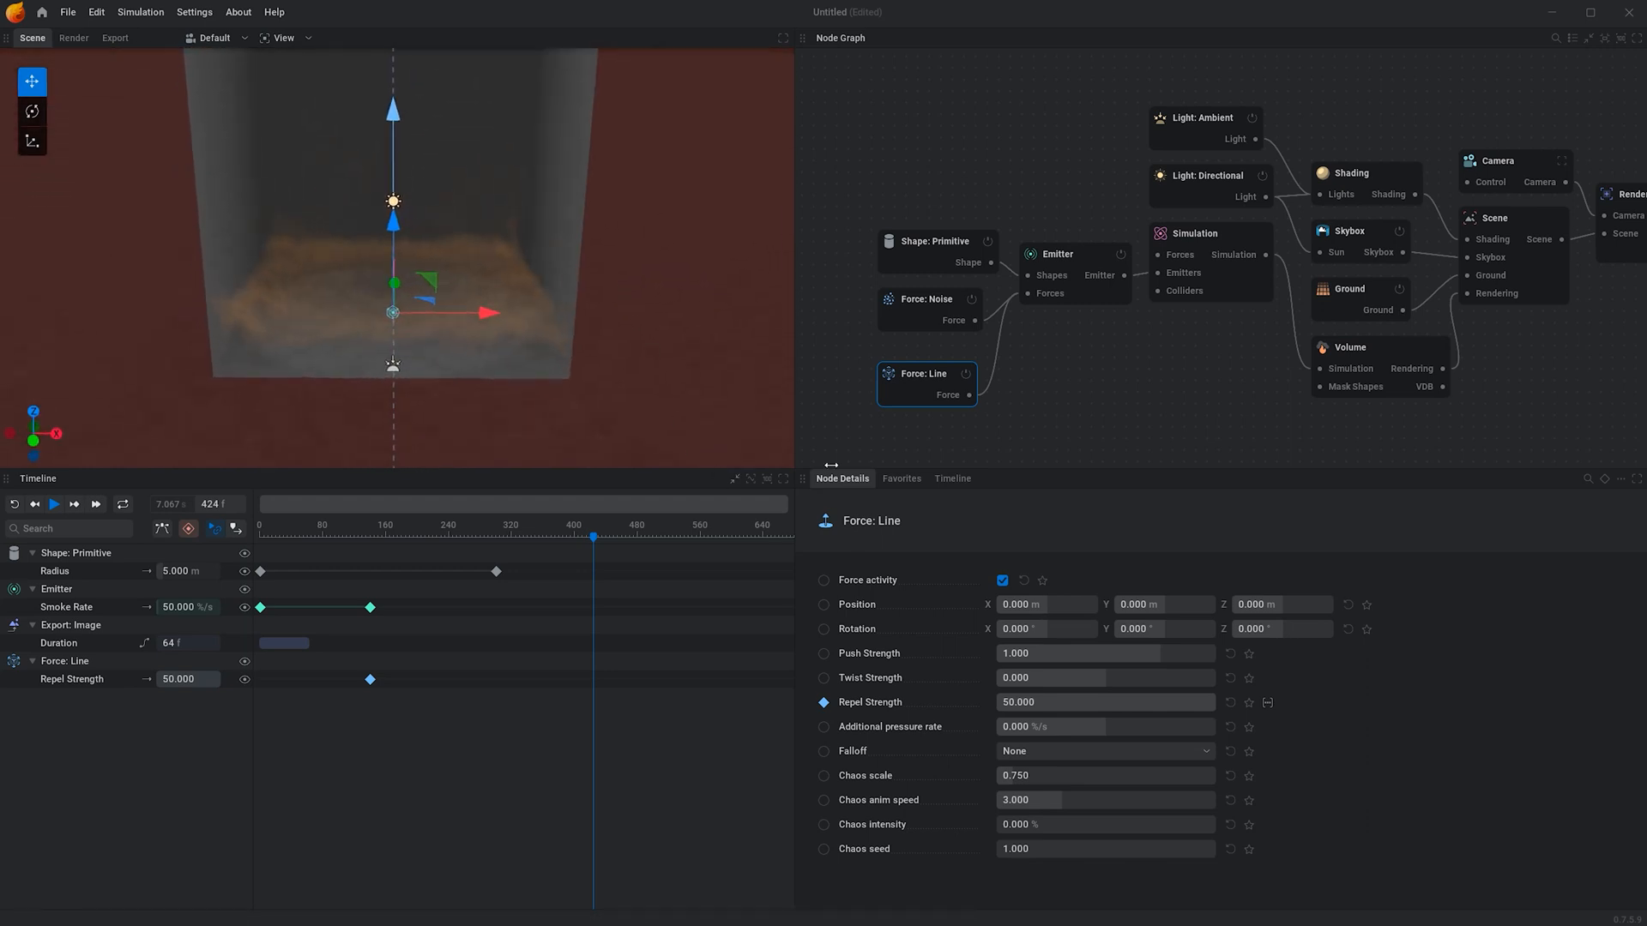
Set the Simulation node's voxel count to 256 in X and Y and apply the new resolution.
left_click(1201, 239)
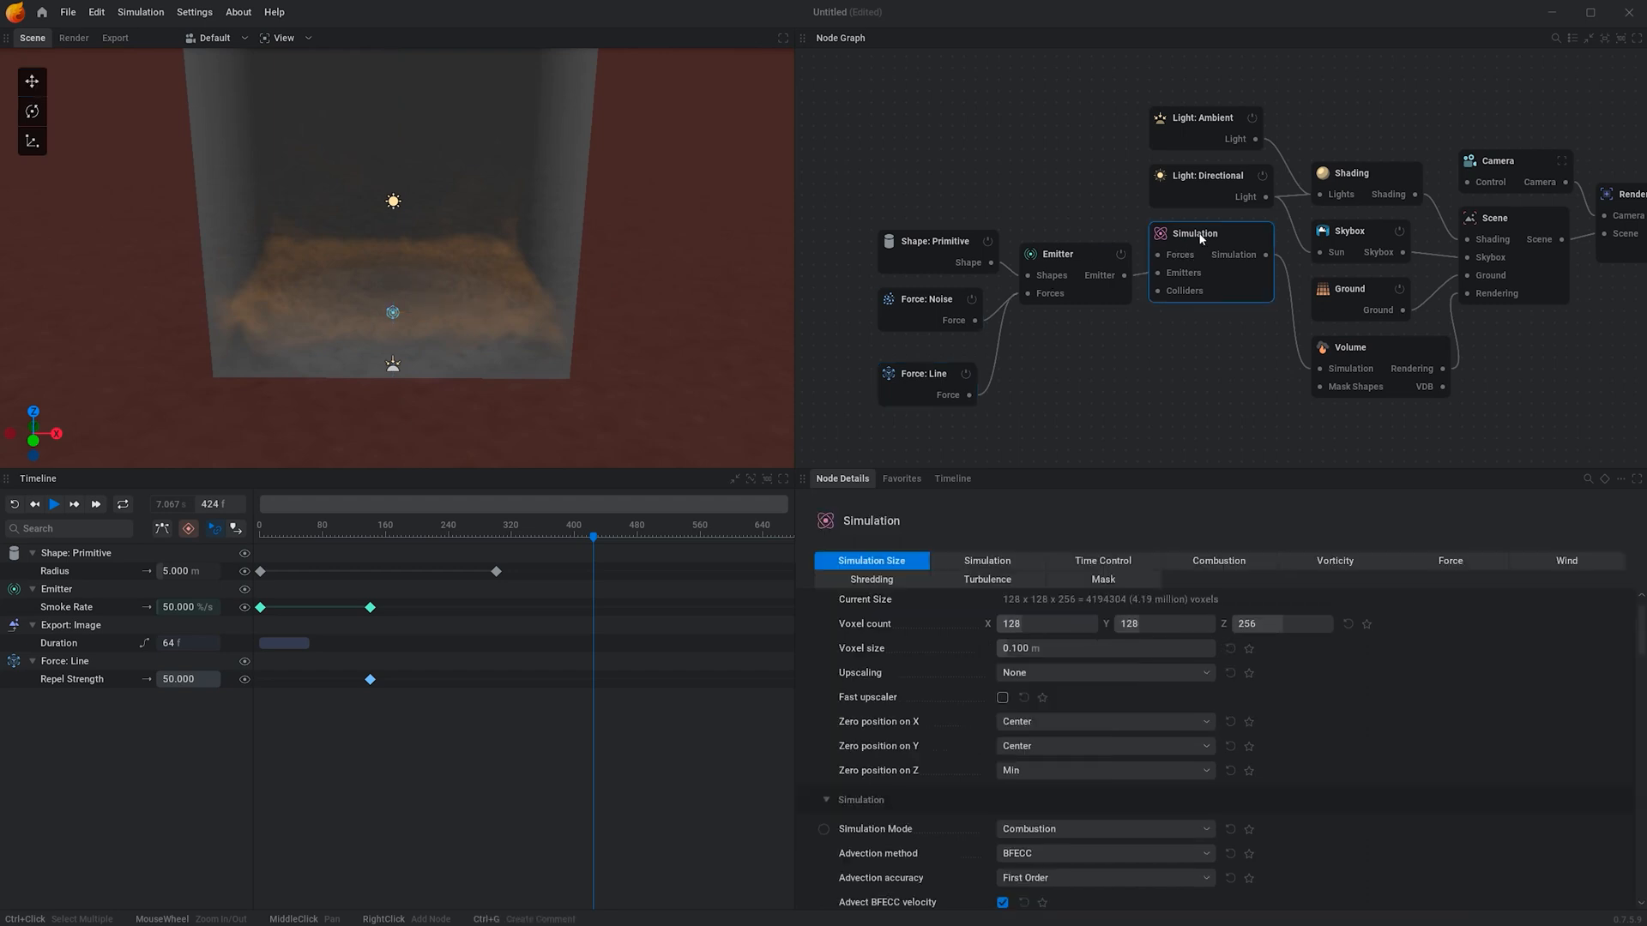
left_click(1034, 627)
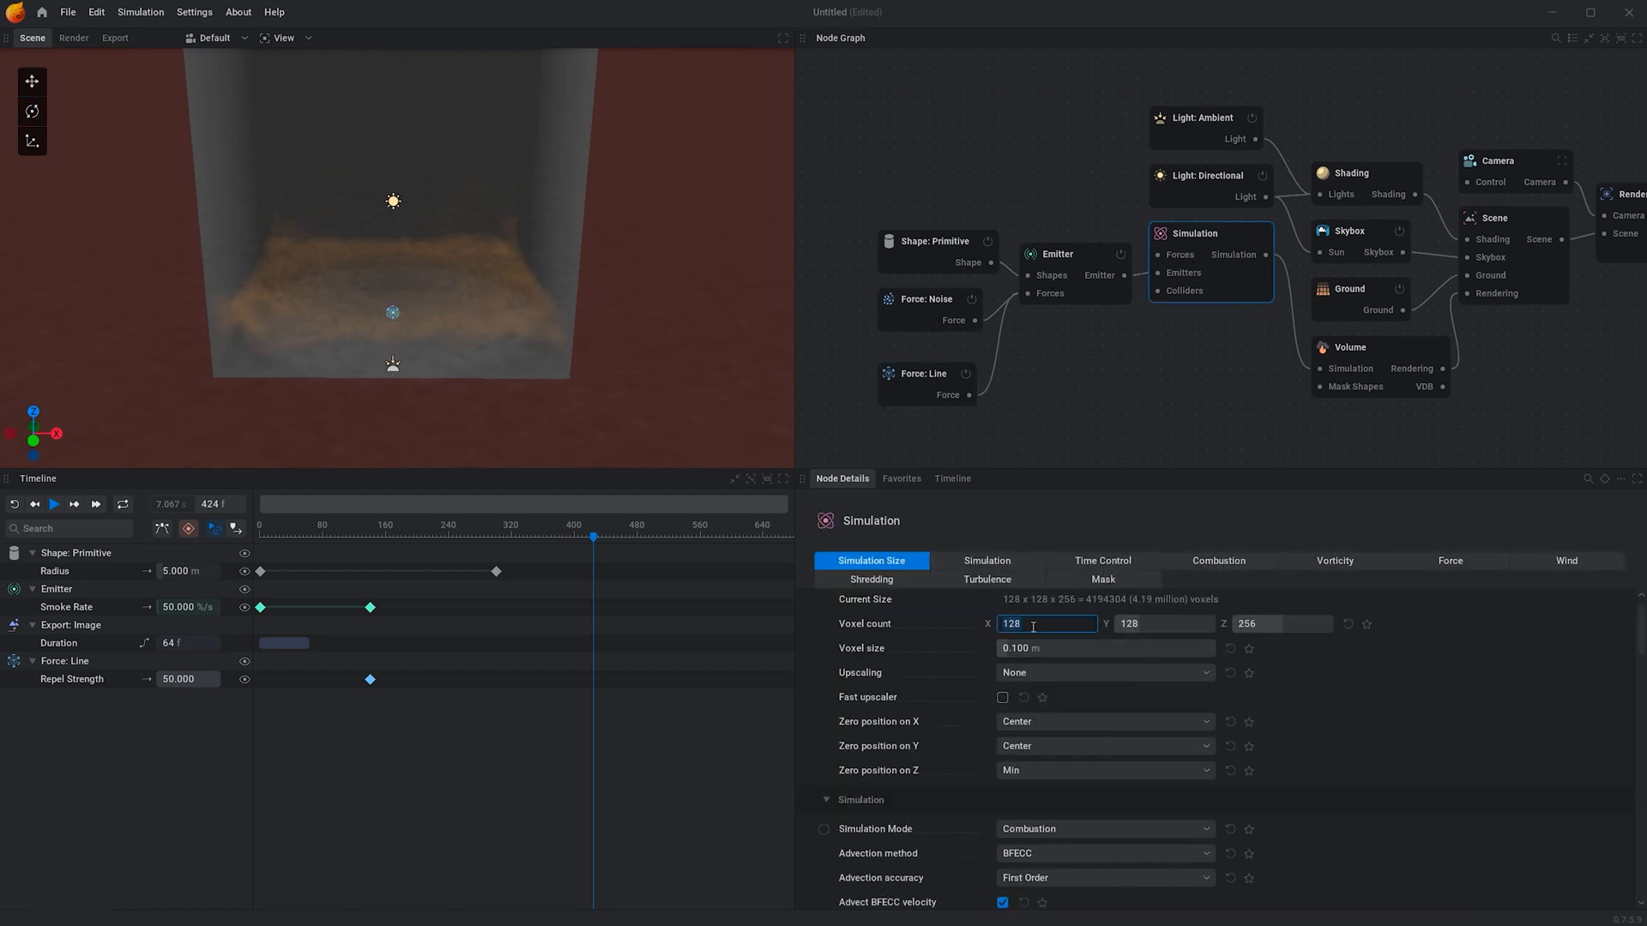
type("256")
key("Tab")
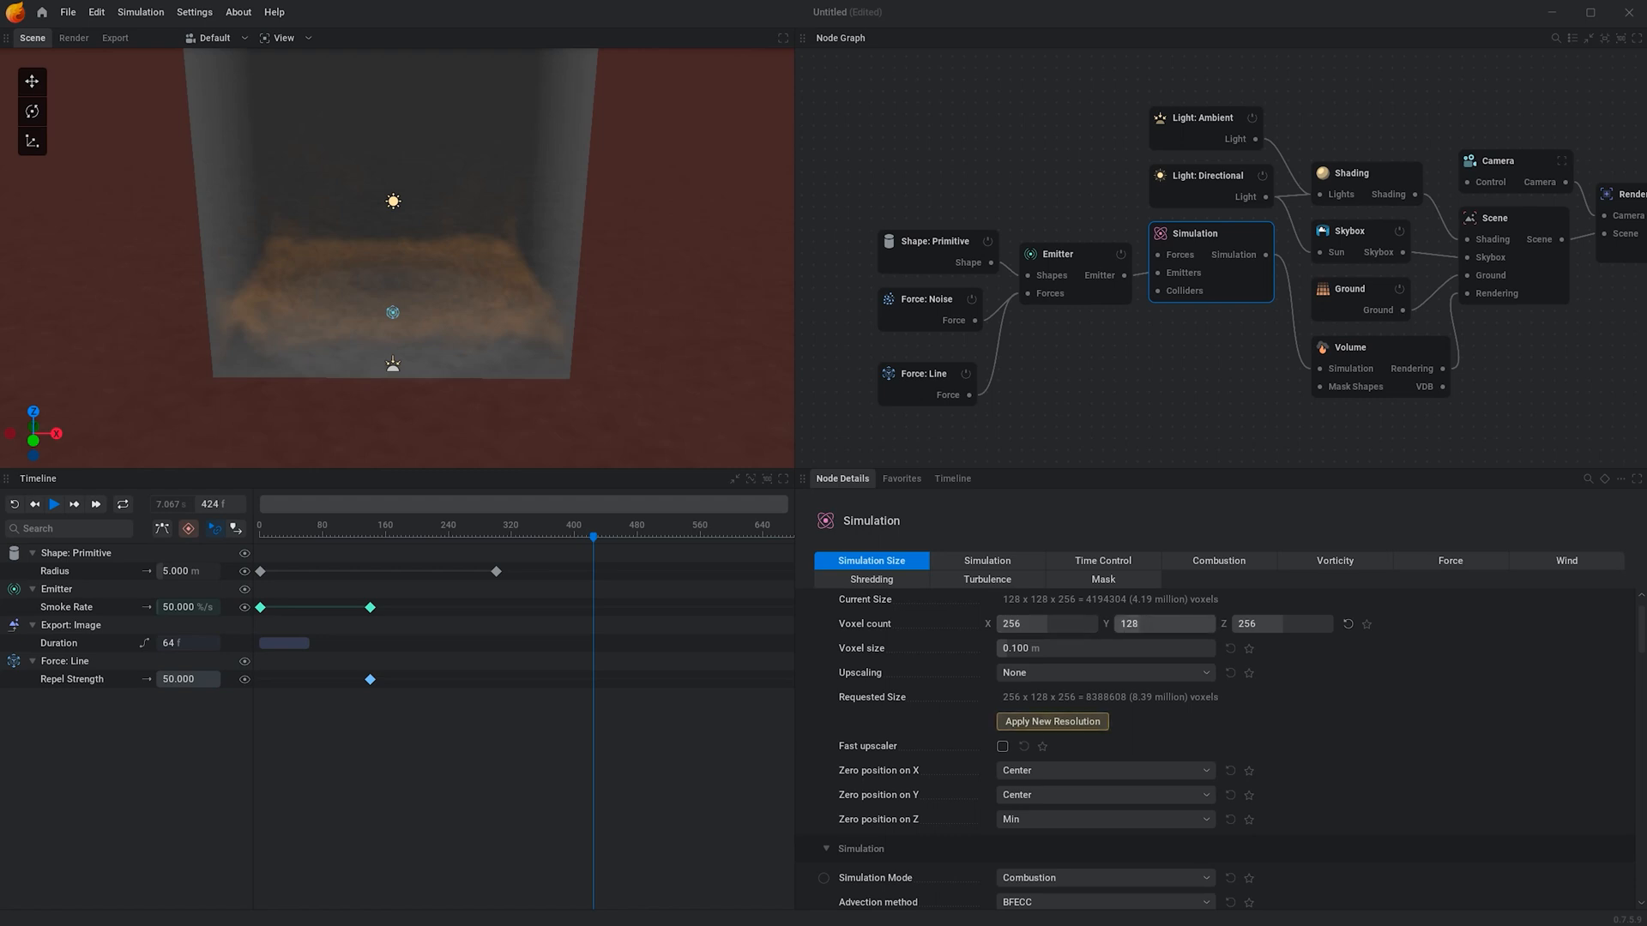
left_click(1167, 623)
left_click_drag(549, 274, 537, 275, "alt")
double_click(1165, 624)
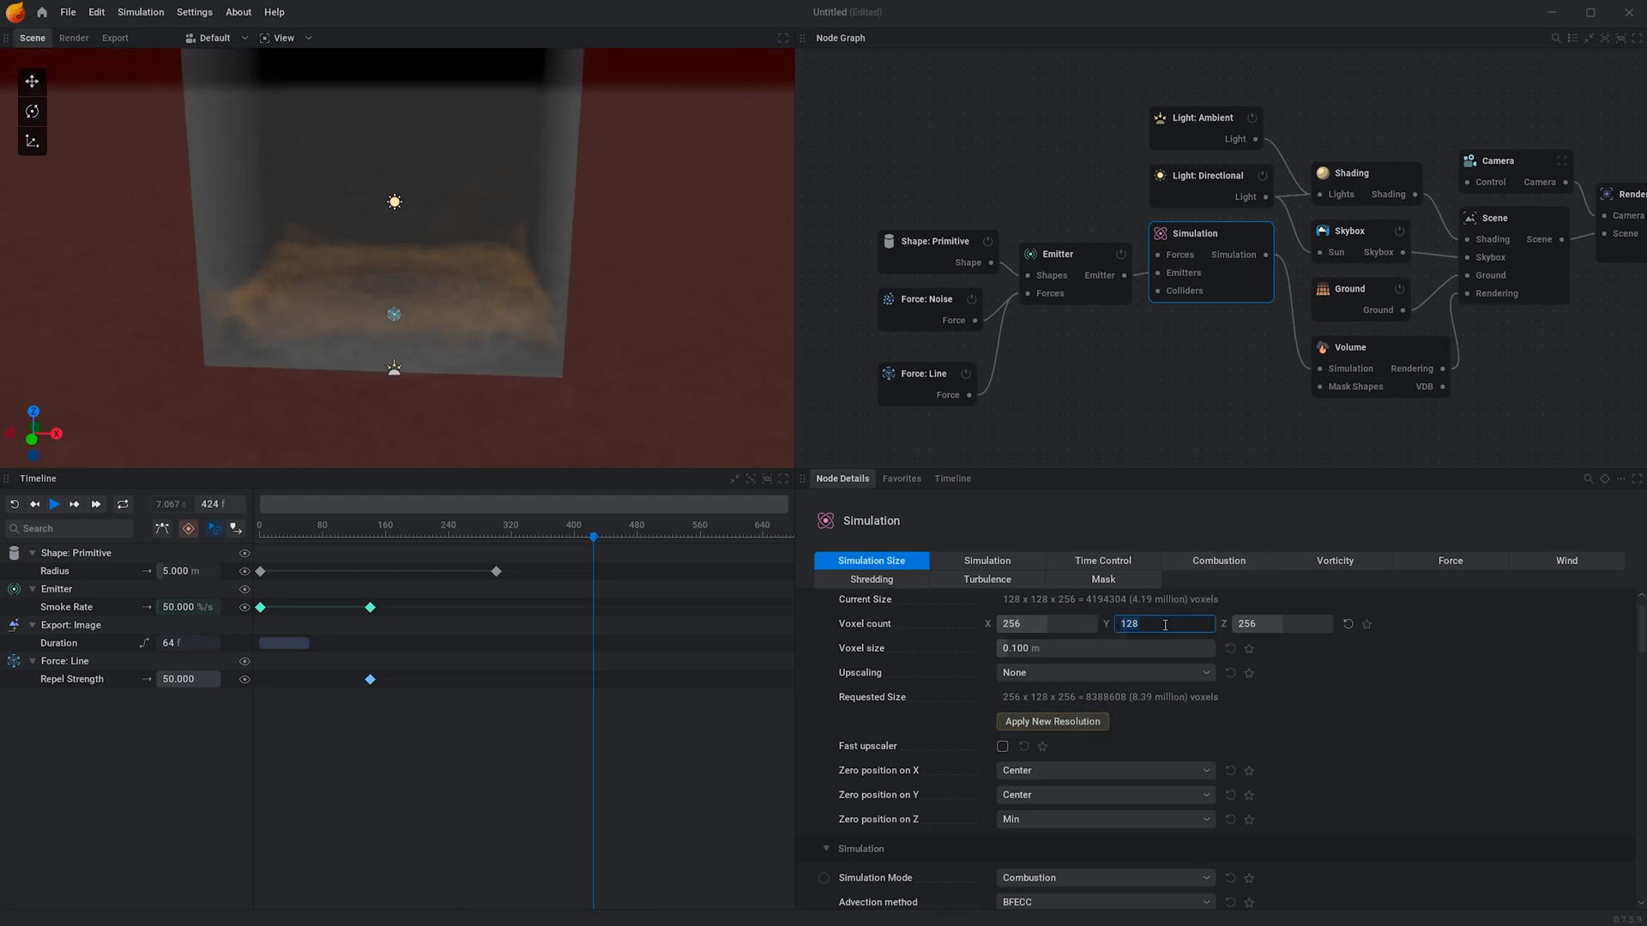
type("256")
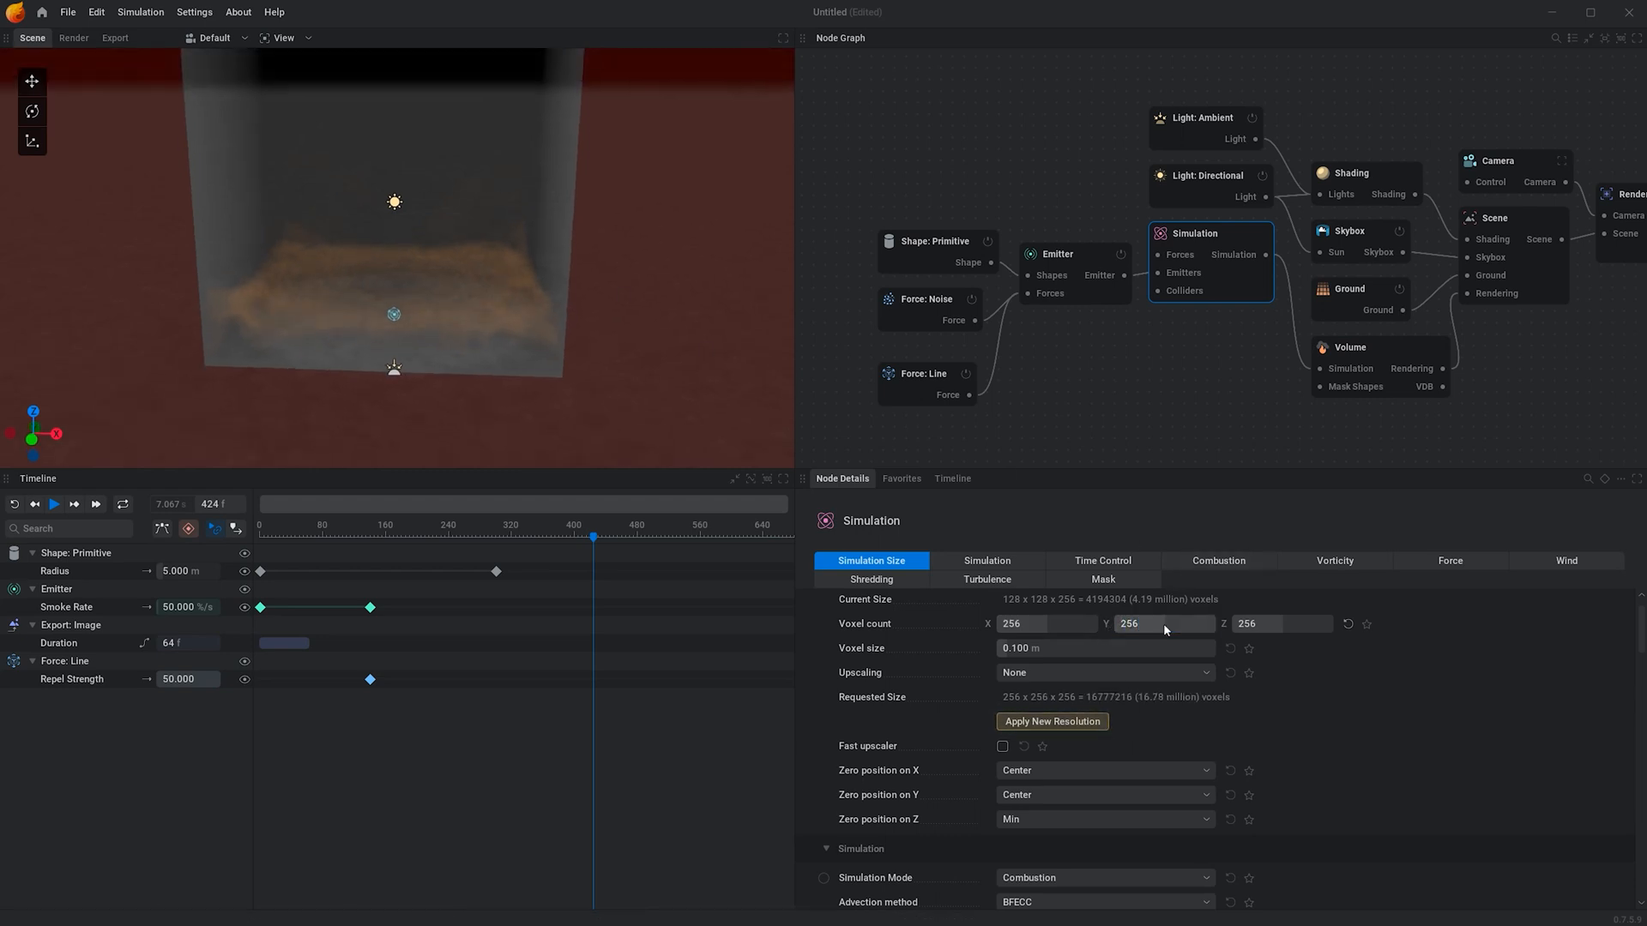
left_click(1043, 729)
Play the simulation in the enlarged domain and examine the dust cloud's spread up close and from farther away.
left_click_drag(599, 393, 574, 274)
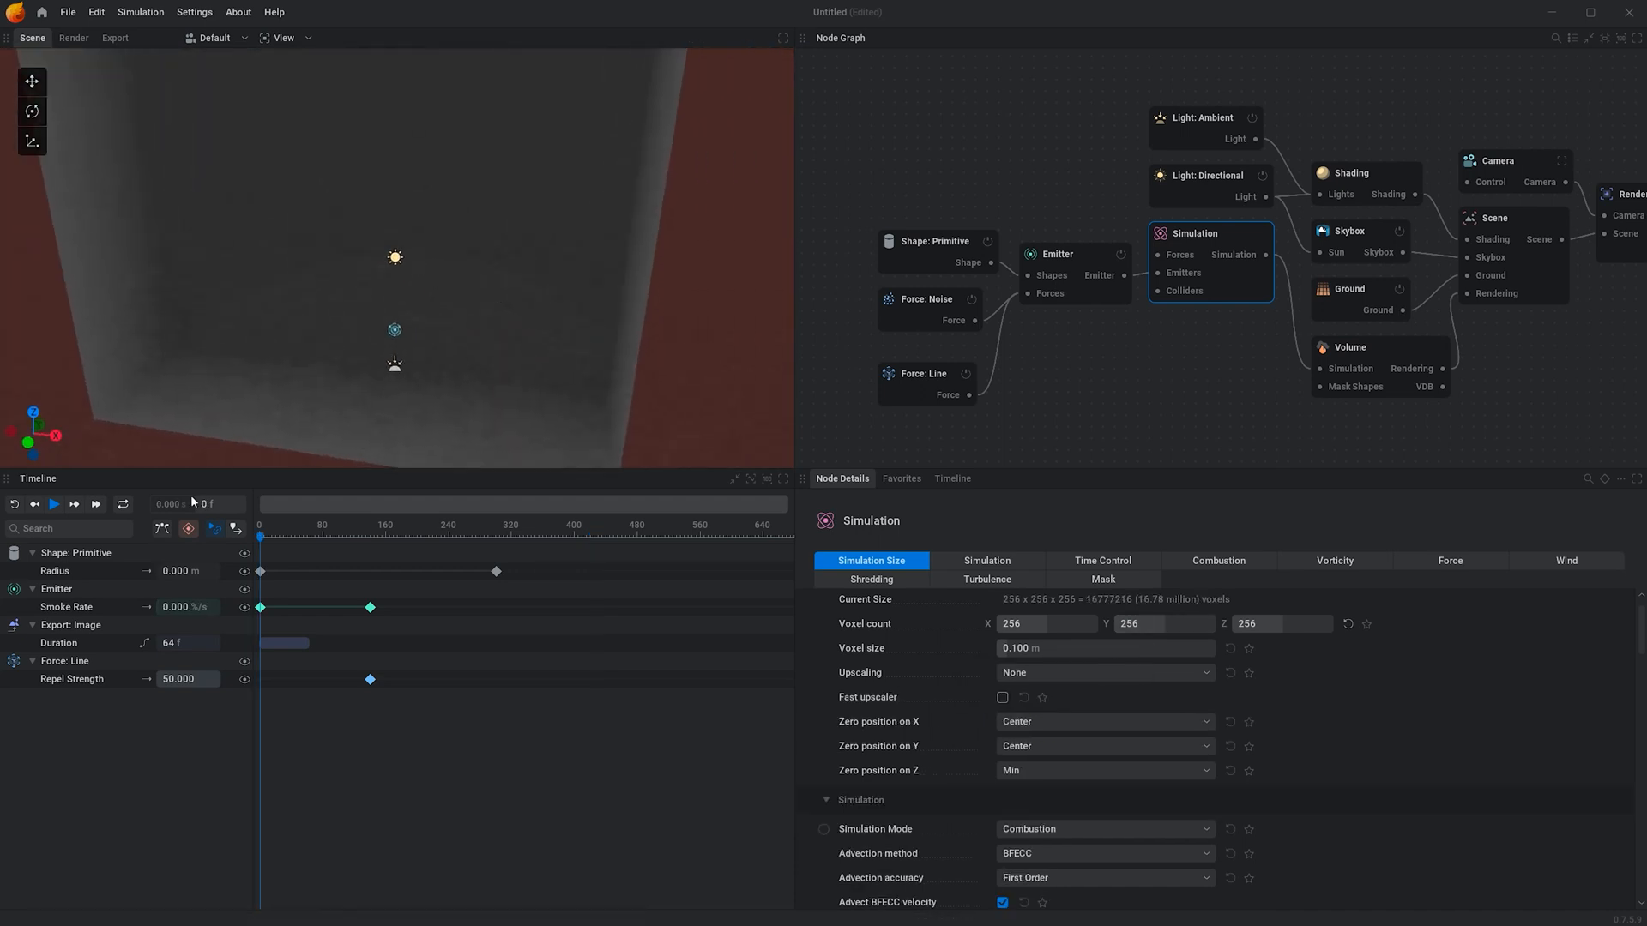
left_click(54, 505)
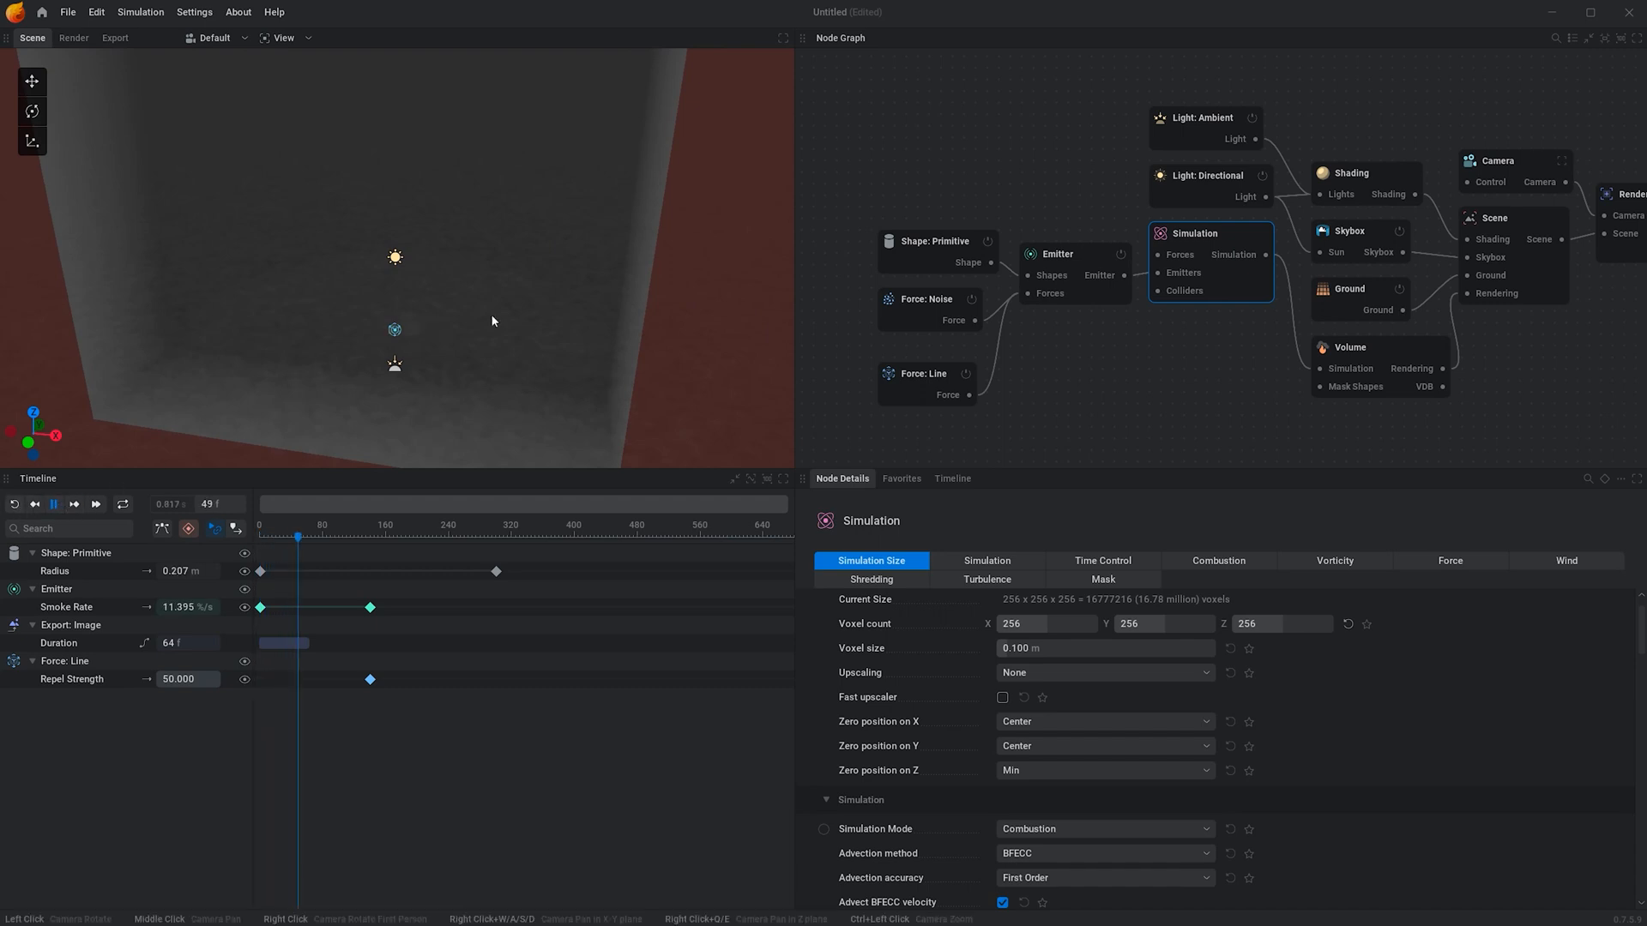
scroll(491, 314, "up", 5)
left_click_drag(491, 316, 489, 313)
middle_click_drag(490, 313, 495, 300)
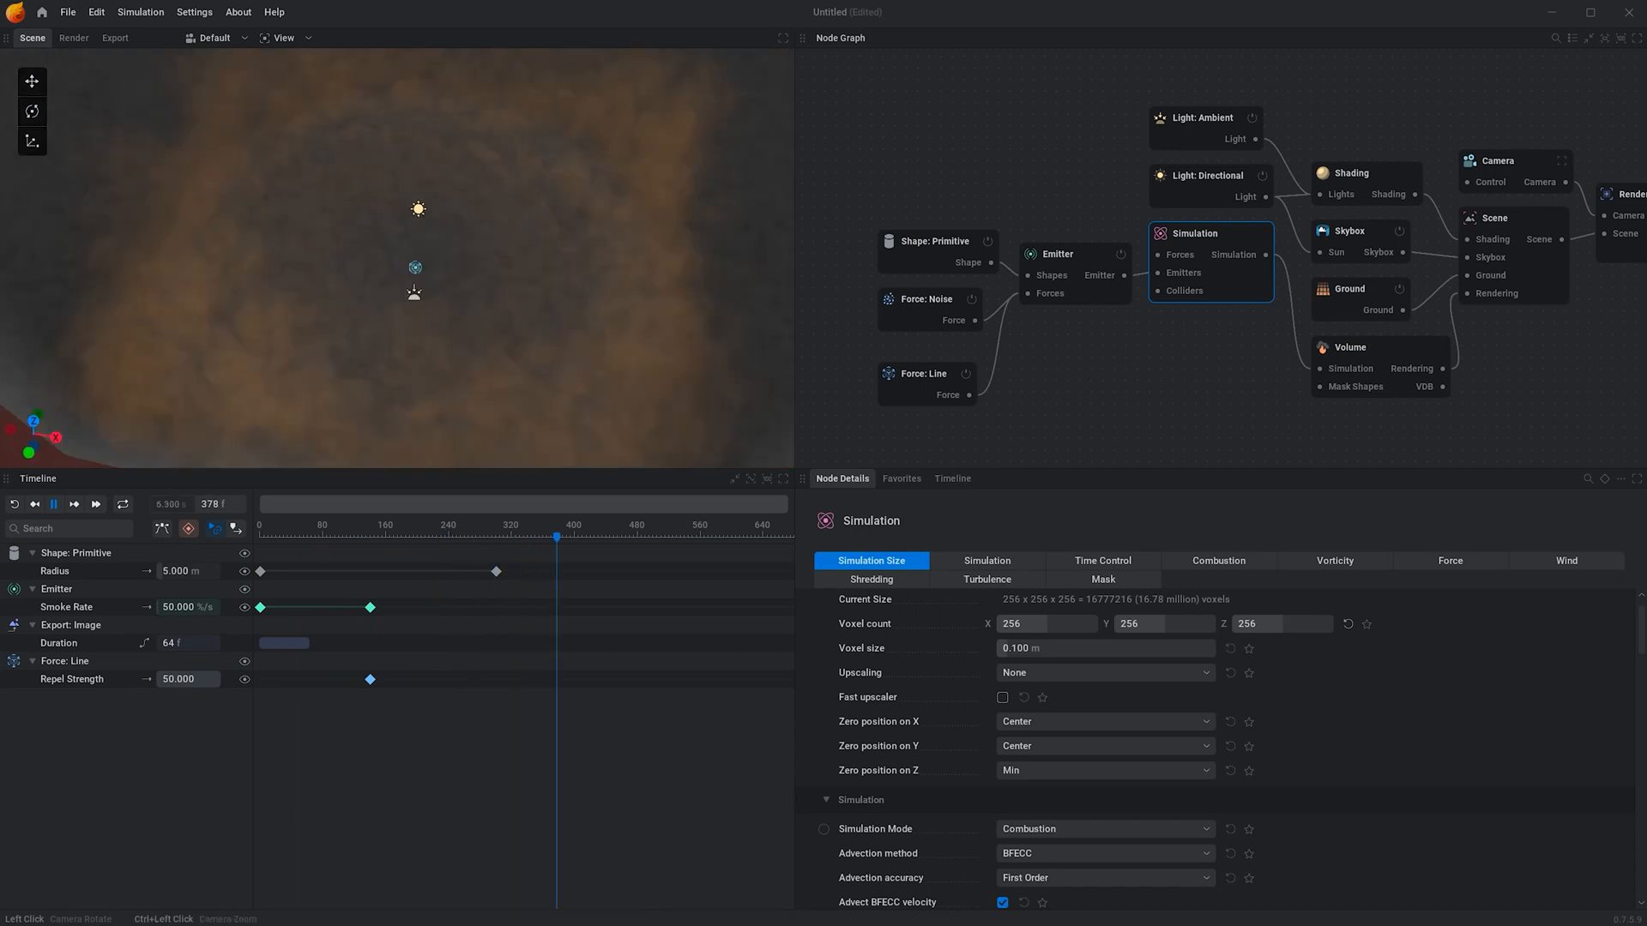
left_click_drag(558, 206, 612, 197)
scroll(642, 178, "up", 3)
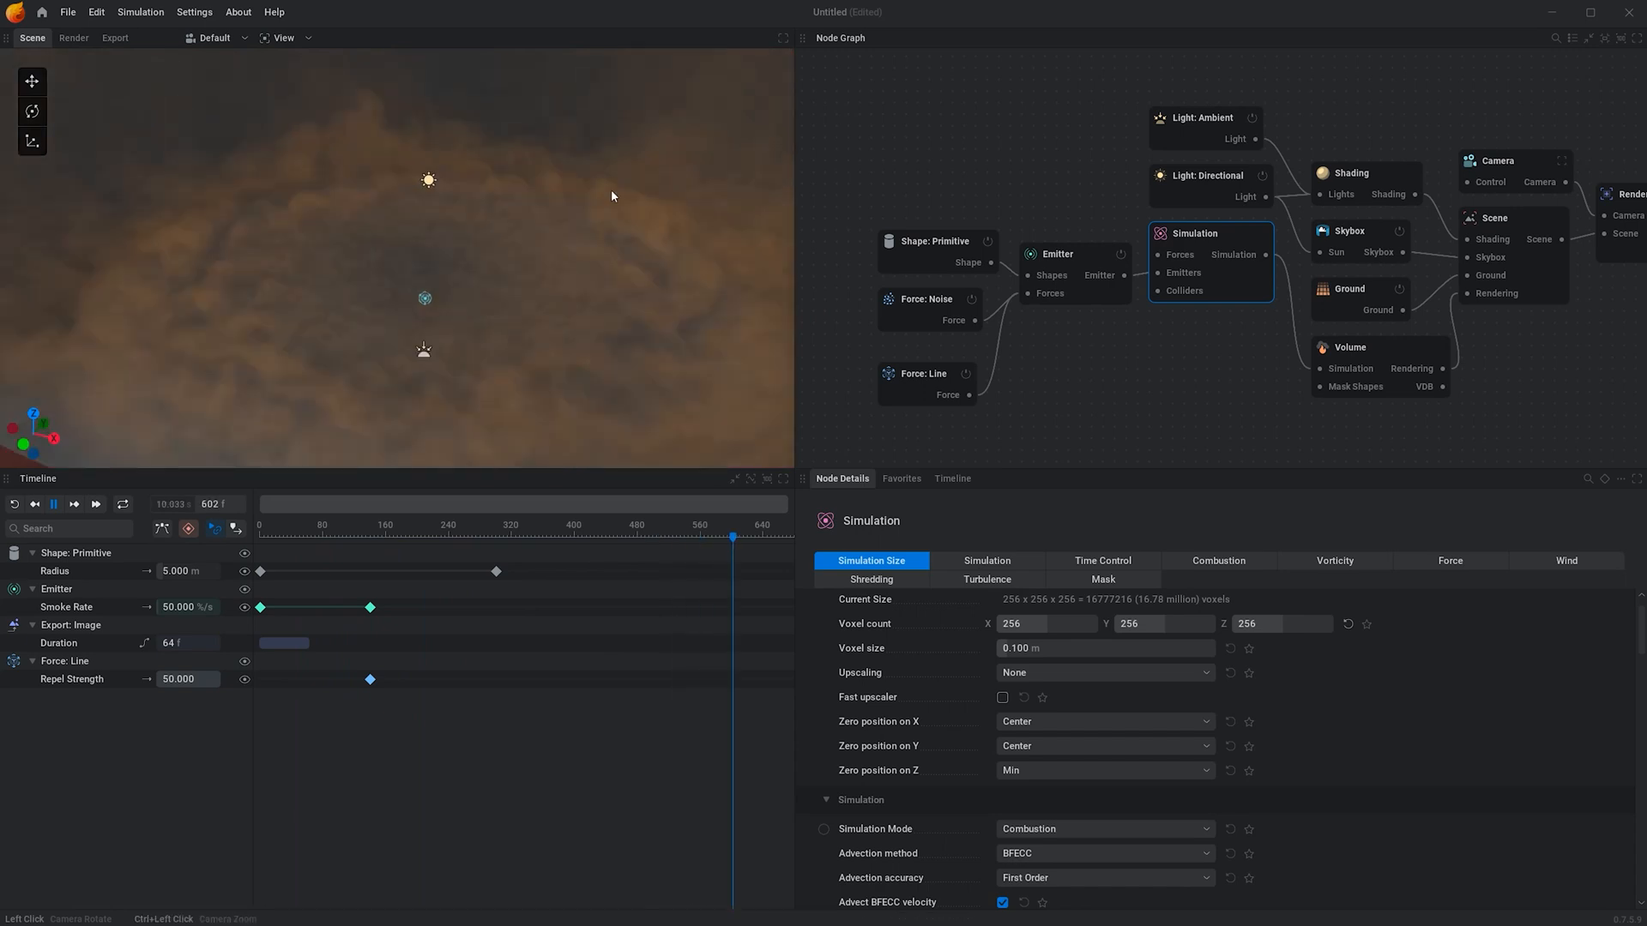
scroll(335, 268, "up", 3)
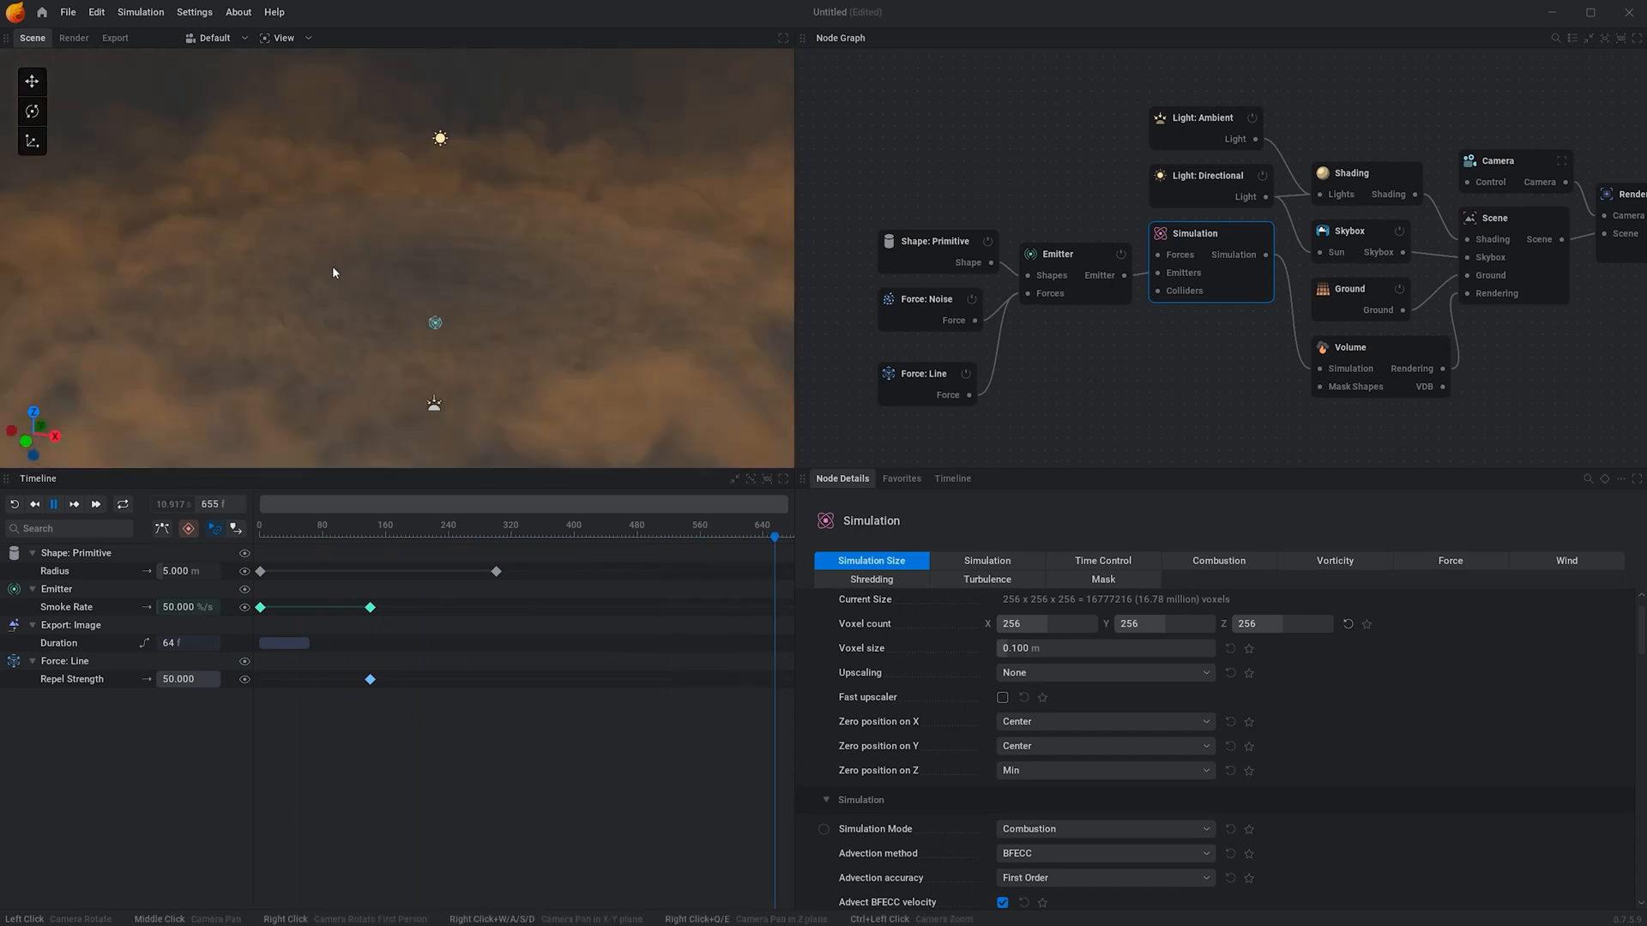
left_click_drag(373, 272, 456, 286)
scroll(455, 286, "down", 3)
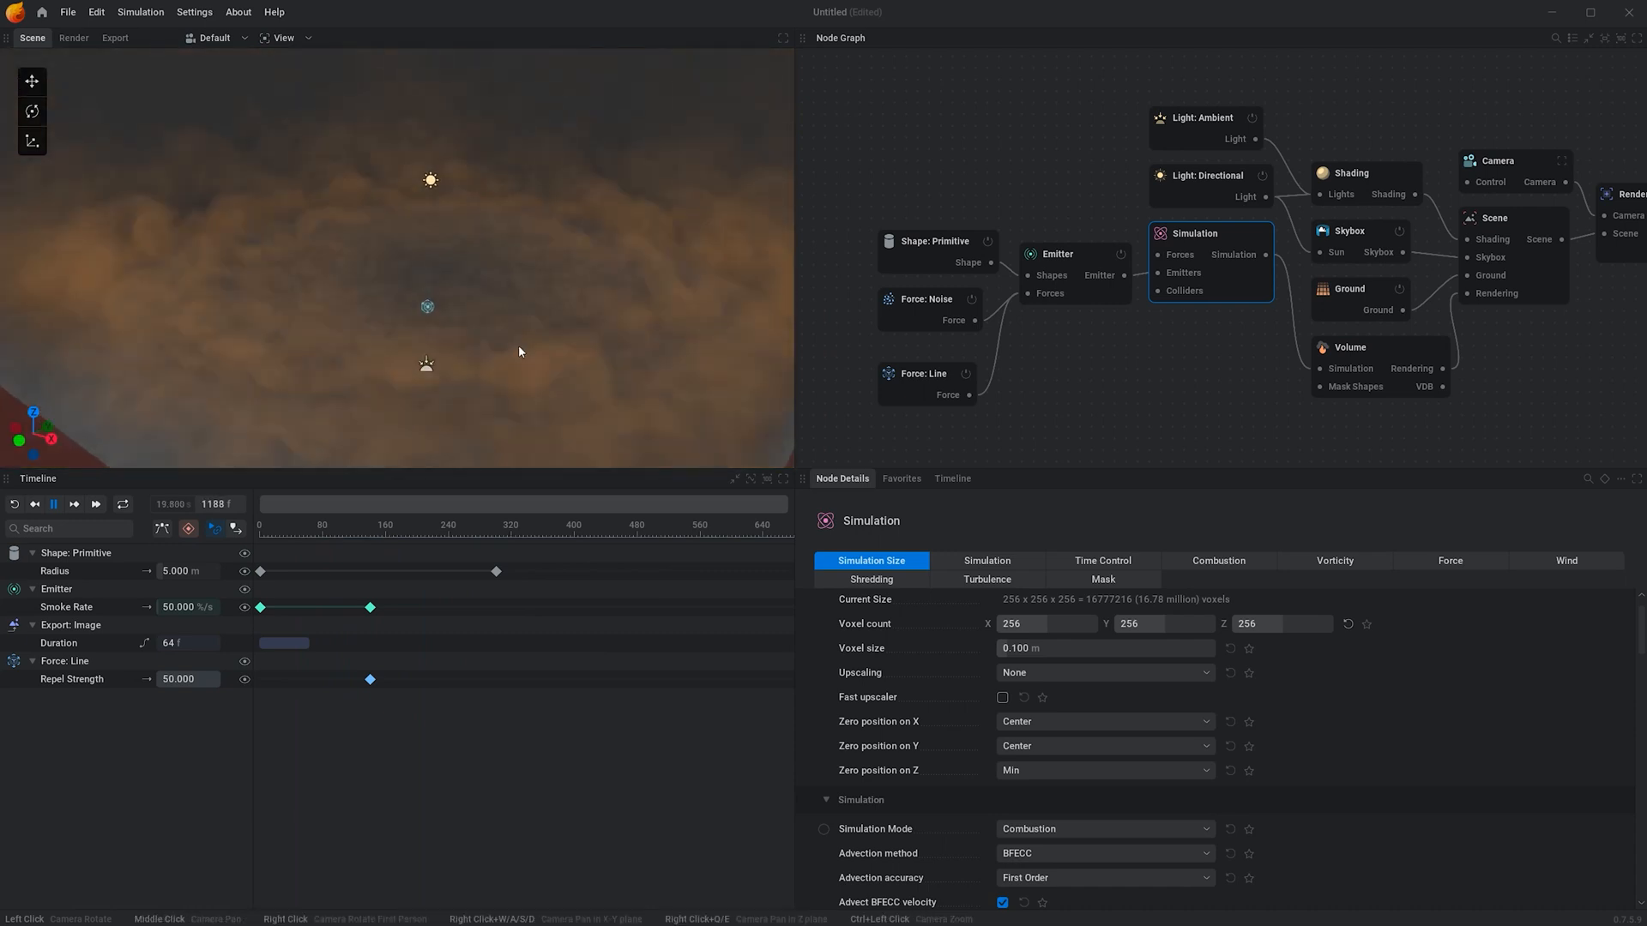
scroll(499, 317, "down", 3)
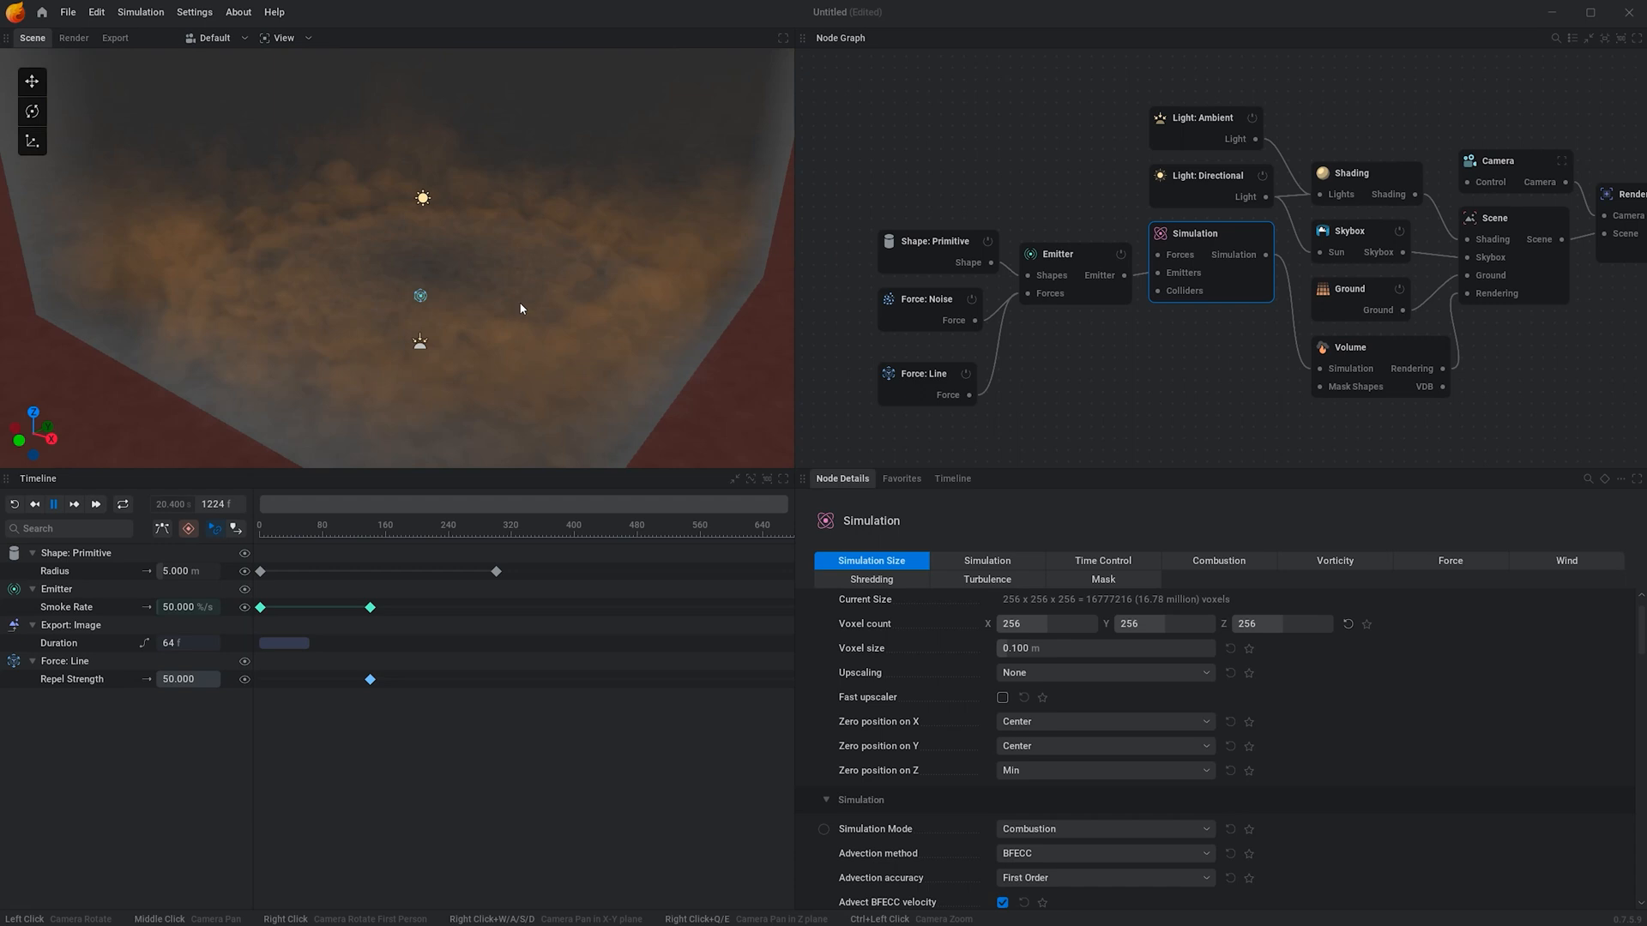
scroll(522, 301, "up", 3)
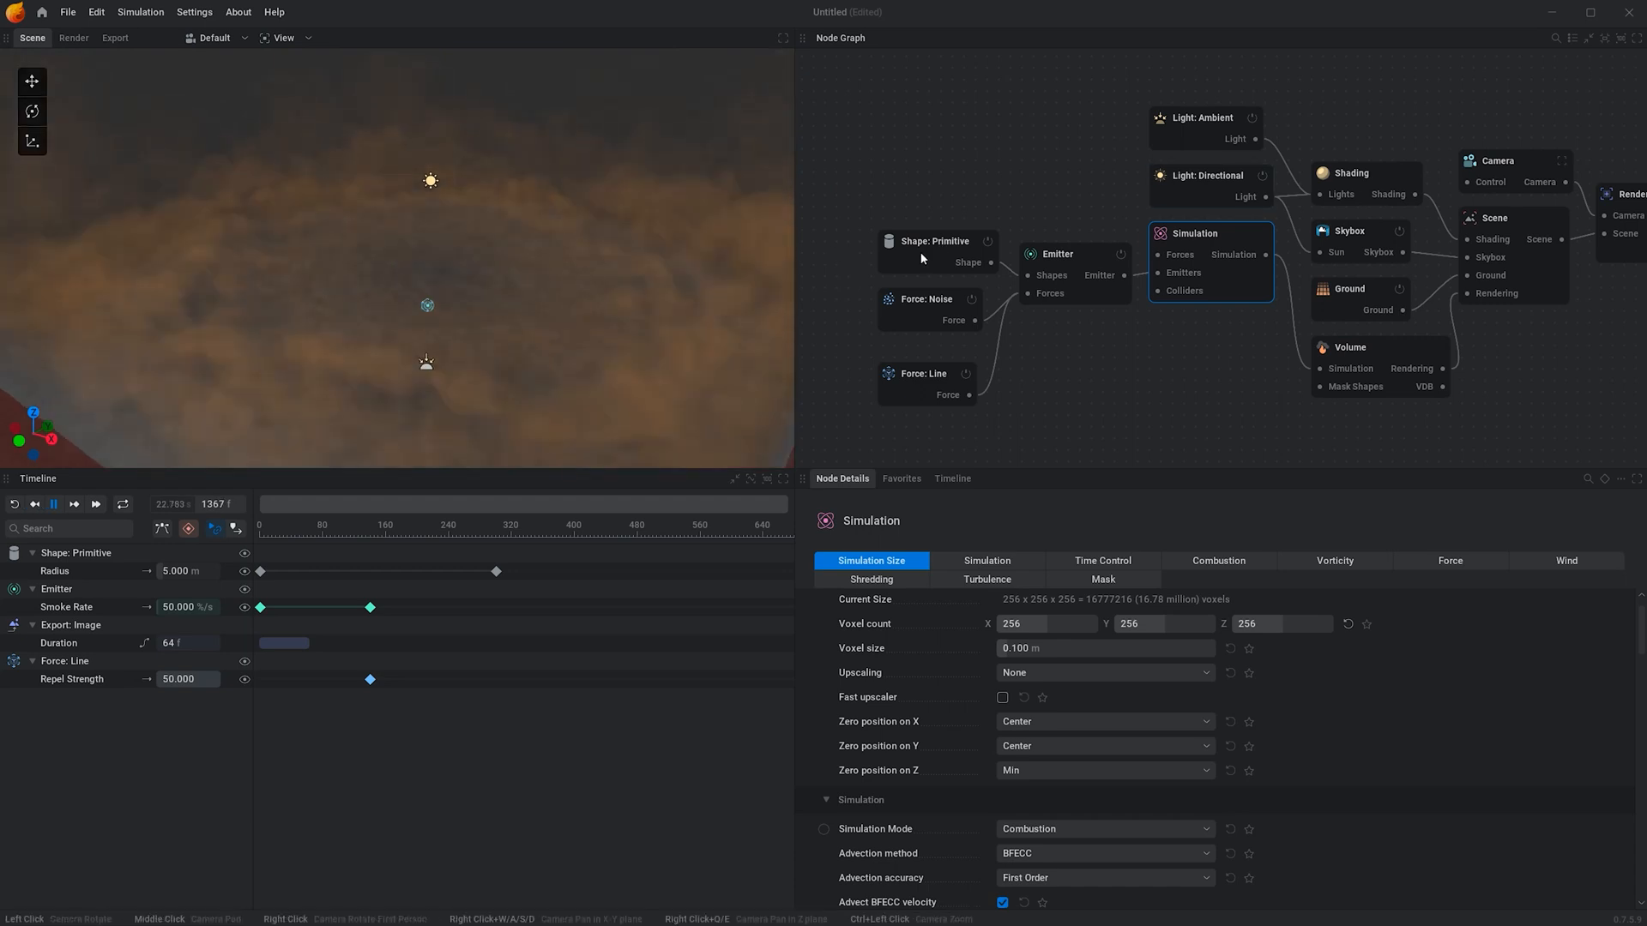
Move the Shape: Primitive cylinder along Z to a height of about 0.4 m and pause the simulation.
left_click(426, 197)
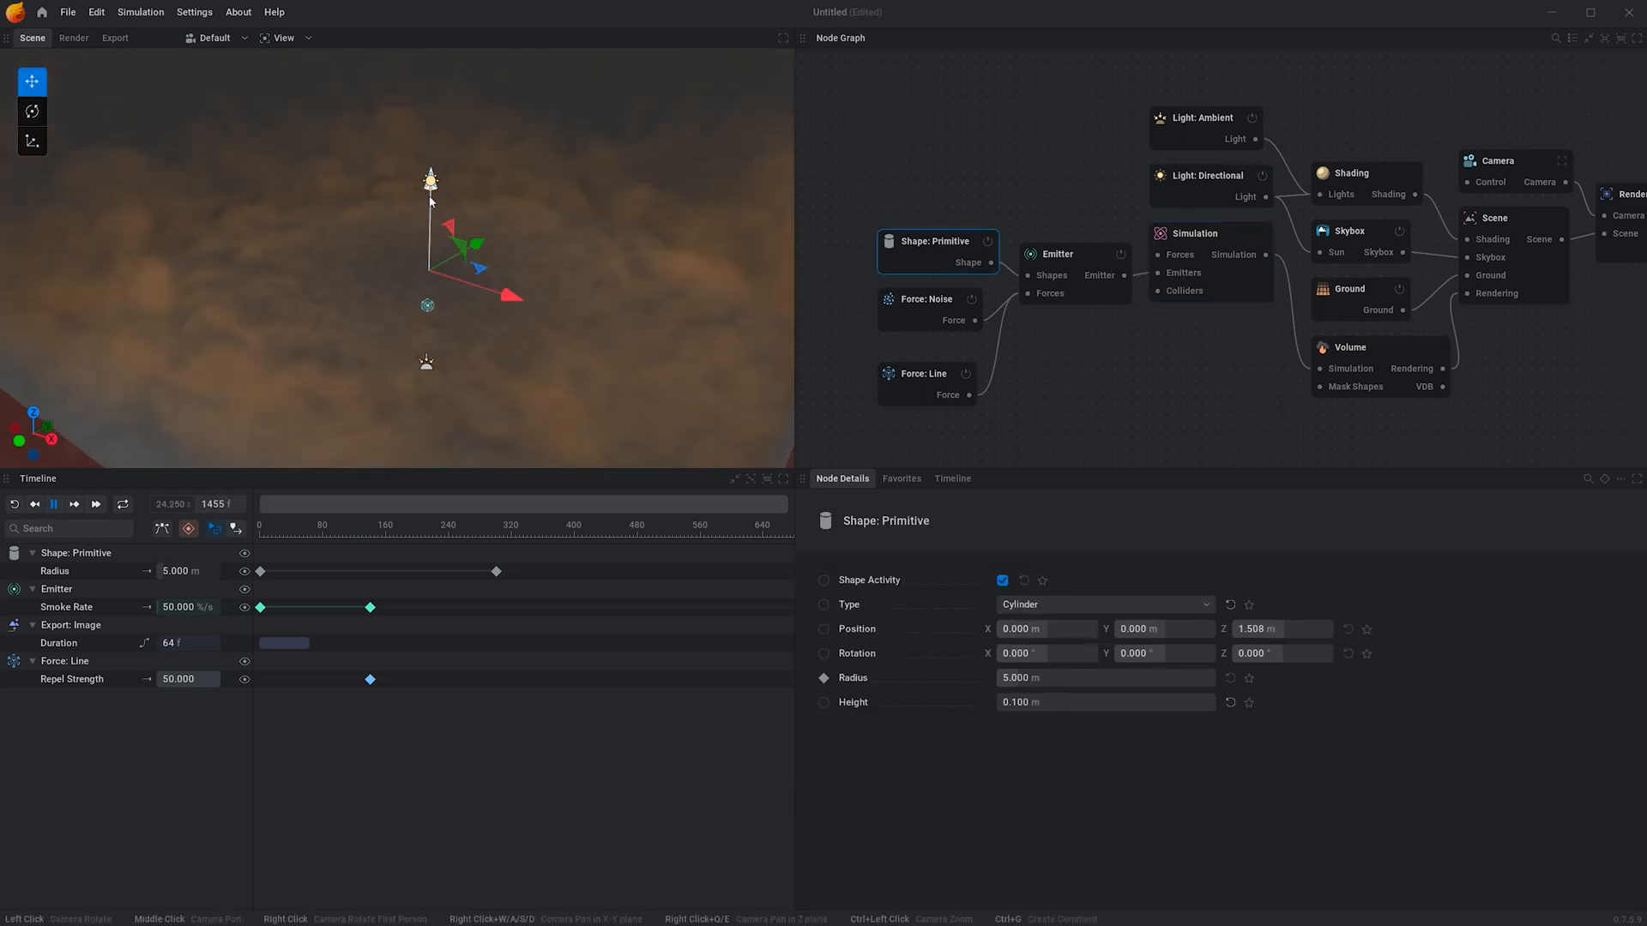
left_click_drag(430, 180, 436, 176)
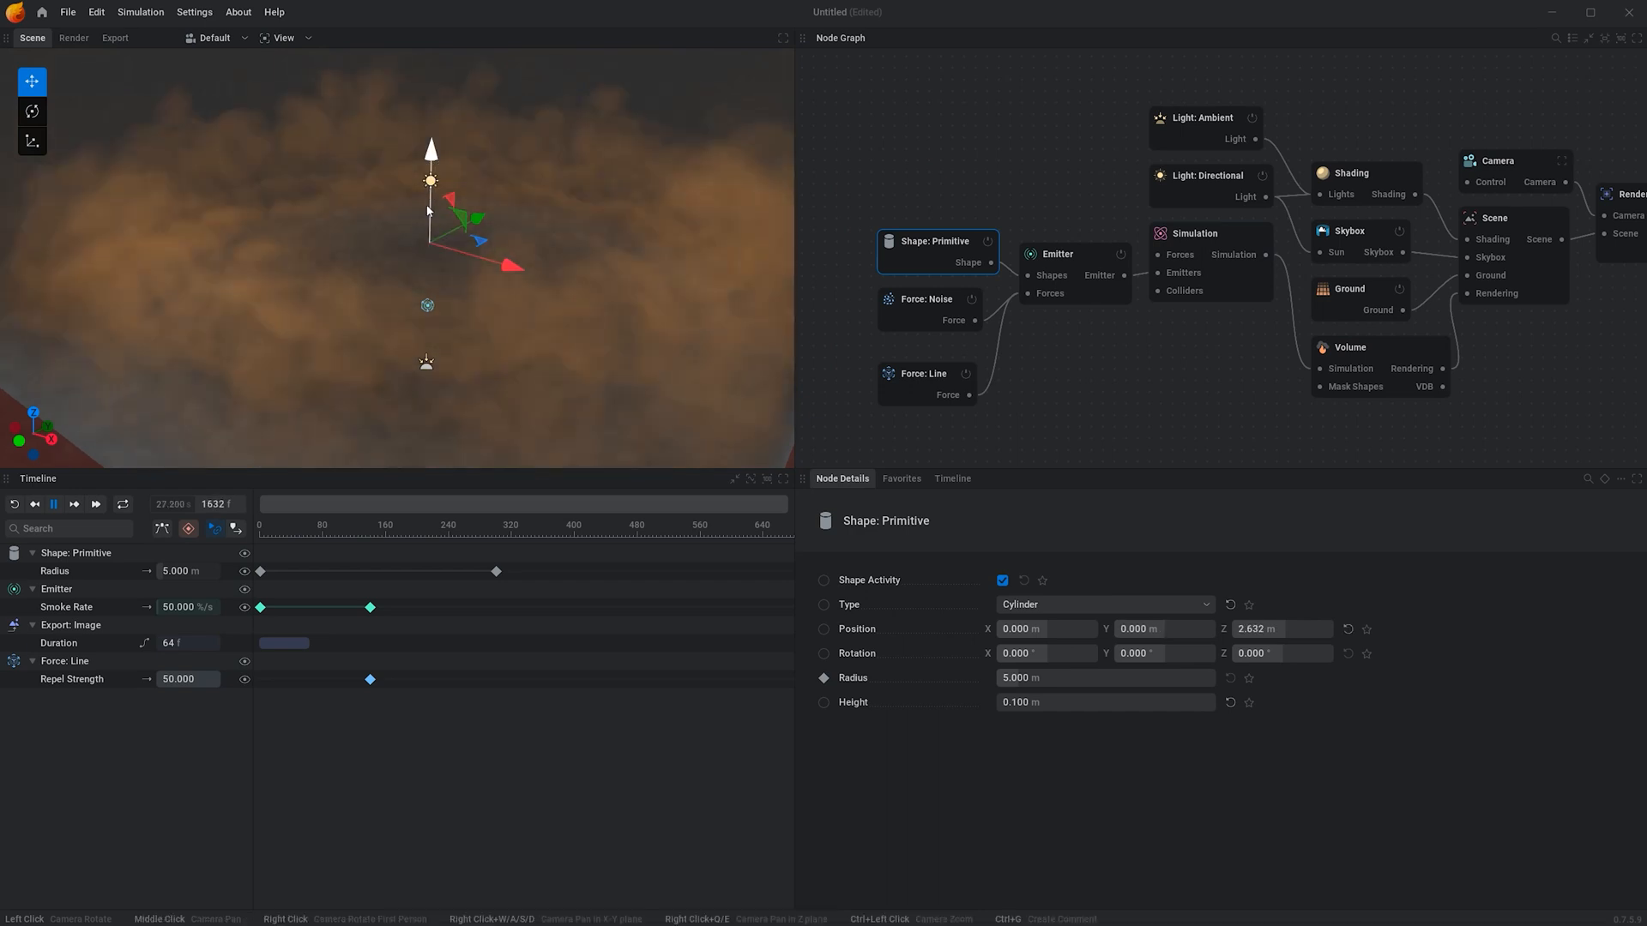
left_click_drag(435, 176, 191, 468)
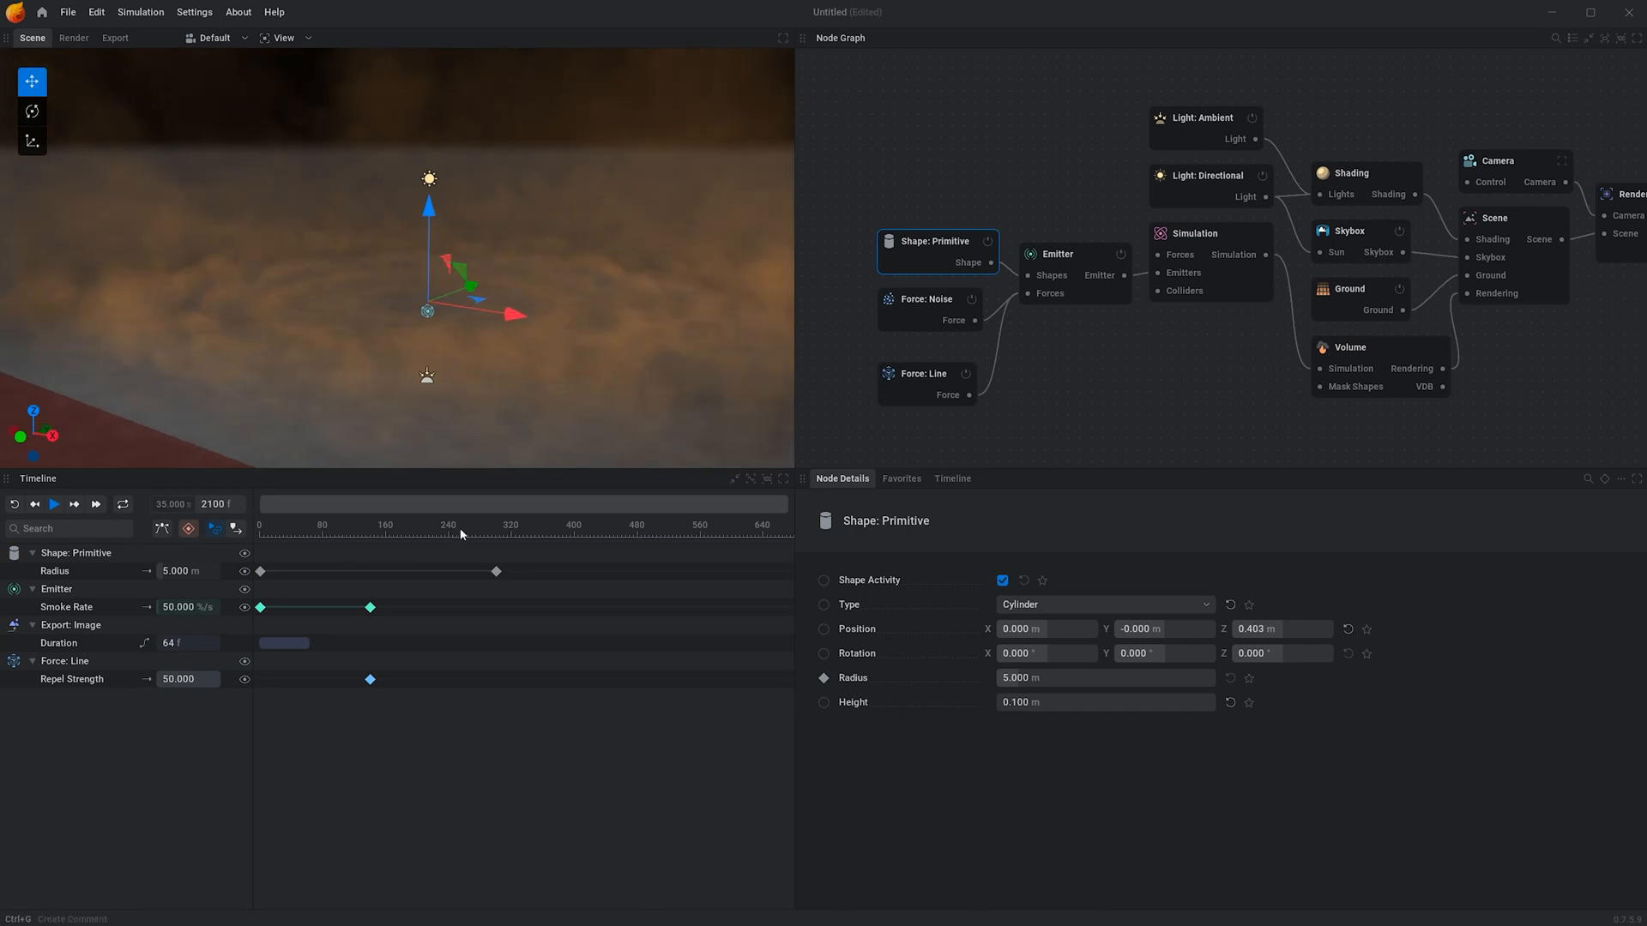
Enable animation of Force: Line's Push Strength and keyframe it at -95 on frame 140.
left_click_drag(298, 527, 371, 523)
left_click(909, 384)
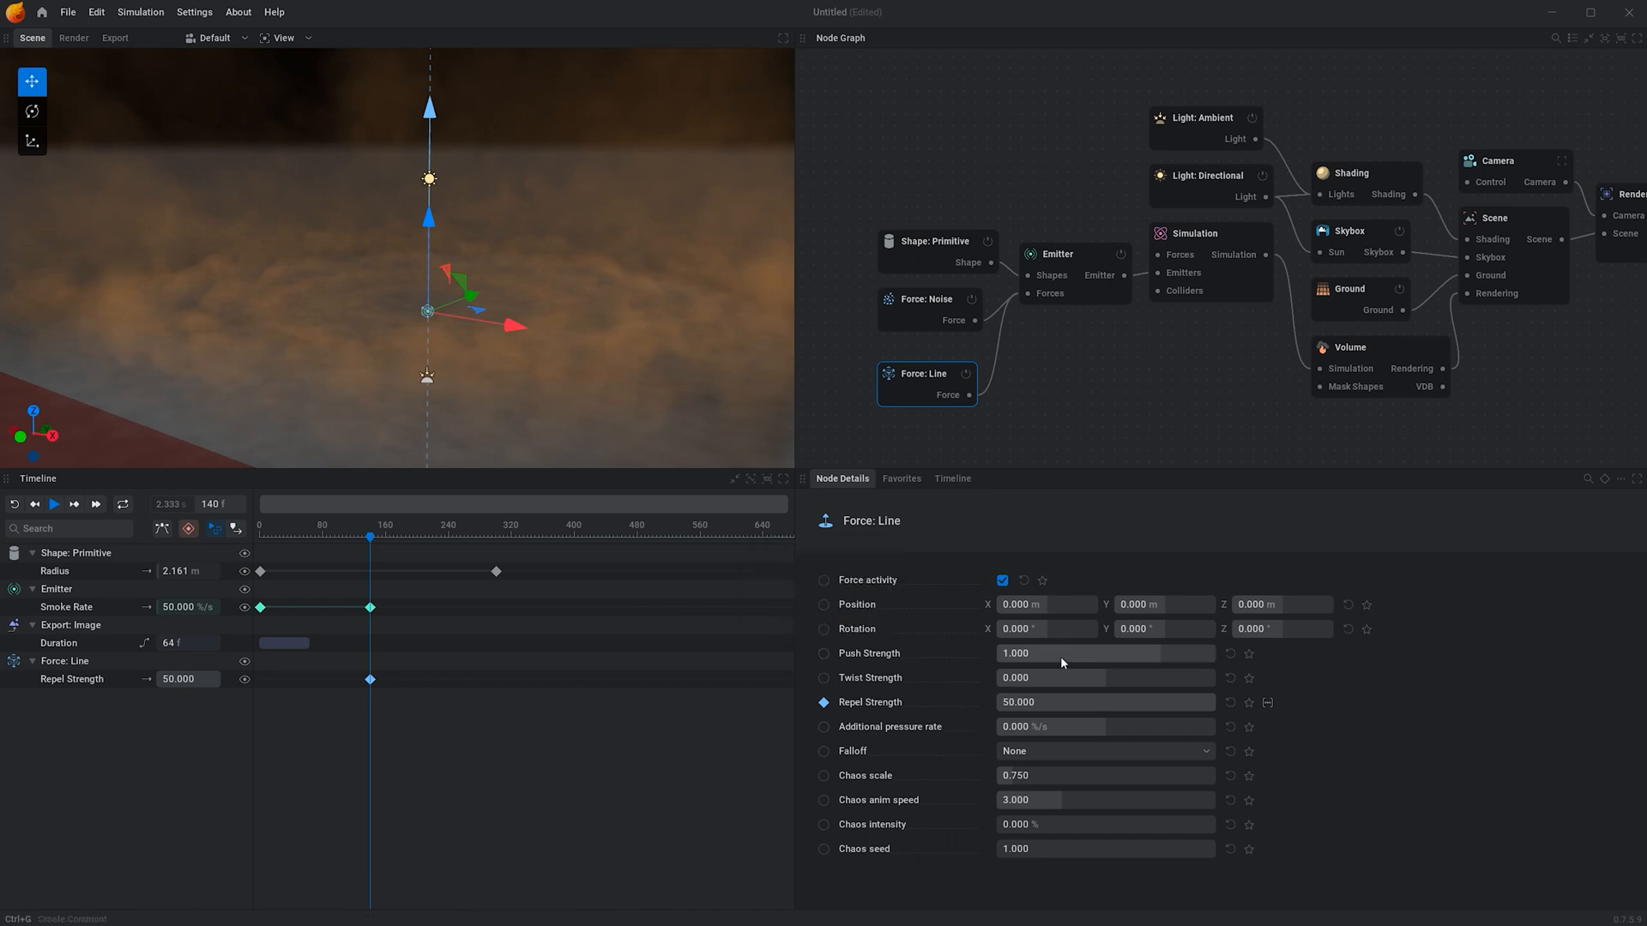
left_click(825, 653)
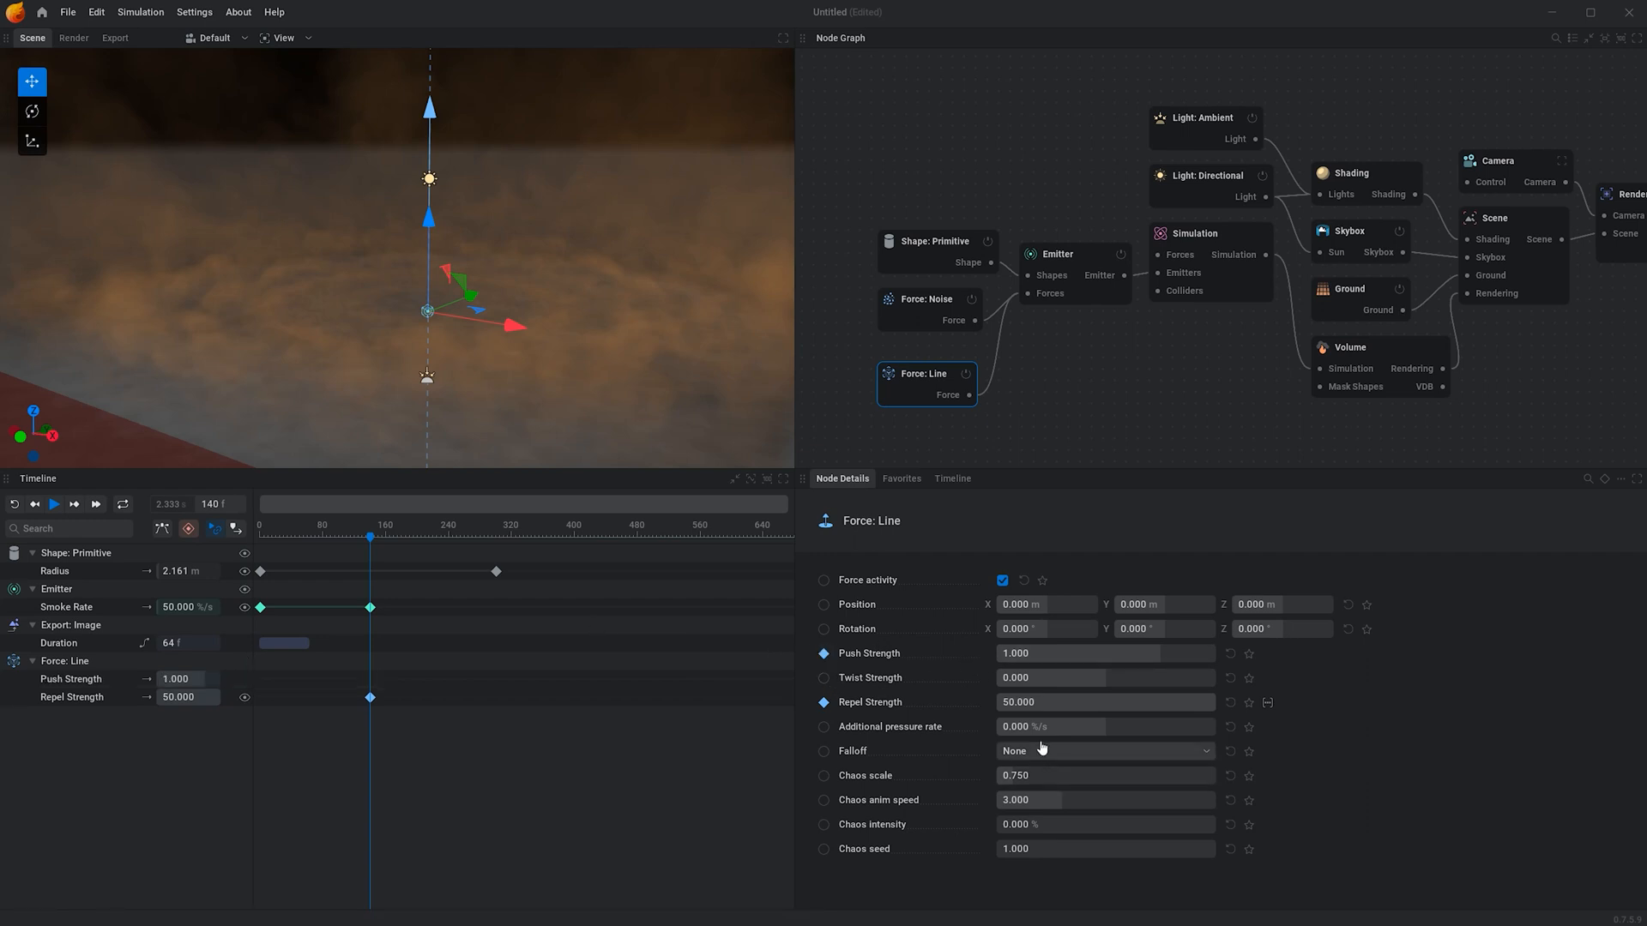
left_click(1032, 655)
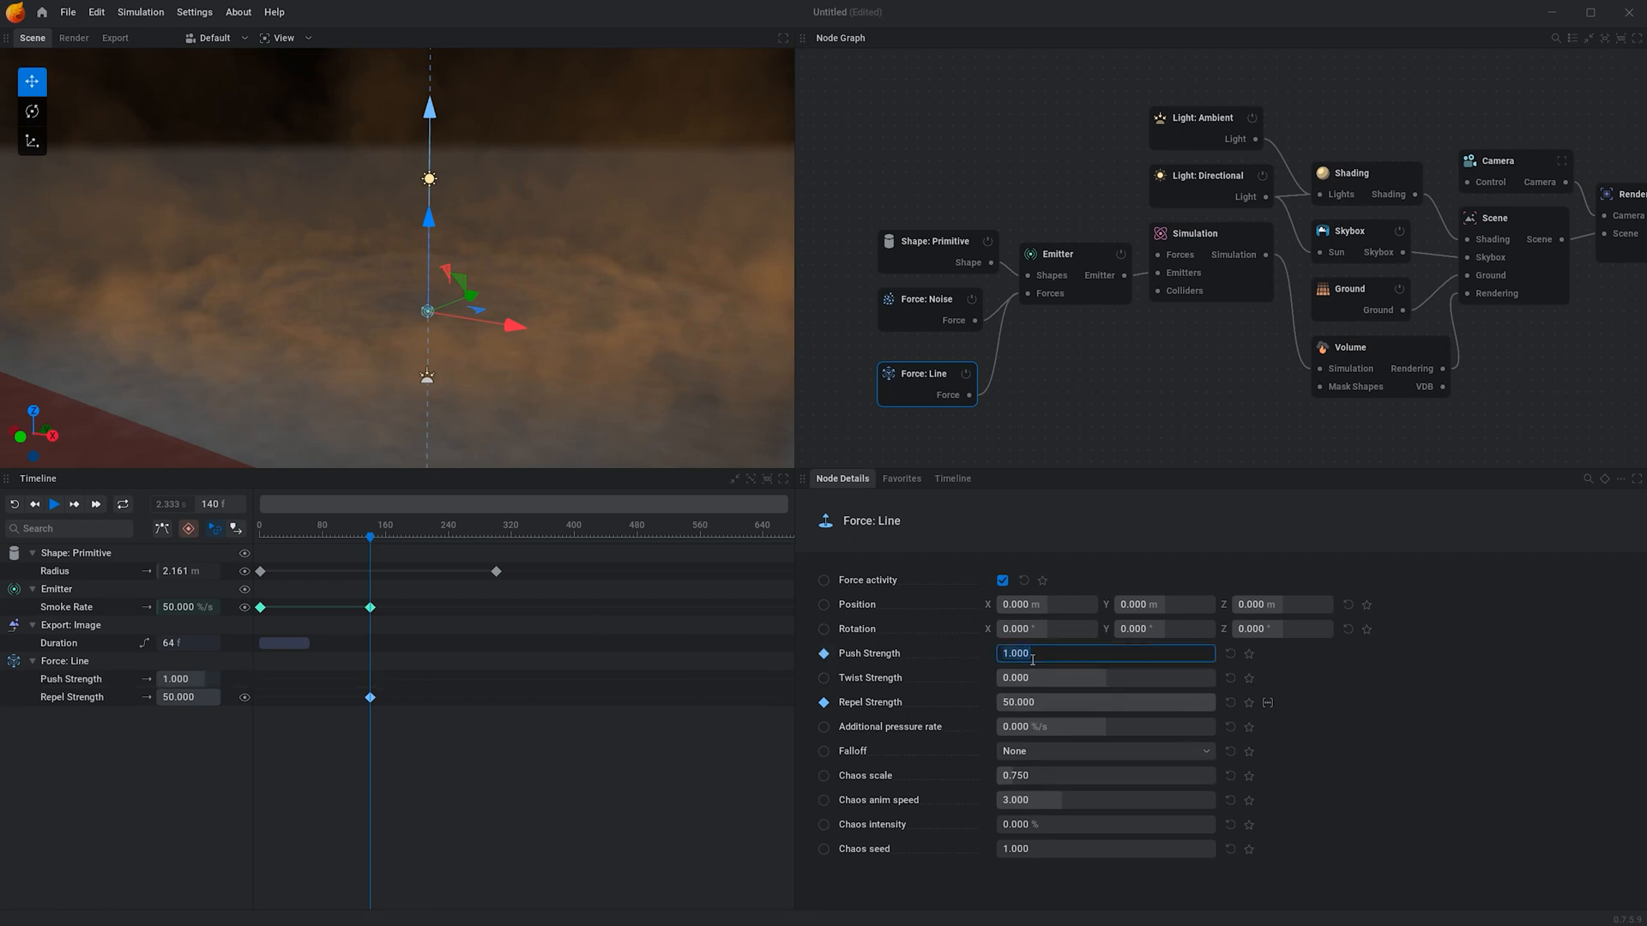
type("-95")
key("Return")
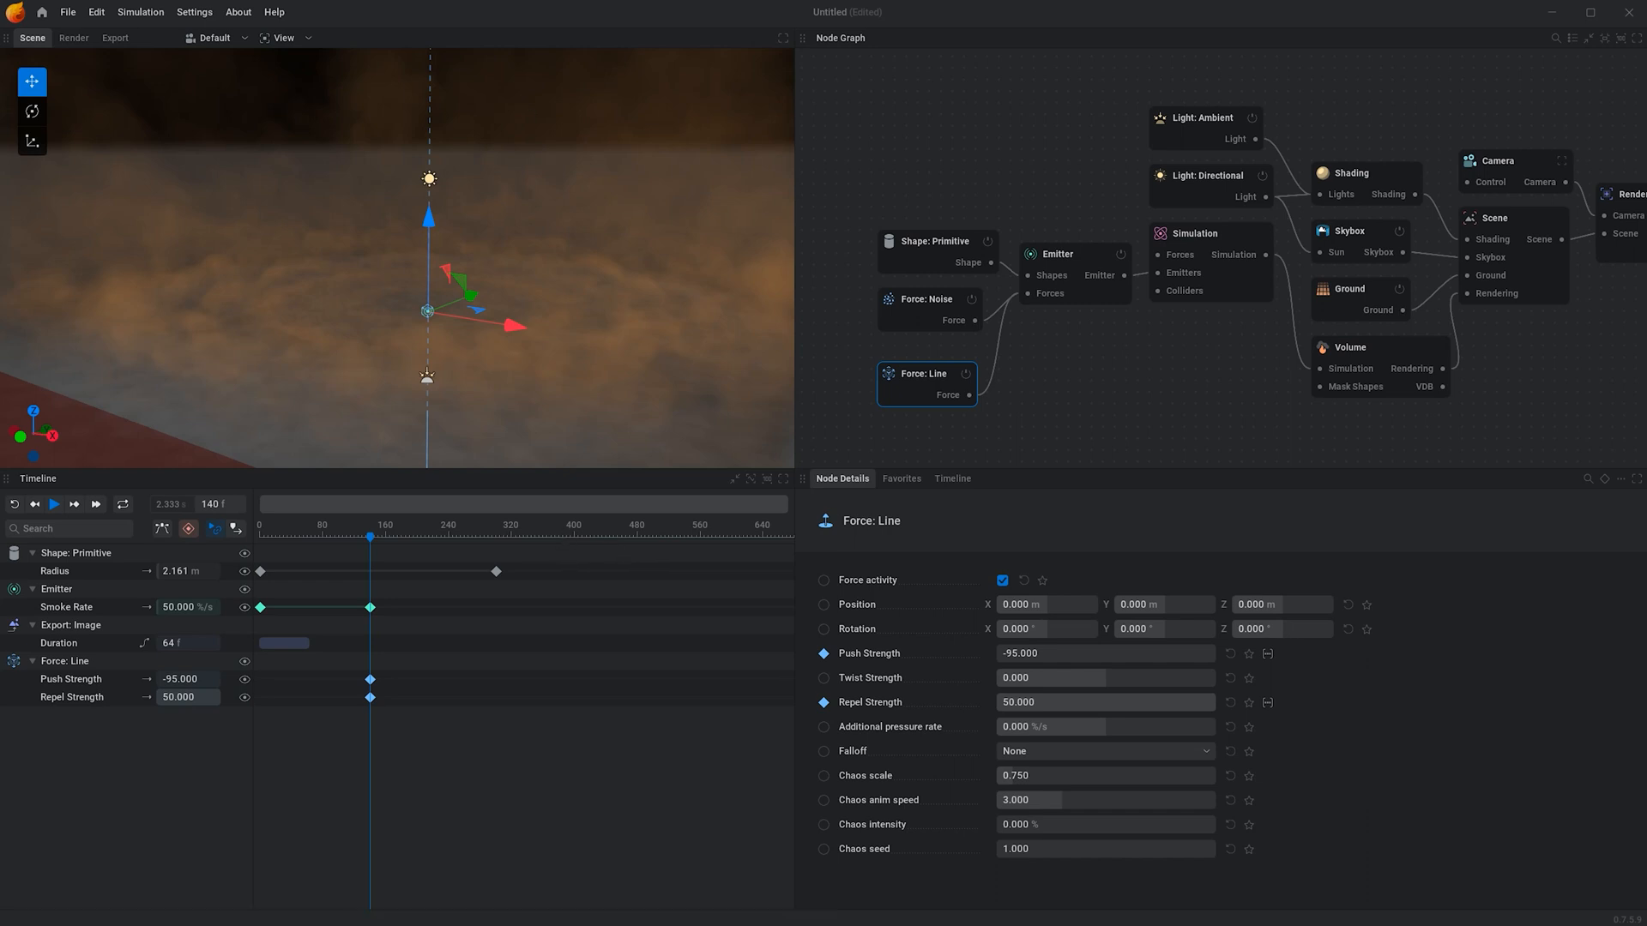
Keyframe Force: Line's Push Strength and Repel Strength at 0 on frame 500.
left_click(655, 532)
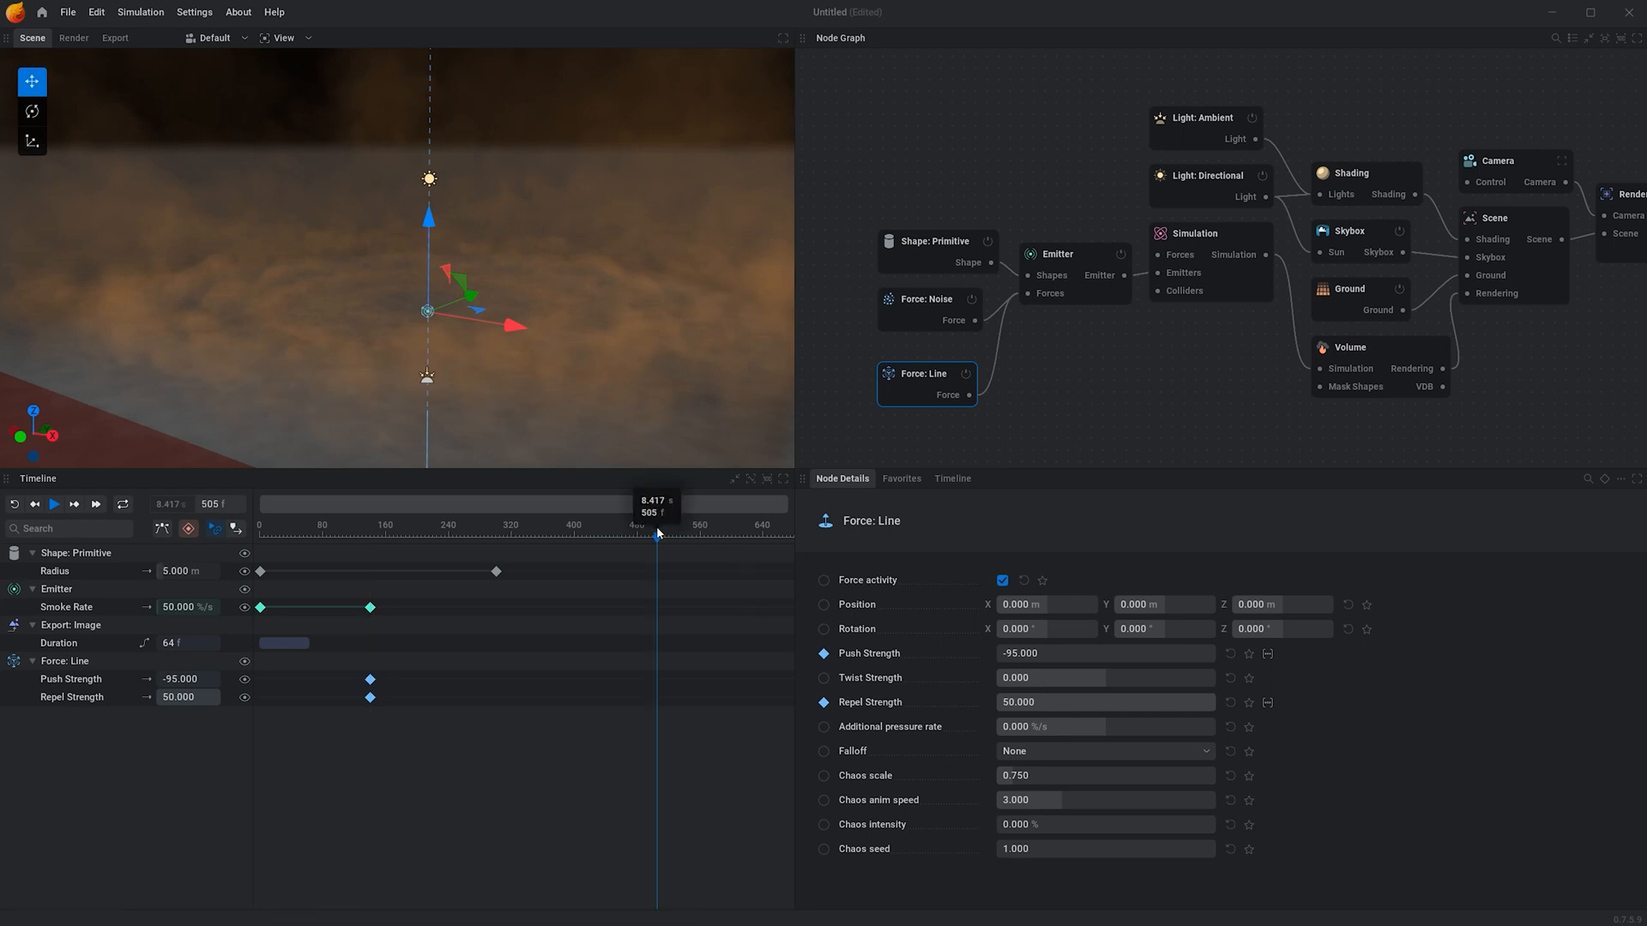
left_click_drag(654, 531, 653, 532)
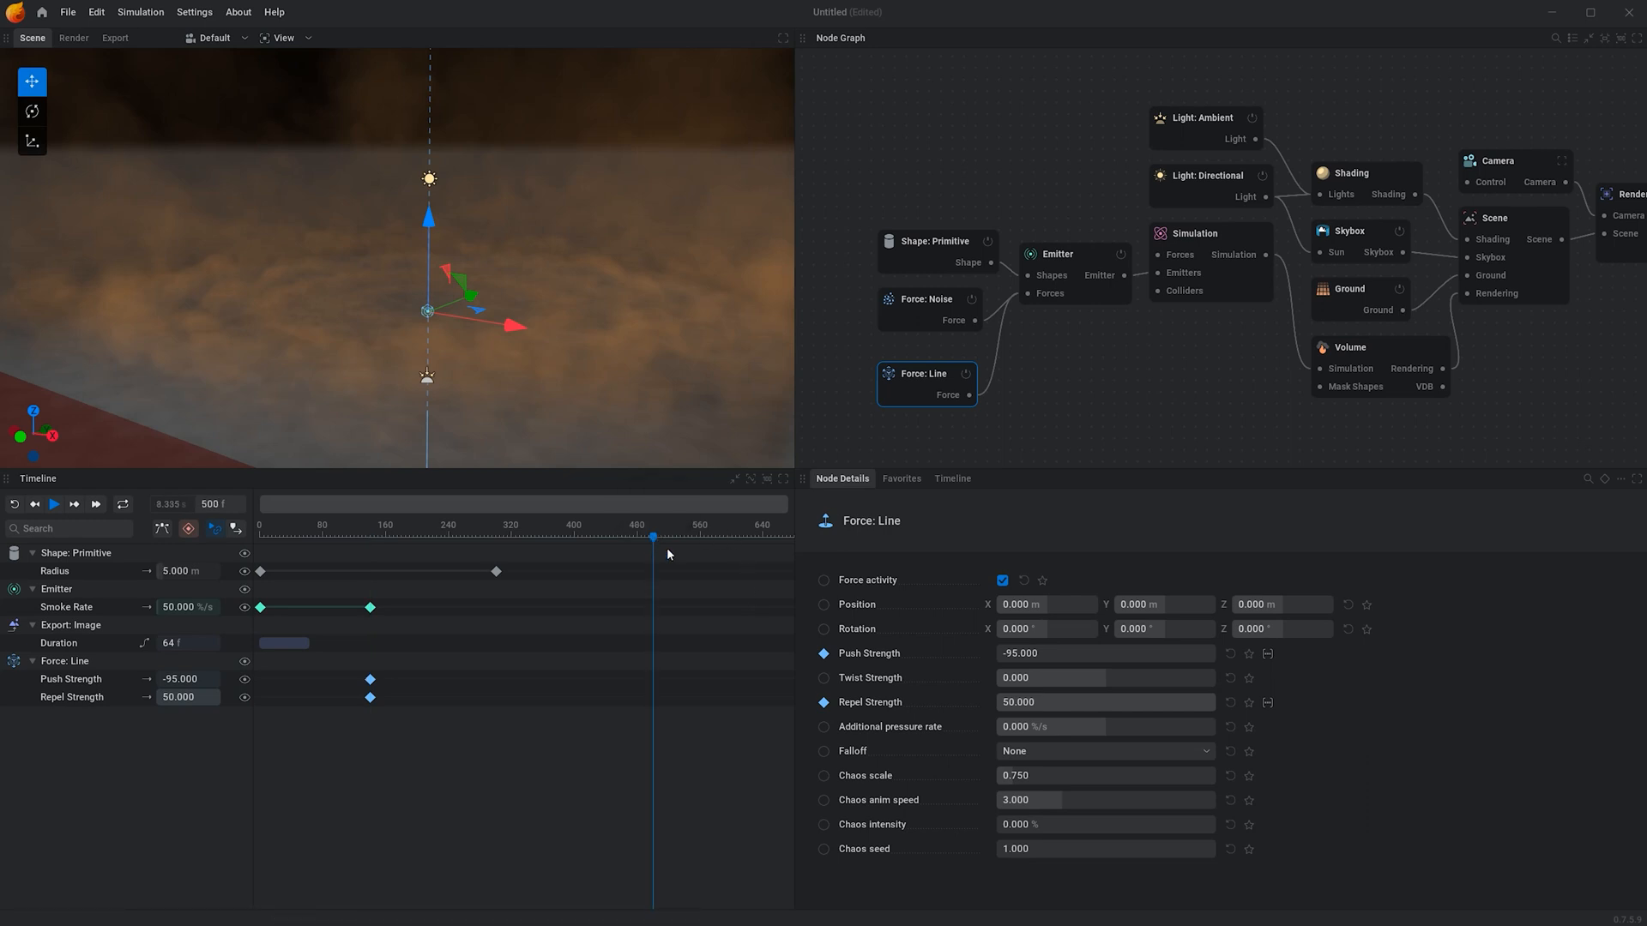
left_click(1063, 652)
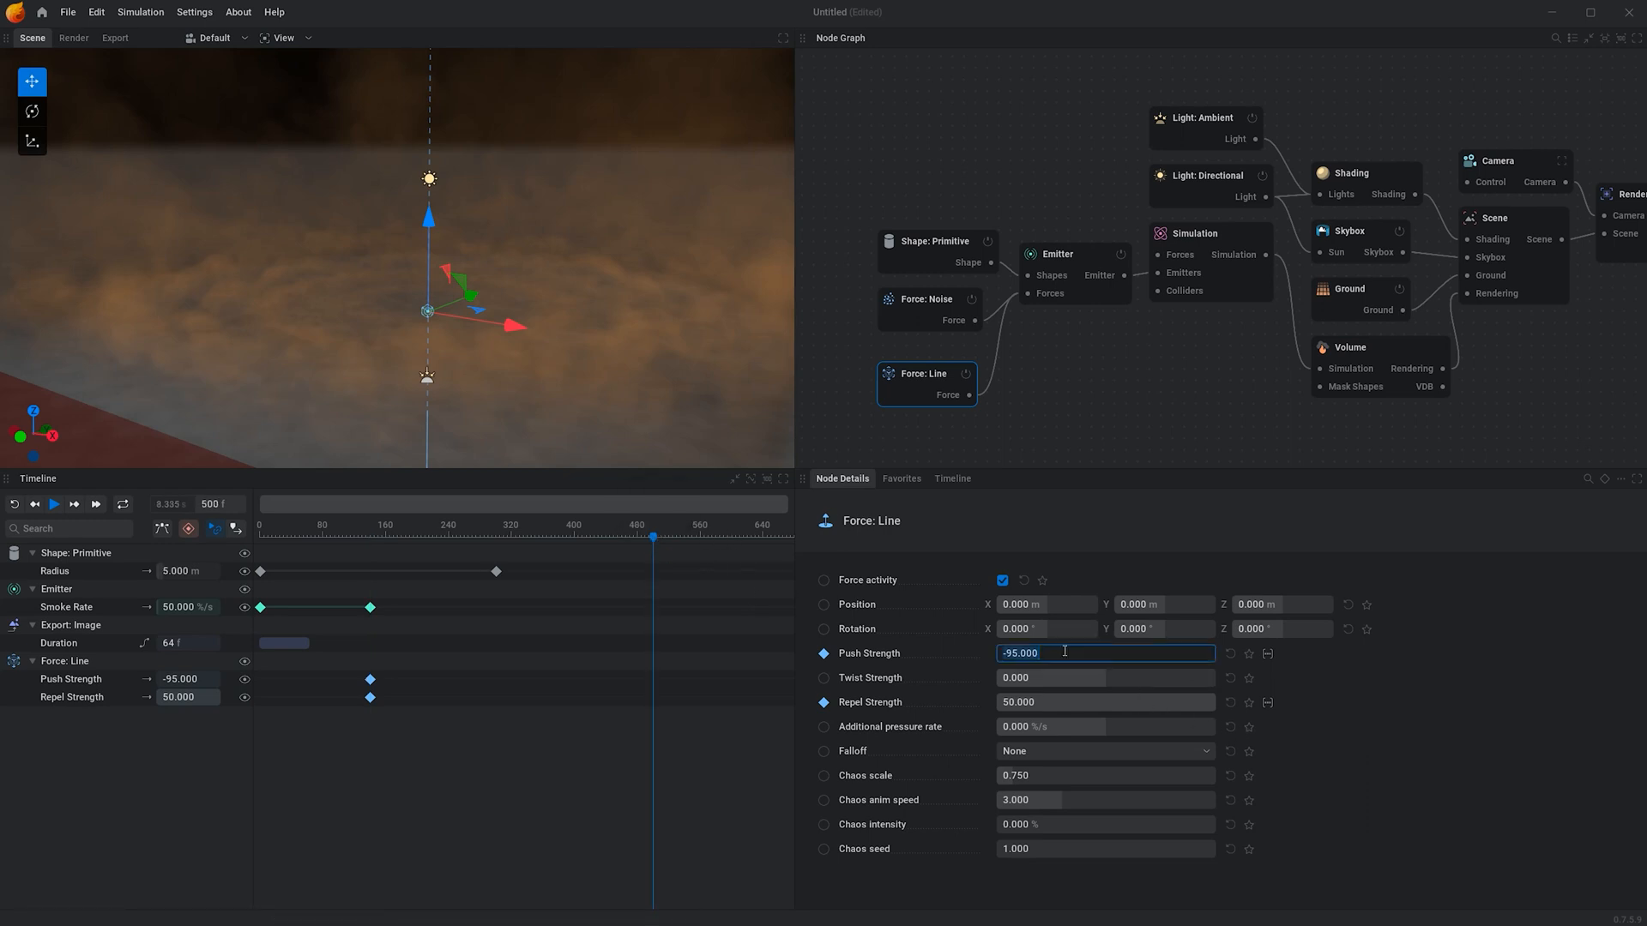
type("0")
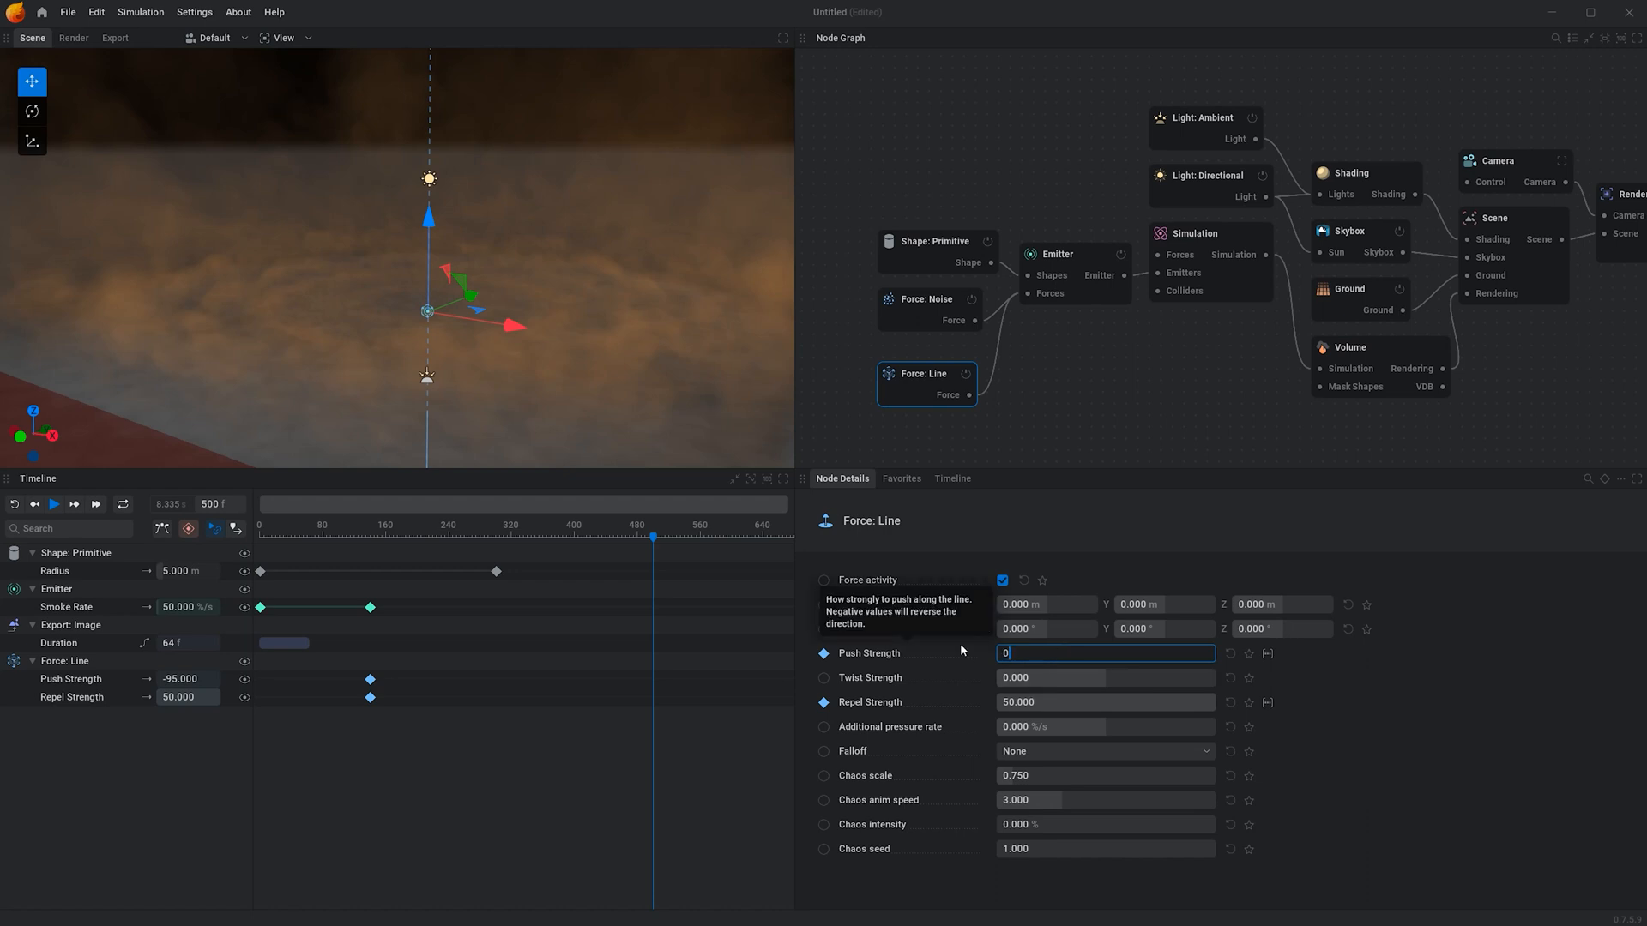
key("Return")
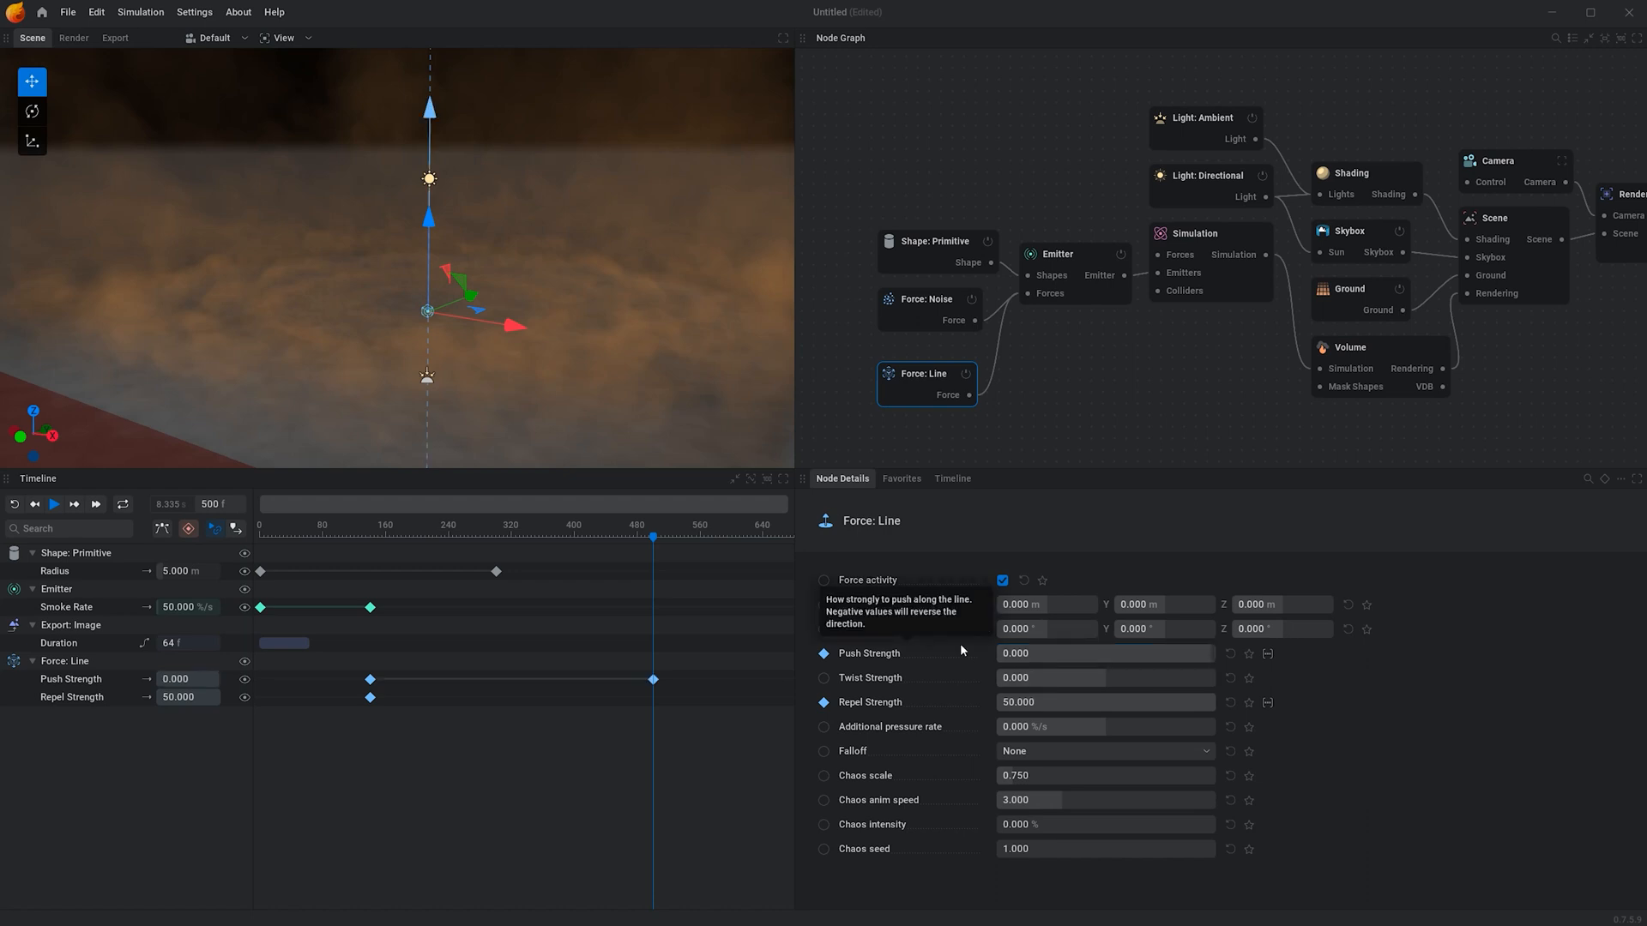
left_click(1054, 704)
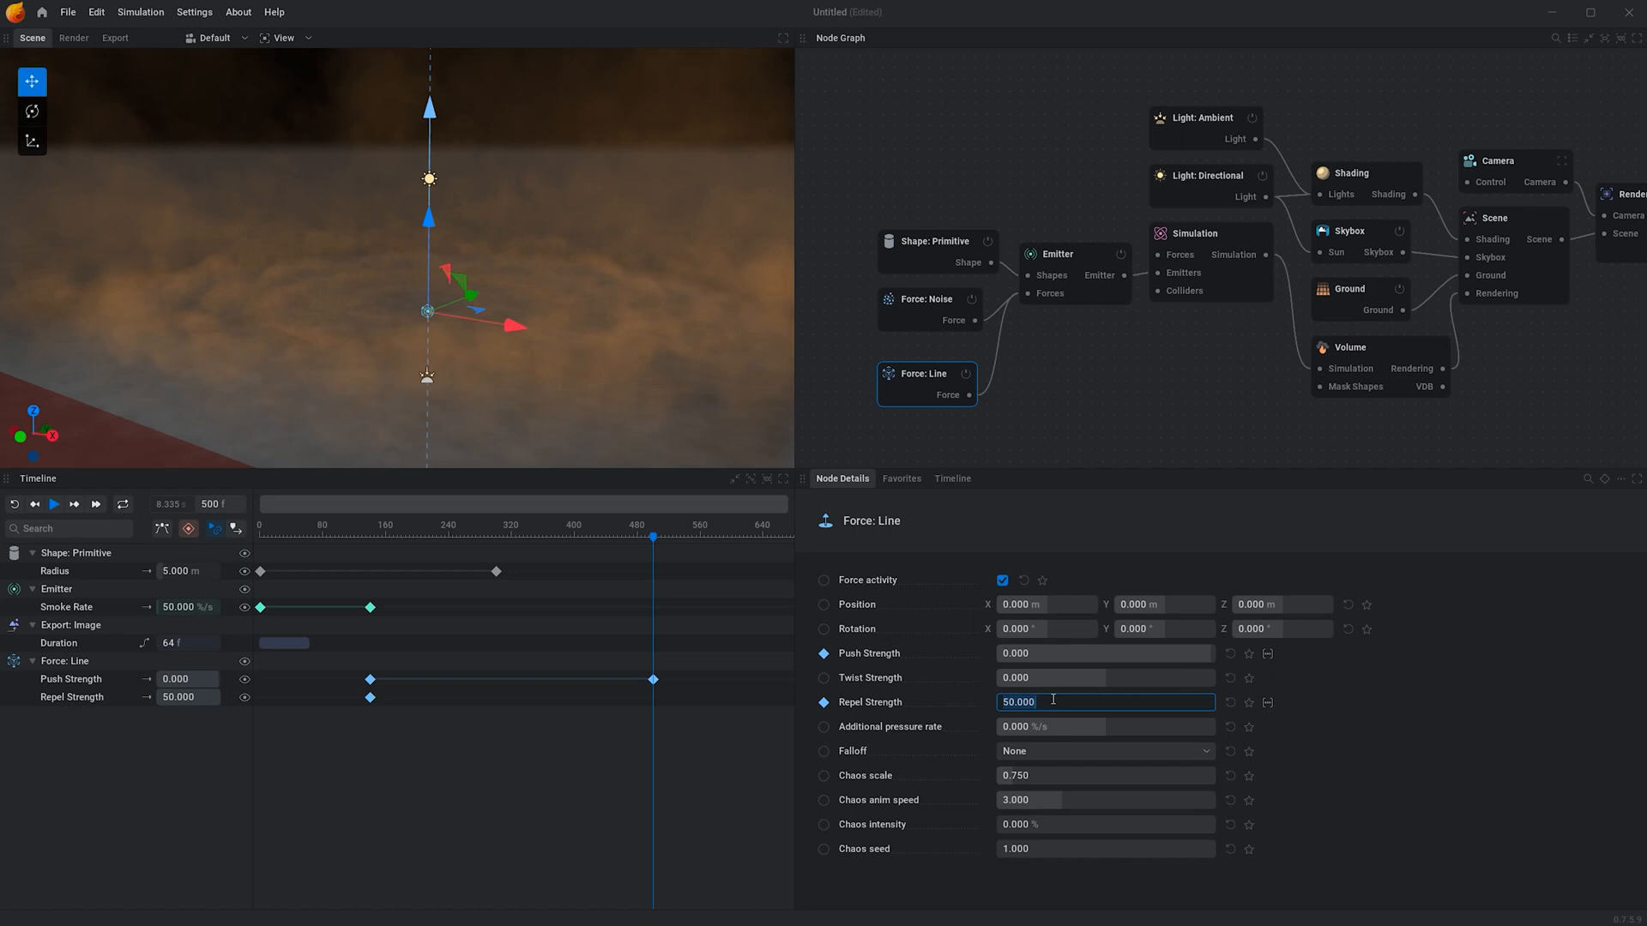
type("0")
key("Return")
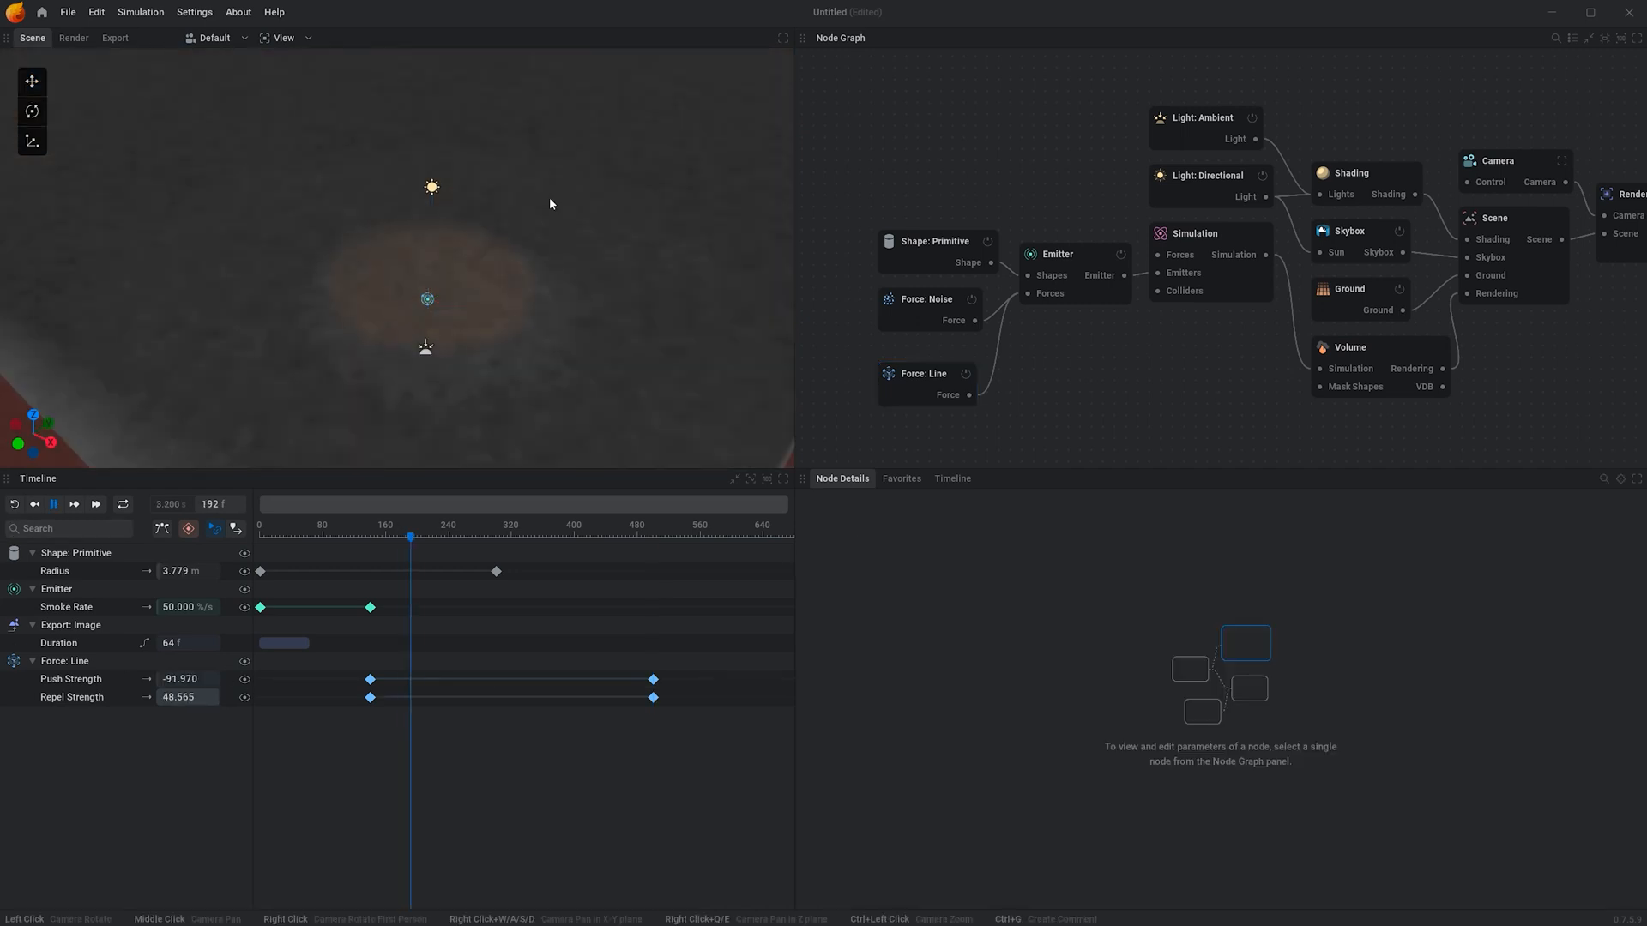
Replay the simulation with the fading line force, pause it near frame 386, and inspect the dust ring from a lower angle.
scroll(547, 201, "down", 2)
left_click_drag(533, 218, 516, 249)
scroll(514, 258, "up", 4)
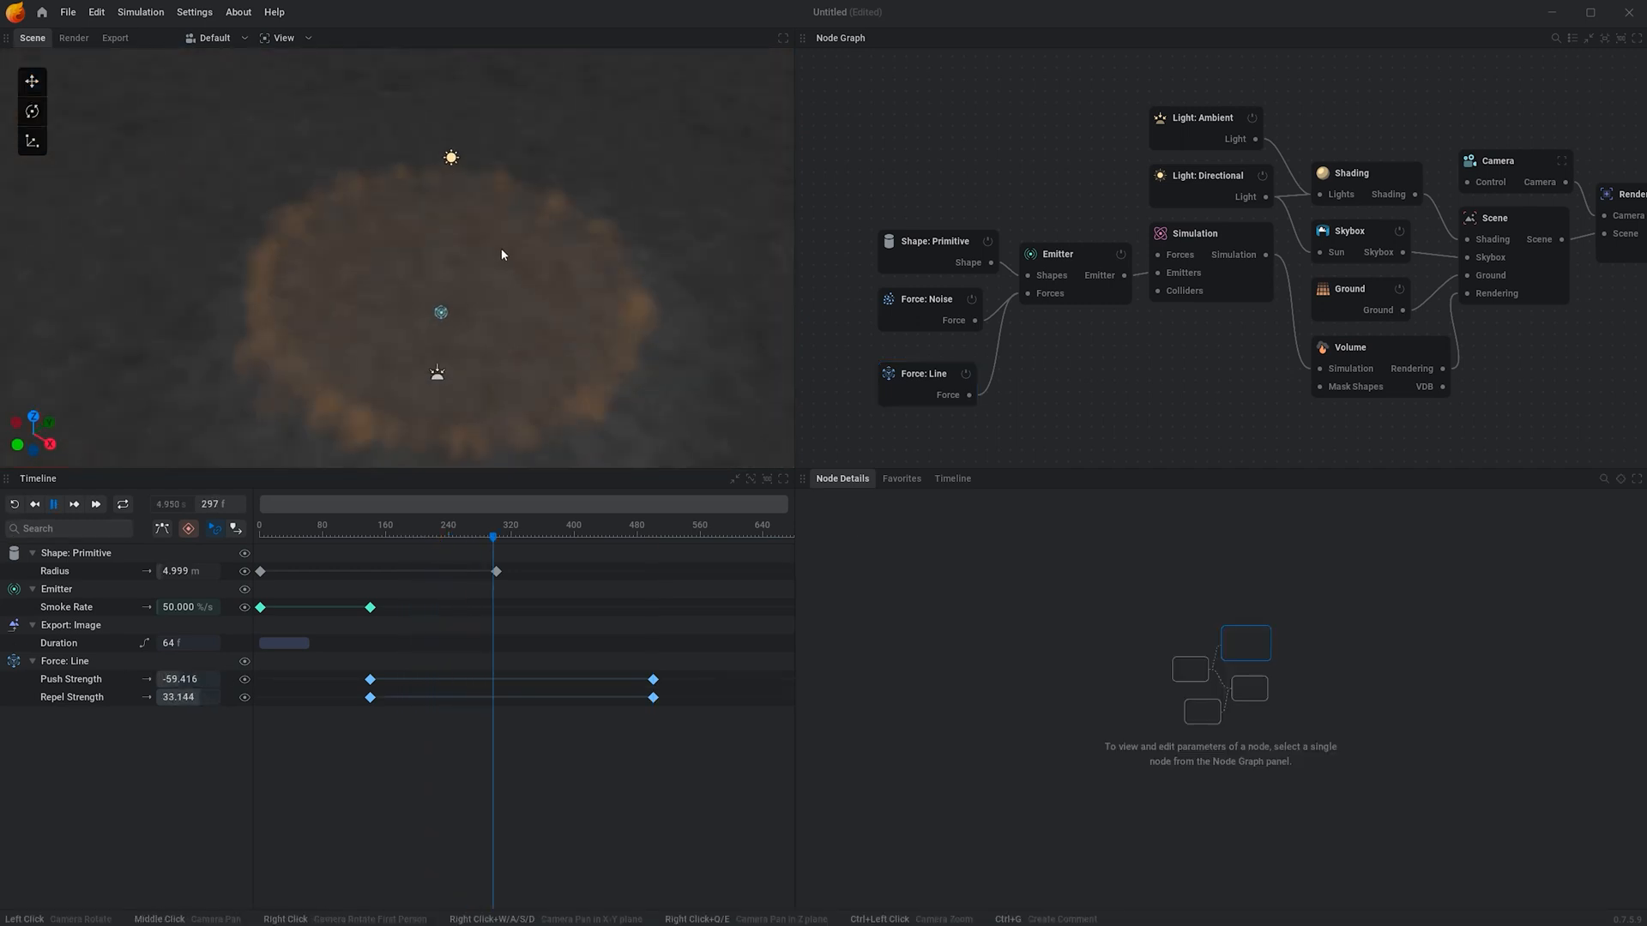
scroll(501, 250, "down", 1)
left_click(54, 506)
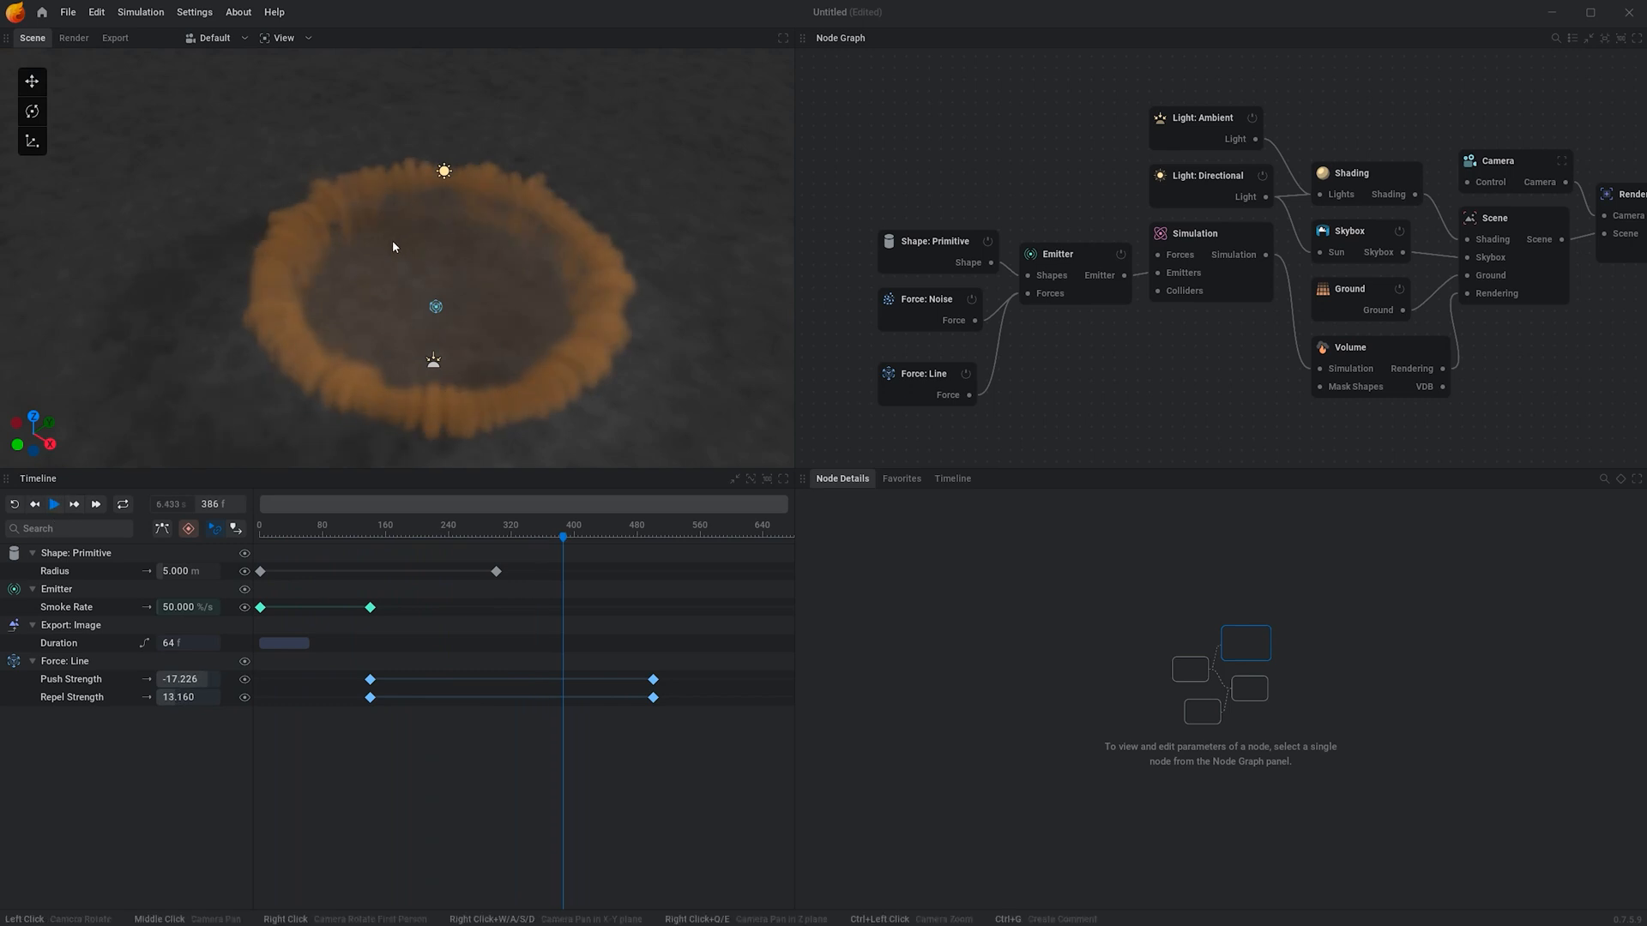
left_click_drag(541, 265, 541, 236)
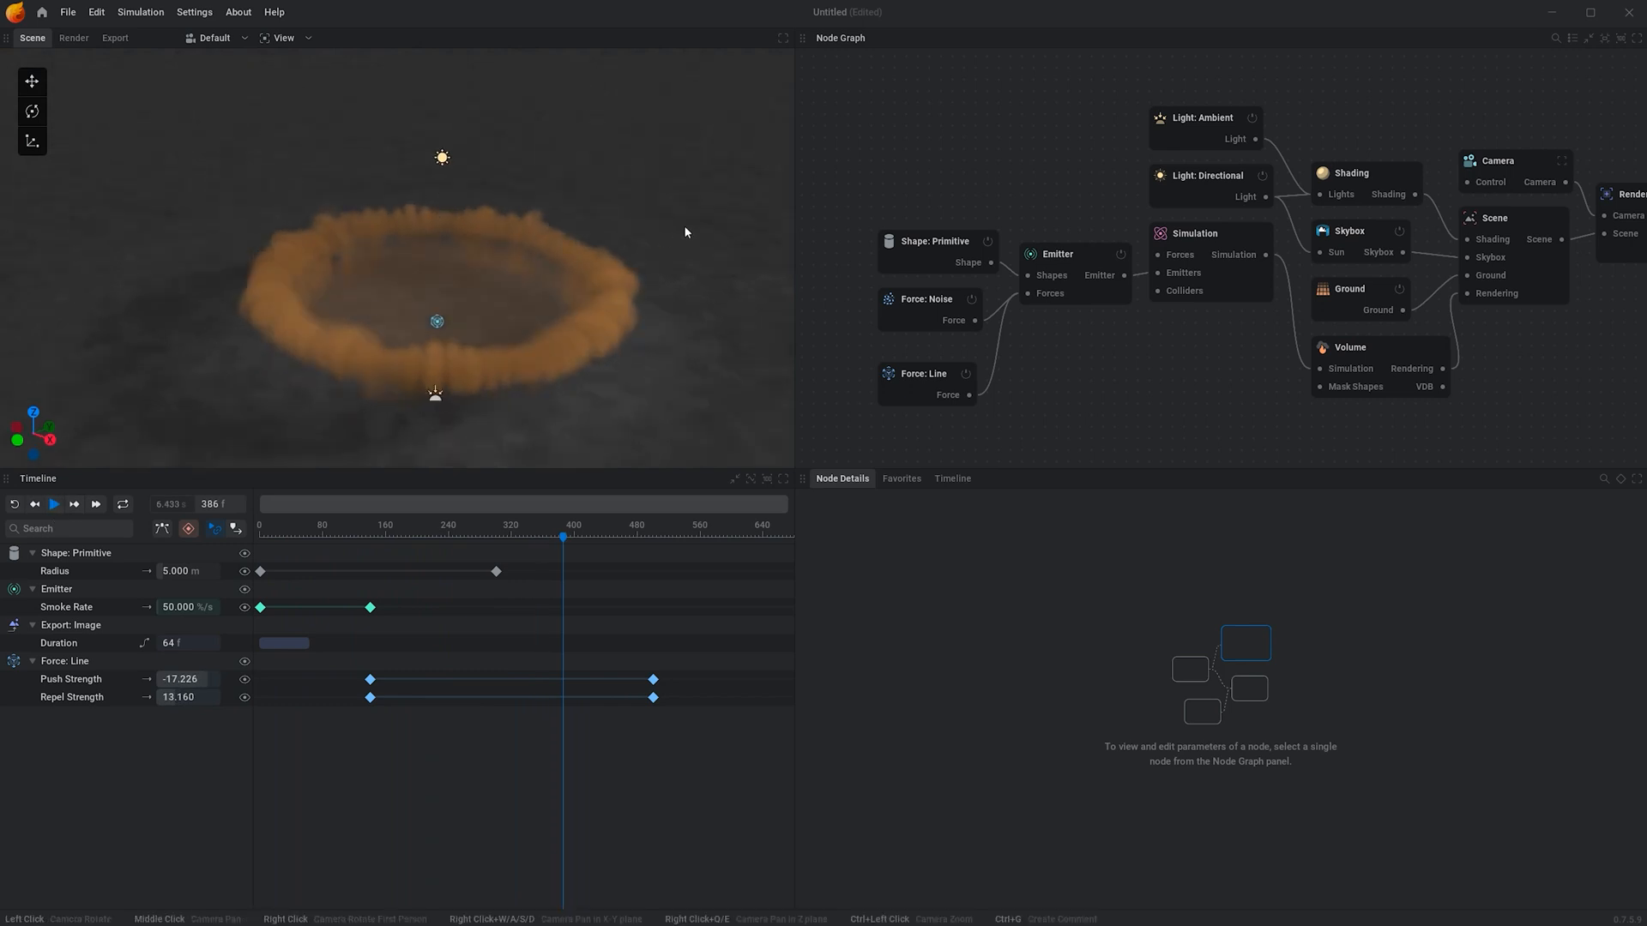
In the Simulation node's combustion settings, set Generated smoke to 100% and Smoke dissipation to 0%.
left_click(1218, 246)
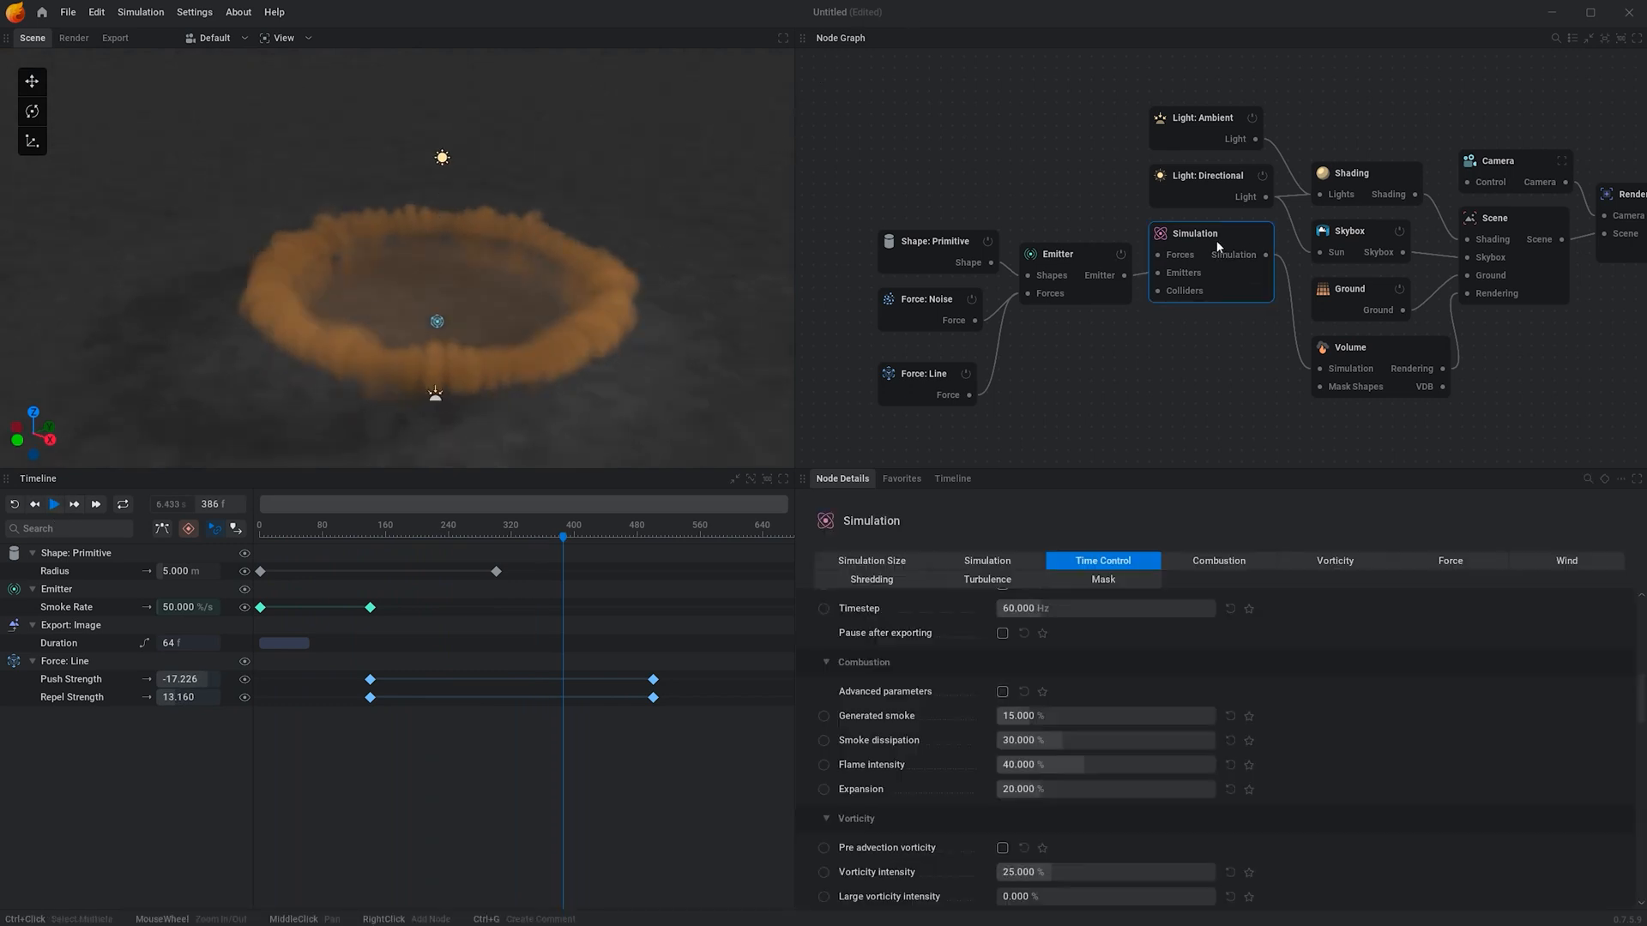
scroll(1391, 666, "up", 3)
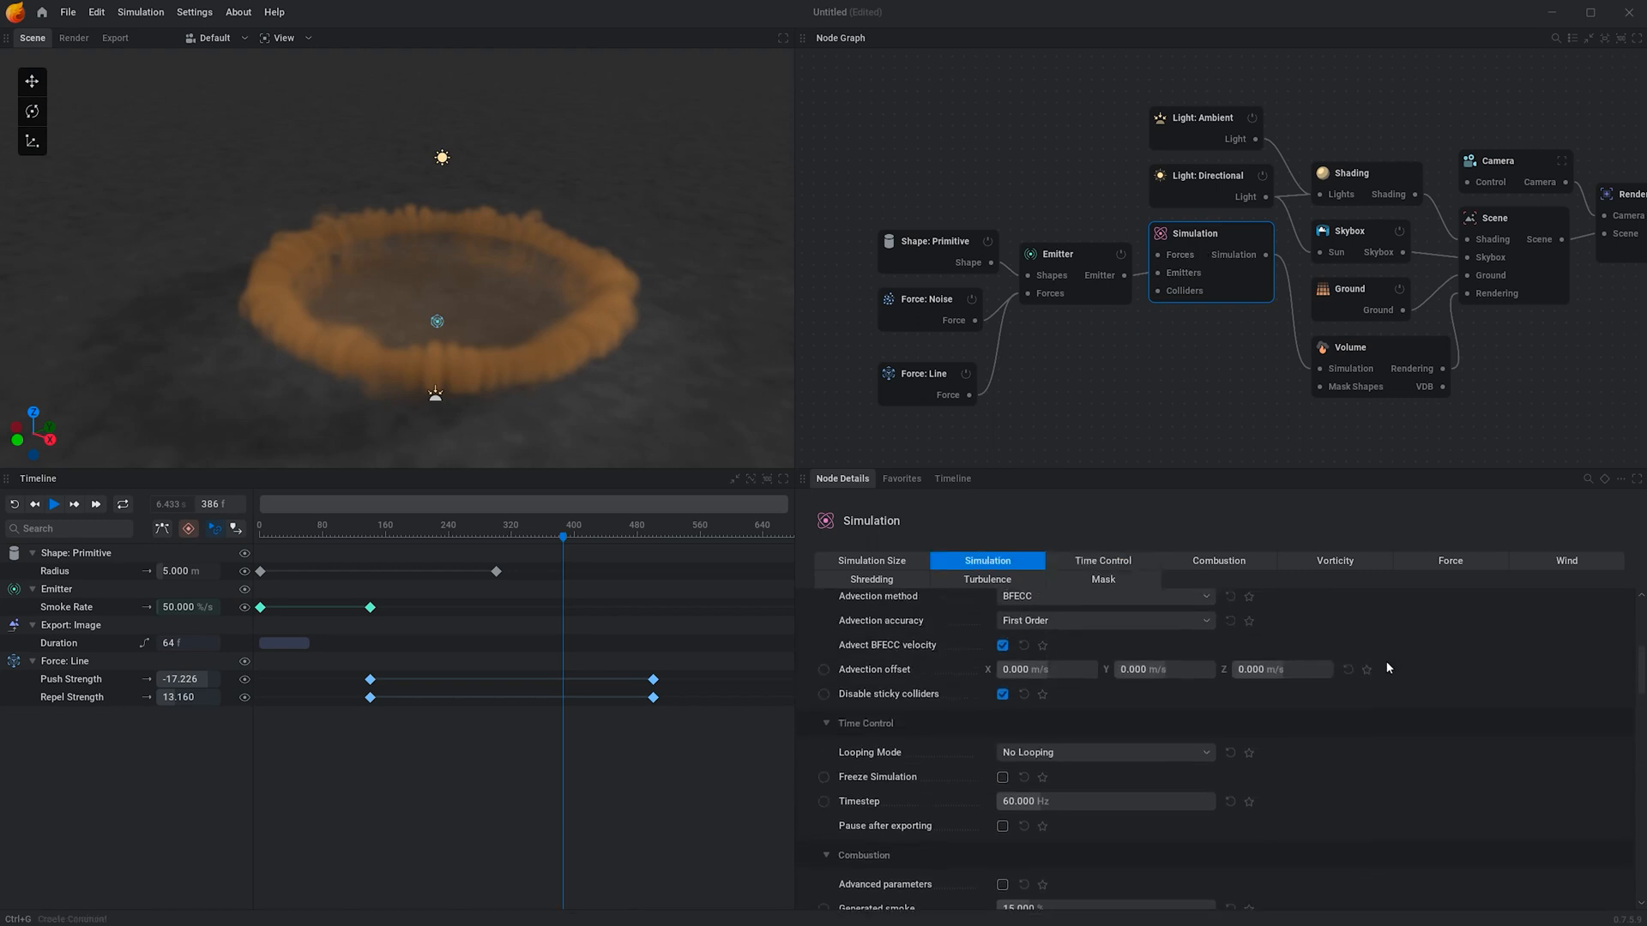
scroll(1423, 637, "down", 2)
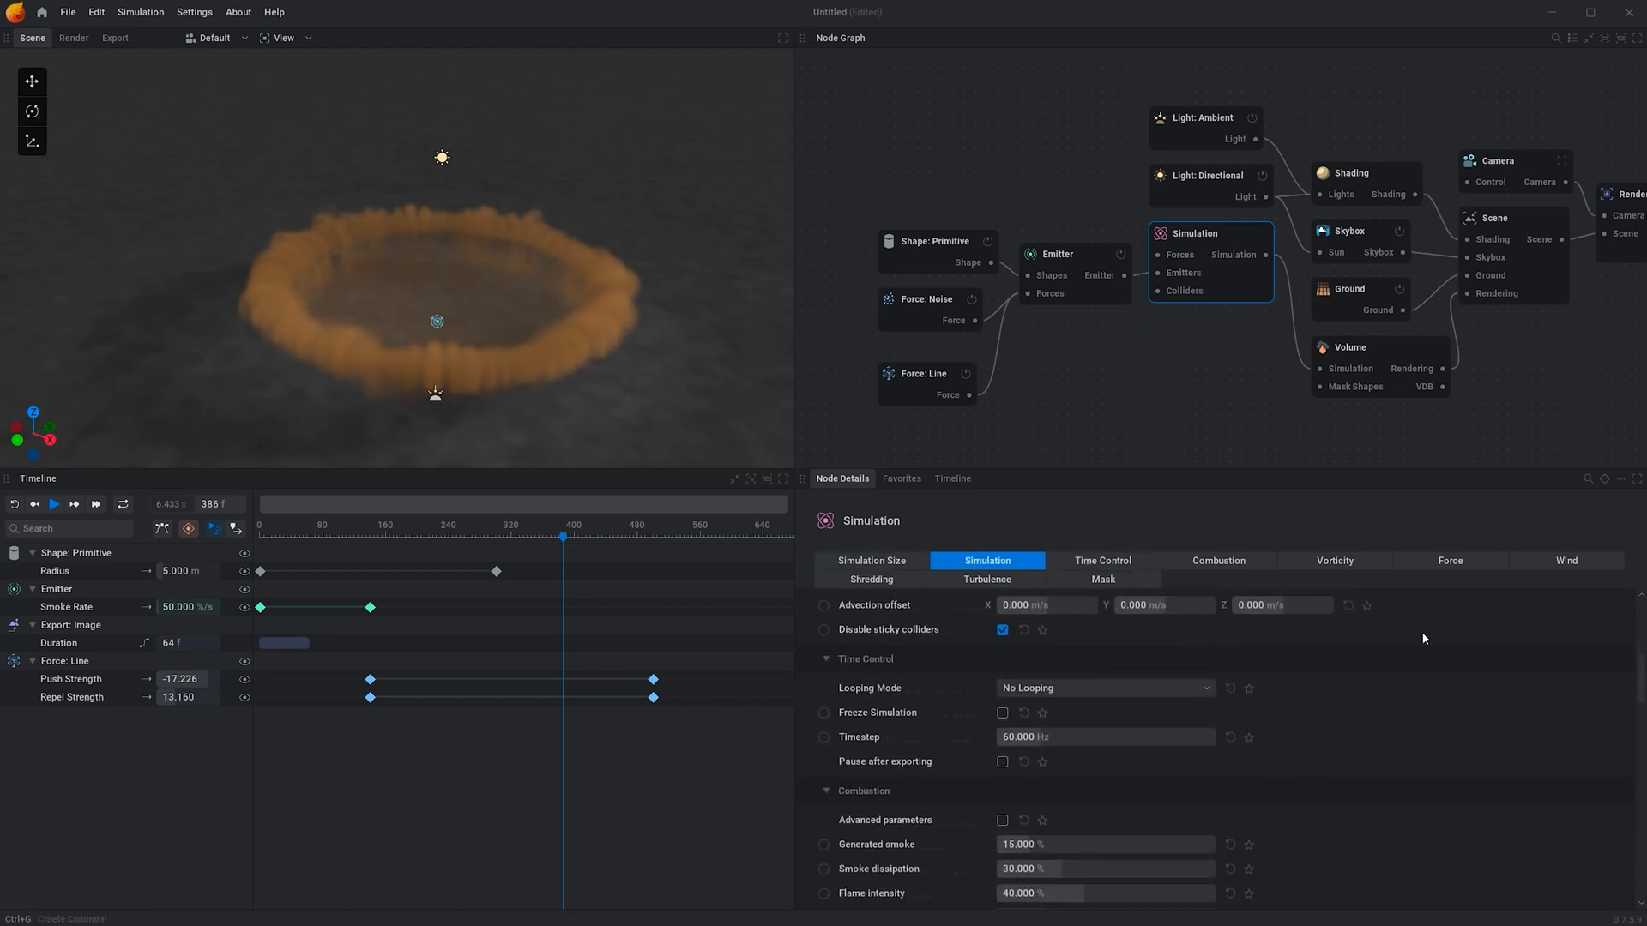
scroll(1423, 639, "down", 3)
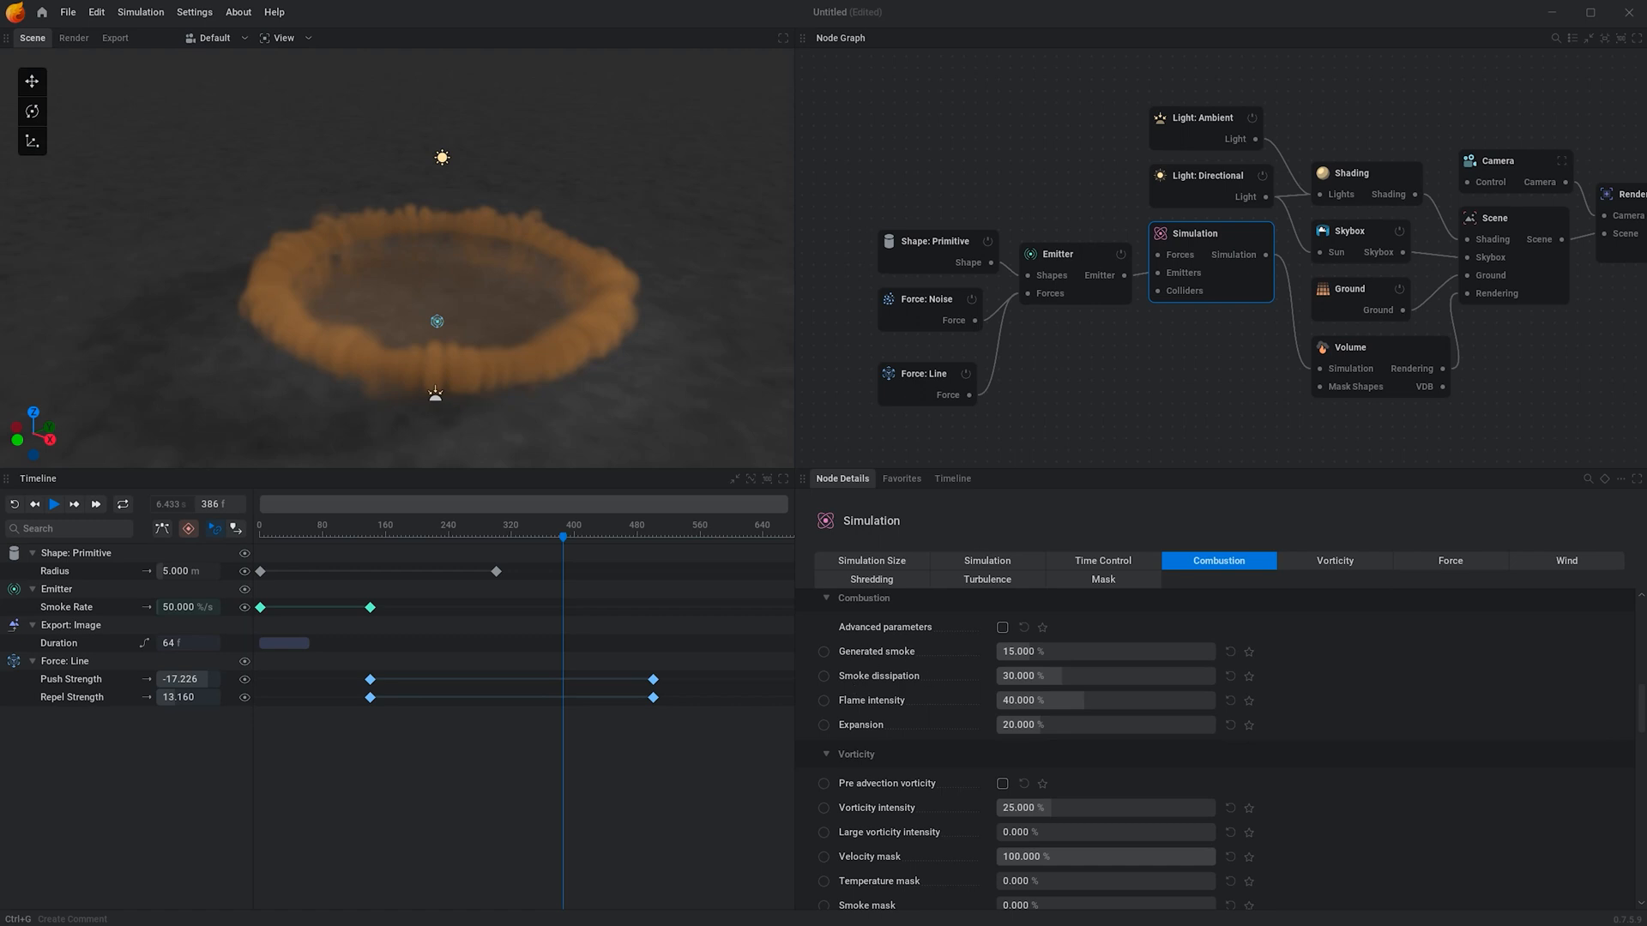
left_click(1101, 657)
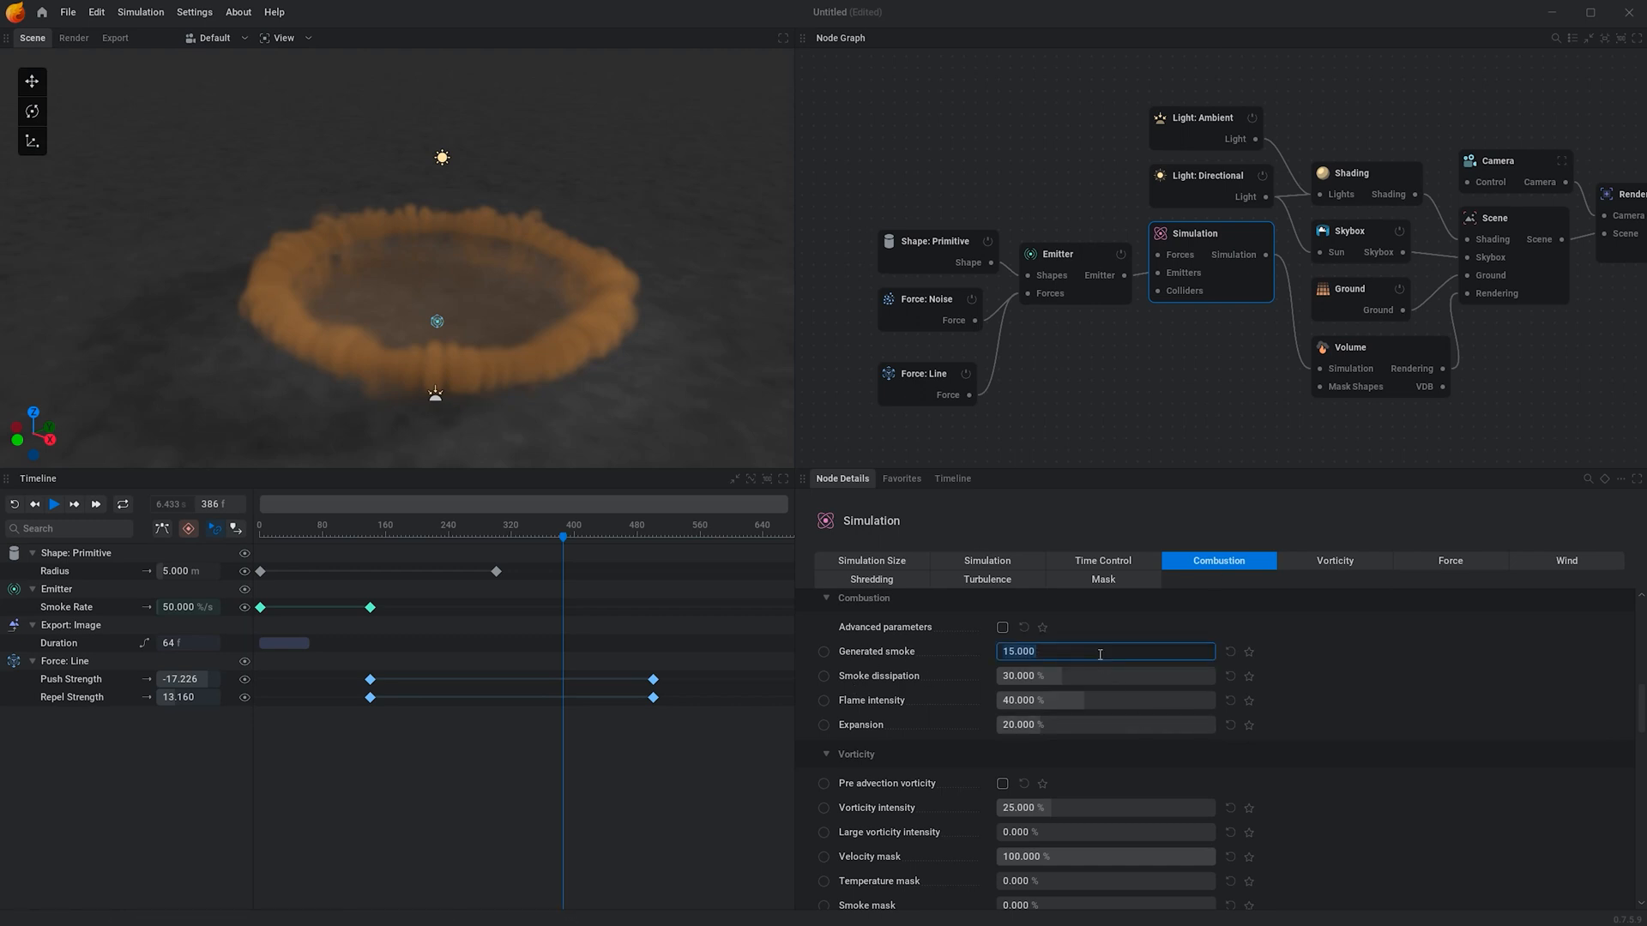
type("100")
key("Return")
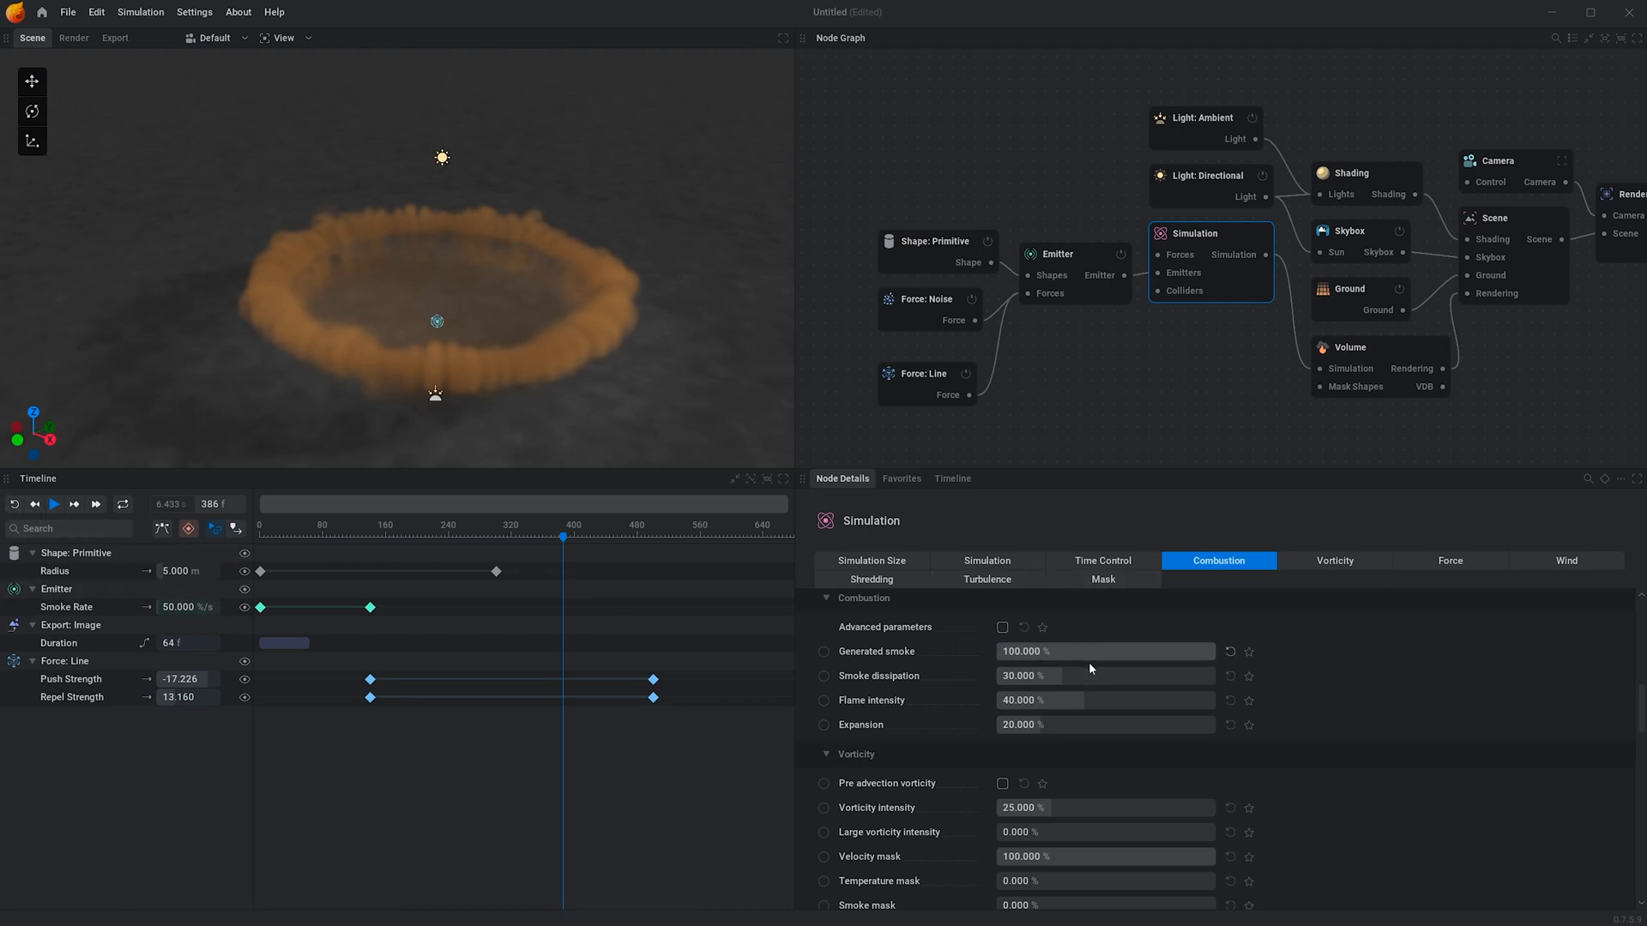
Replay the simulation from the start and inspect the denser dust cloud from low, near and far viewpoints.
left_click(15, 504)
left_click(57, 508)
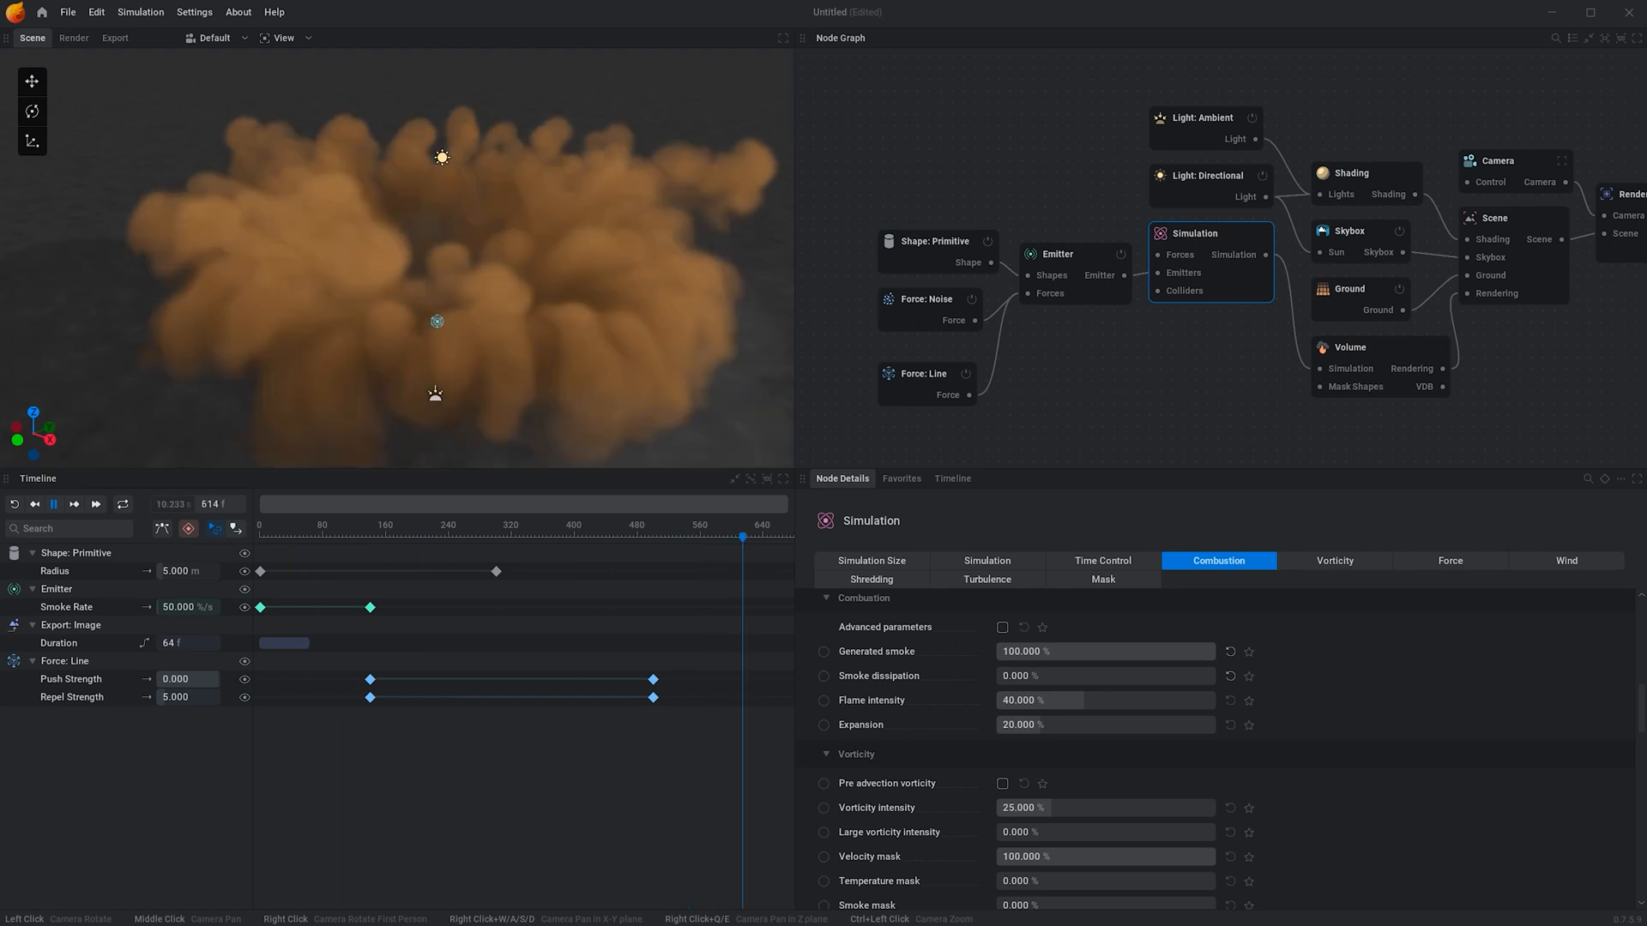
left_click_drag(432, 156, 428, 218)
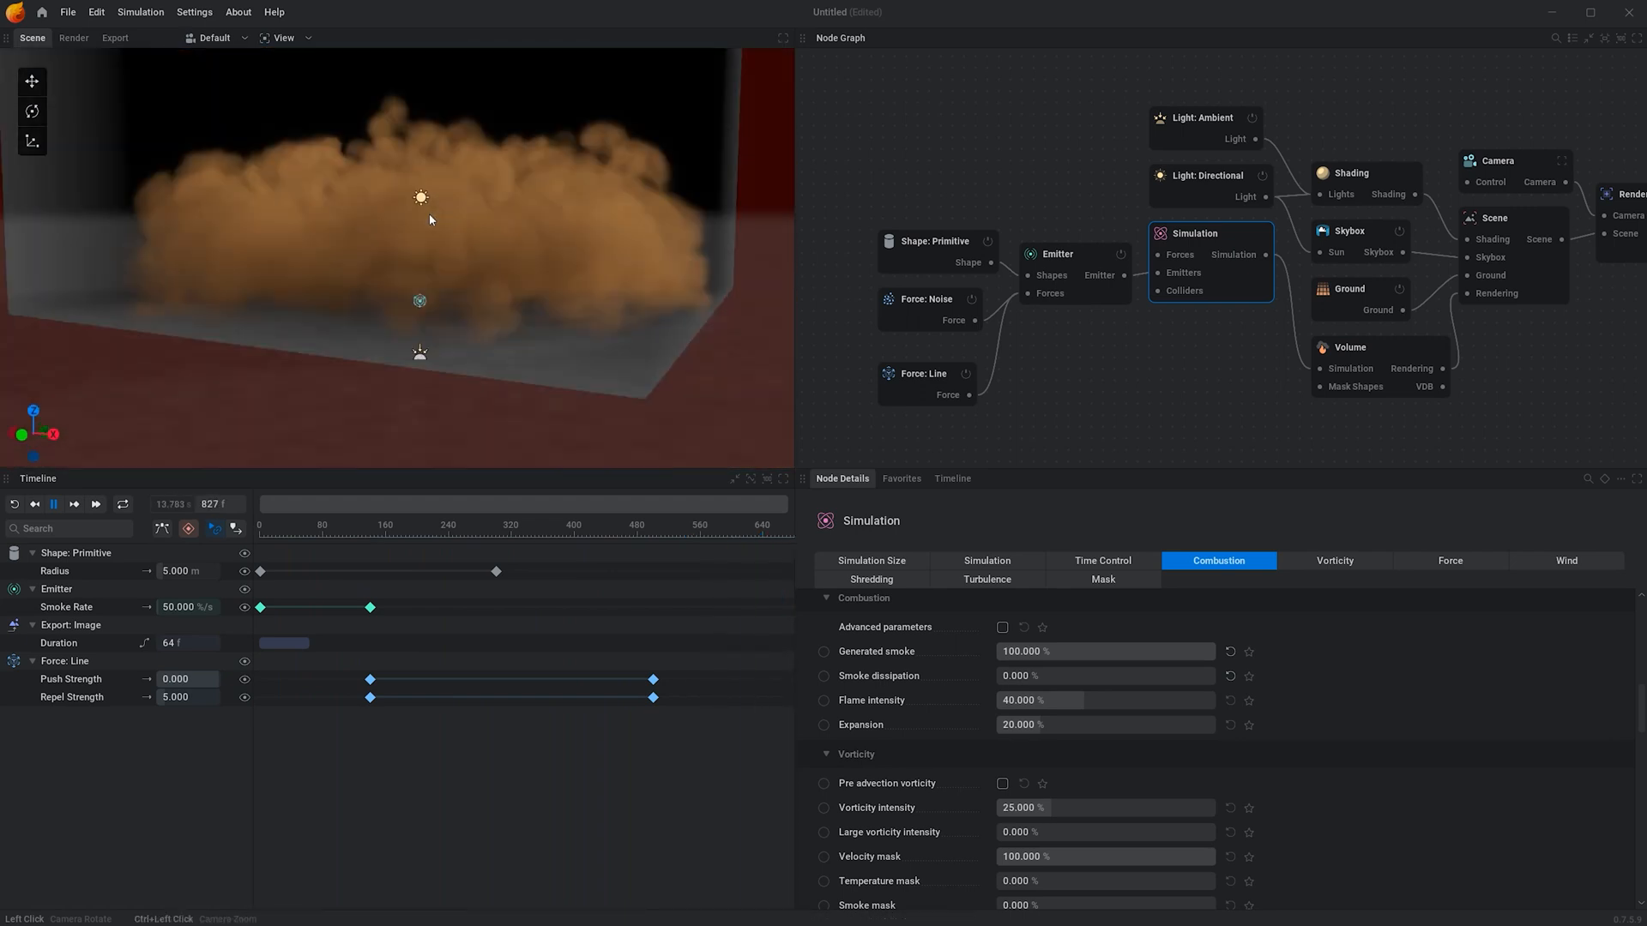
scroll(429, 214, "up", 3)
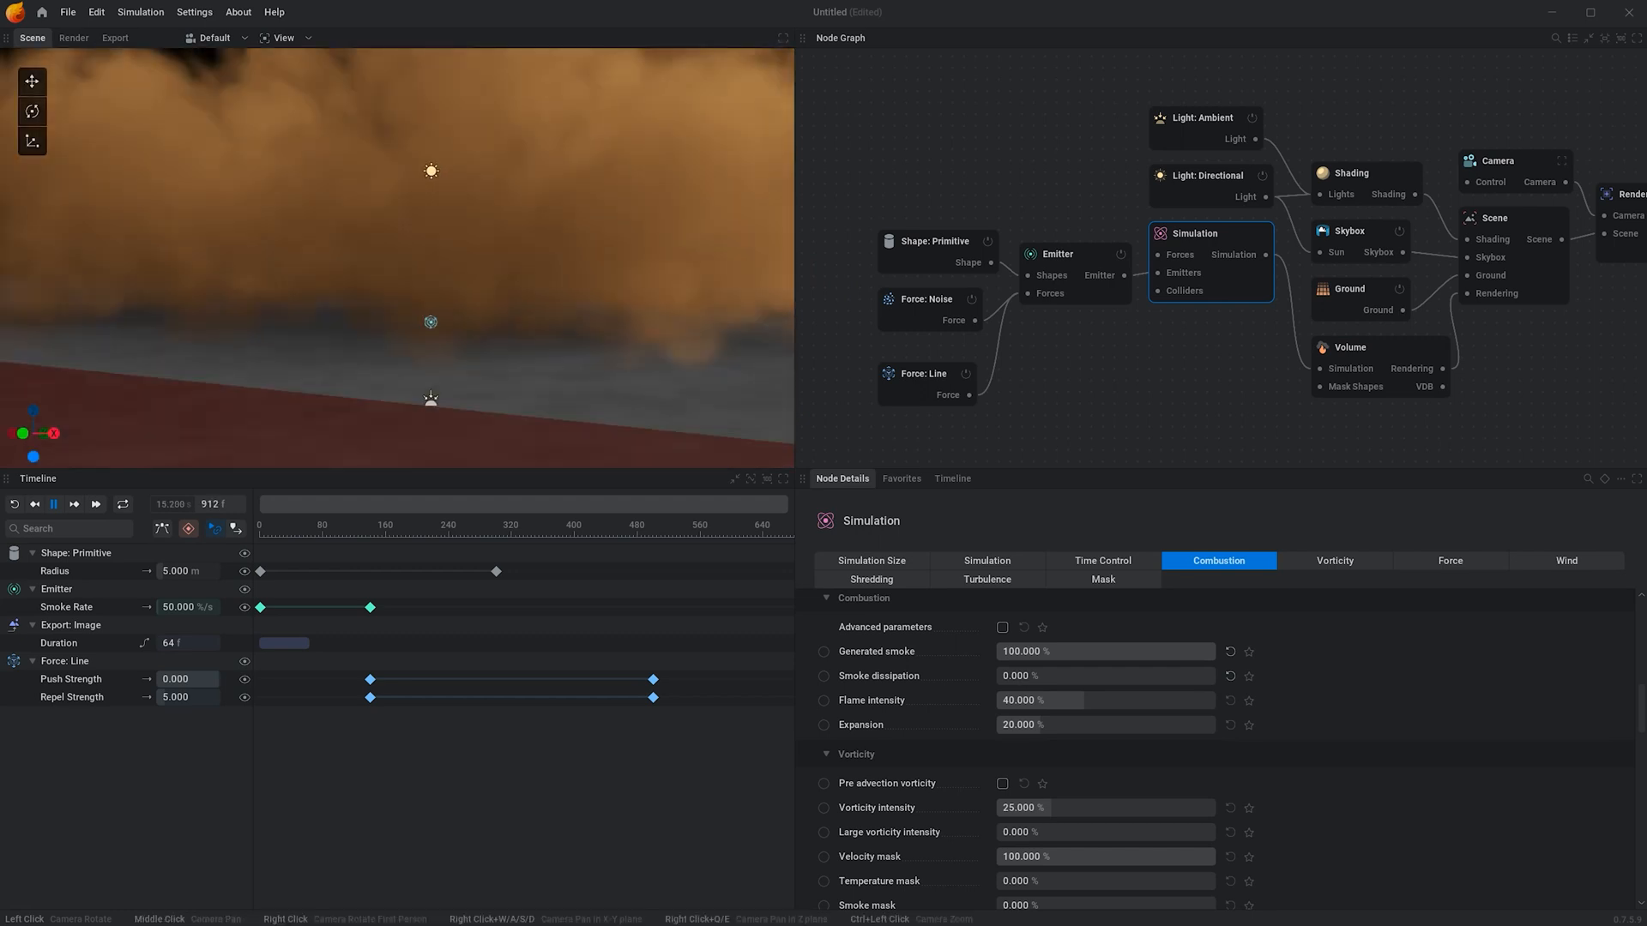
scroll(435, 208, "down", 4)
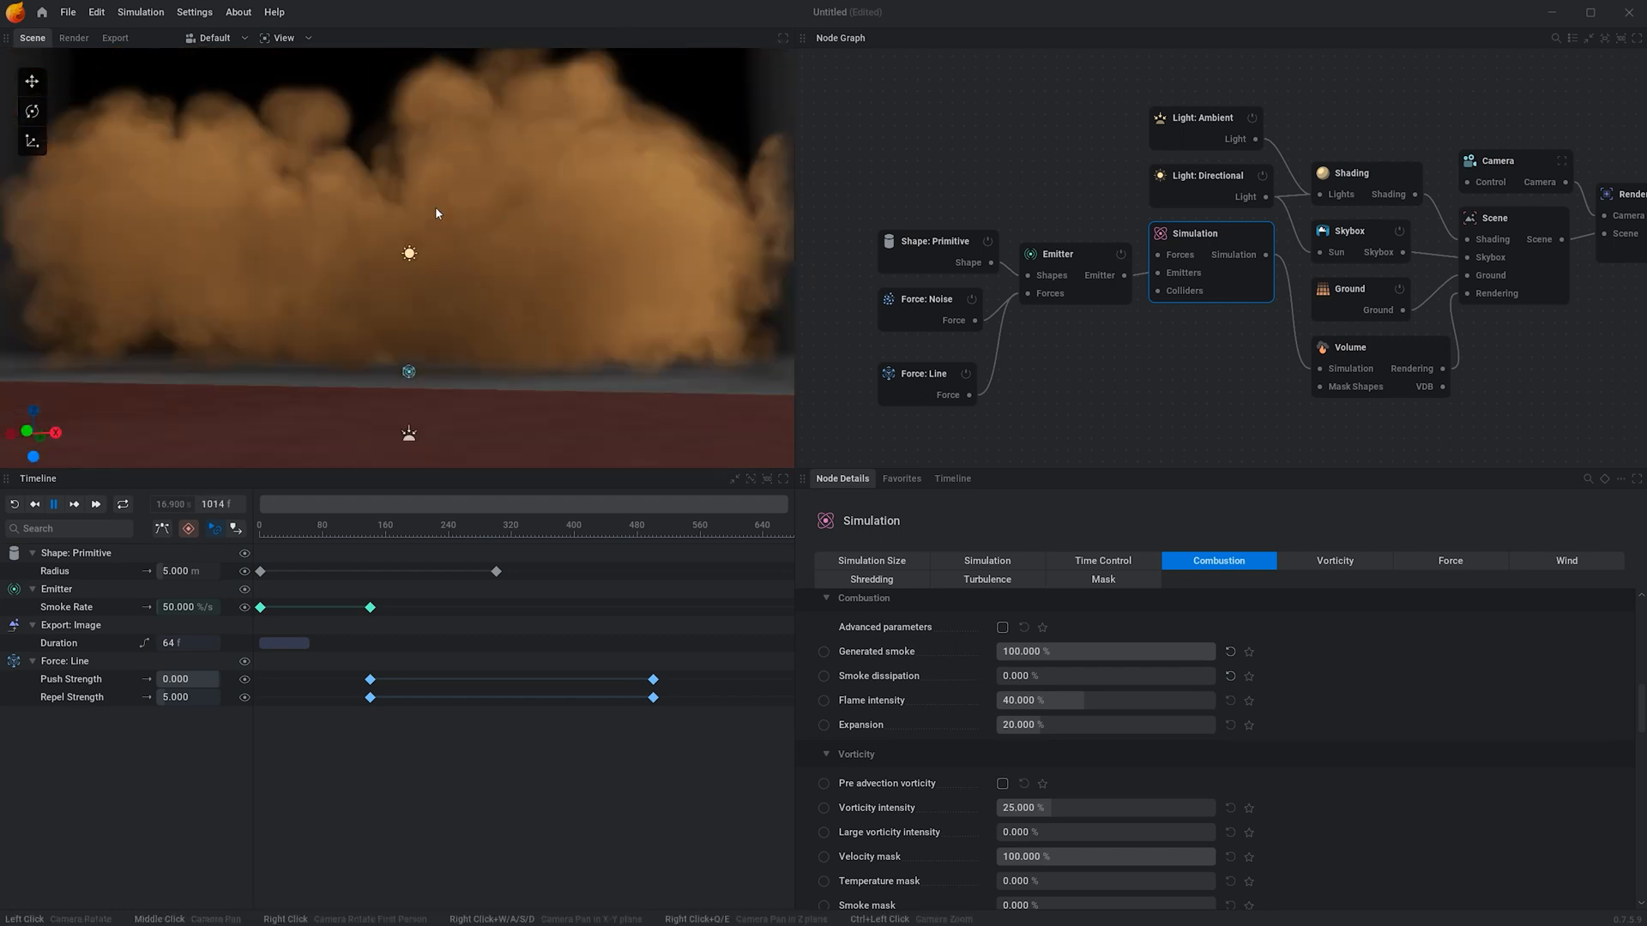
scroll(438, 208, "up", 3)
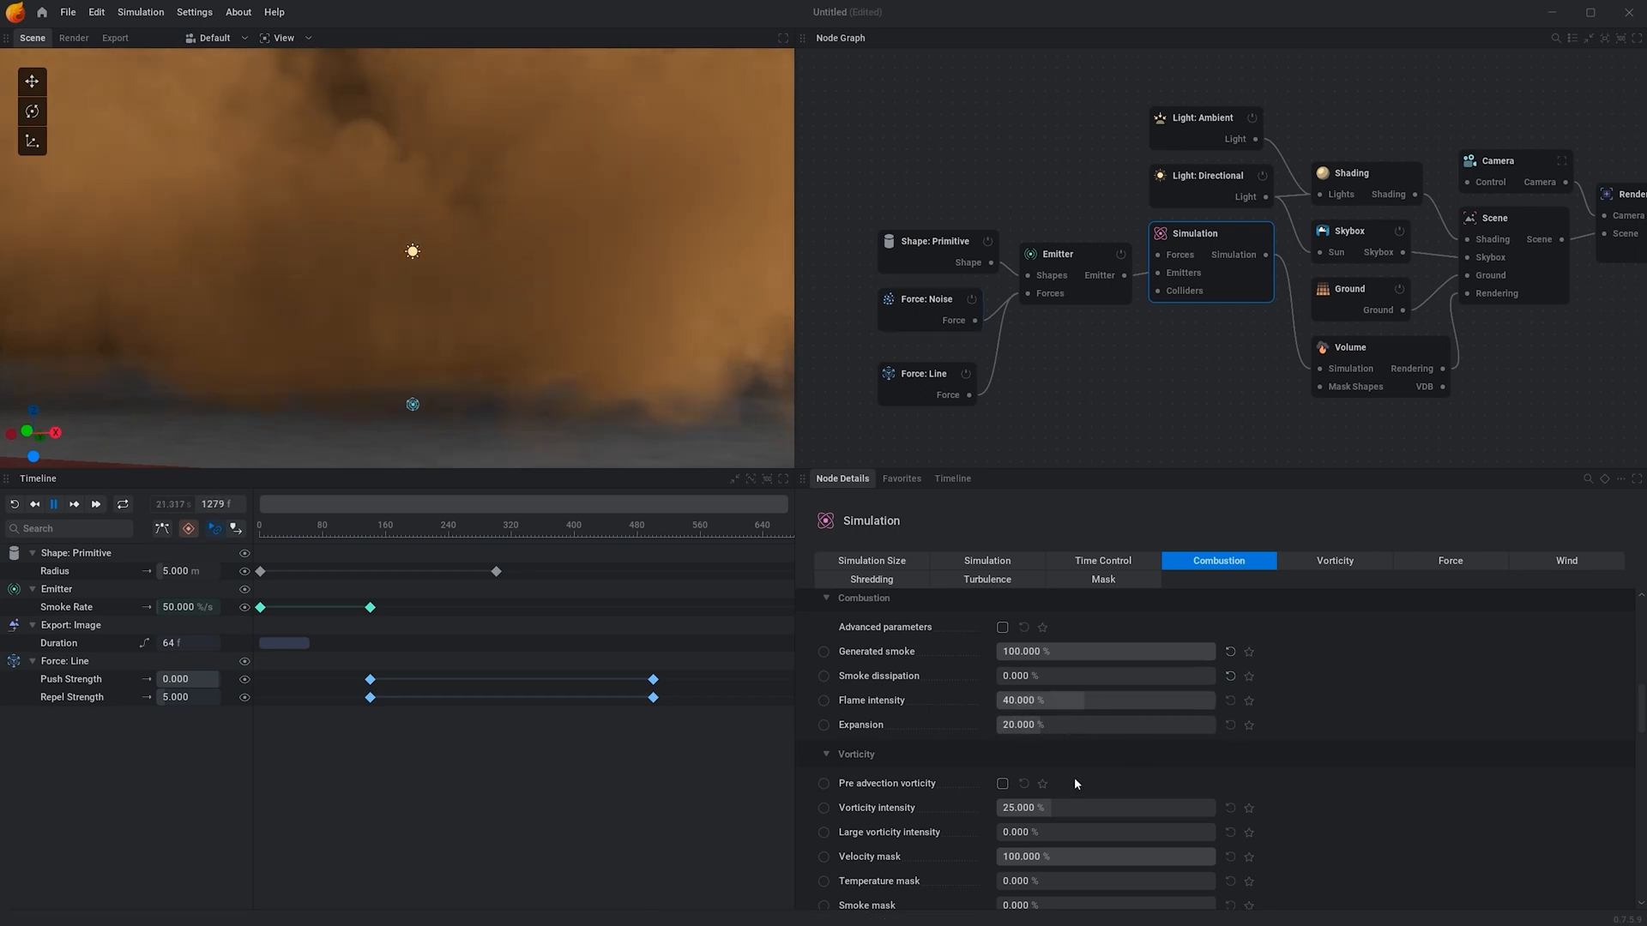
Enable the Simulation node's Pre advection vorticity, set Vorticity intensity to 60%, and replay the simulation to check the dust detail.
scroll(1094, 782, "down", 1)
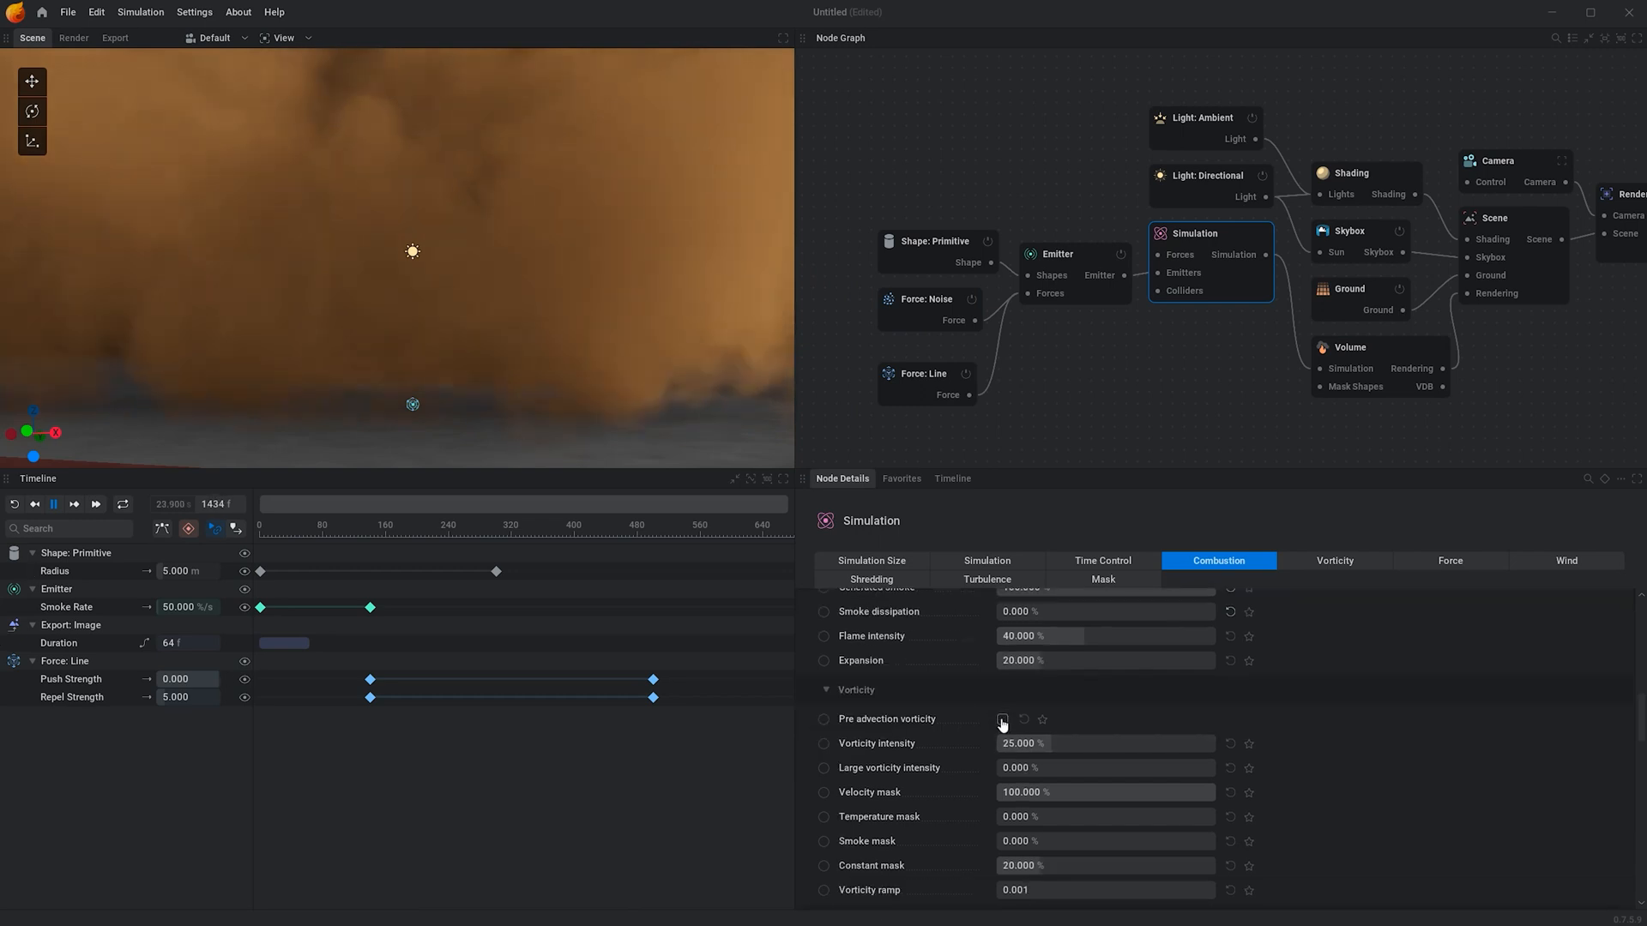
left_click(1002, 721)
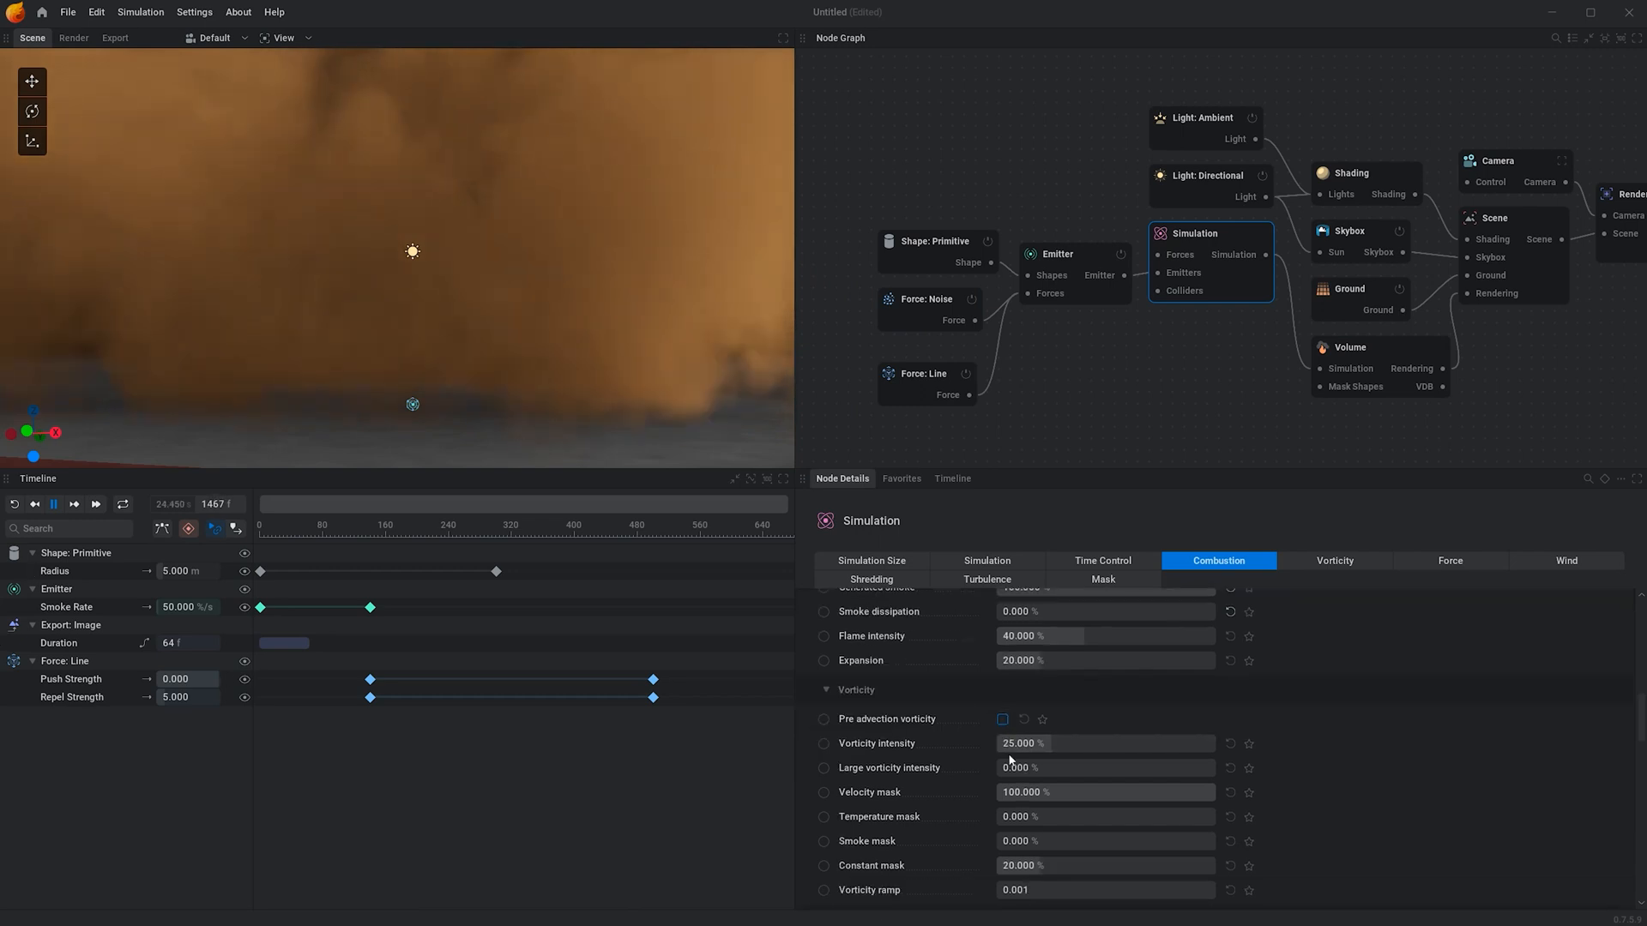
double_click(1071, 744)
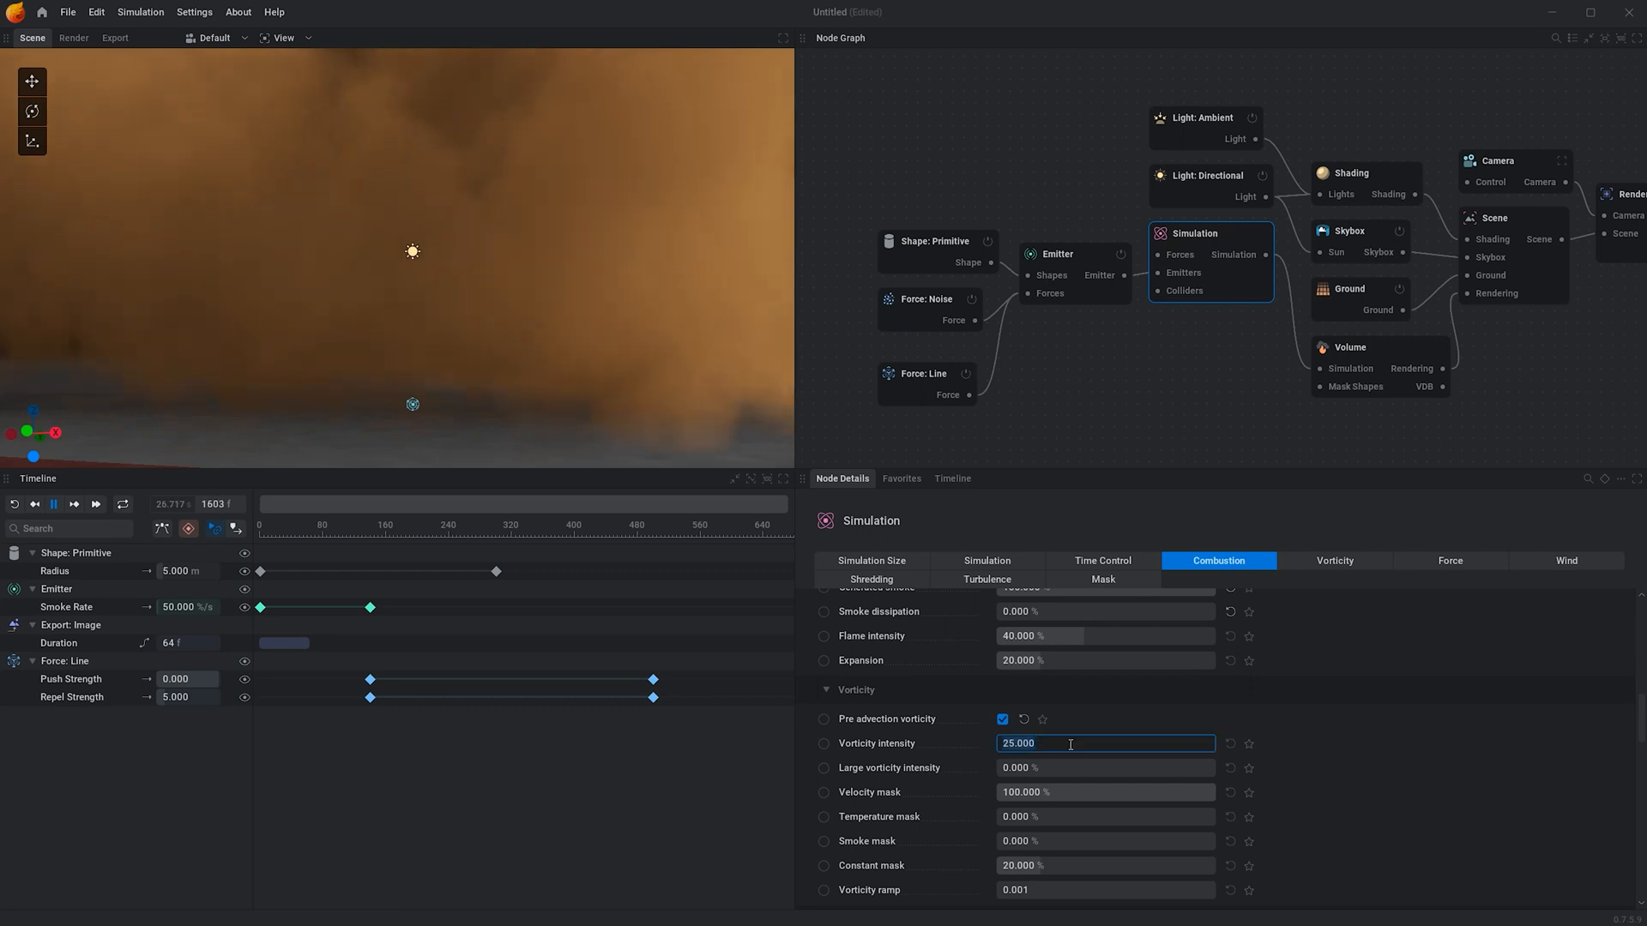
type("60")
key("Return")
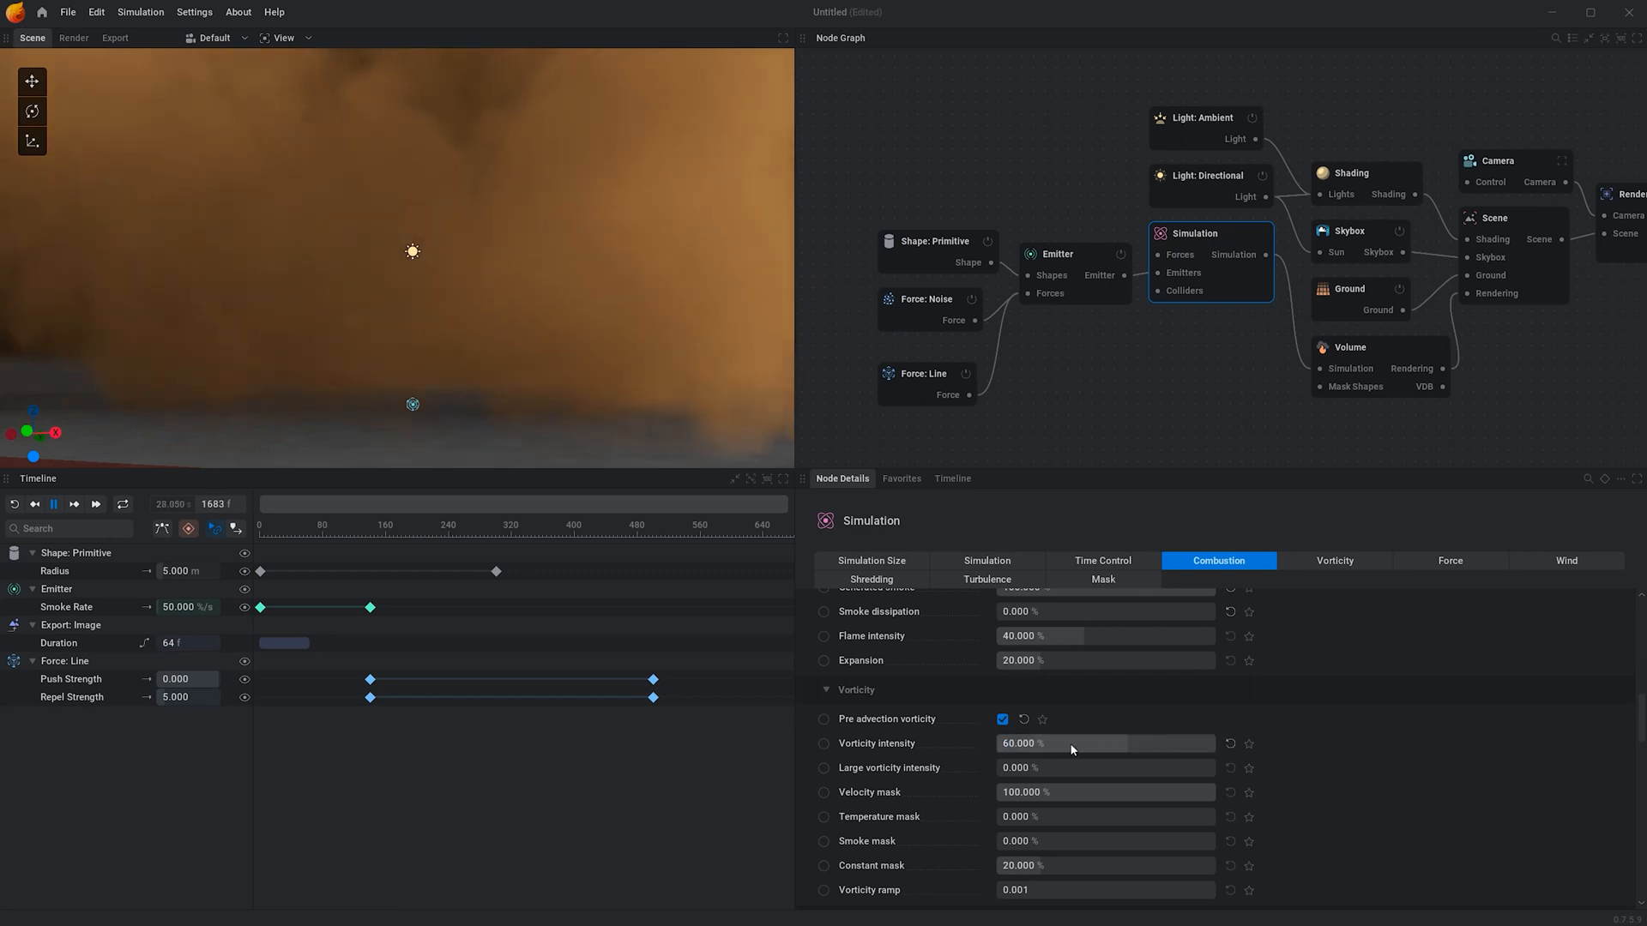
left_click(16, 507)
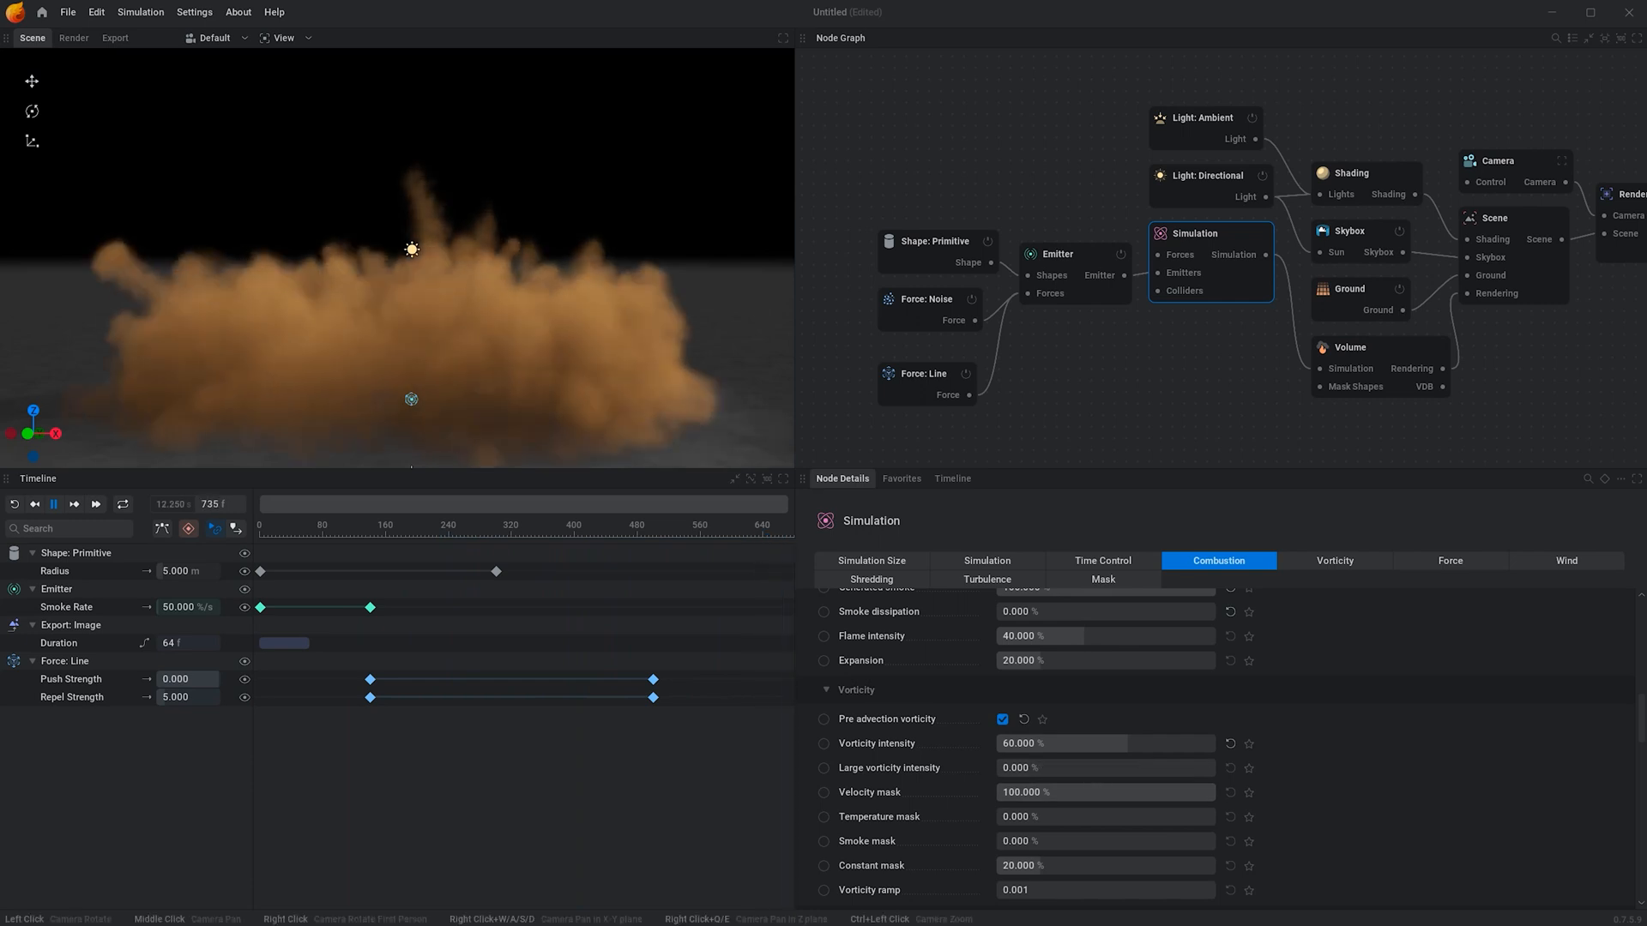
left_click_drag(686, 283, 583, 283)
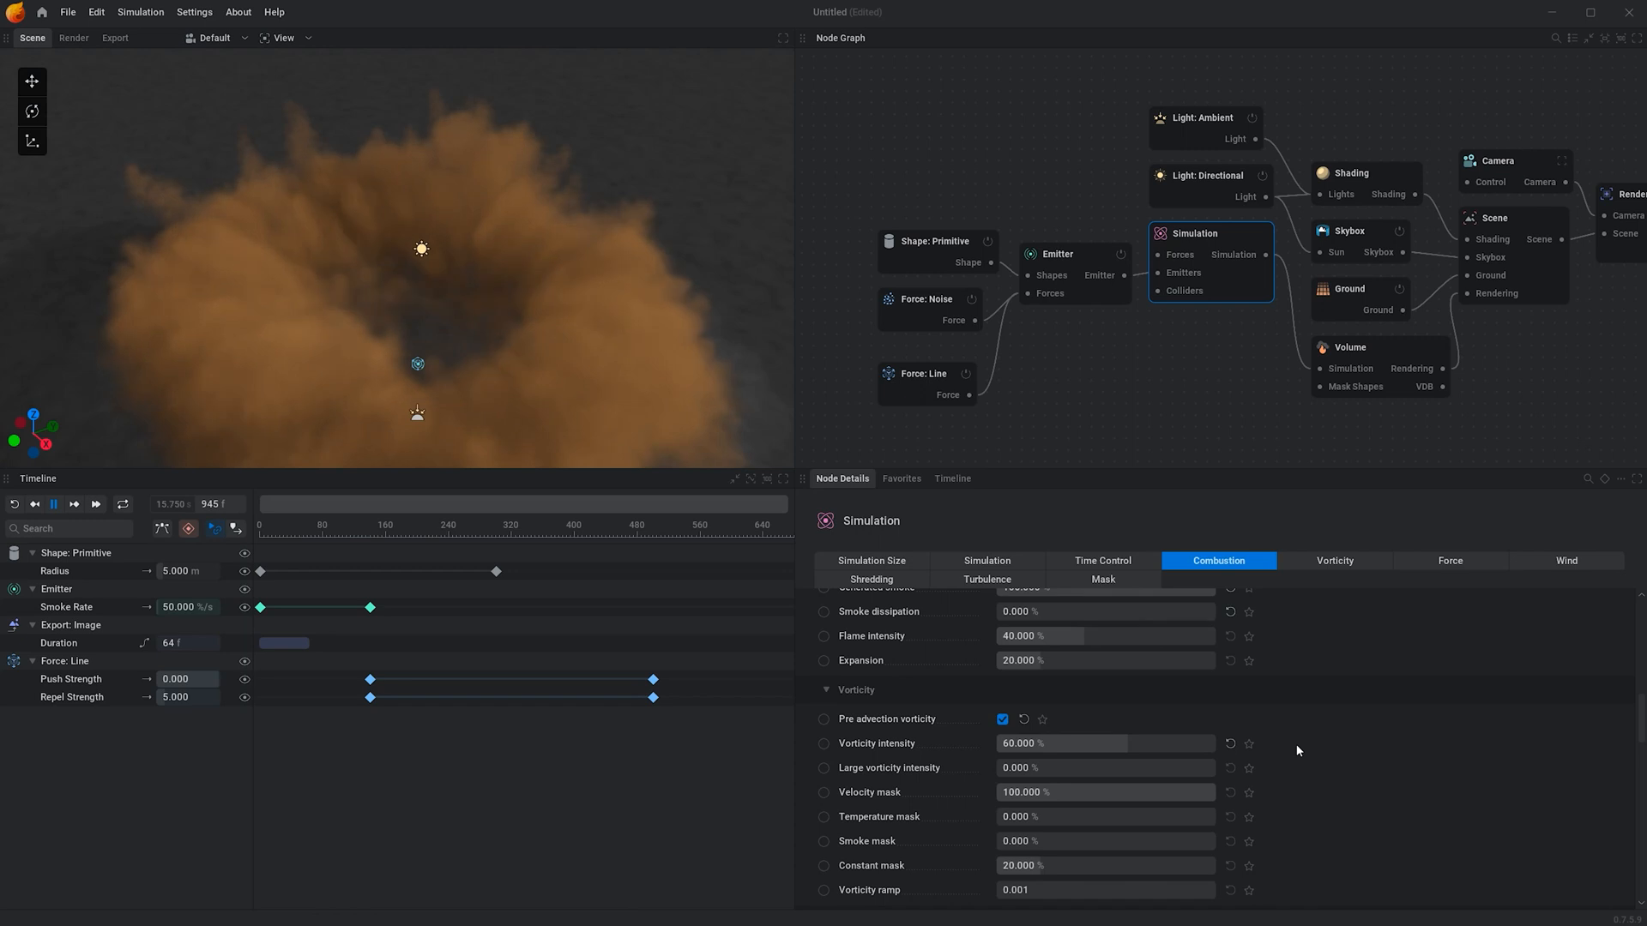
Enable Blocking Z- ground in the Simulation node's force settings.
scroll(1294, 852, "down", 2)
scroll(1077, 838, "down", 10)
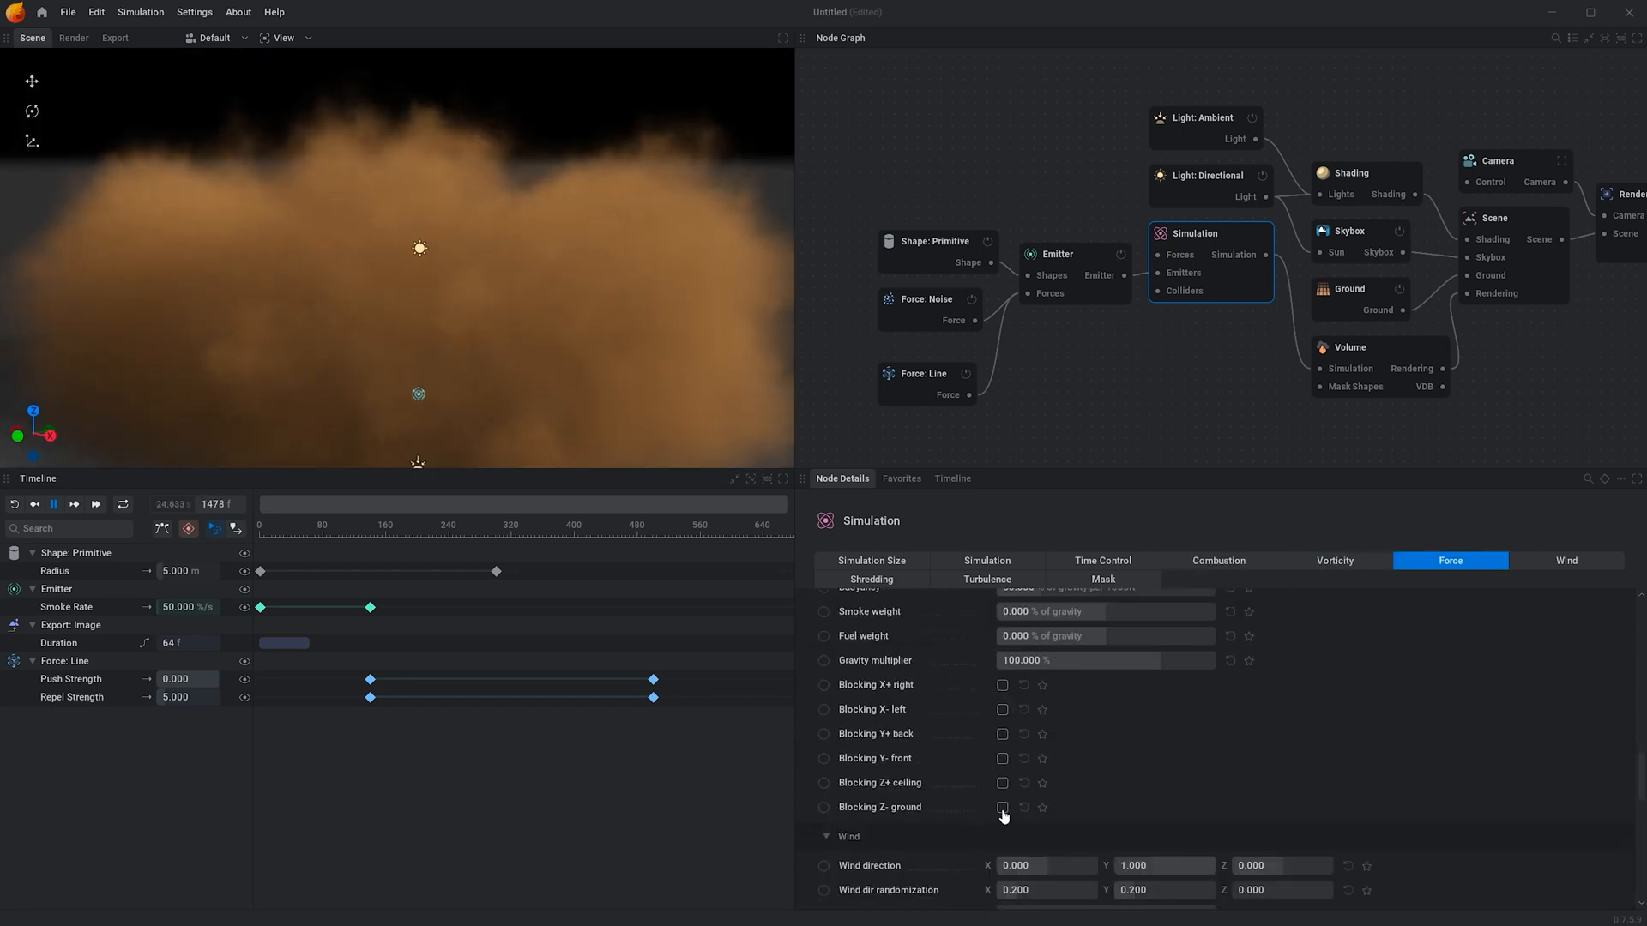
left_click(1002, 808)
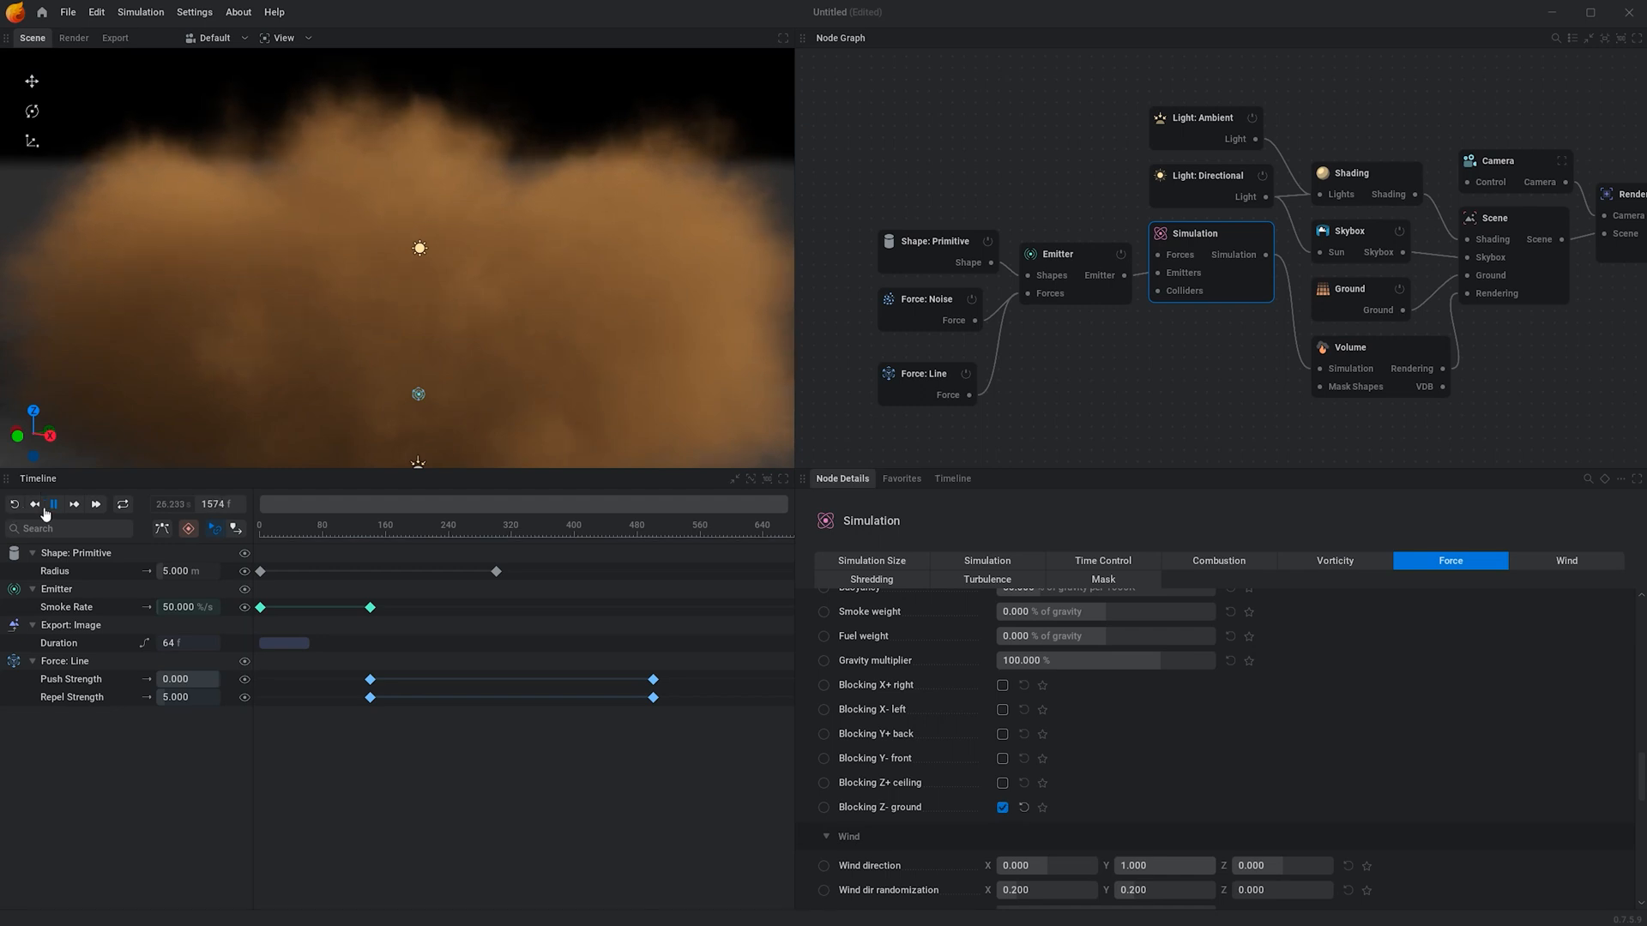
Replay the simulation with ground blocking and inspect the dust ring from above and from near ground level.
scroll(340, 264, "down", 3)
left_click_drag(292, 287, 291, 227, "alt")
left_click_drag(548, 422, 449, 264)
scroll(450, 264, "down", 4)
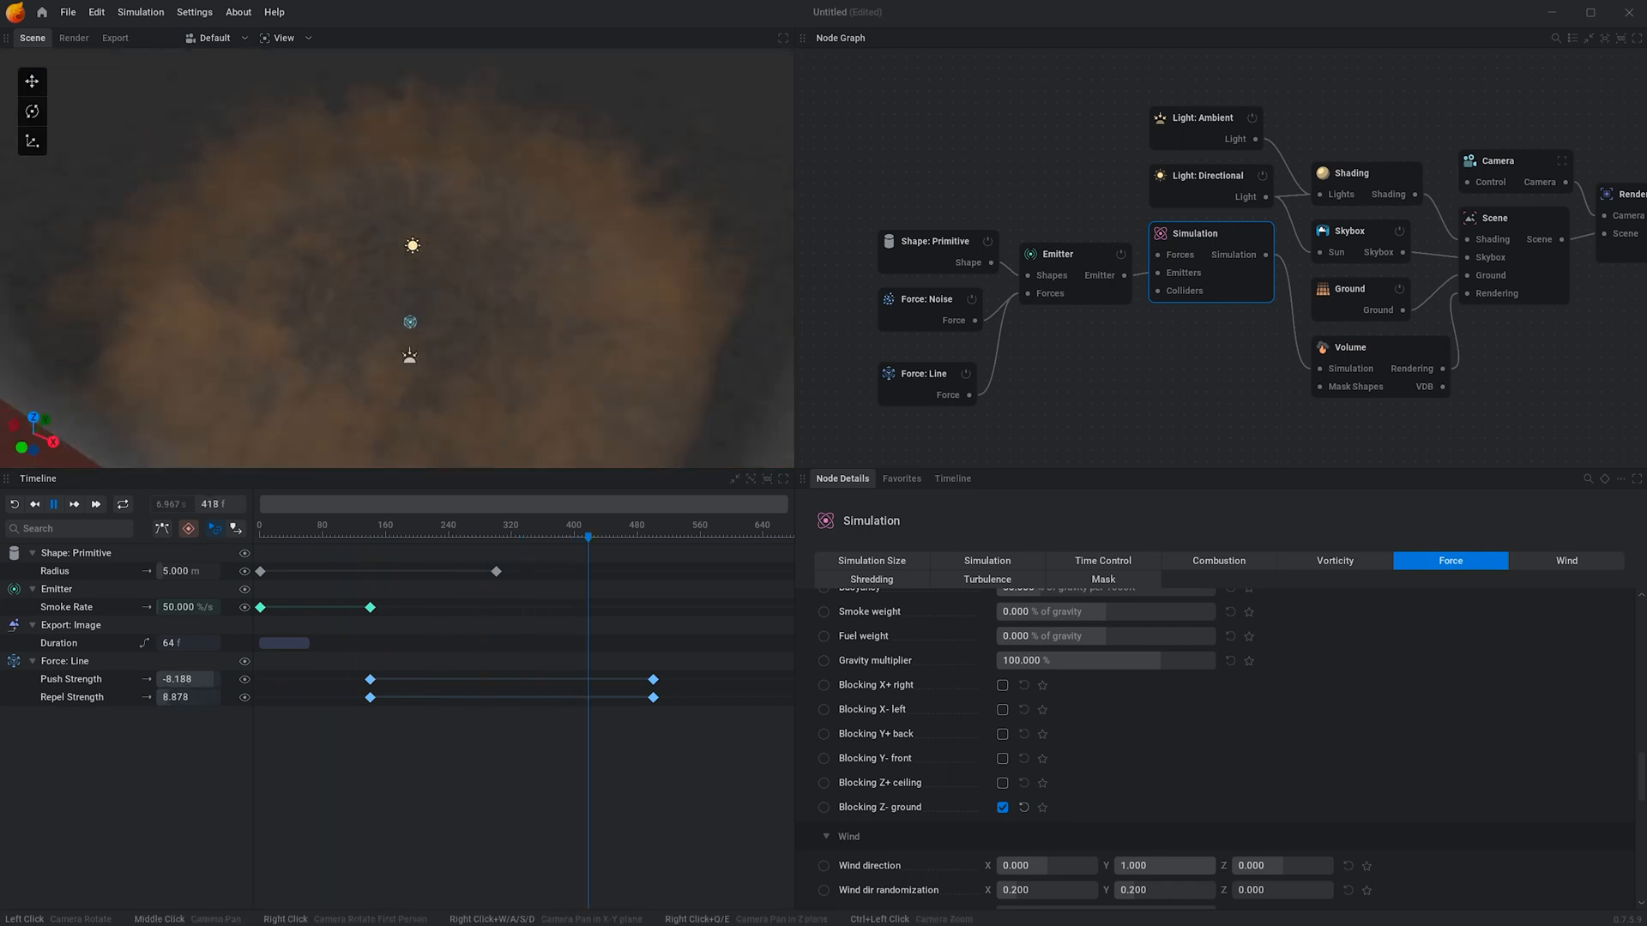
scroll(460, 307, "up", 3)
scroll(461, 315, "up", 2)
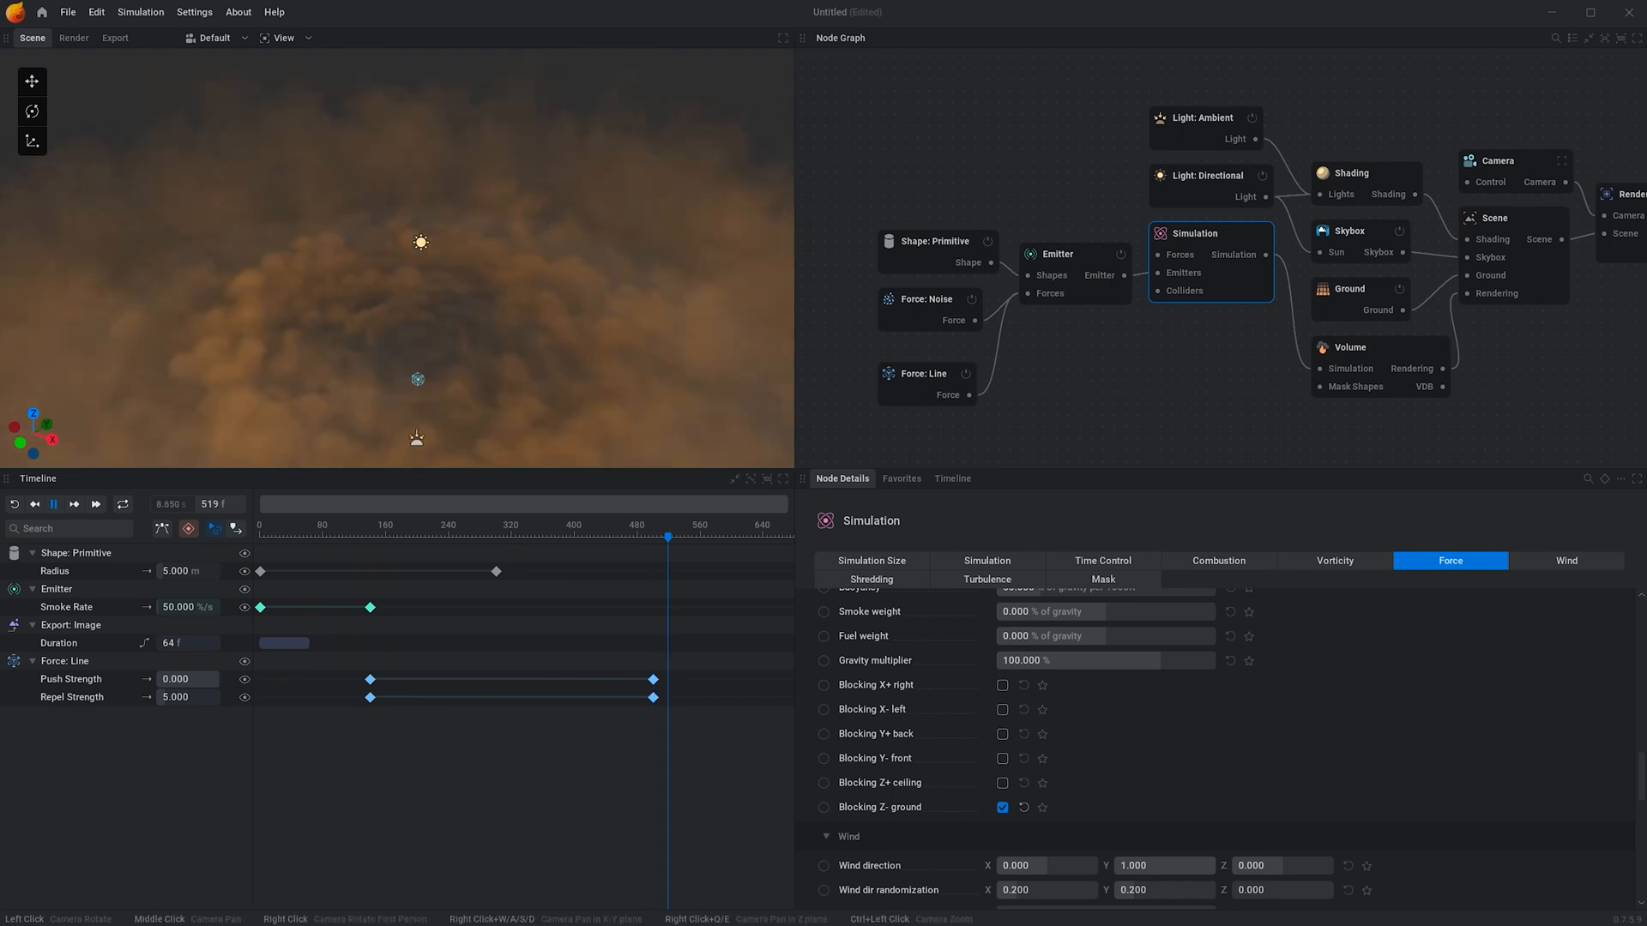
scroll(483, 352, "up", 2)
left_click_drag(481, 348, 482, 332)
scroll(481, 333, "down", 3)
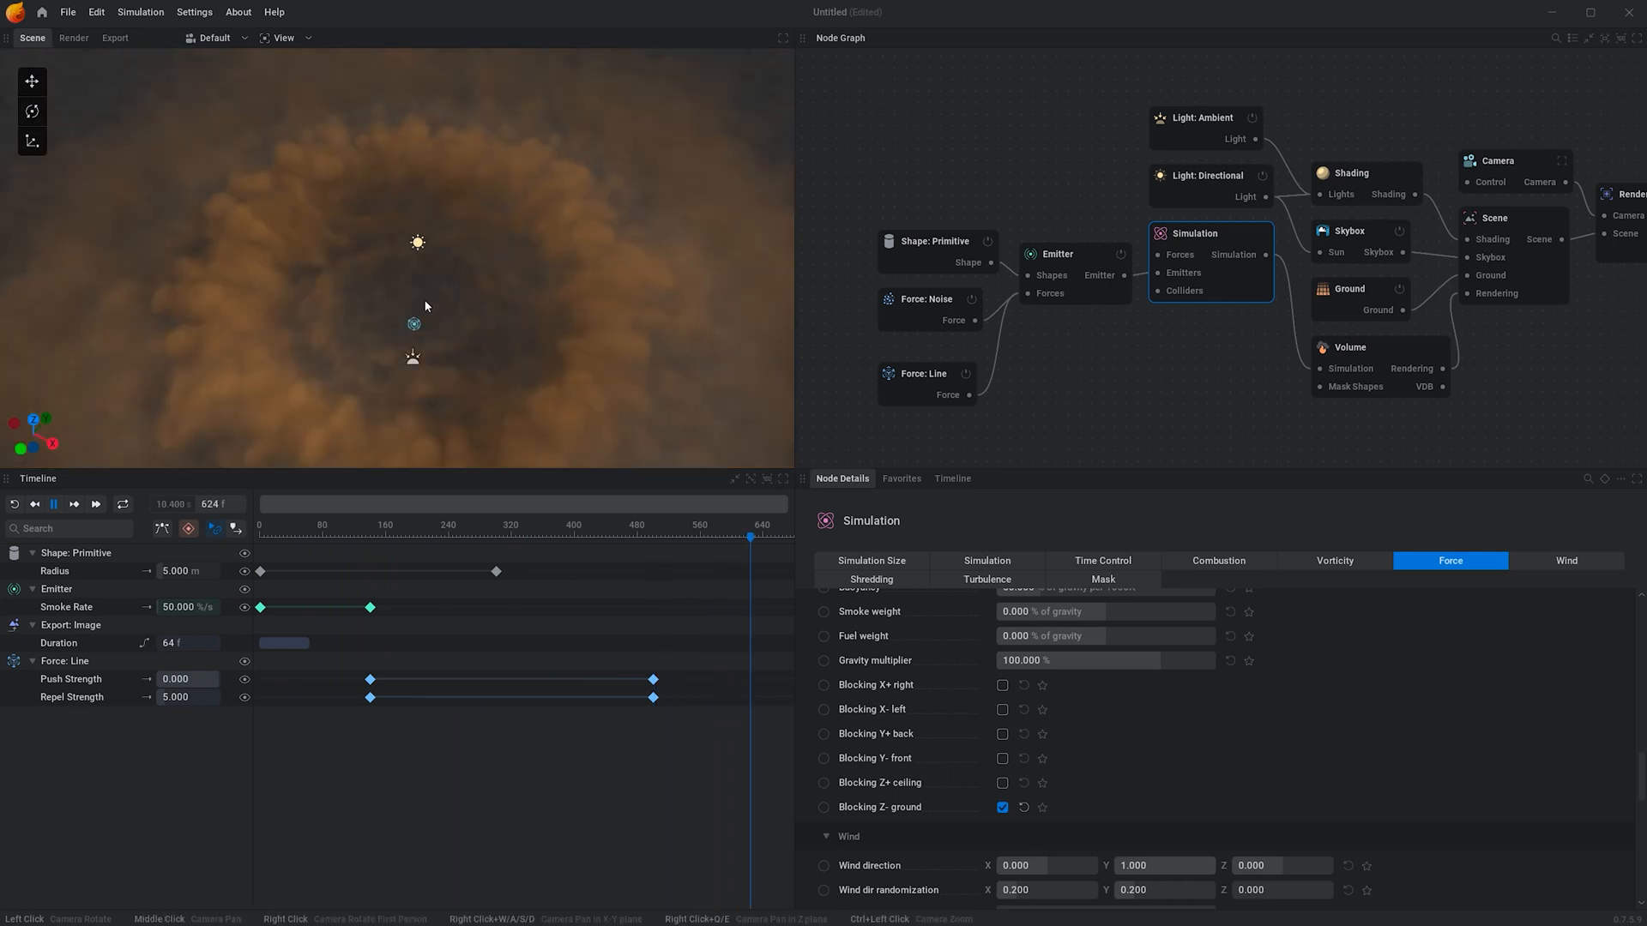
left_click_drag(501, 283, 508, 272)
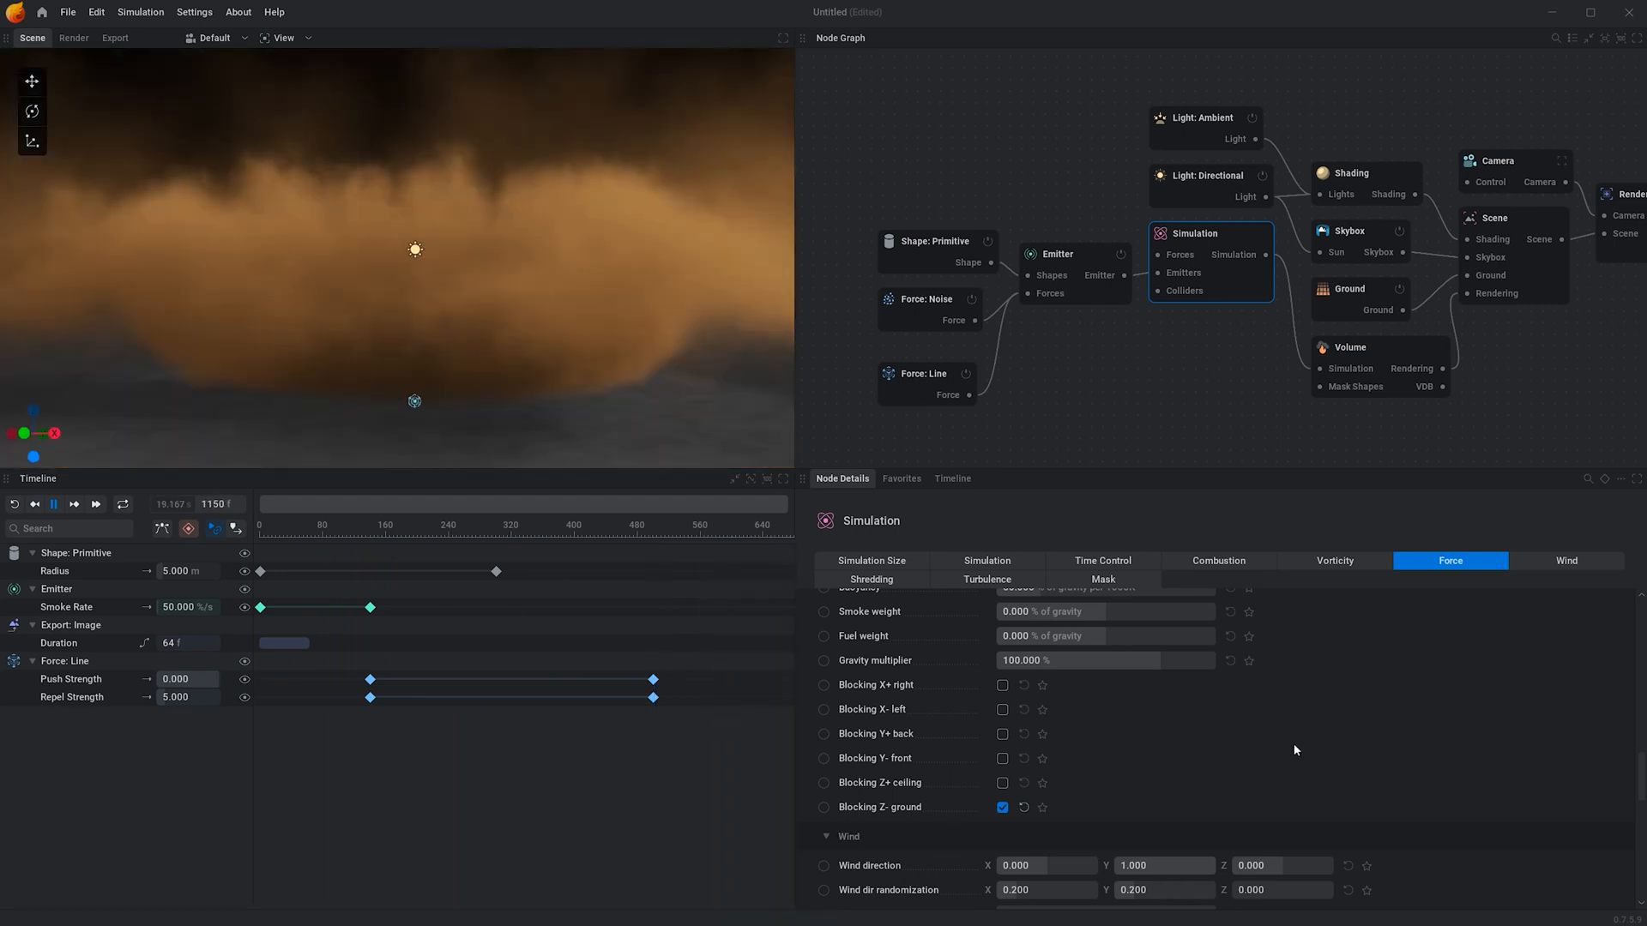
Set the Simulation node's Wind direction to 0.1 on X and 0 on Y.
scroll(1304, 748, "down", 3)
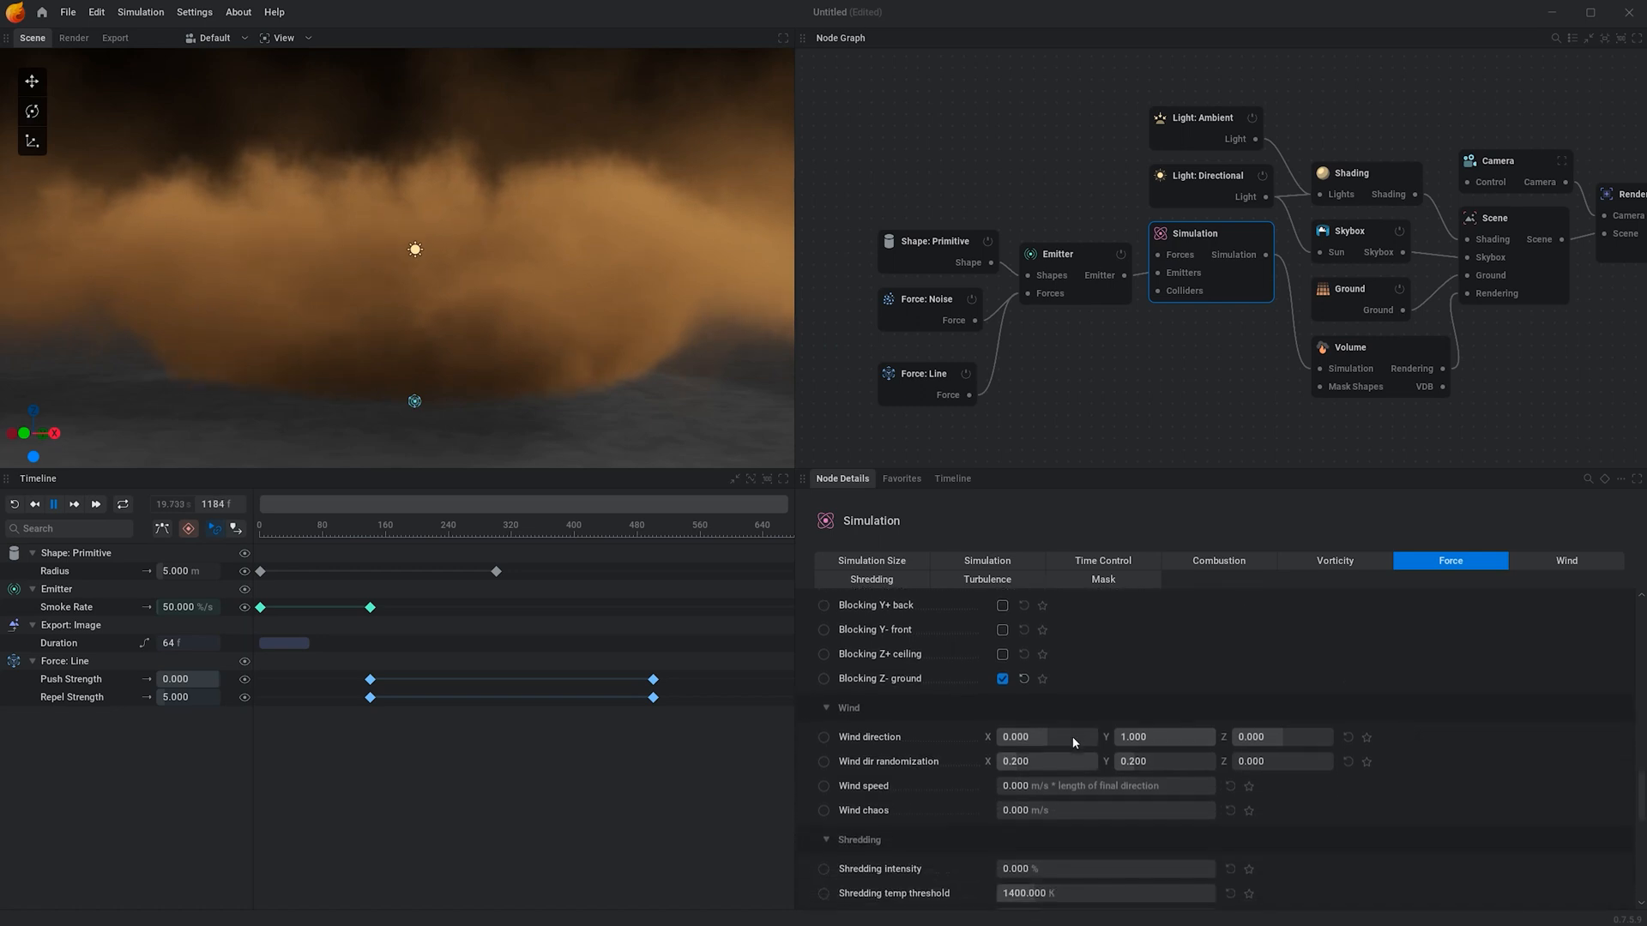
left_click(1073, 736)
type("0.1")
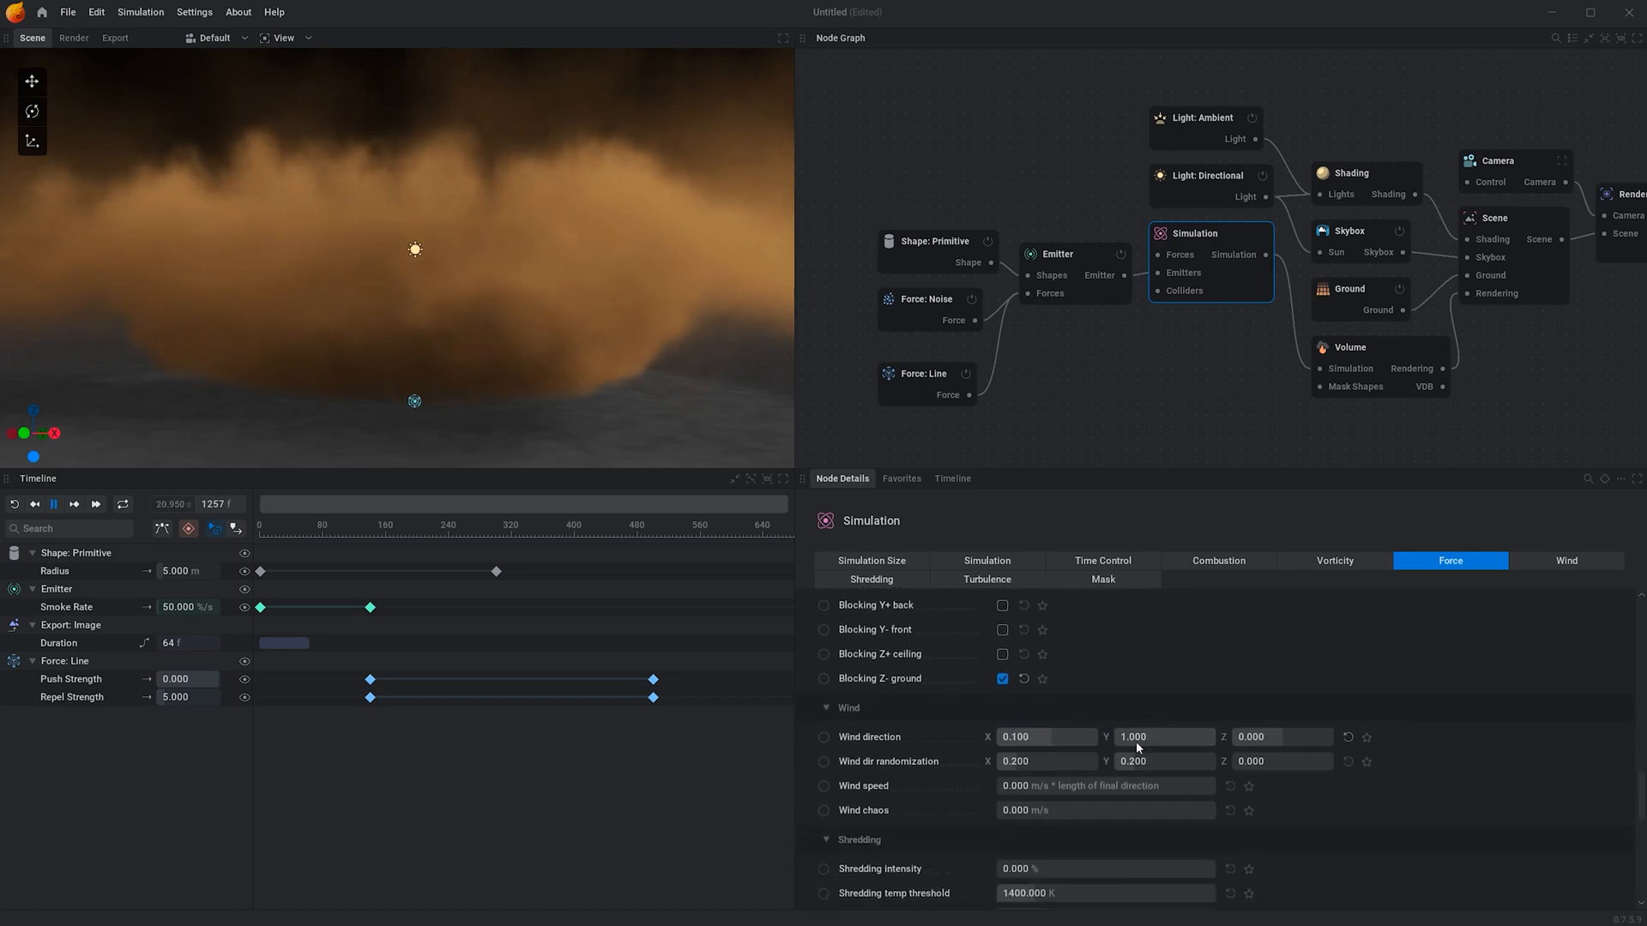
left_click(1145, 738)
type("0")
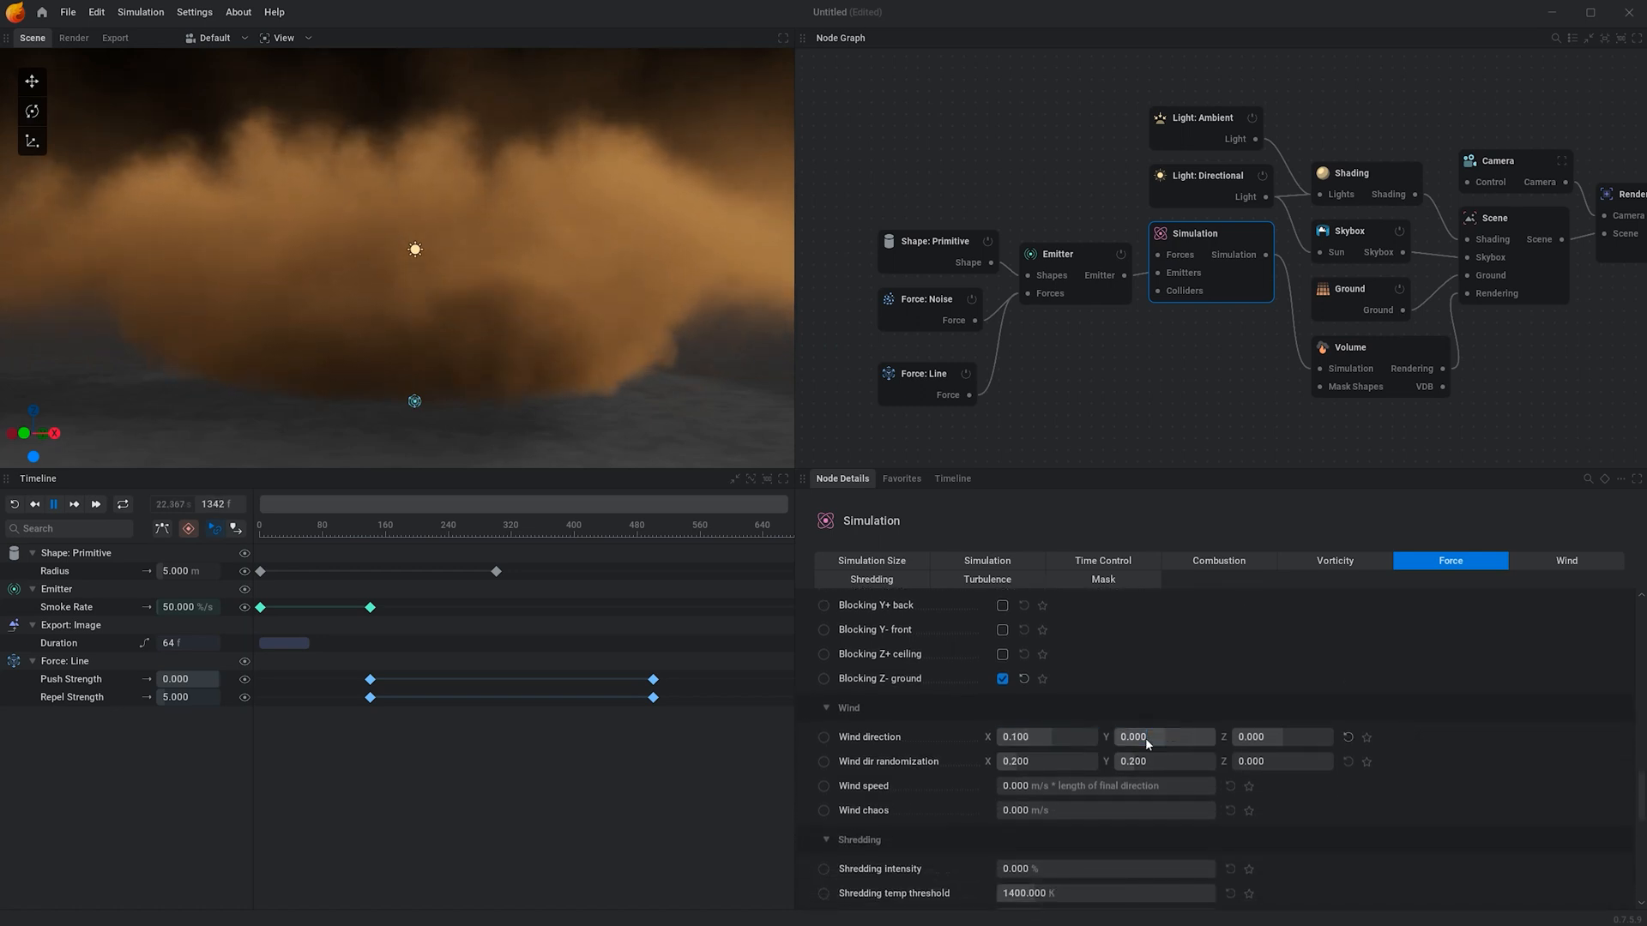
key("Return")
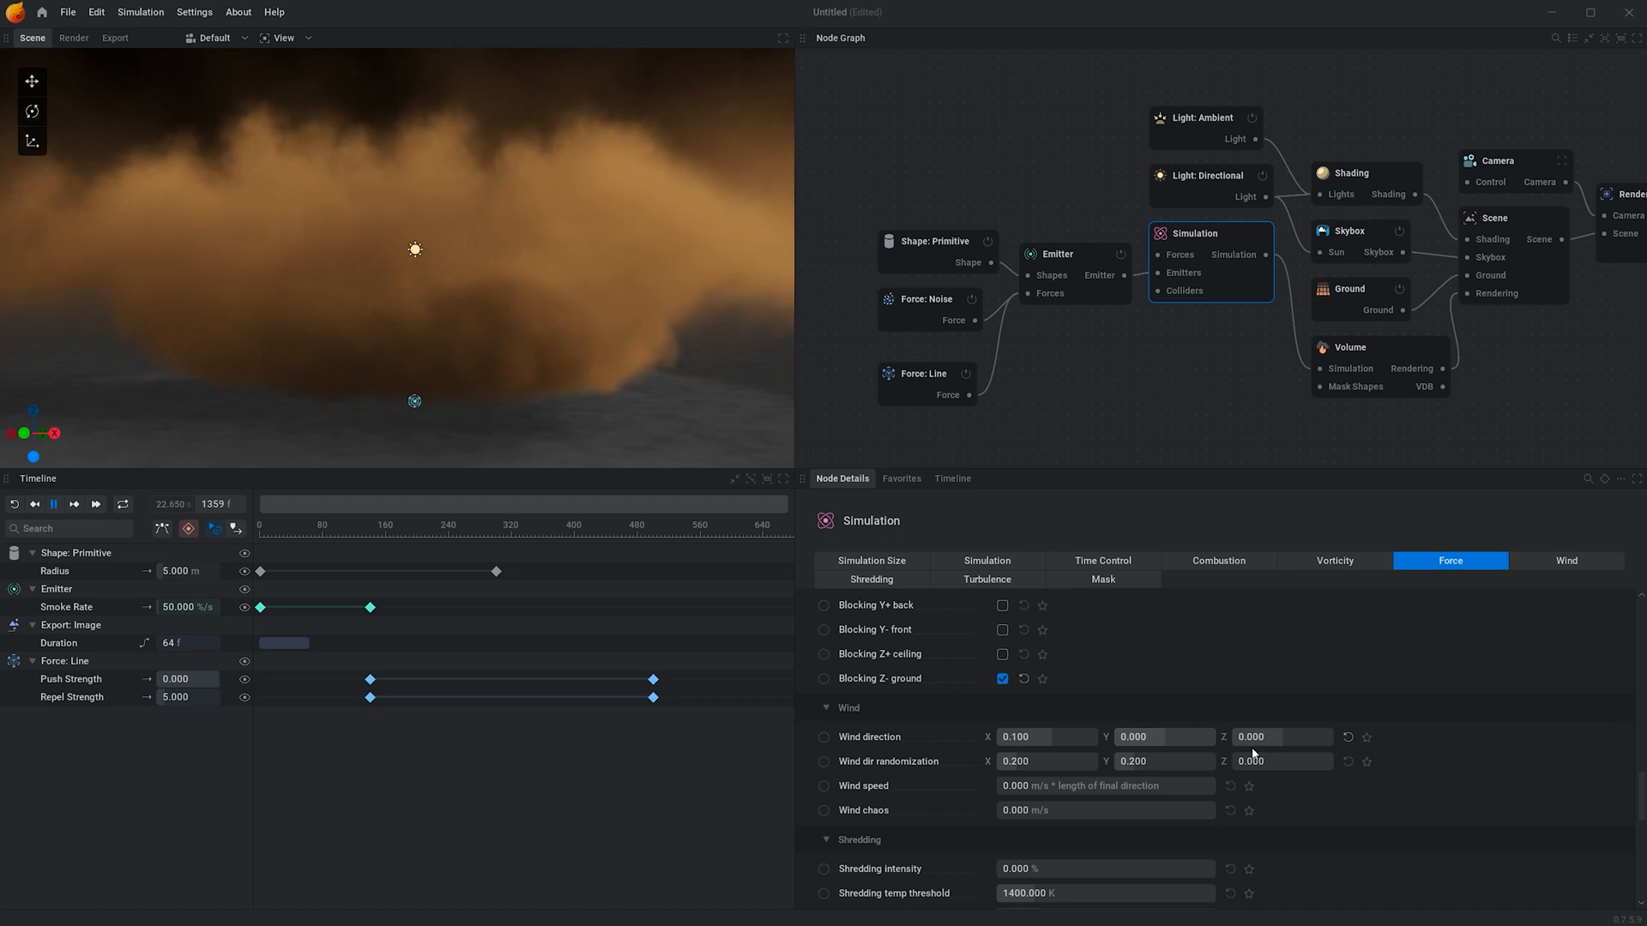
Set the Simulation node's Wind speed to 0.175 and Wind chaos to 0.2 m/s.
left_click(1086, 783)
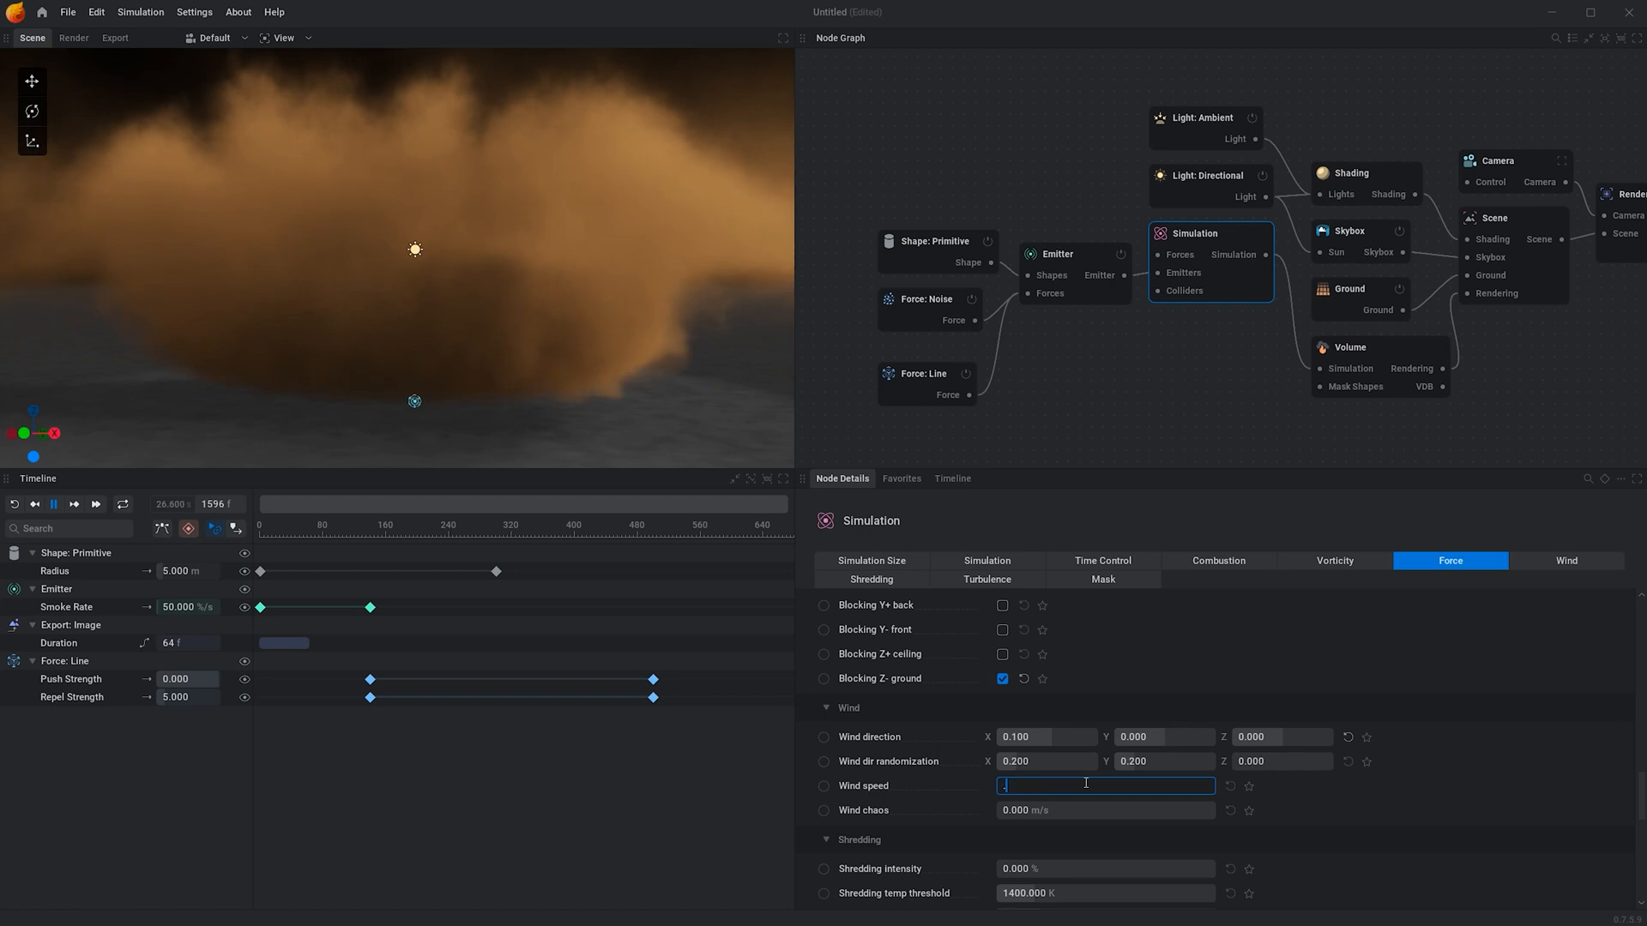
type(".175")
key("Return")
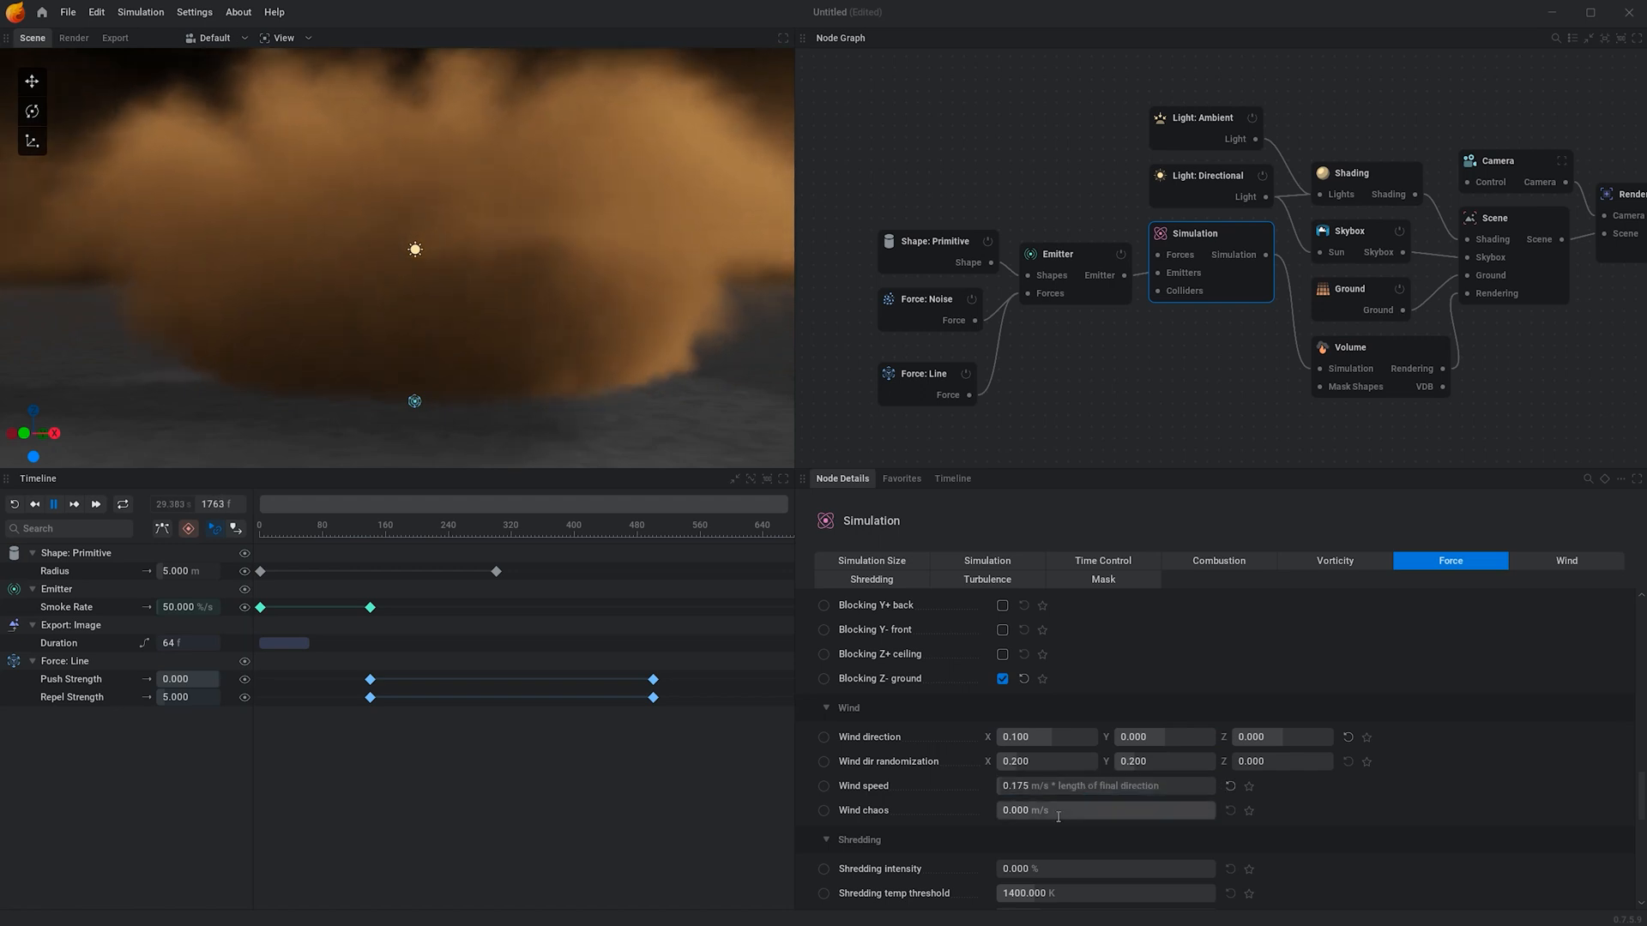
left_click(1060, 812)
type(".2")
key("Return")
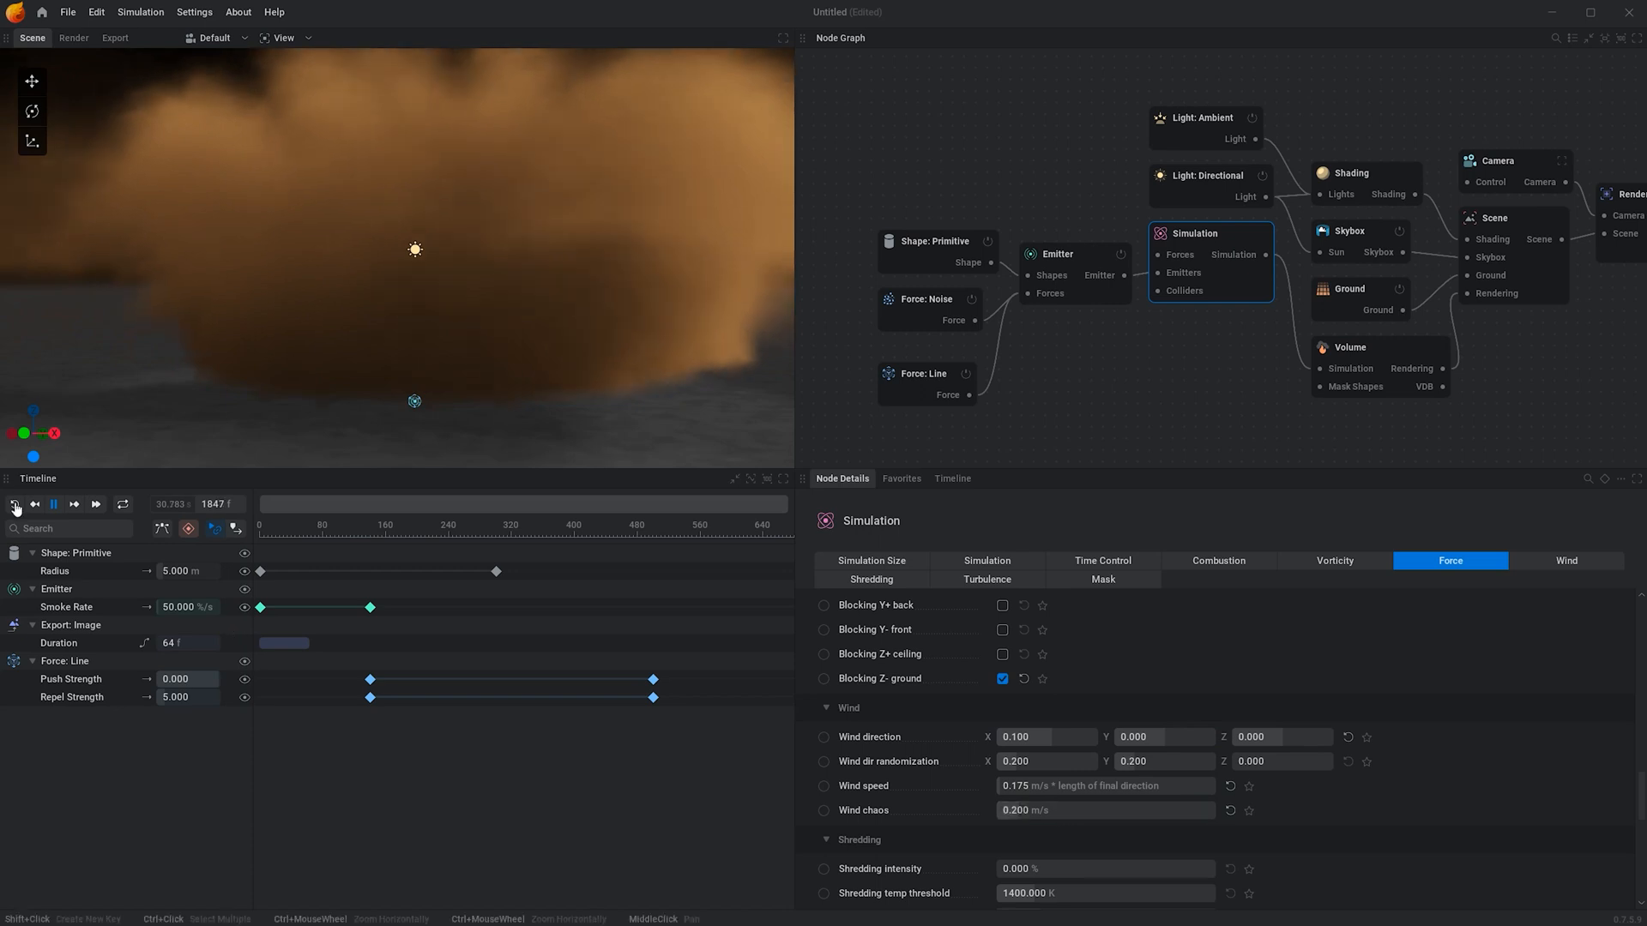
Replay the simulation with wind, pause it near frame 763, and inspect the dust from above and from a lower angle.
left_click(14, 506)
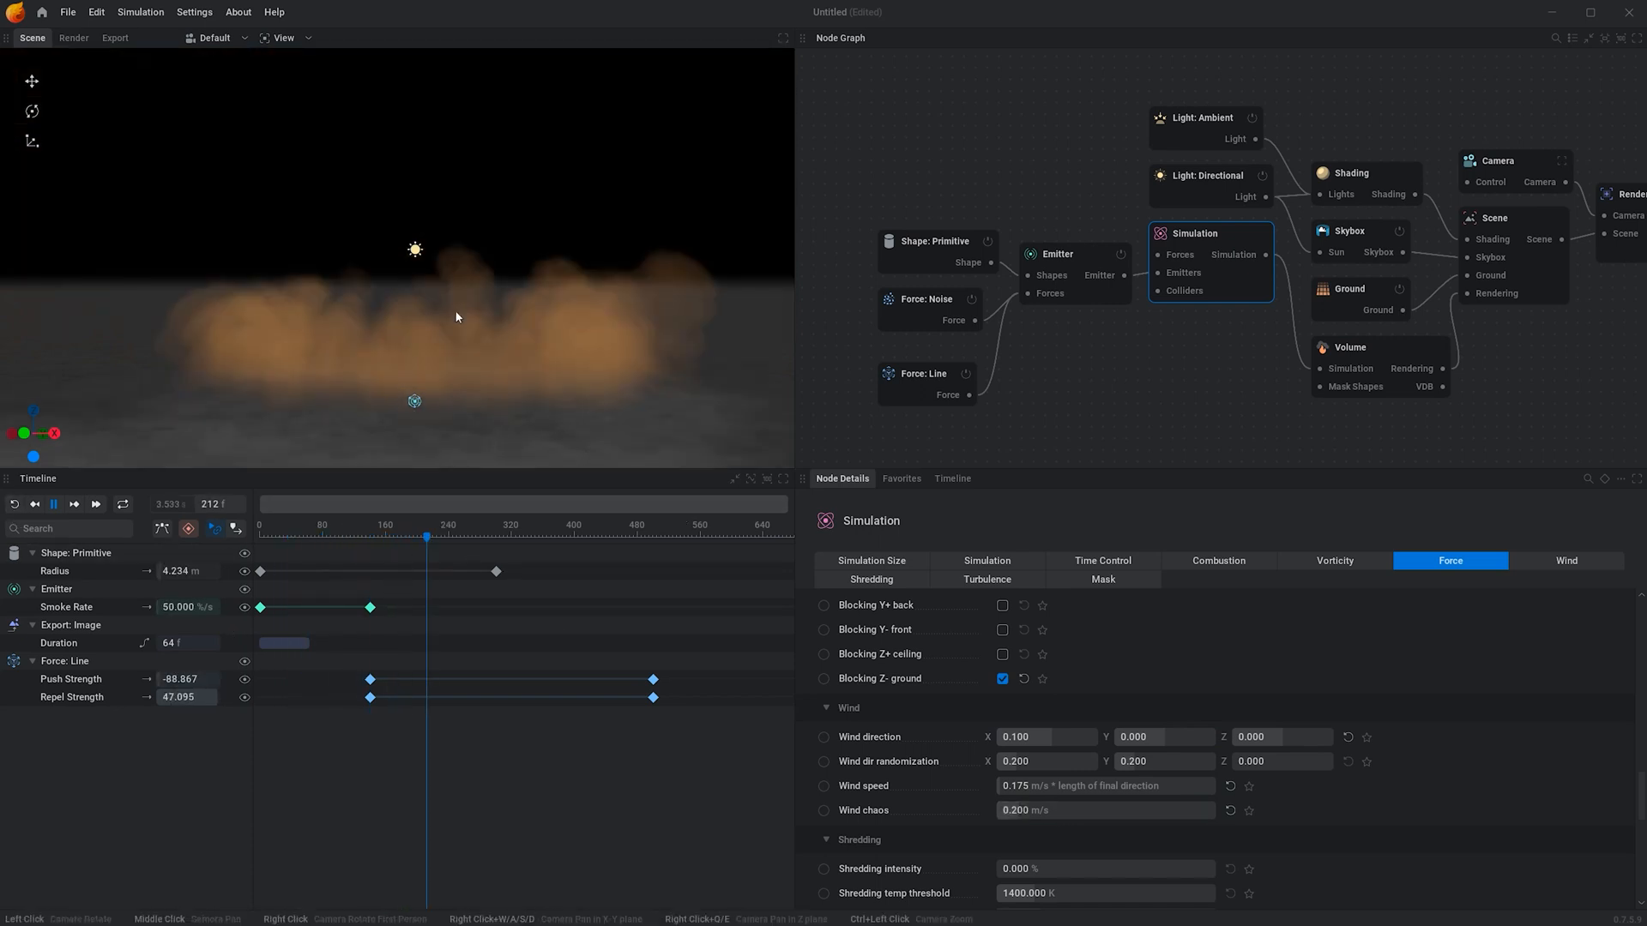
left_click_drag(496, 397, 498, 351)
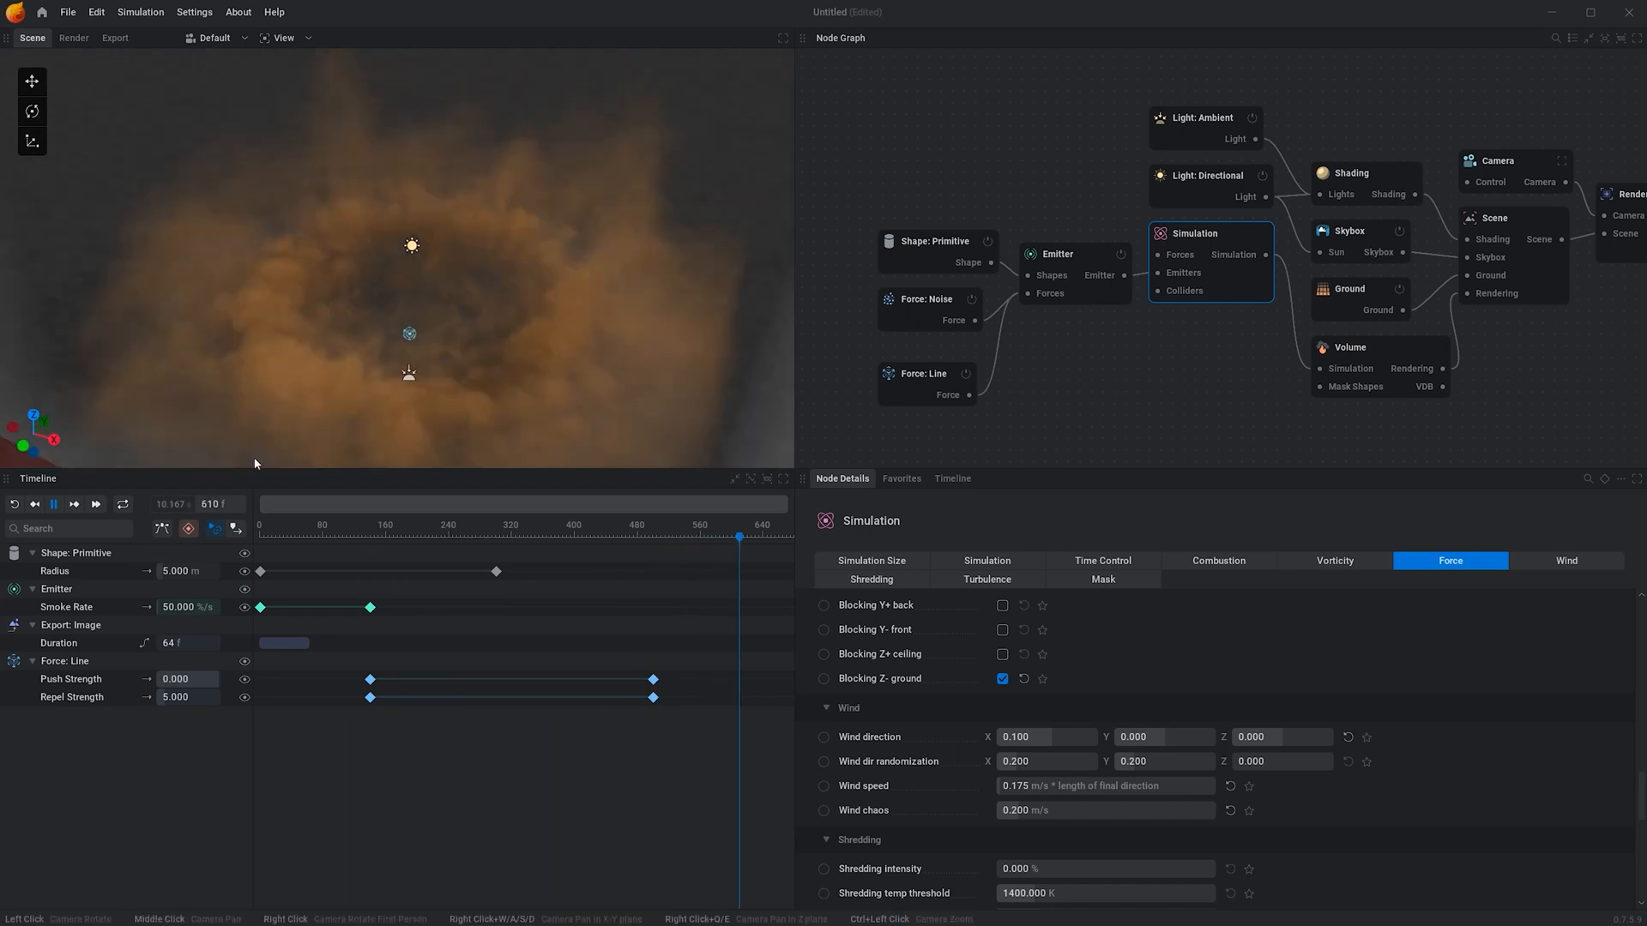
left_click(54, 504)
left_click_drag(389, 348, 500, 364)
left_click_drag(499, 305, 500, 323)
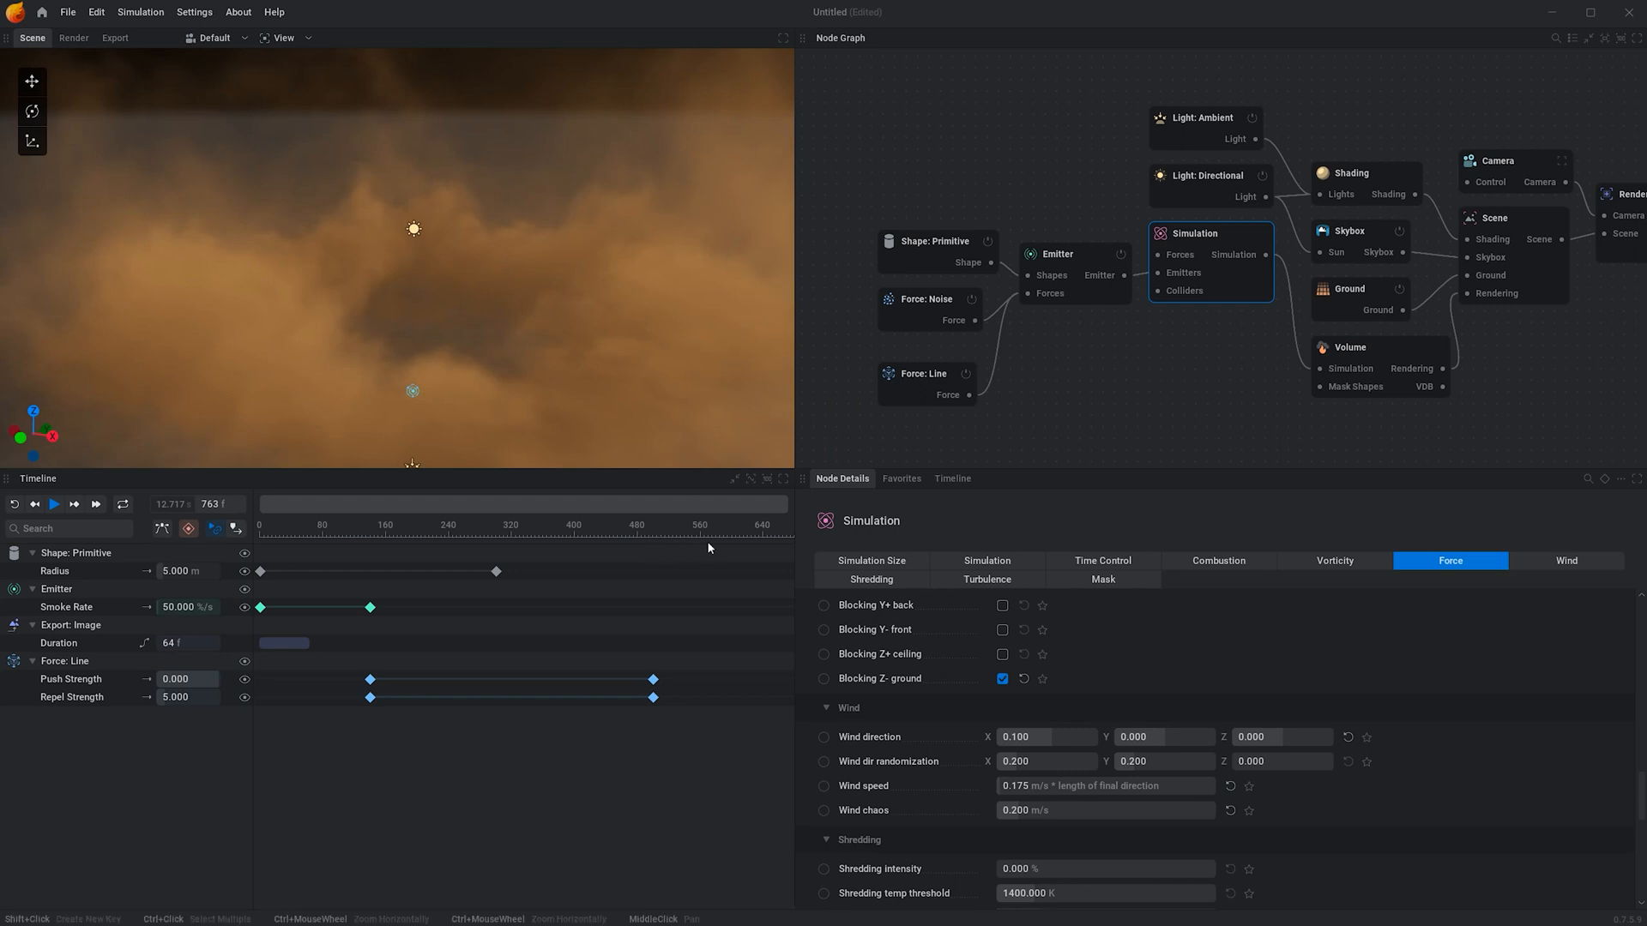
Keyframe the Emitter's Smoke Rate at 0% on frame 440 and replay the simulation from the start.
left_click_drag(648, 526, 605, 531)
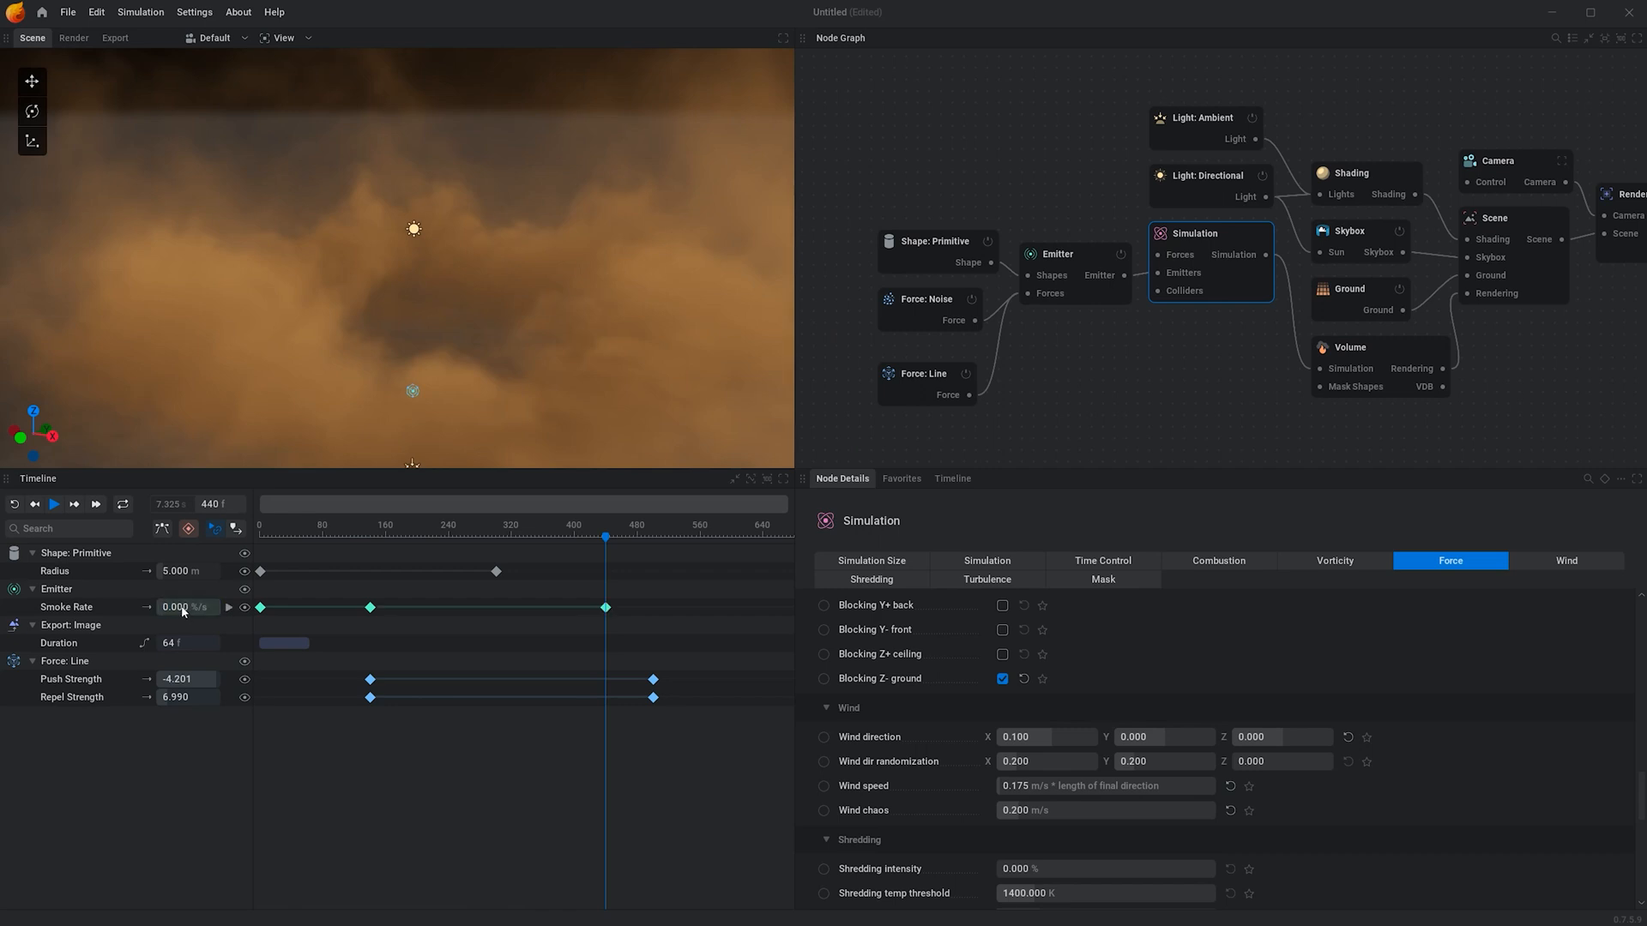
key("space")
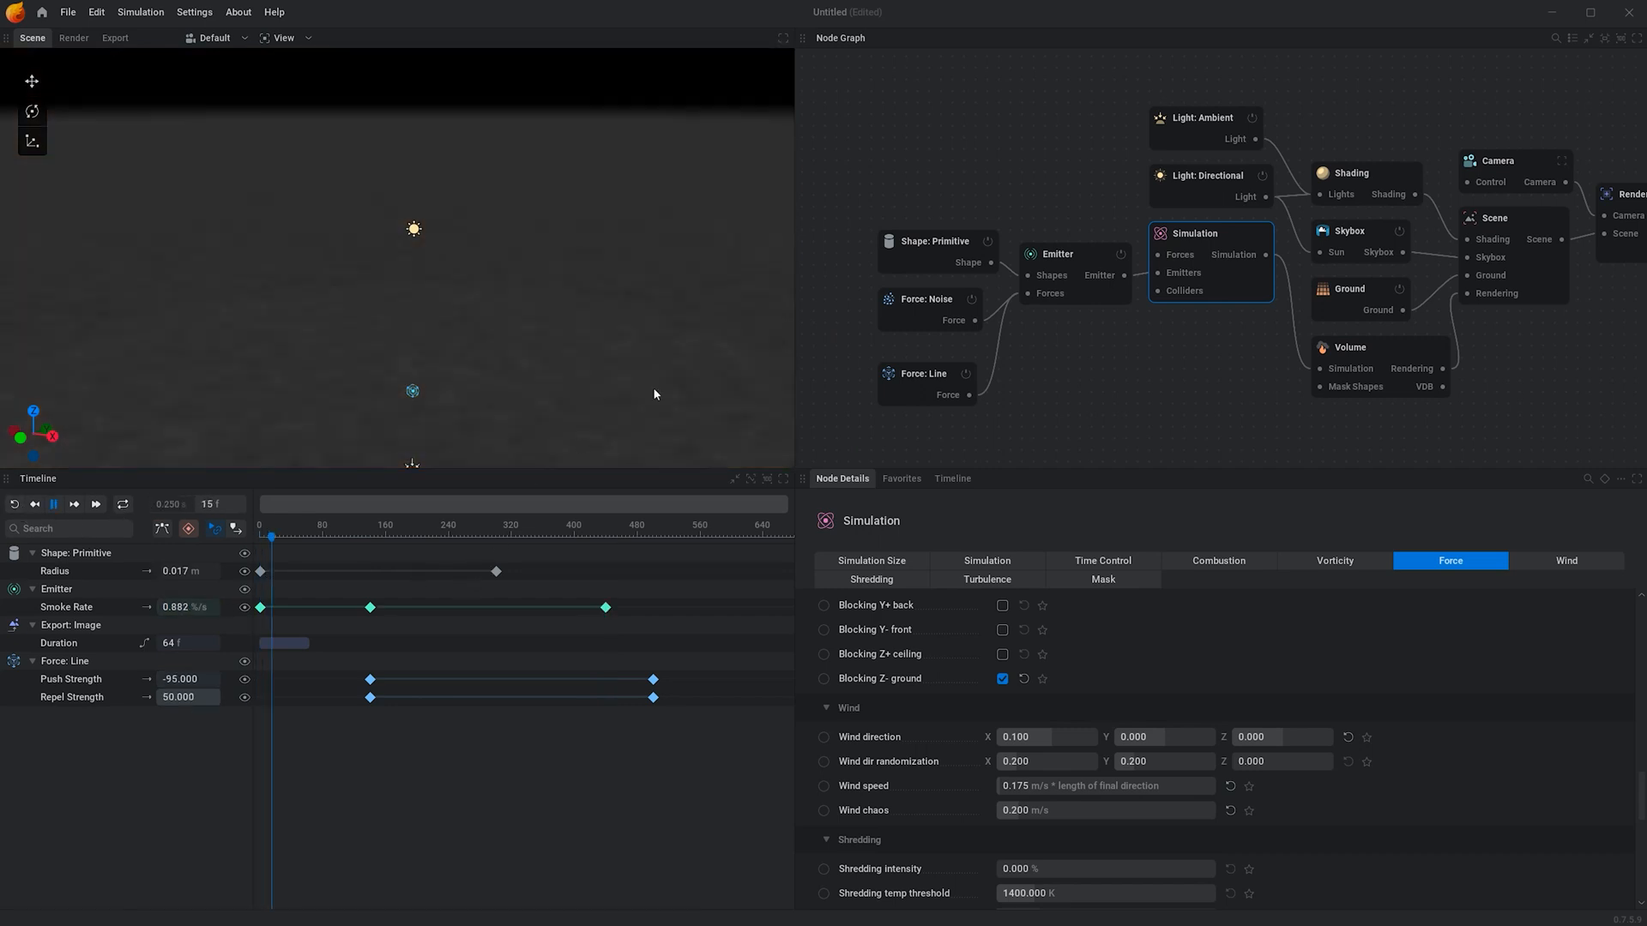
Inspect the playing dust simulation from above and from a low angle near the ground.
scroll(667, 368, "down", 2)
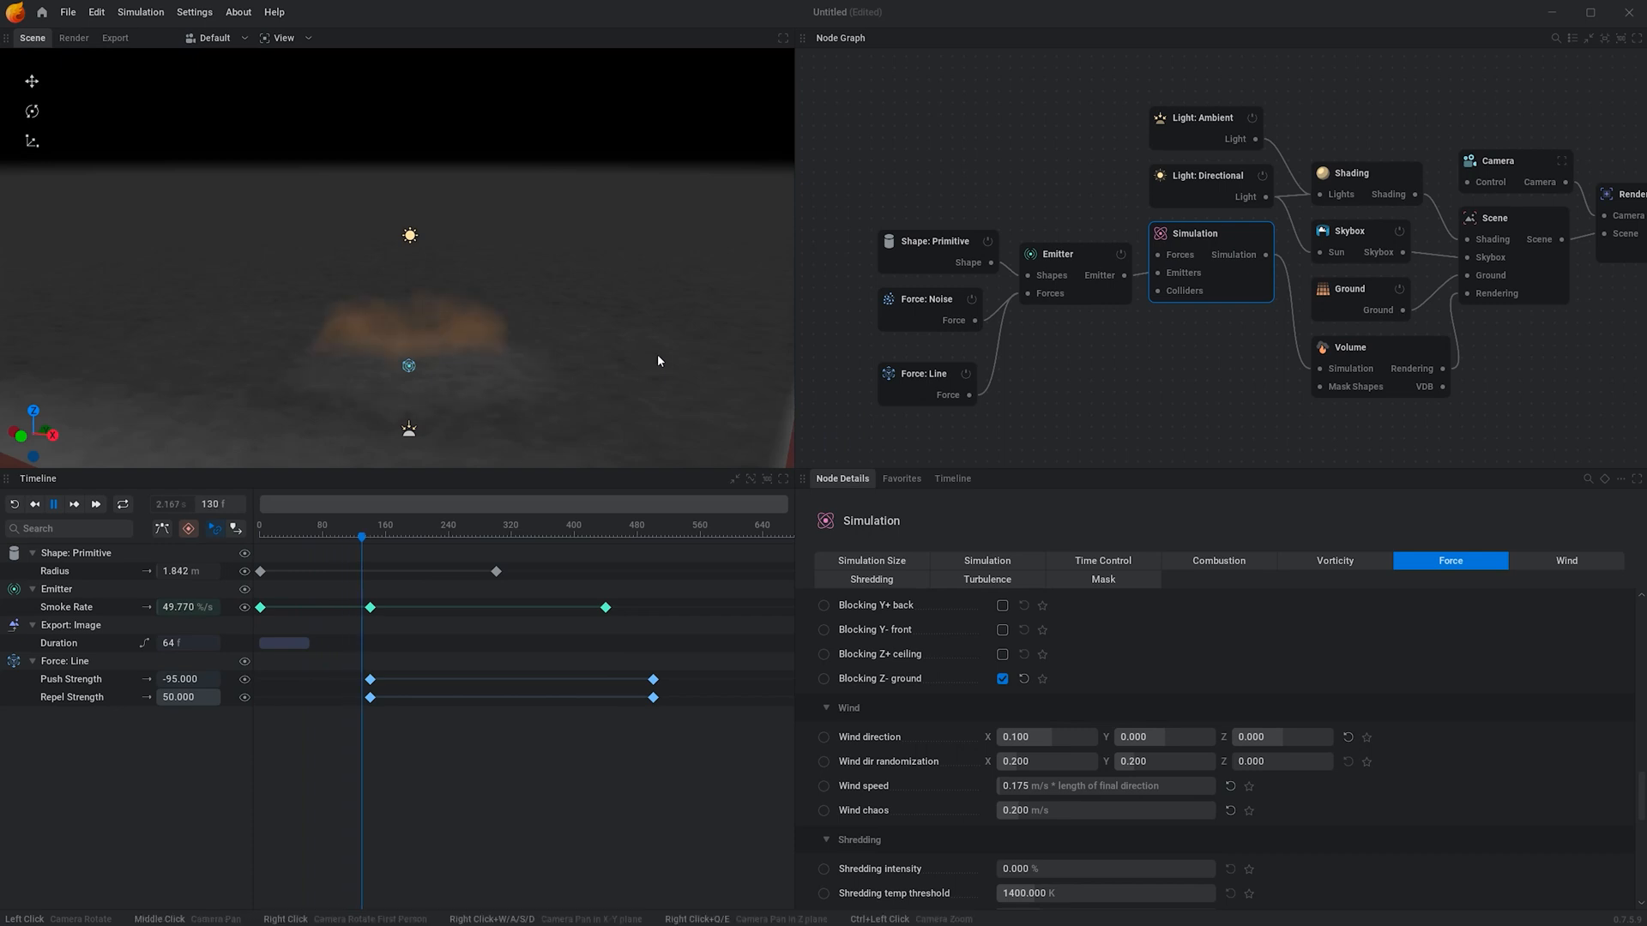
left_click_drag(532, 346, 531, 261)
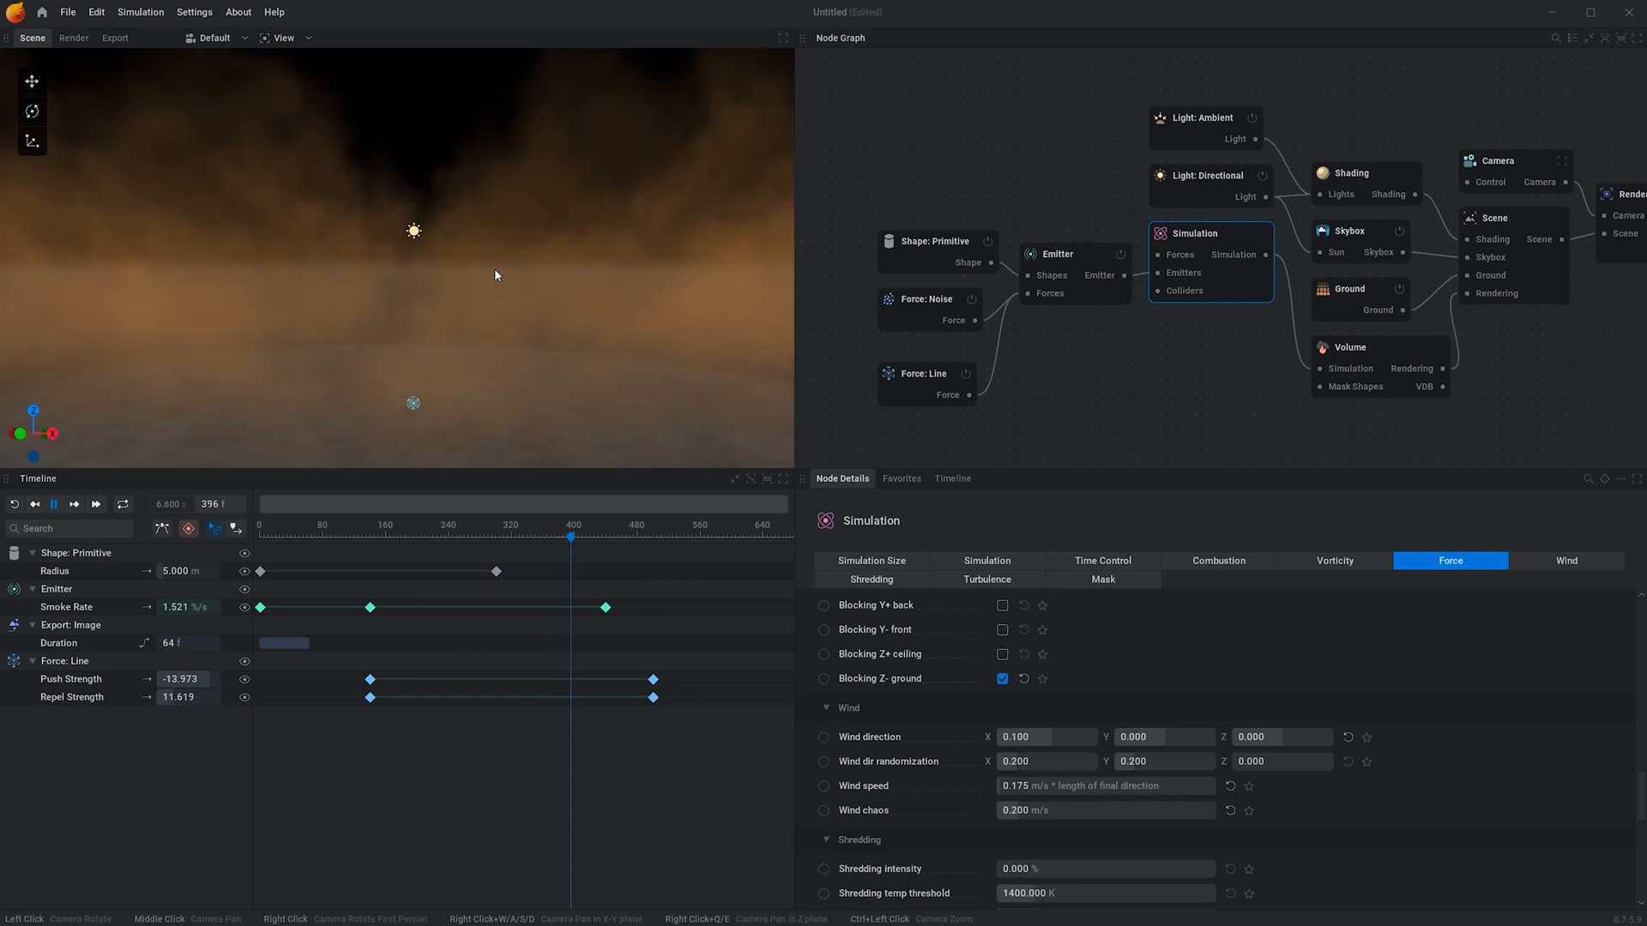
scroll(492, 256, "down", 2)
left_click_drag(404, 189, 399, 491)
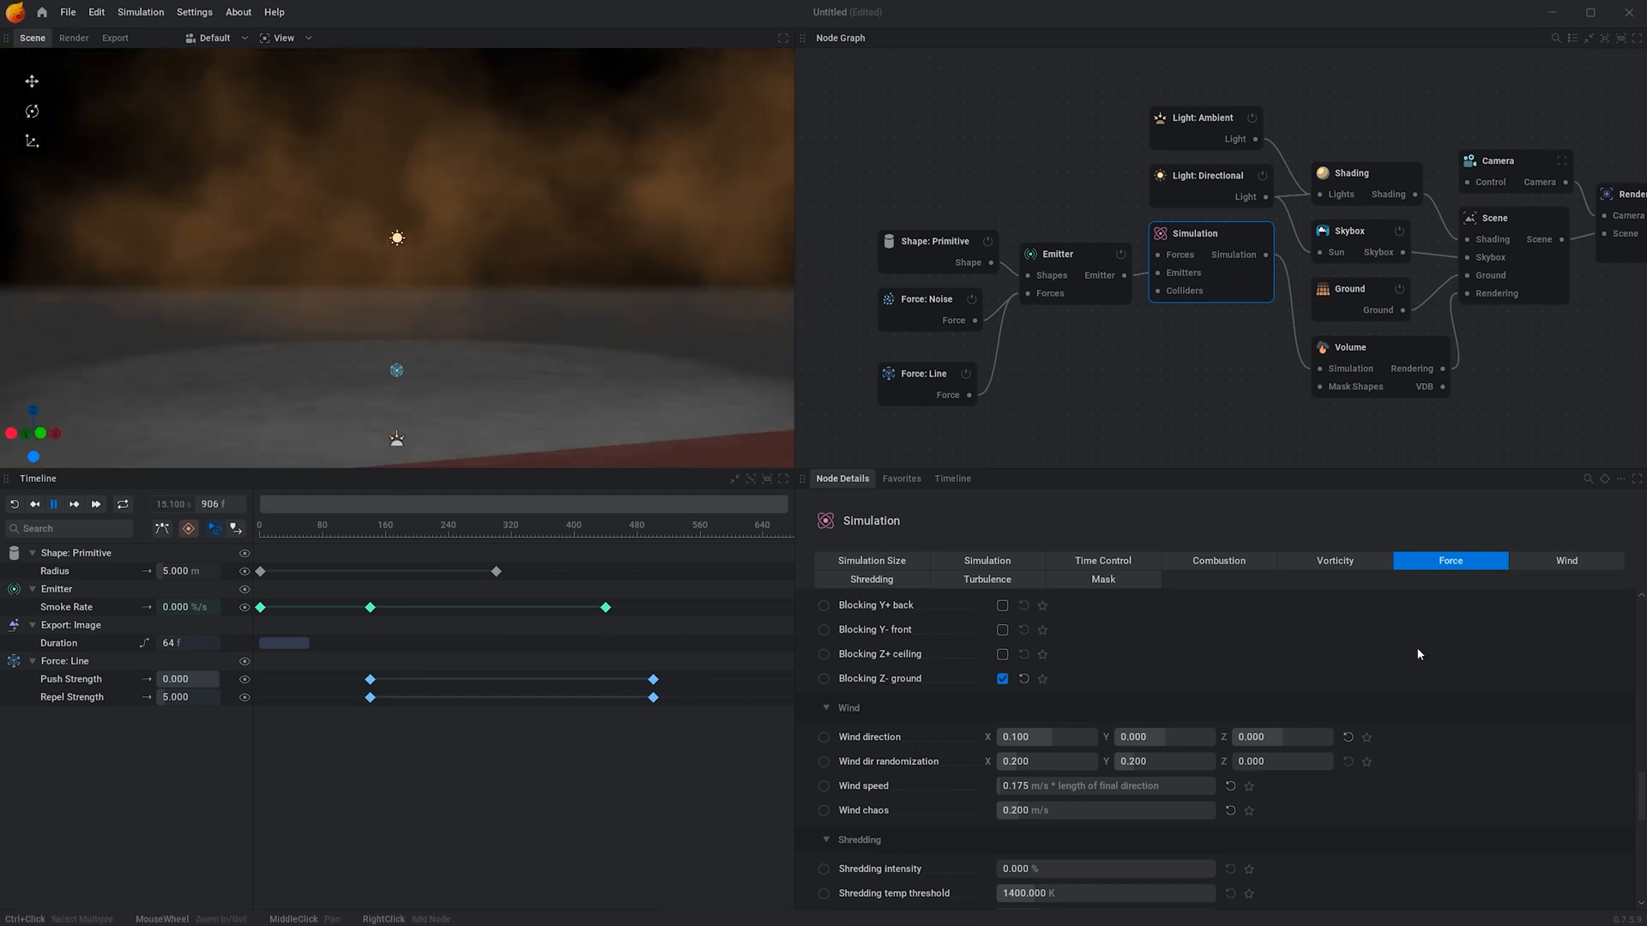
Set the Simulation node's Advection turbulence to 1% and Smoke turbulence to 20%, and replay the simulation from the start.
scroll(1465, 731, "down", 3)
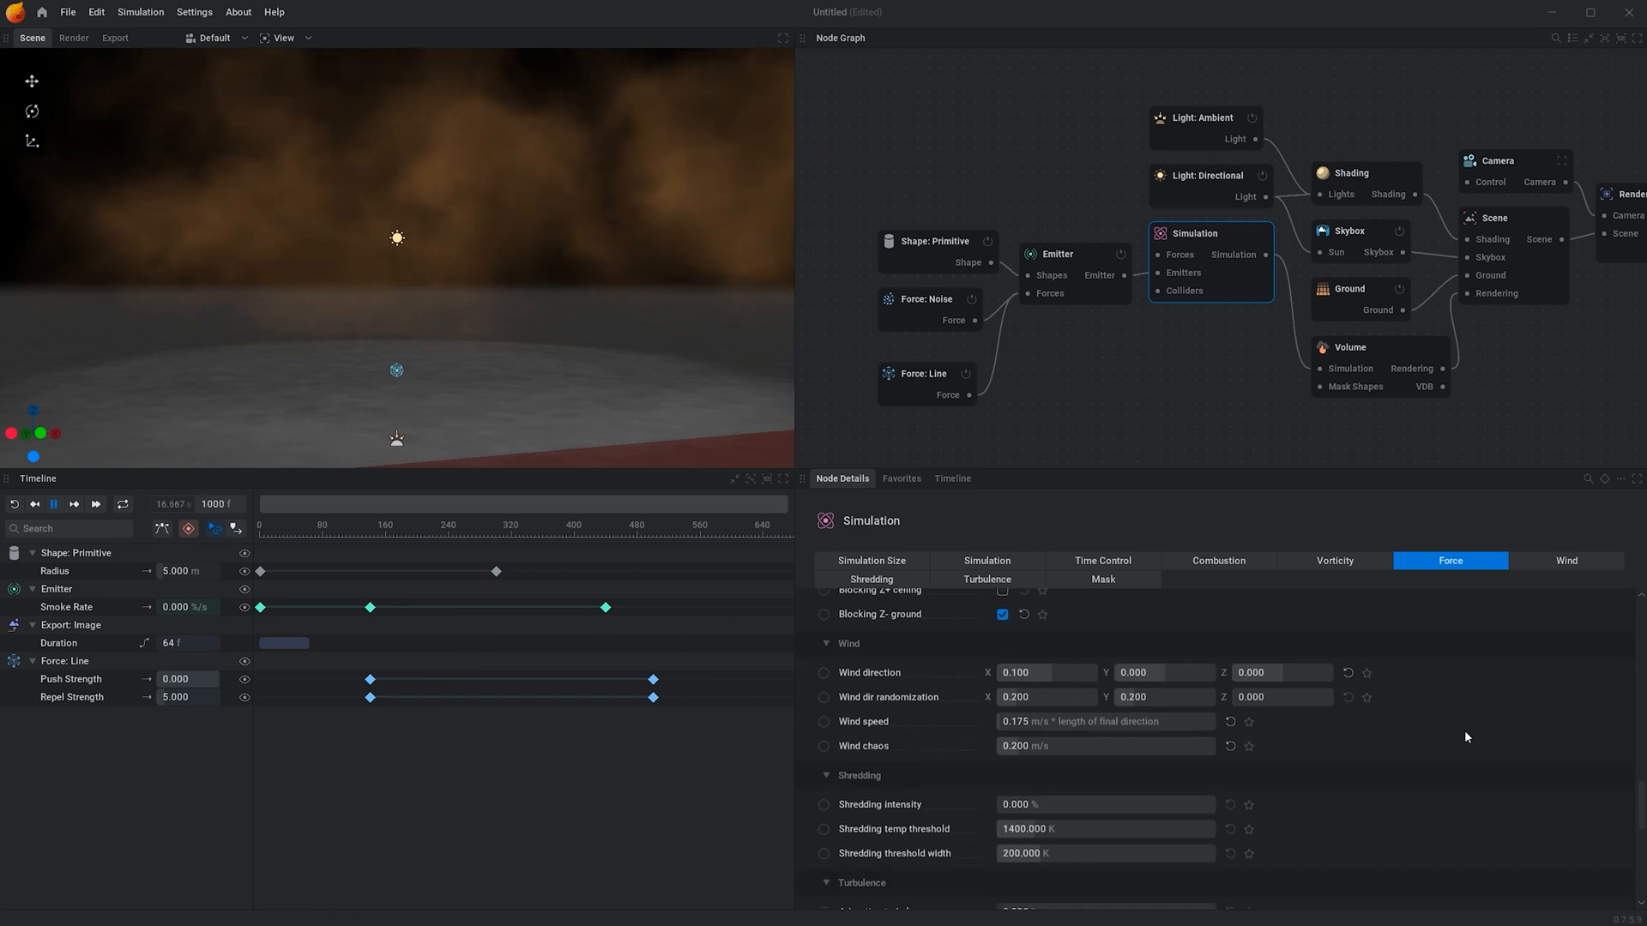
scroll(1218, 746, "down", 1)
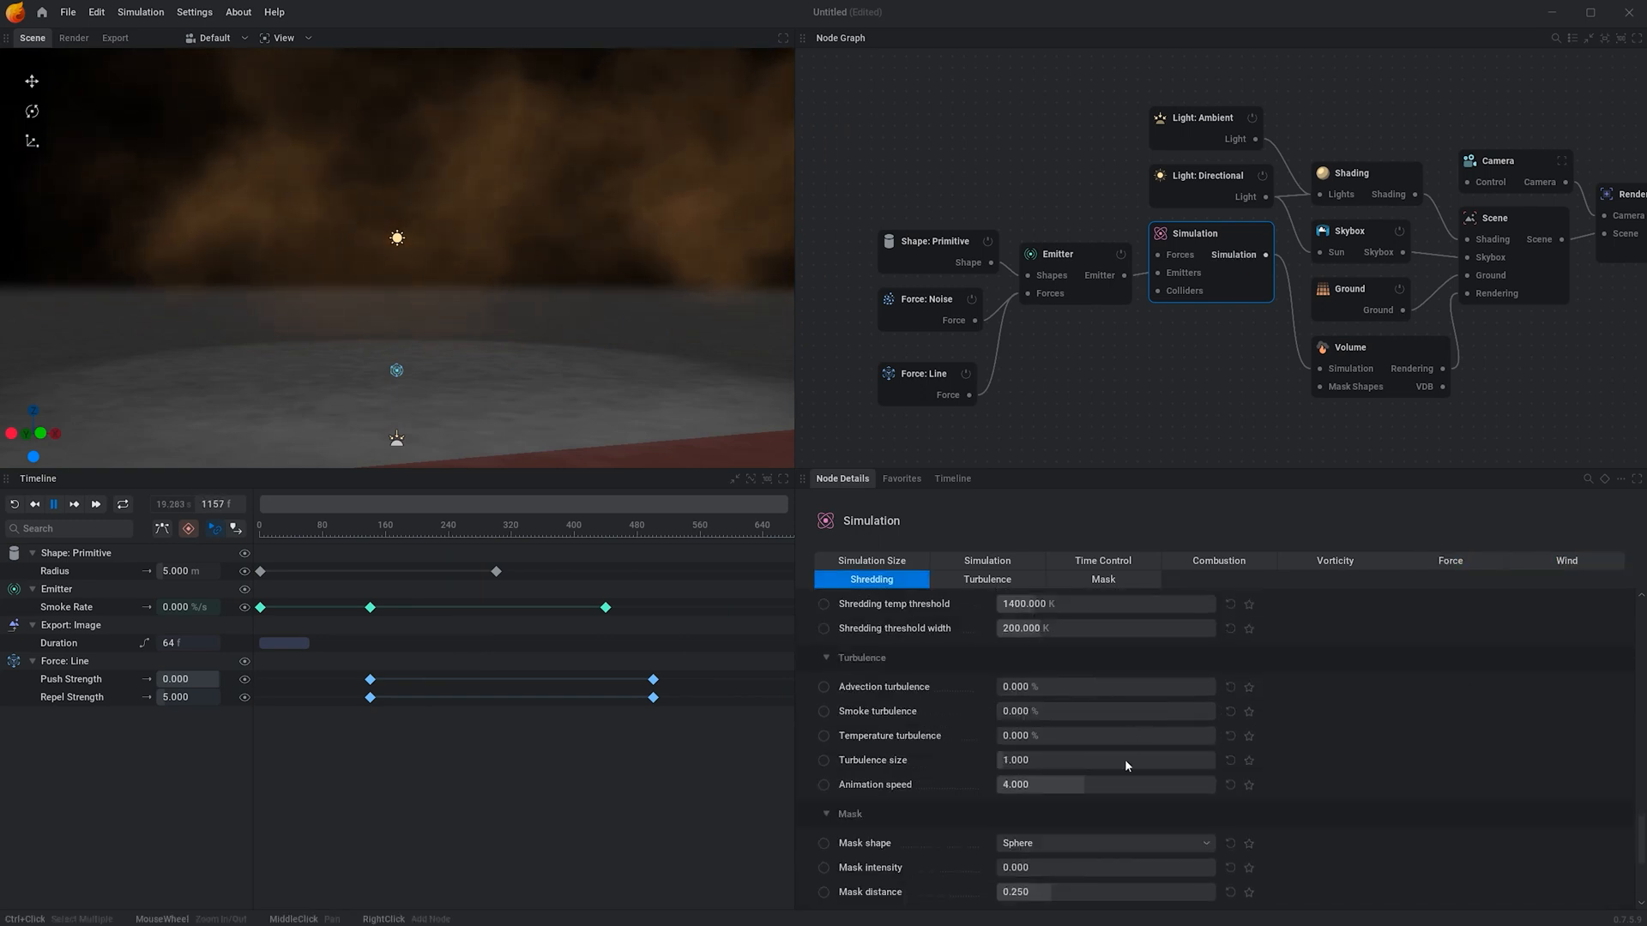
double_click(1062, 683)
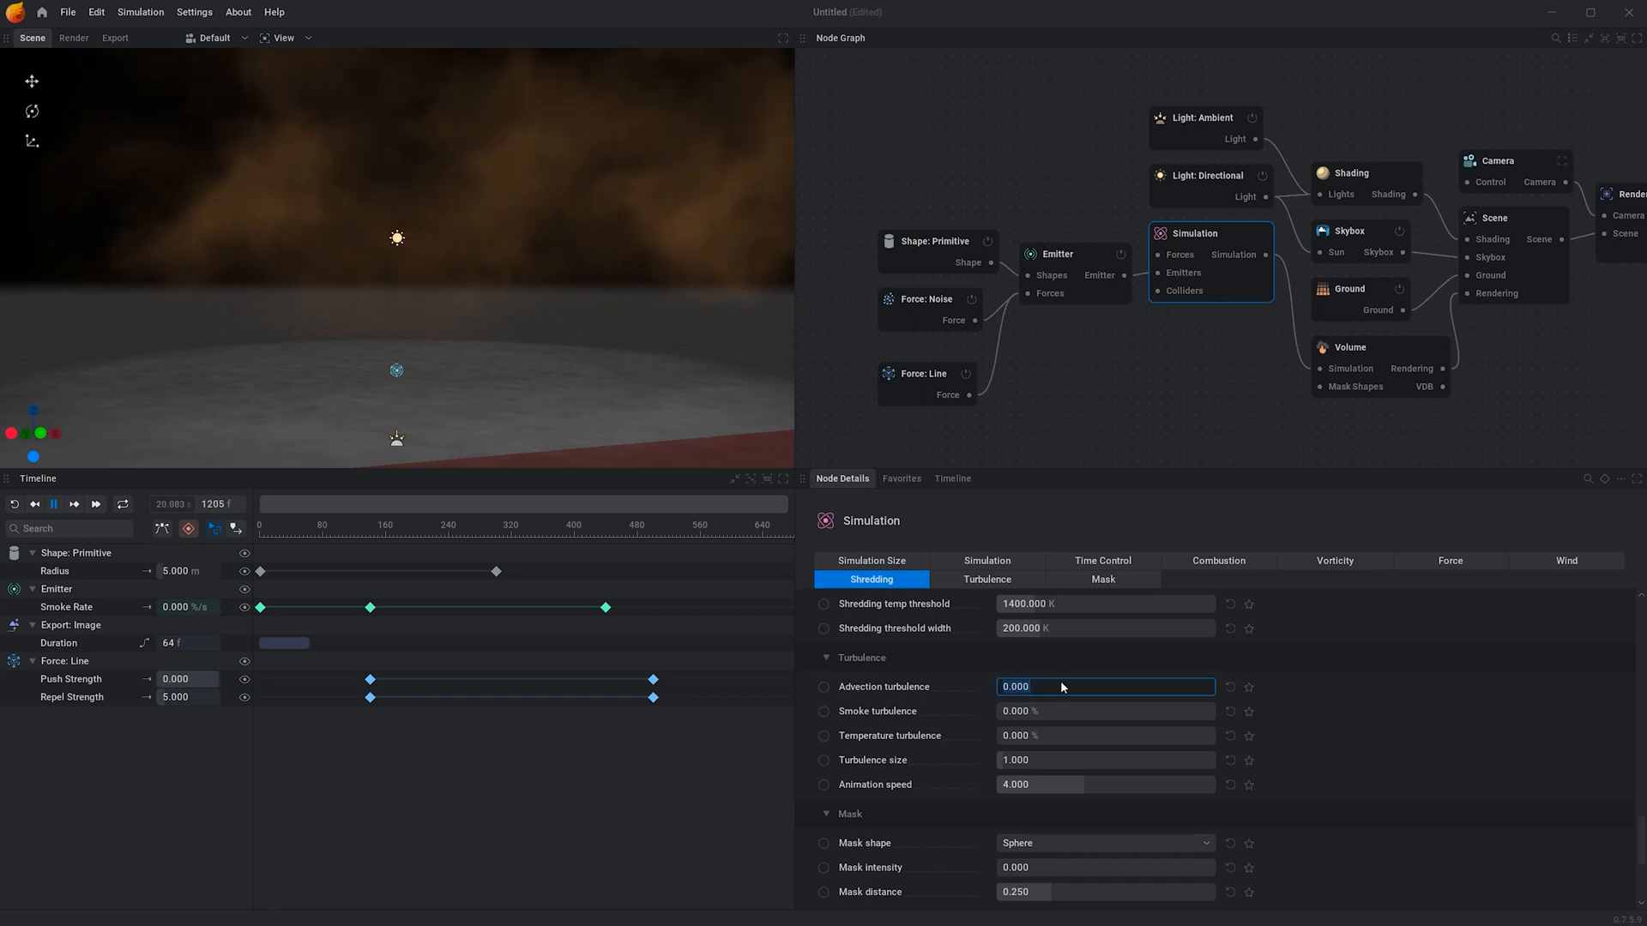
type("1")
key("Return")
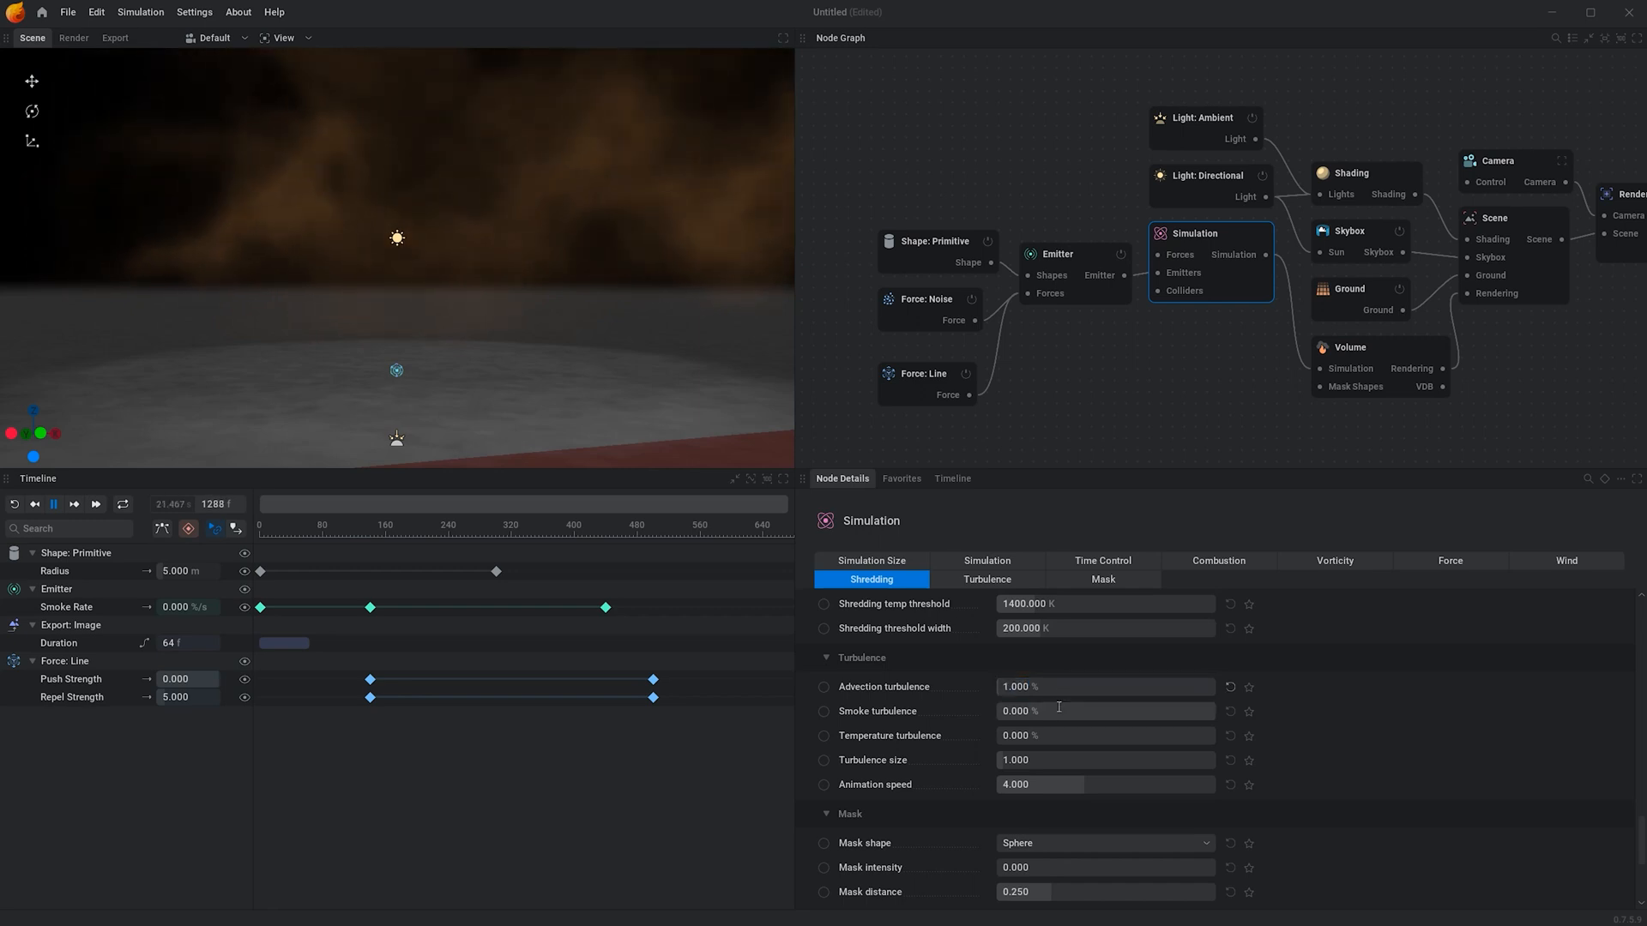
double_click(1060, 709)
type("20")
key("Return")
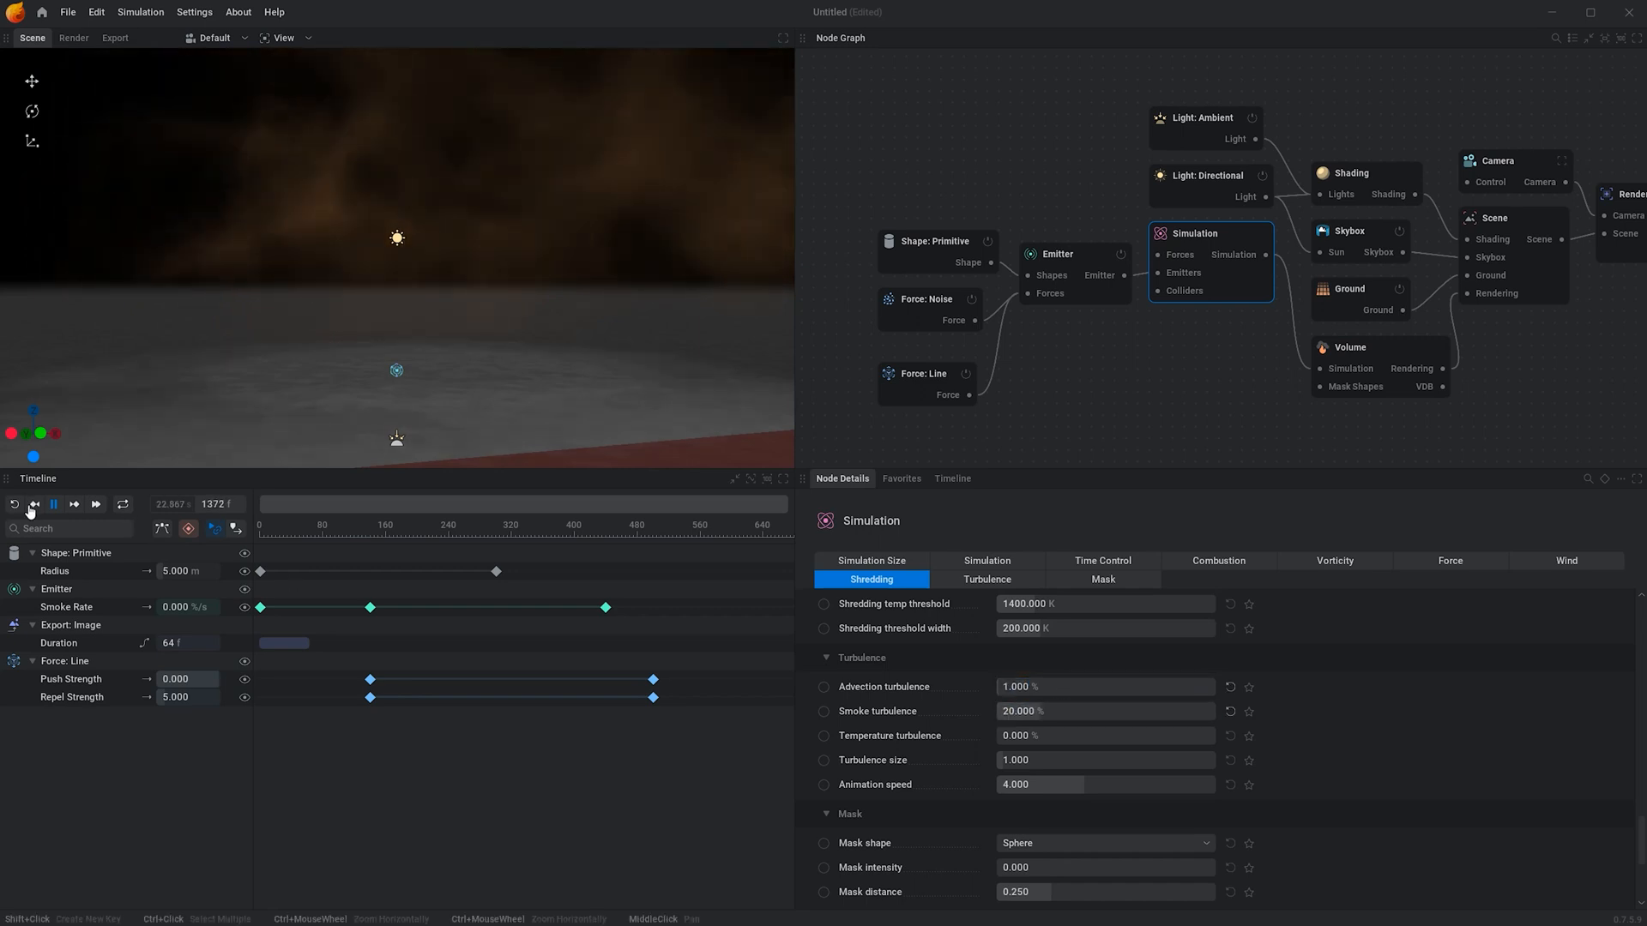
left_click(14, 504)
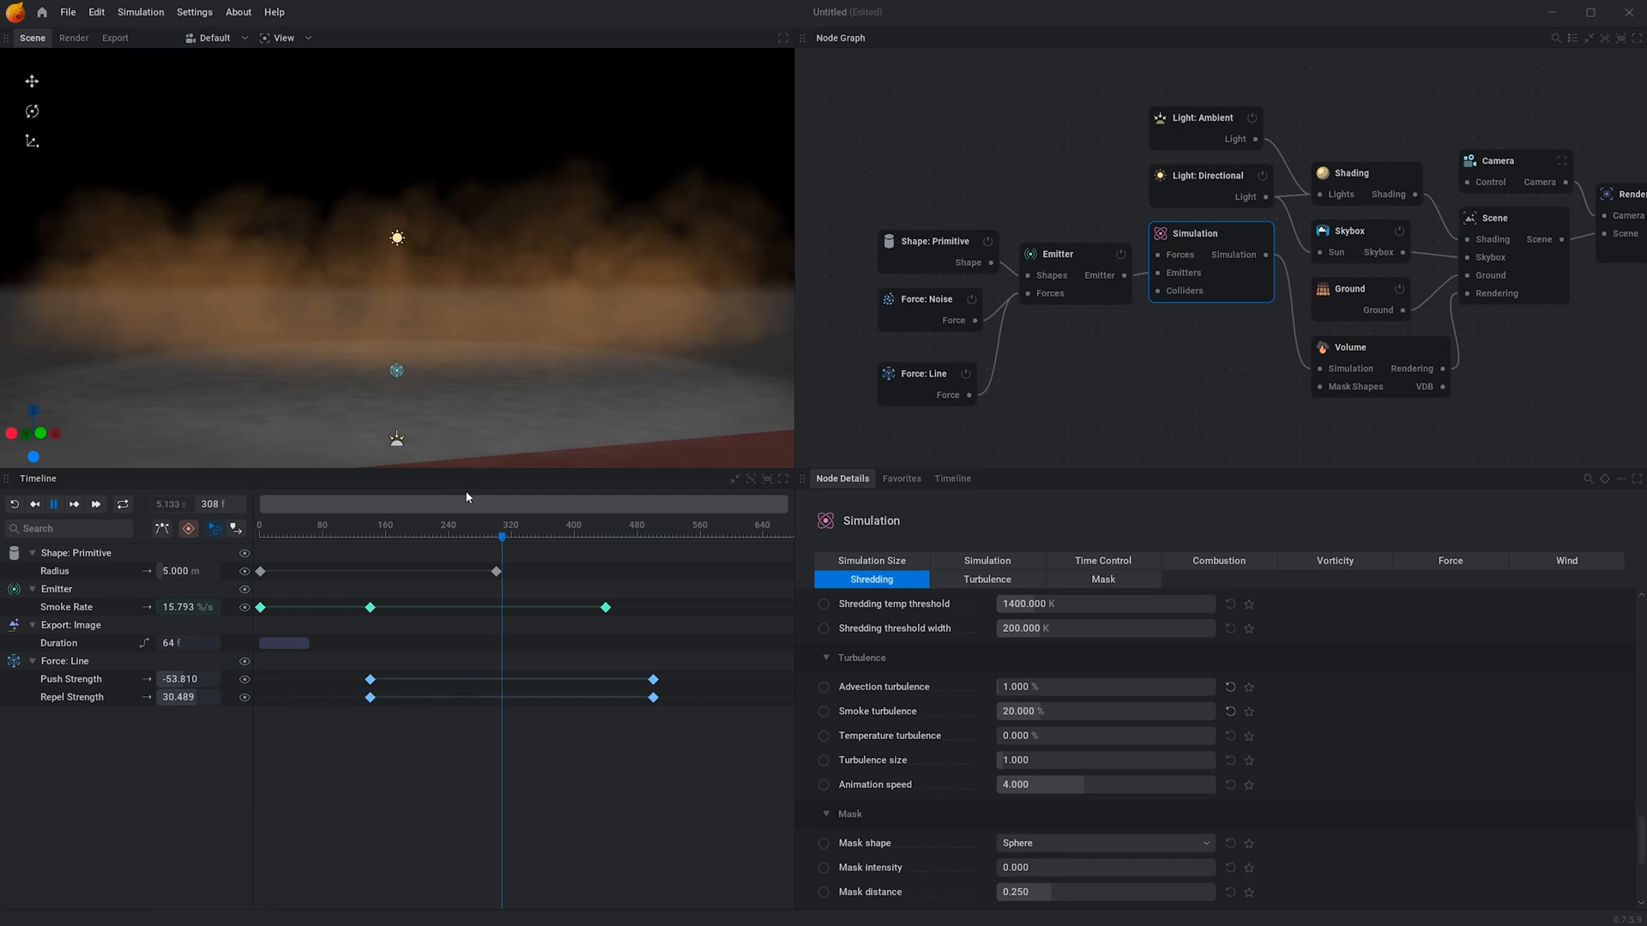
Set the Simulation node's Turbulence size to 10.
double_click(1031, 760)
type("10")
key("Return")
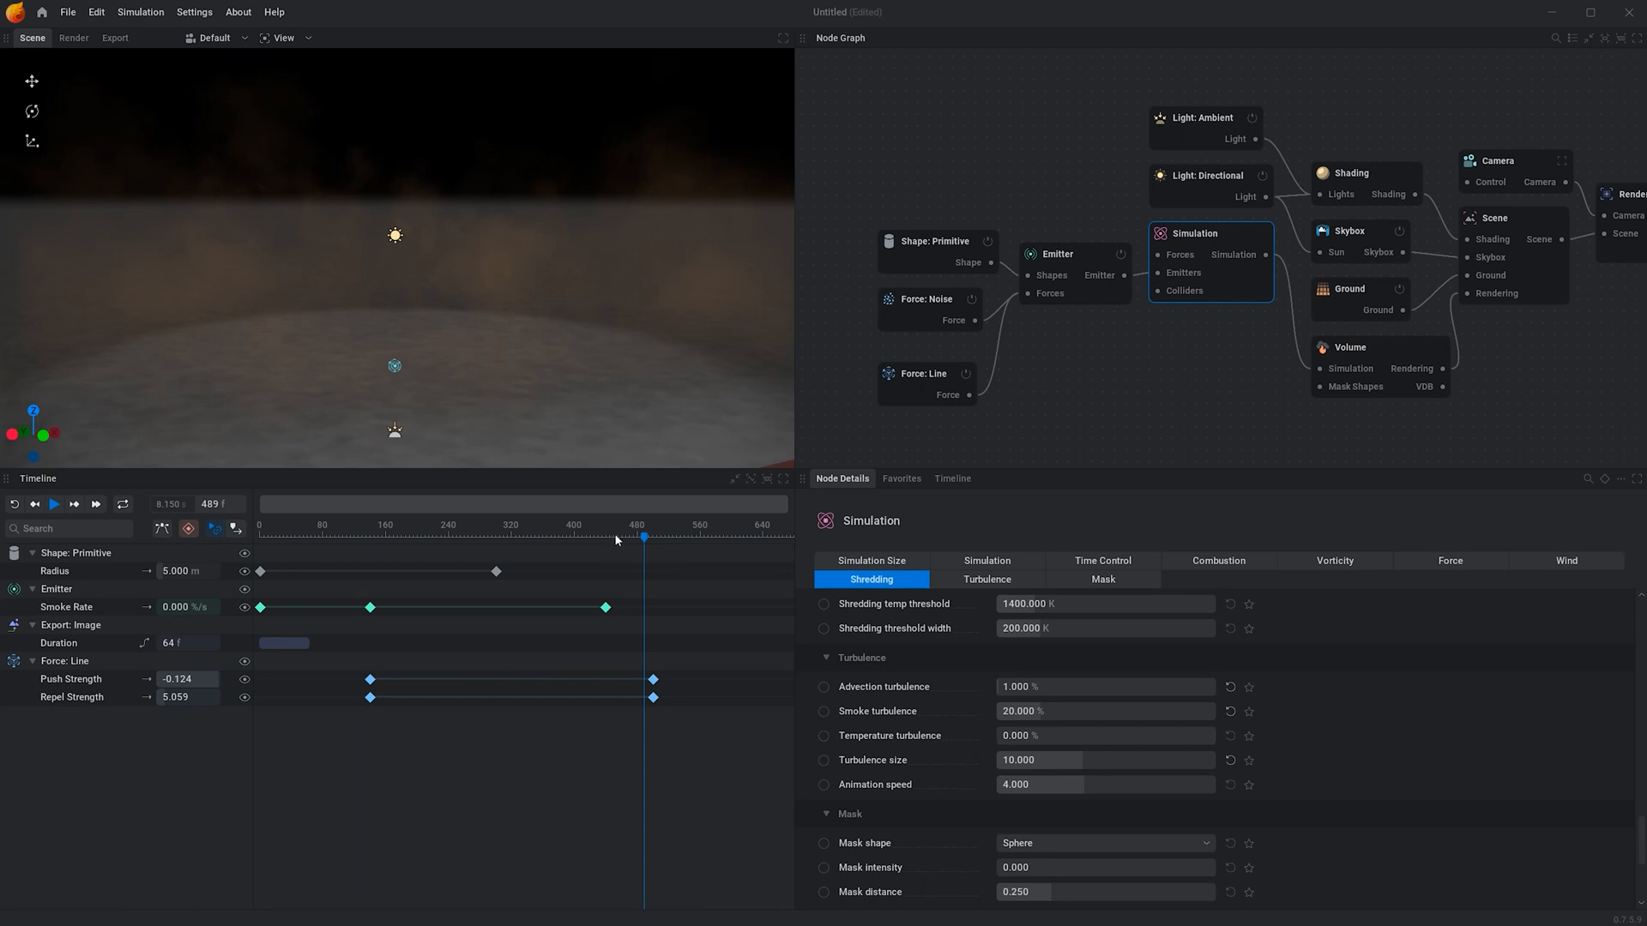
Keyframe the Emitter's Smoke Rate at 50% on frame 322 and replay the simulation, viewing the dust from a lower angle.
left_click_drag(644, 537, 515, 504)
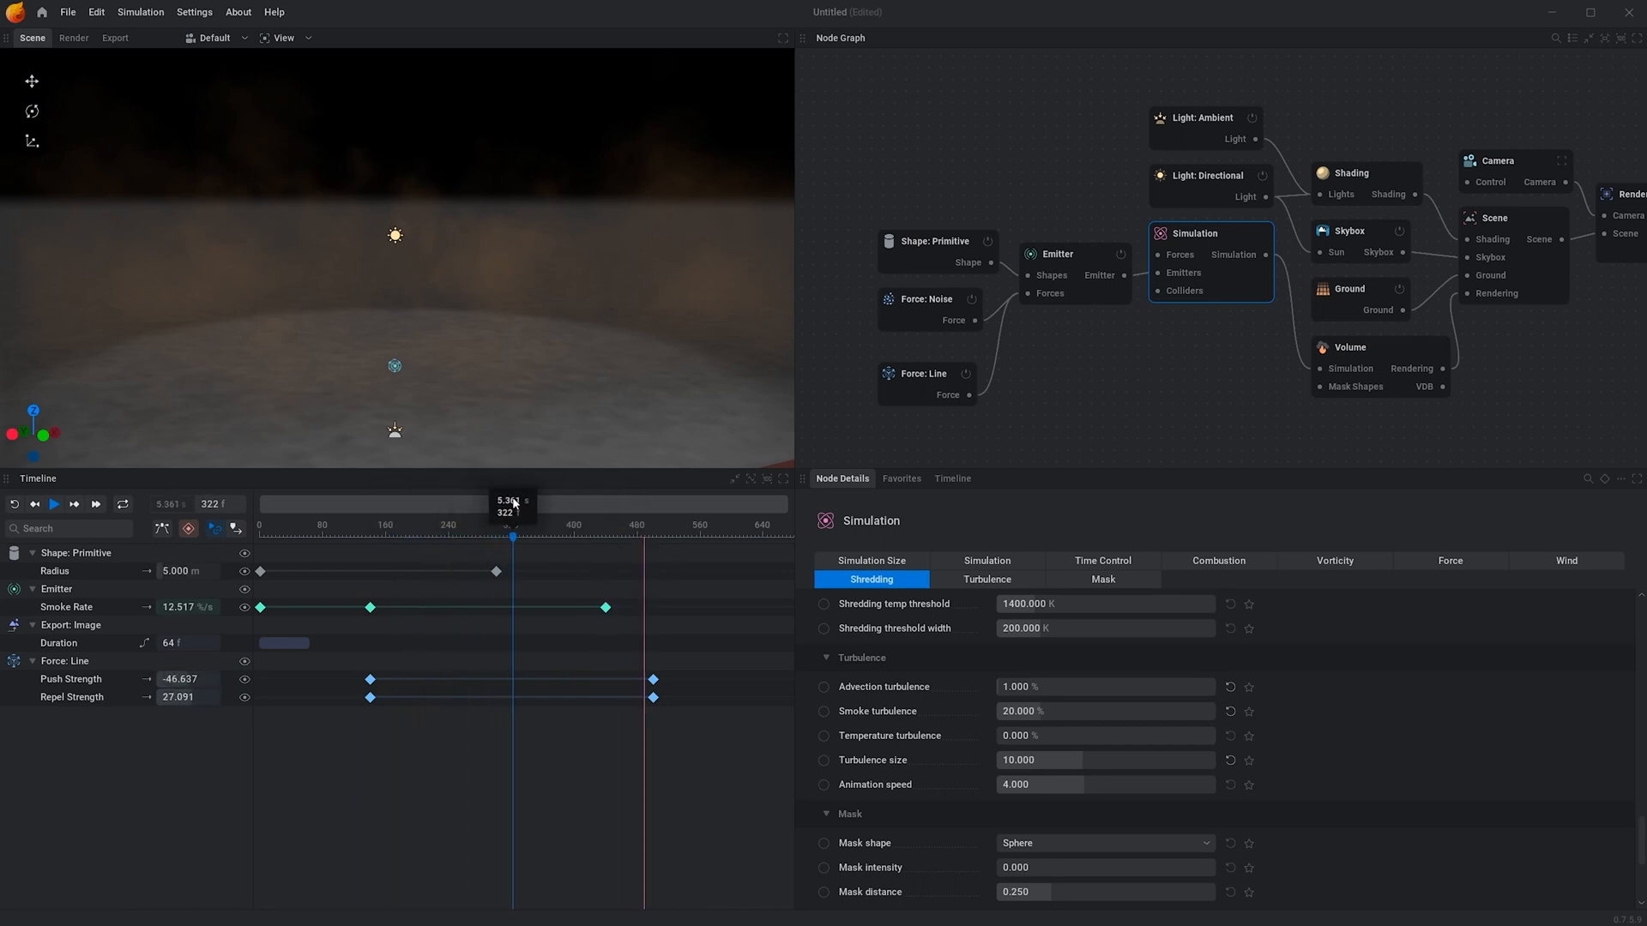
left_click(178, 608)
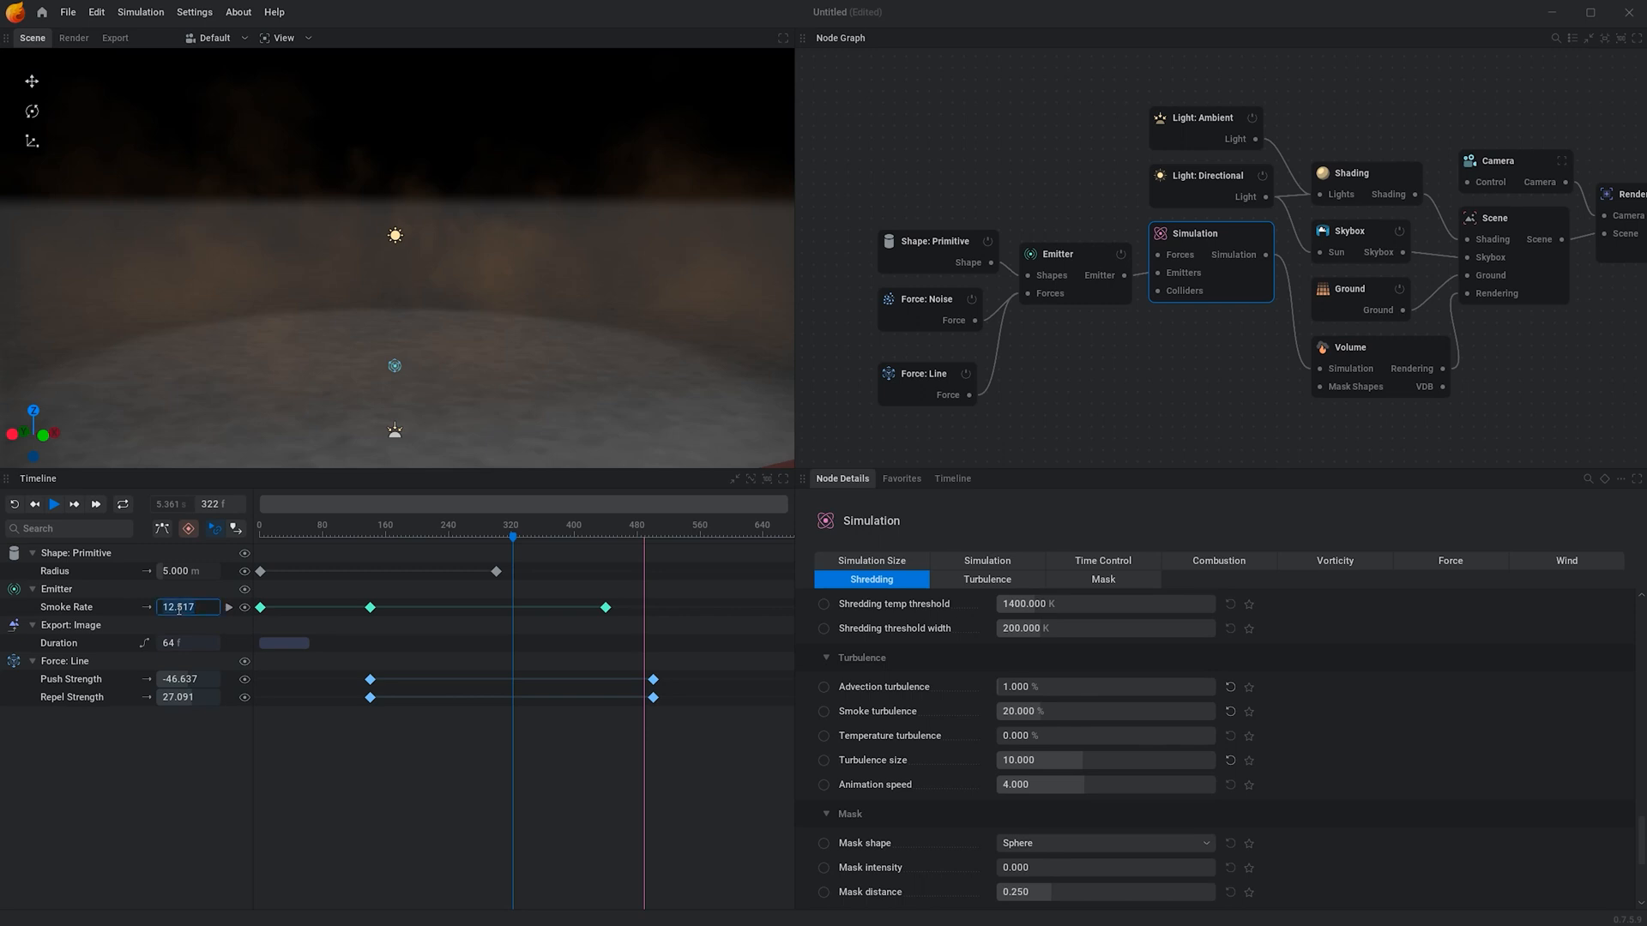
key("ctrl+a")
type("50")
key("Return")
left_click(54, 504)
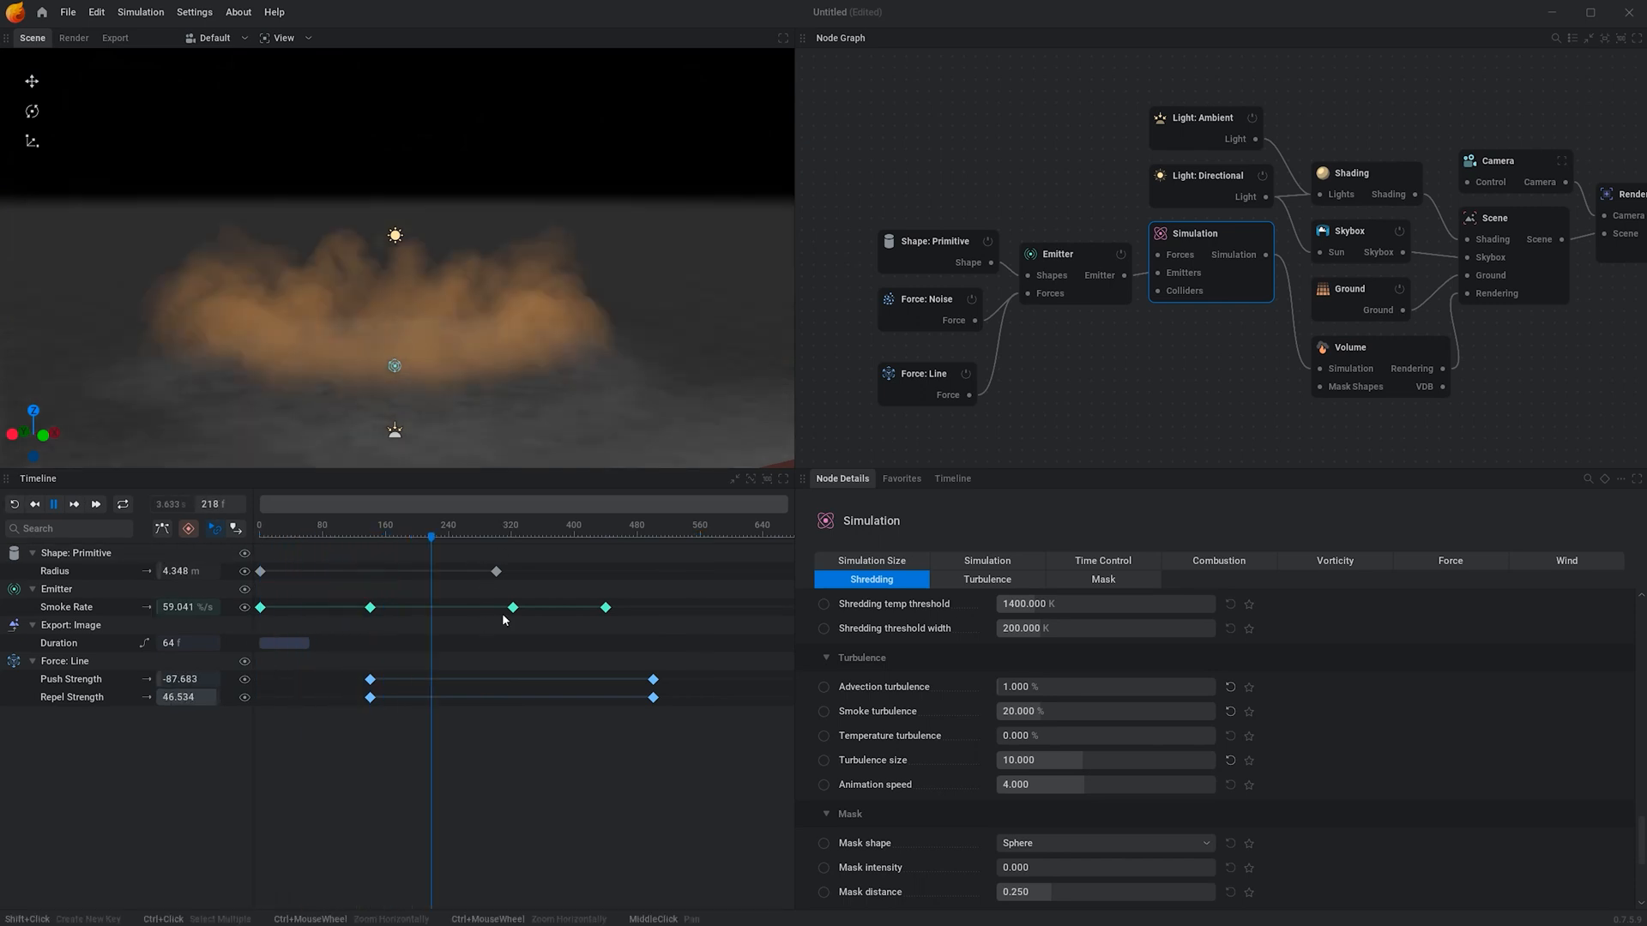
left_click_drag(478, 350, 492, 355)
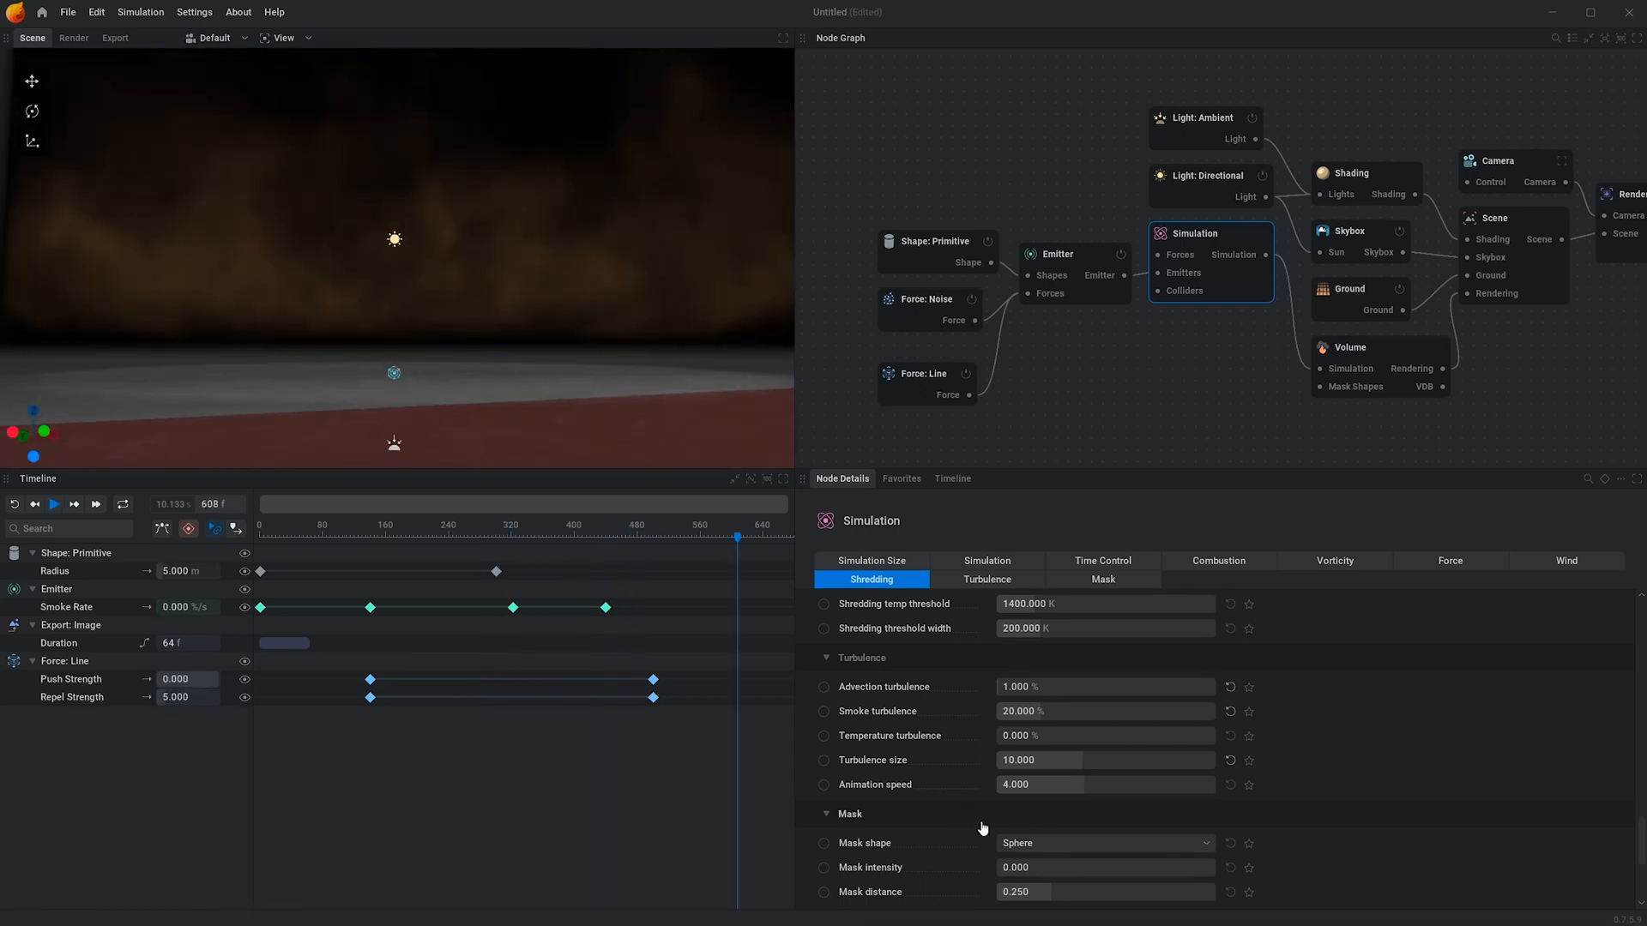
Restart the simulation, pause it at frame 87 to bring up the Simulation node's Force settings, and resume playback.
mouse_move(933, 845)
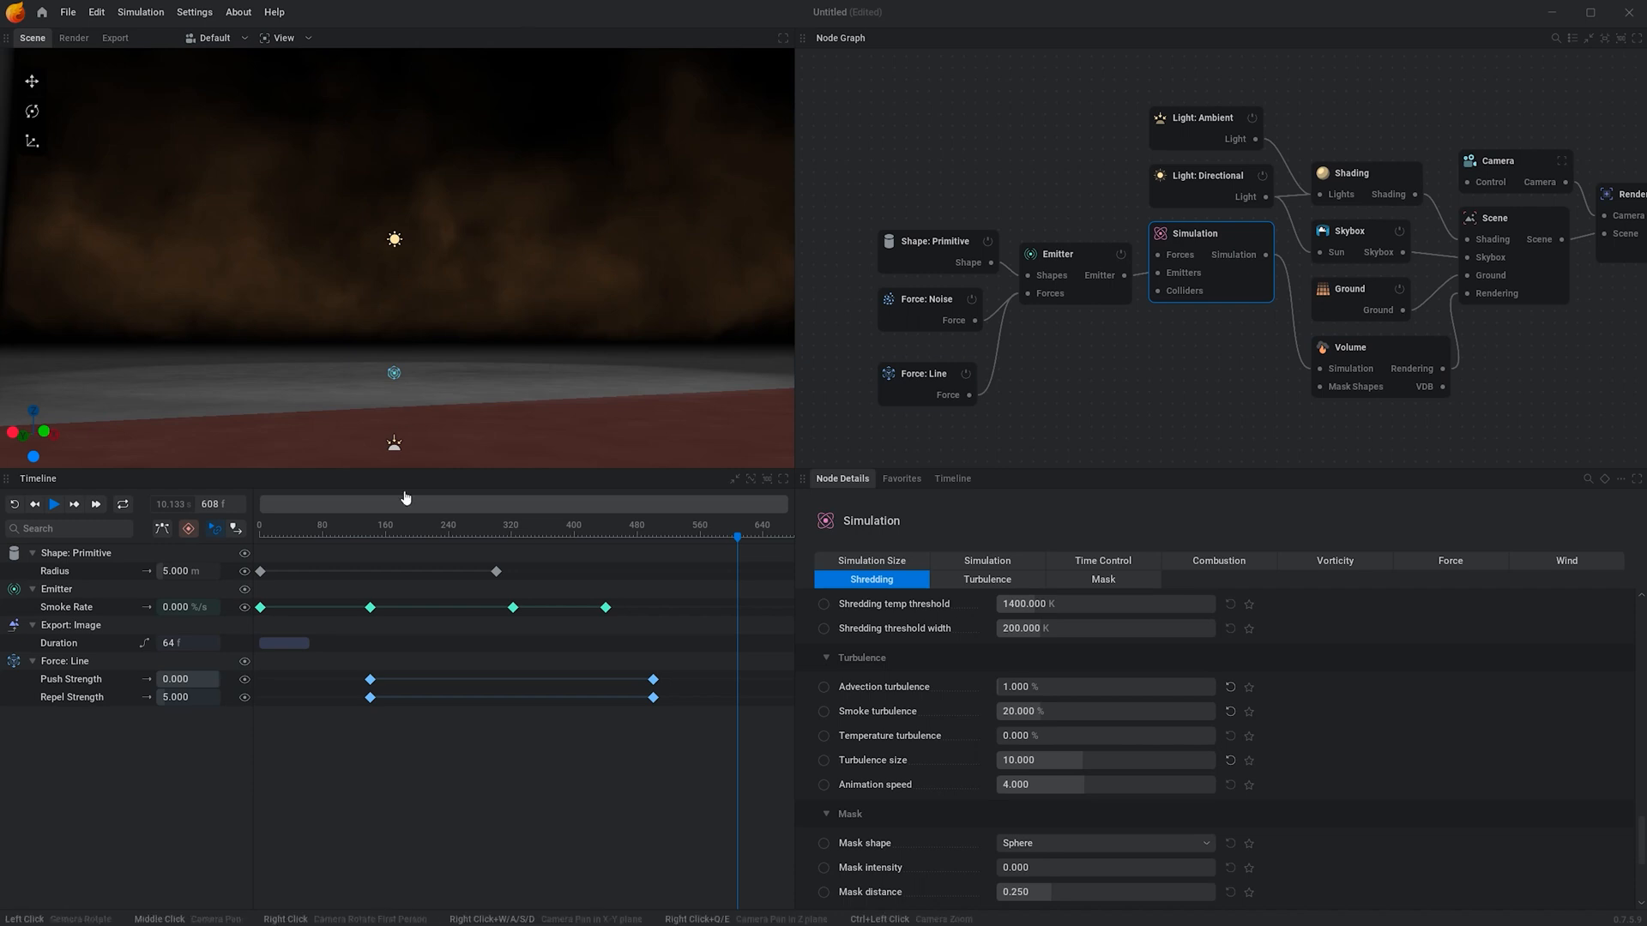
left_click(340, 522)
left_click(15, 503)
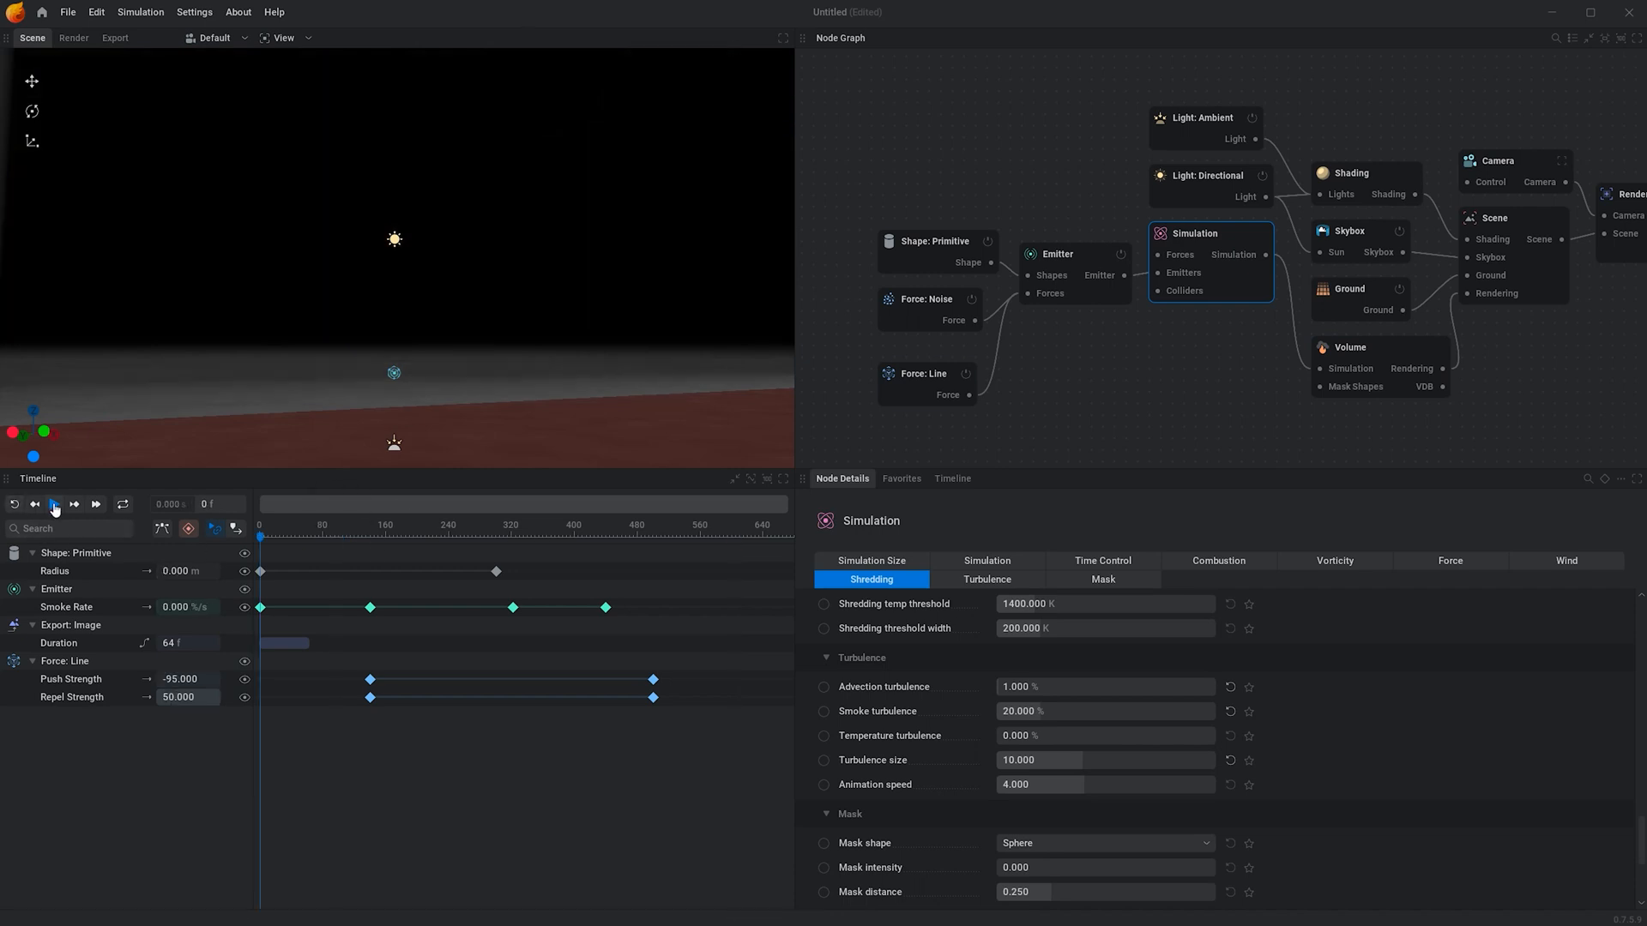
left_click(55, 504)
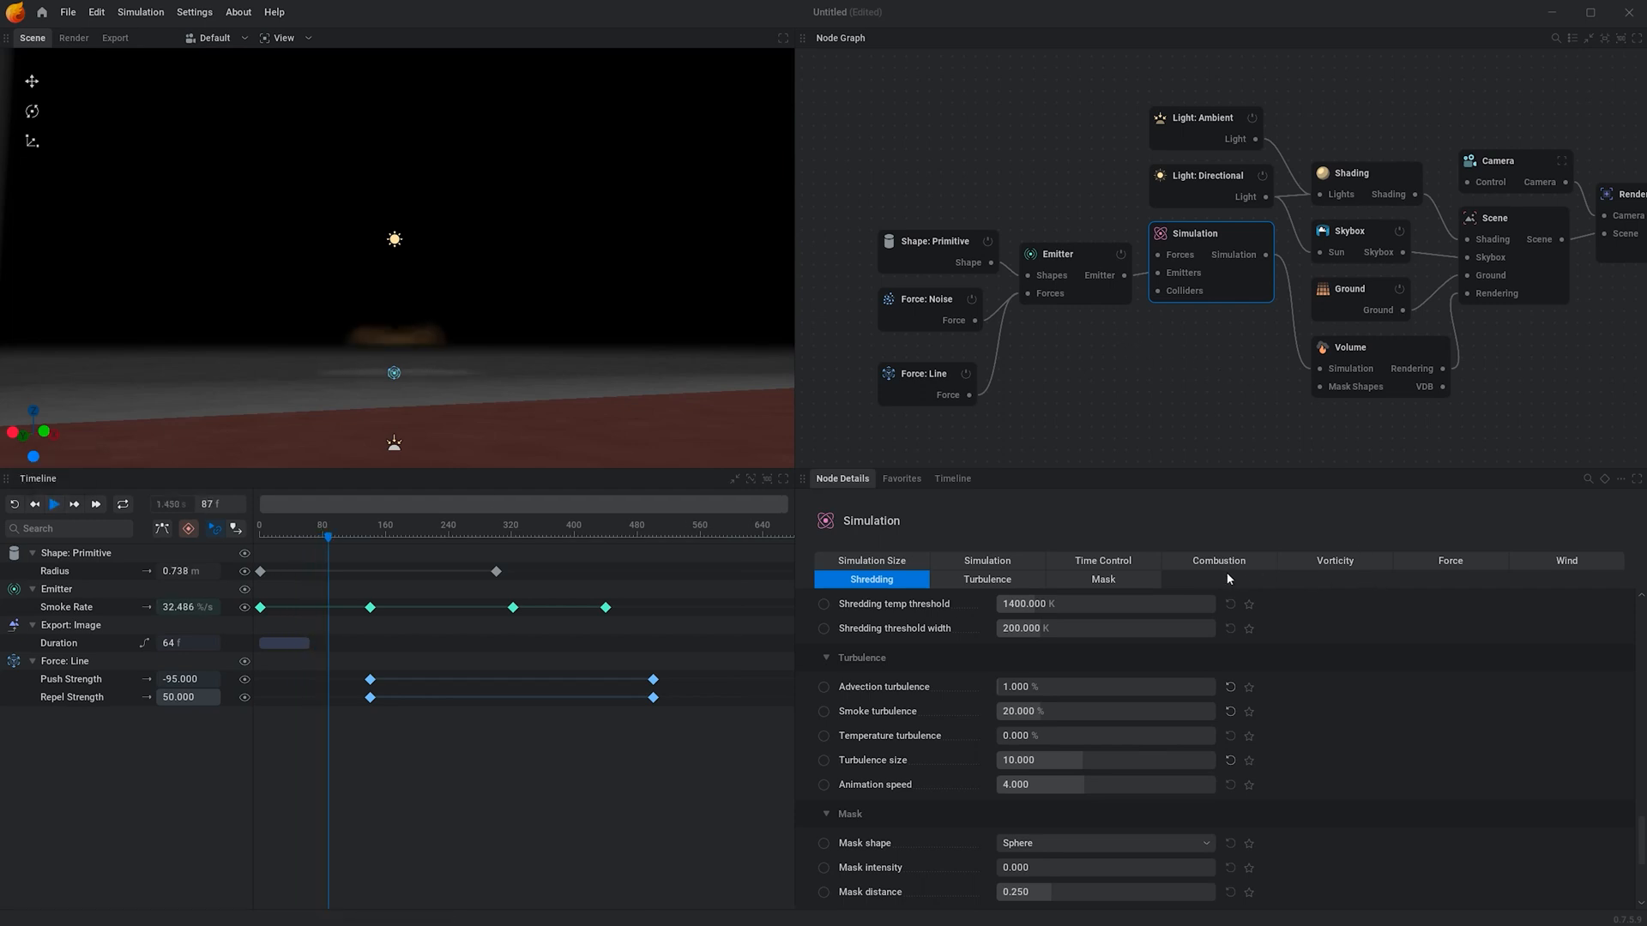
left_click(1468, 564)
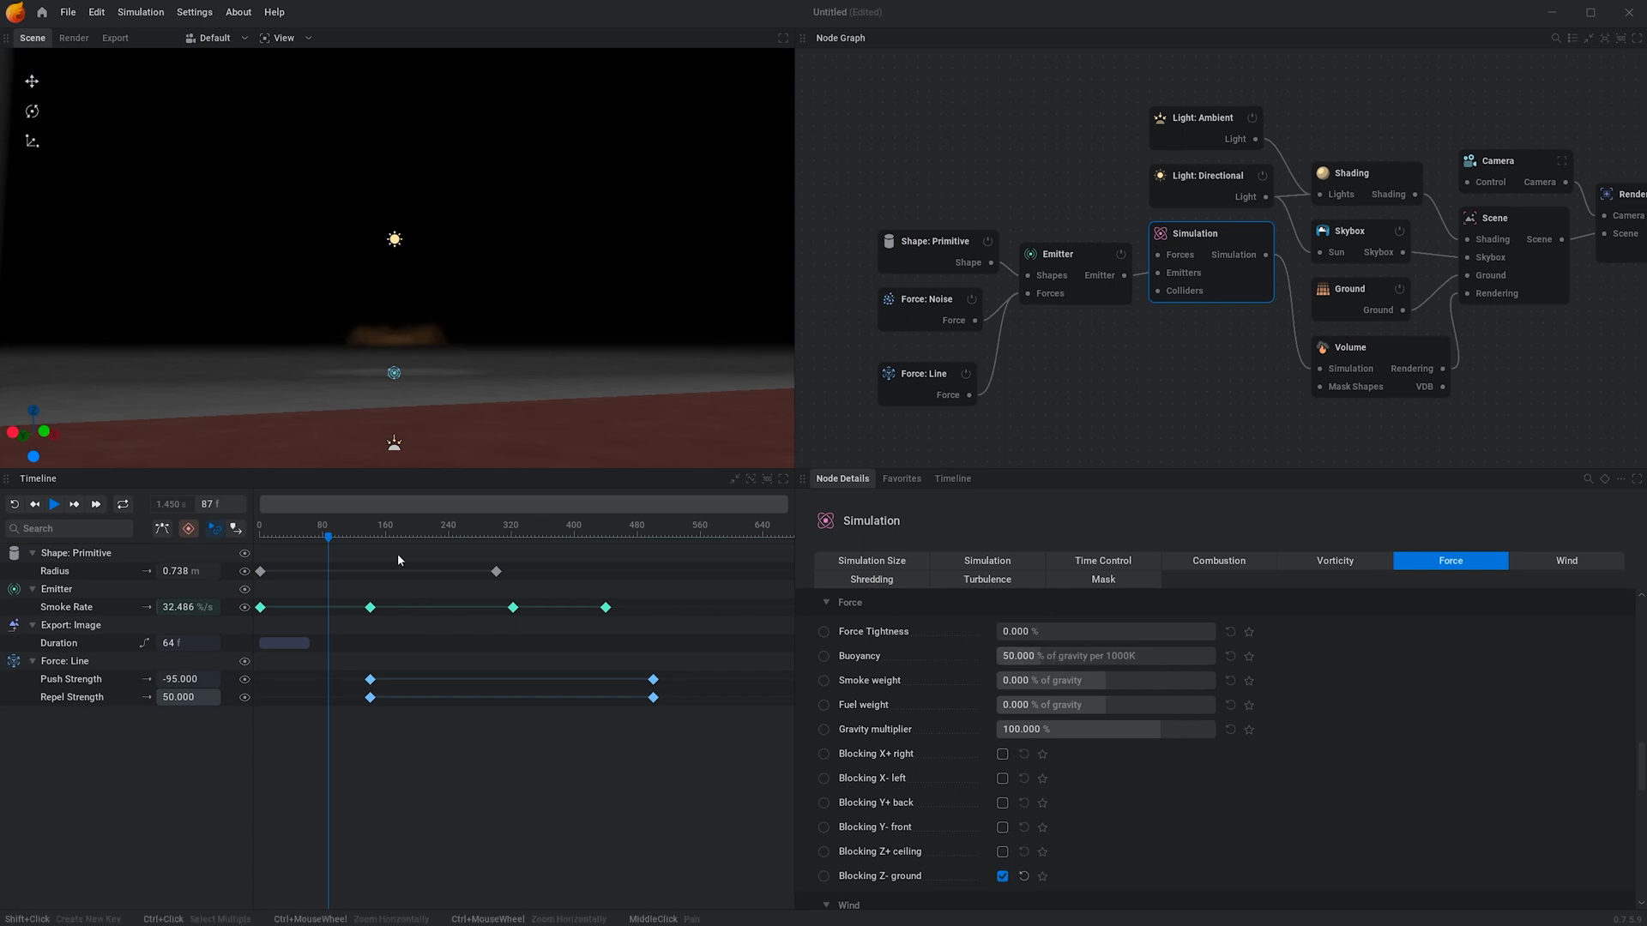
key("space")
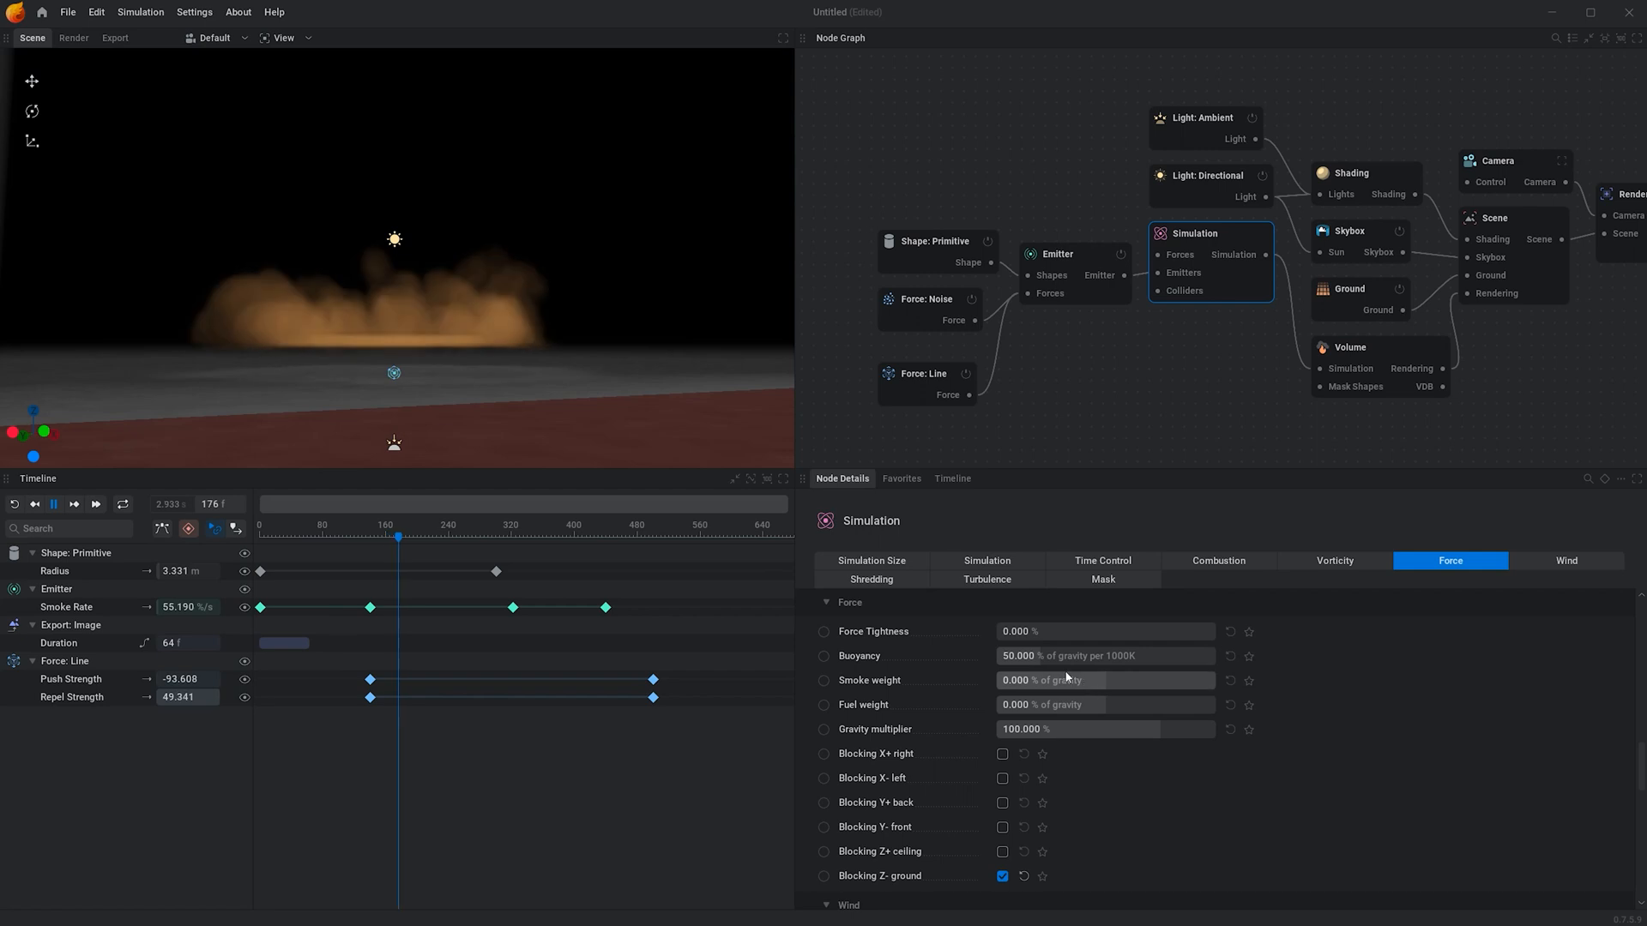
Try a Smoke weight of 250% of gravity with Buoyancy at 50% on the Simulation node.
left_click_drag(1050, 676, 1215, 676)
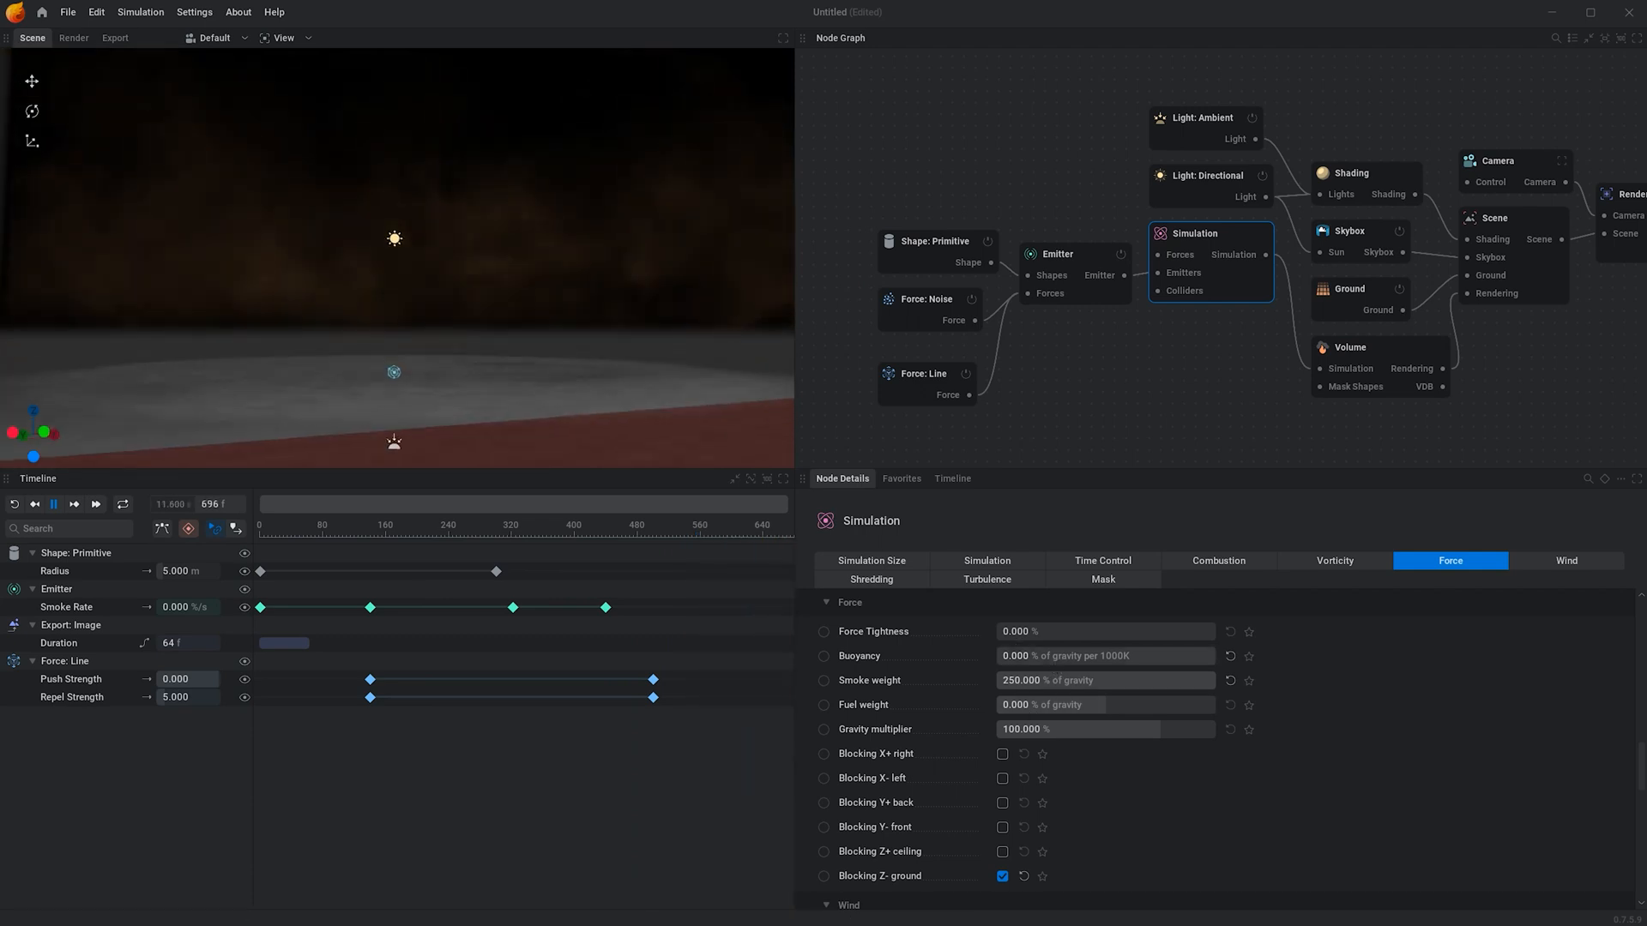
left_click(1062, 652)
type("50")
key("Return")
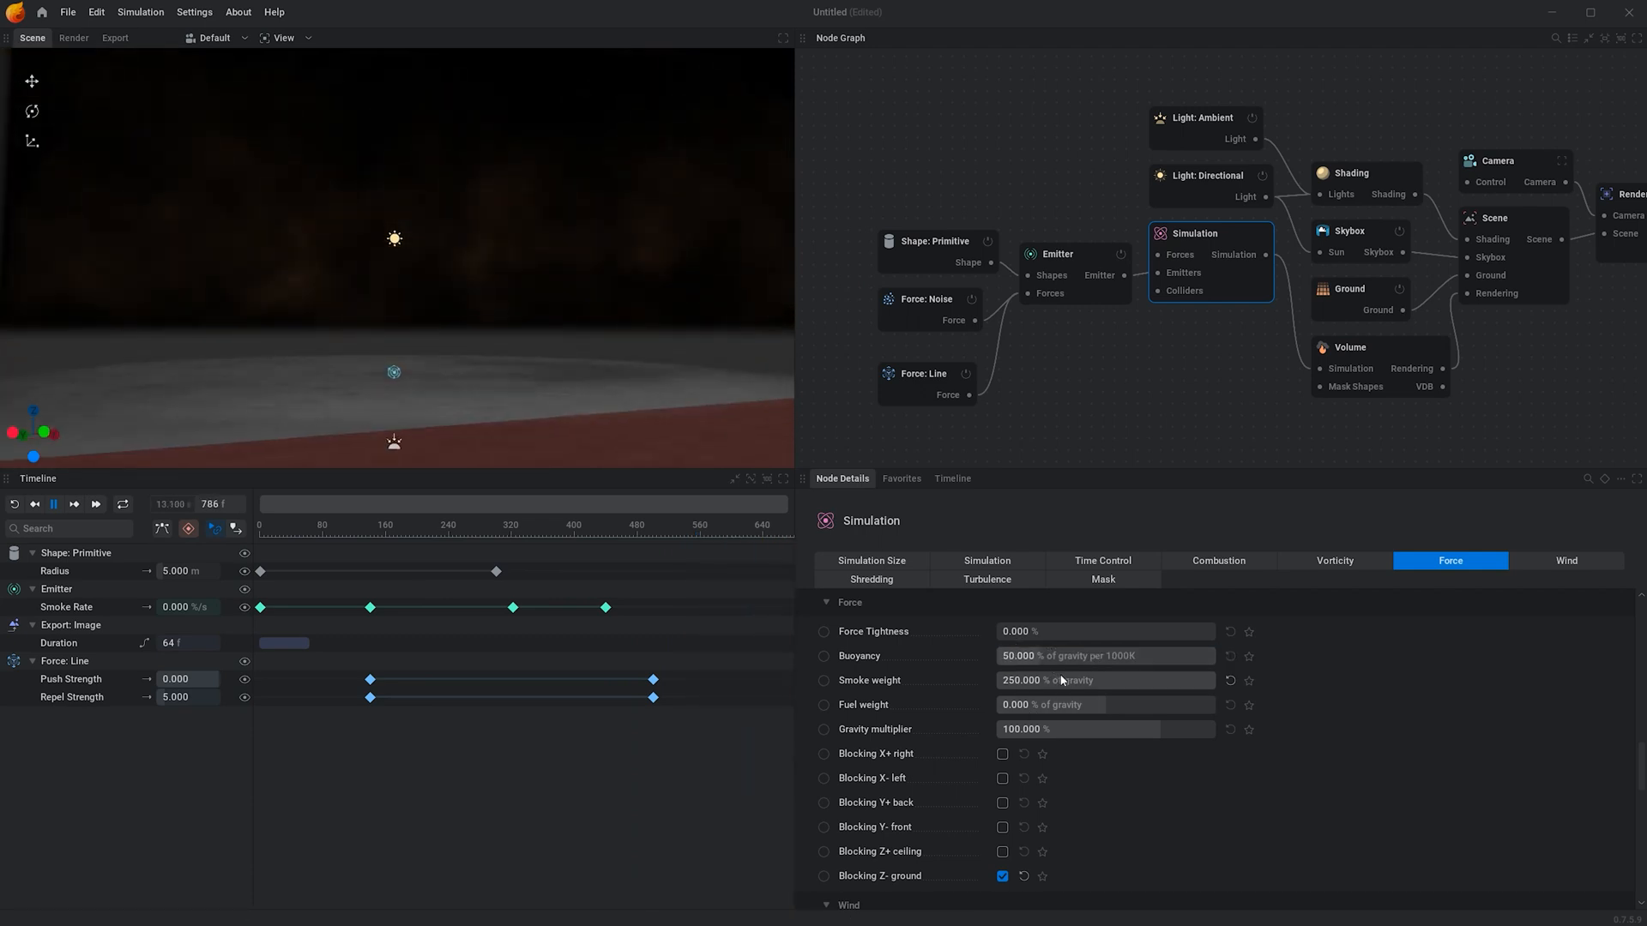
Try a reduced Smoke weight of 43.333% of gravity and replay the simulation from the start.
left_click(1053, 679)
type("105")
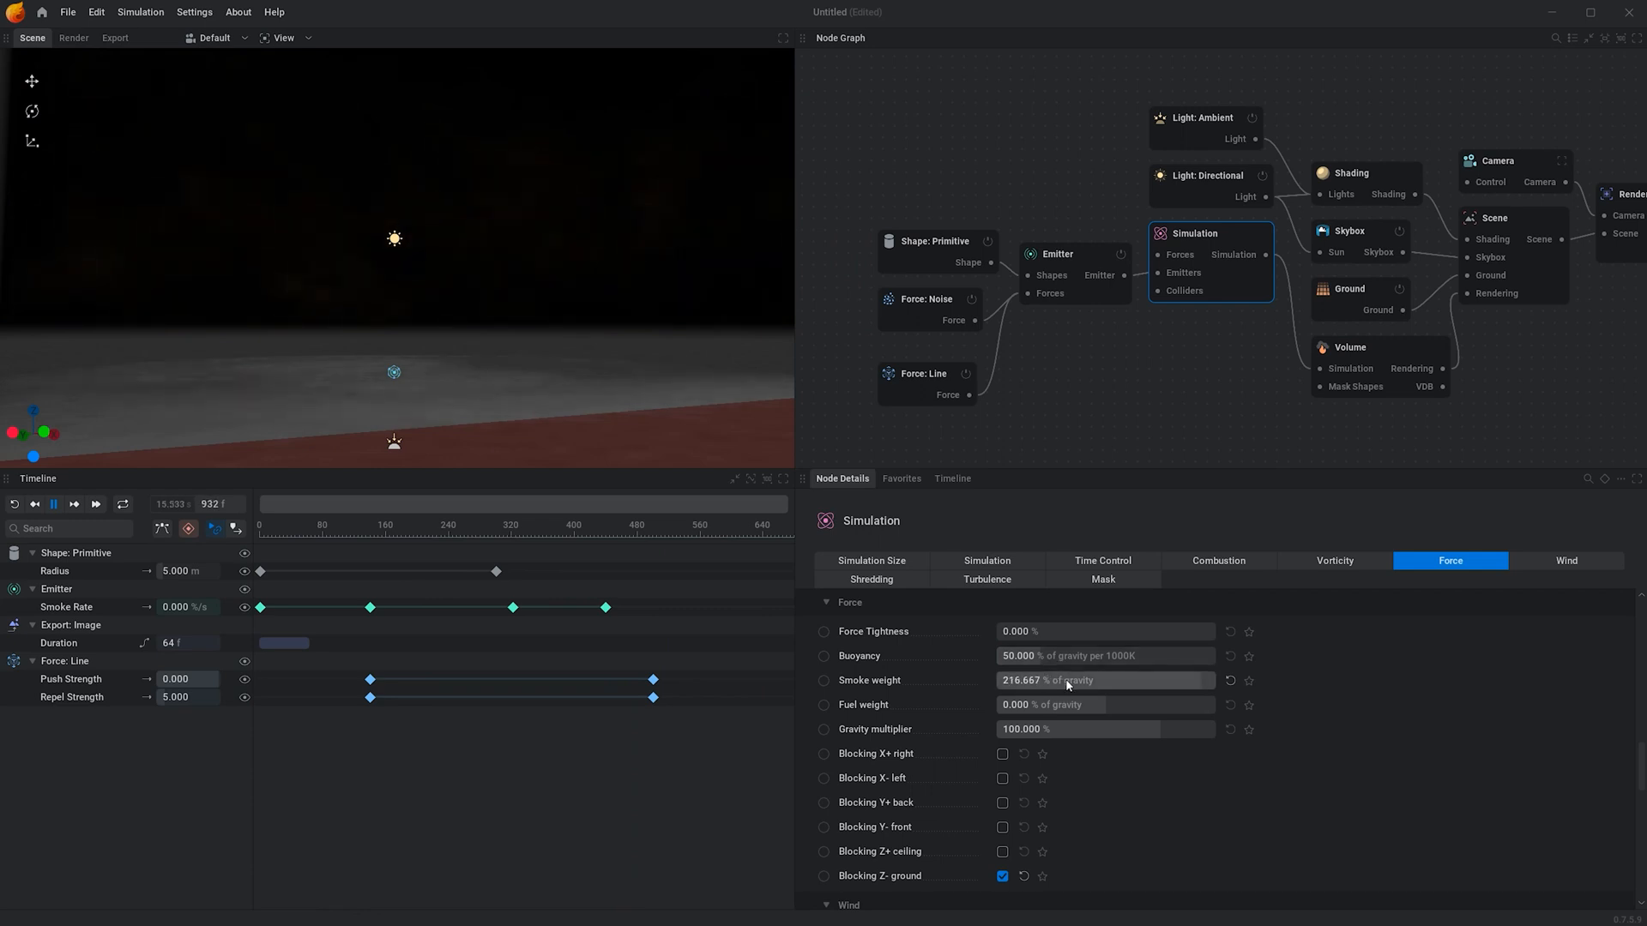
key("Return")
left_click_drag(1067, 683, 1036, 682)
left_click(15, 508)
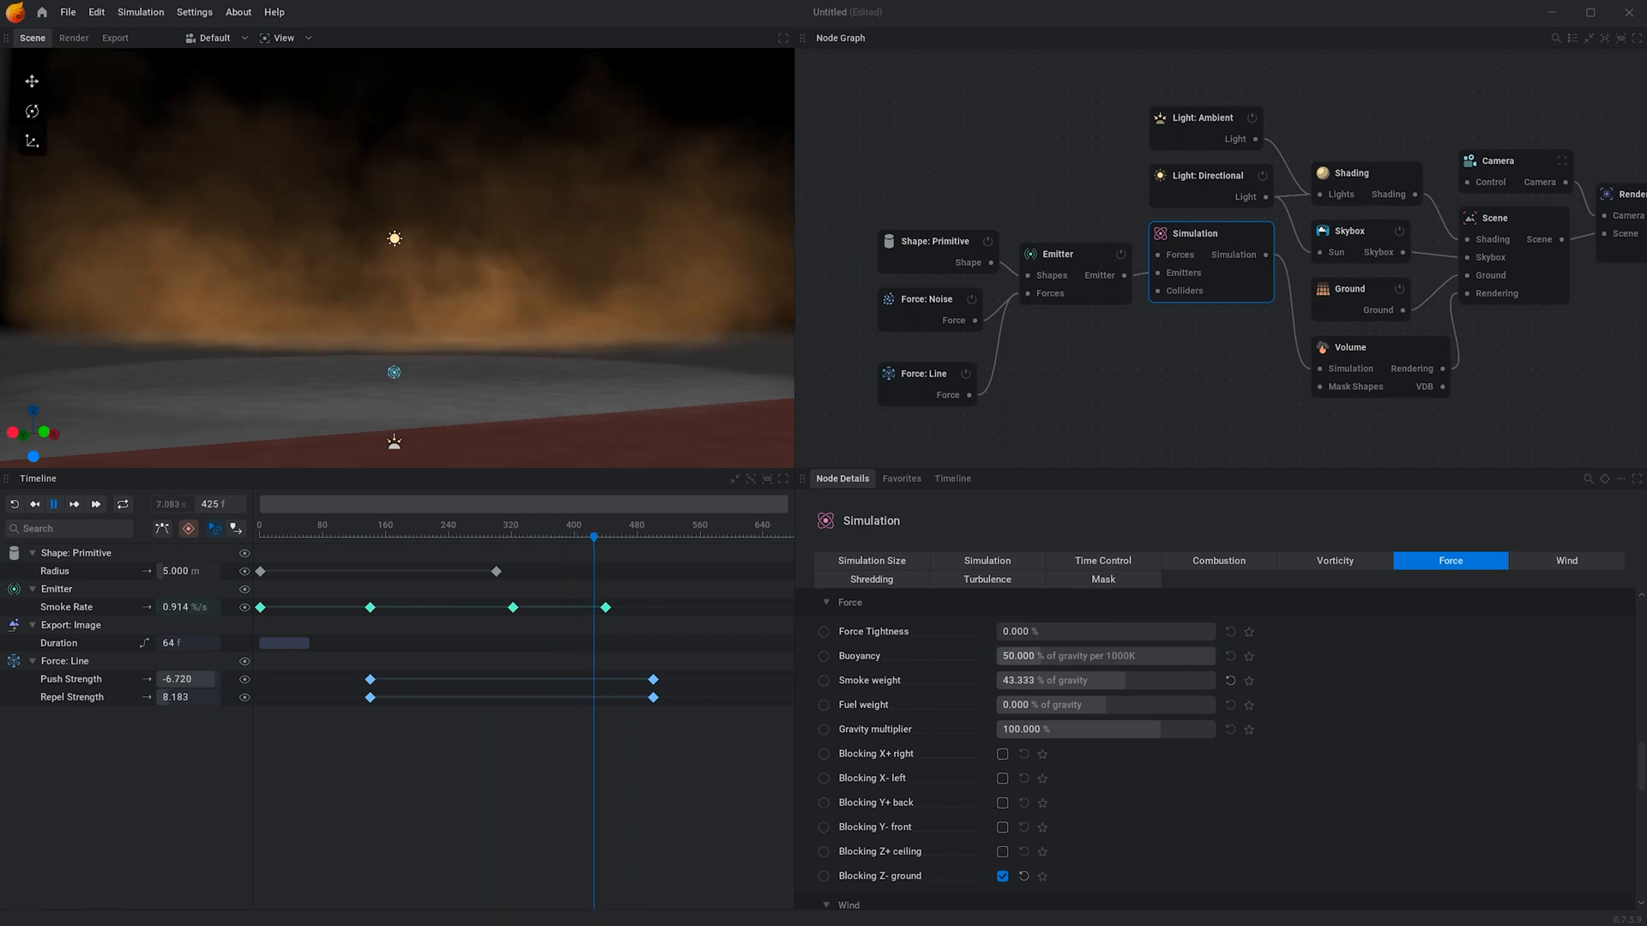
Set the Simulation node's Buoyancy to 250% and Smoke weight to 50% of gravity.
left_click(34, 504)
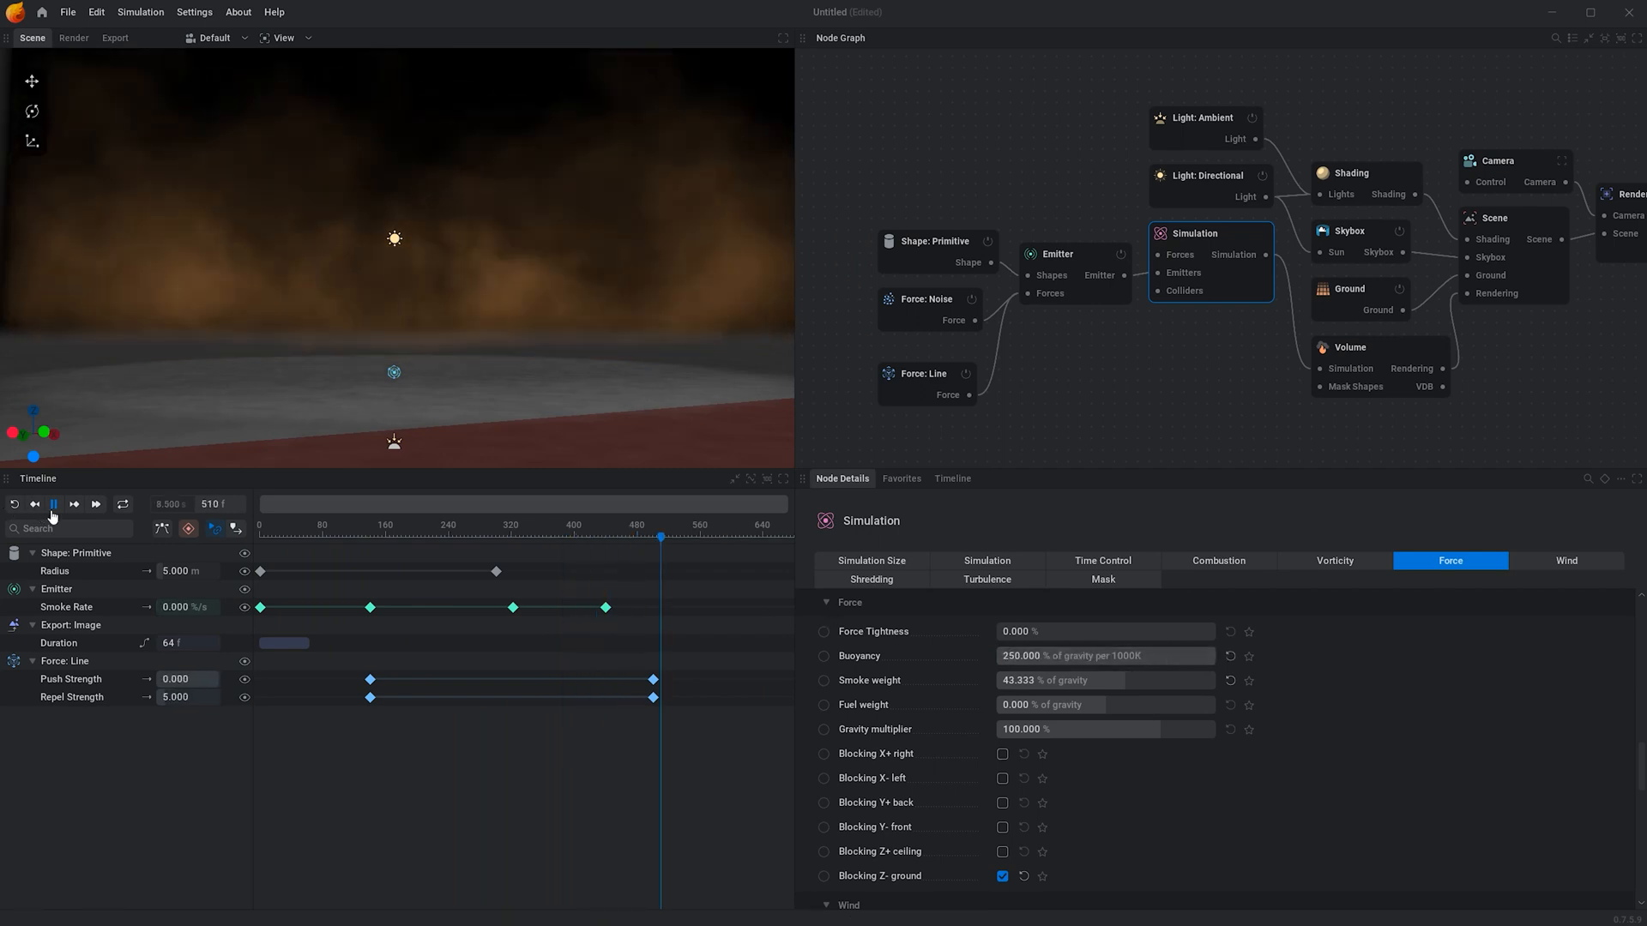
left_click_drag(1051, 681, 1061, 681)
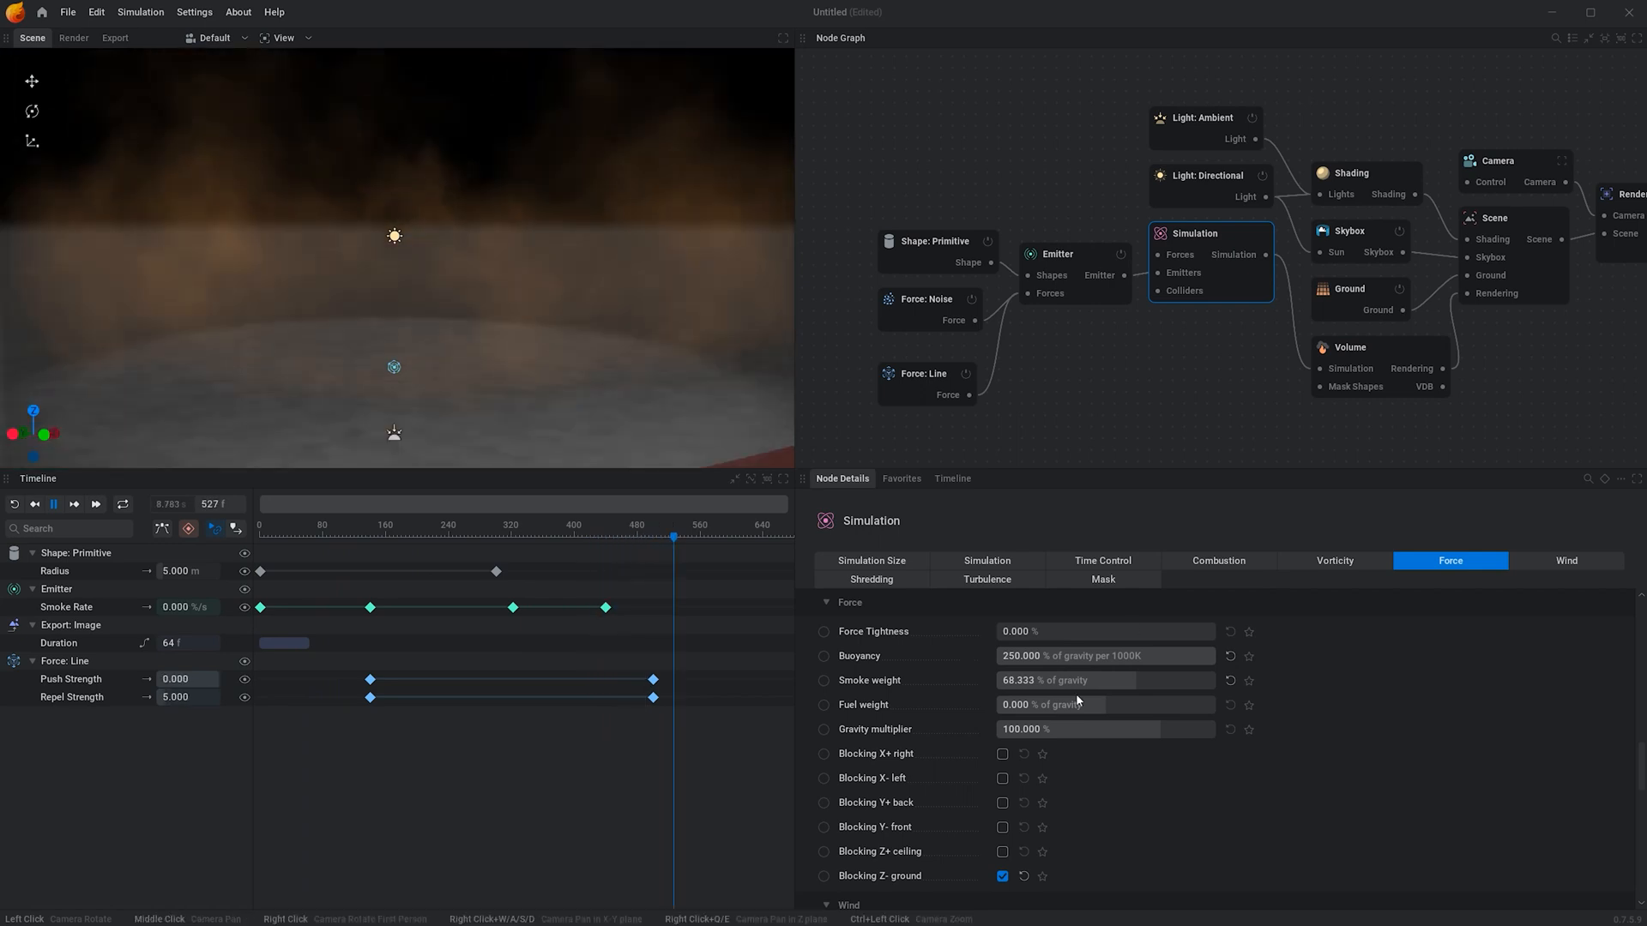
double_click(1096, 690)
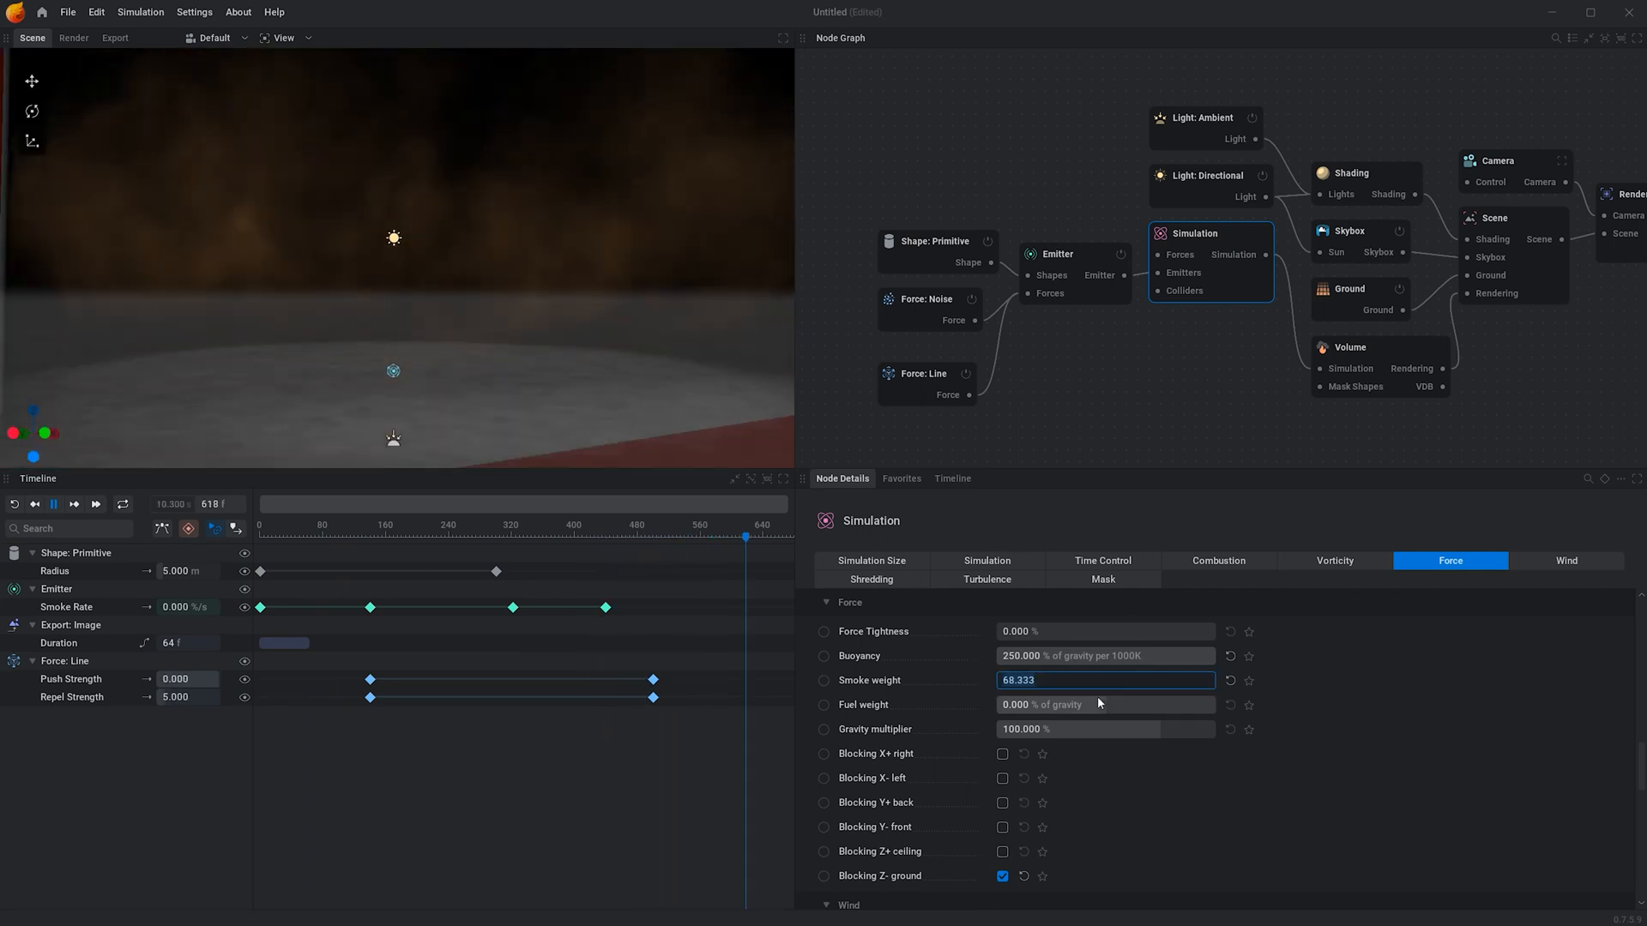
type("50")
key("Return")
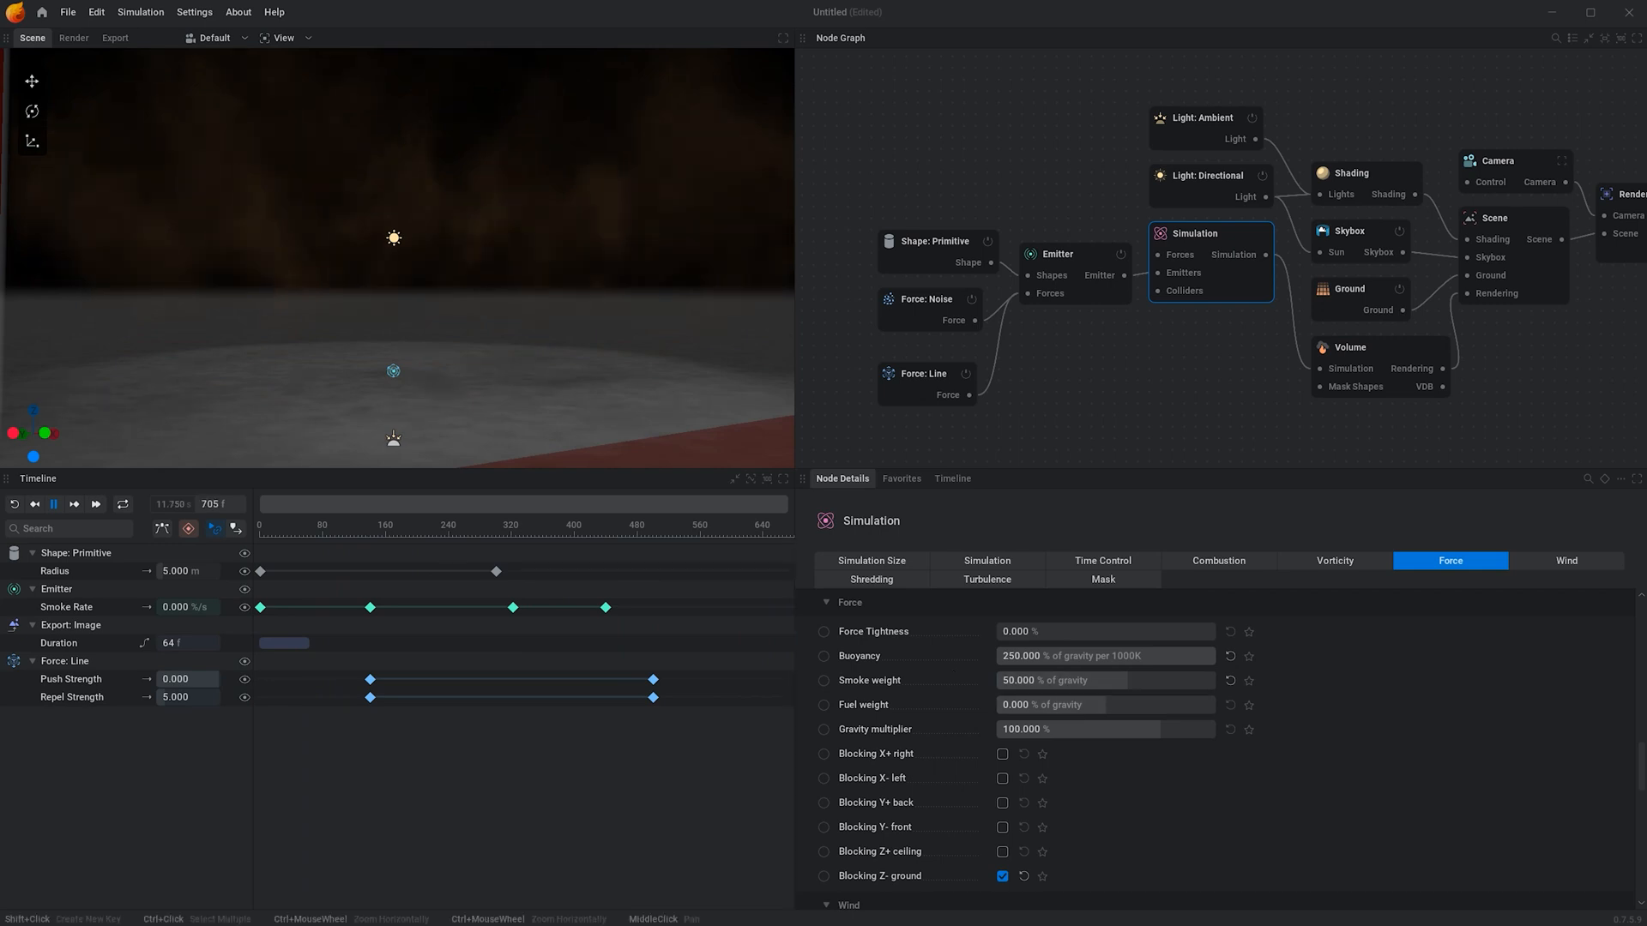
Replay the dust from a higher angle, pause it at frame 124, and reset the simulation to frame 0.
left_click_drag(549, 283, 1309, 741)
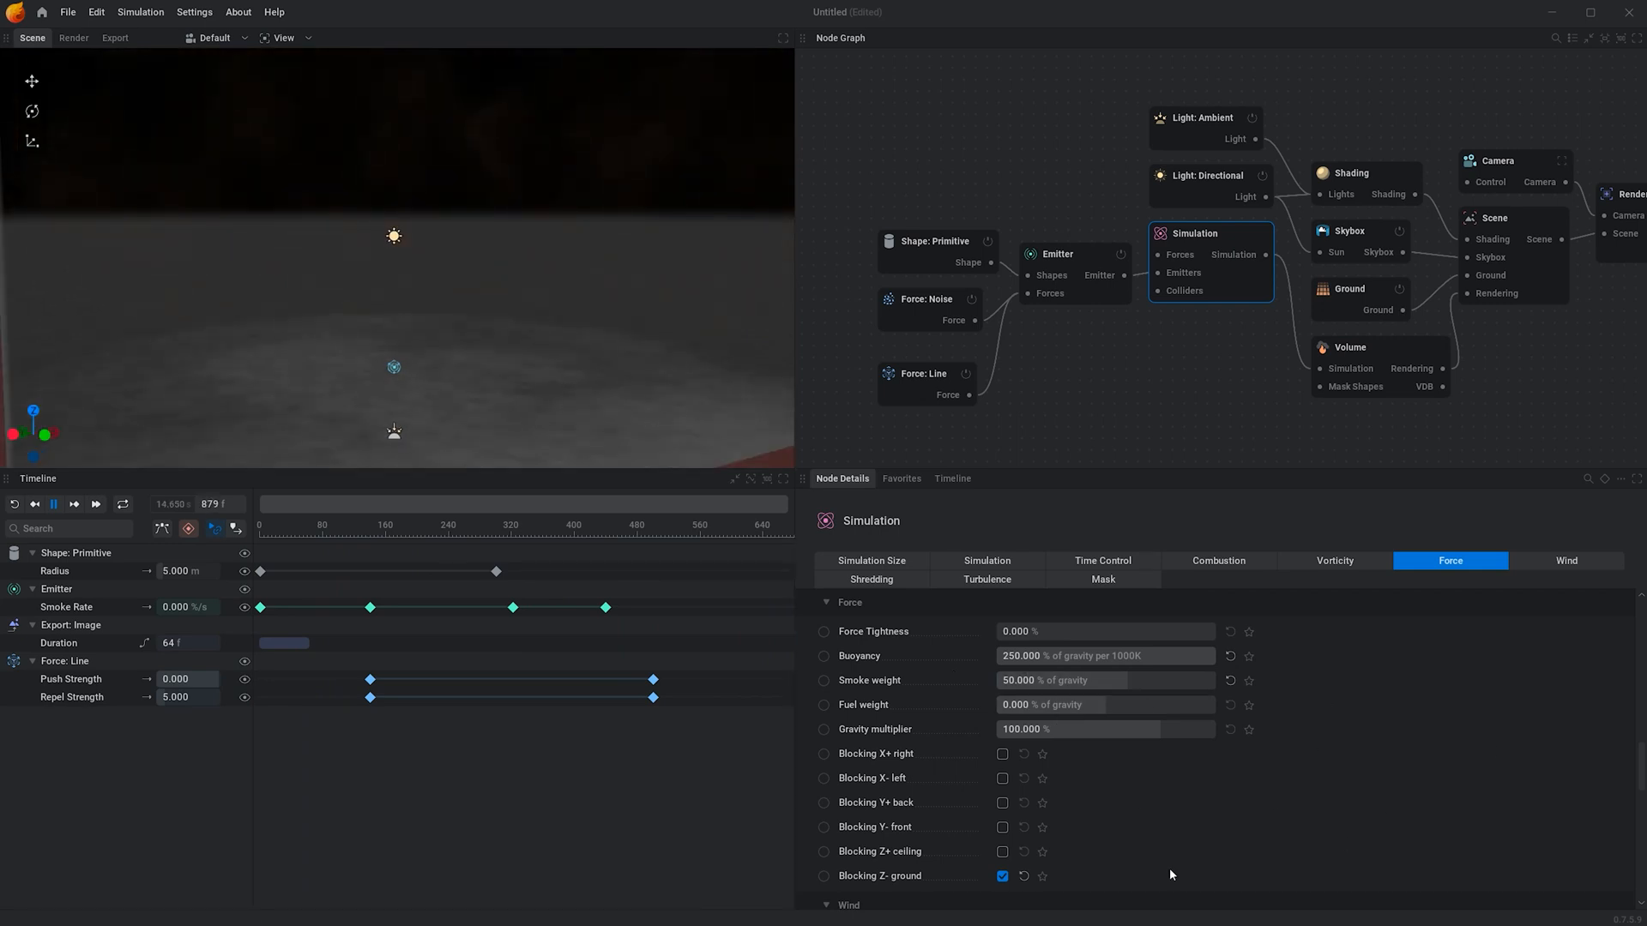
scroll(1360, 842, "up", 3)
left_click(52, 506)
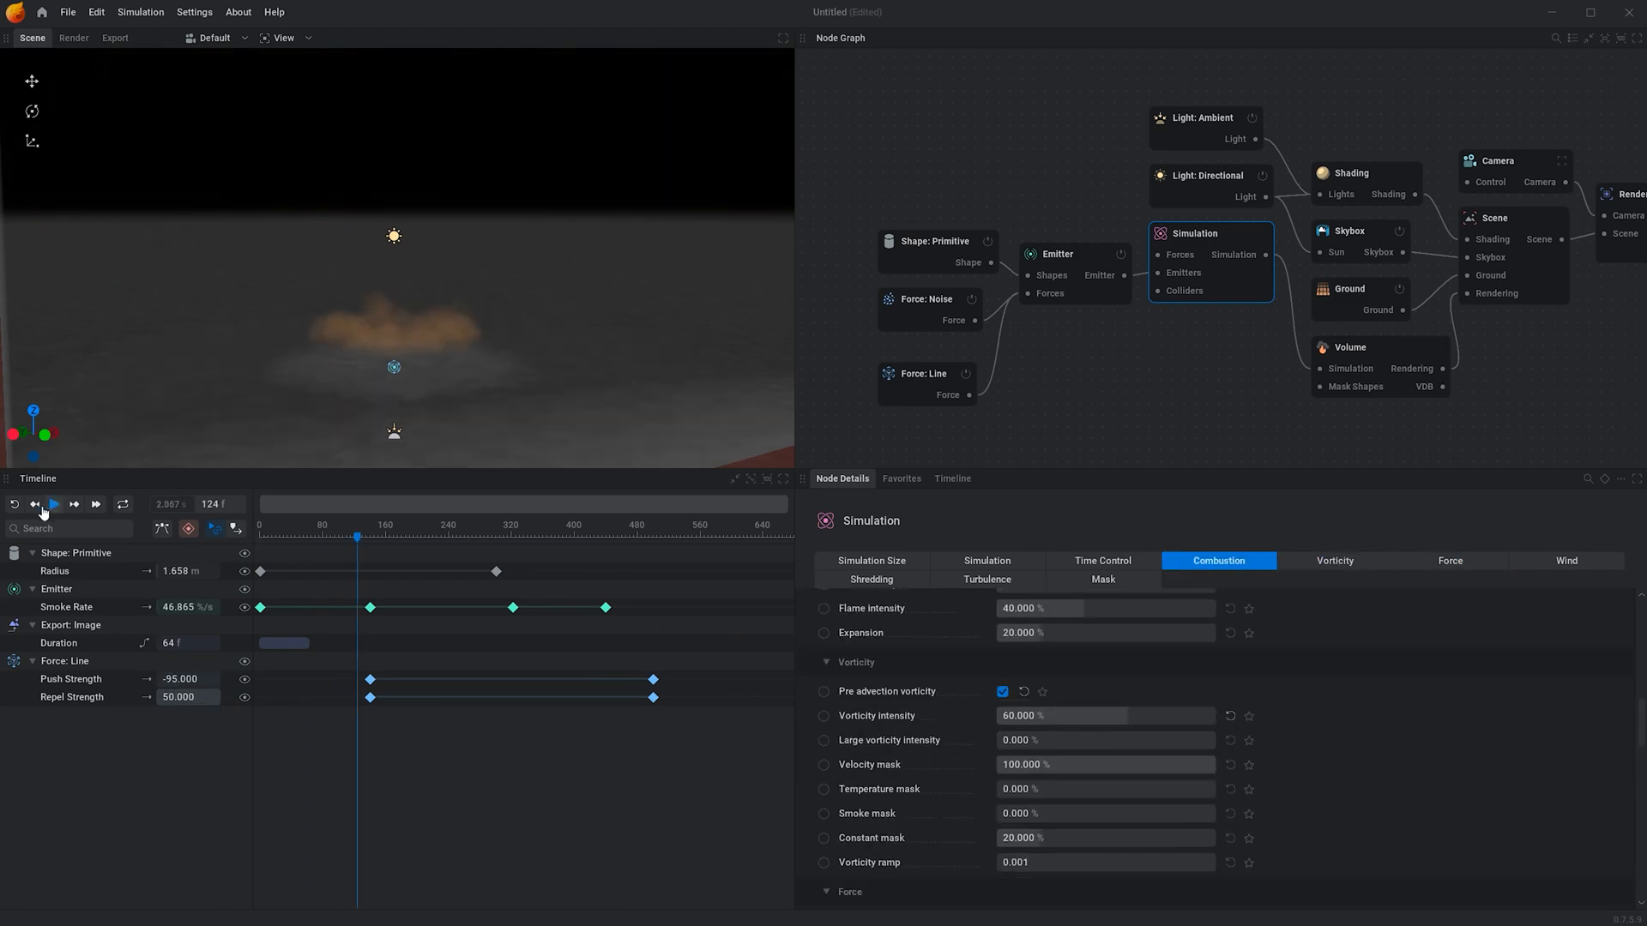
left_click(15, 504)
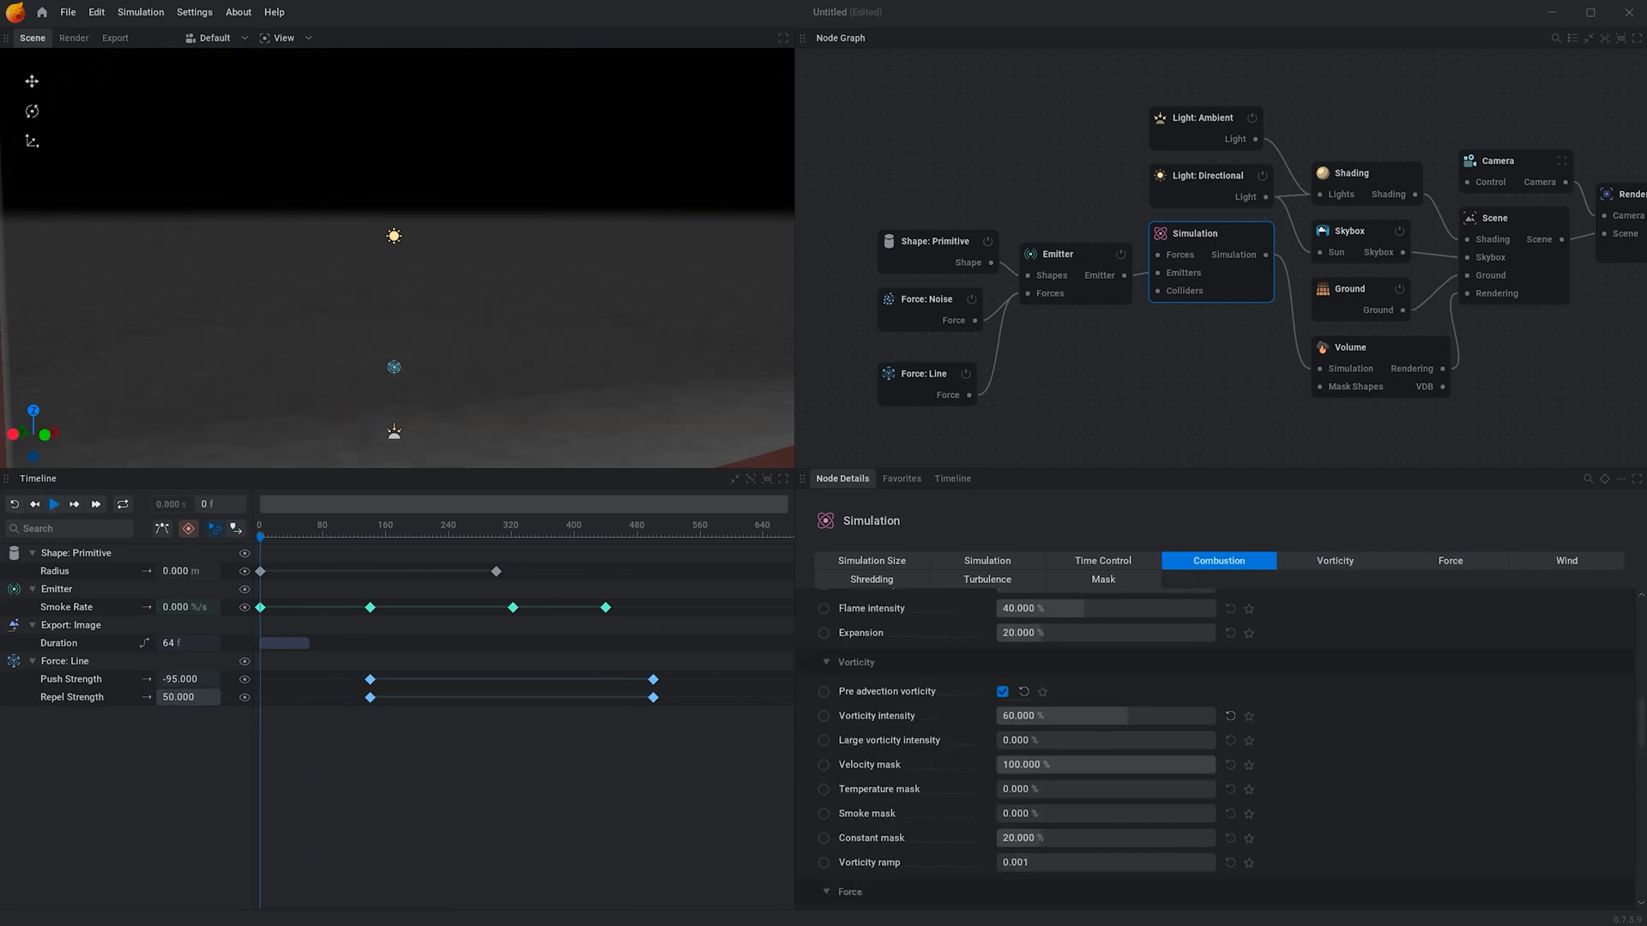
Switch to GPU-Z and examine the graphics card's temperature, memory and load sensors.
left_click_drag(1645, 78, 1181, 78)
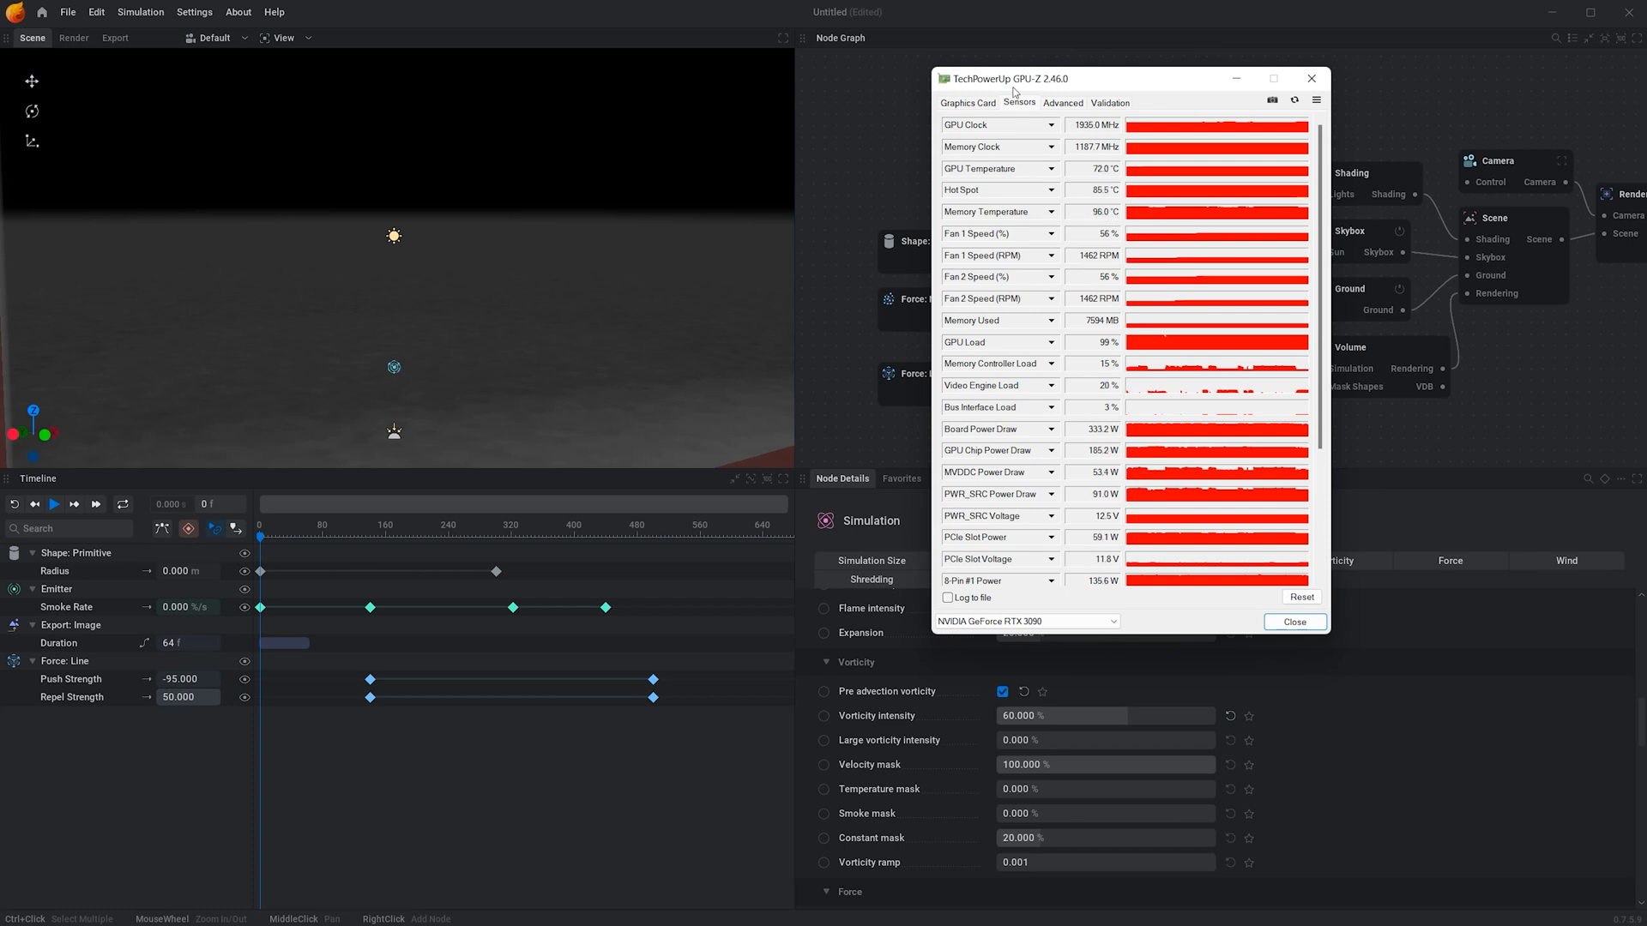
left_click_drag(1013, 89, 1151, 96)
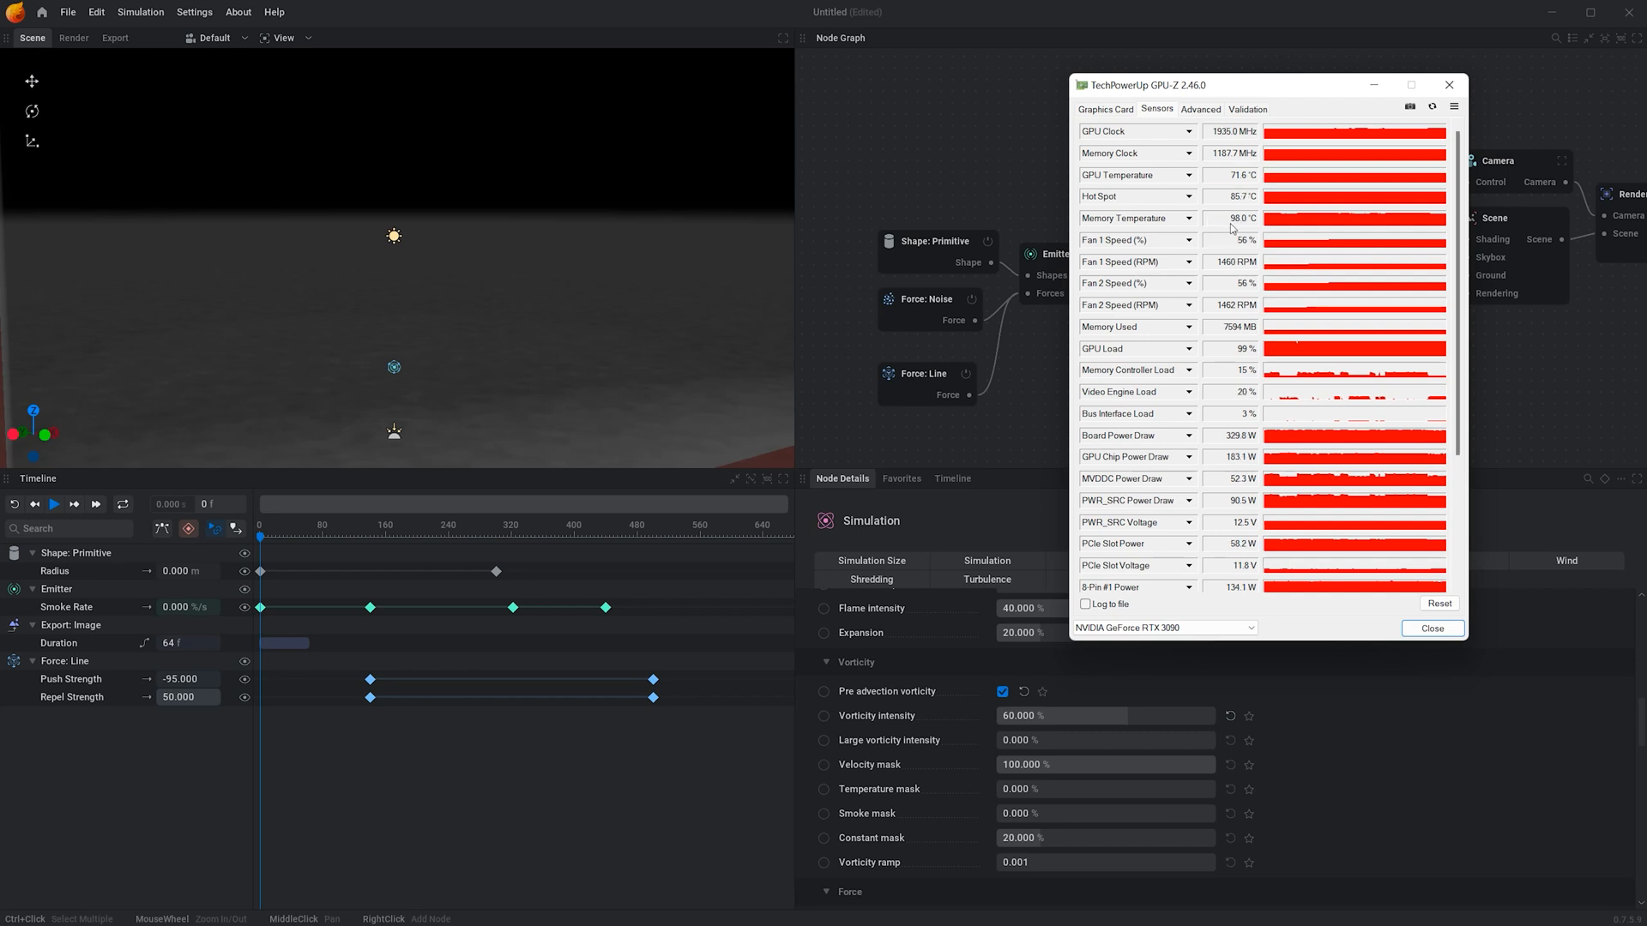
left_click_drag(1218, 82, 1296, 90)
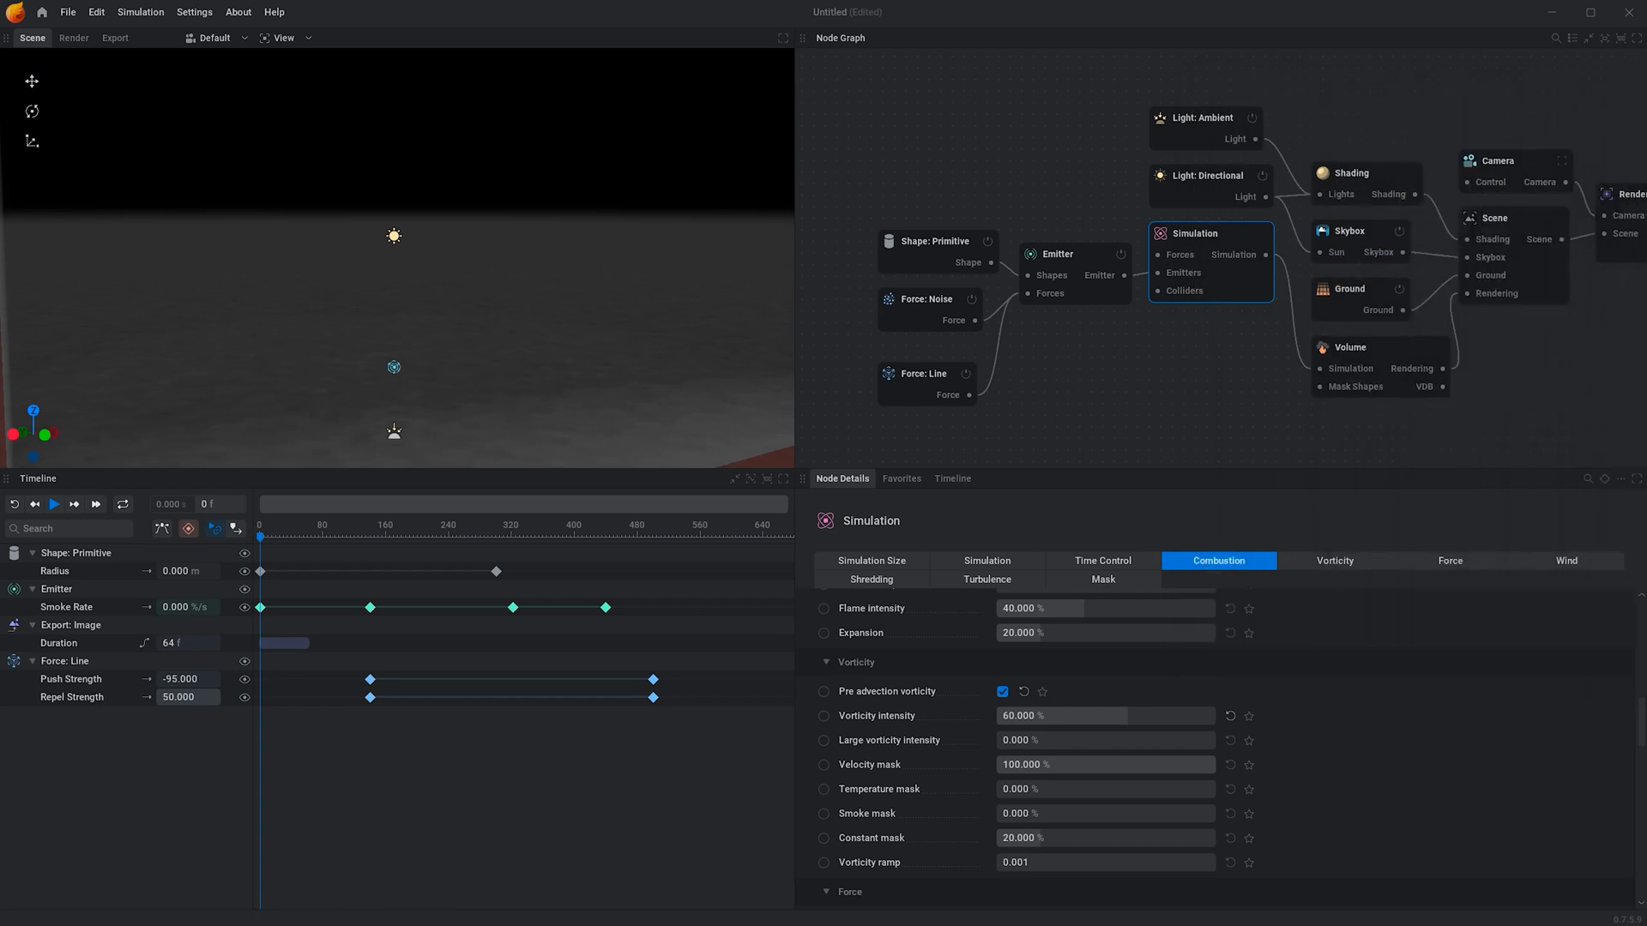
Play the simulation from the start, pause it at about frame 256, and examine the dust ring from above.
left_click(52, 504)
left_click(53, 506)
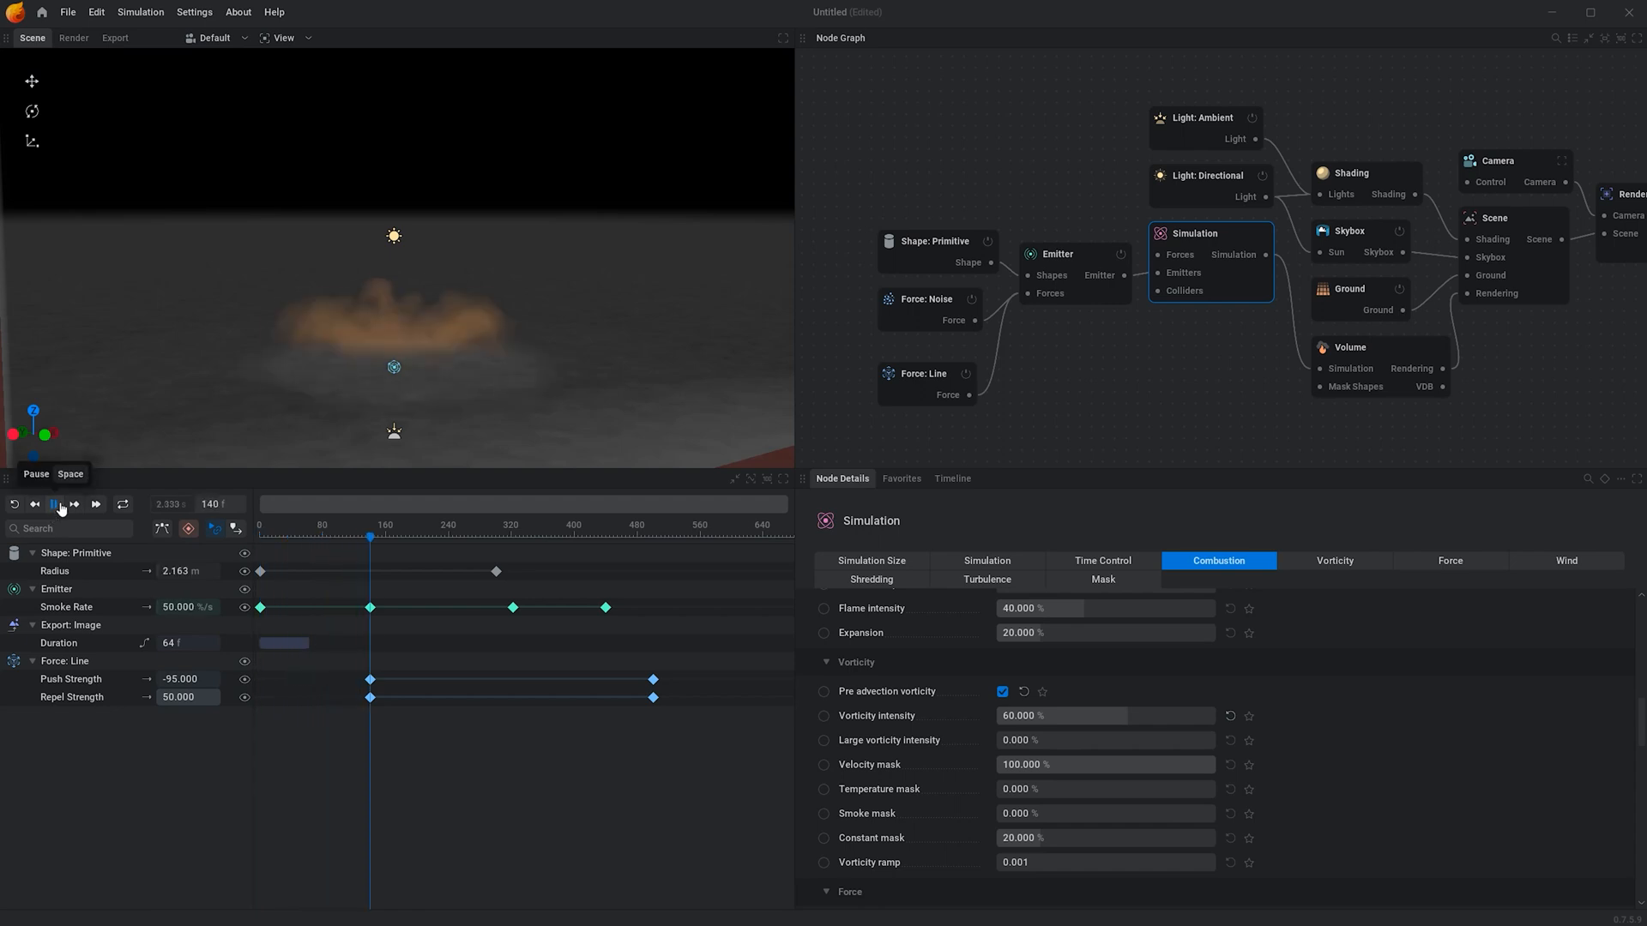
left_click(59, 513)
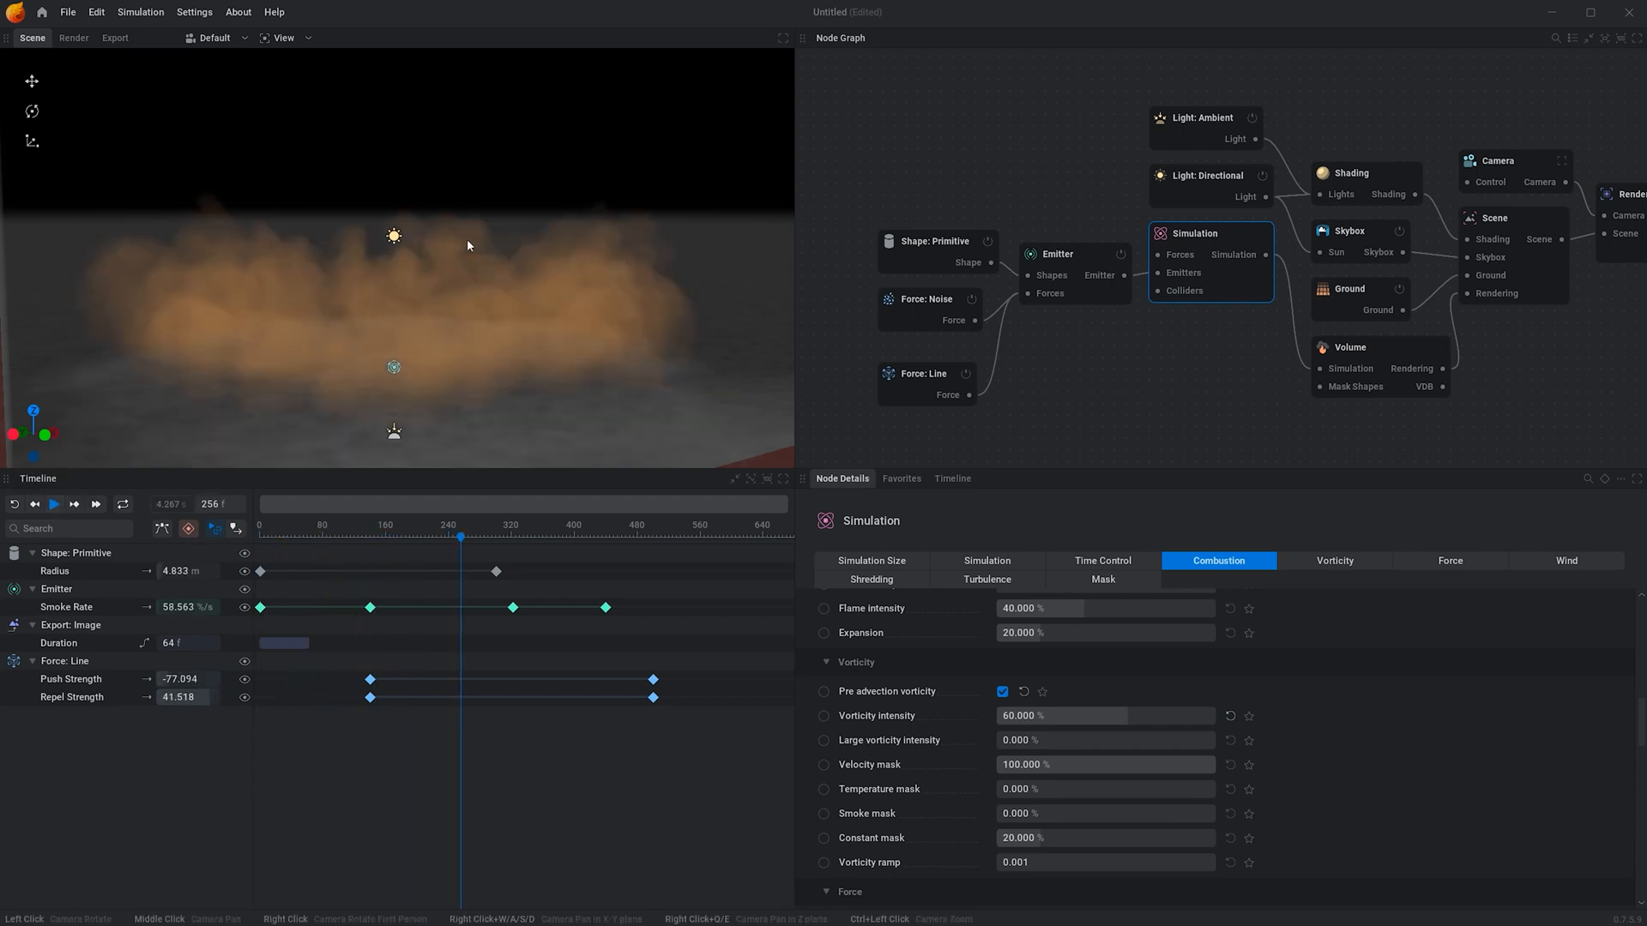
left_click_drag(439, 241, 434, 284)
scroll(429, 227, "down", 4)
left_click_drag(429, 227, 441, 266)
scroll(428, 227, "up", 4)
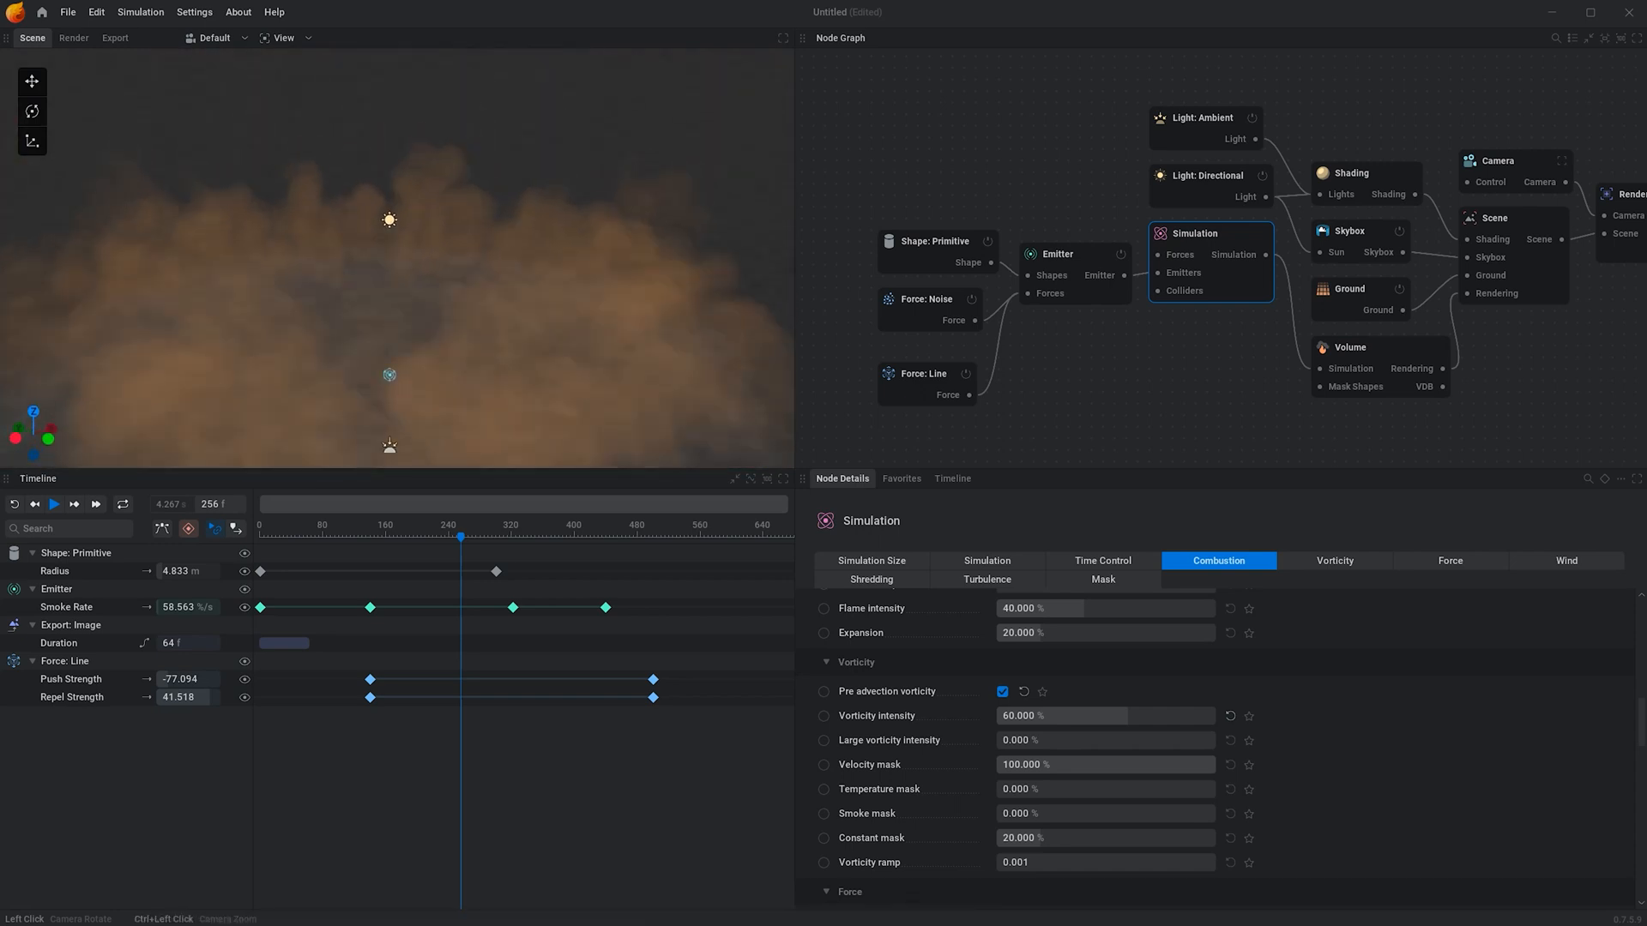
scroll(431, 221, "up", 3)
scroll(435, 219, "down", 4)
scroll(441, 199, "down", 4)
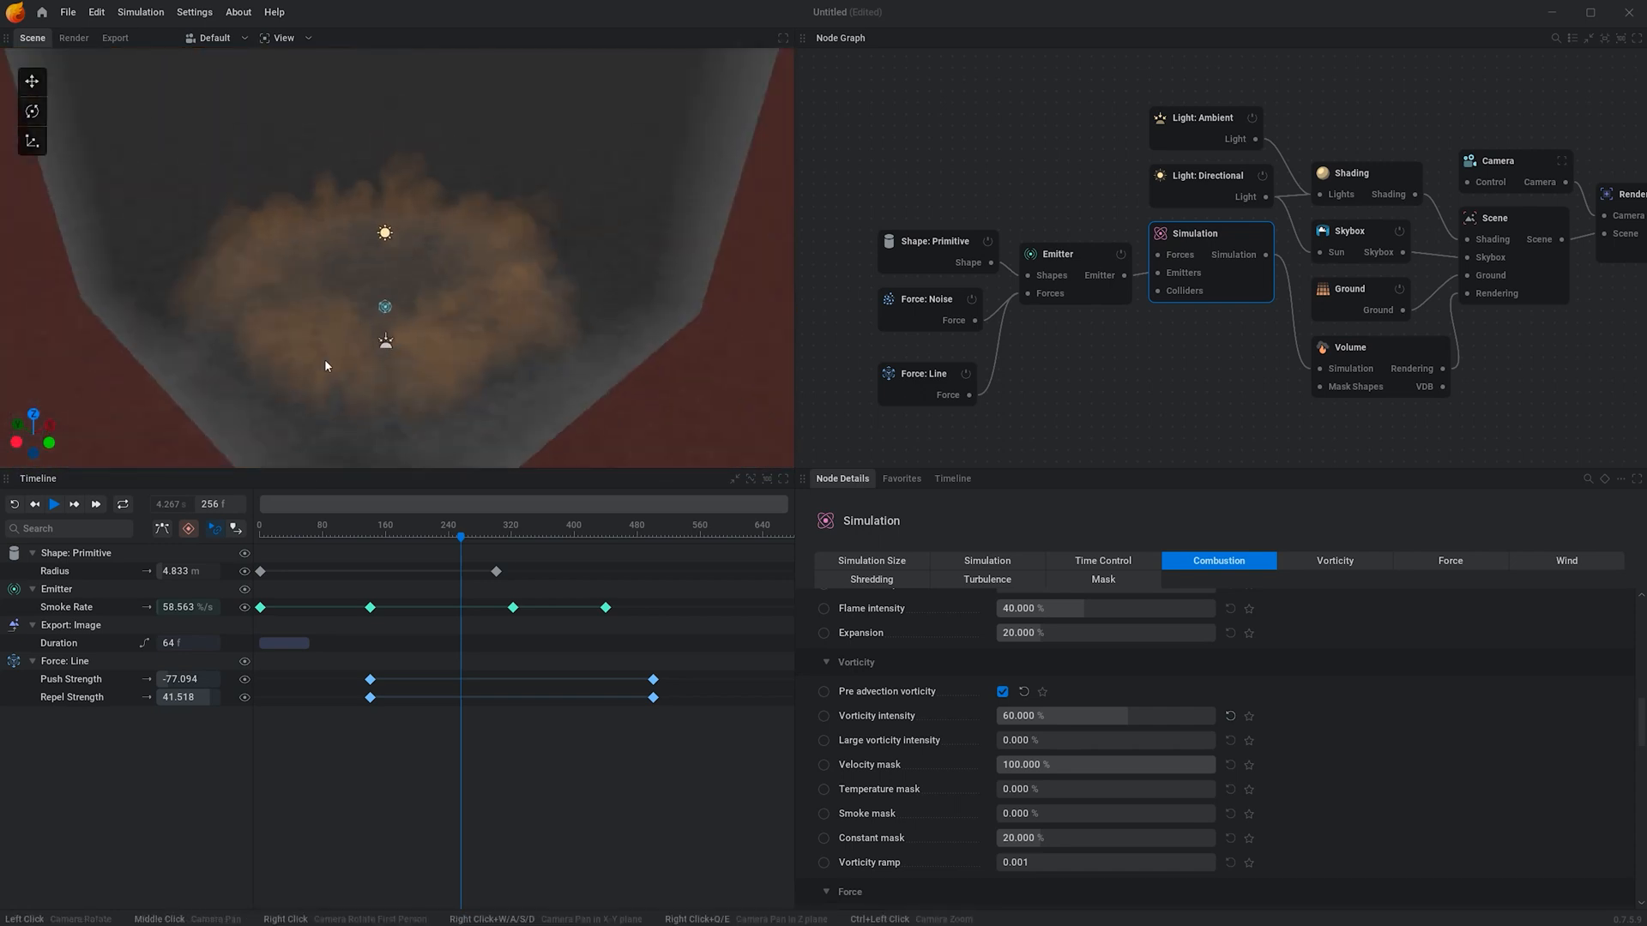
Replay the simulation, pause it at about frame 312, and examine the dust cloud from a low, close viewpoint.
left_click(15, 505)
left_click(54, 505)
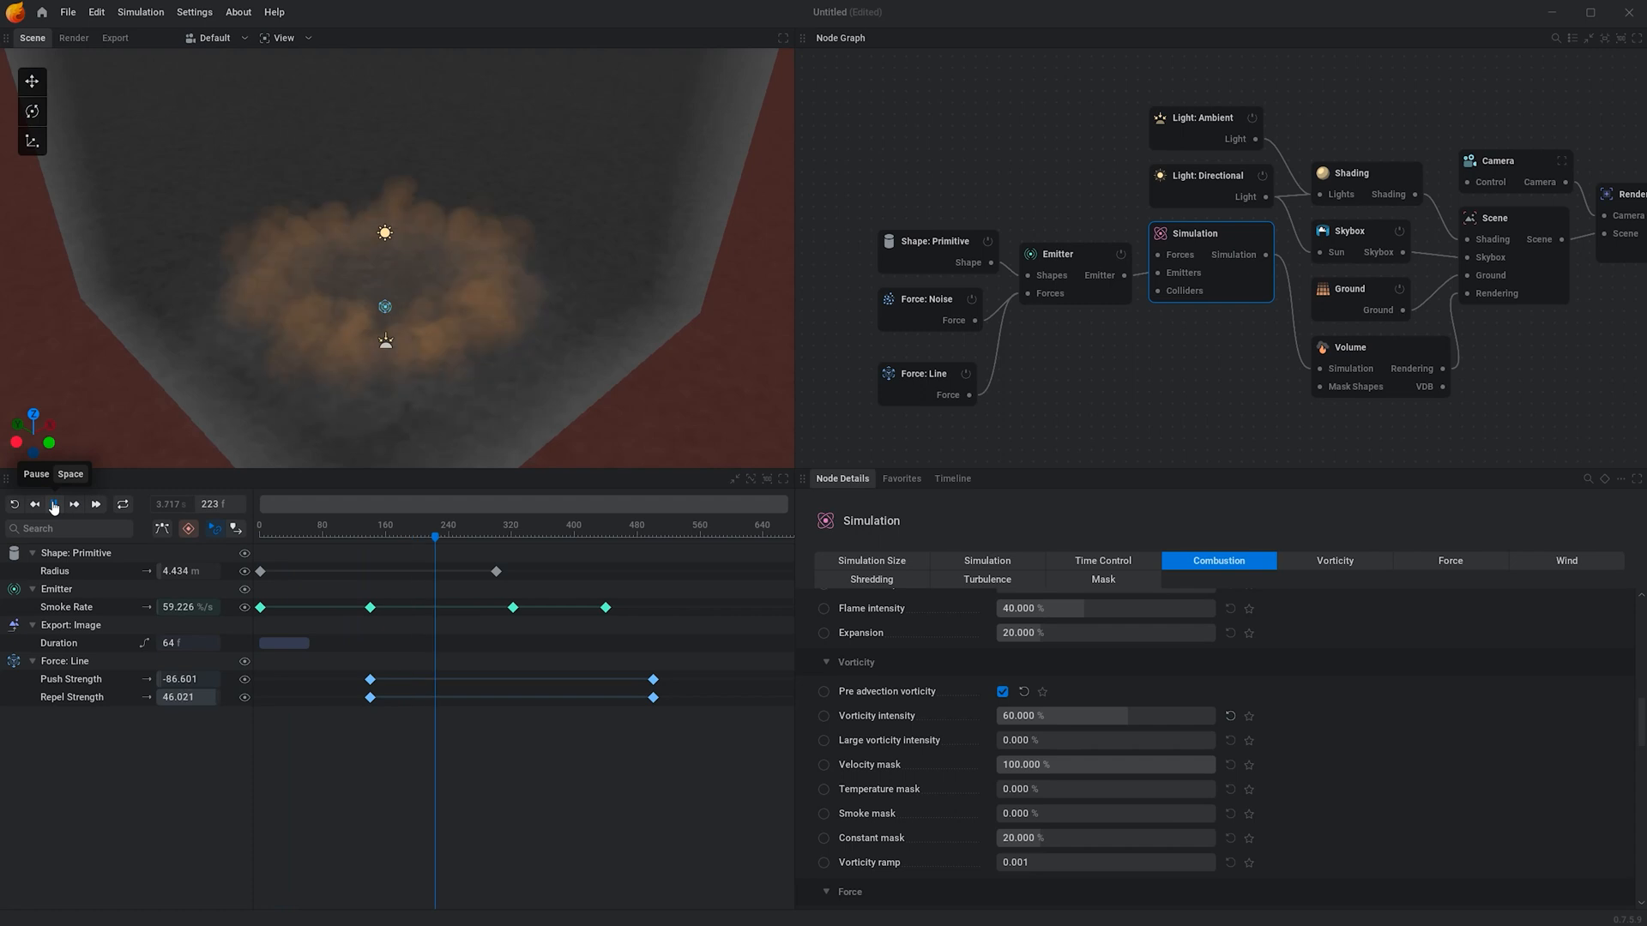
left_click(54, 505)
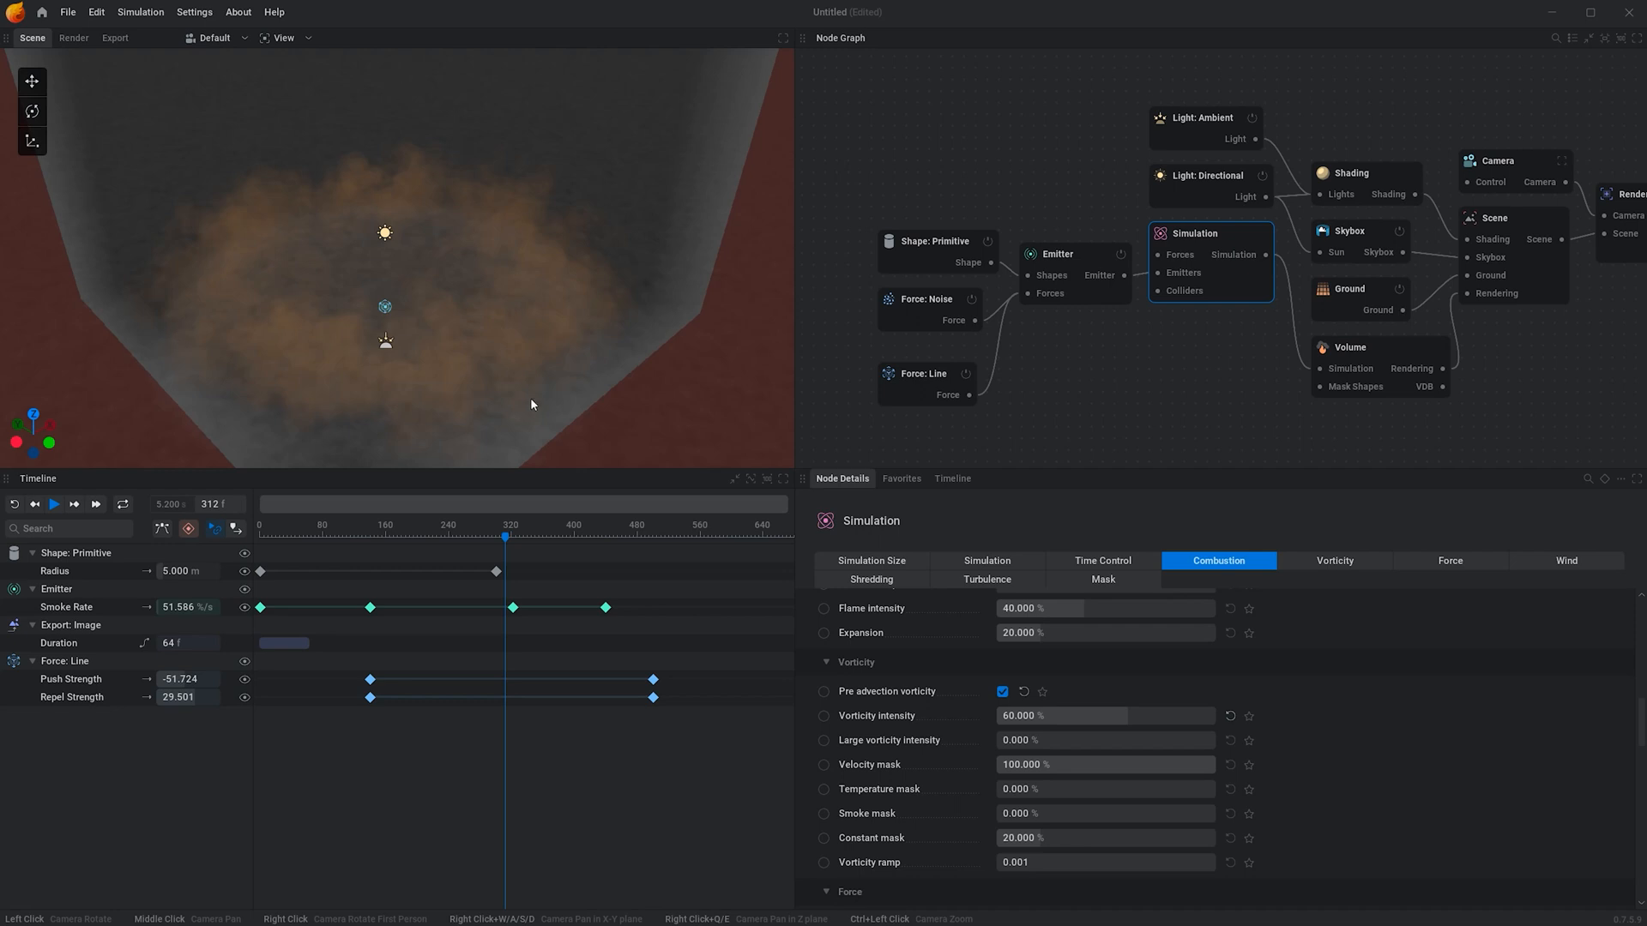
left_click_drag(437, 409, 433, 219)
scroll(520, 287, "up", 3)
scroll(419, 248, "up", 3)
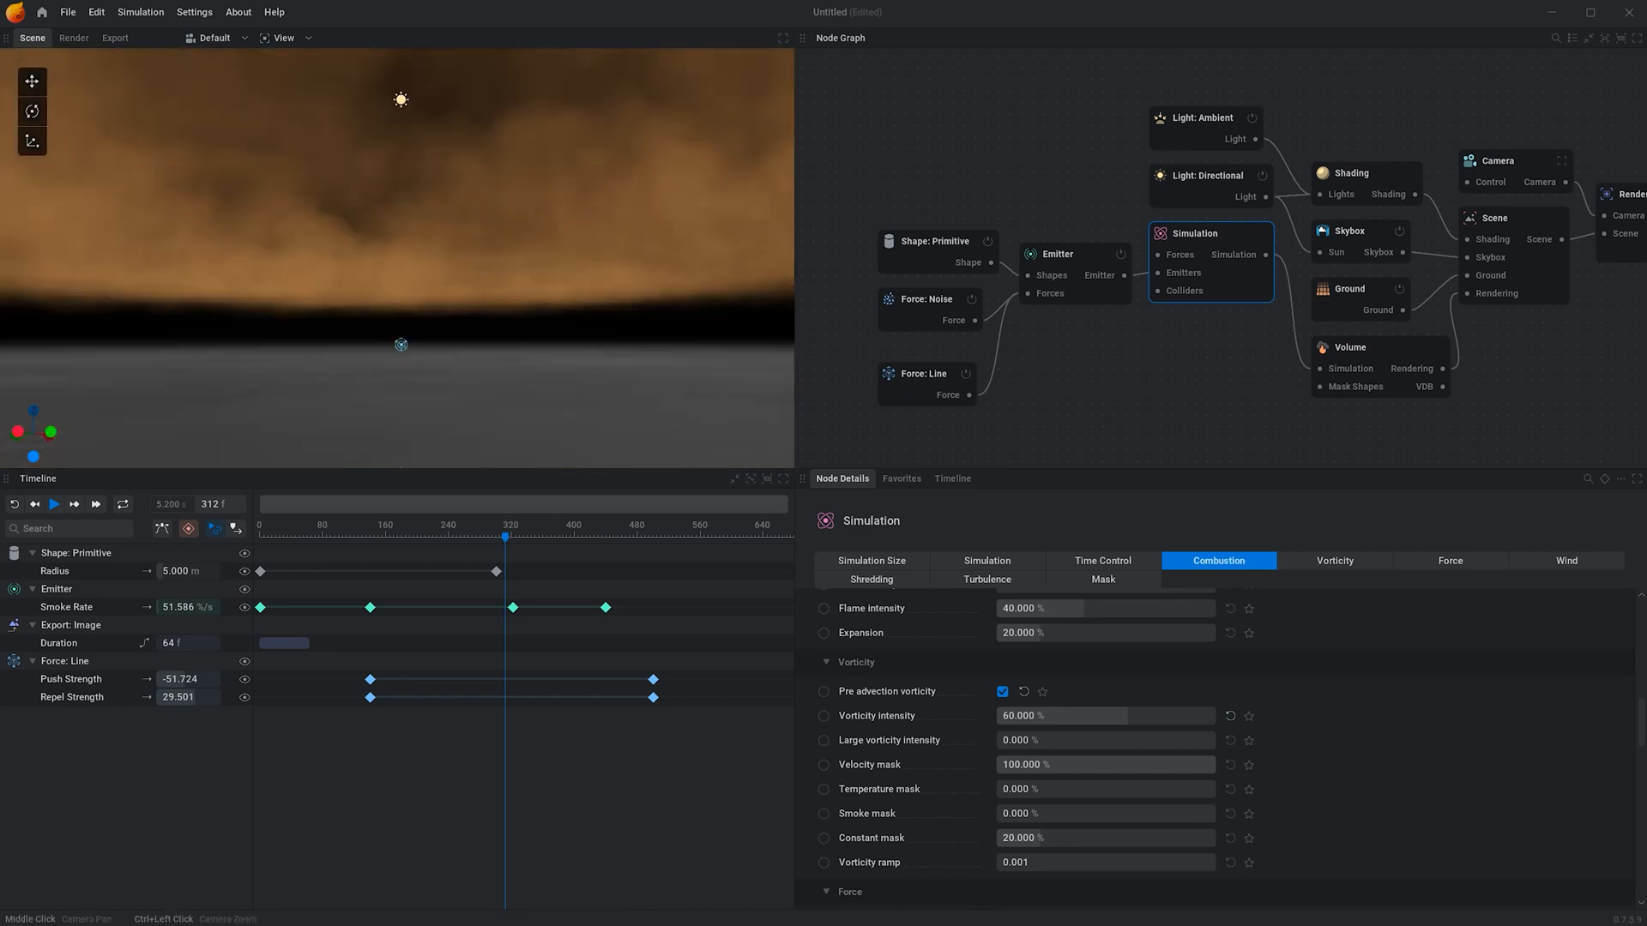
scroll(419, 249, "up", 1)
middle_click_drag(419, 248, 475, 206)
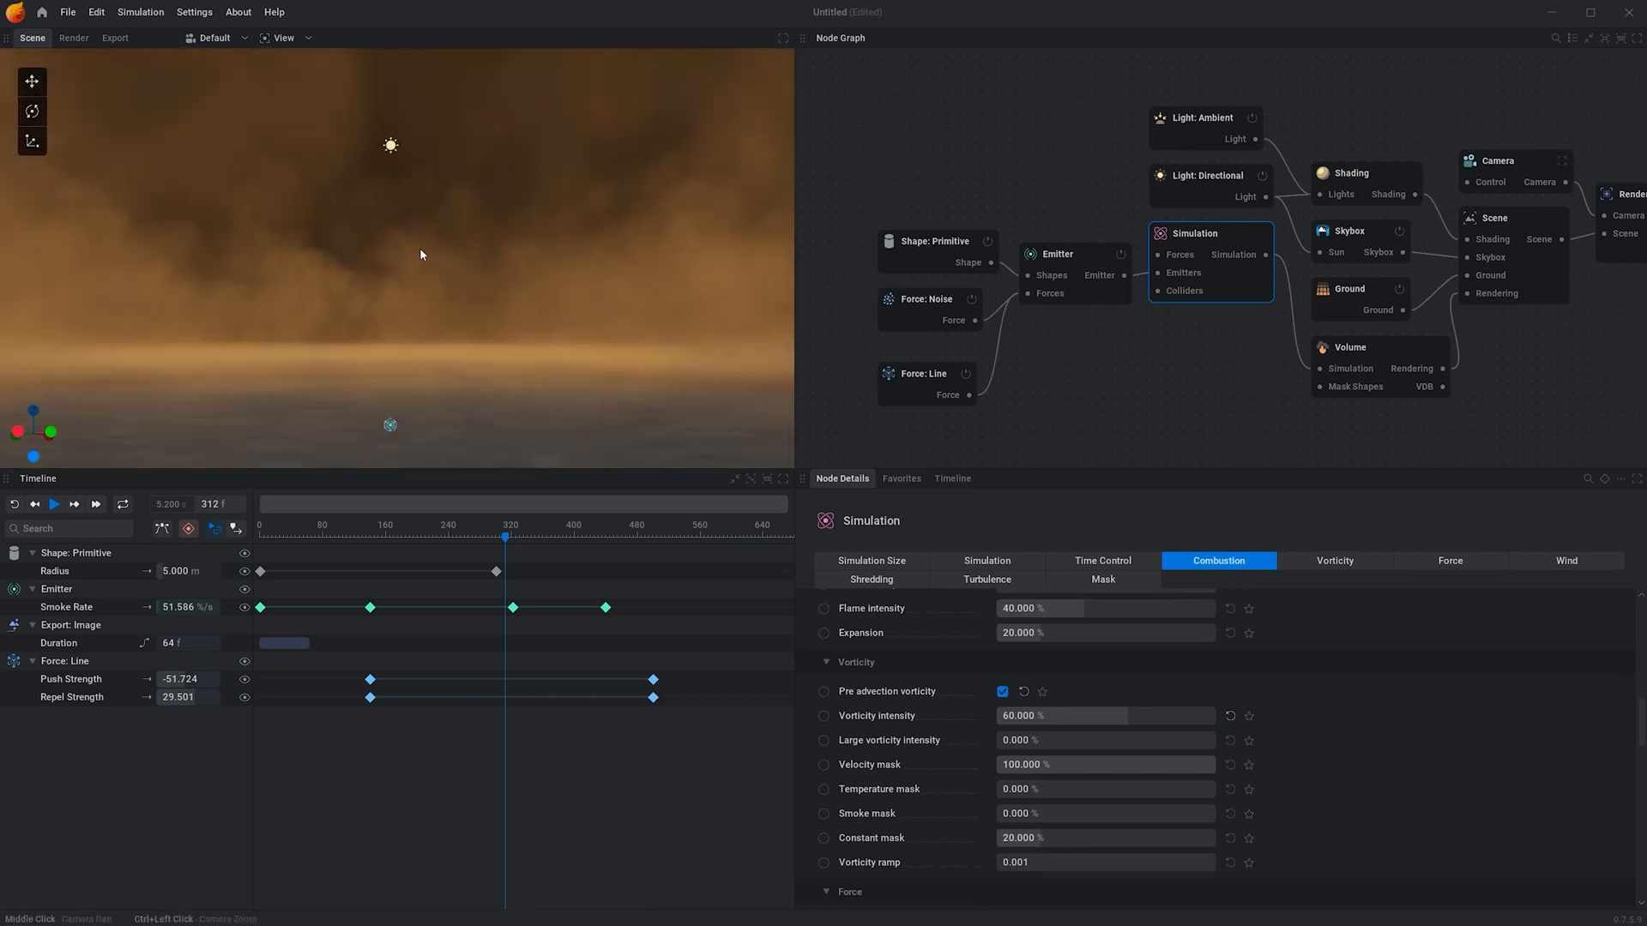
scroll(419, 255, "up", 1)
Replay the simulation from the start in the close ground-level view and pause it at about frame 412.
left_click(14, 504)
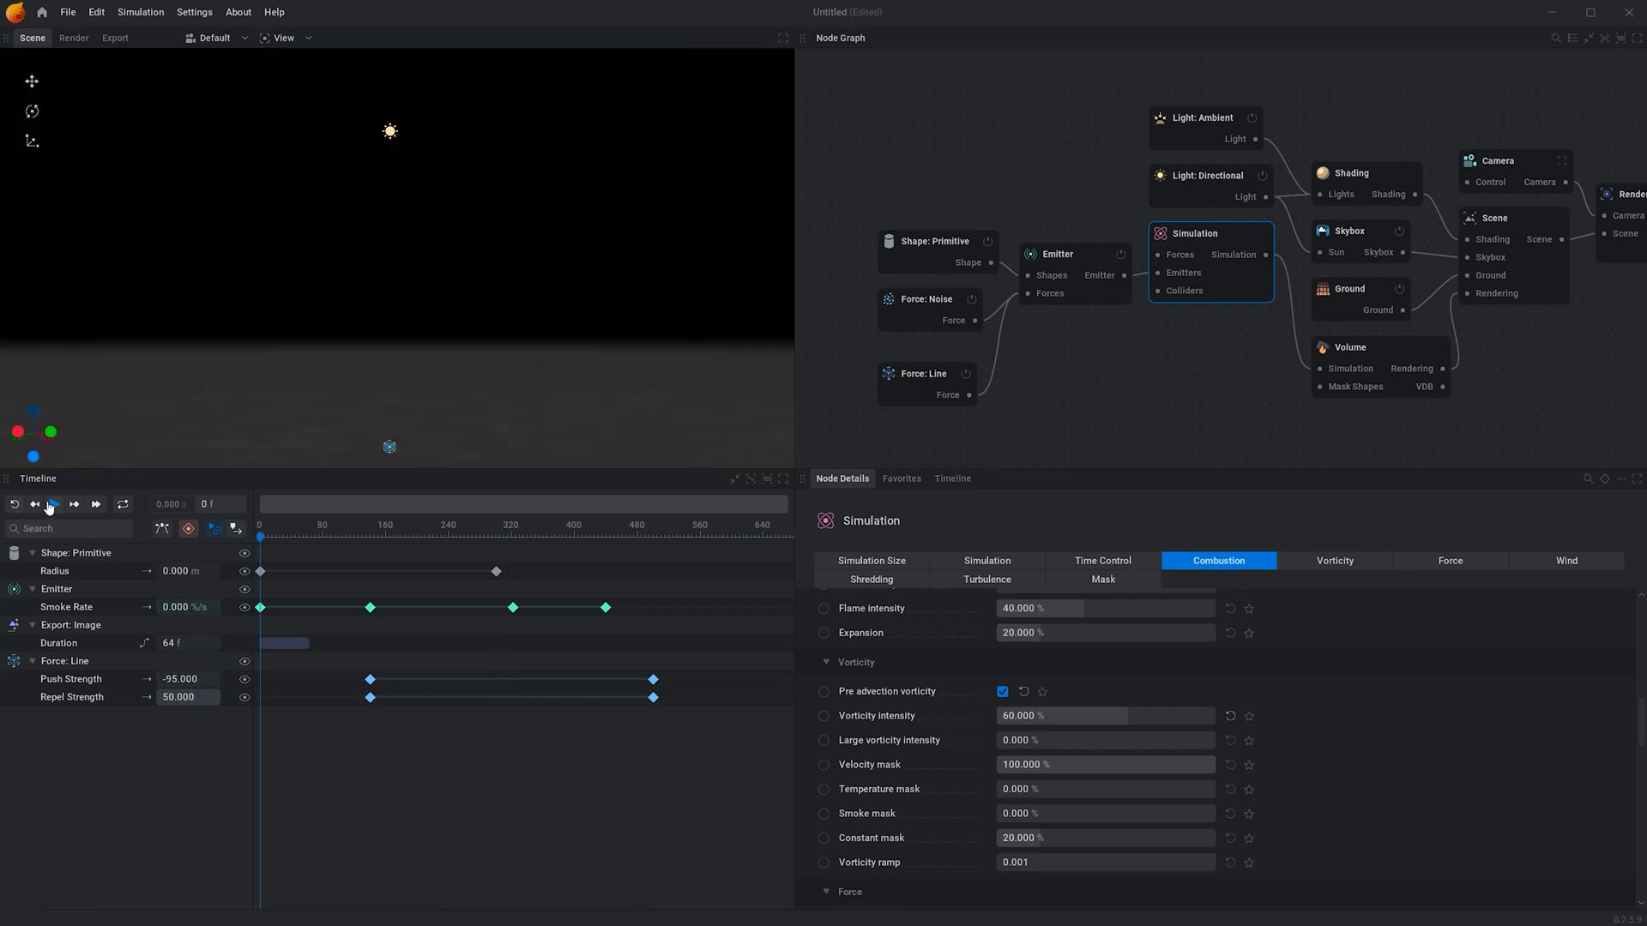
left_click(53, 504)
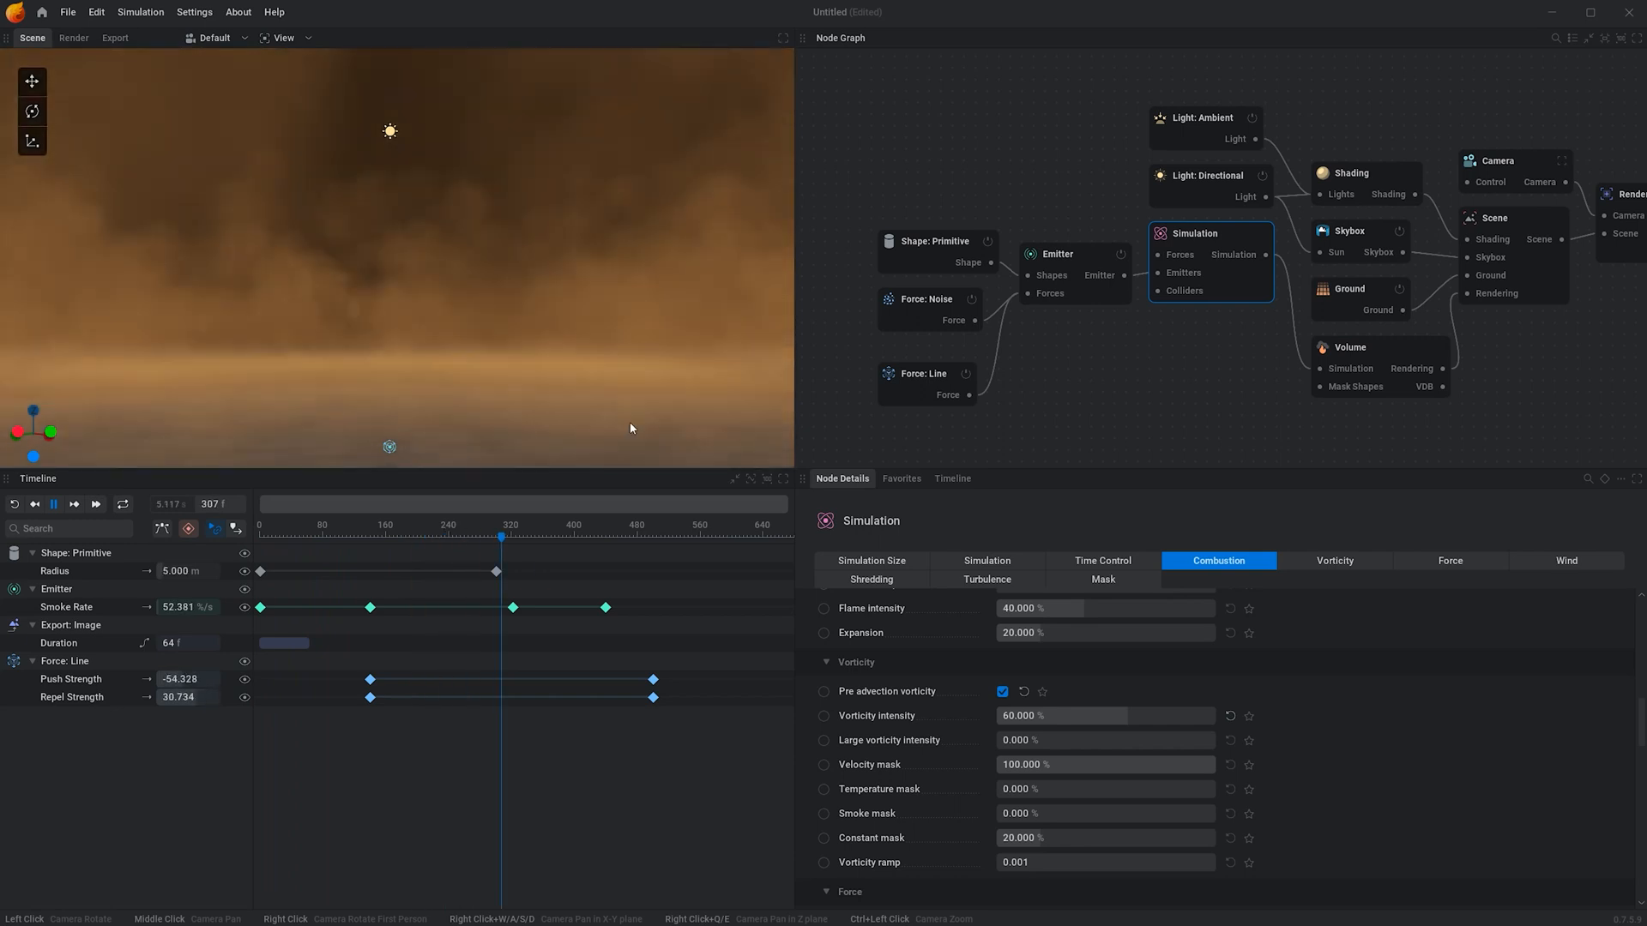
left_click(49, 507)
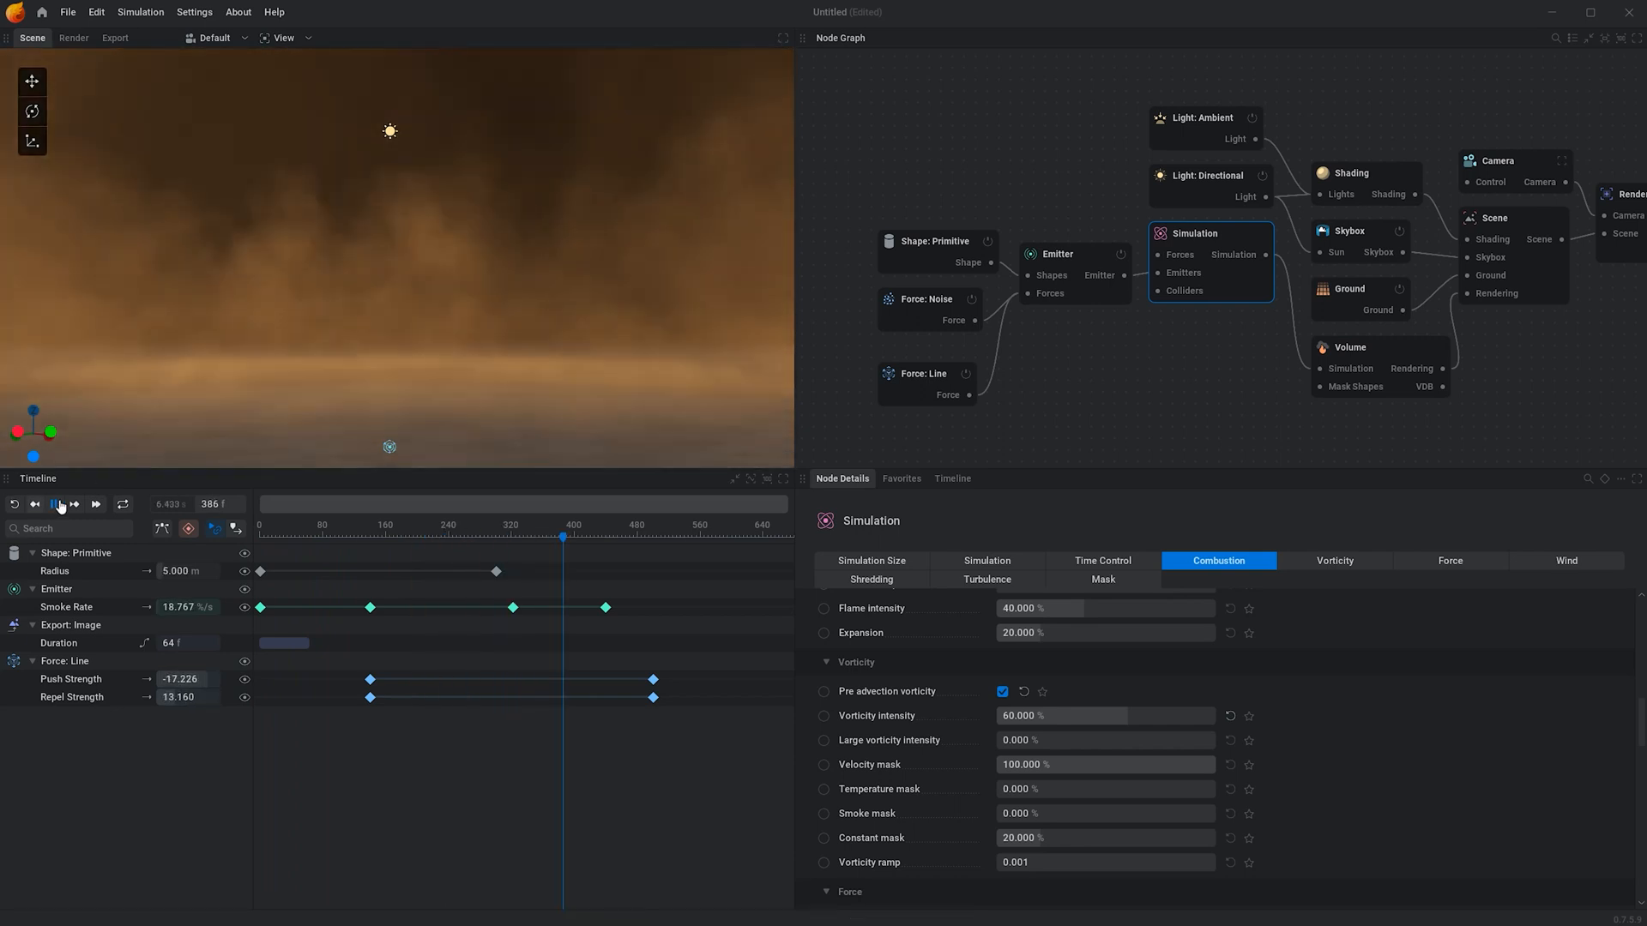
left_click_drag(461, 326, 448, 209)
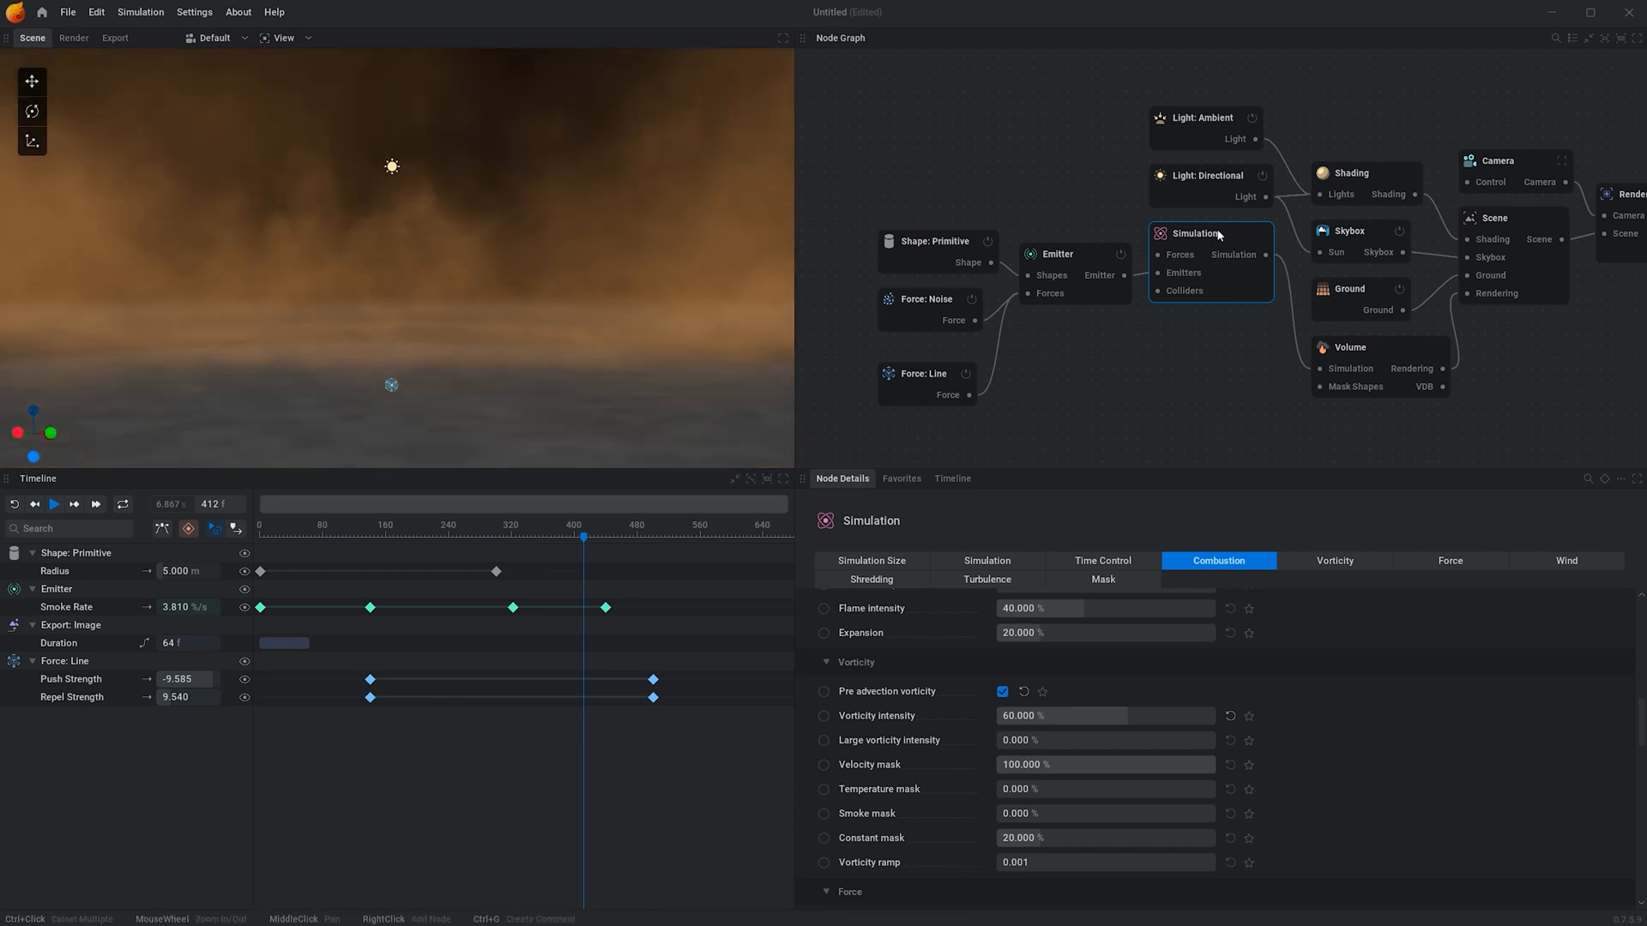
Set the Simulation node's upscaling to X2 and apply the new resolution.
left_click(872, 560)
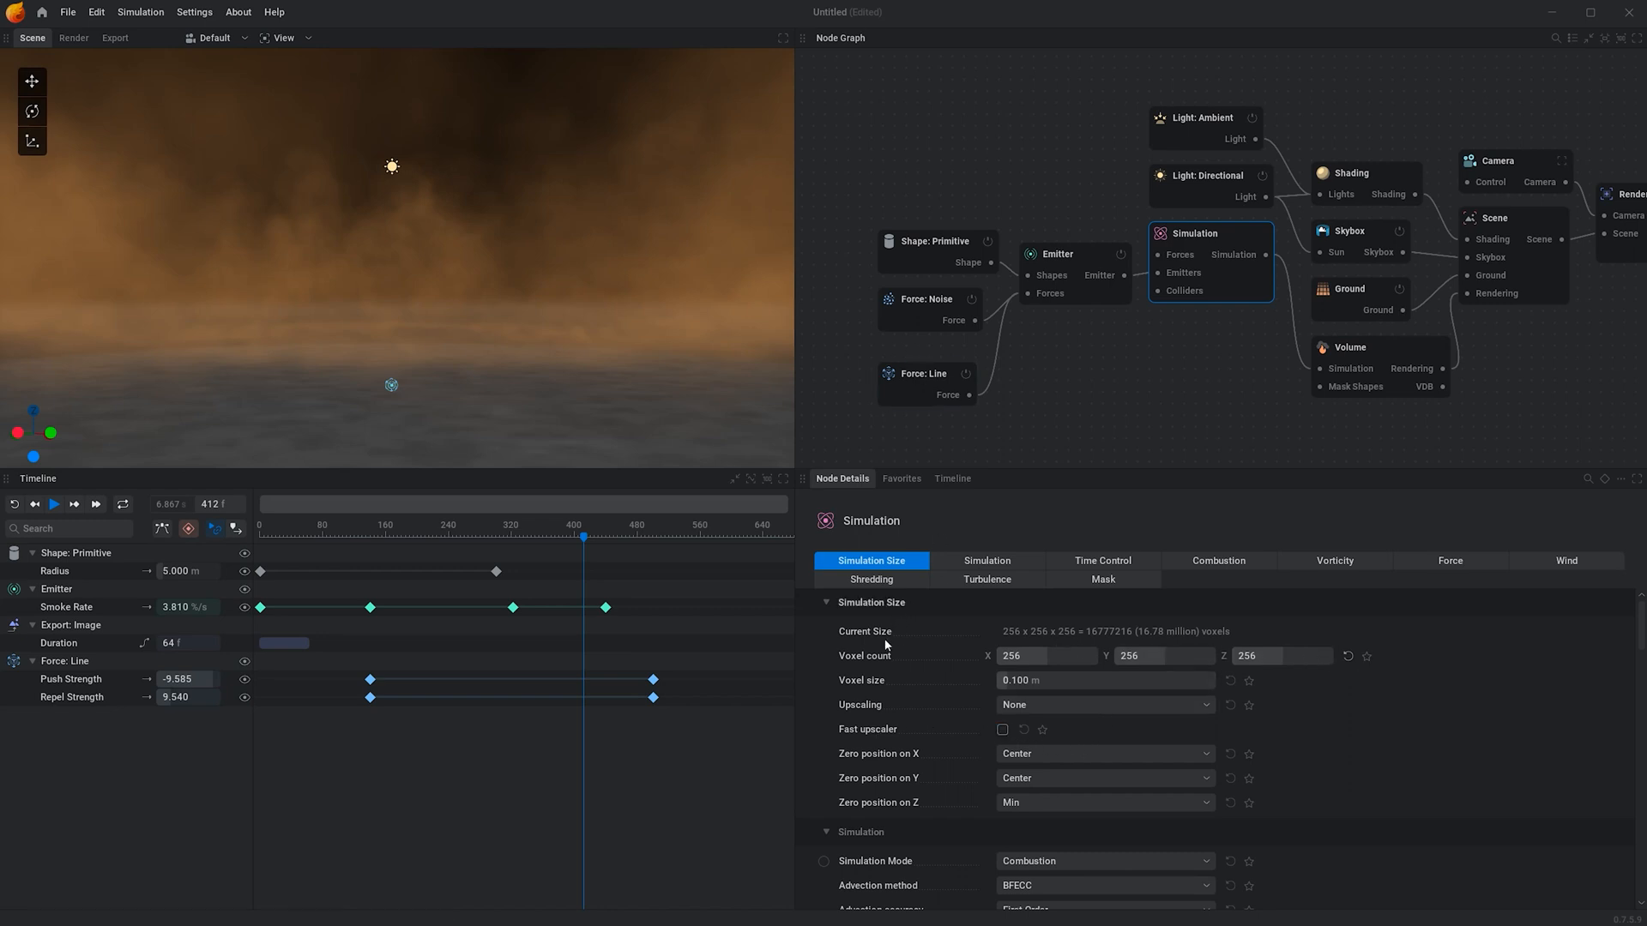
left_click(1059, 712)
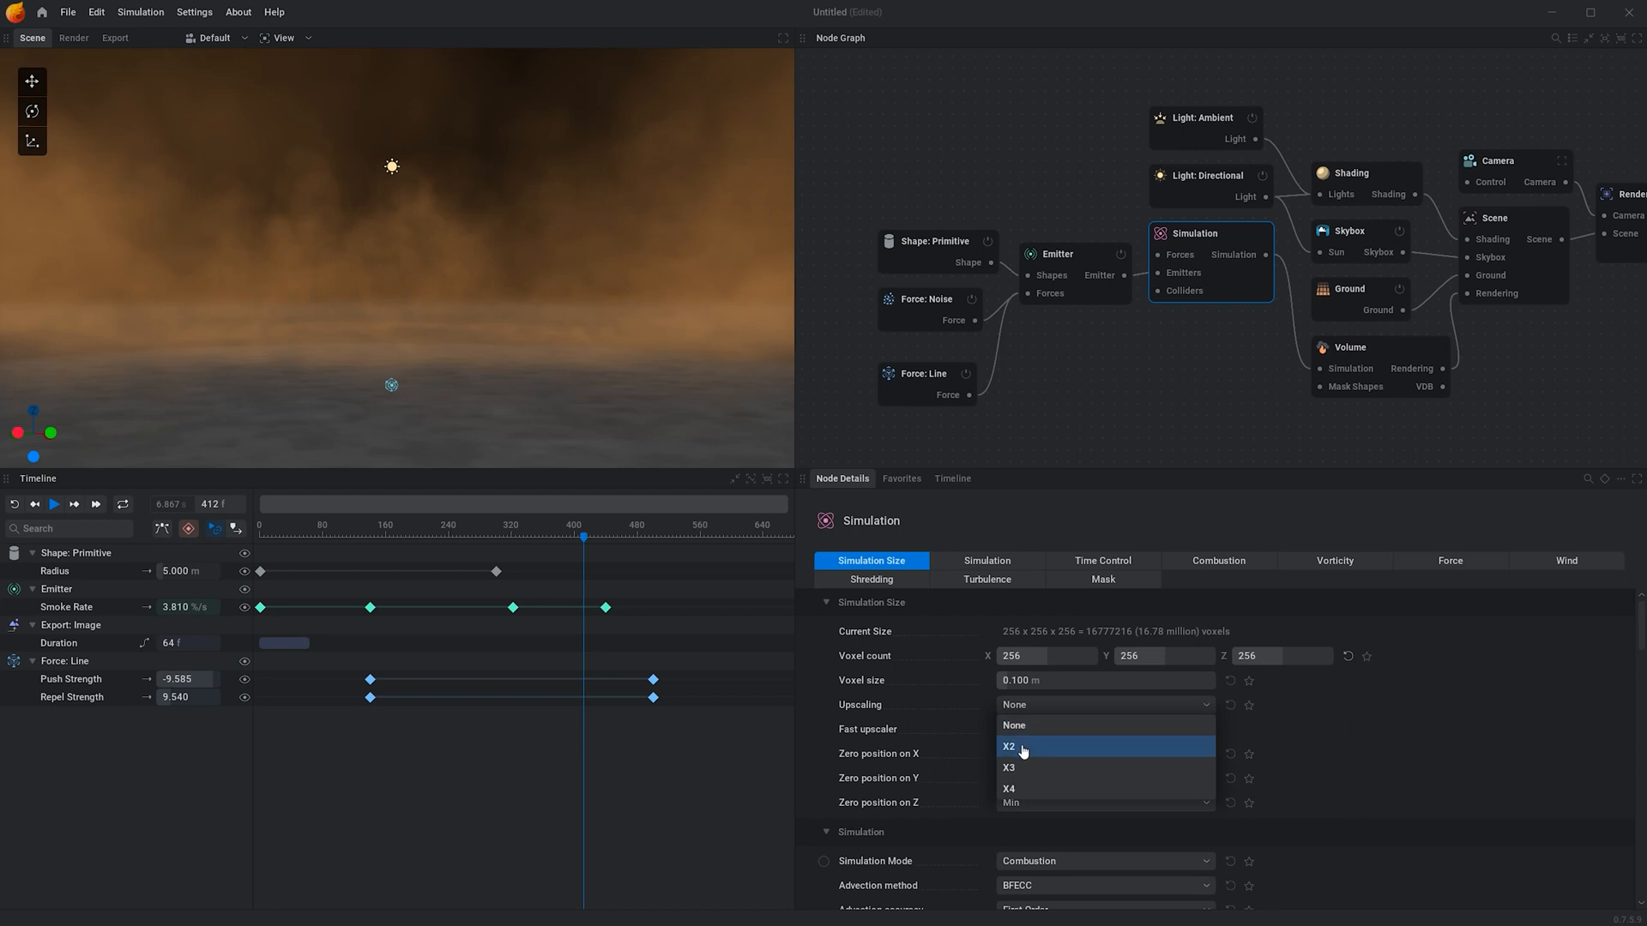
left_click(1035, 753)
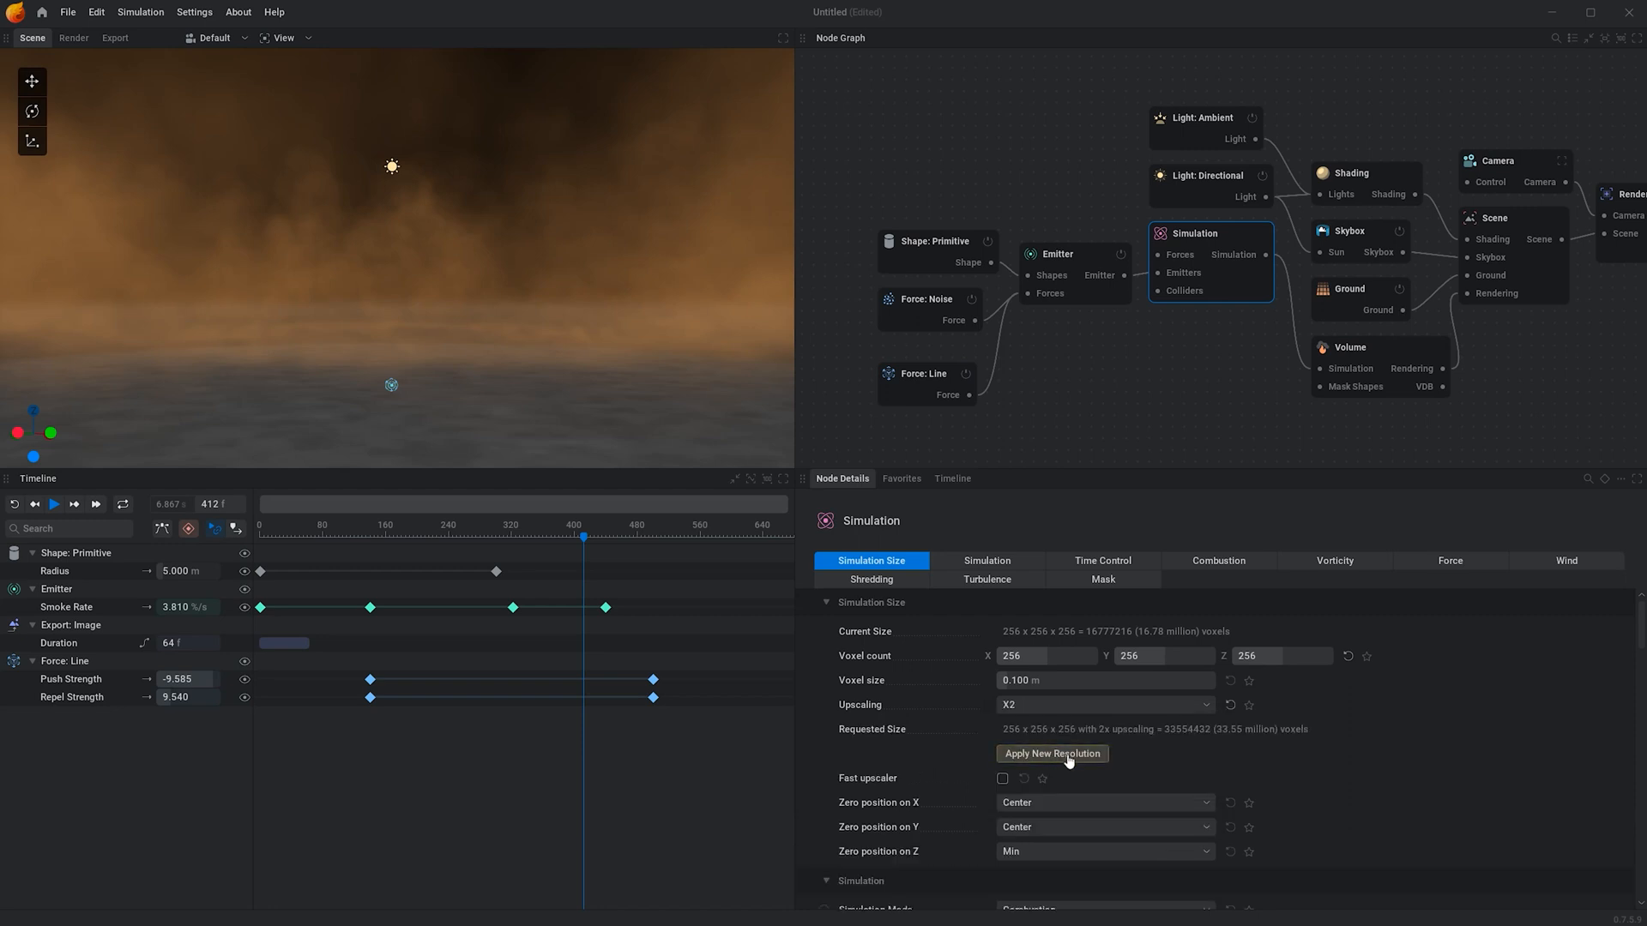
left_click(1016, 704)
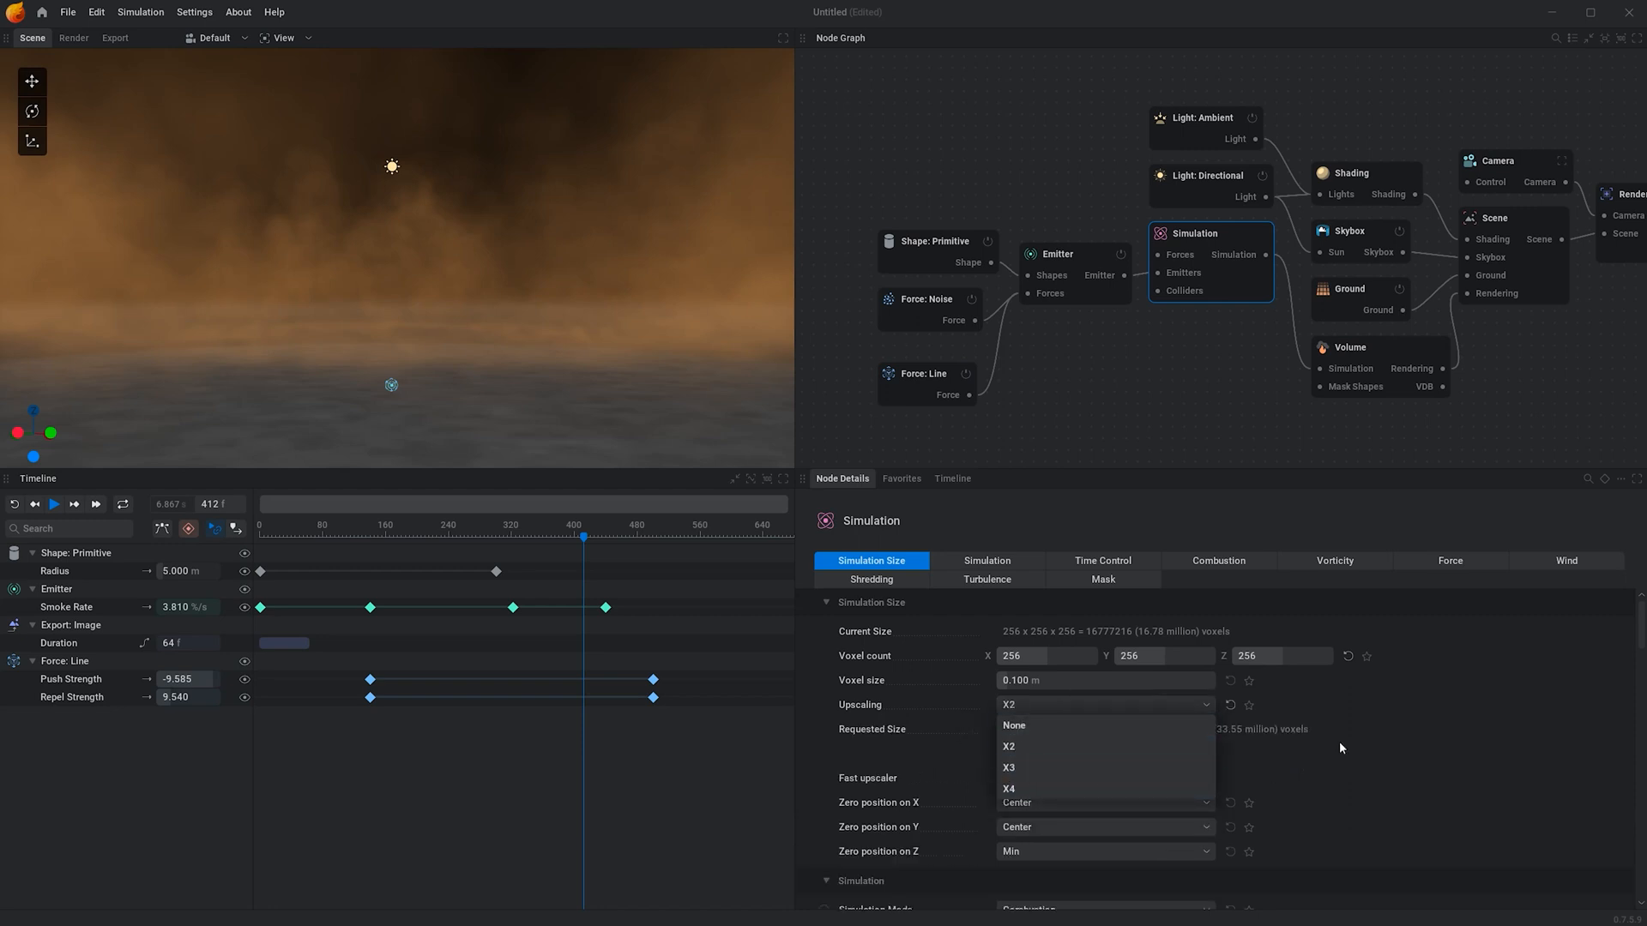
left_click(1054, 736)
left_click(1052, 754)
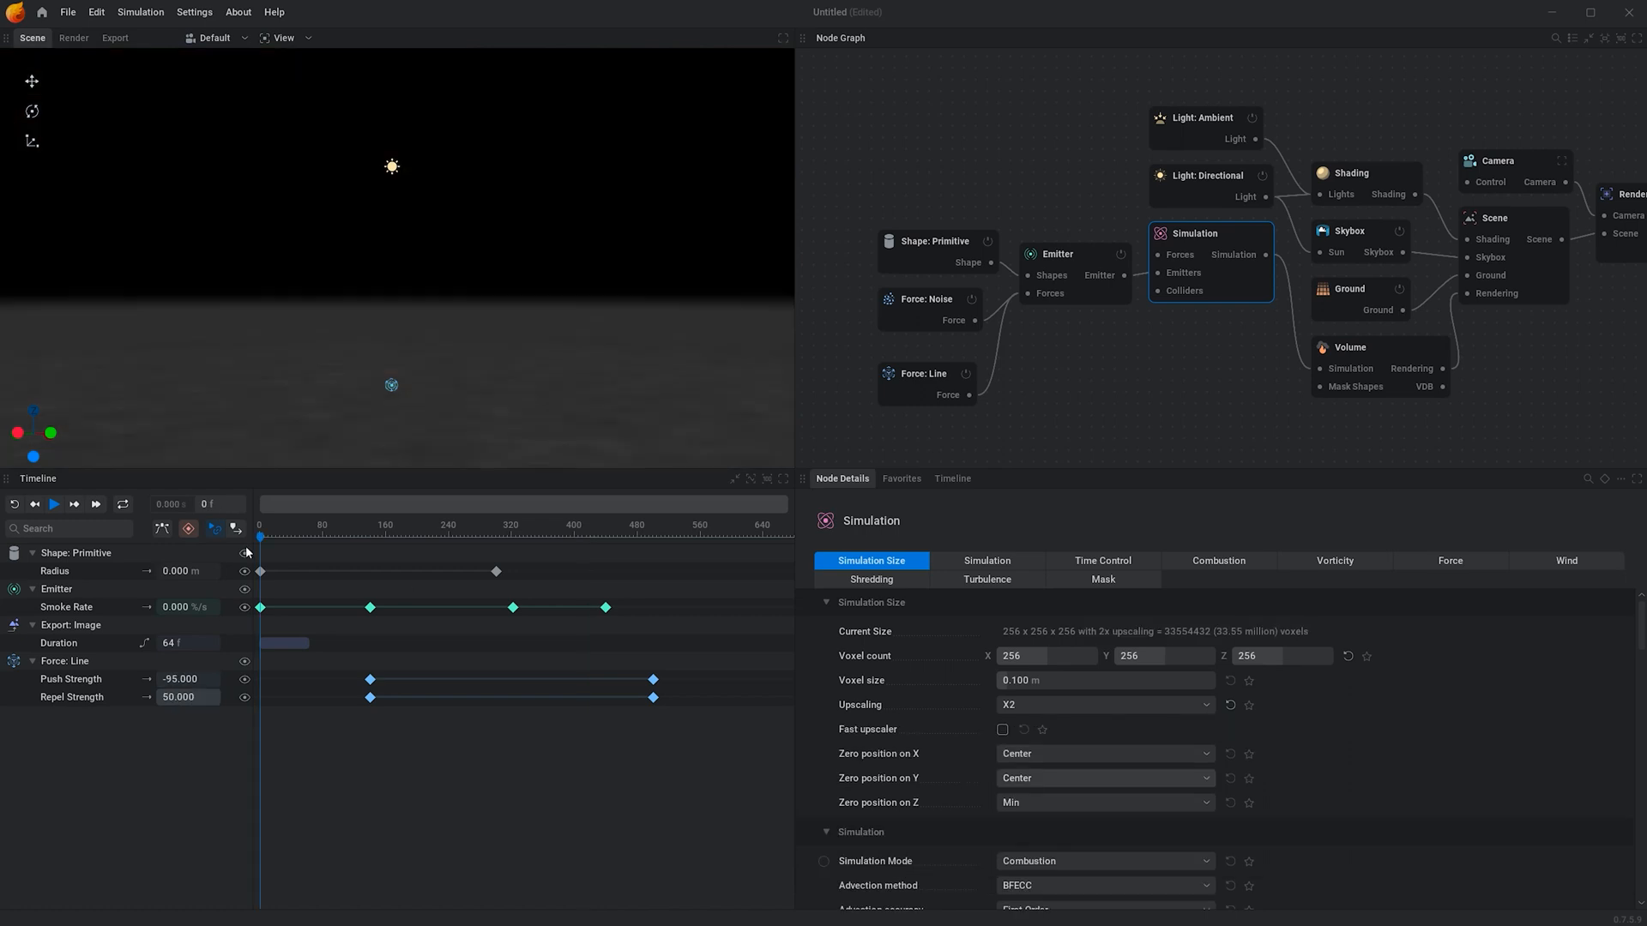
Play the upscaled simulation, go back to about frame 443, and examine the smoke from several angles.
left_click(55, 511)
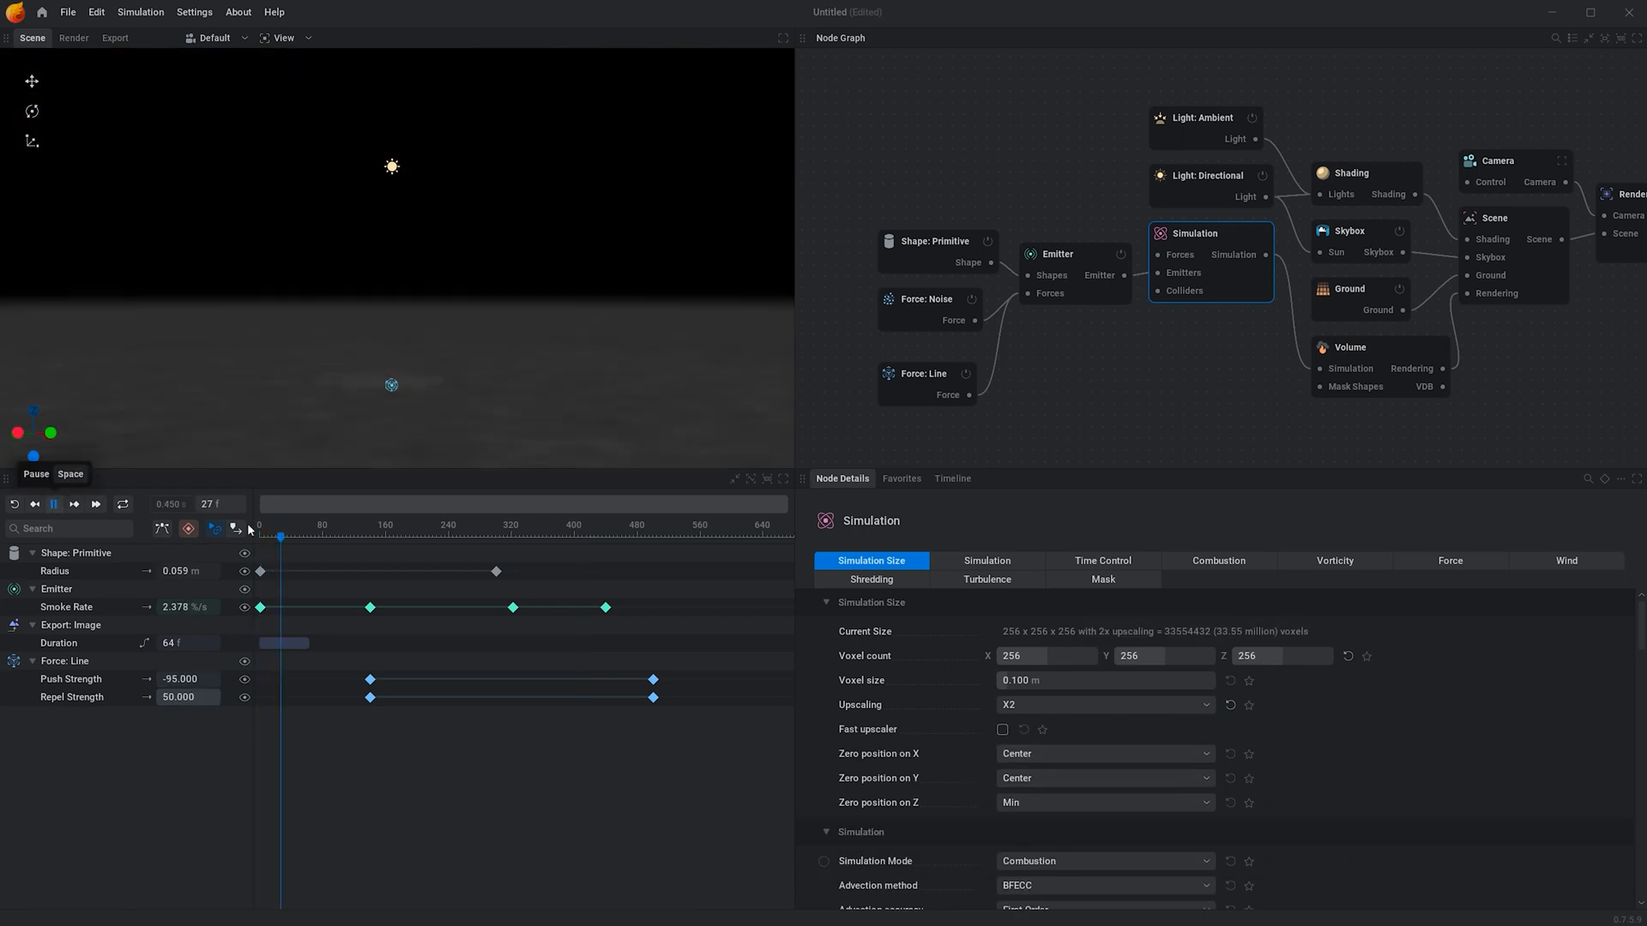
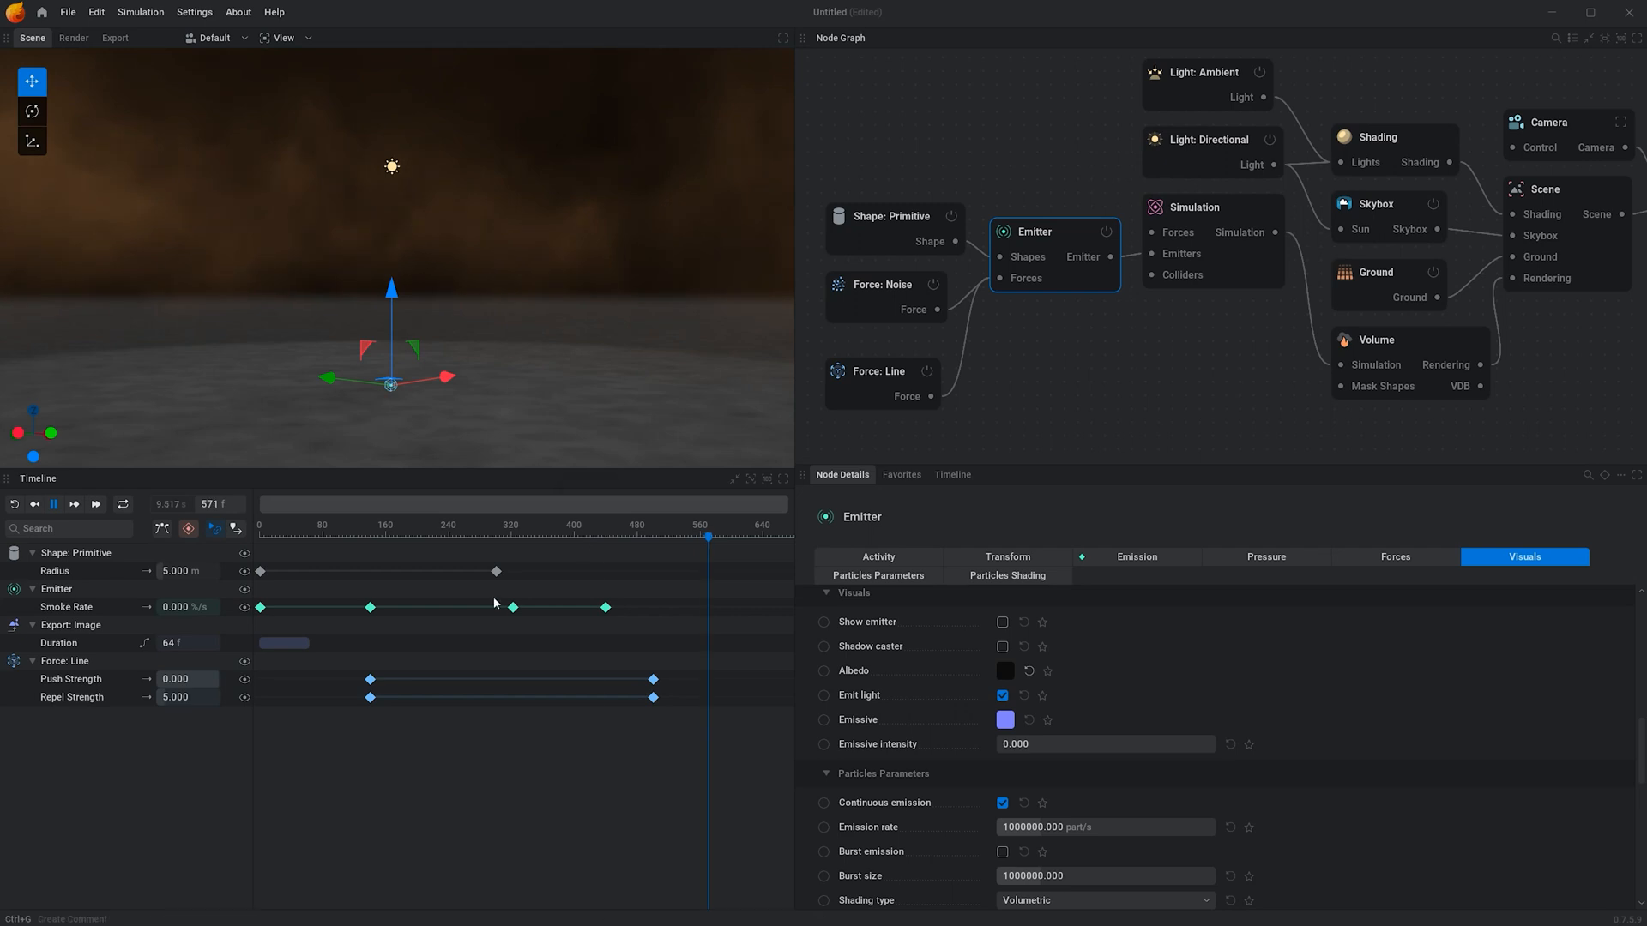
left_click(608, 528)
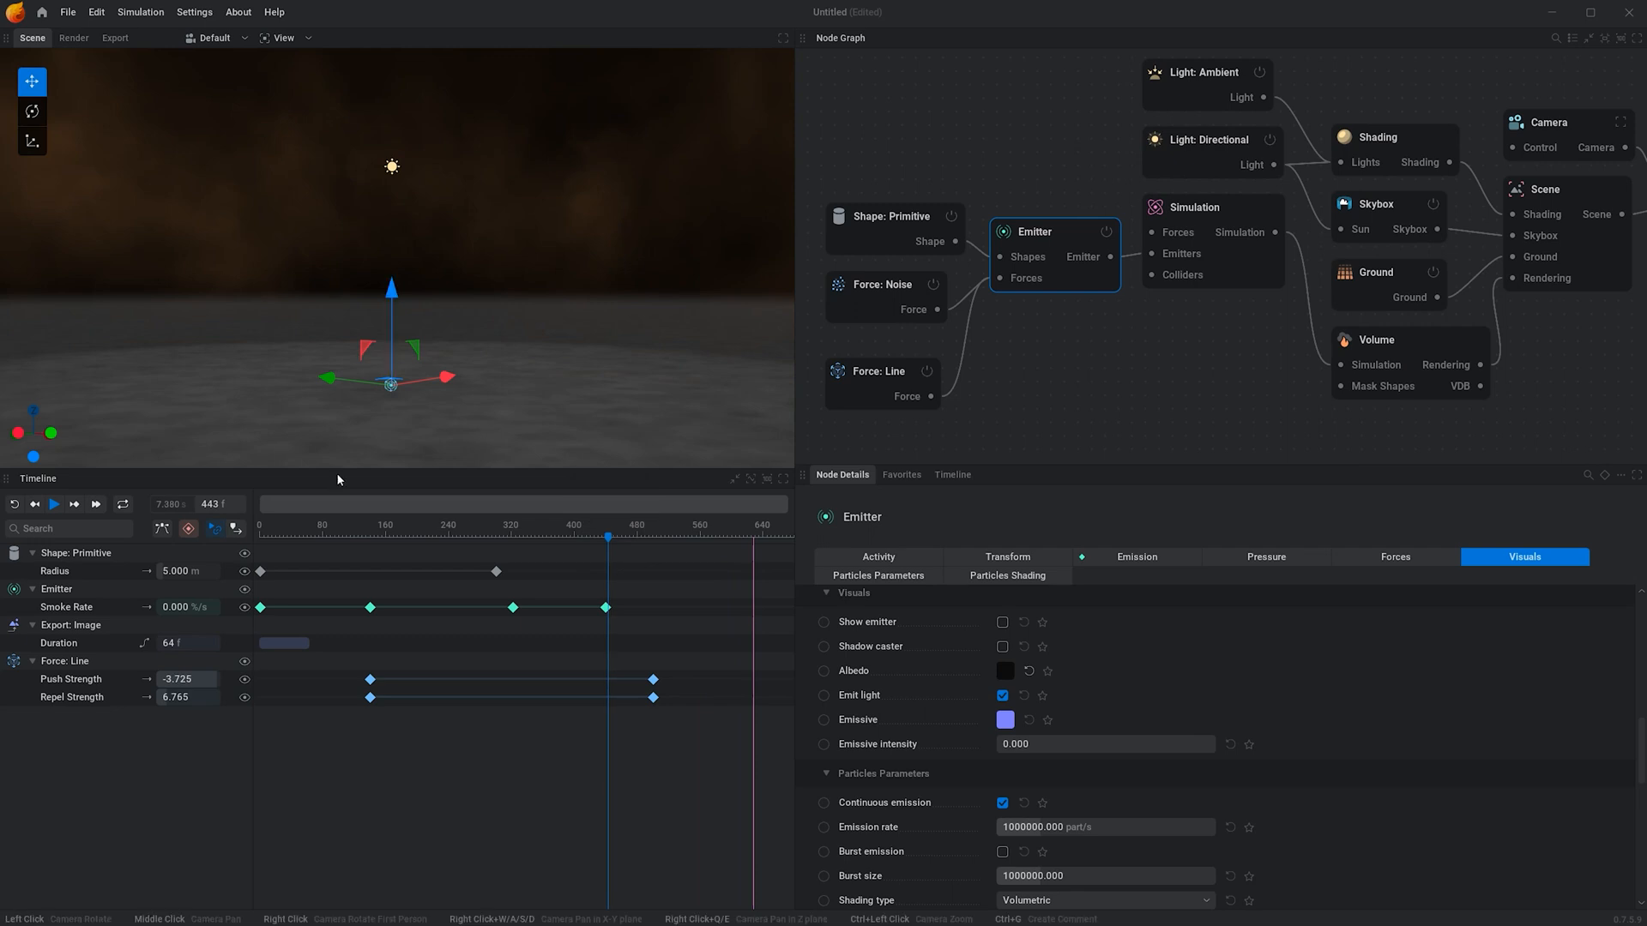
left_click_drag(357, 248, 403, 296)
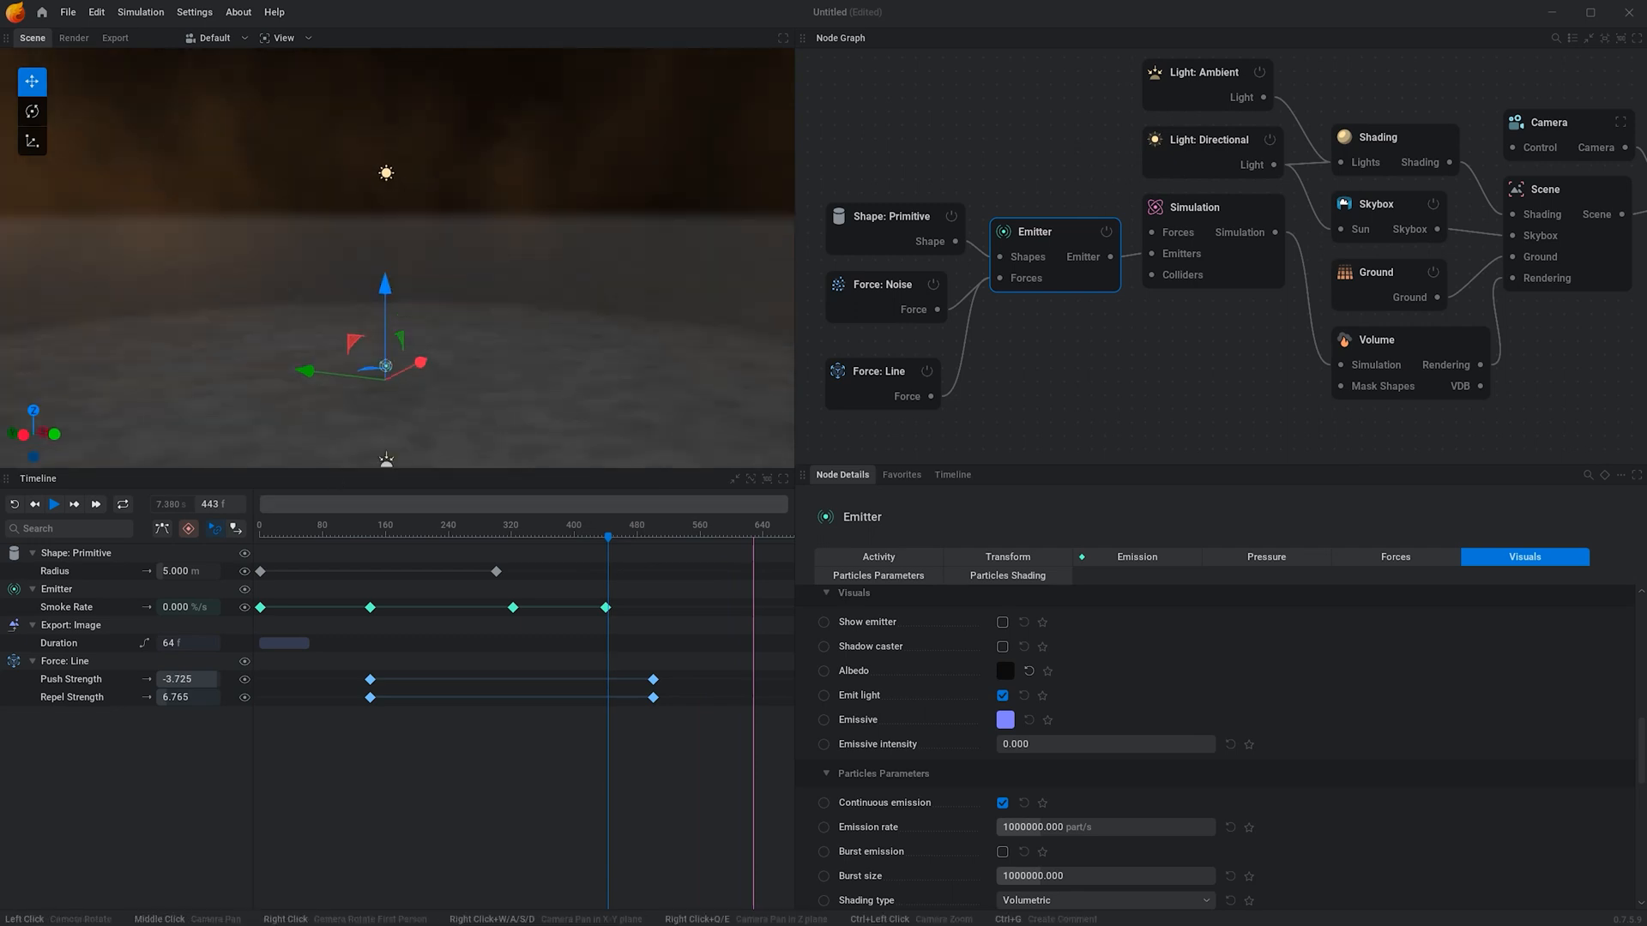
left_click_drag(481, 206, 497, 156)
scroll(487, 237, "down", 3)
scroll(487, 211, "up", 3)
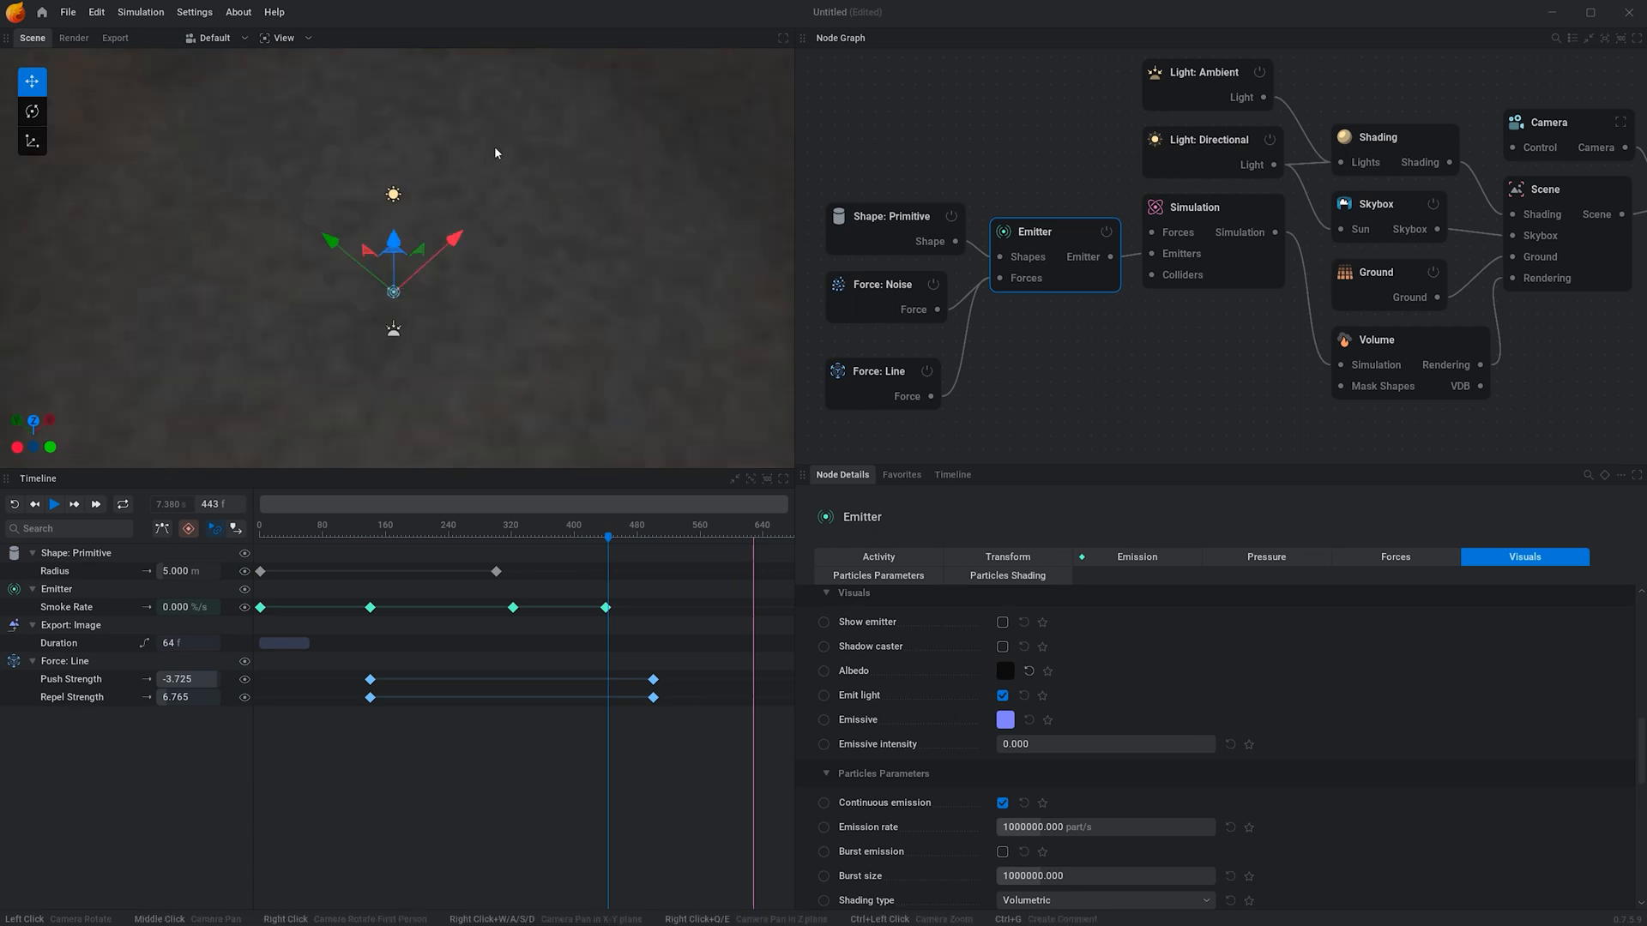
middle_click_drag(497, 156, 493, 403)
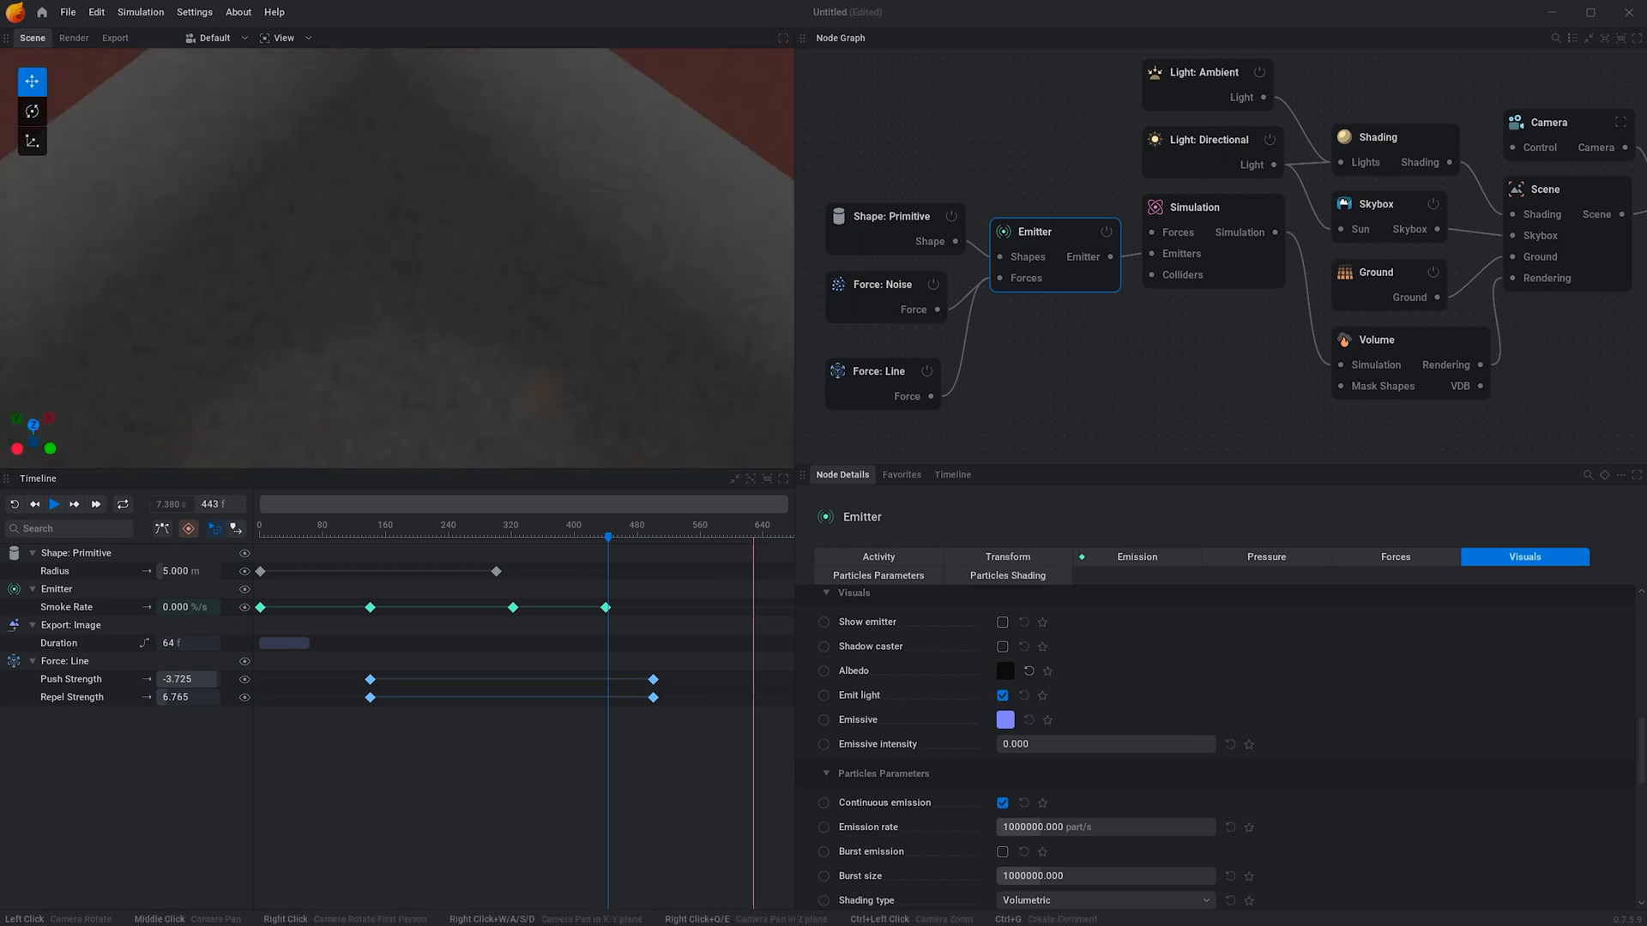
middle_click_drag(490, 202, 501, 194)
scroll(501, 194, "up", 1)
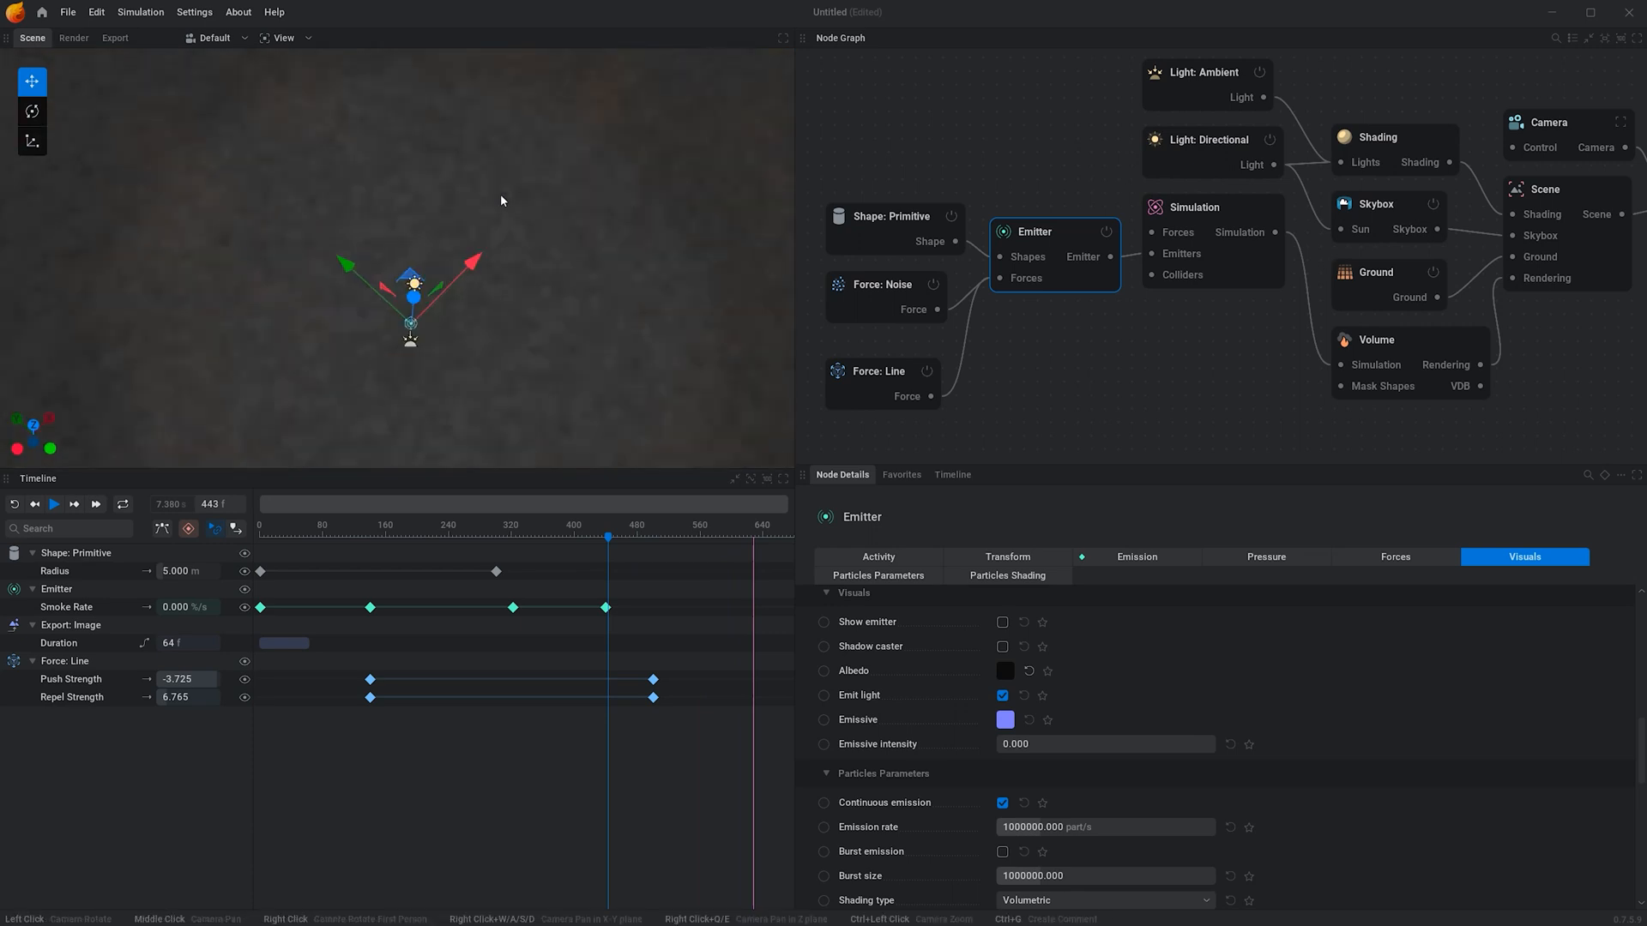
left_click_drag(501, 194, 500, 261)
scroll(500, 260, "up", 1)
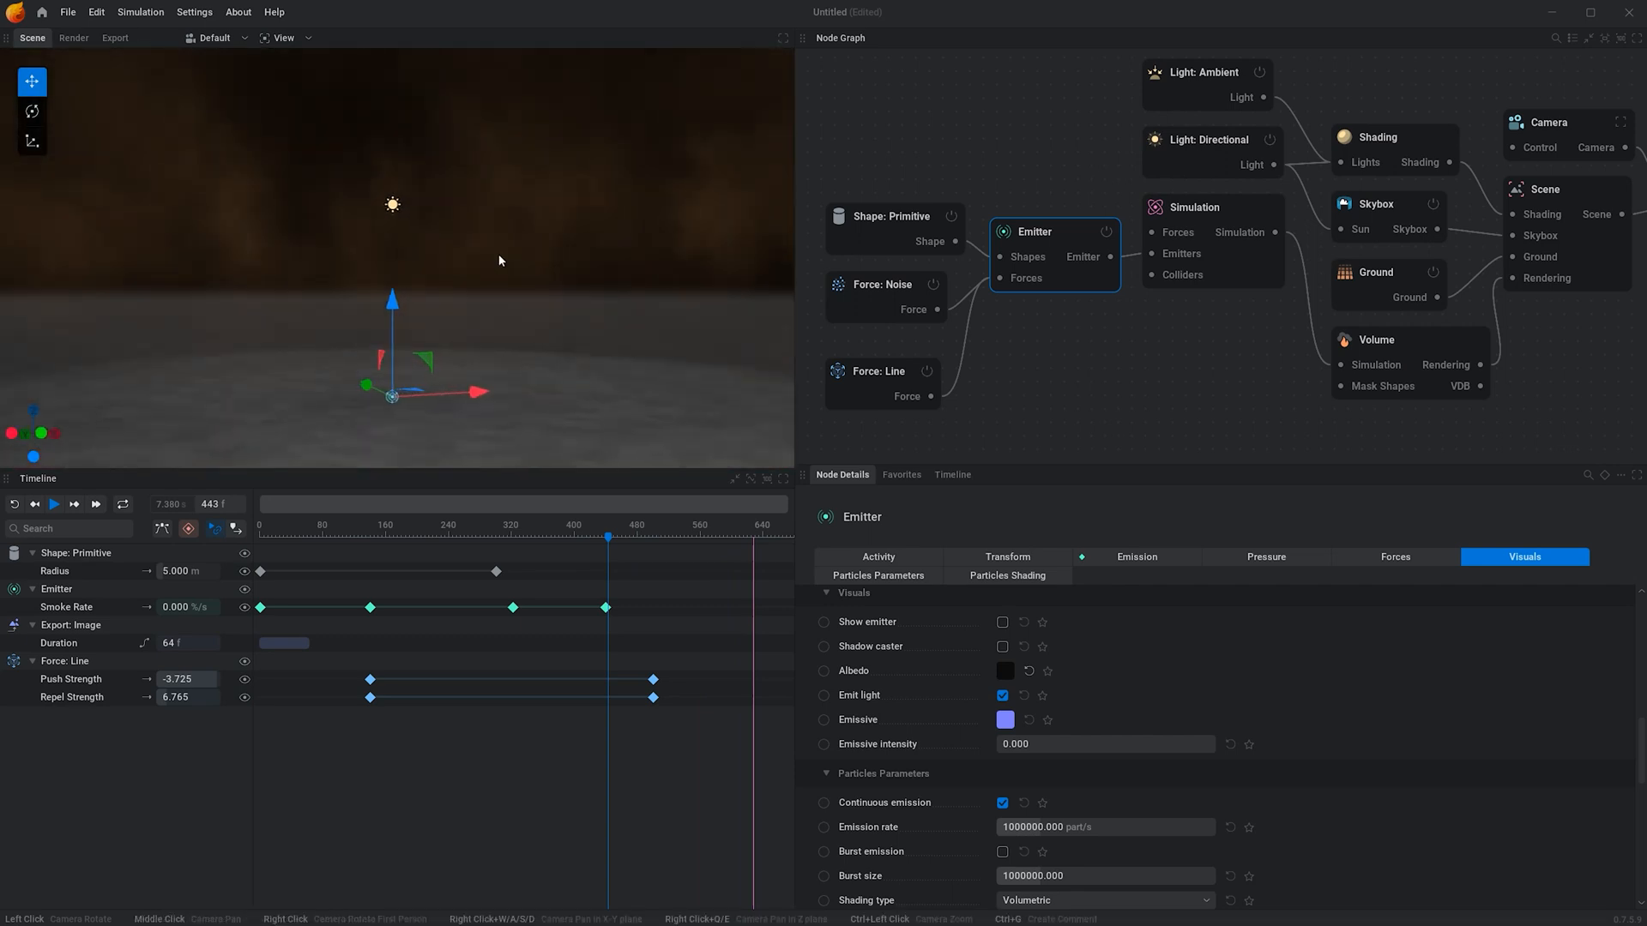
Examine the thinning smoke up close near the ground, ending in a wider view centred on the line force.
scroll(500, 261, "up", 3)
middle_click_drag(585, 215, 584, 195)
scroll(577, 217, "up", 4)
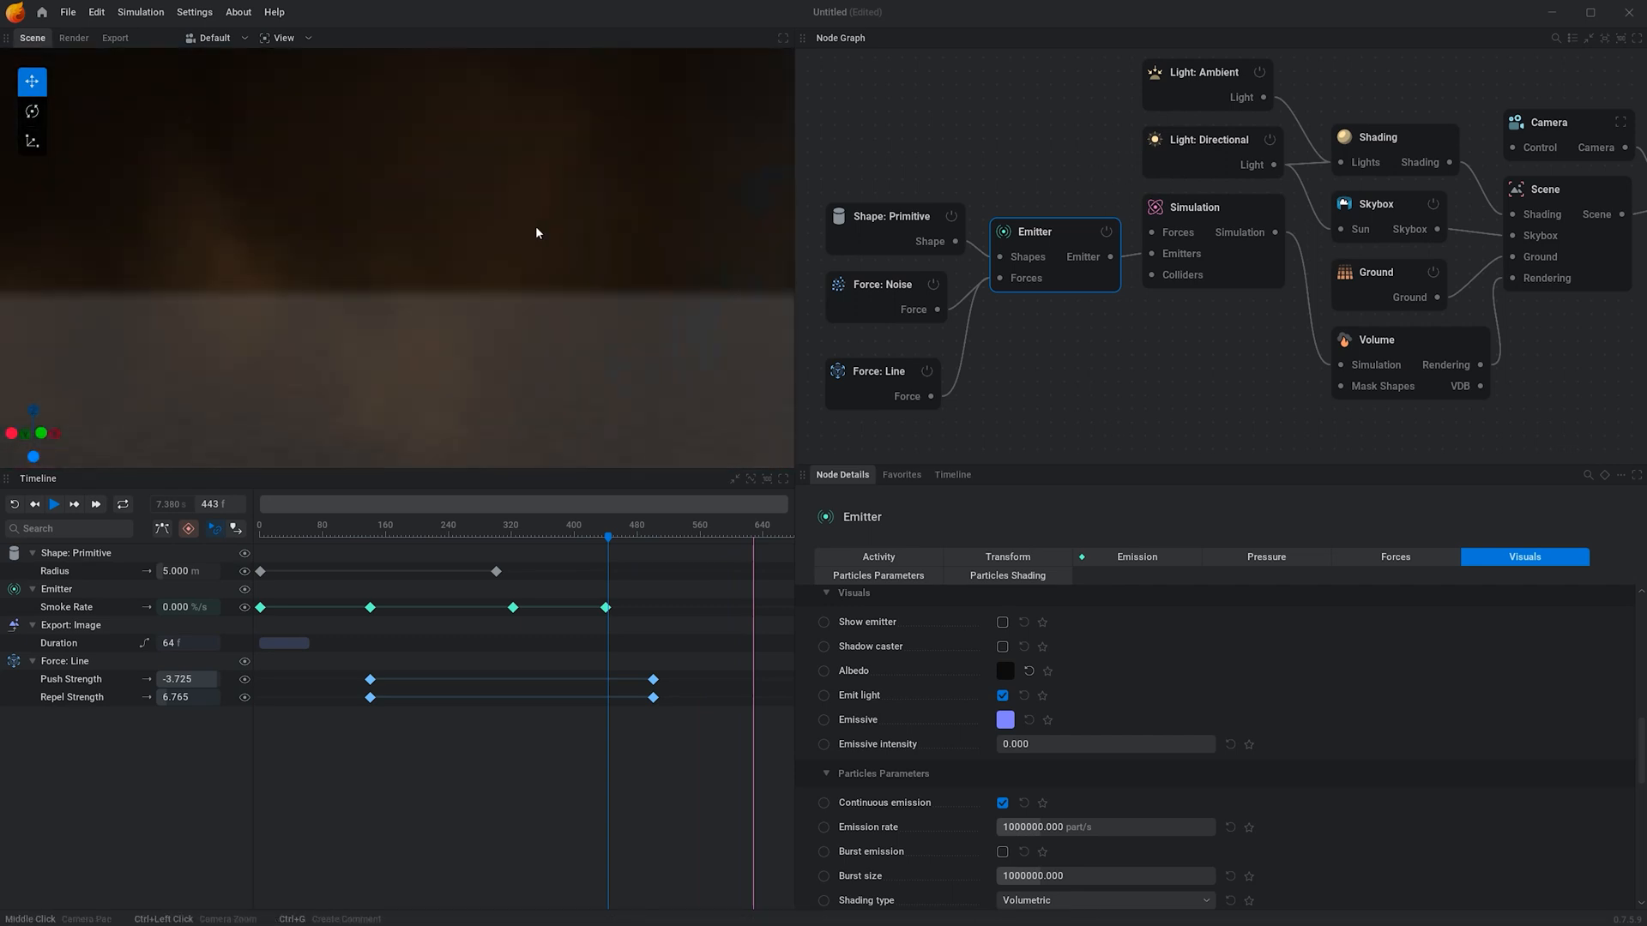
scroll(503, 240, "down", 5)
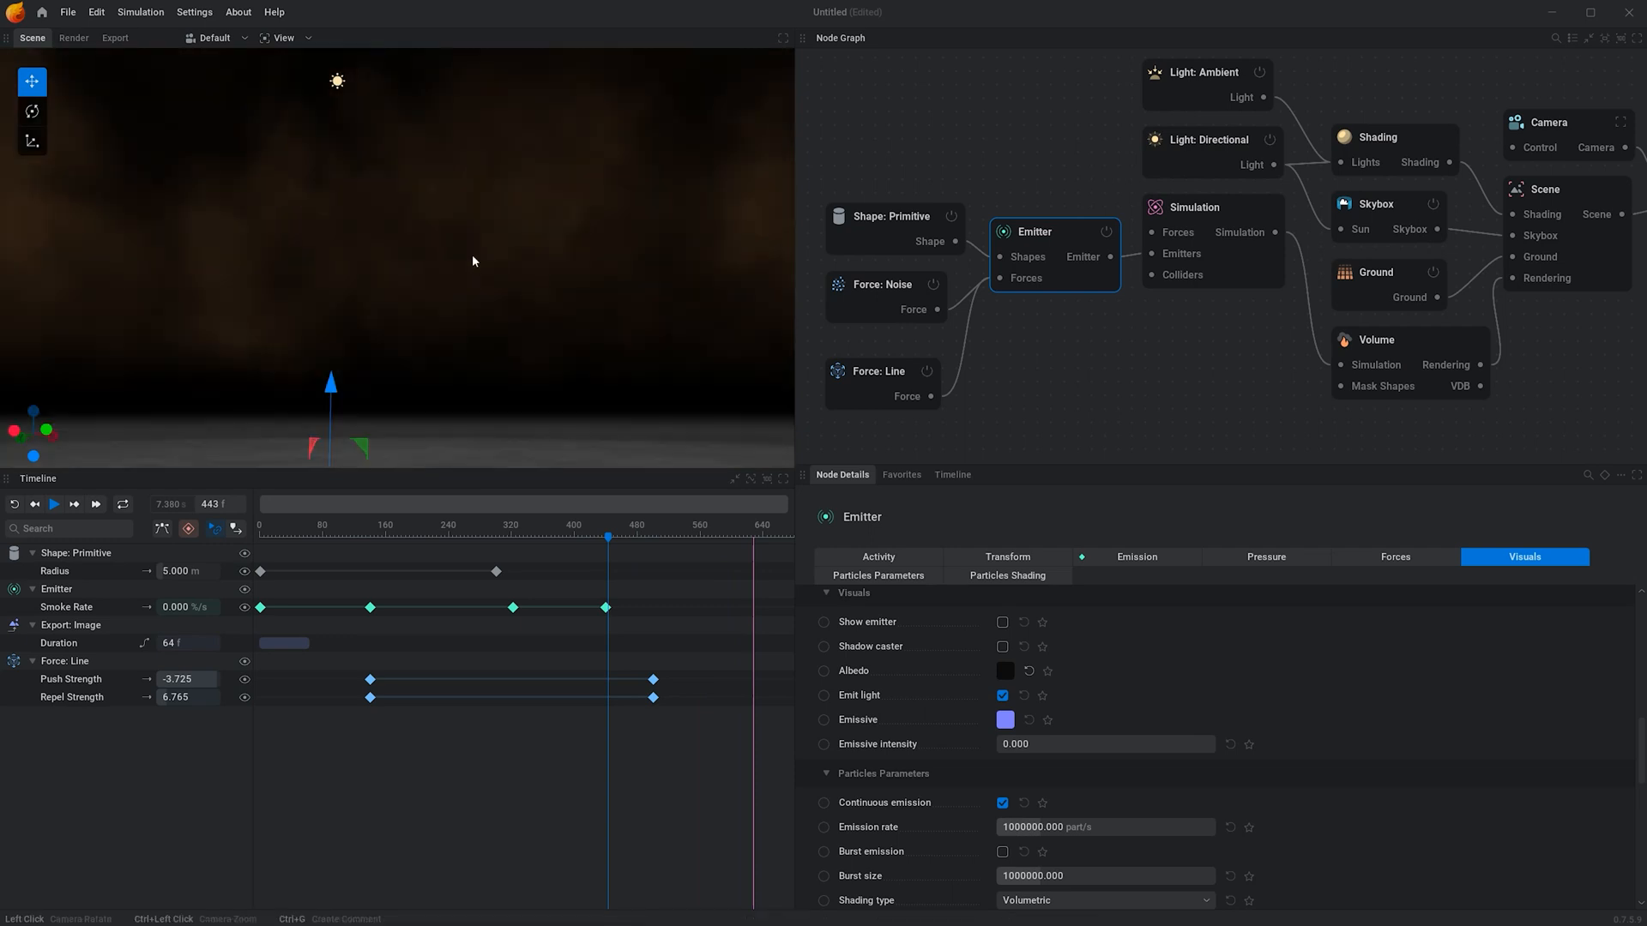
scroll(473, 261, "down", 4)
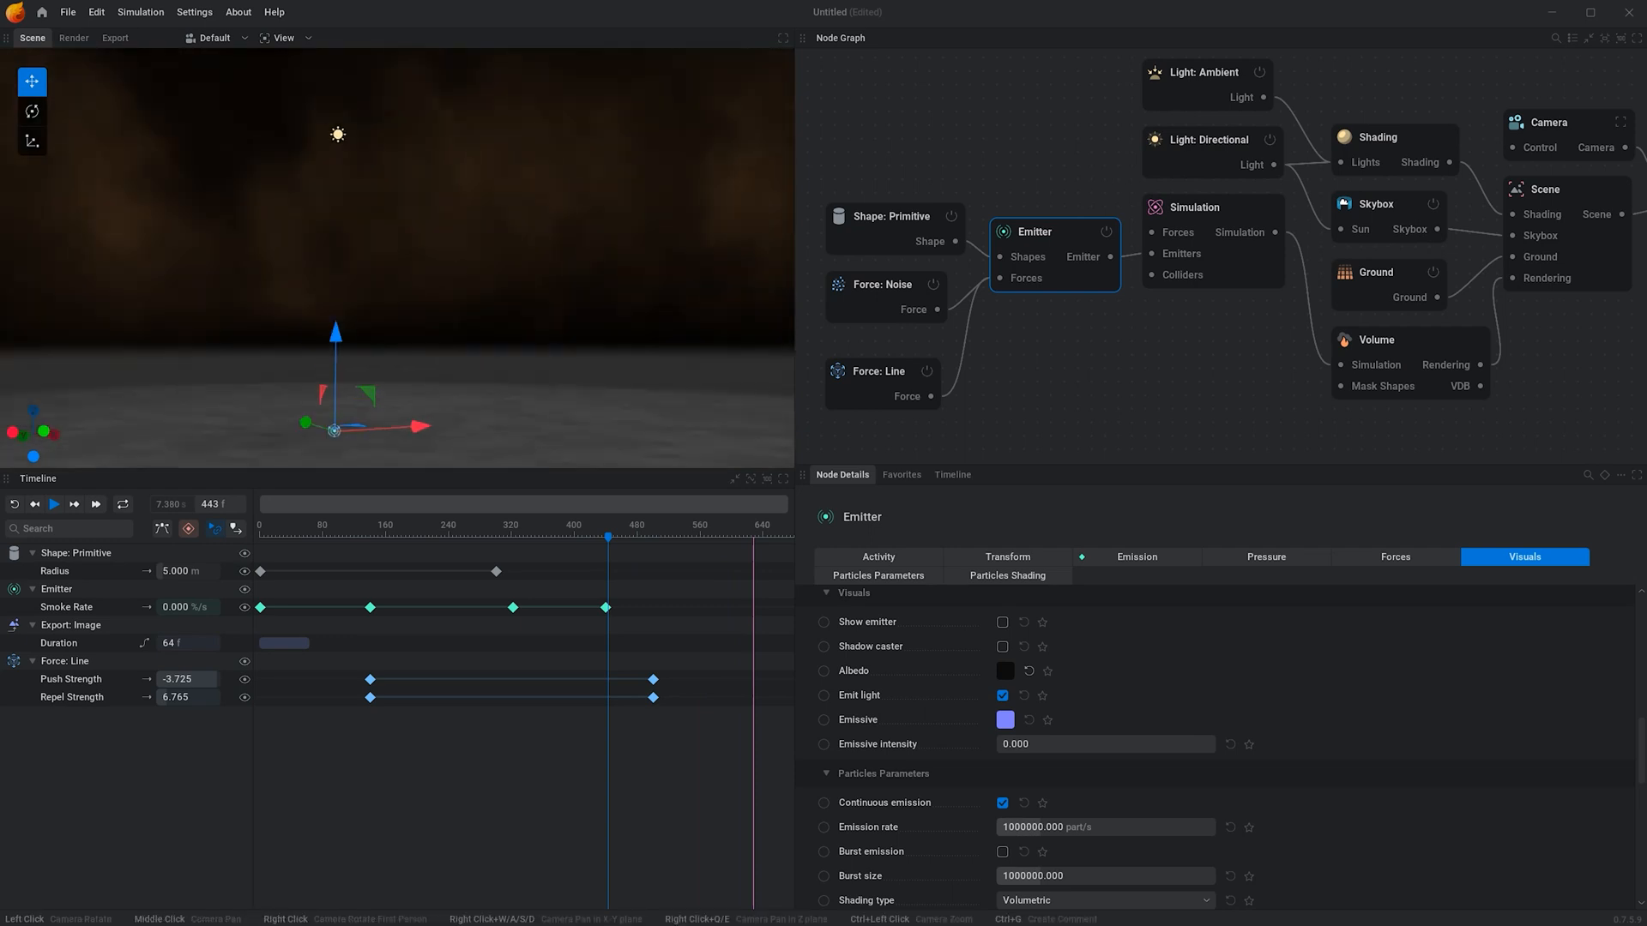
middle_click_drag(451, 274, 507, 241)
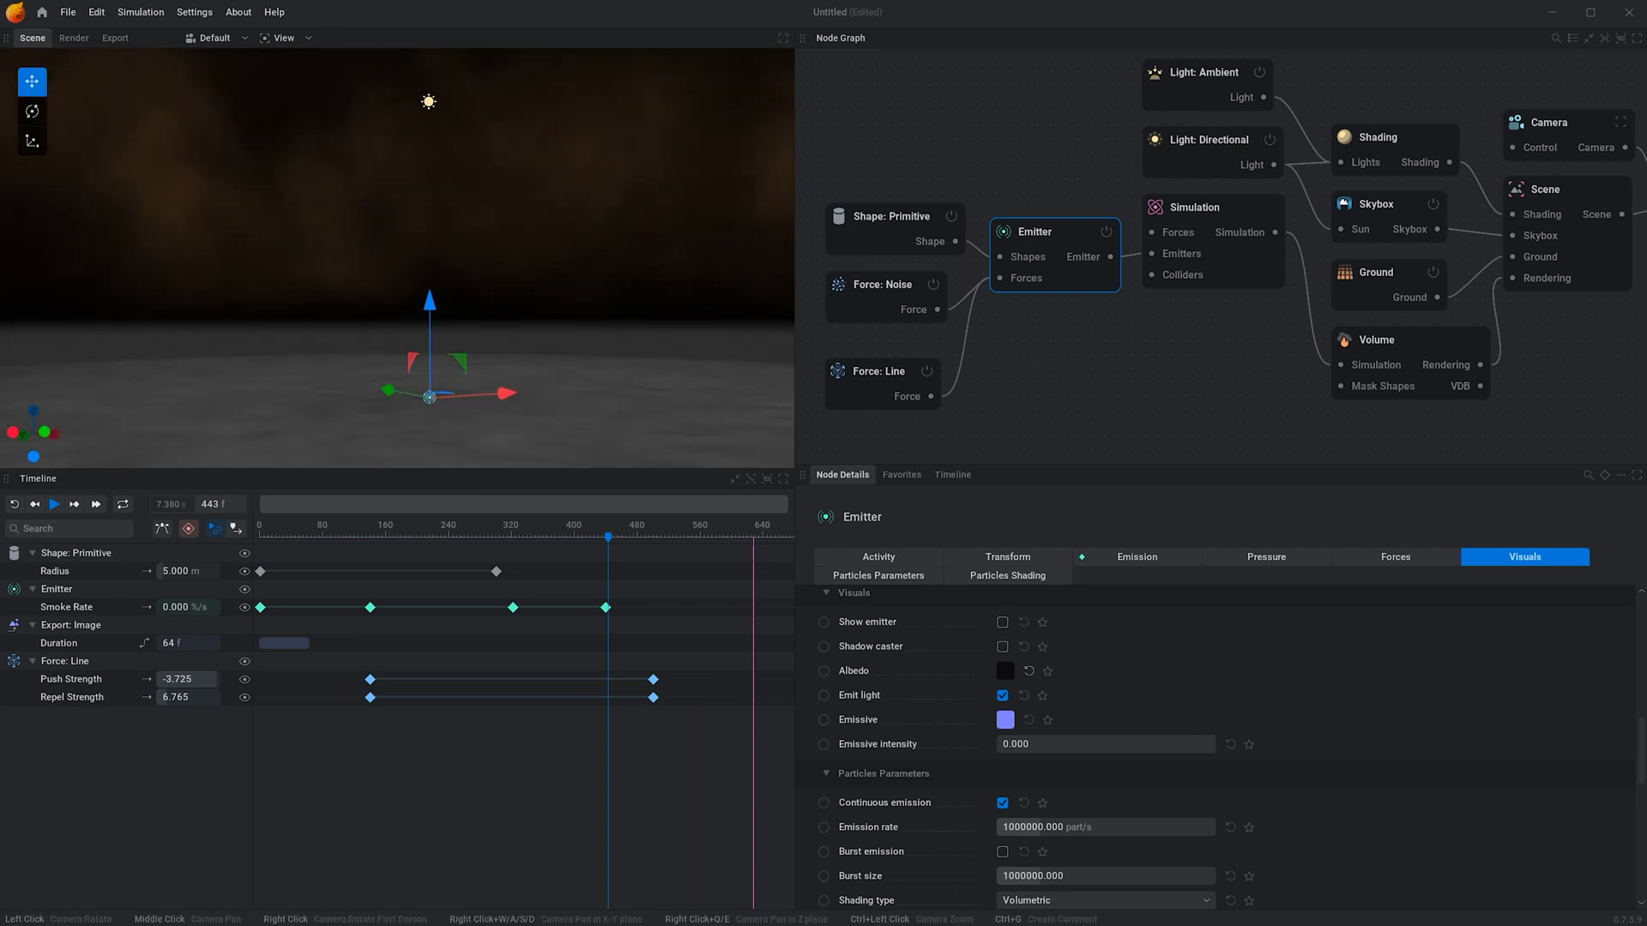
mouse_move(485, 334)
left_mouse_down()
mouse_move(486, 353)
mouse_move(484, 327)
mouse_move(496, 343)
left_mouse_up()
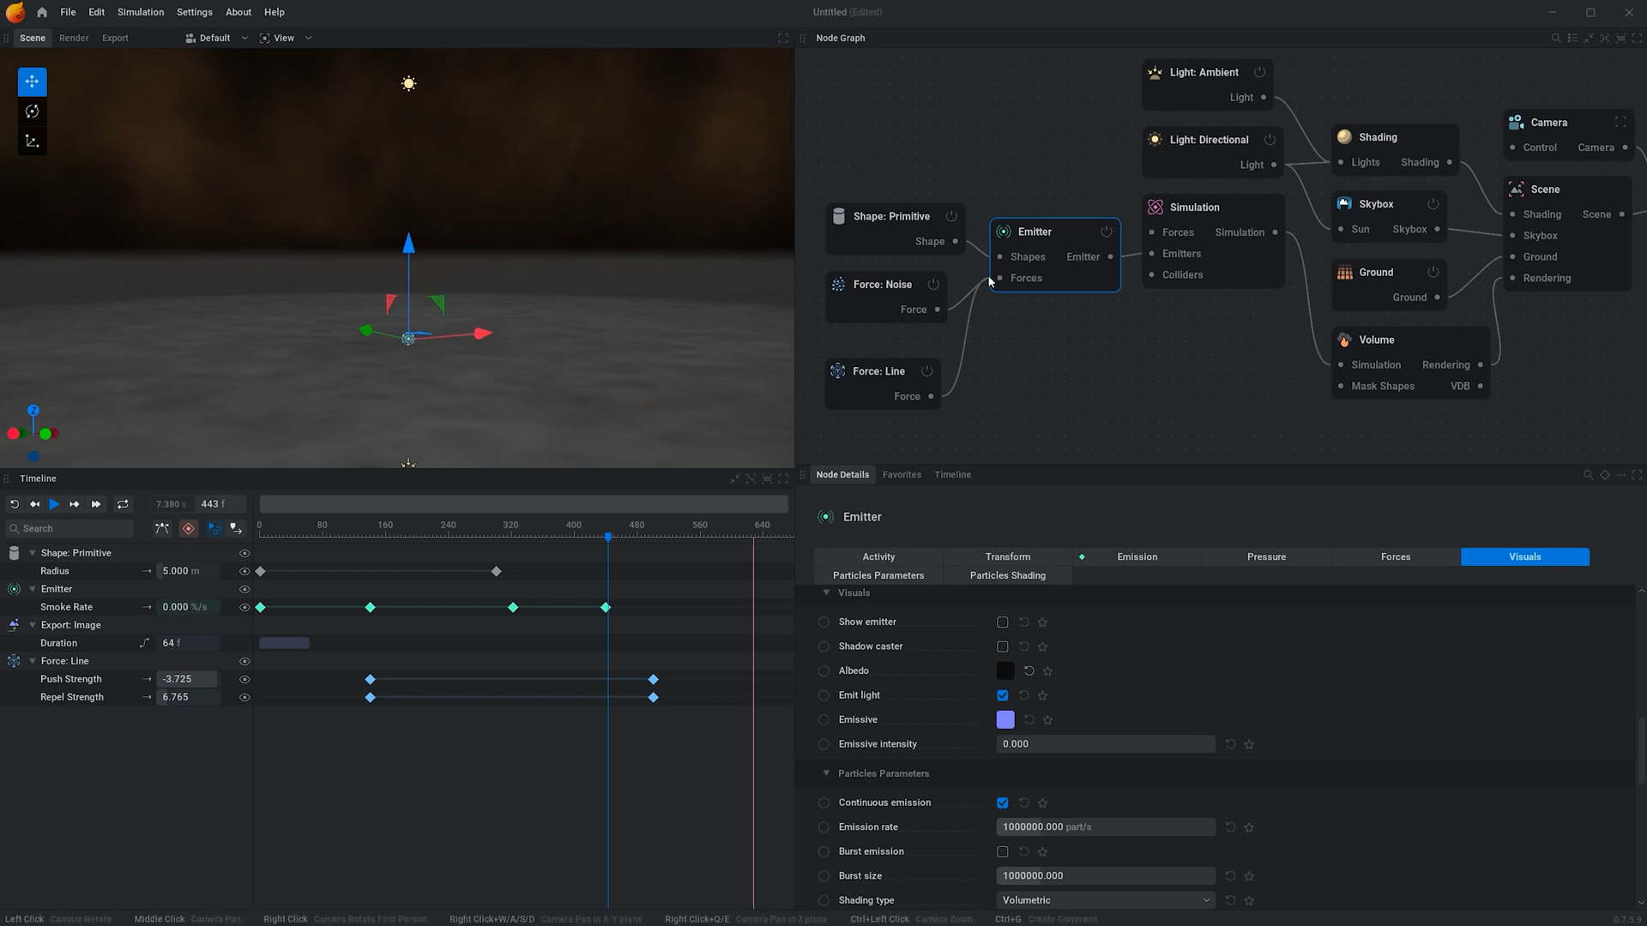
Set the Simulation node's vorticity intensity to 100% and replay the simulation from the start.
left_click(1244, 222)
left_click(1334, 558)
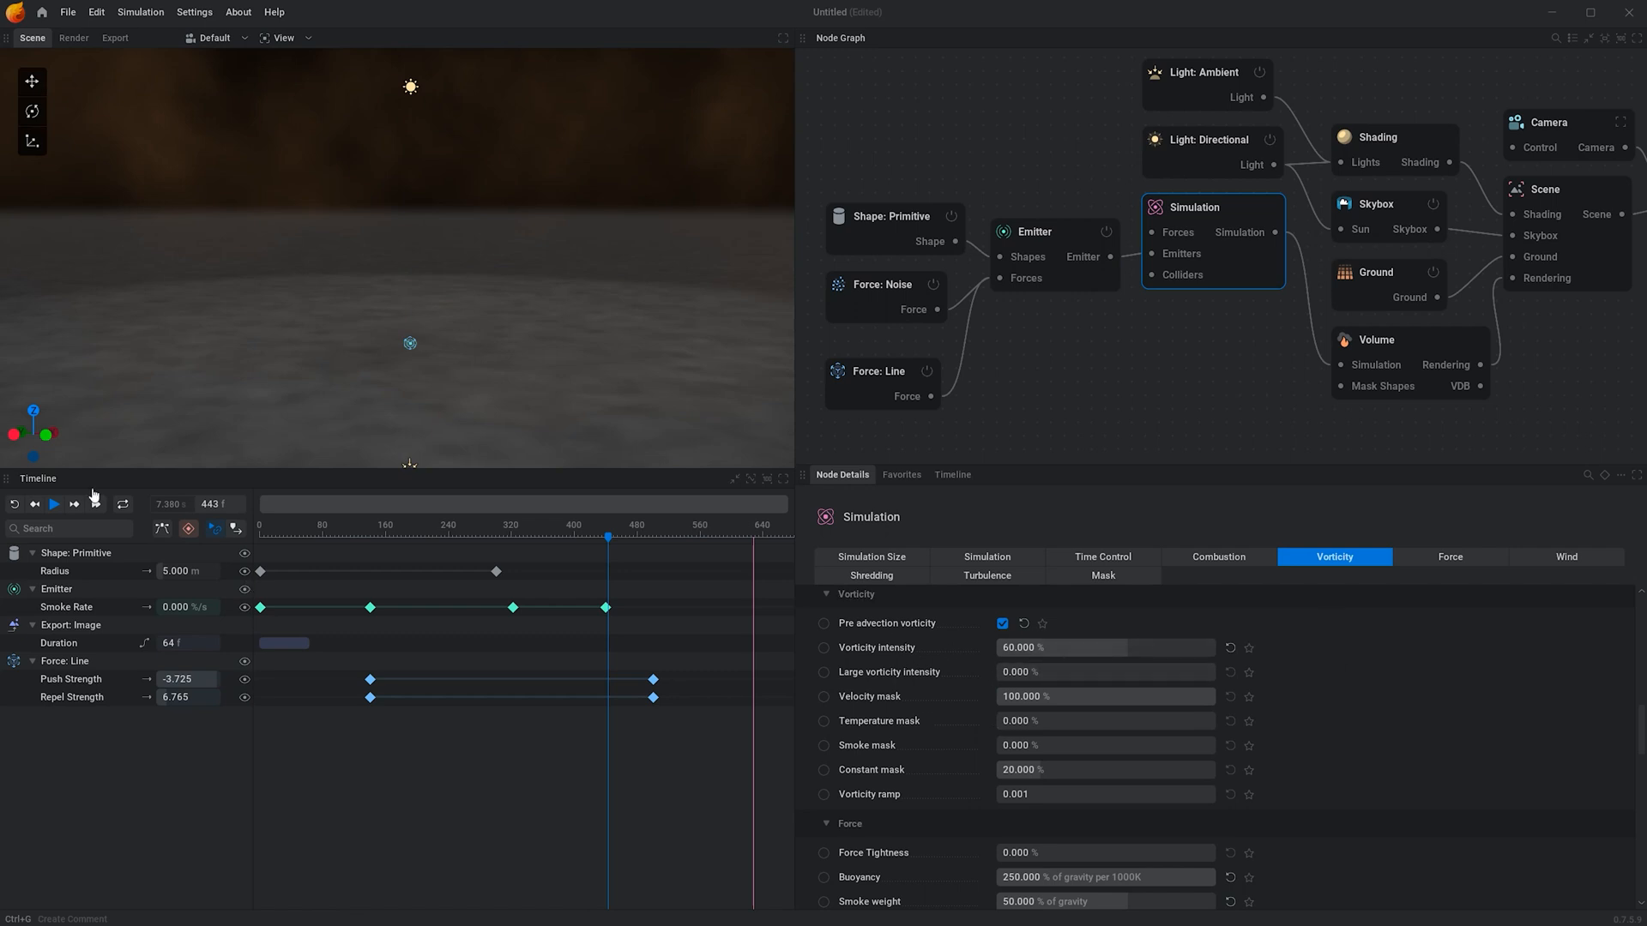
left_click(14, 506)
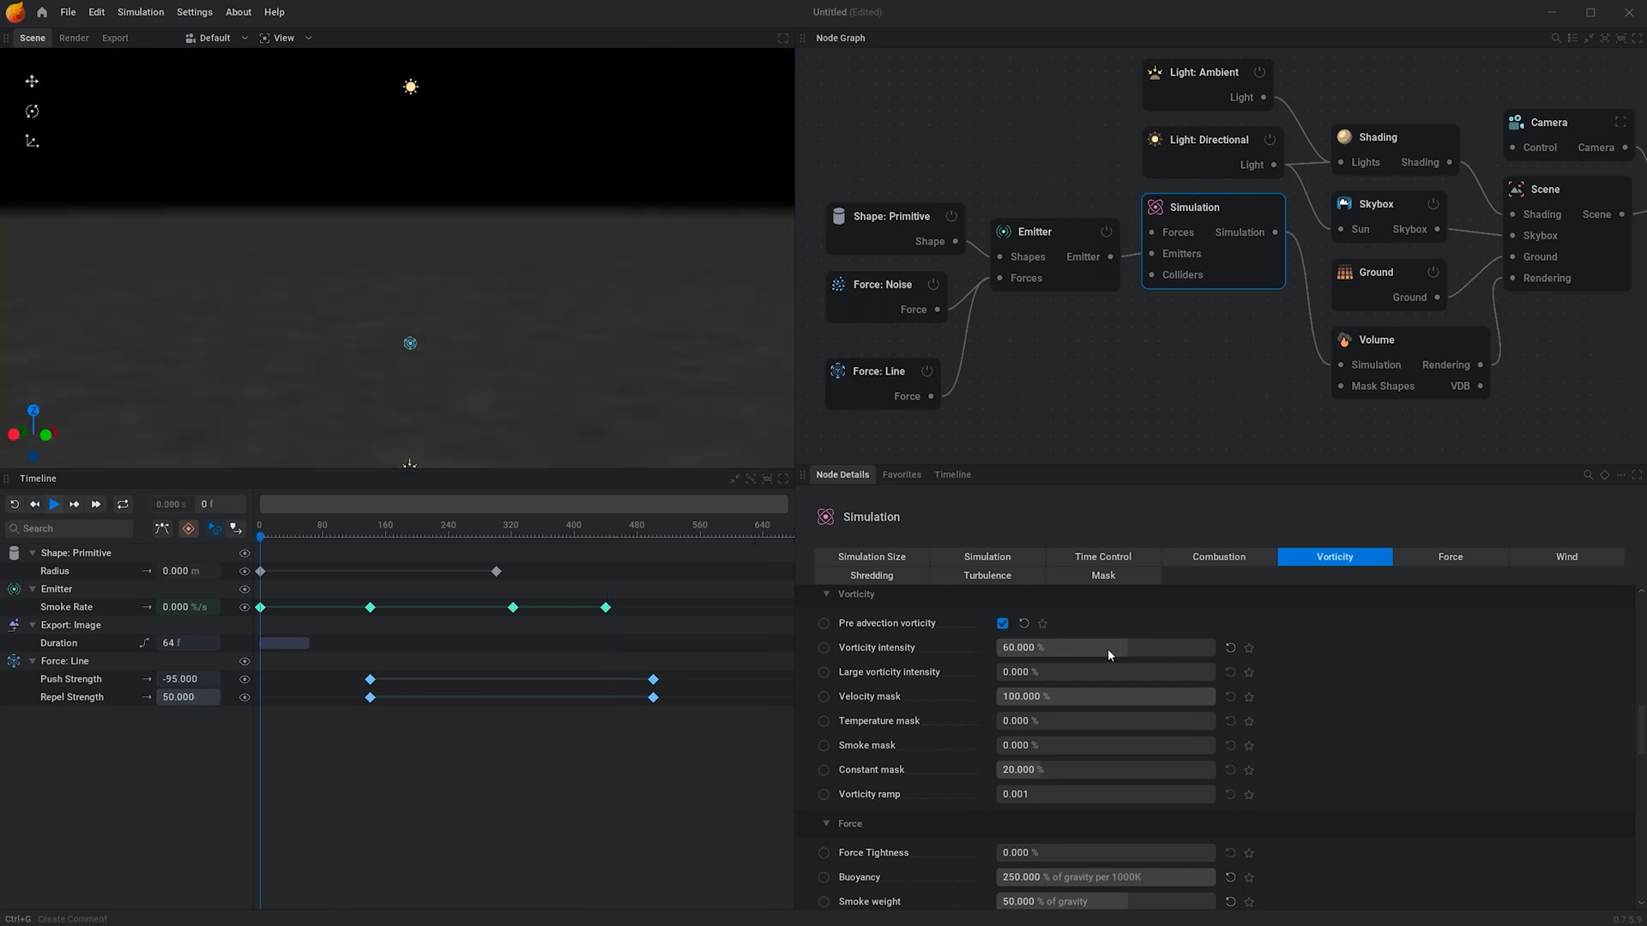
key("space")
left_click_drag(1118, 651, 1216, 651)
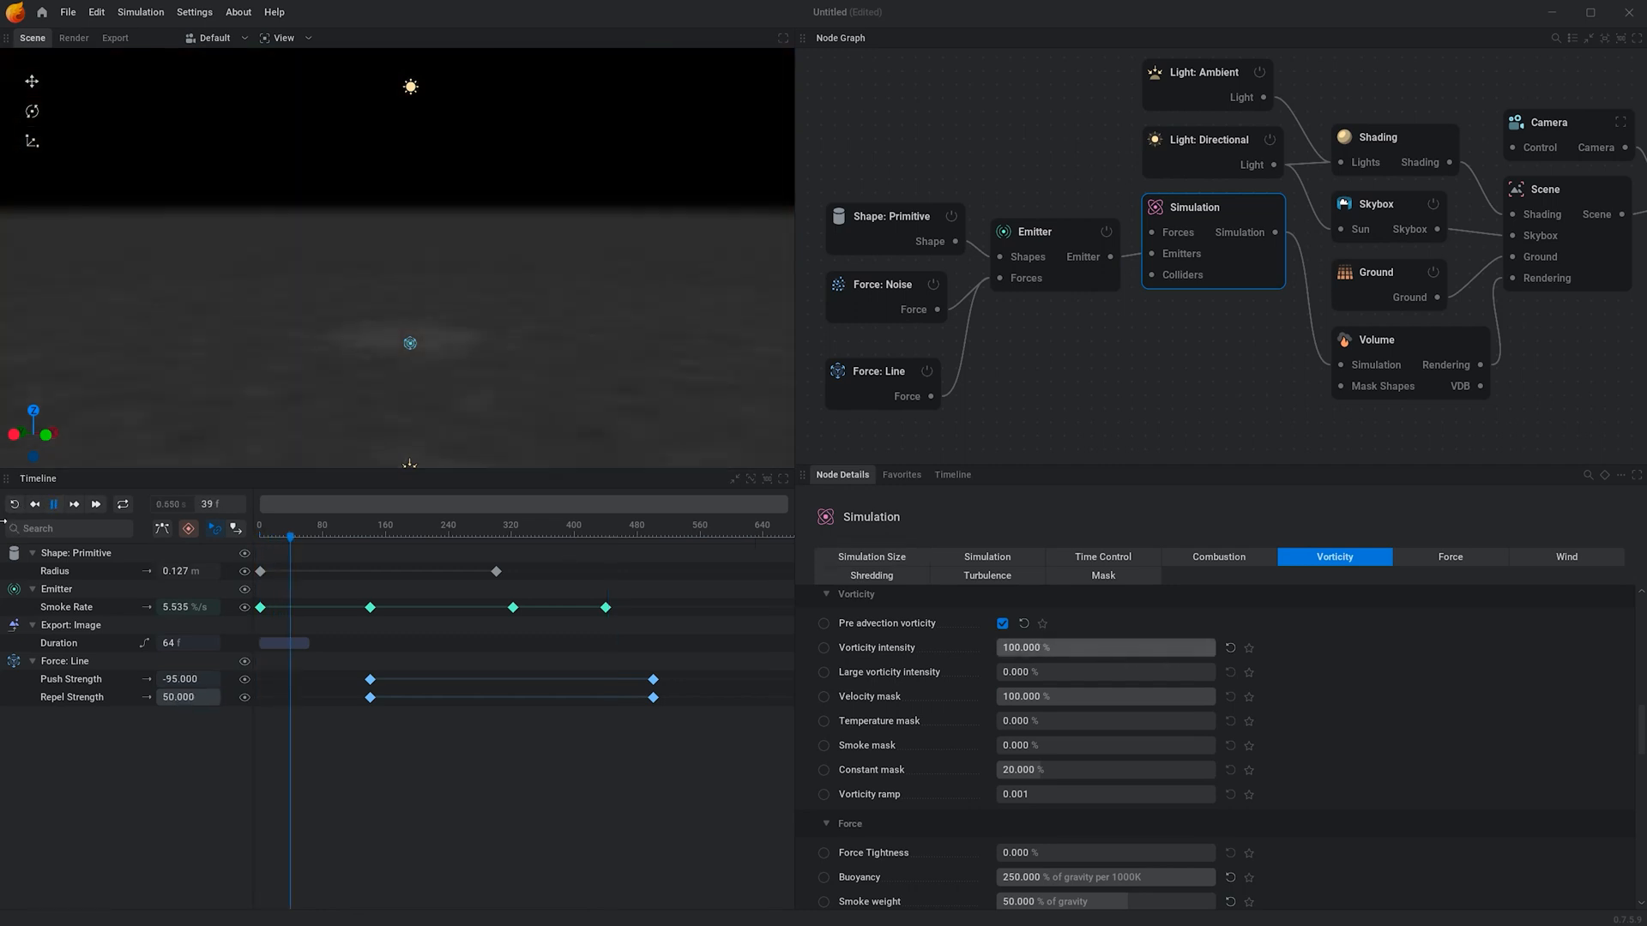
left_click(14, 504)
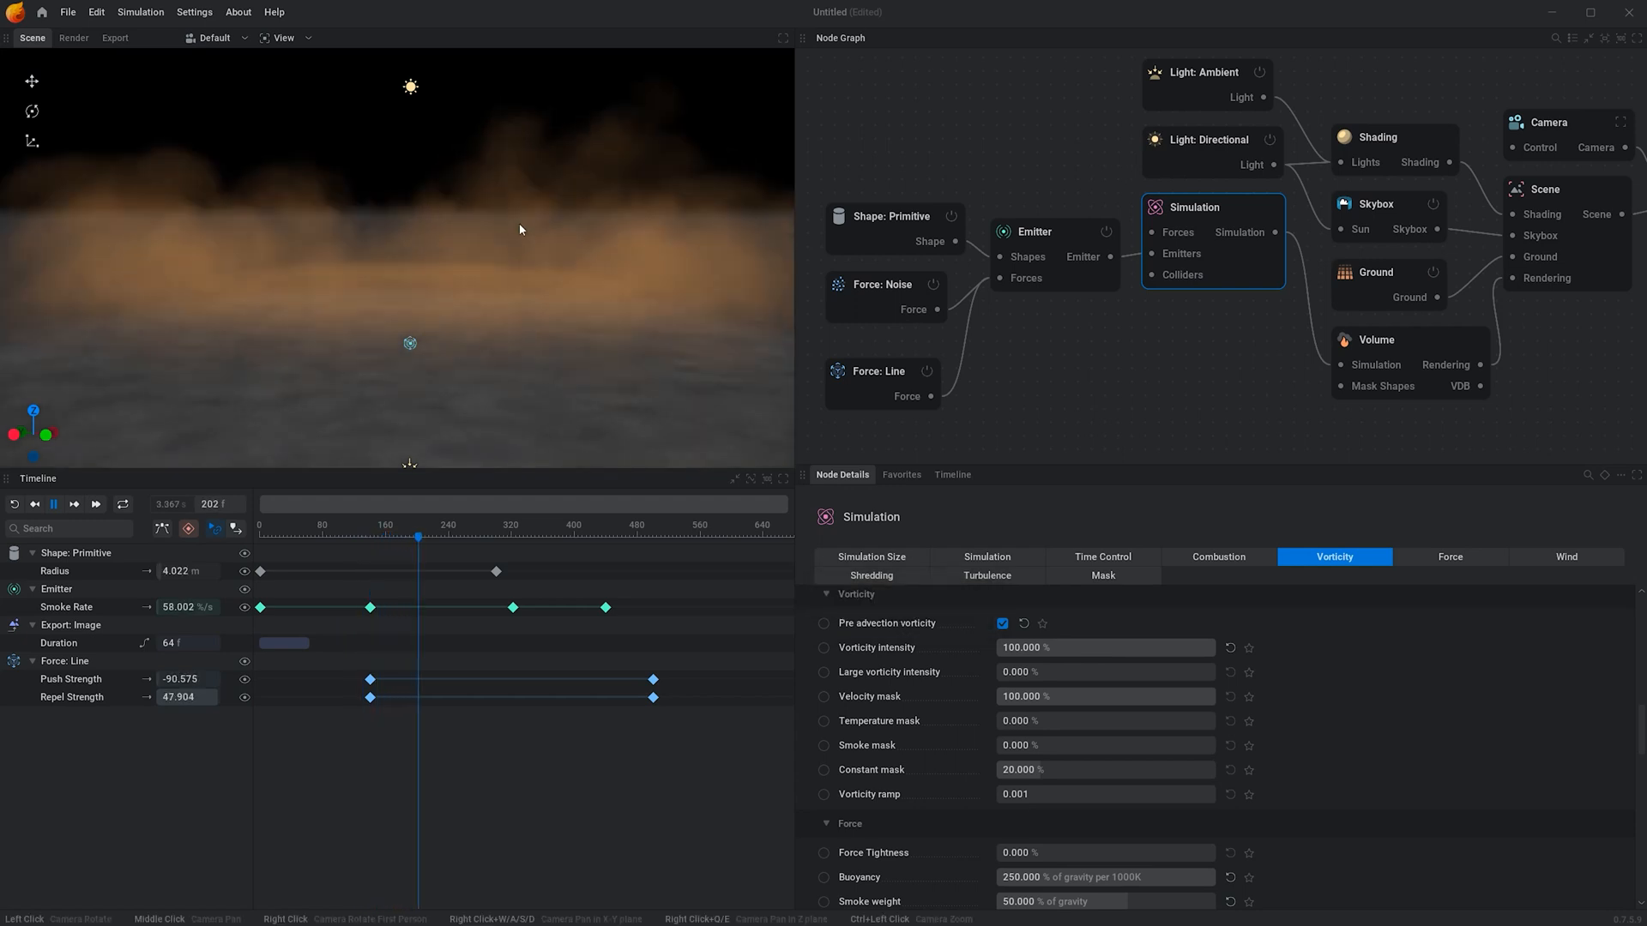
left_click_drag(534, 273, 538, 328)
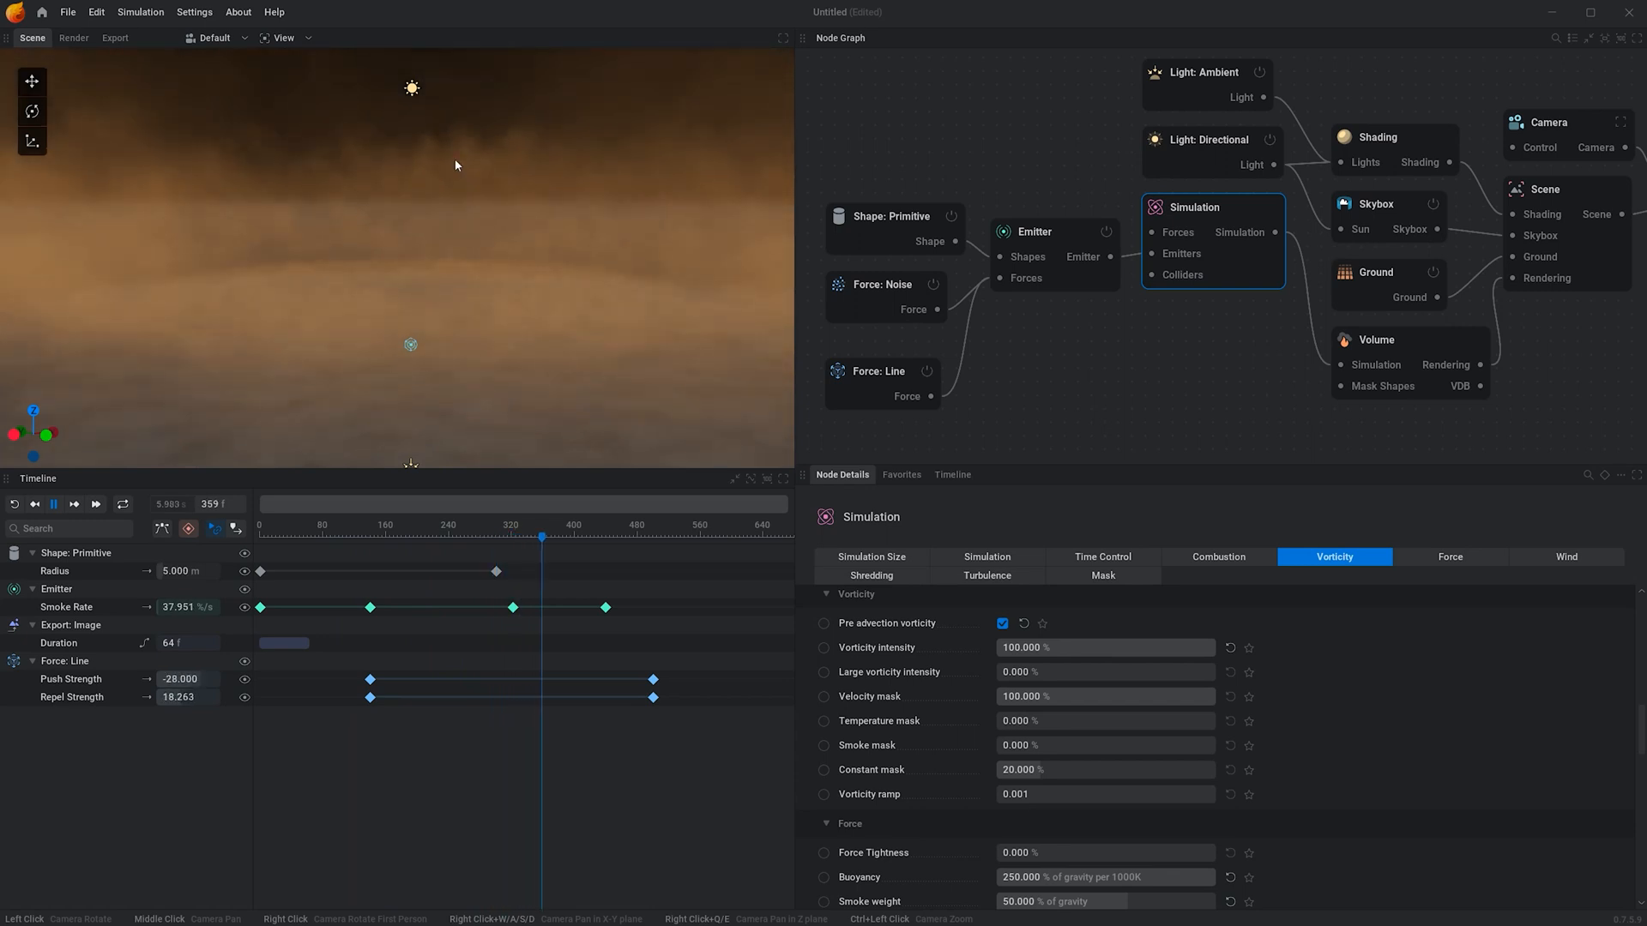
Pause the simulation, set the Simulation node's vorticity intensity to 60%, and widen the view to the whole dust cloud.
mouse_move(455, 160)
left_mouse_down()
mouse_move(458, 193)
mouse_move(458, 163)
left_mouse_up()
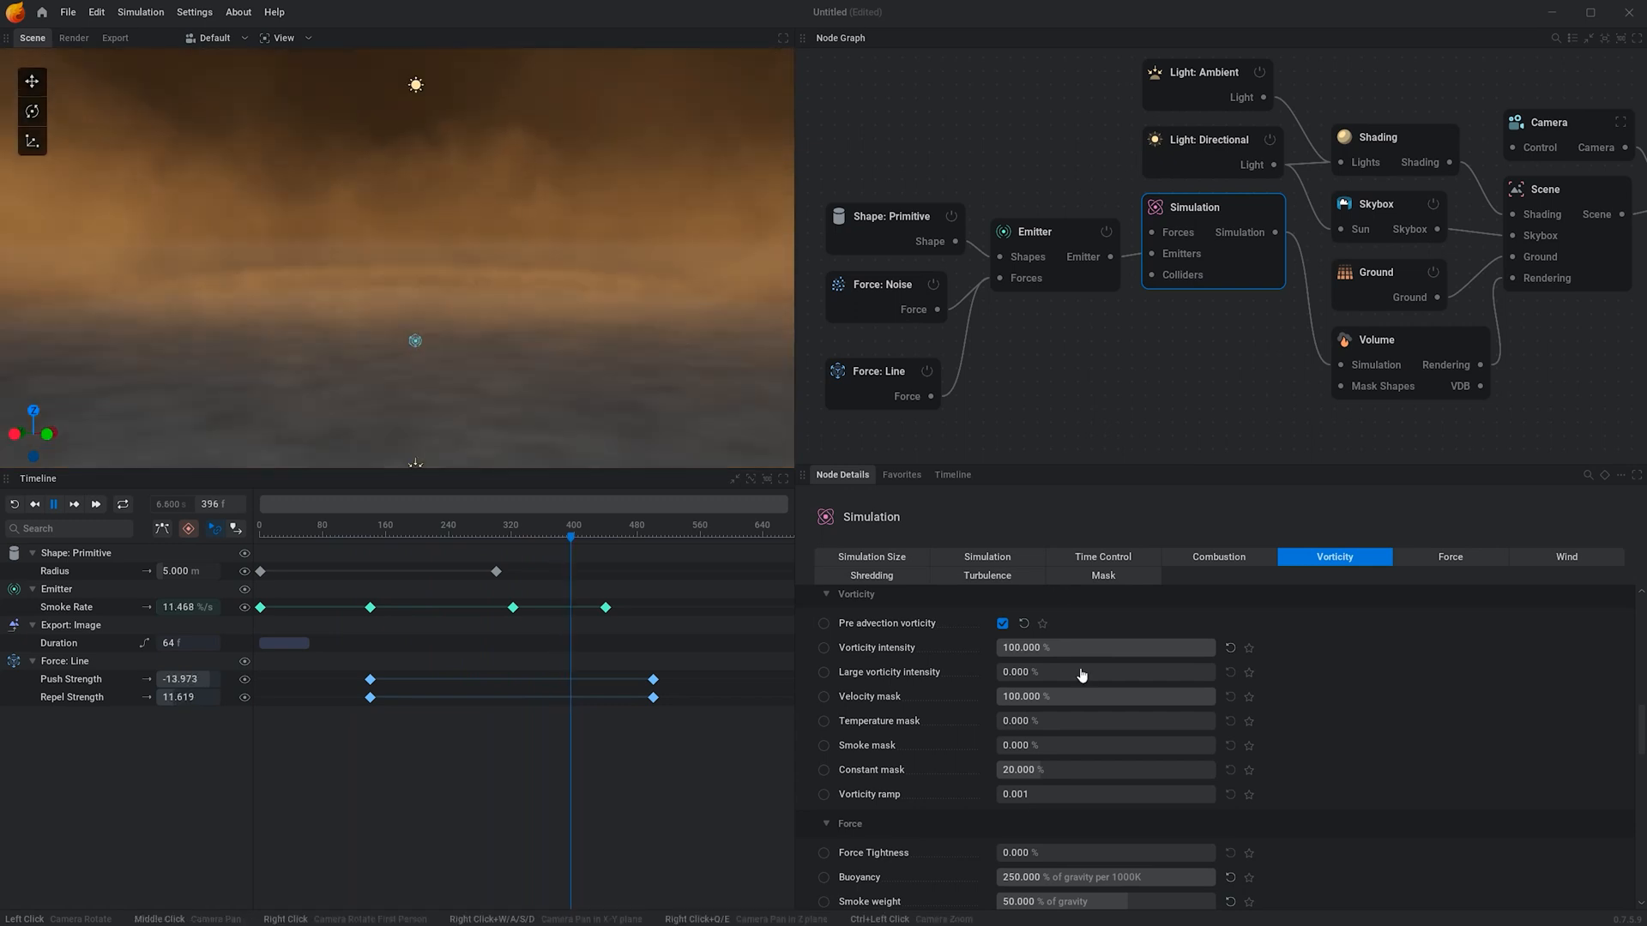
left_click(53, 506)
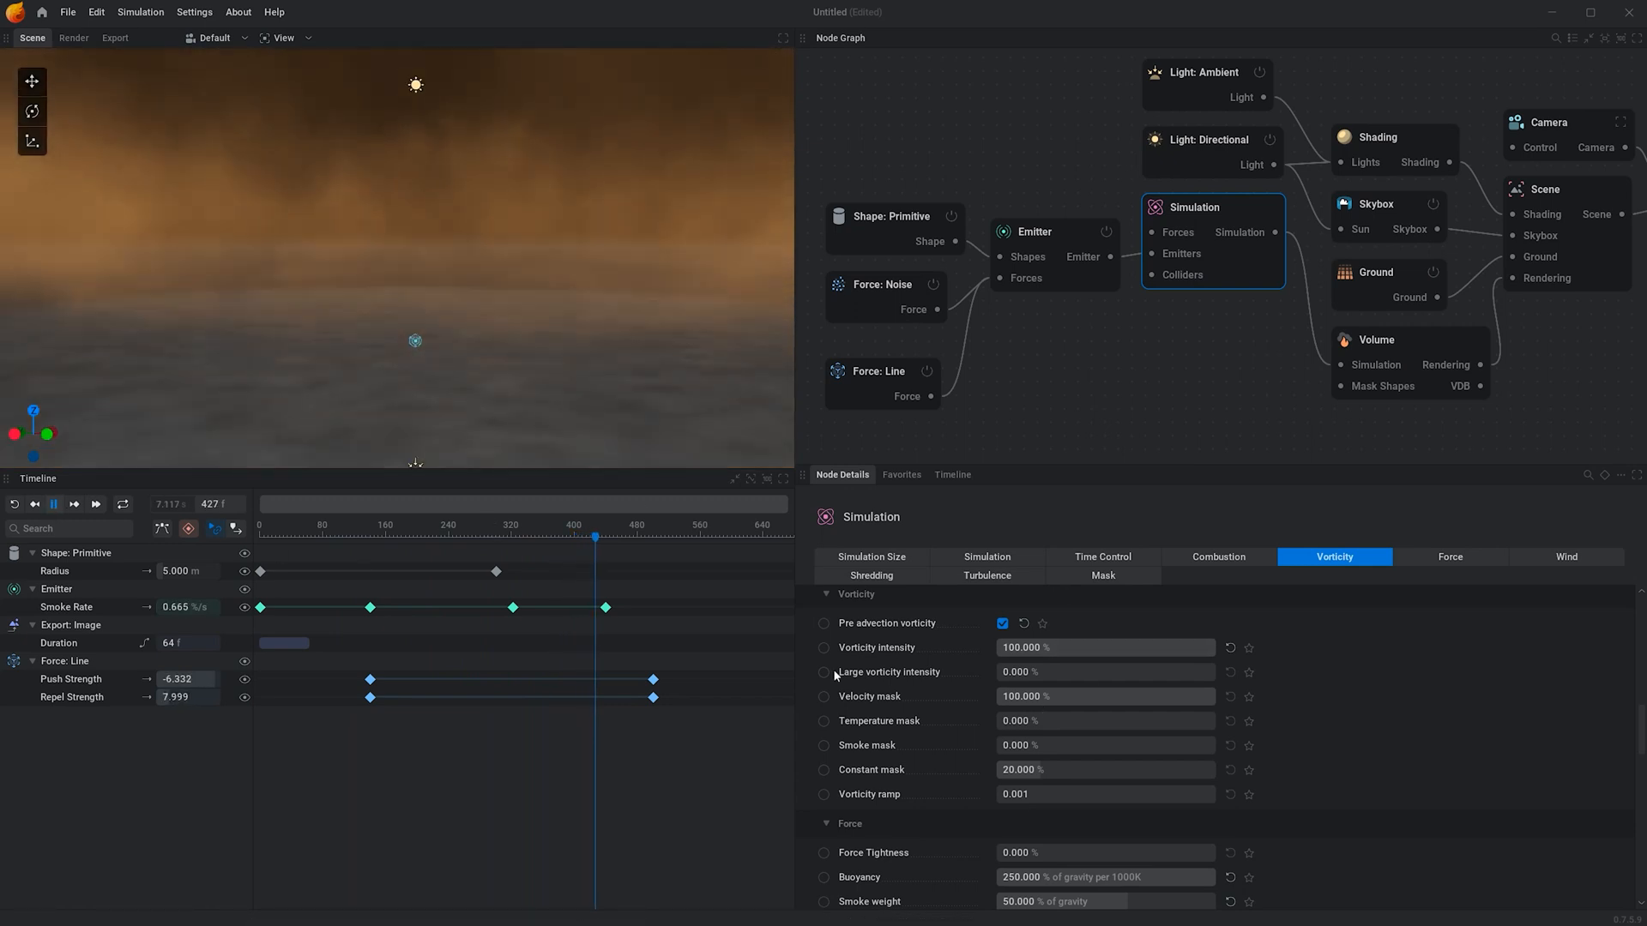
left_click(1176, 645)
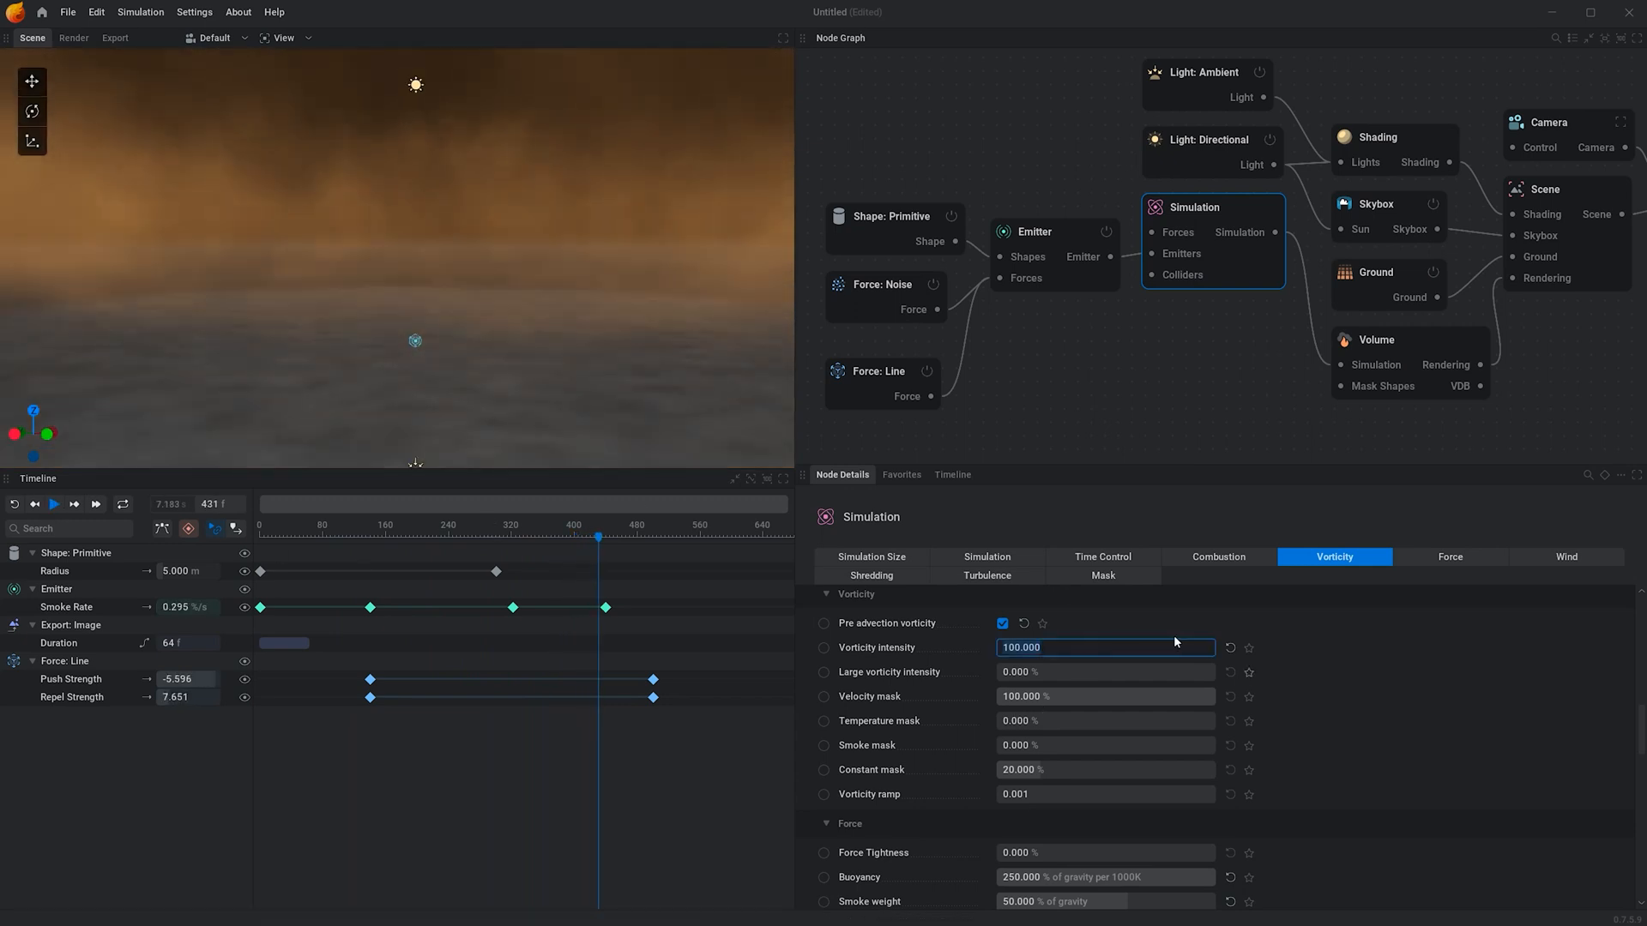
type("60")
key("Return")
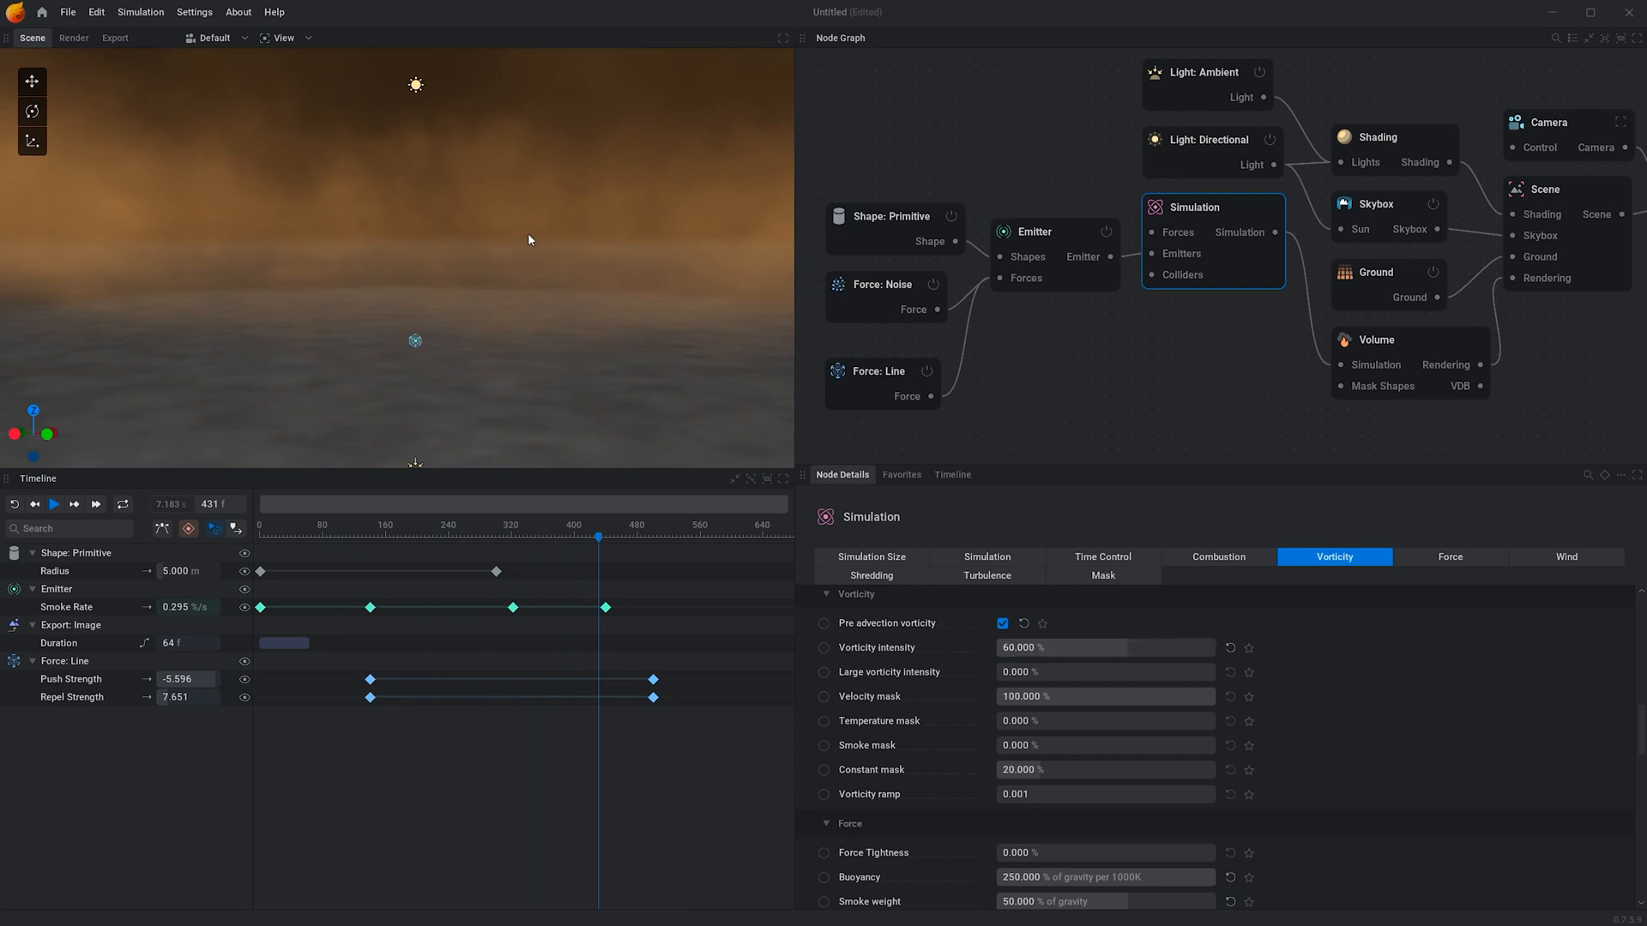
scroll(549, 244, "down", 3)
scroll(515, 272, "down", 4)
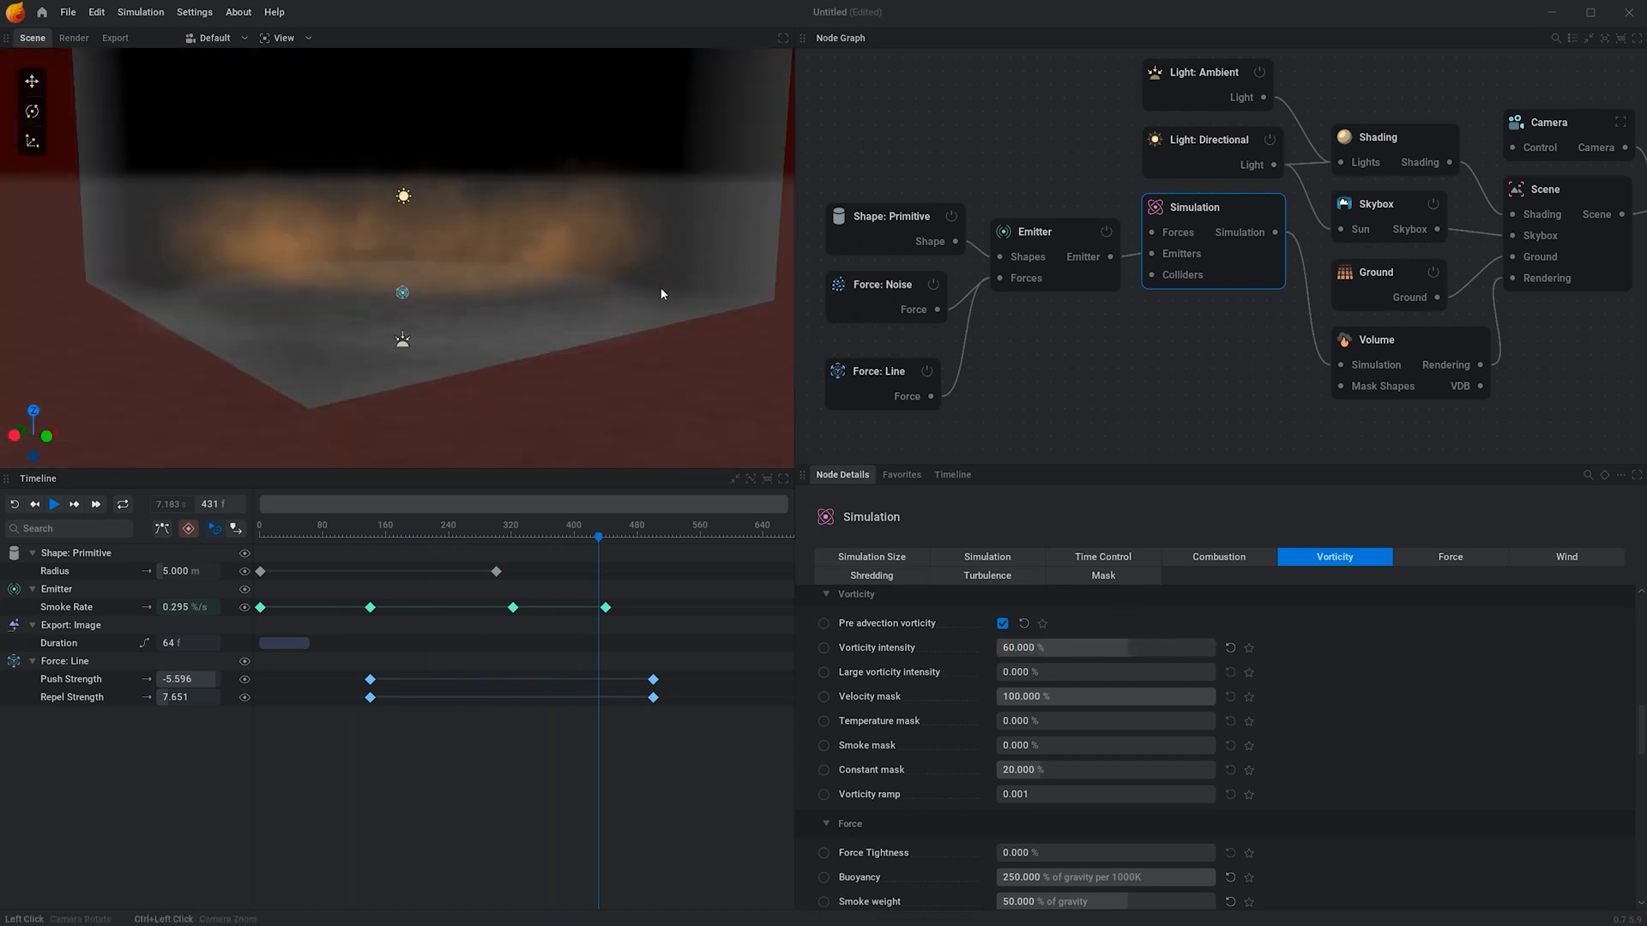
left_click_drag(661, 287, 816, 322)
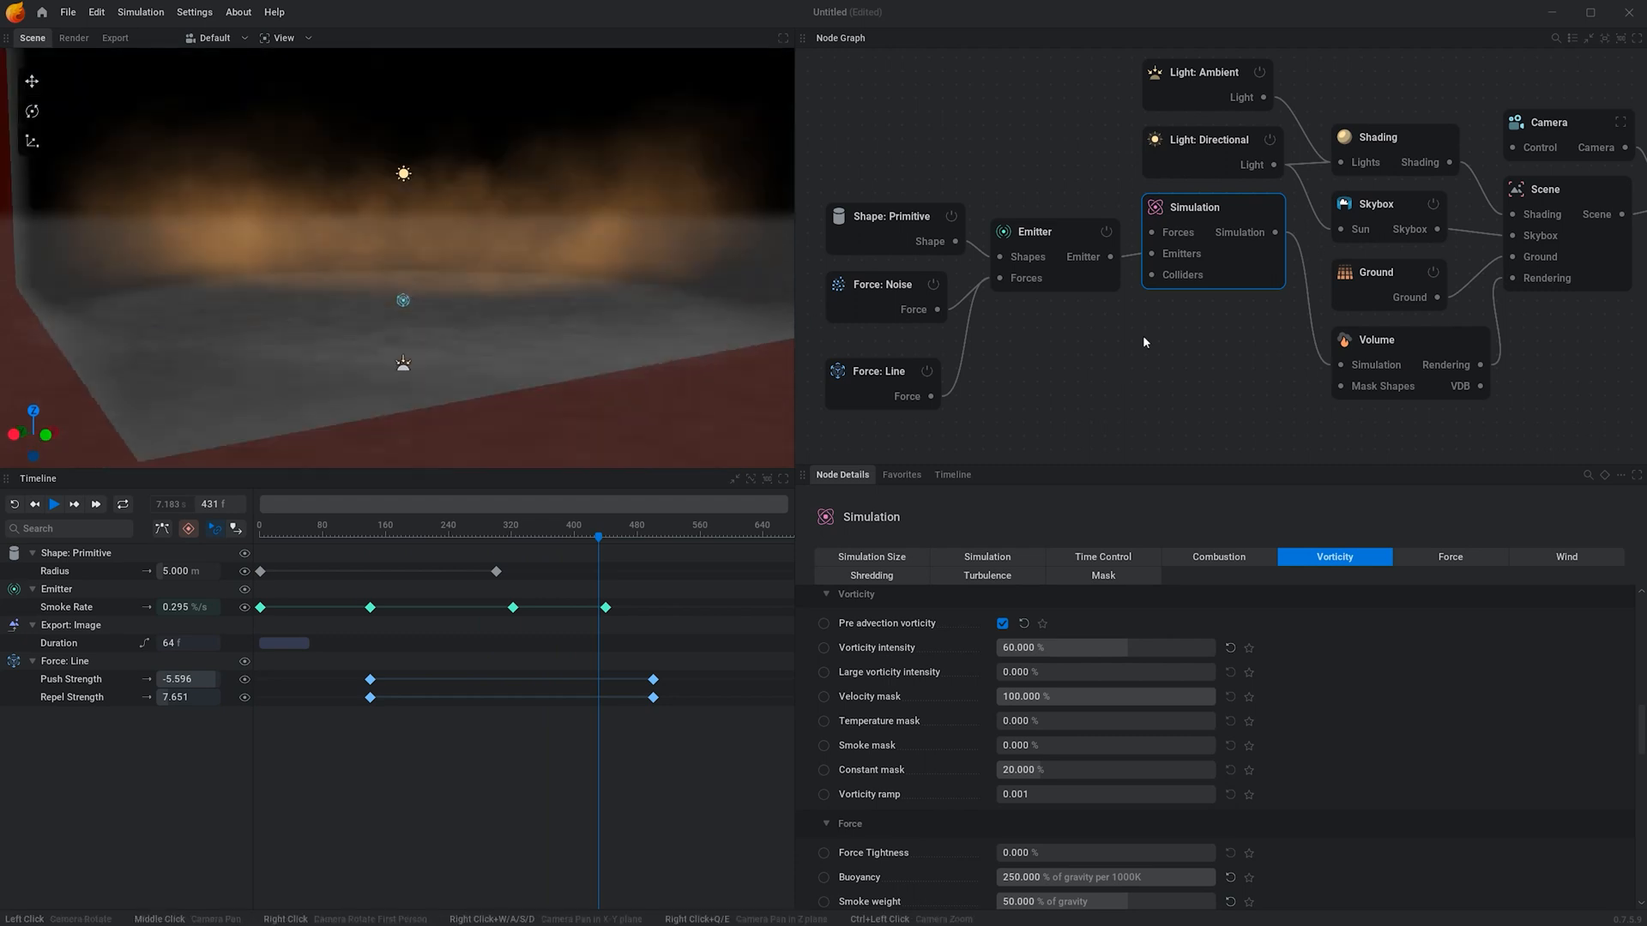
Add an Export: VDB node fed by the Volume node's VDB output.
left_click(1546, 340)
middle_click_drag(1546, 340, 1158, 264)
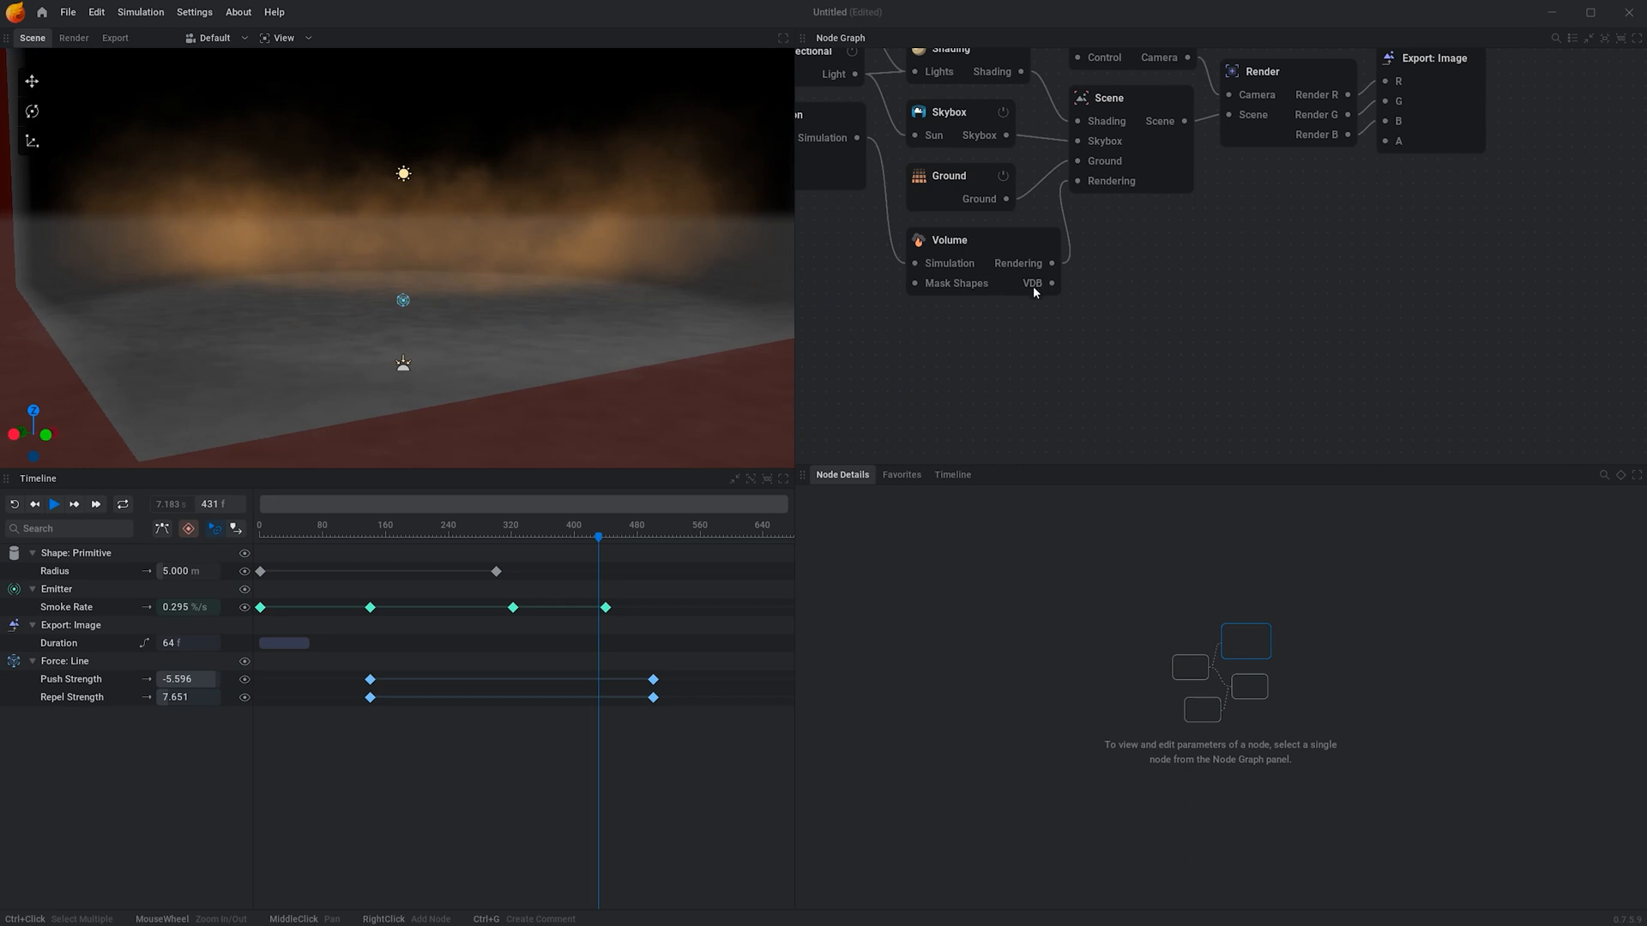
left_click_drag(1052, 283, 1170, 334)
left_click(1212, 413)
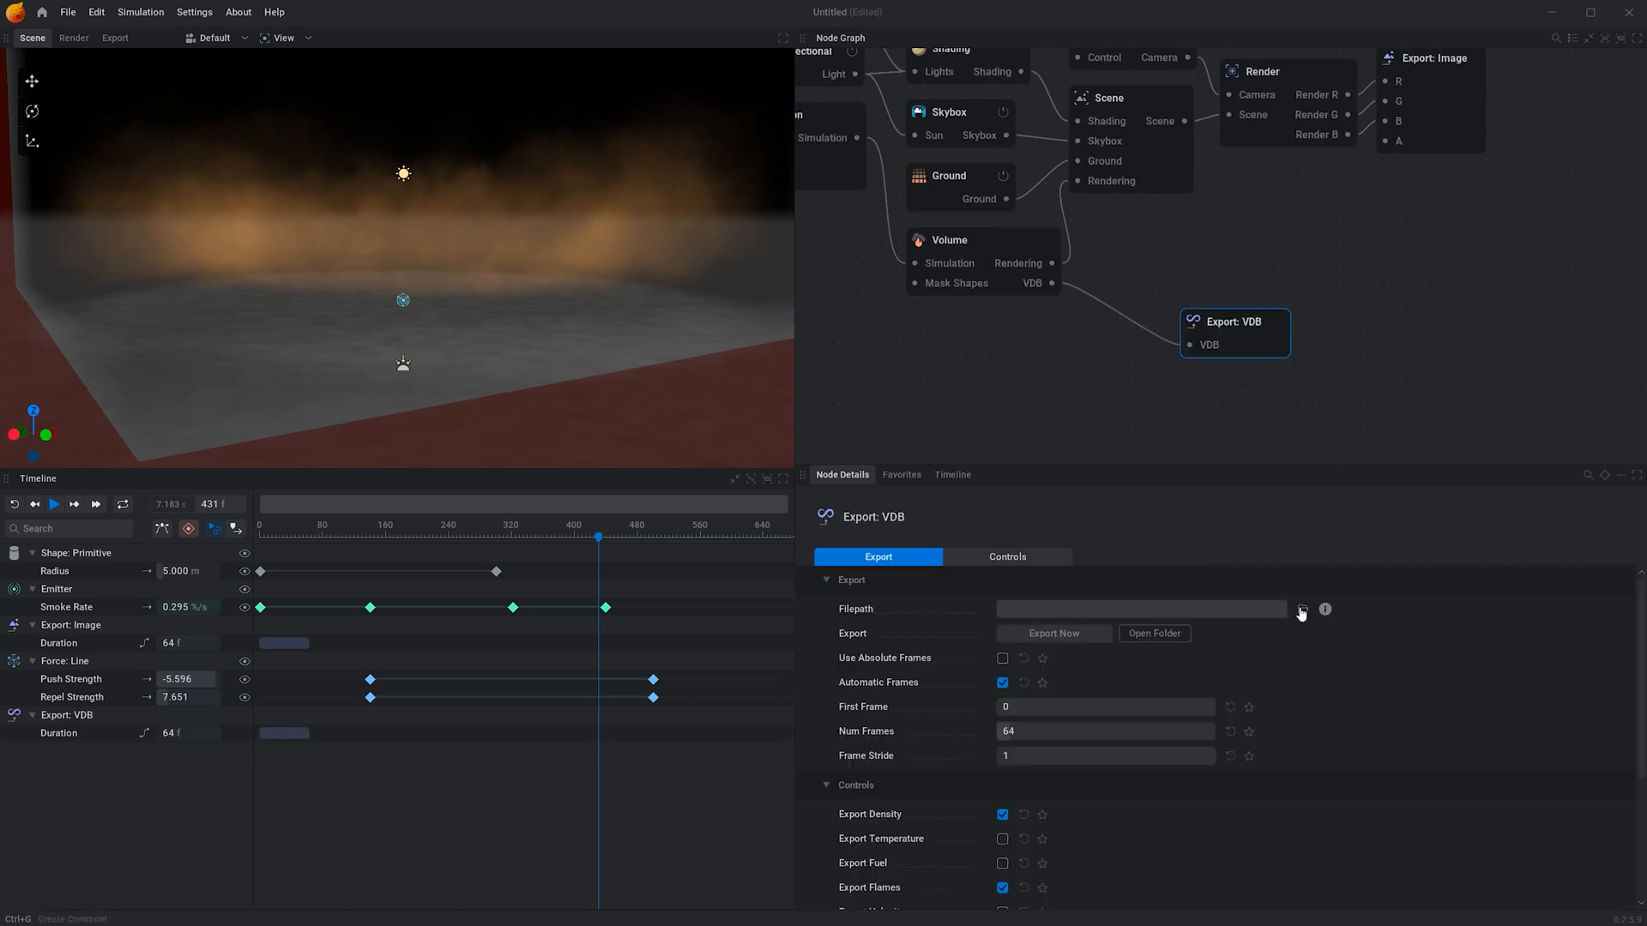
left_click(1303, 609)
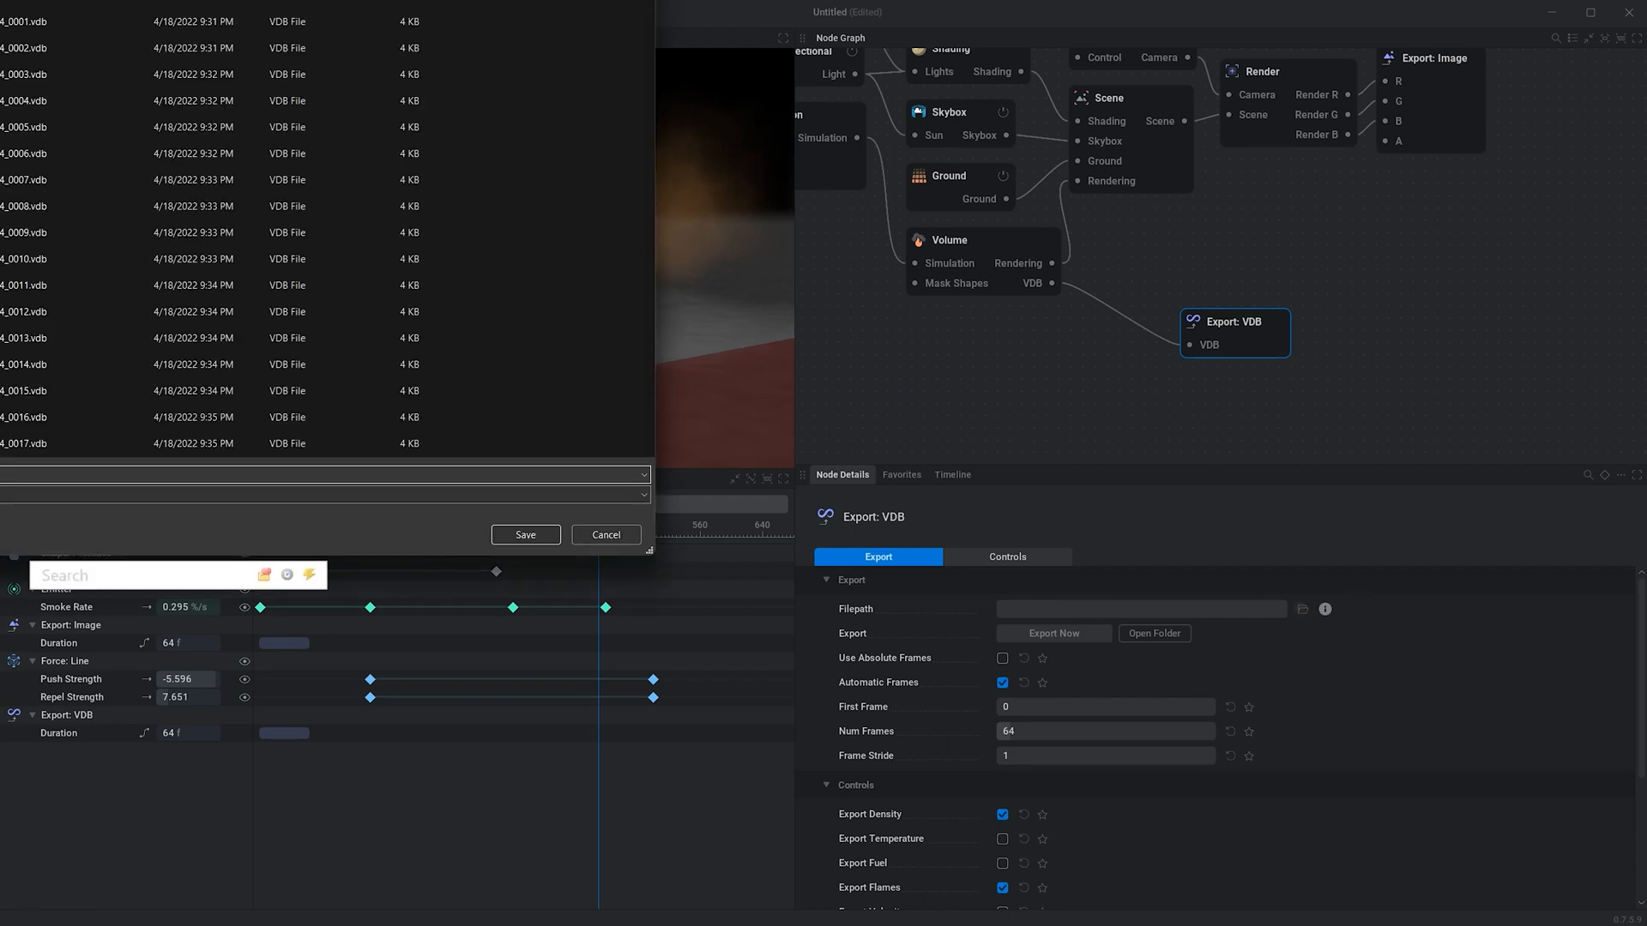
left_click_drag(362, 0, 1042, 161)
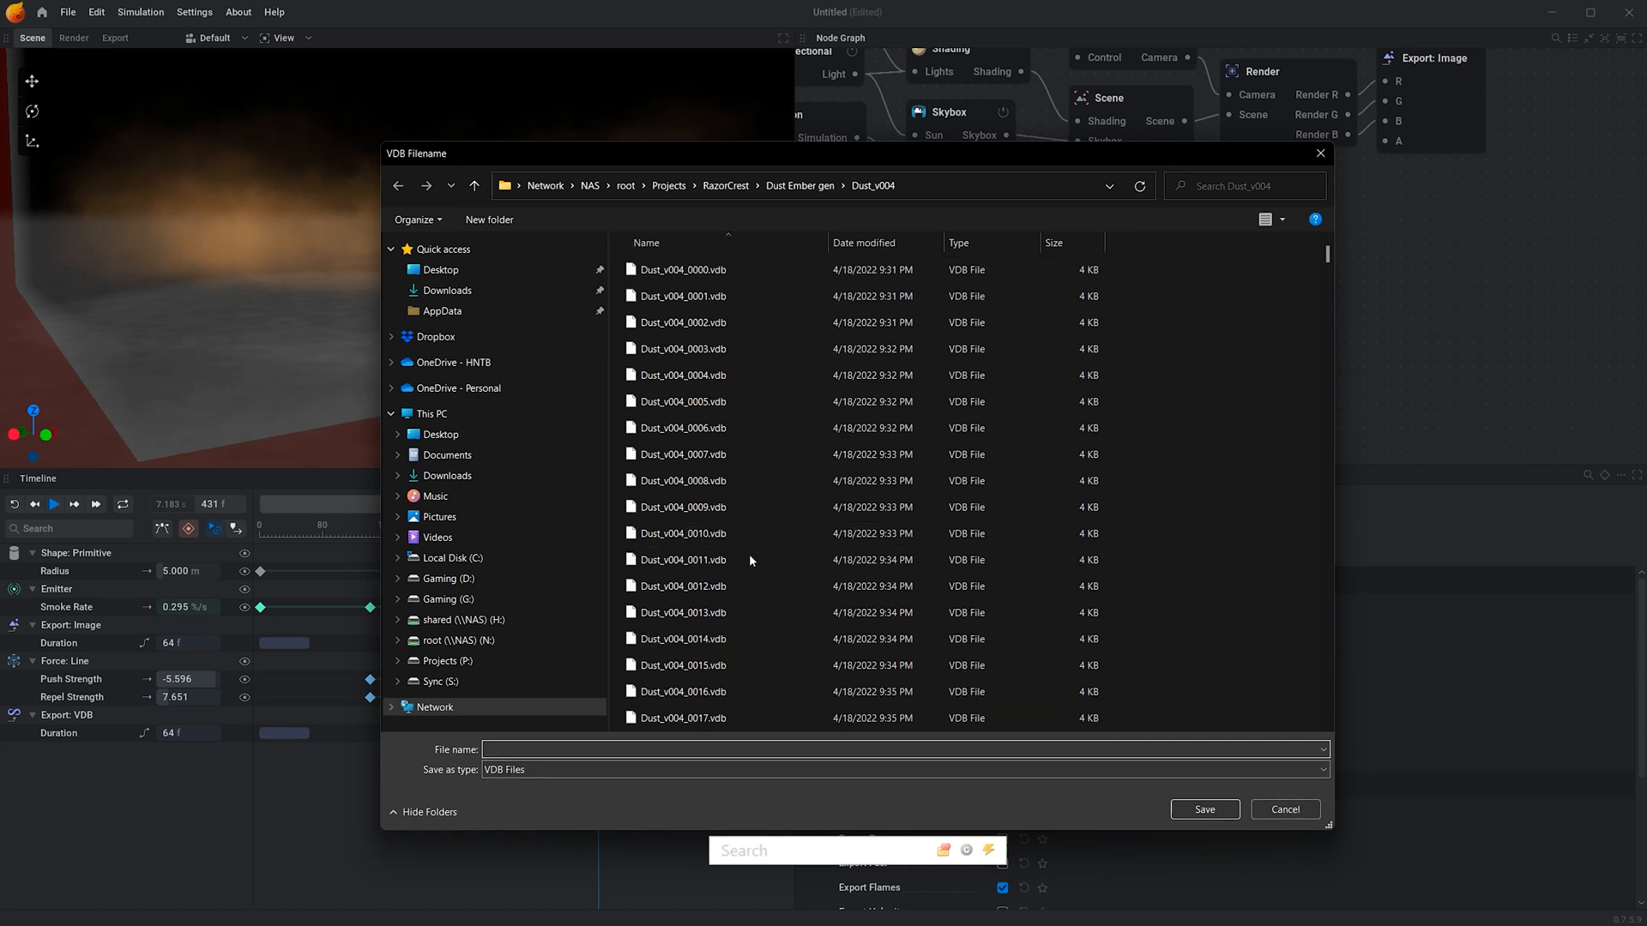
left_click(1267, 813)
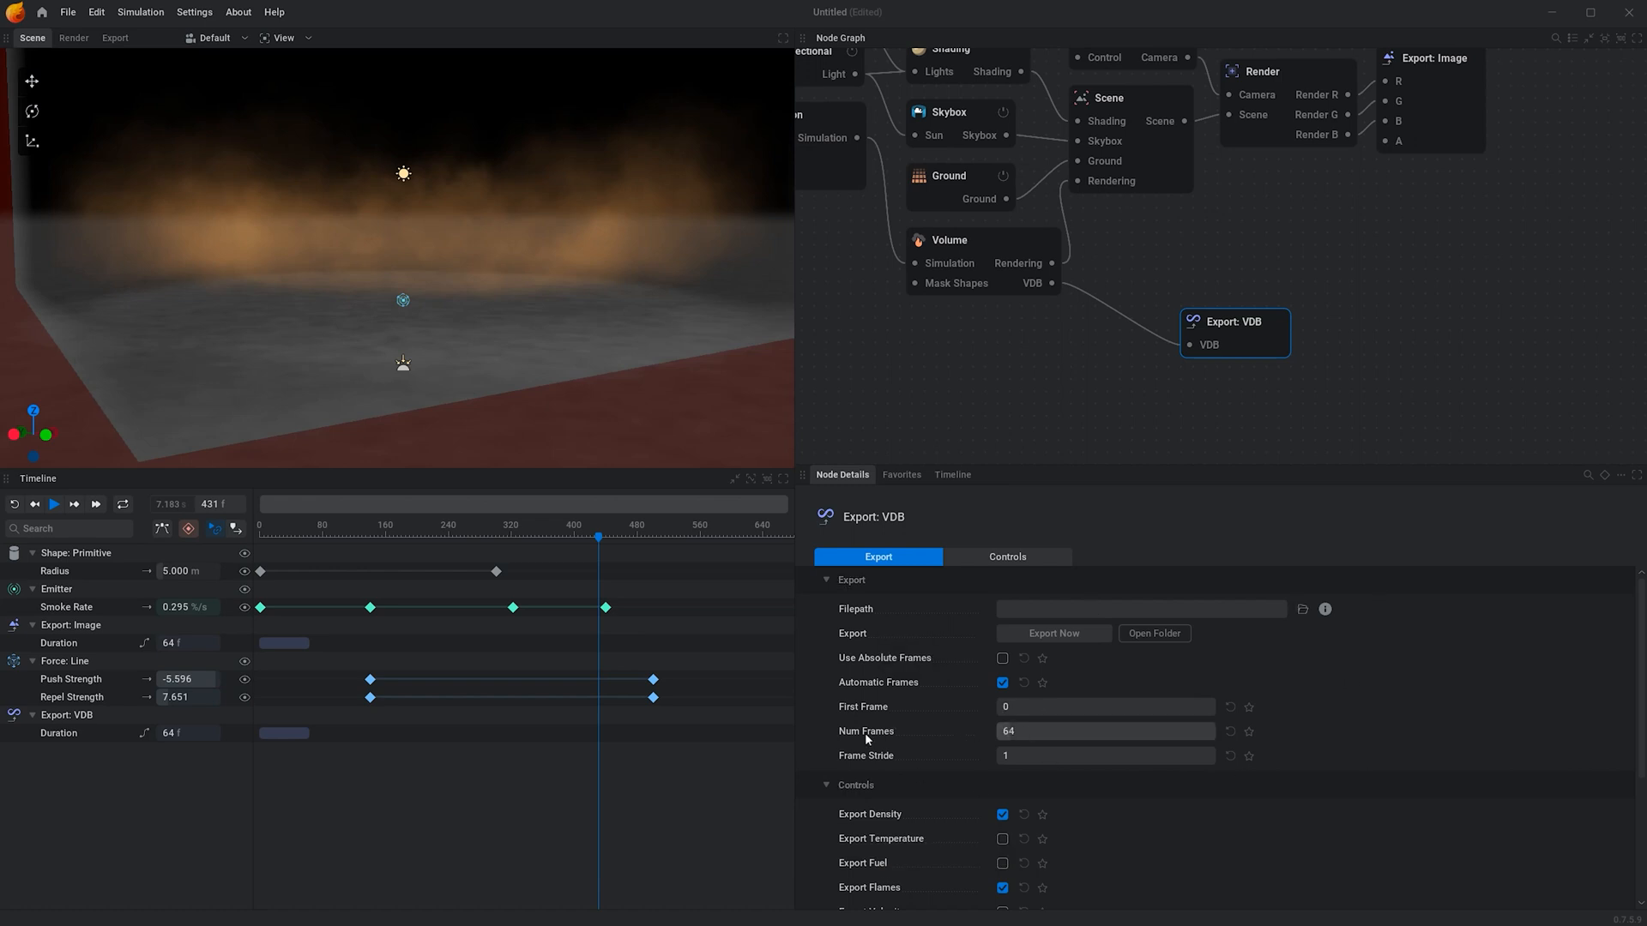
Set the number of frames in the VDB export to 500.
left_click(1061, 728)
type("500")
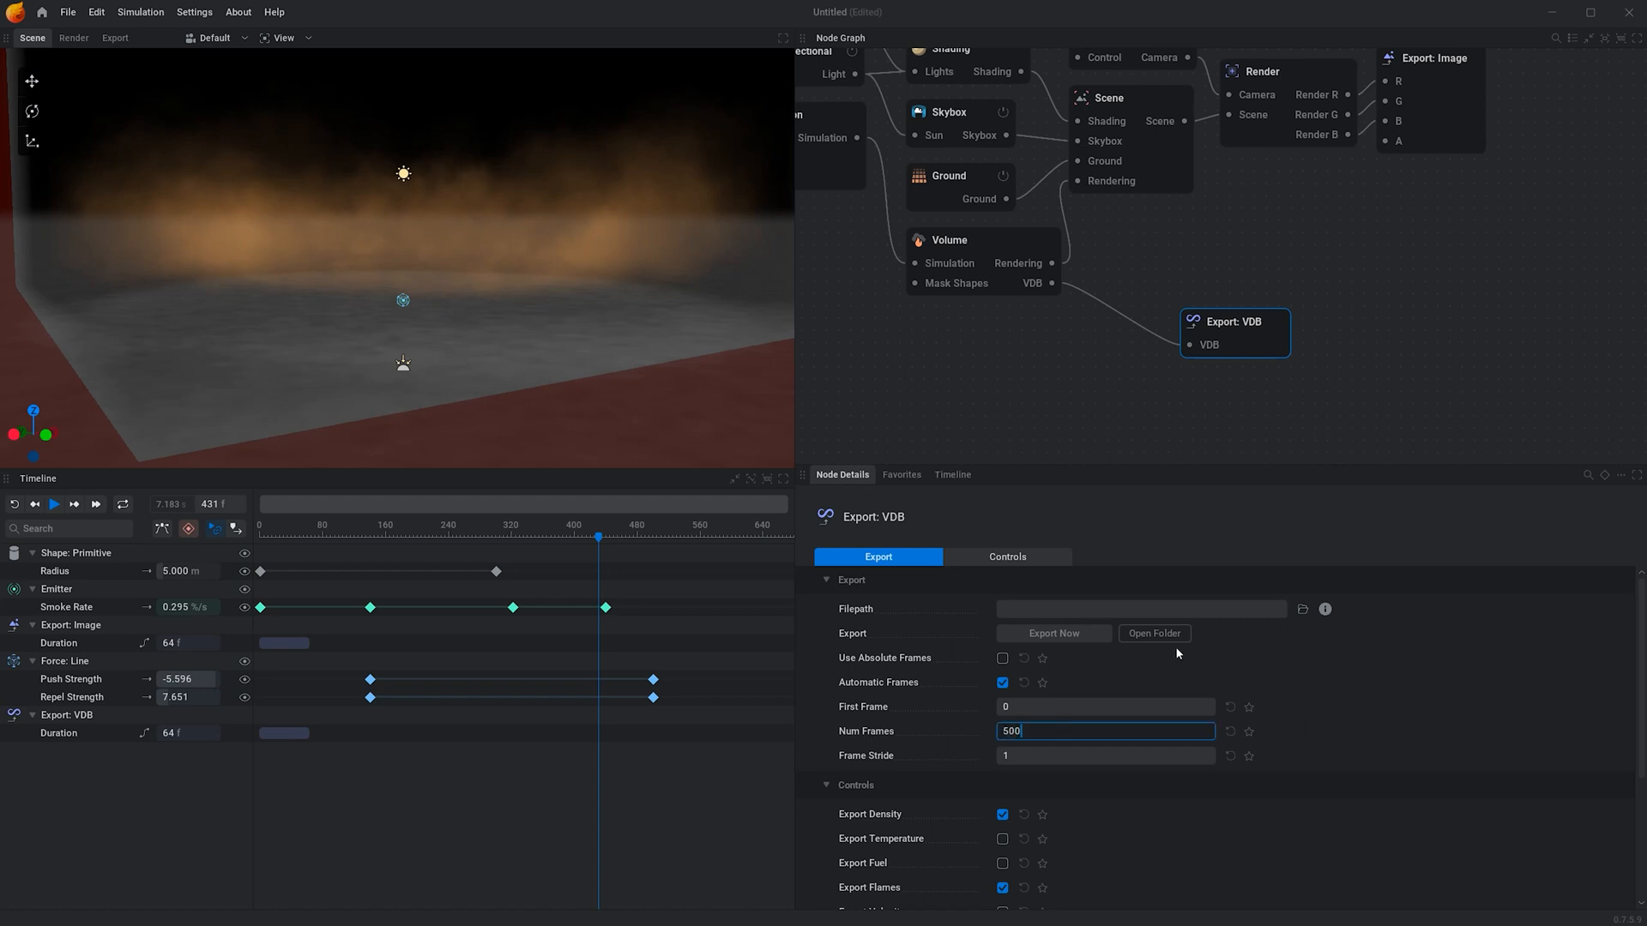
key("Return")
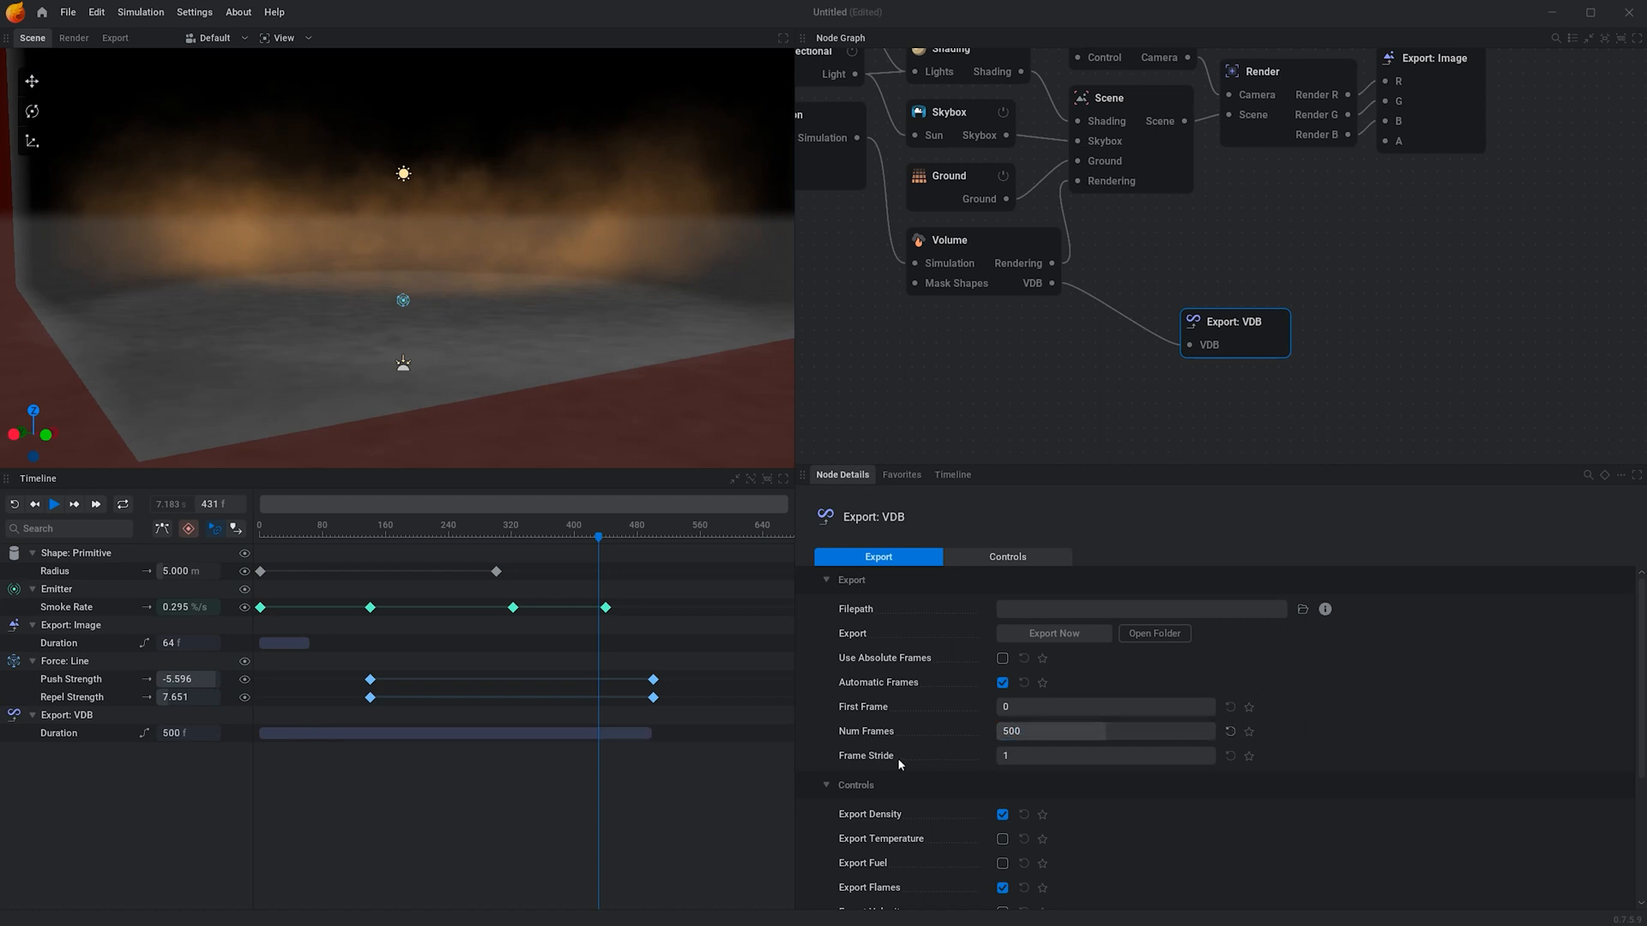
Enable velocity export and compression for the VDB export, and set its coordinate system to Y Up Right Handed.
mouse_move(901, 763)
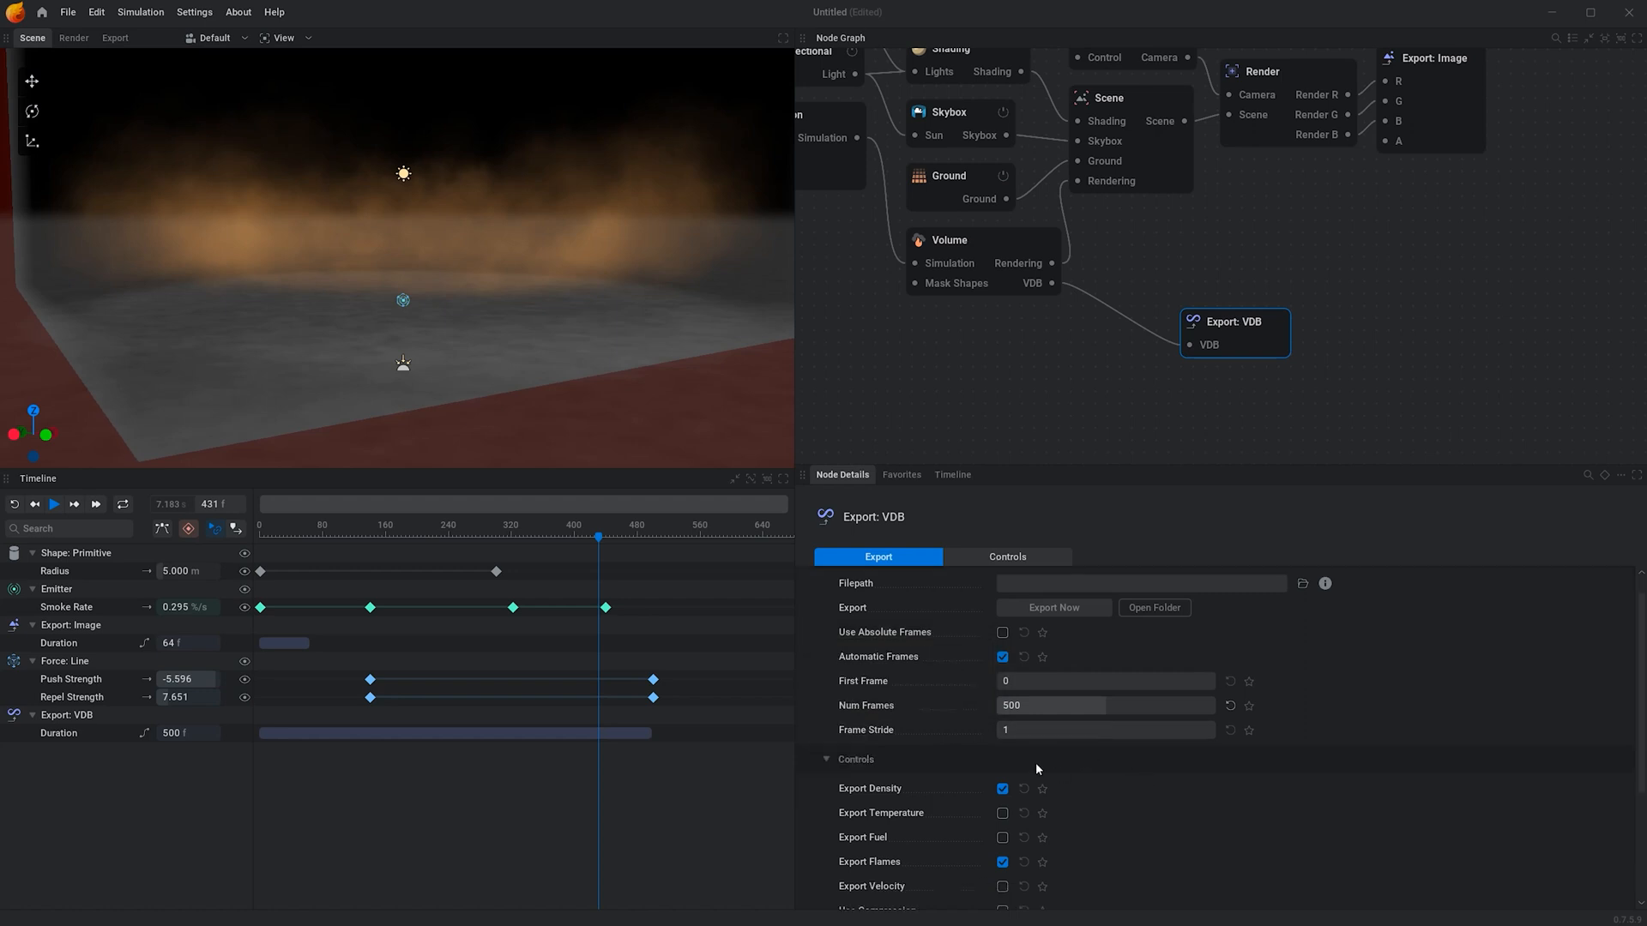
scroll(1036, 763, "down", 2)
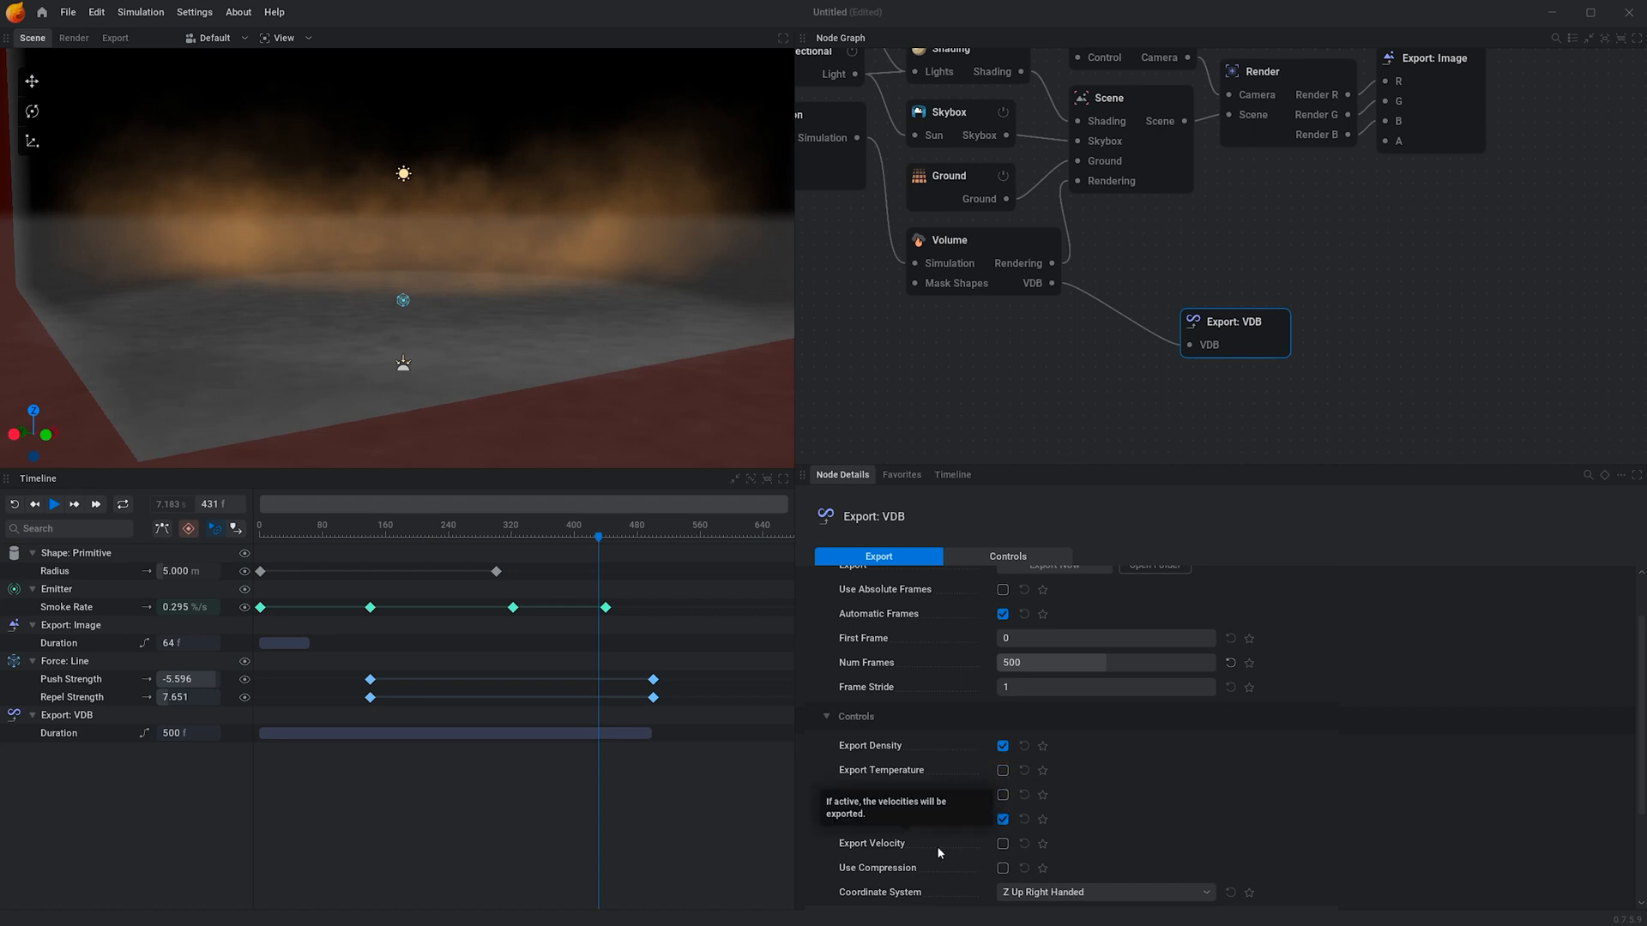
left_click(1003, 846)
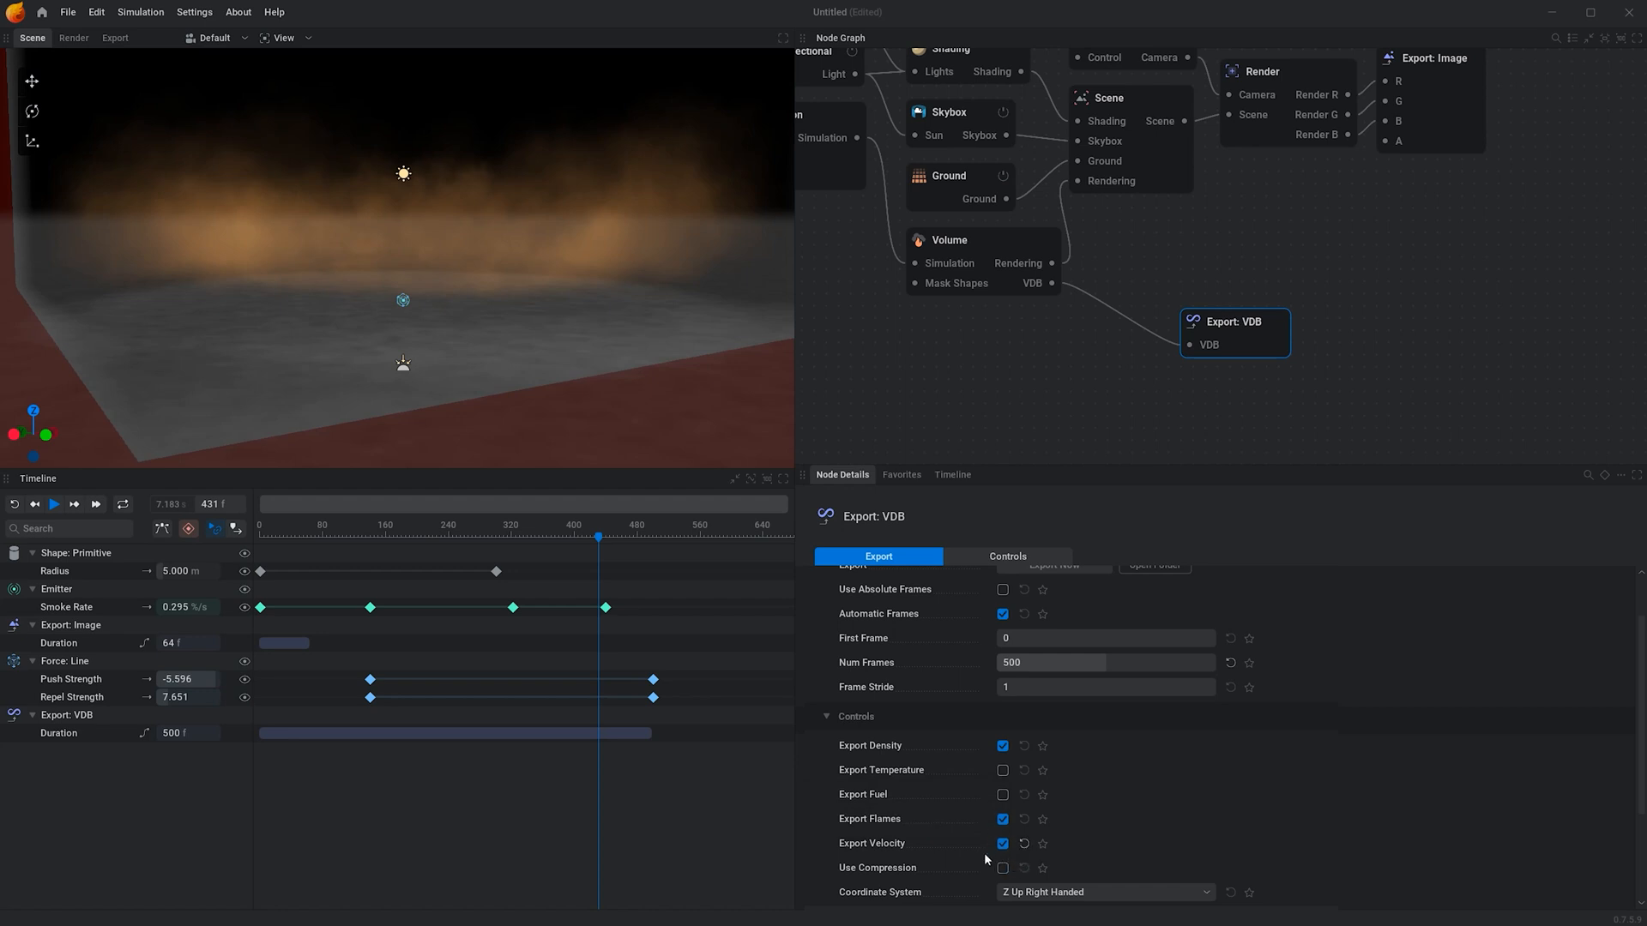
left_click(1004, 869)
scroll(1304, 785, "down", 1)
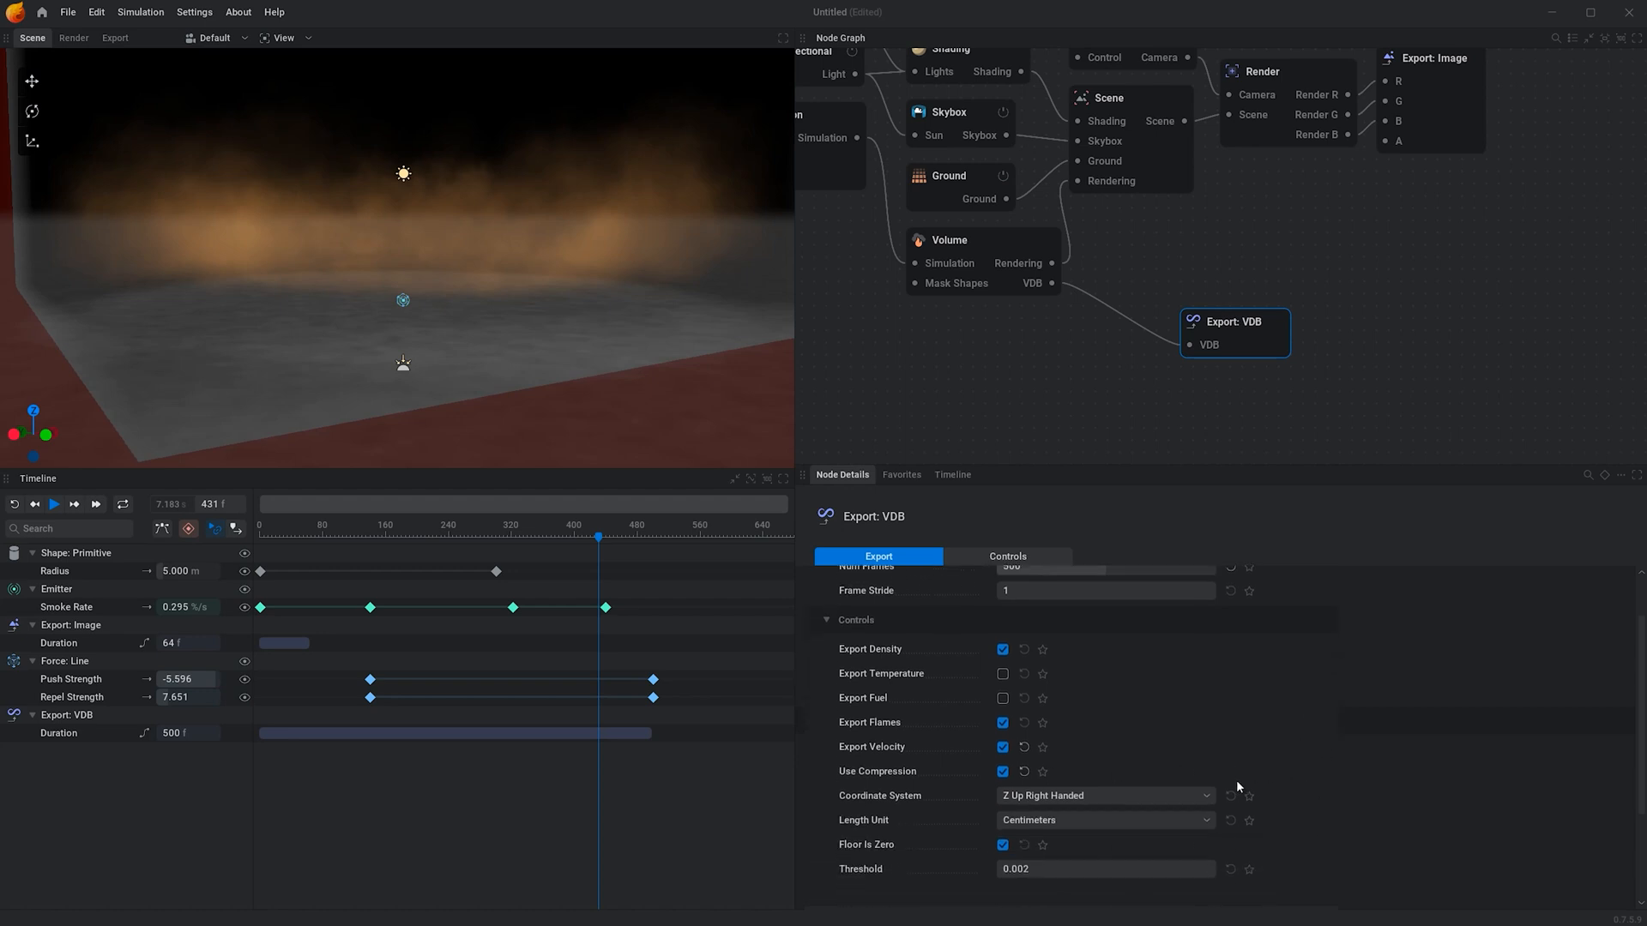
left_click(1040, 796)
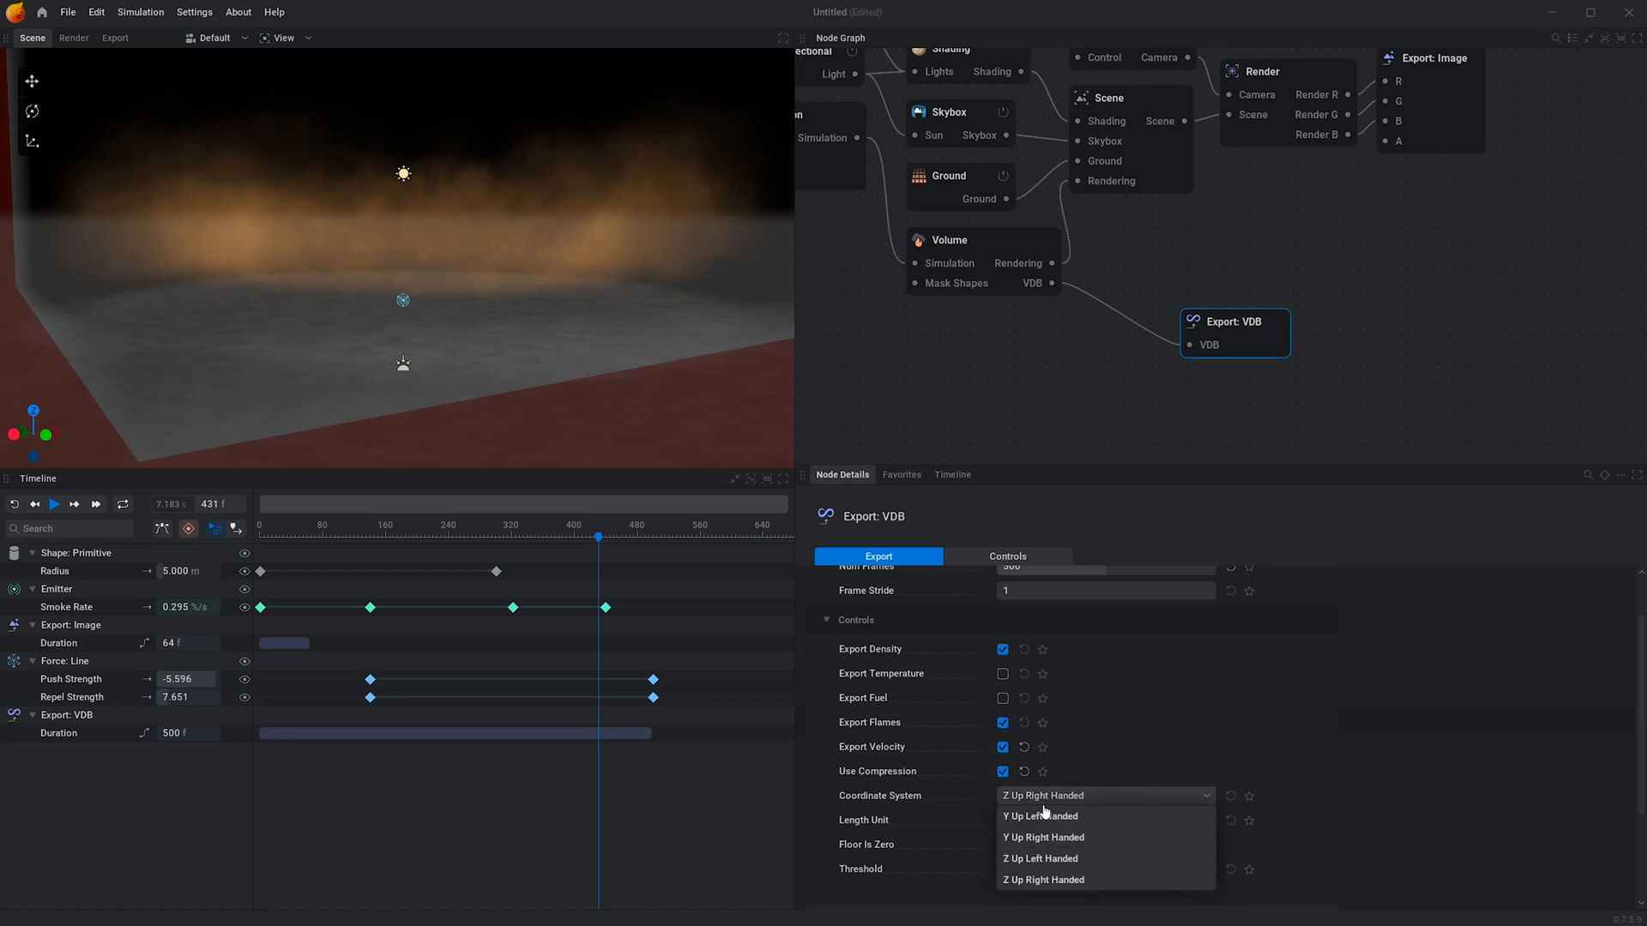
left_click(1079, 838)
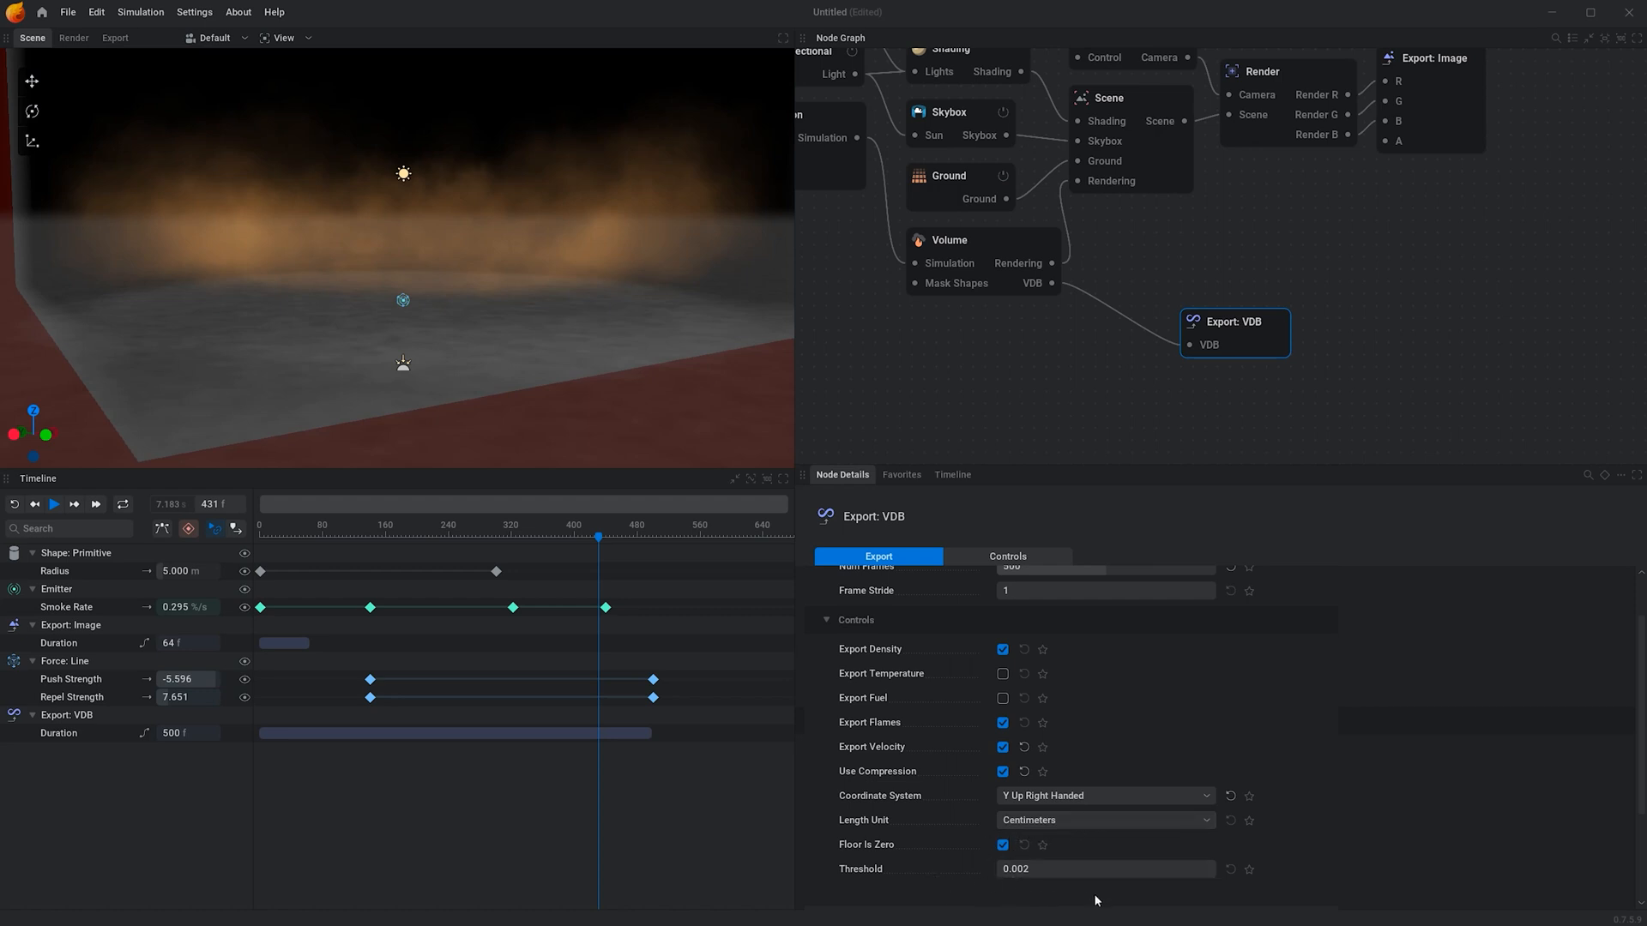
Create a Dust_v005 folder inside Dust Ember gen and set the VDB export path to Dust_v005.vdb in it.
scroll(1288, 862, "up", 4)
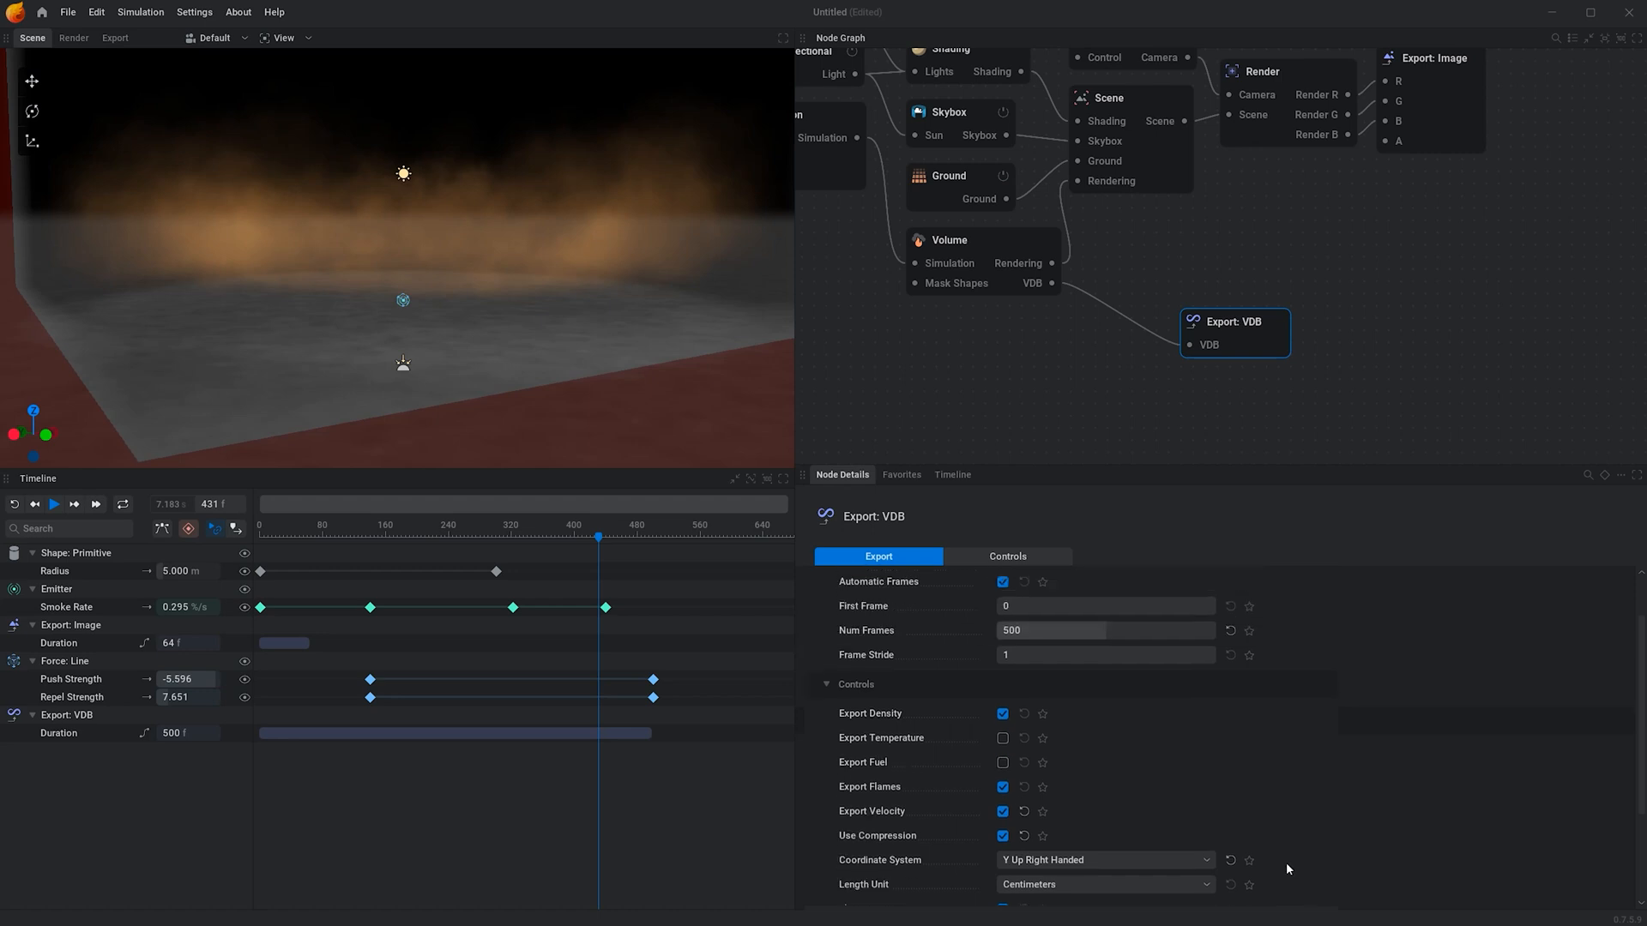
scroll(1201, 714, "up", 1)
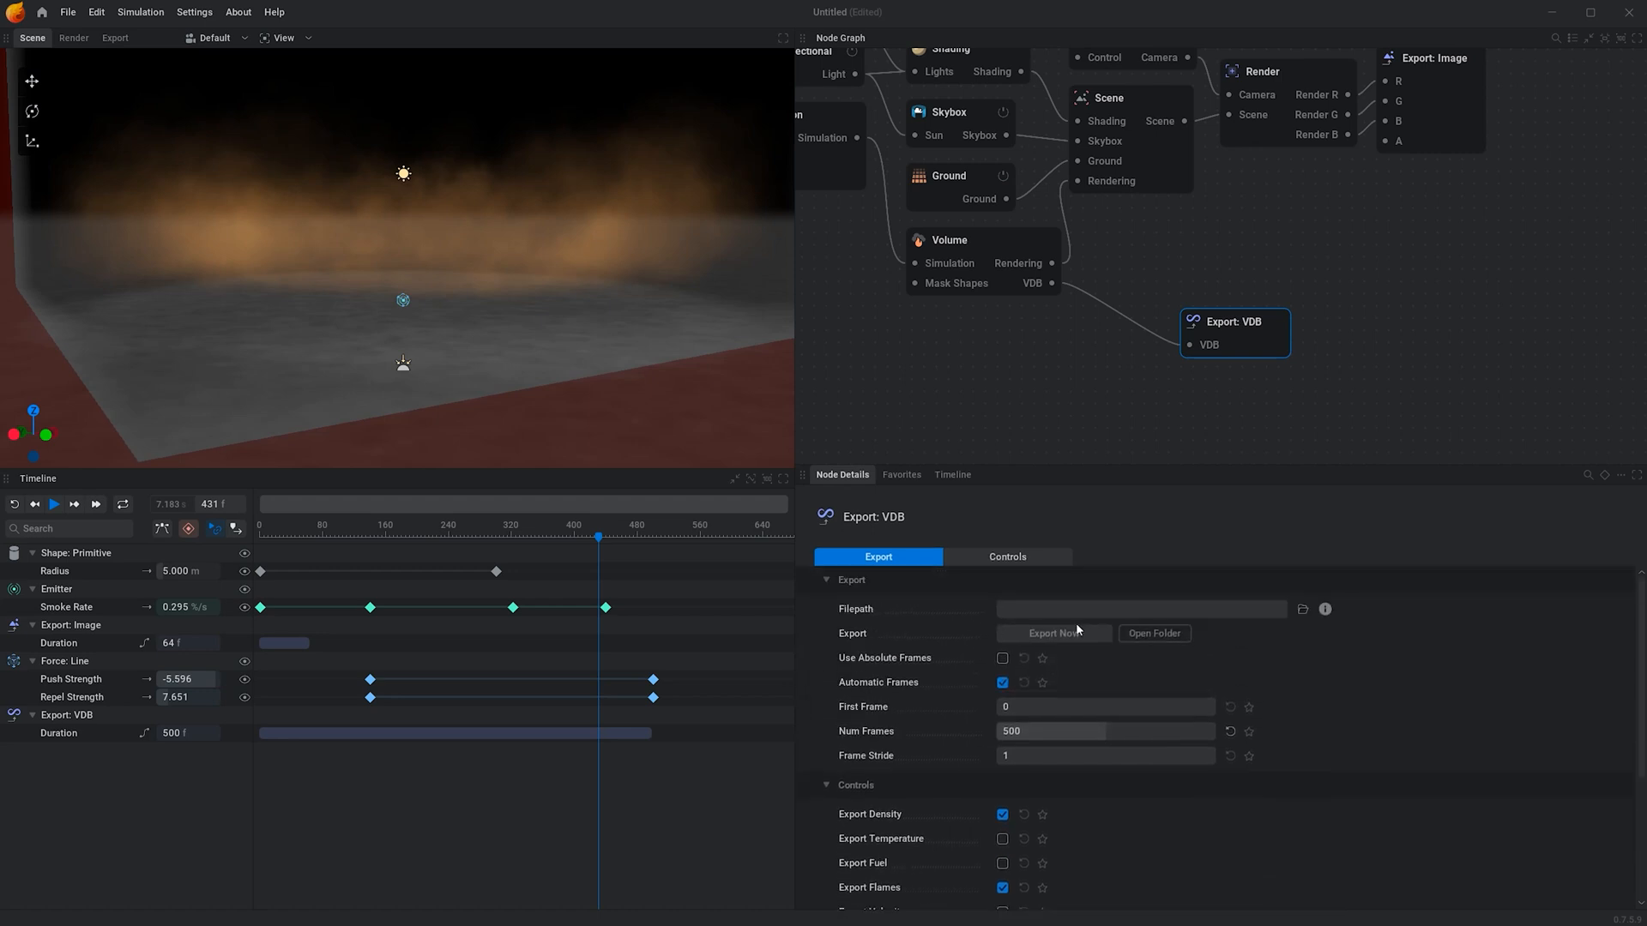
left_click(1239, 613)
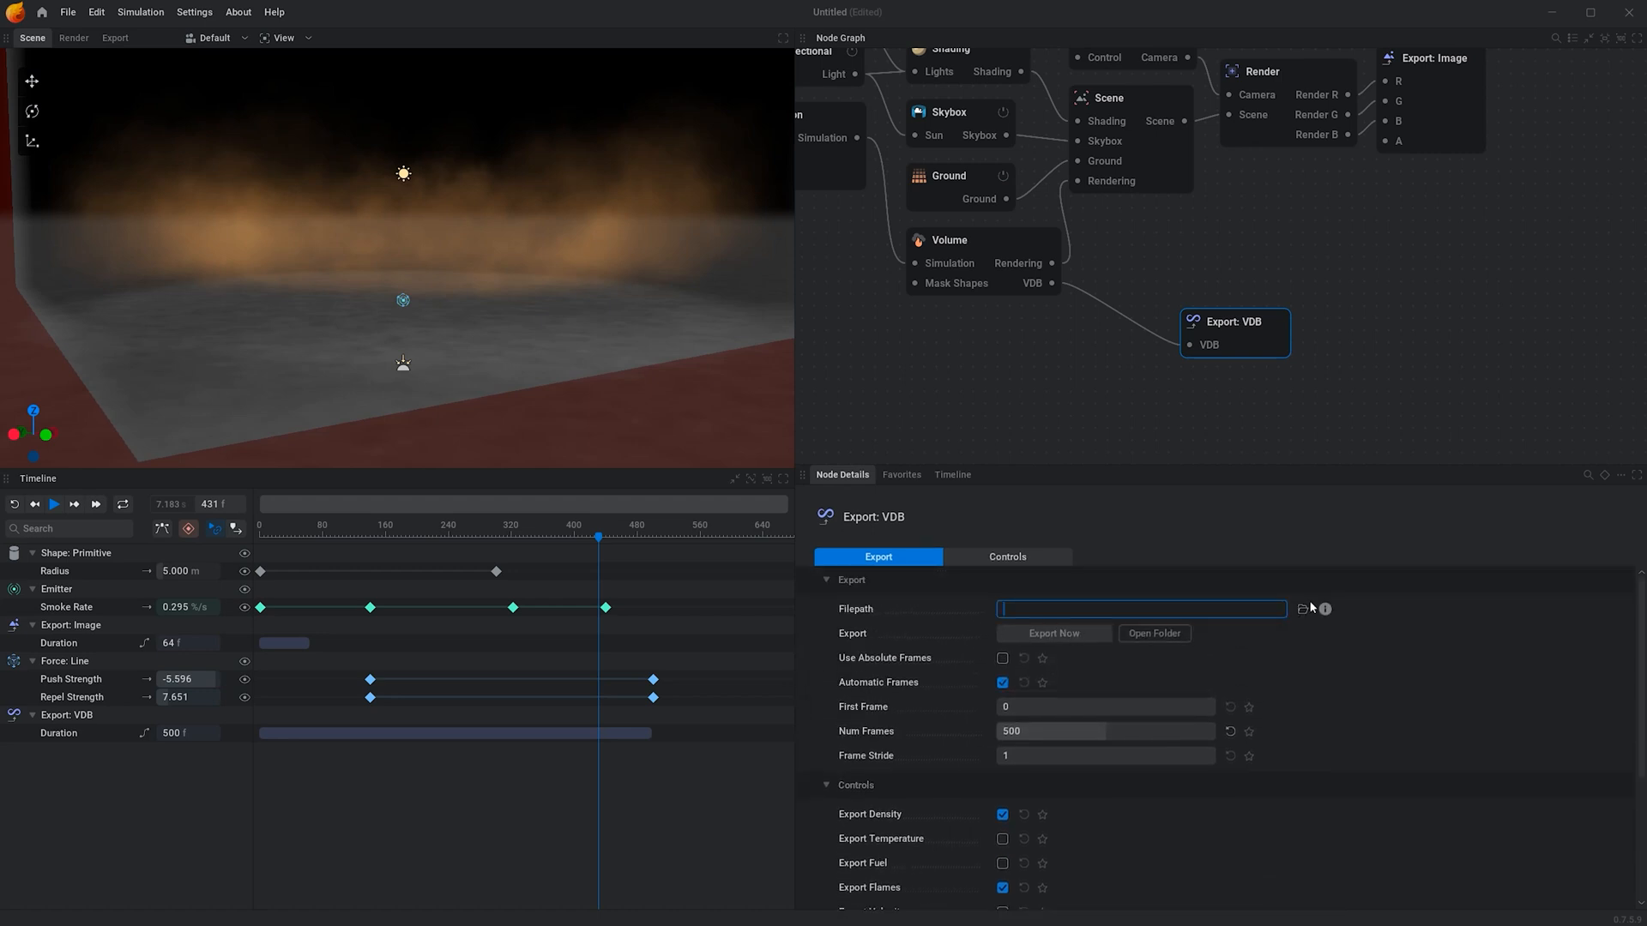
left_click(1303, 609)
left_click(819, 186)
left_click(489, 220)
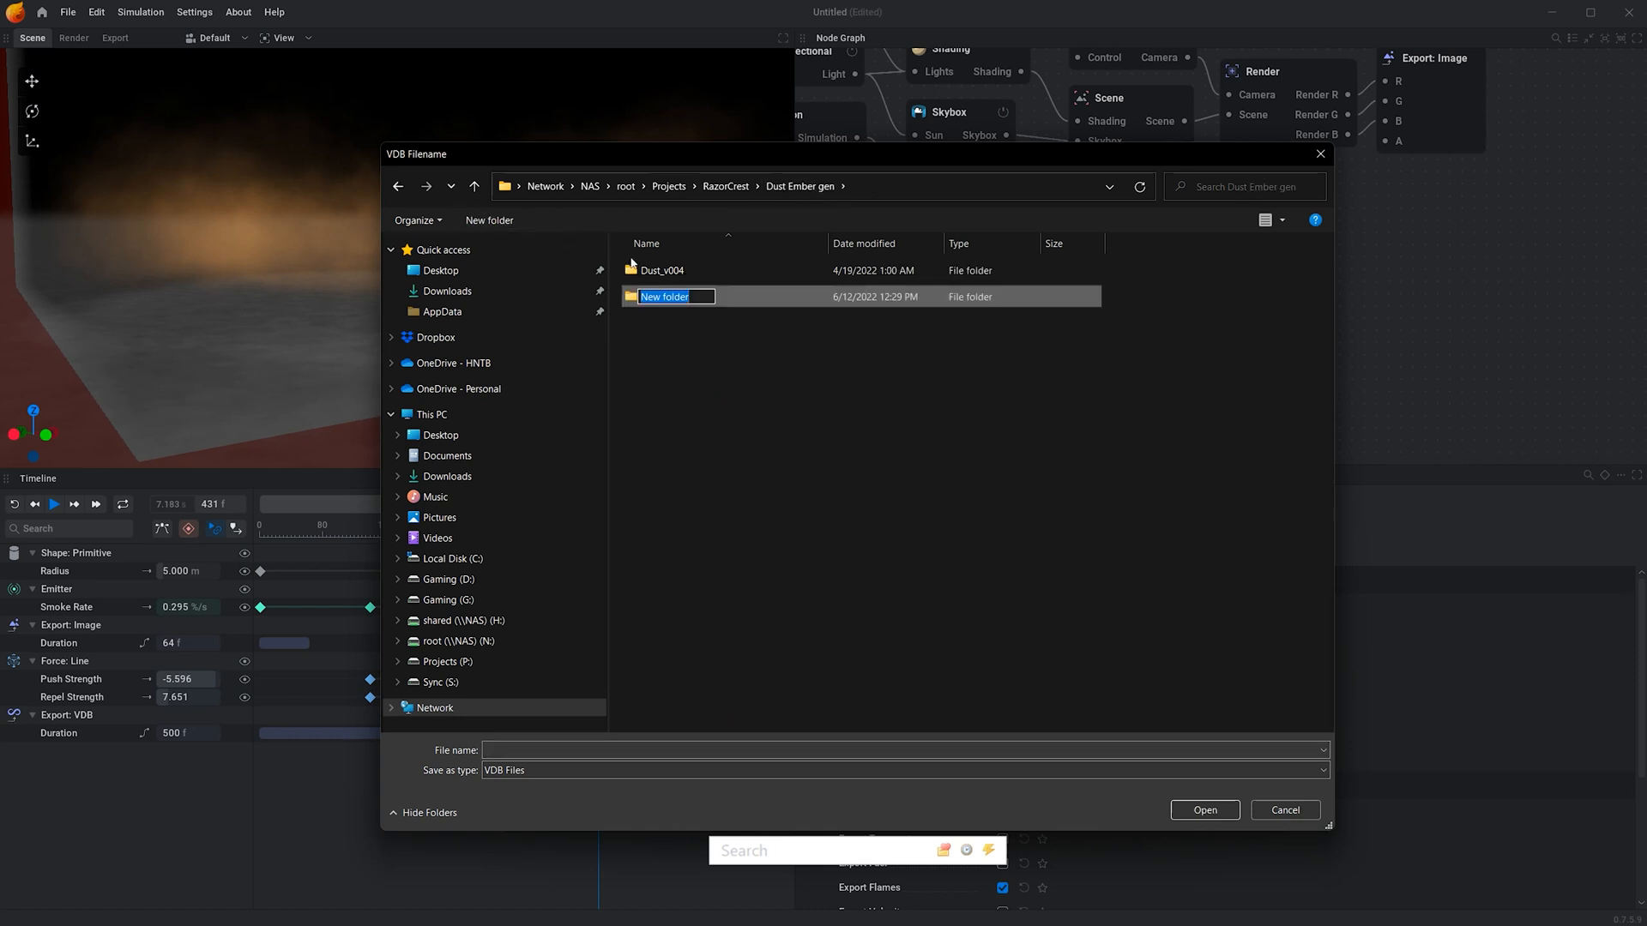
type("Dust_v005")
key("Return")
key("Return")
left_click(602, 748)
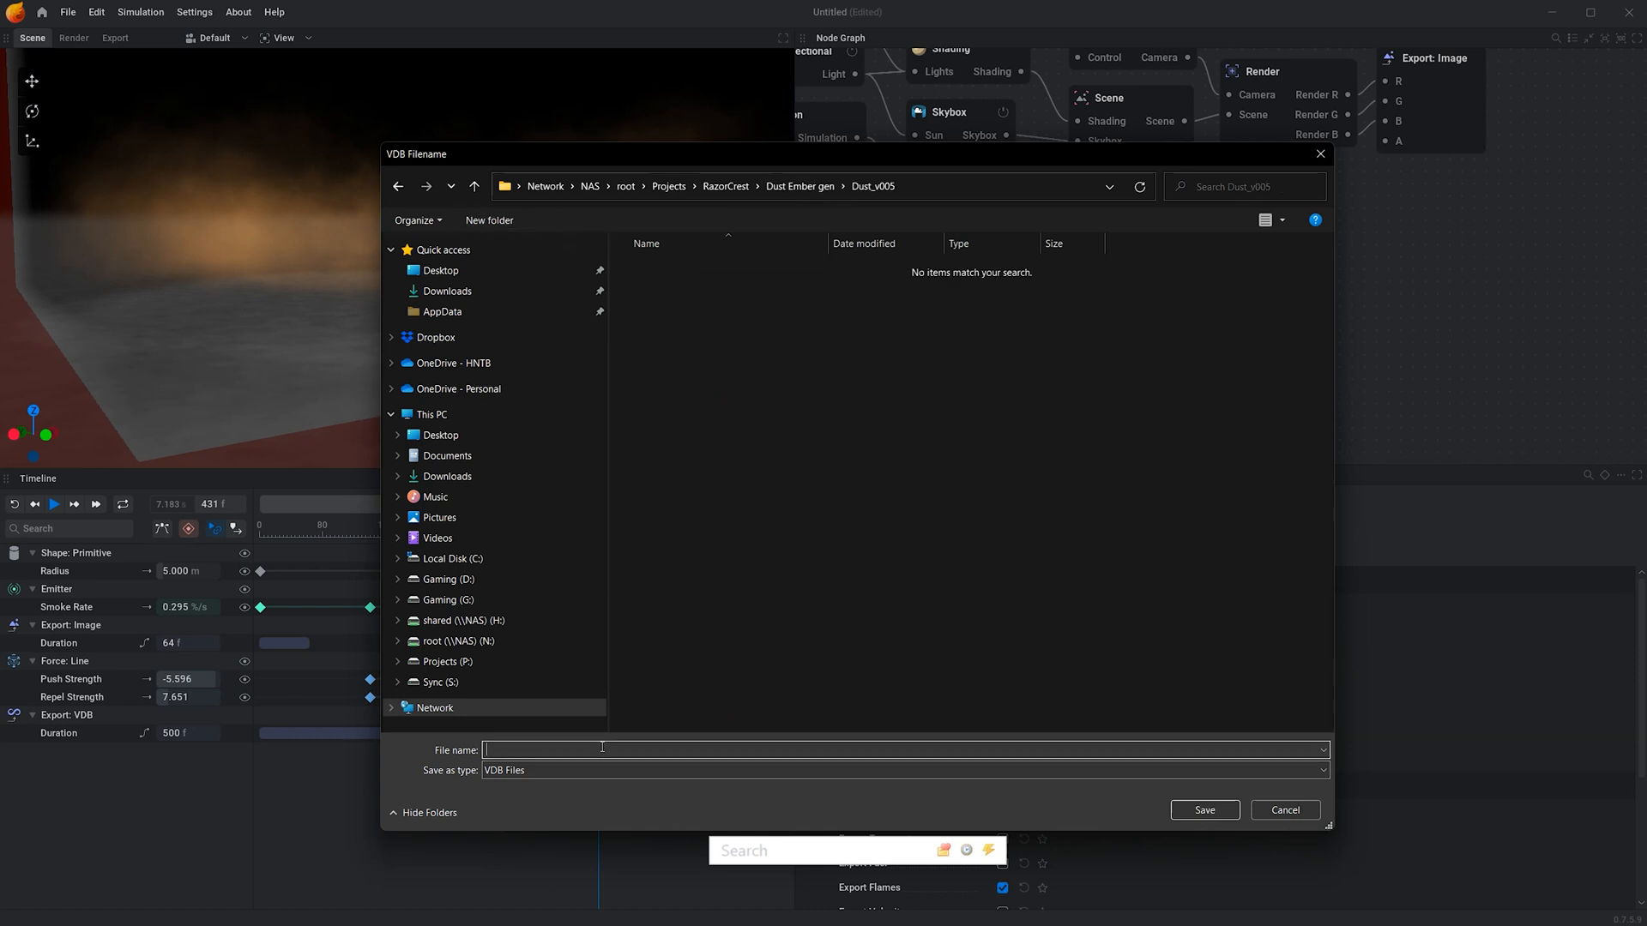
left_click(1225, 818)
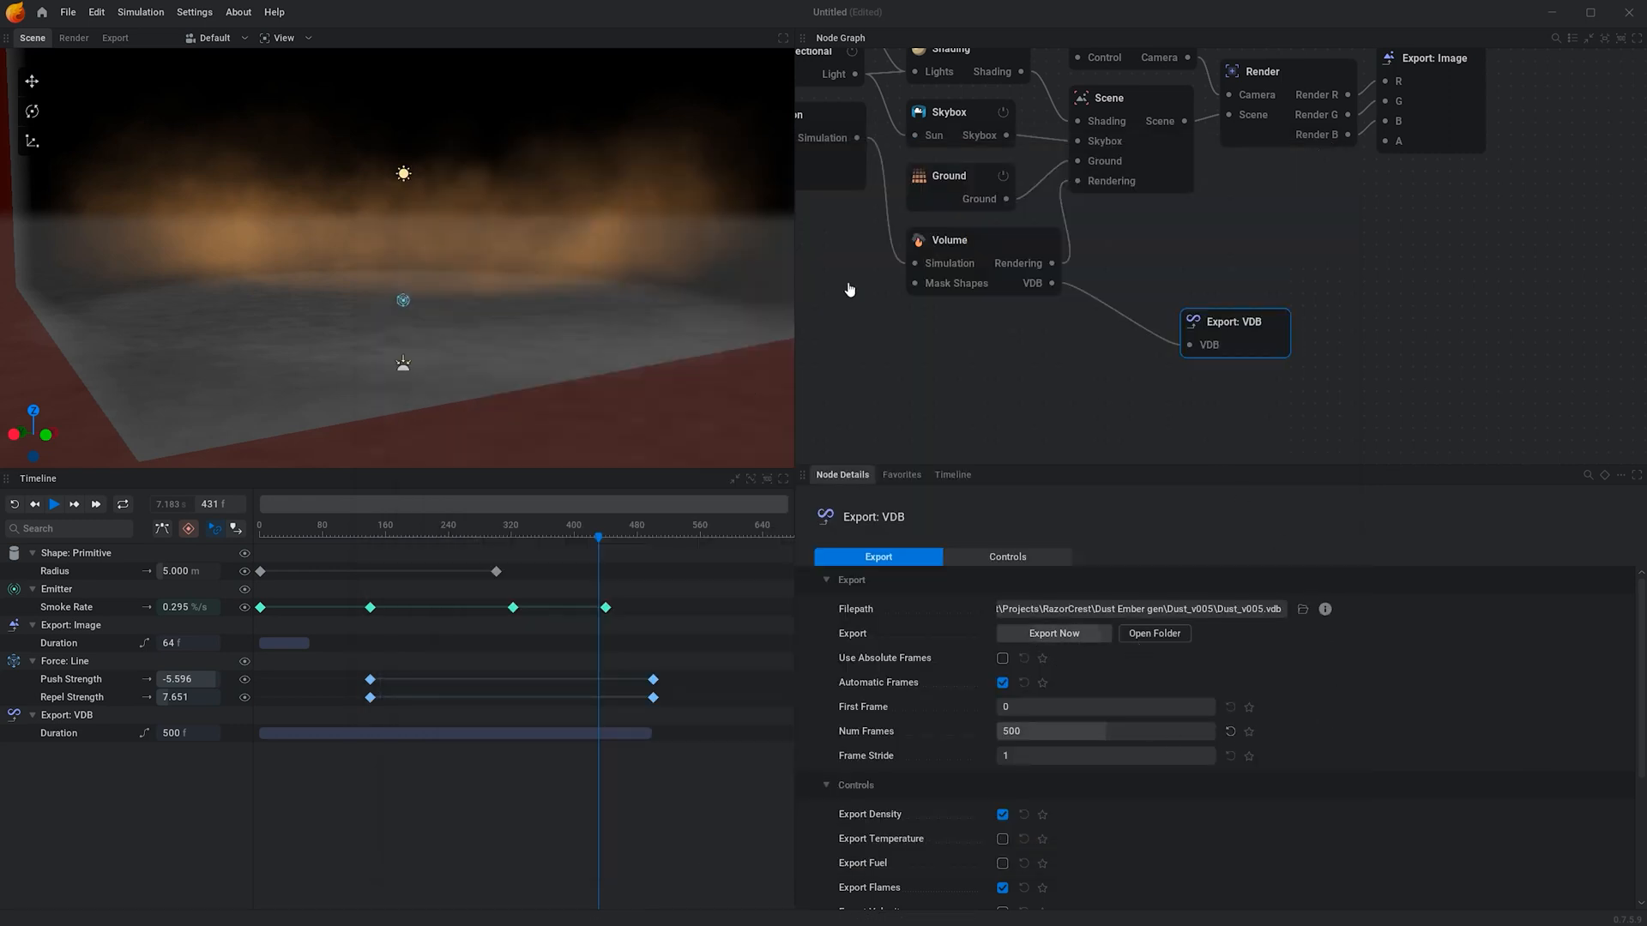
key("r")
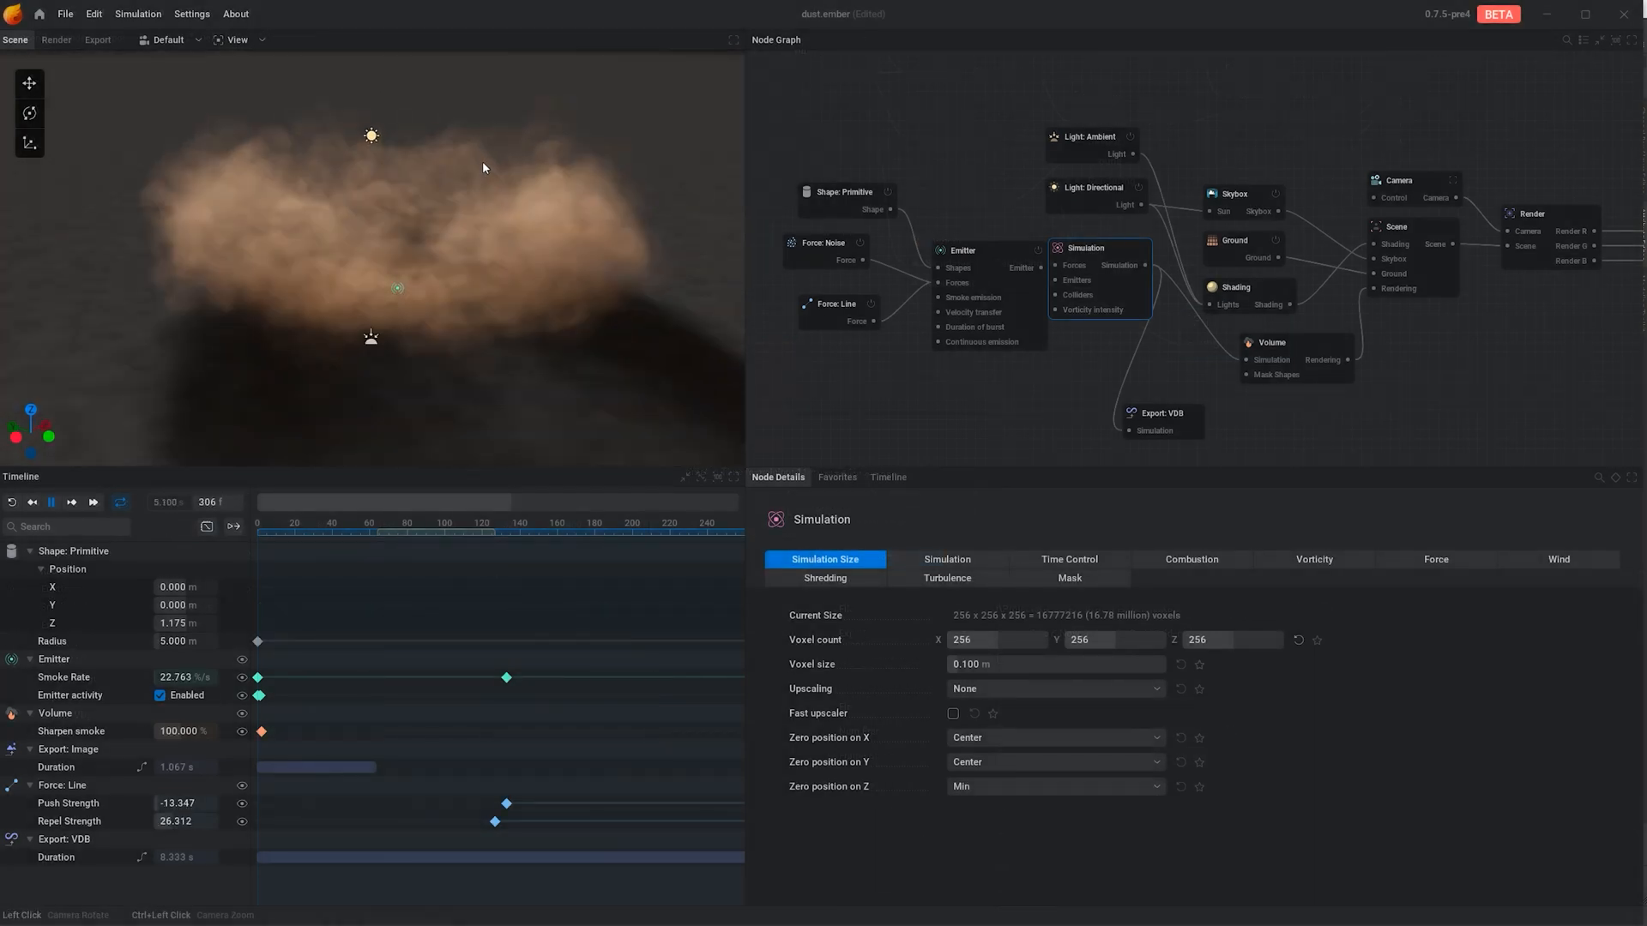
left_click_drag(483, 163, 482, 153)
middle_click_drag(485, 161, 488, 174)
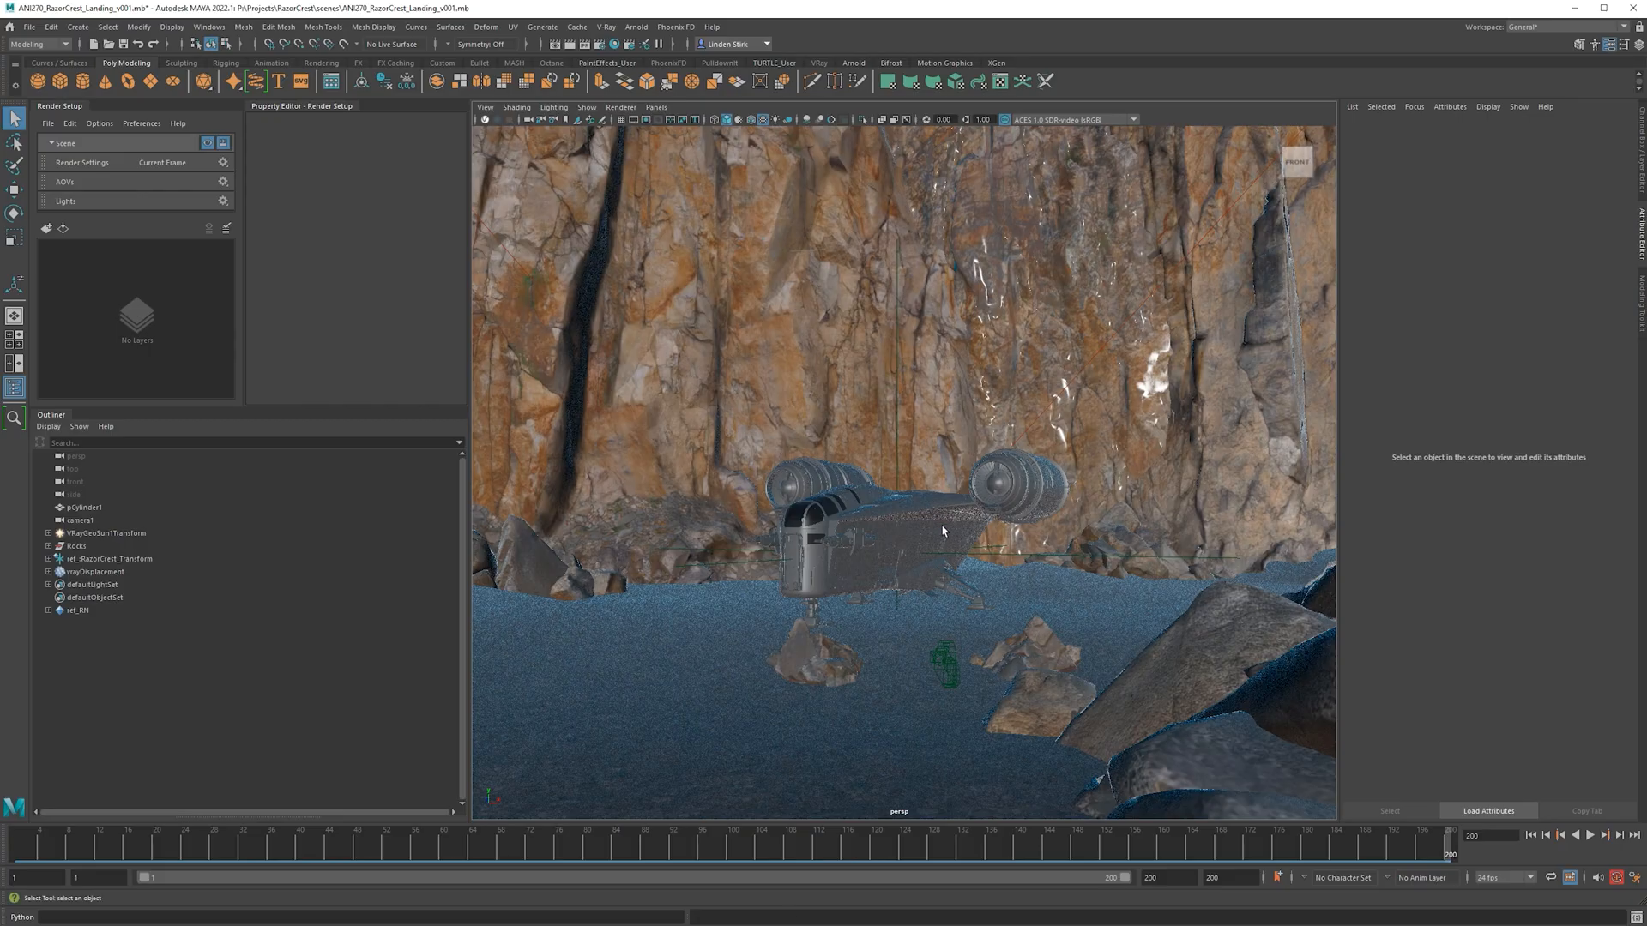
Switch to the Razor Crest landing scene in Maya, create a polygon cube and move it along X beside the ship.
right_click_drag(941, 528, 884, 446, "alt")
left_click_drag(952, 428, 992, 527, "alt")
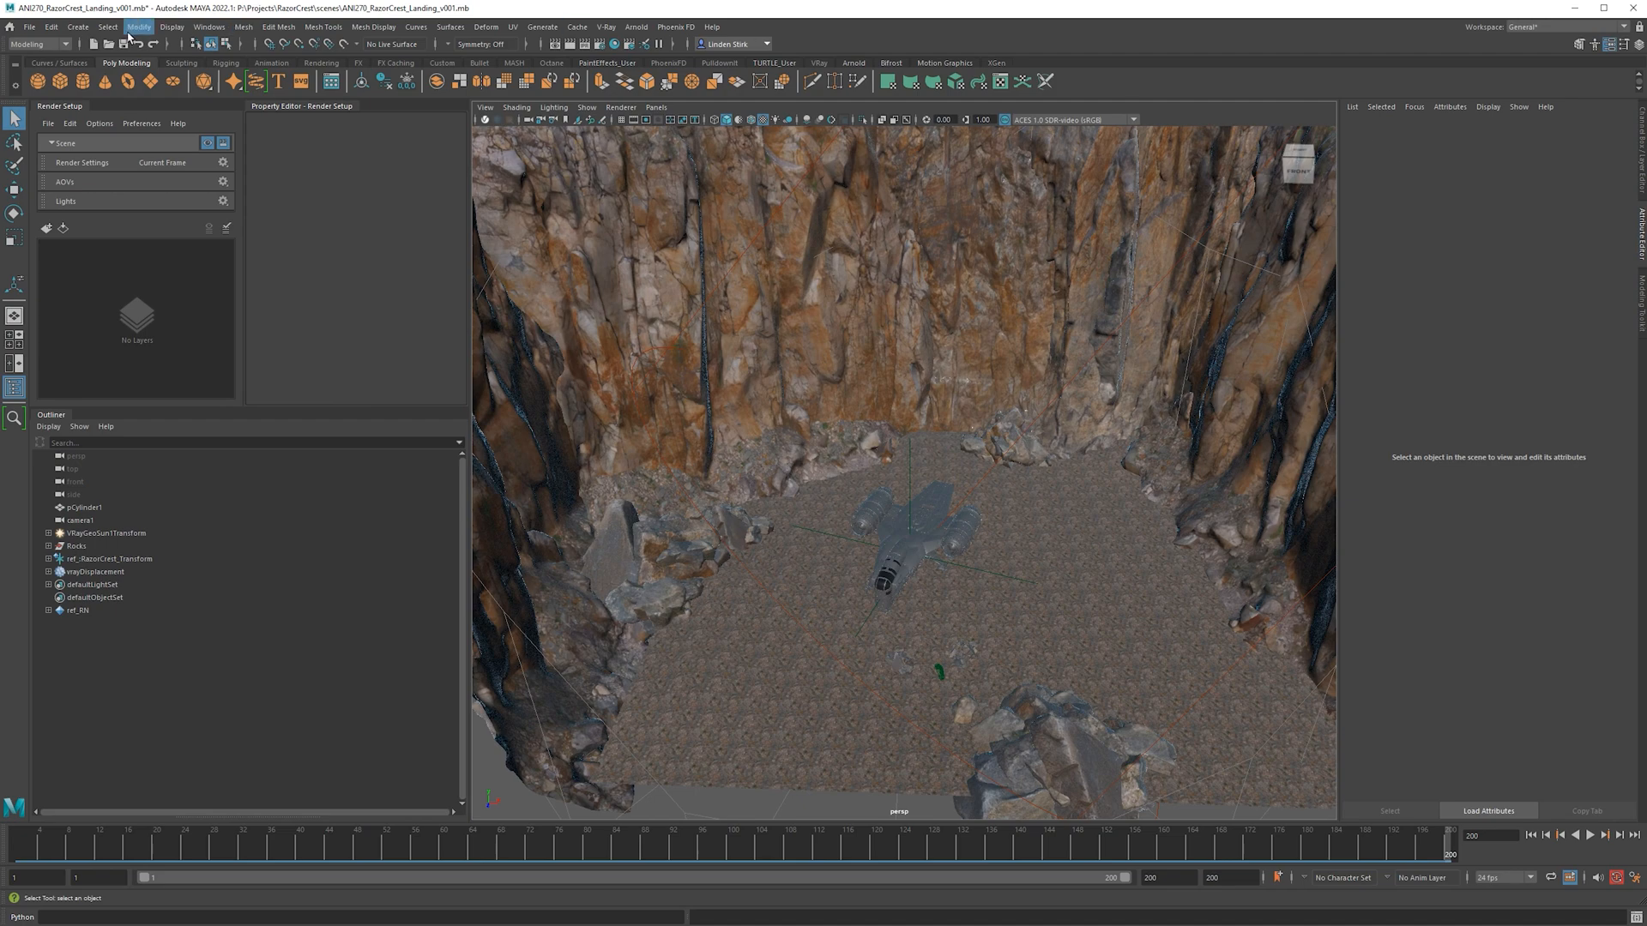
left_click(60, 81)
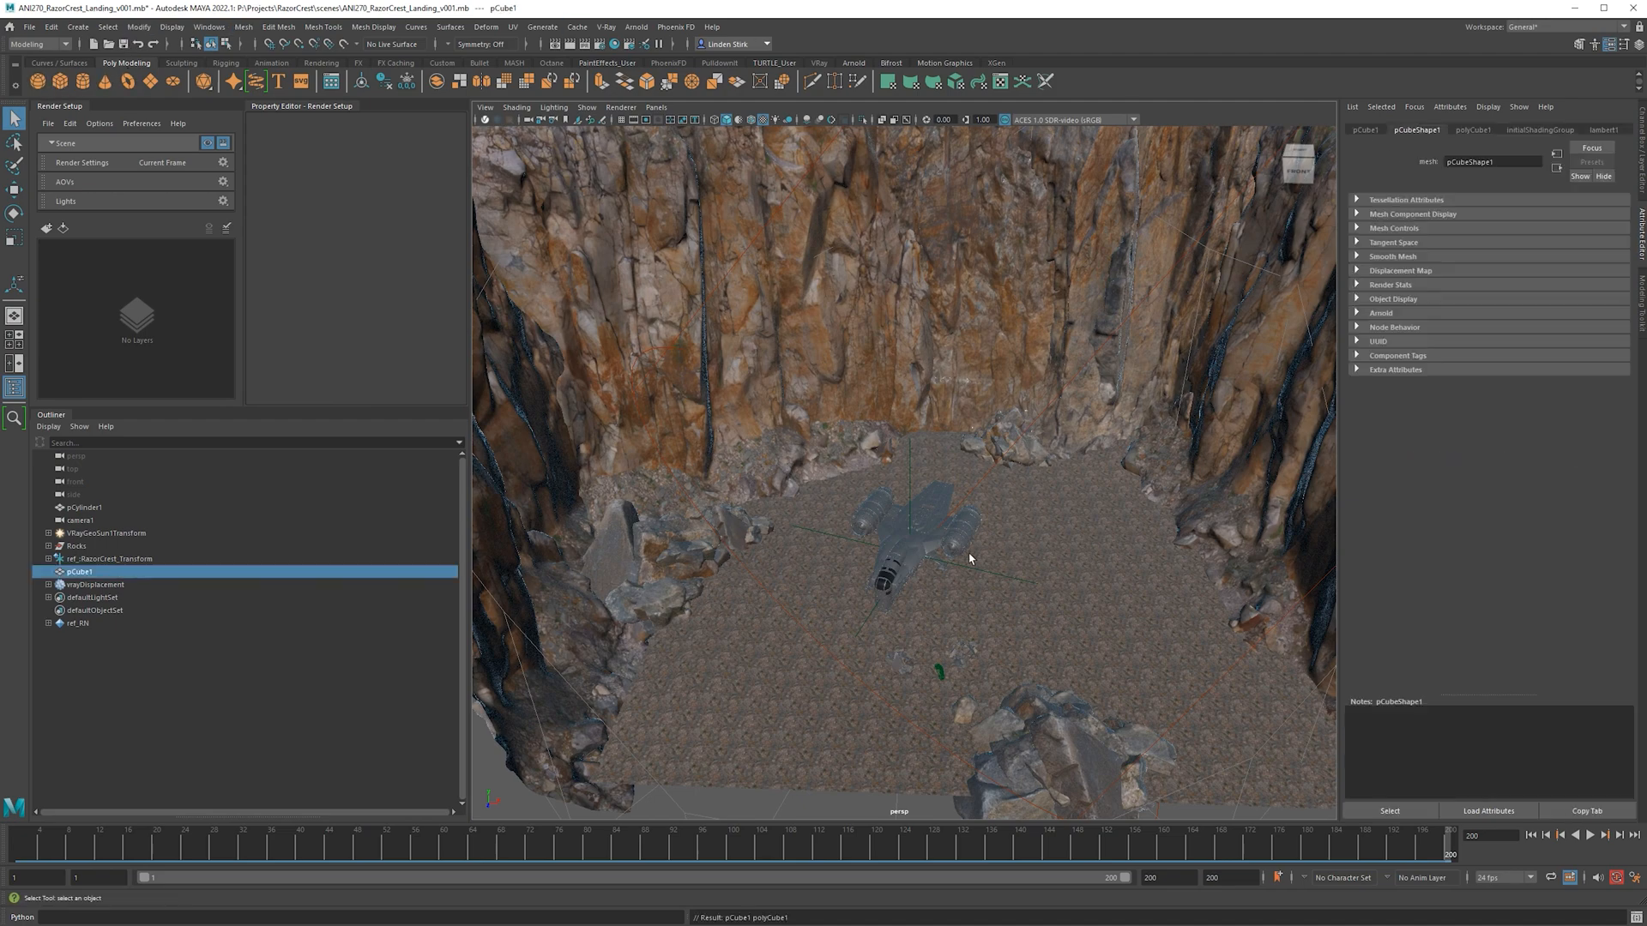
left_click_drag(970, 558, 953, 549, "alt")
key("w")
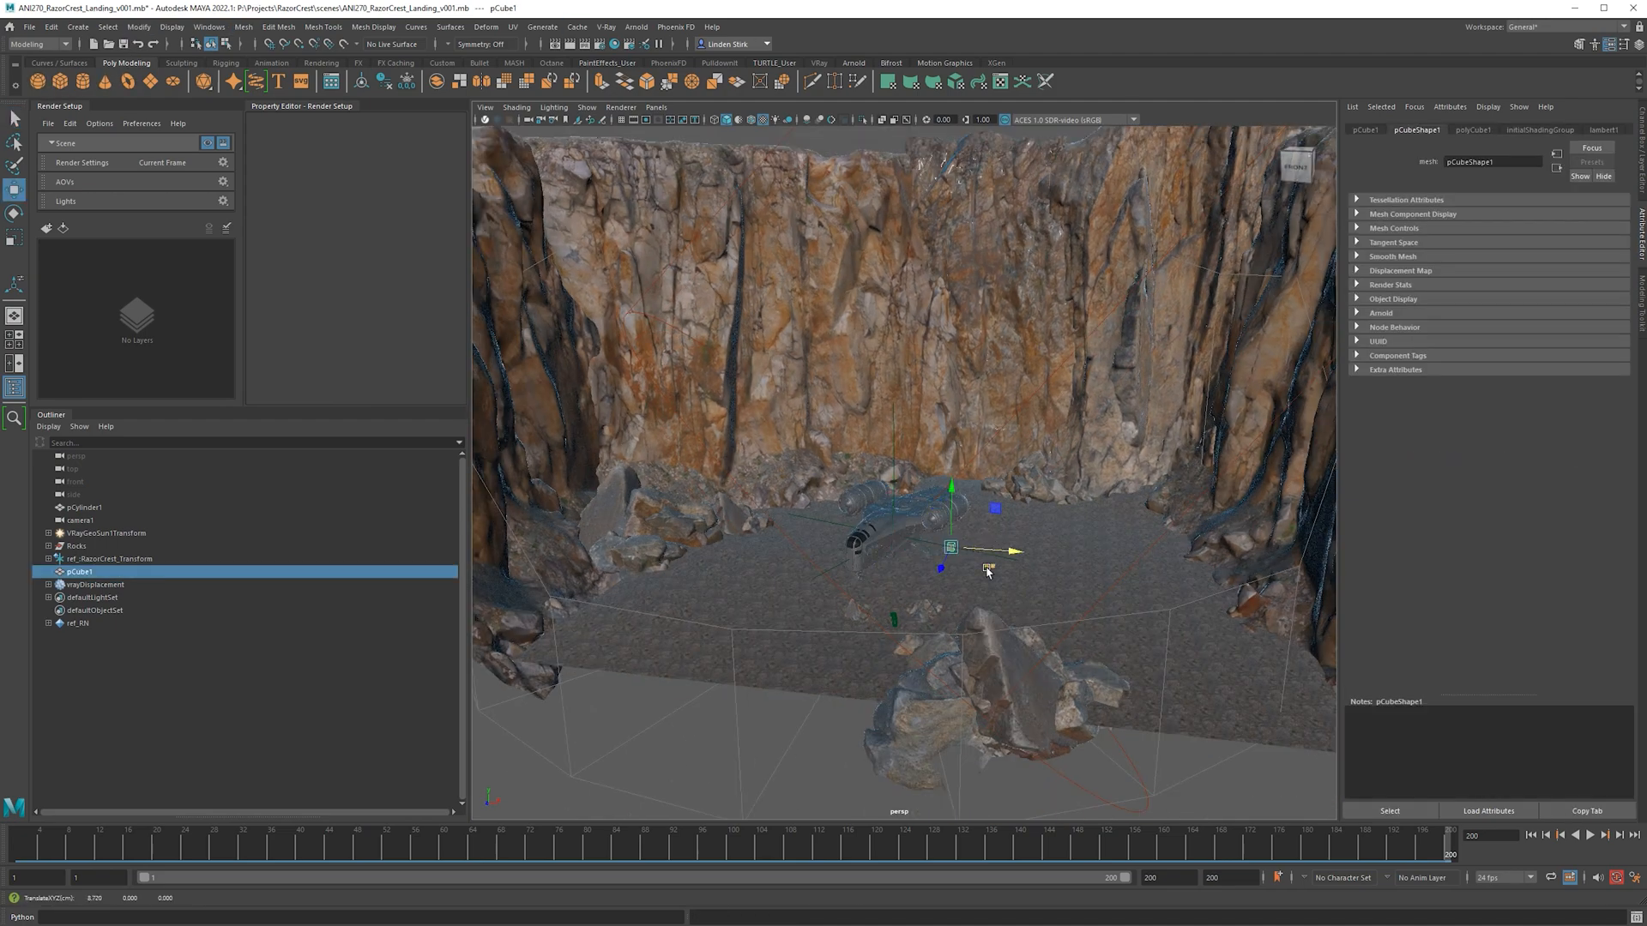
Compare the cube's scale with the ship and the surrounding canyon, up close and from several angles.
scroll(988, 572, "up", 10)
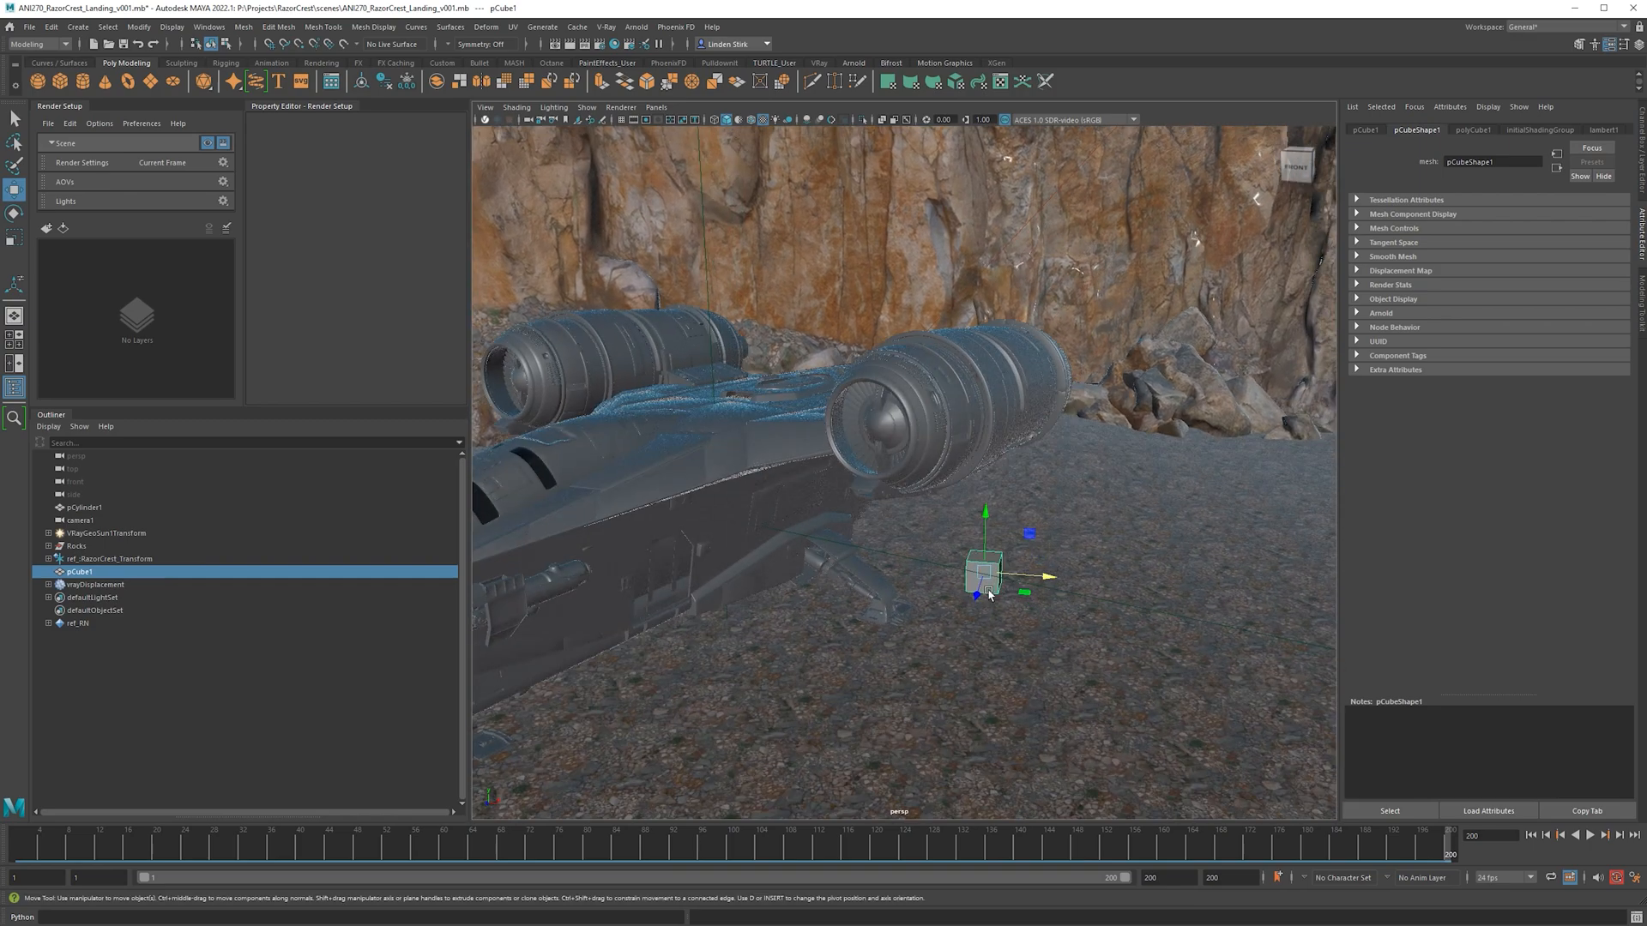
left_click_drag(989, 593, 893, 572, "alt")
scroll(1022, 572, "down", 9)
scroll(888, 573, "down", 6)
scroll(893, 572, "up", 6)
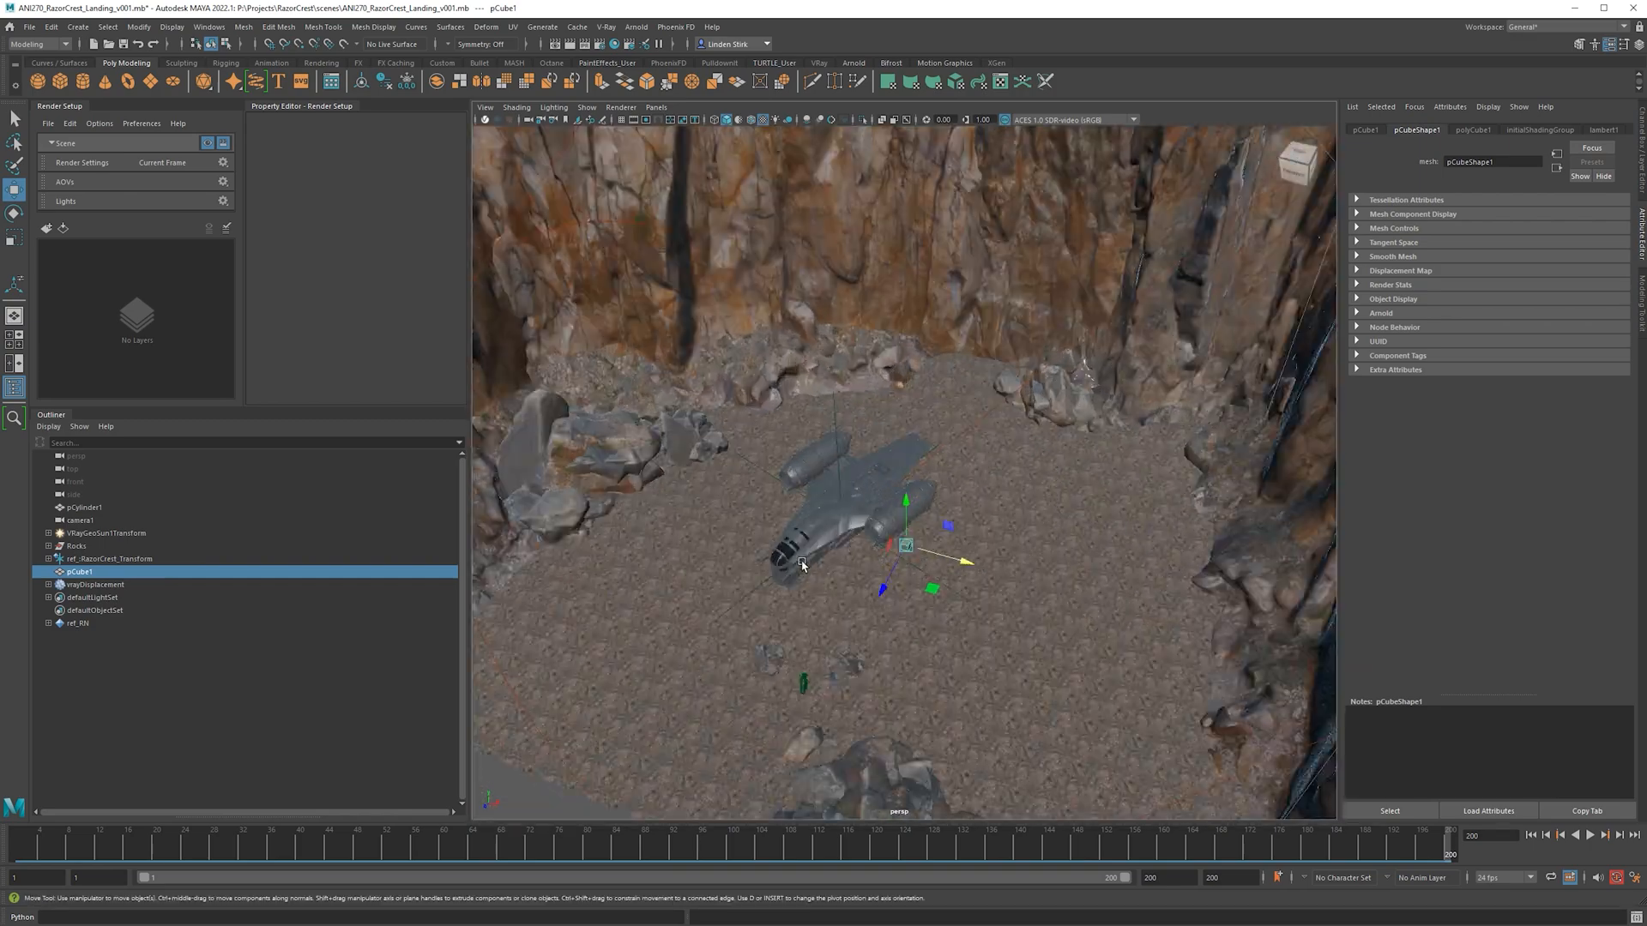
scroll(817, 508, "up", 5)
left_click_drag(799, 510, 741, 516, "alt")
middle_click_drag(741, 517, 764, 486, "alt")
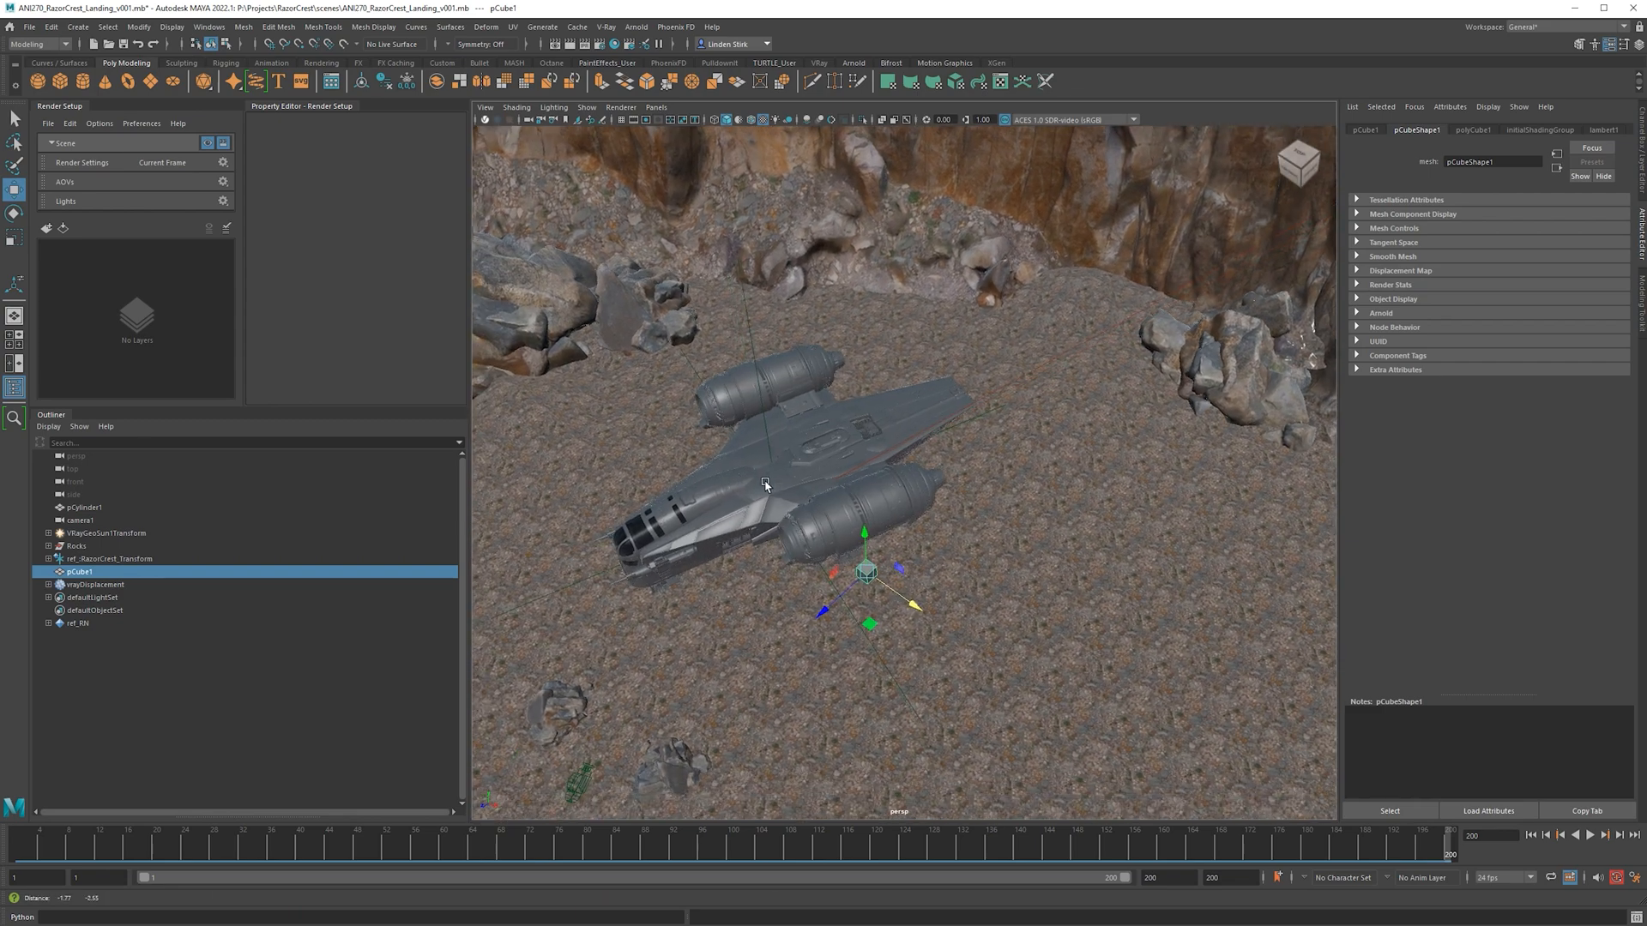
left_click_drag(764, 485, 712, 477, "alt")
left_click_drag(916, 420, 940, 446, "alt")
scroll(936, 448, "down", 6)
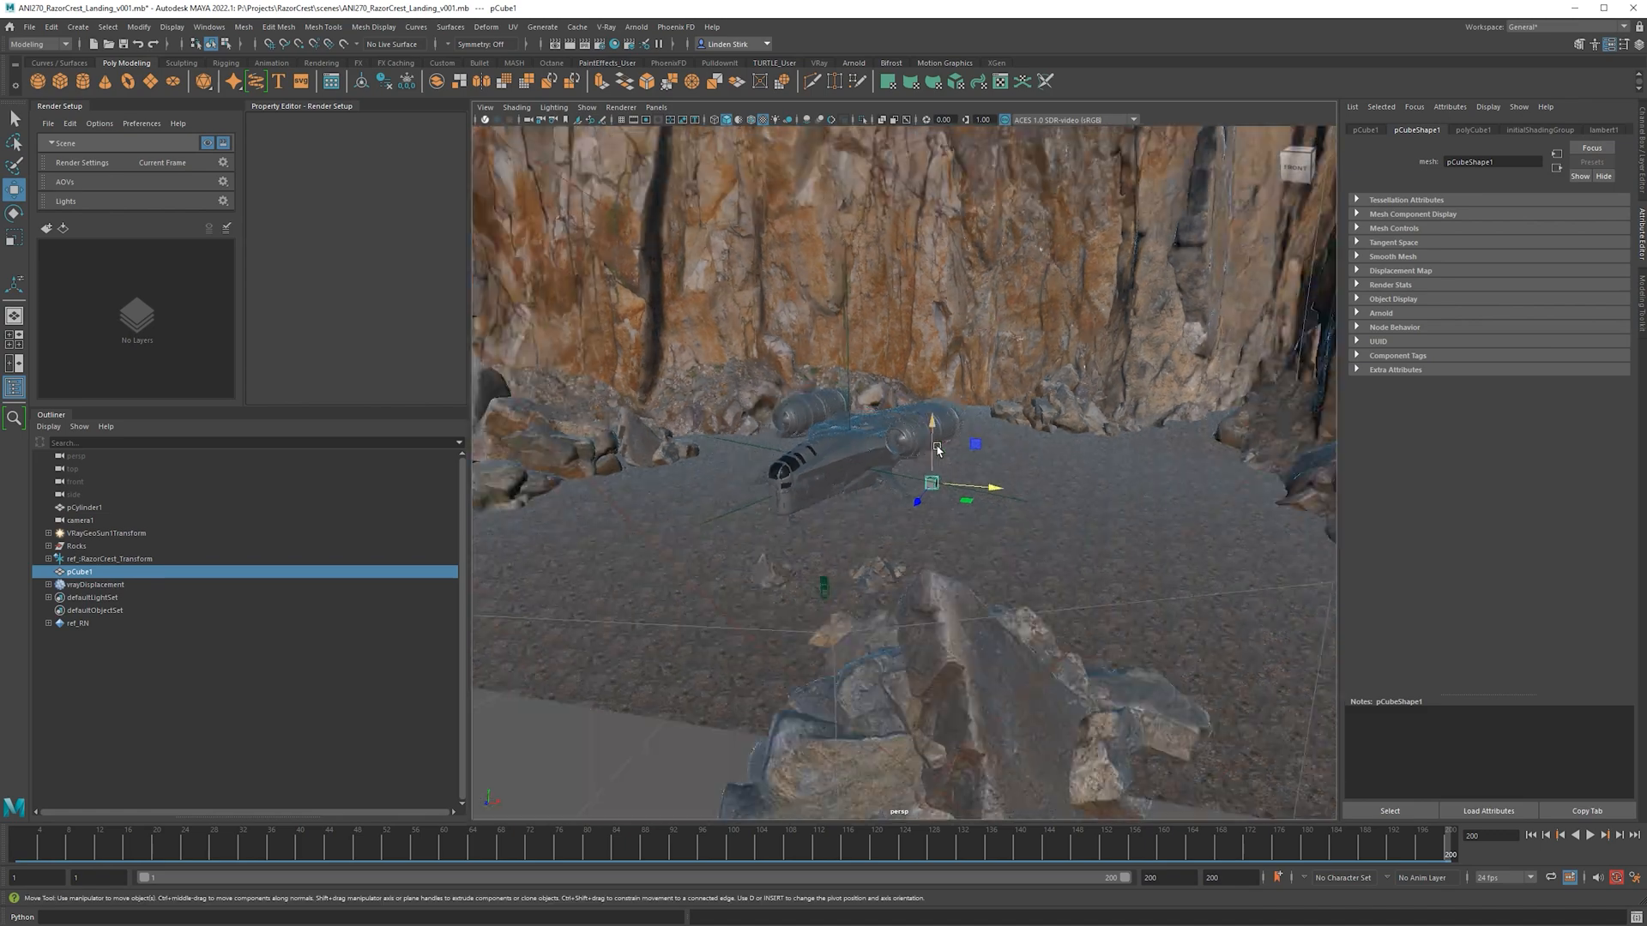
Delete the reference cube beside the ship.
scroll(933, 459, "up", 6)
key("Delete")
scroll(940, 397, "down", 6)
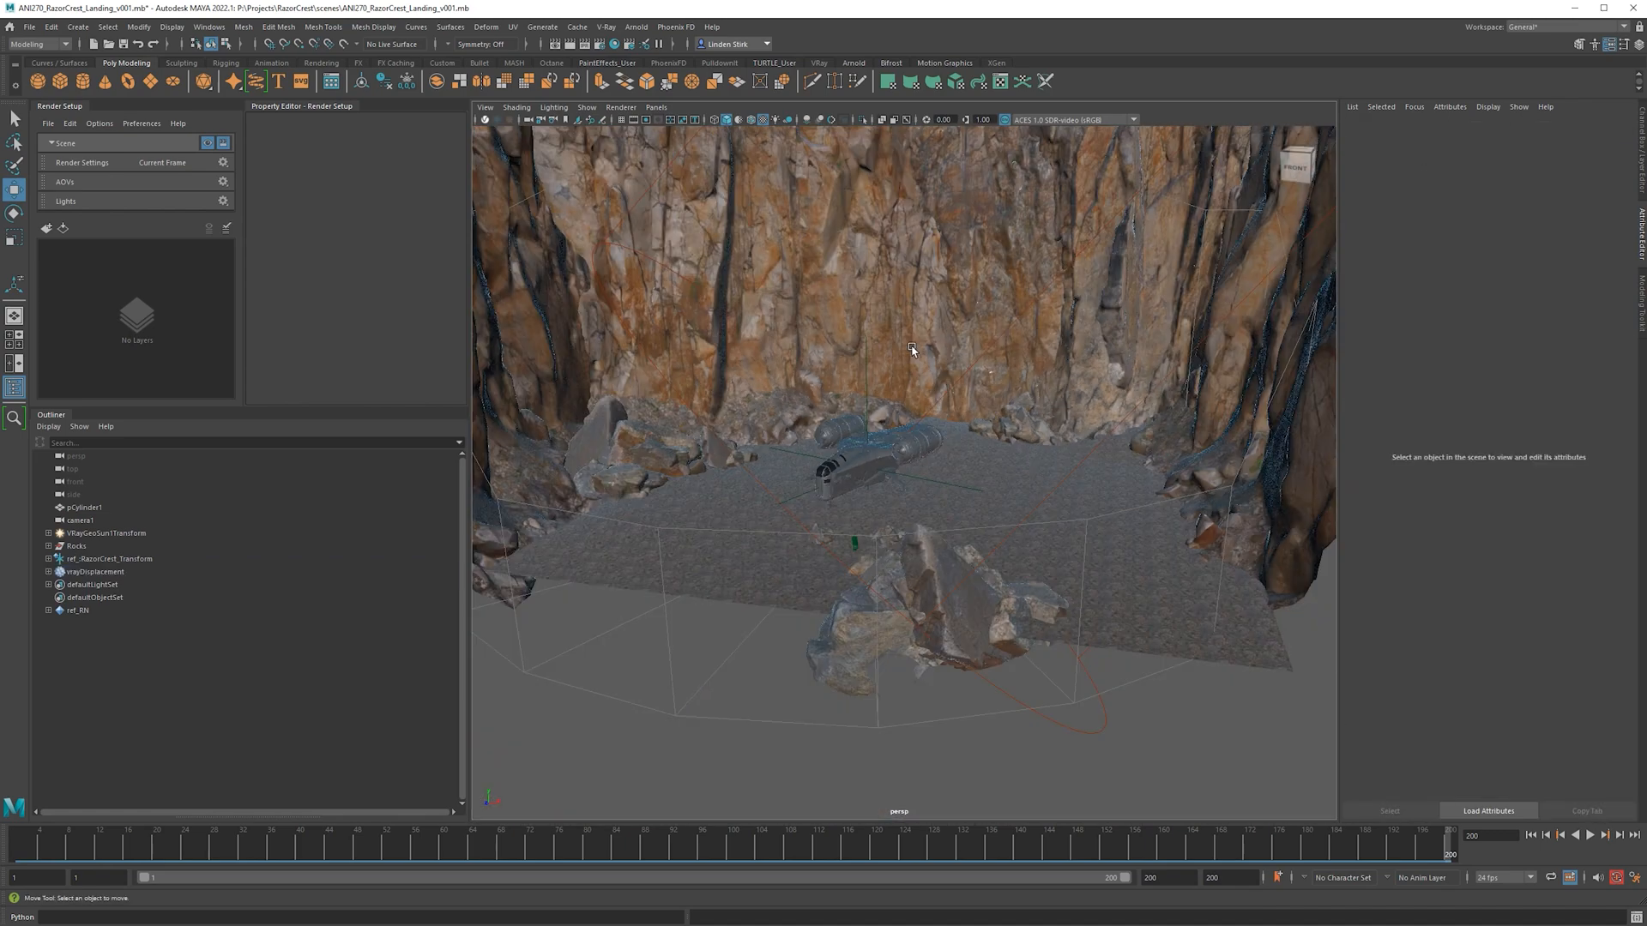
left_click_drag(913, 350, 921, 430, "alt")
scroll(923, 384, "down", 4)
scroll(918, 431, "up", 6)
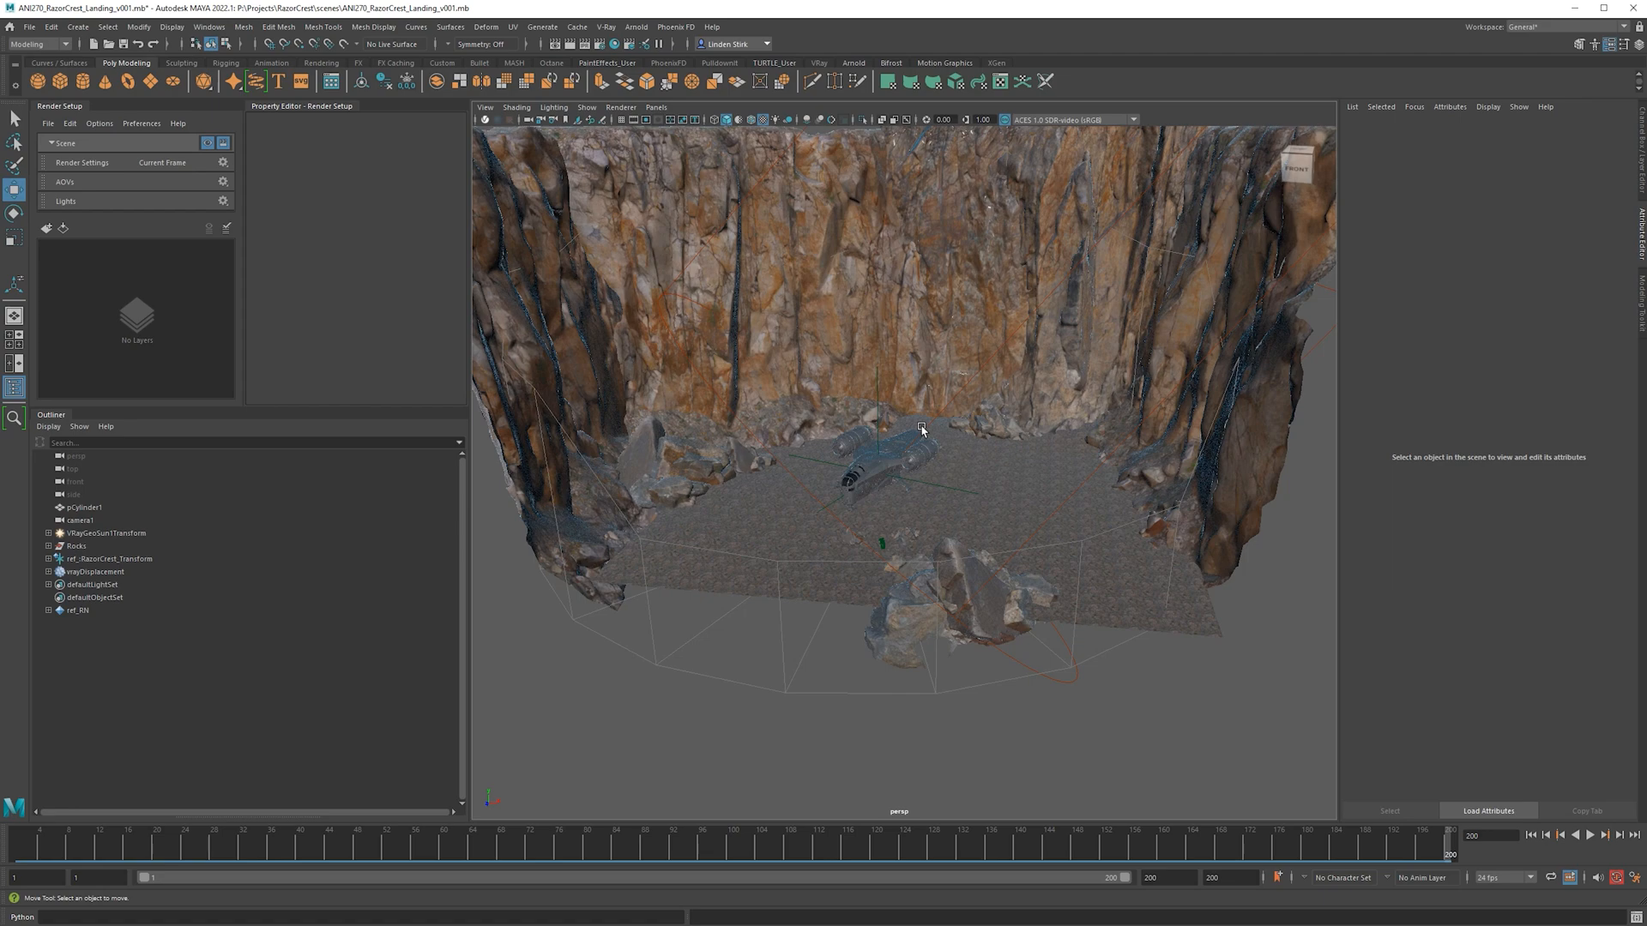
mouse_move(903, 397)
left_mouse_down("alt")
mouse_move(783, 394)
mouse_move(880, 395)
left_mouse_up("alt")
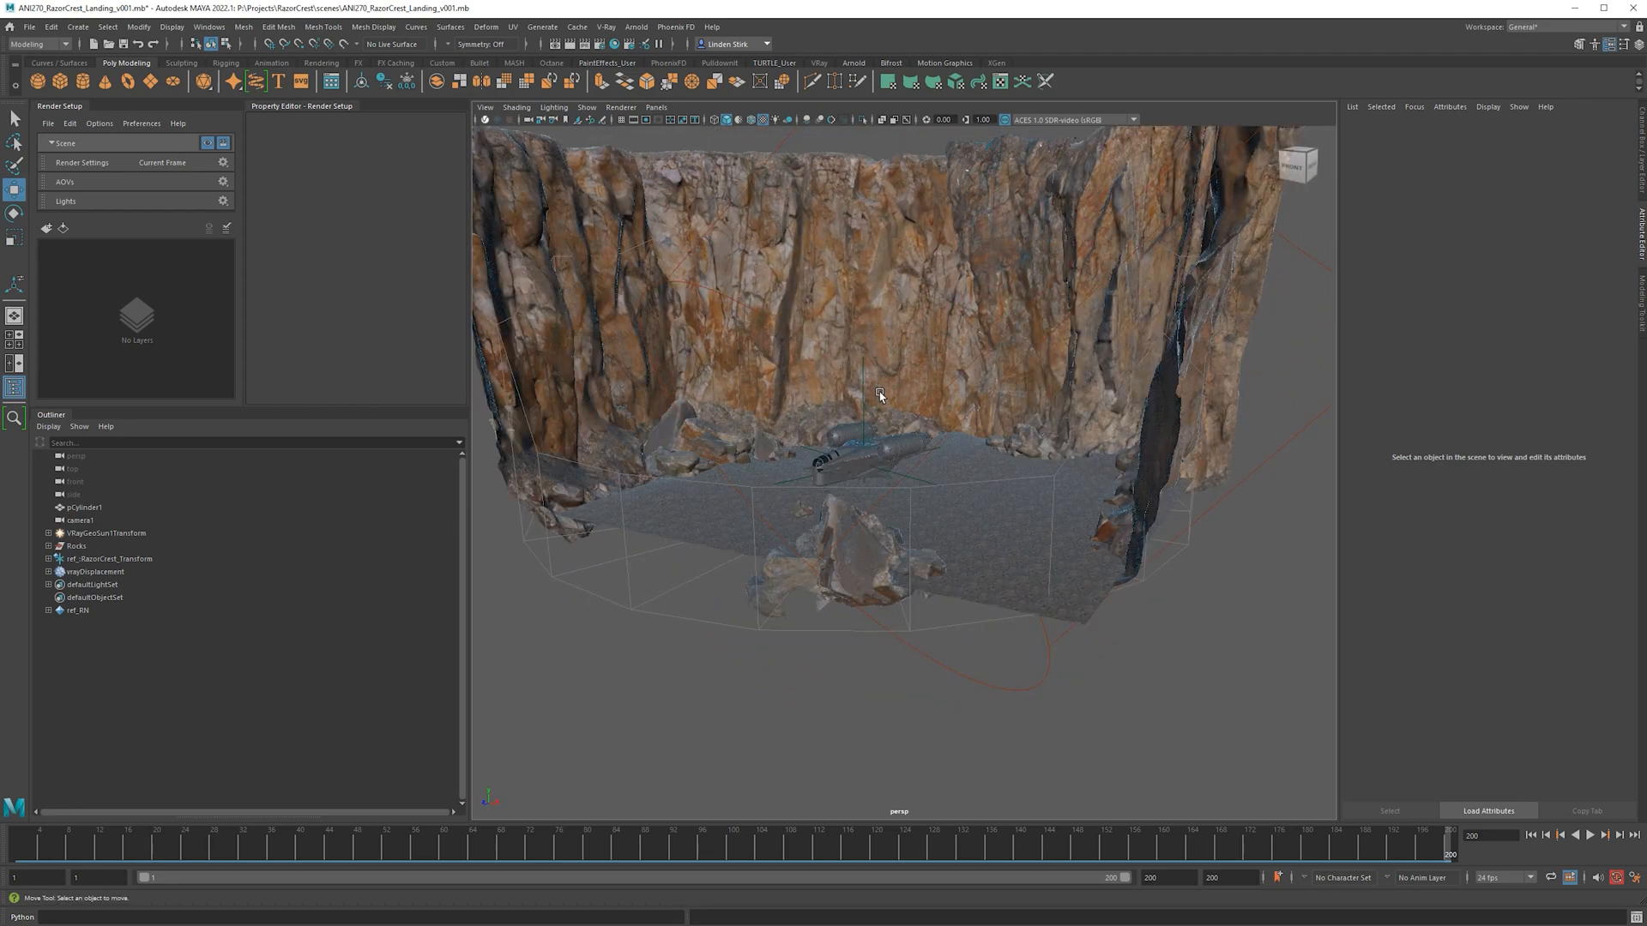
Switch to EmberGen and replay the dust simulation from its start, viewing it from a low, ground-level camera.
key("alt+Tab")
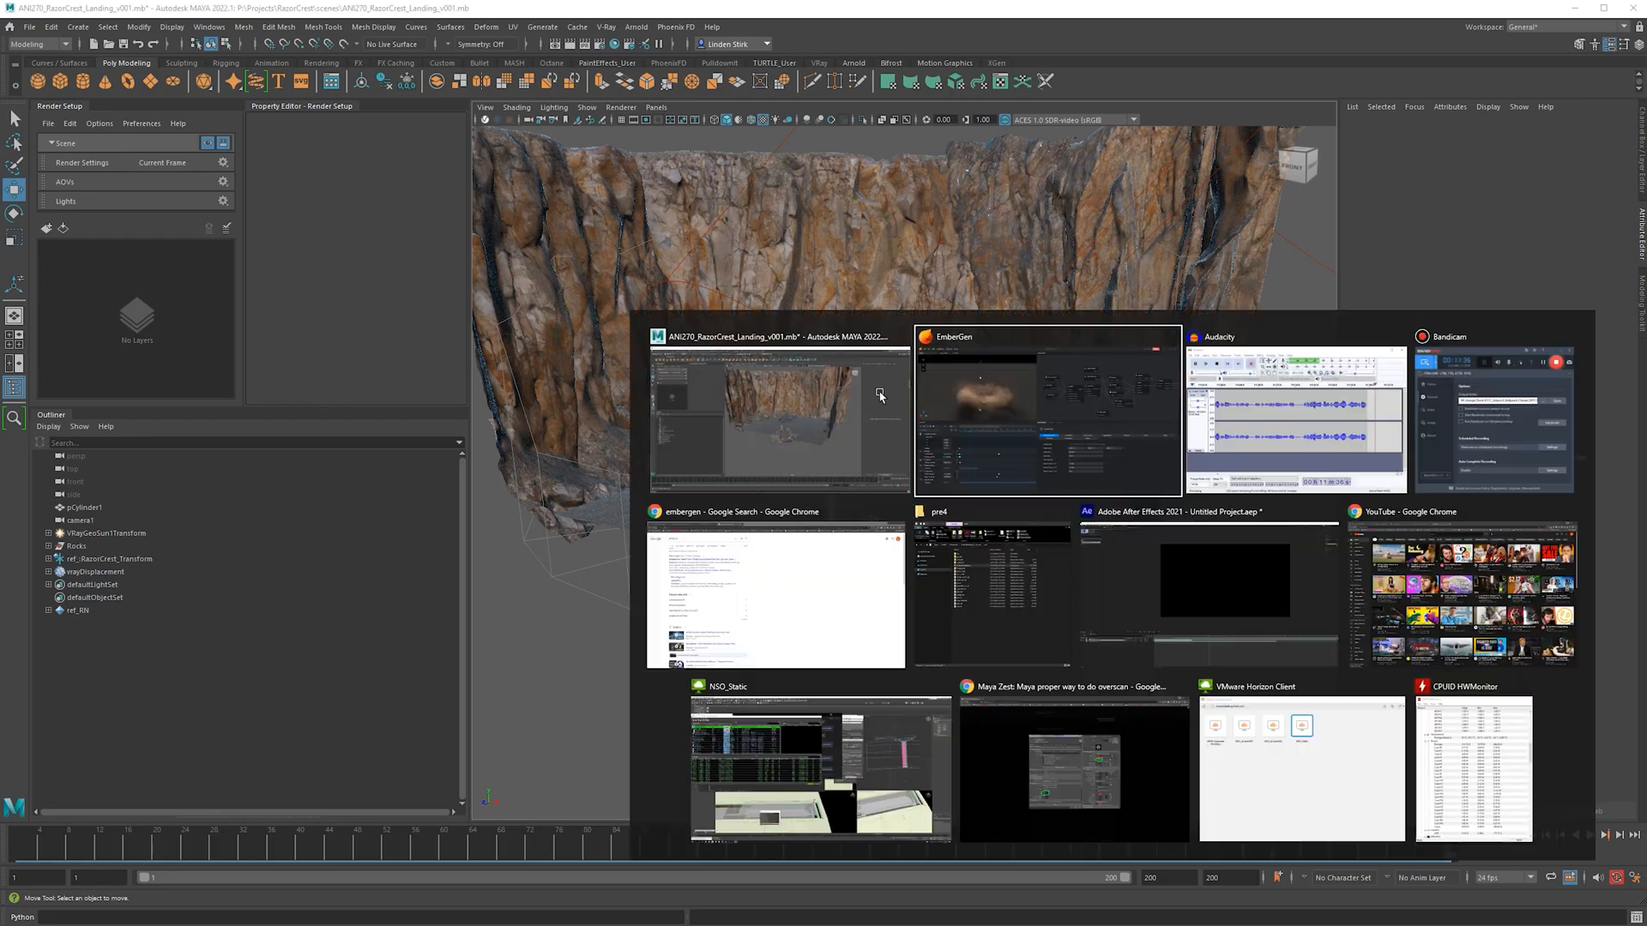
left_click_drag(557, 311, 558, 338)
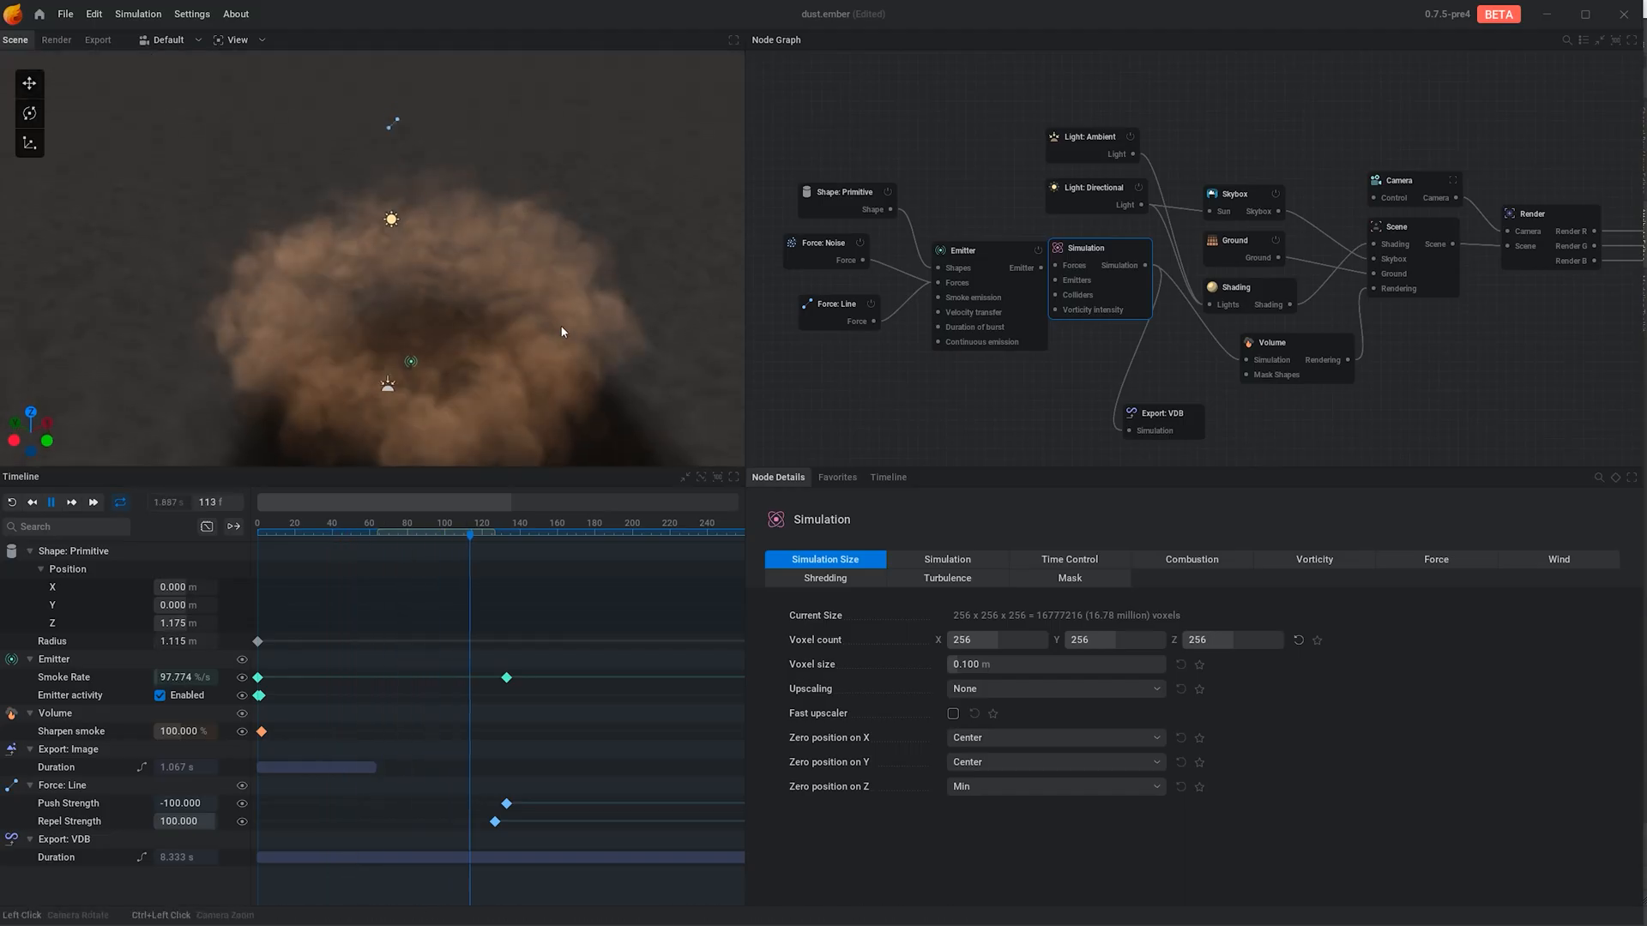
left_click_drag(533, 253, 506, 227)
middle_click_drag(506, 227, 499, 229)
left_click_drag(498, 228, 489, 165)
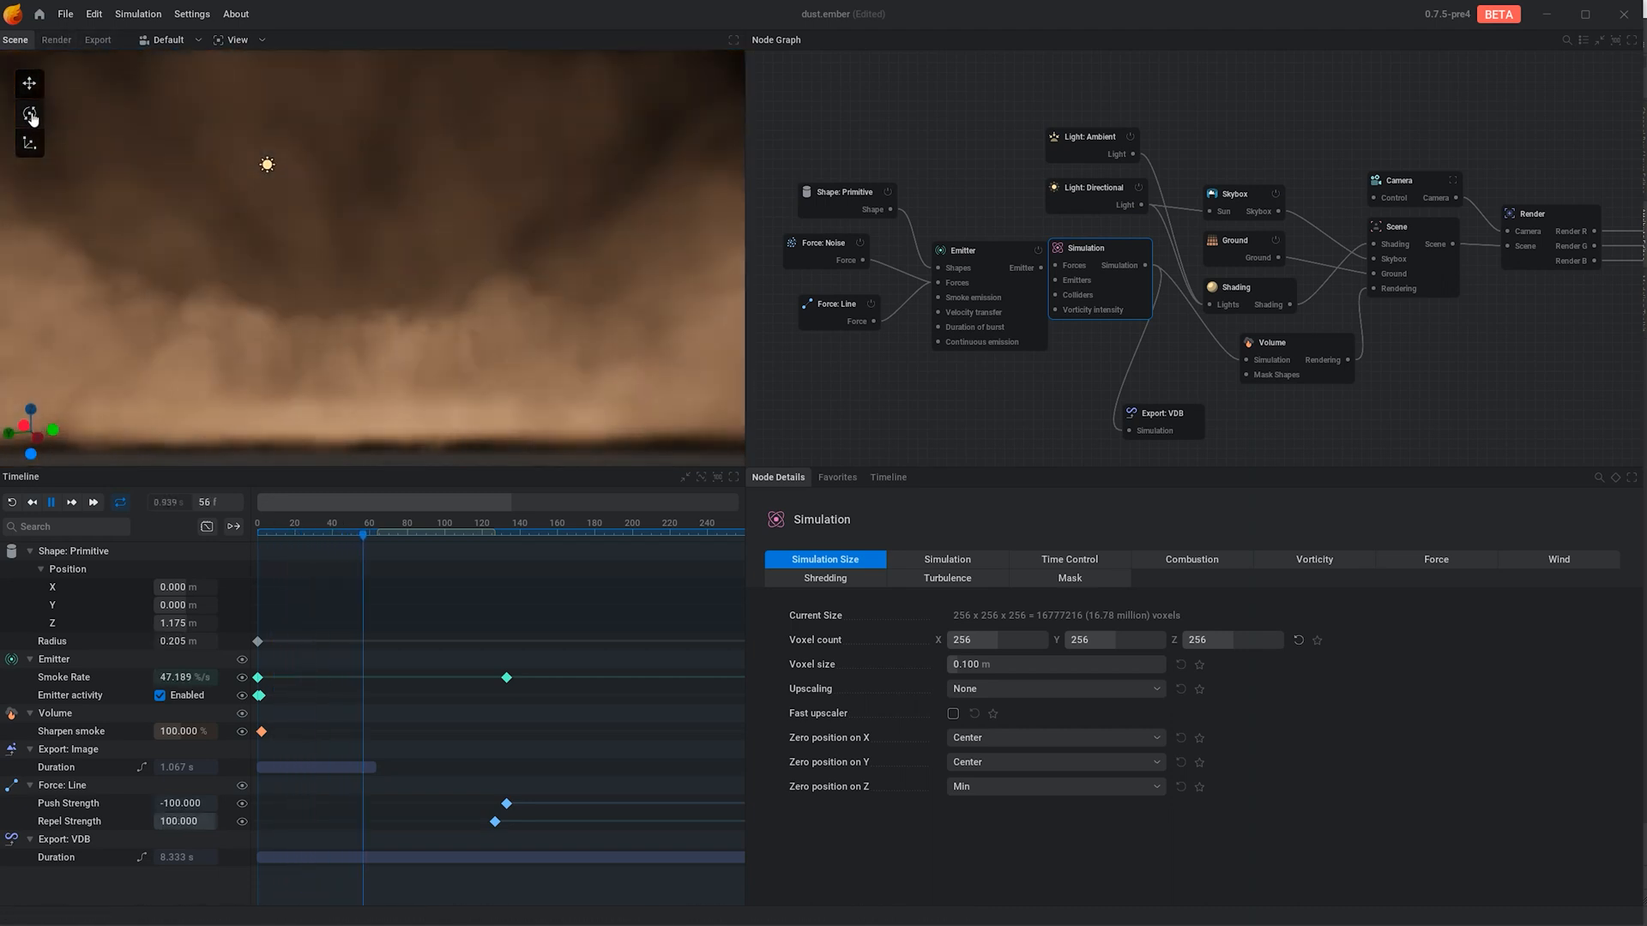
left_click(11, 504)
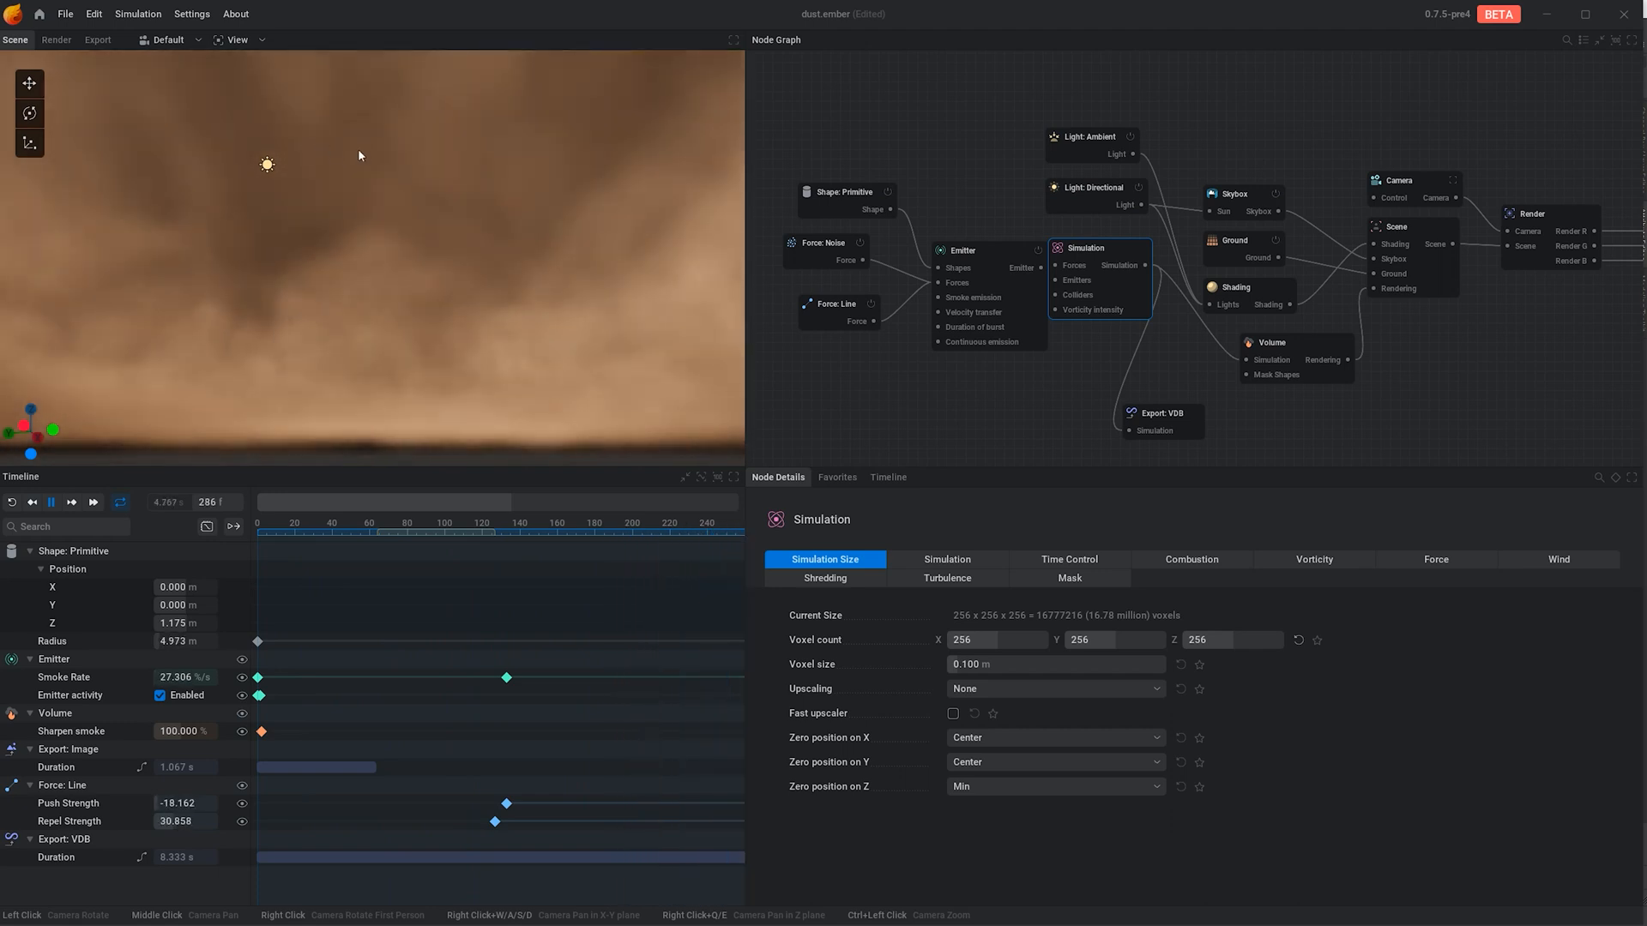
mouse_move(360, 147)
left_mouse_down()
mouse_move(448, 144)
mouse_move(377, 142)
left_mouse_up()
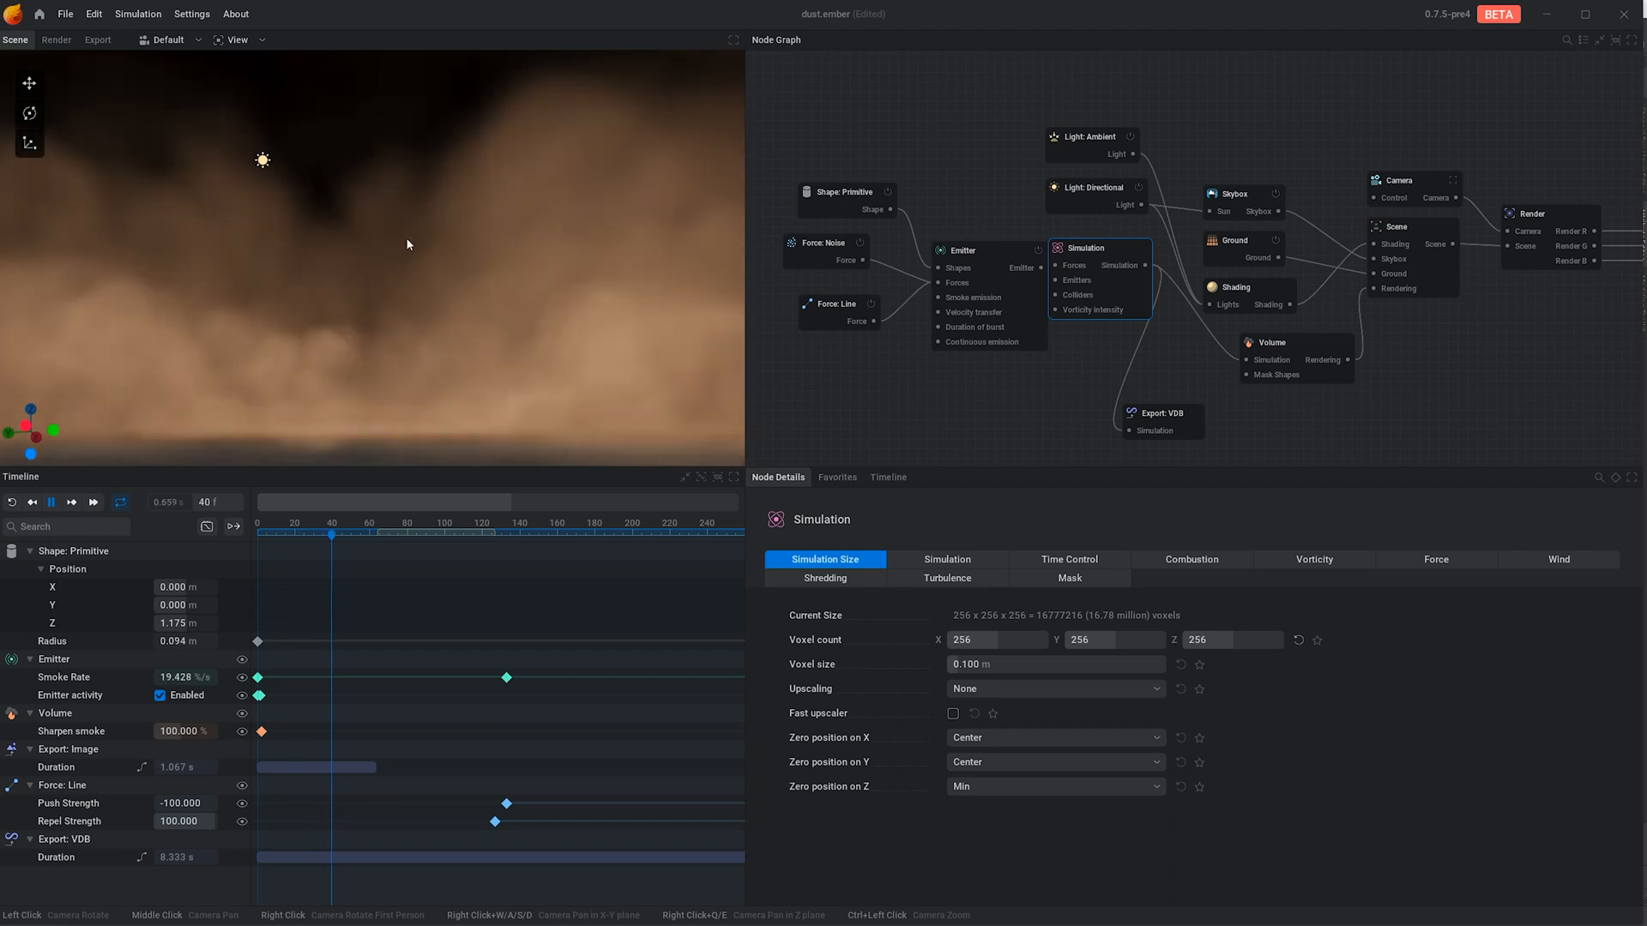
Examine the shape of the simulated dust cloud up close and from farther away, and look over the node graph.
left_click_drag(406, 237, 367, 255)
scroll(406, 237, "down", 5)
scroll(382, 267, "up", 5)
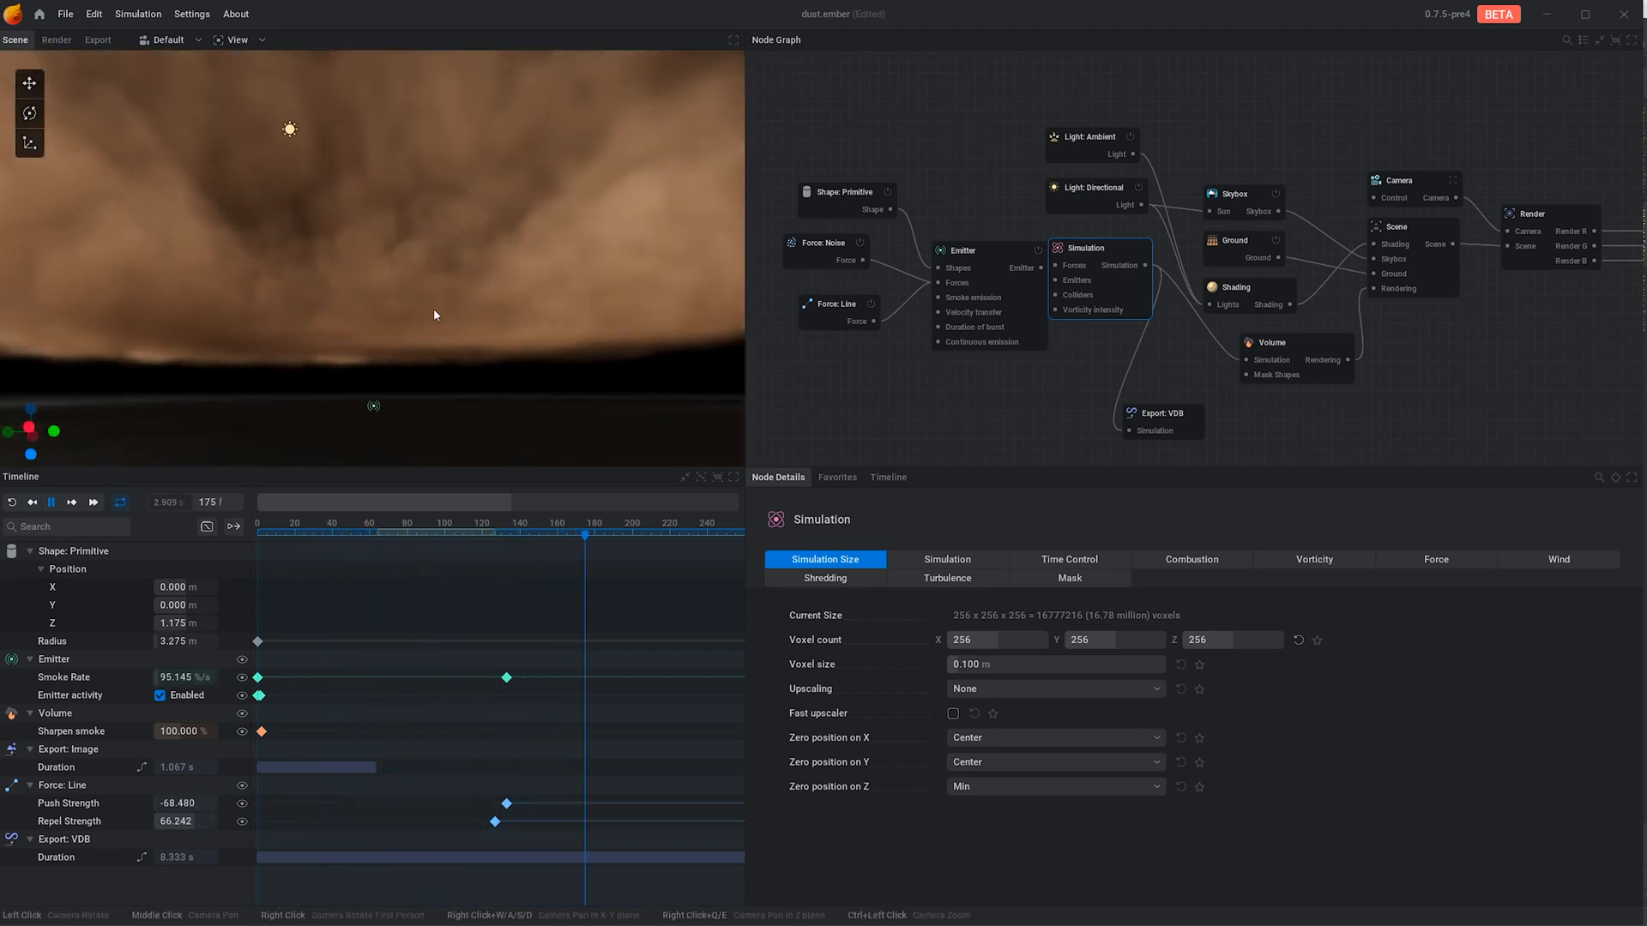
left_click_drag(383, 276, 579, 121)
scroll(470, 285, "down", 4)
left_click_drag(574, 303, 414, 221)
scroll(476, 250, "down", 3)
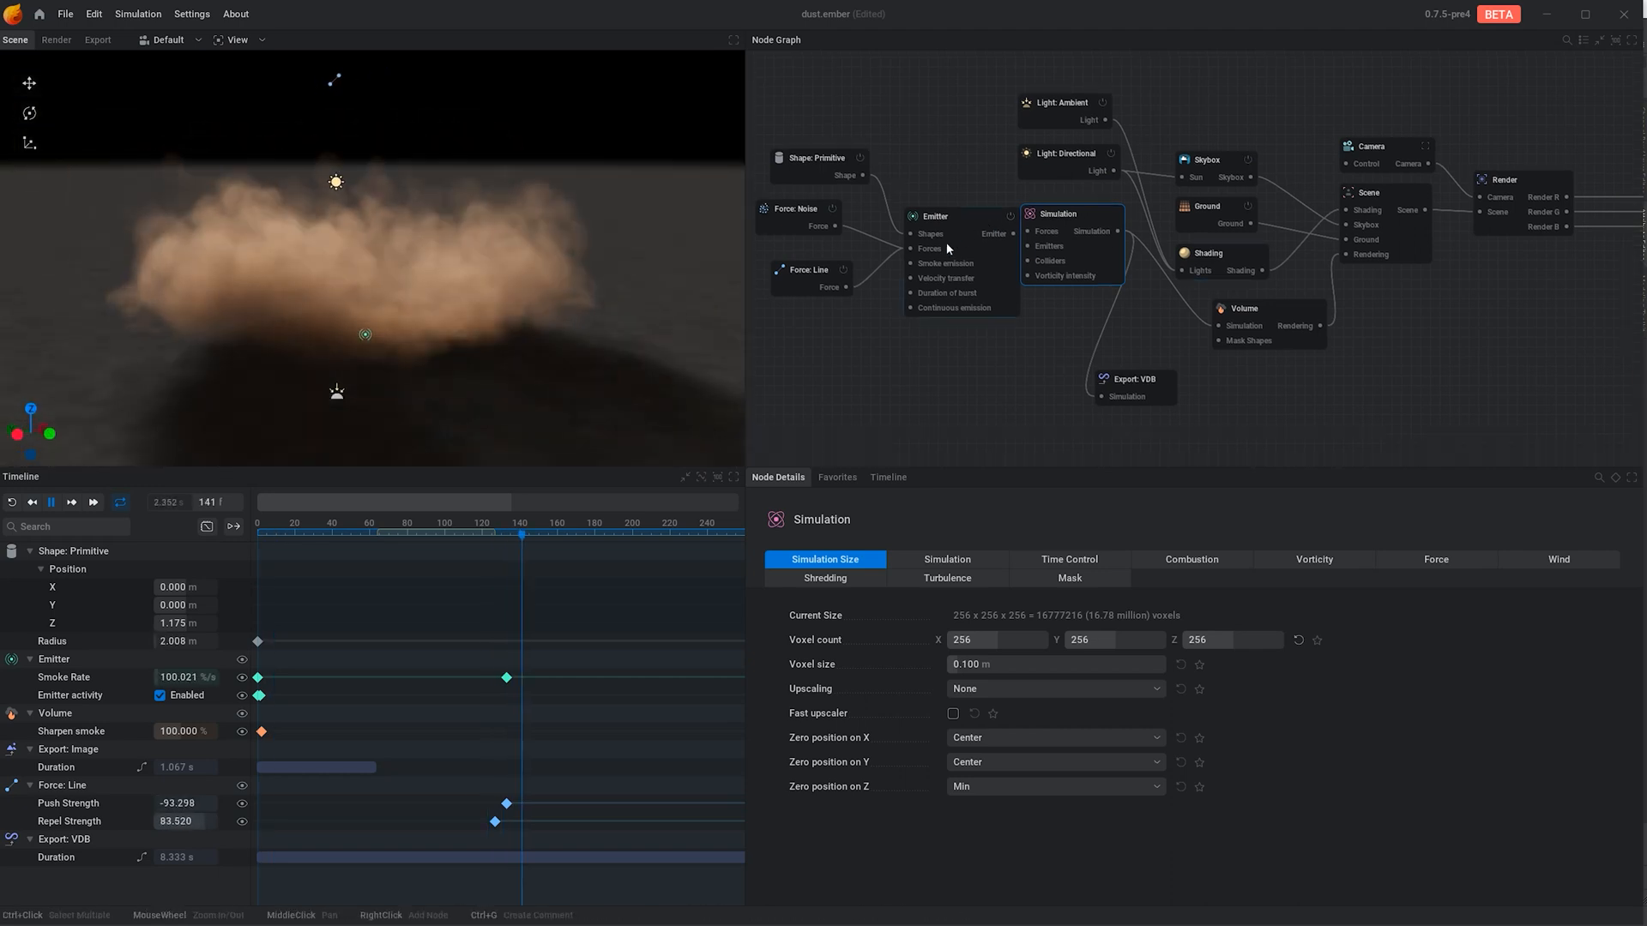
middle_click_drag(947, 247, 890, 280)
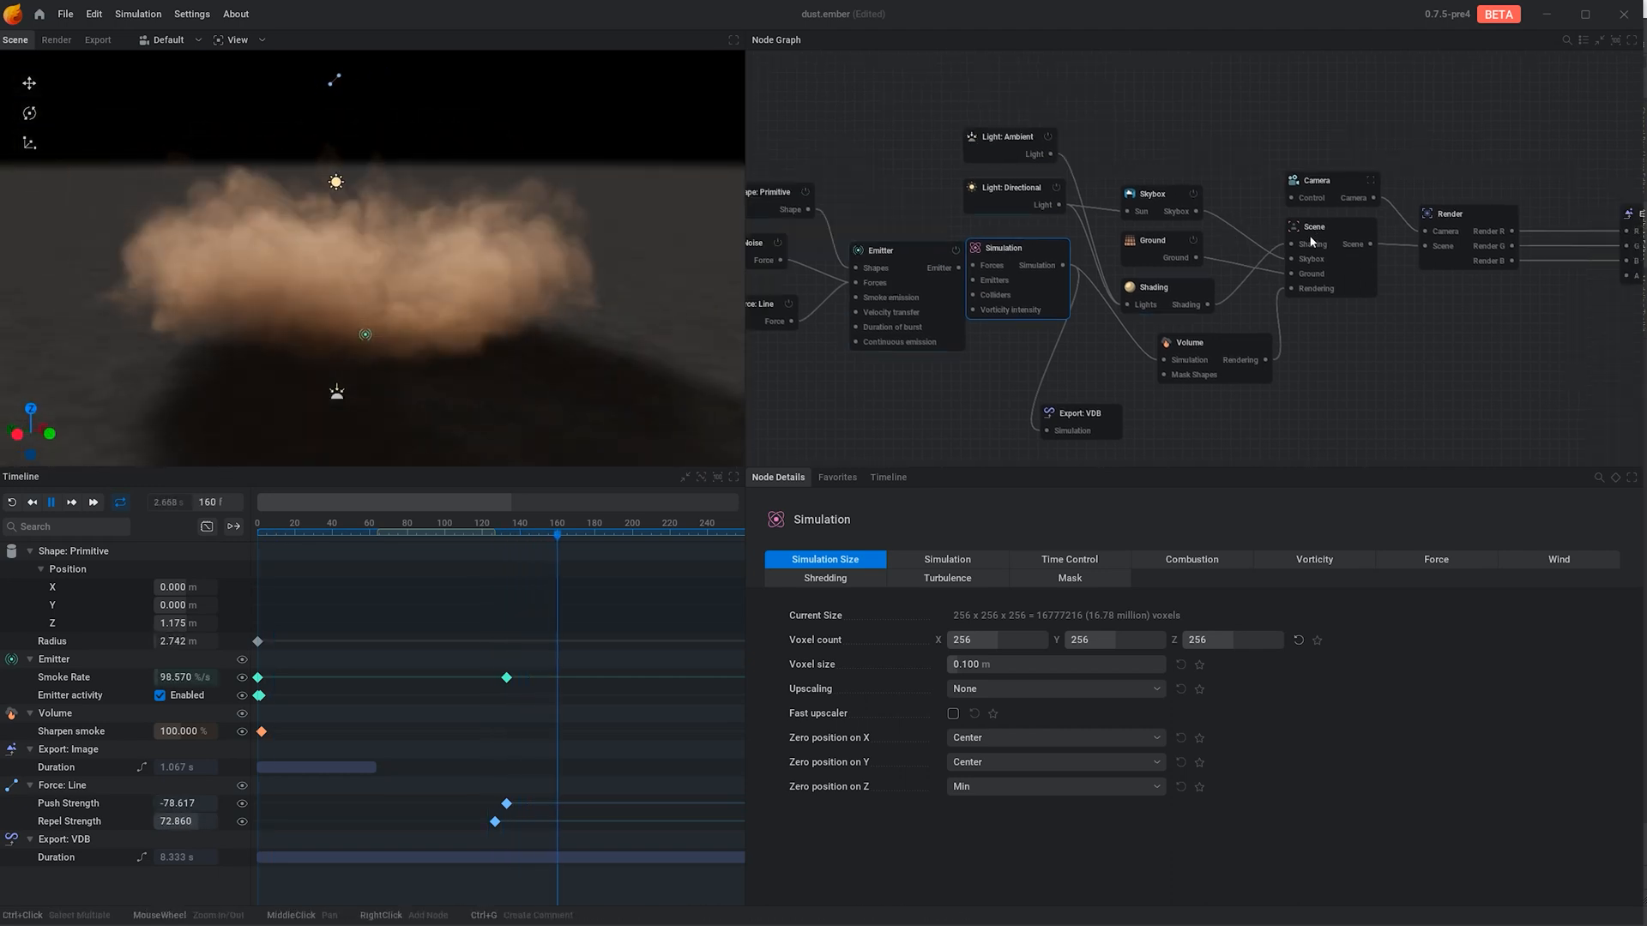
middle_click_drag(1210, 241, 1123, 241)
middle_click_drag(1393, 271, 1495, 272)
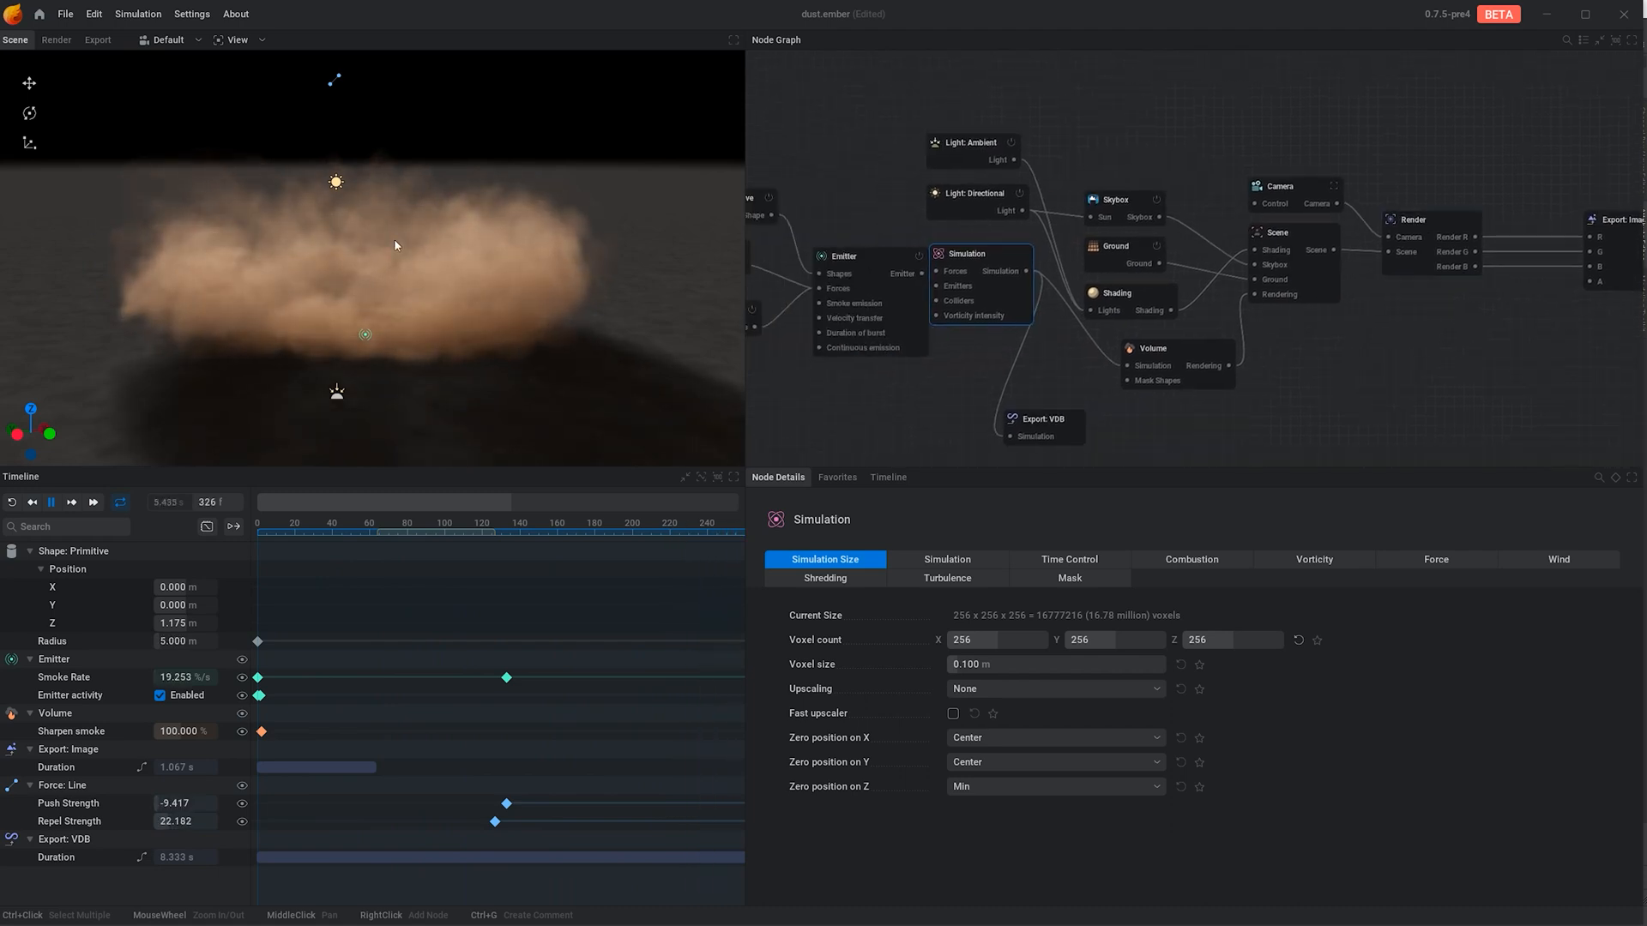
left_click_drag(396, 242, 263, 212)
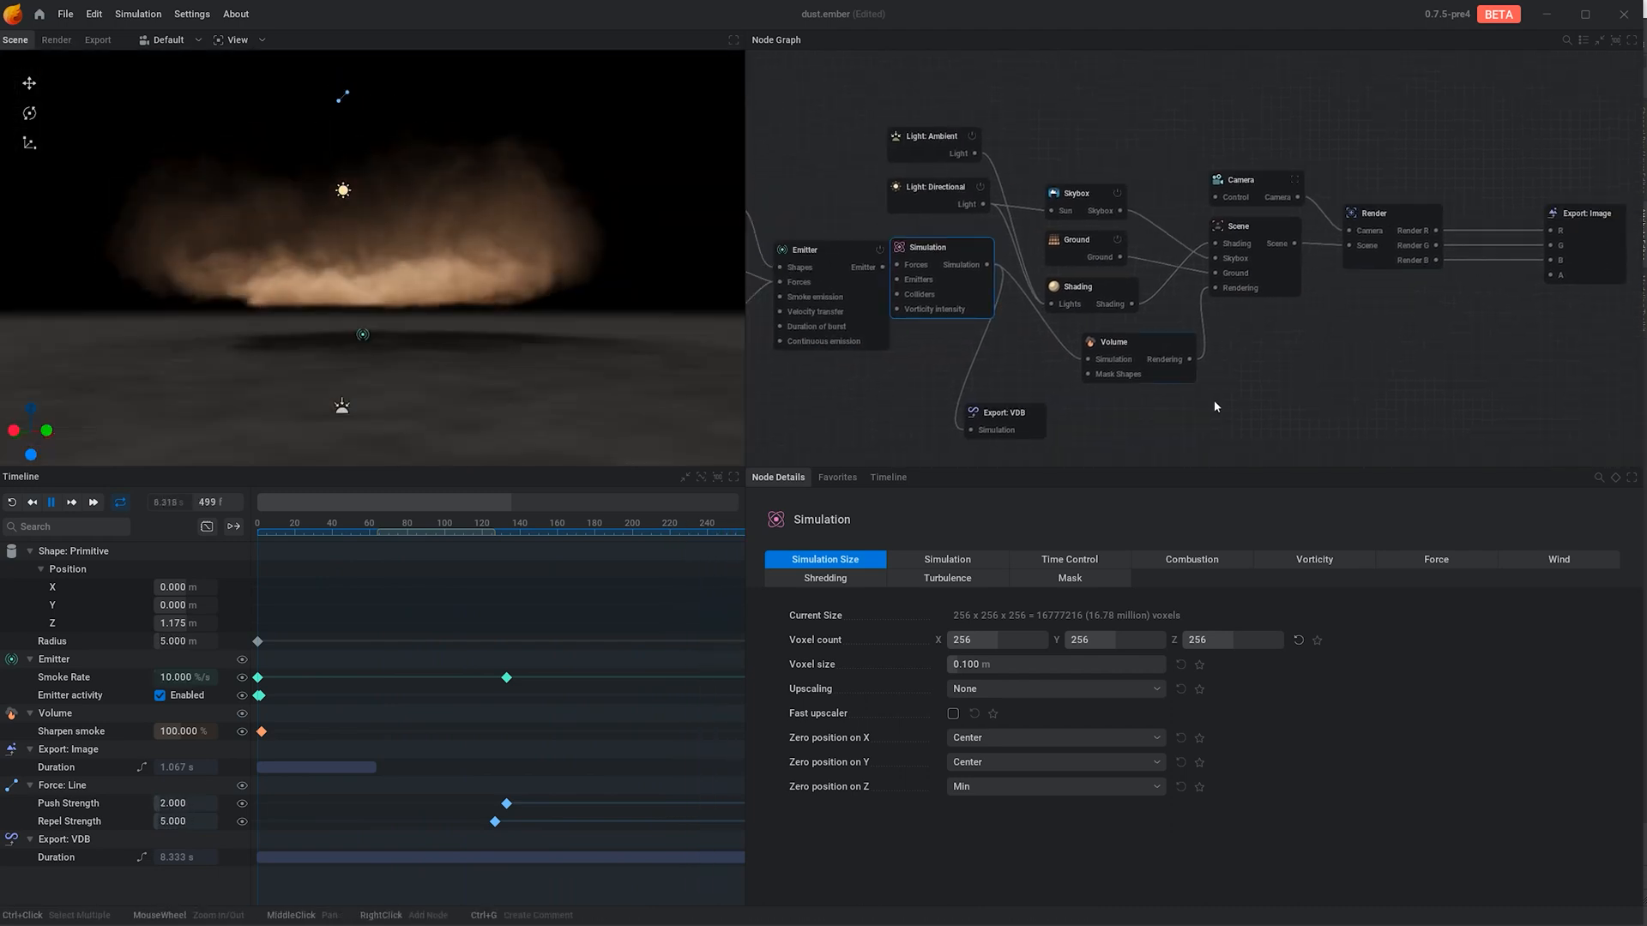
Inspect the exported Dust VDB sequence in the Dust Ember gen folder, sorting the files by size and back by name.
middle_click_drag(1351, 379, 1461, 353)
left_click(1116, 389)
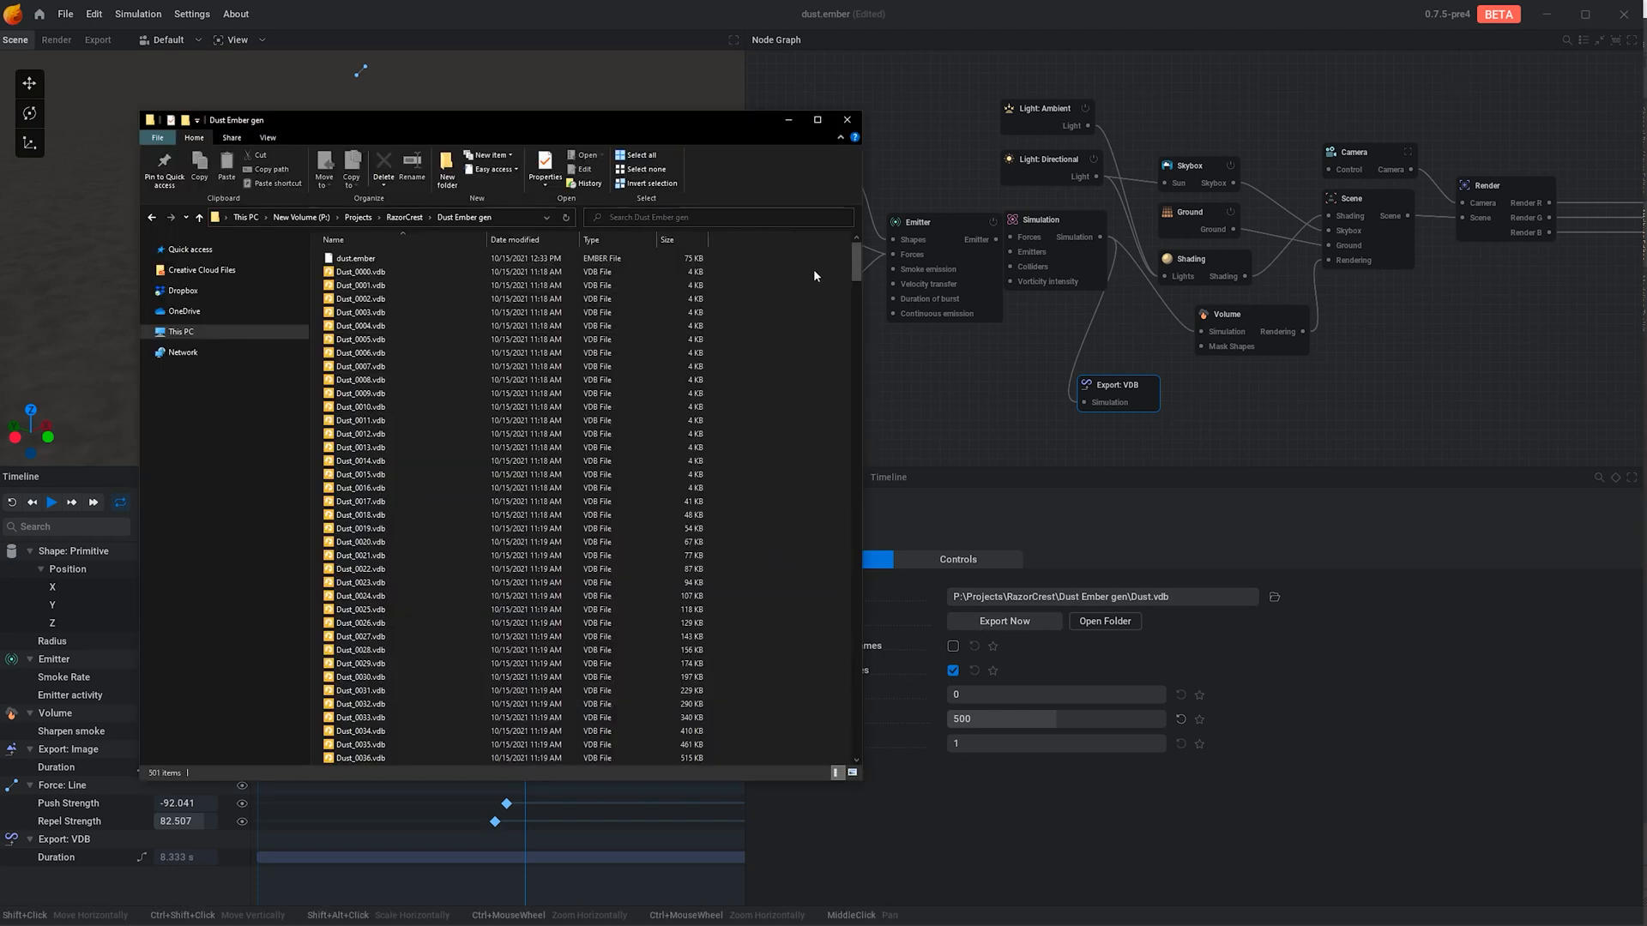
left_click_drag(856, 259, 853, 743)
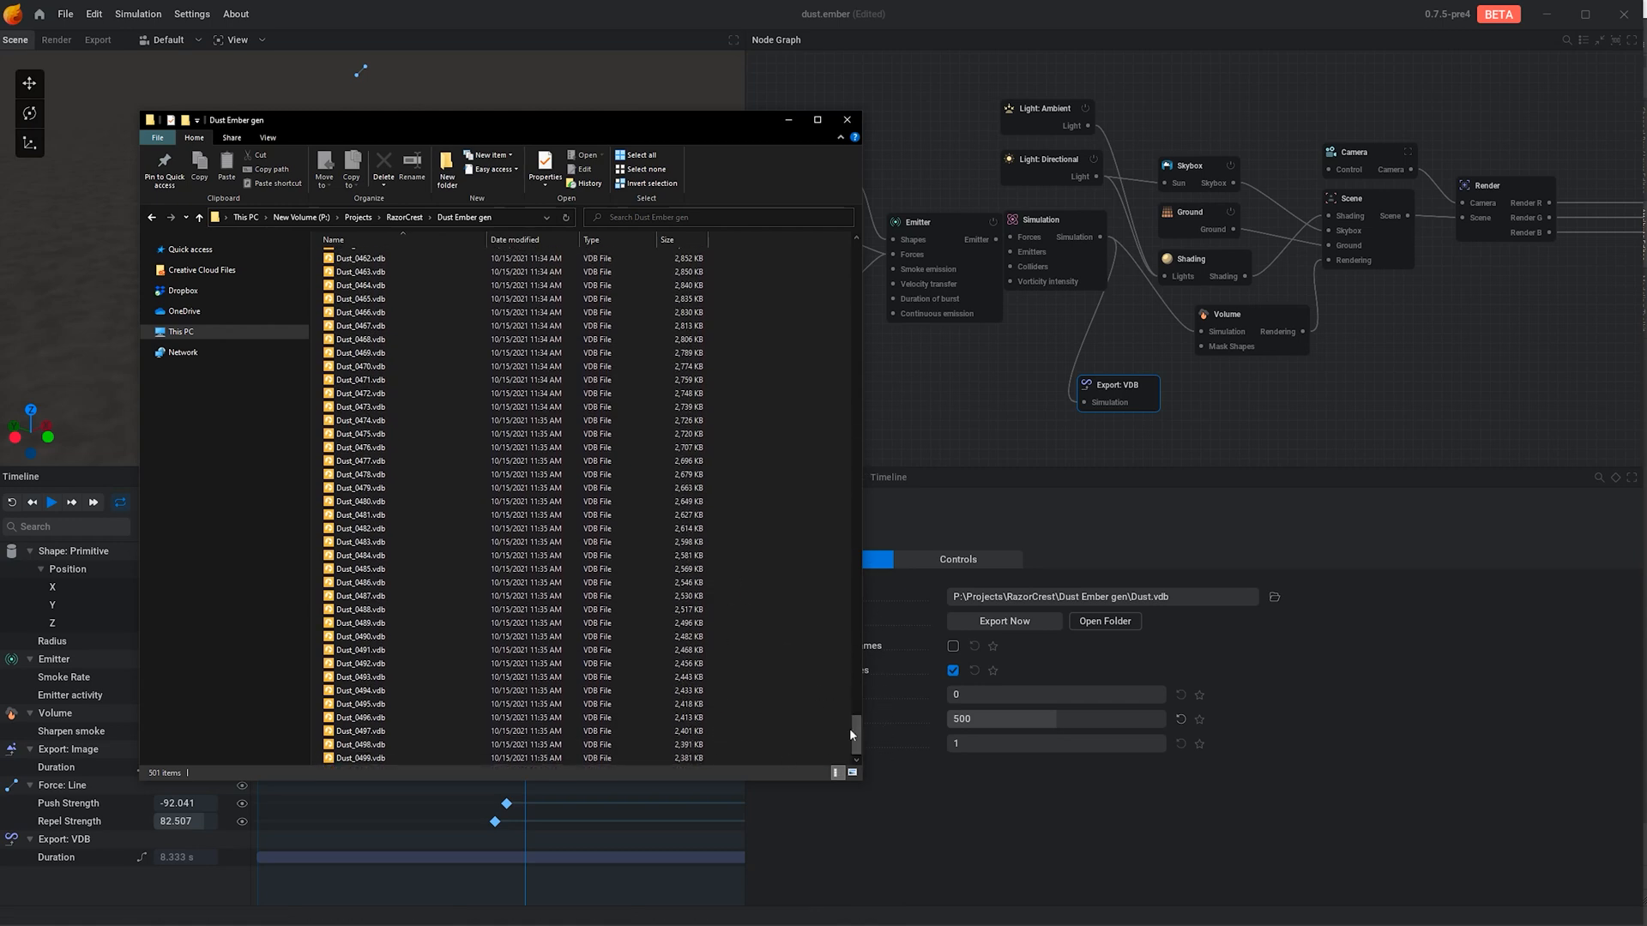
left_click(678, 239)
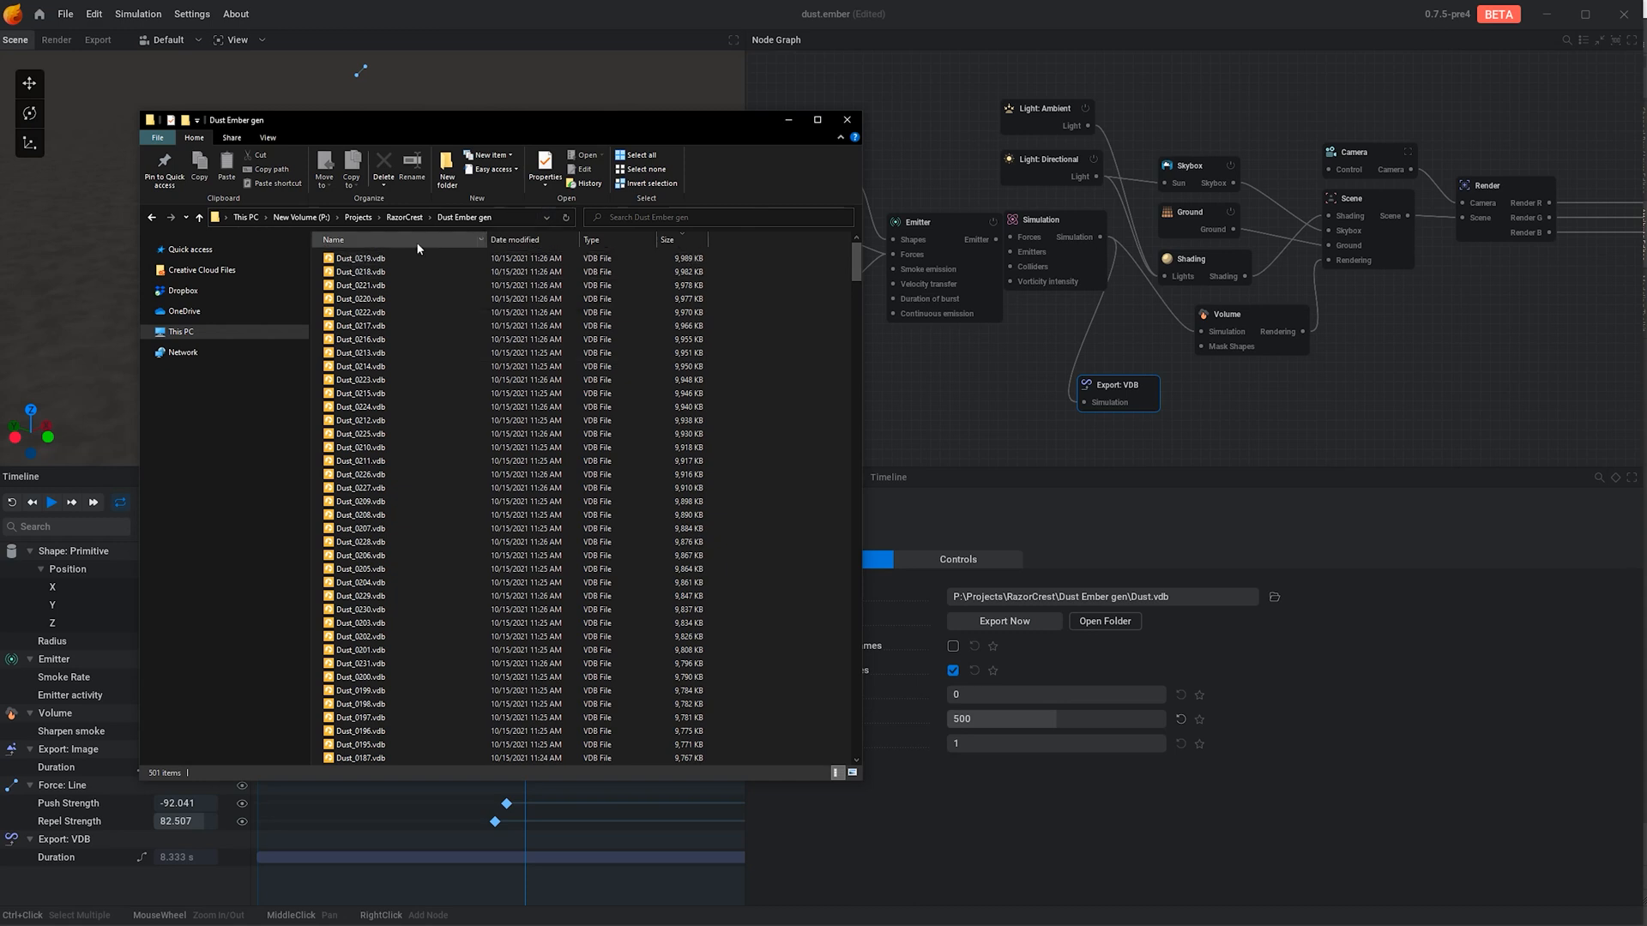
left_click(395, 240)
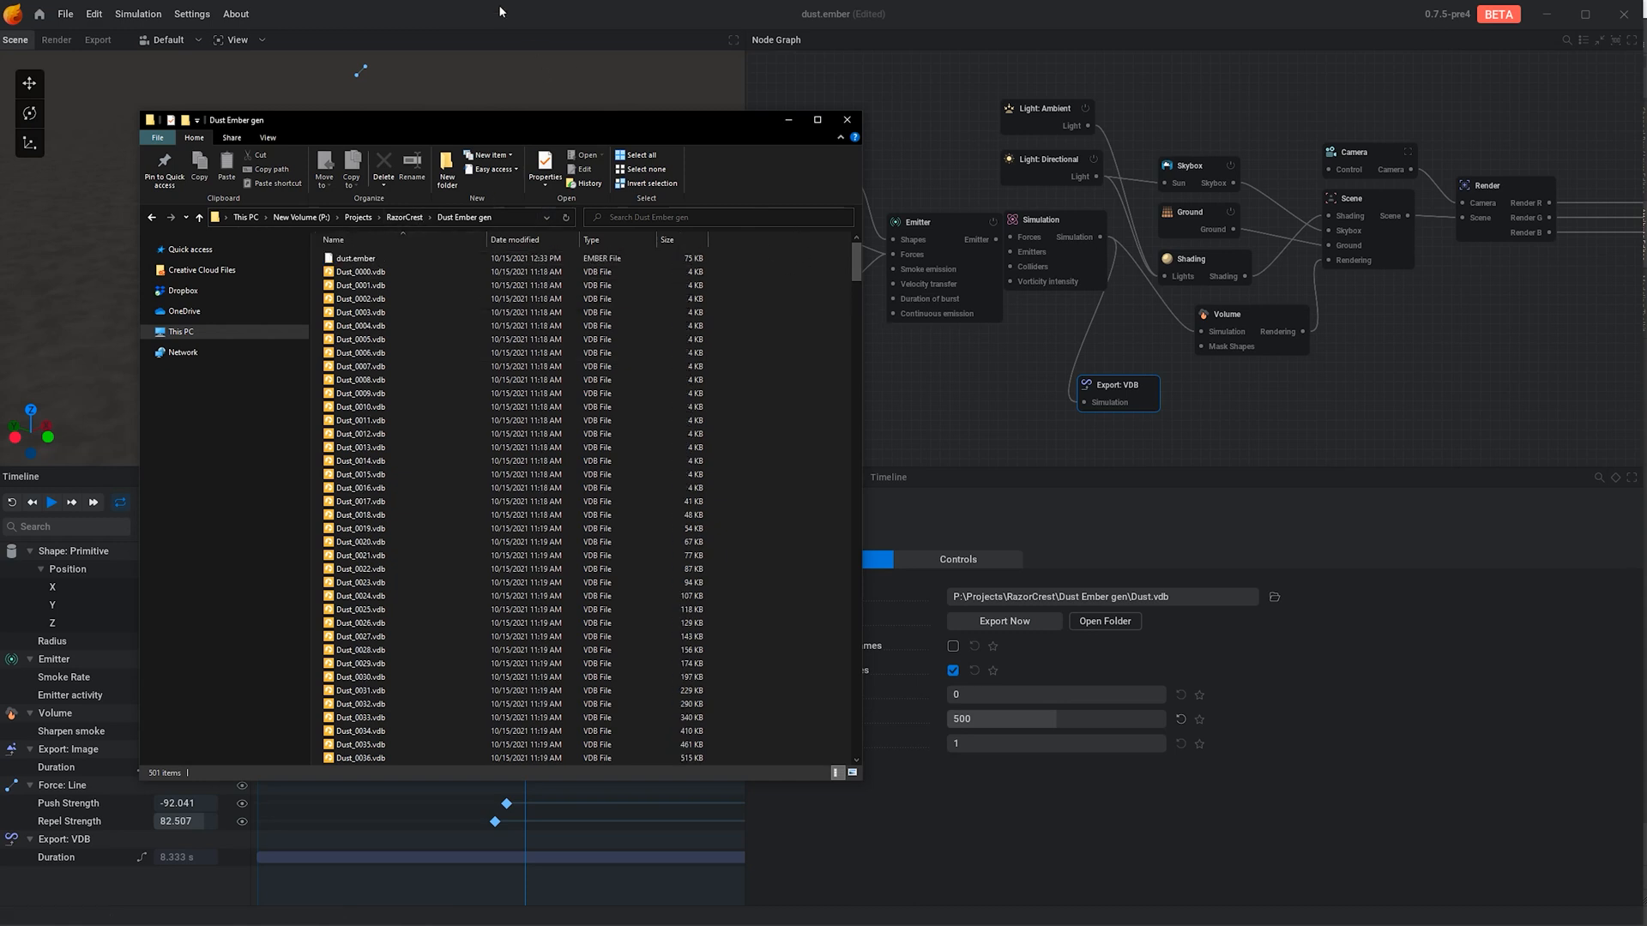
Close the export folder window and quit EmberGen without saving the project changes.
left_click(847, 119)
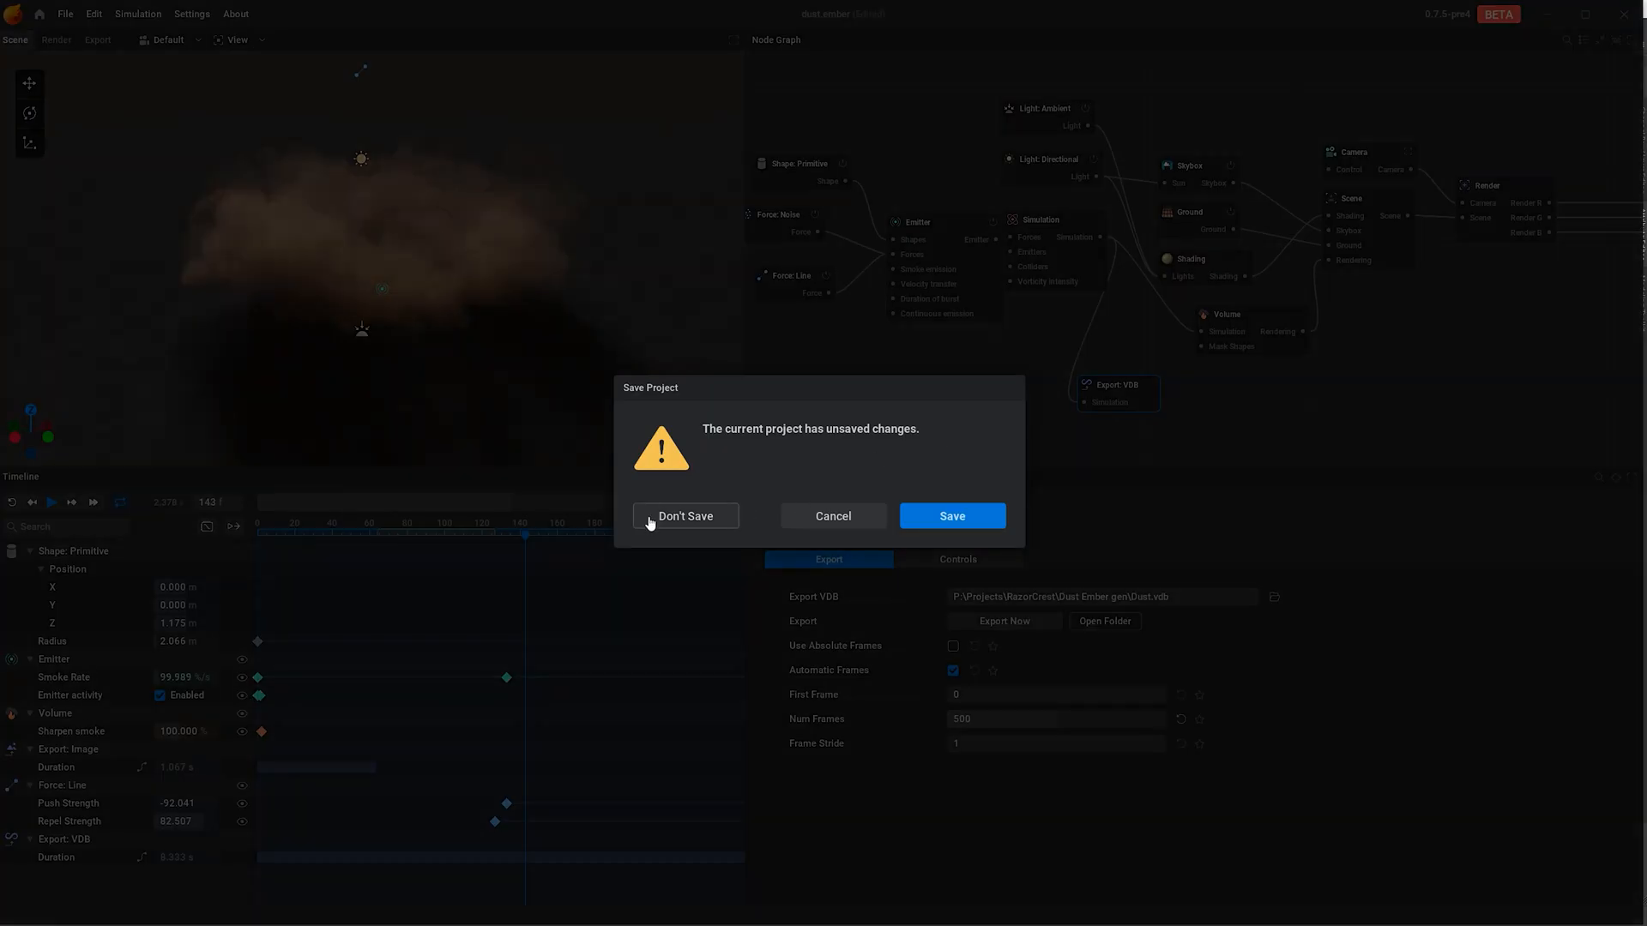
left_click(685, 517)
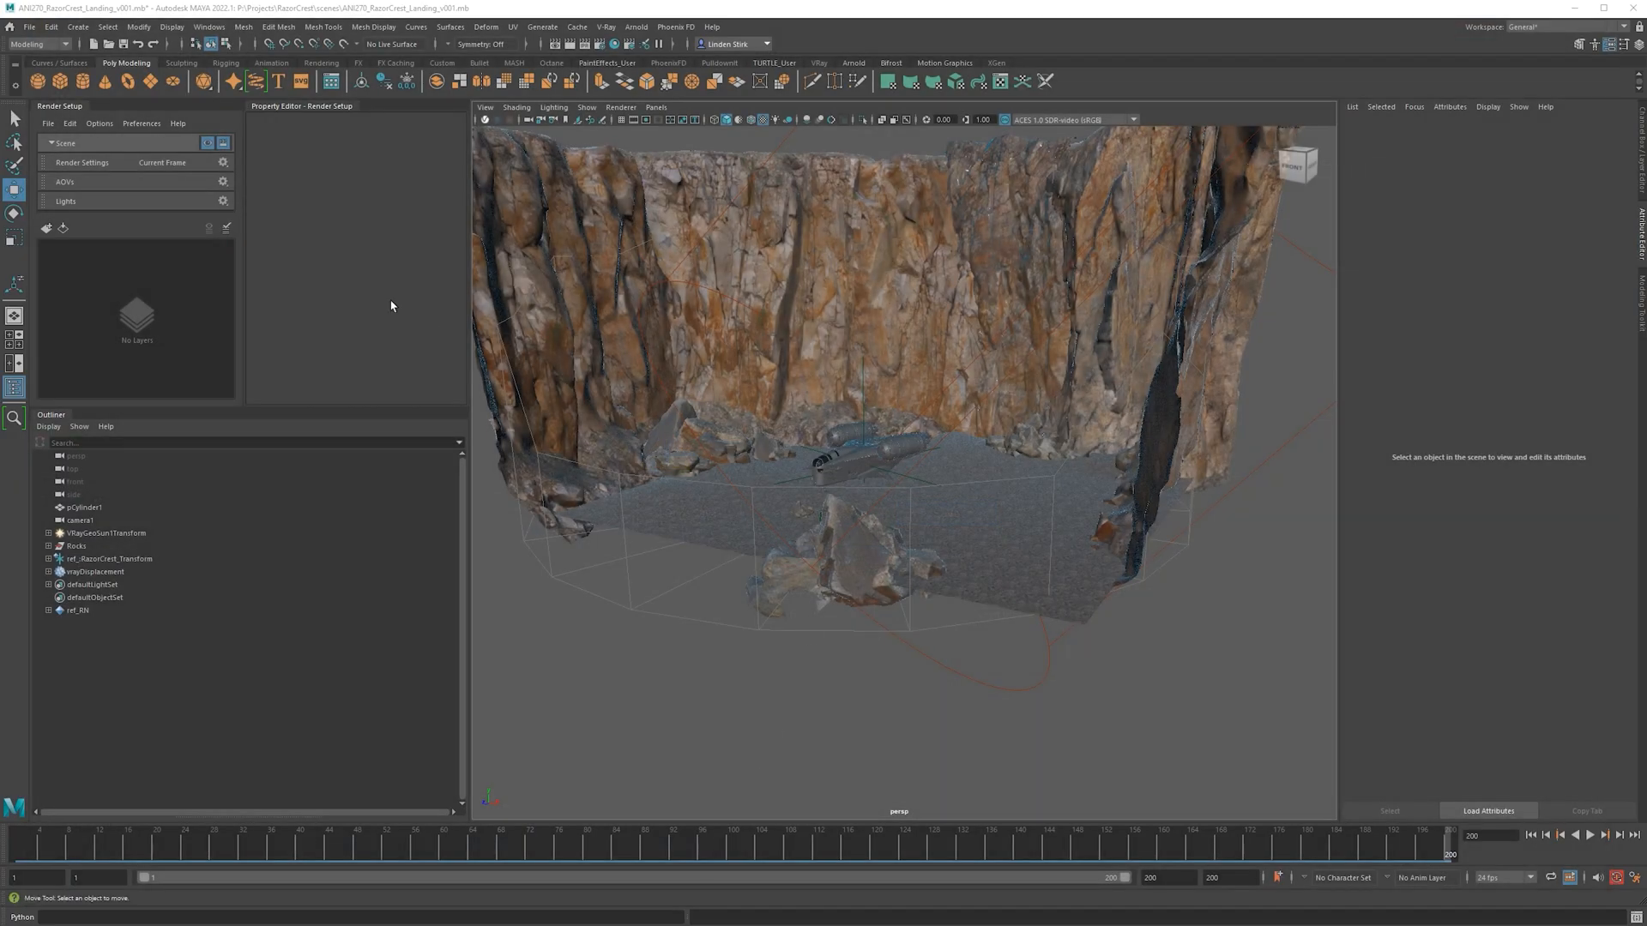
Create a V-Ray Volume Grid in the Razor Crest landing scene in Maya.
scroll(1004, 367, "up", 3)
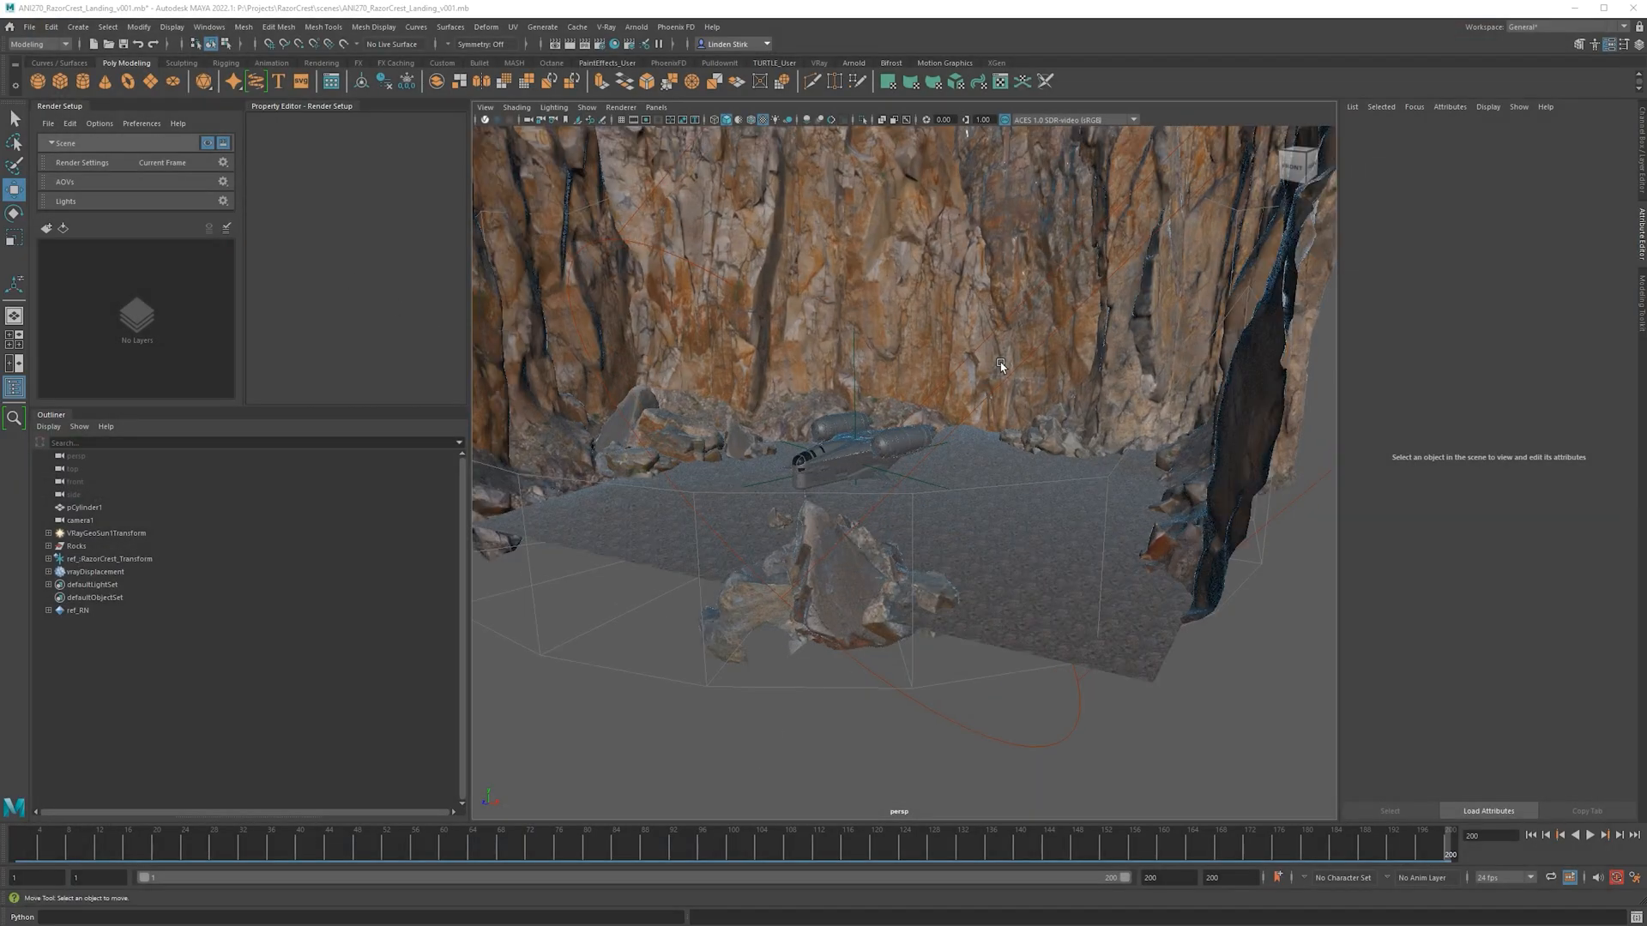
scroll(865, 353, "up", 3)
left_click_drag(865, 353, 920, 424, "alt")
scroll(967, 432, "down", 3)
scroll(937, 433, "up", 3)
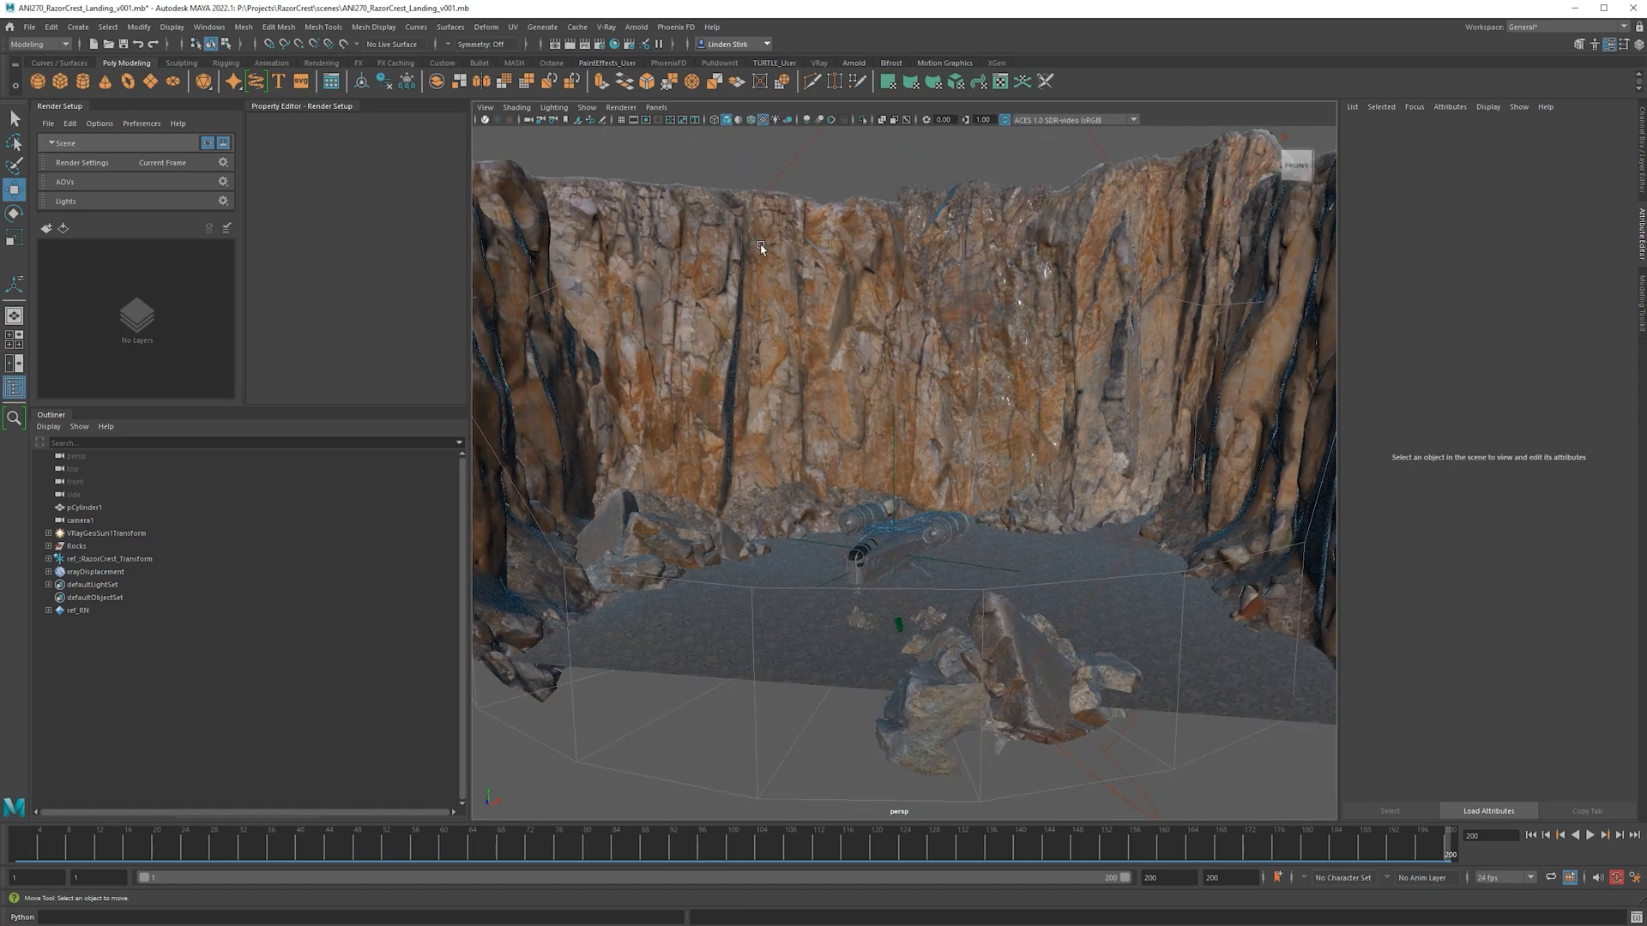
left_click(607, 28)
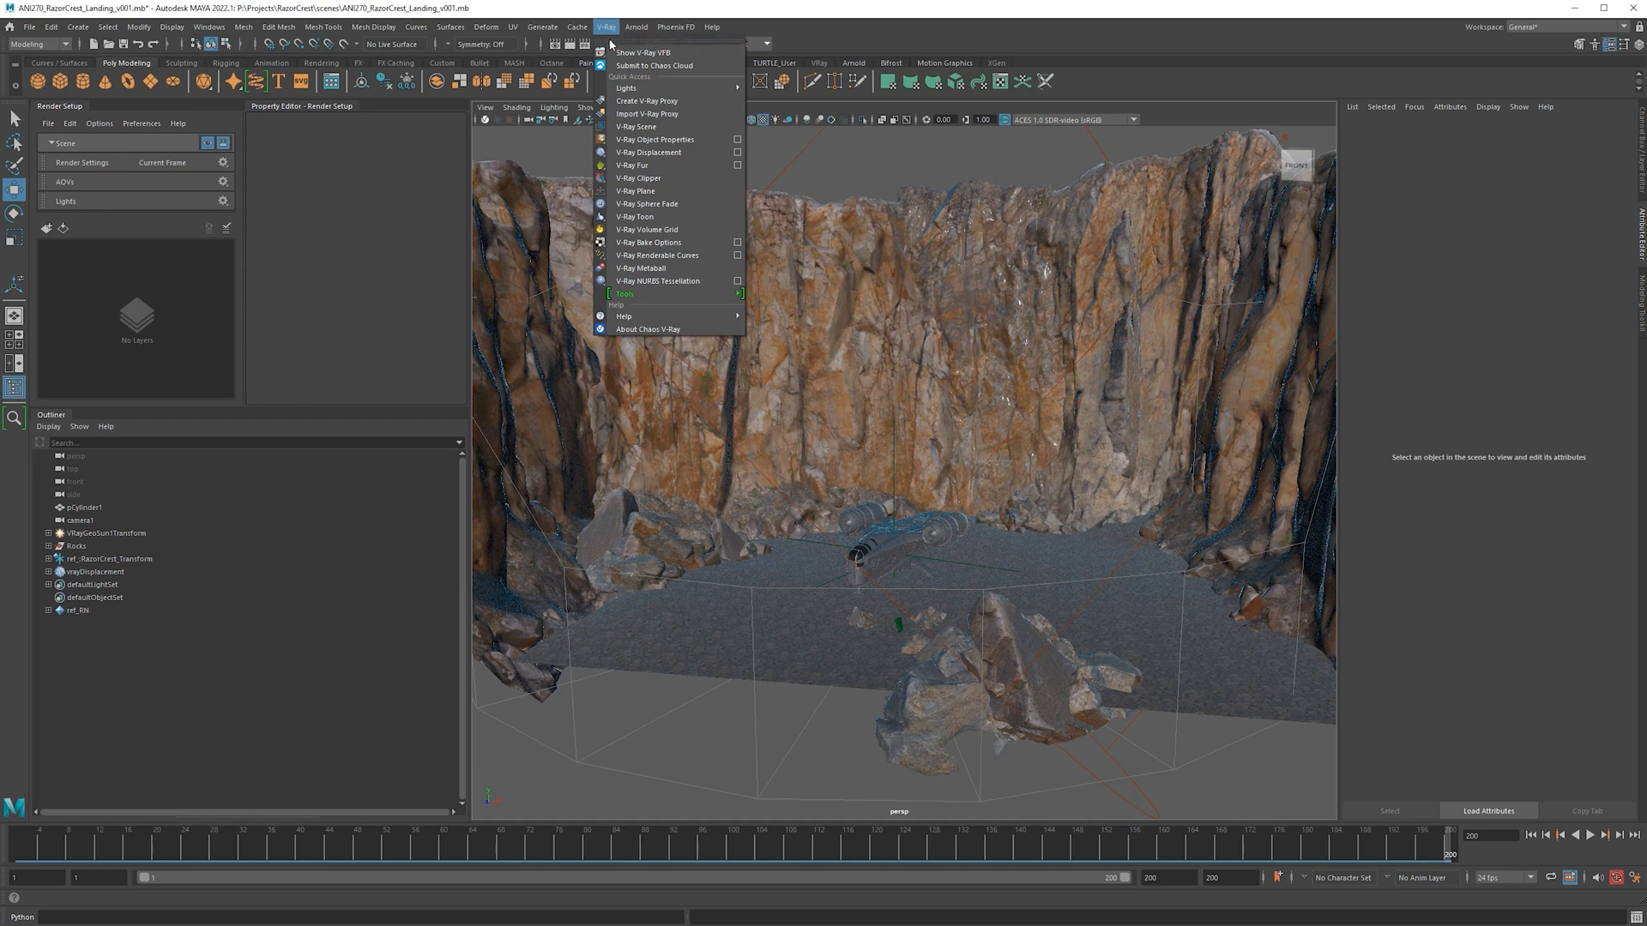
left_click(690, 230)
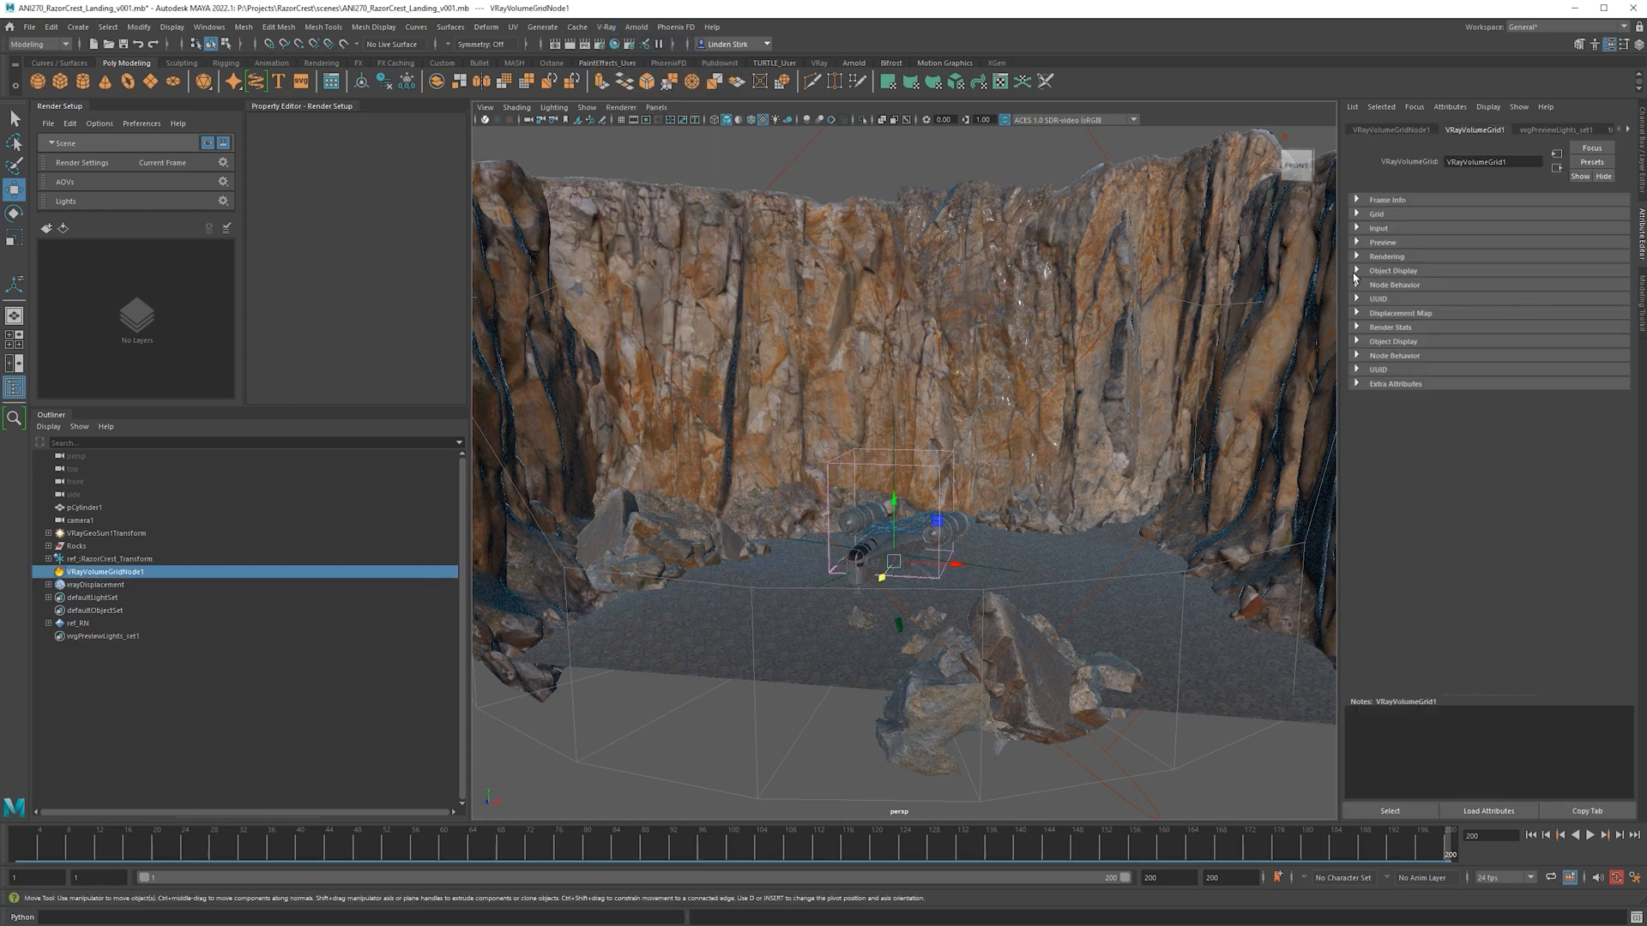
Load the VDB sequence starting at Dust_0000.vdb from Dust Ember gen as the volume grid's input path, with no render preset.
left_click(1391, 214)
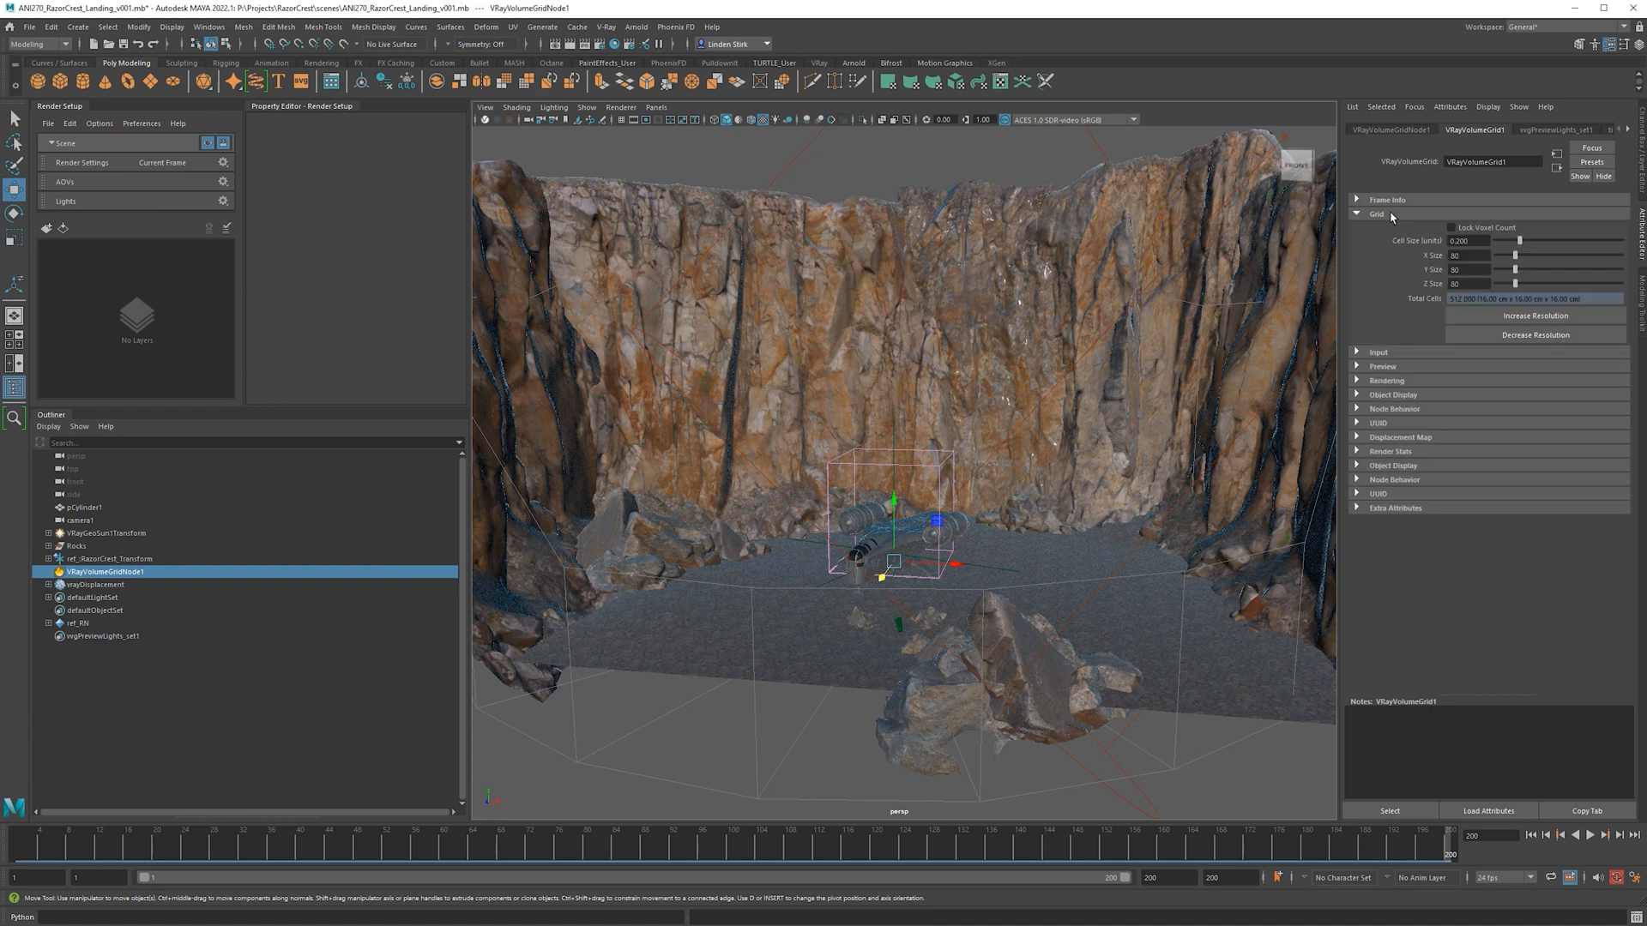
left_click(1391, 215)
left_click(1393, 228)
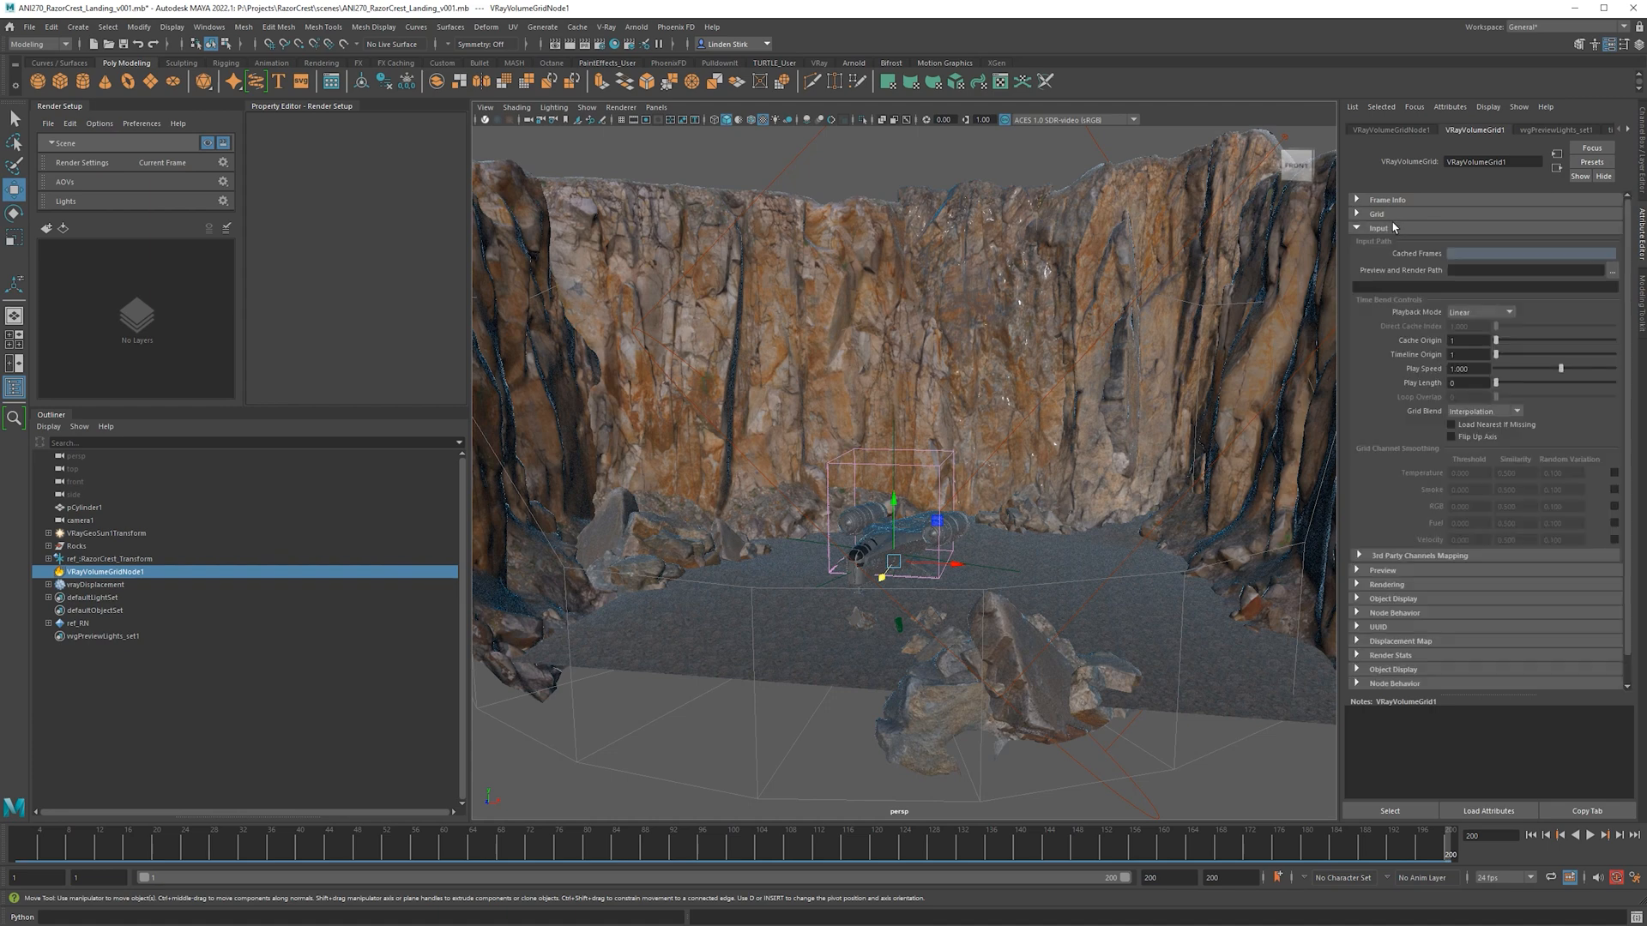
left_click(1612, 273)
left_click(1634, 280)
left_click(330, 115)
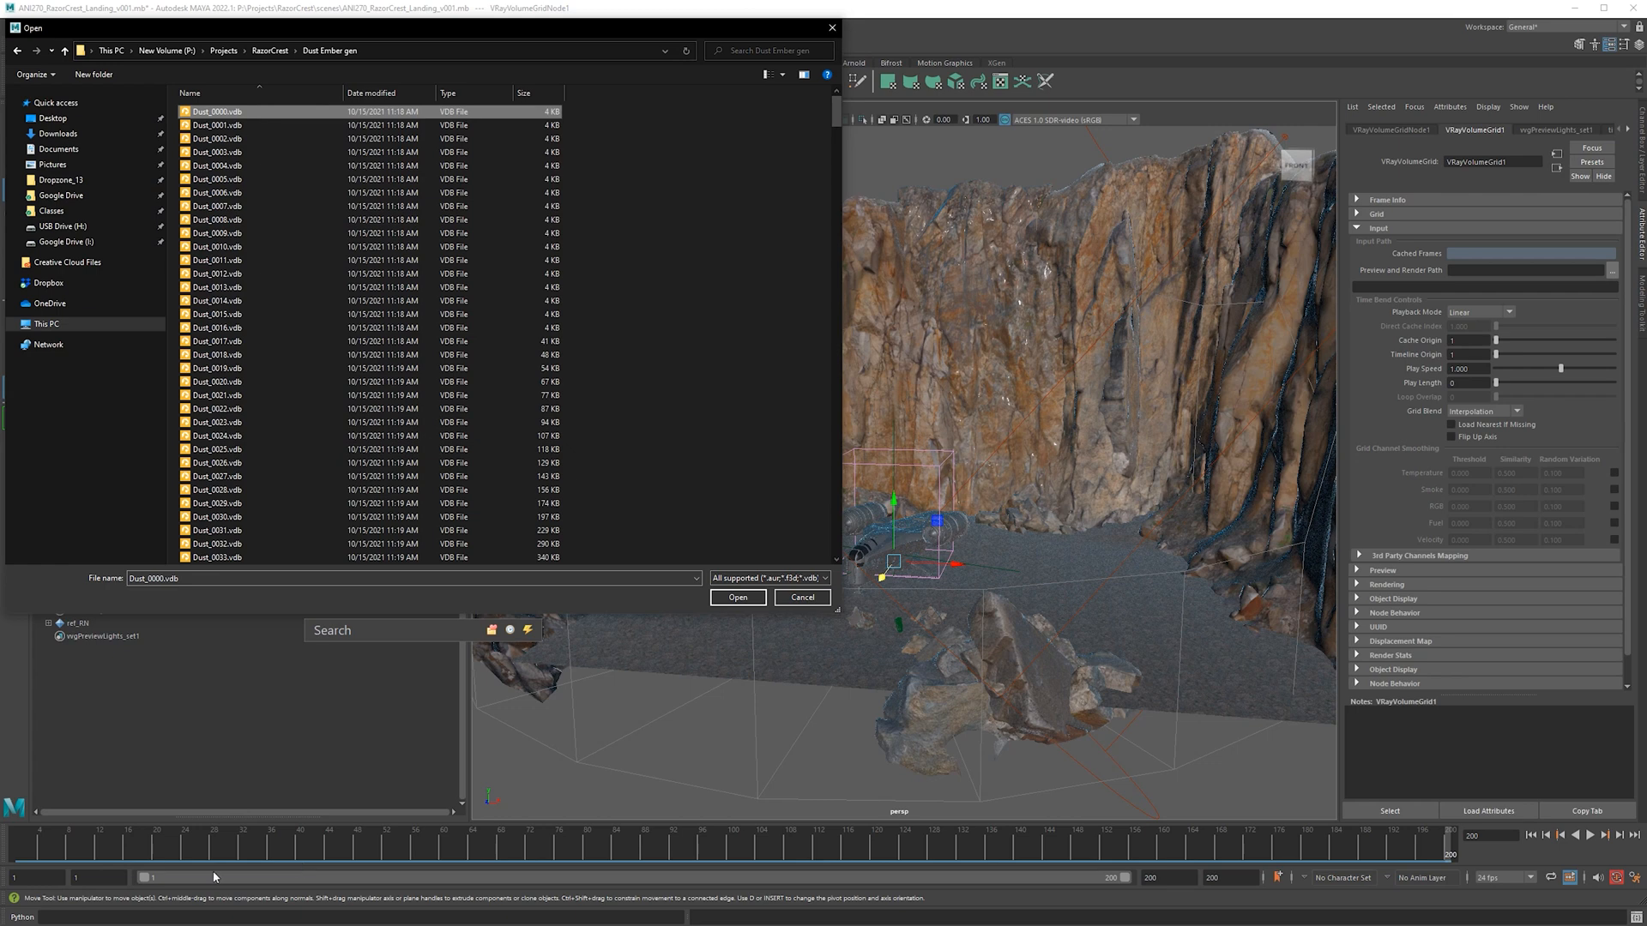
mouse_move(840, 119)
left_mouse_down()
mouse_move(840, 538)
mouse_move(839, 113)
left_mouse_up()
double_click(361, 114)
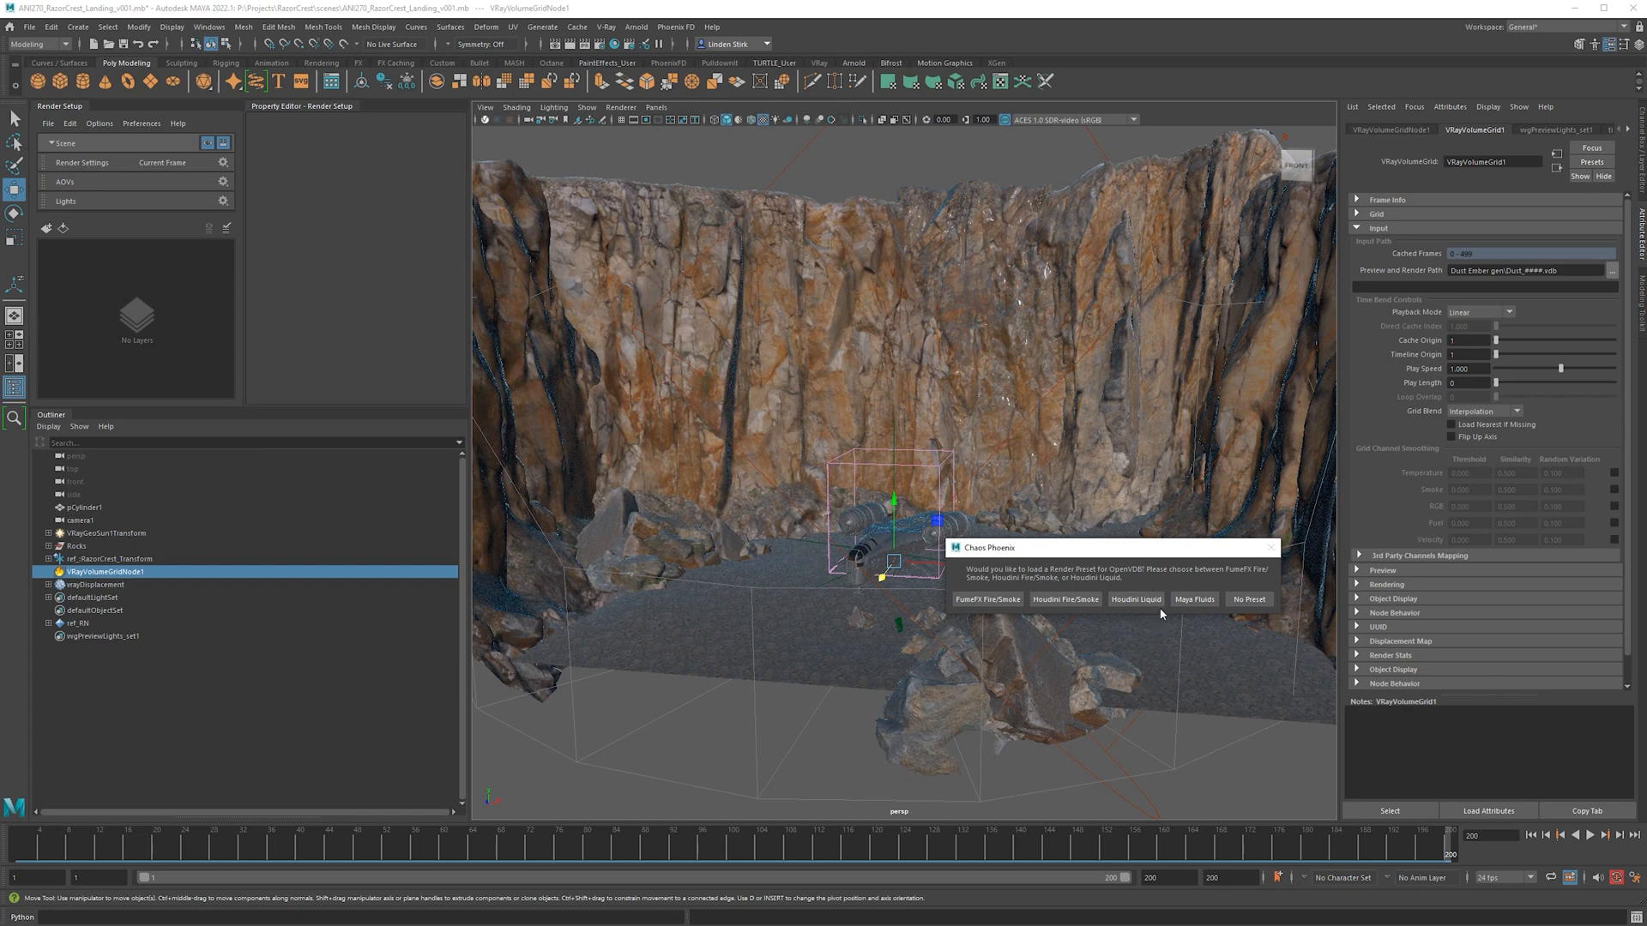
left_click(1249, 599)
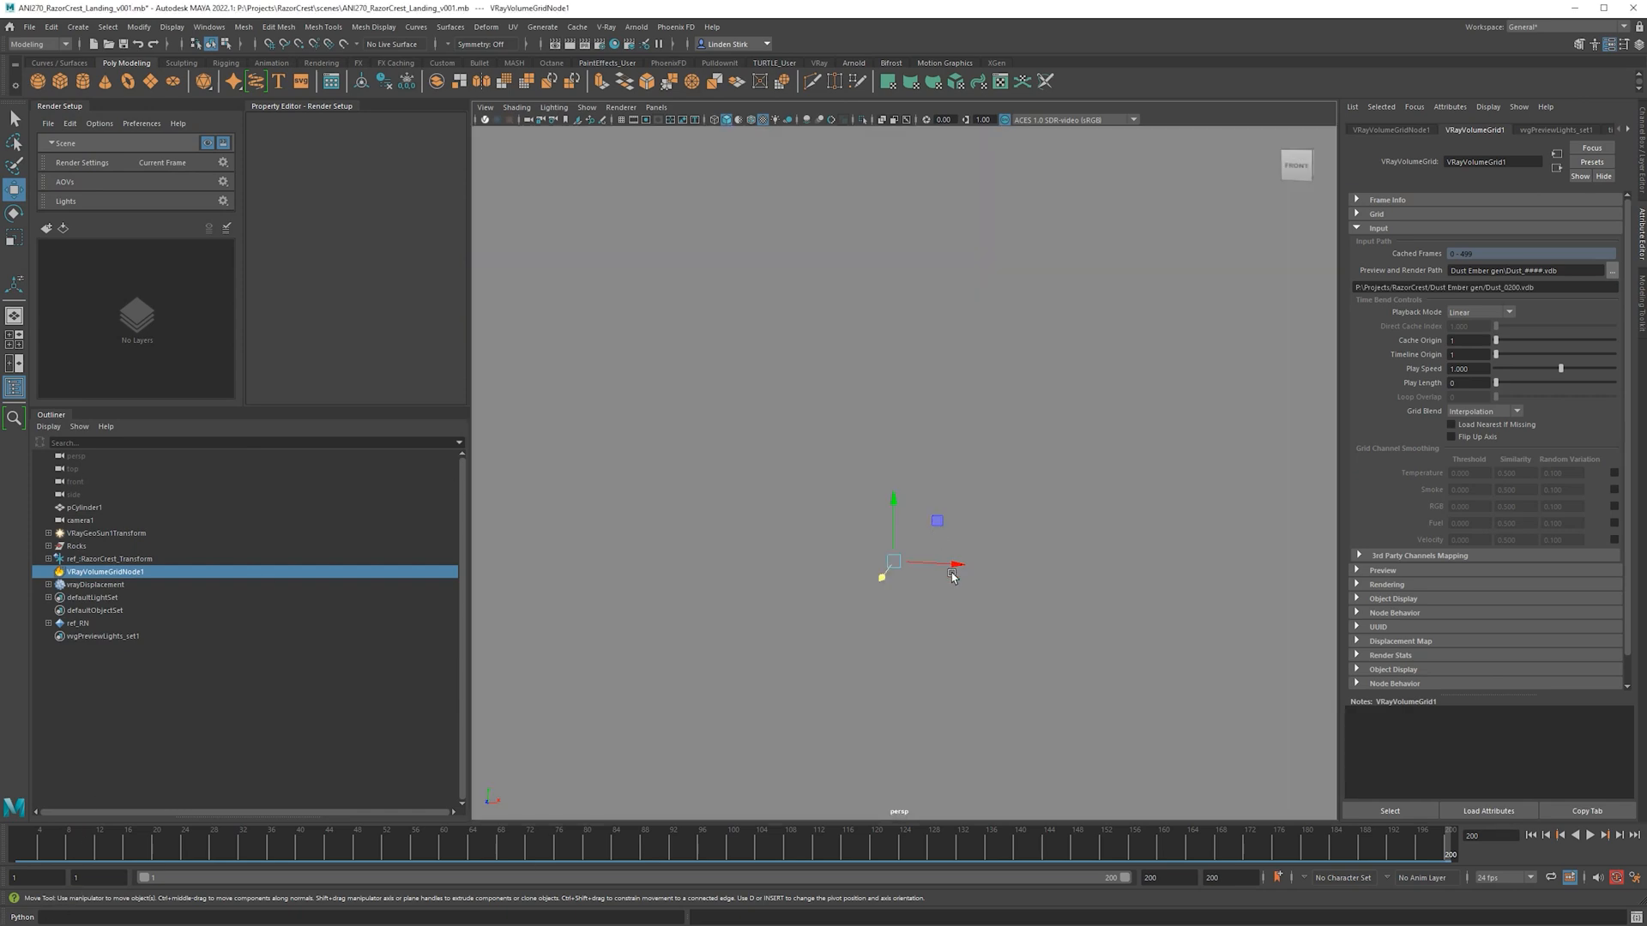
Scale the dust volume grid down uniformly to roughly the size of the canyon's landing area.
key("f")
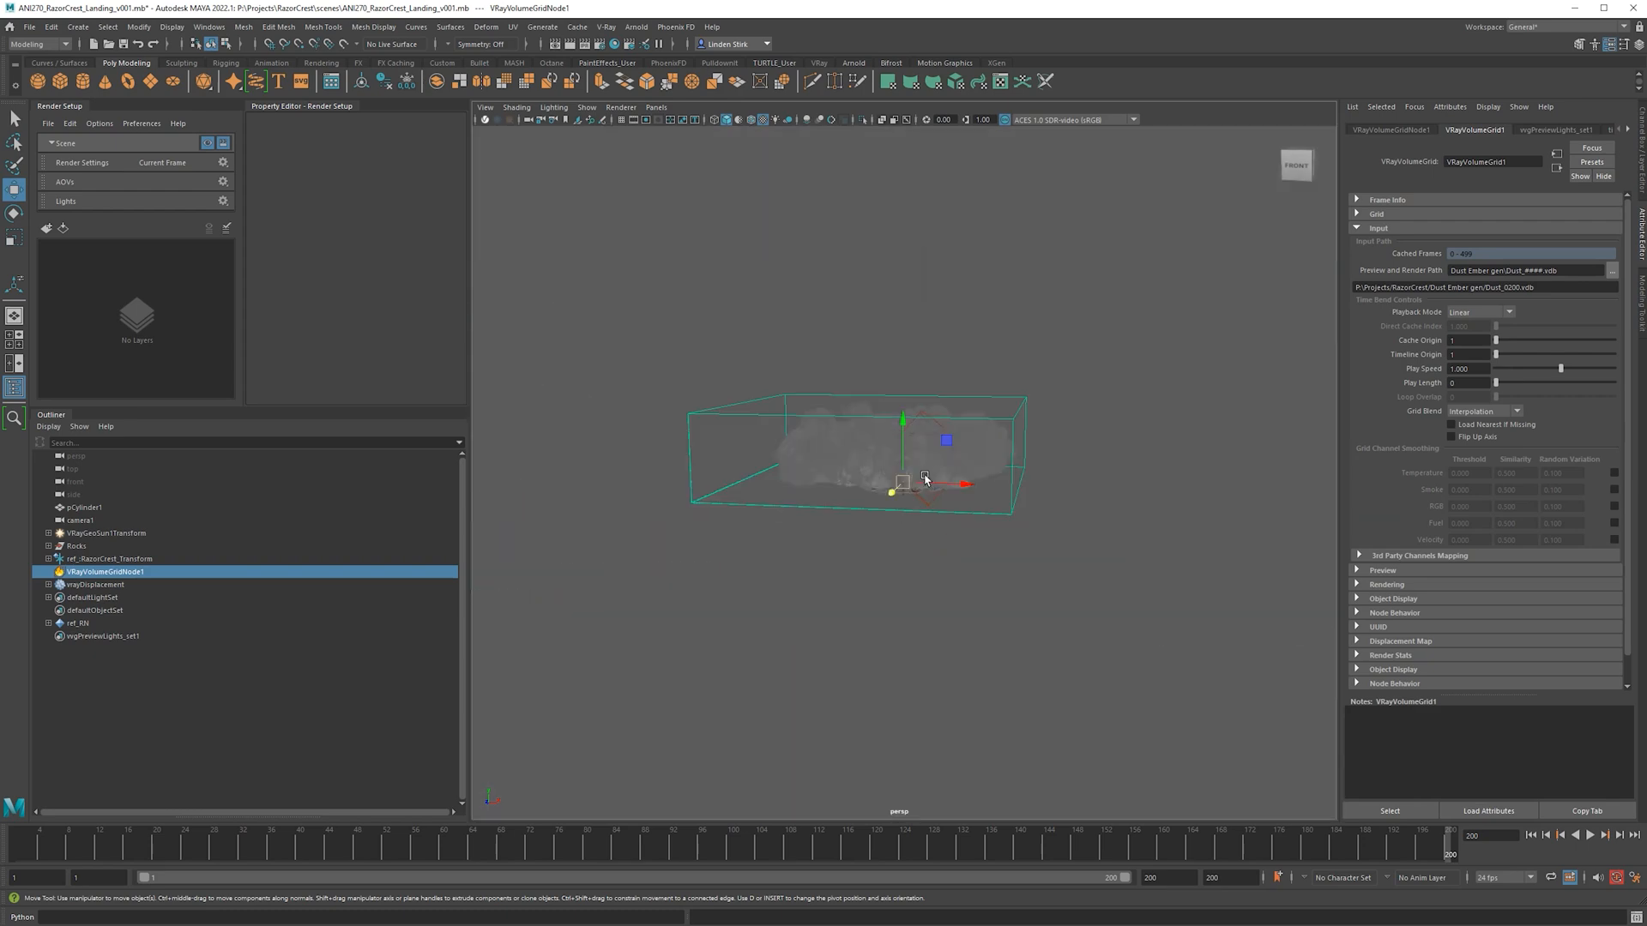
left_click_drag(858, 499, 321, 659, "alt")
scroll(869, 528, "up", 8)
key("r")
scroll(839, 562, "up", 7)
left_click_drag(842, 547, 785, 608, "alt")
left_click_drag(931, 545, 962, 573, "alt")
key("w")
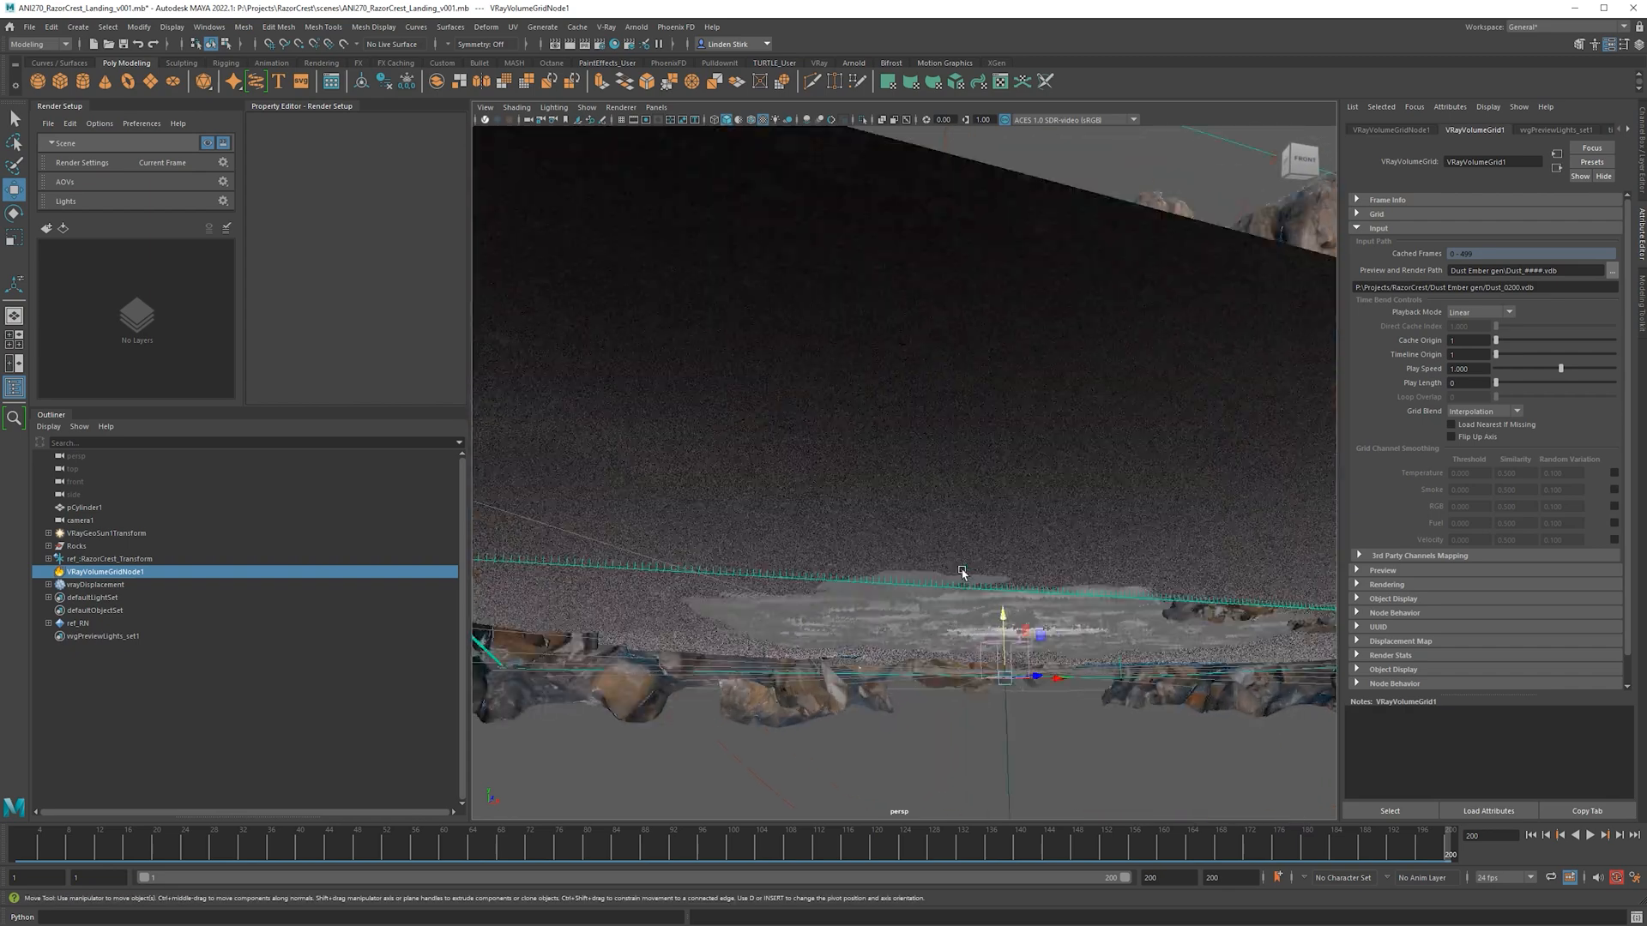
Position the dust volume at ground level around the ship and enlarge it uniformly to cover more of the canyon floor.
left_click_drag(1007, 624, 960, 677)
key("r")
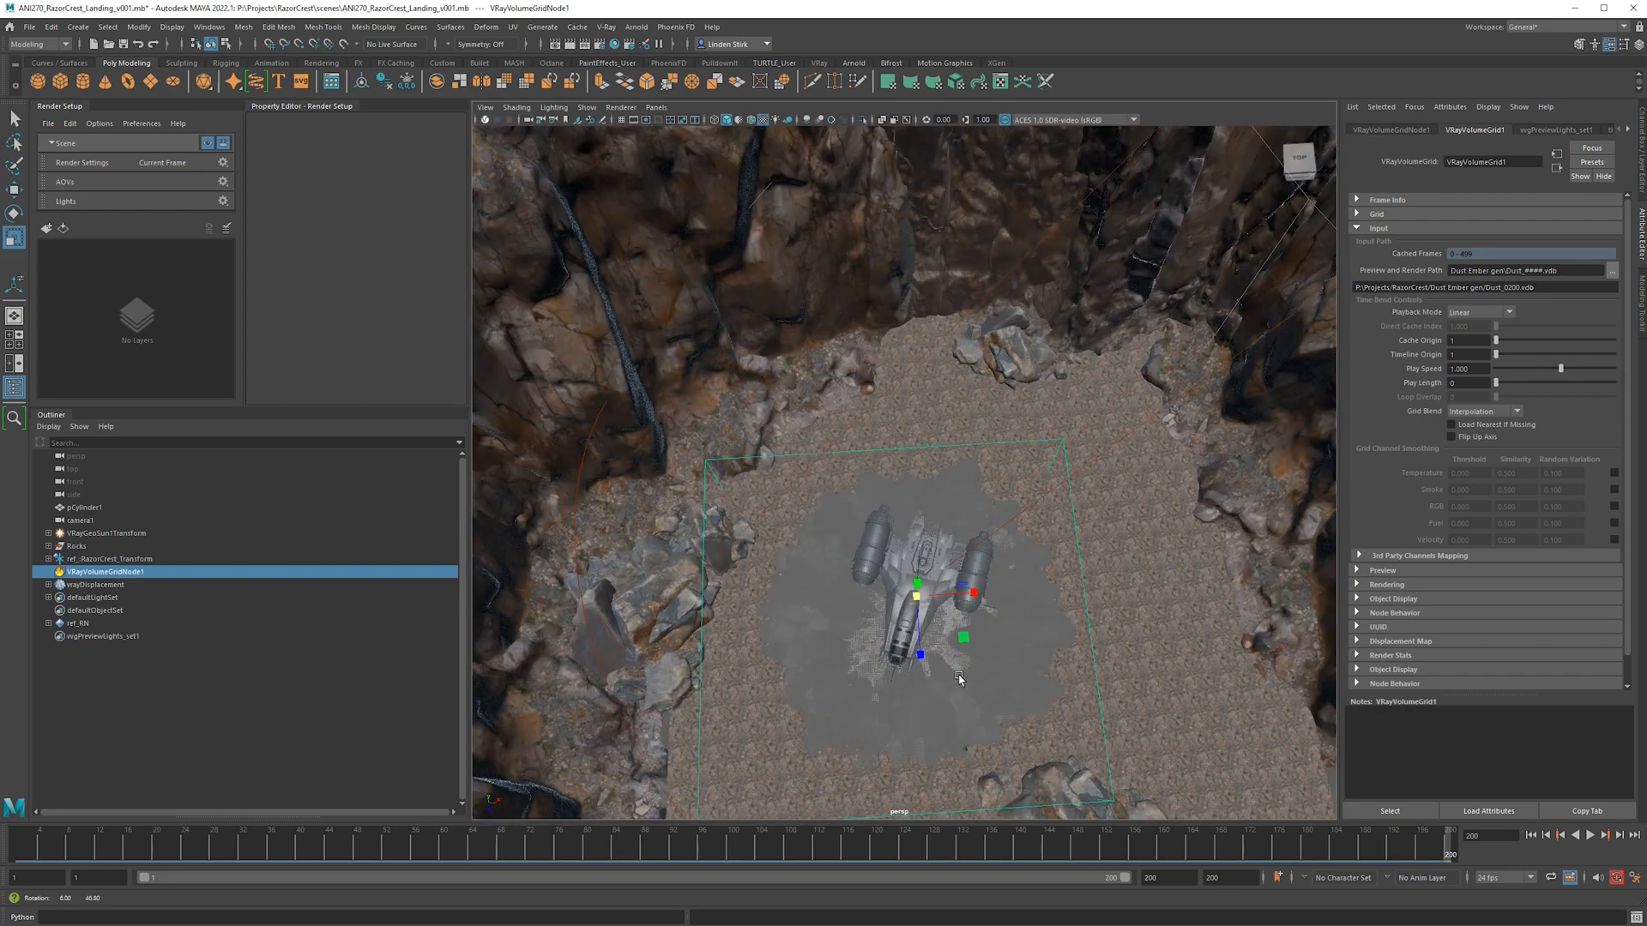
left_click_drag(917, 596, 1022, 575)
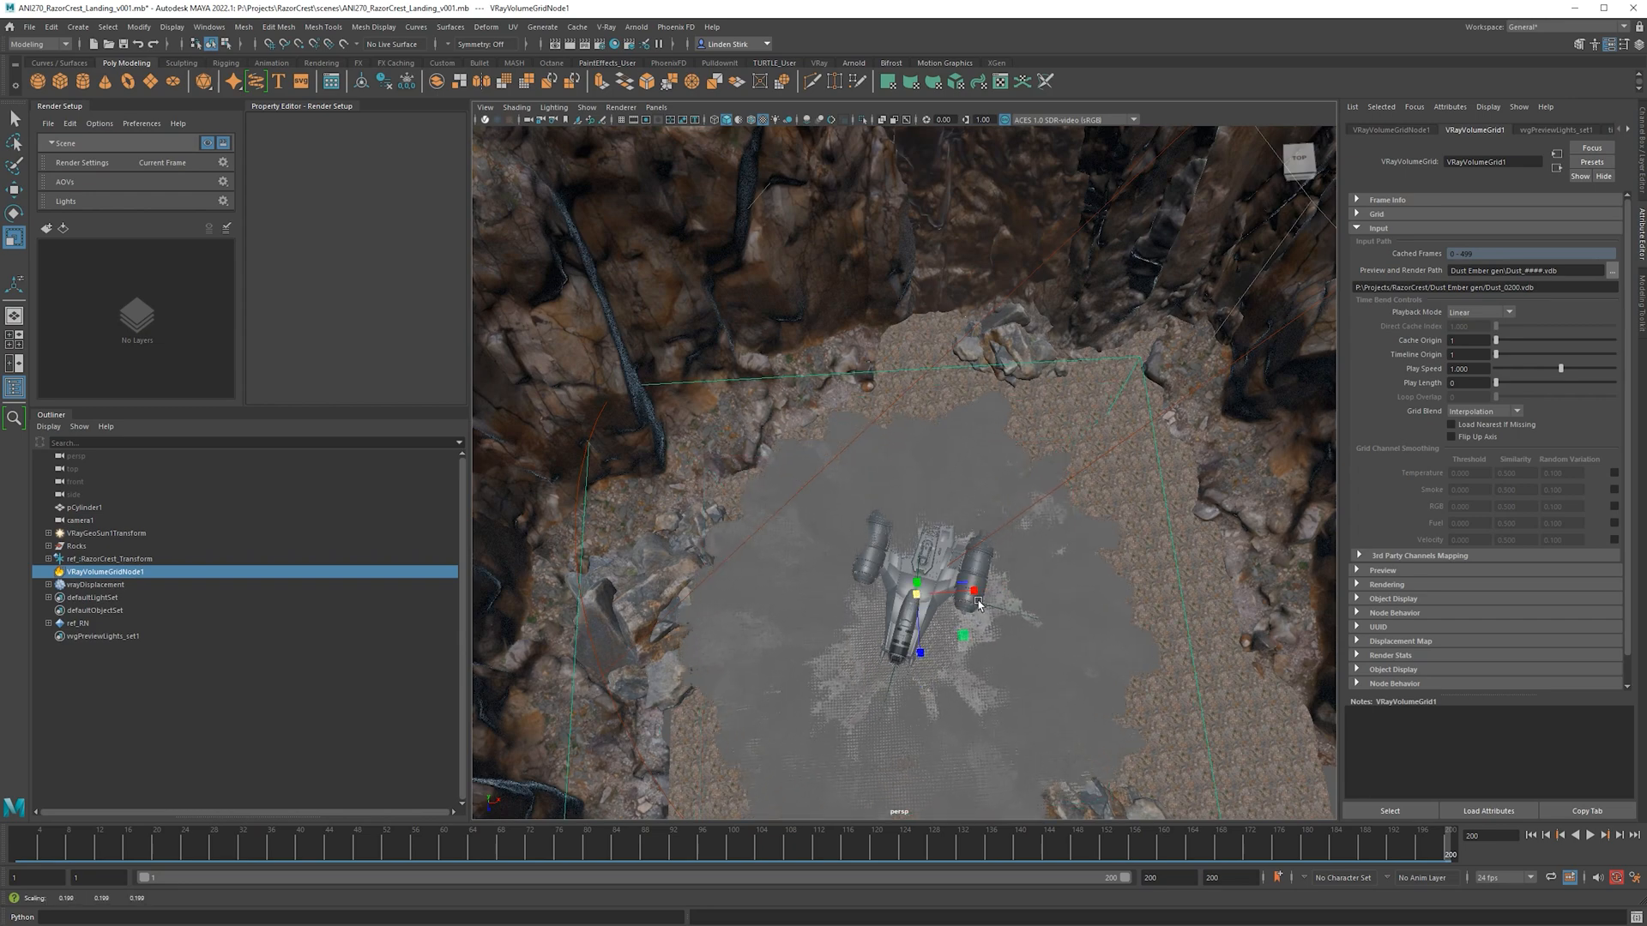
key("w")
left_click_drag(958, 643, 1077, 482)
key("r")
key("w")
key("r")
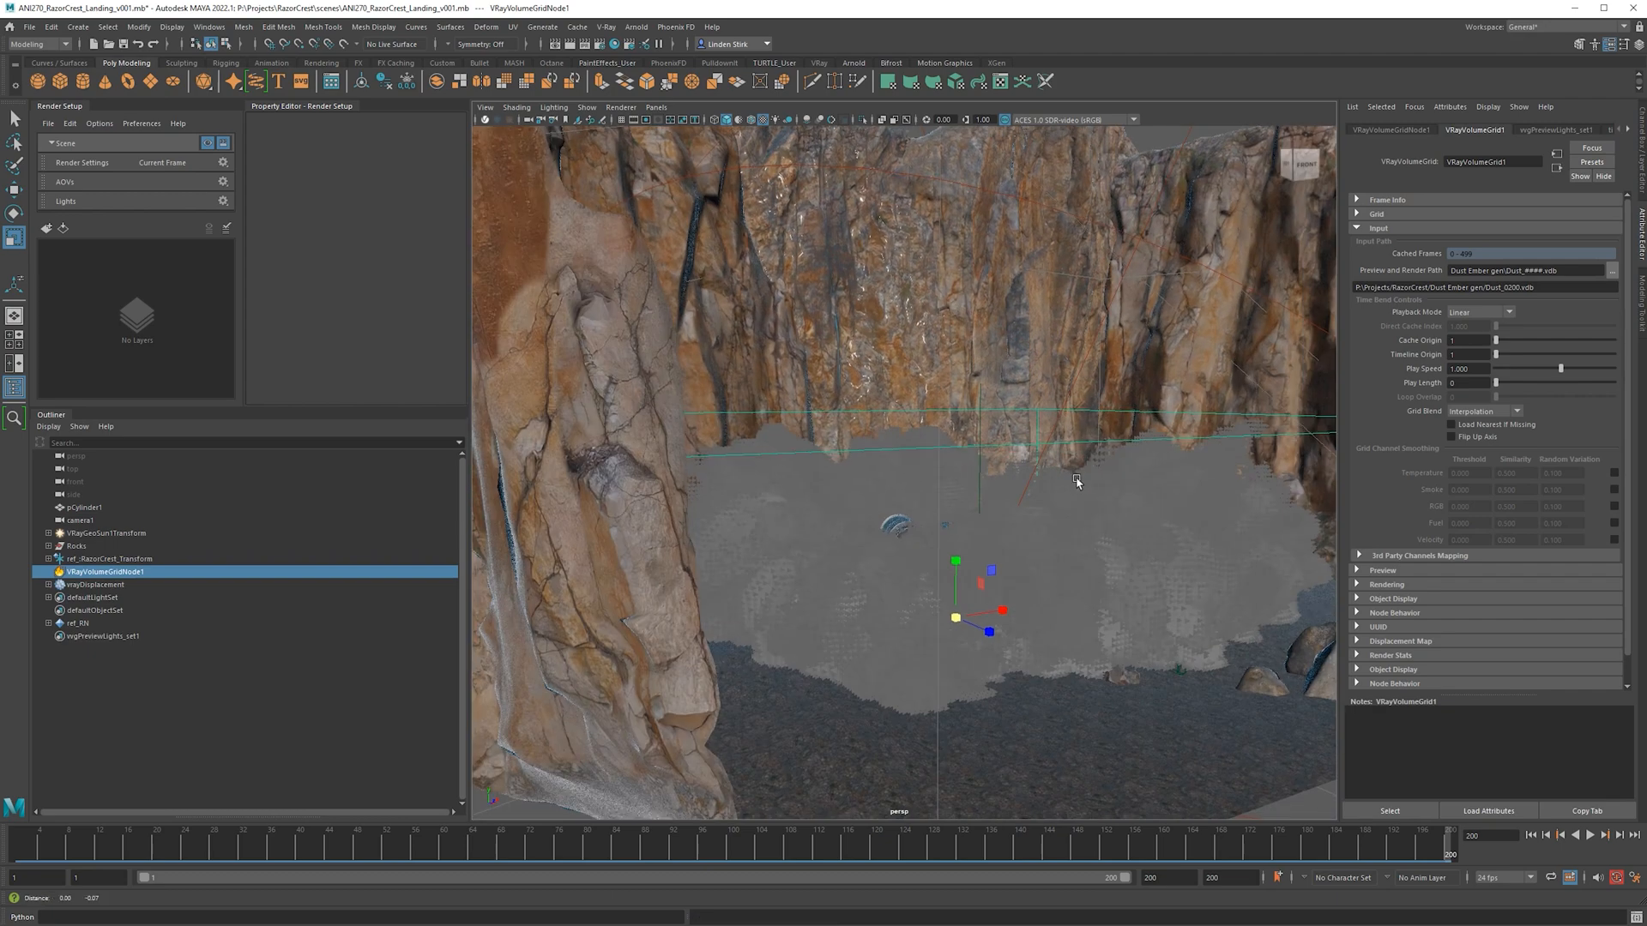
Show the perspective and camera1 views side by side, deselect the volume grid and compare the dust's coverage in both.
middle_click_drag(1077, 481, 1029, 464, "alt")
left_click_drag(1053, 477, 995, 483, "alt")
key("space")
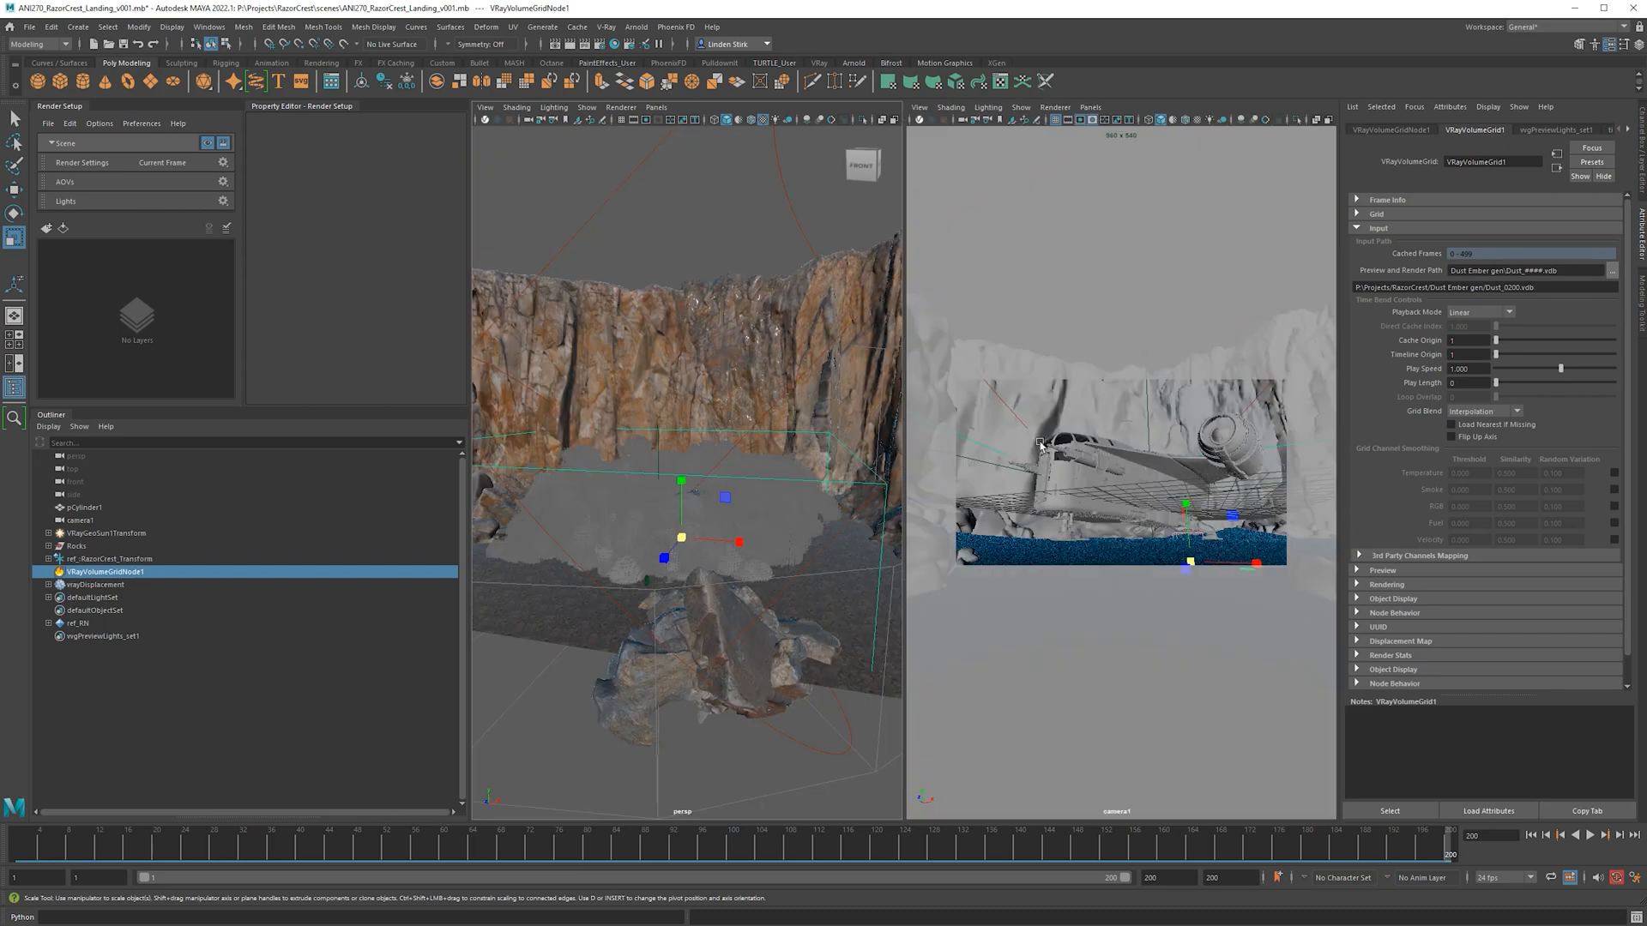
left_click(1121, 298)
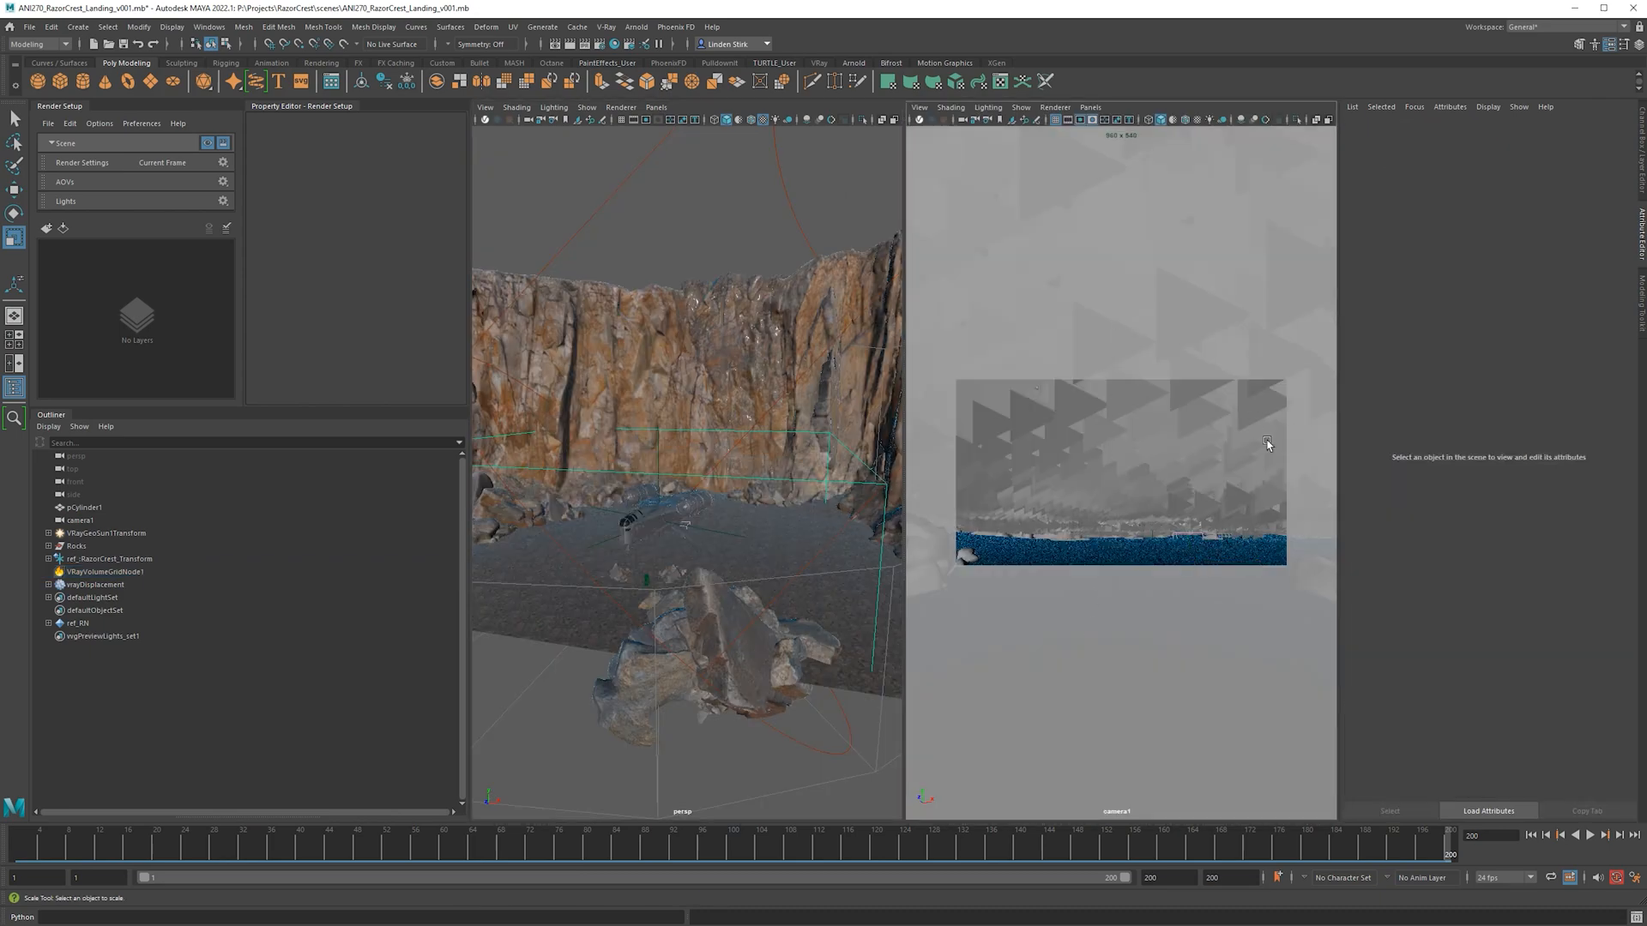
left_click_drag(772, 557, 801, 441, "alt")
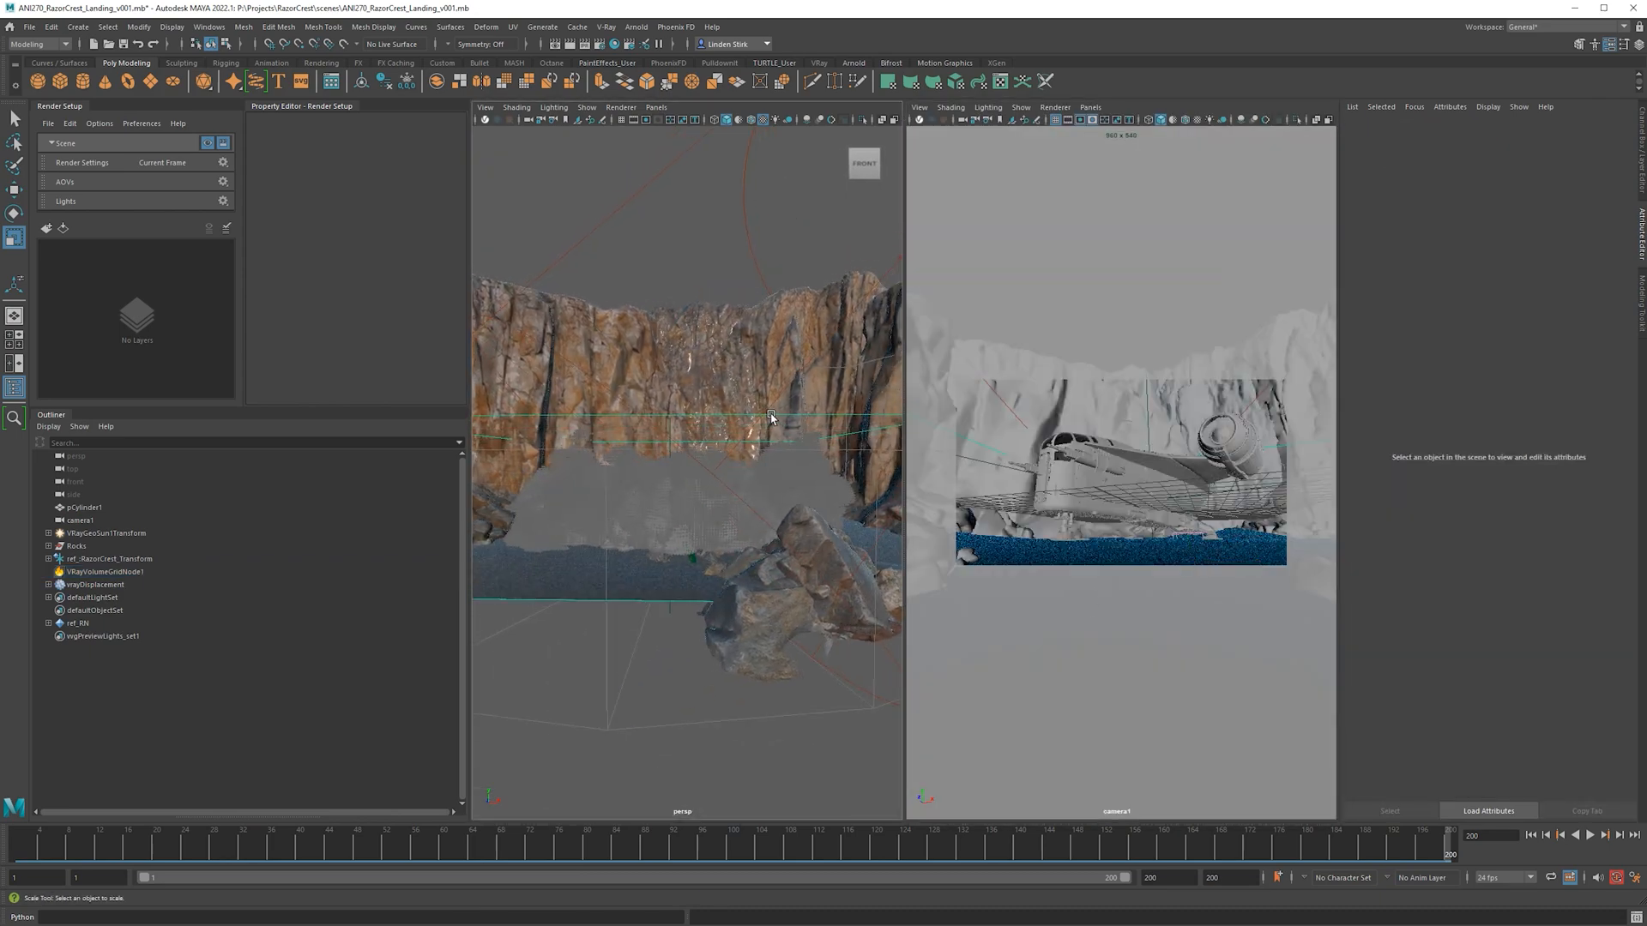
Select the dust volume grid around the ship and play the landing animation to check its playback in the perspective view.
left_click(771, 416)
left_click_drag(669, 444, 725, 430, "alt")
scroll(687, 463, "up", 5)
key("w")
left_click(1155, 310)
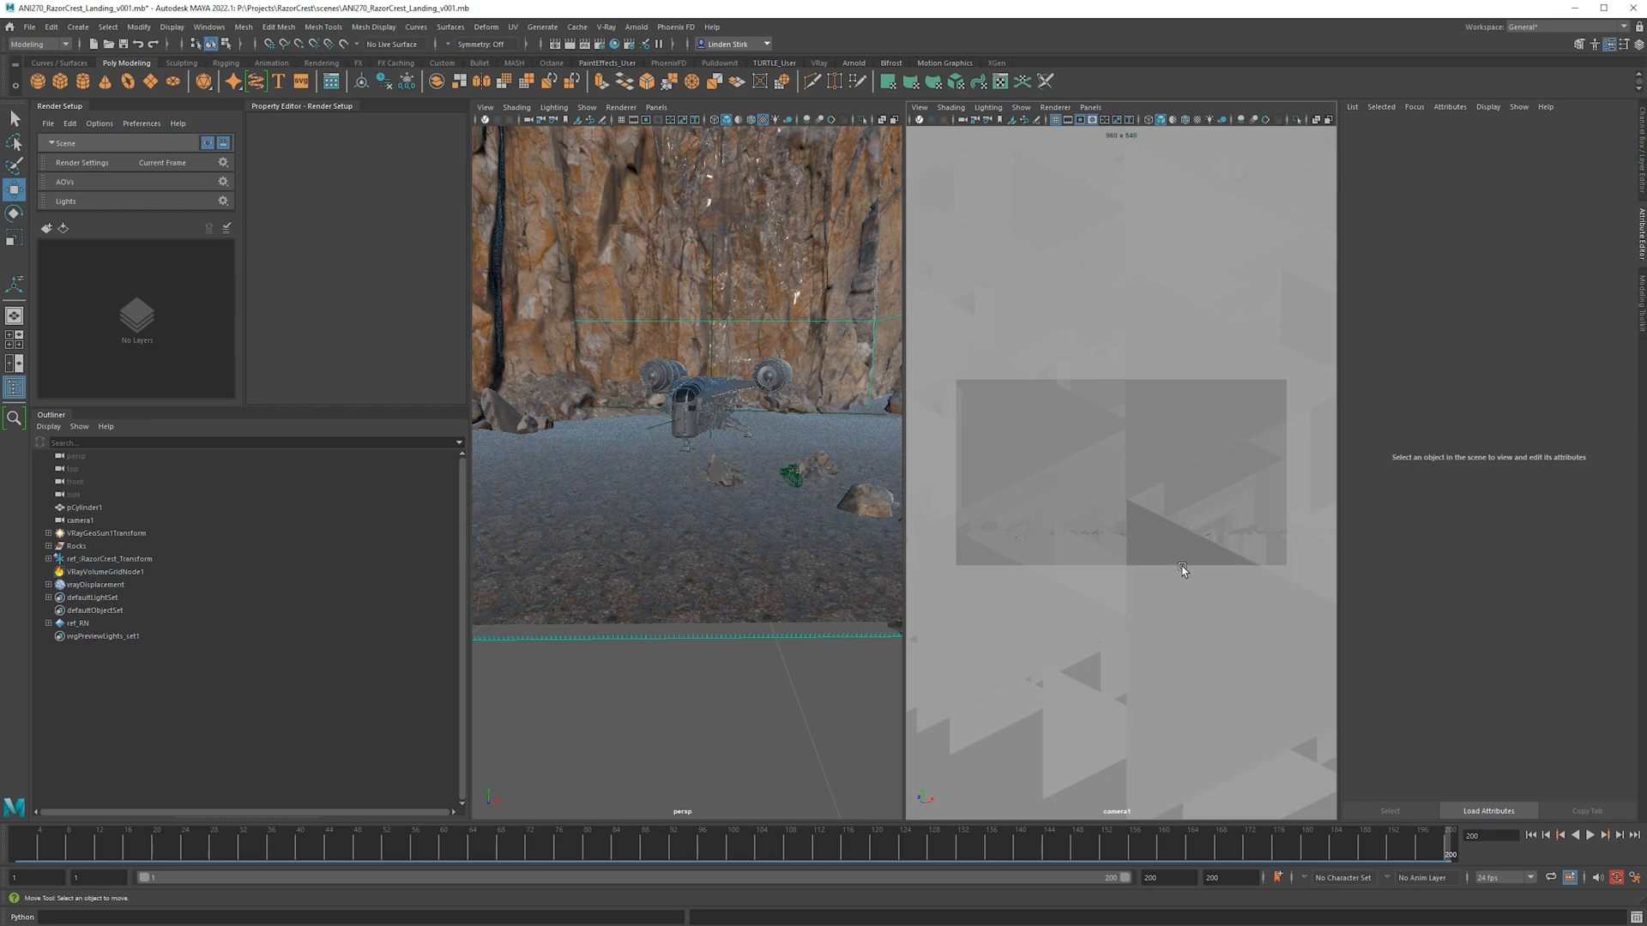
left_click(783, 325)
left_click_drag(702, 391, 691, 598, "alt")
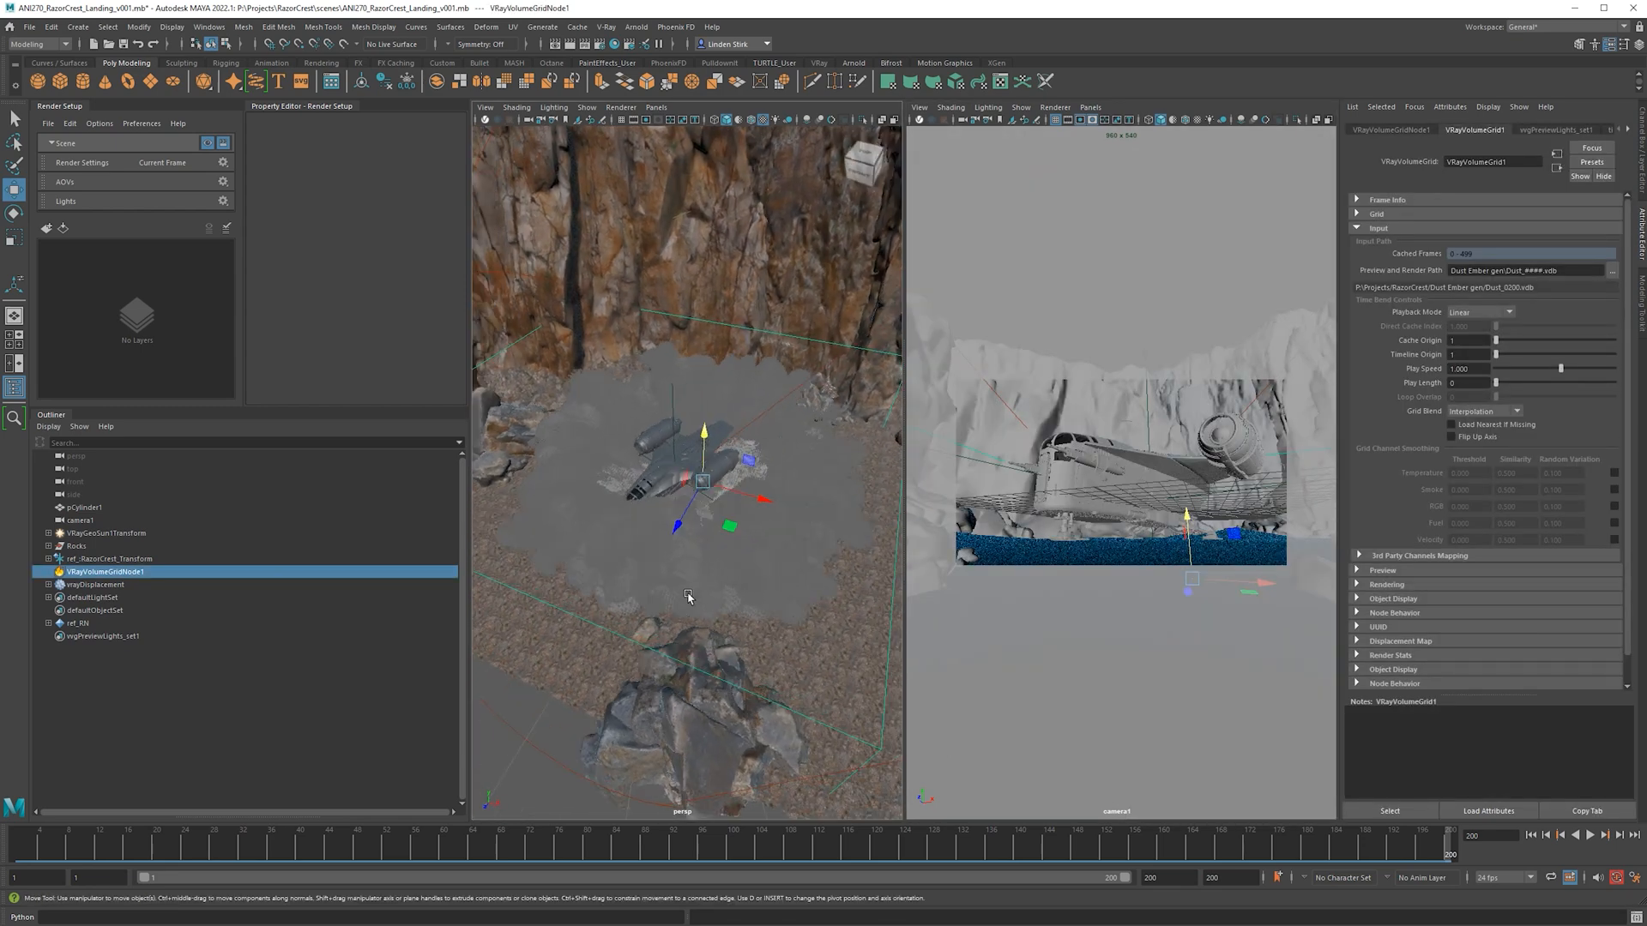
left_click(1278, 847)
key("alt+v")
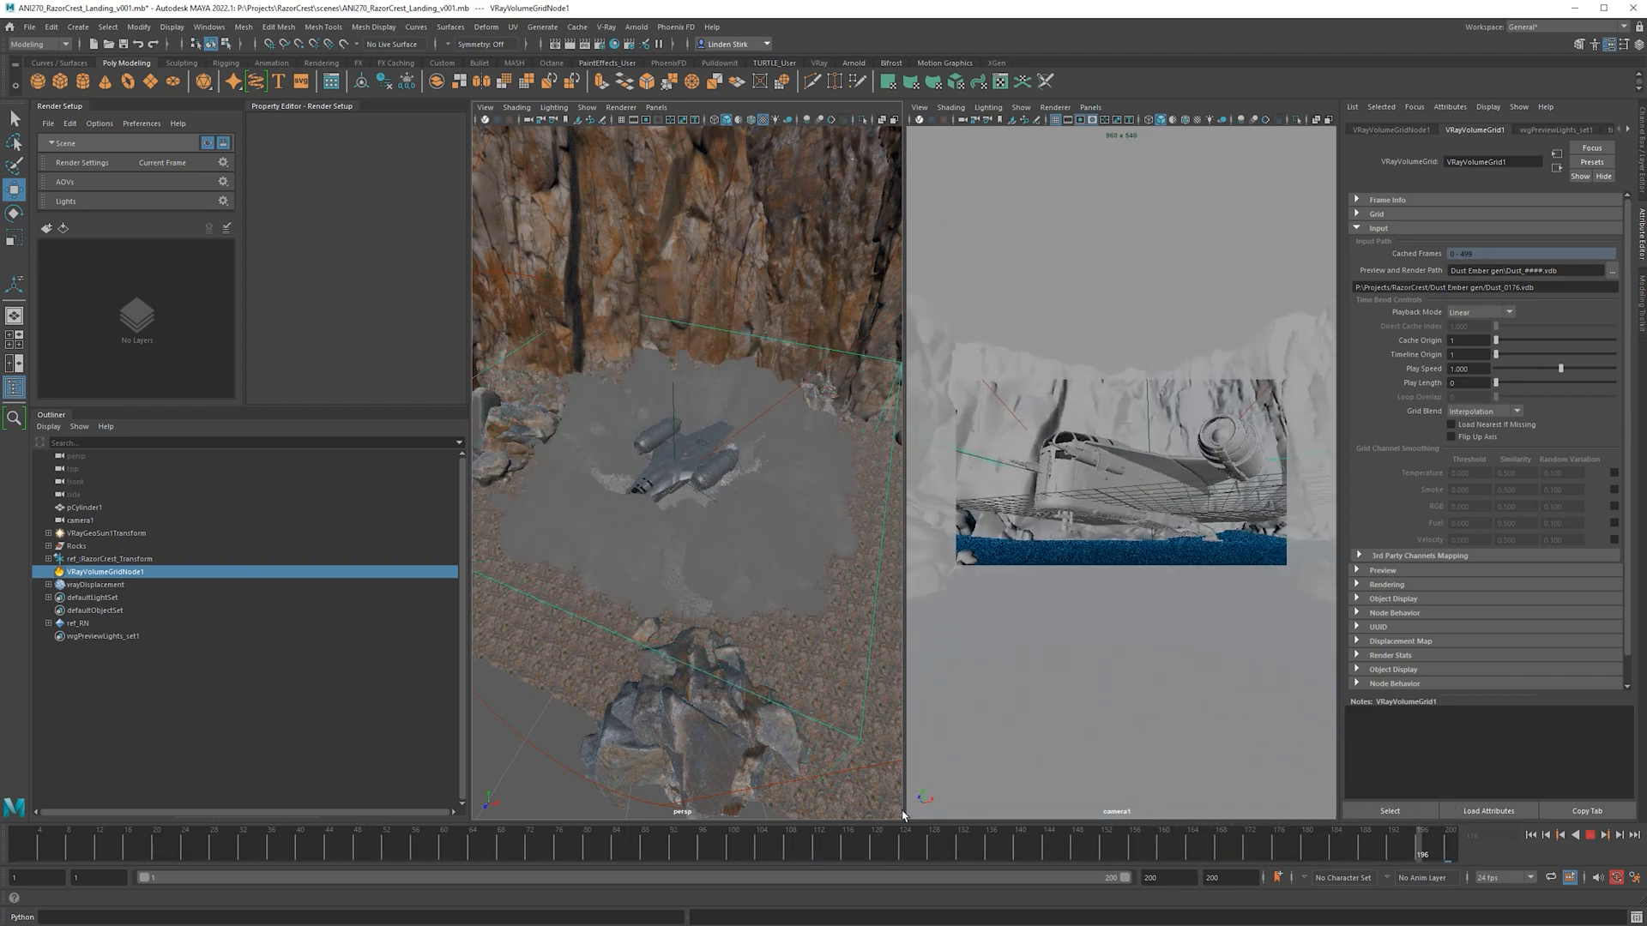
key("alt+v")
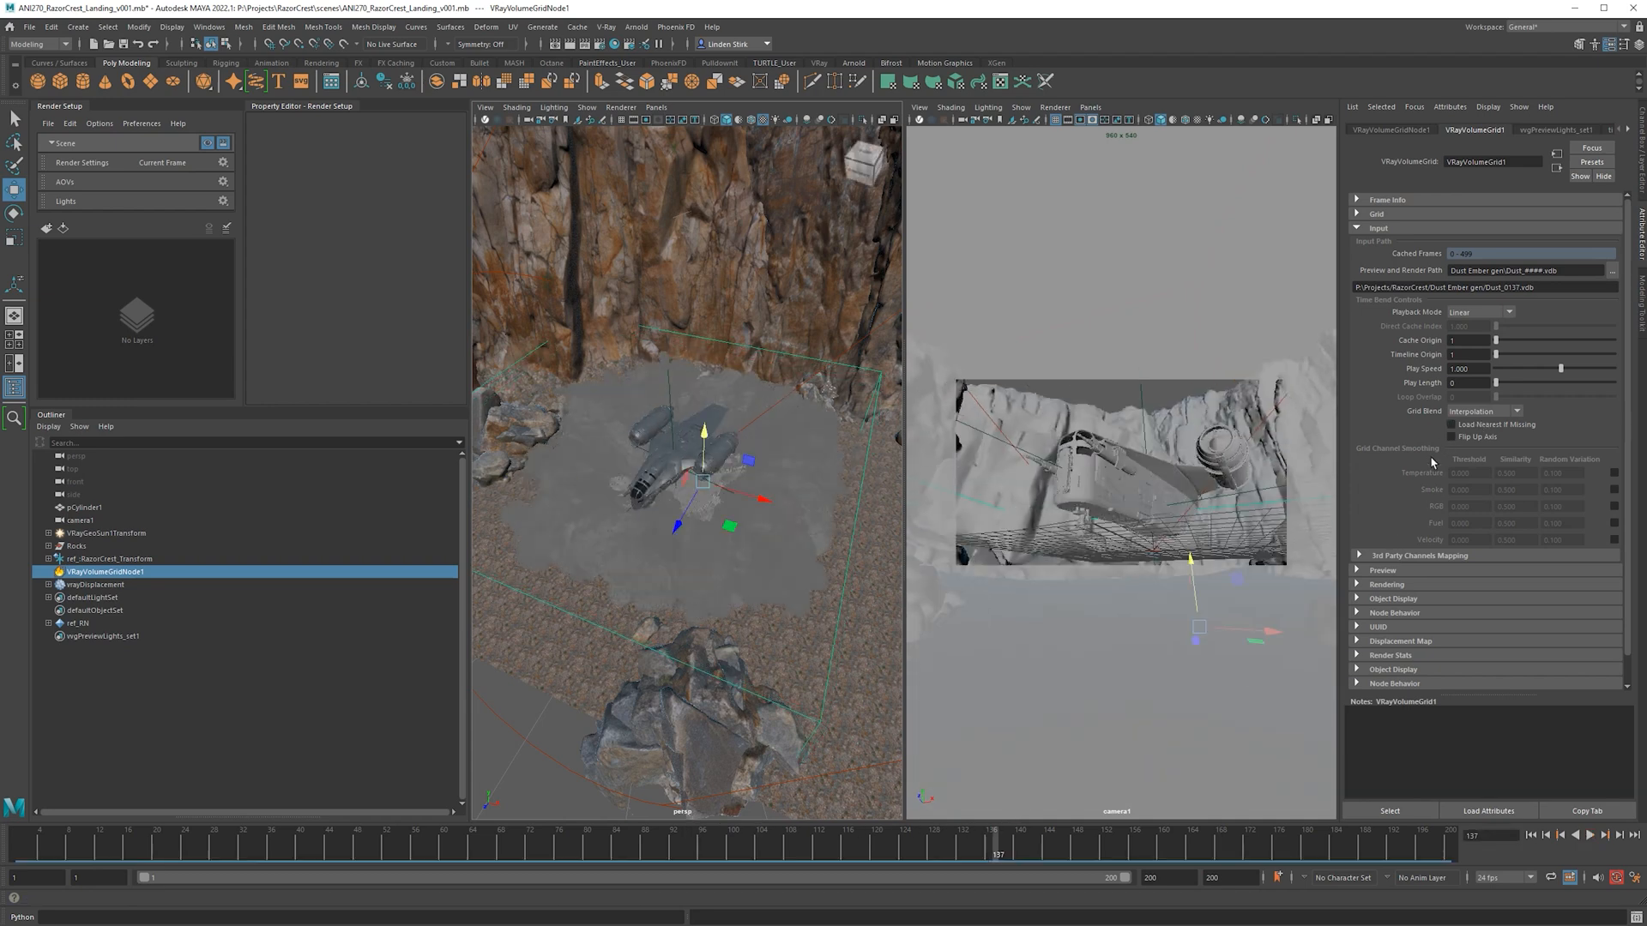
Try setting Read Cache for Preview to Don't Preview Caches, play the animation briefly, and restore the option to Always.
scroll(1518, 442, "down", 1)
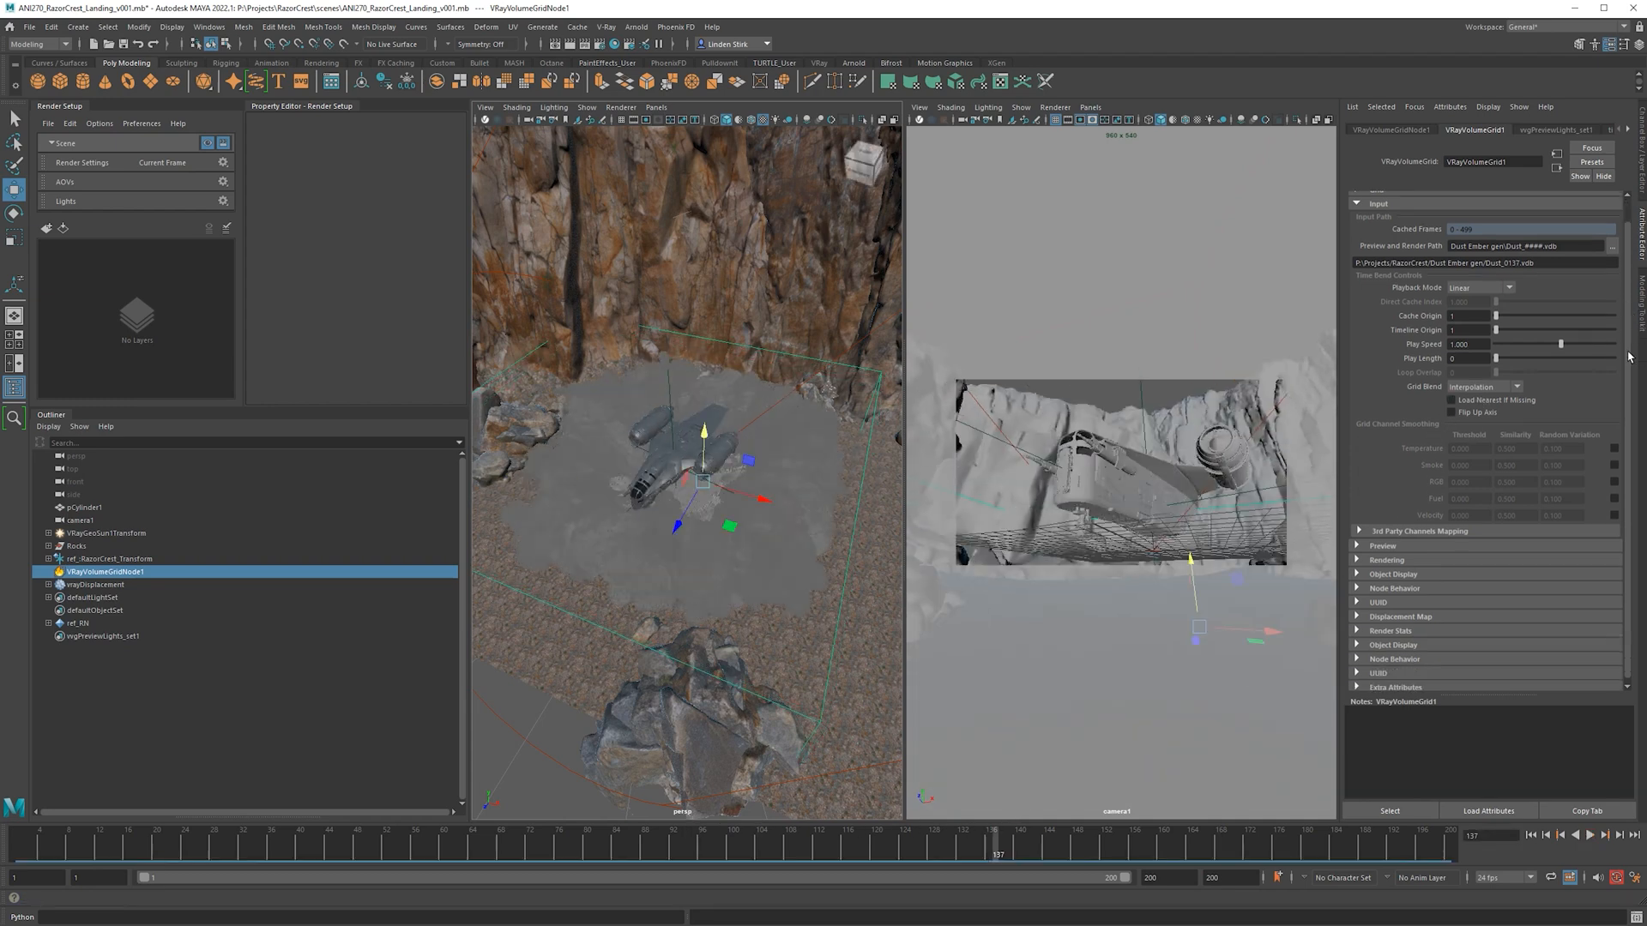
left_click(1408, 544)
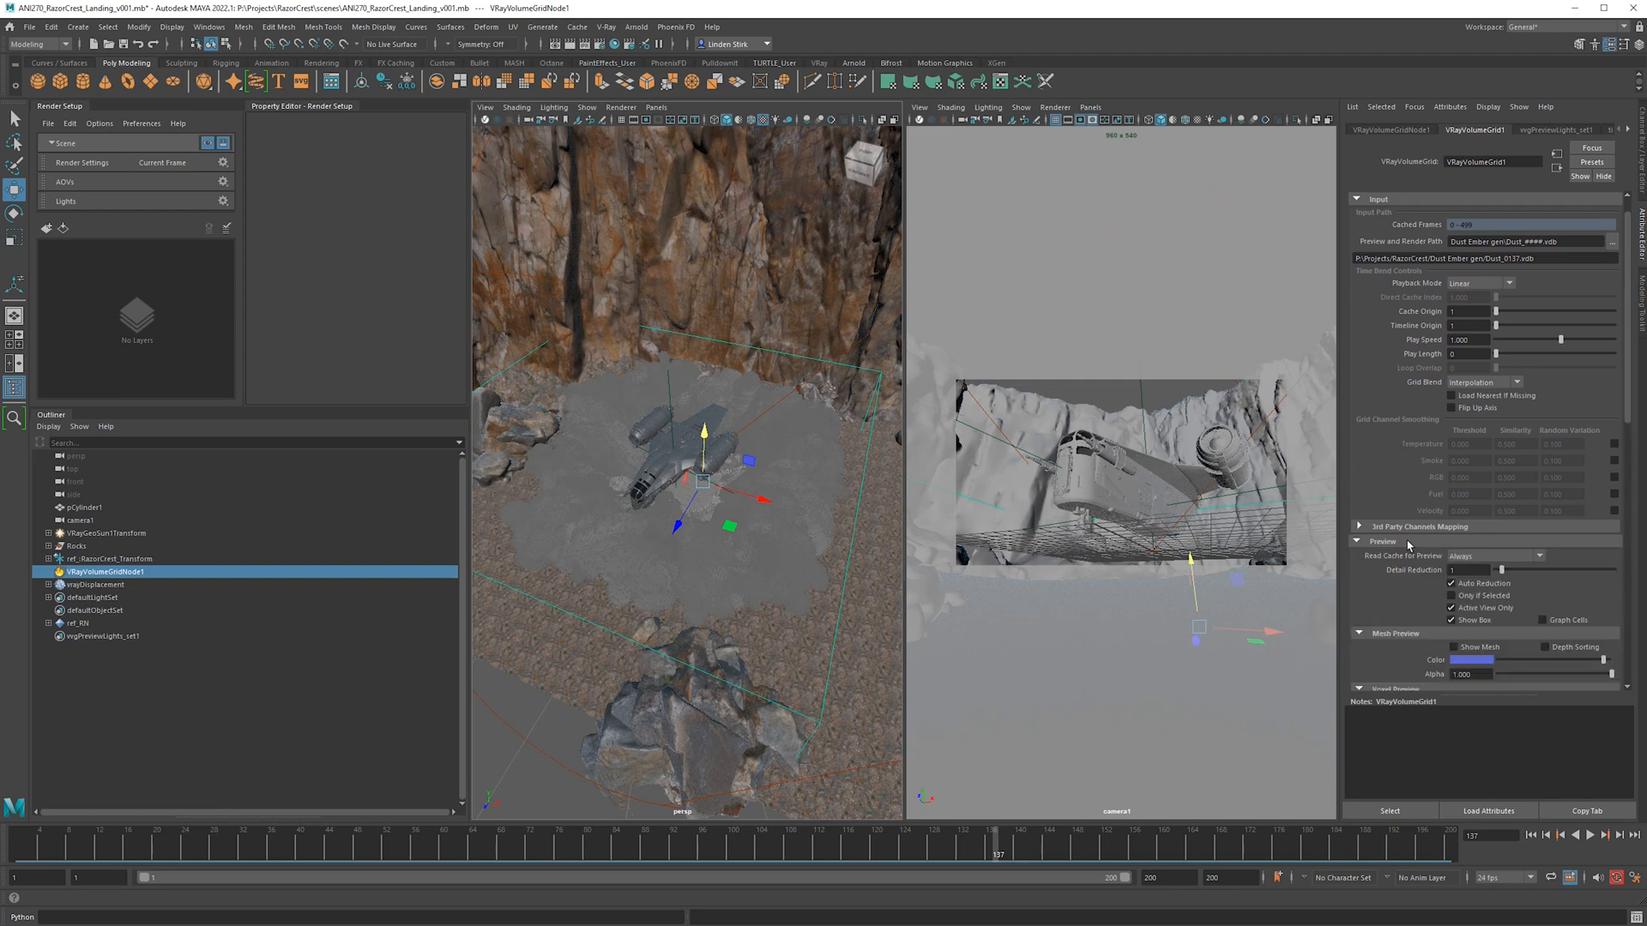
left_click(1475, 559)
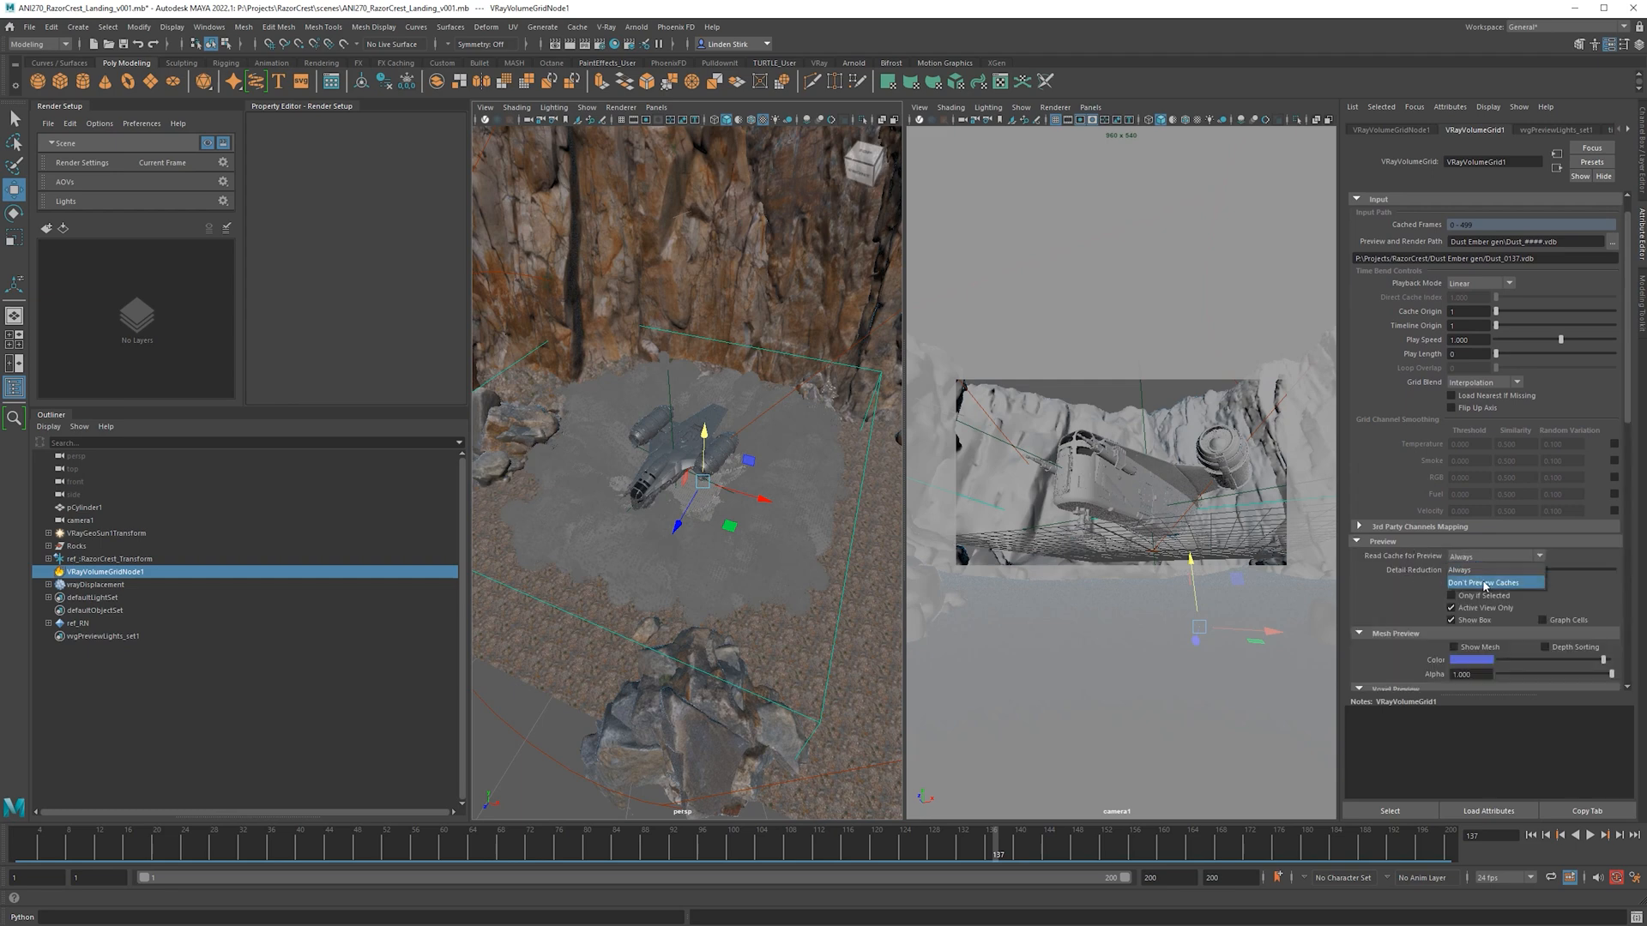
left_click(1484, 587)
key("alt+v")
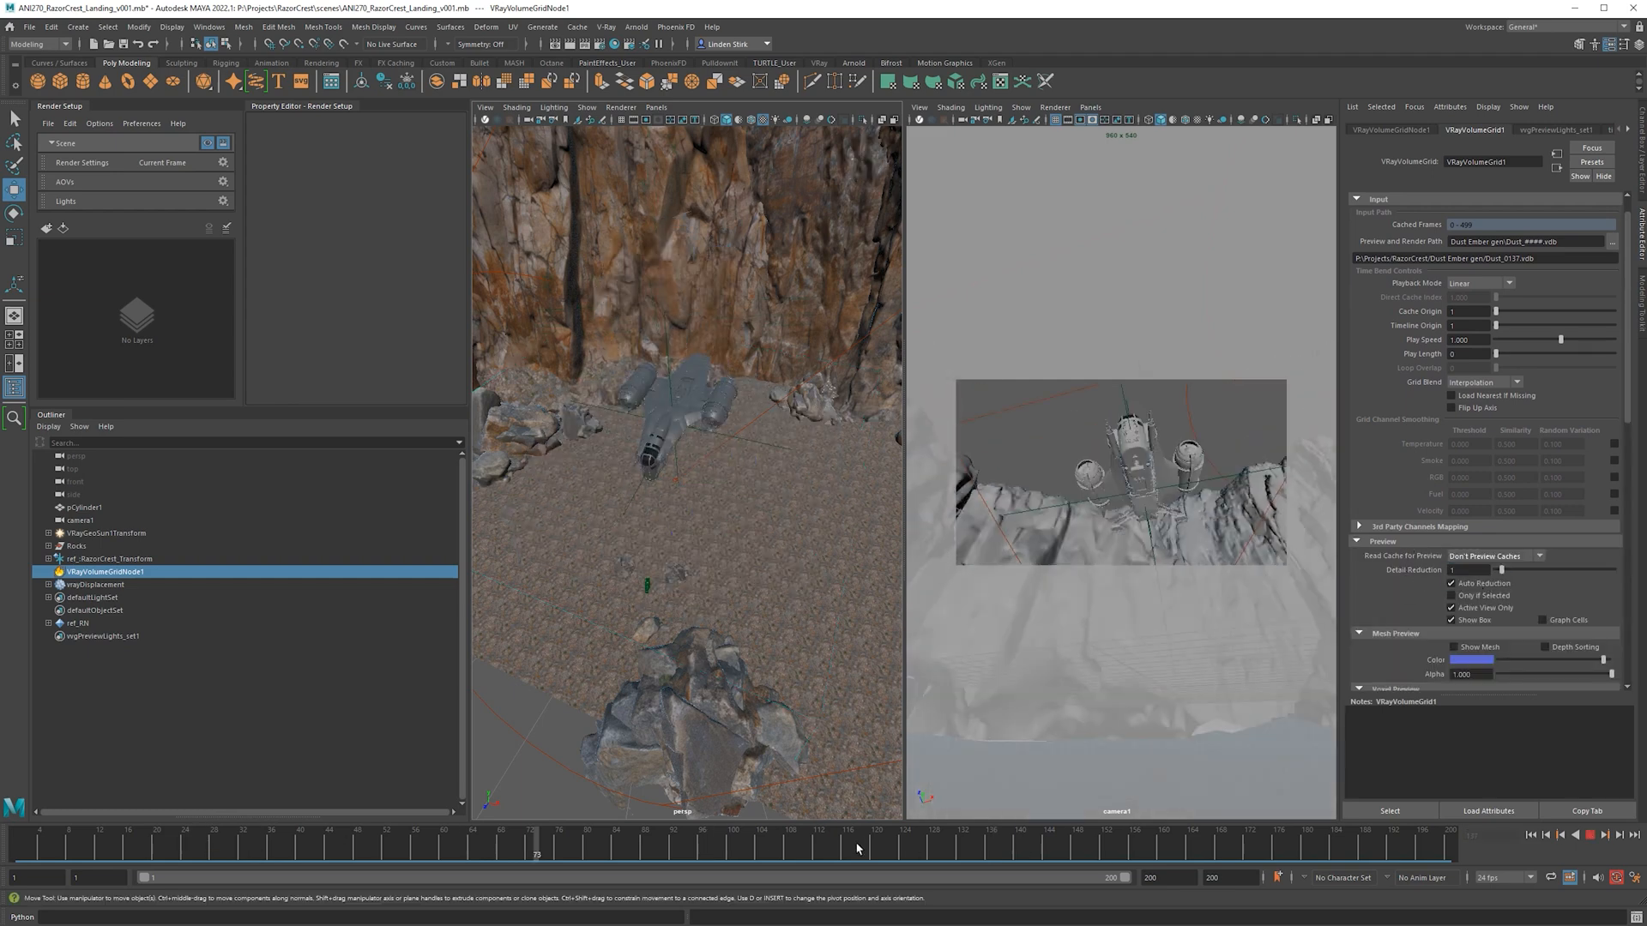
key("alt+v")
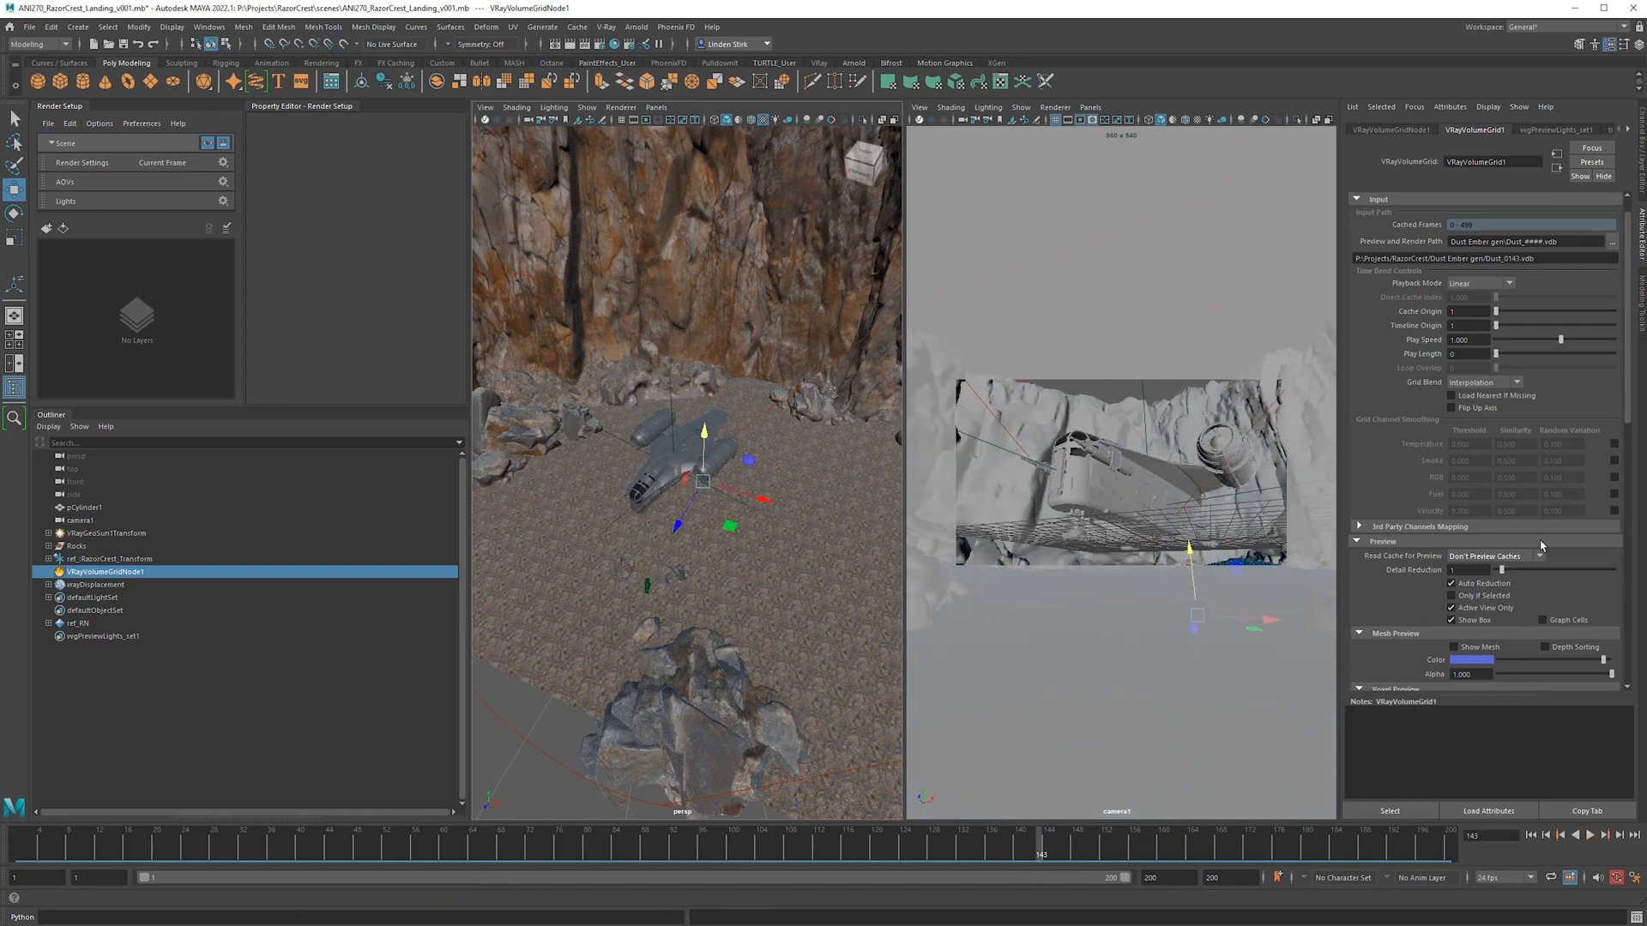
left_click(1507, 569)
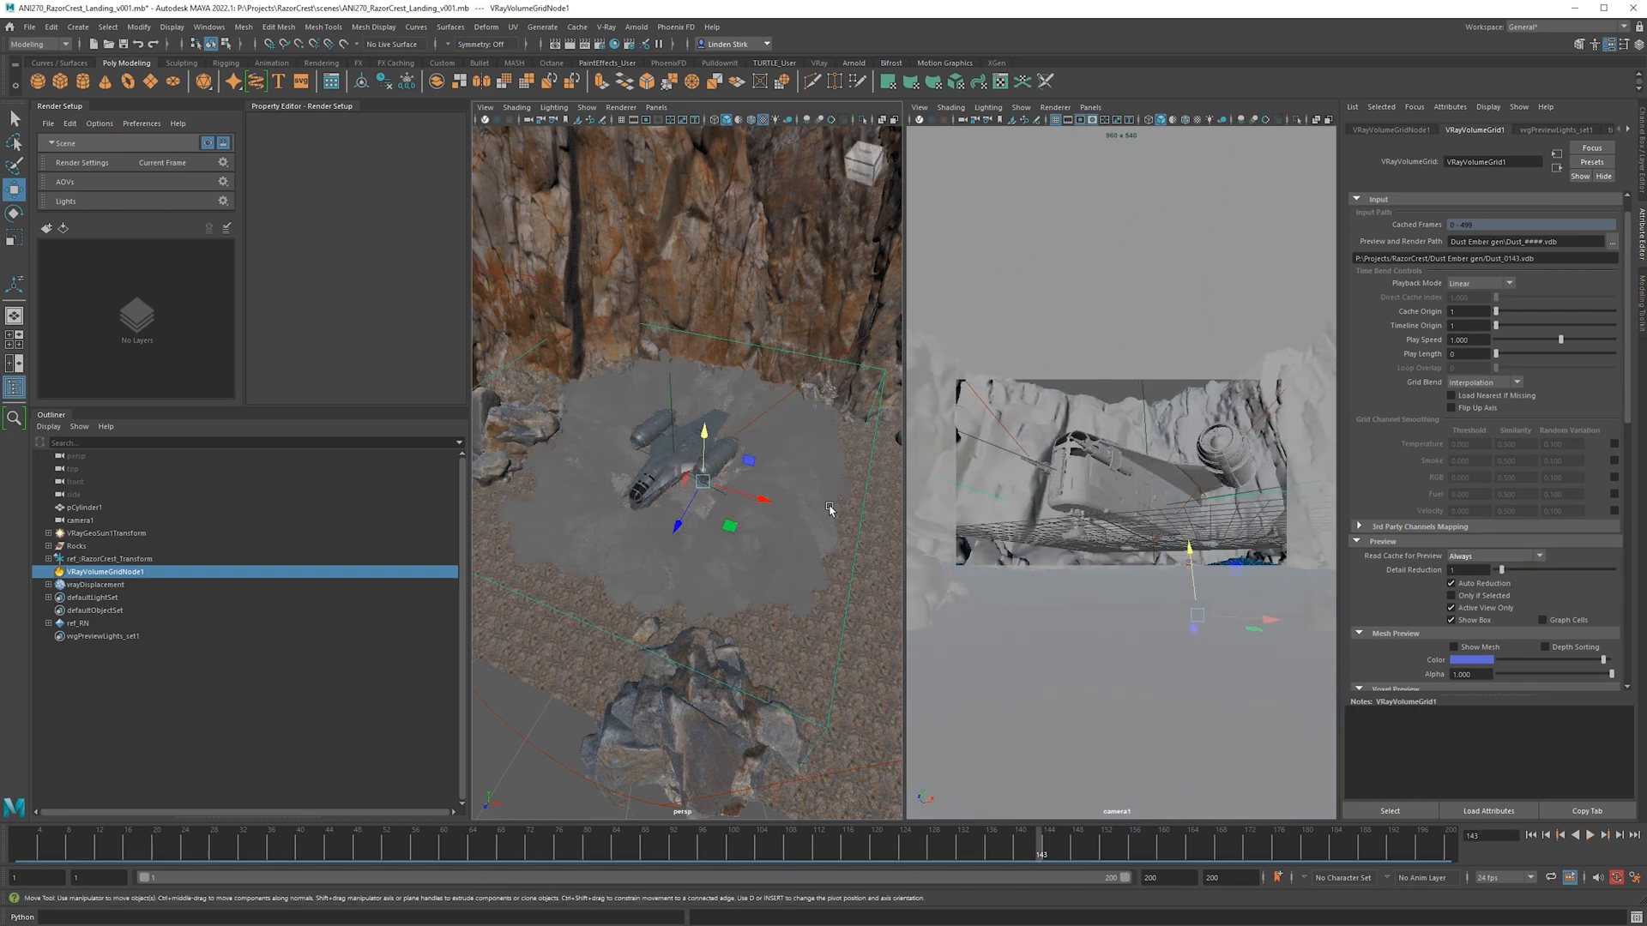
Coarsen the dust volume's viewport preview by testing higher Detail Reduction values and settling on 10.
double_click(1474, 572)
type("2")
key("Return")
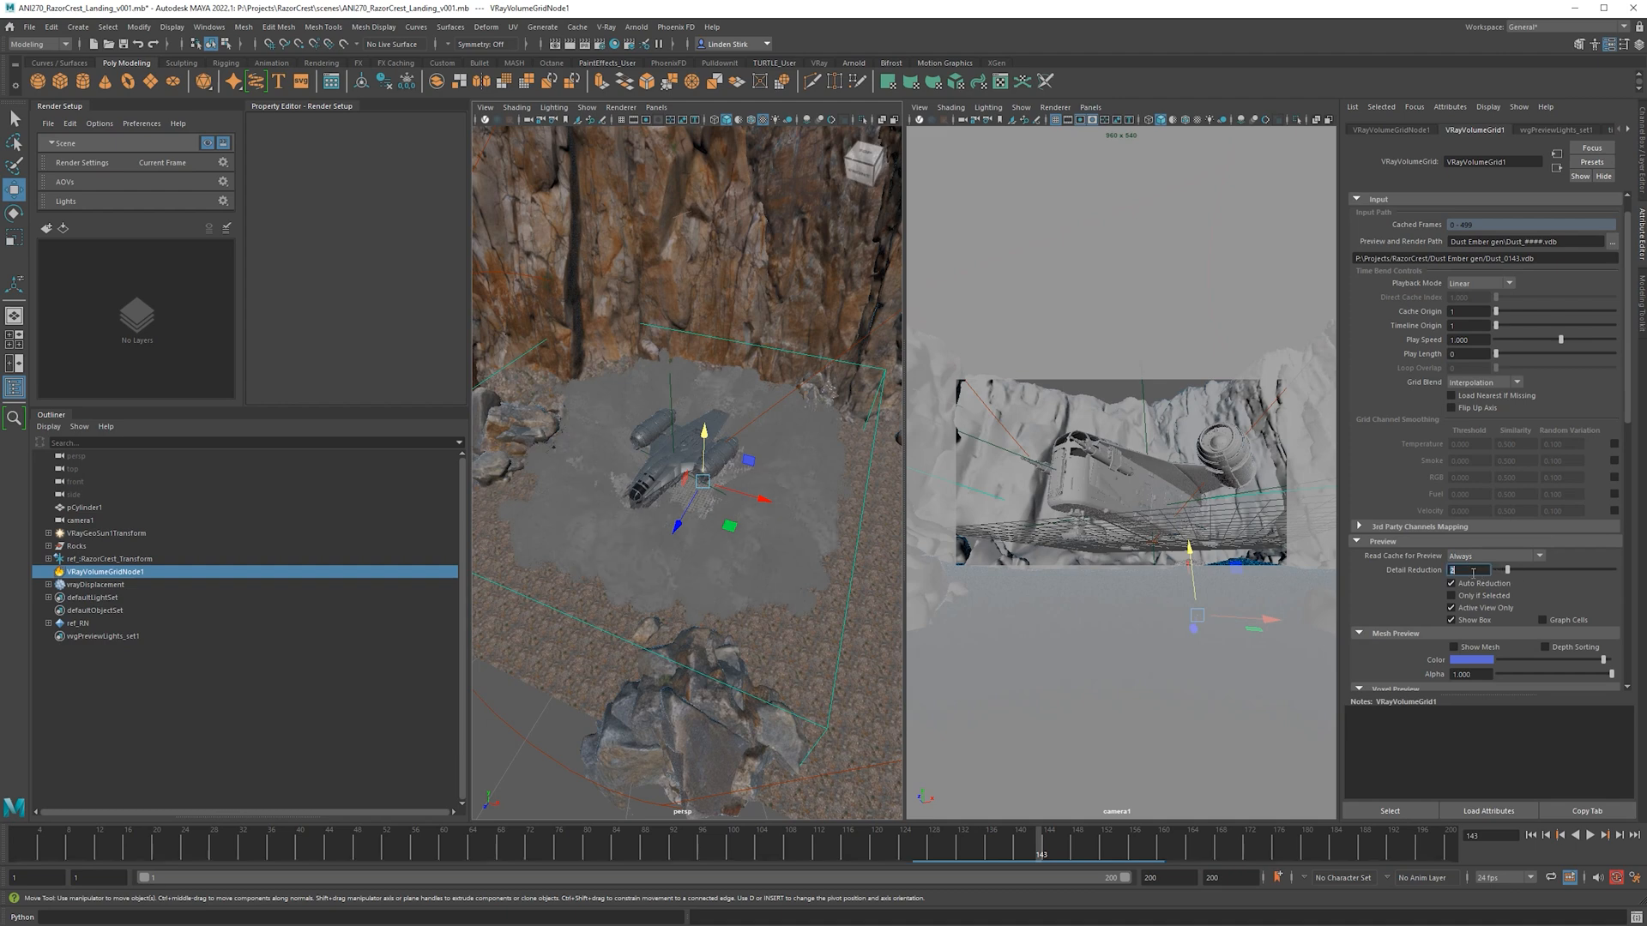
right_click_drag(635, 623, 1032, 625, "alt")
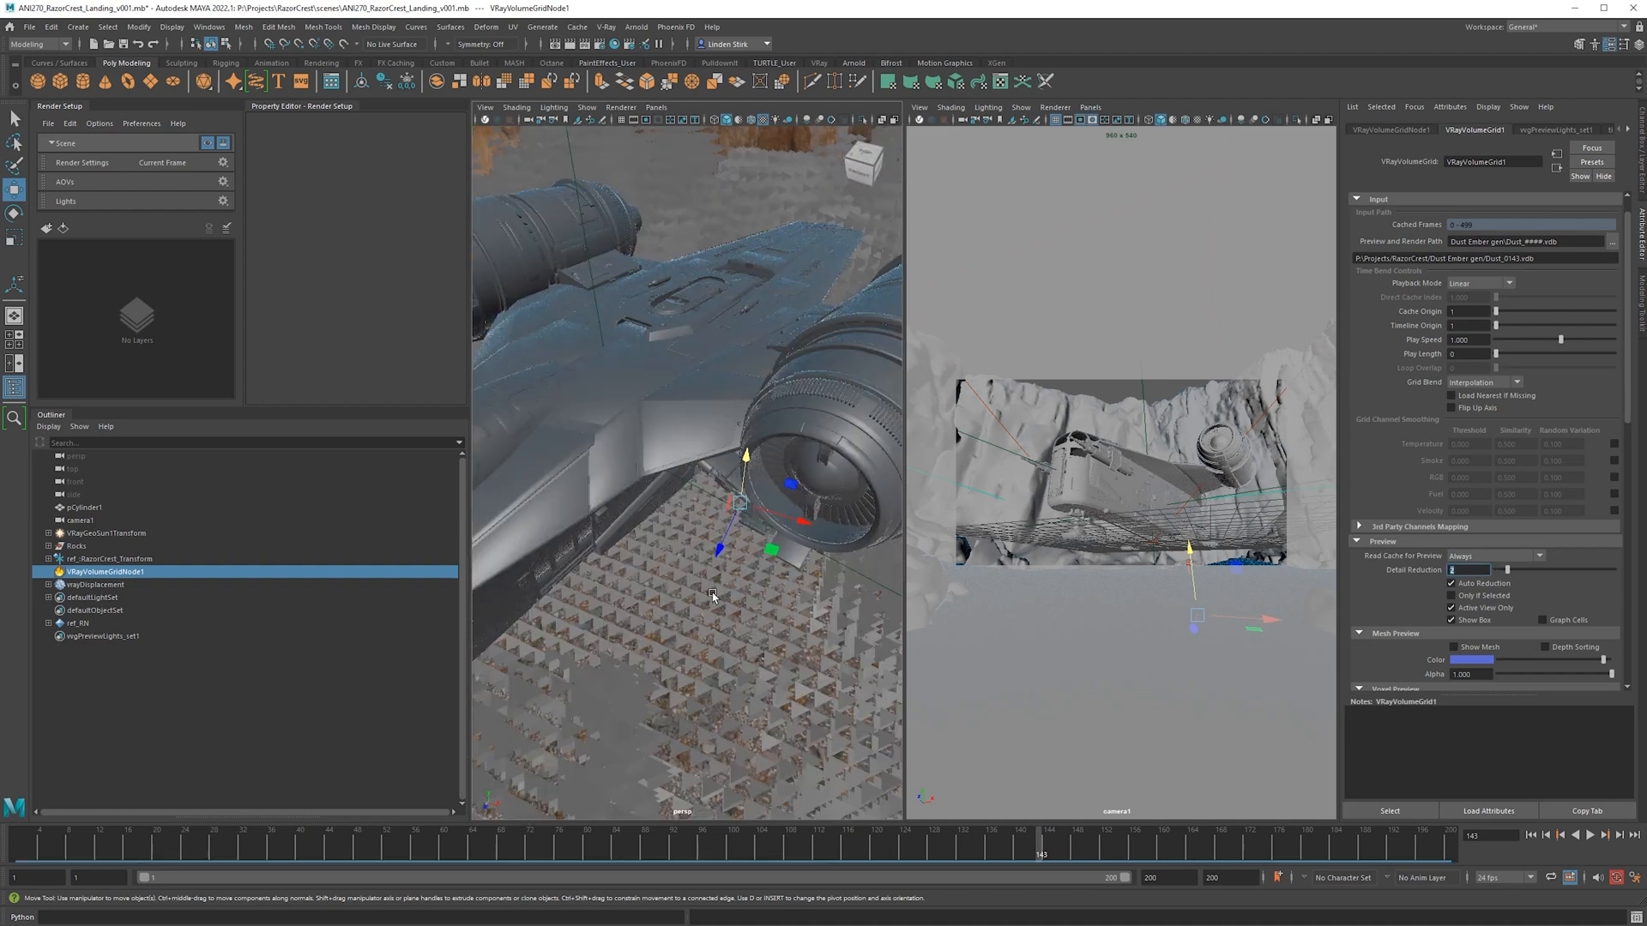
right_click_drag(713, 598, 853, 600, "alt")
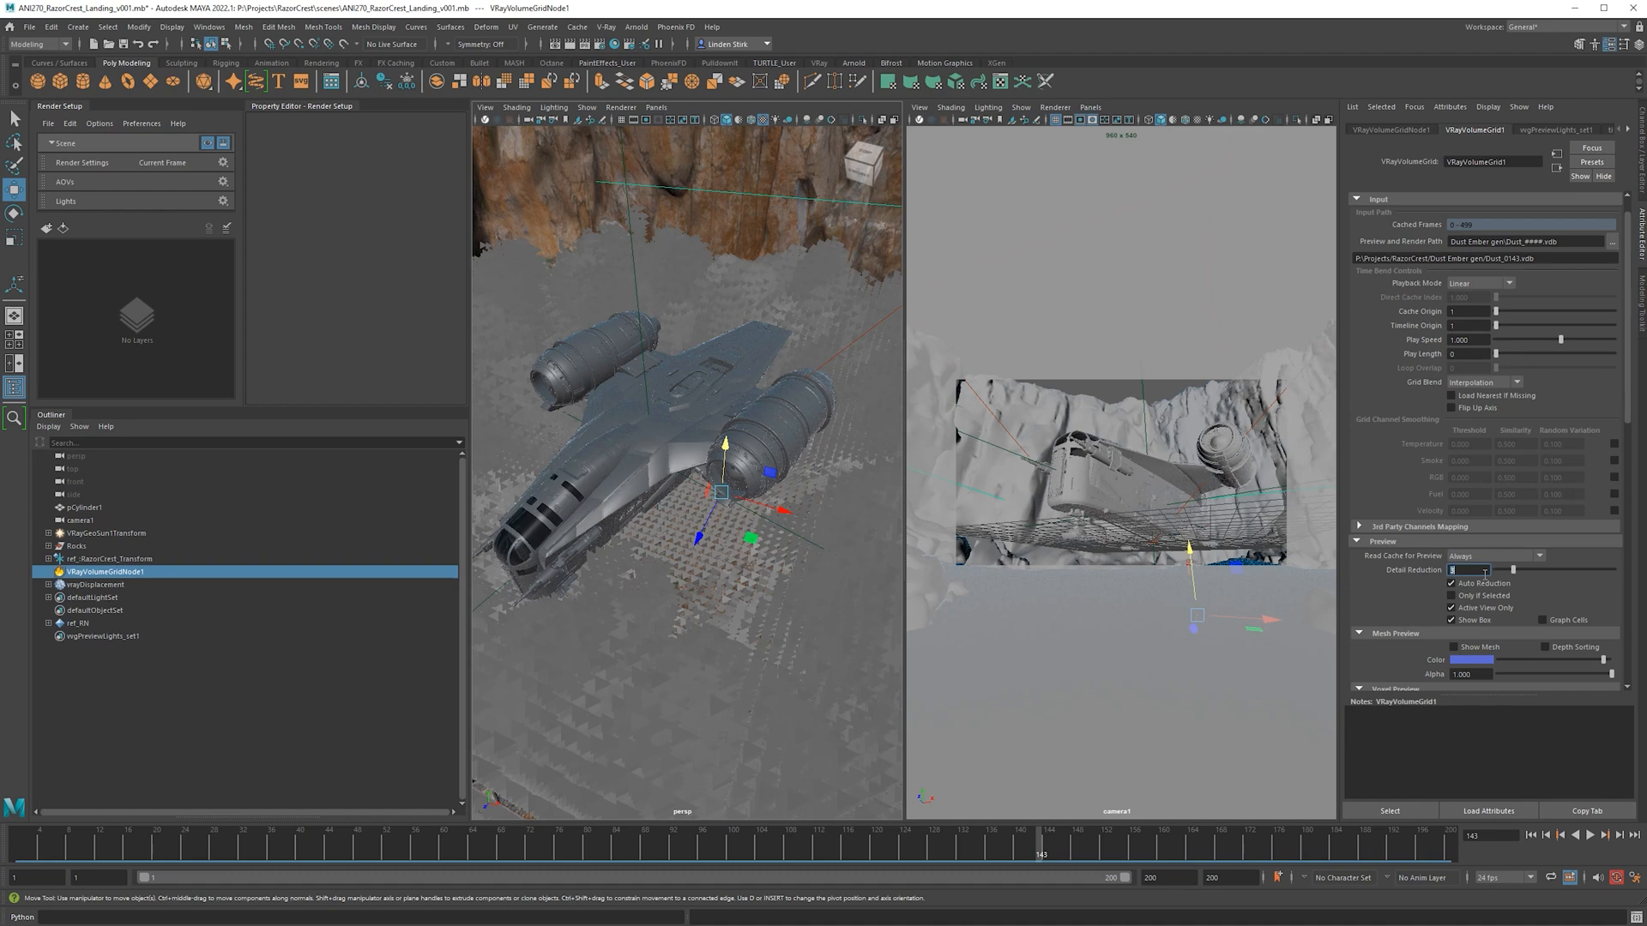
type("5")
key("Return")
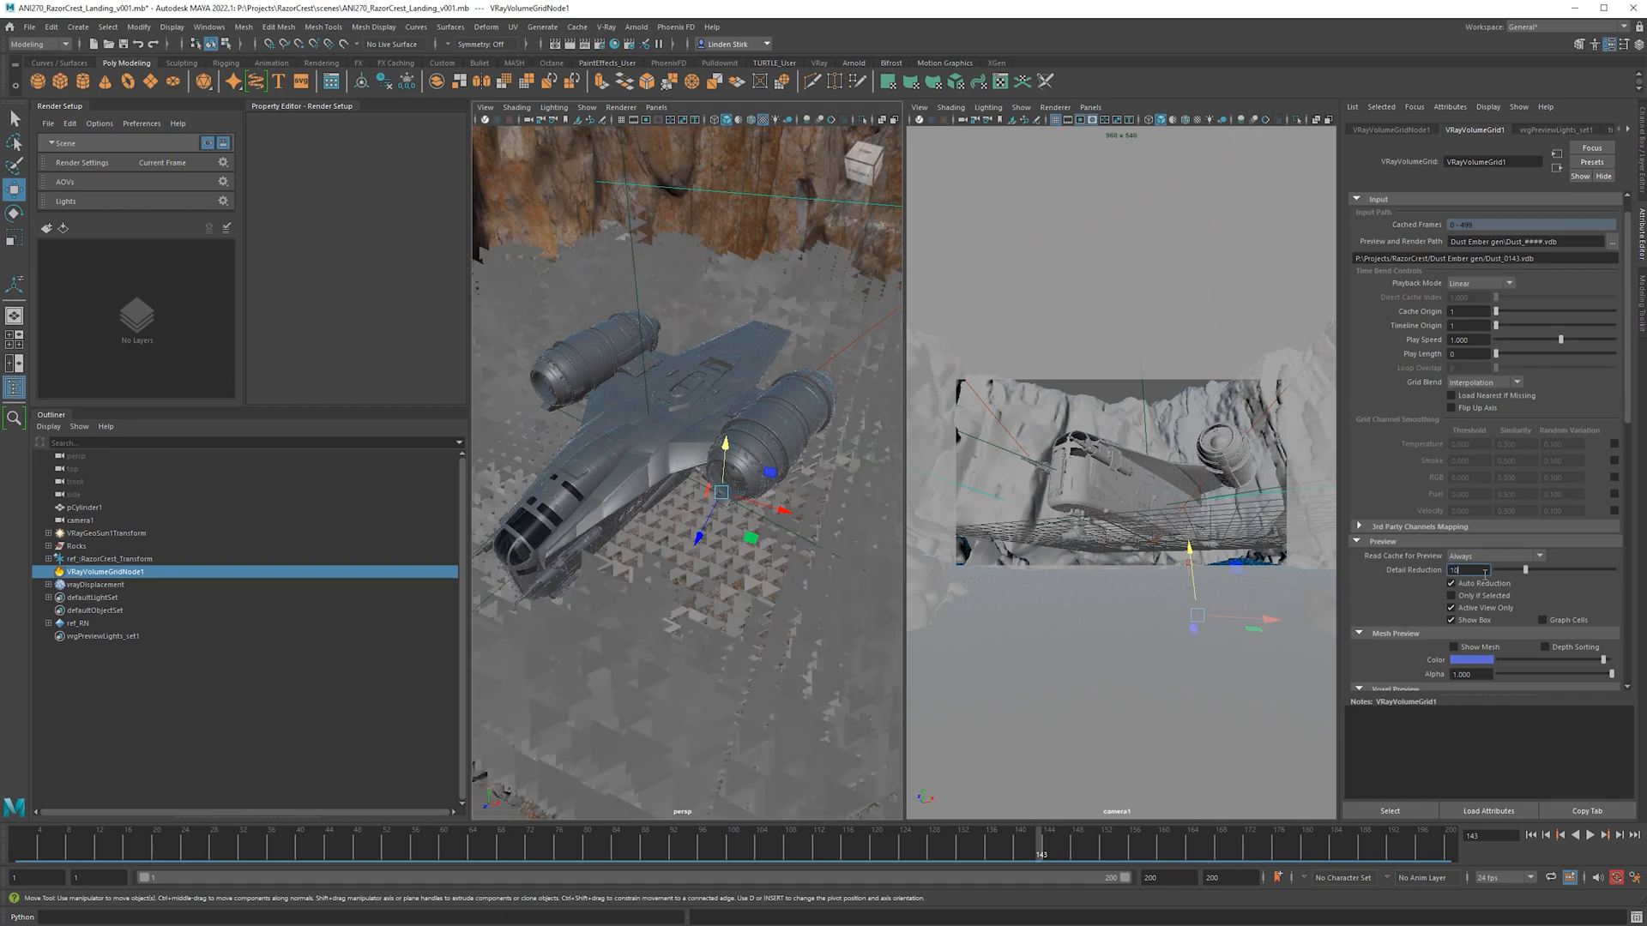
key("Return")
Play the landing animation with the coarser dust preview, stop it and deselect the volume grid.
right_click_drag(770, 561, 713, 515, "alt")
key("alt+v")
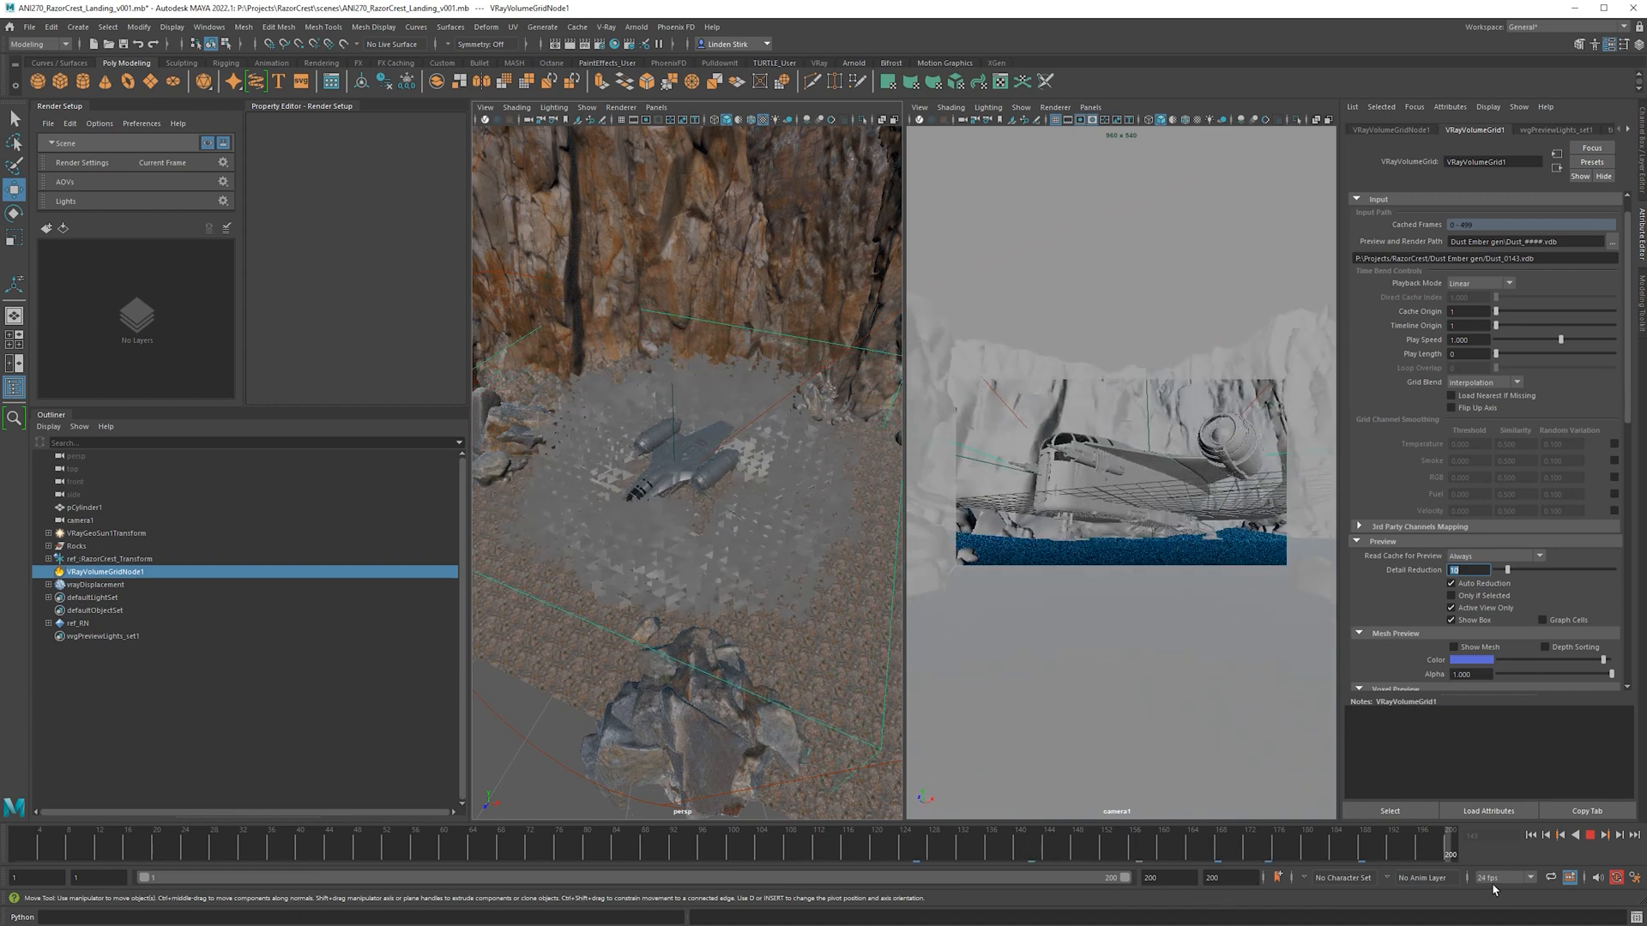
key("alt+v")
left_click(1127, 296)
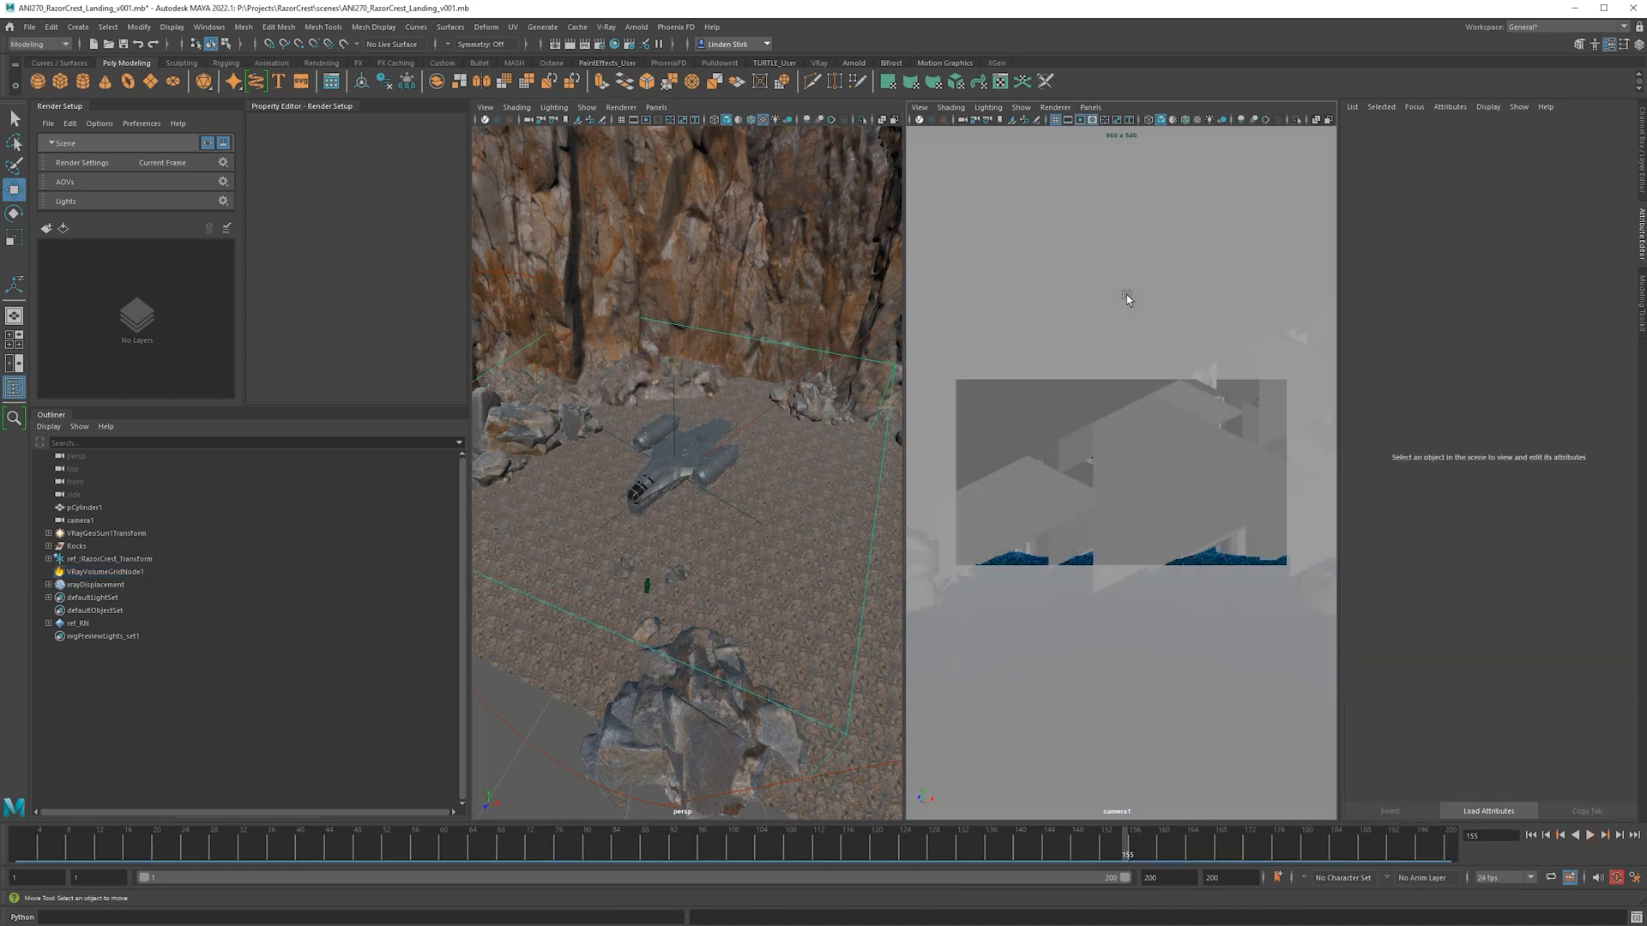
Try the GPU preview on the reselected dust volume, inspect it while the animation plays, and disable it again.
left_click(865, 592)
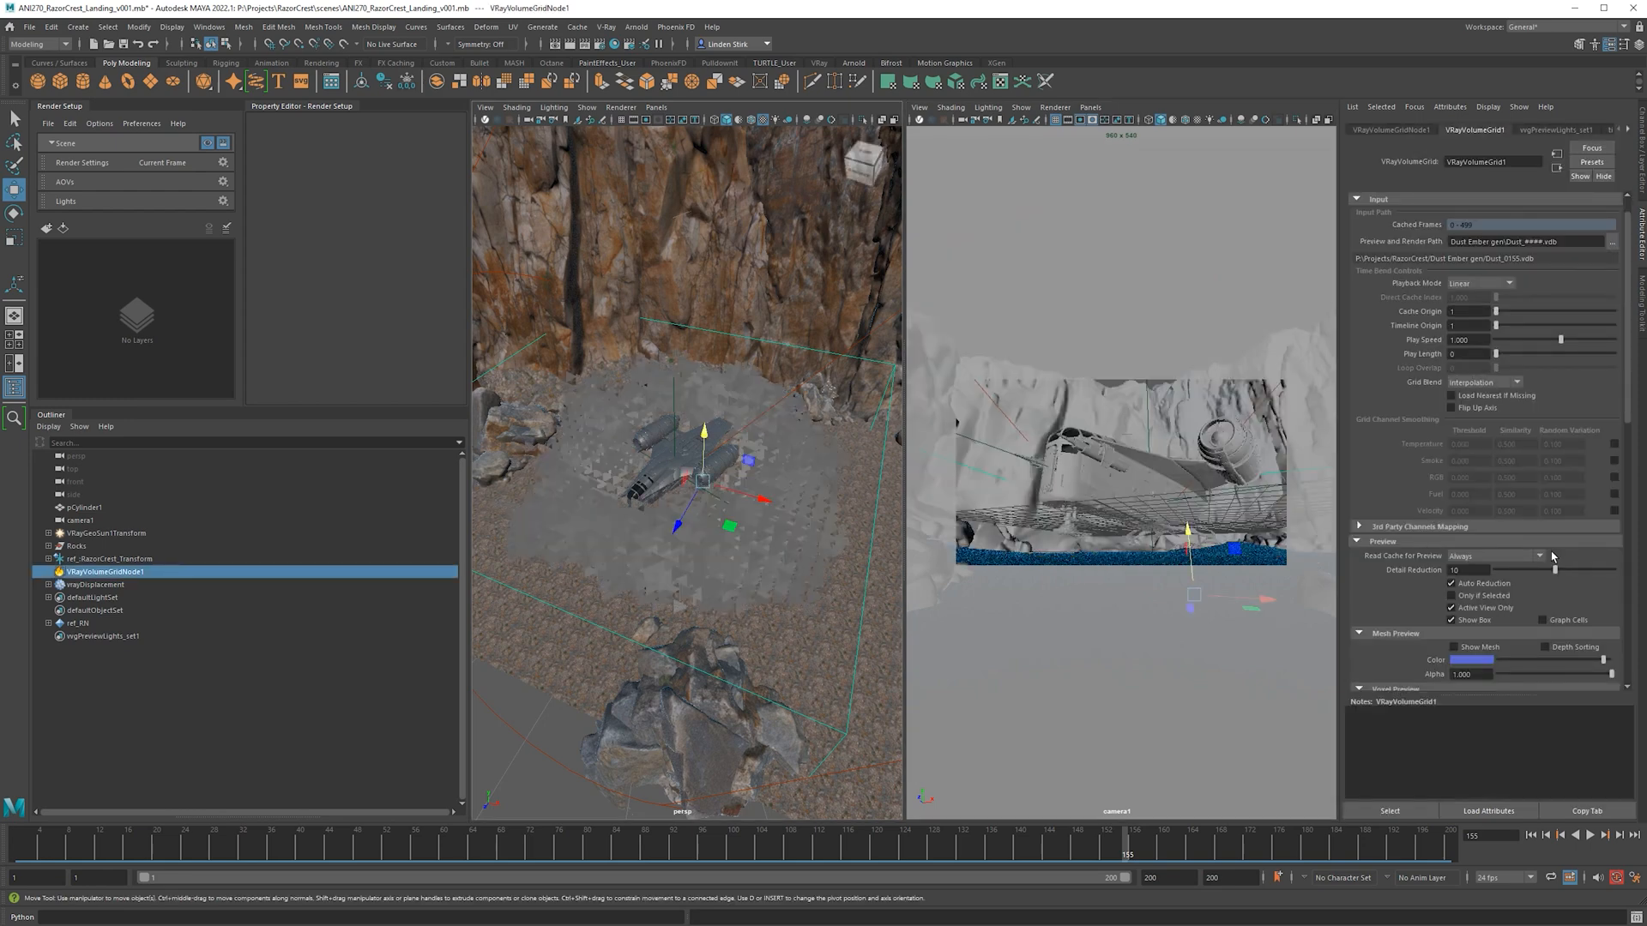
scroll(1536, 598, "down", 3)
scroll(1472, 592, "down", 9)
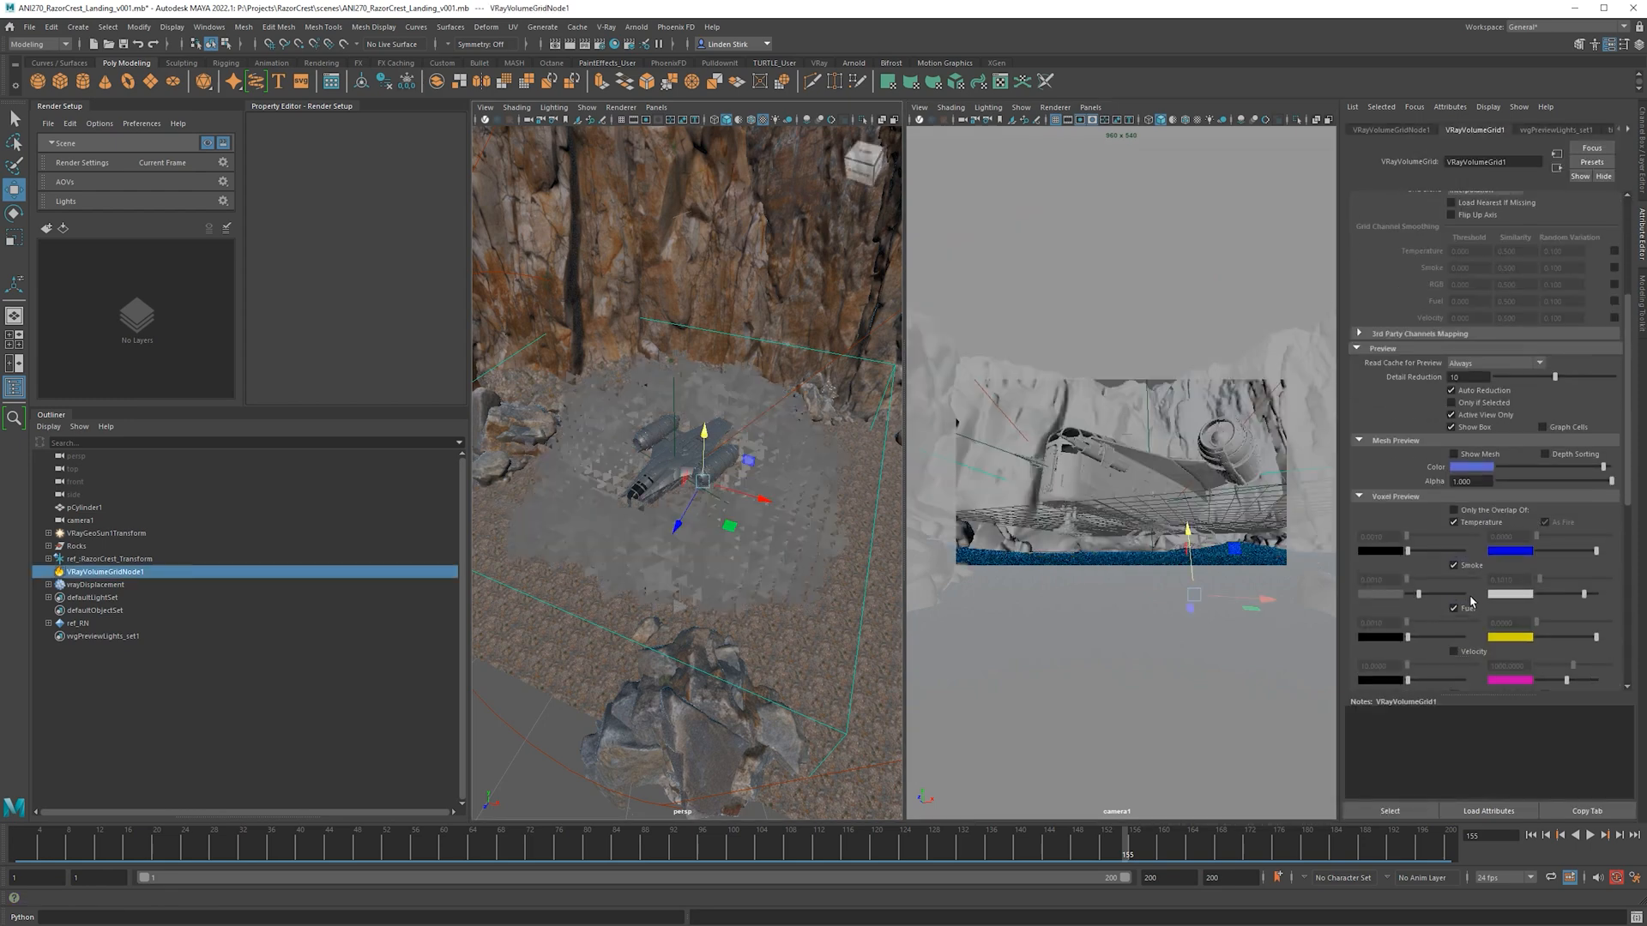
left_click(1521, 582)
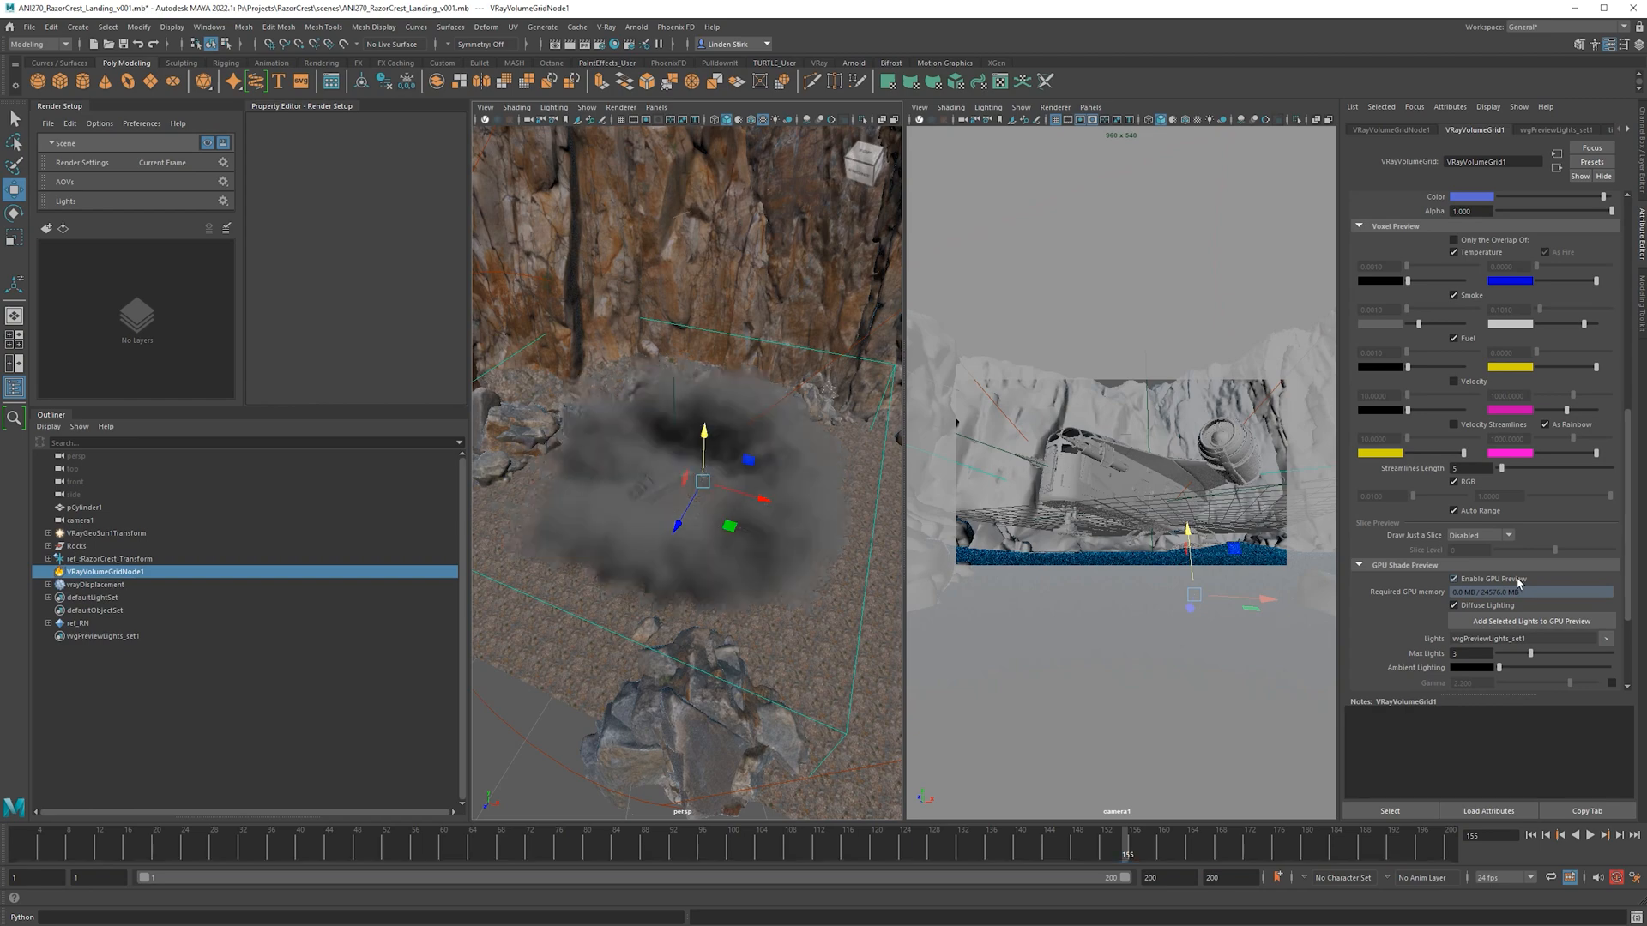
left_click_drag(654, 478, 618, 469, "alt")
scroll(698, 494, "up", 3)
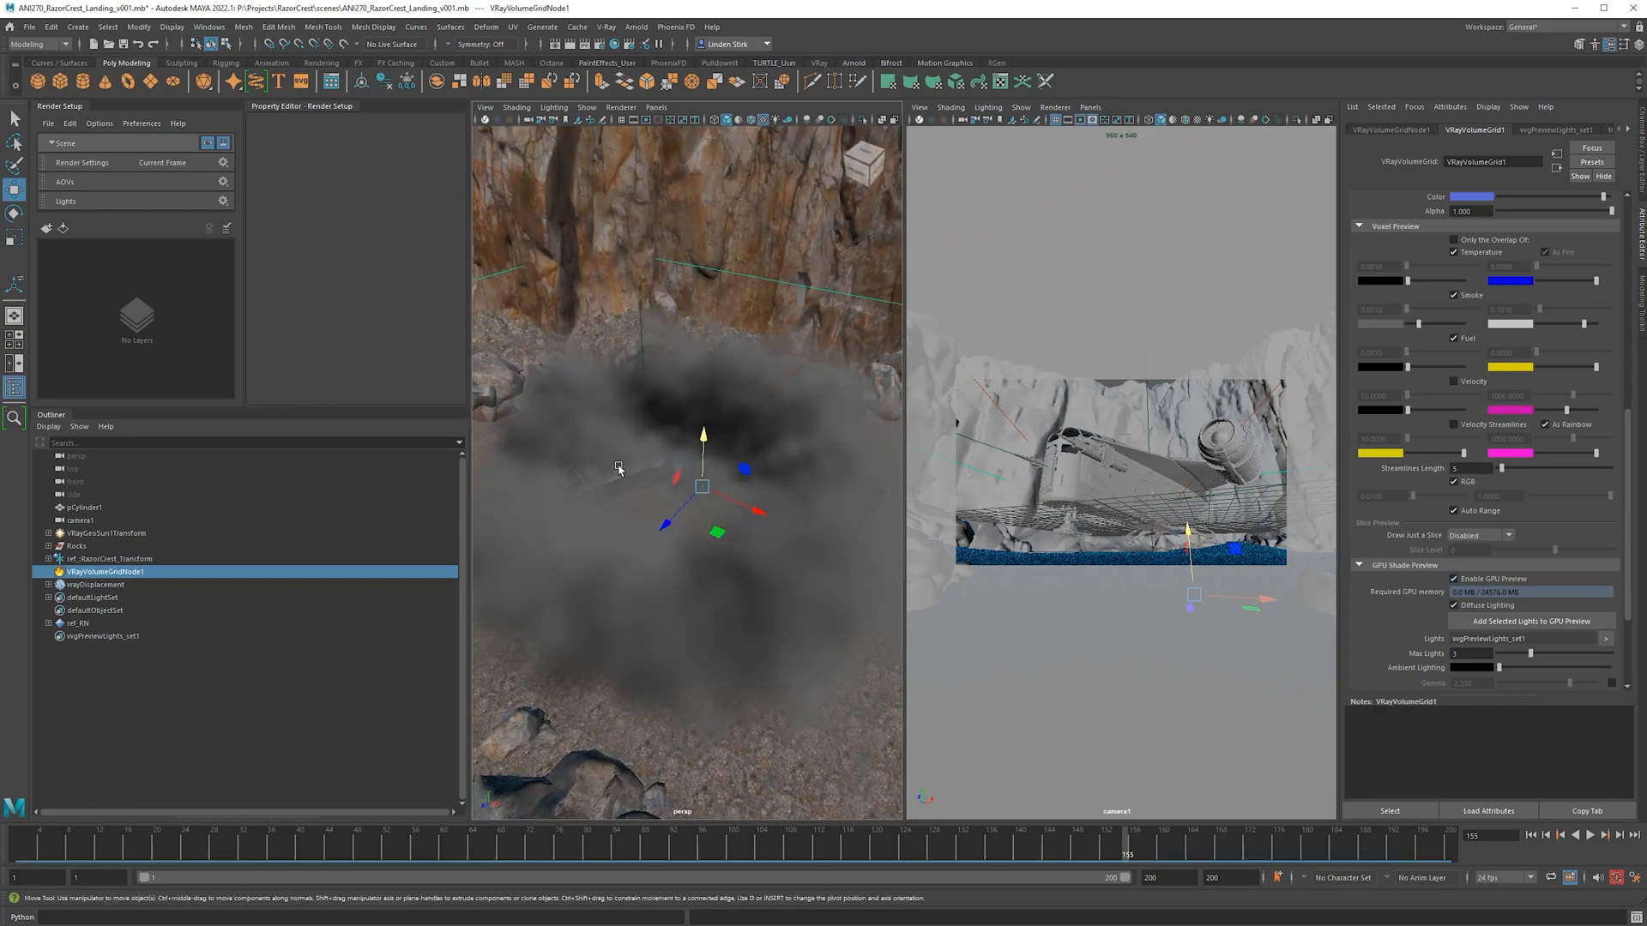
key("alt+v")
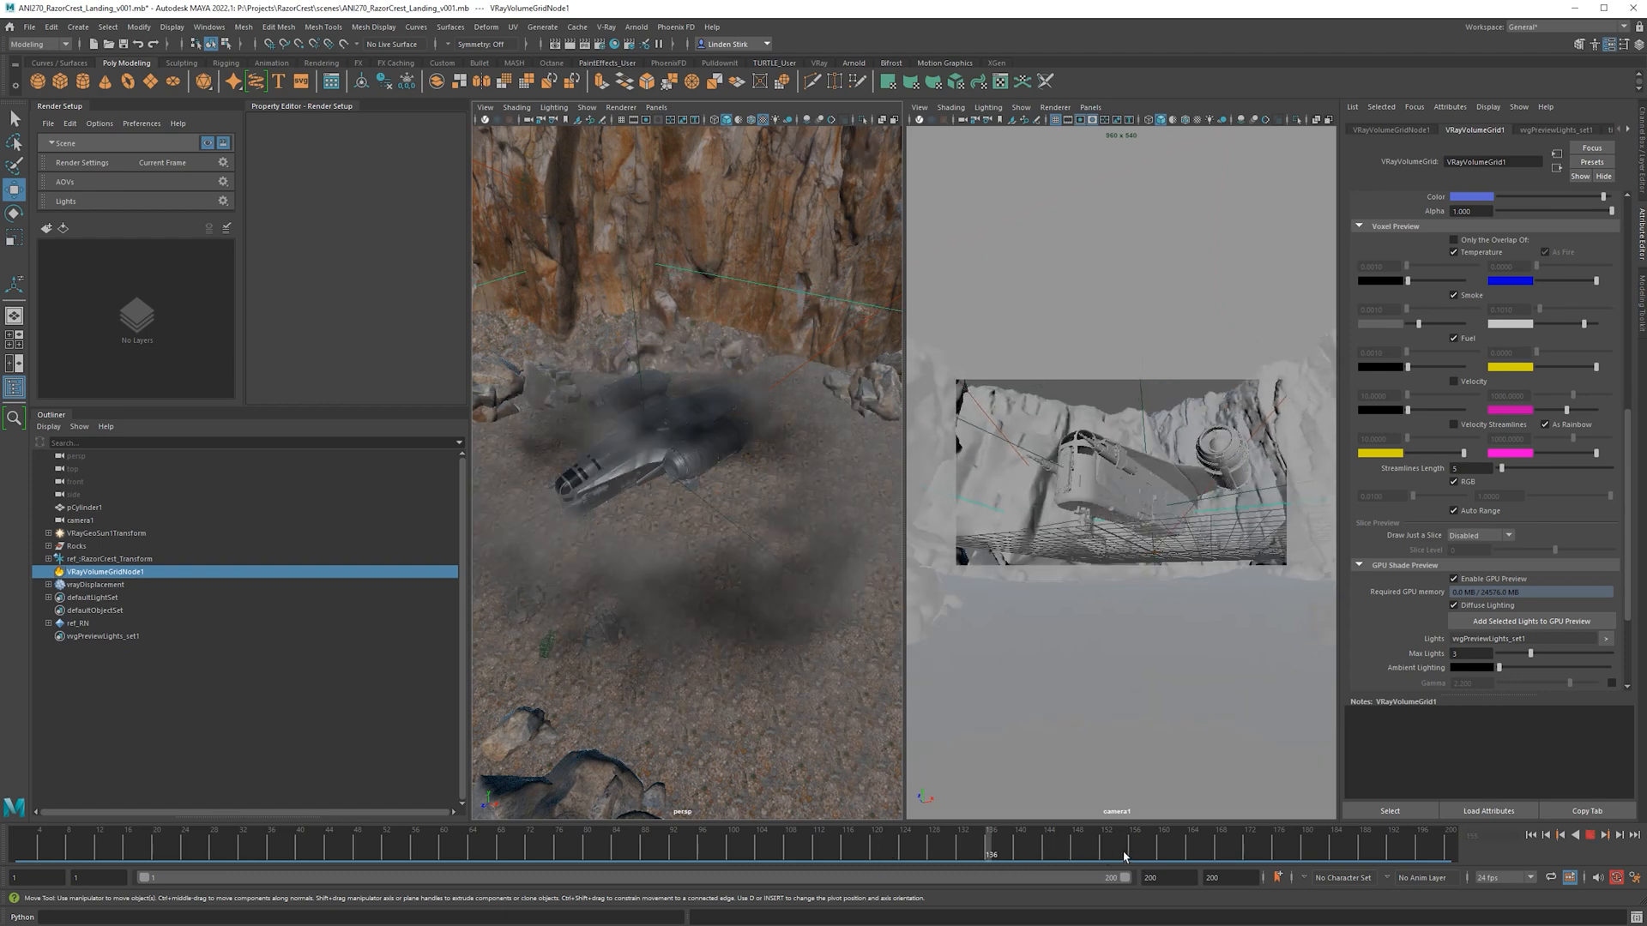
key("alt+v")
left_click(1510, 580)
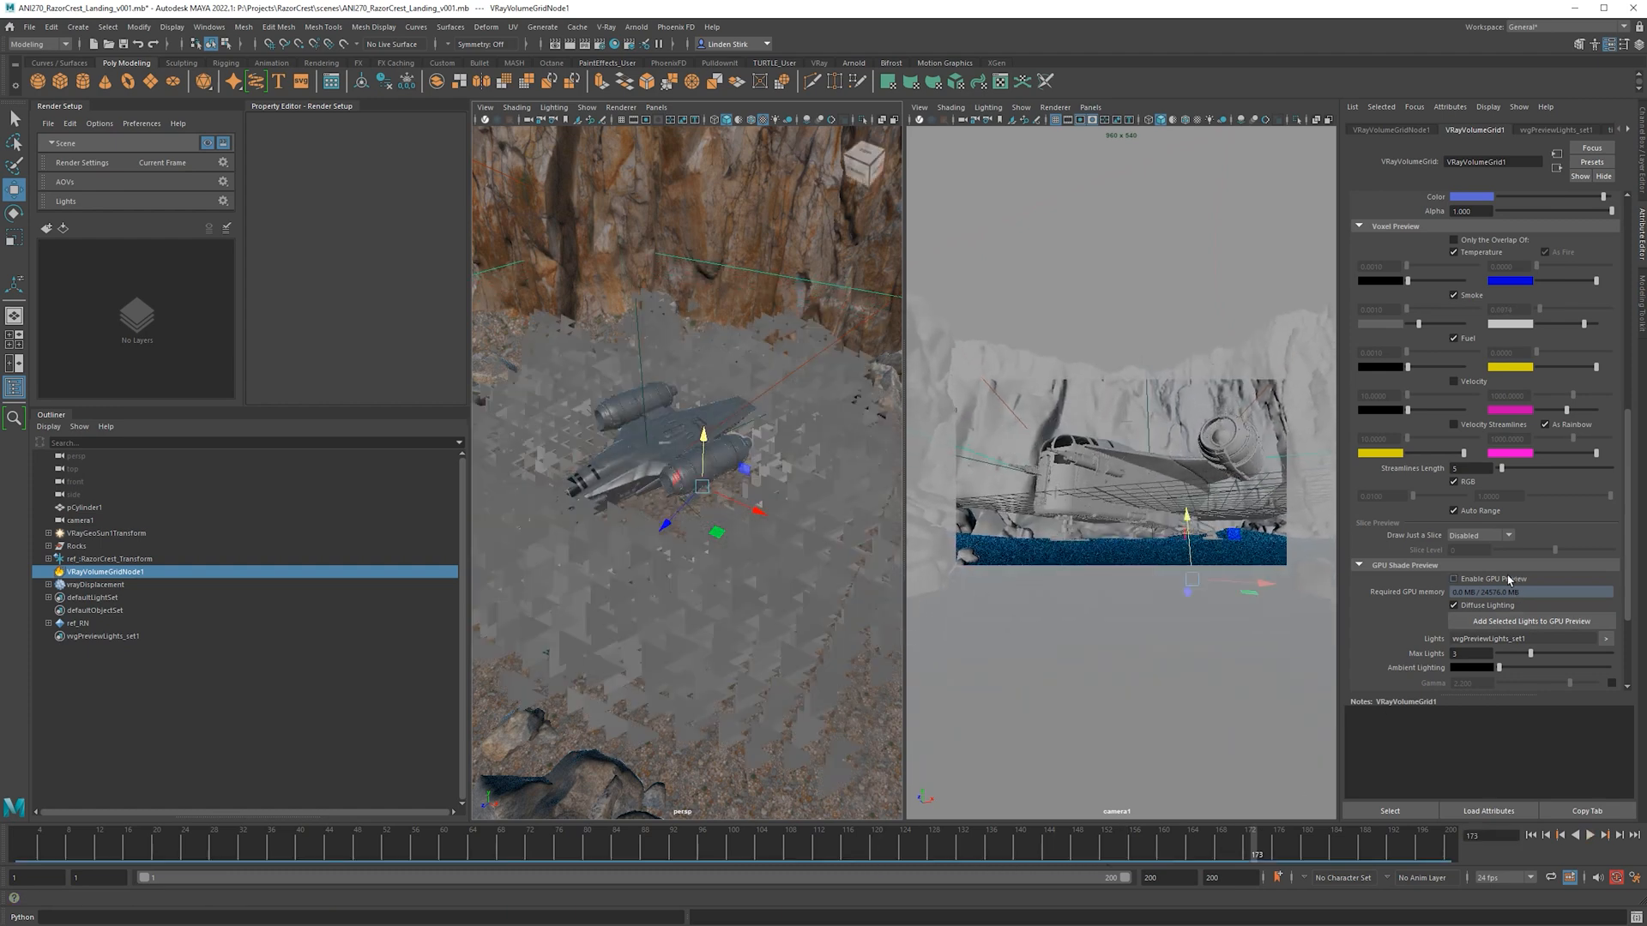
Restrict the dust volume's viewport preview to Only If Selected and deselect the volume grid.
scroll(873, 451, "down", 3)
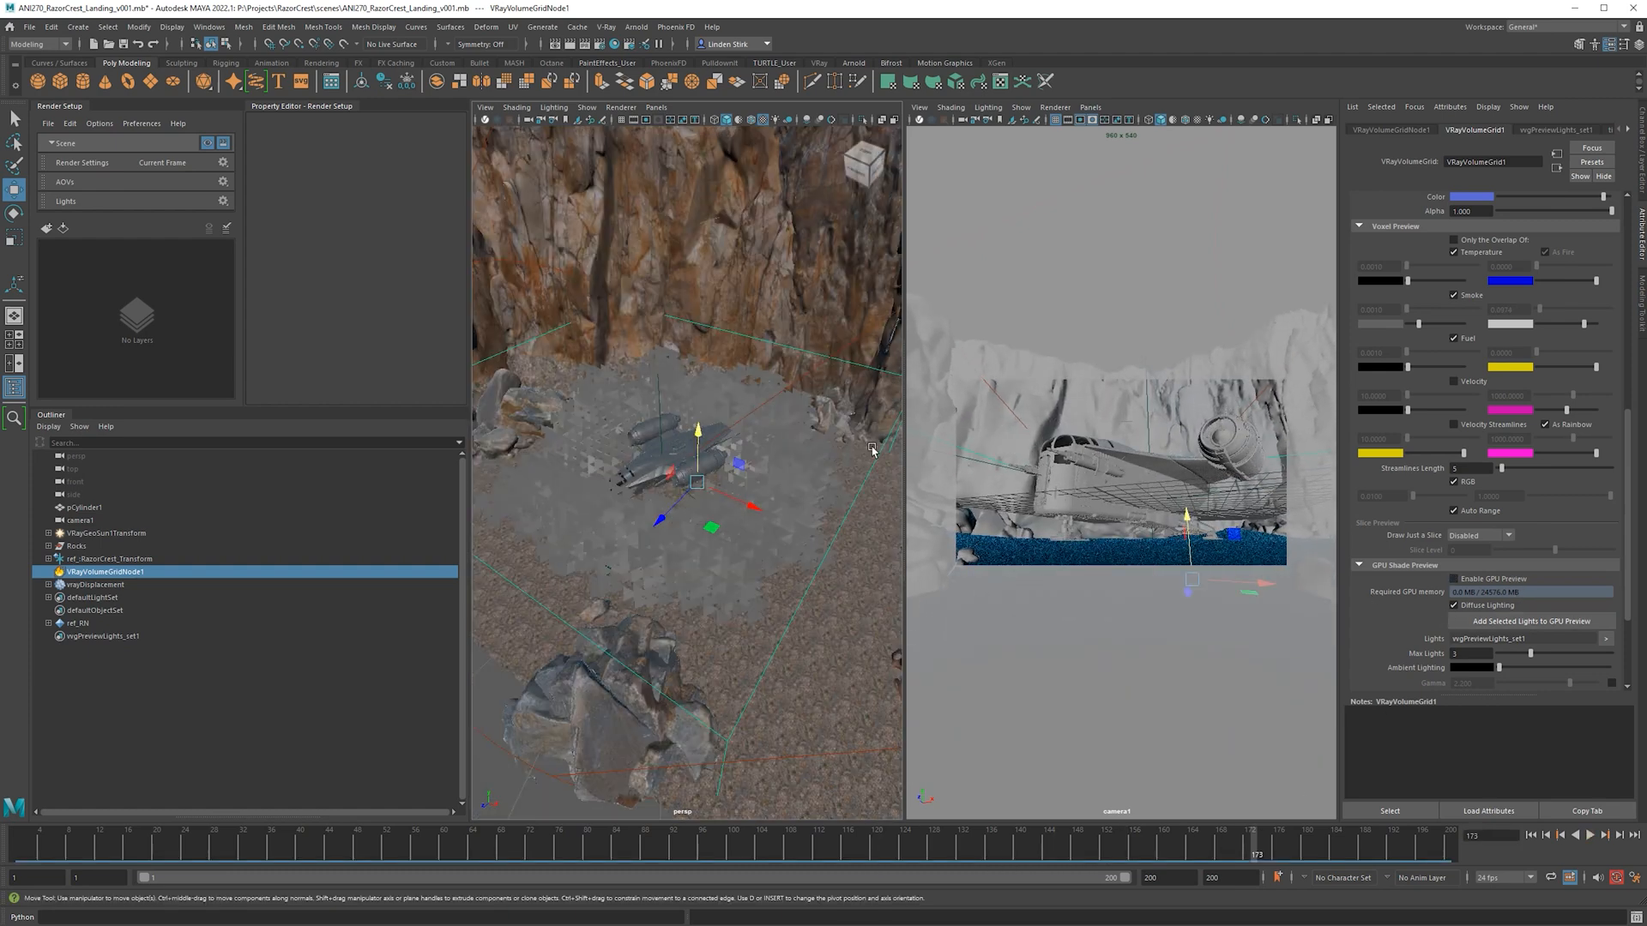
scroll(1428, 525, "up", 5)
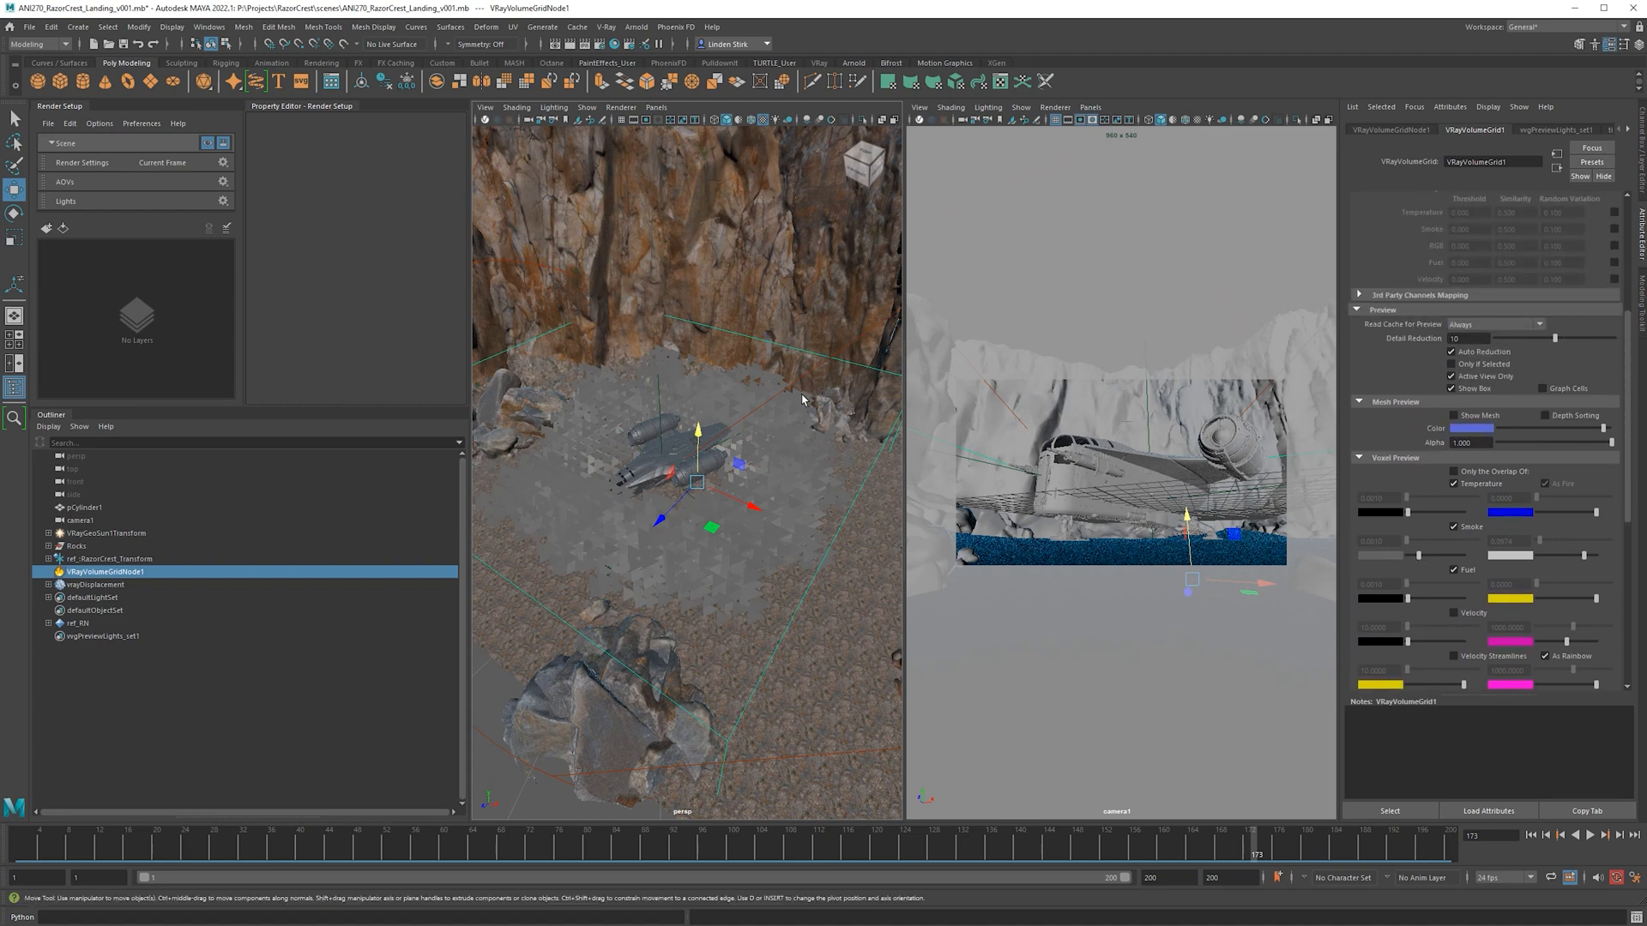
middle_click_drag(768, 323, 832, 281, "alt")
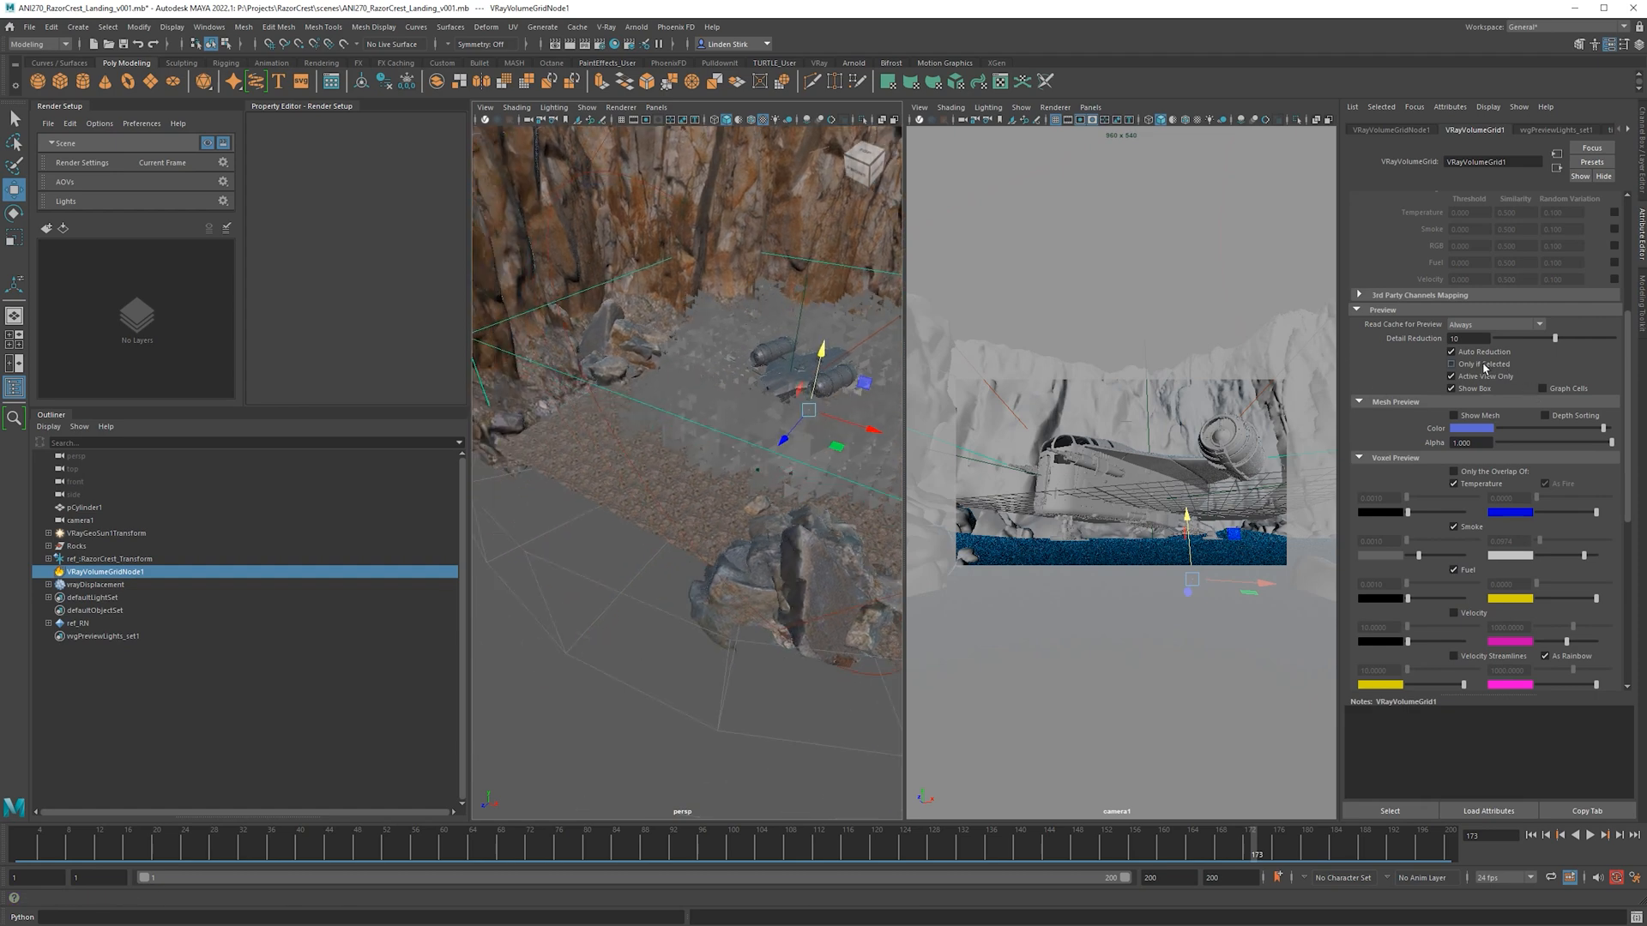
left_click(567, 596)
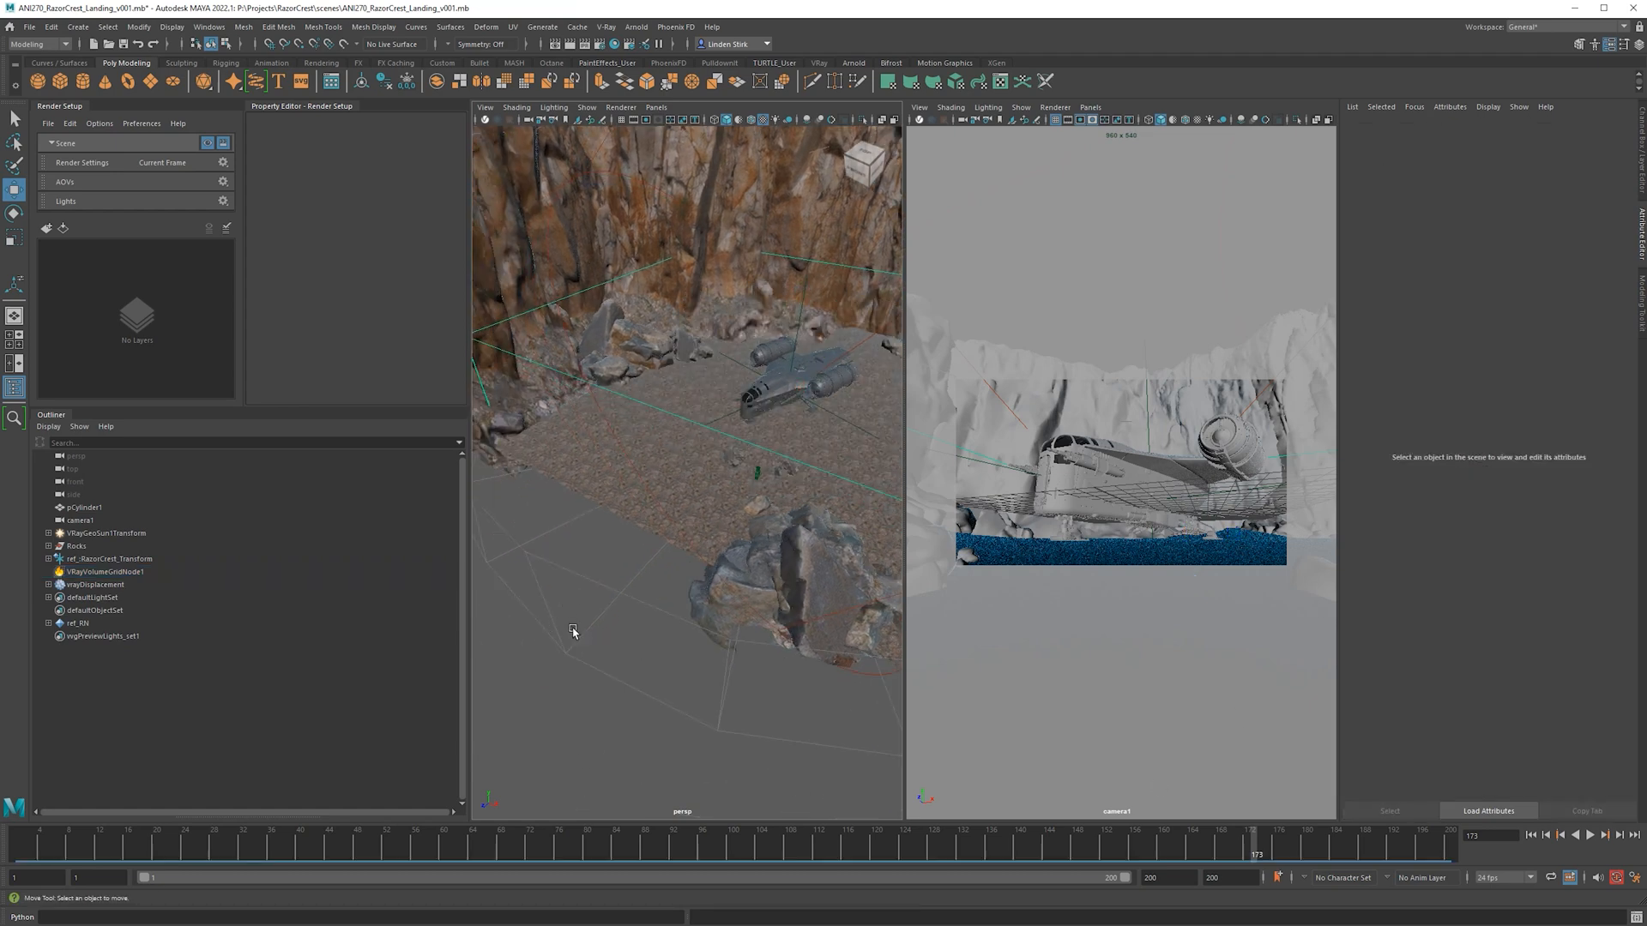
Scrub the timeline to frame 122 with the volume deselected, then reselect the volume grid node and inspect its preview around the ship.
scroll(625, 541, "down", 10)
scroll(754, 540, "up", 5)
left_click_drag(669, 528, 770, 777, "alt")
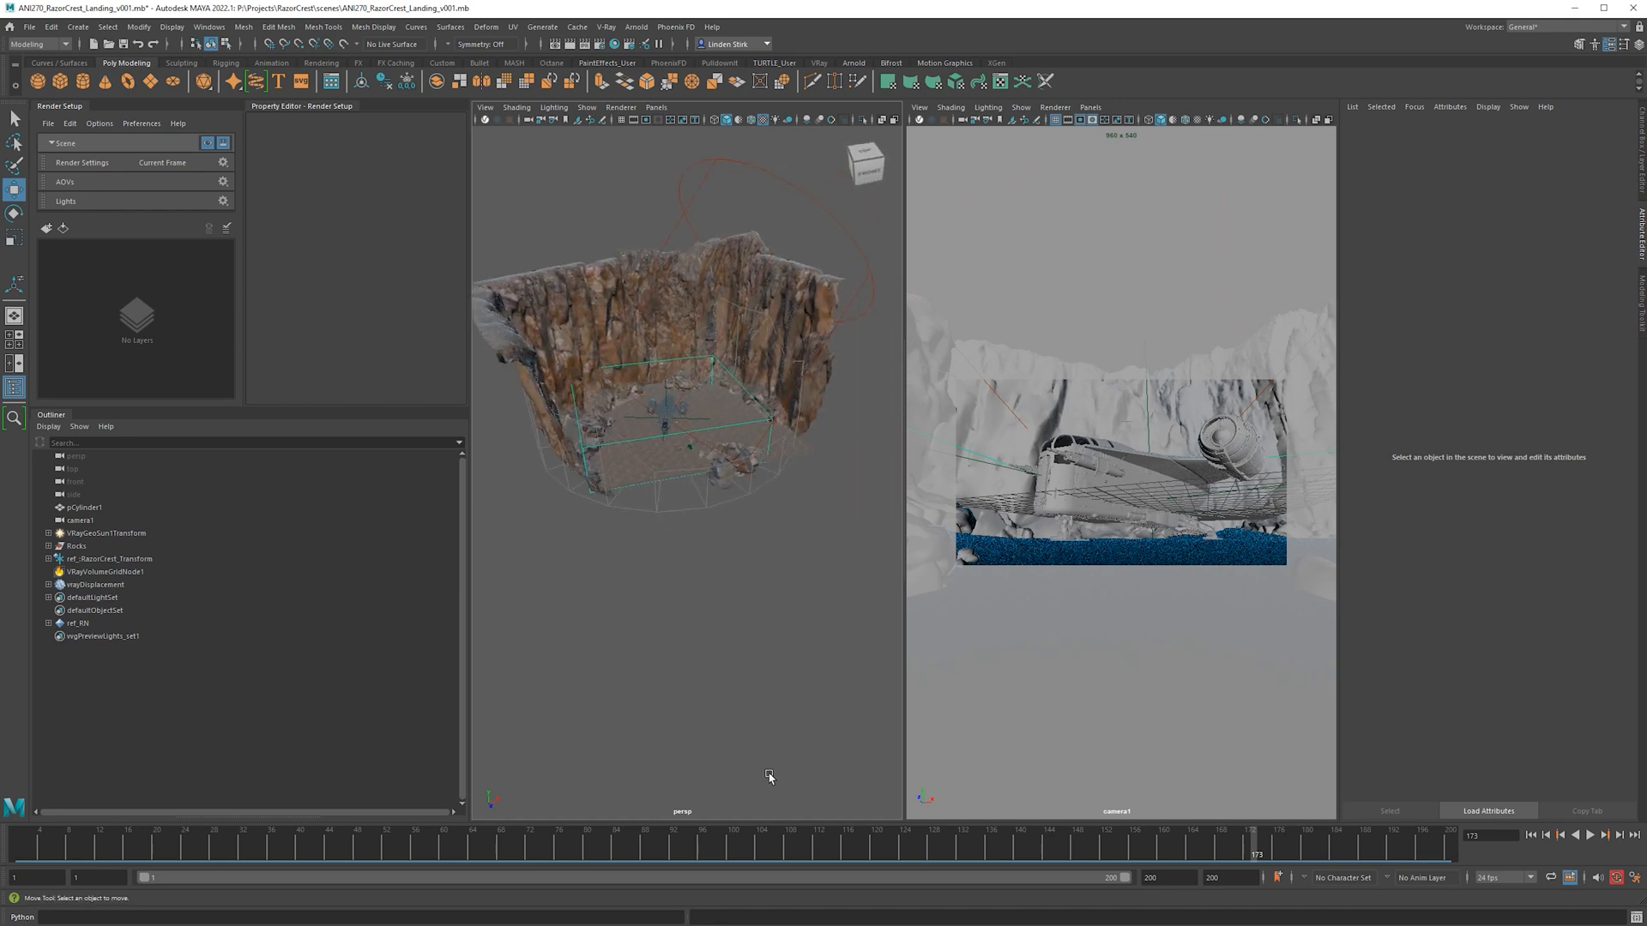
left_click_drag(779, 852, 890, 856)
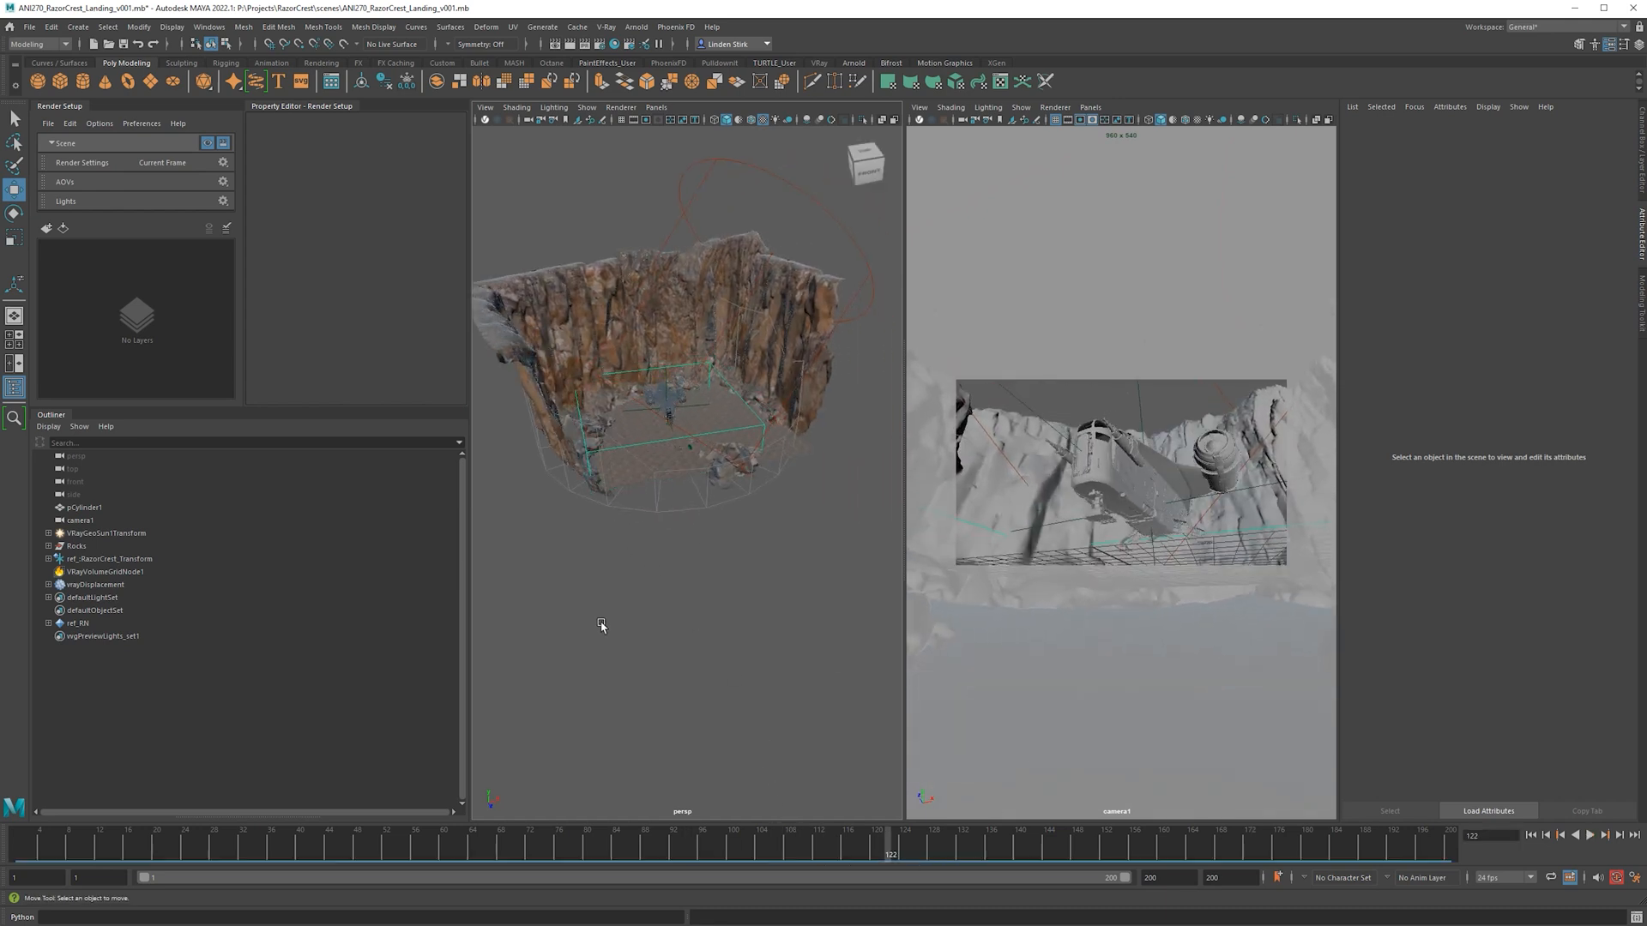
left_click_drag(600, 625, 540, 611, "alt")
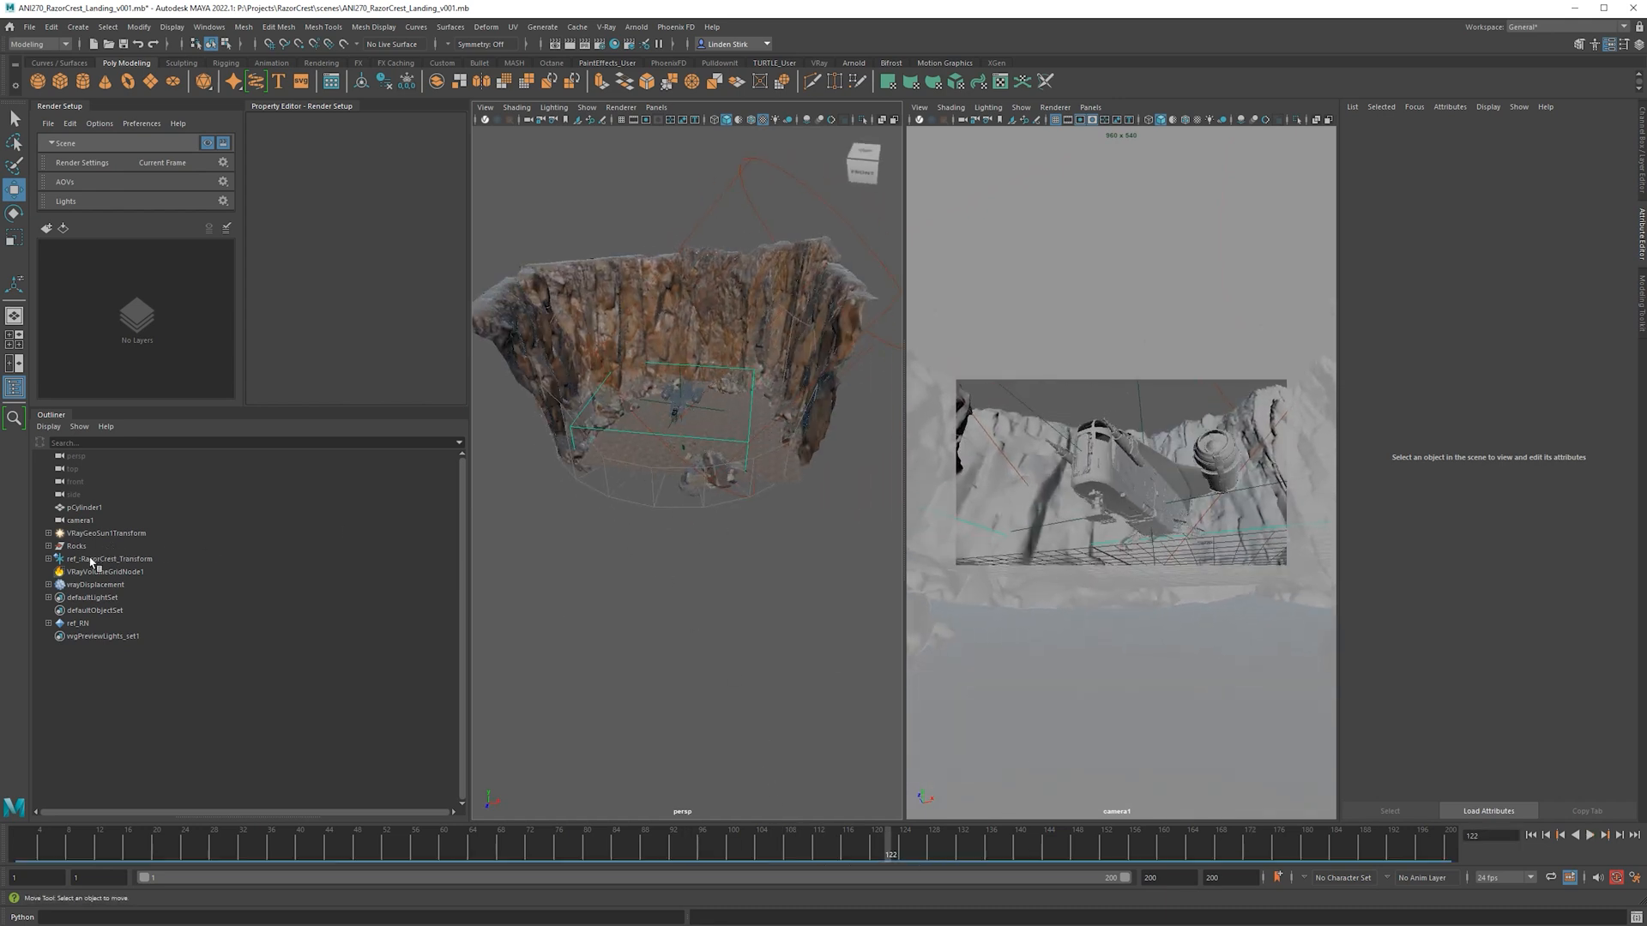
left_click(139, 573)
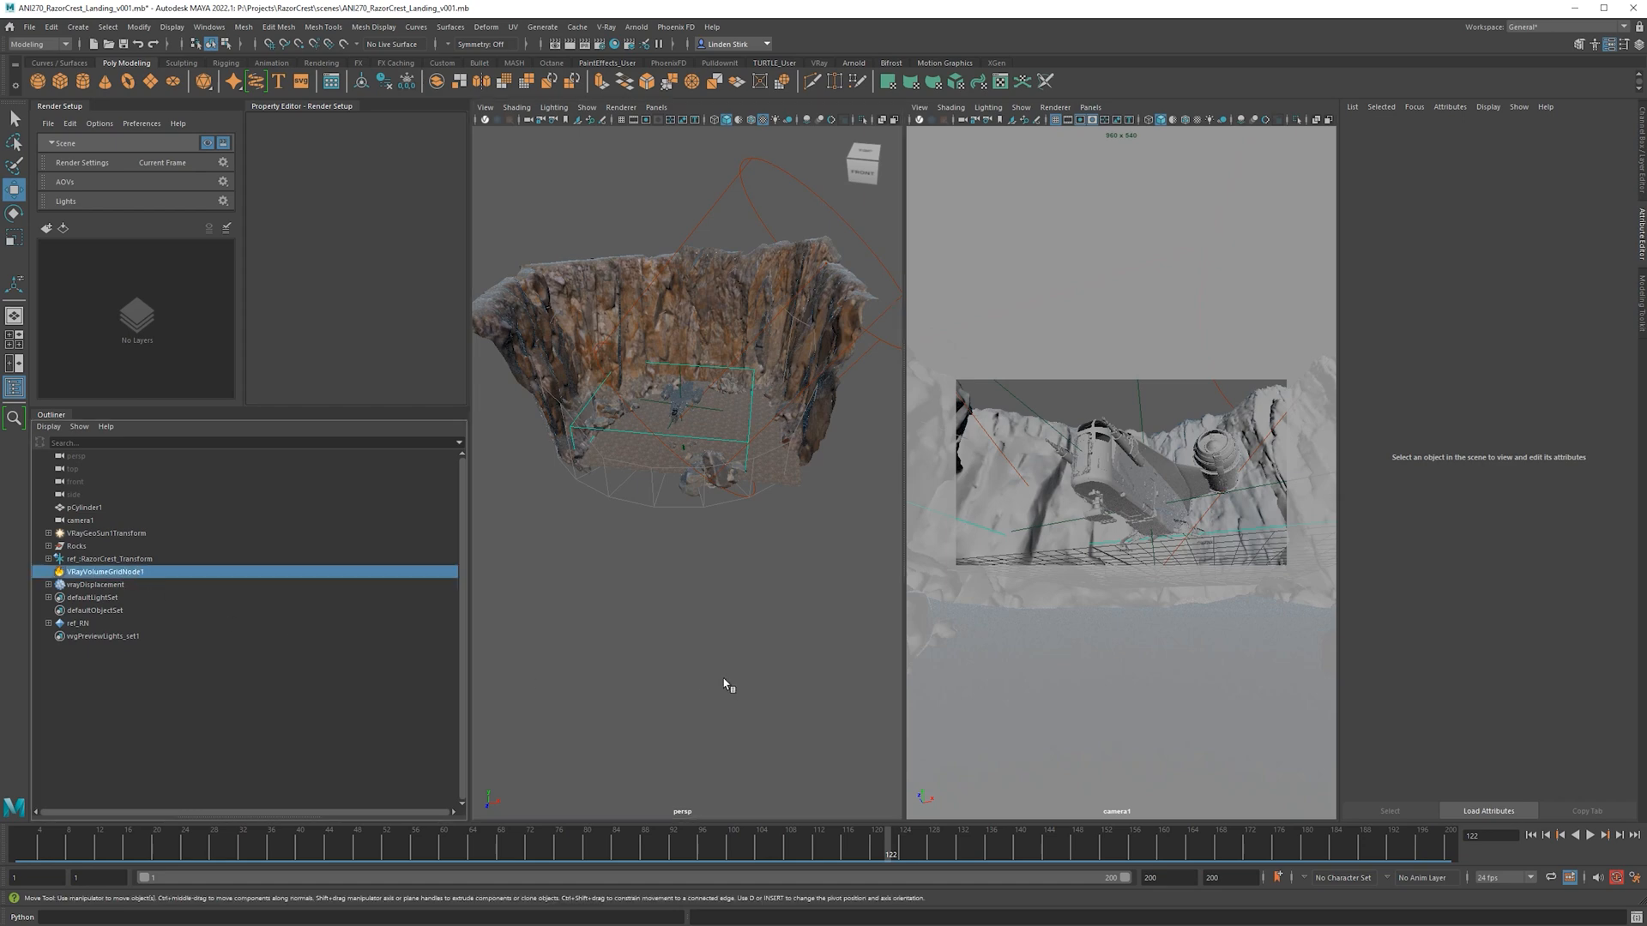
scroll(748, 404, "up", 8)
left_click_drag(677, 404, 610, 426, "alt")
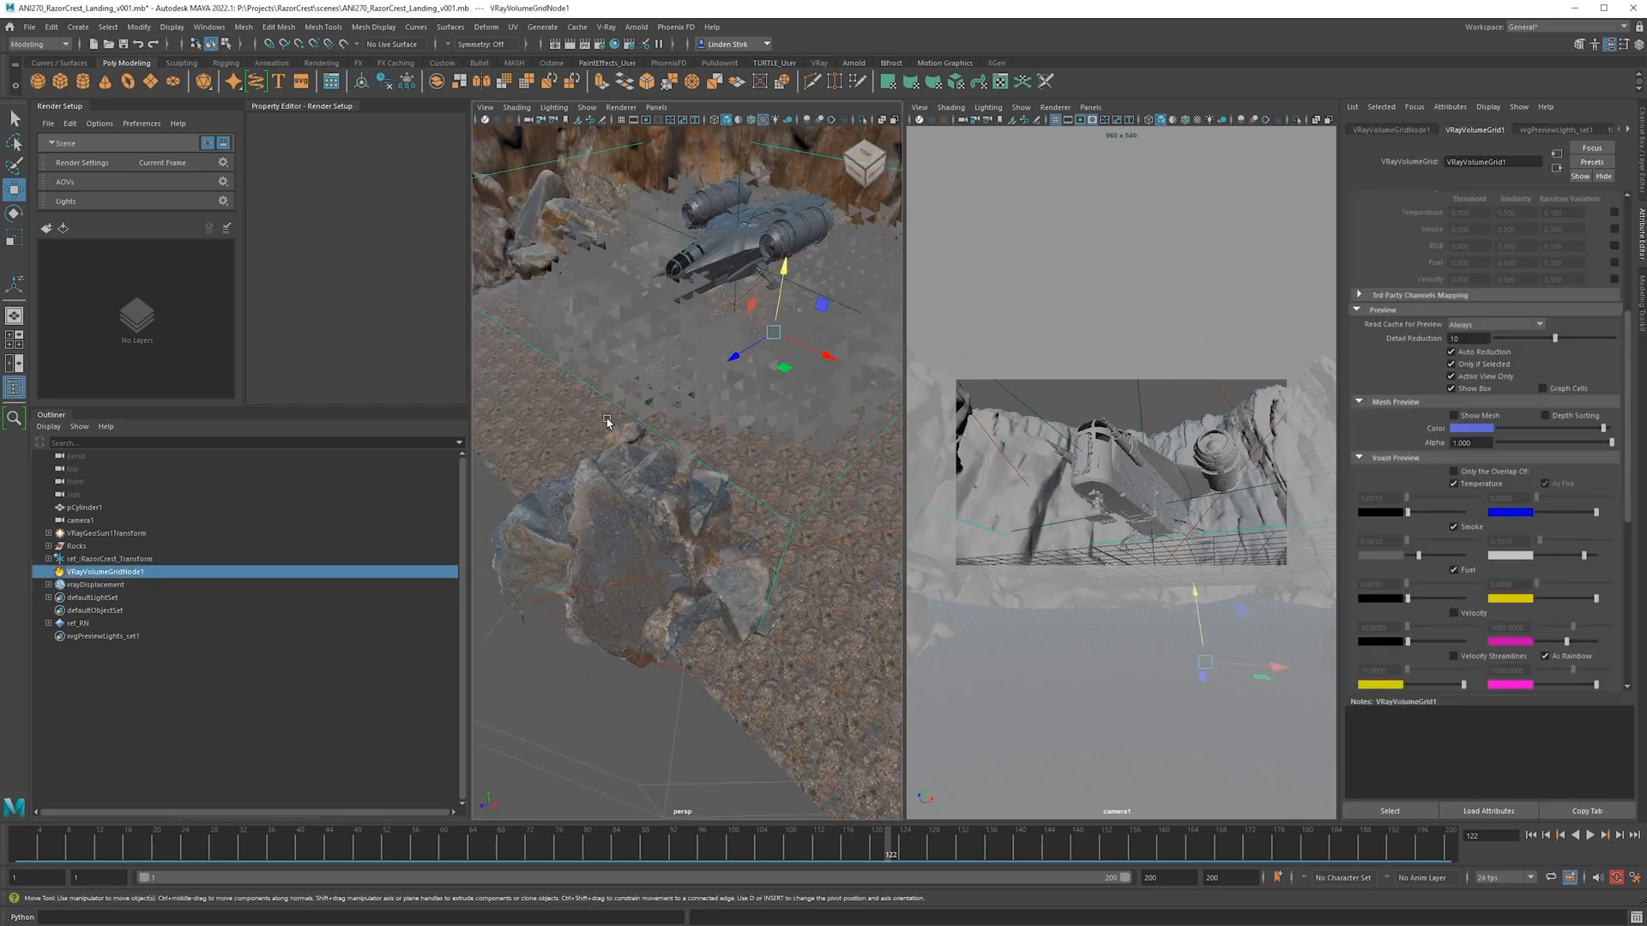
middle_click_drag(610, 426, 610, 477, "alt")
left_click_drag(610, 478, 647, 482, "alt")
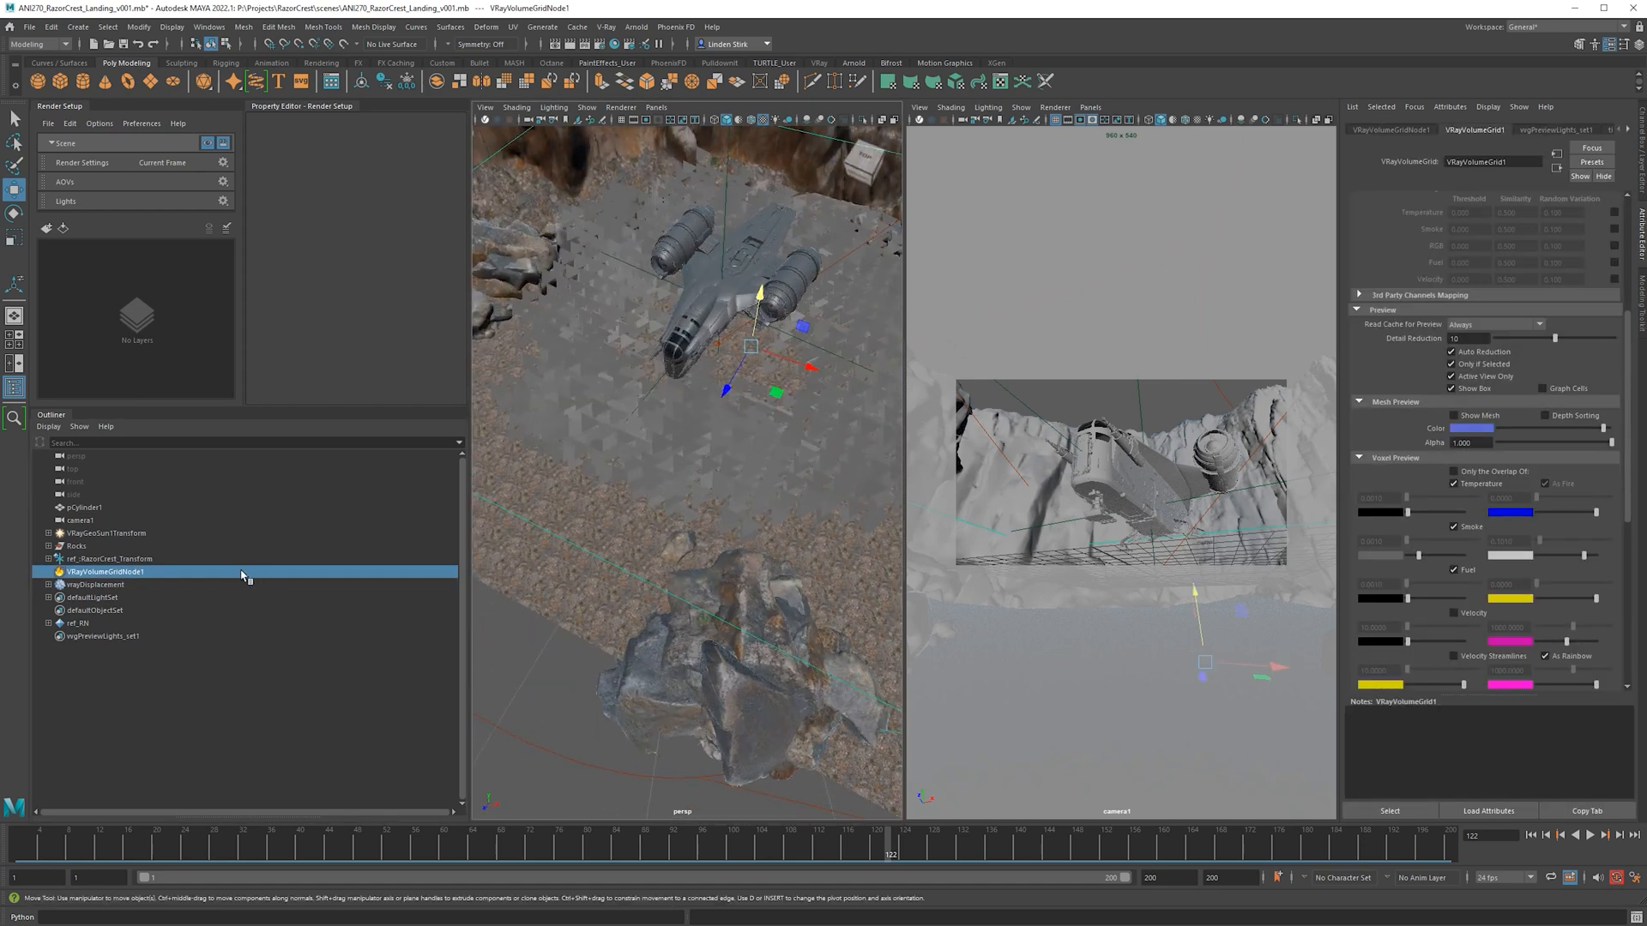
Rename the volume grid node as Dust_VDB.
double_click(100, 574)
type("Dust_VDB")
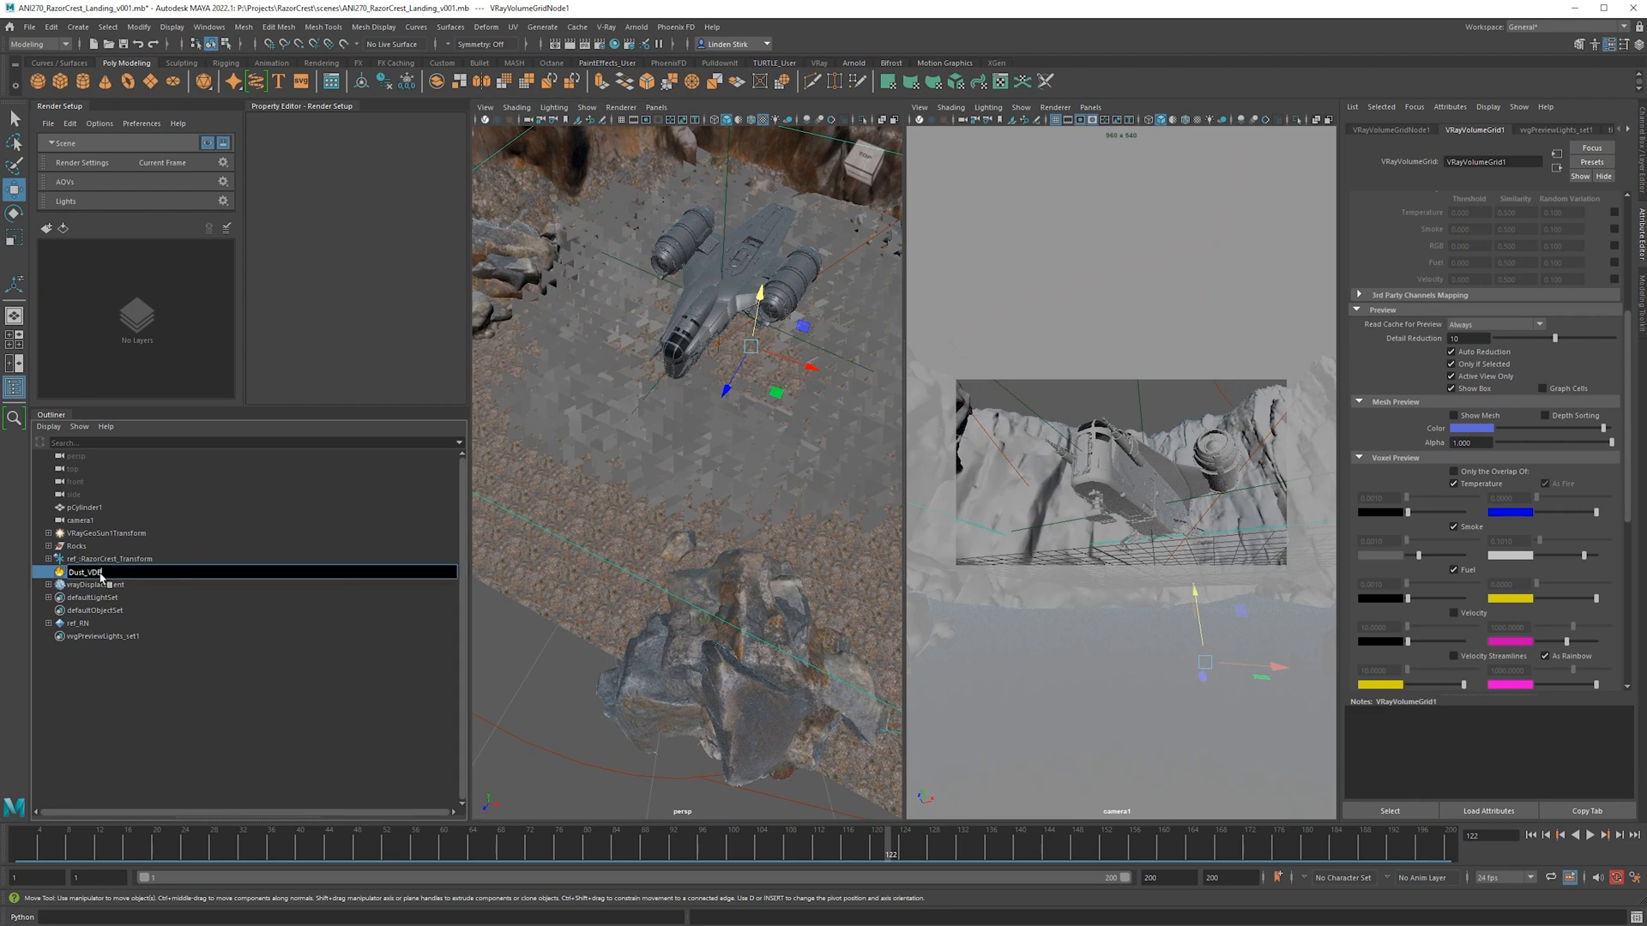
key("Return")
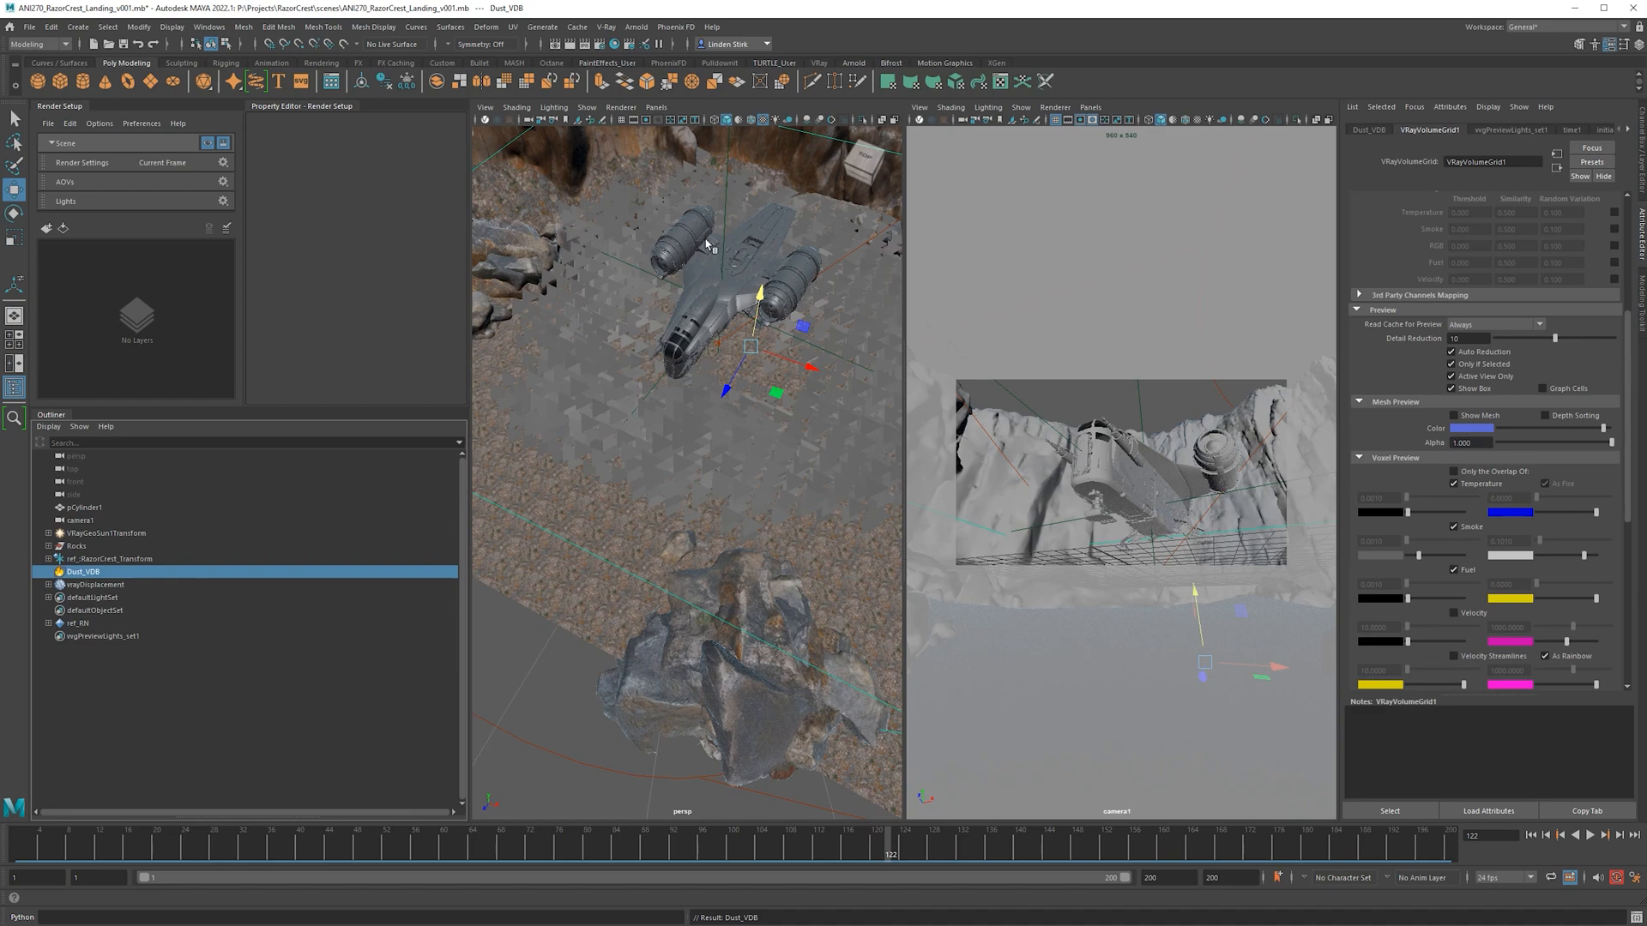
left_click_drag(708, 245, 732, 296, "alt")
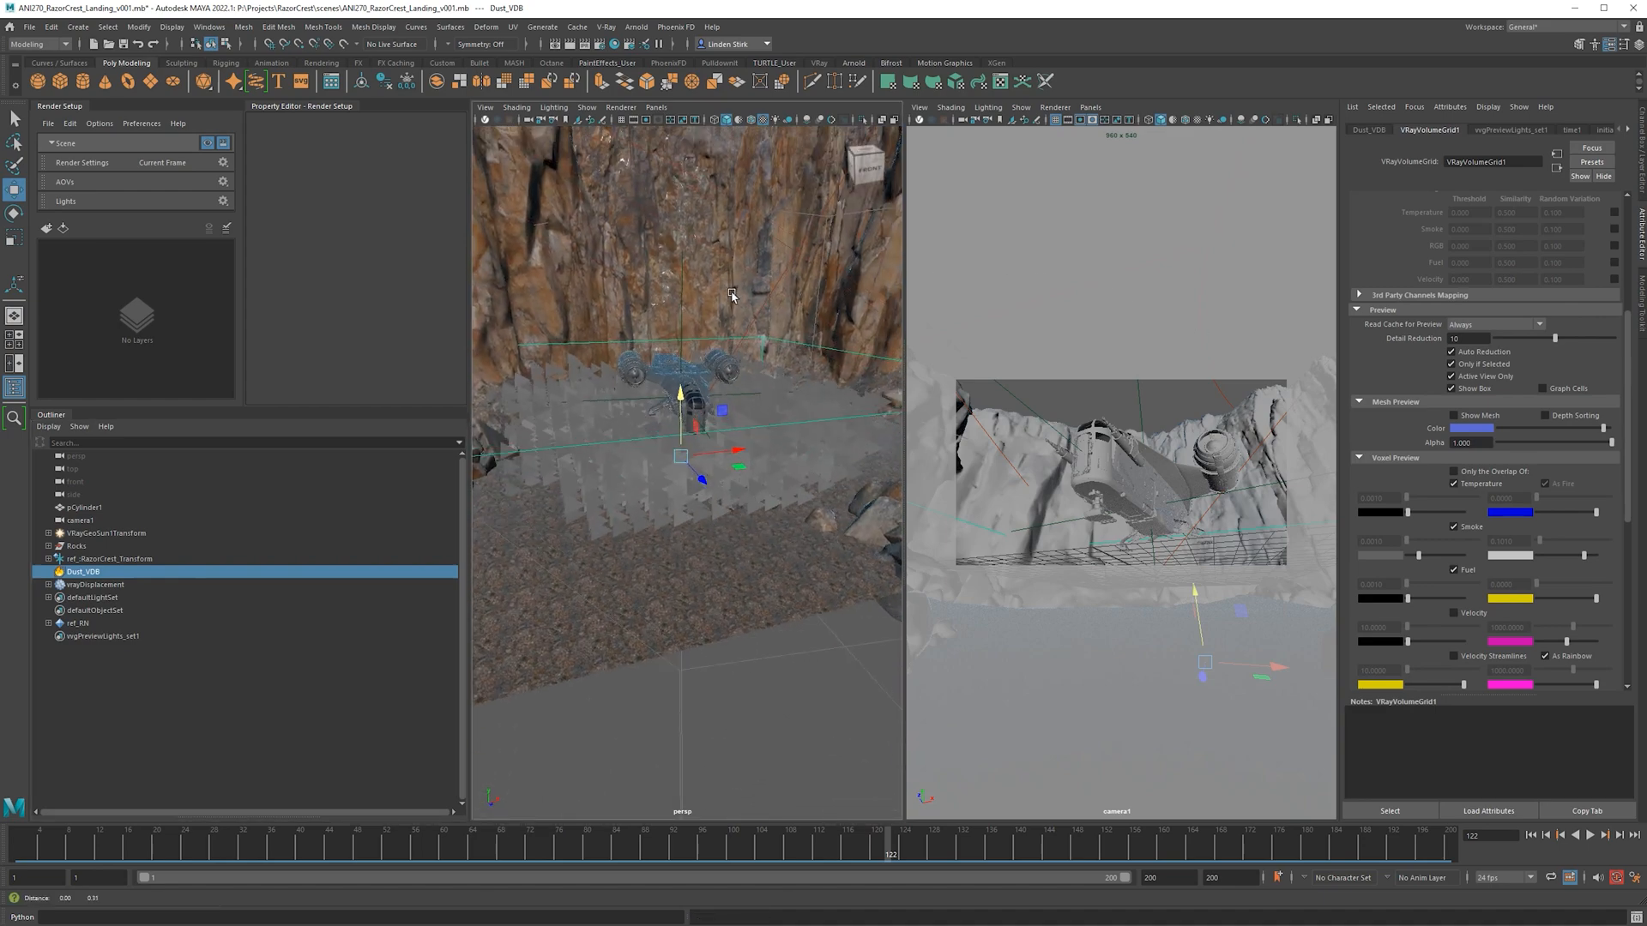
Maximize the perspective view and examine the perspective camera's V-Ray Physical camera attributes.
key("space")
left_click_drag(1012, 262, 983, 312, "alt")
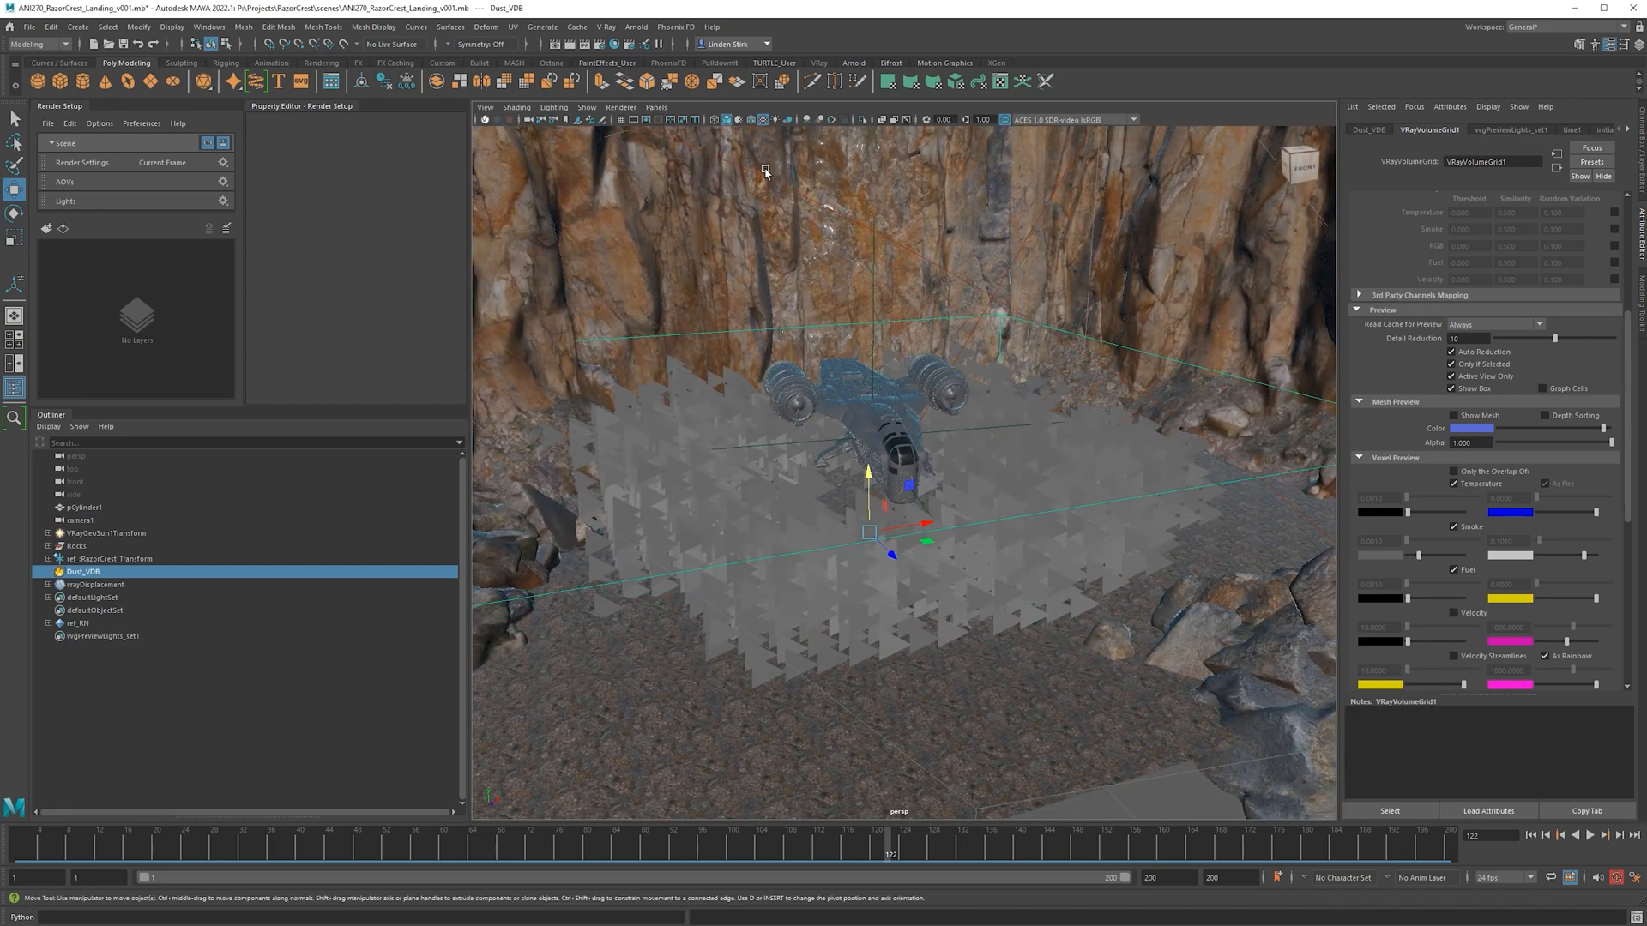
left_click(527, 121)
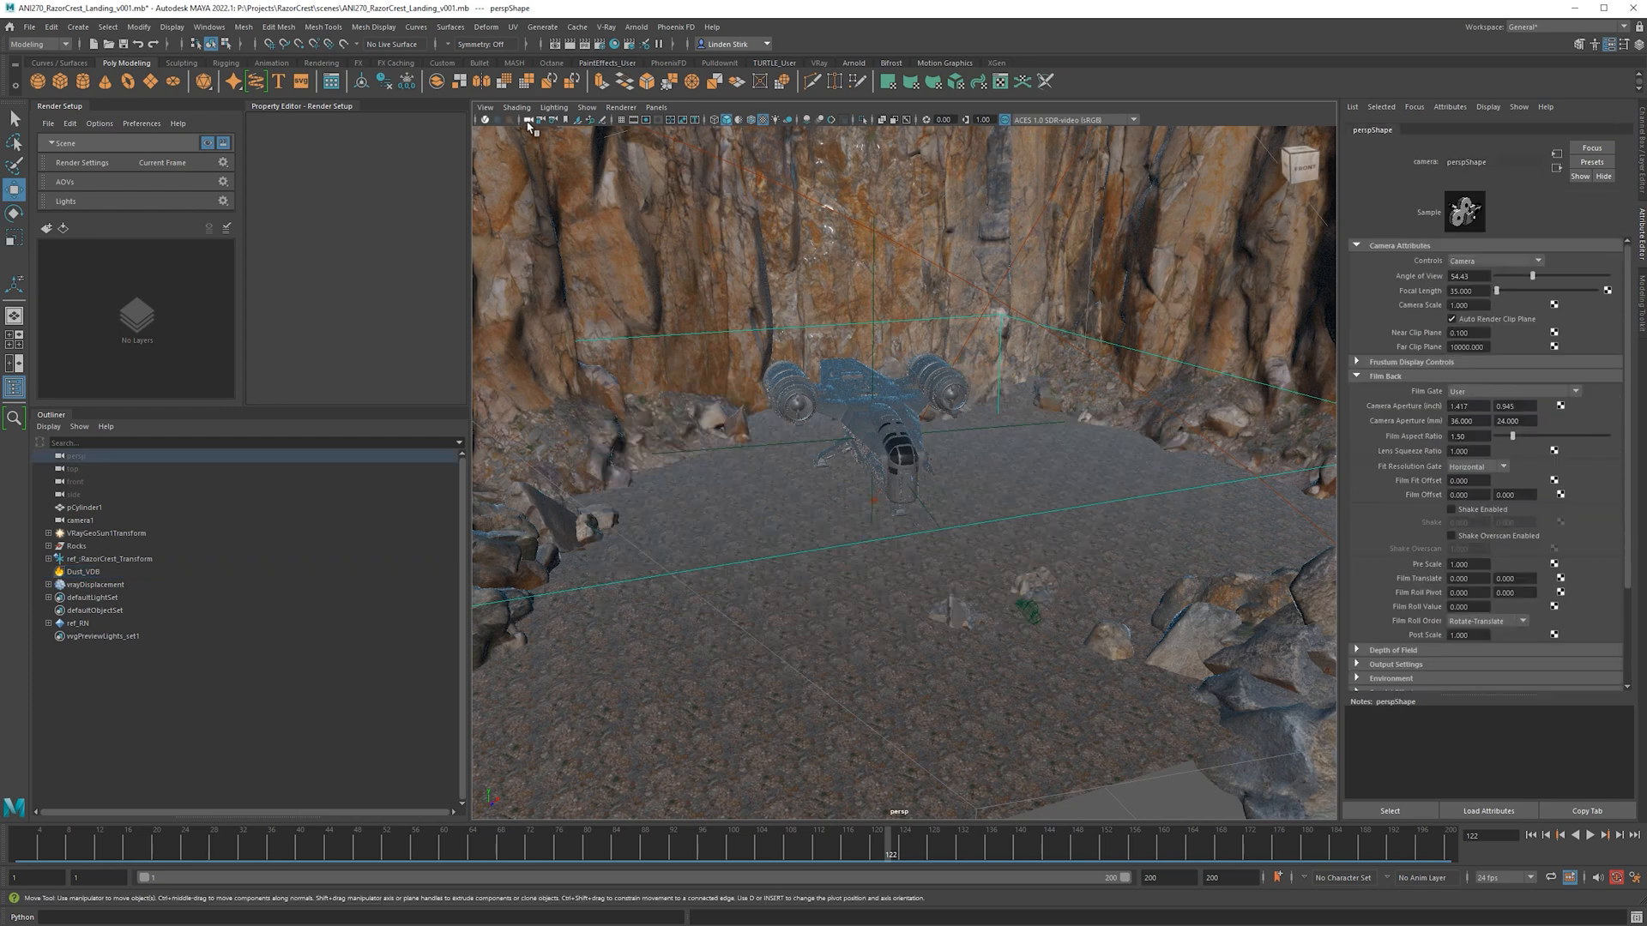
left_click(1448, 106)
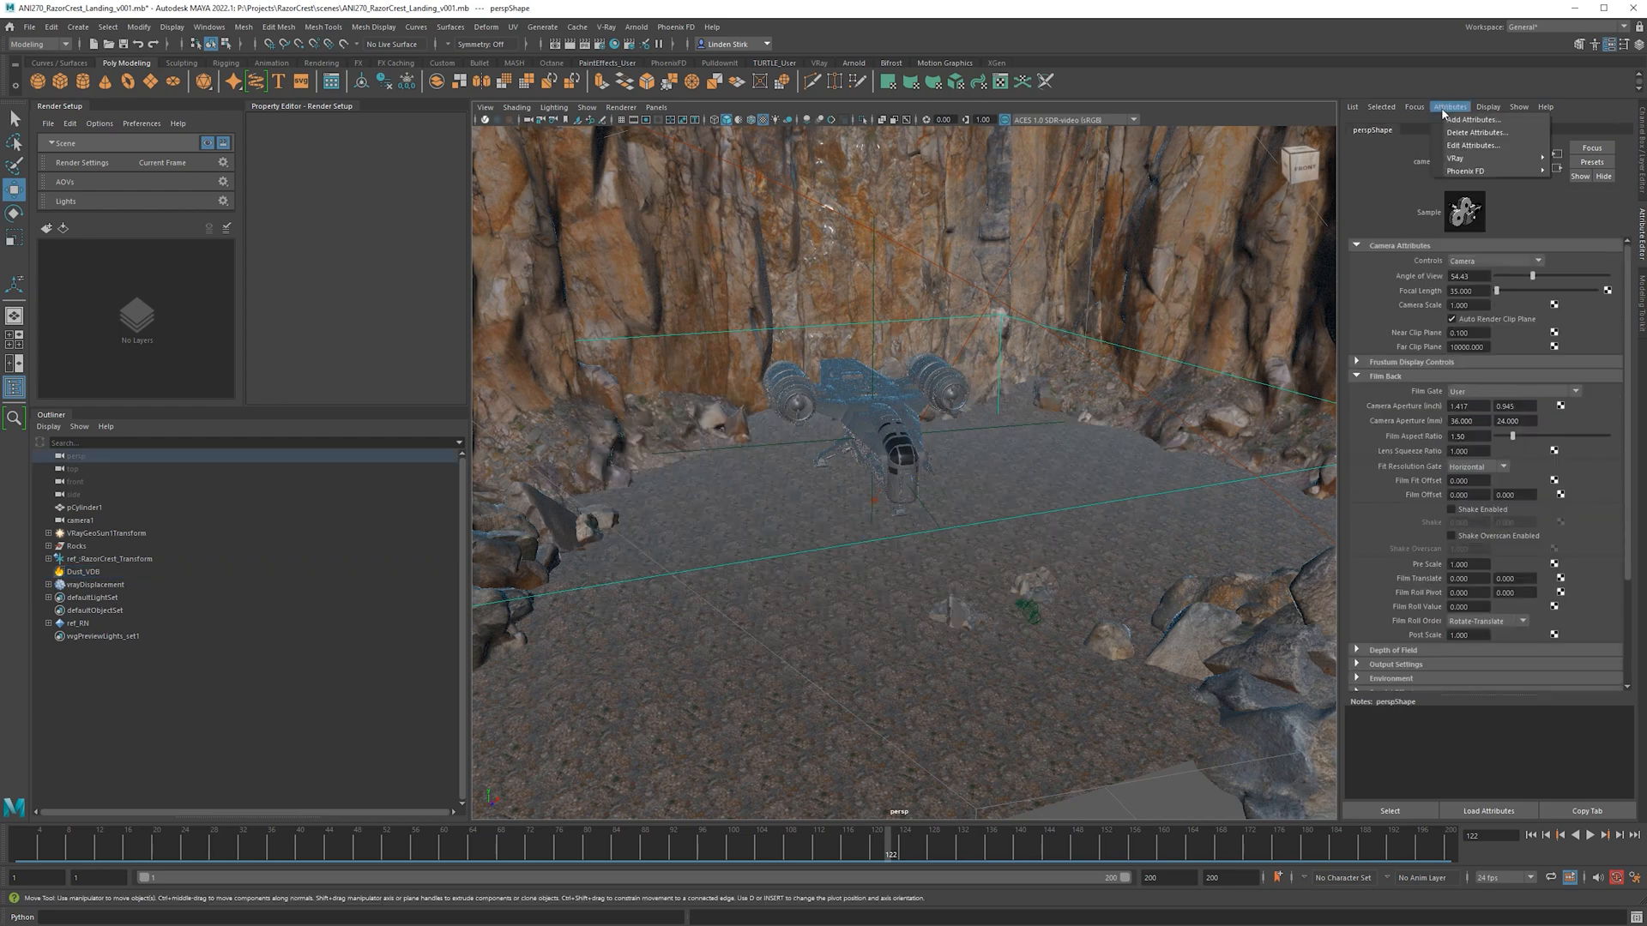
mouse_move(1492, 158)
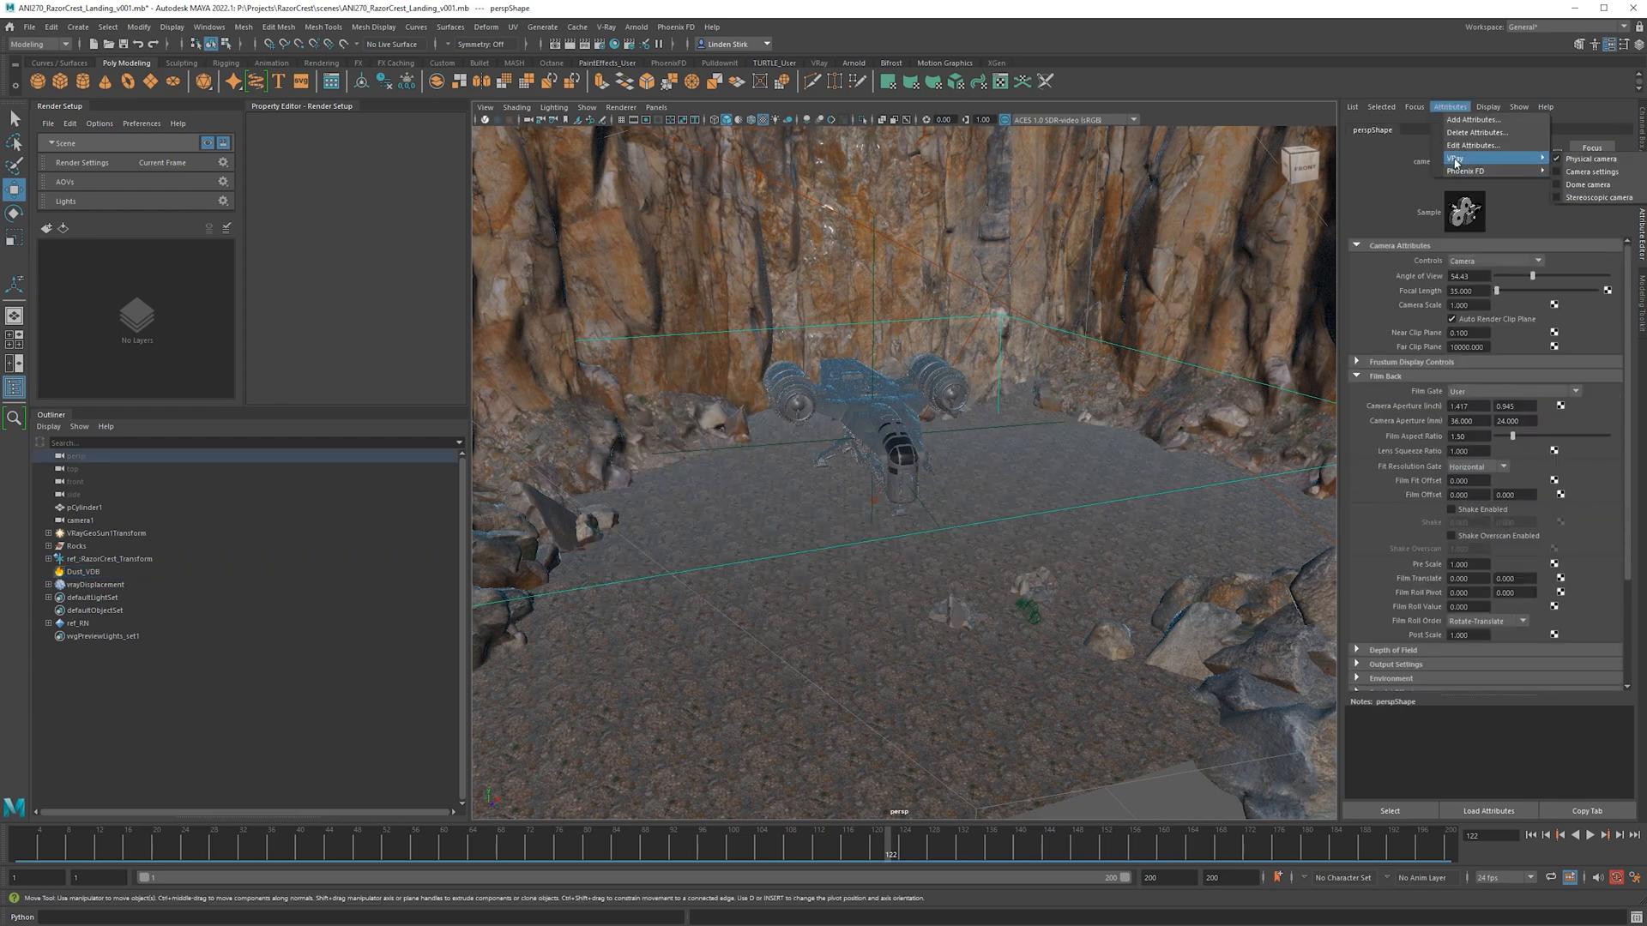
left_click(1592, 171)
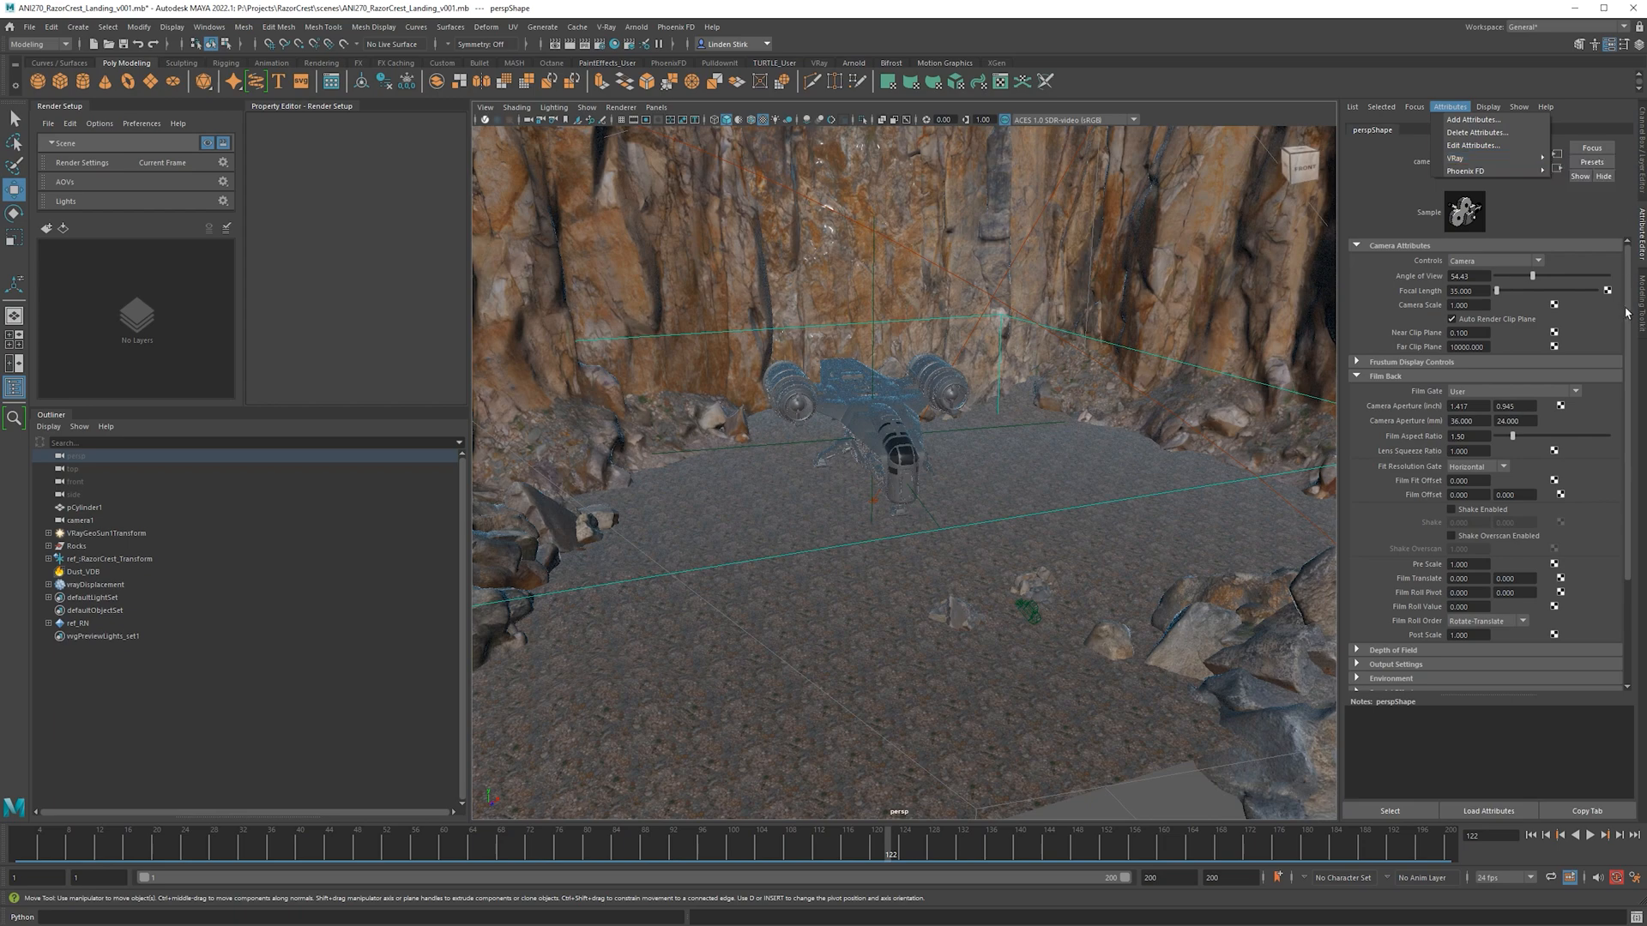
scroll(1606, 499, "down", 2)
left_click(1407, 684)
scroll(1503, 601, "down", 4)
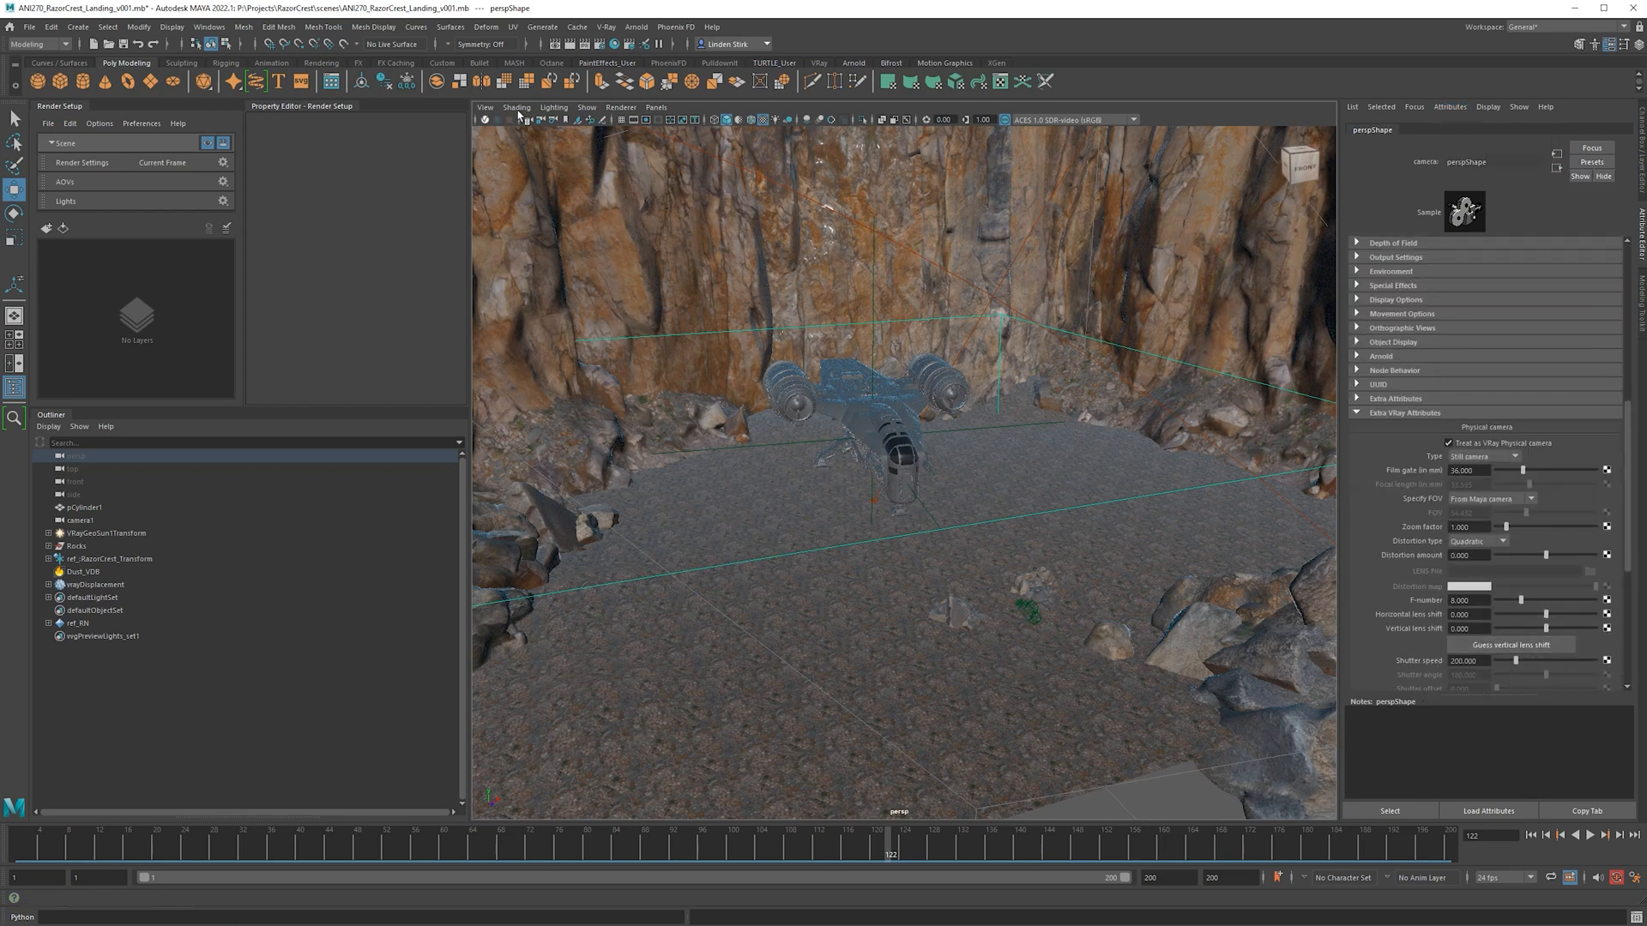
Start an interactive V-Ray render of the perspective view and move the frame buffer clear of the ship in the viewport.
left_click(585, 46)
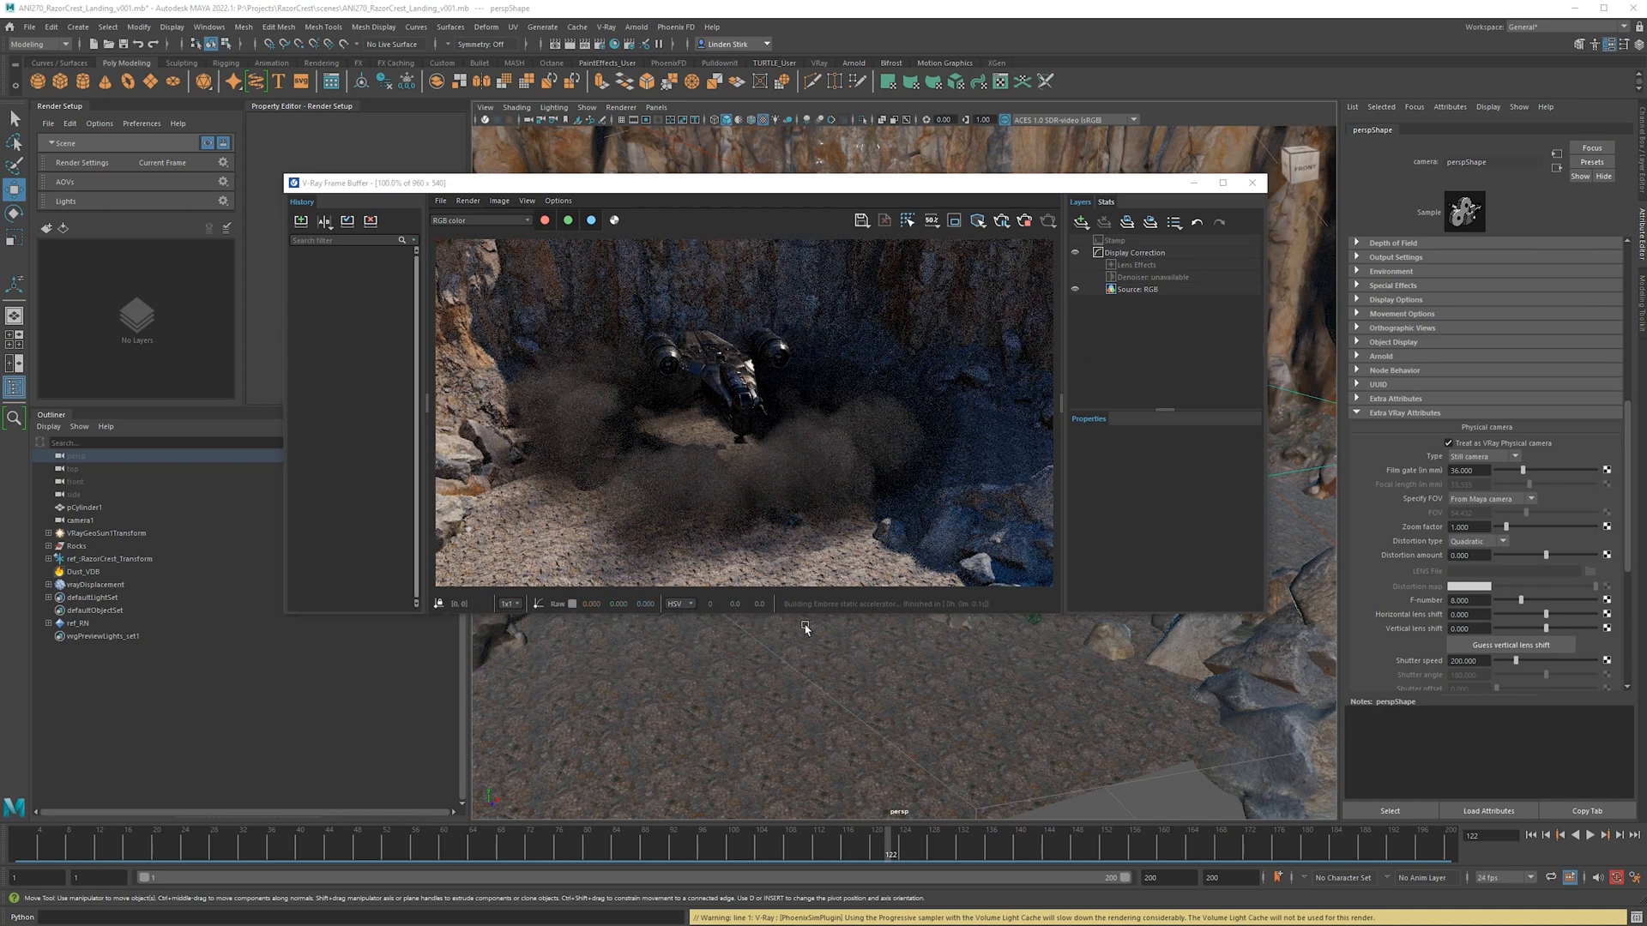
left_click_drag(805, 628, 716, 592, "alt")
left_click_drag(871, 187, 581, 503)
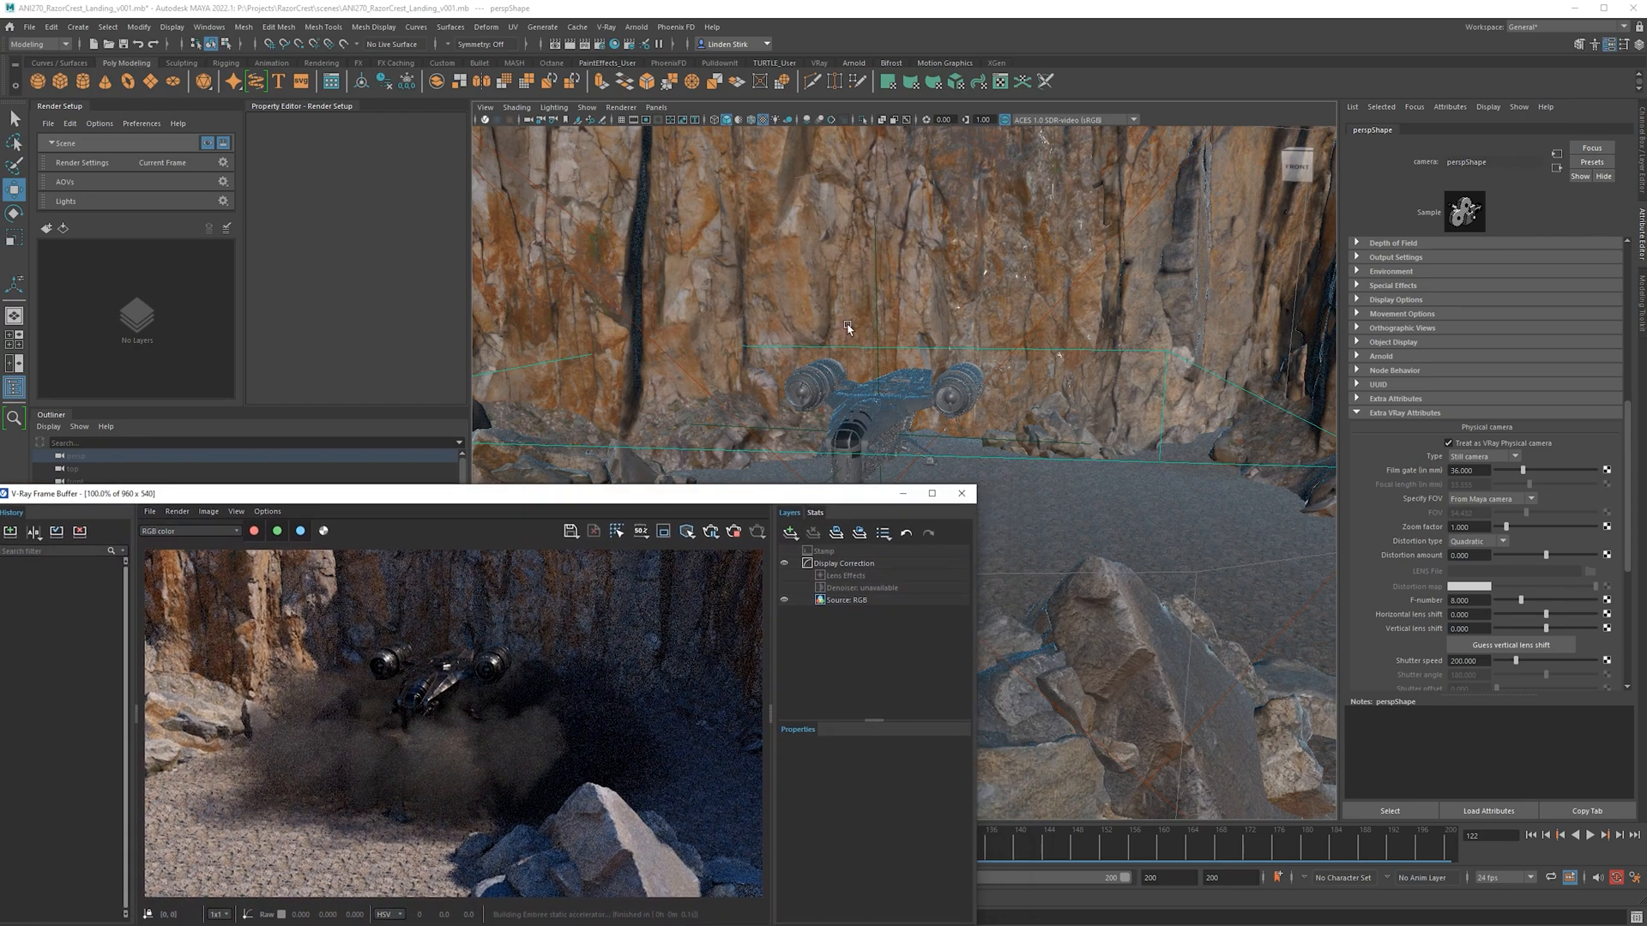
mouse_move(848, 328)
left_mouse_down("alt")
mouse_move(799, 285)
mouse_move(1000, 265)
mouse_move(839, 291)
mouse_move(836, 319)
mouse_move(850, 278)
mouse_move(963, 271)
mouse_move(823, 345)
mouse_move(826, 396)
mouse_move(858, 347)
left_mouse_up("alt")
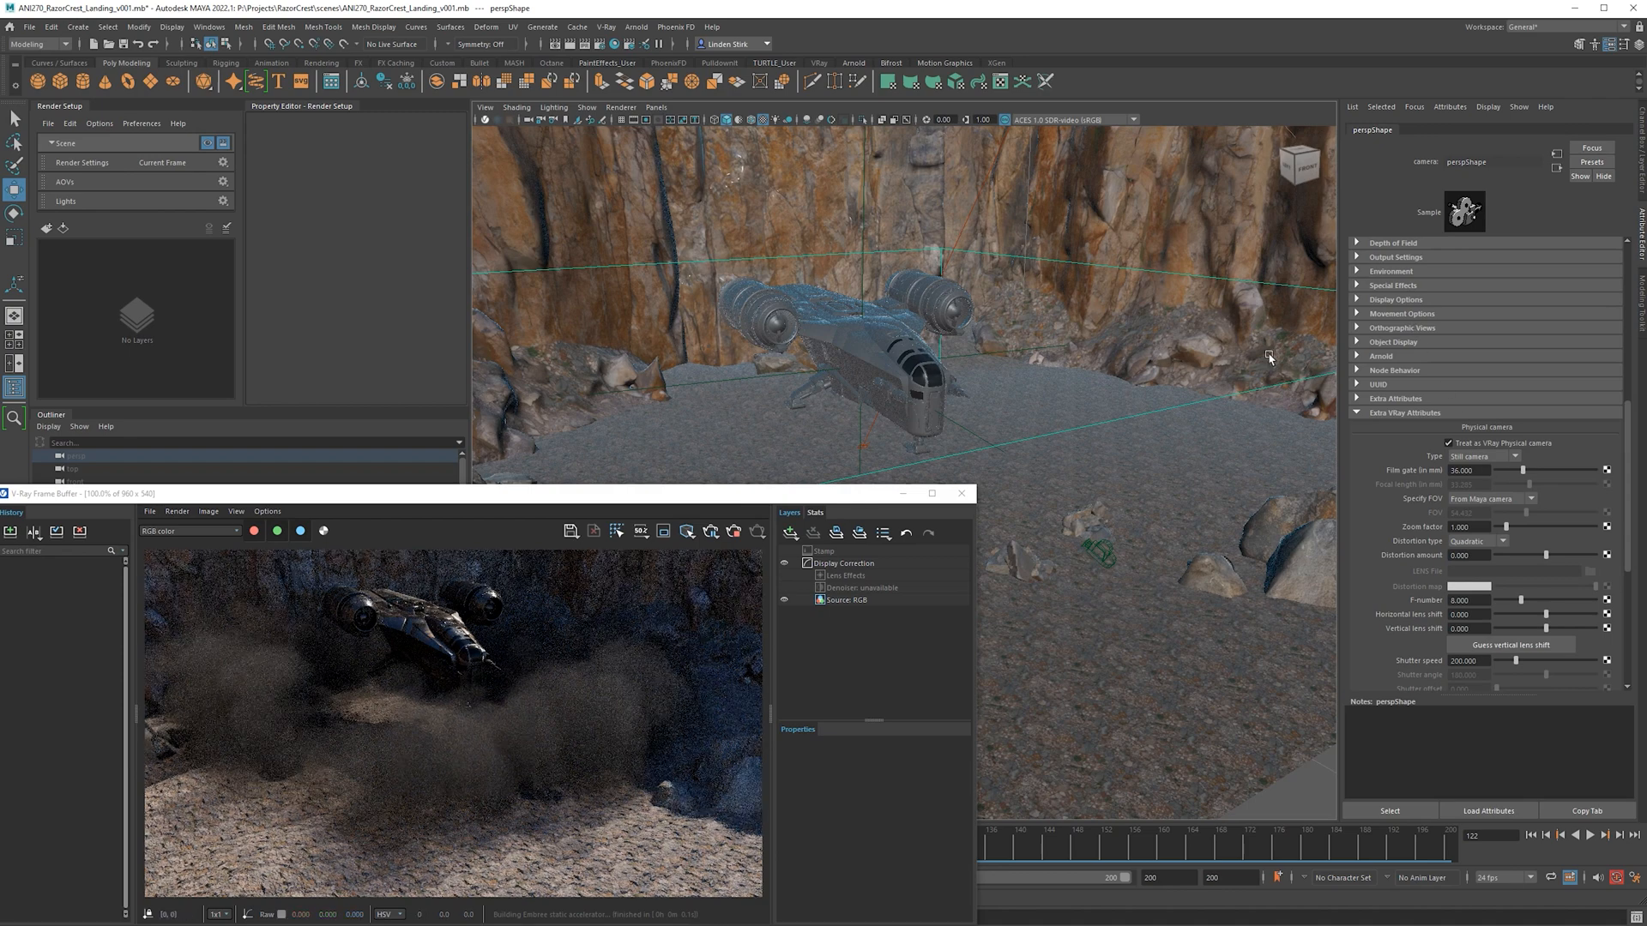
Set the Dust_VDB volume's smoke Constant Color to light orange with hue 22.194, saturation 0.526 and value 1.000, and restart the interactive render.
left_click(1112, 422)
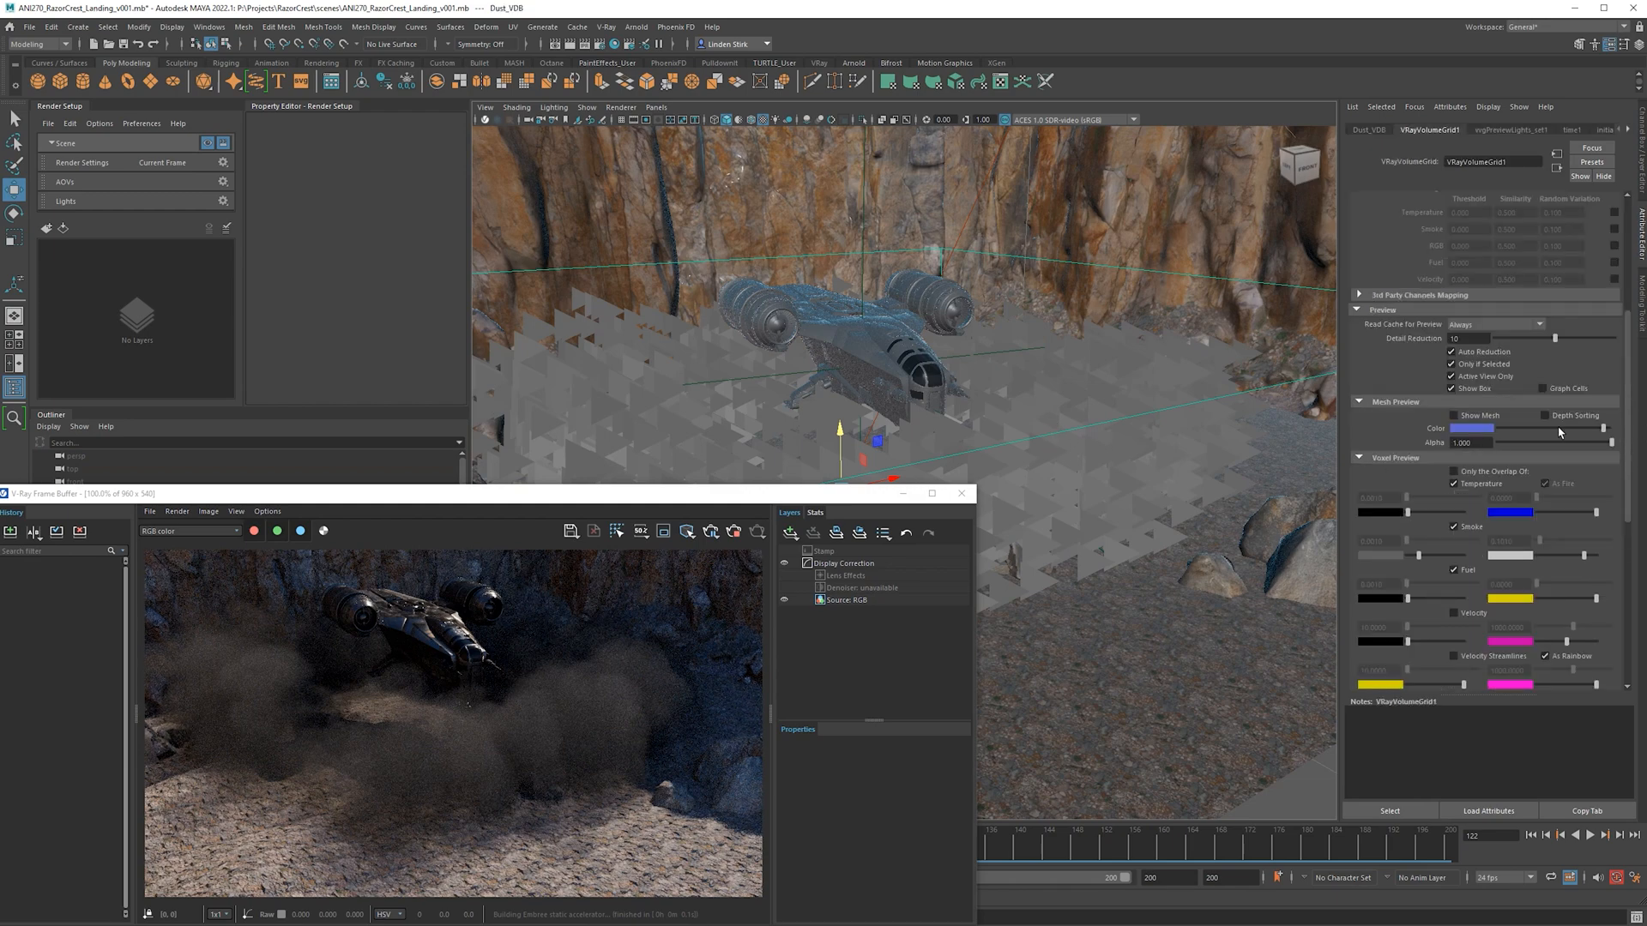
scroll(1403, 629, "down", 5)
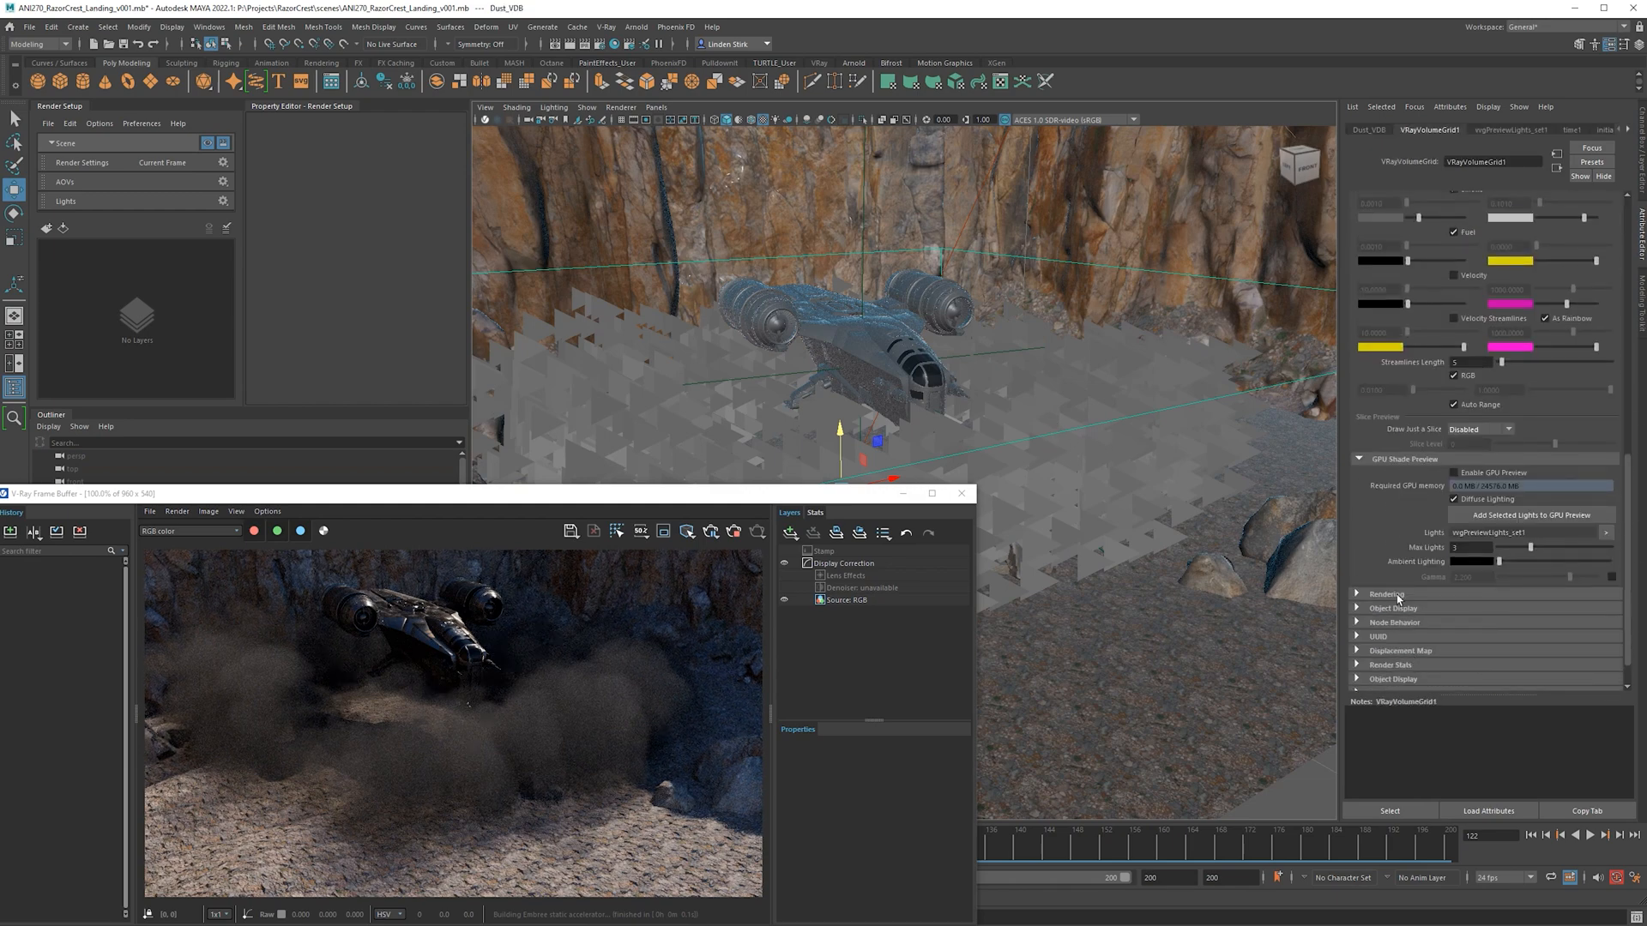
left_click(1421, 596)
scroll(1433, 570, "down", 3)
scroll(1458, 506, "down", 3)
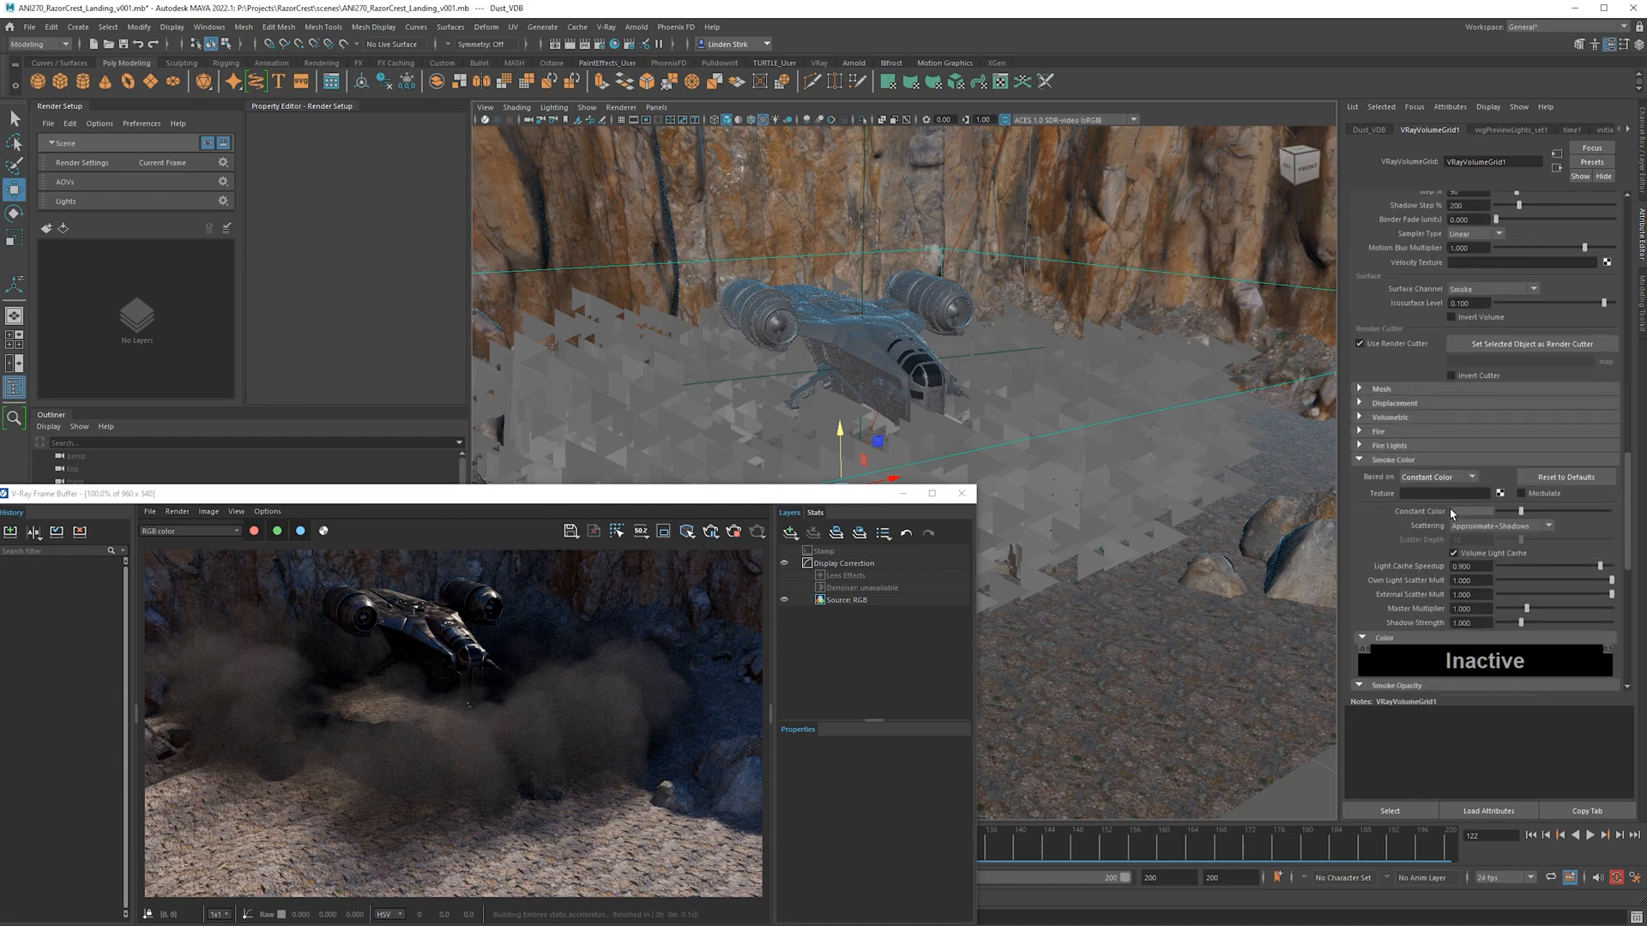
scroll(1406, 532, "down", 1)
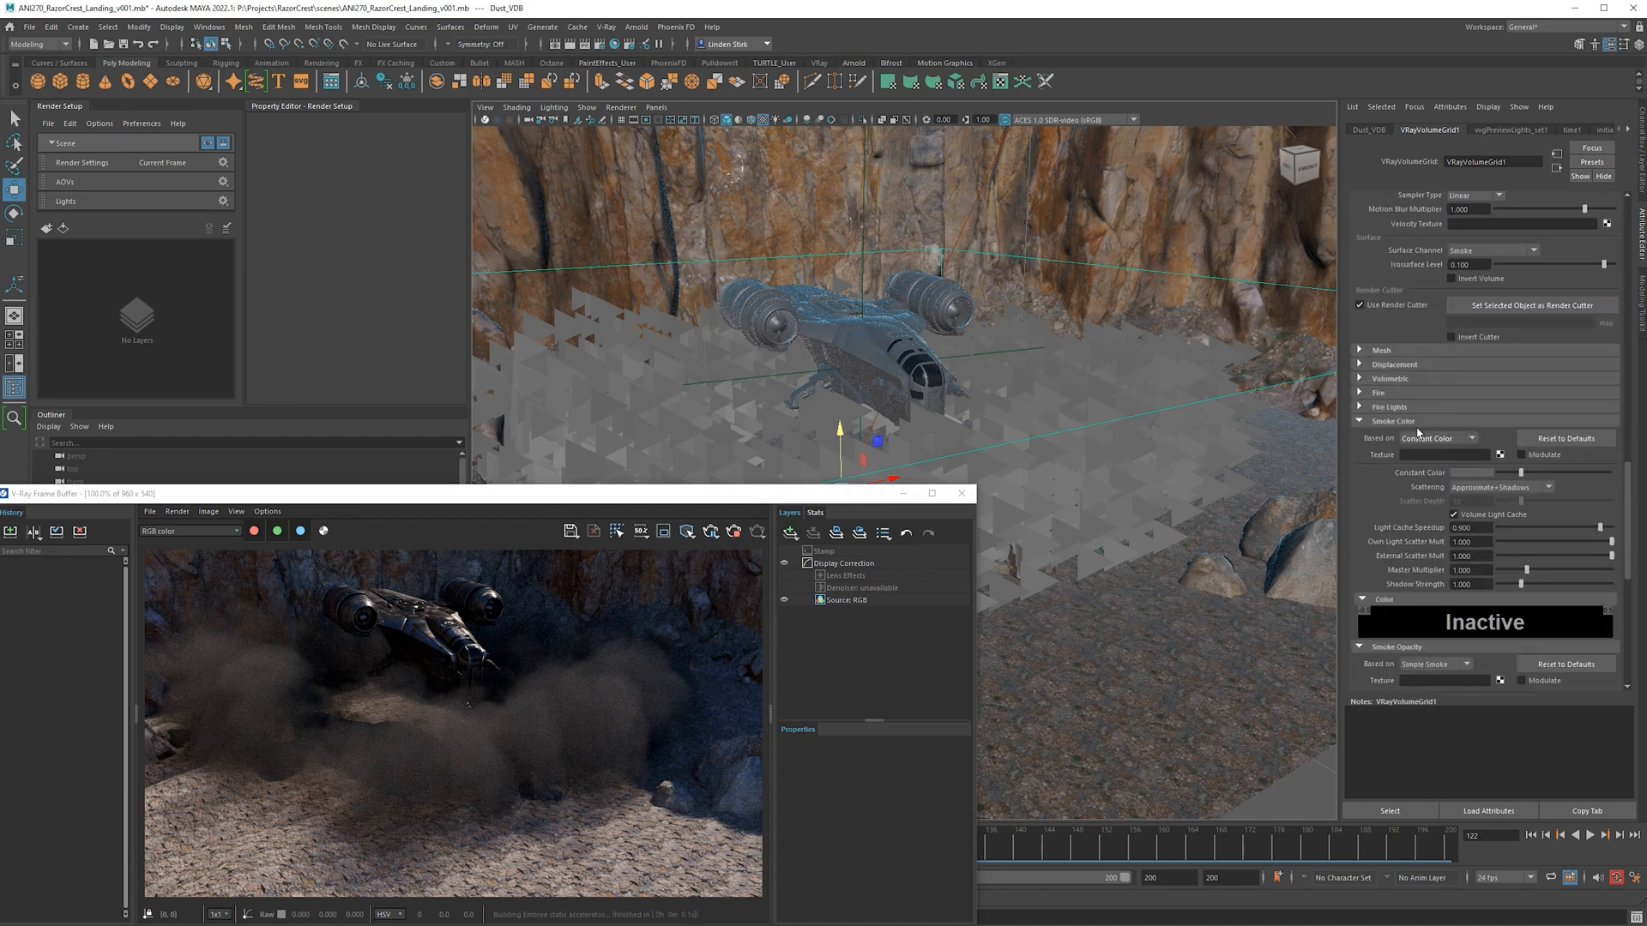
scroll(1416, 442, "down", 2)
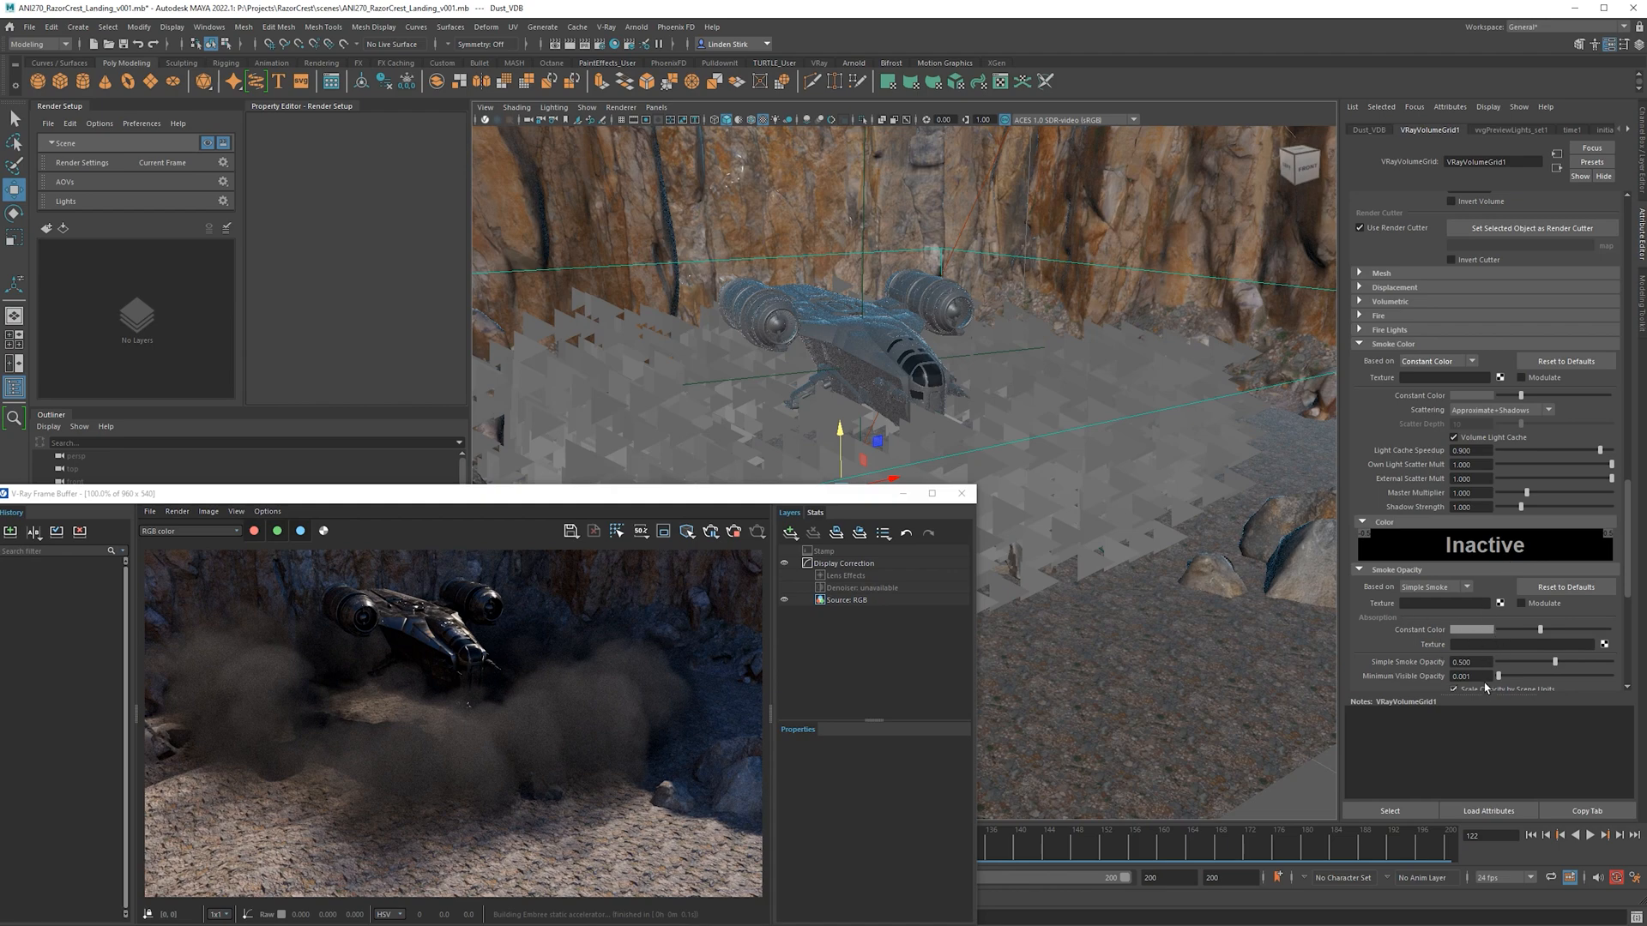
left_click_drag(1479, 663, 1370, 668)
left_click(1466, 399)
left_click_drag(1533, 418, 1575, 434)
left_click_drag(1463, 447, 1448, 445)
left_click(734, 534)
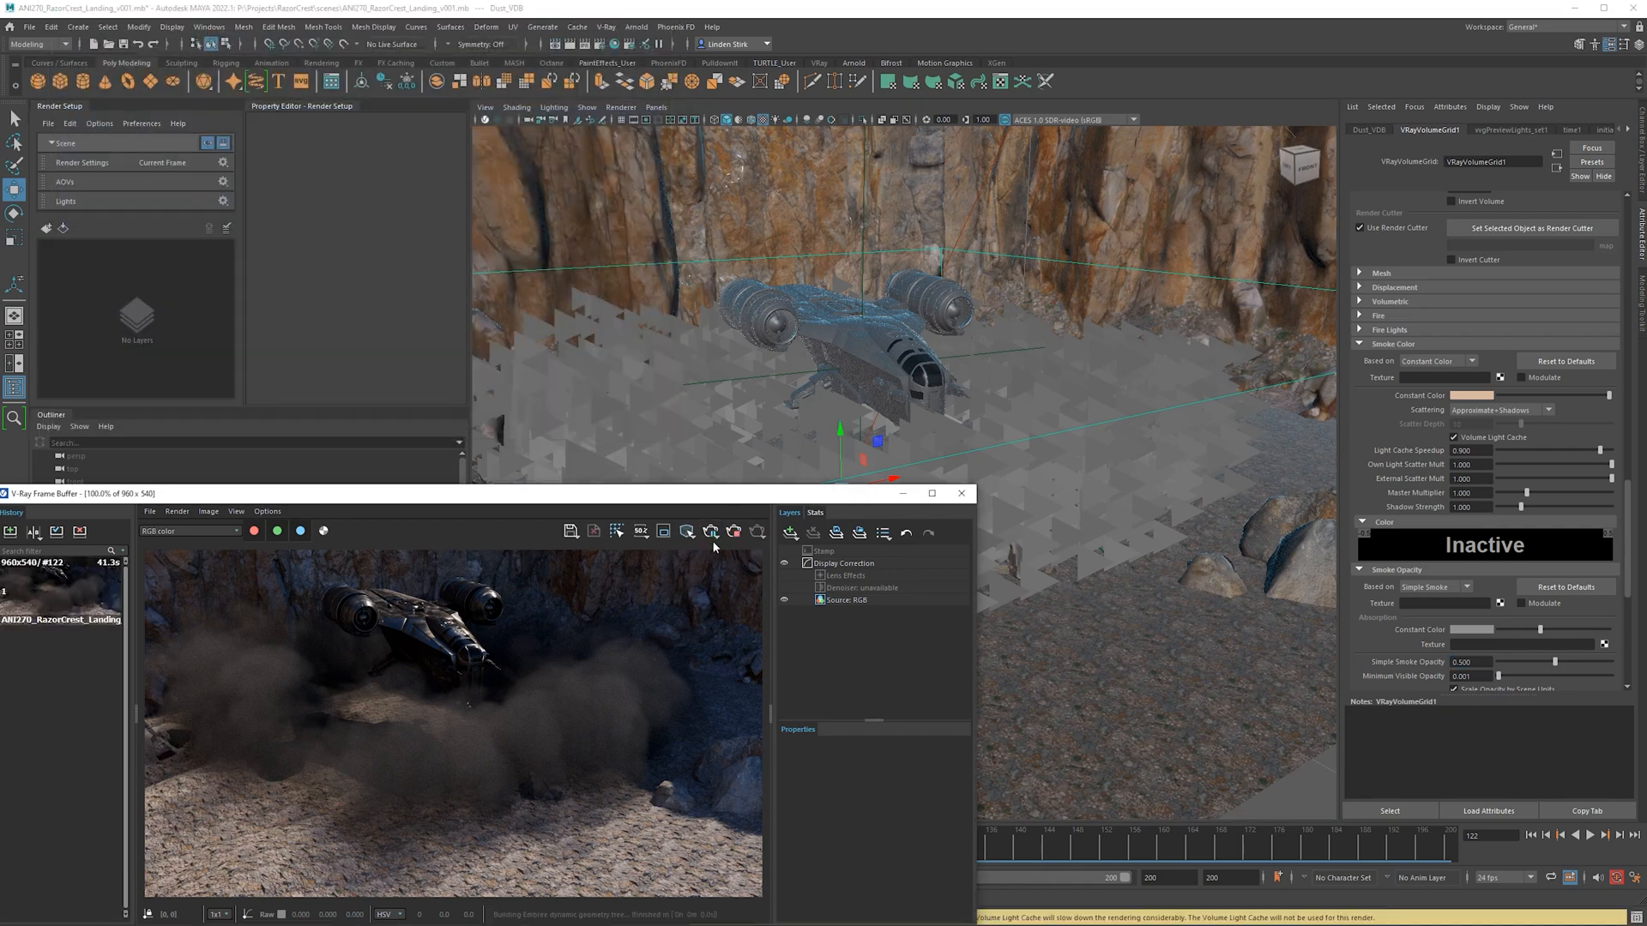
Darken the dust's smoke Constant Color to saturation 0.410 and value 0.527, and restart the interactive render.
left_click(1468, 396)
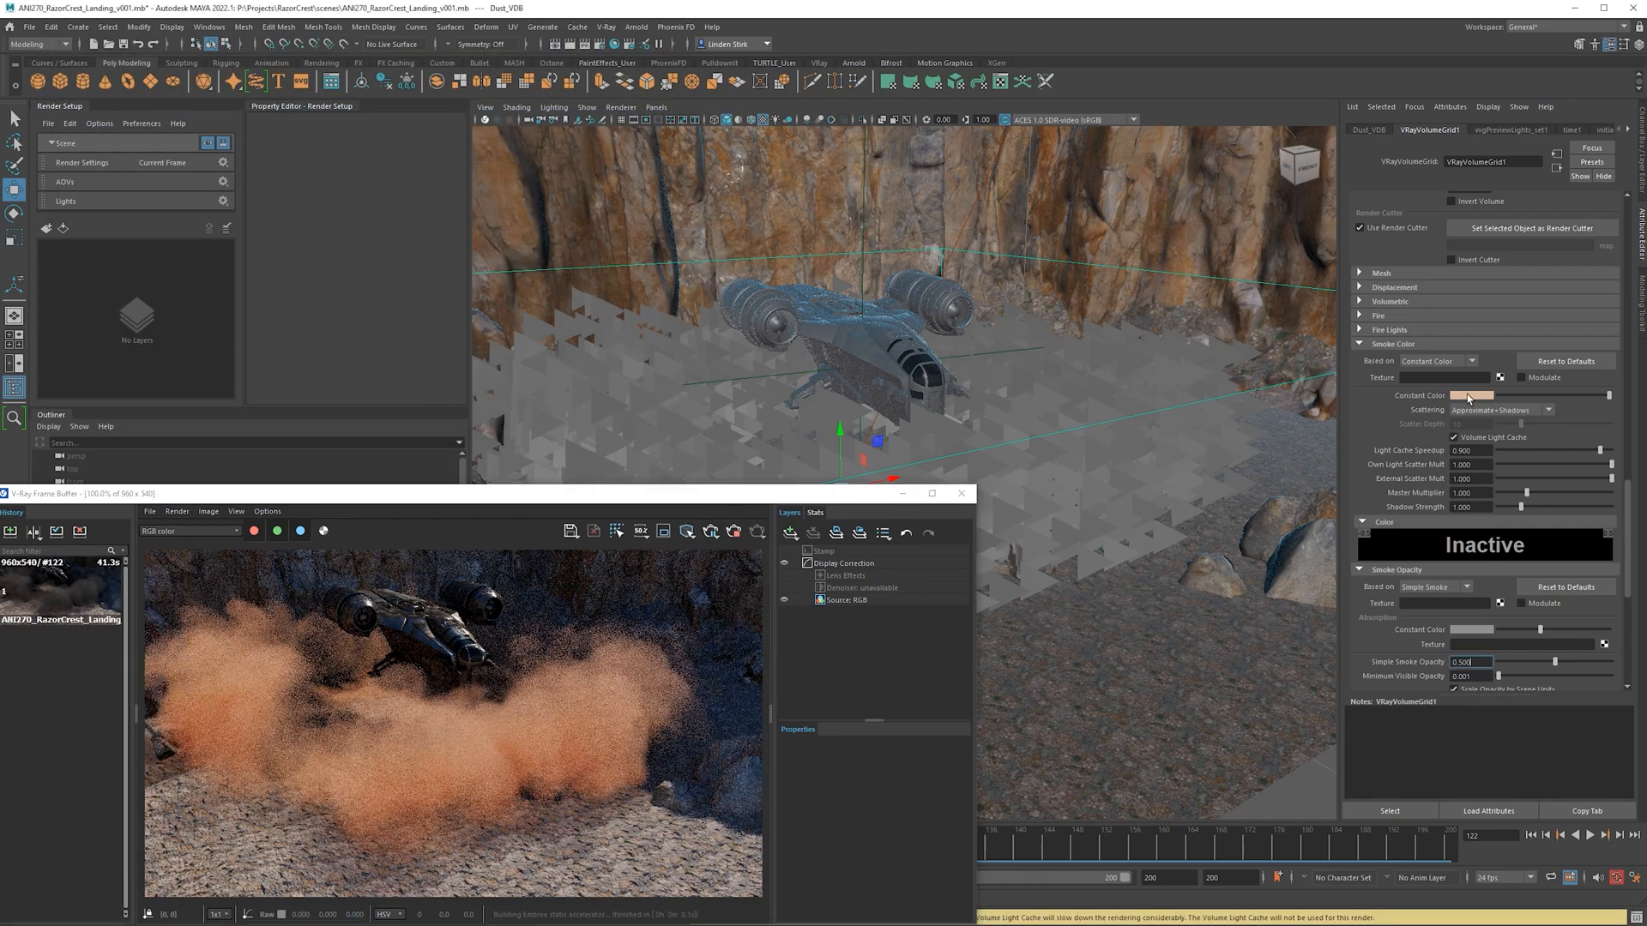
left_click(1476, 396)
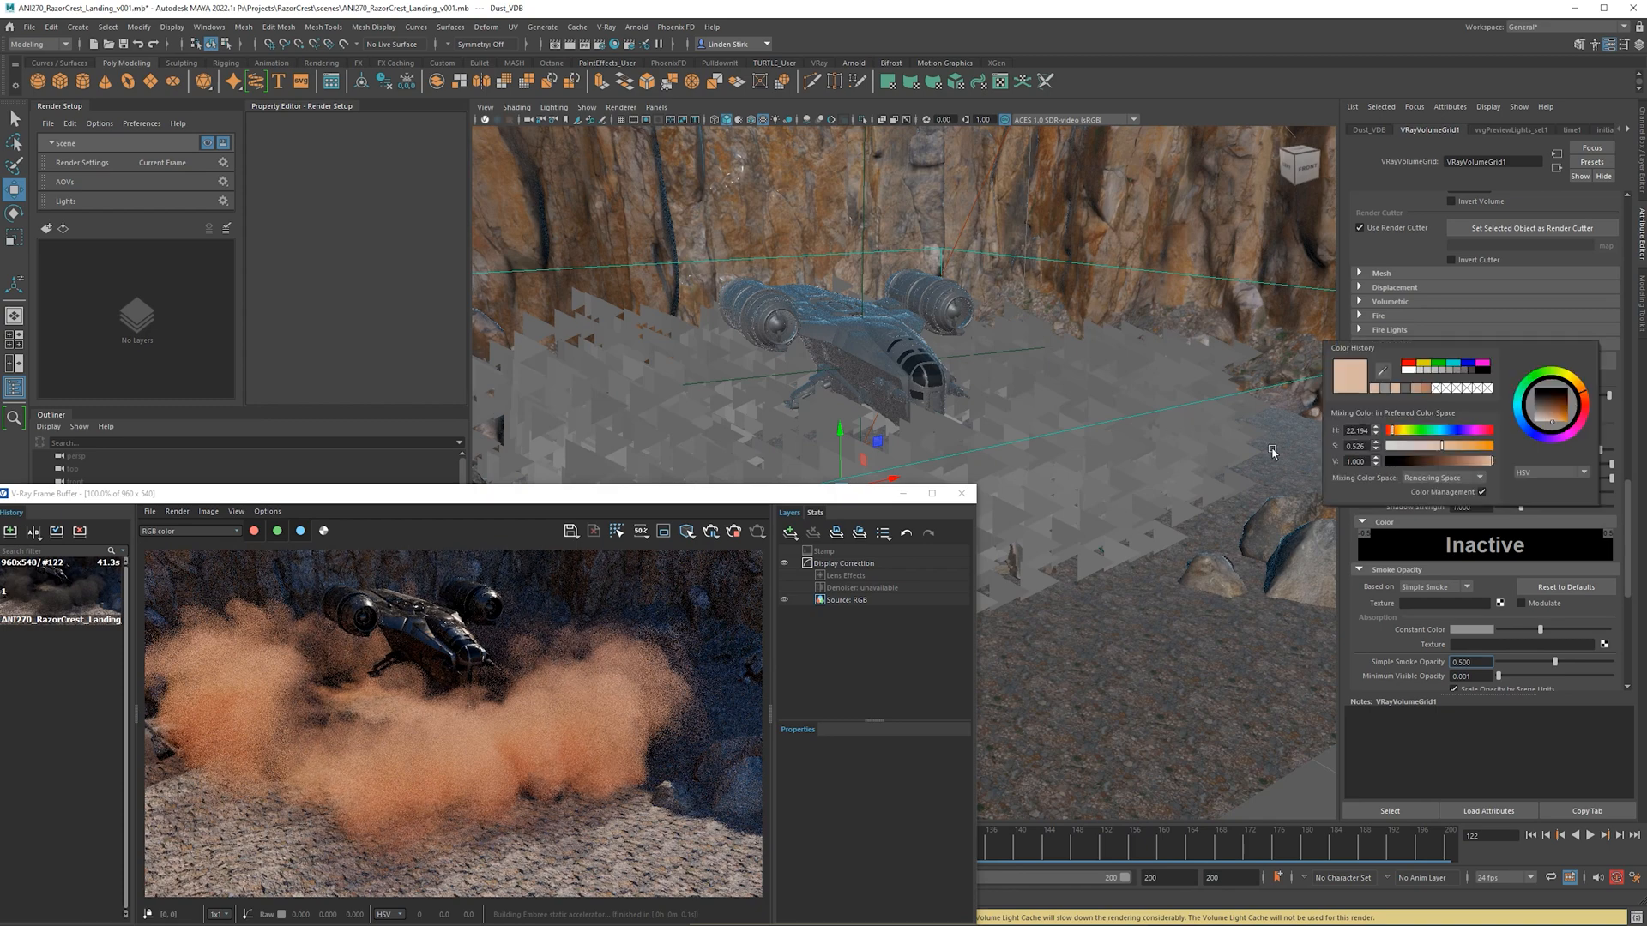
left_click(1477, 397)
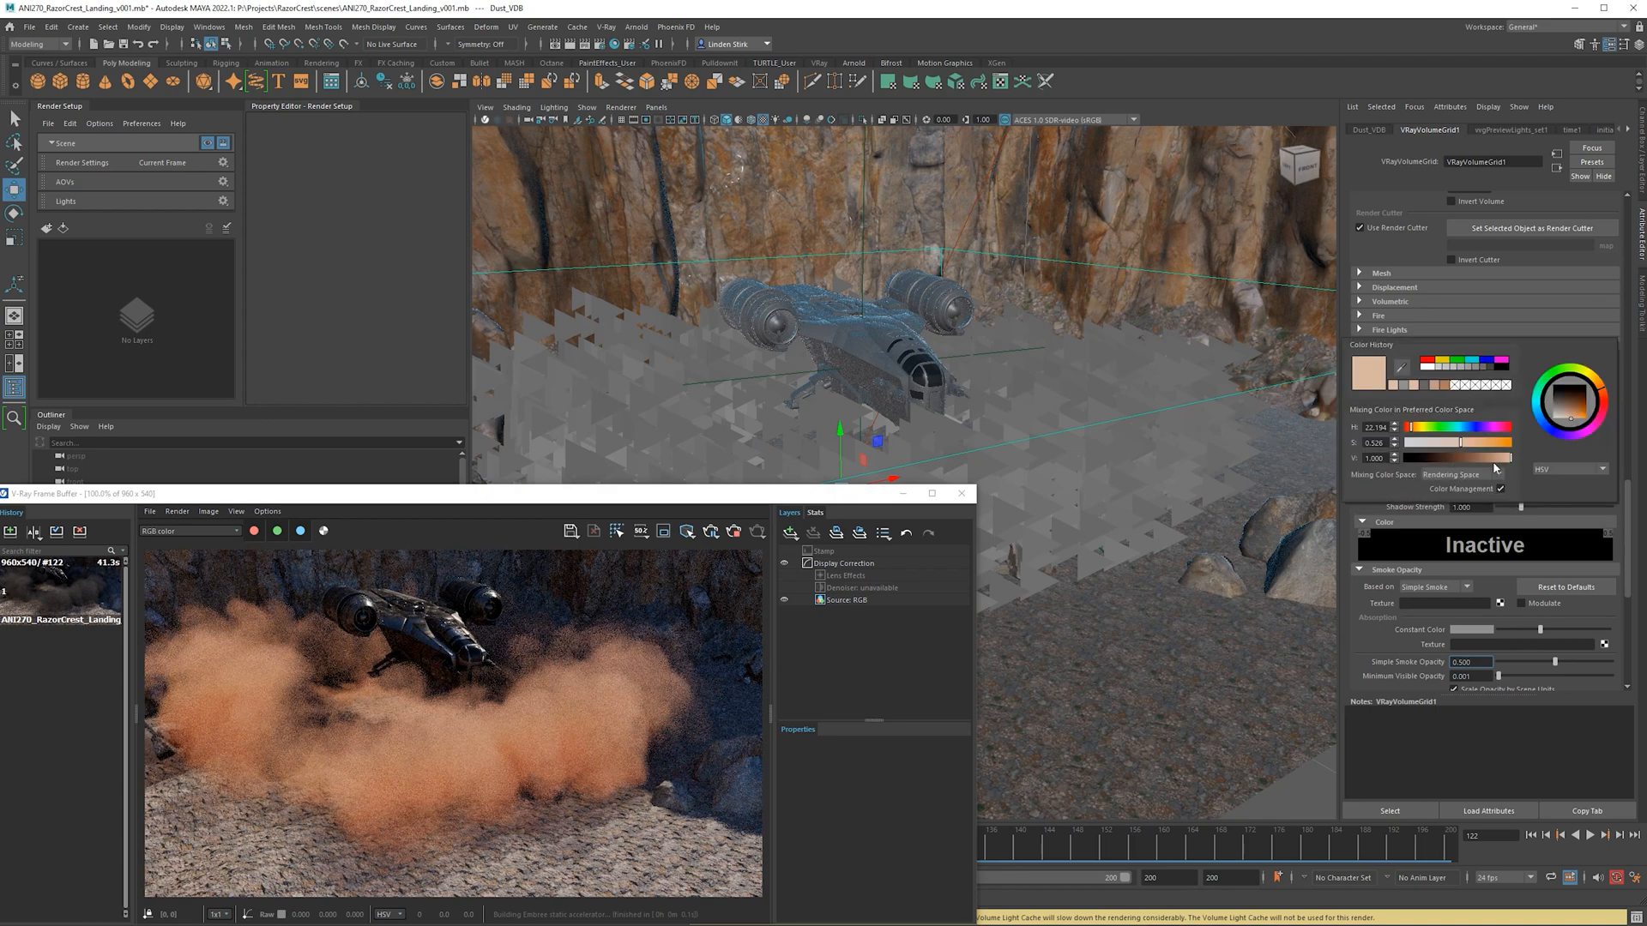
left_click_drag(1492, 459, 1443, 445)
left_click(728, 537)
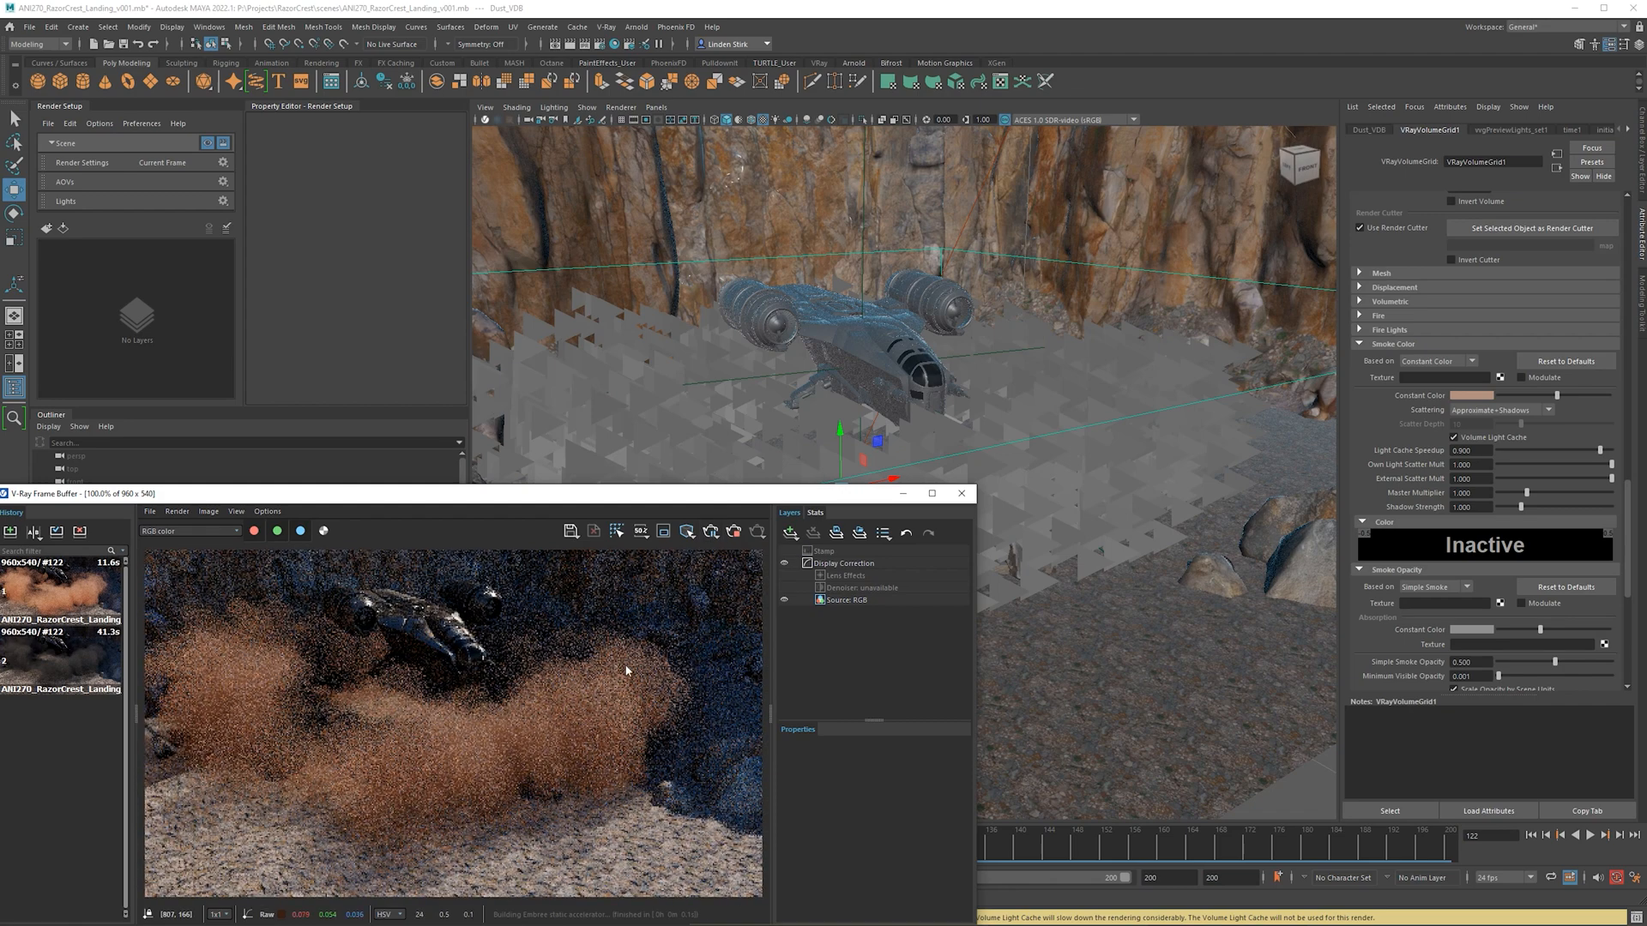
Try brightening the dust's smoke Constant Color to a value of 0.767 in the interactive render, and undo the color change.
scroll(512, 698, "down", 3)
scroll(511, 698, "up", 3)
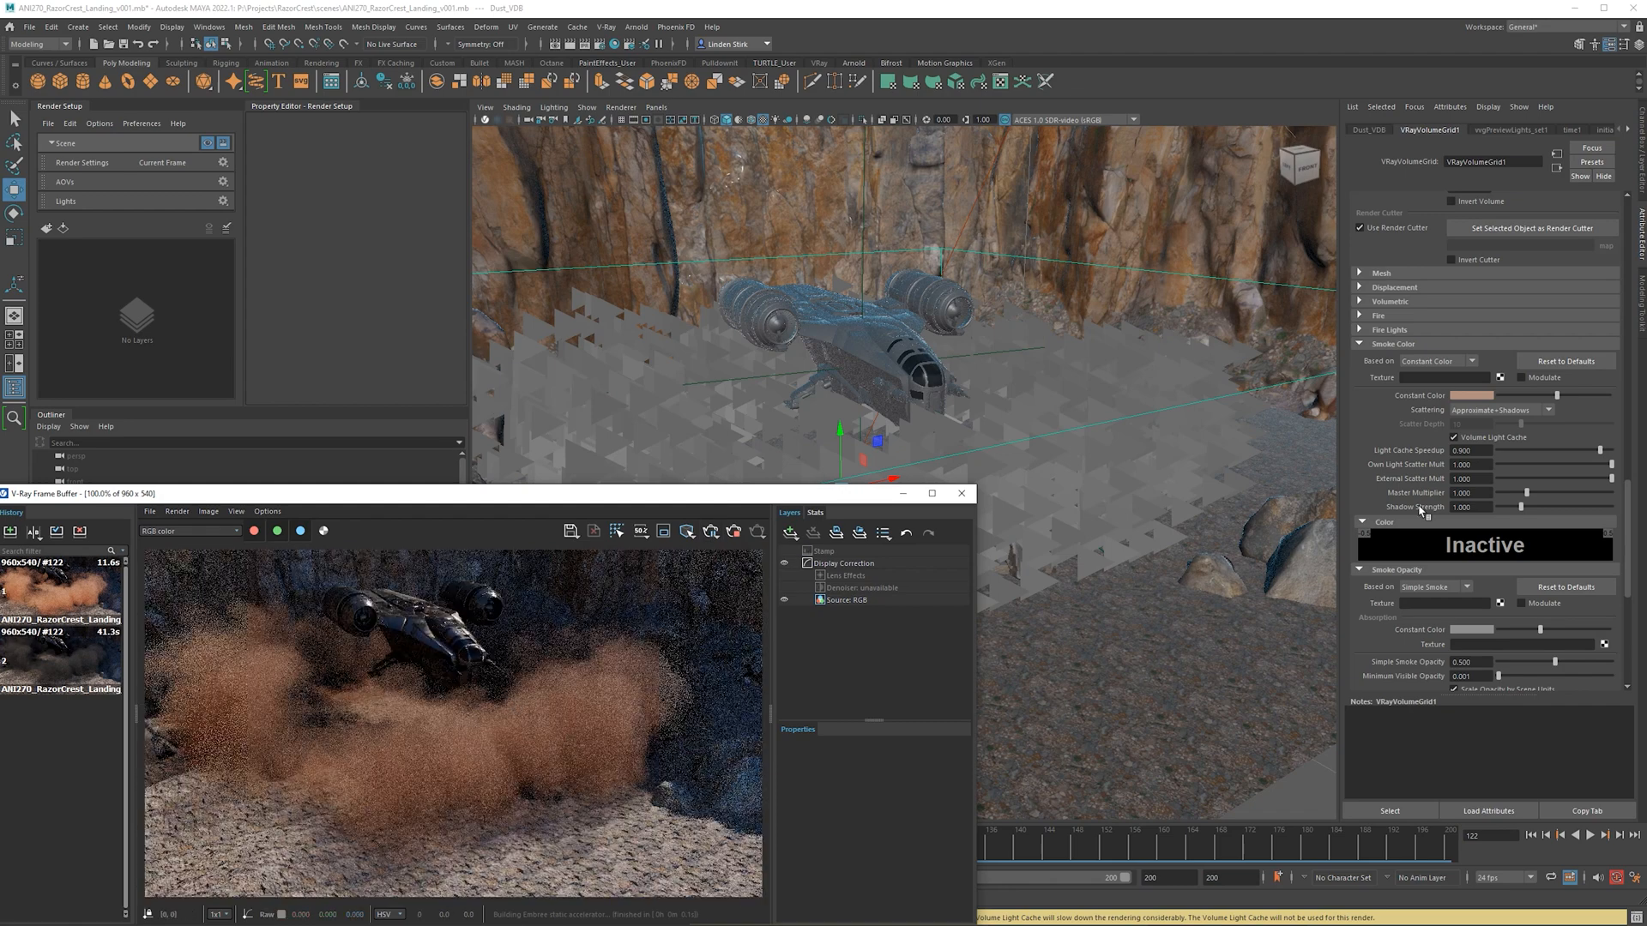
left_click(1472, 395)
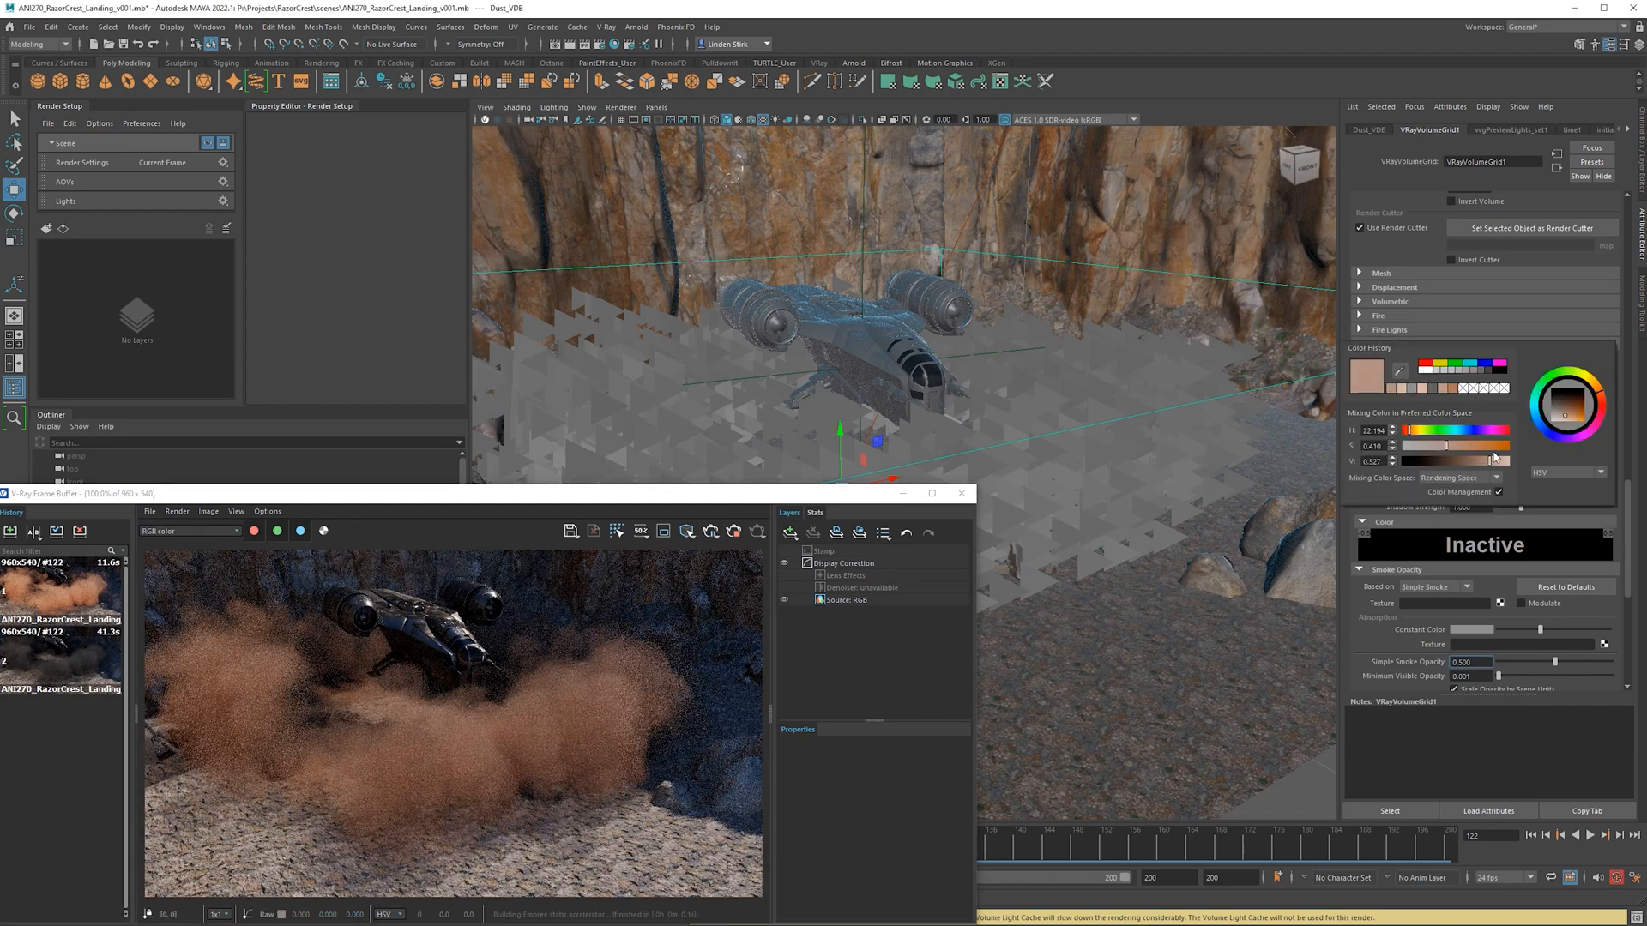
left_click_drag(1492, 463, 1501, 465)
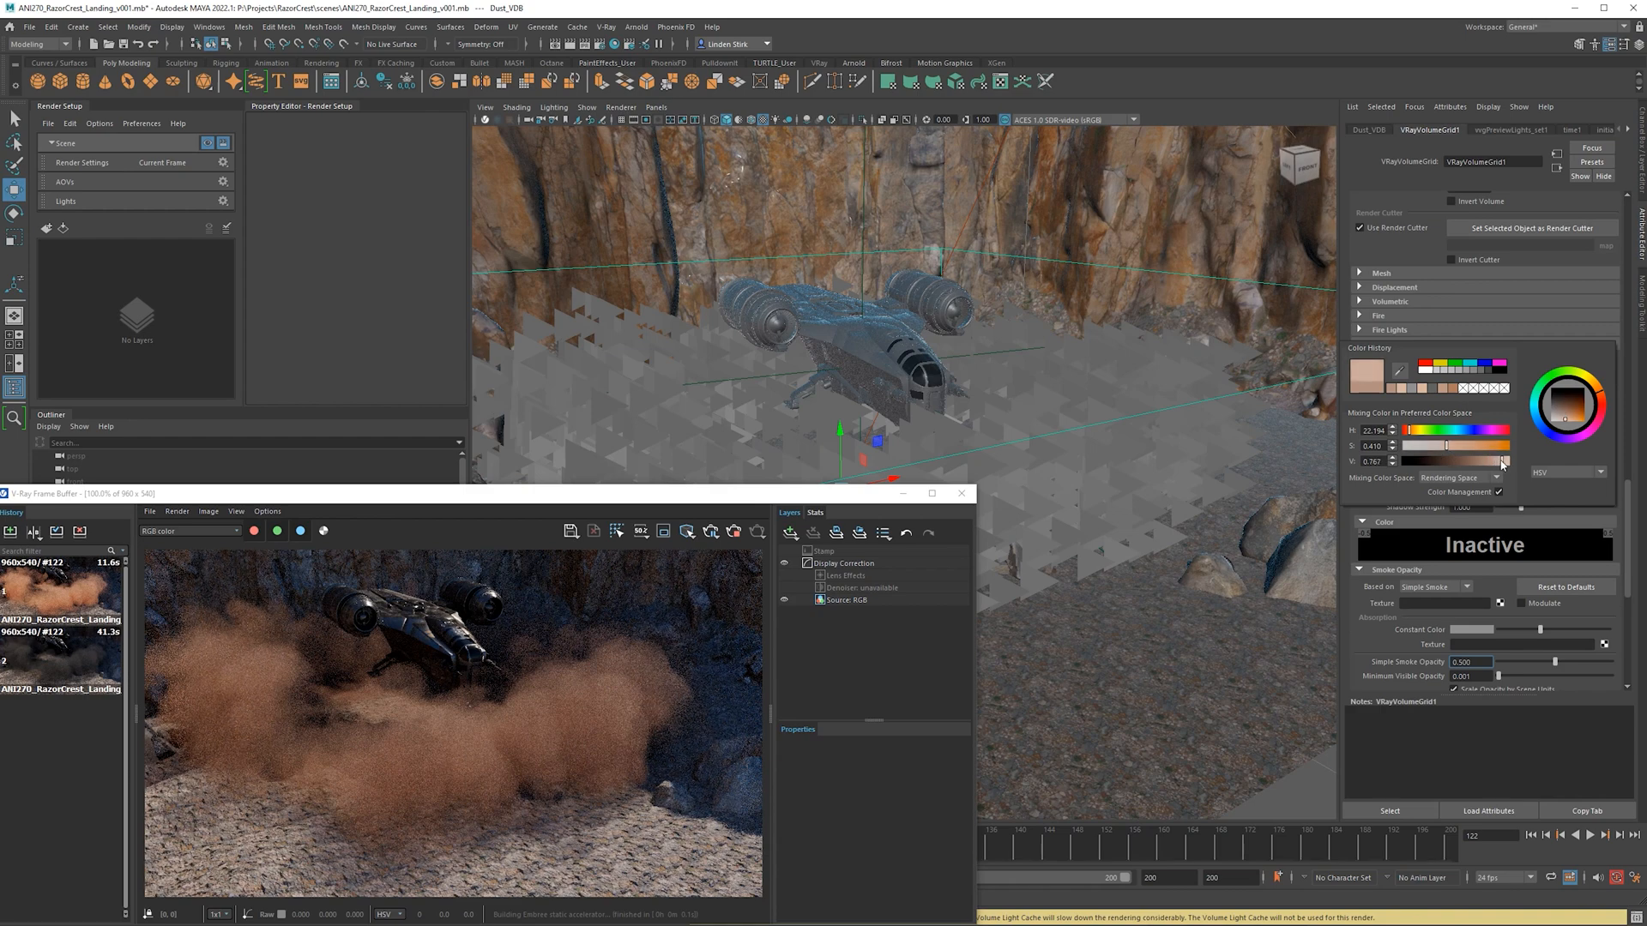
left_click(714, 533)
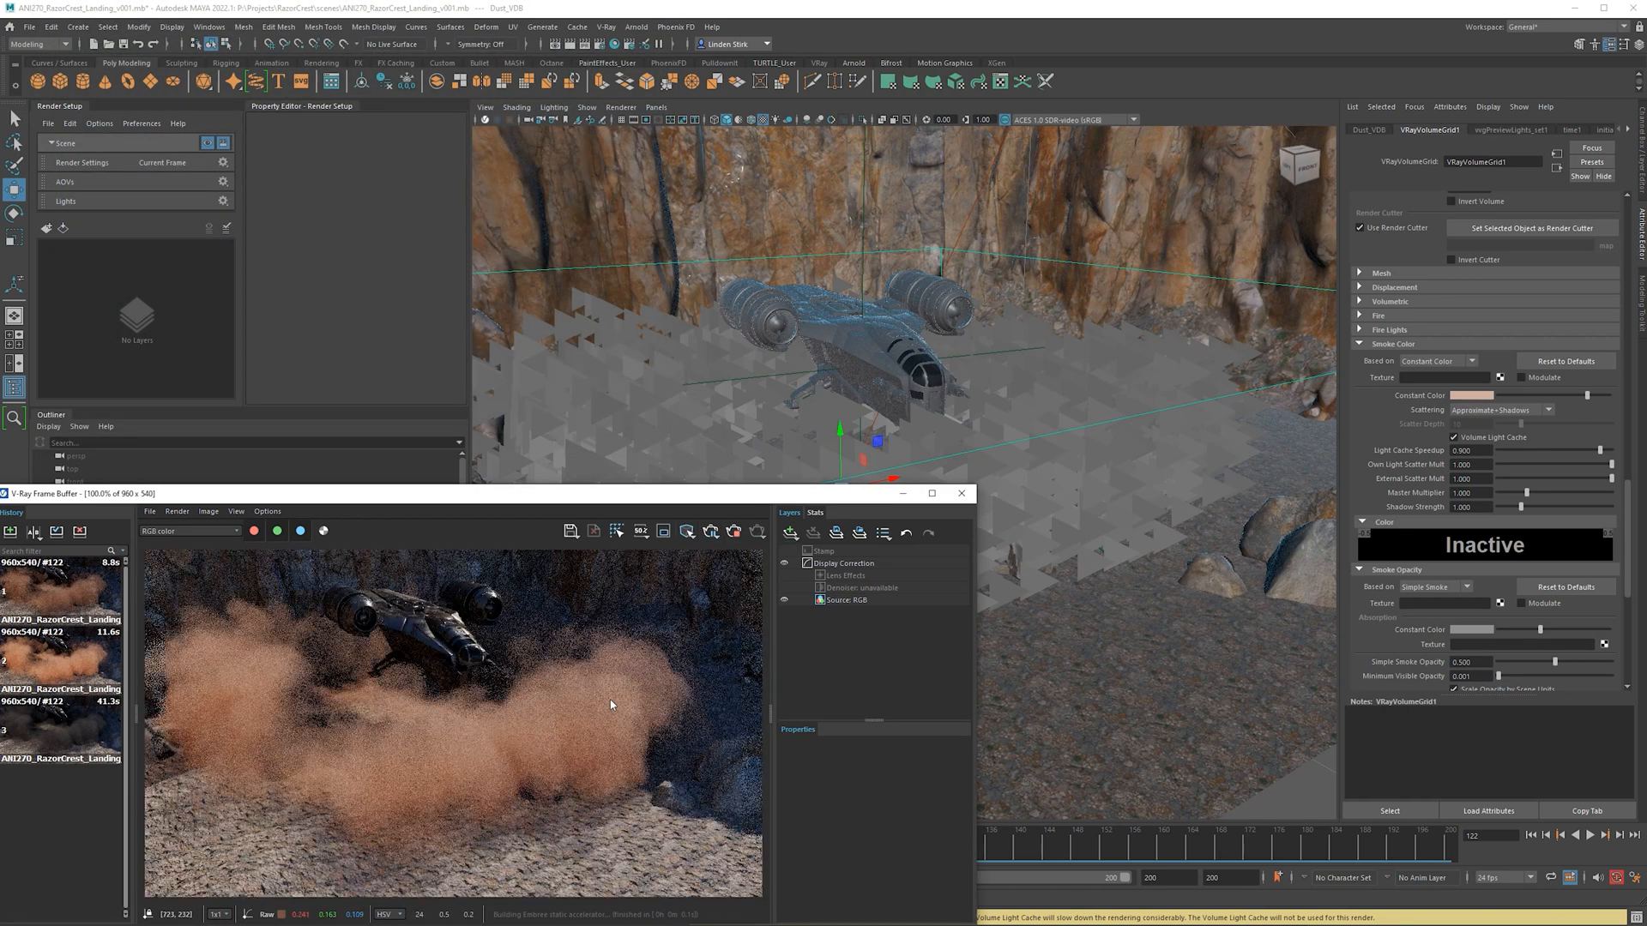
left_click(1004, 337)
key("ctrl+z")
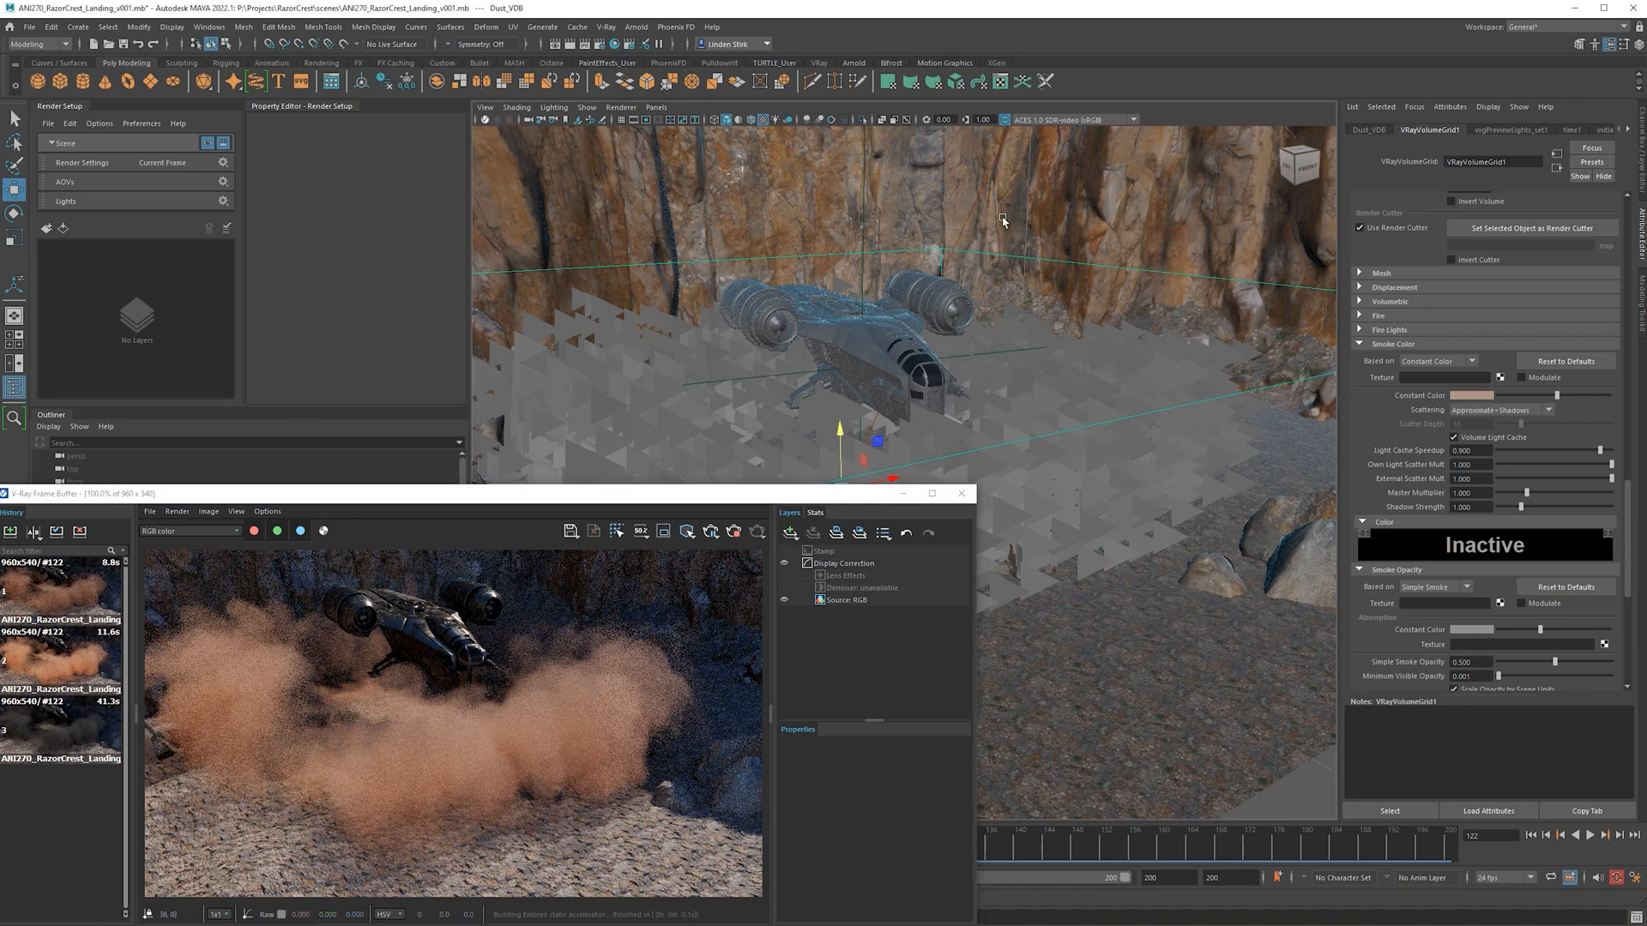
Examine the colored dust around the ship in the interactive render from high, low and side angles.
left_click_drag(992, 231, 889, 368, "alt")
scroll(889, 368, "down", 4)
scroll(546, 625, "up", 1)
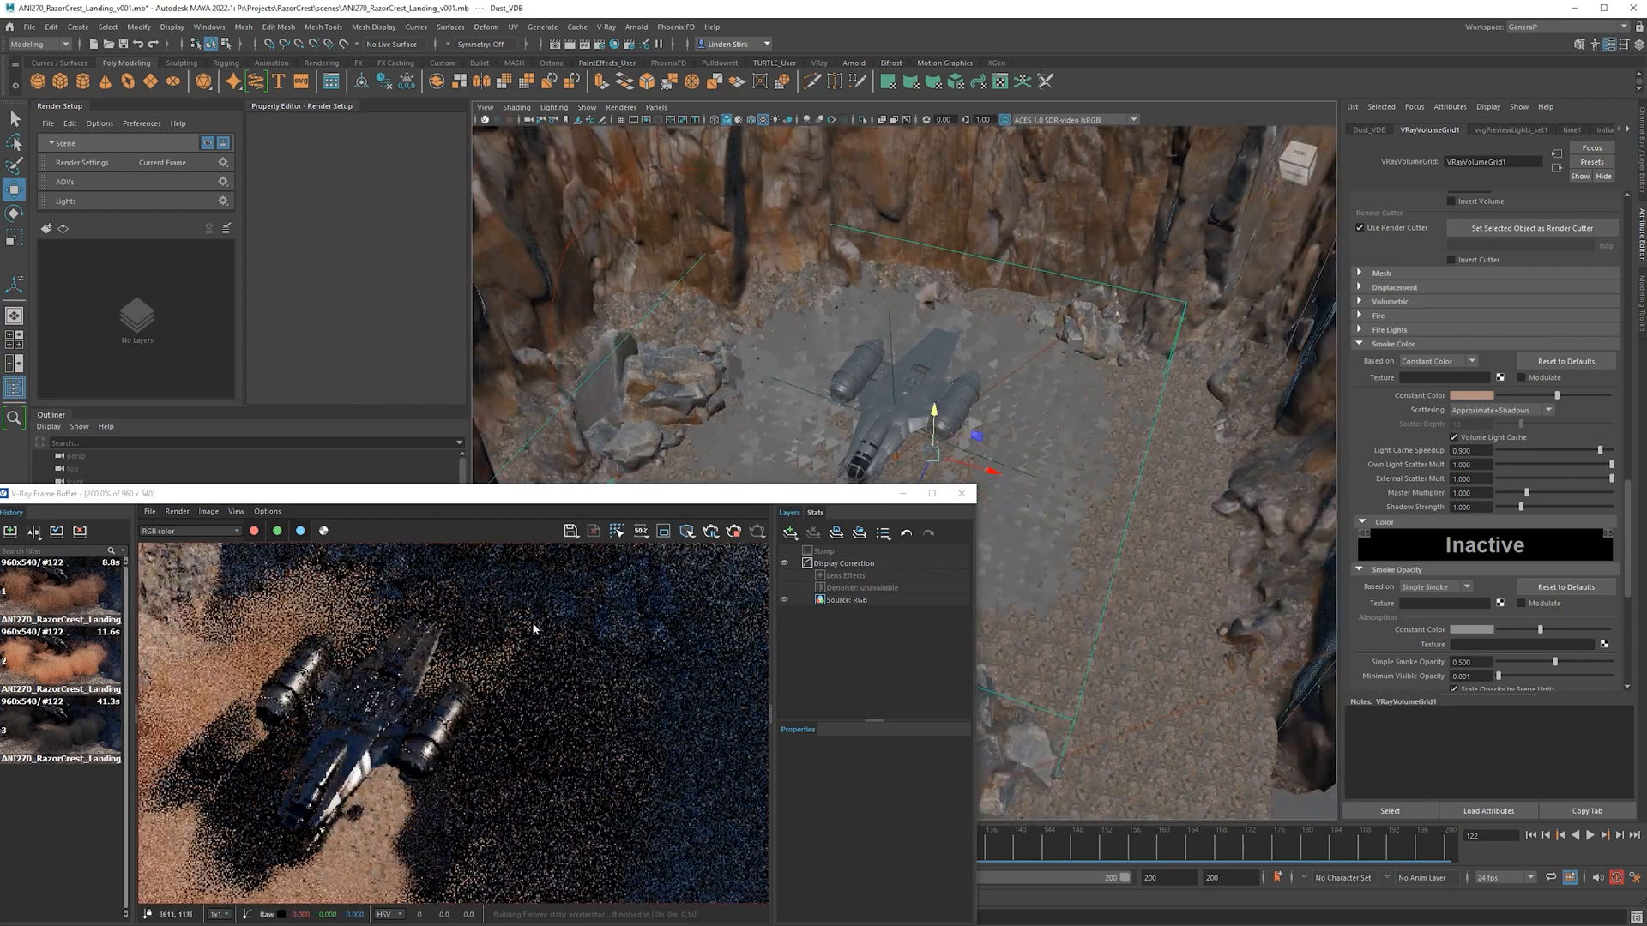
scroll(567, 619, "down", 1)
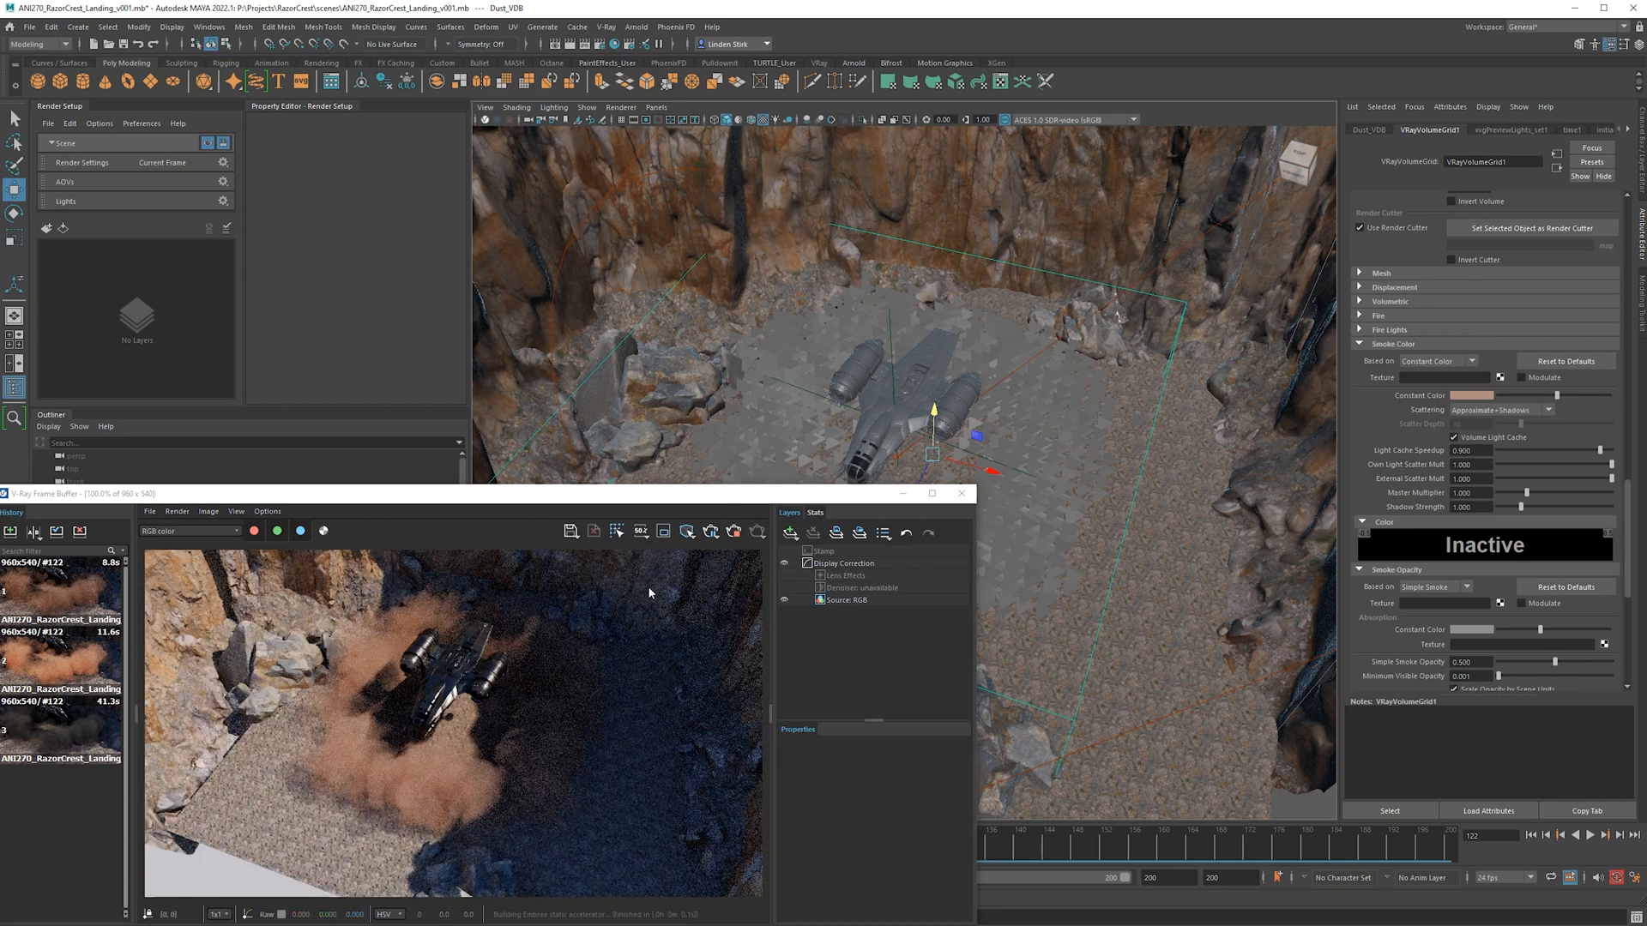
left_click_drag(787, 370, 852, 348, "alt")
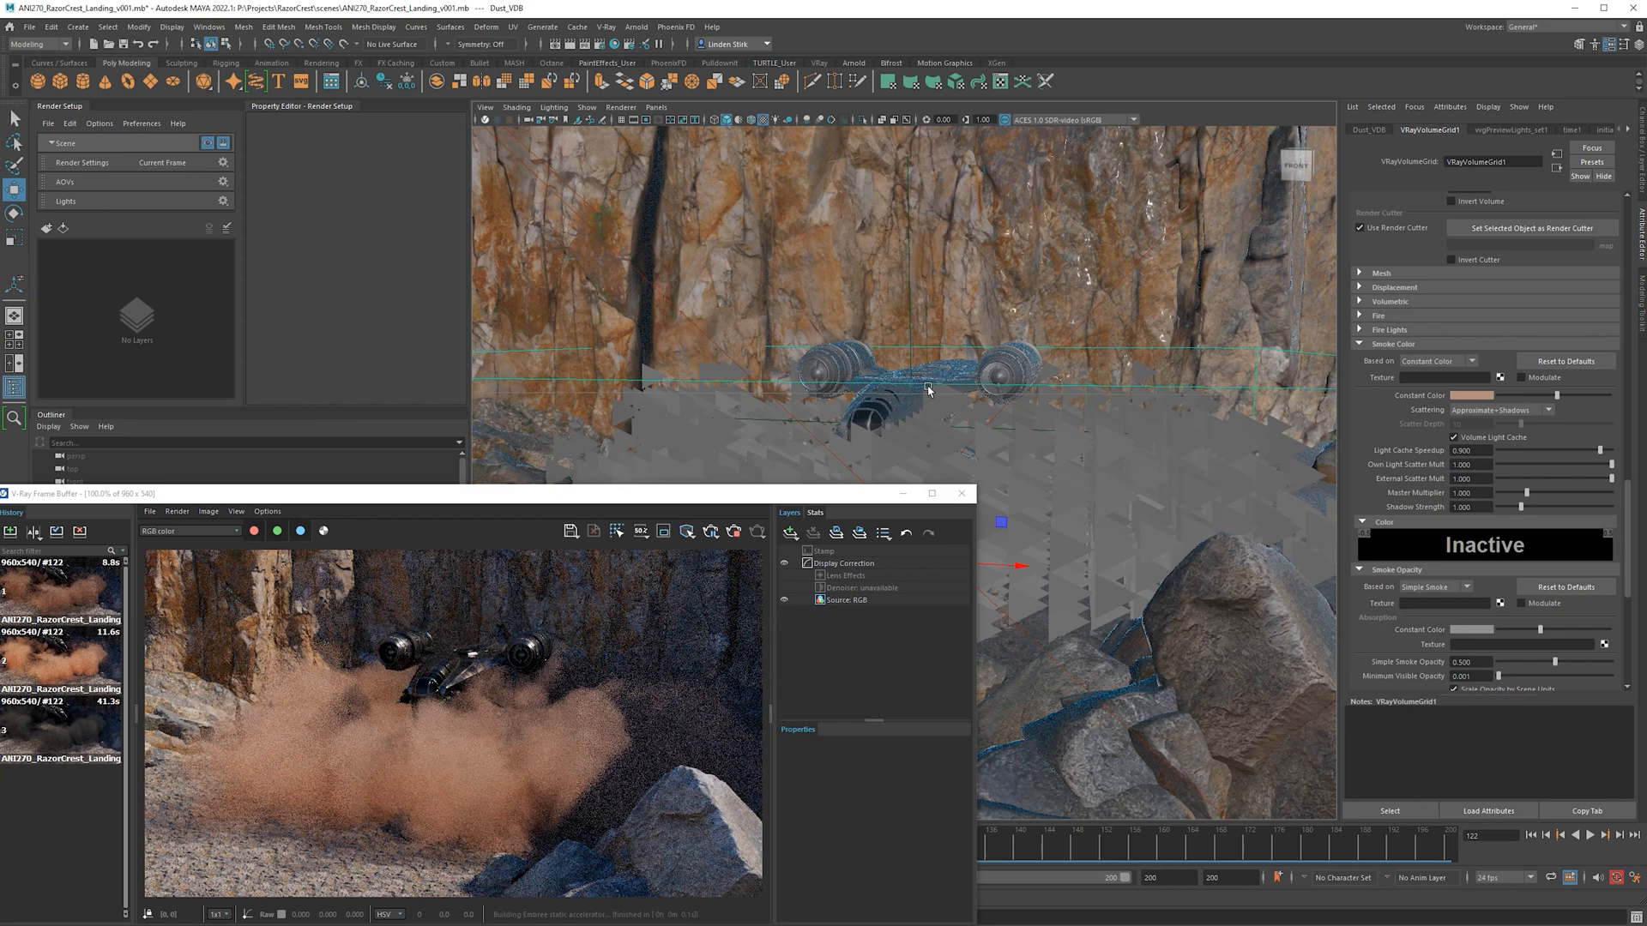
left_click_drag(891, 401, 808, 438, "alt")
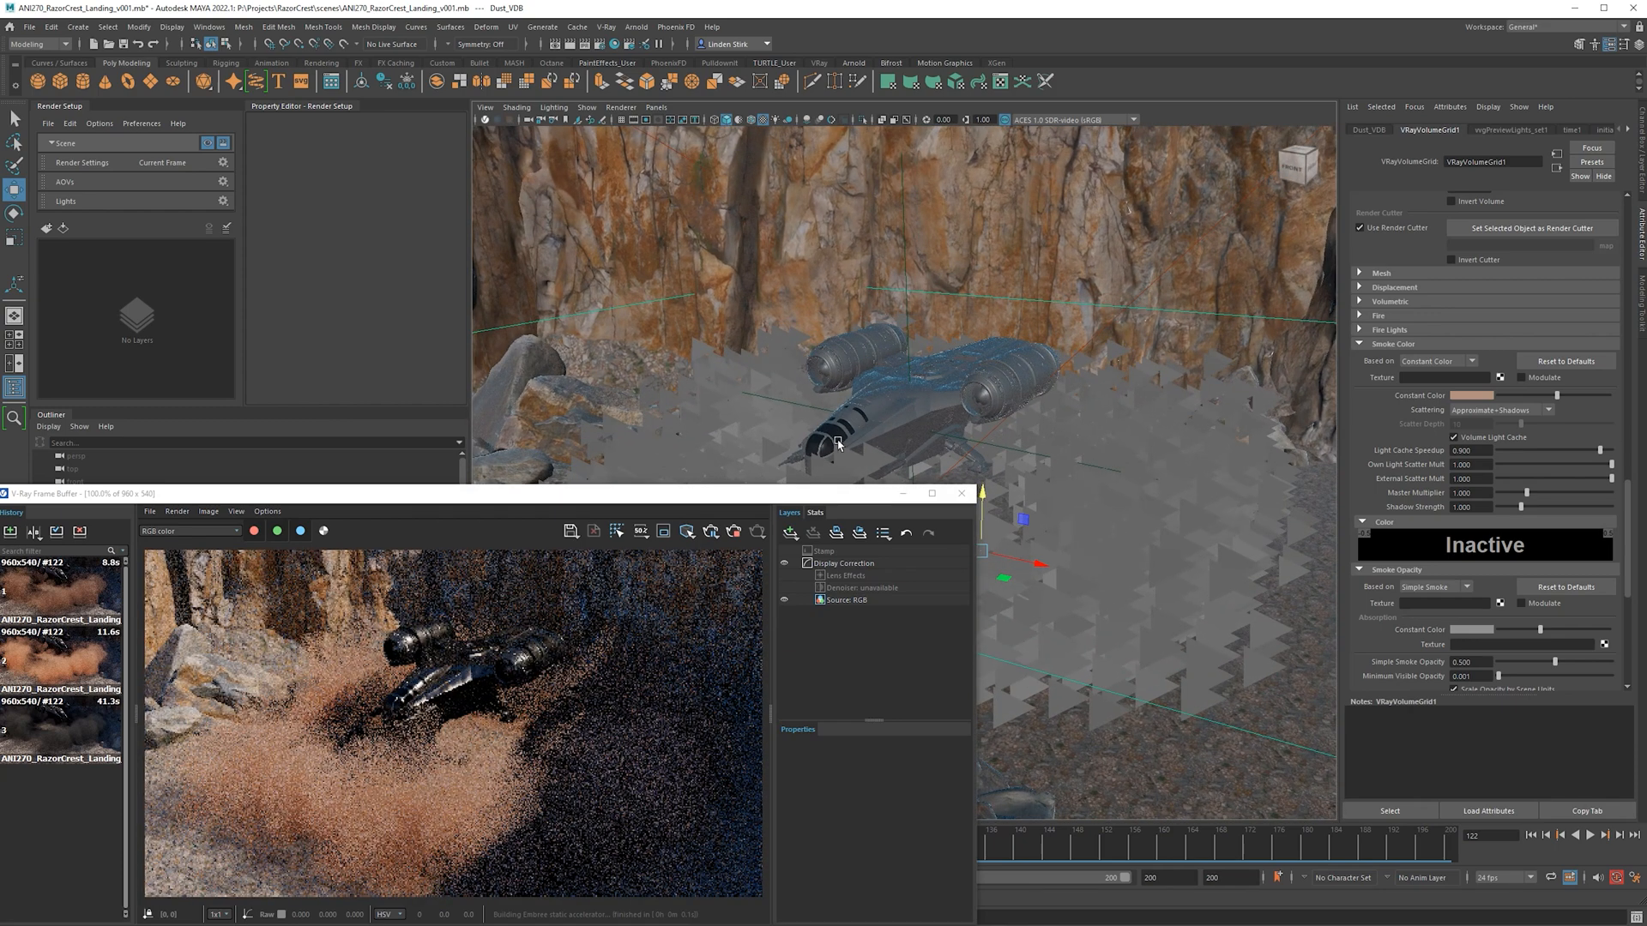
left_click_drag(1004, 376, 926, 403, "alt")
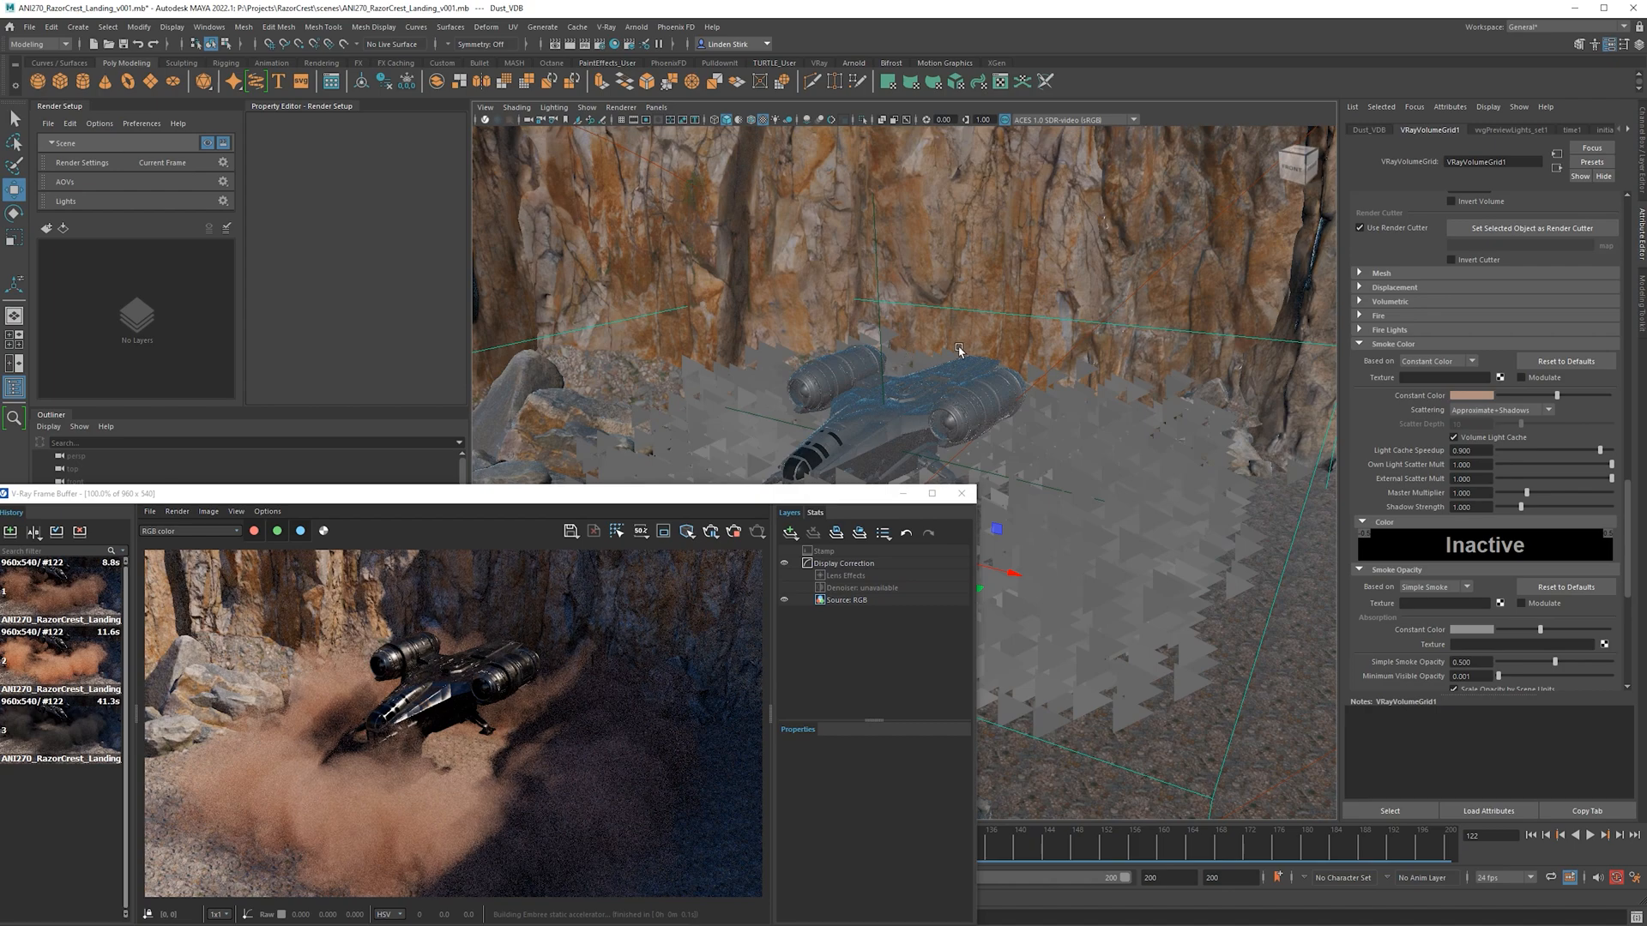
left_click_drag(959, 349, 924, 362, "alt")
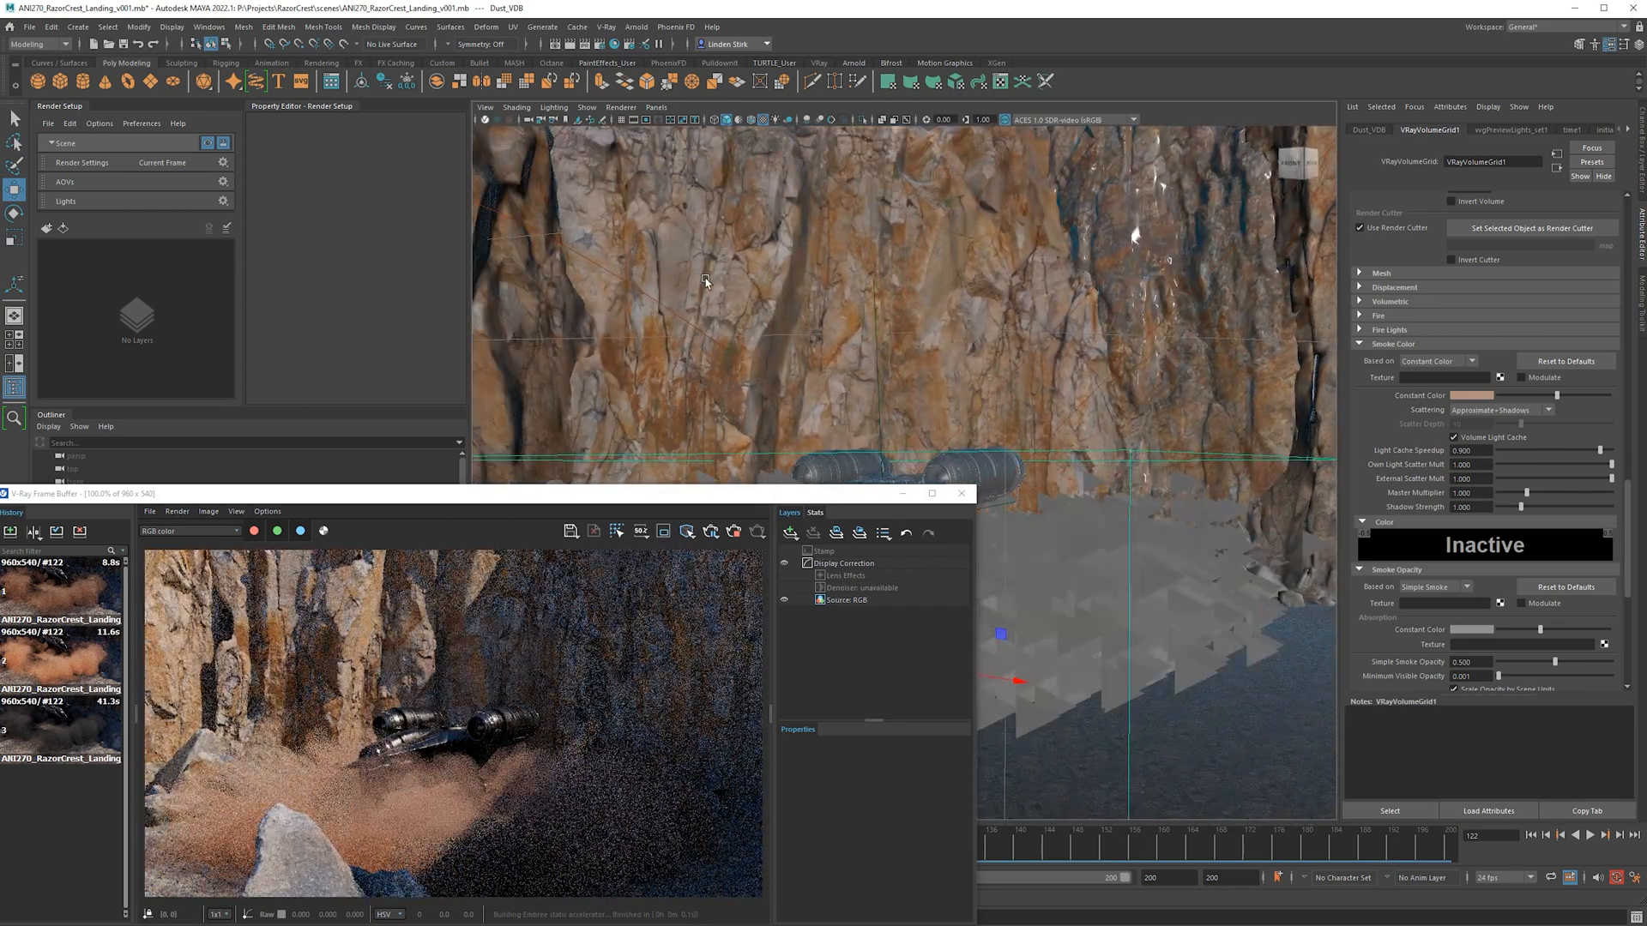
left_click_drag(705, 282, 899, 366, "alt")
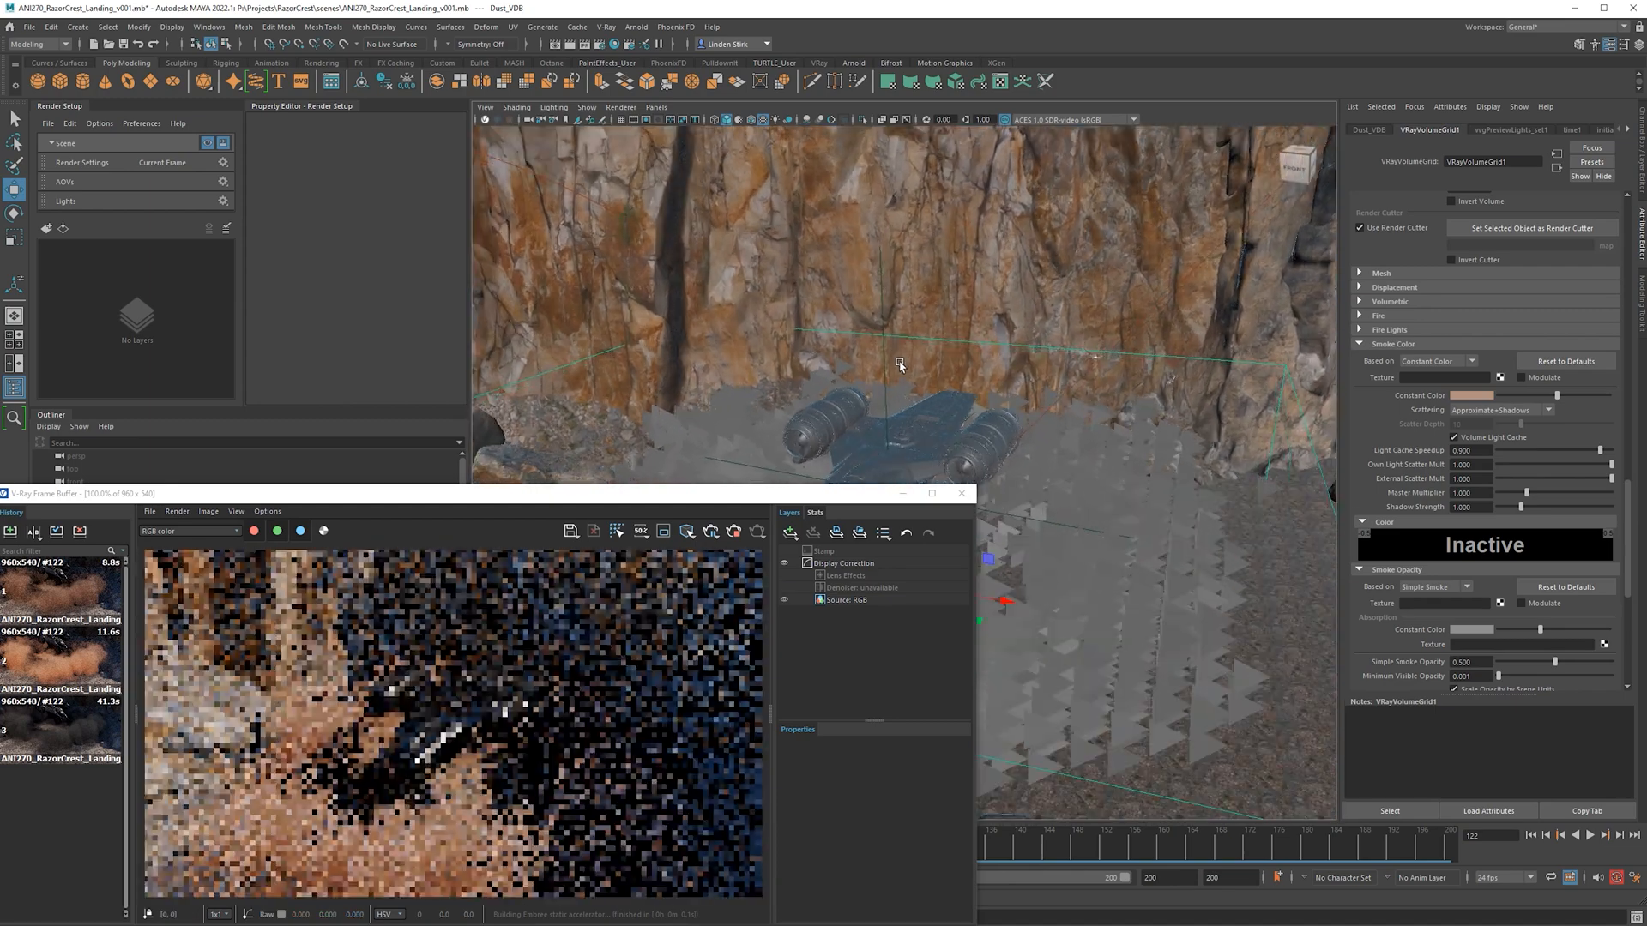
Shift the dust's smoke Constant Color to a sandy yellow hue of about 39 and restart the interactive render.
left_click(1460, 395)
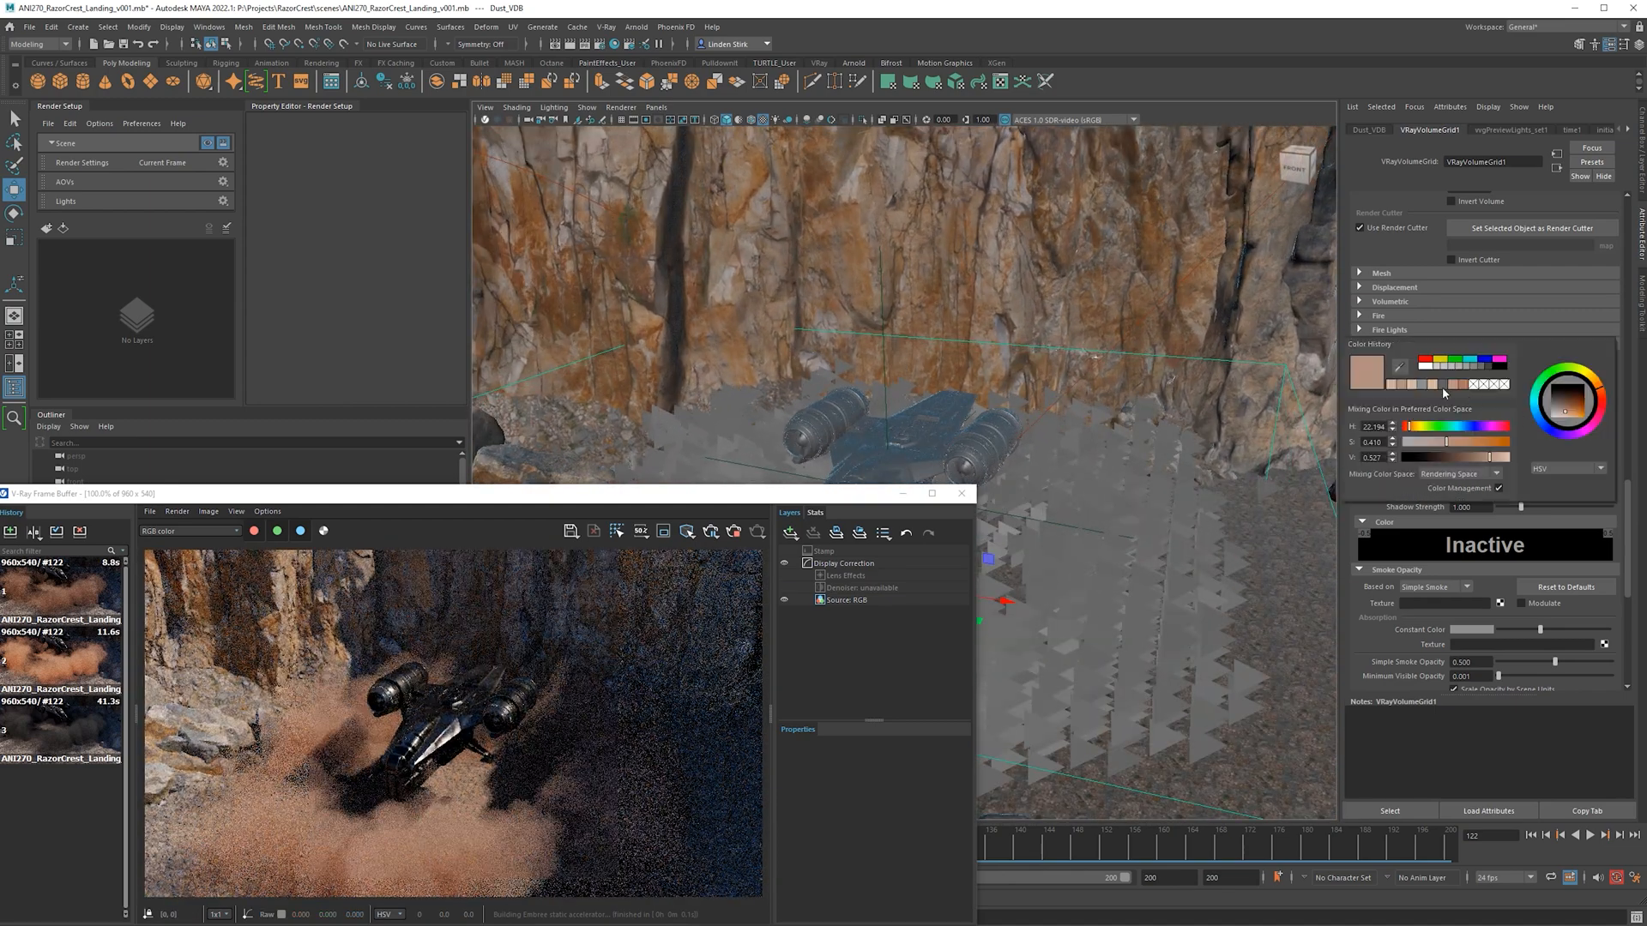
left_click_drag(1600, 390, 1593, 385)
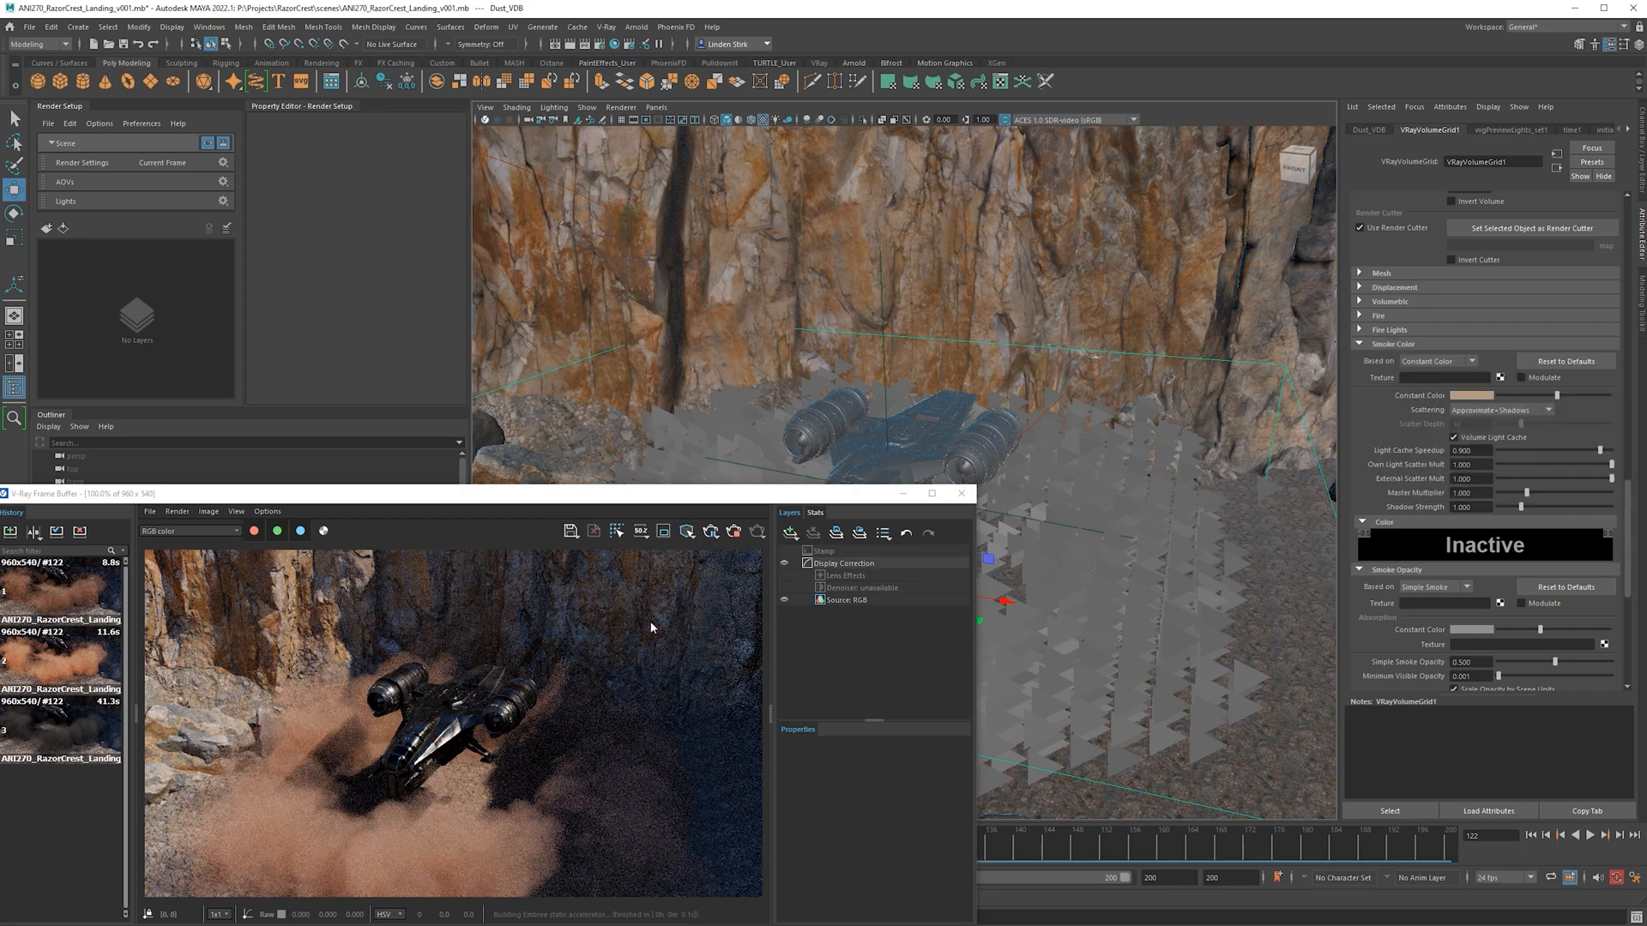
left_click(713, 533)
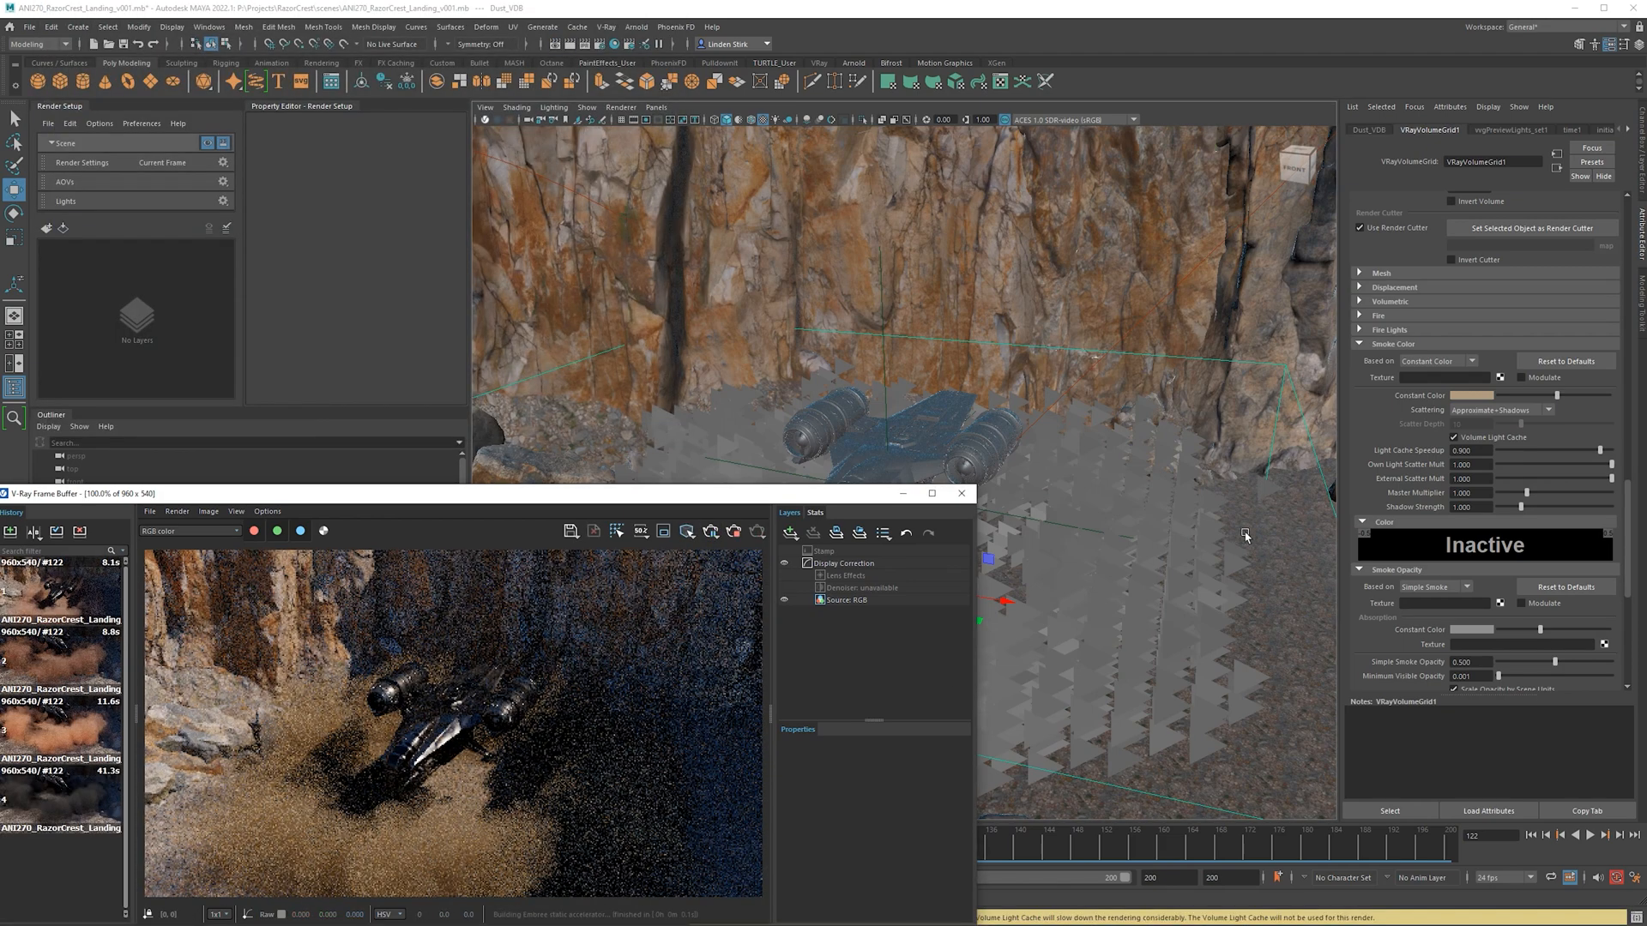
Shift the dust's smoke Constant Color to a hue of 27.543 with value 0.784 and restart the interactive render.
left_click(1482, 398)
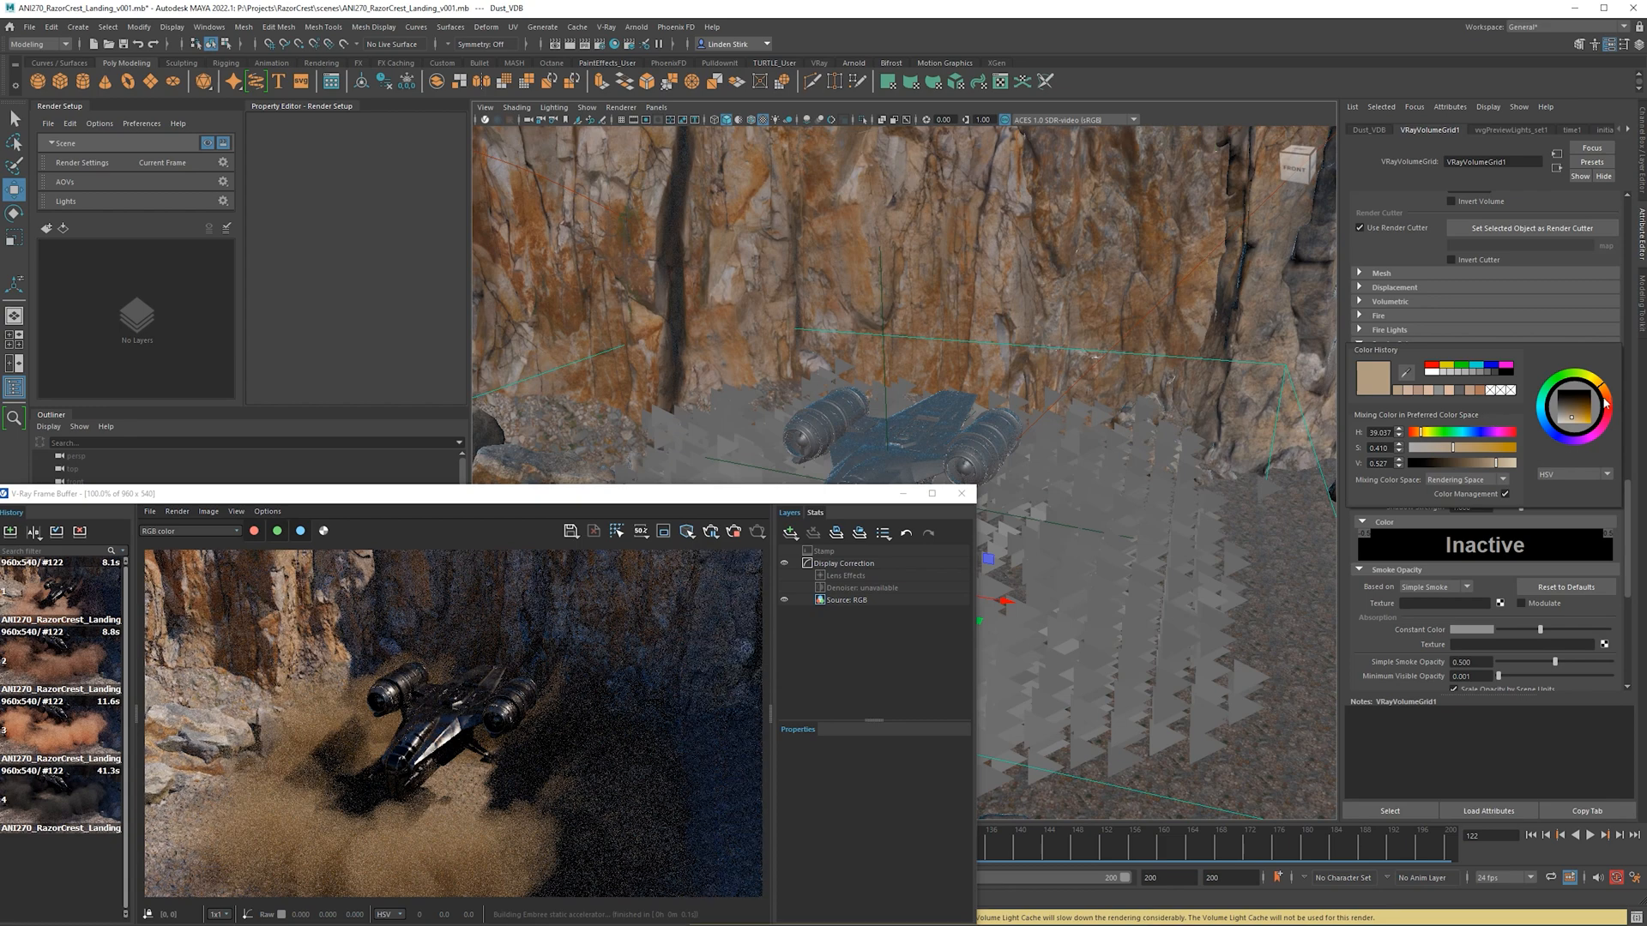
left_click_drag(1603, 389, 1606, 398)
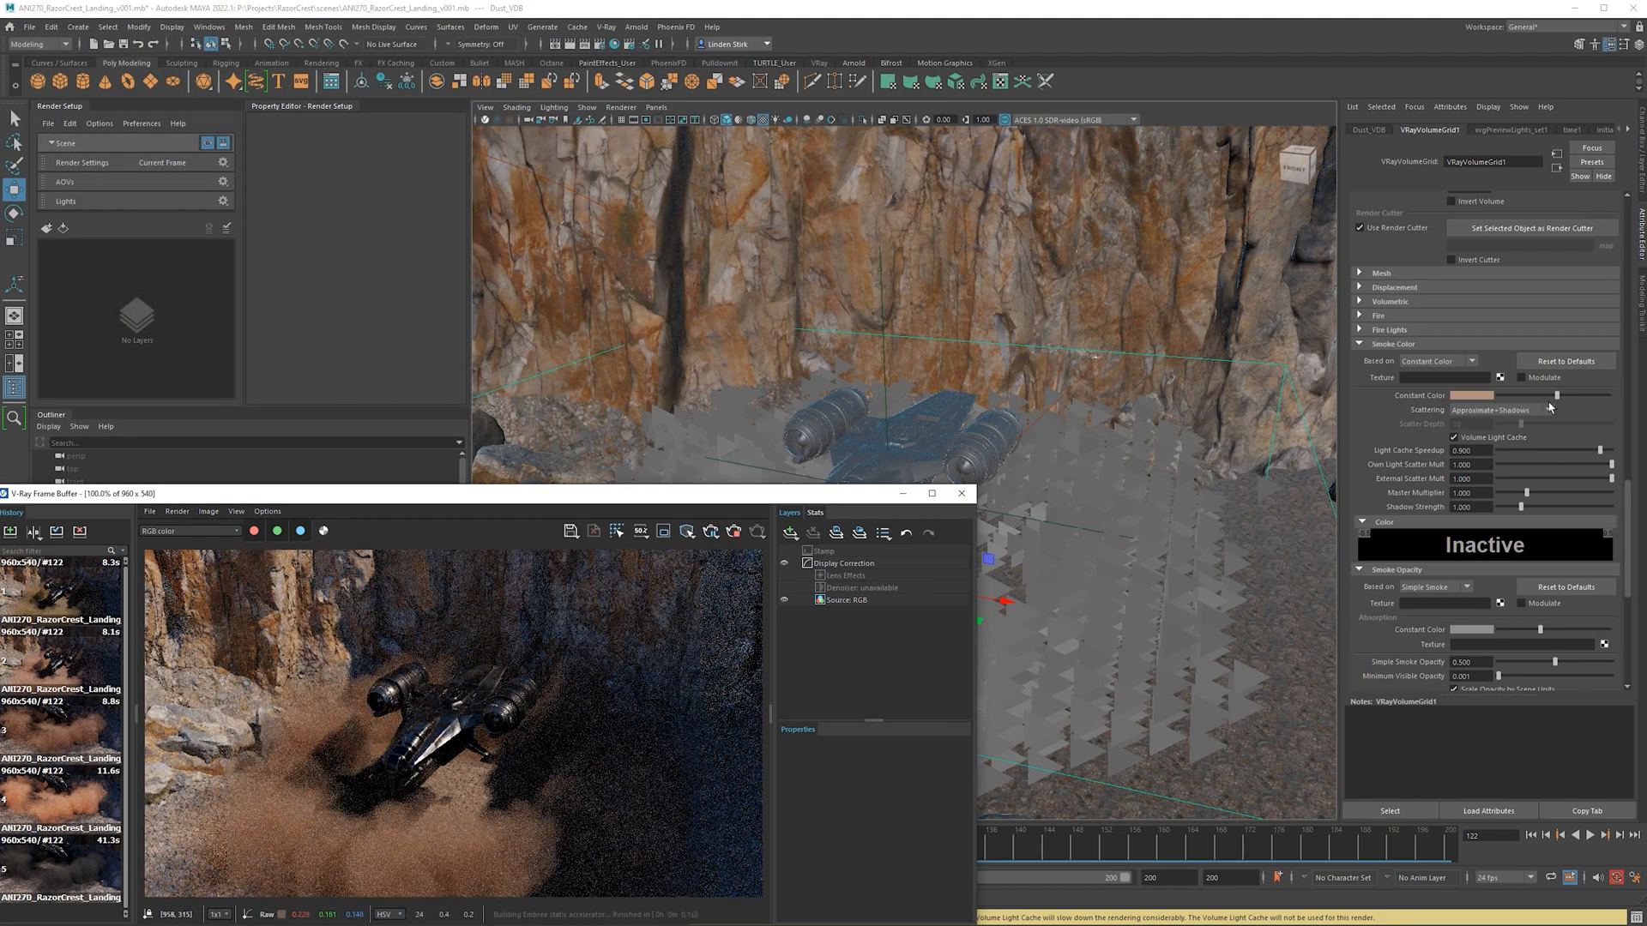
left_click(1488, 399)
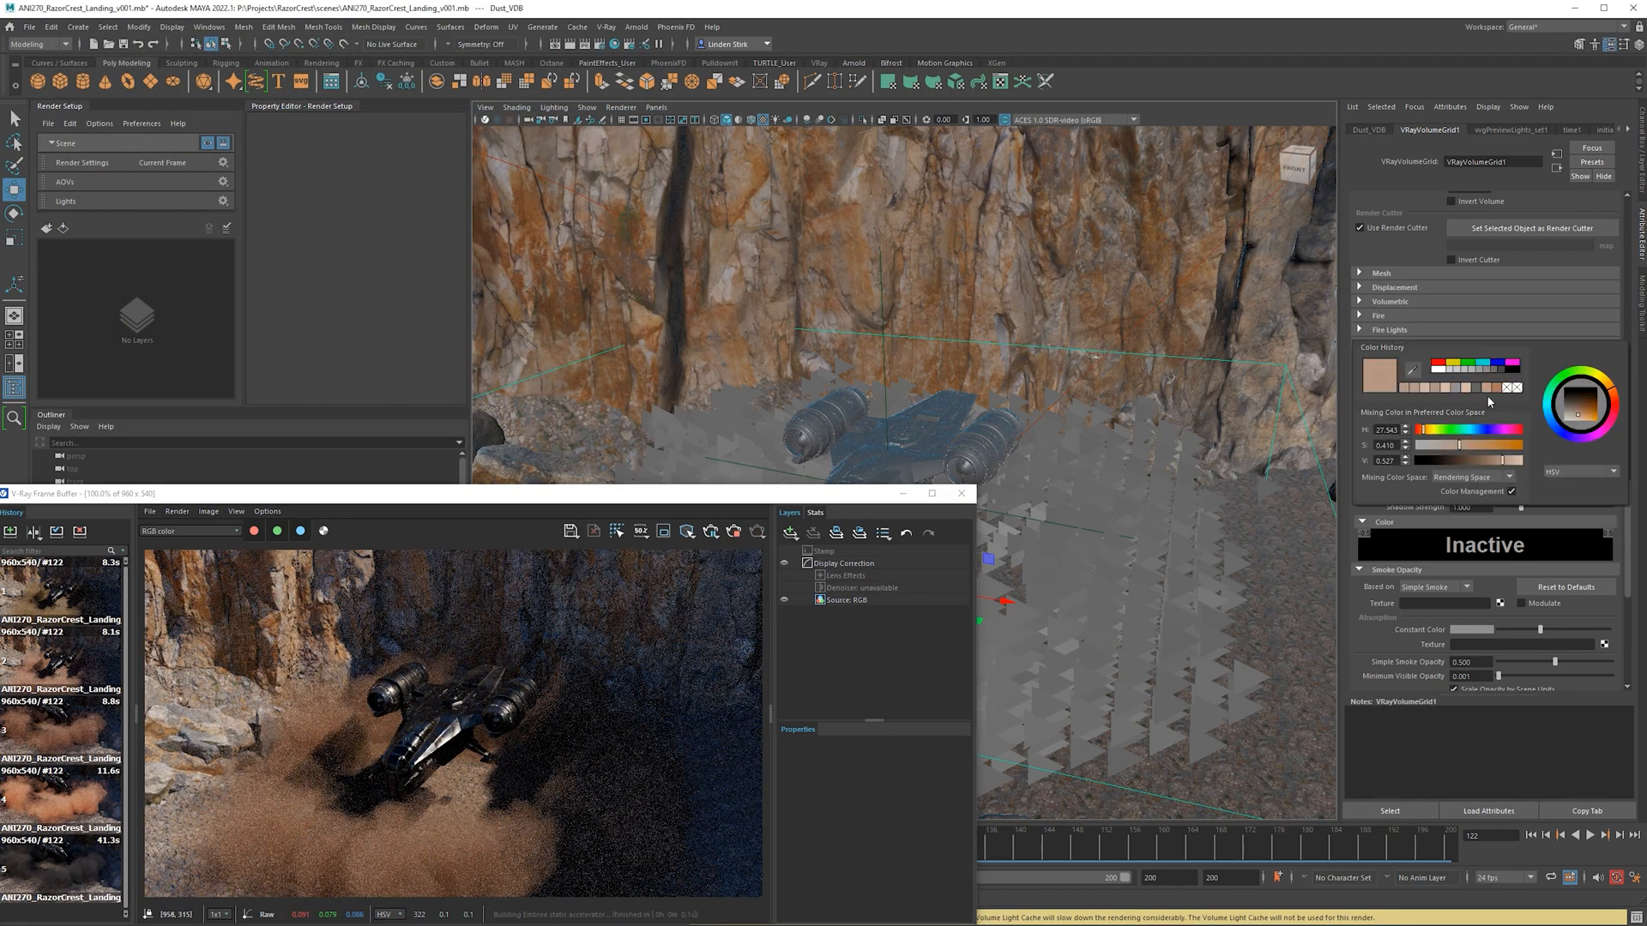
left_click(1515, 461)
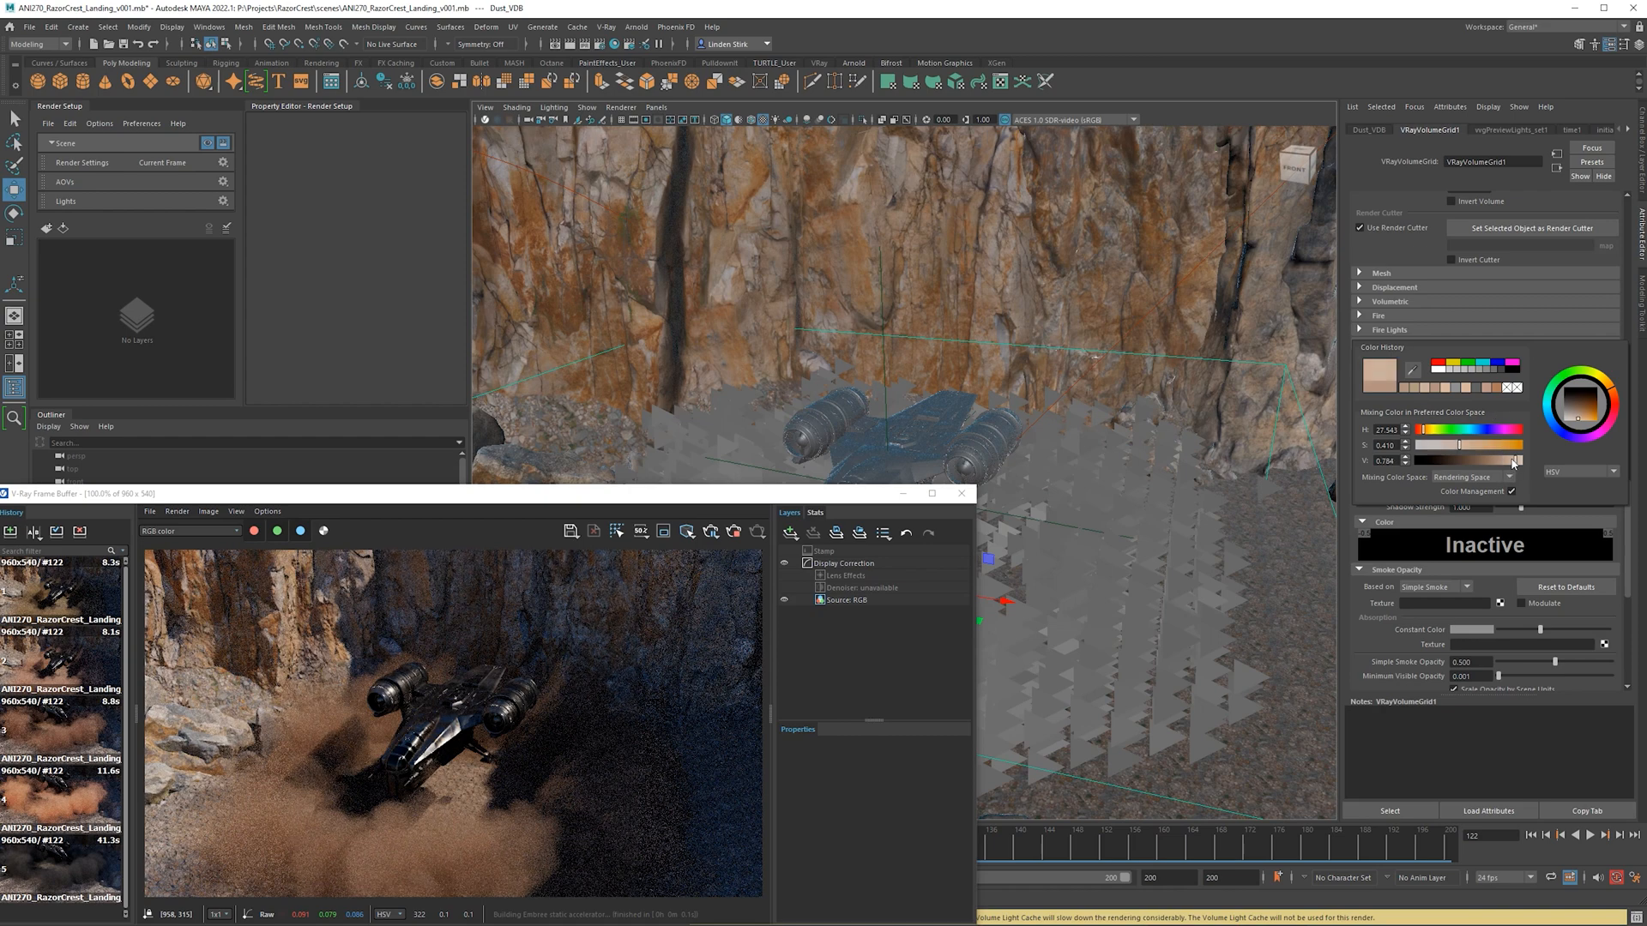
left_click(712, 531)
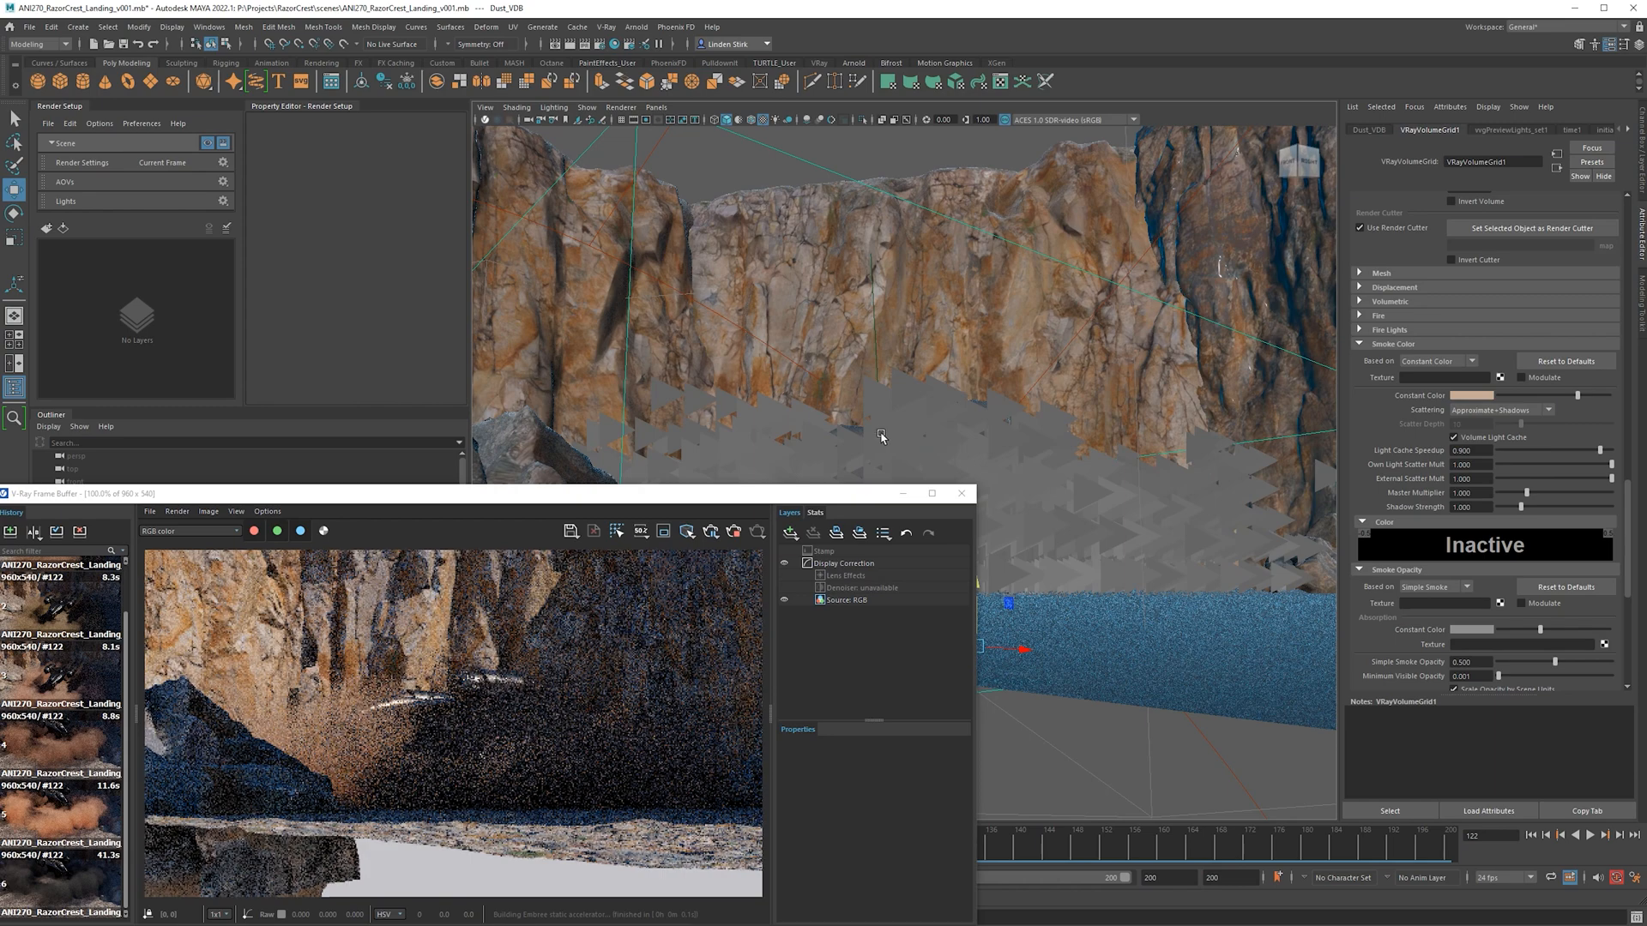
Set the dust's Simple Smoke Opacity to 0.25, restart the interactive render from a front view, and close the frame buffer.
left_click_drag(881, 435, 974, 456, "alt")
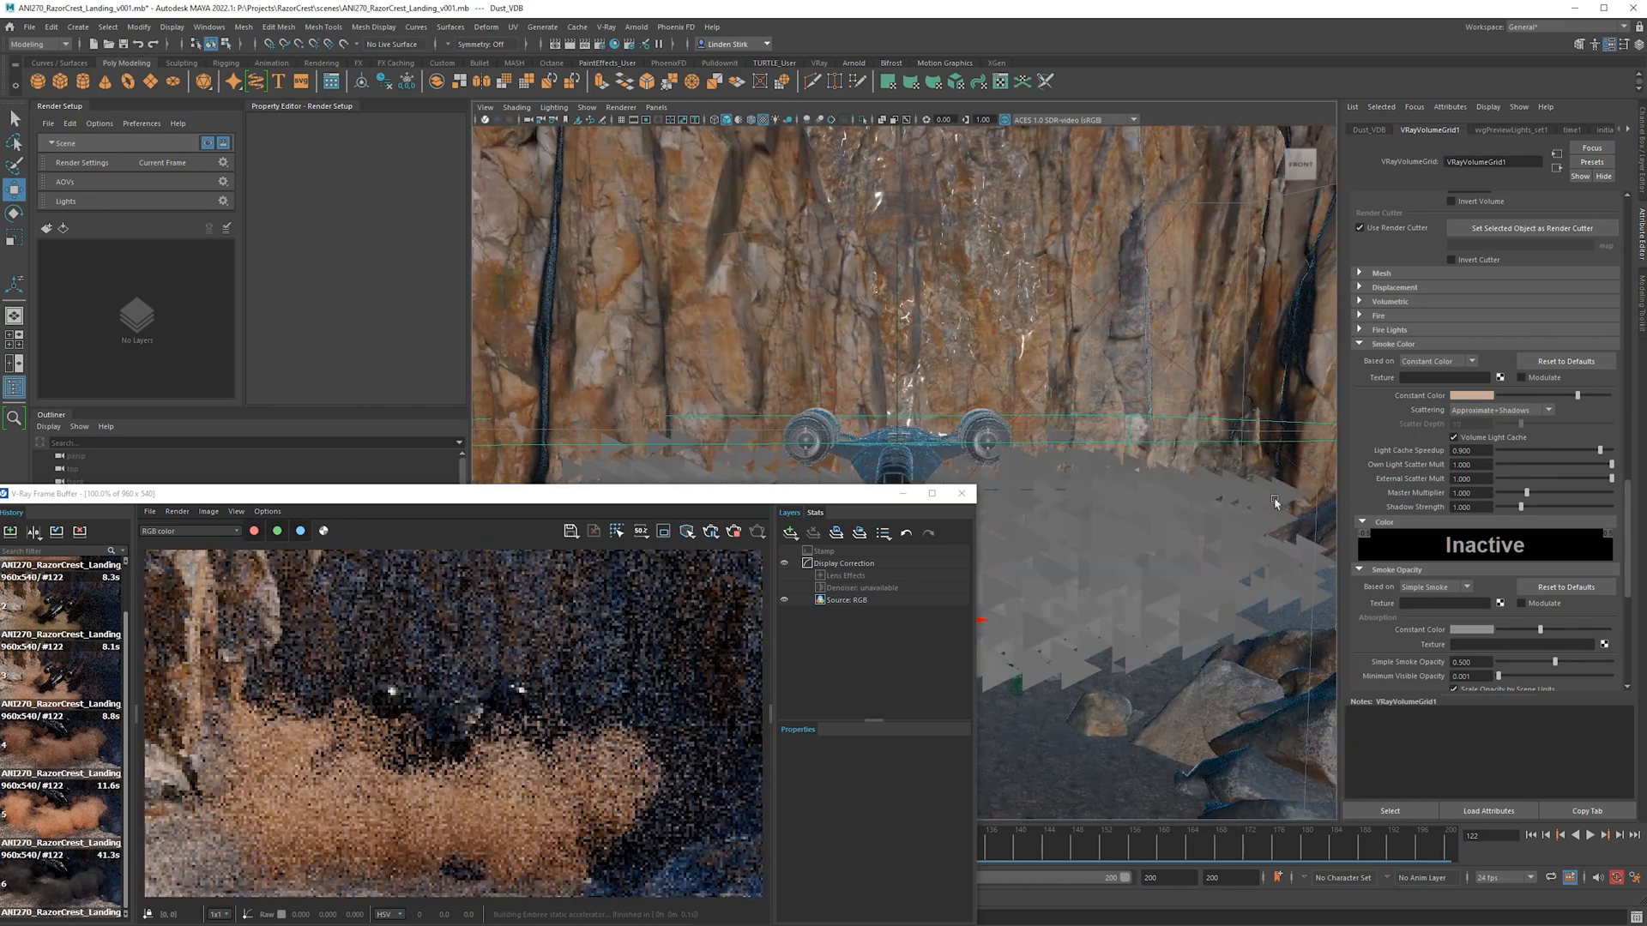
scroll(1559, 567, "down", 3)
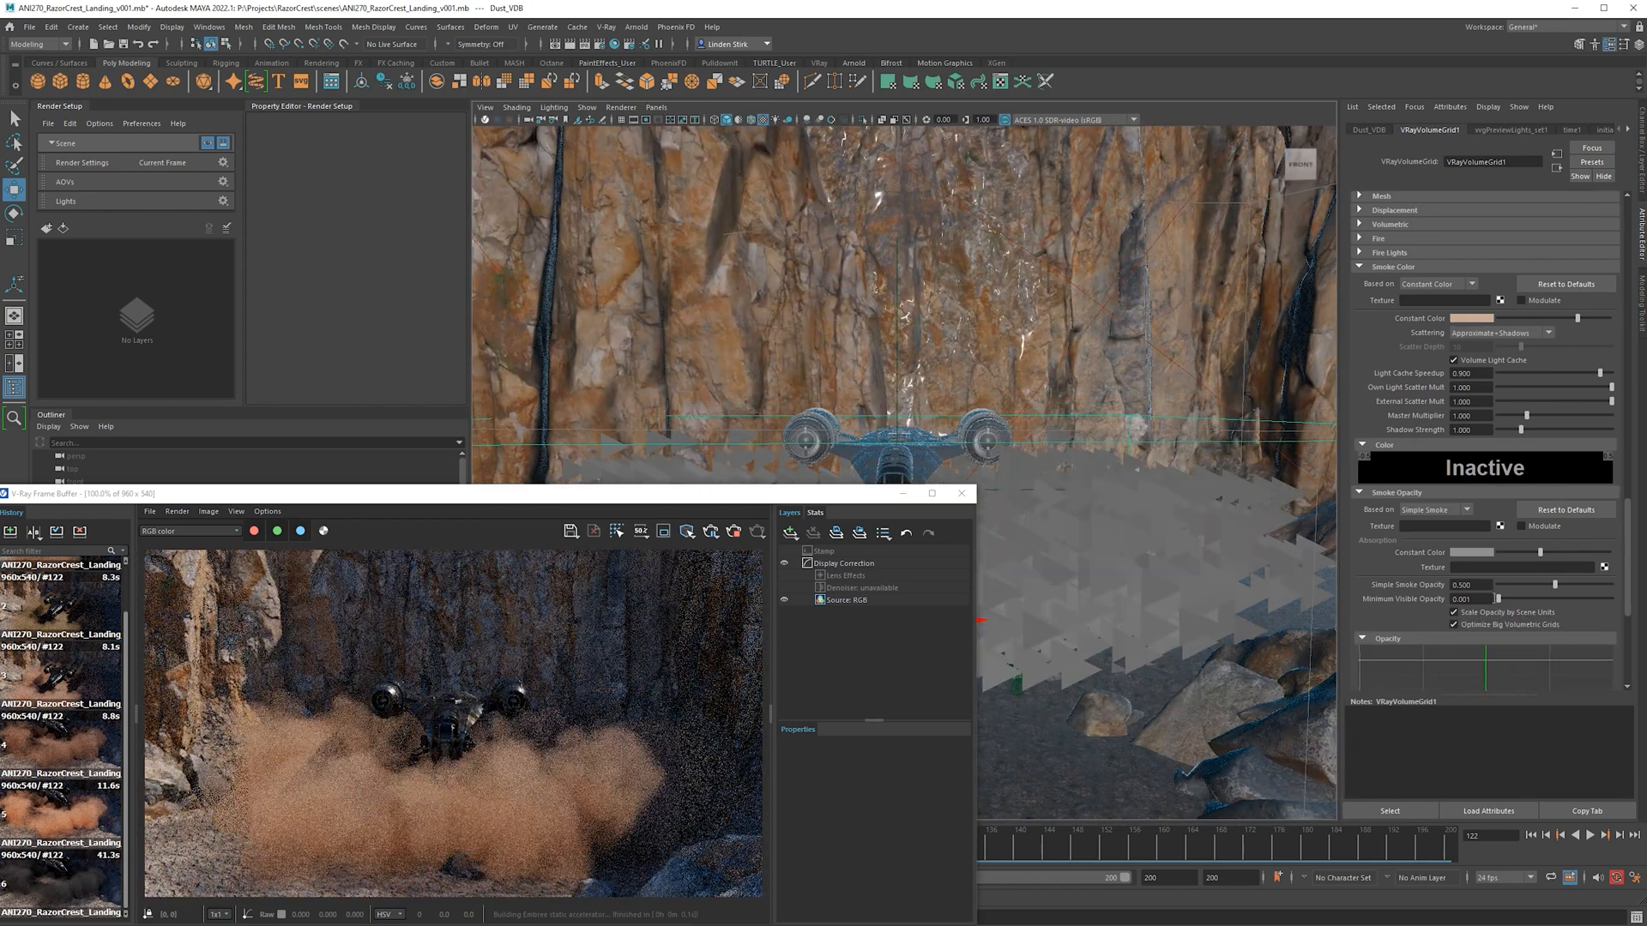
left_click(1471, 585)
double_click(1471, 584)
type(".25")
key("Return")
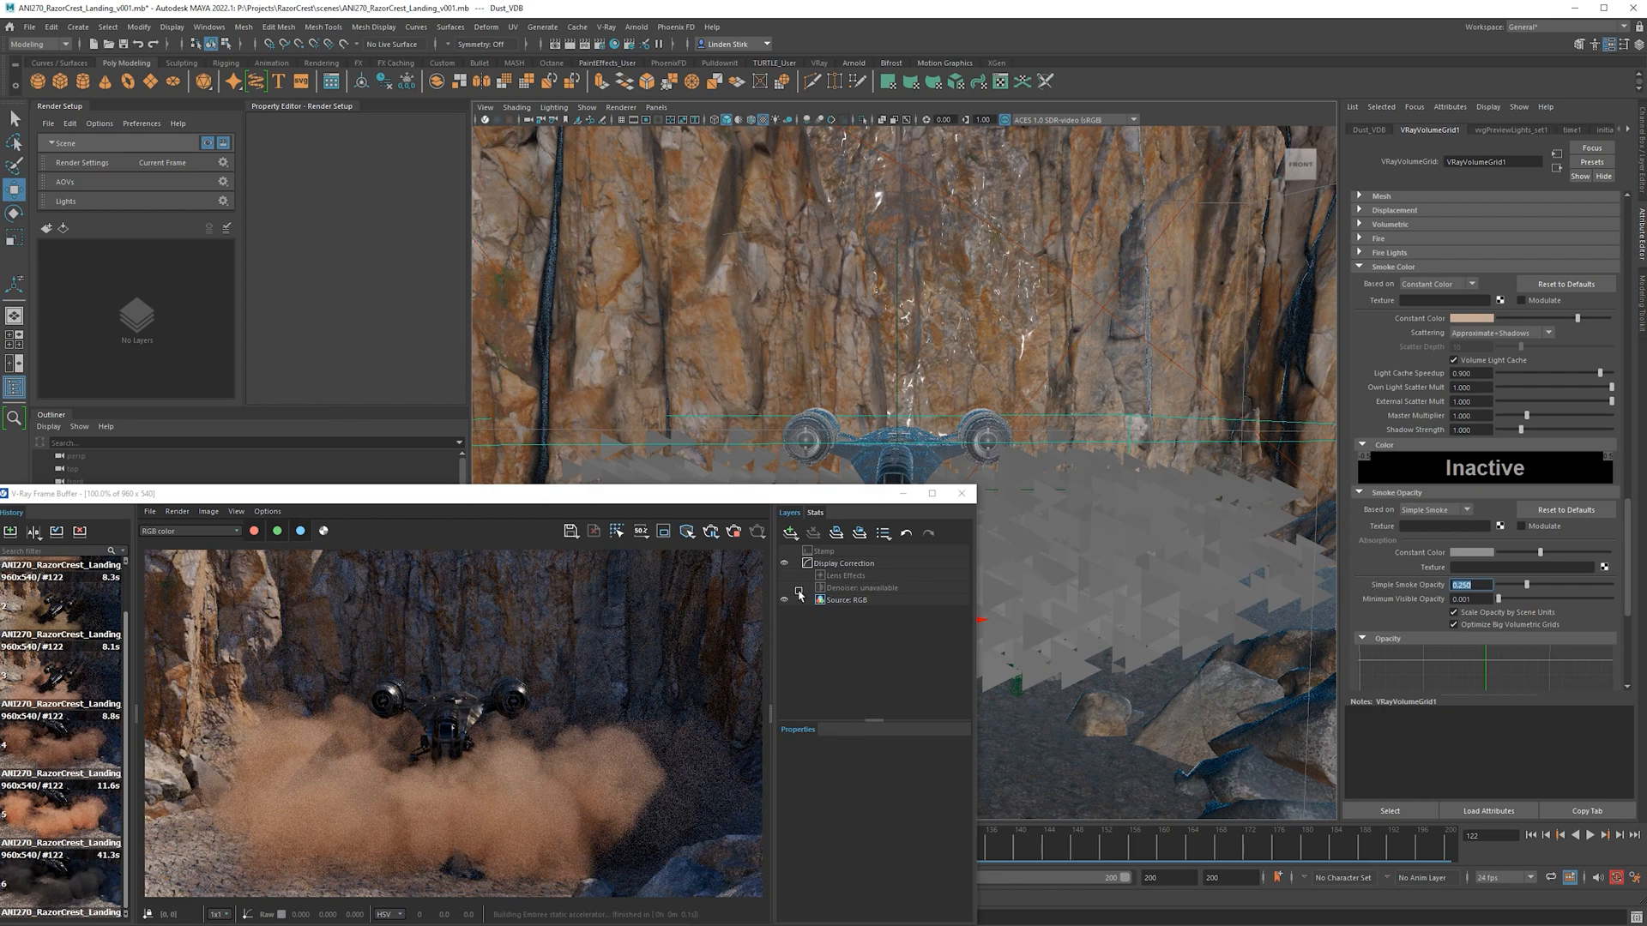
left_click(712, 534)
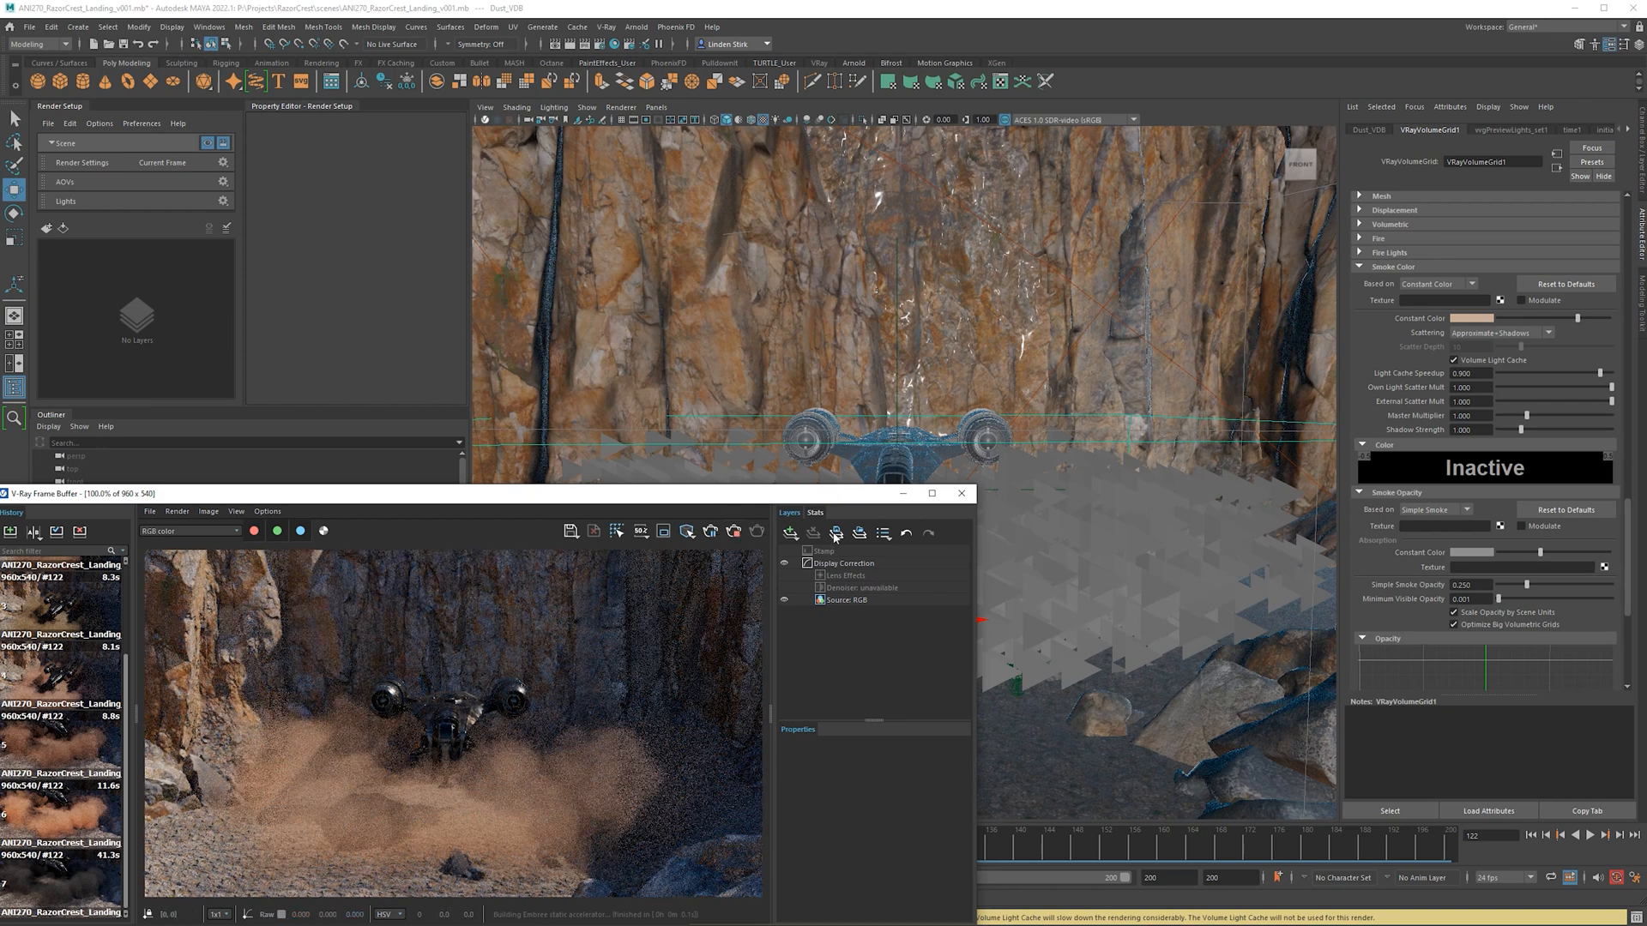
left_click(962, 494)
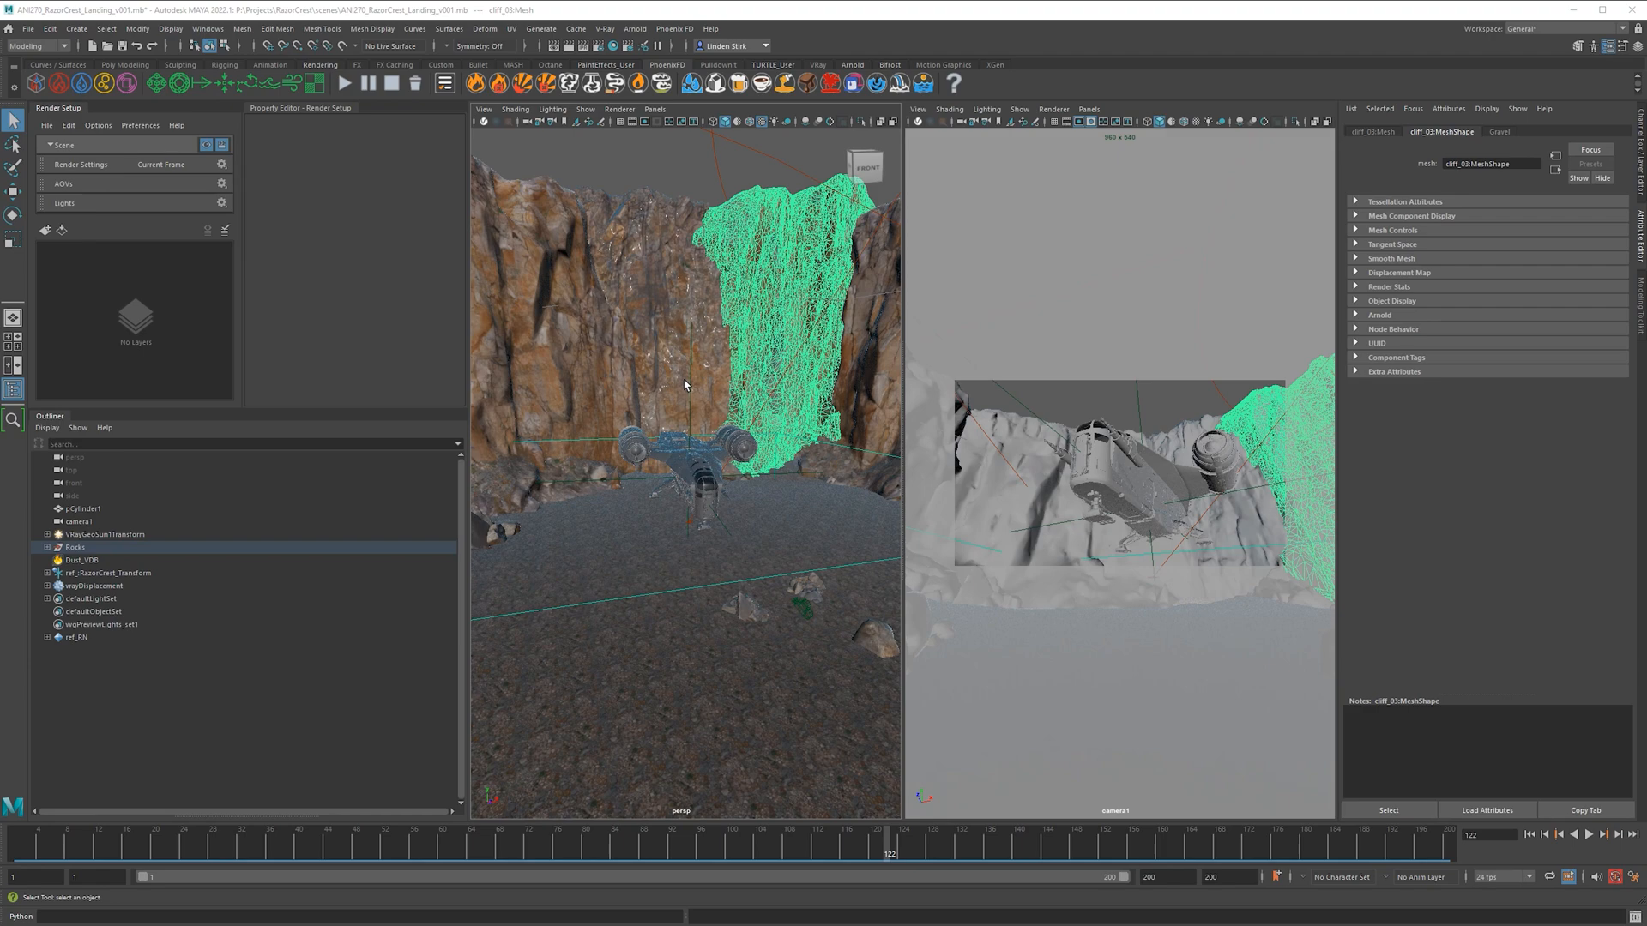
Deselect the cliff mesh, enlarge the perspective view to fill the viewport area, and select the Dust_VDB volume.
left_click(736, 154)
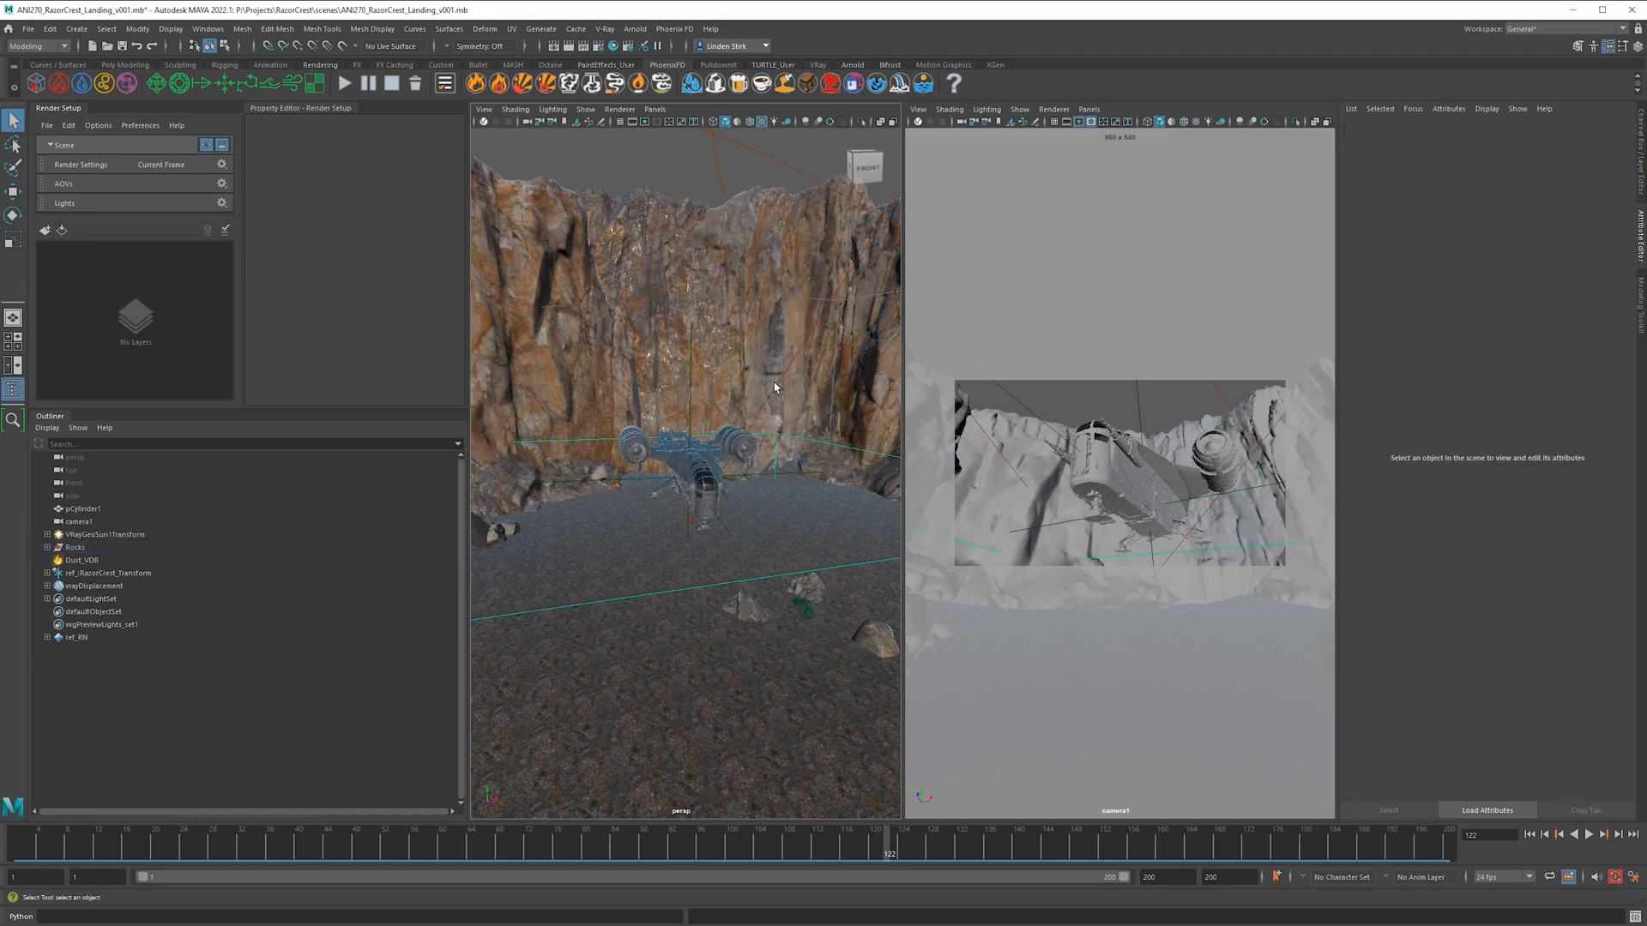
key("space")
left_click_drag(745, 396, 731, 438, "alt")
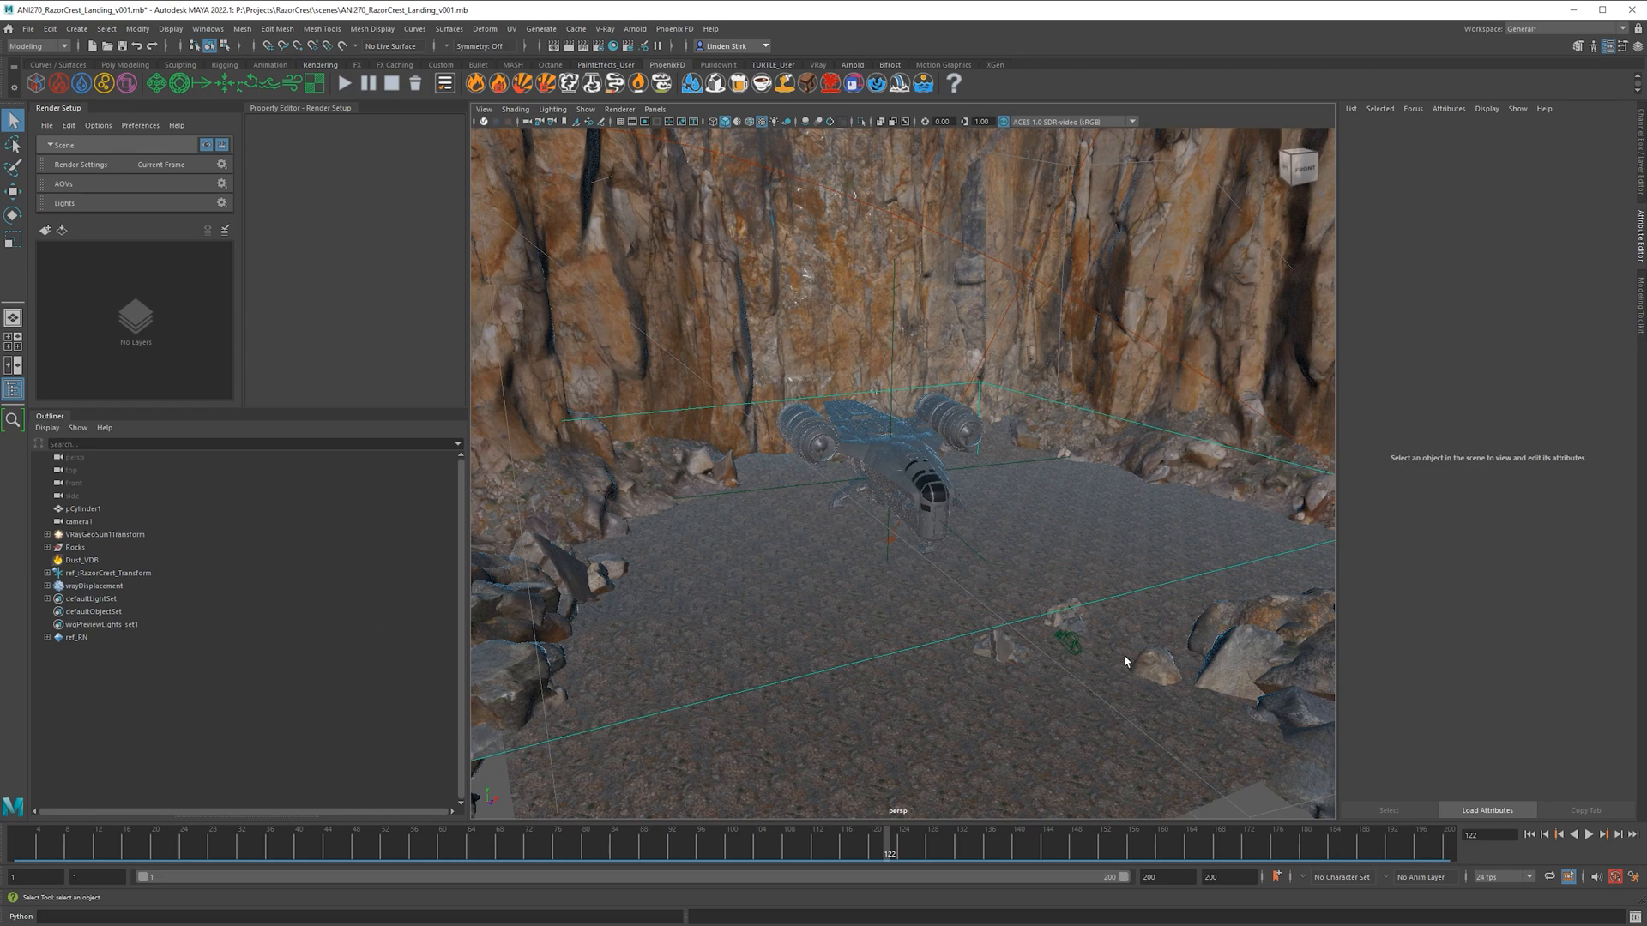
left_click(947, 643)
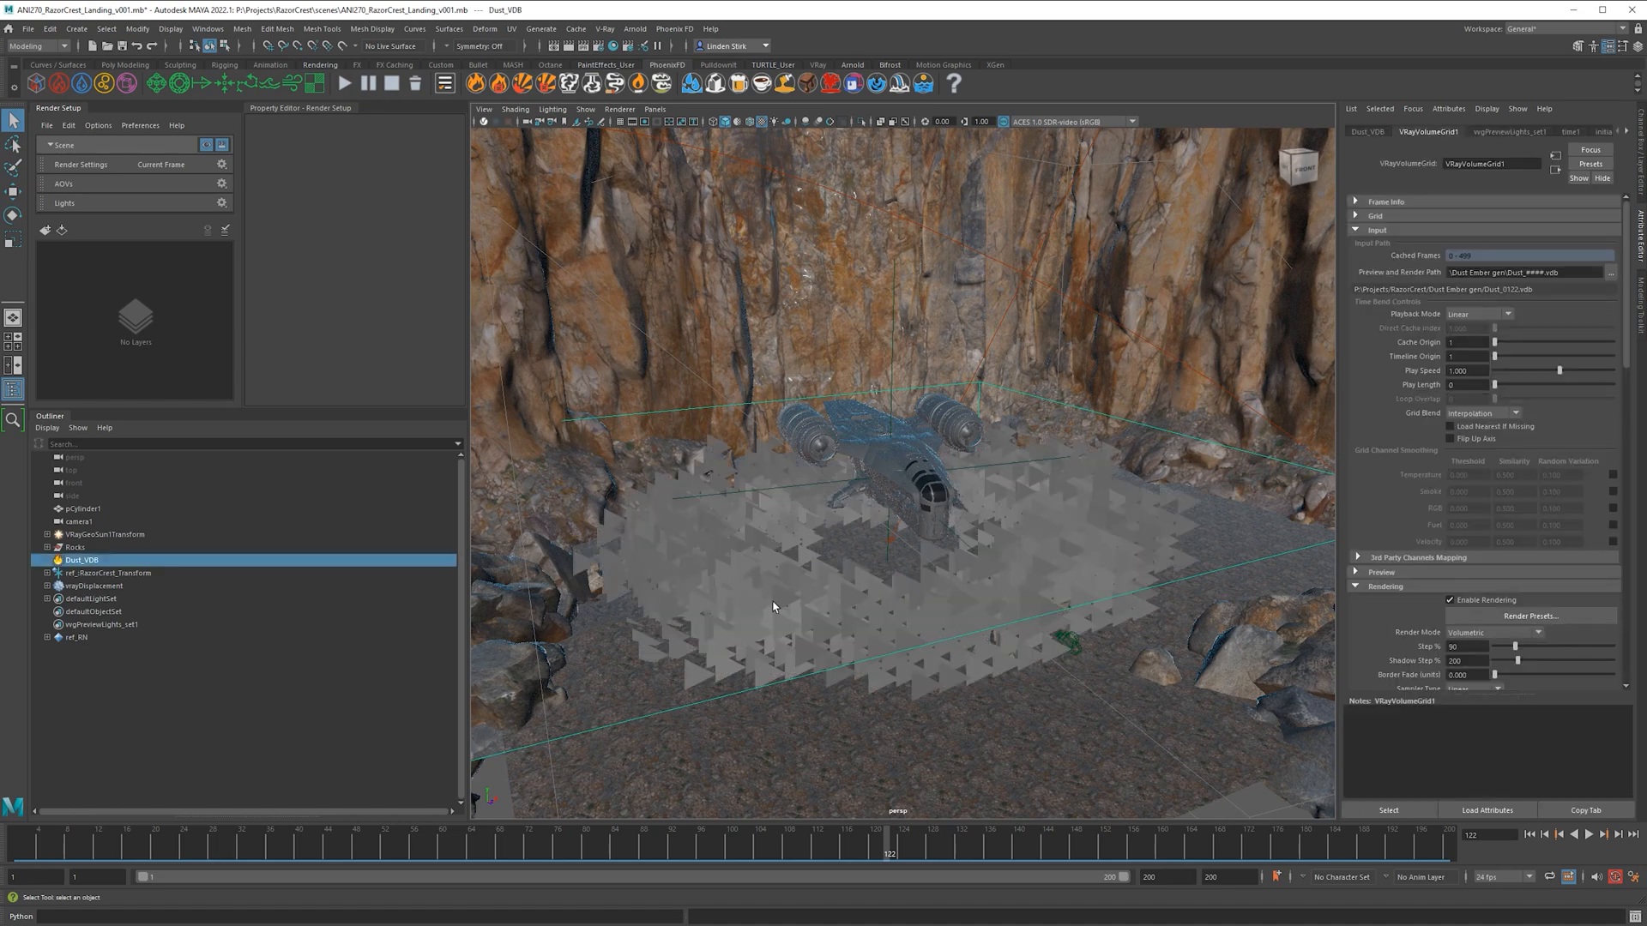
Scrub the timeline between frames 1 and 200 to check how the dust cache plays in Linear mode.
left_click_drag(983, 848, 1098, 846)
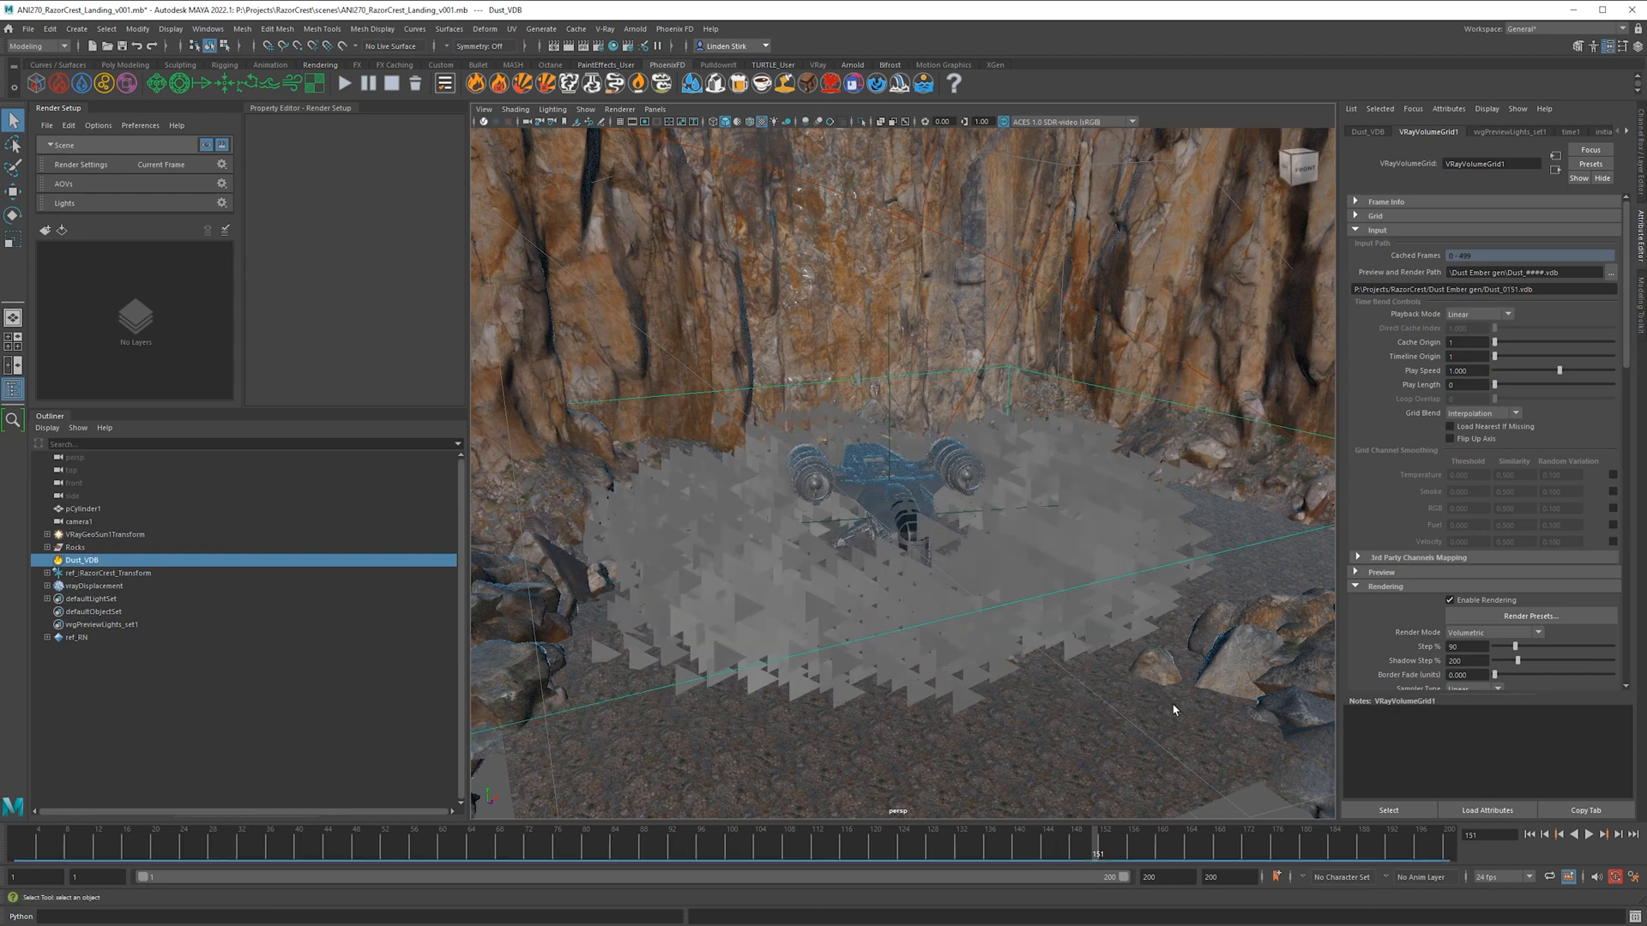
left_click(1136, 847)
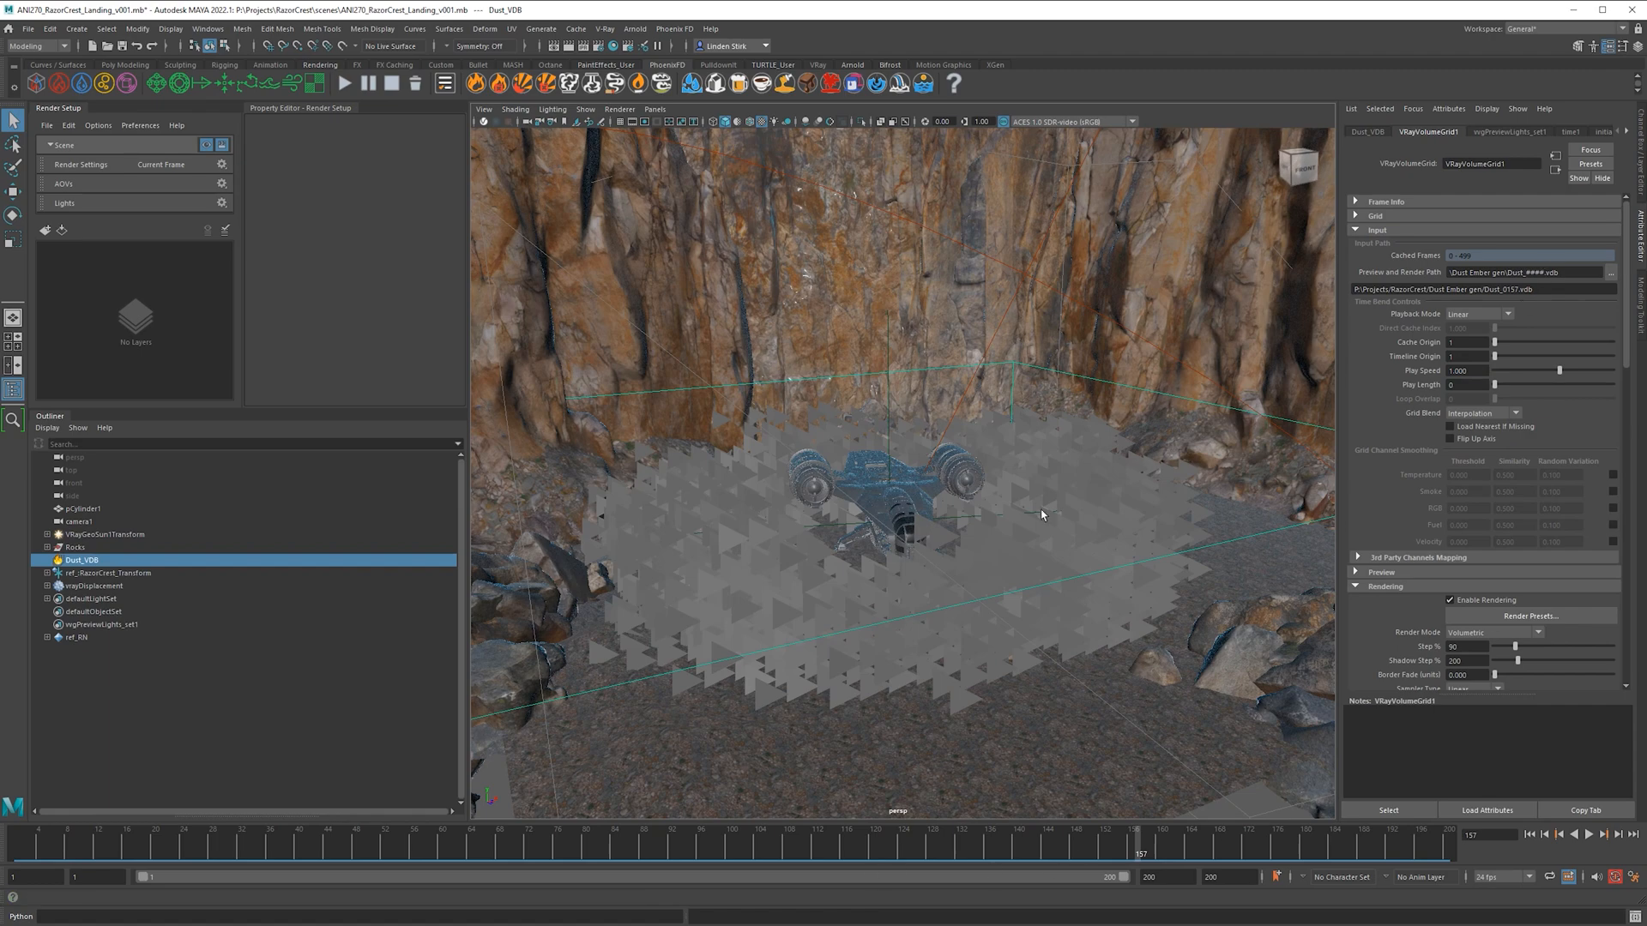
left_click(24, 848)
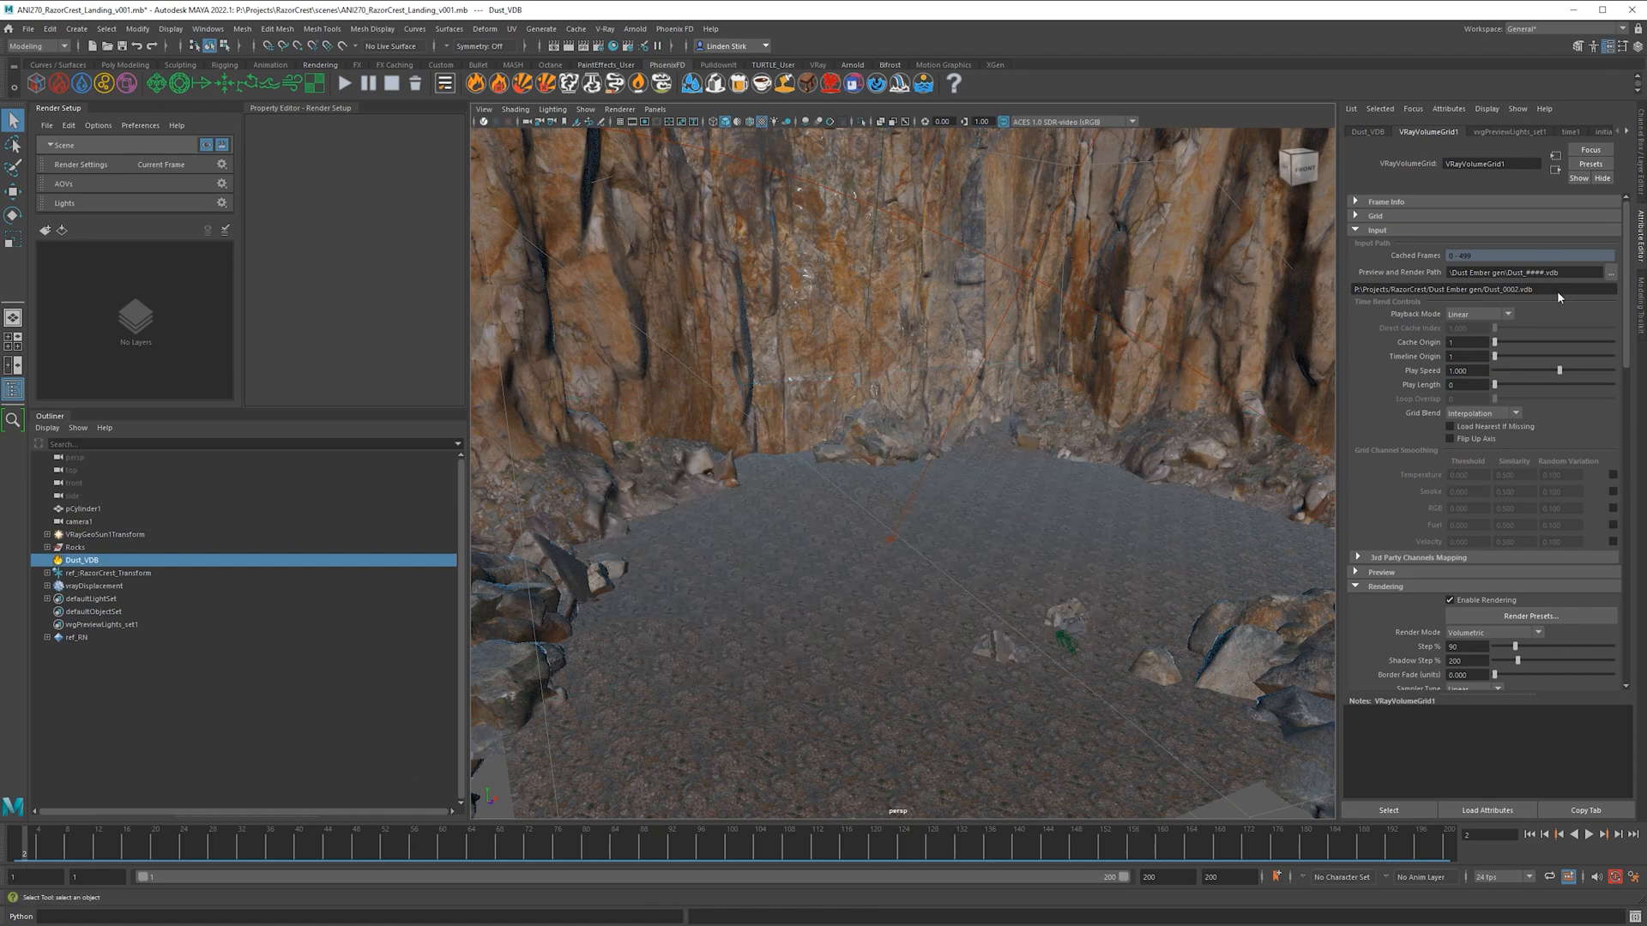
left_click(22, 851)
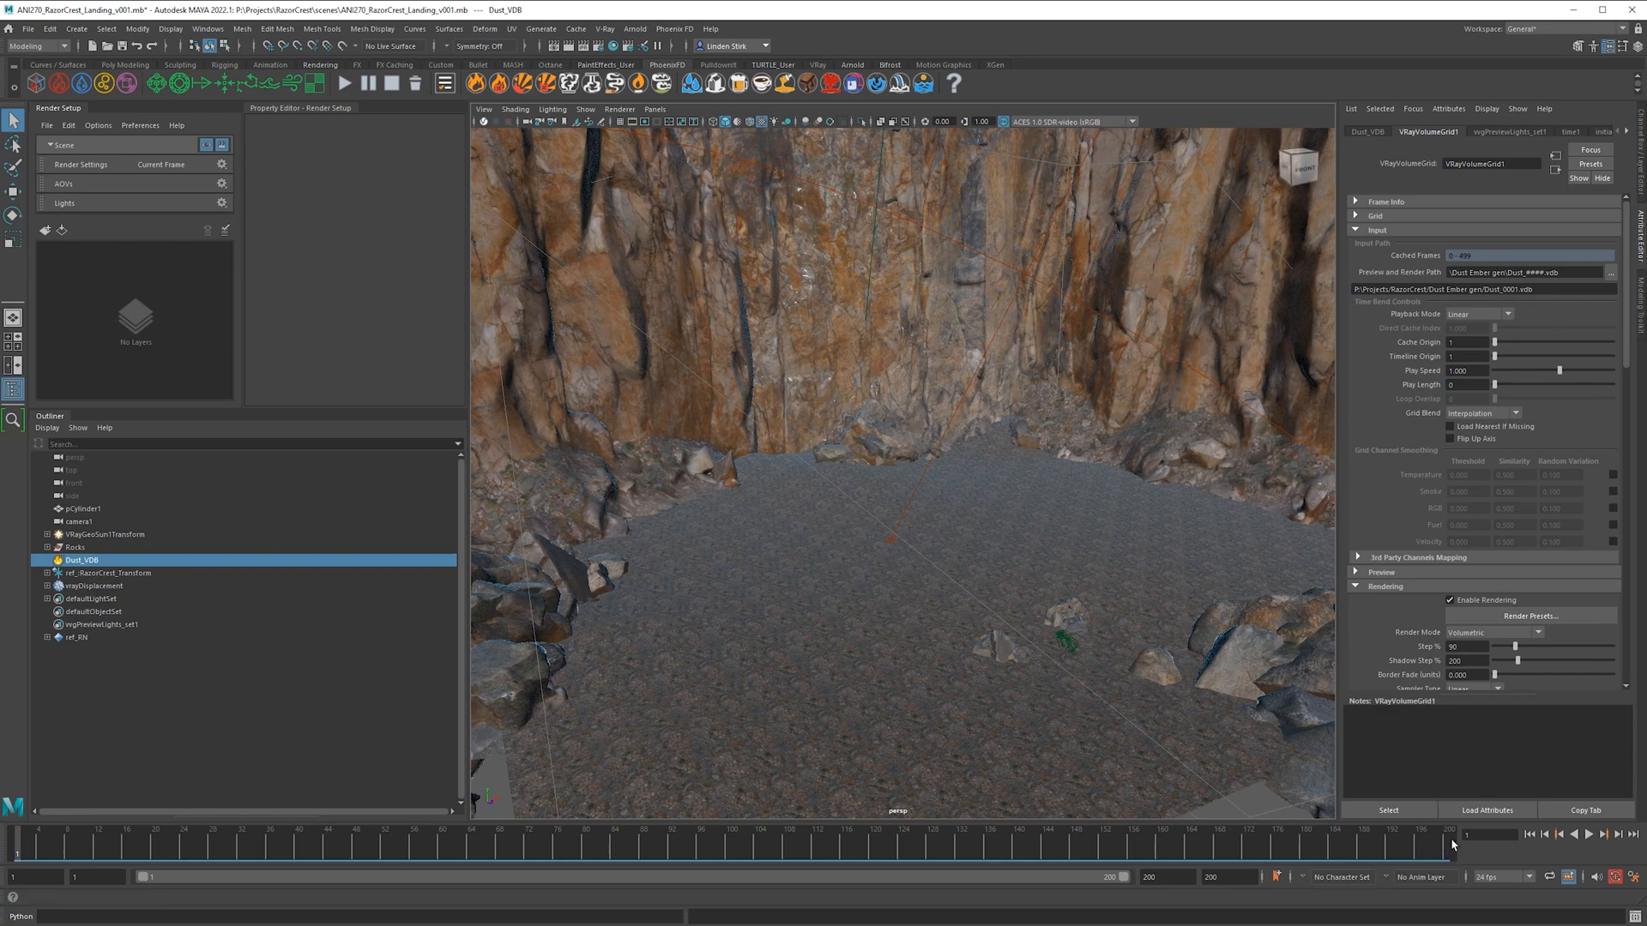
left_click(1448, 847)
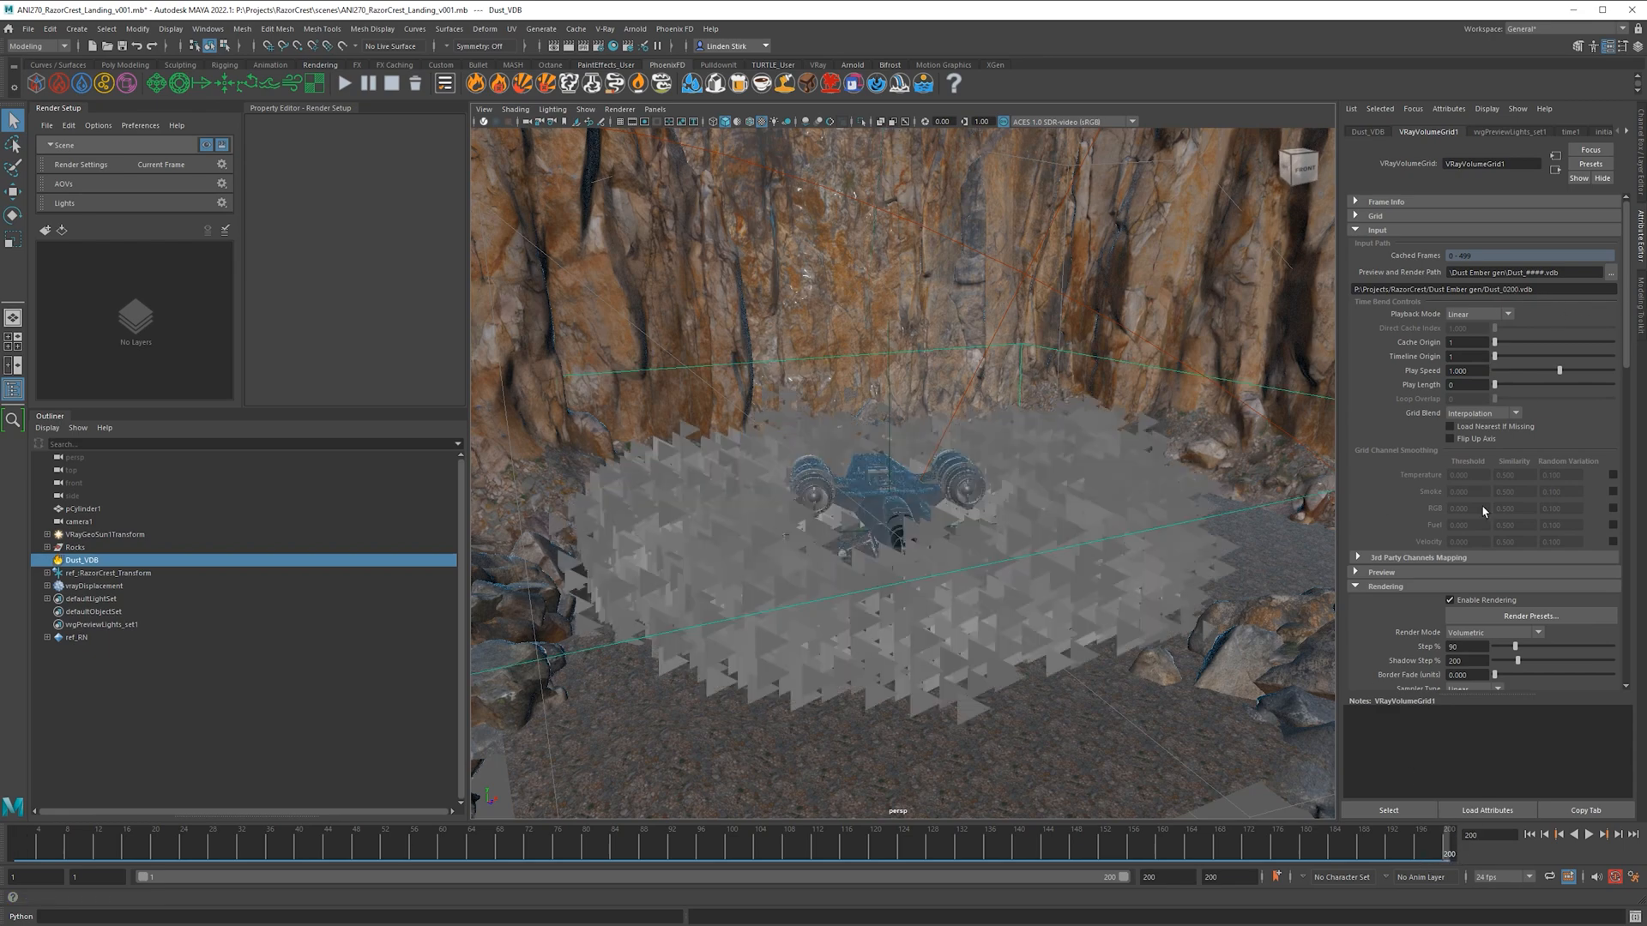
left_click_drag(668, 853, 18, 846)
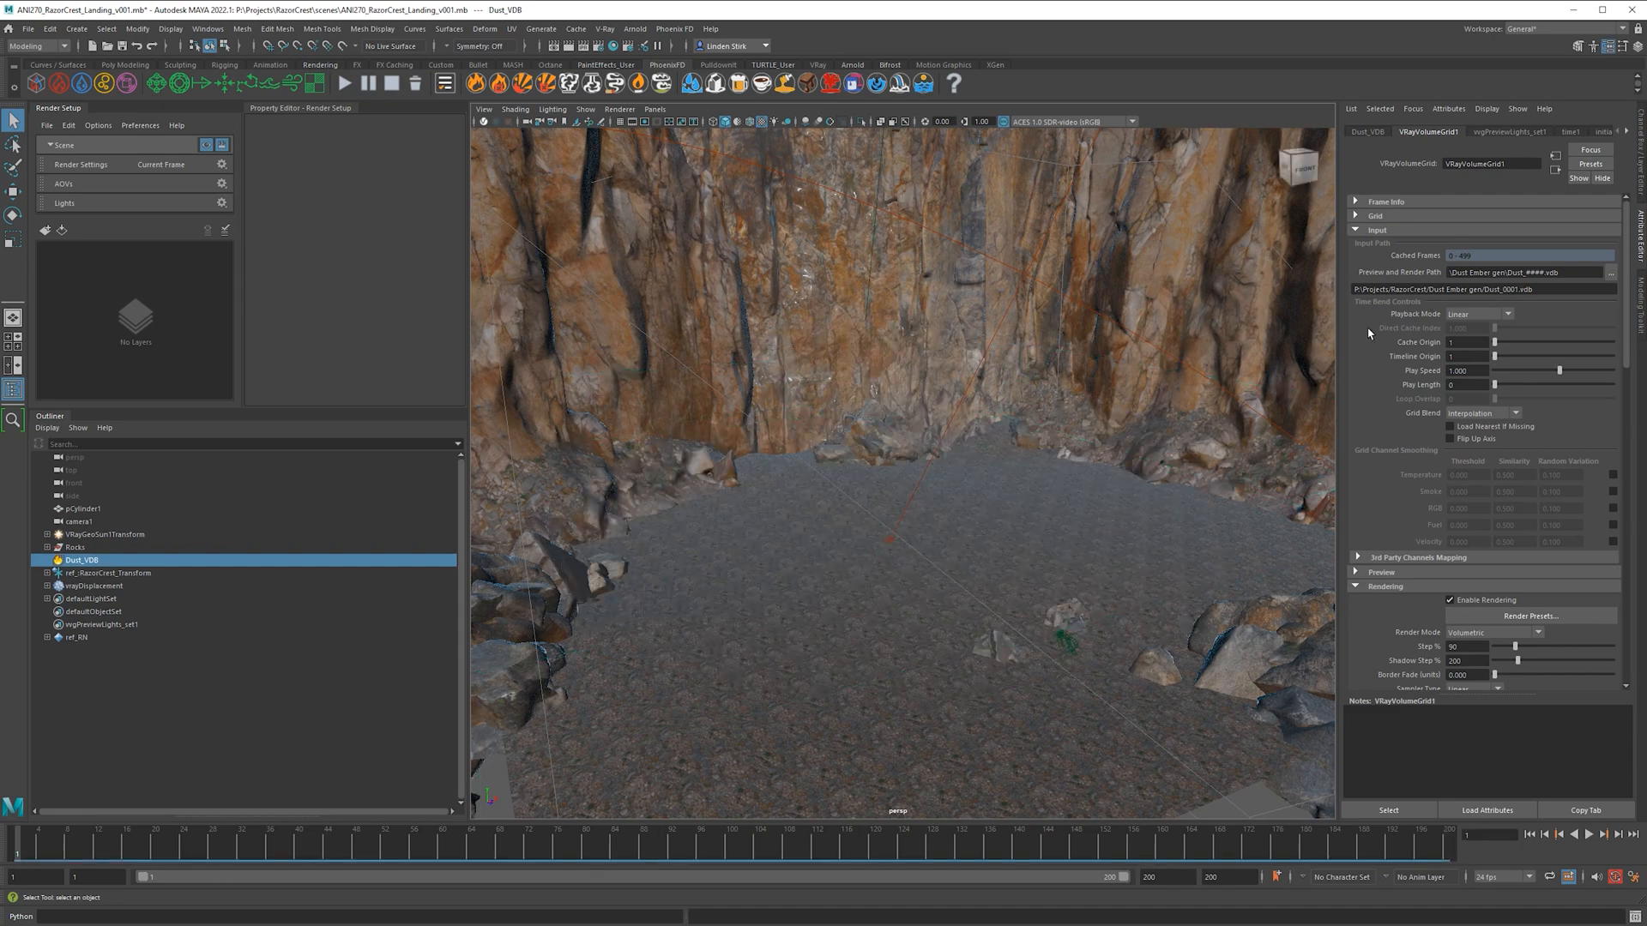
Change the dust's Playback Mode to Cache Index and key its Direct Cache Index at 0 on frame 1.
left_click(1479, 313)
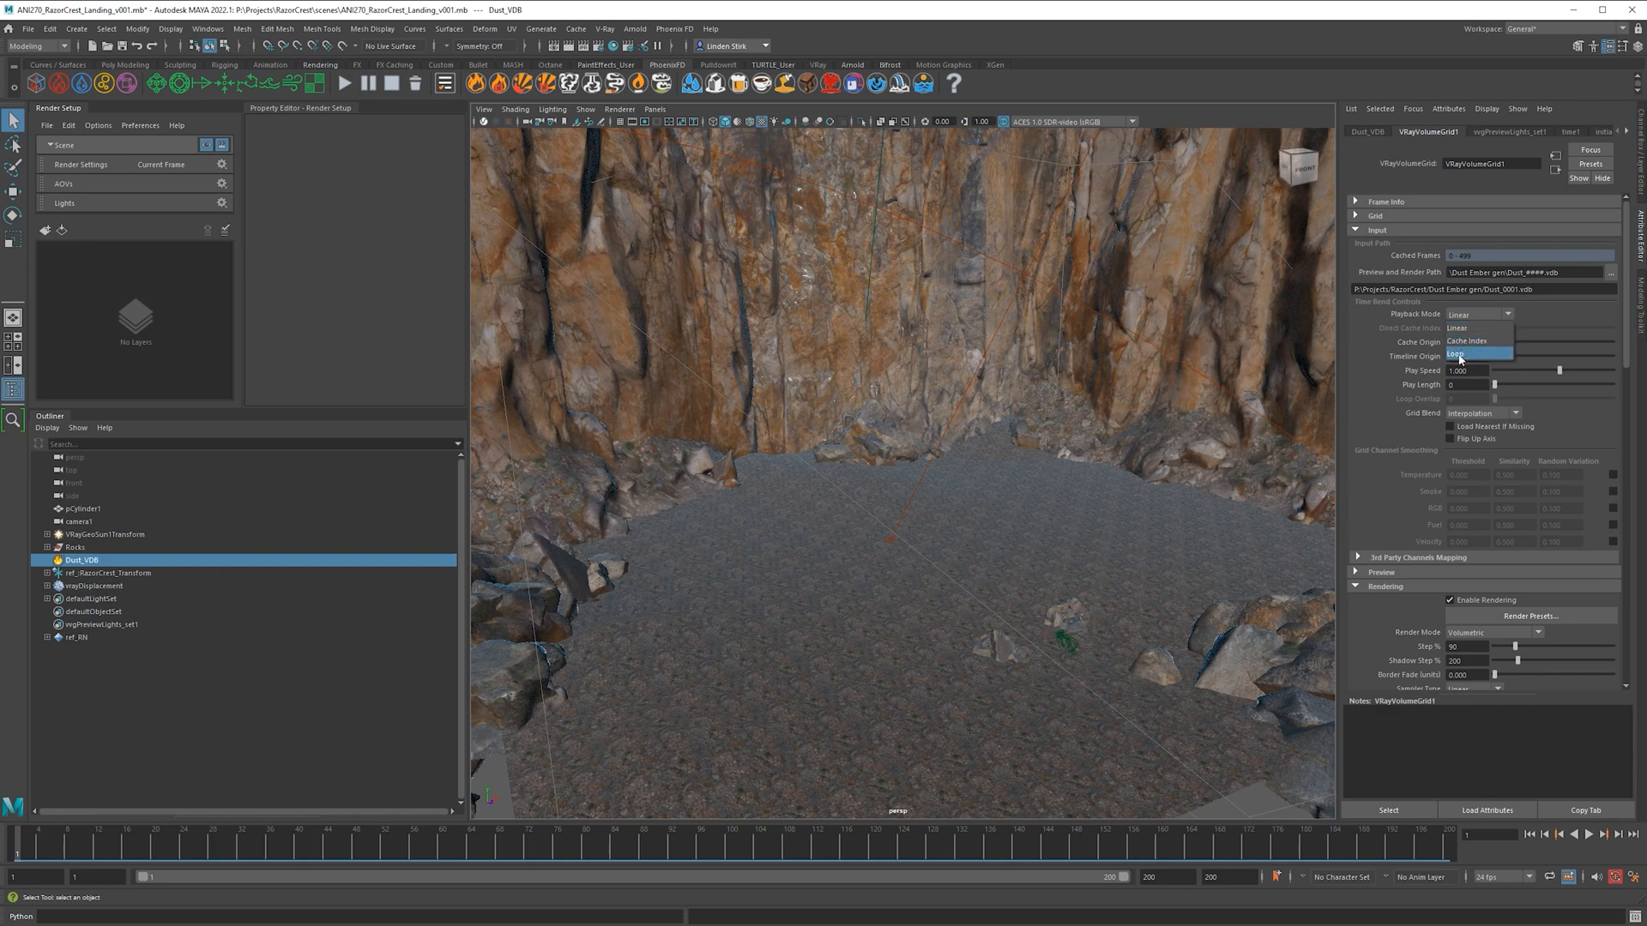
left_click(1461, 340)
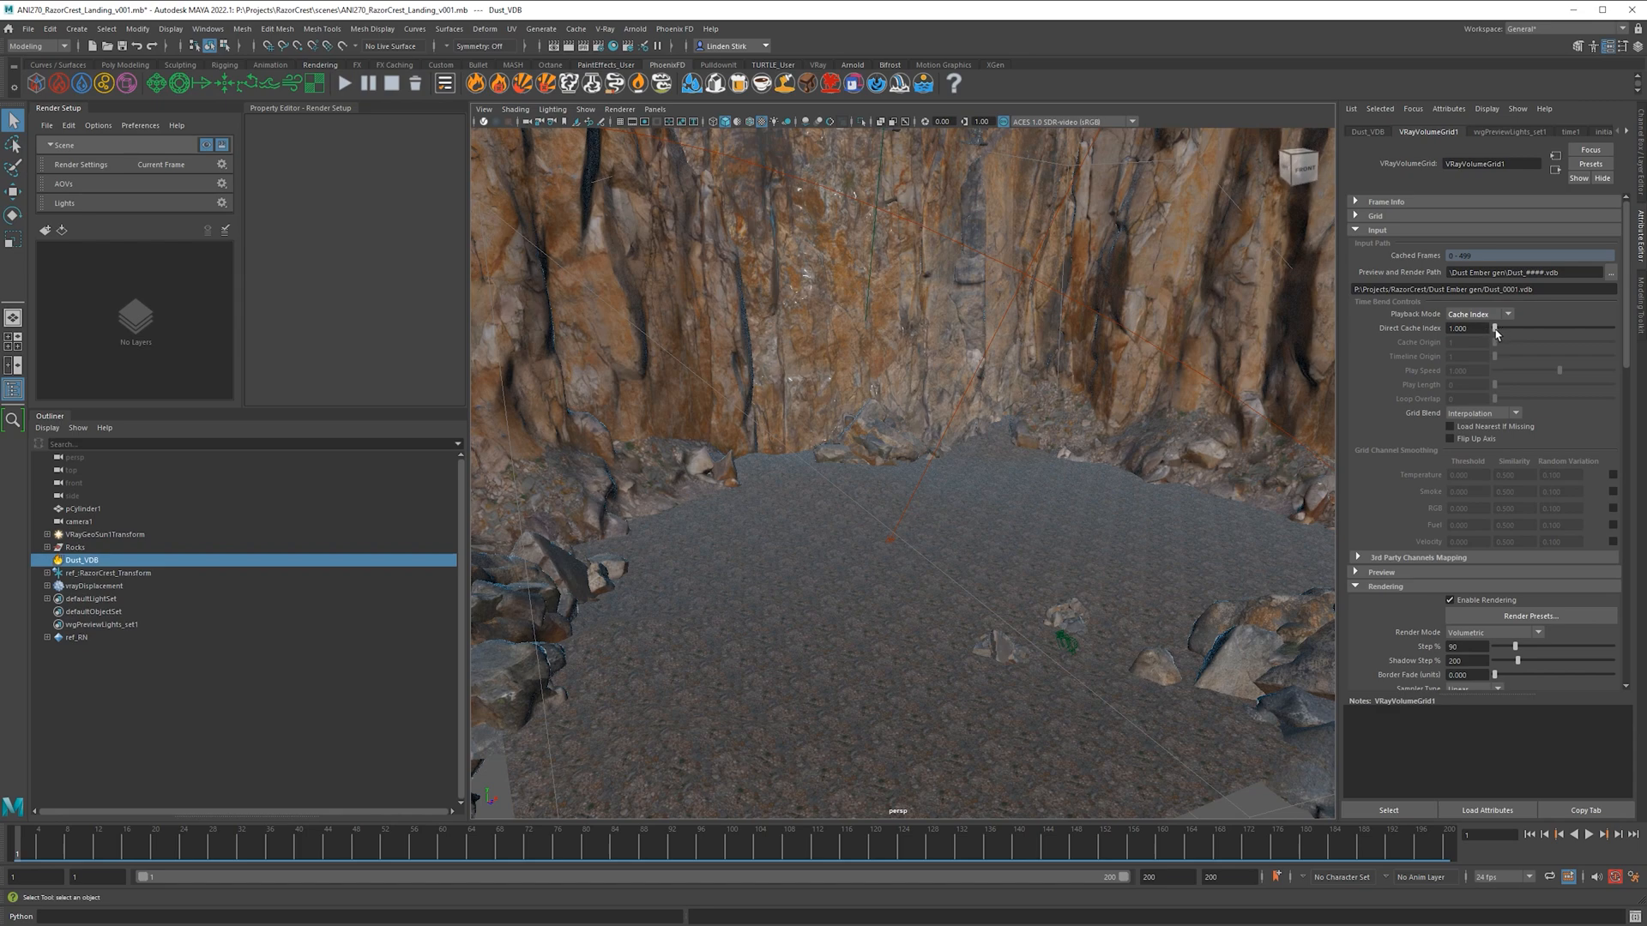
left_click_drag(1495, 329, 1476, 339)
right_click(1433, 330)
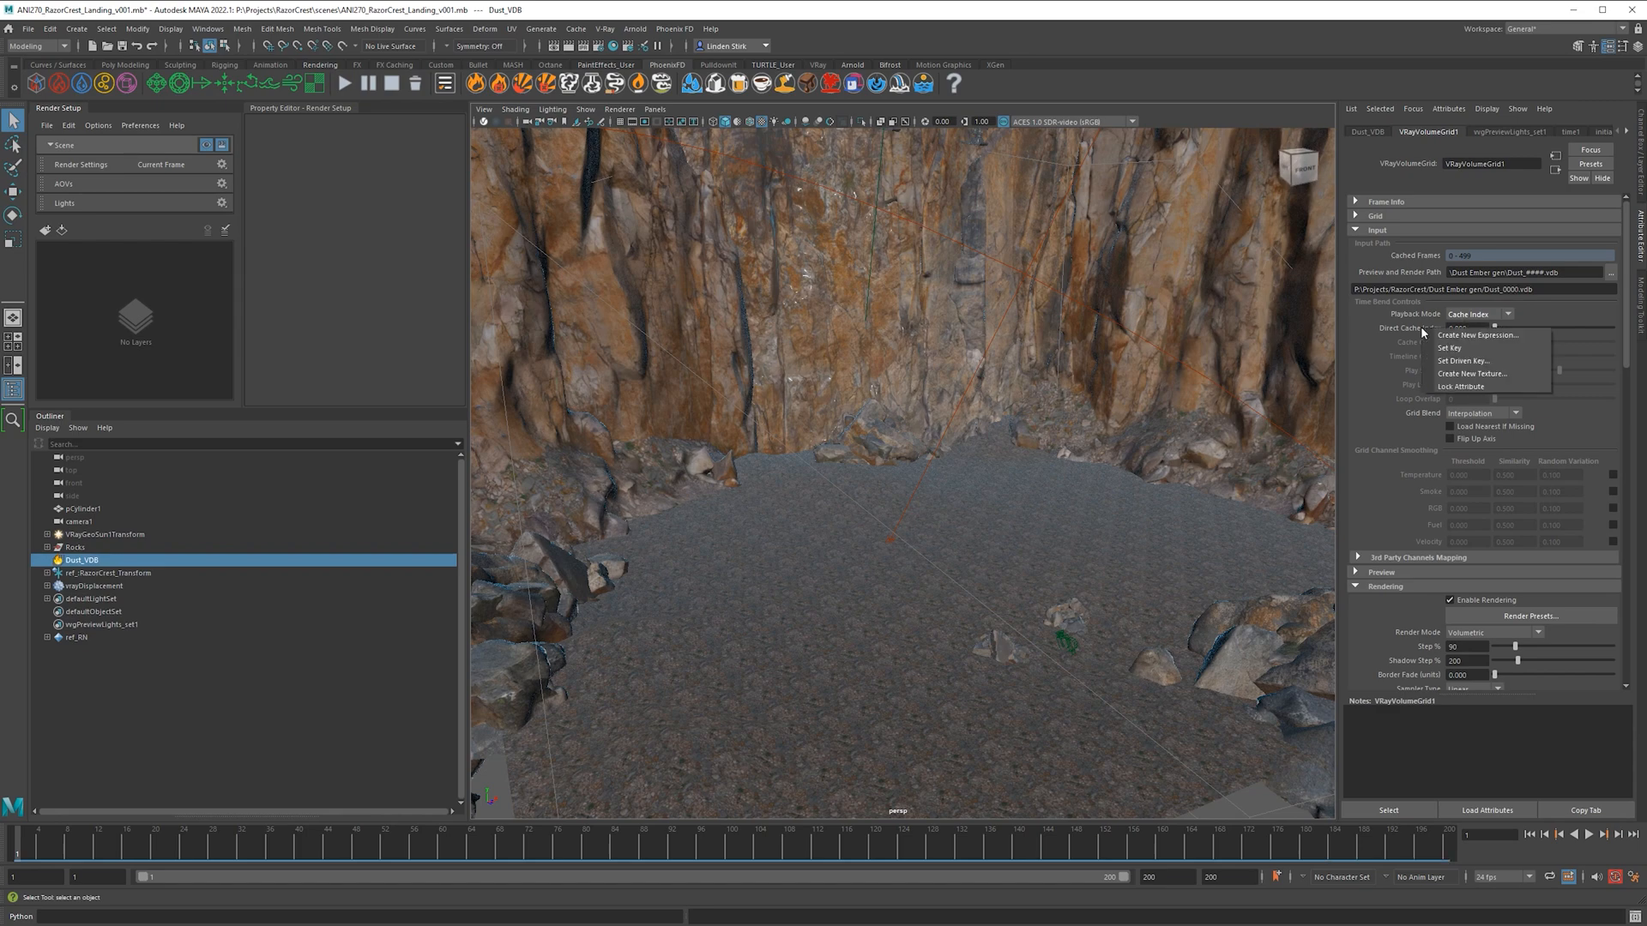
left_click(1449, 349)
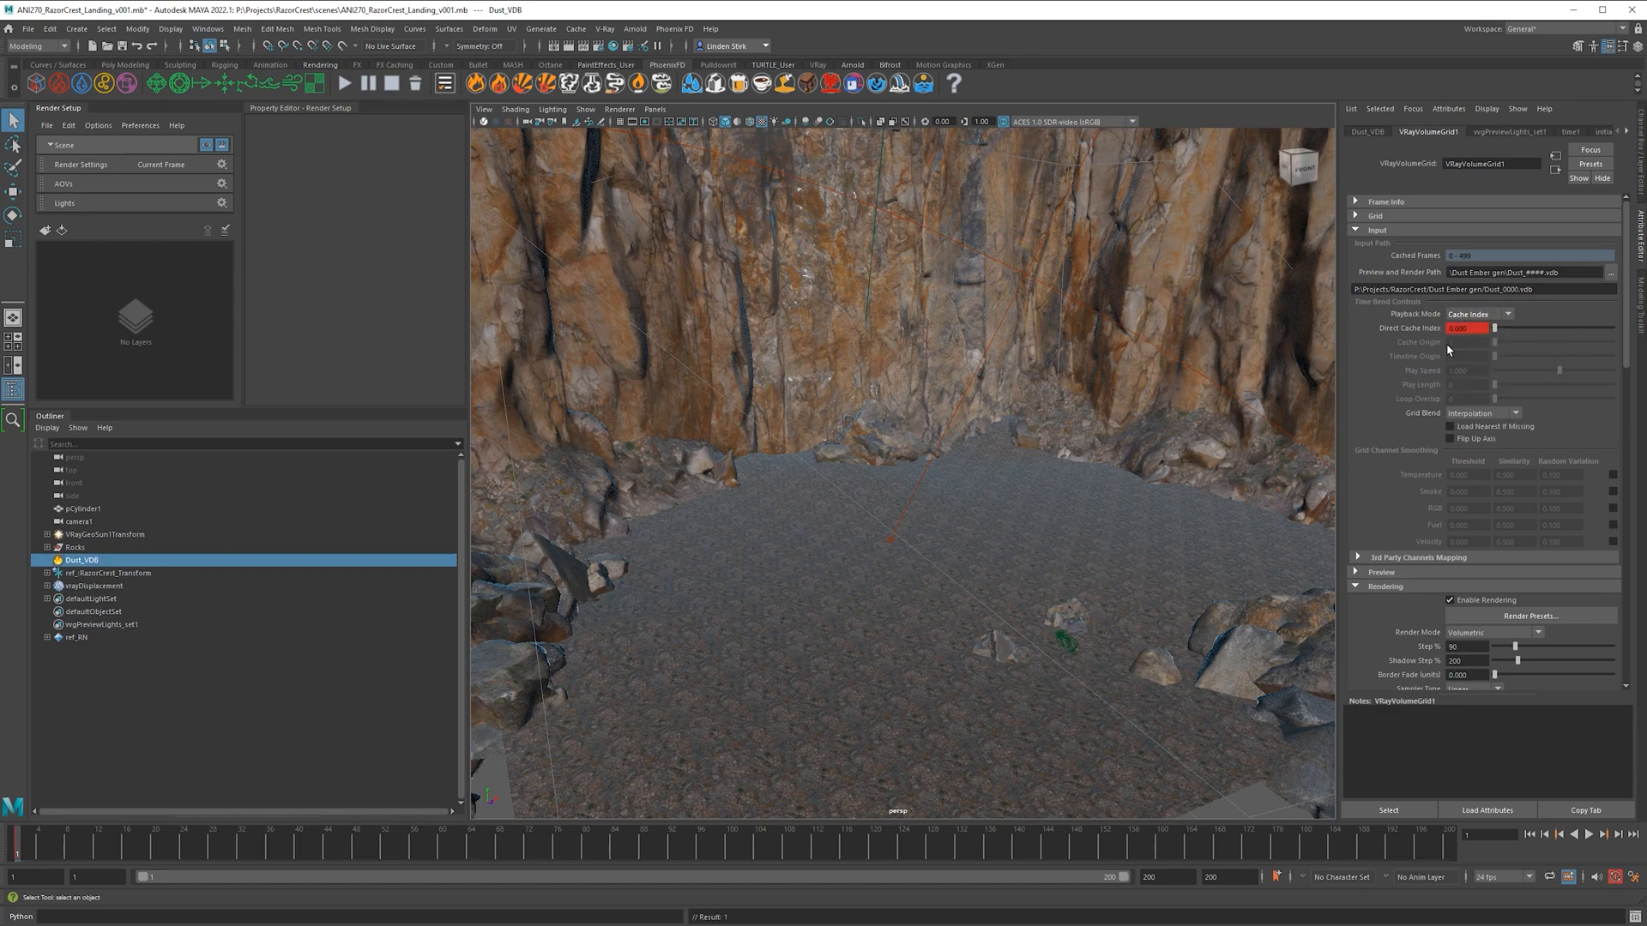
Key the dust's Direct Cache Index at 499 on frame 200.
left_click(1447, 854)
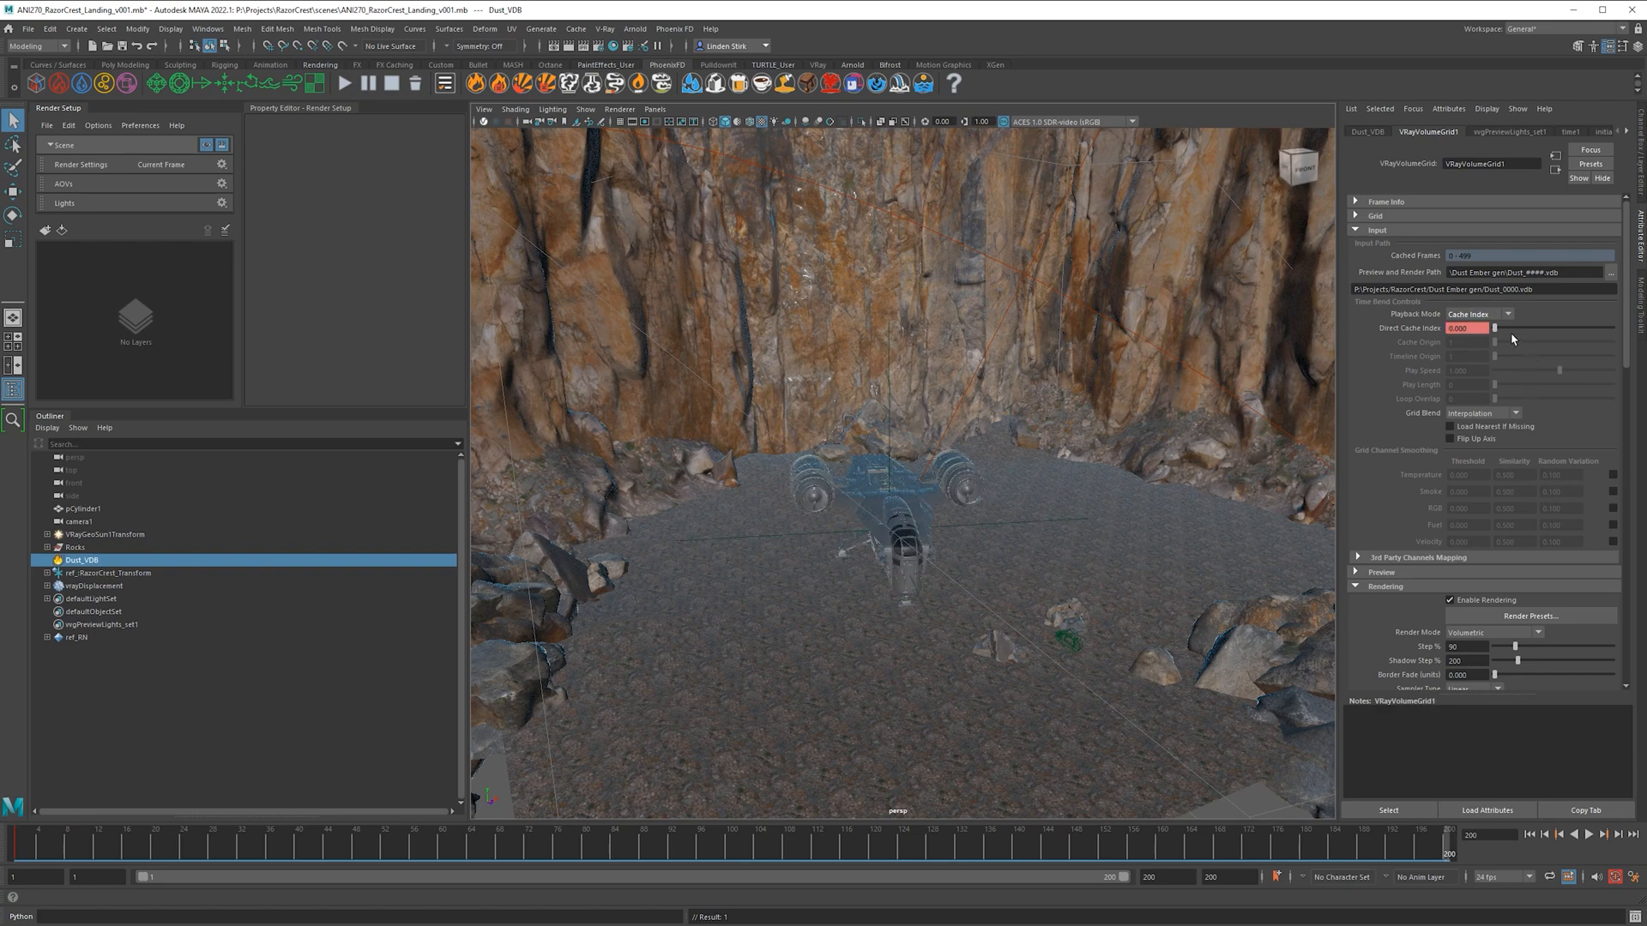
type("499")
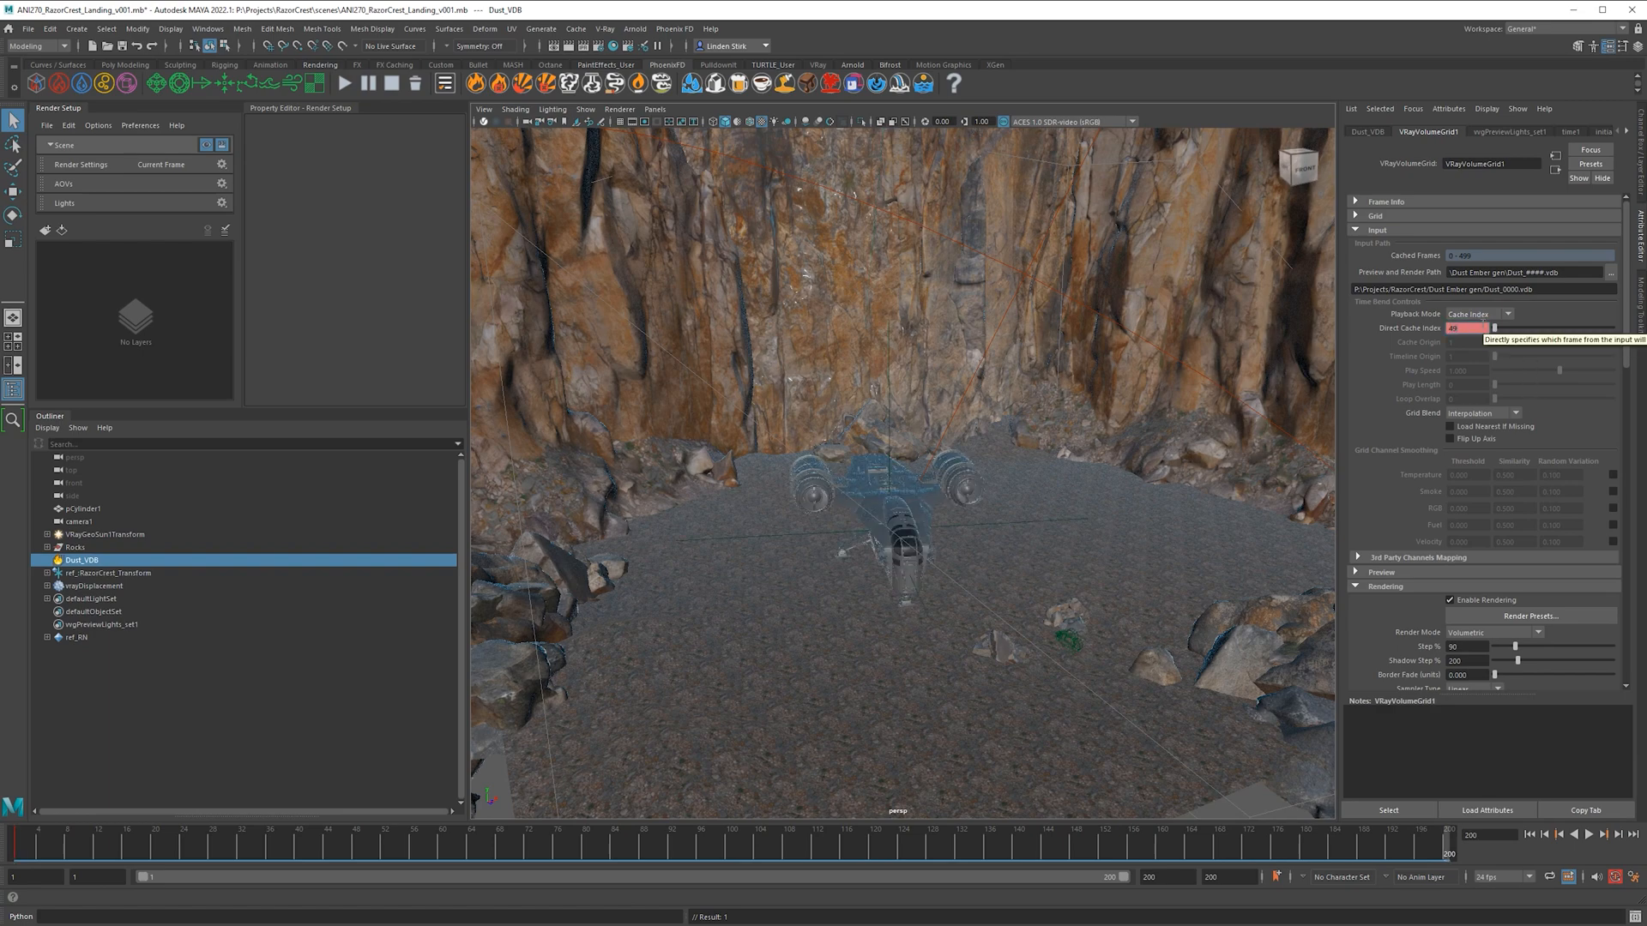
key("Return")
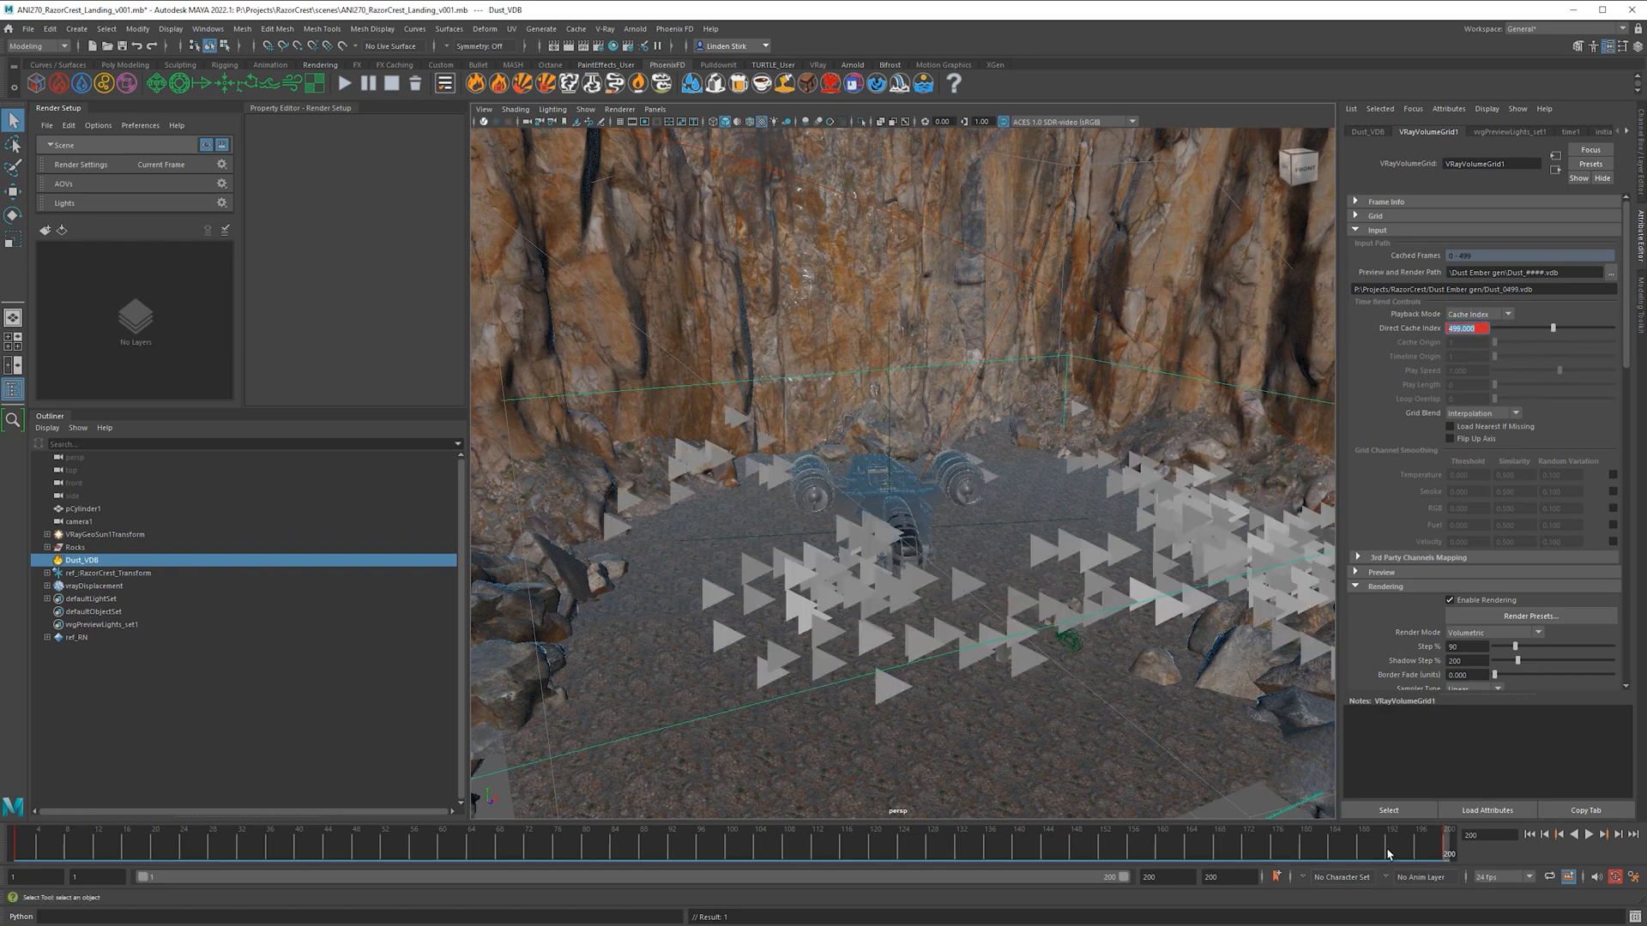
Check the retimed dust against the landing ship at frames 65, 70 and 104.
left_click_drag(1294, 858, 478, 858)
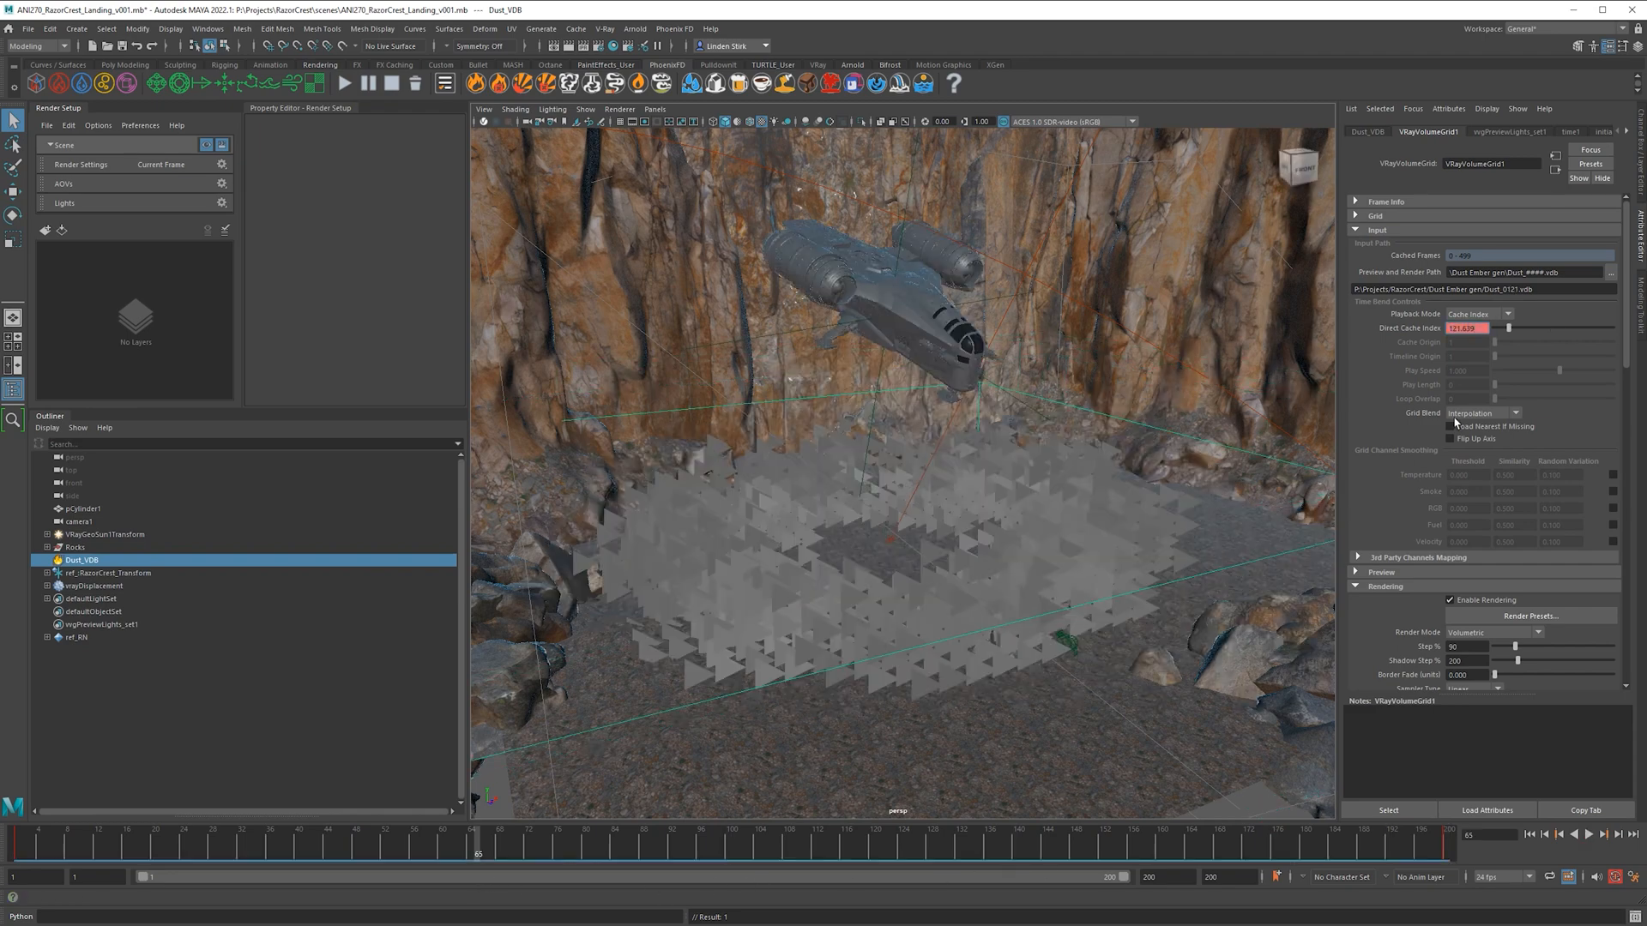
left_click(514, 856)
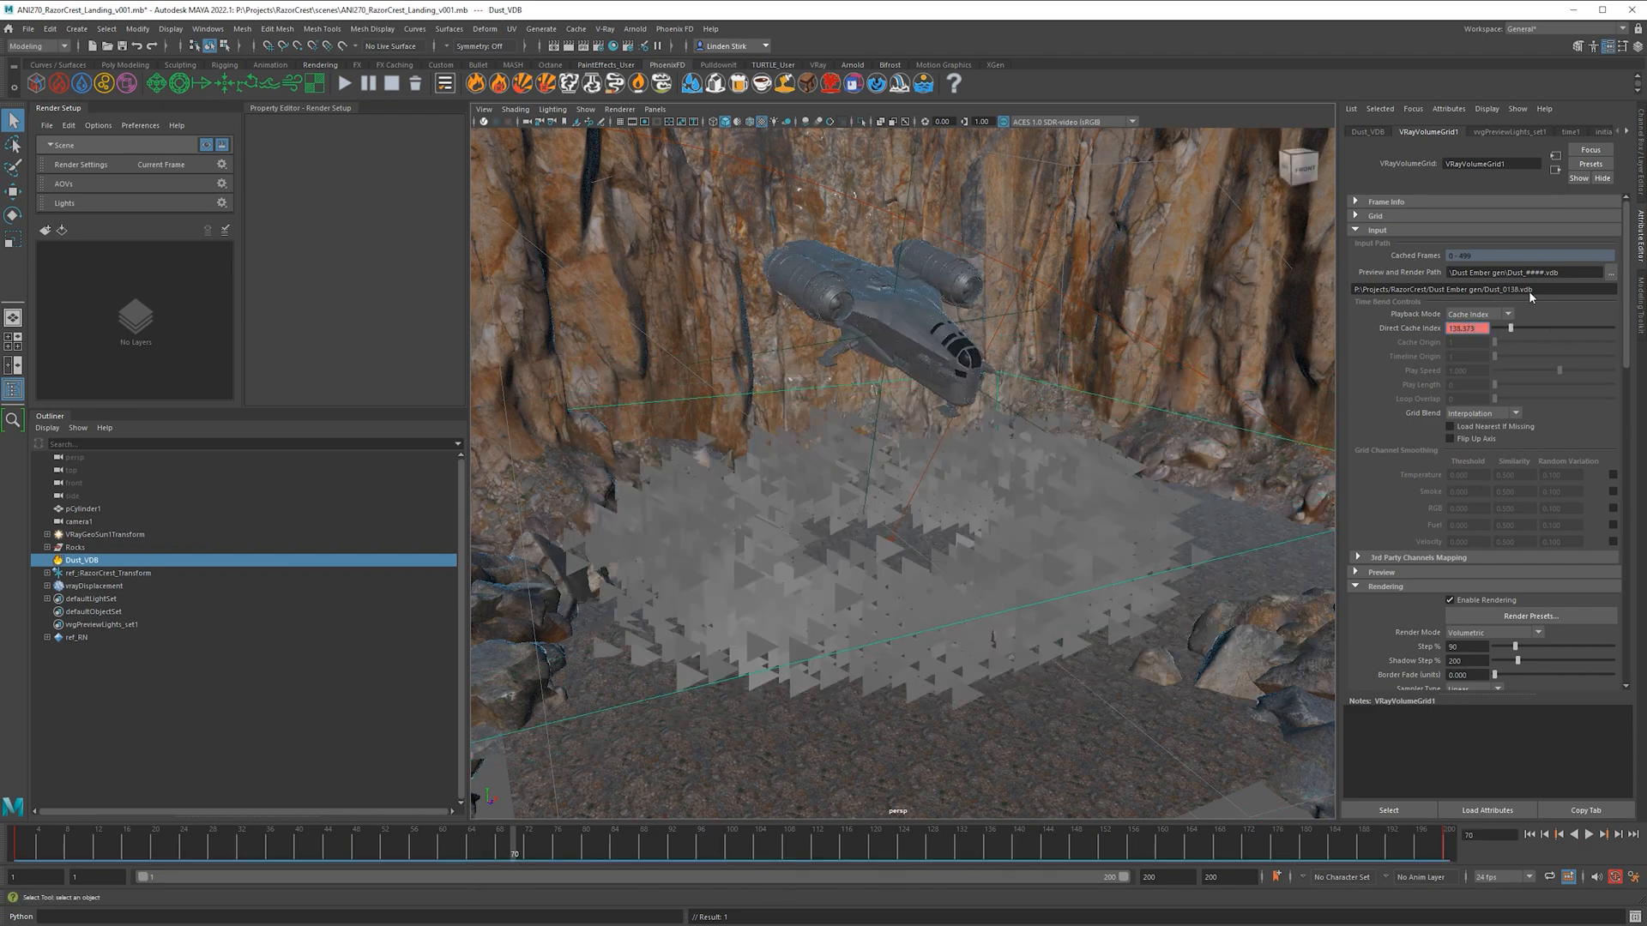
left_click(754, 849)
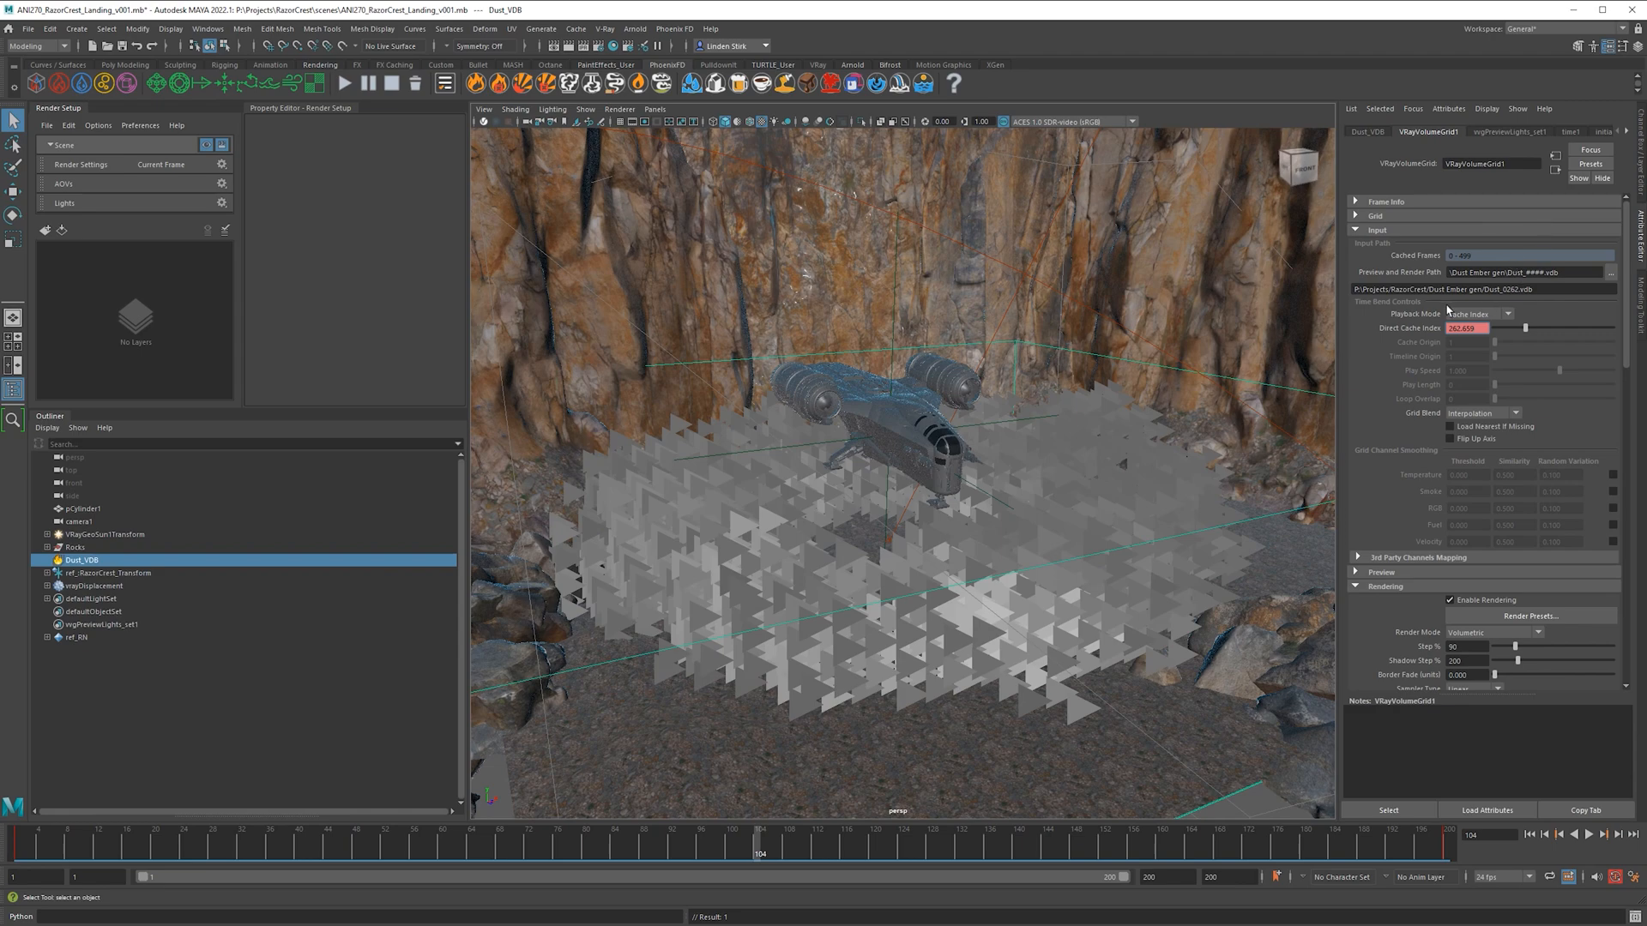
Give both Direct Cache Index keys linear tangents in the Graph Editor, and move the editor out of the way.
left_click(208, 29)
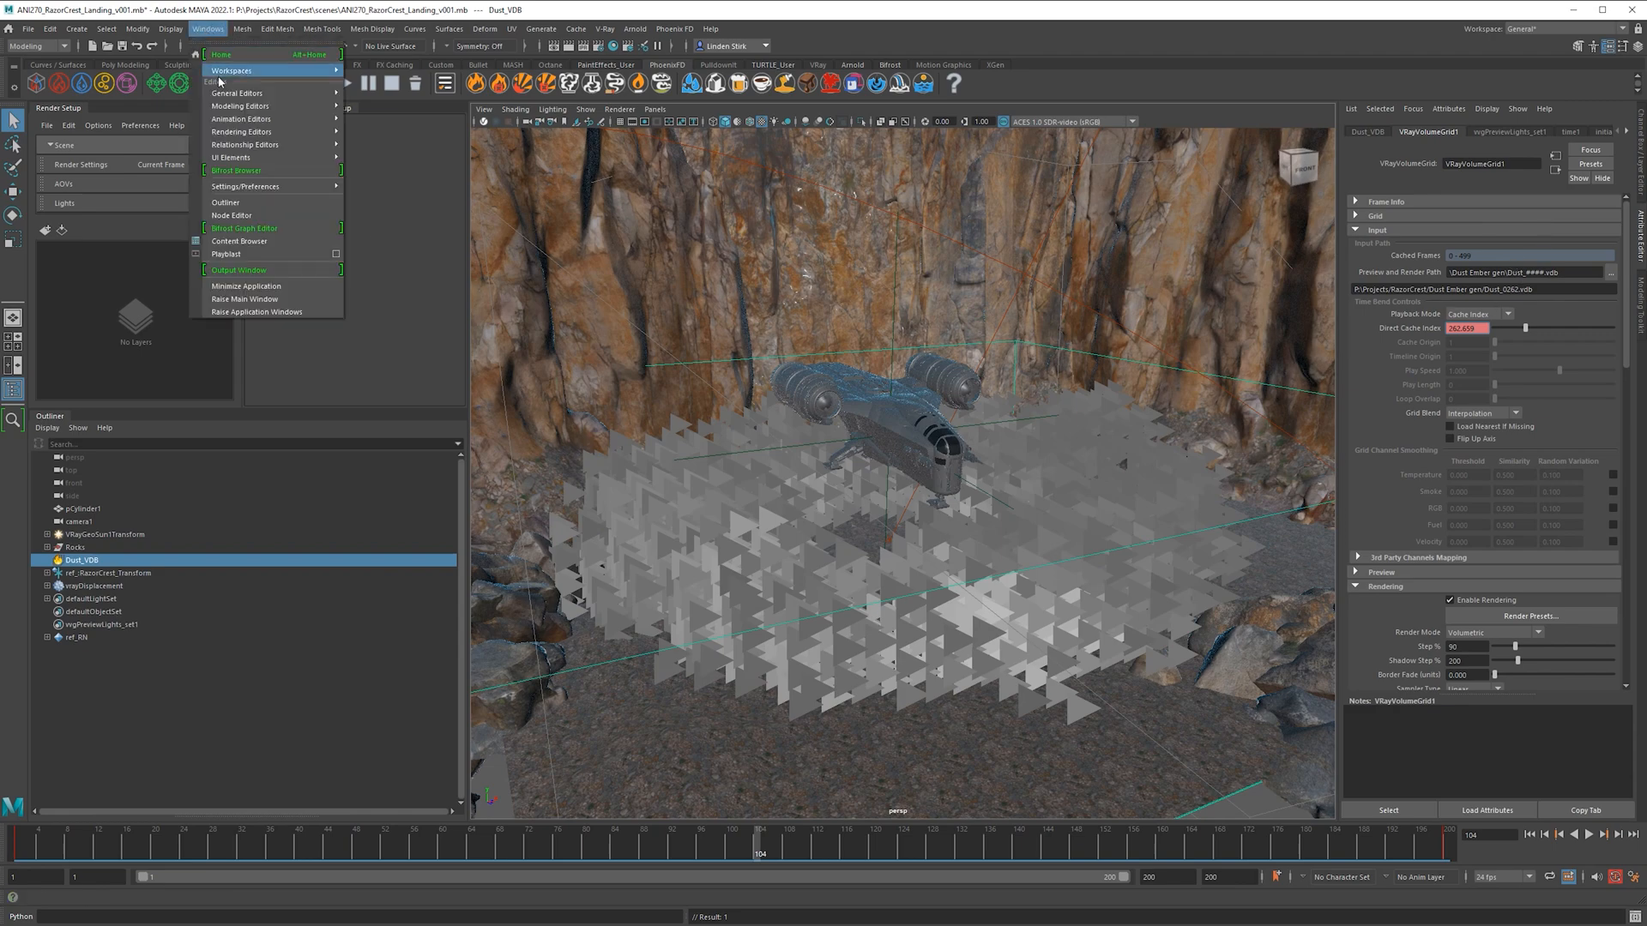
mouse_move(249, 119)
left_click(395, 121)
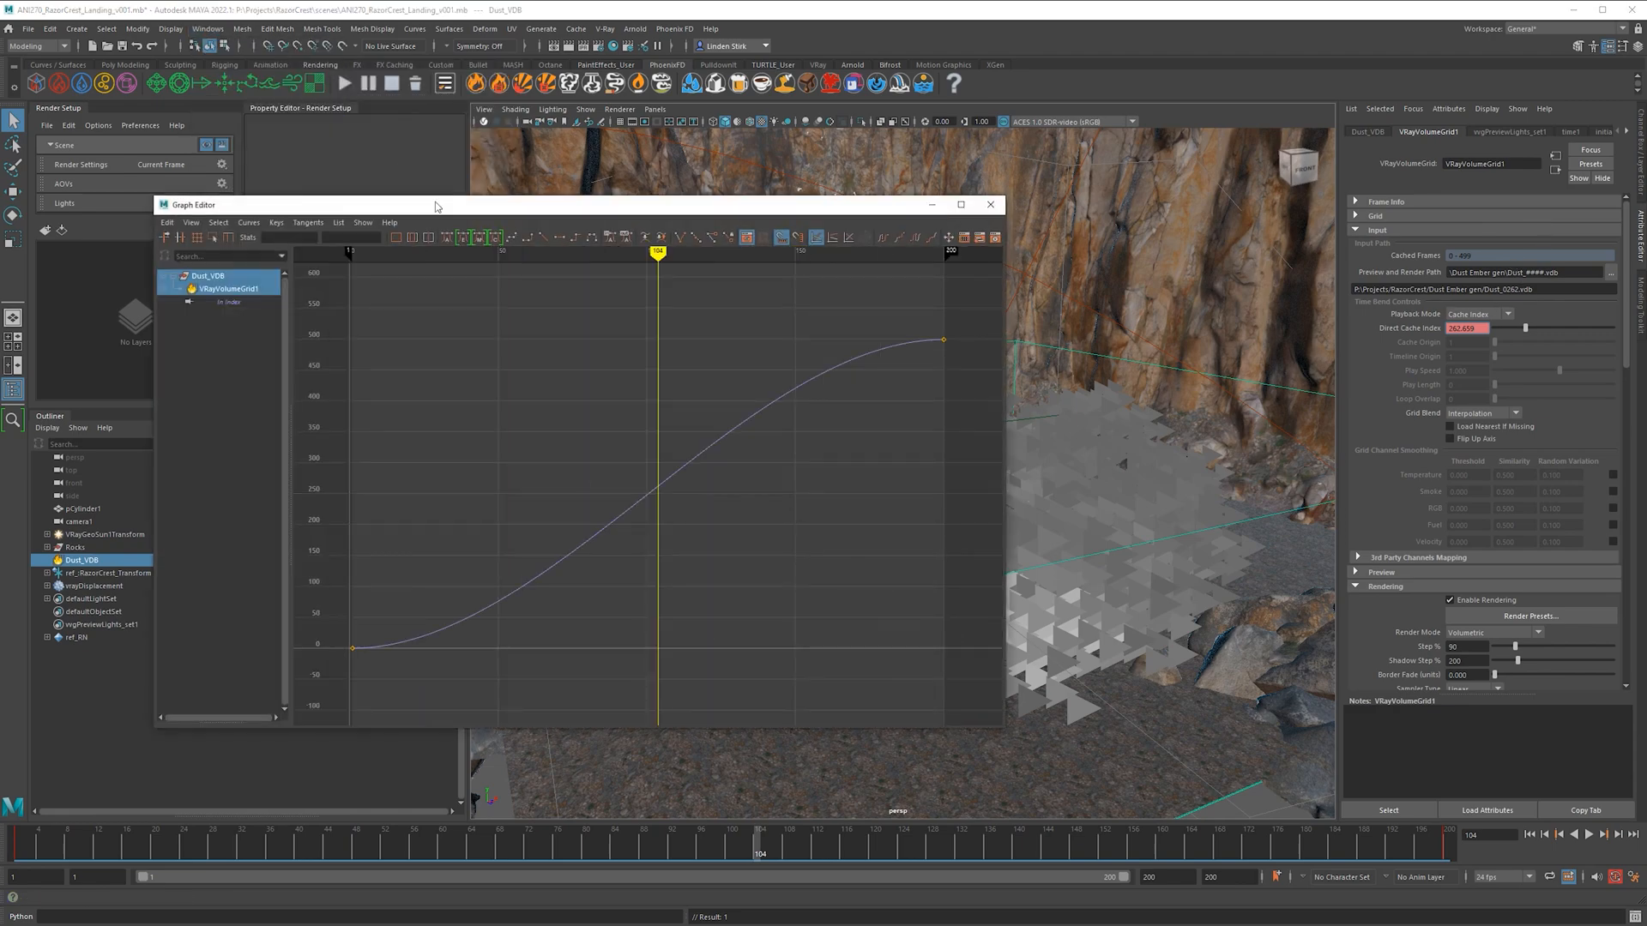
left_click_drag(392, 641, 346, 680)
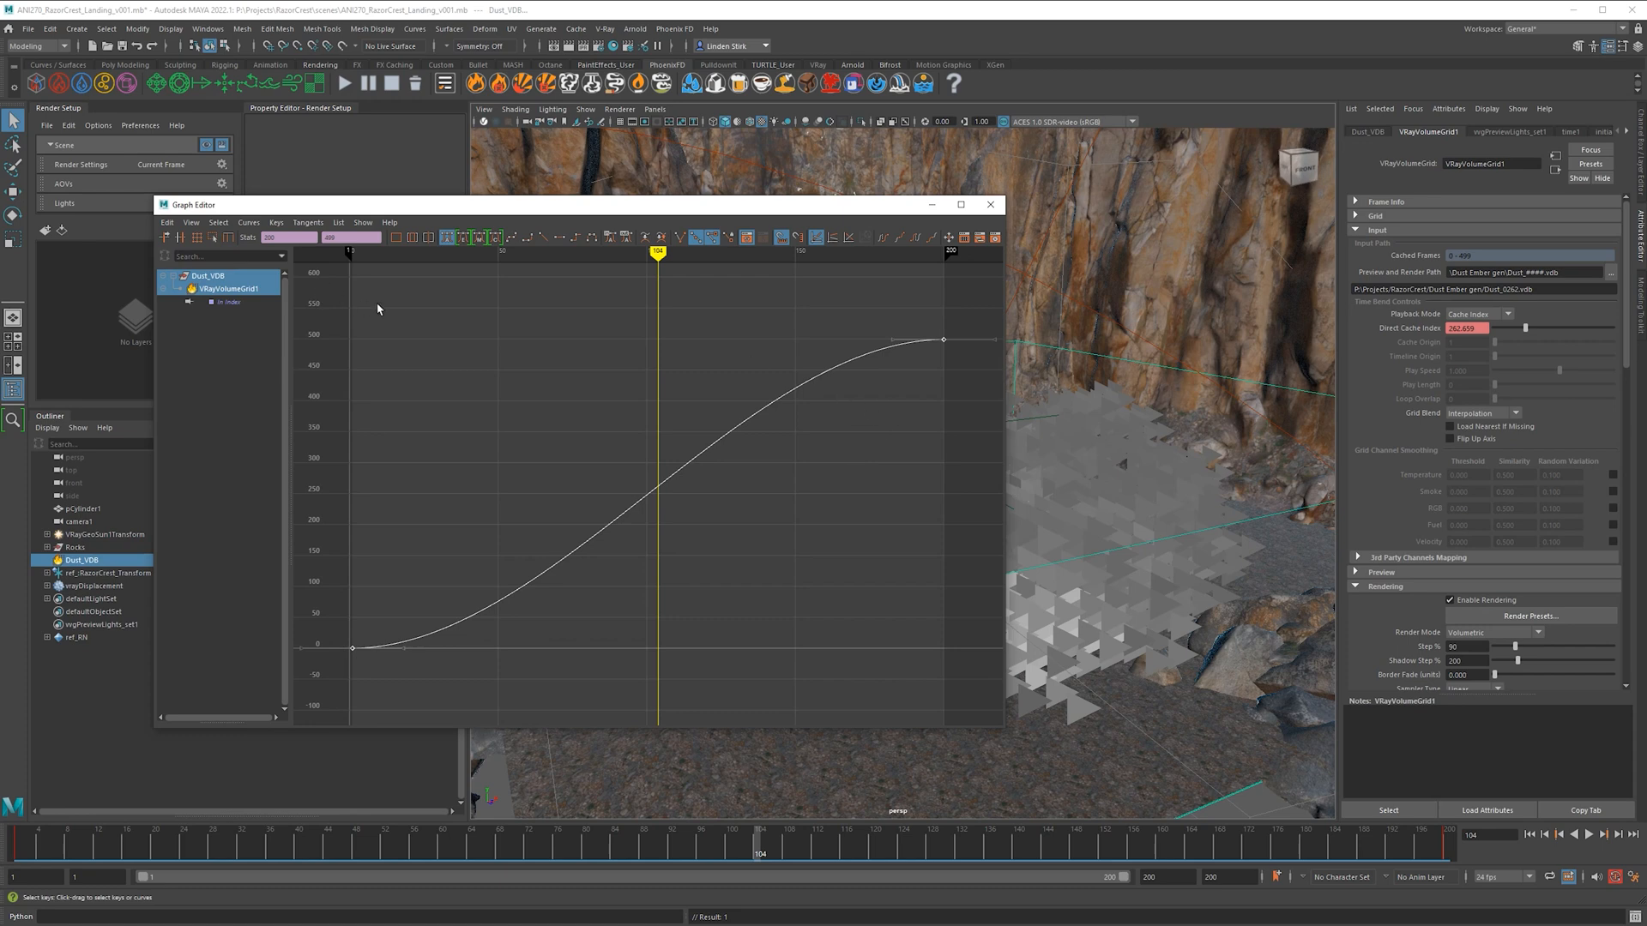
left_click(543, 237)
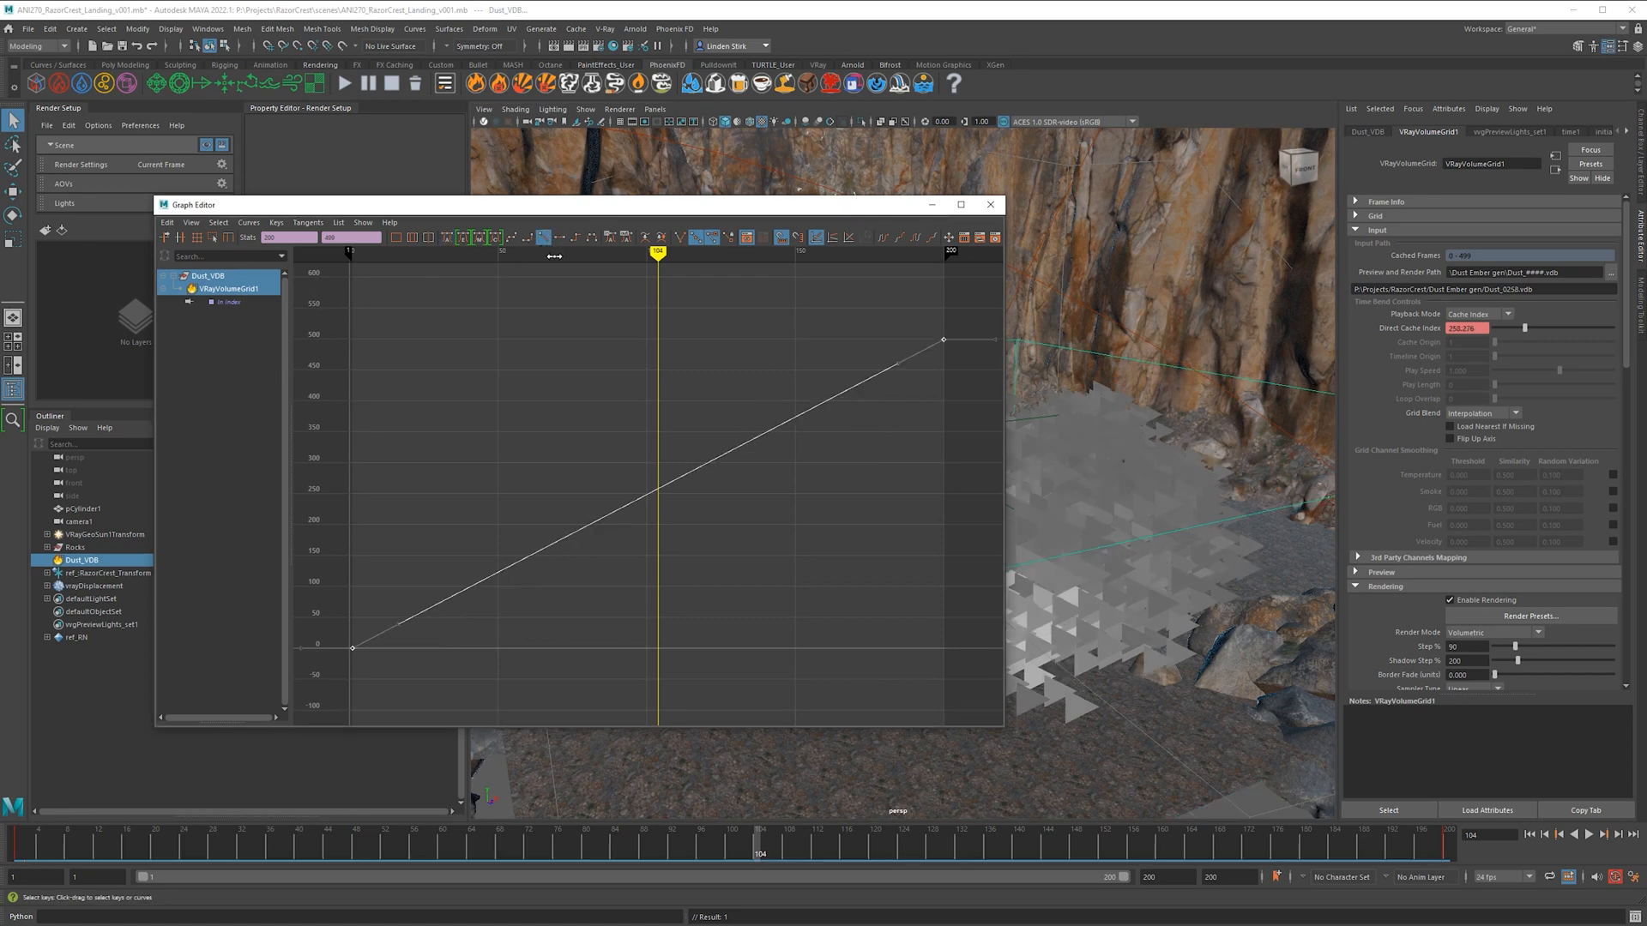
left_click(803, 398)
mouse_move(867, 208)
left_mouse_down()
mouse_move(722, 722)
mouse_move(716, 923)
left_mouse_up()
Scrub and play back the animation to review the dust's linear retiming around the landed ship.
left_click_drag(795, 849, 1425, 851)
key("alt+v")
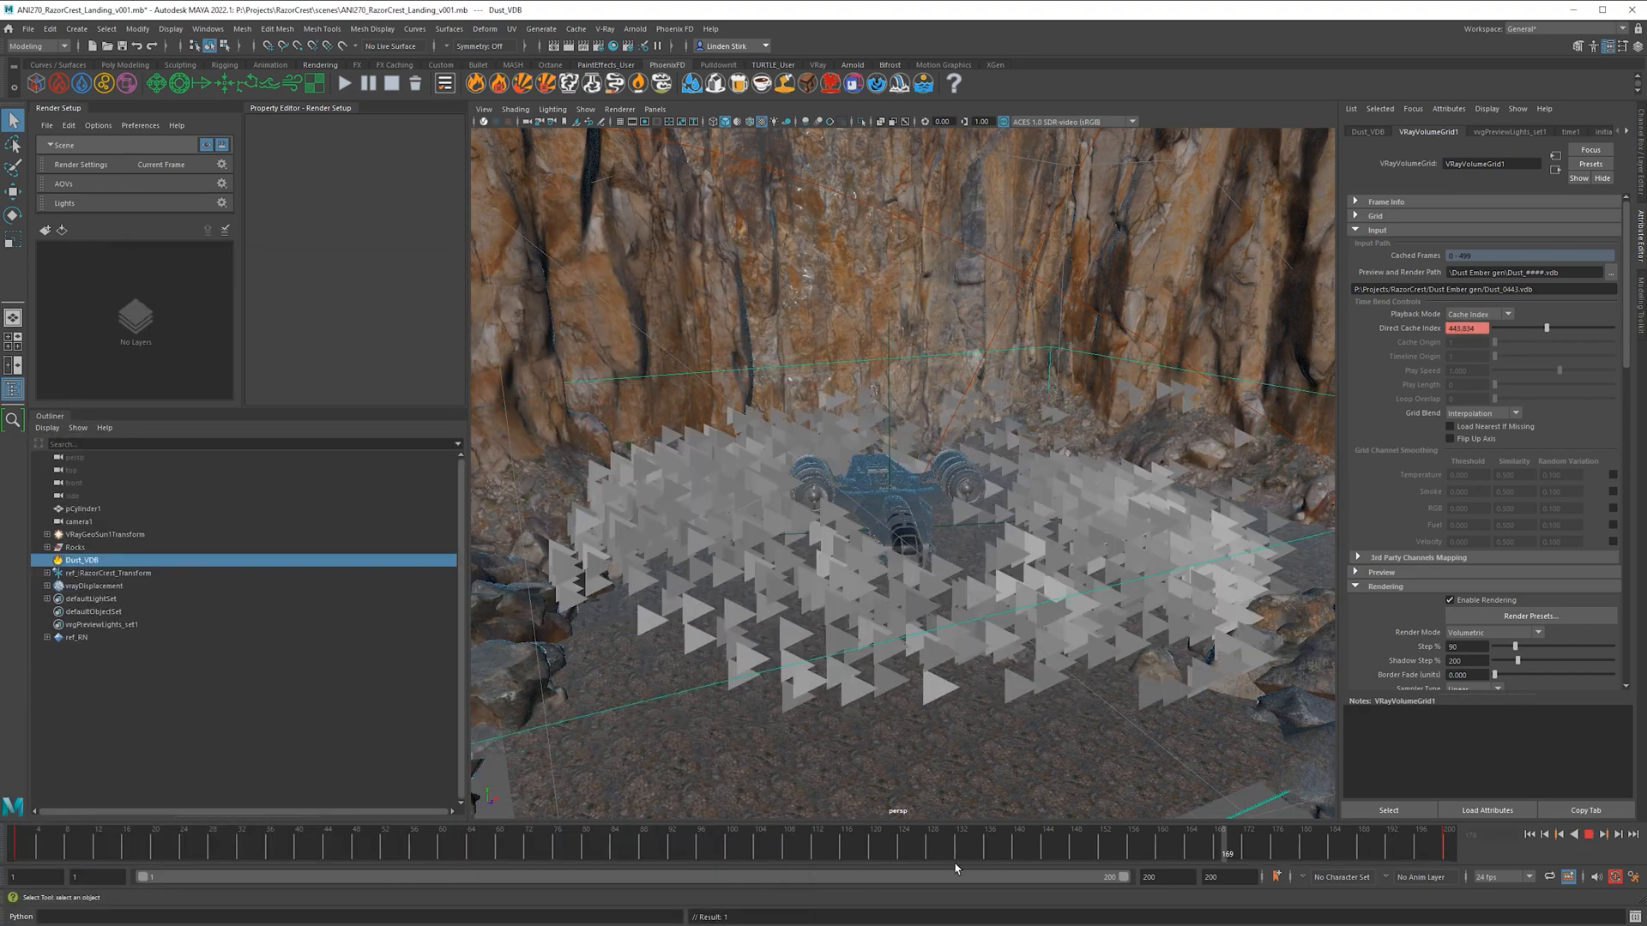
key("alt+v")
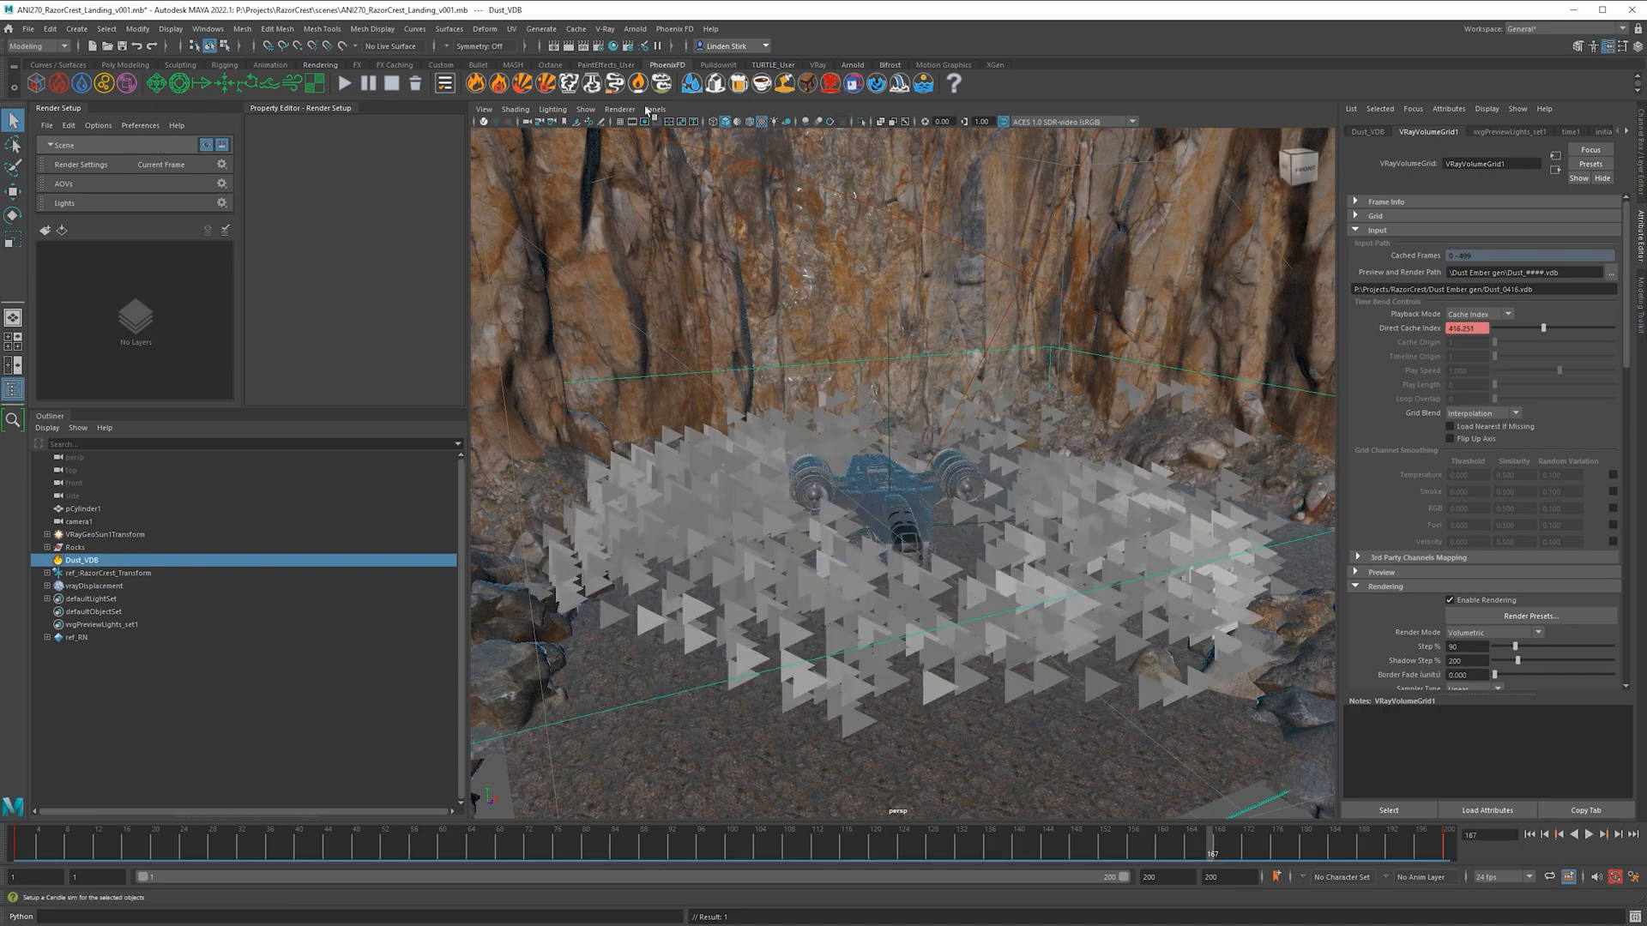
Render the perspective view at frame 200 to check the end of the dust, and minimise the frame buffer.
left_click(1446, 858)
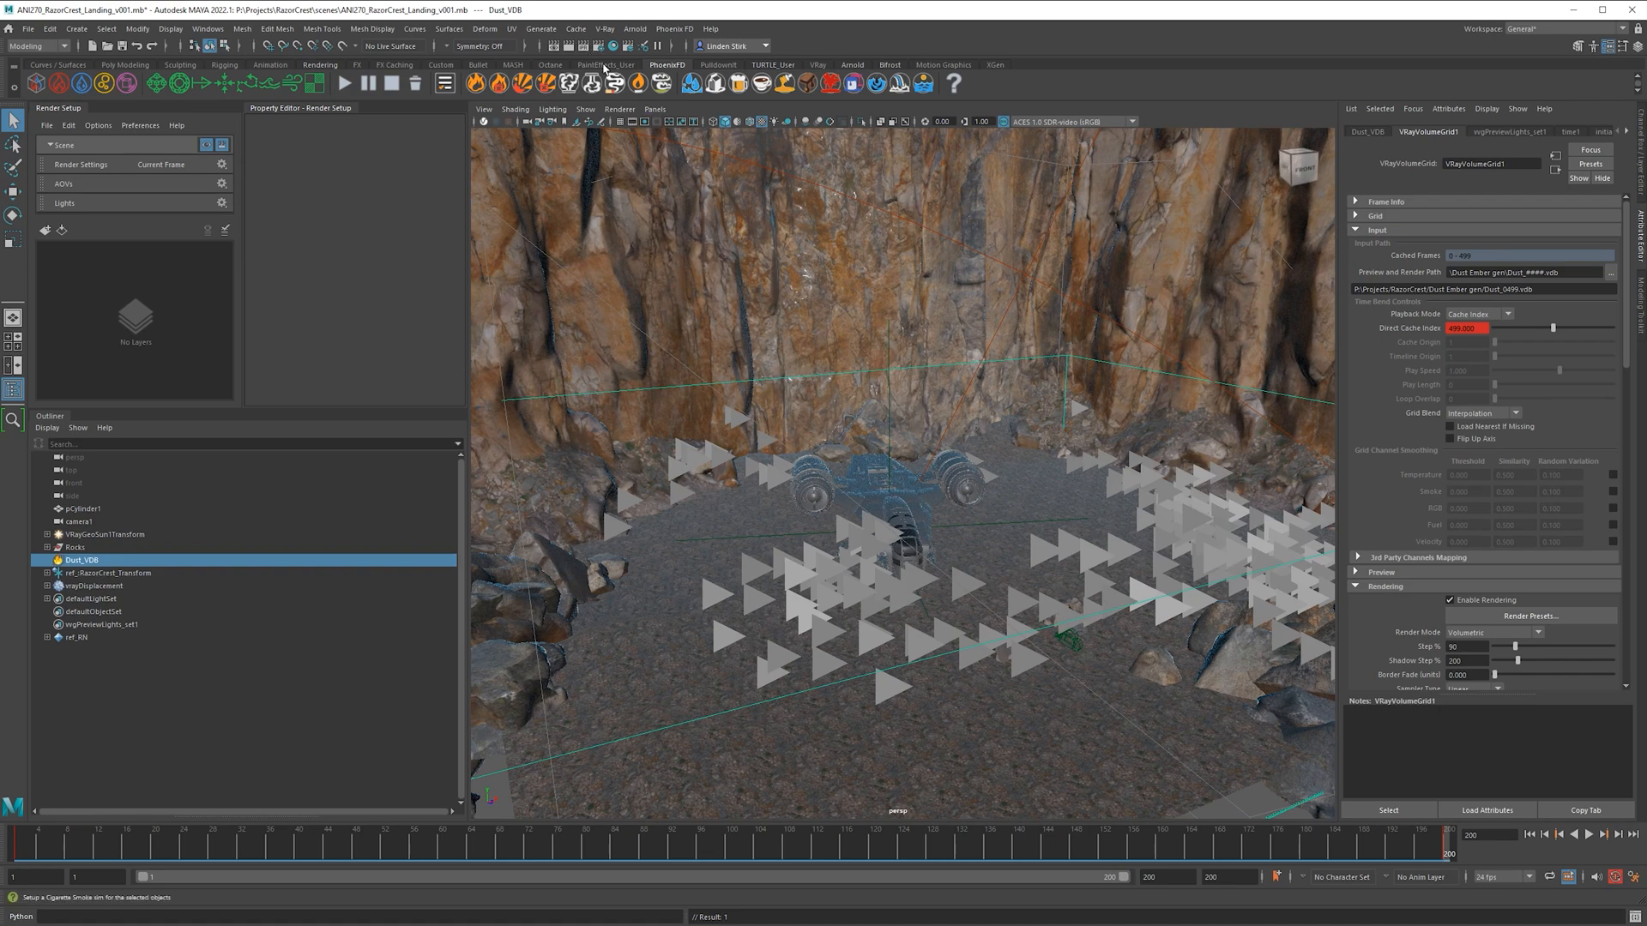
left_click(584, 48)
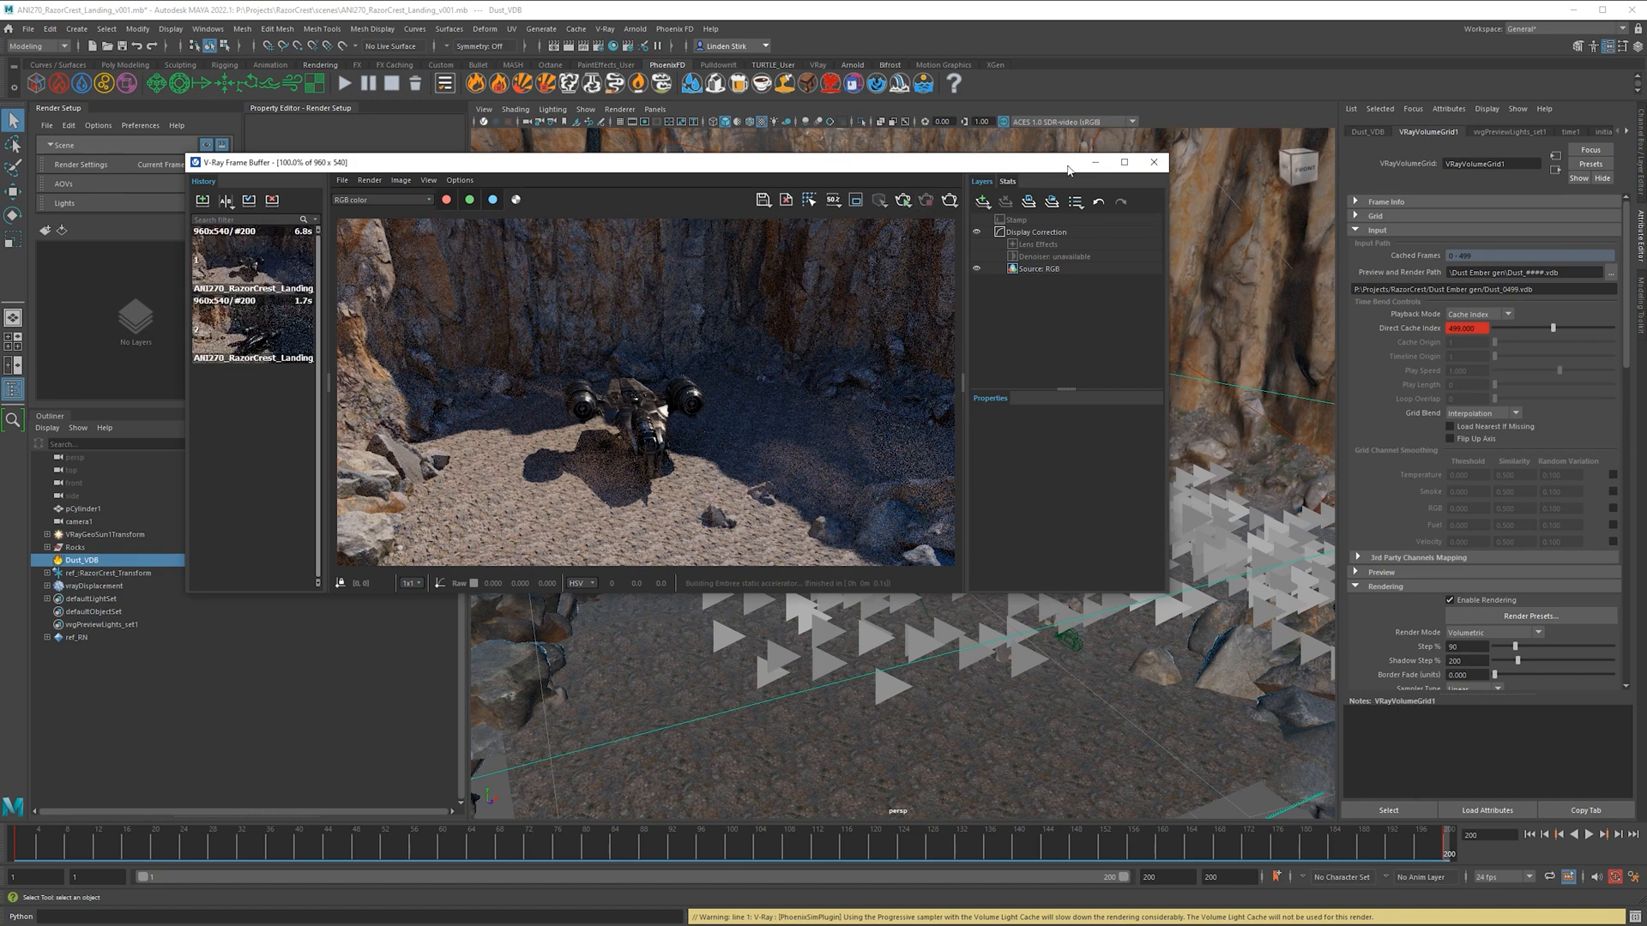
left_click(1096, 163)
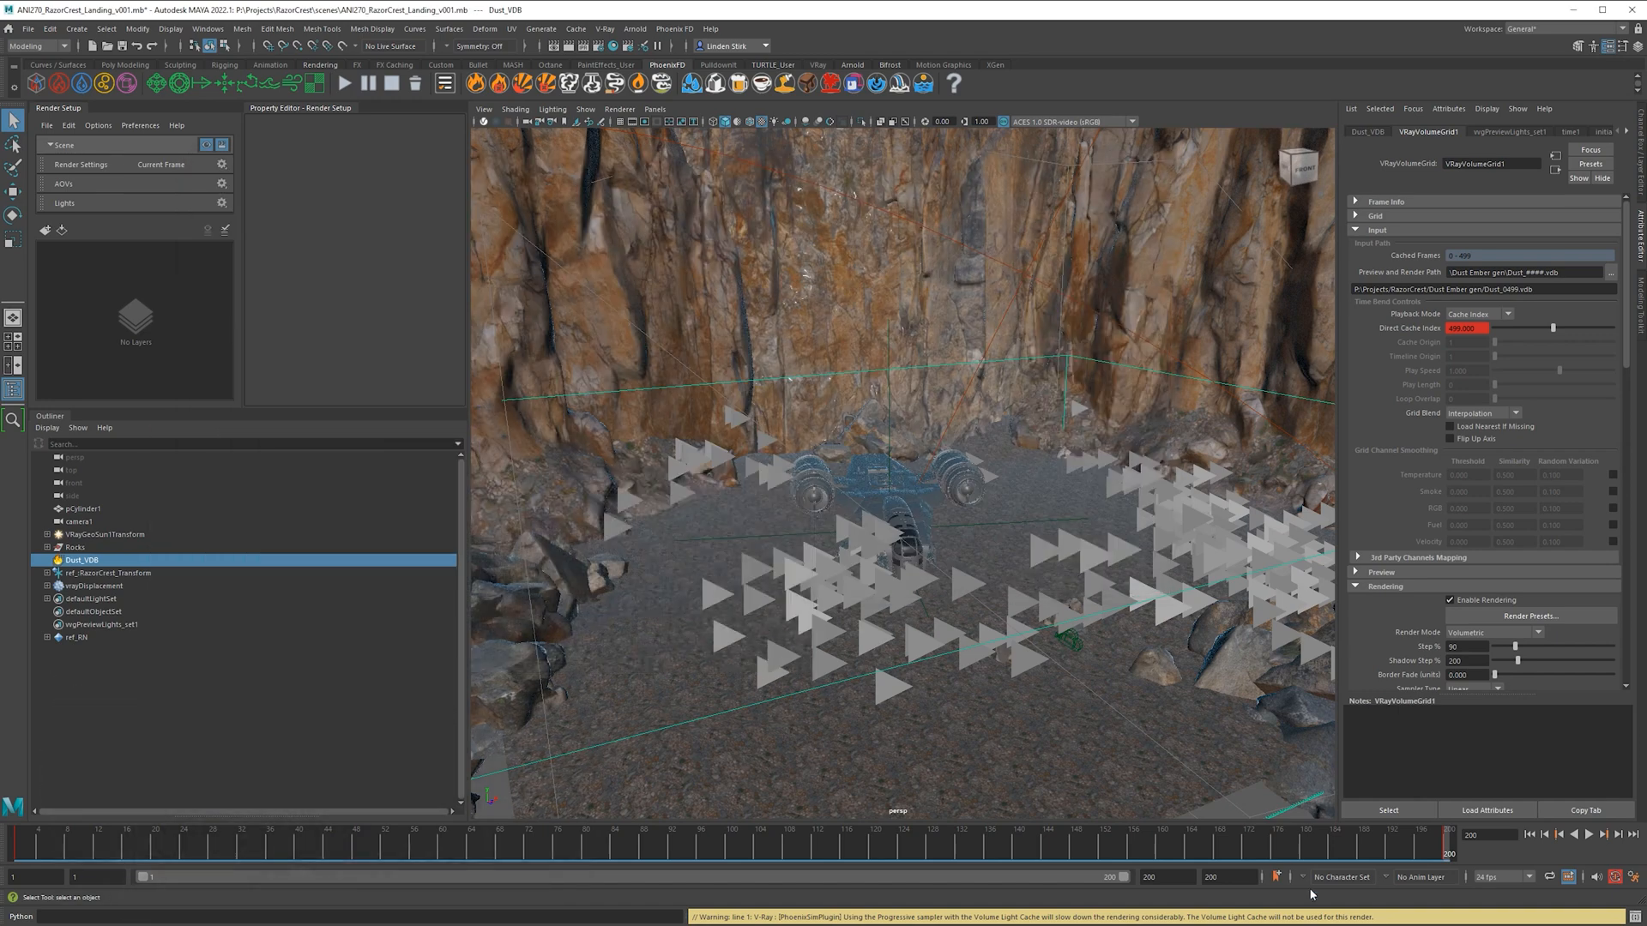
Play and scrub the landing with the perspective and camera1 views side by side, ending at frame 164.
key("alt+v")
left_click_drag(437, 876, 371, 875)
key("space")
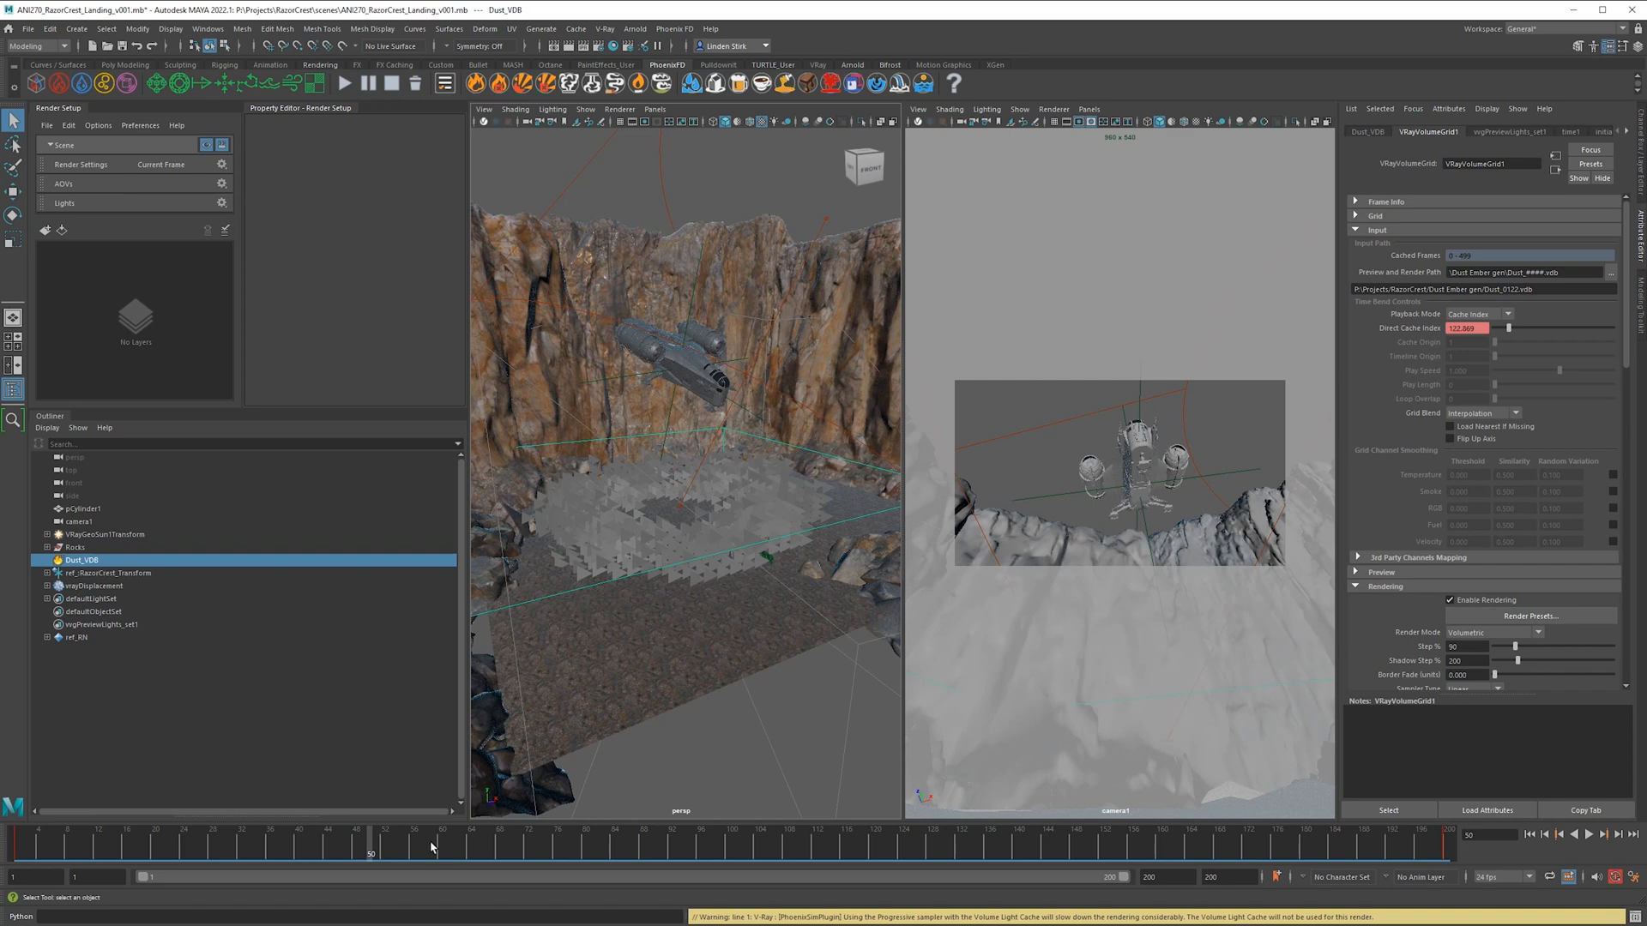
key("alt+v")
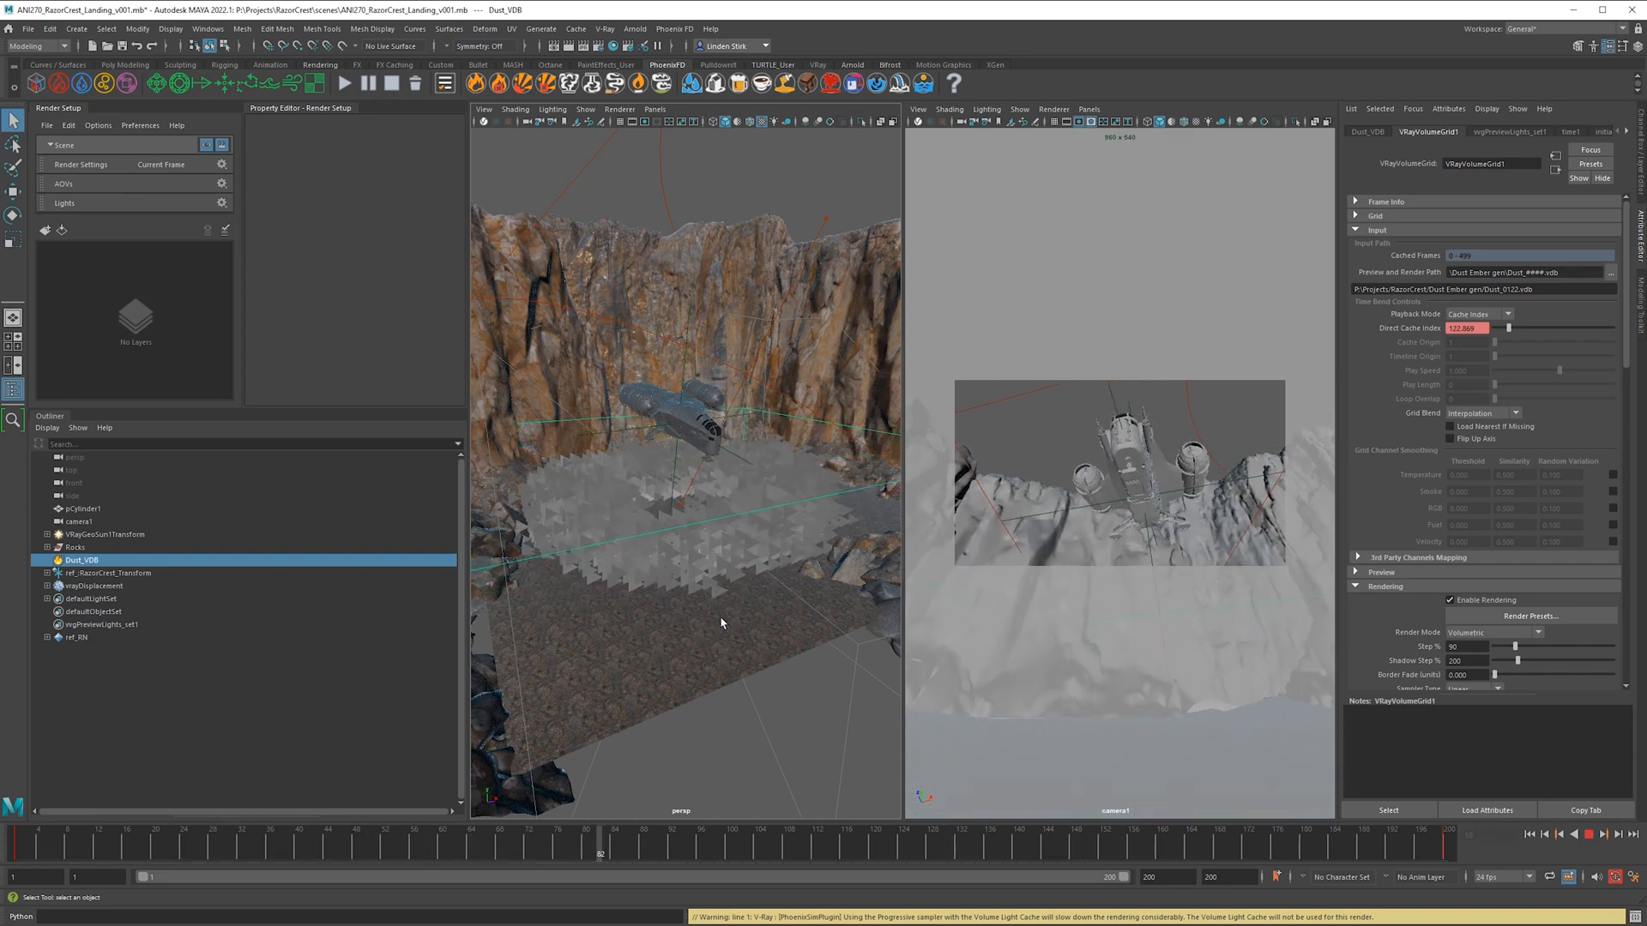
key("alt+v")
key("alt+v")
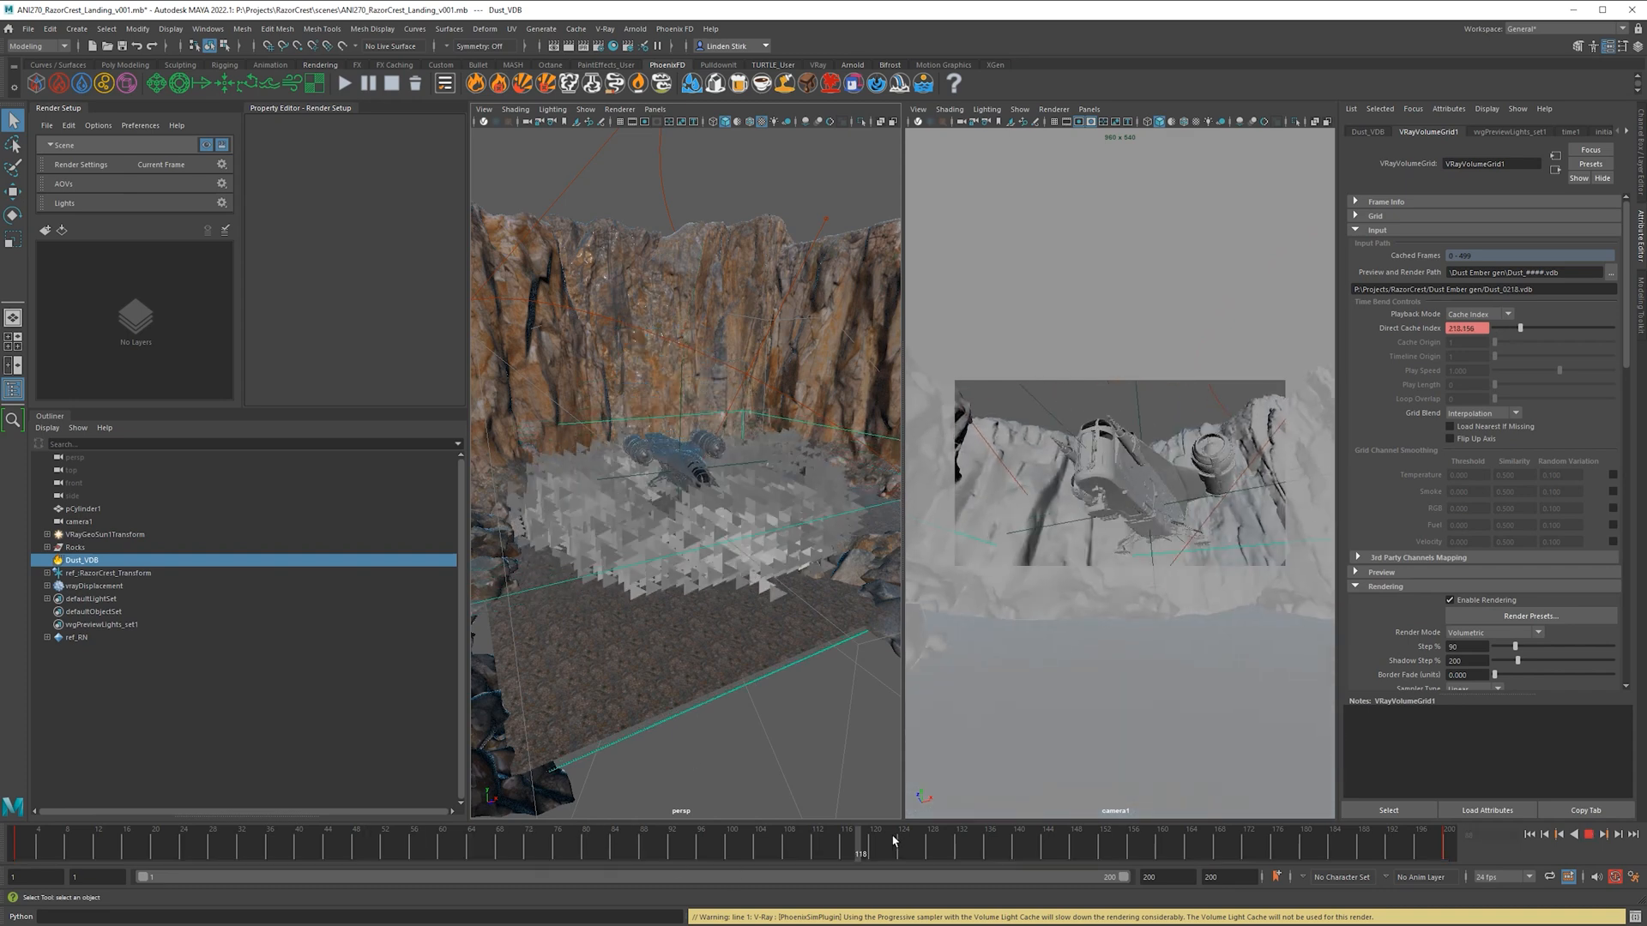
key("alt+v")
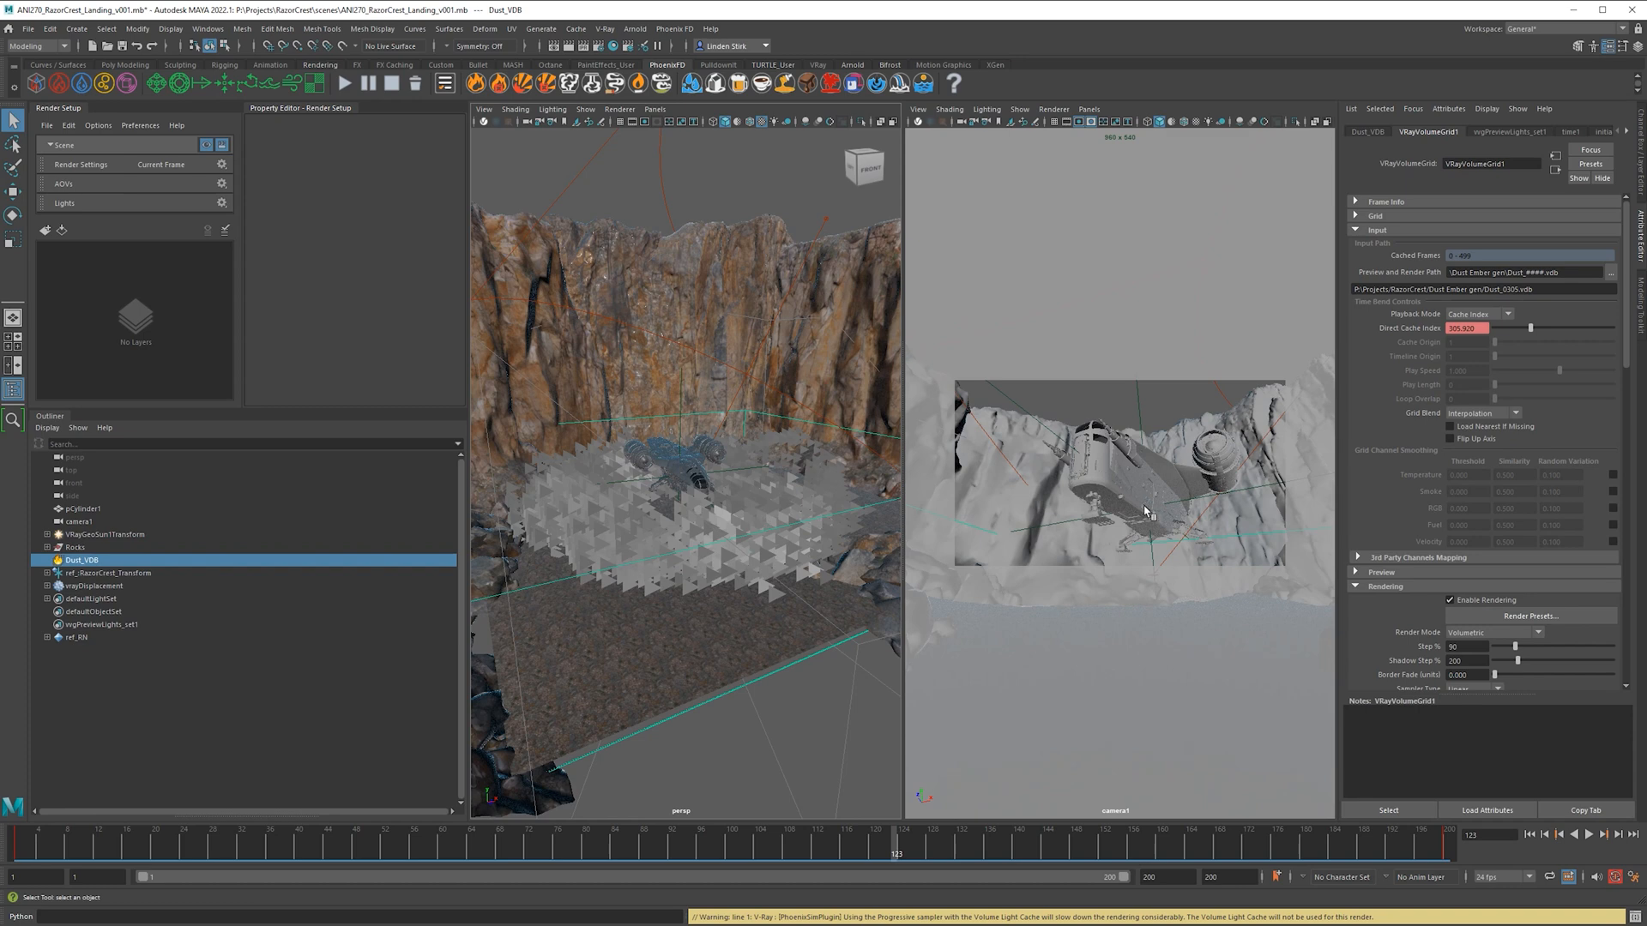
left_click_drag(1344, 861, 1085, 848)
In the Graph Editor, give the first Direct Cache Index key plateau tangents and adjust its outgoing handle for a slow start.
left_click_drag(858, 559, 797, 177)
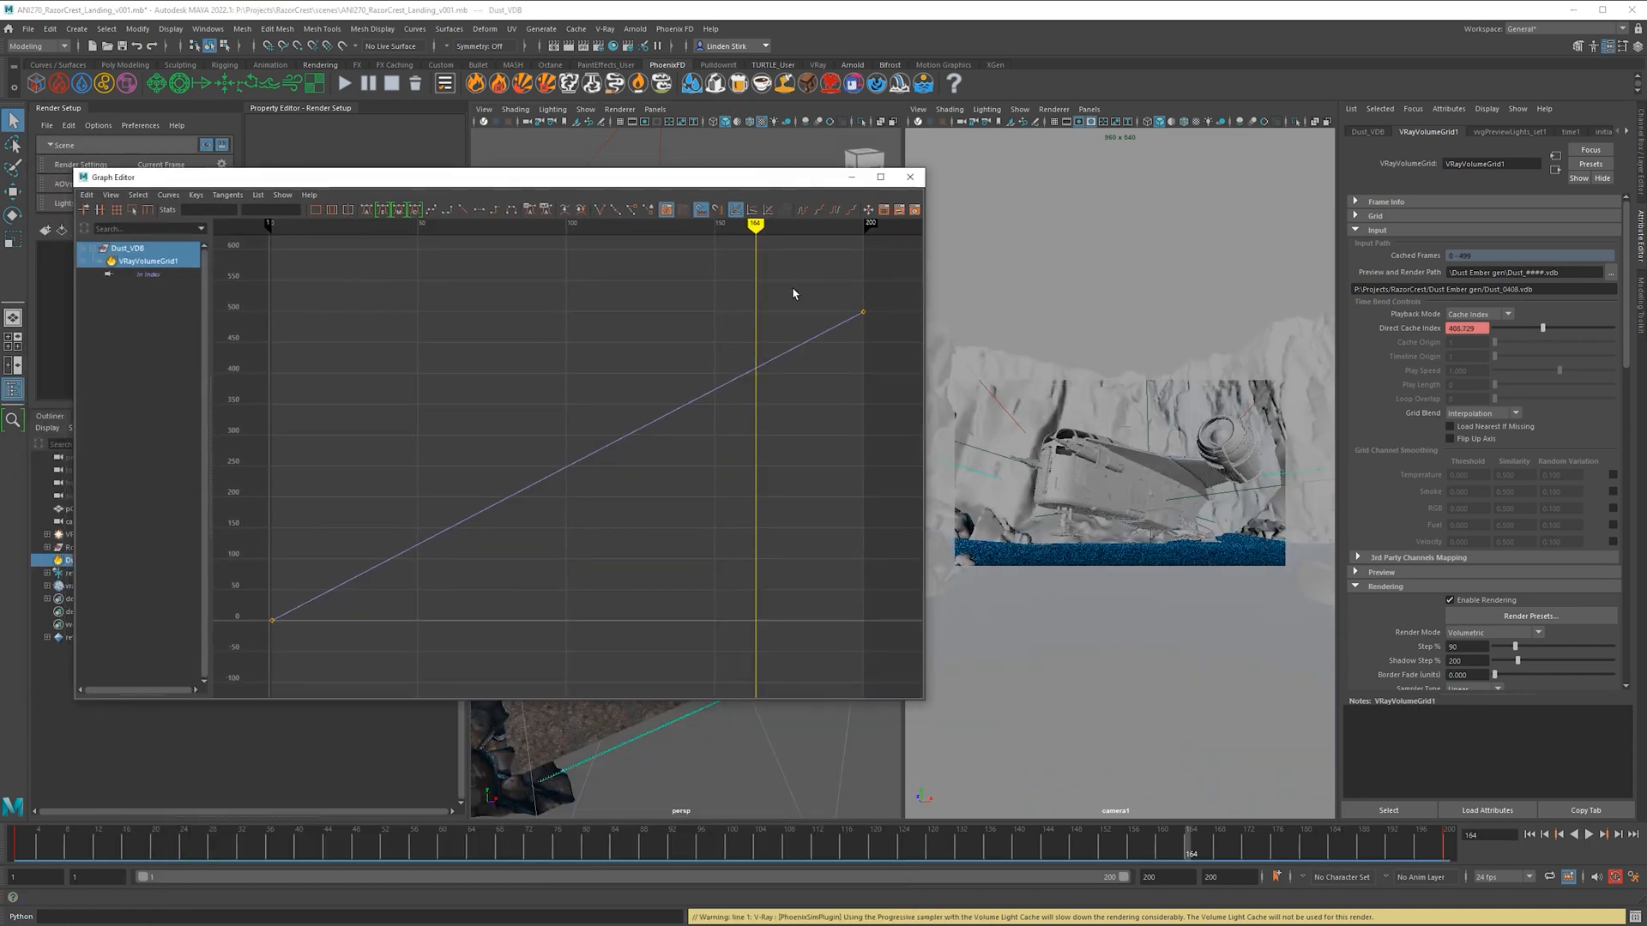
left_click_drag(381, 529, 246, 648)
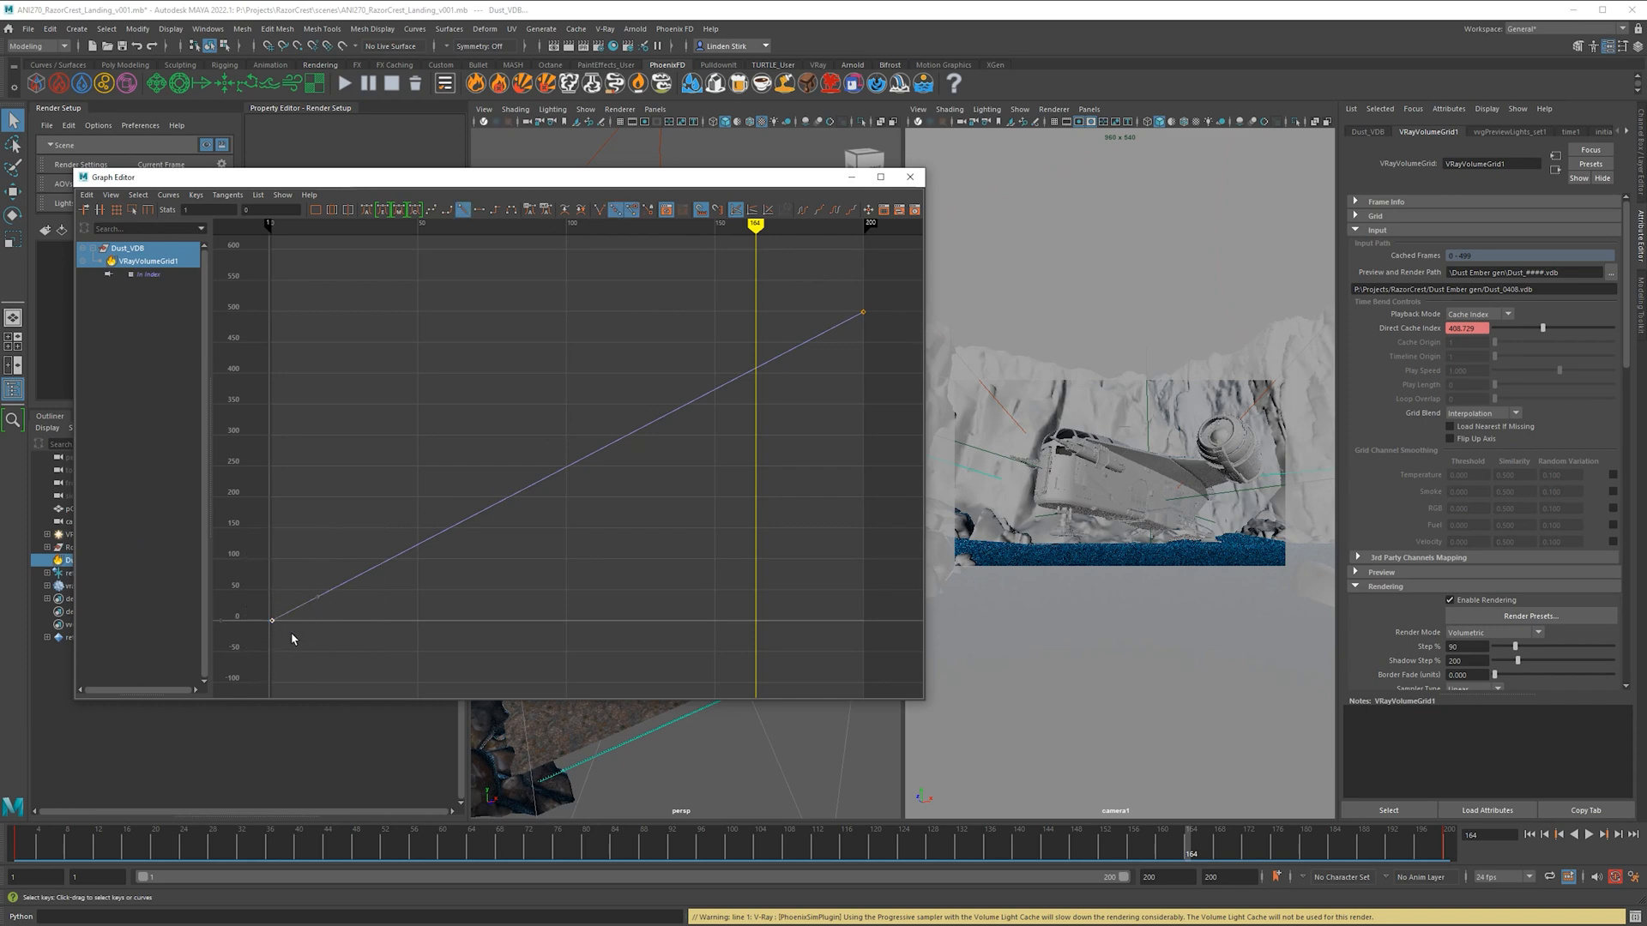
left_click_drag(317, 601, 354, 614)
key("ctrl+z")
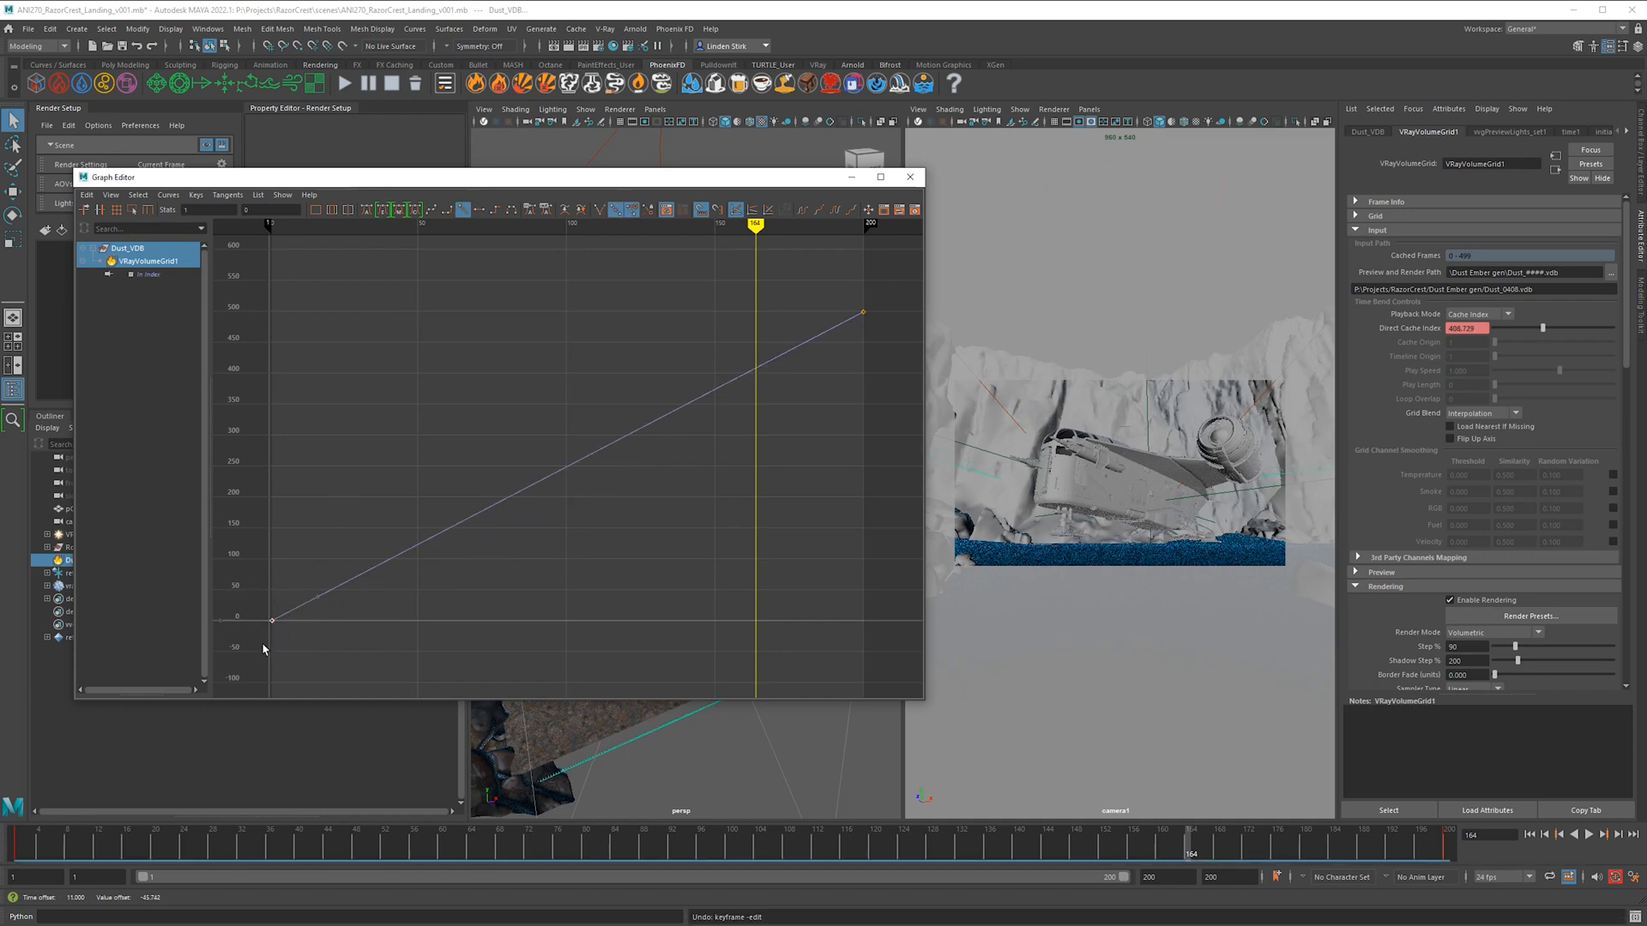
left_click(513, 212)
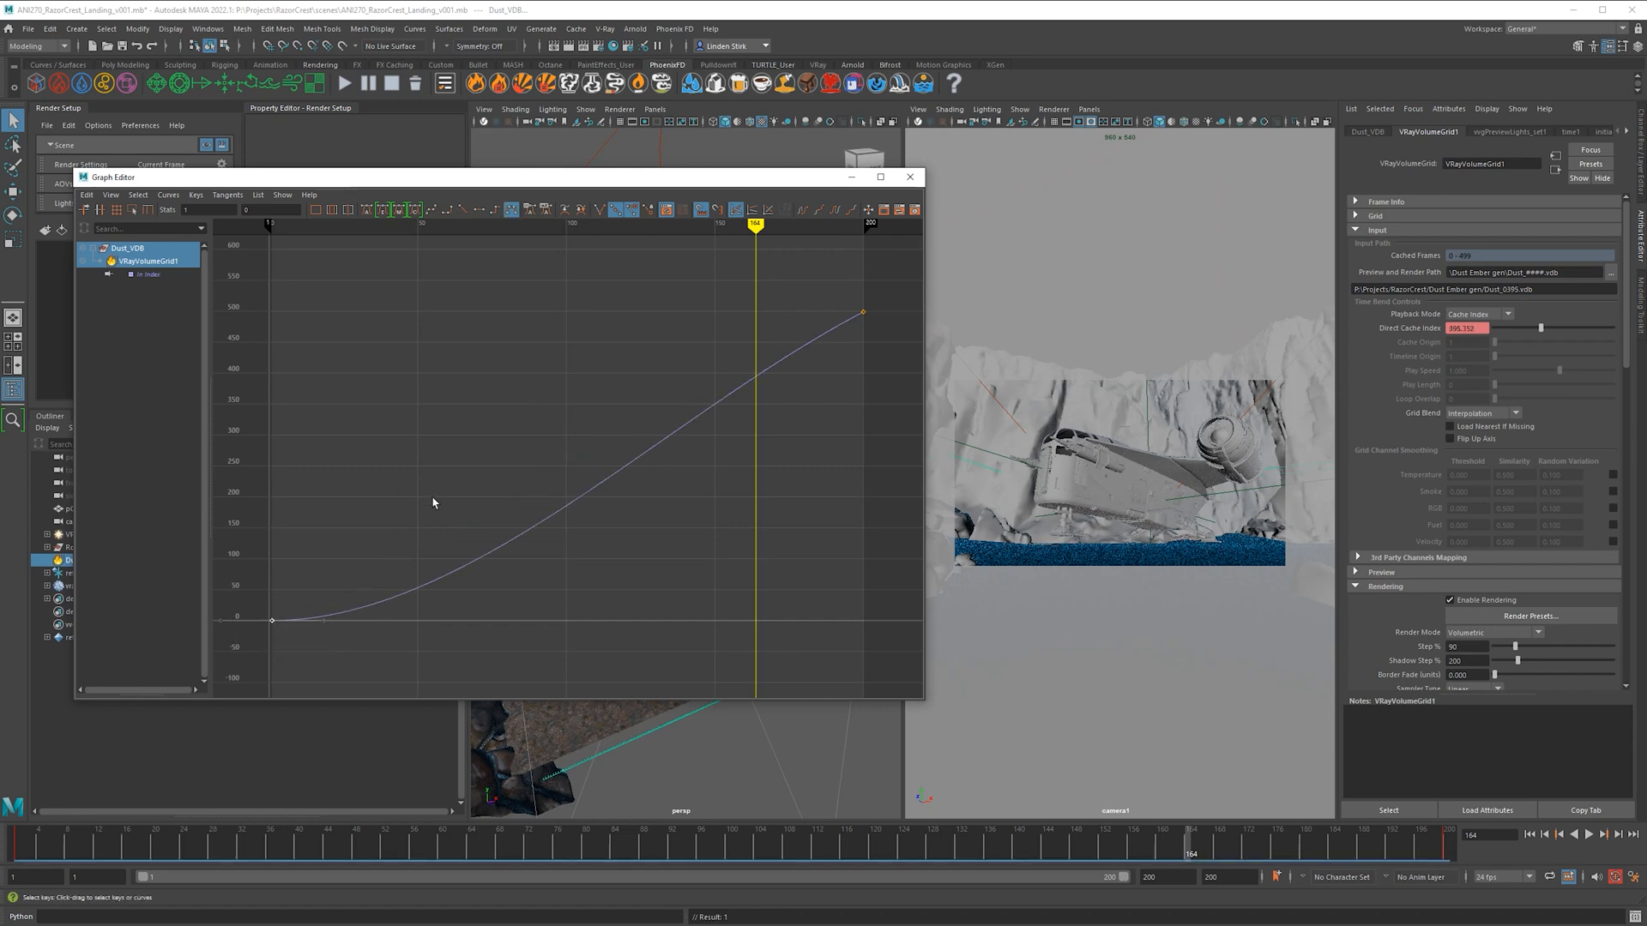
left_click(328, 620)
left_click(272, 621)
left_click_drag(324, 620, 318, 547)
middle_click_drag(334, 542, 442, 622)
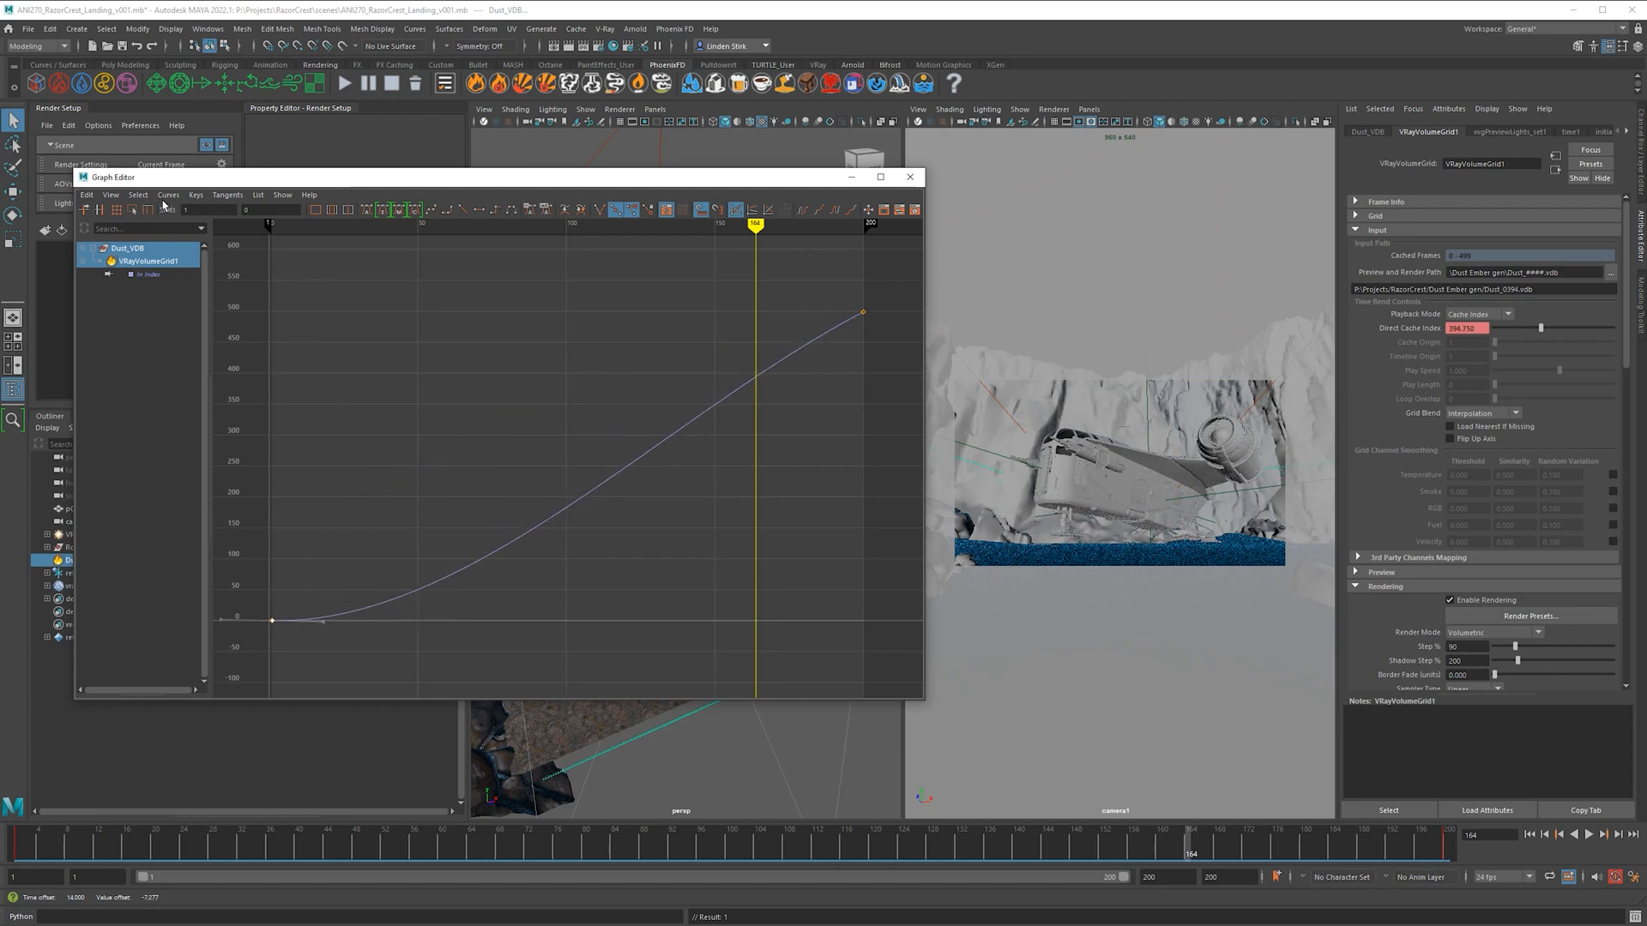
Convert the cache index curve to weighted tangents, lengthen the first key's handle, and make weighted tangents the default.
left_click(168, 195)
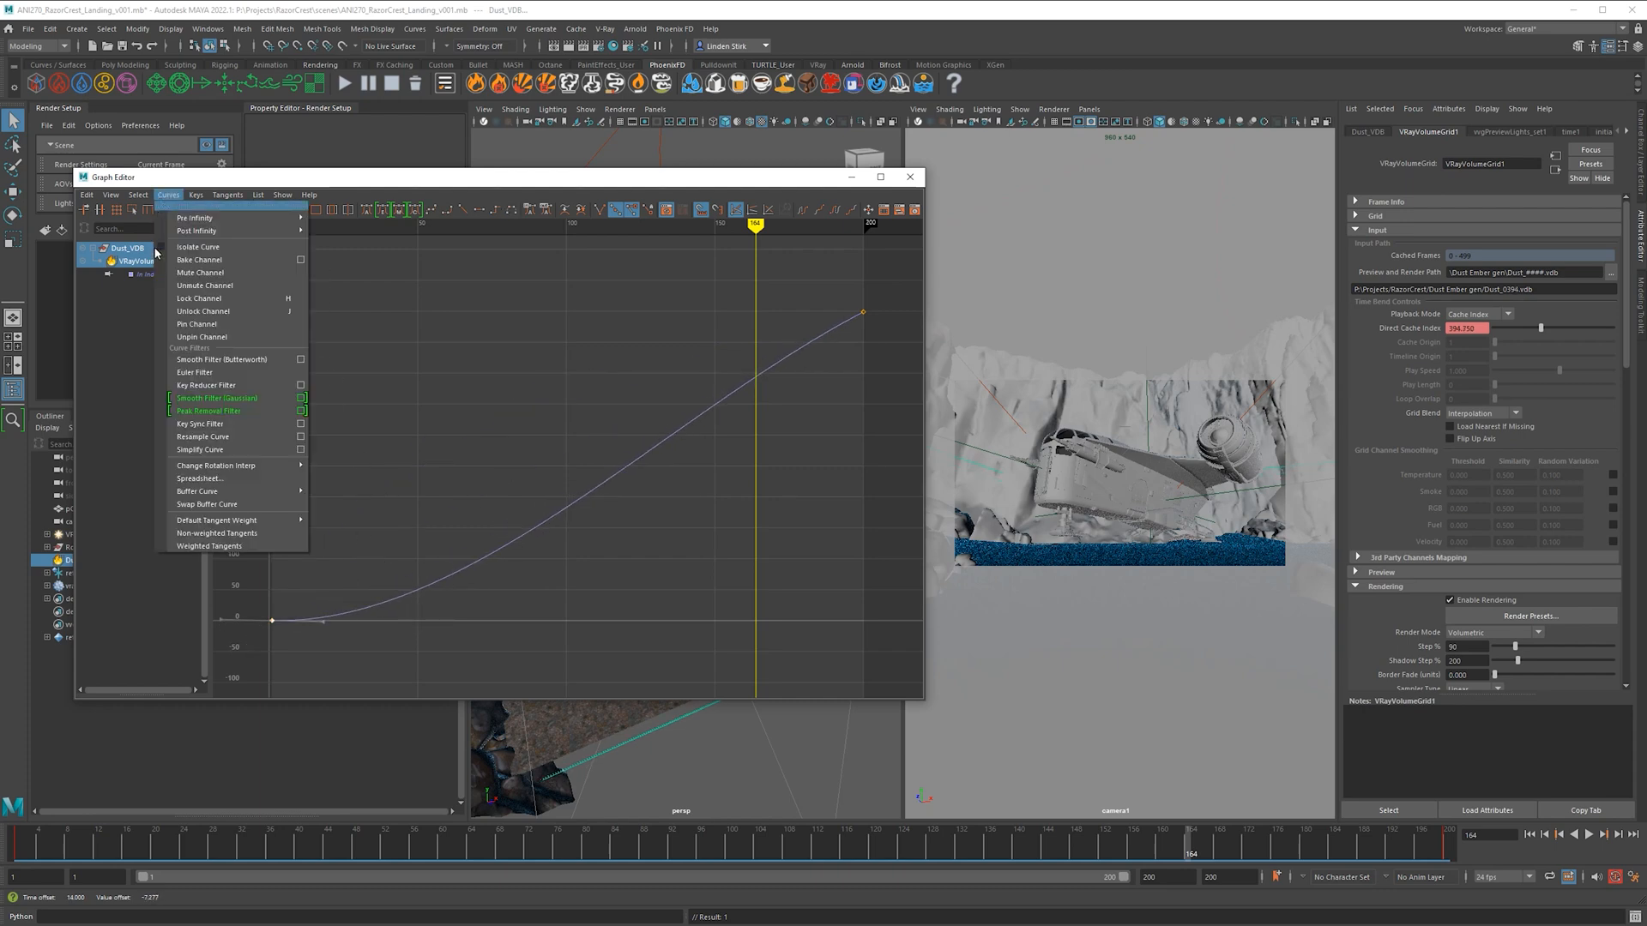
left_click(247, 549)
middle_click_drag(468, 629, 515, 615)
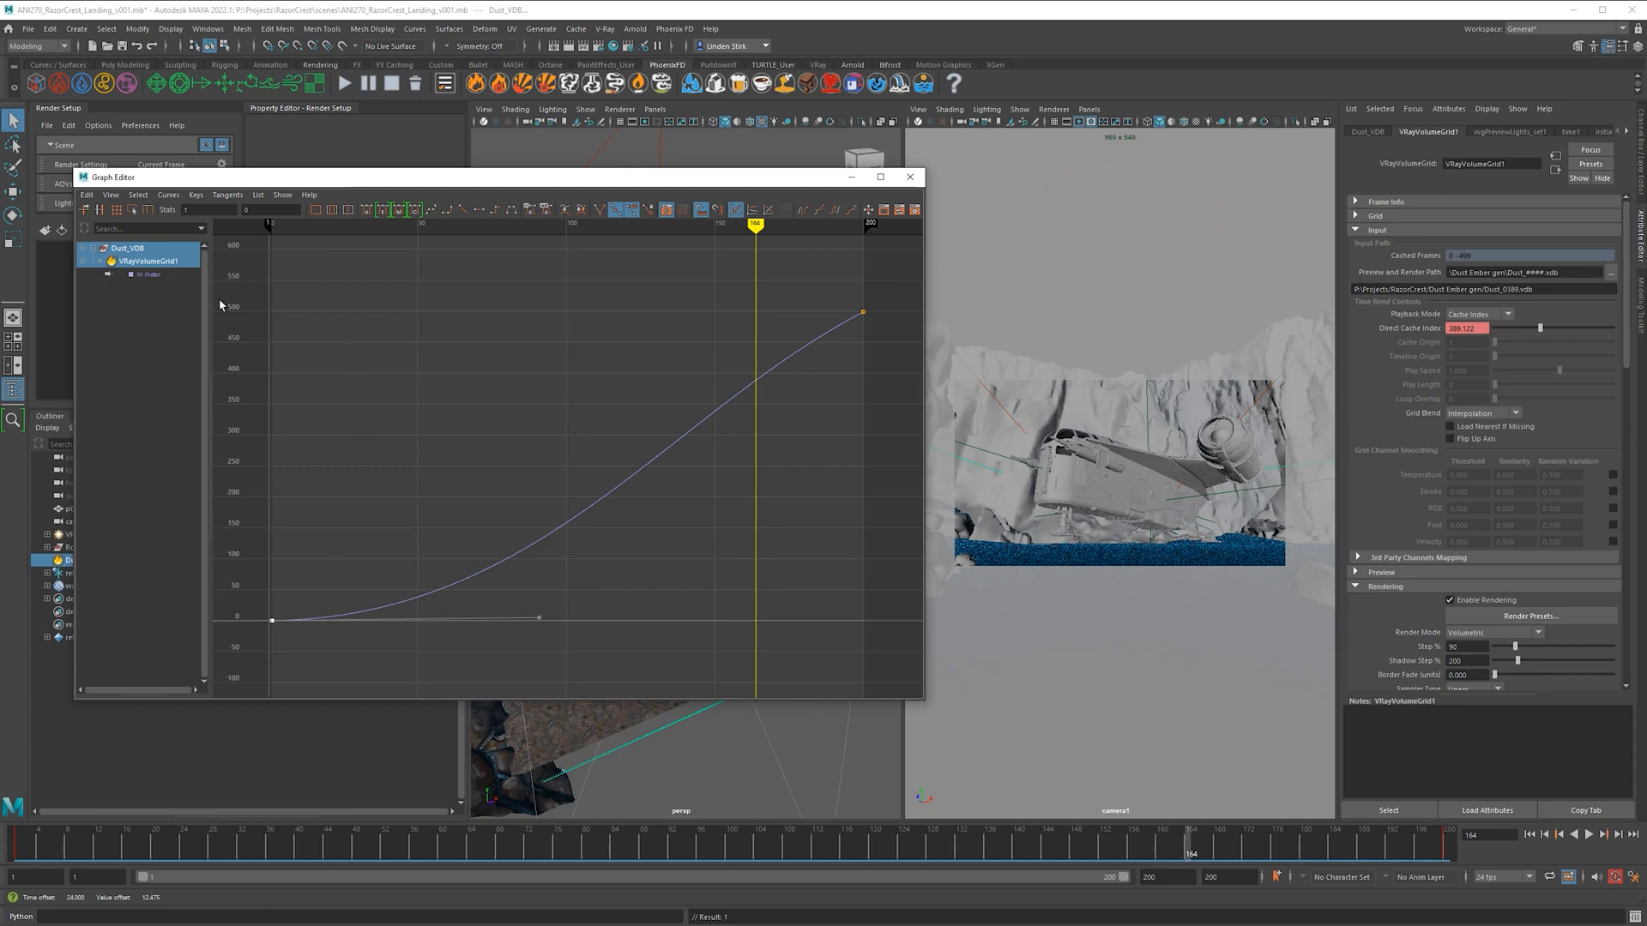
left_click(168, 195)
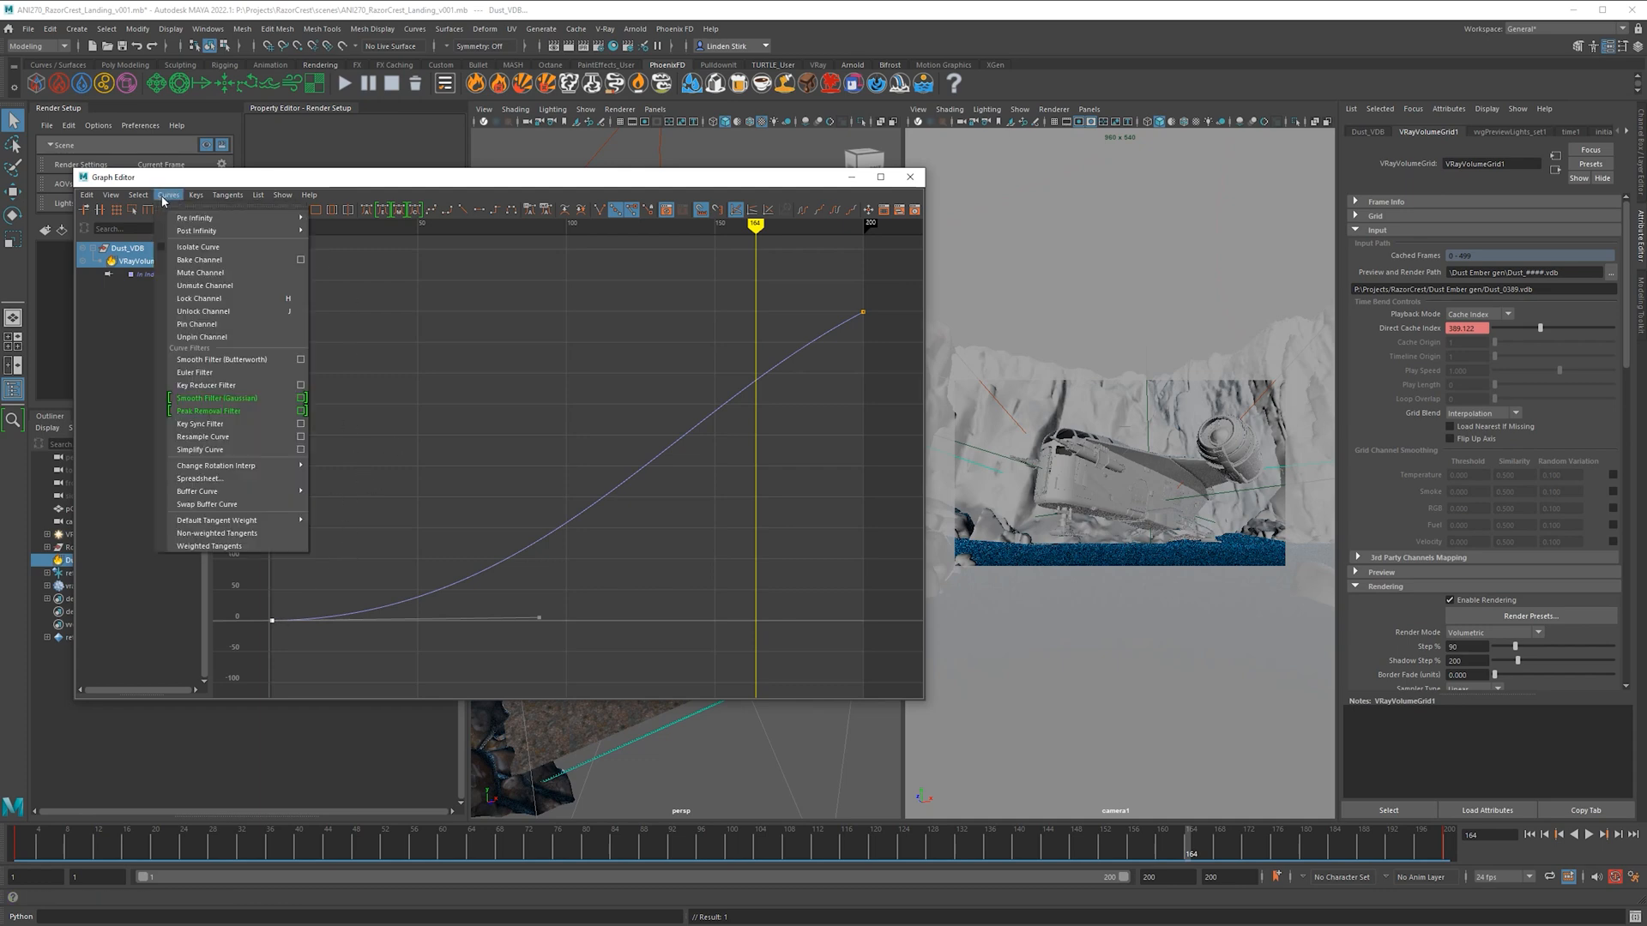
mouse_move(231, 520)
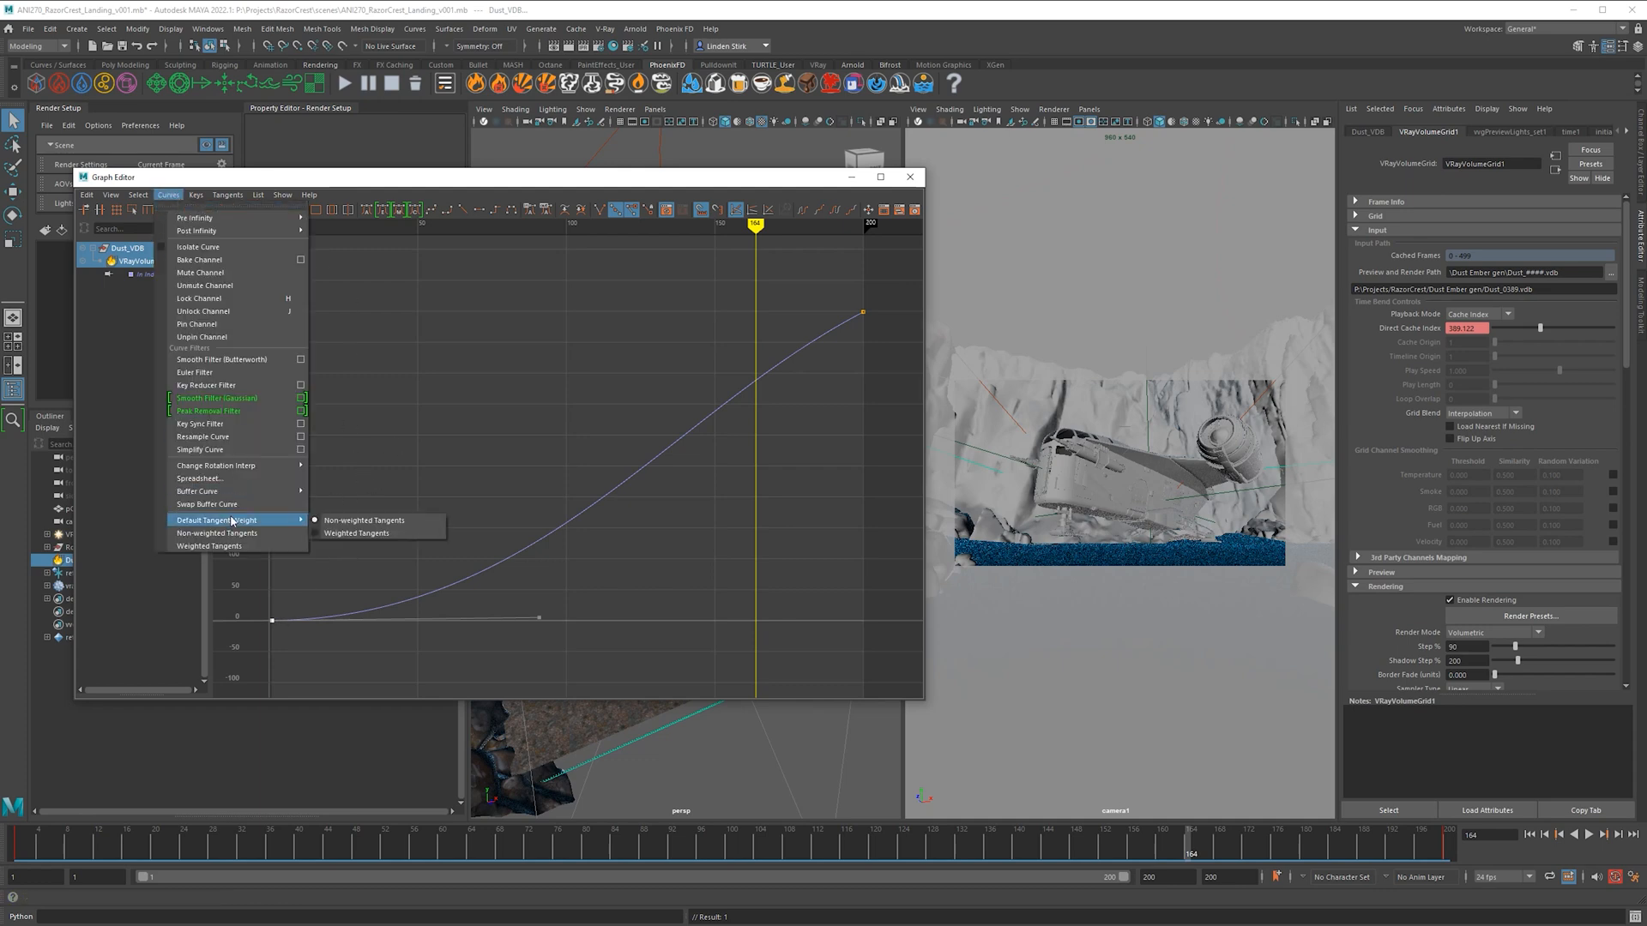
left_click(388, 540)
Raise and lengthen the last key's incoming tangent handle so the cache index curve eases out.
left_click_drag(880, 298, 862, 329)
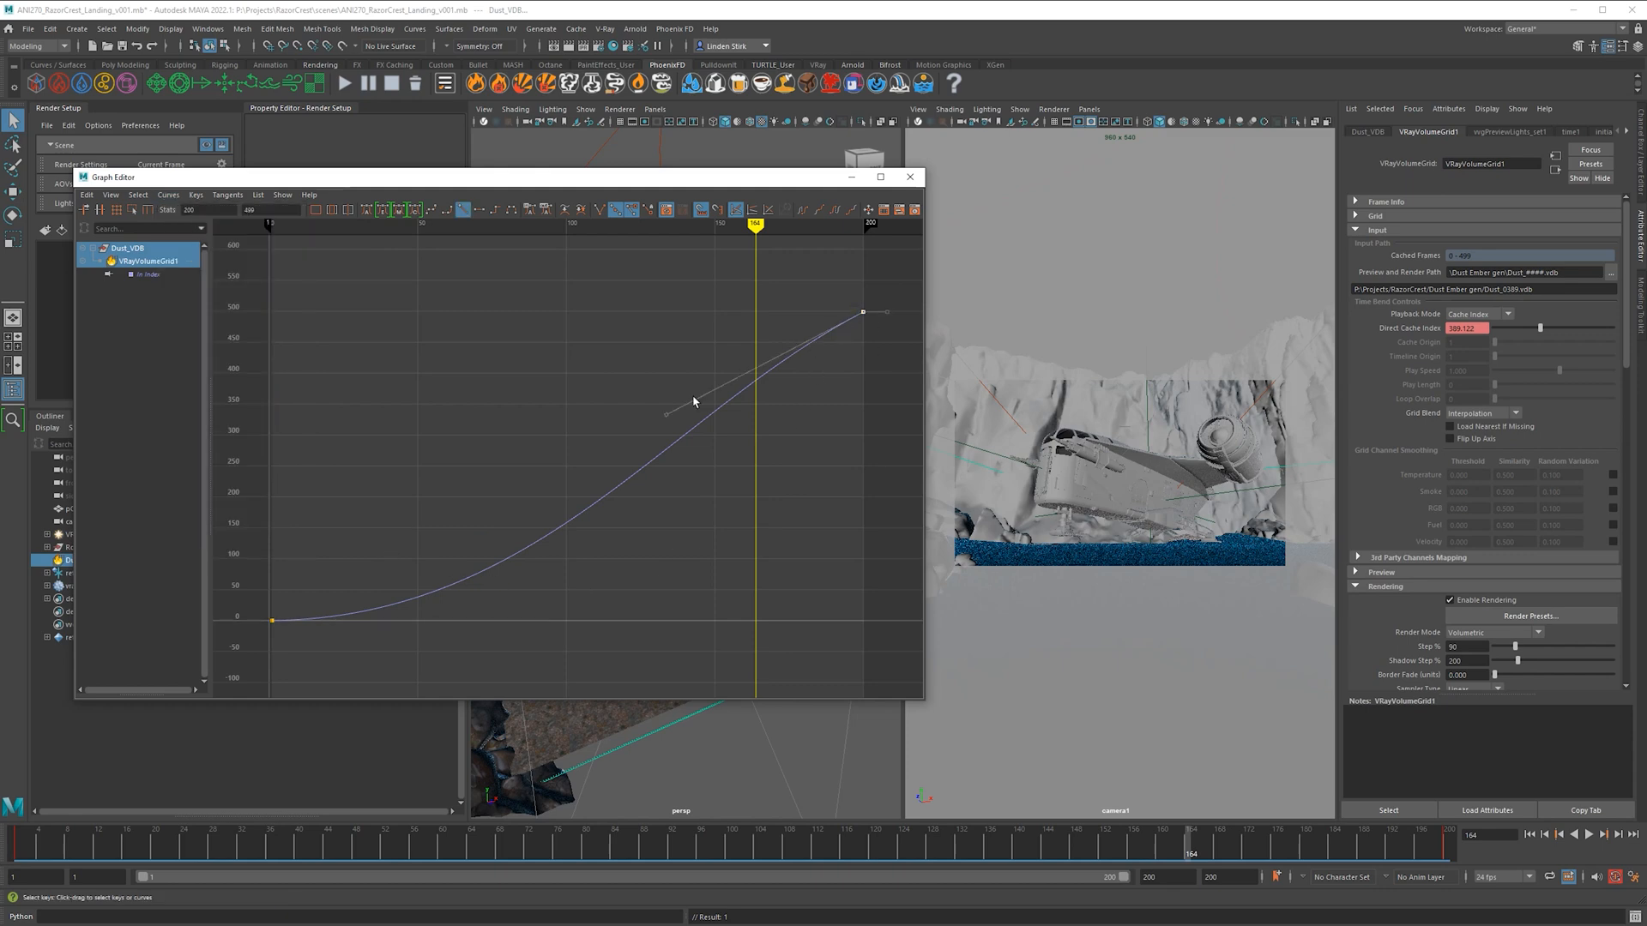
left_click(665, 416)
middle_click_drag(629, 357, 893, 301)
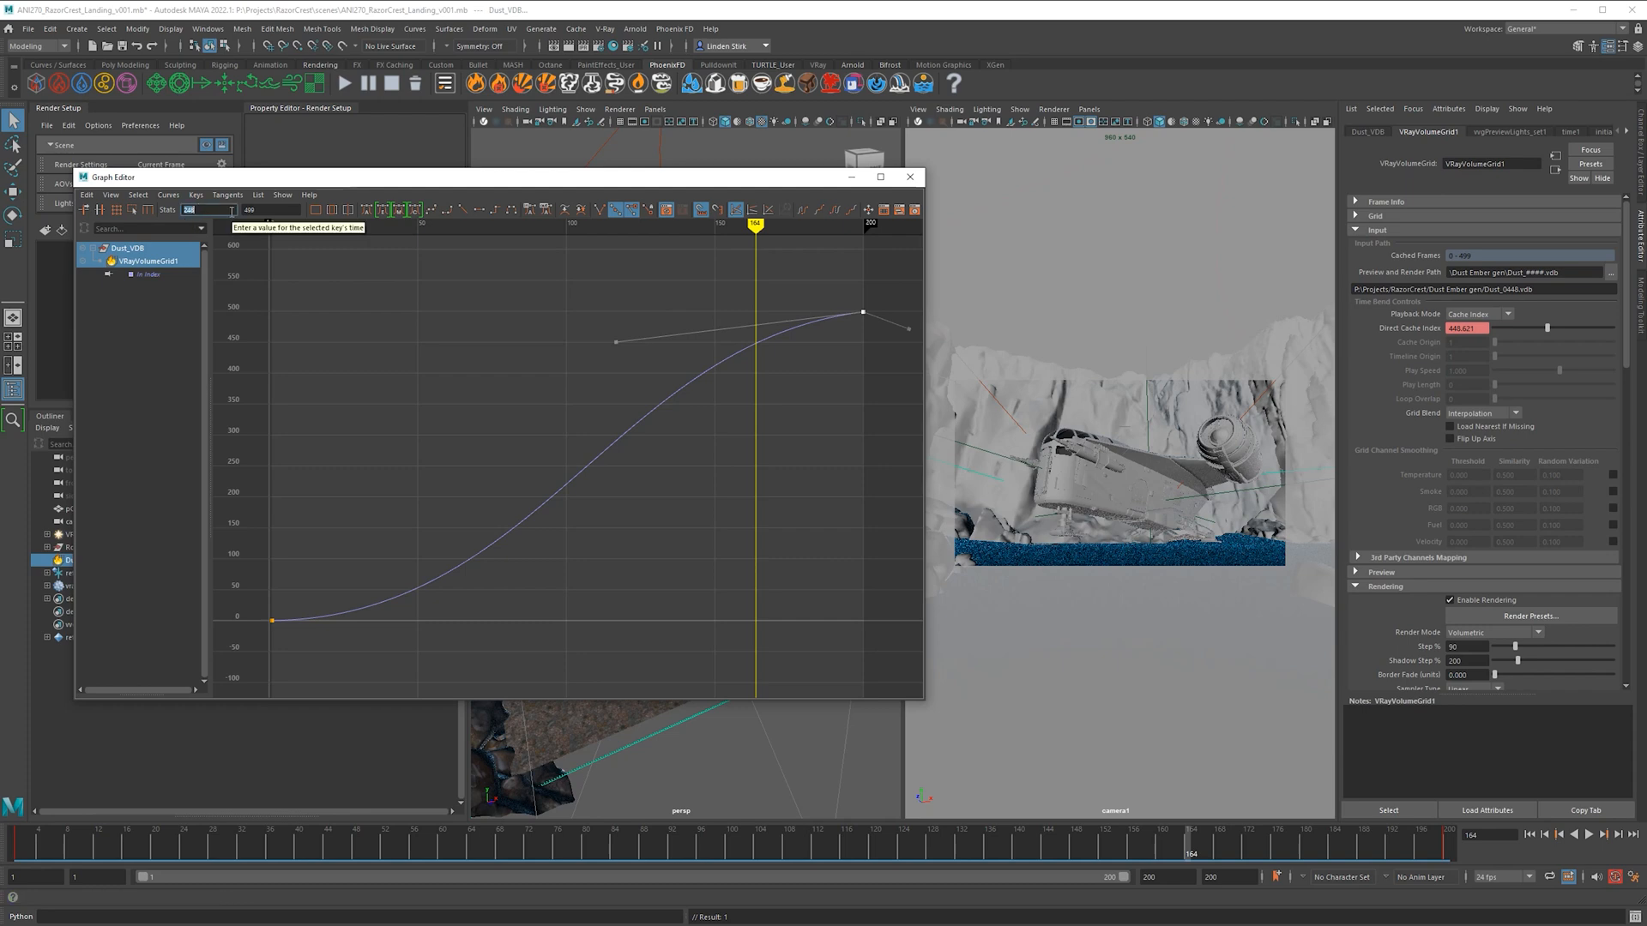
Move the last cache index key past frame 200 and flatten its incoming tangent handle.
key("Return")
key("a")
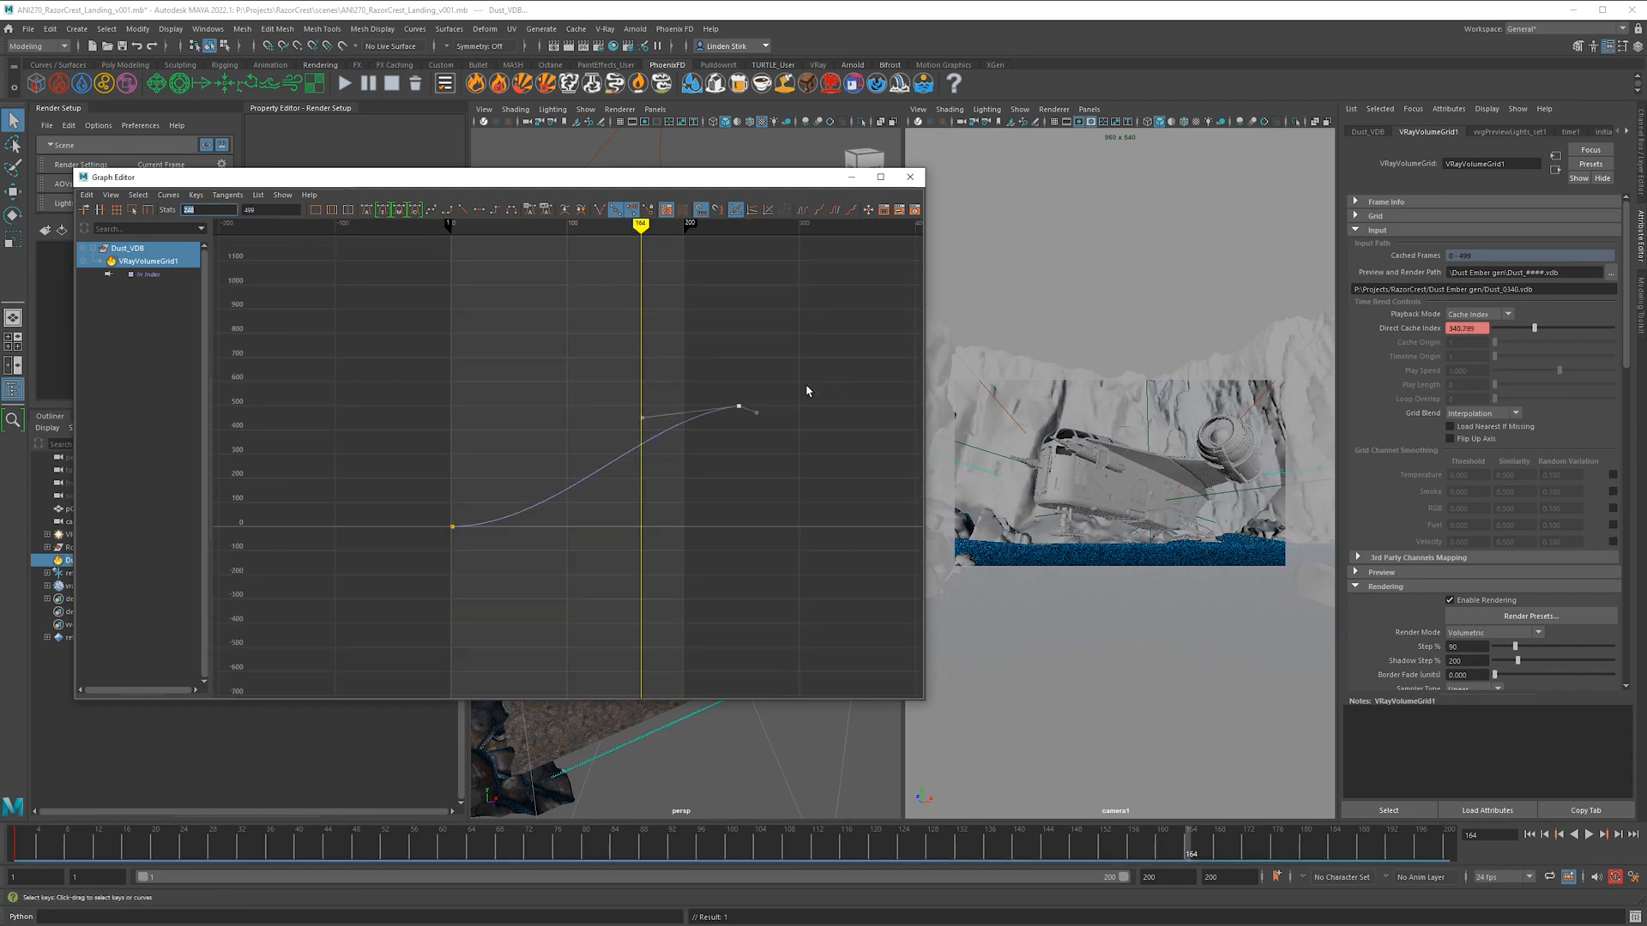
right_click_drag(806, 391, 865, 368, "alt")
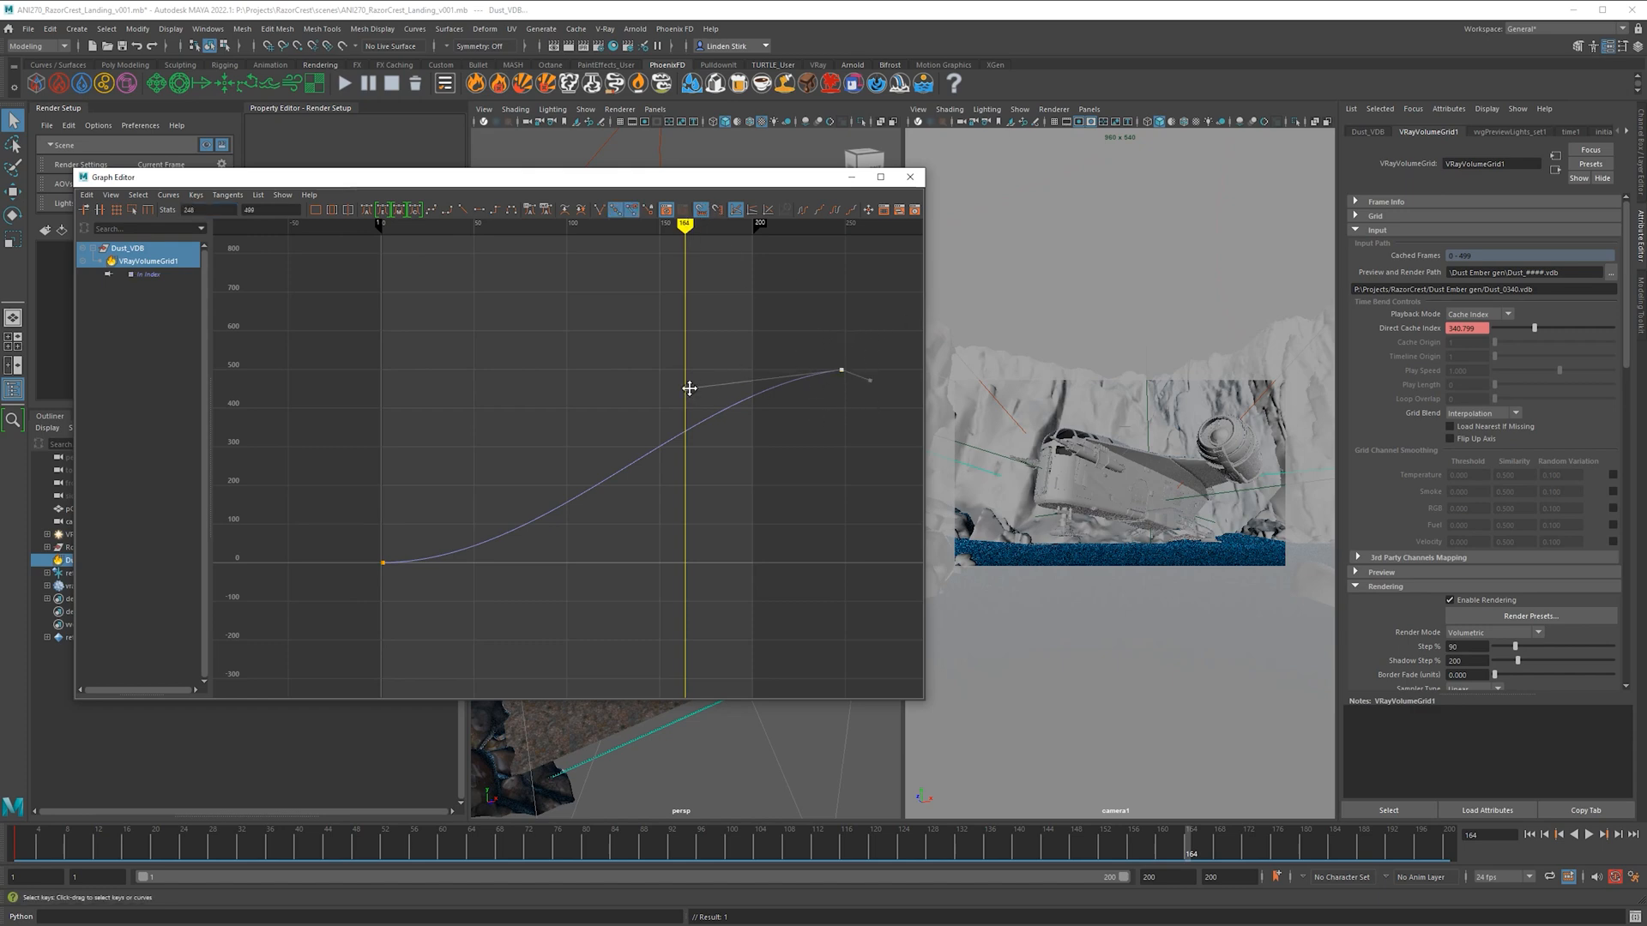
left_click(690, 388)
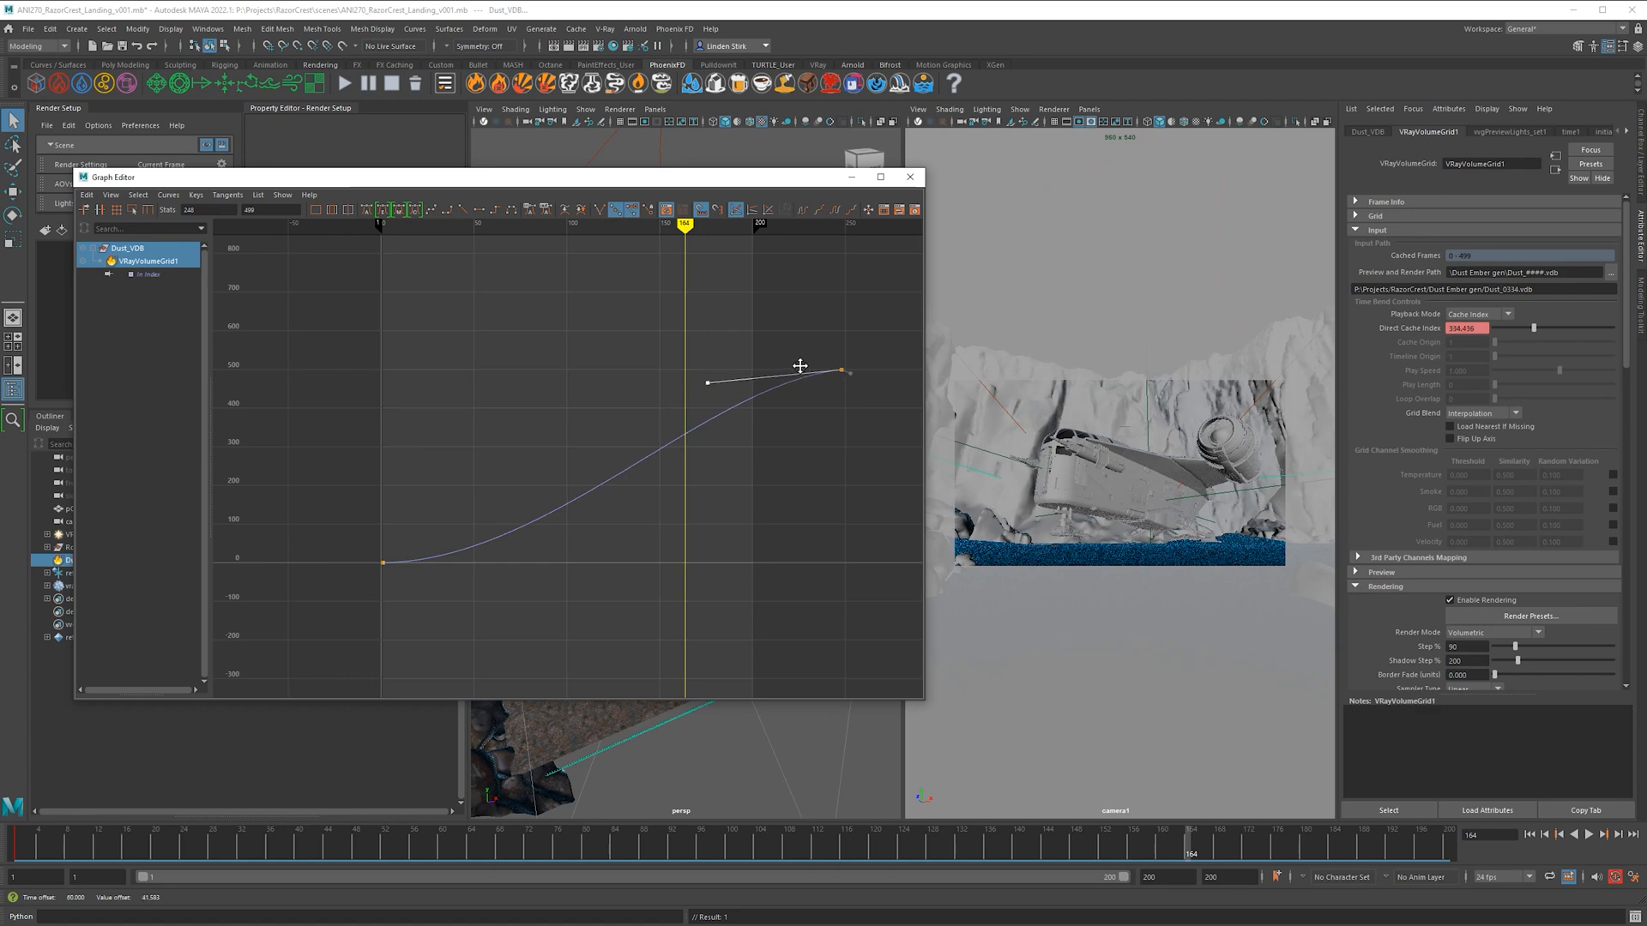
left_click_drag(800, 366, 805, 363)
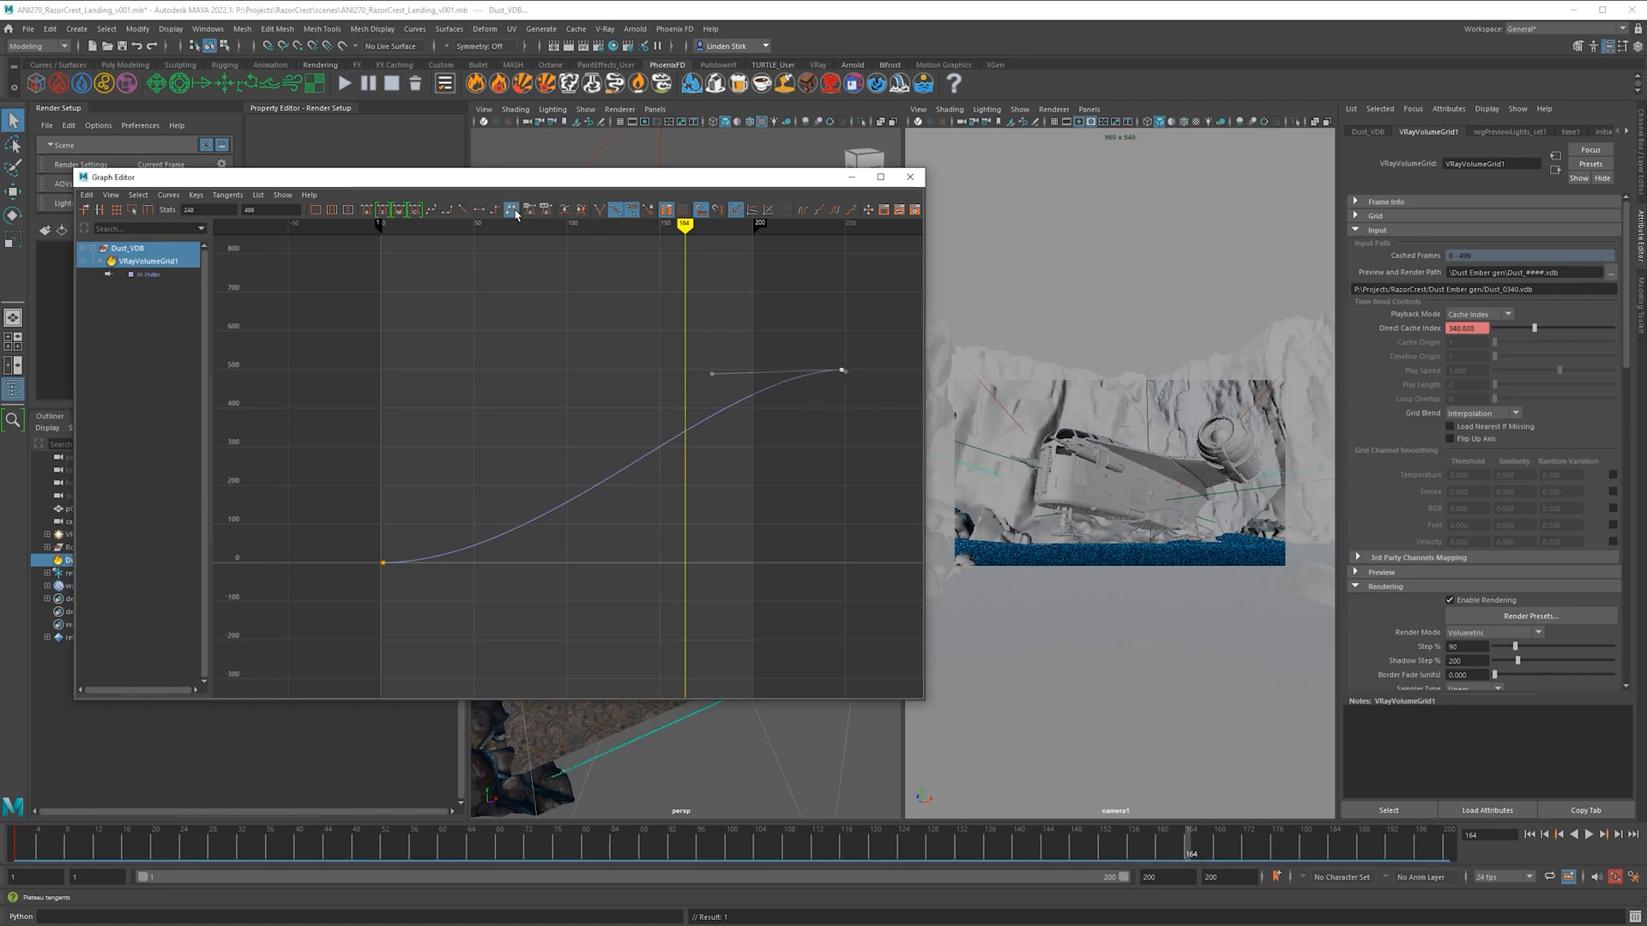
Try plateau tangents on the last key, switch it to linear, raise its incoming handle for a gentle ease-out, and close the Graph Editor.
left_click(512, 211)
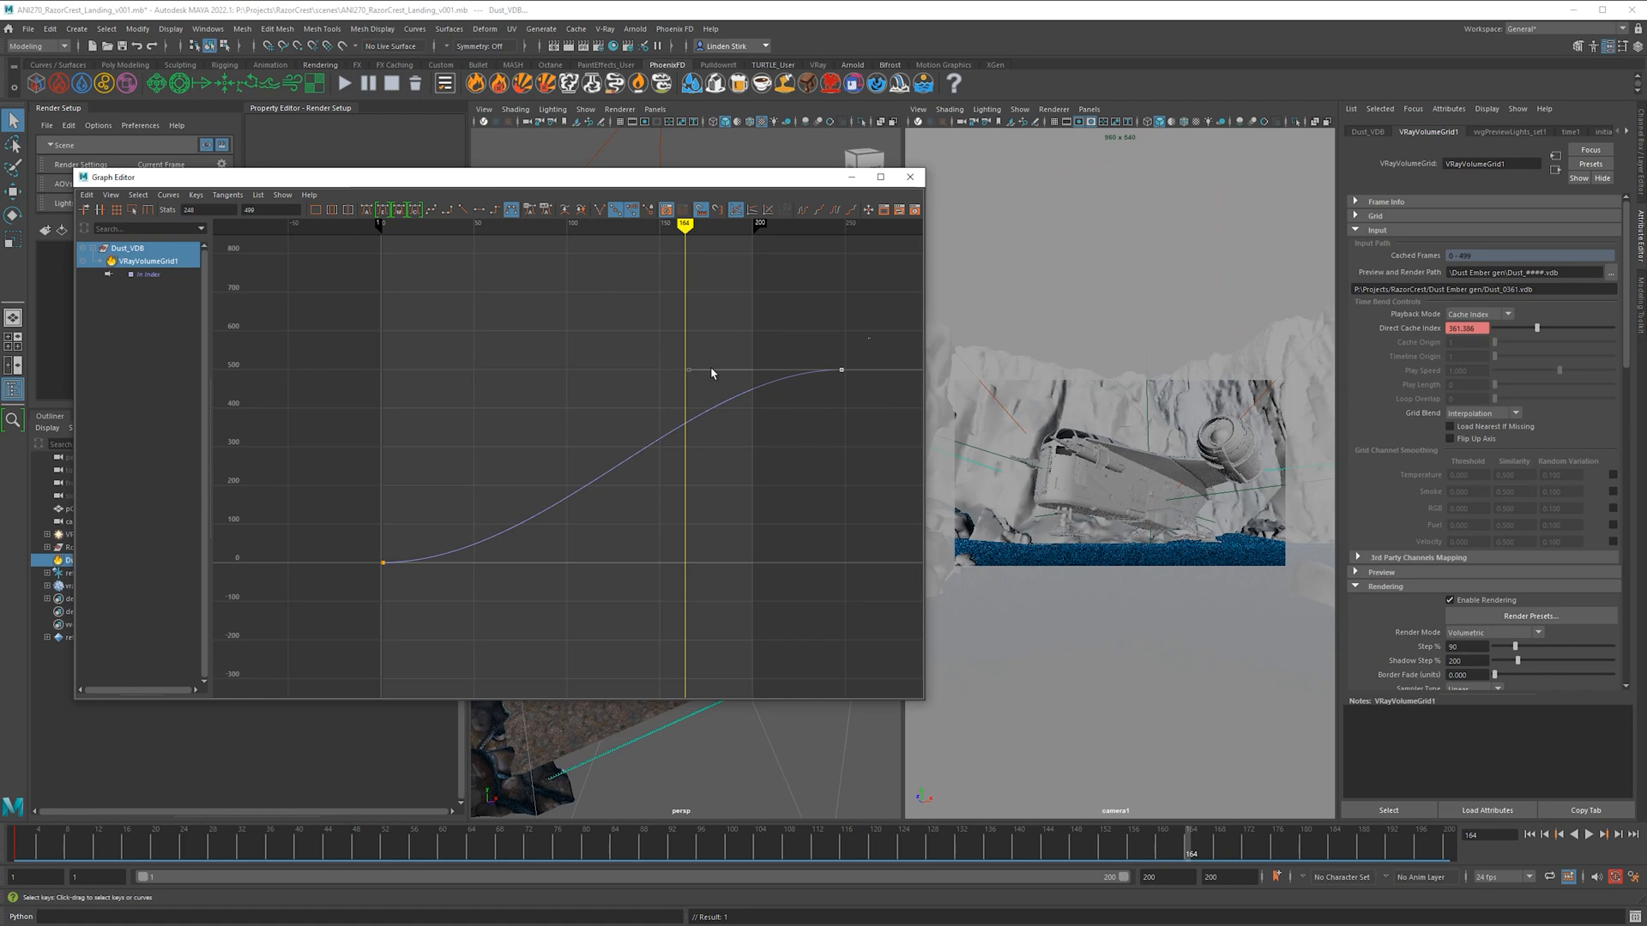
left_click(463, 211)
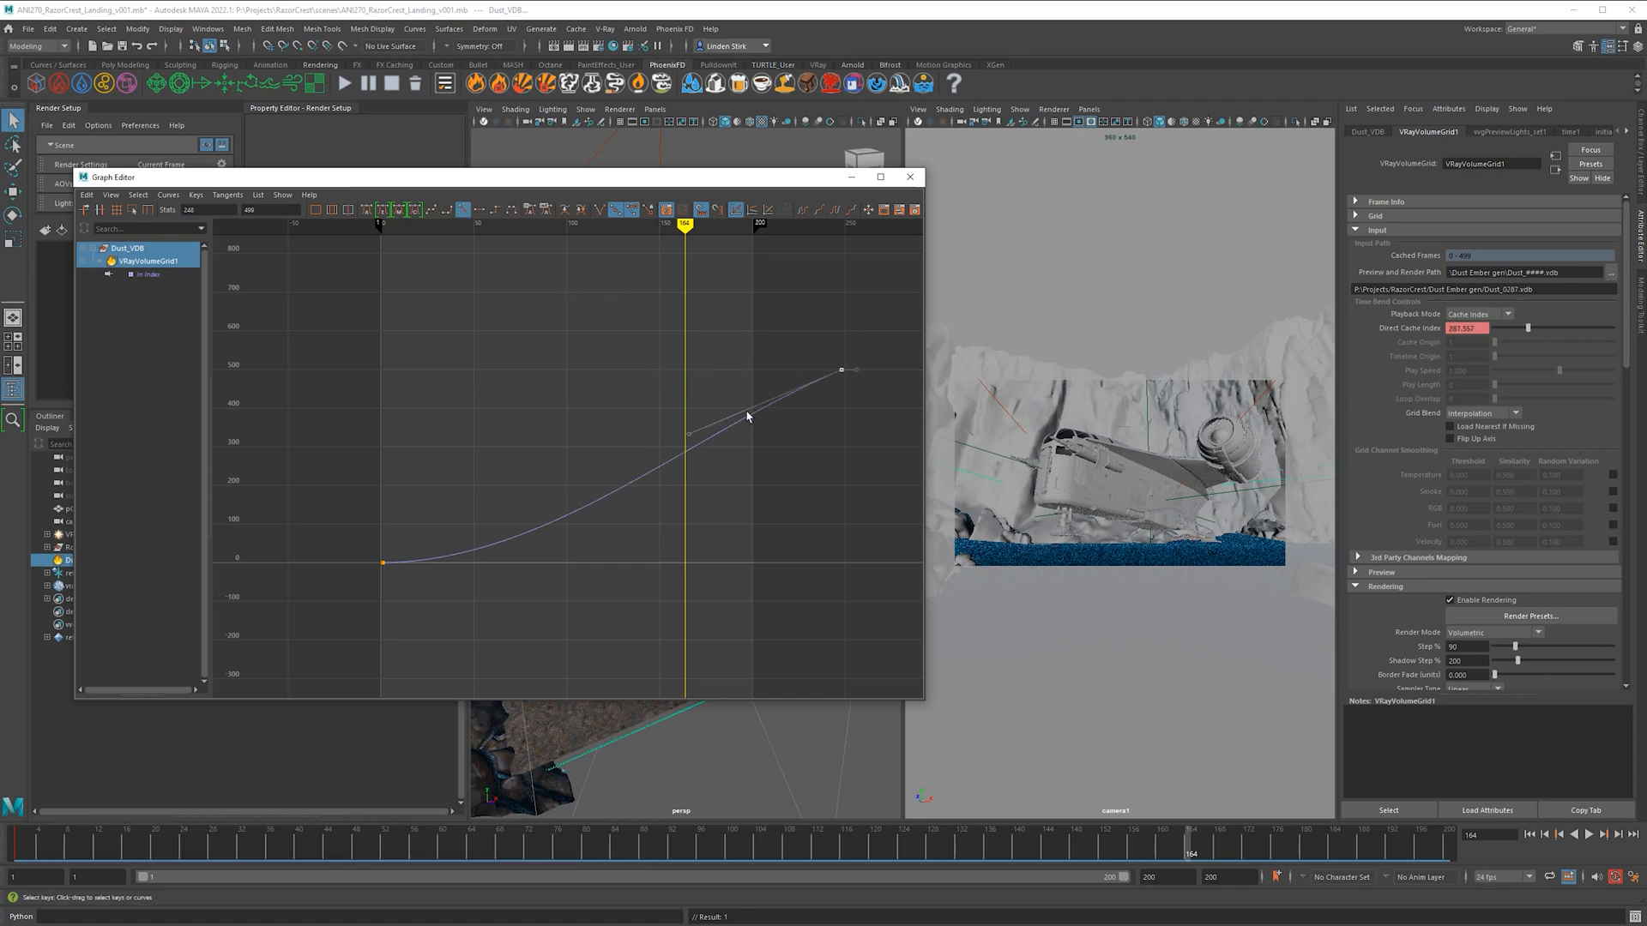
left_click_drag(691, 435, 709, 398)
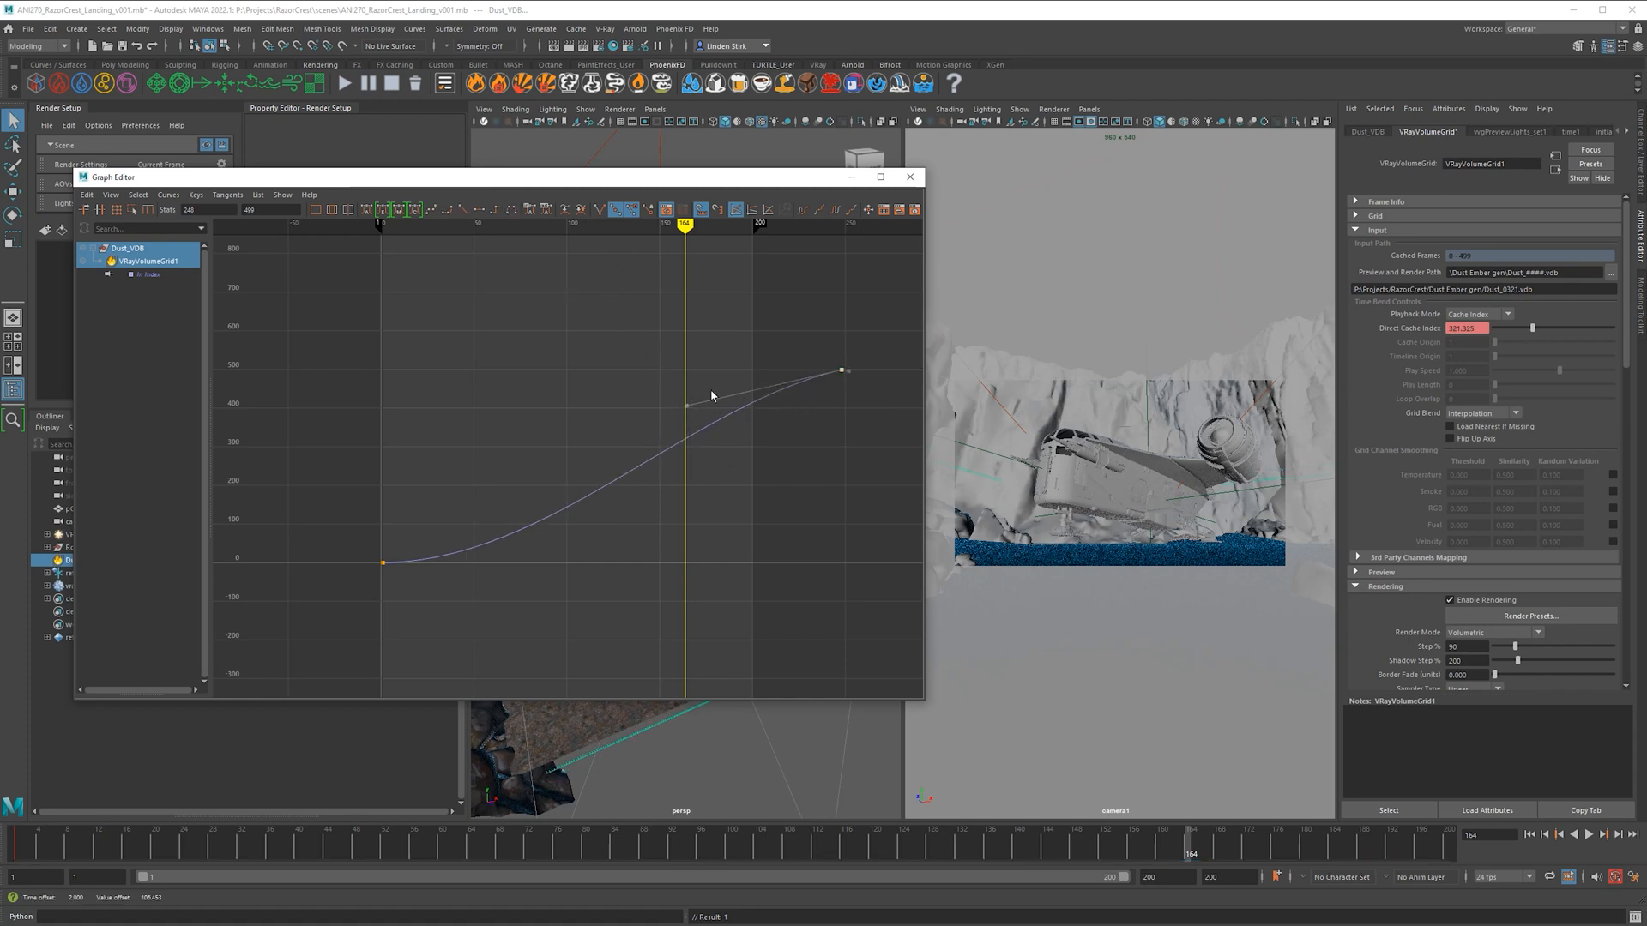
left_click(1151, 336)
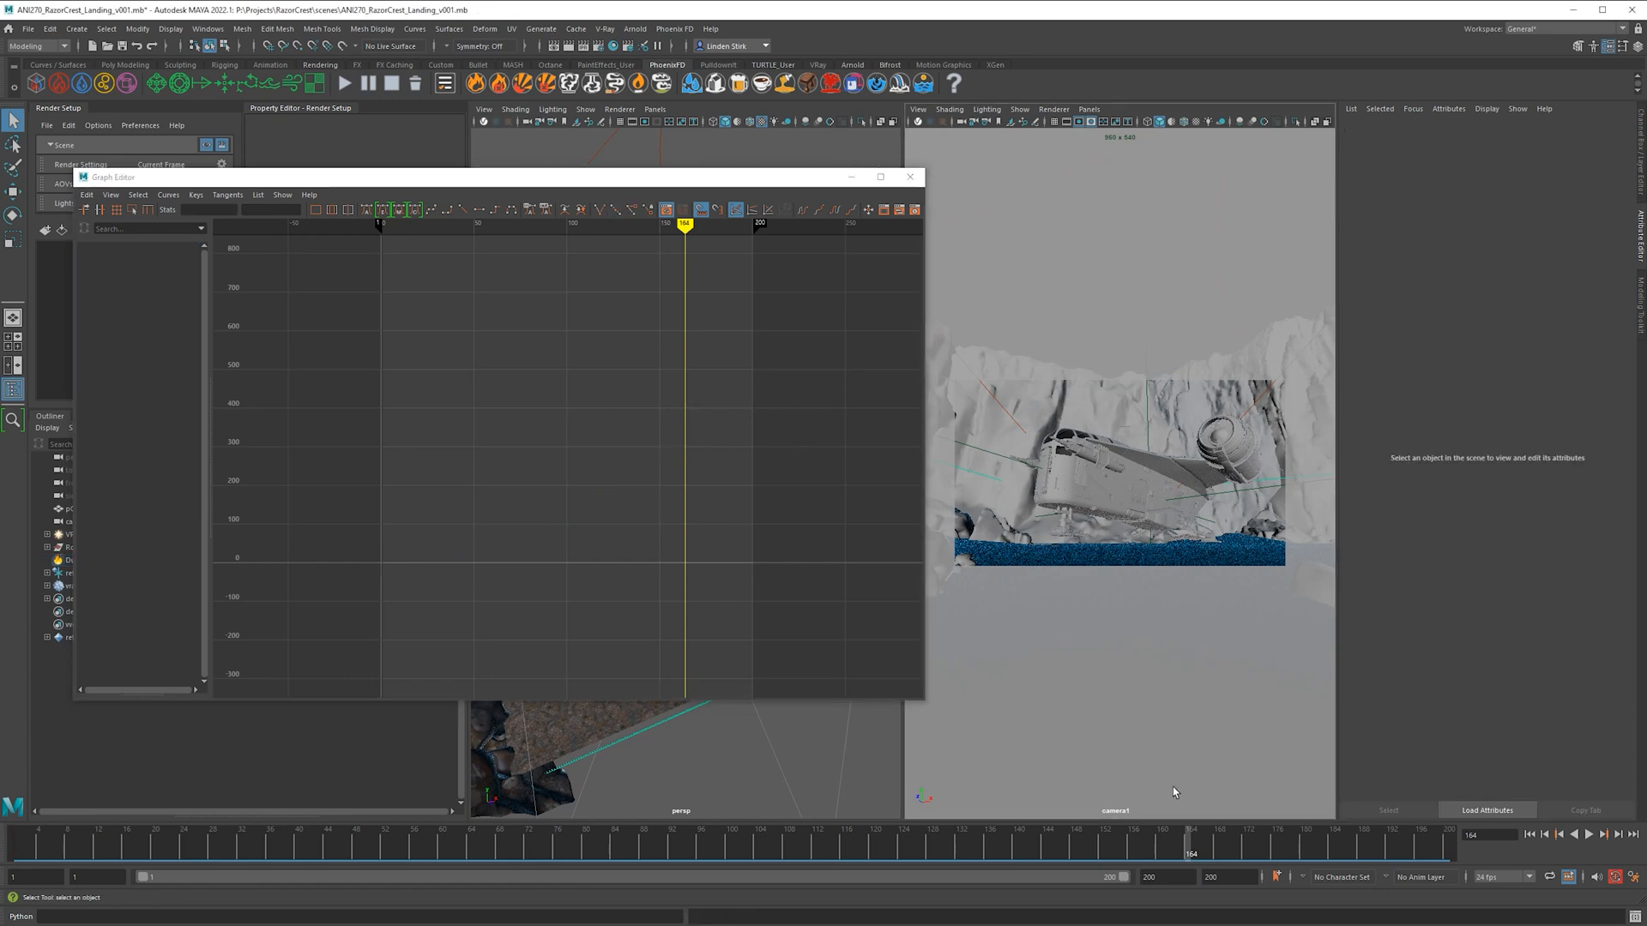
left_click(910, 177)
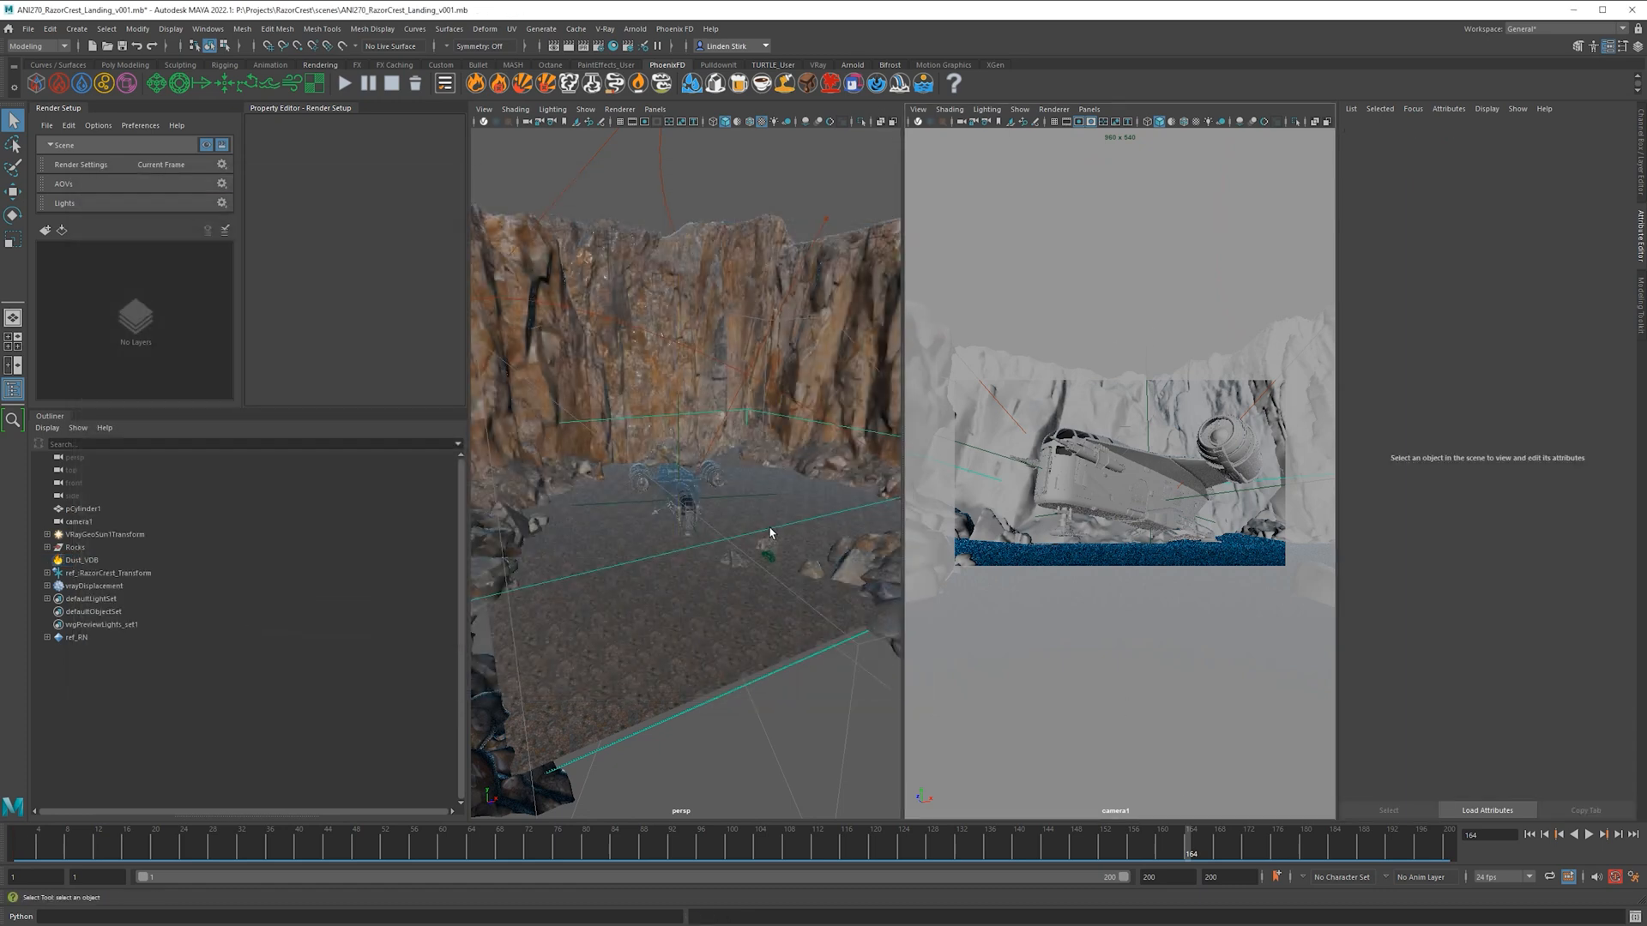
Try a different uniform scale for the dust volume around the ship, and undo it.
left_click(773, 681)
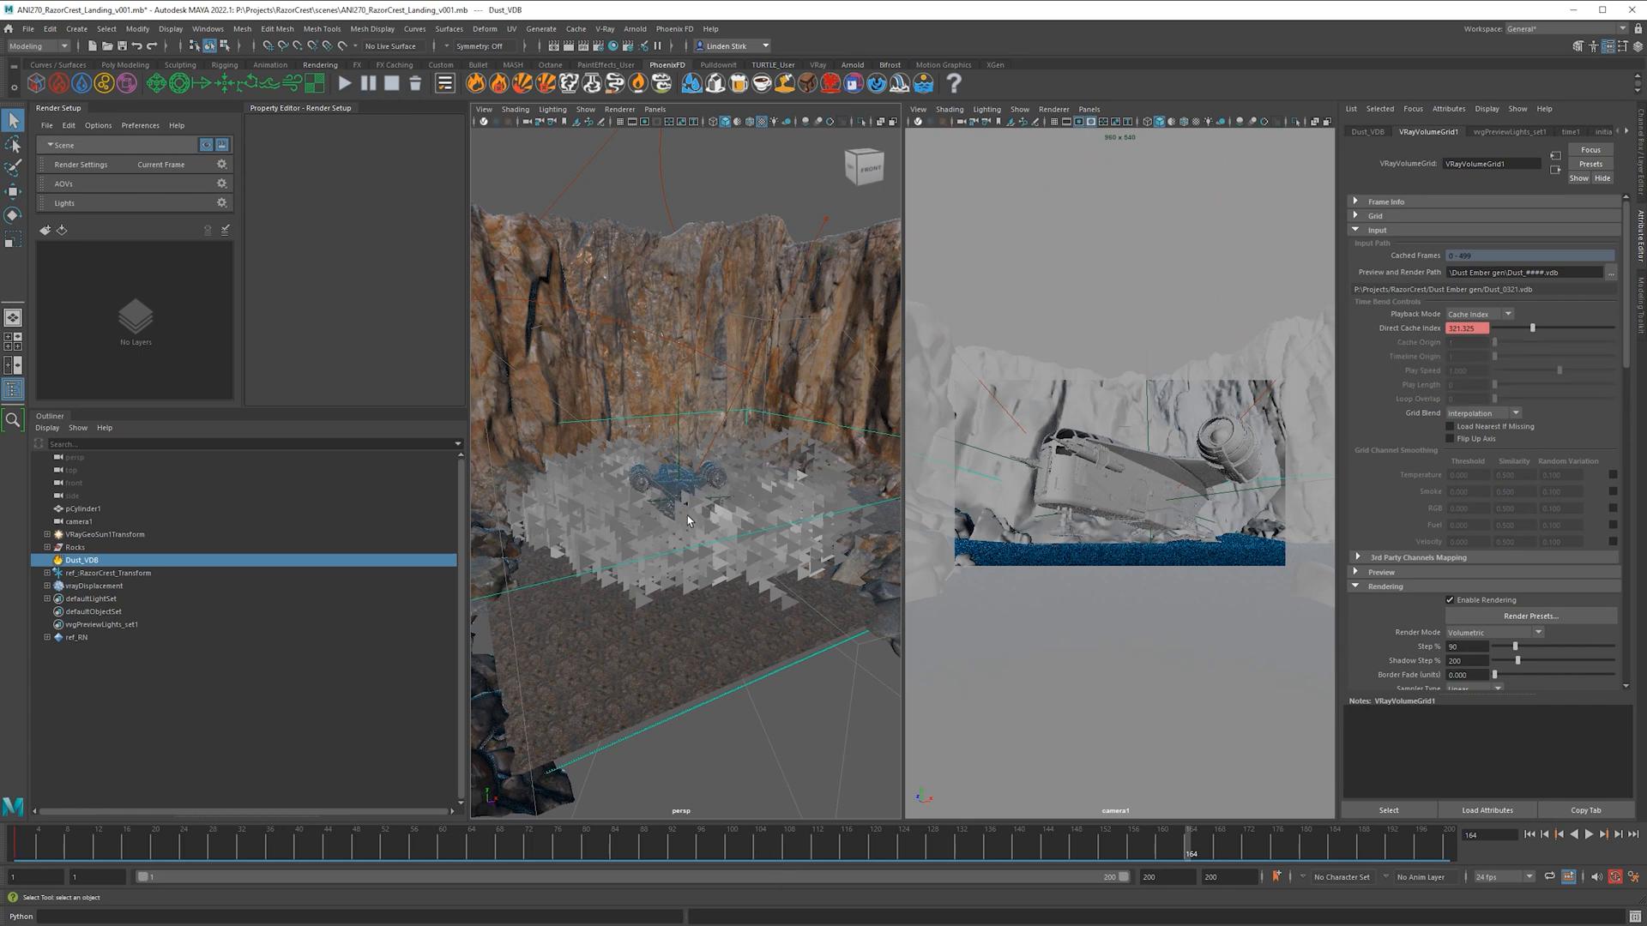
left_click_drag(688, 520, 784, 427, "alt")
key("r")
key("ctrl+z")
key("ctrl+z")
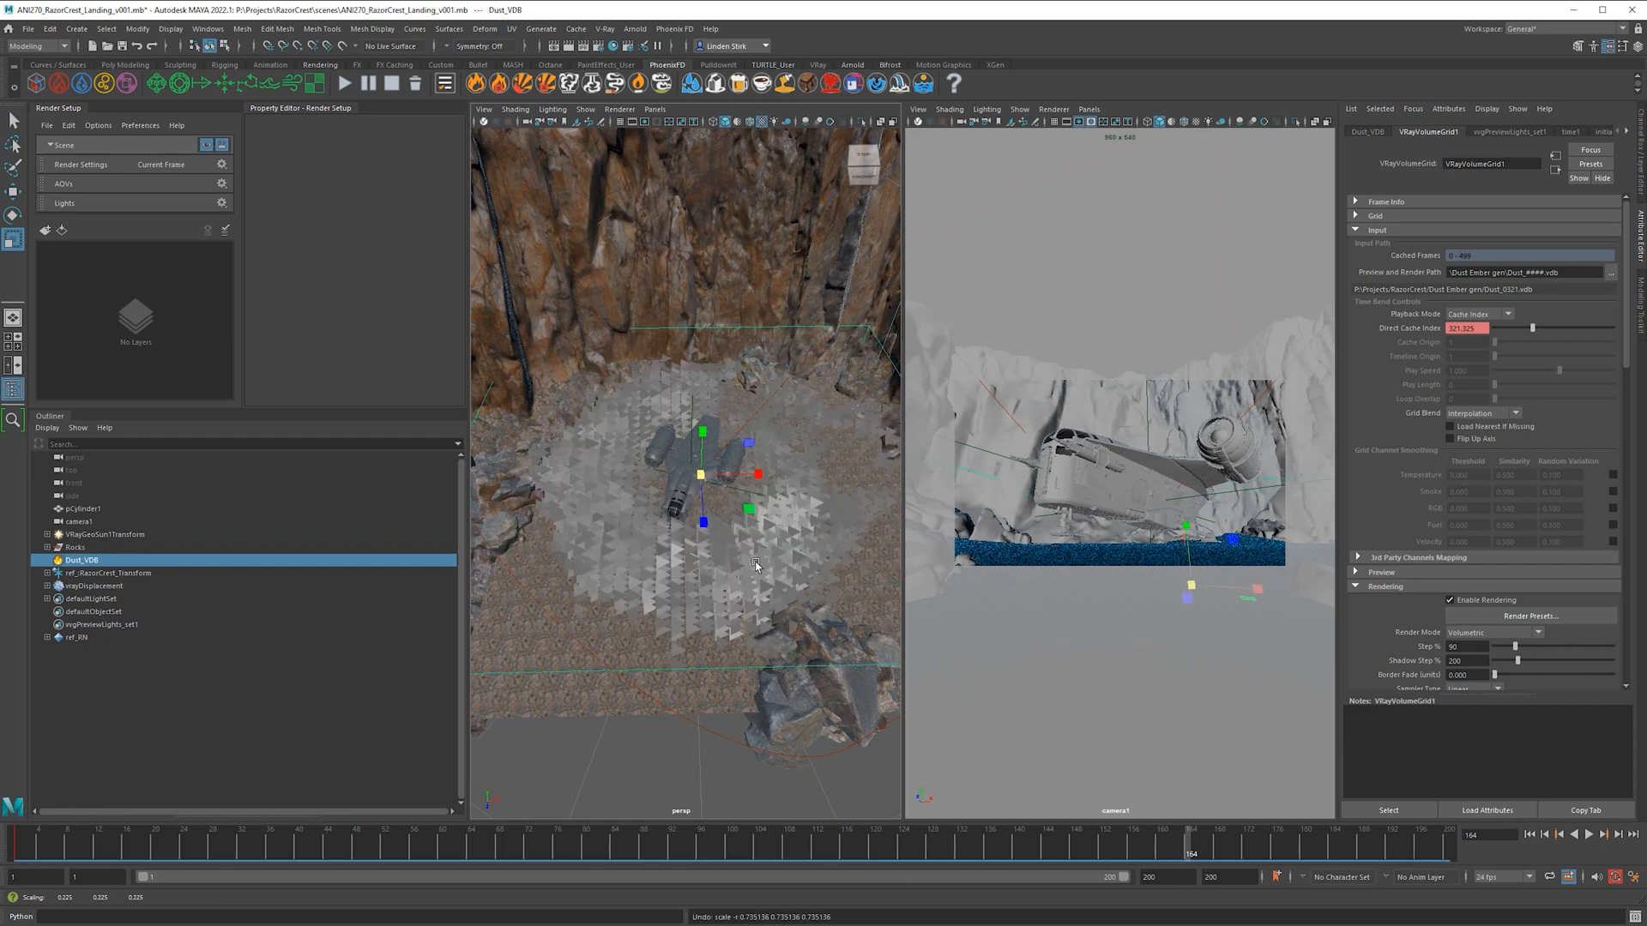
left_click_drag(755, 565, 789, 530, "alt")
Render frame 164 through camera1 and inspect the dust around the landing ship.
left_click(1035, 314)
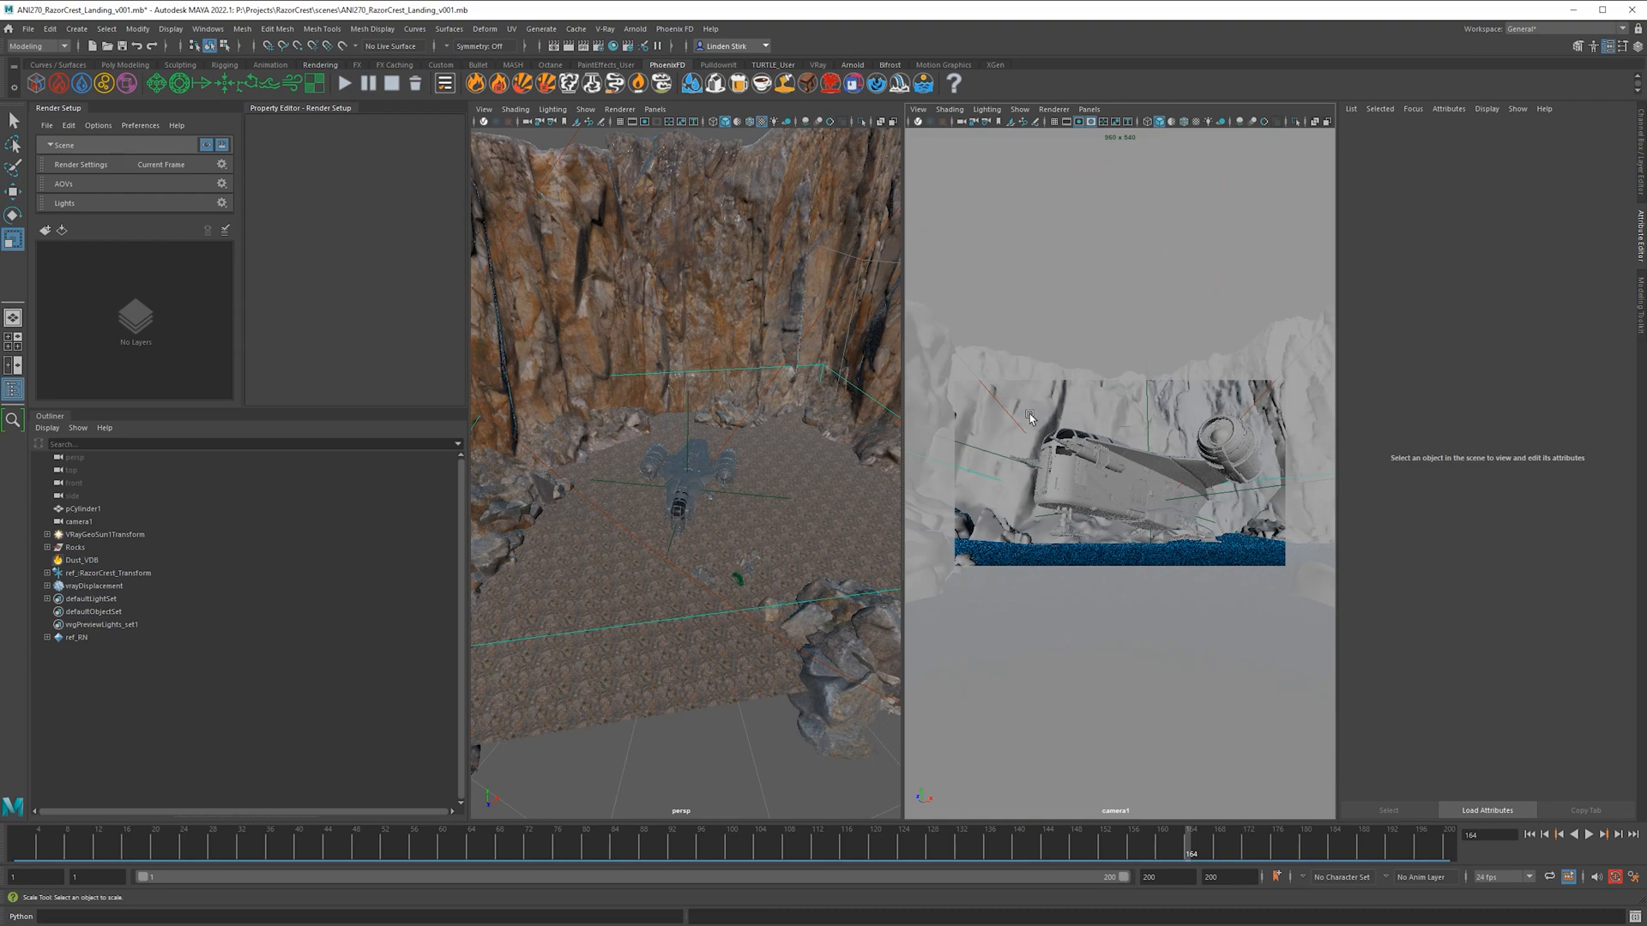
left_click(588, 53)
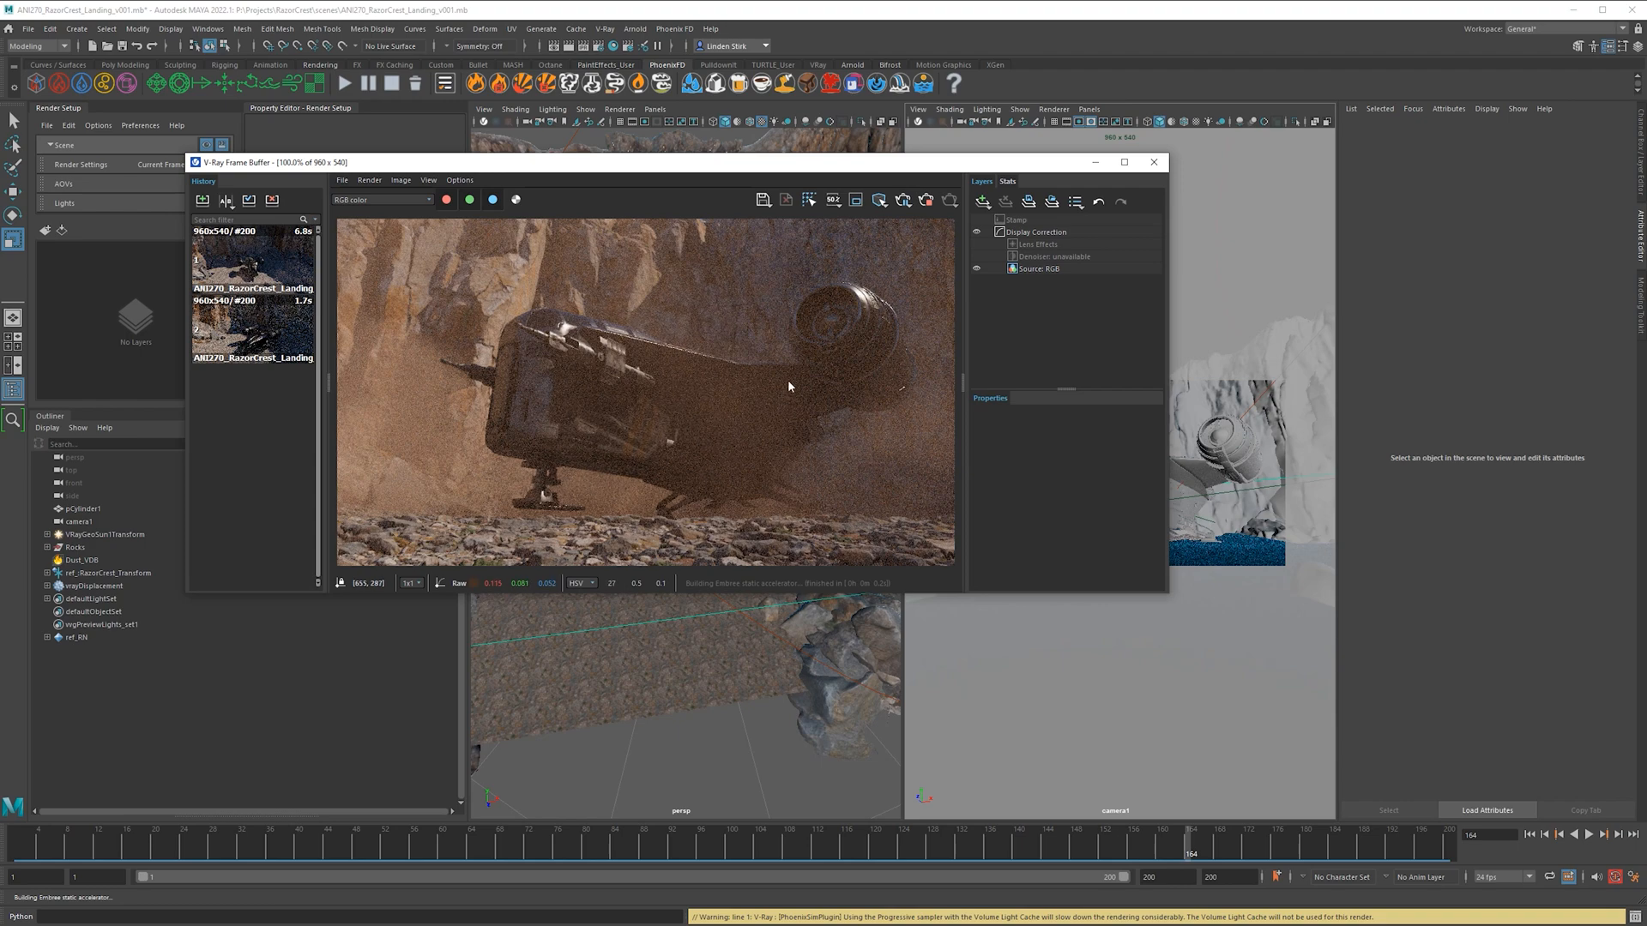
scroll(781, 391, "down", 1)
scroll(796, 380, "up", 1)
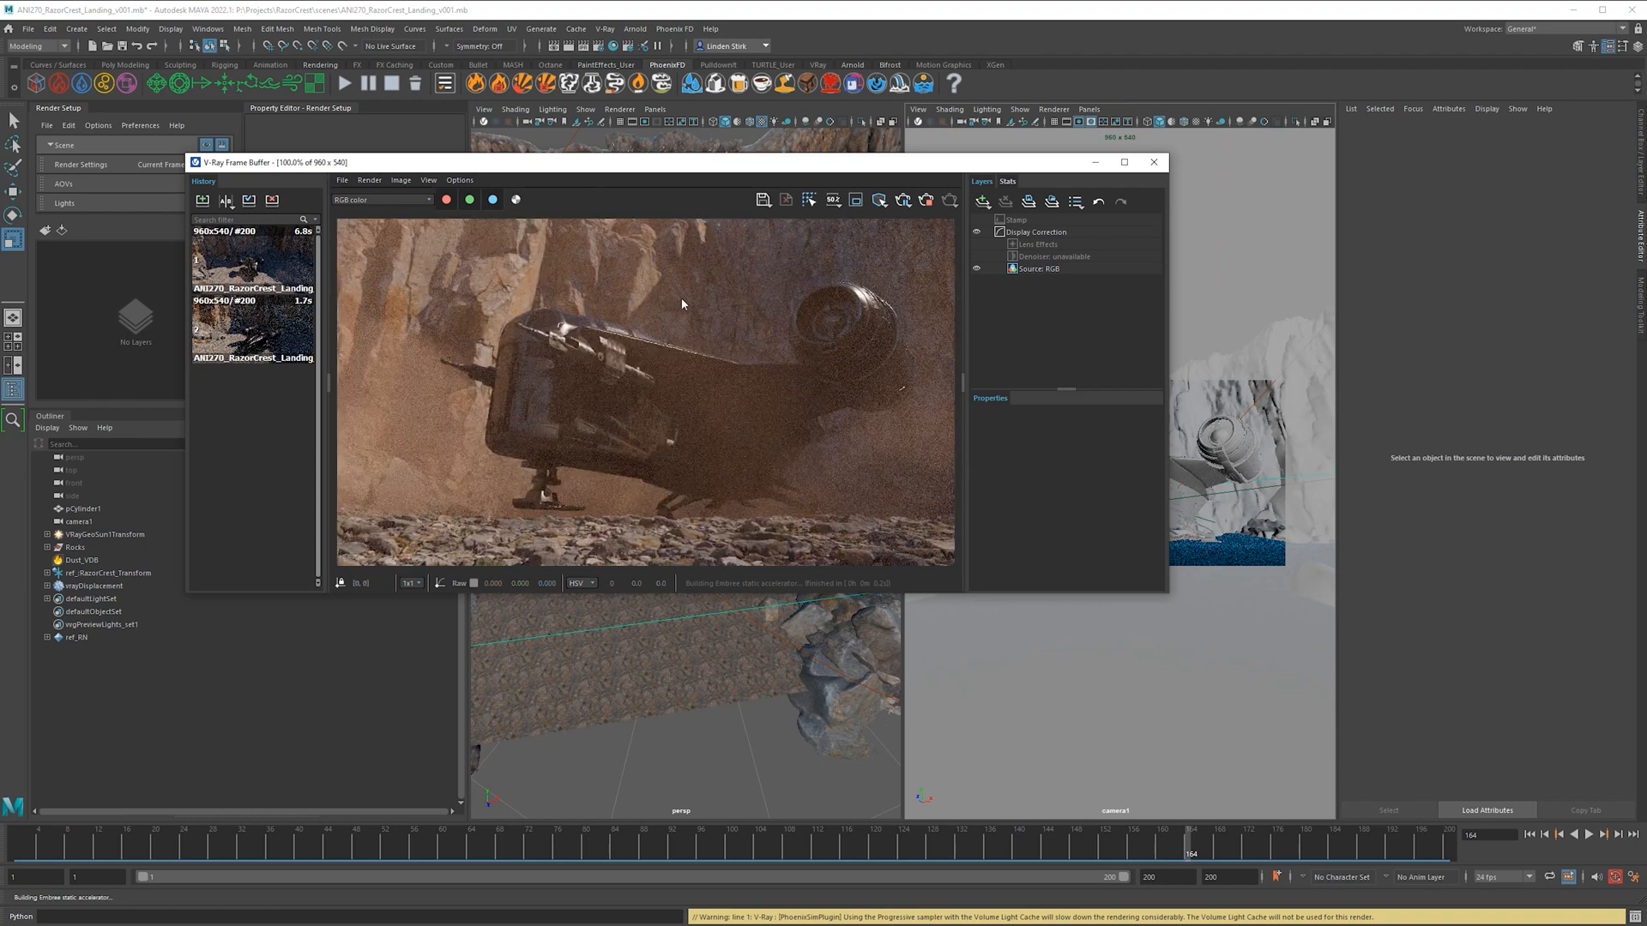